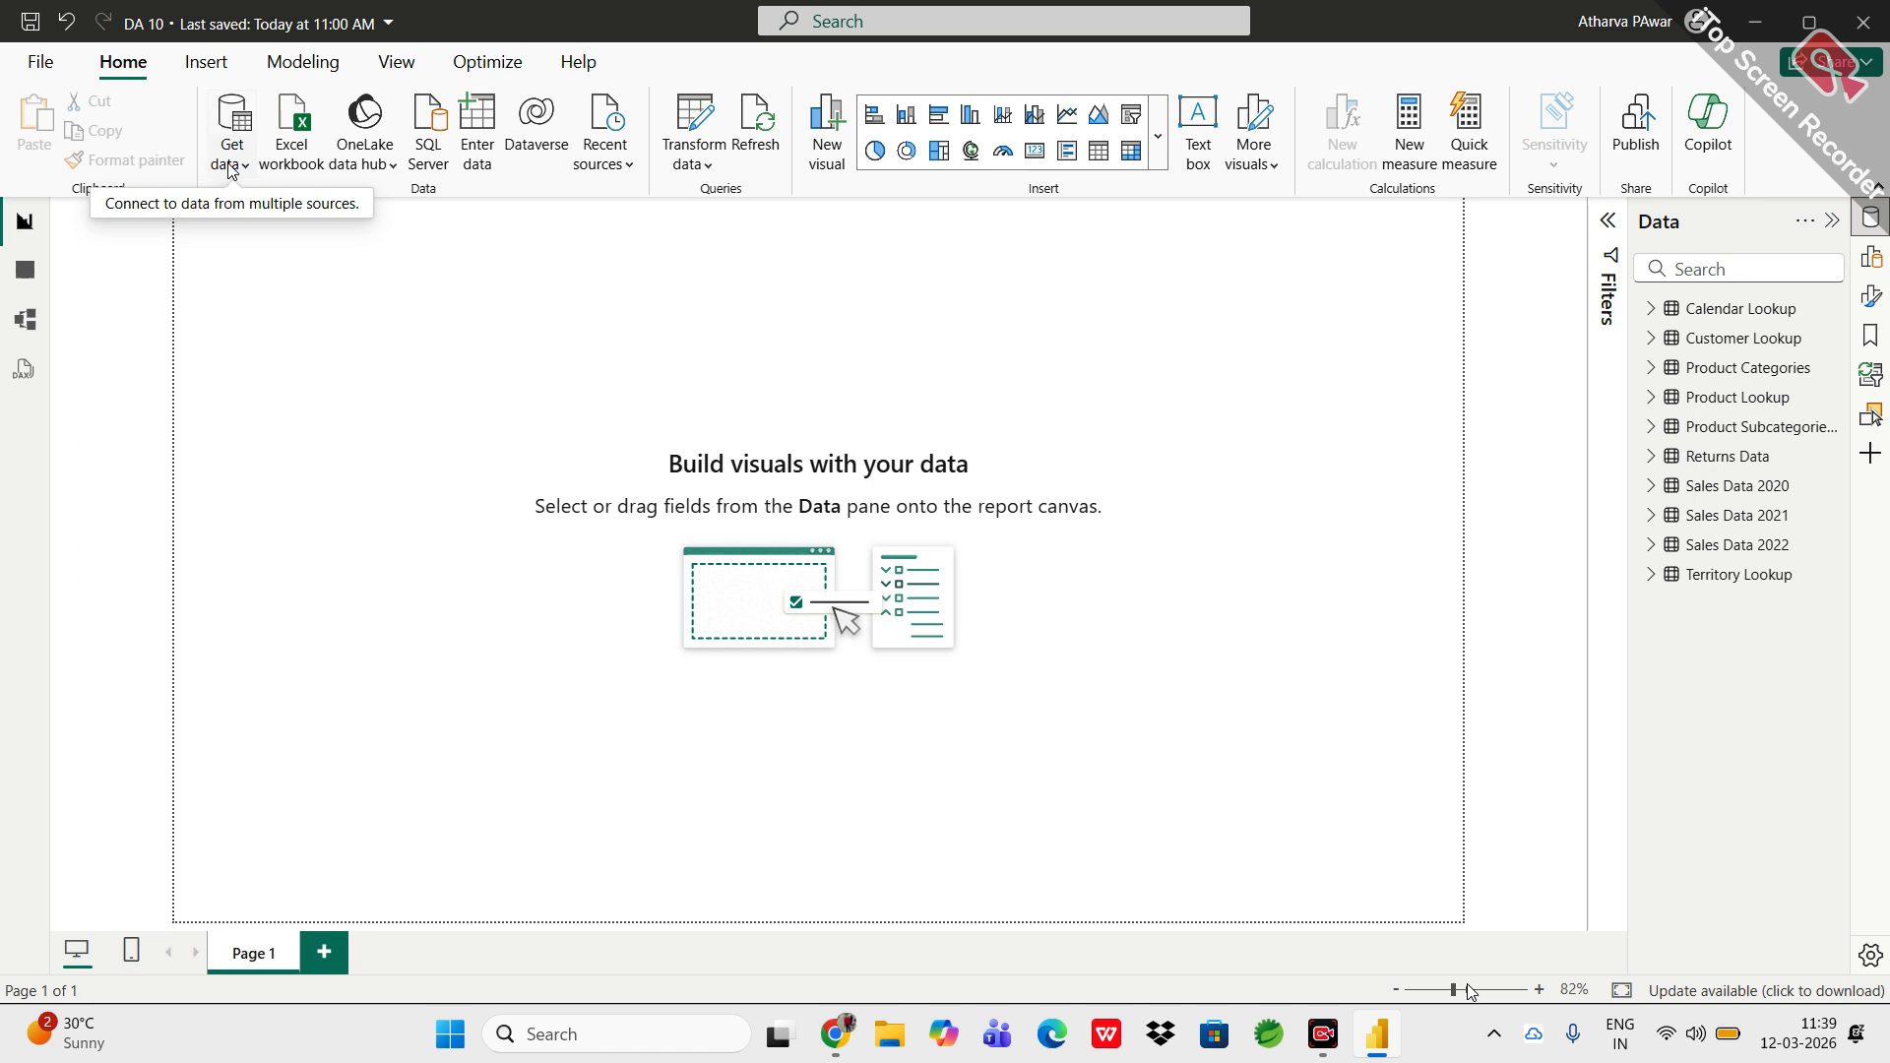
Start importing a Text/CSV file as a new data source.
{"action": "left_click", "coordinate": [231, 167]}
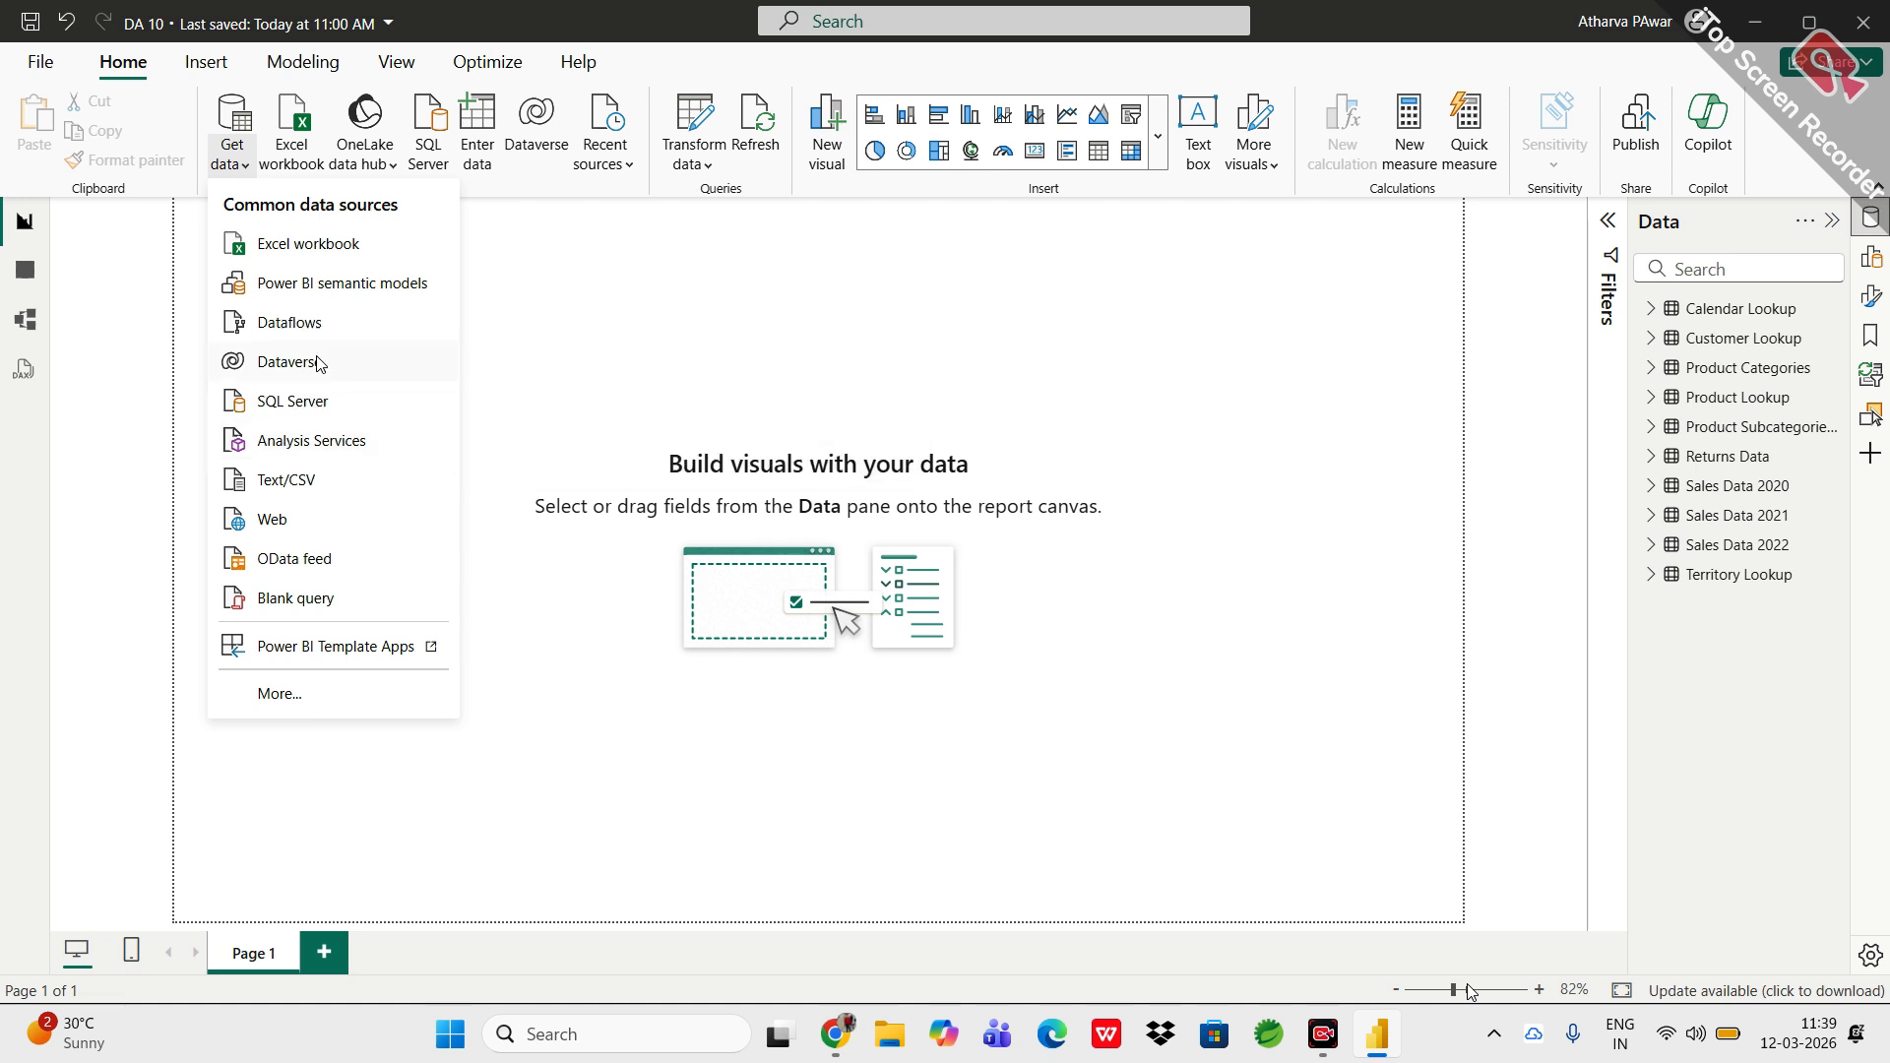
{"action": "left_click", "coordinate": [284, 499]}
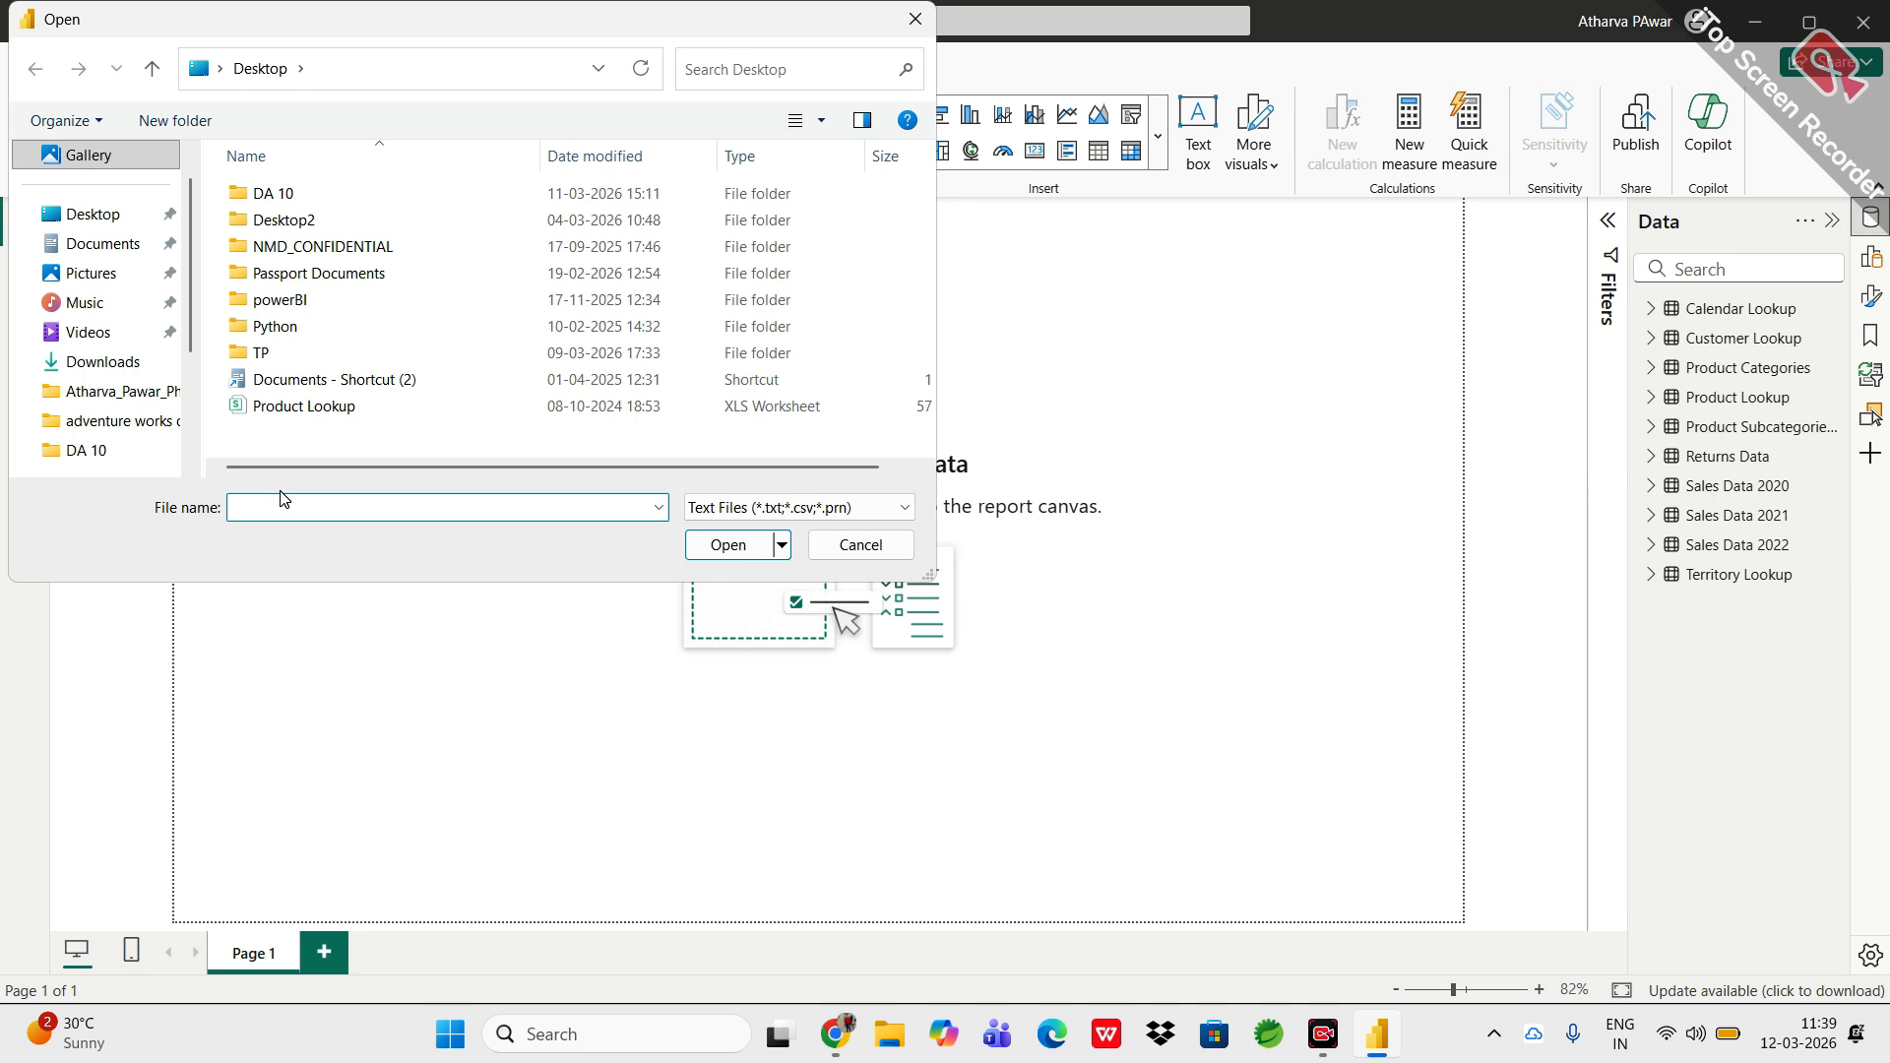
Switch to Google Meet and present the entire screen, closing the picture-in-picture window, hiding the sharing notice and showing the screen anyway.
{"action": "left_click", "coordinate": [835, 1033]}
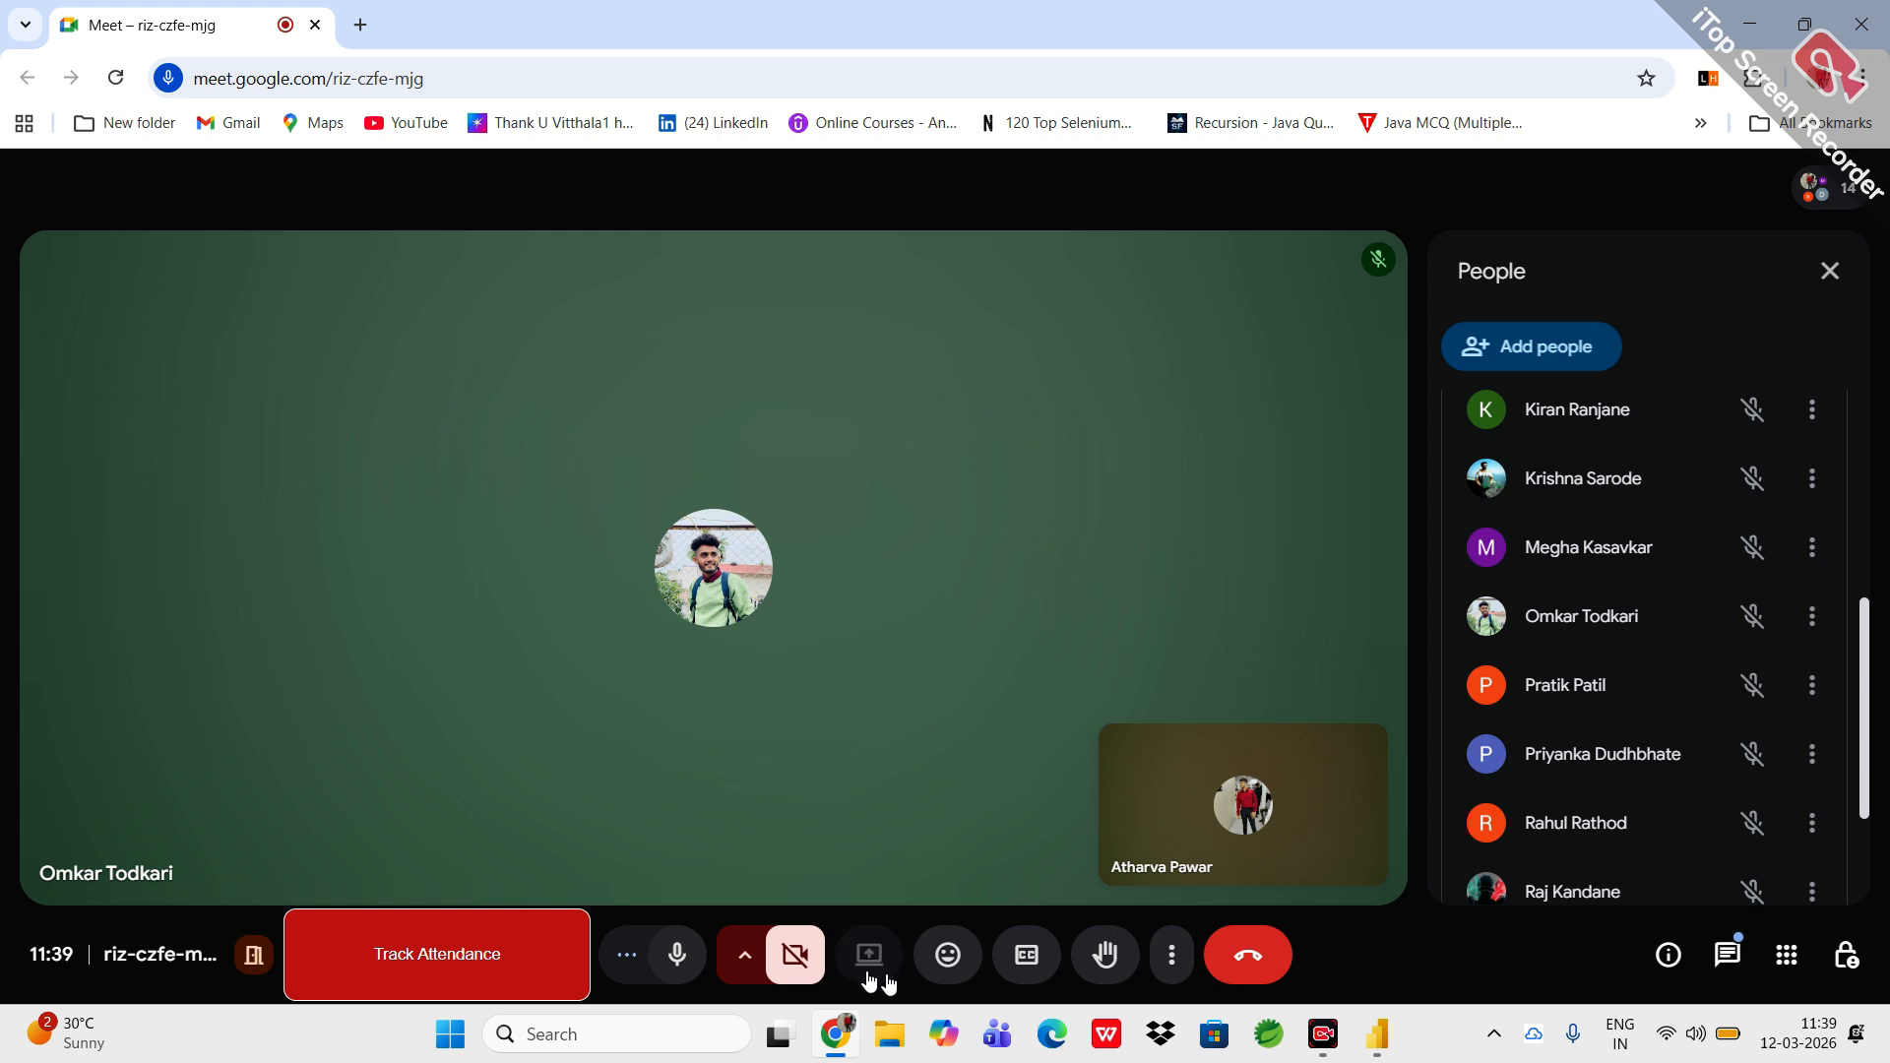
{"action": "left_click", "coordinate": [868, 974]}
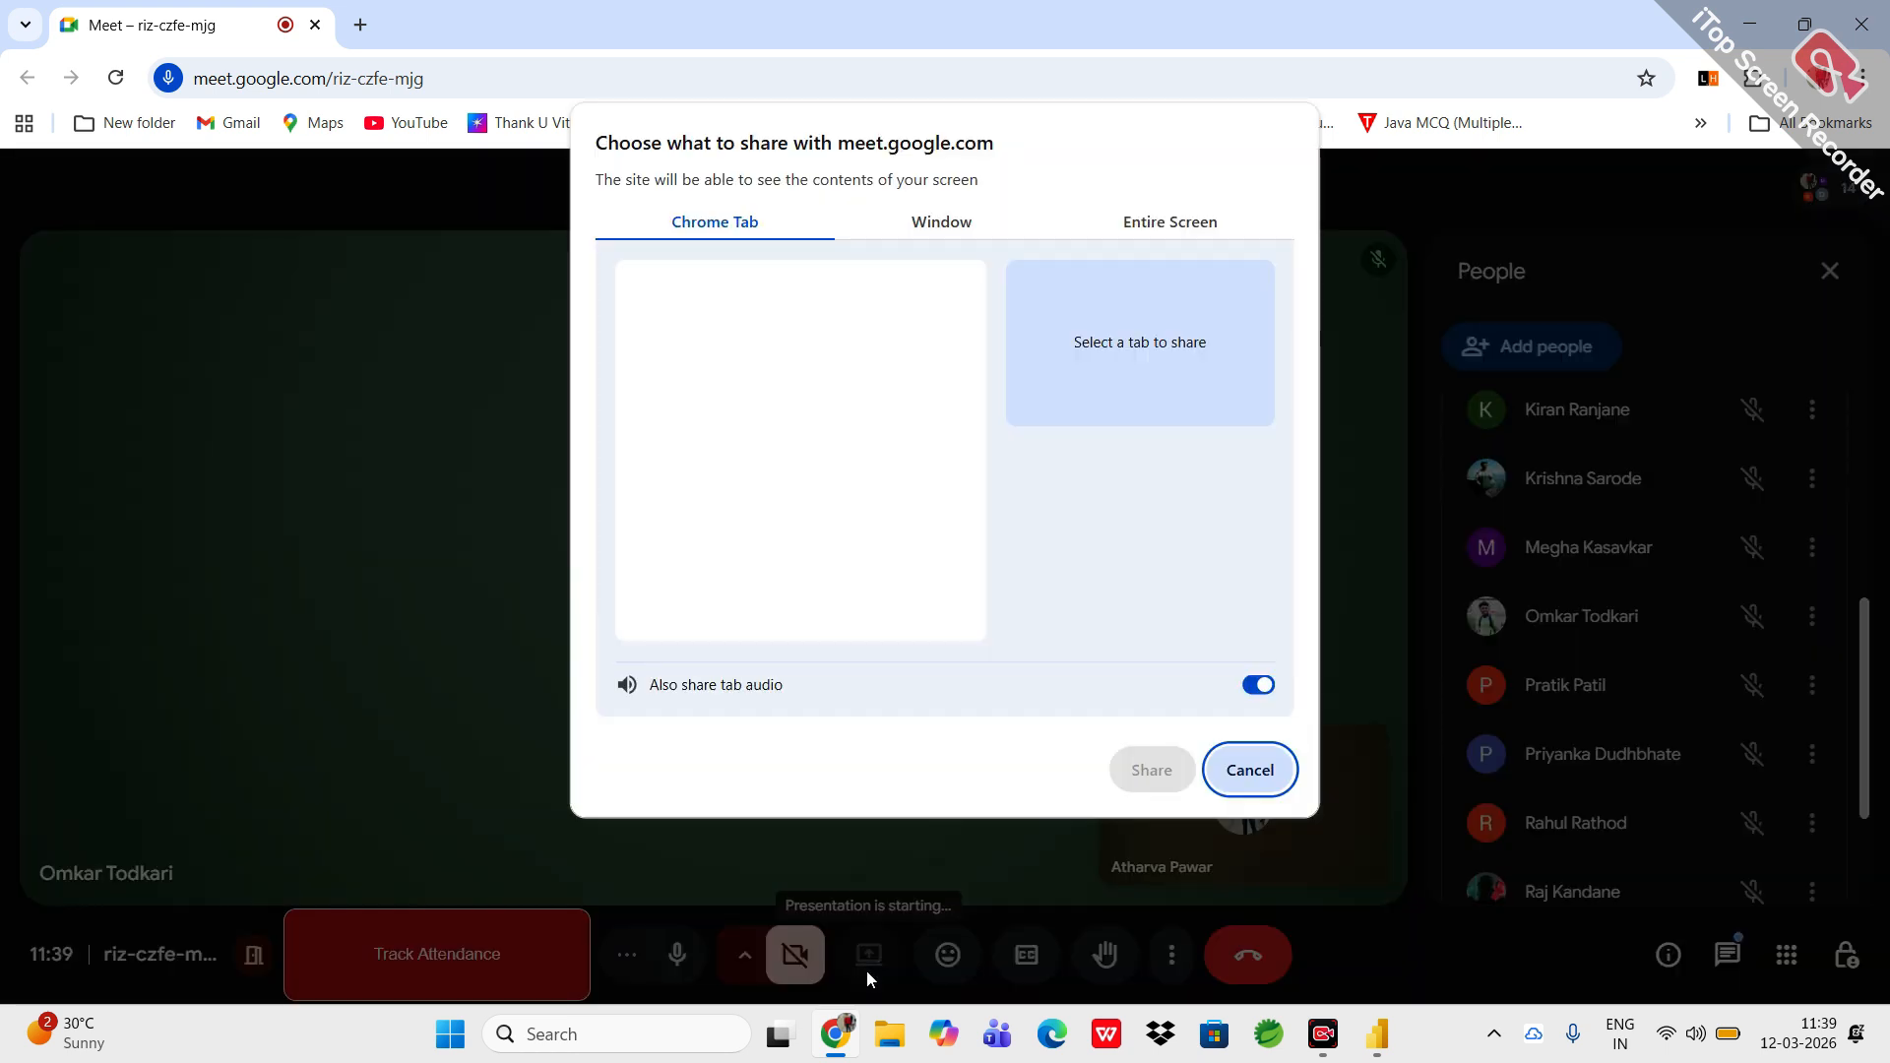
{"action": "left_click", "coordinate": [1128, 223]}
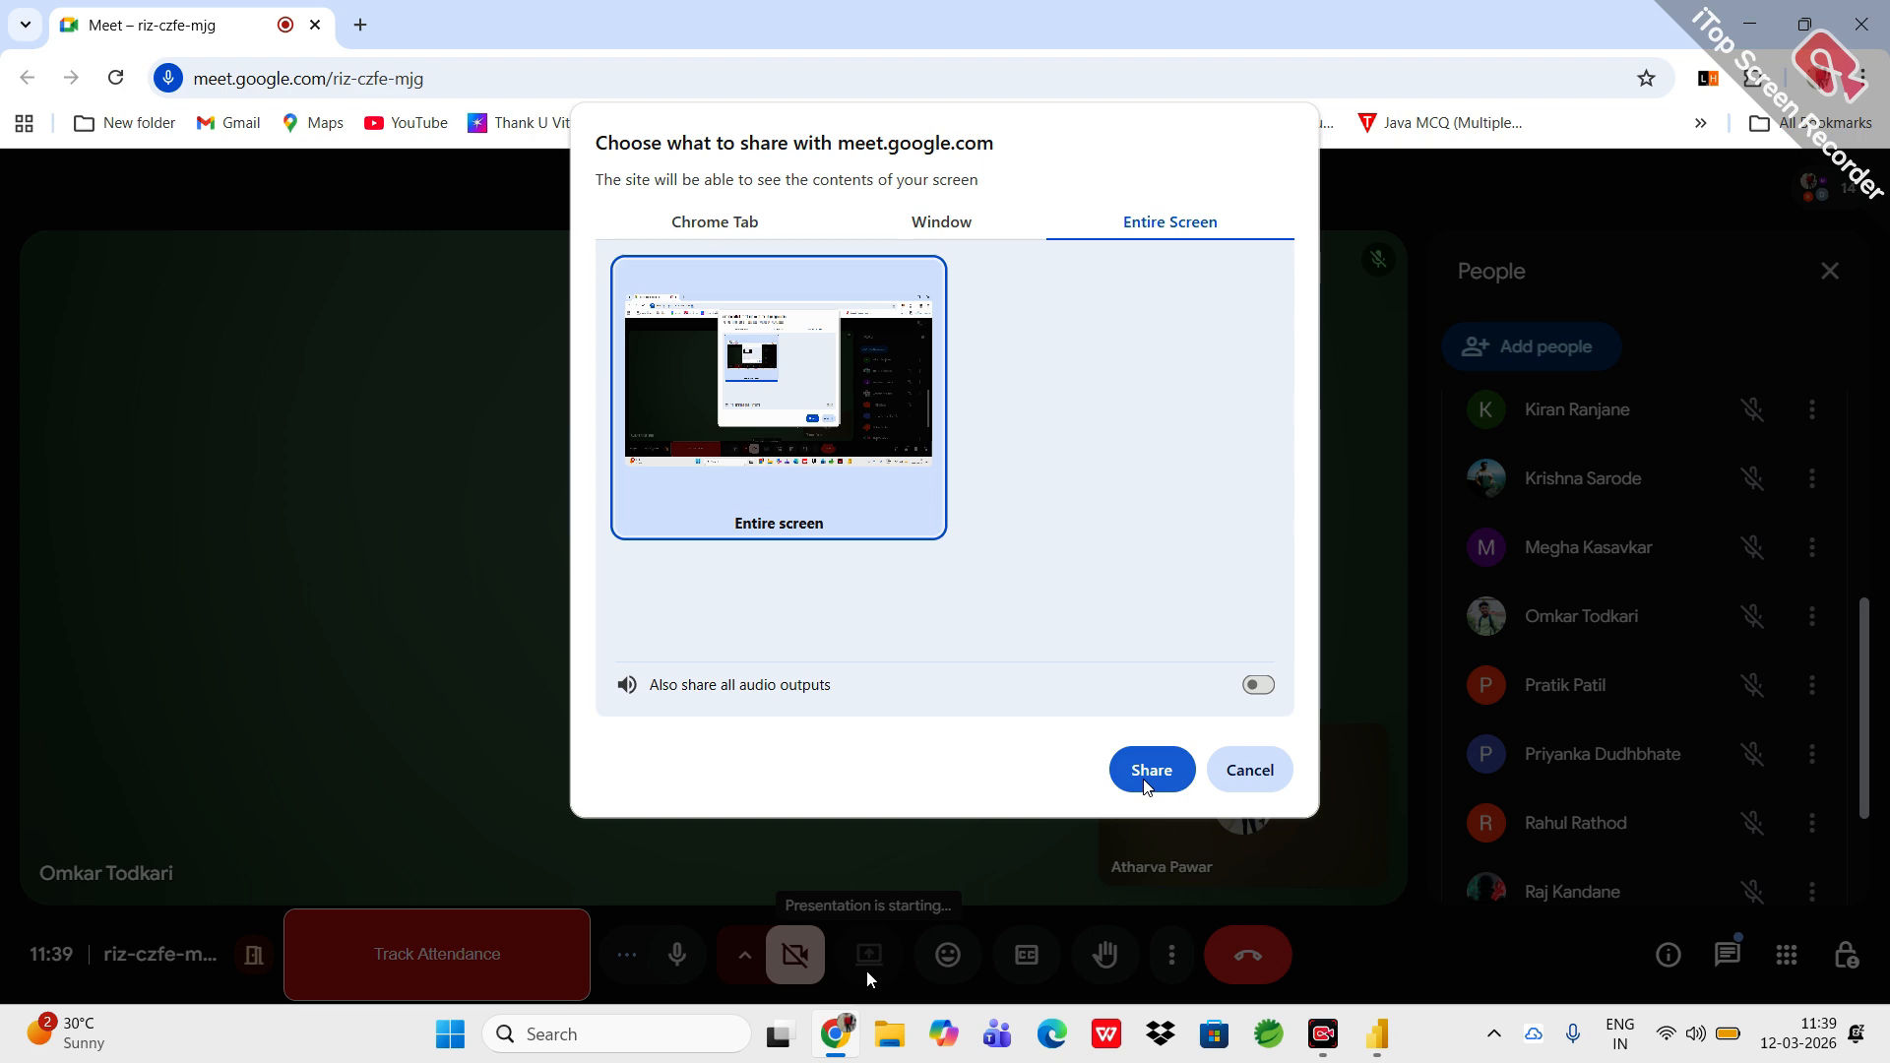
{"action": "left_click", "coordinate": [1150, 772]}
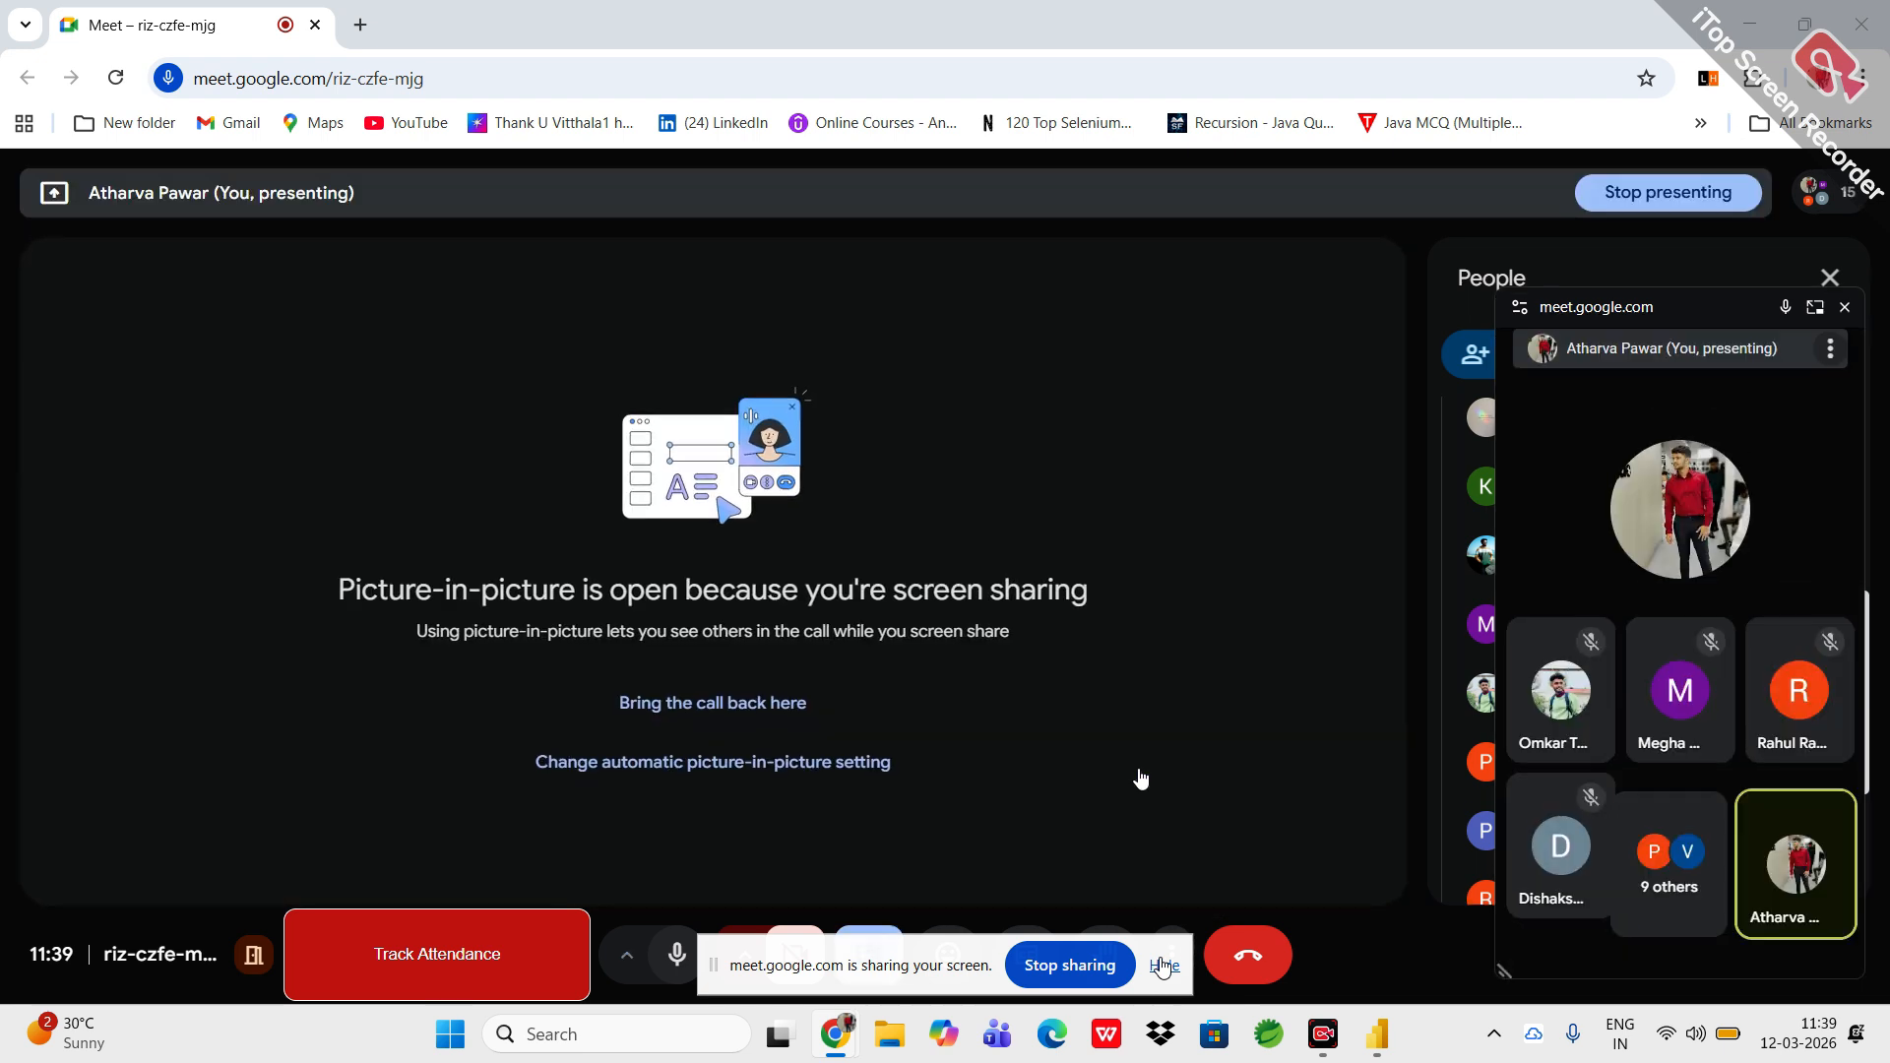
{"action": "left_click", "coordinate": [1844, 307]}
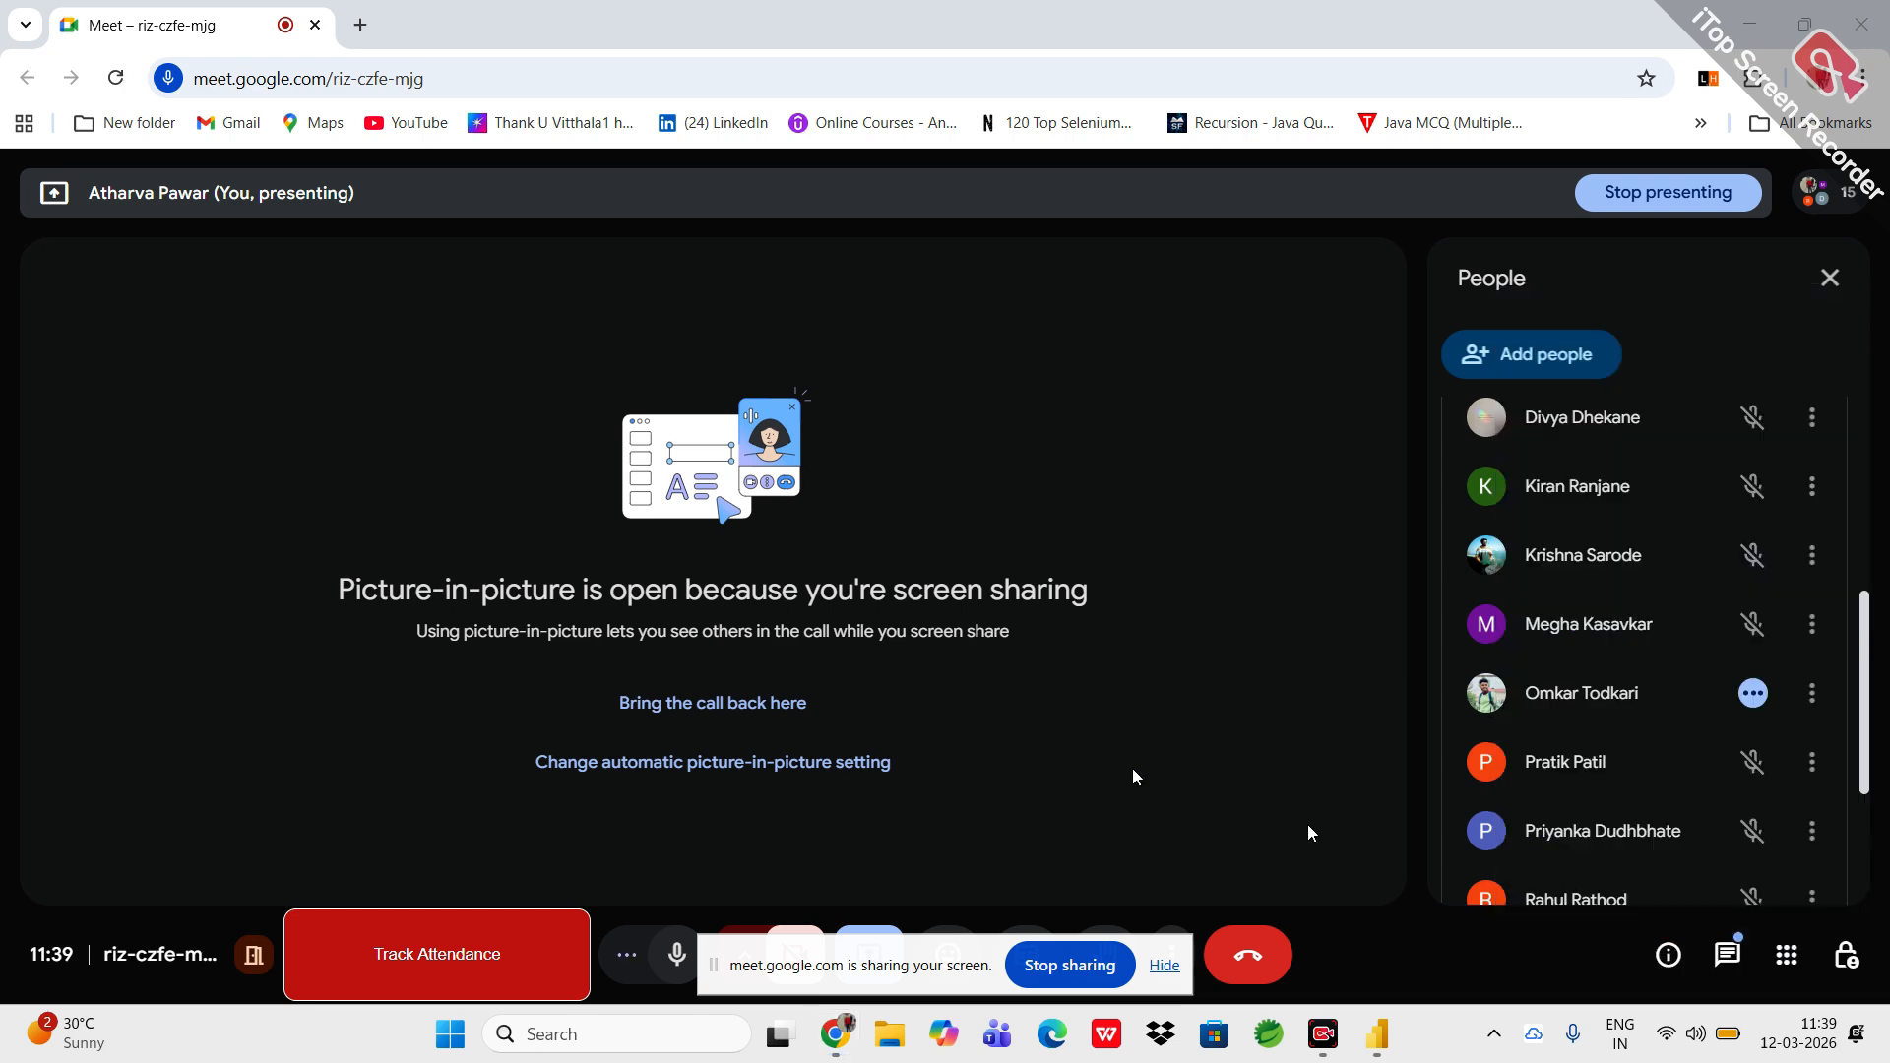
{"action": "left_click", "coordinate": [1165, 965]}
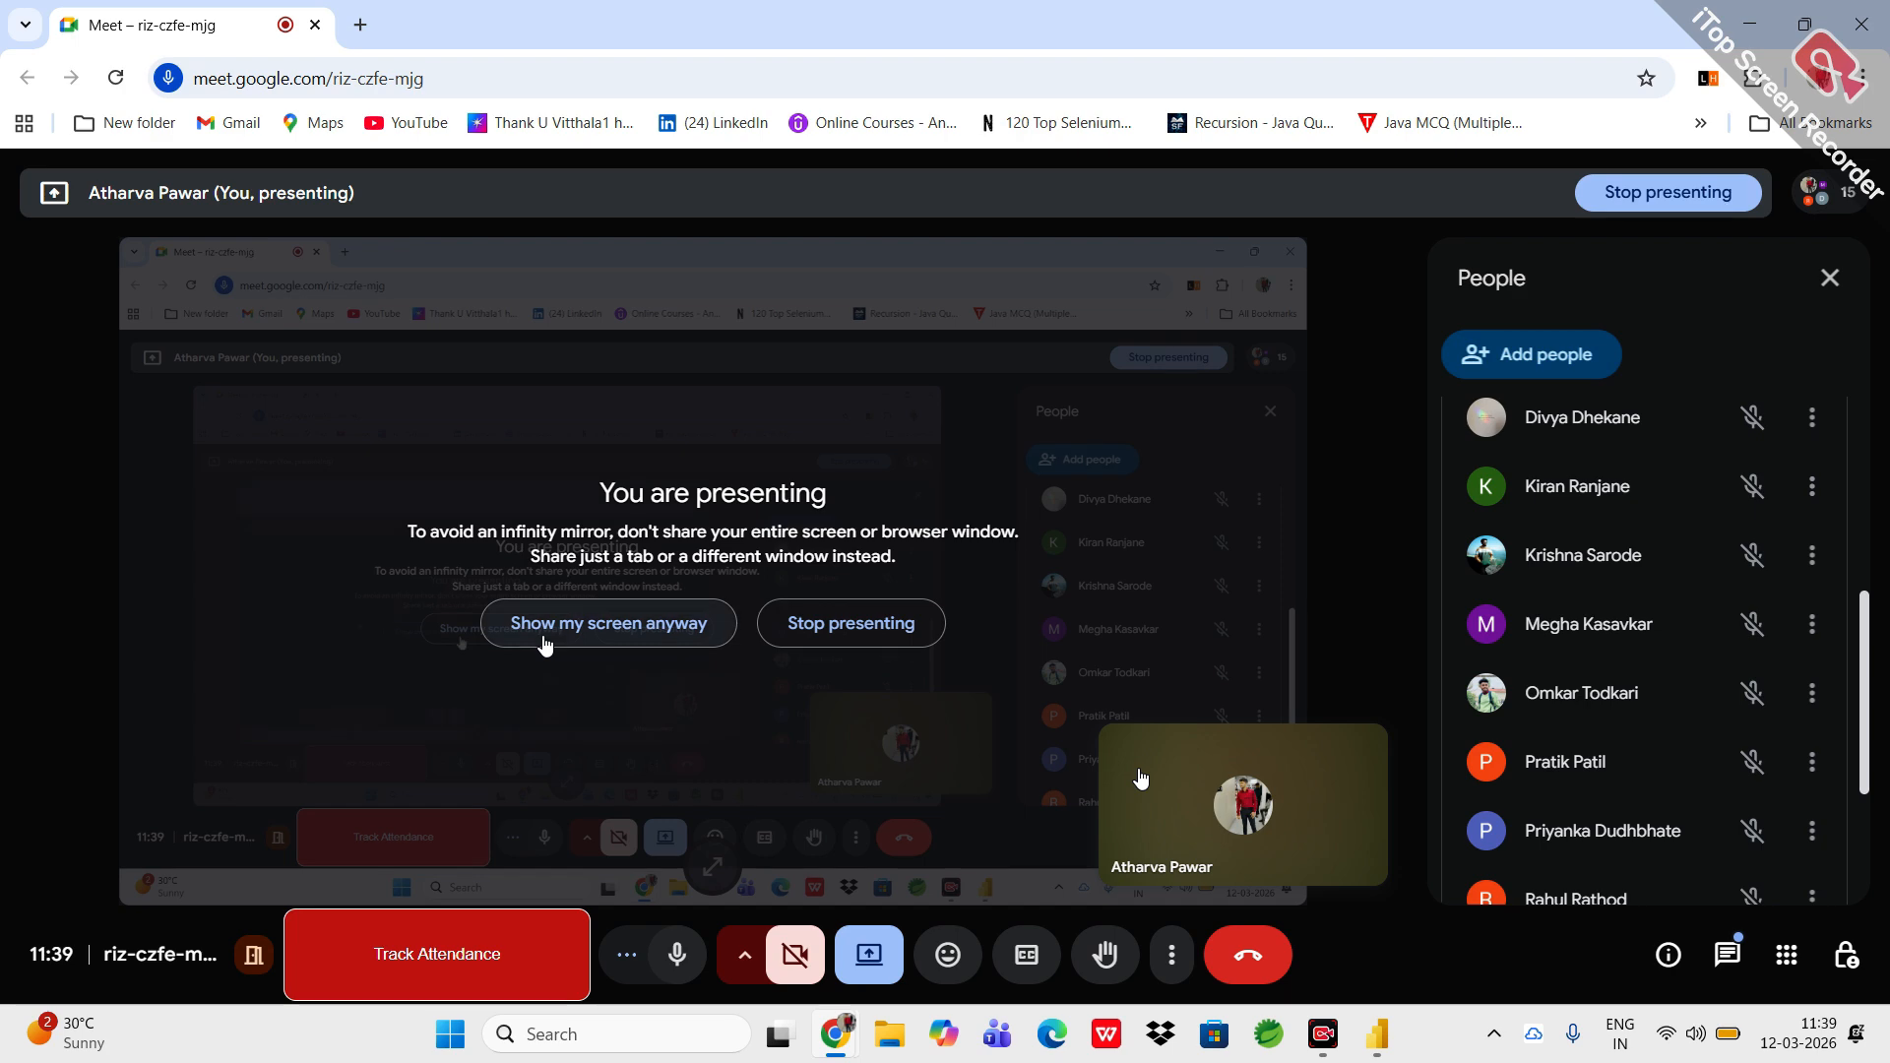
{"action": "left_click", "coordinate": [546, 638]}
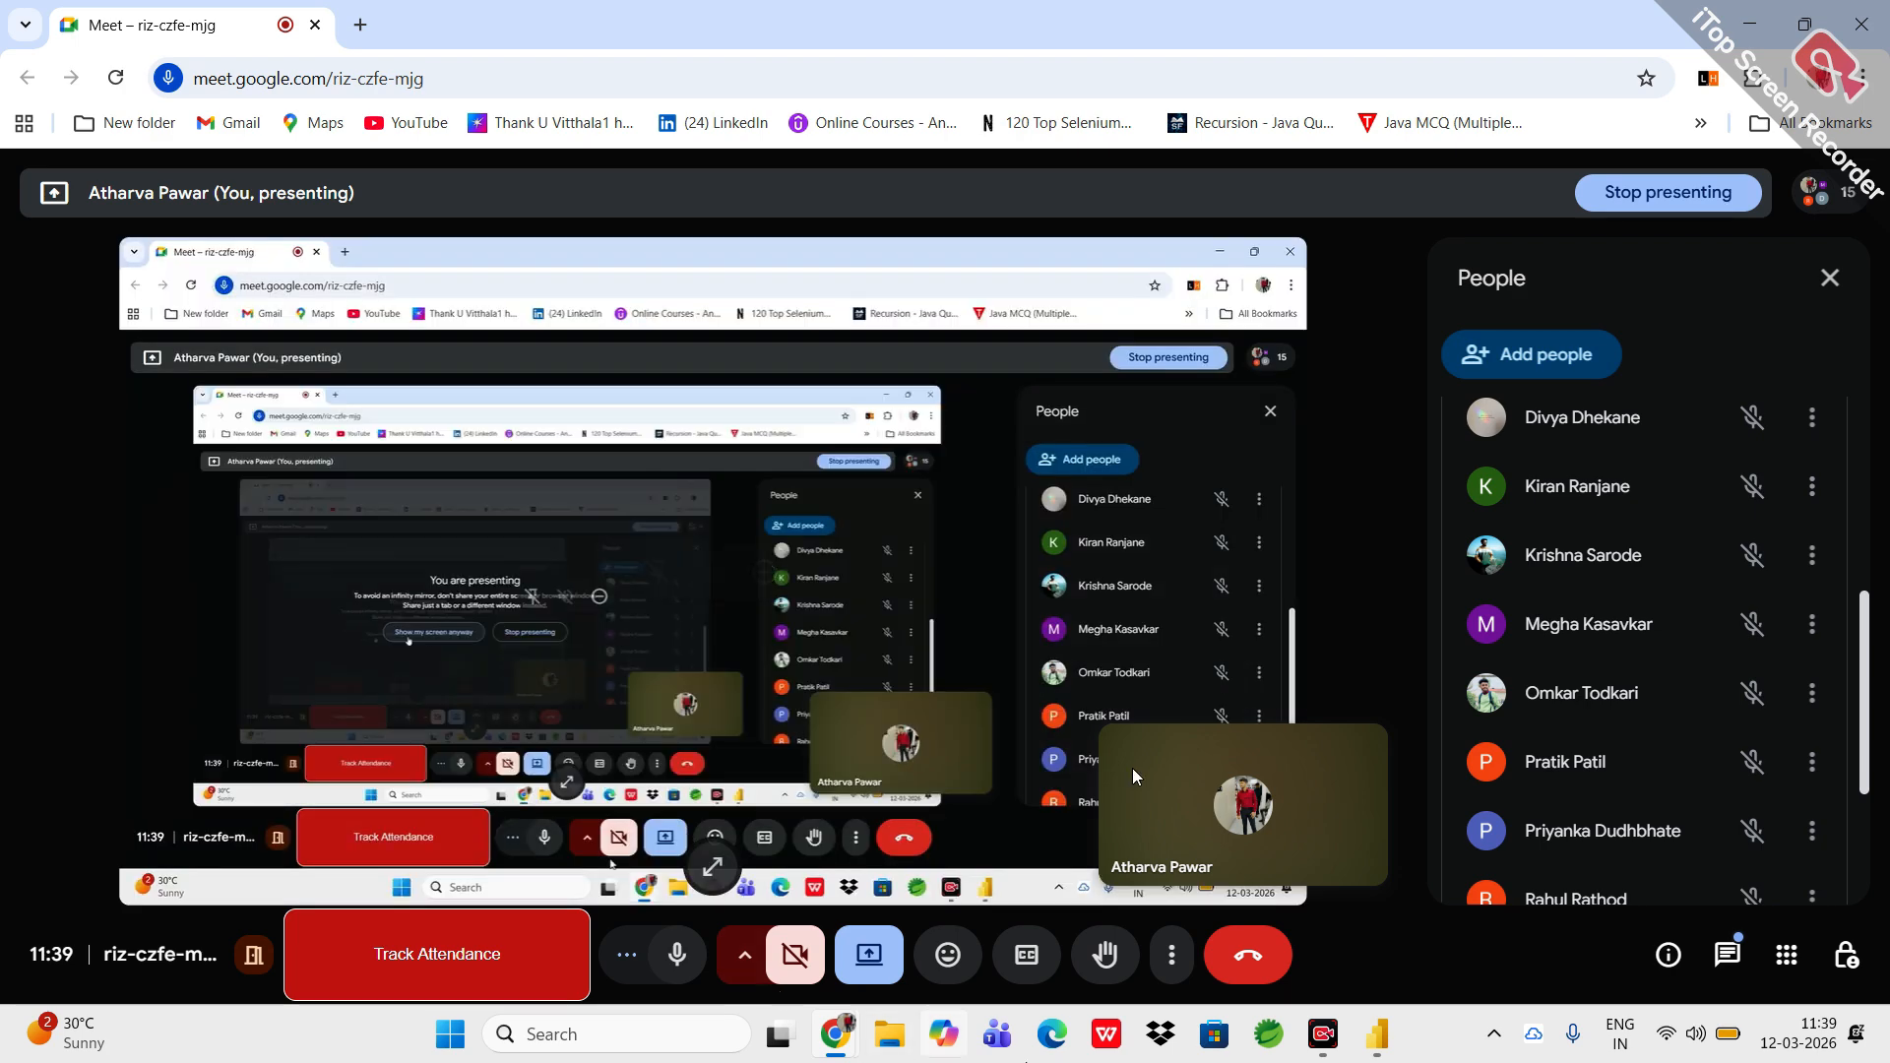
Switch back to Power BI Desktop and cancel the open file selection.
{"action": "left_click", "coordinate": [1363, 1045]}
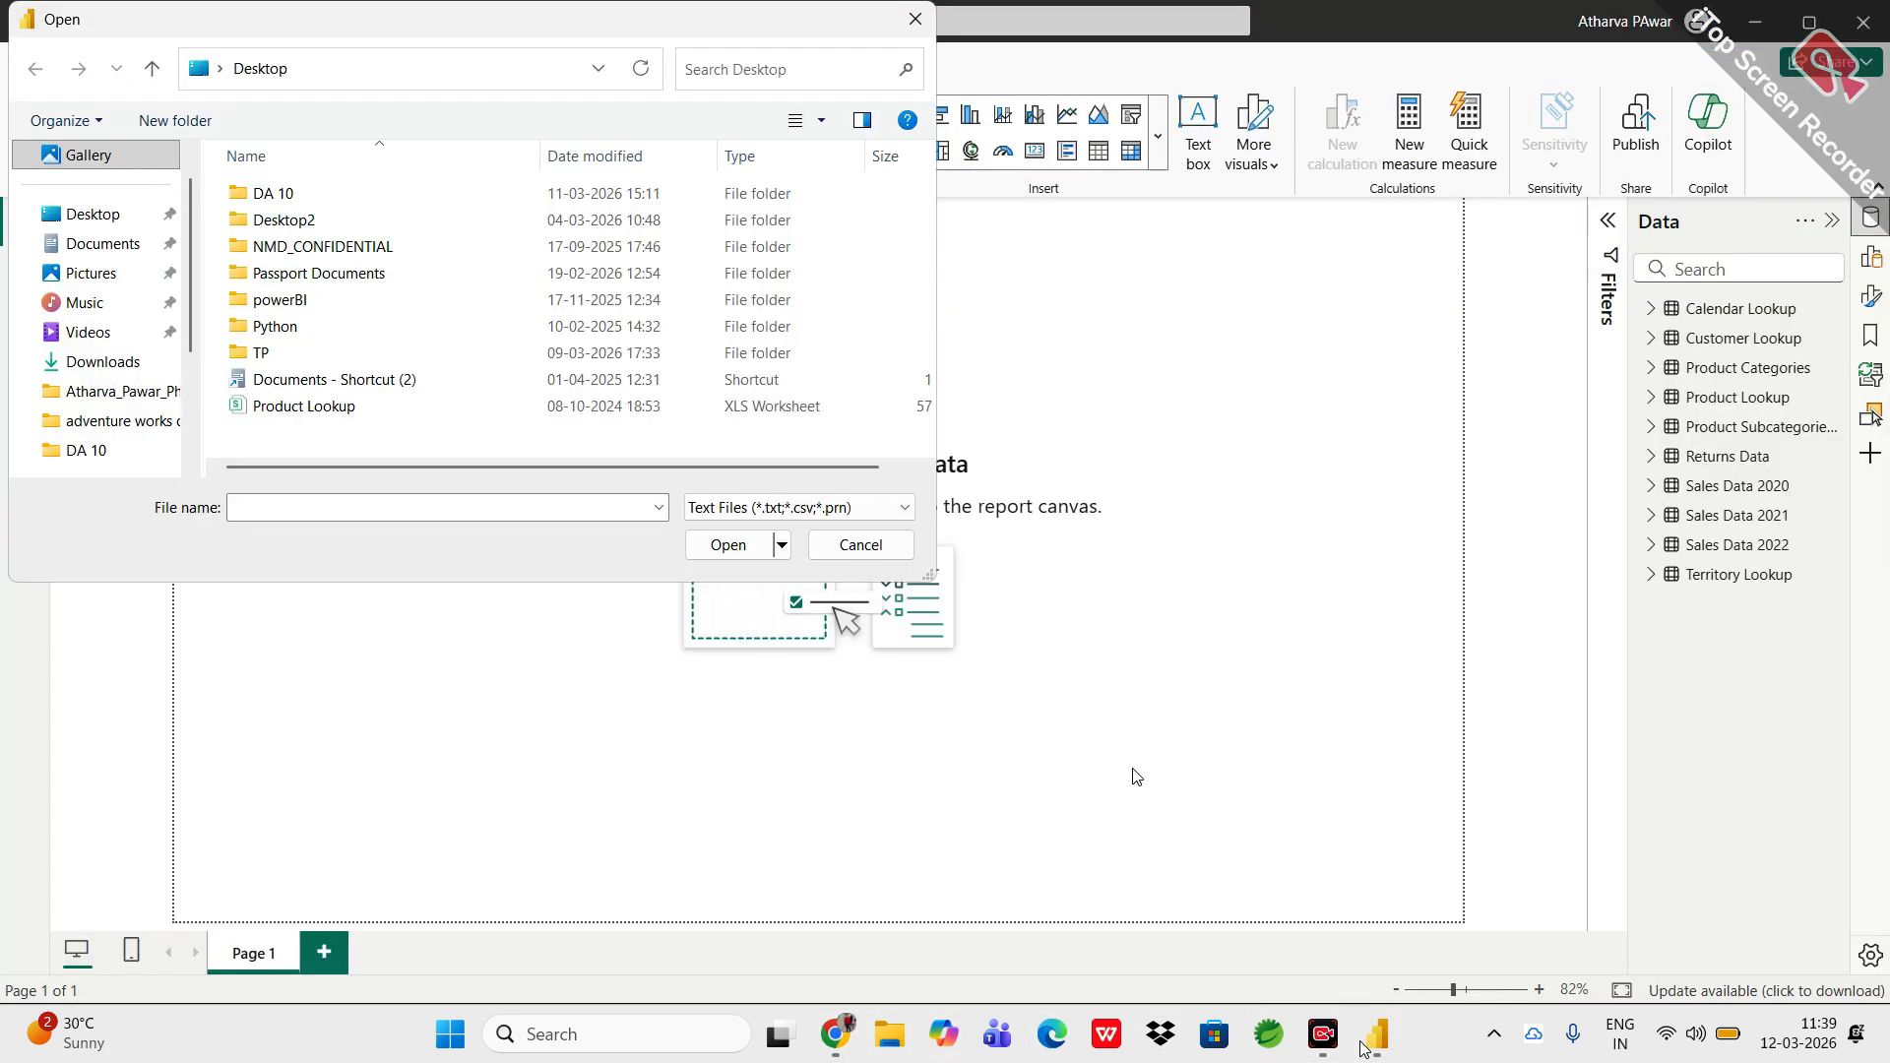
{"action": "left_click", "coordinate": [862, 551]}
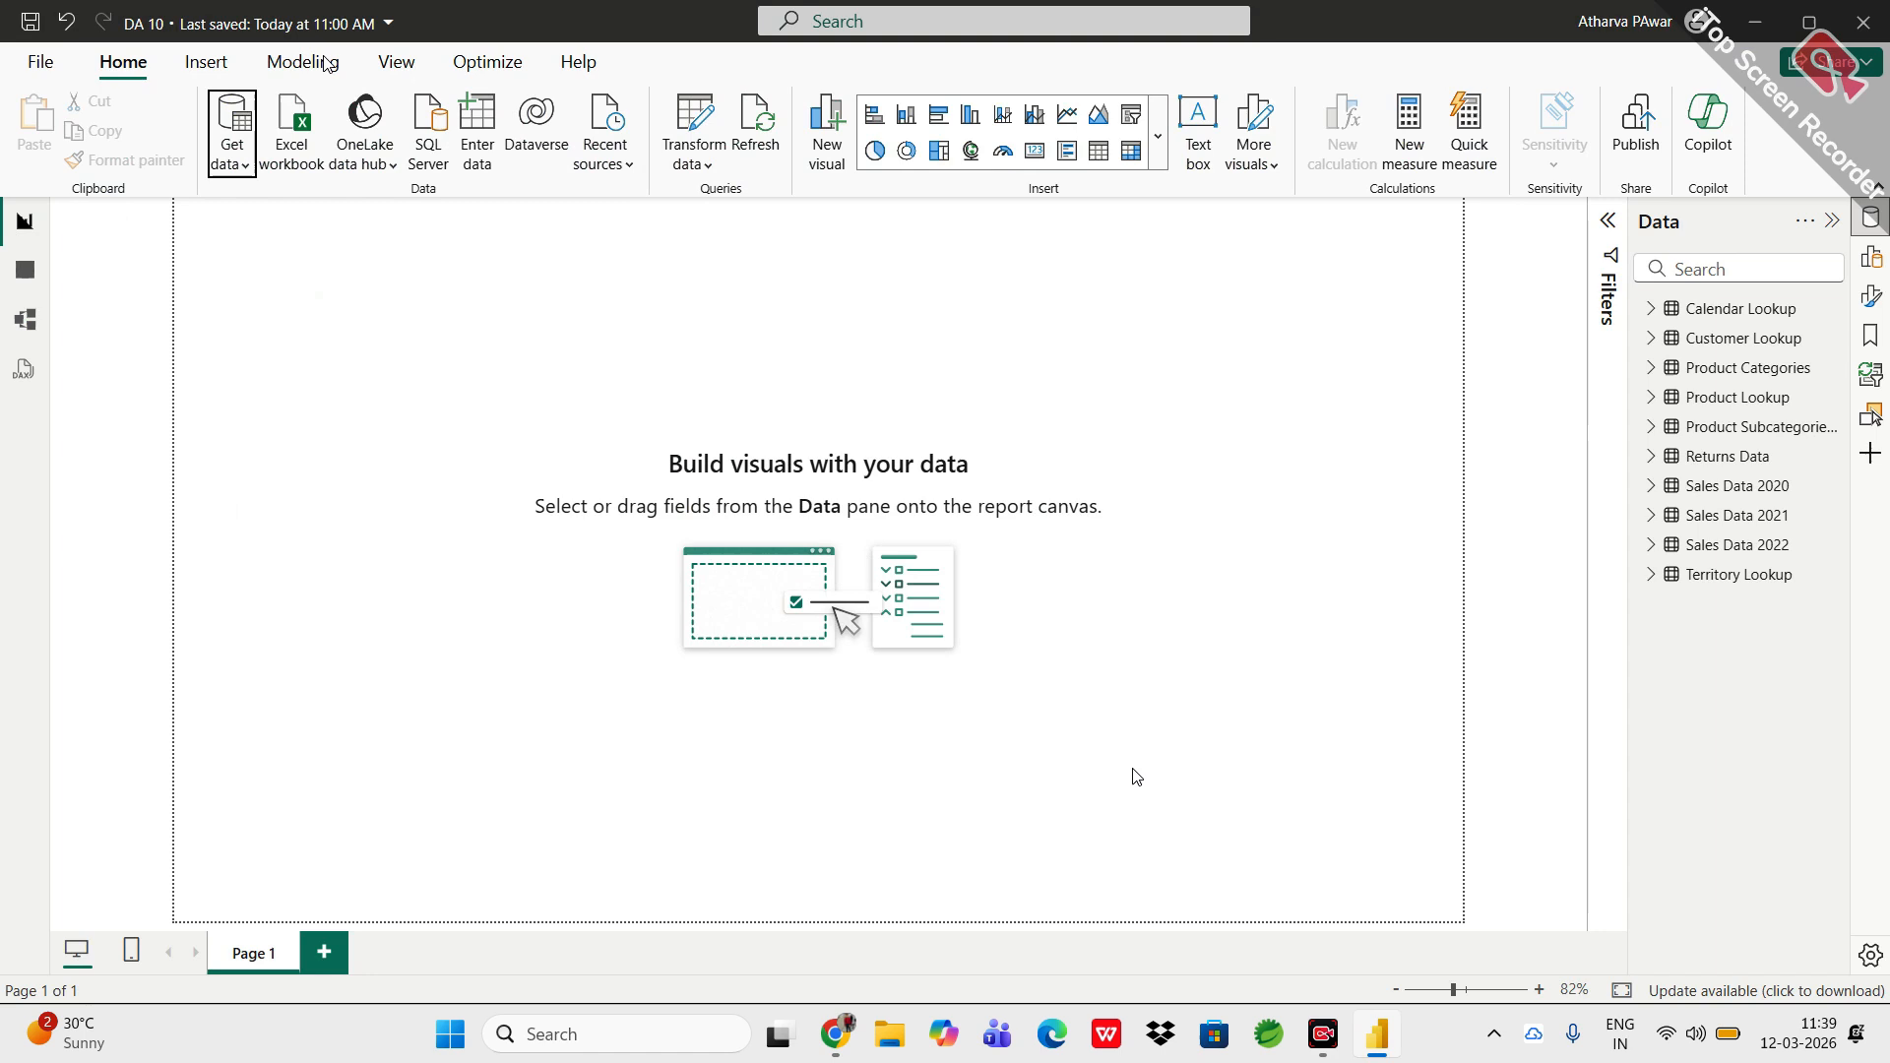
Import the Calendar Lookup CSV from the Desktop's powerBI > adventure works data folder and open it for data transformation.
{"action": "left_click", "coordinate": [226, 167]}
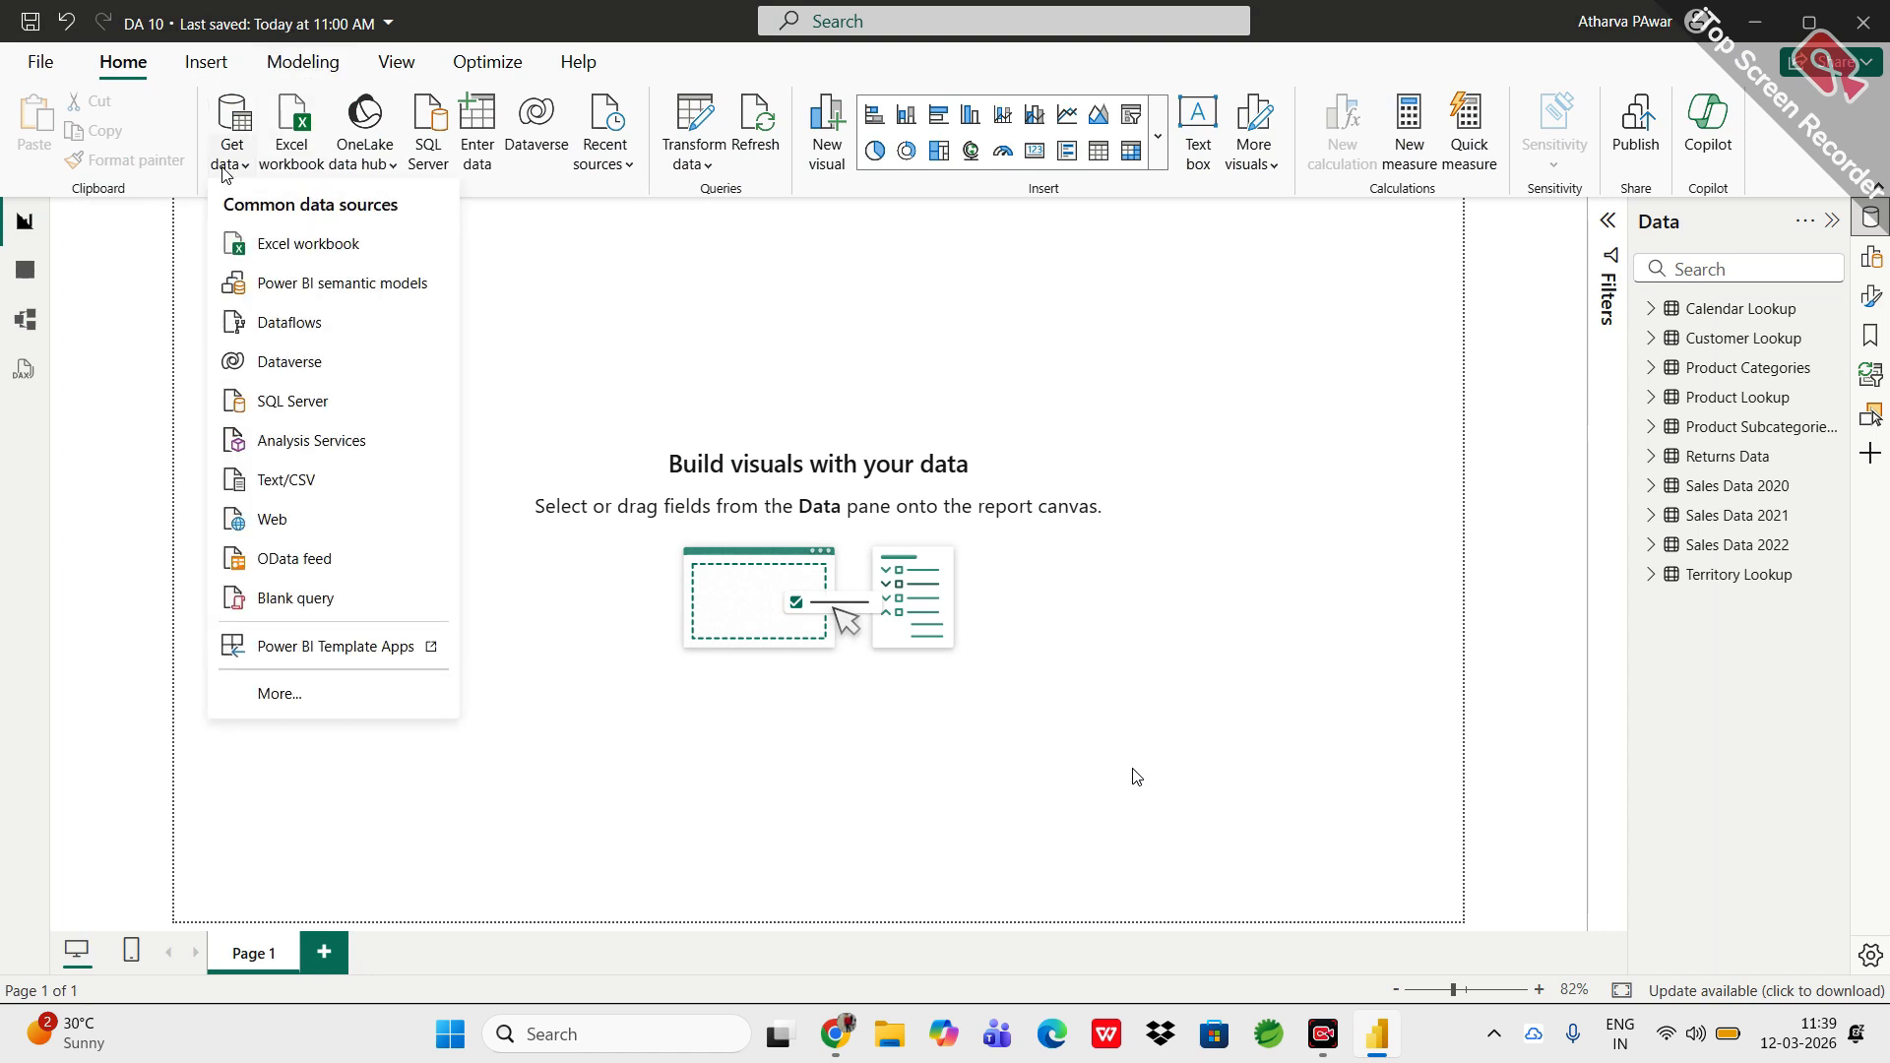
{"action": "left_click", "coordinate": [302, 484]}
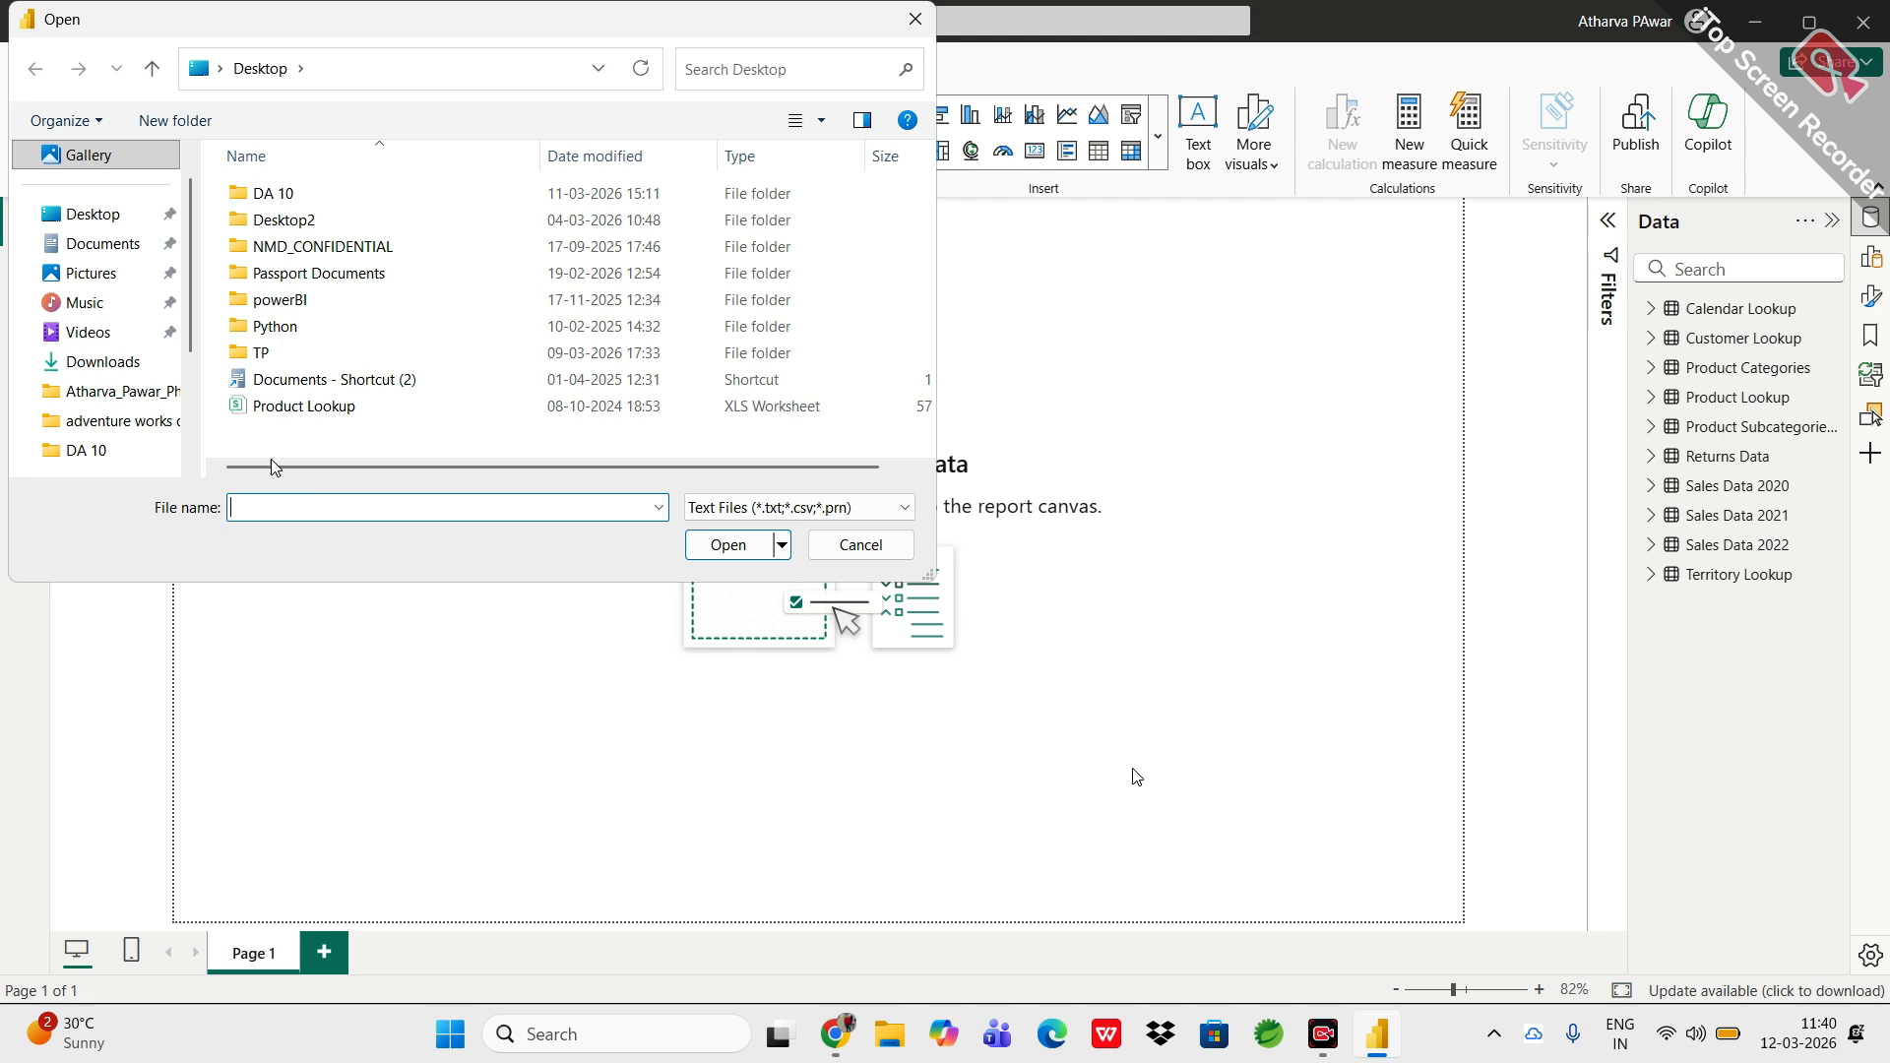
{"action": "left_click", "coordinate": [88, 214]}
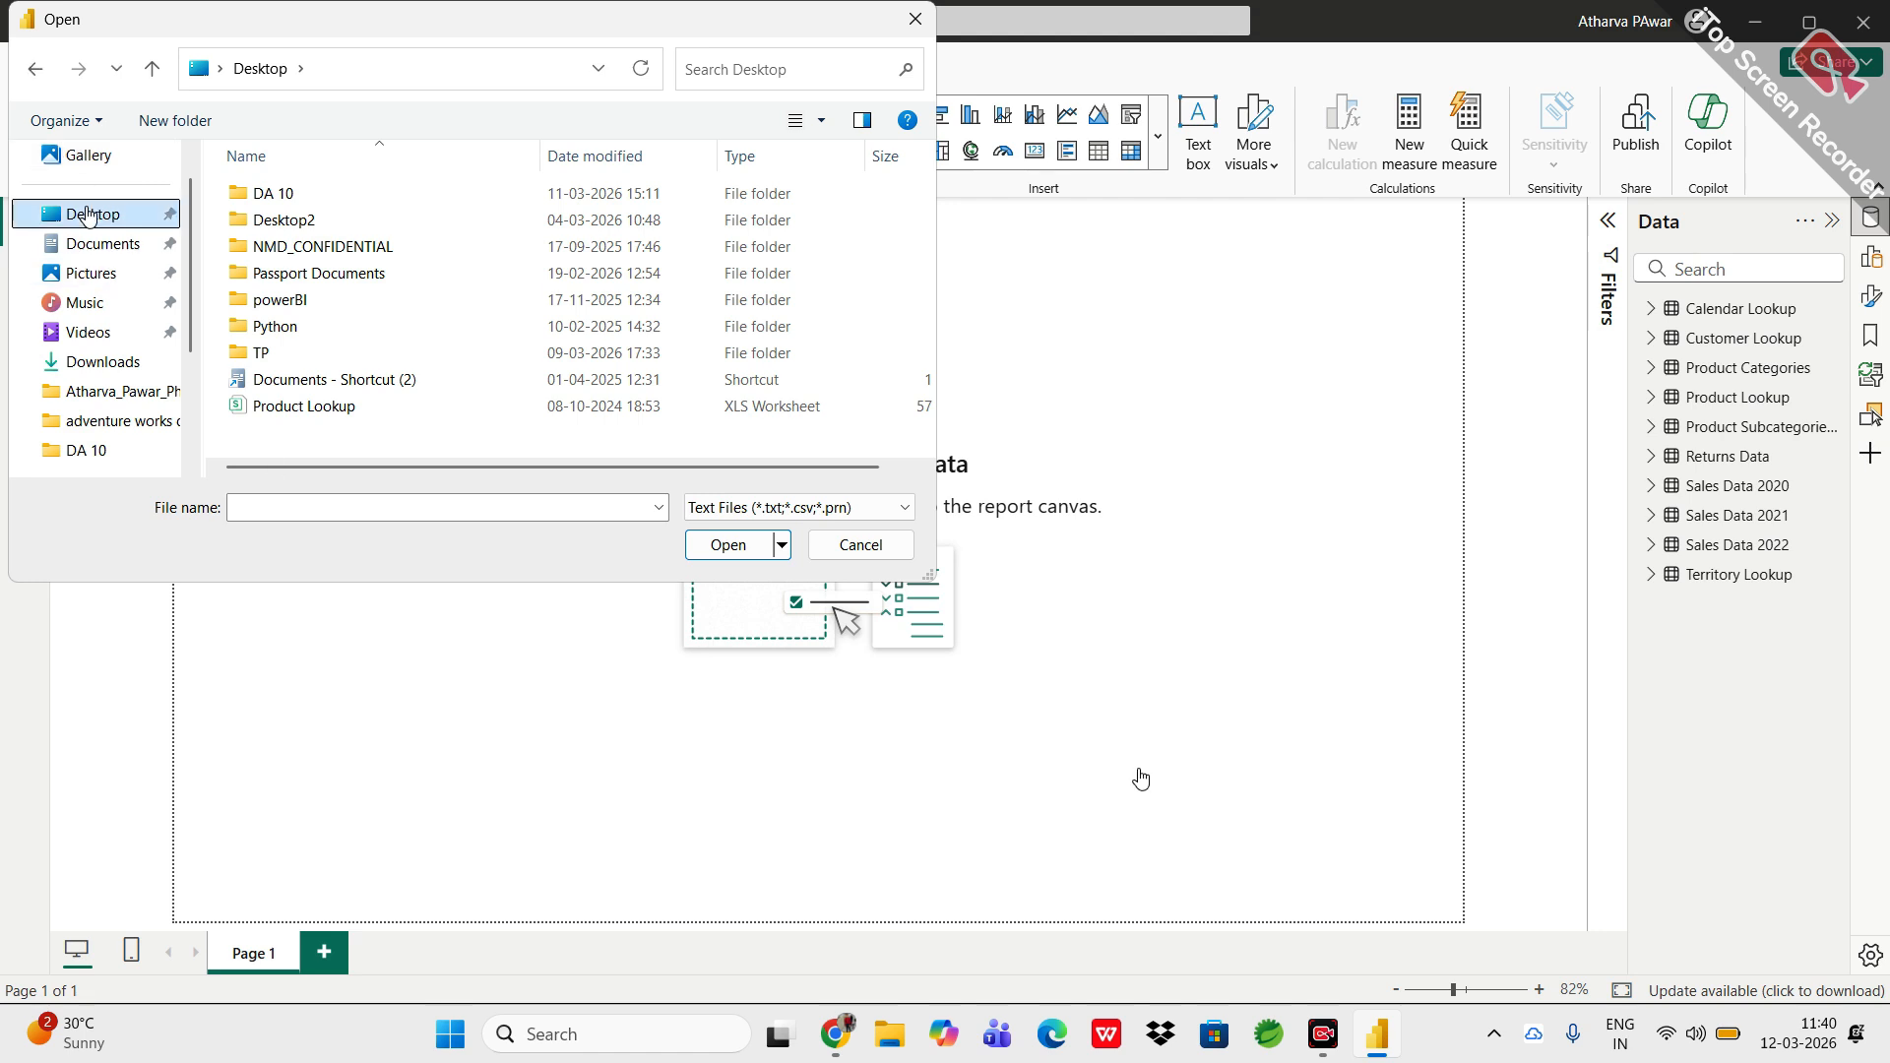
{"action": "double_click", "coordinate": [268, 301]}
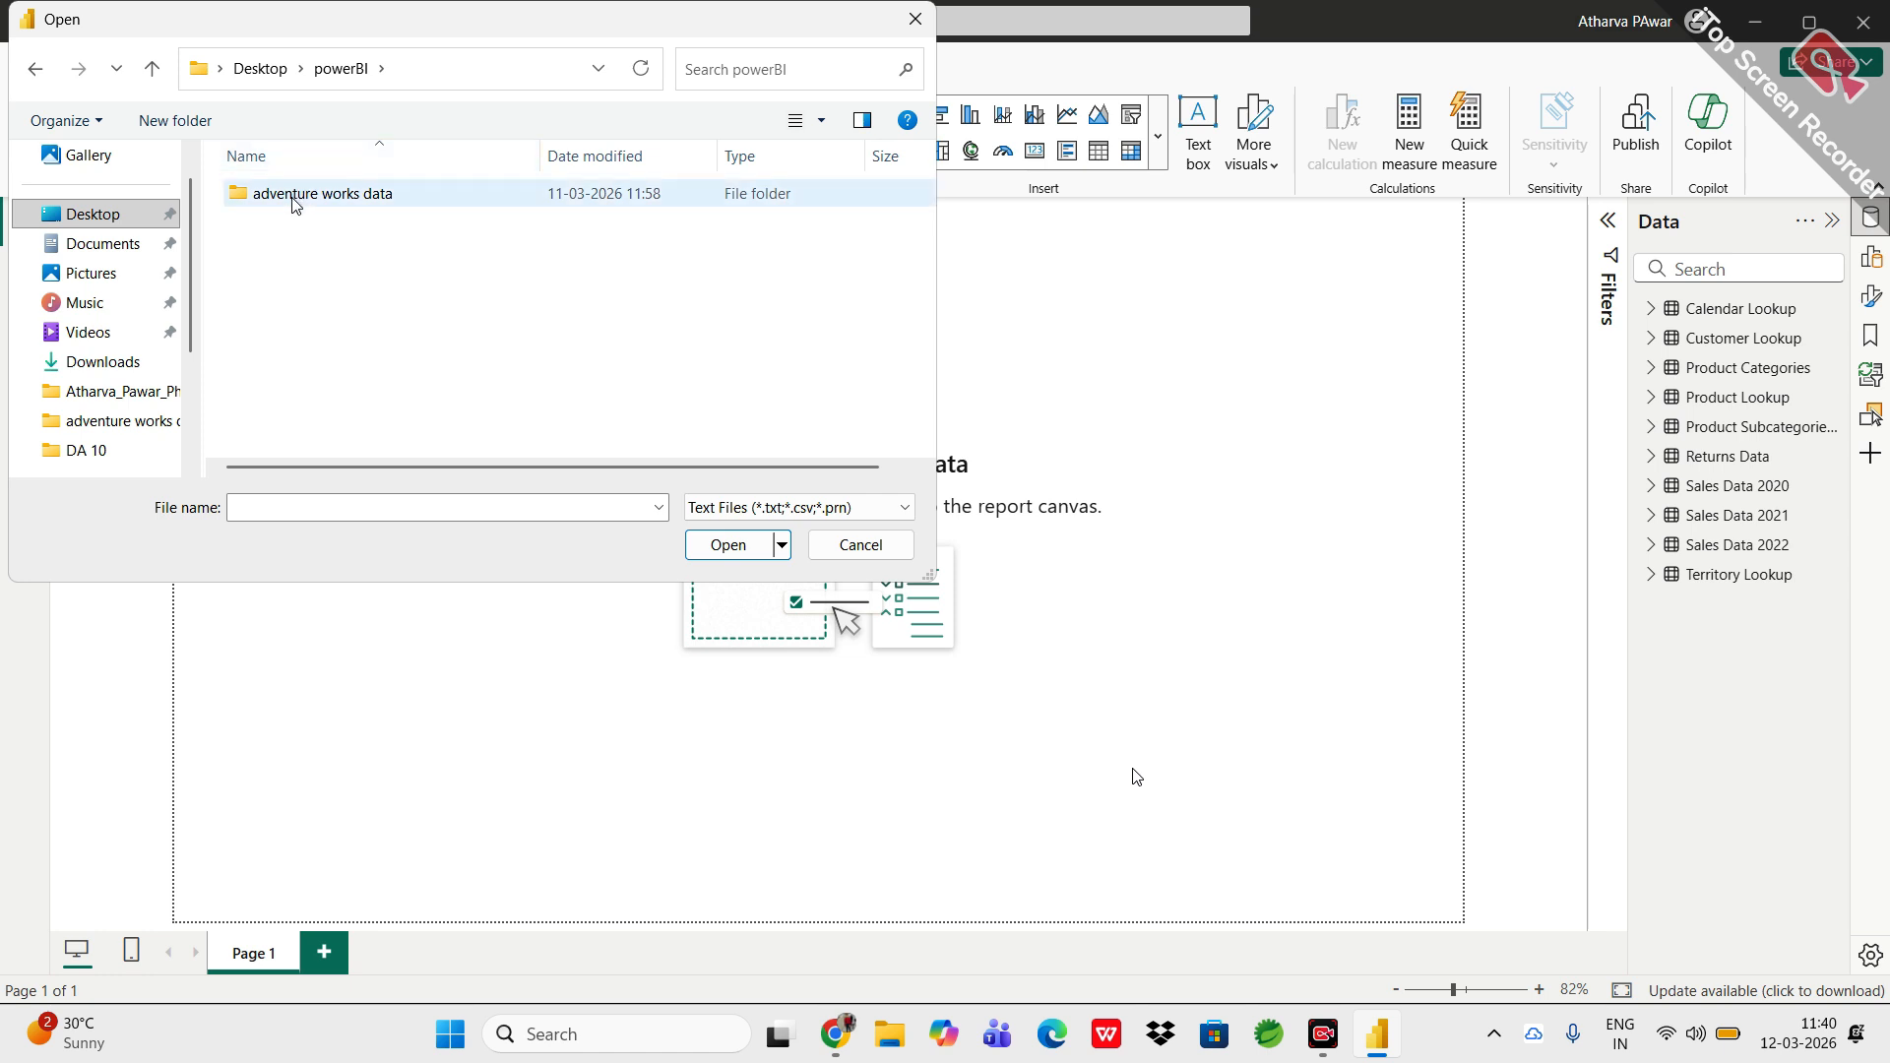
{"action": "double_click", "coordinate": [294, 194]}
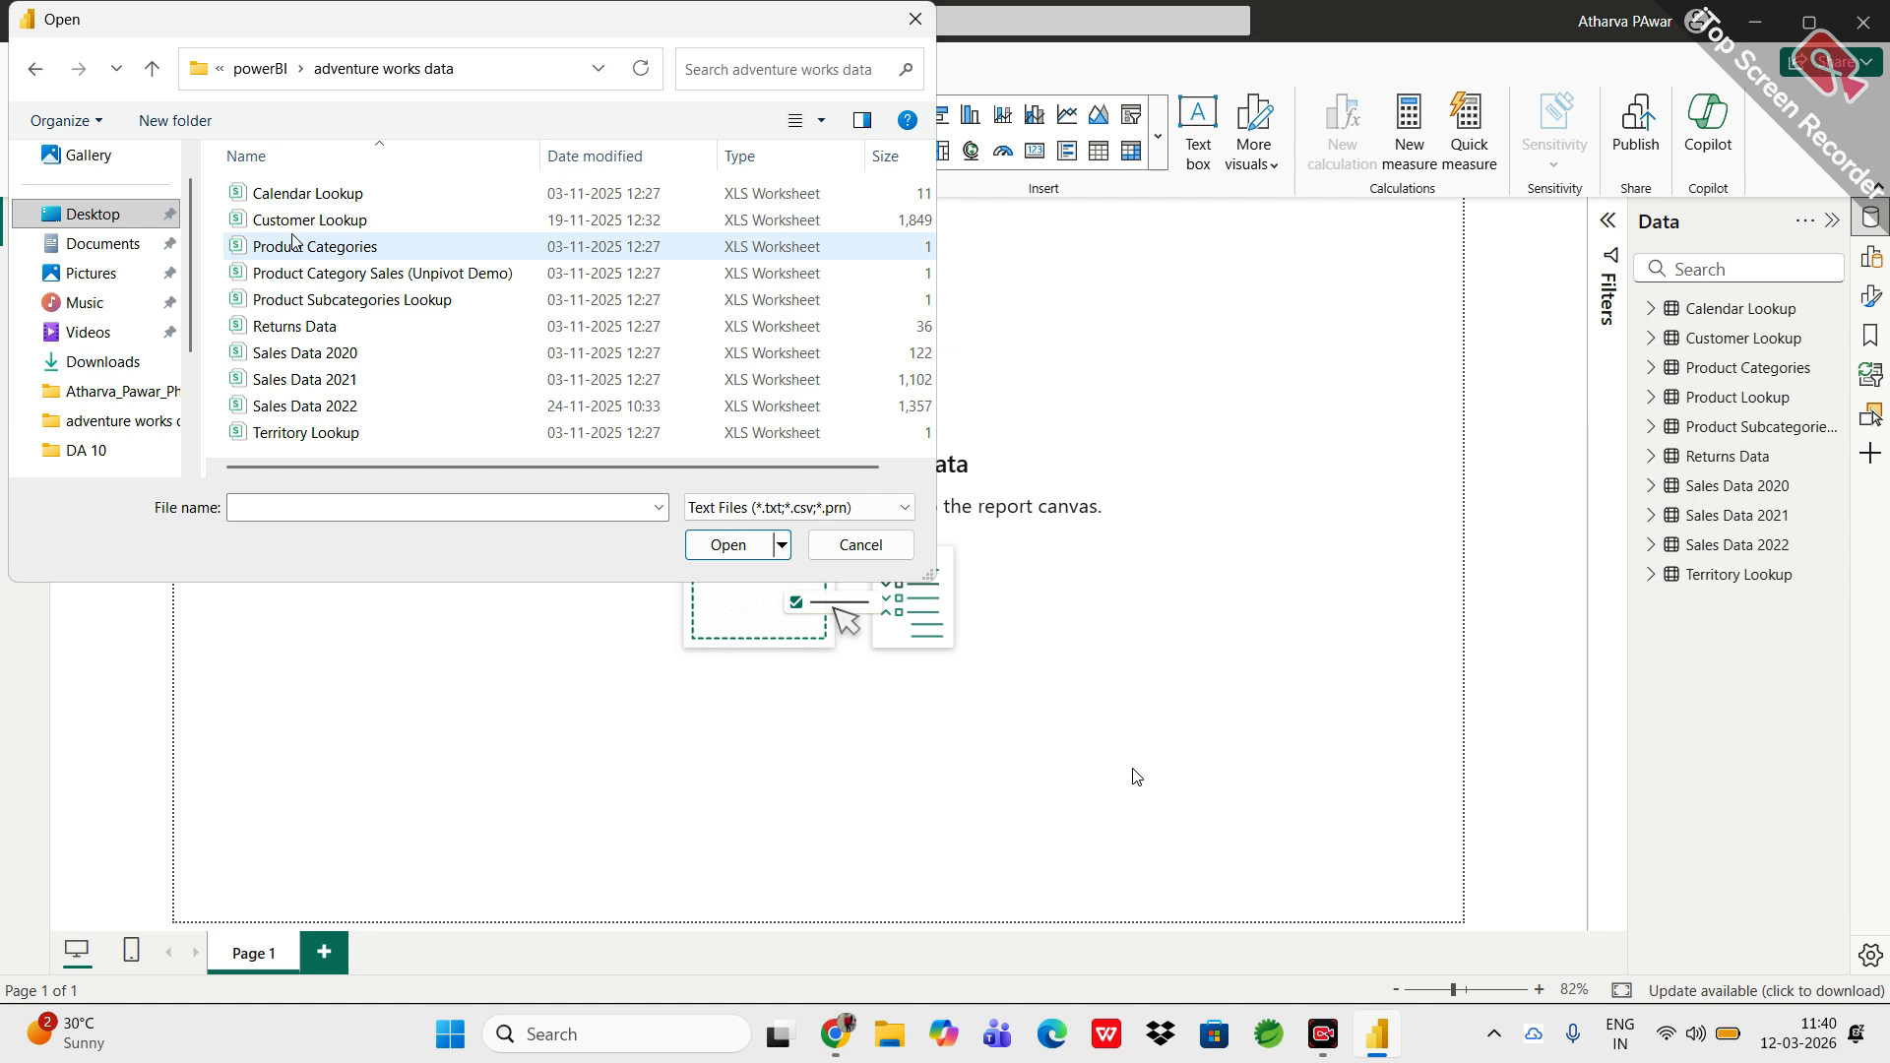
{"action": "left_click", "coordinate": [298, 203]}
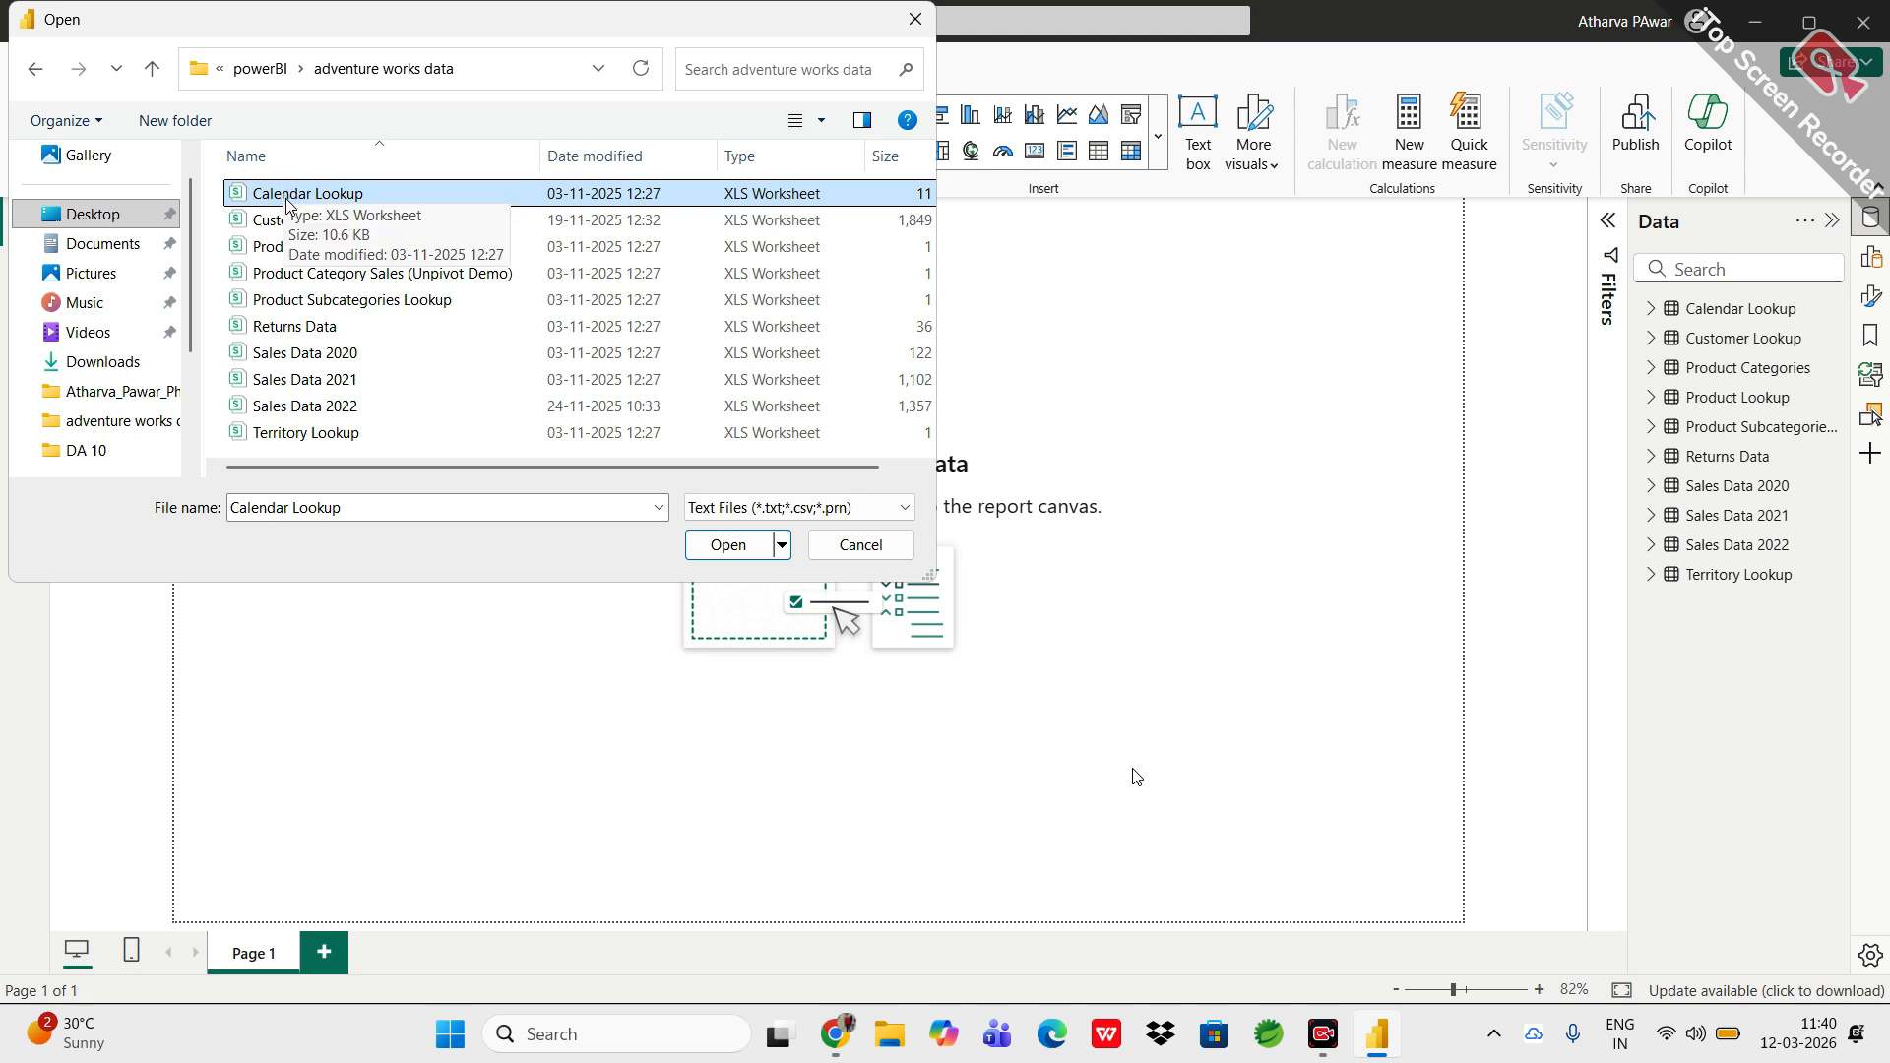
{"action": "left_click", "coordinate": [729, 544]}
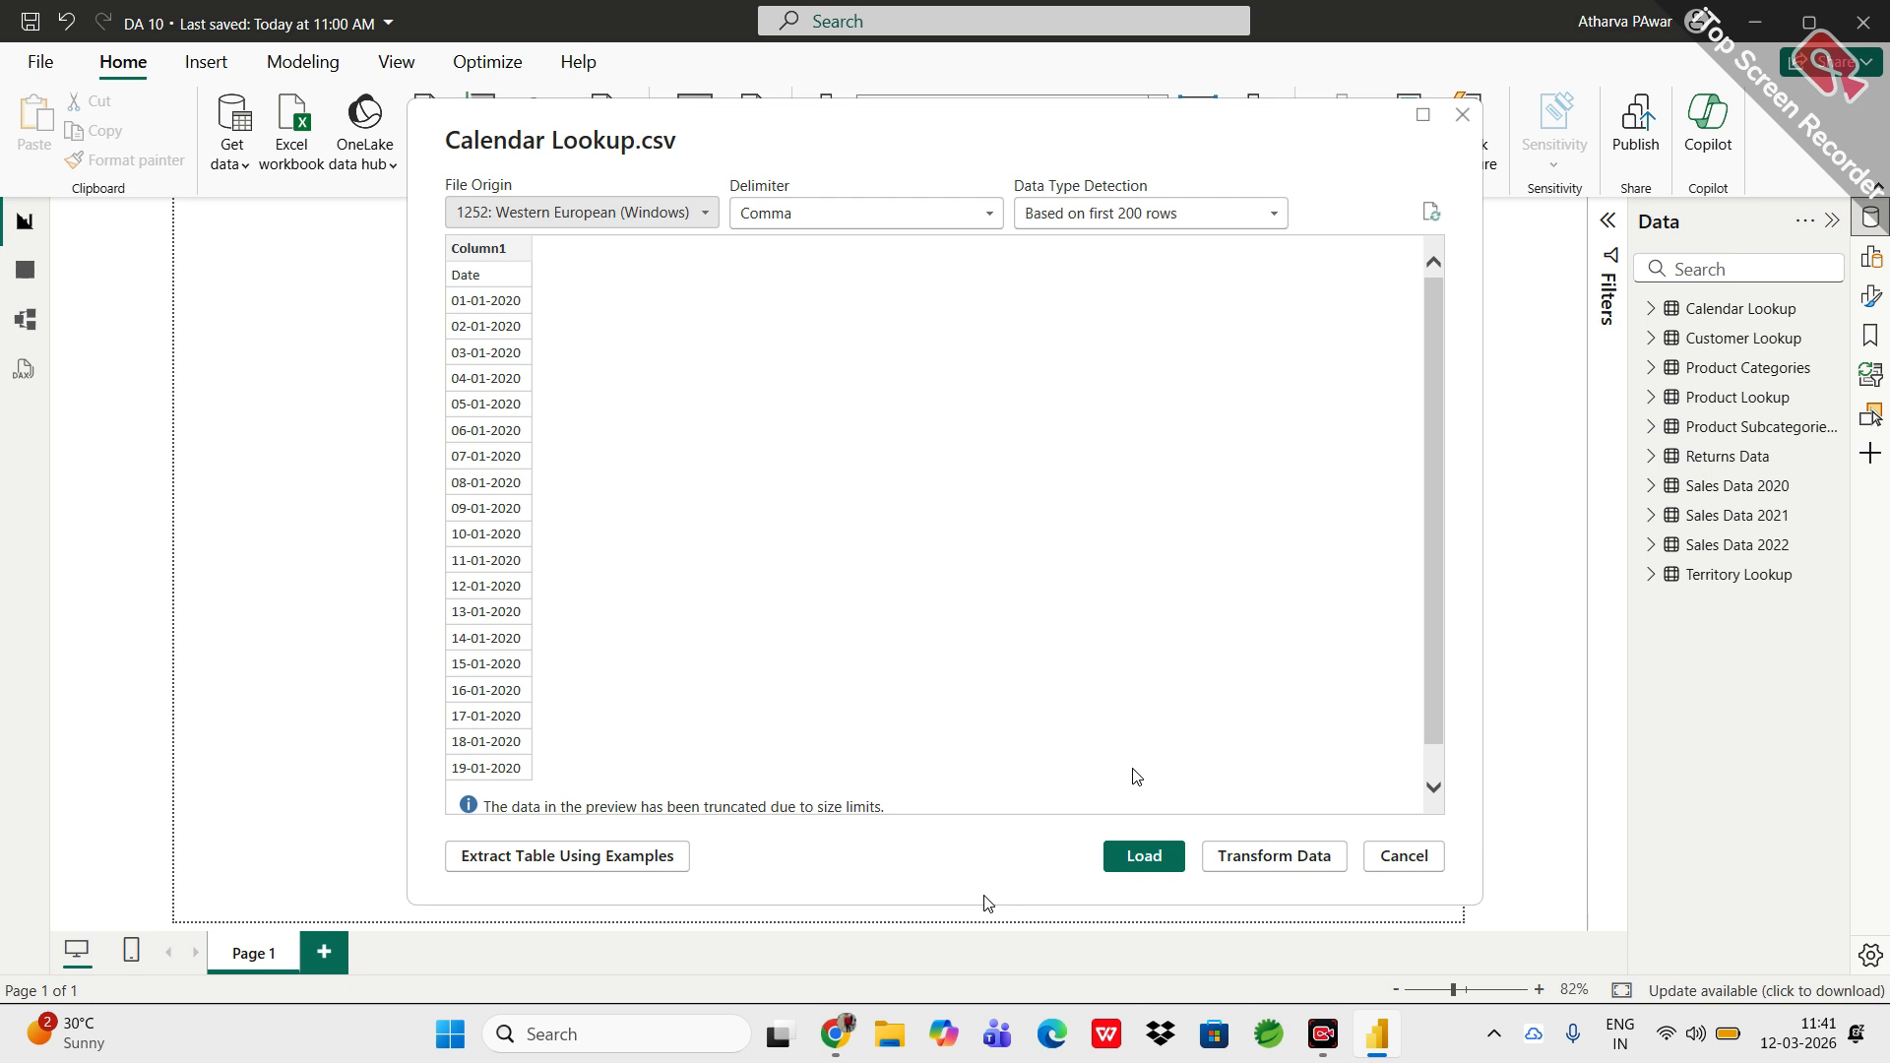
{"action": "left_click", "coordinate": [1260, 861]}
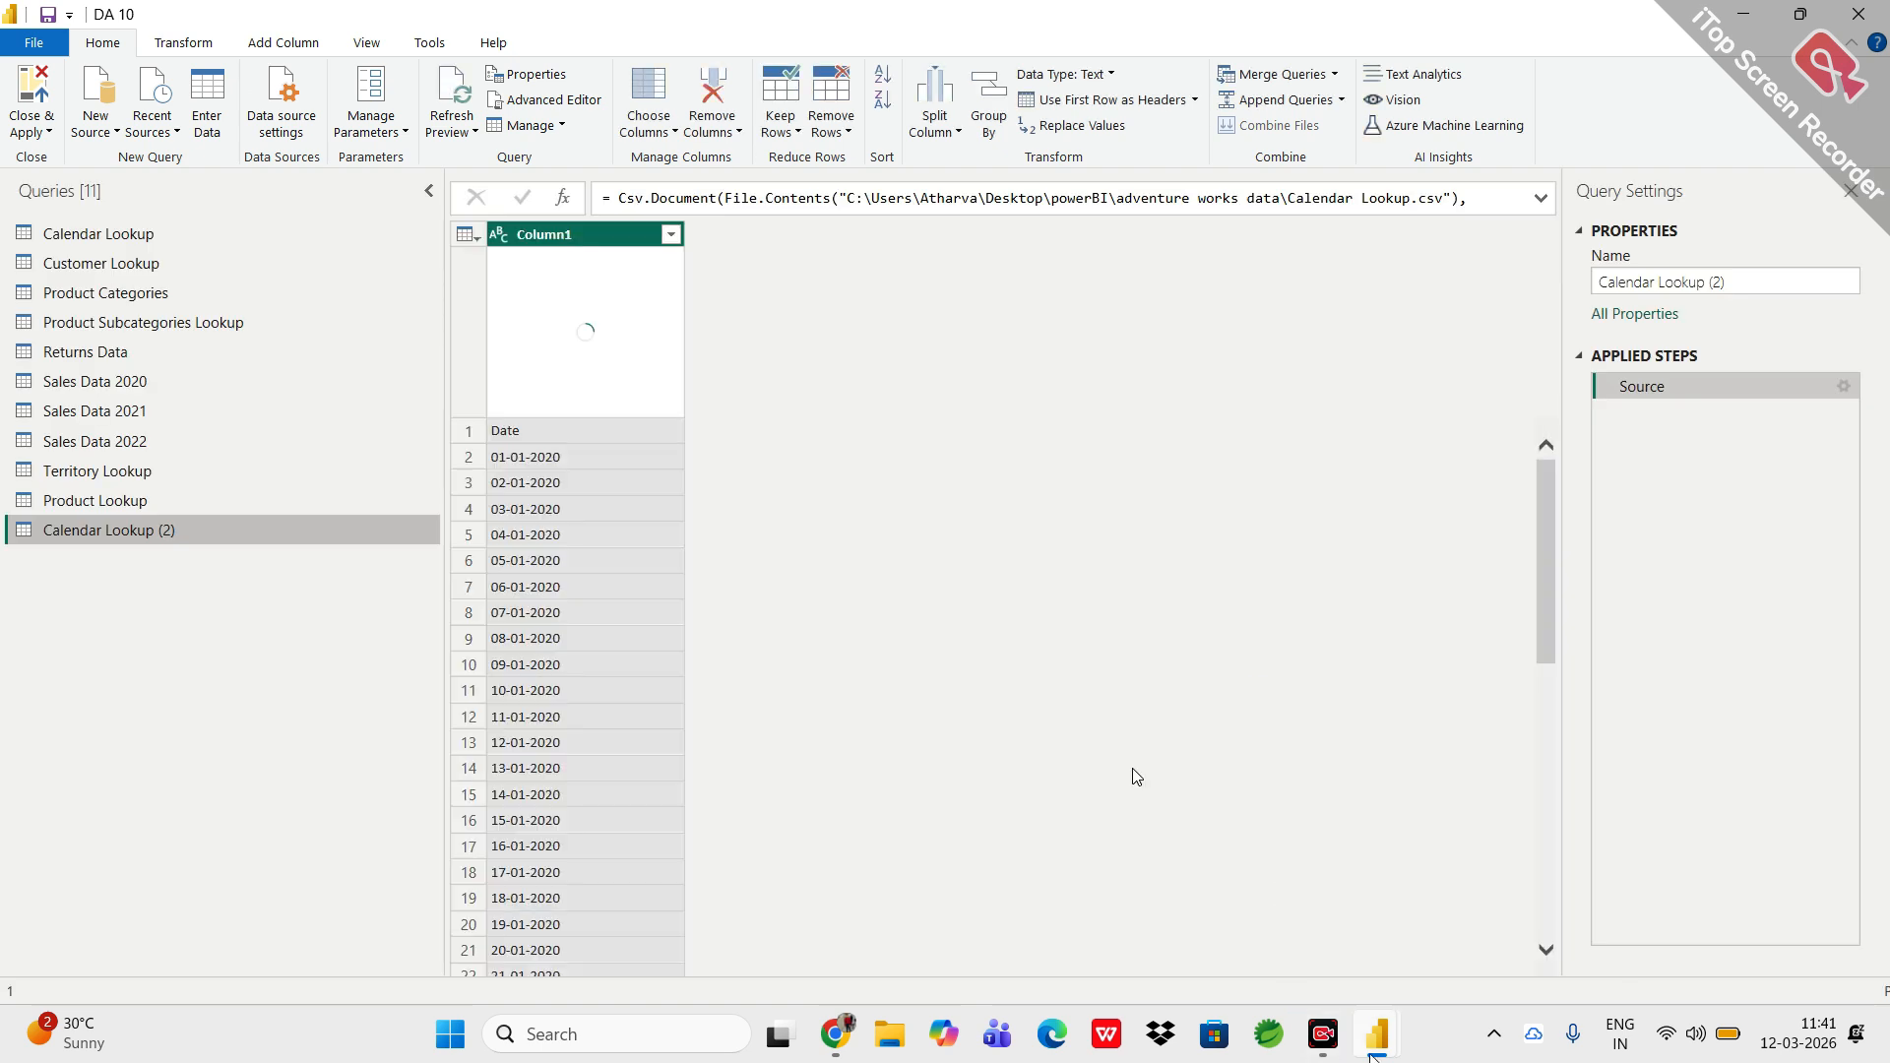
Check the DA 10 report window, and return to the Power Query Editor window.
{"action": "mouse_move", "coordinate": [1367, 1036]}
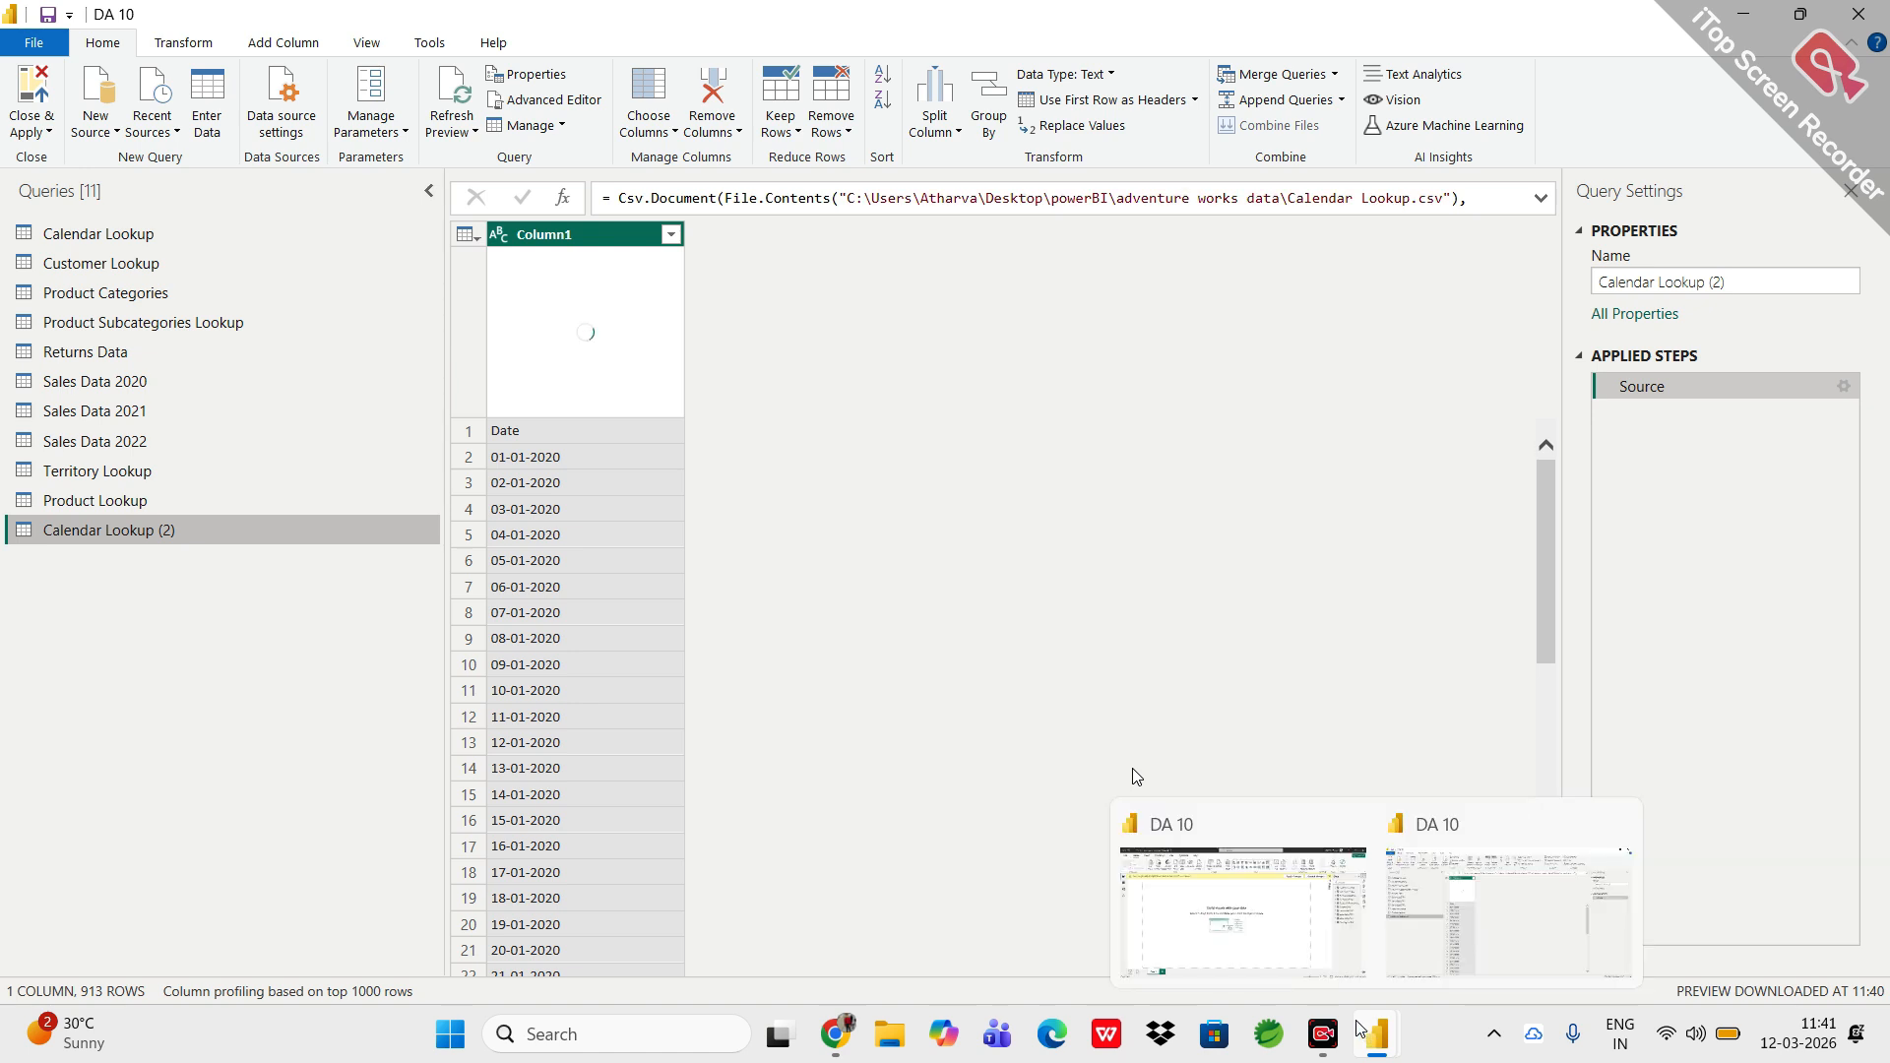
{"action": "left_click", "coordinate": [1252, 927]}
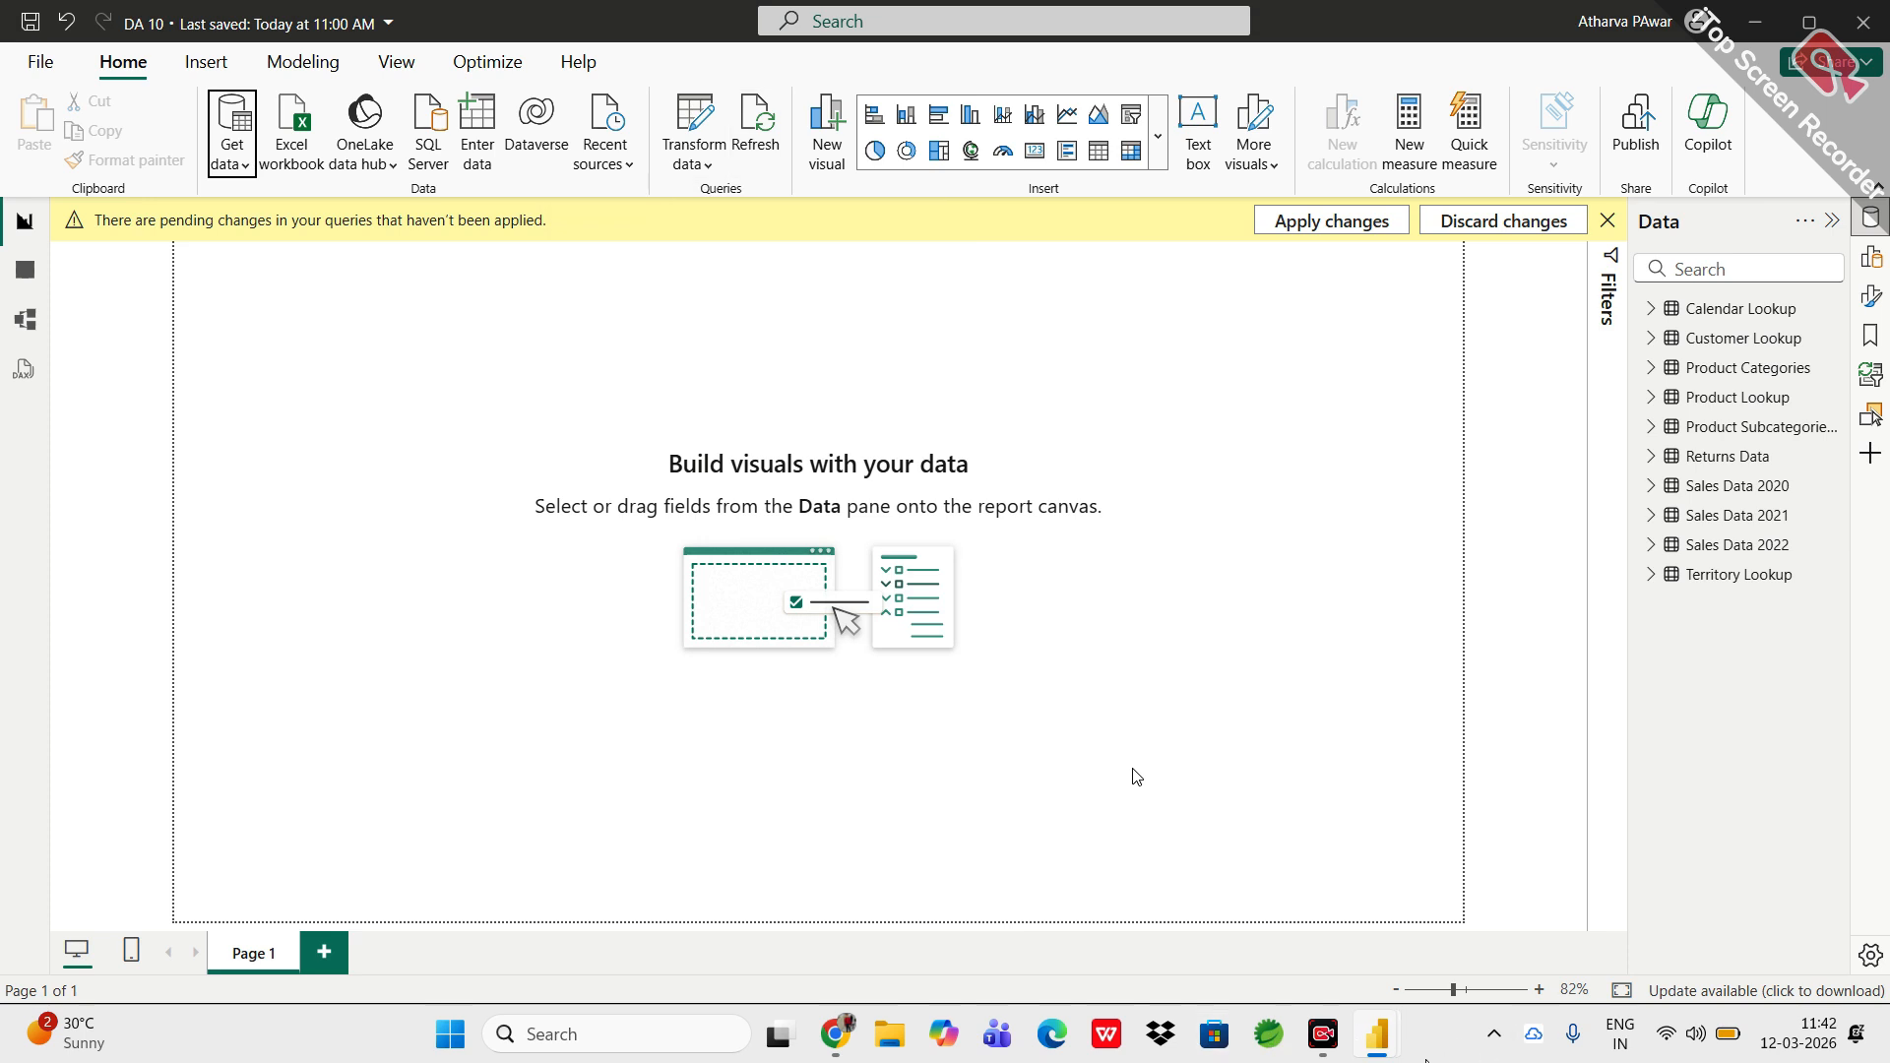
{"action": "mouse_move", "coordinate": [1398, 1056]}
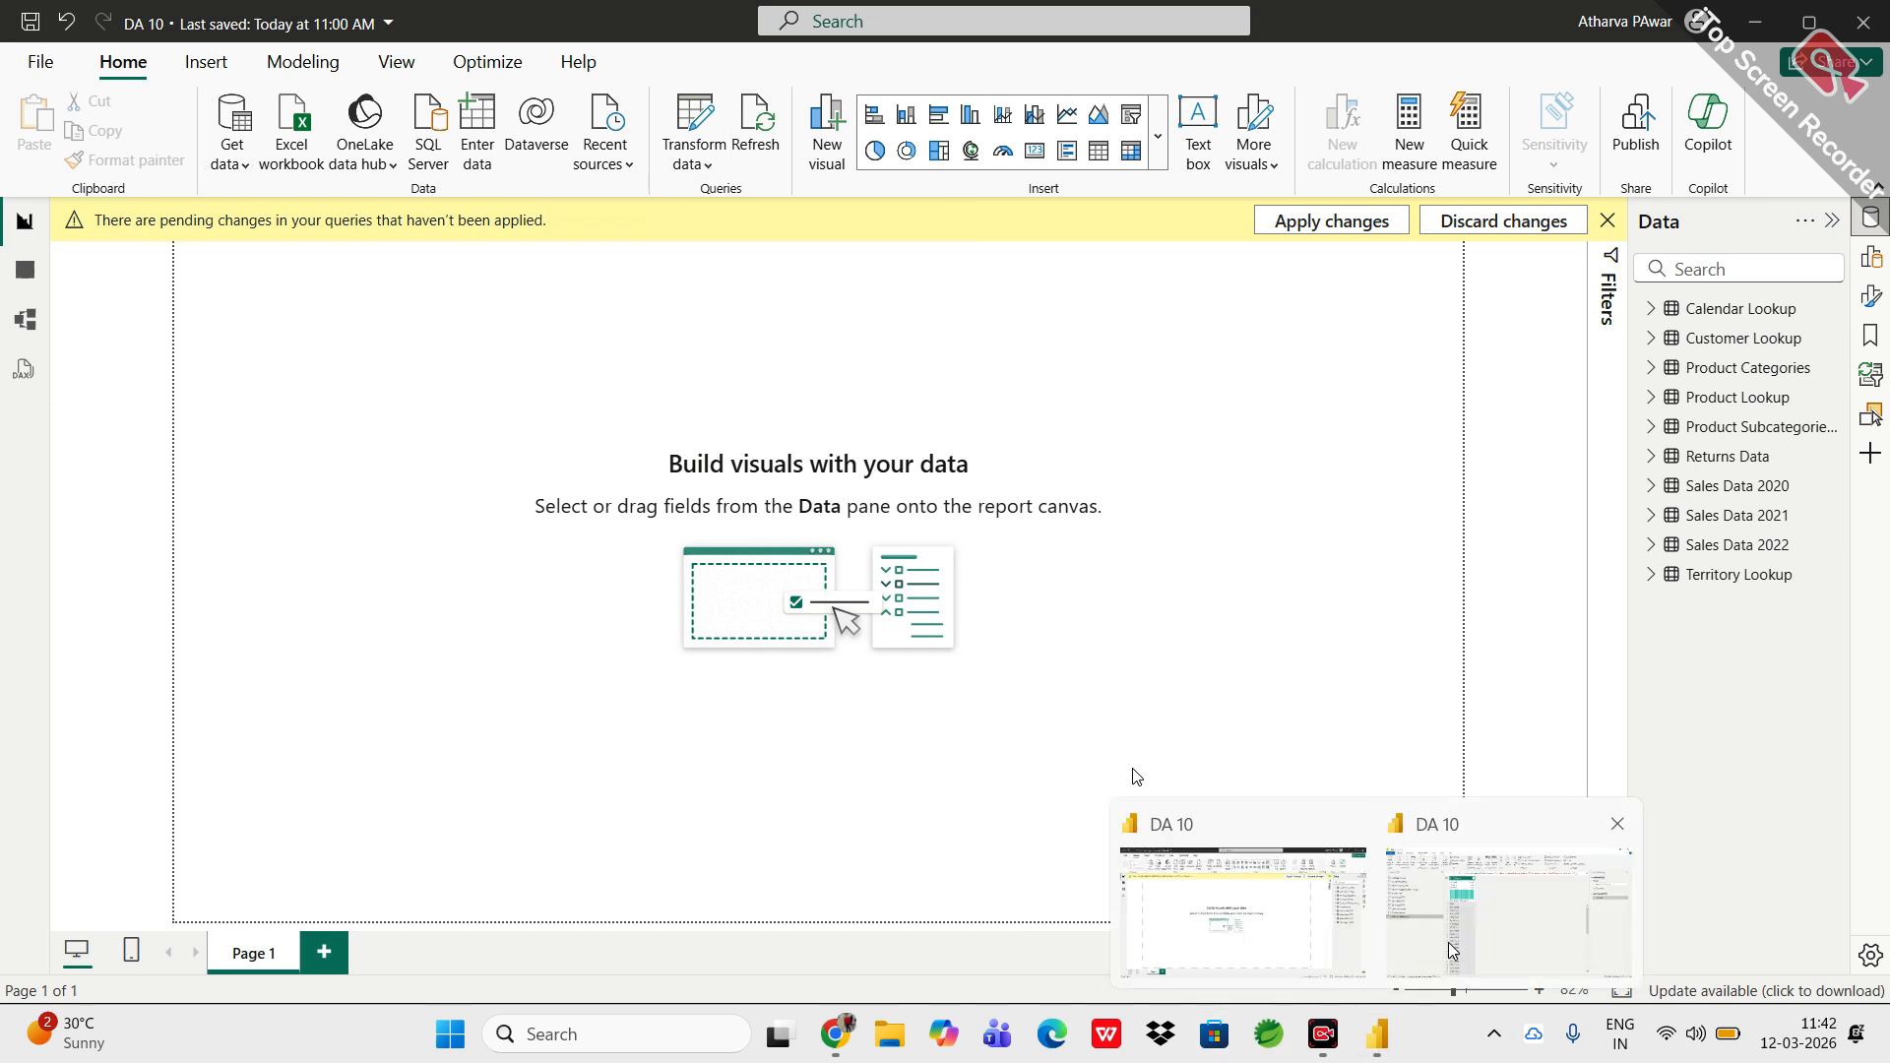
{"action": "left_click", "coordinate": [1449, 942]}
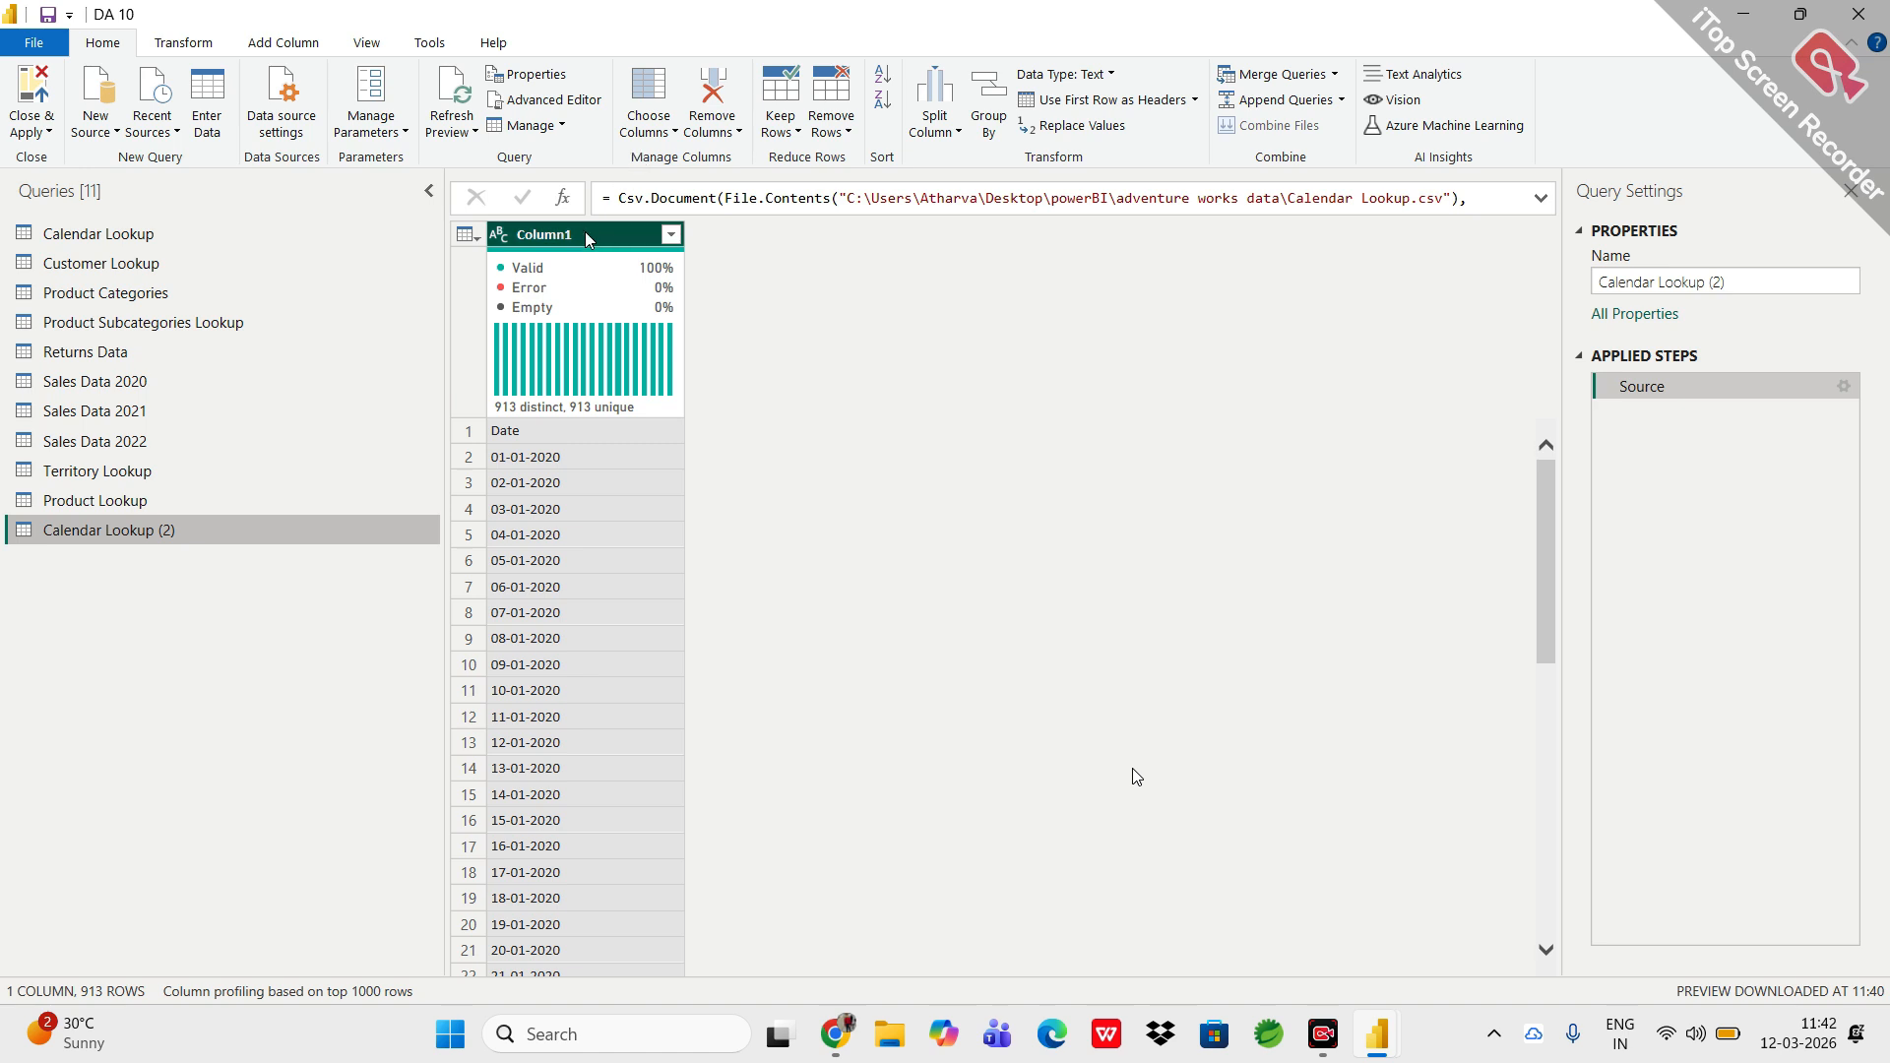
Remove Column1 from the Calendar Lookup (2) query, and delete that removal from its applied steps.
{"action": "left_click", "coordinate": [714, 98]}
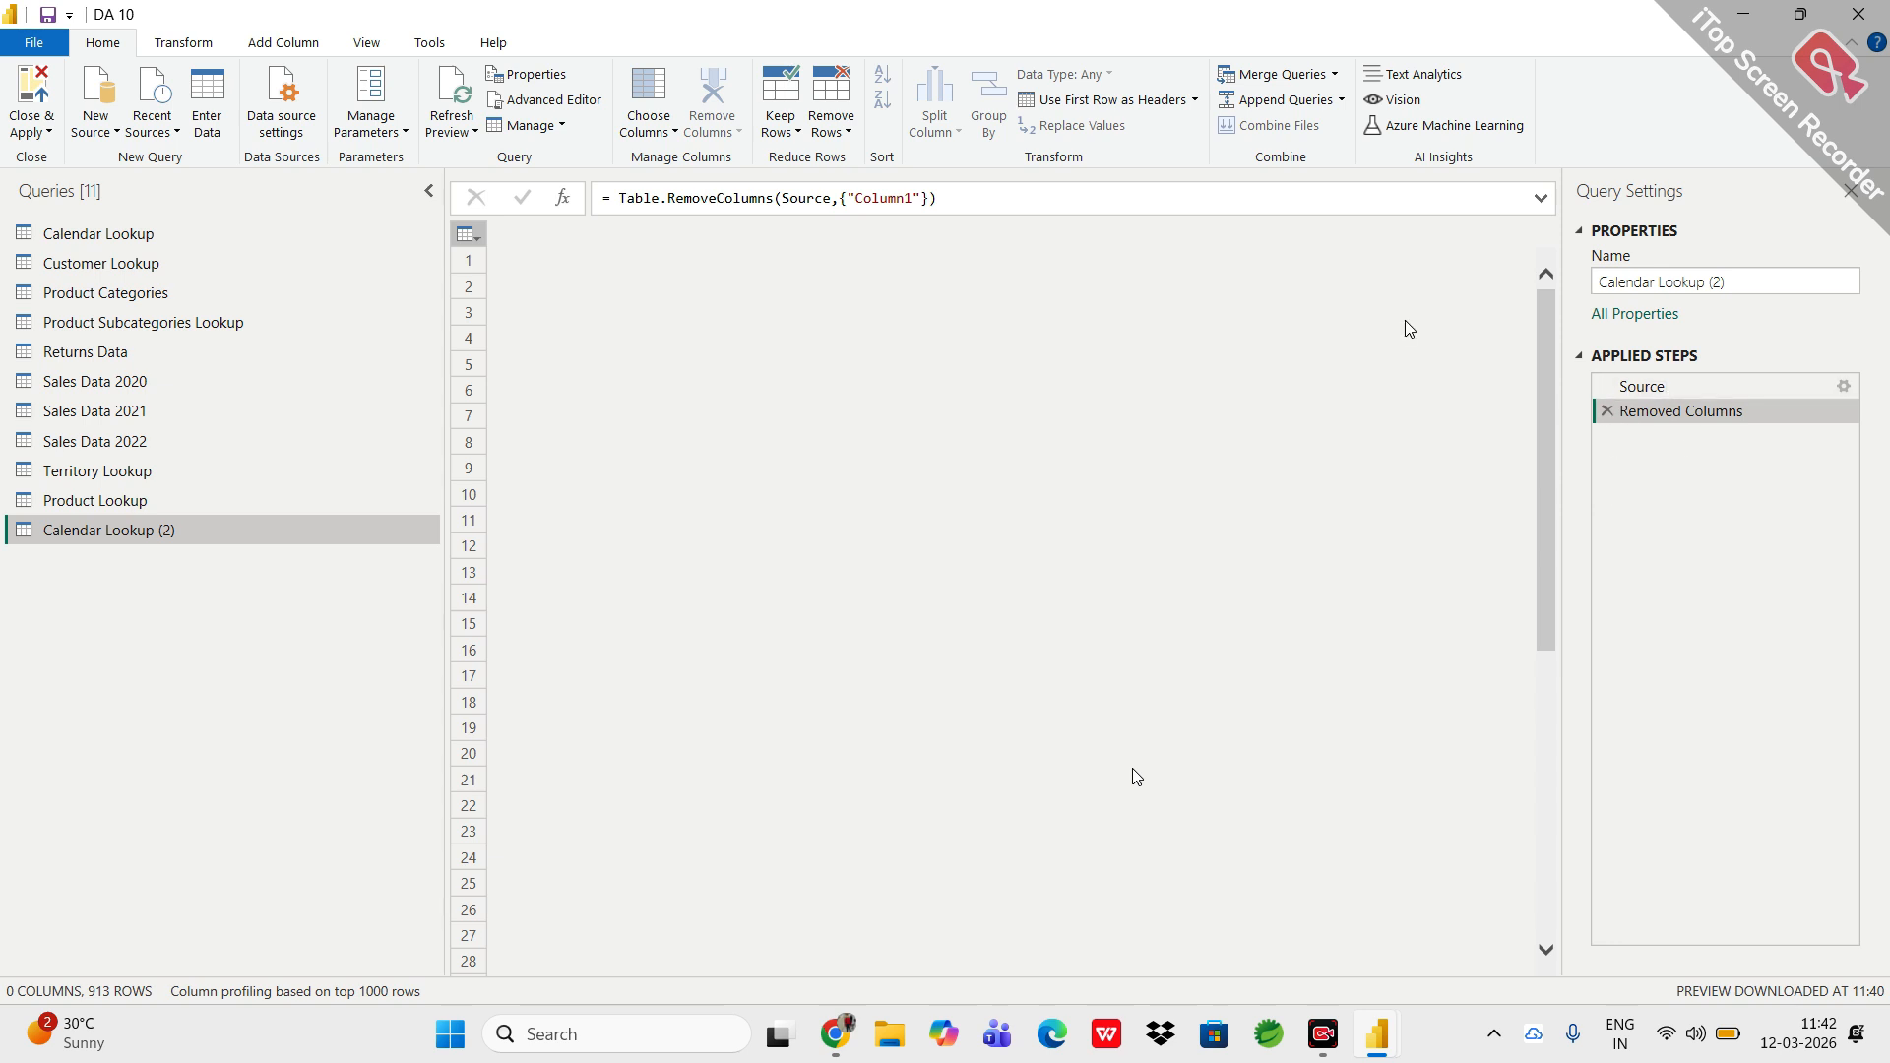
{"action": "left_click", "coordinate": [1609, 412]}
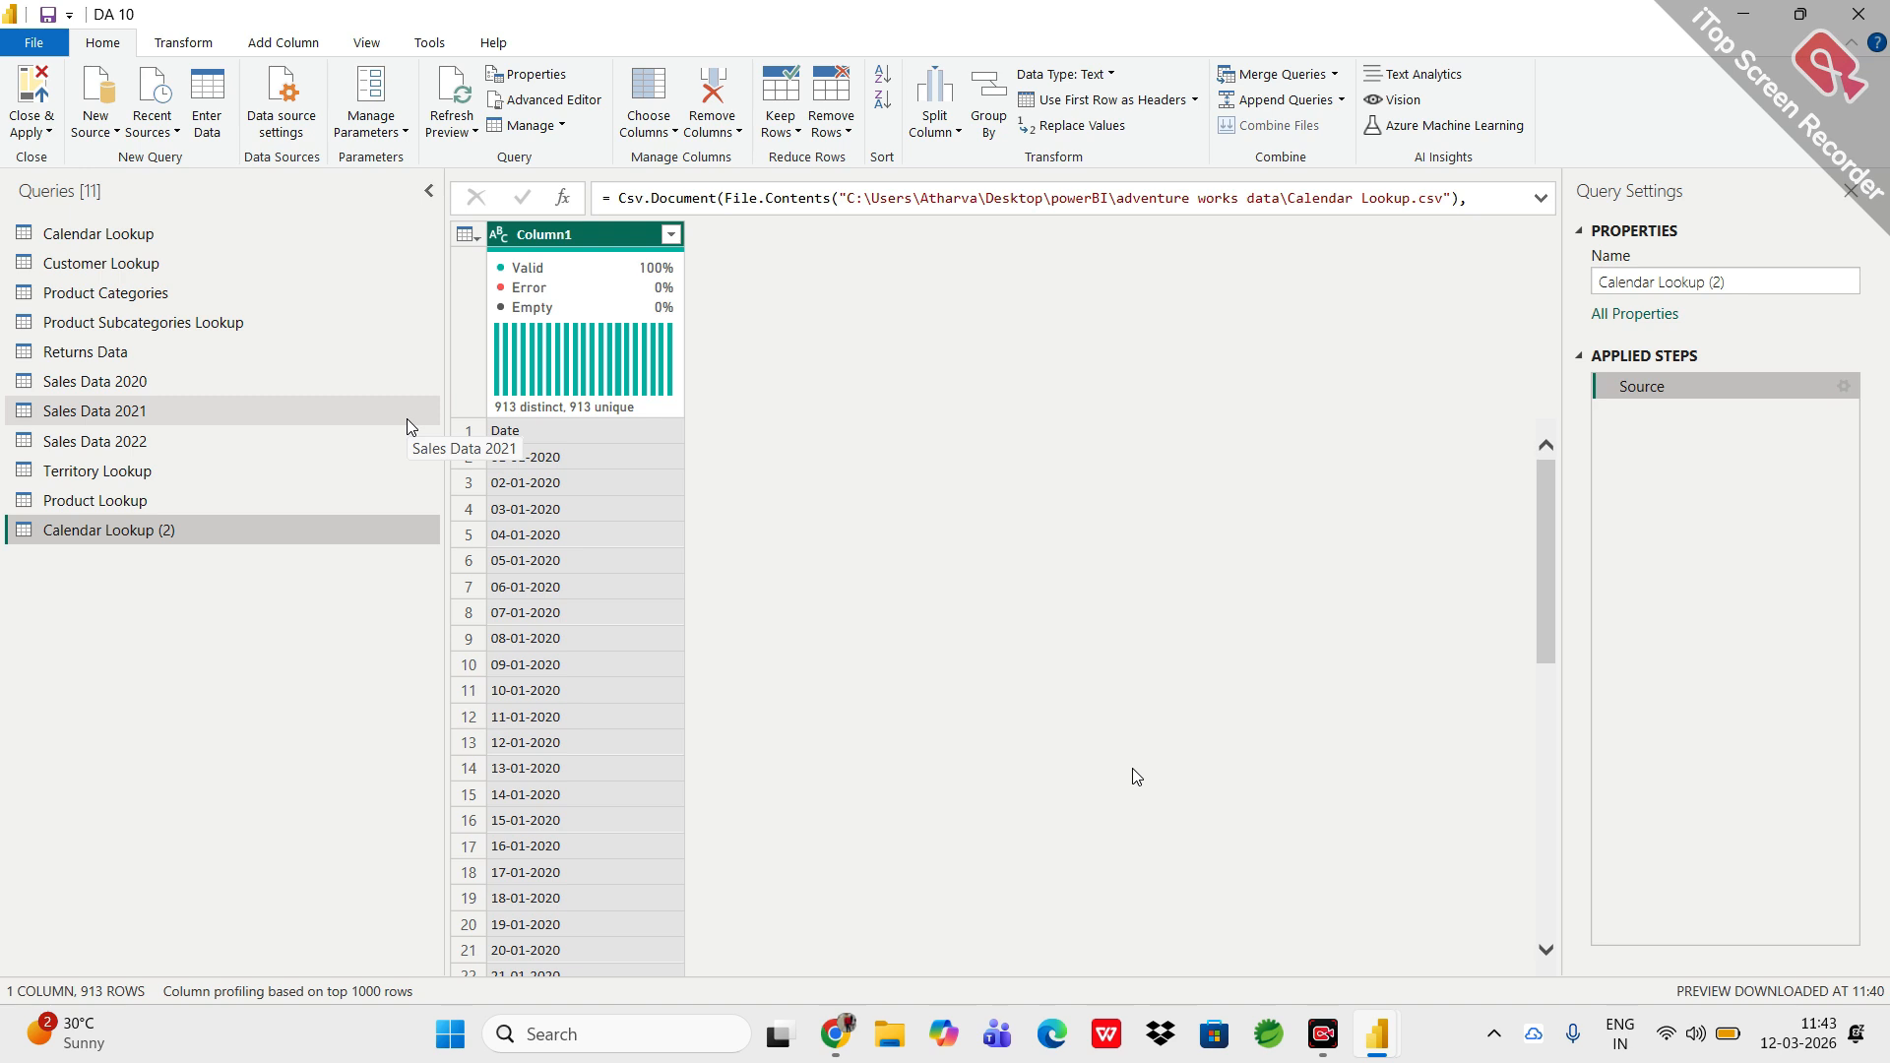
{"action": "left_click", "coordinate": [179, 49]}
{"action": "left_click", "coordinate": [285, 44]}
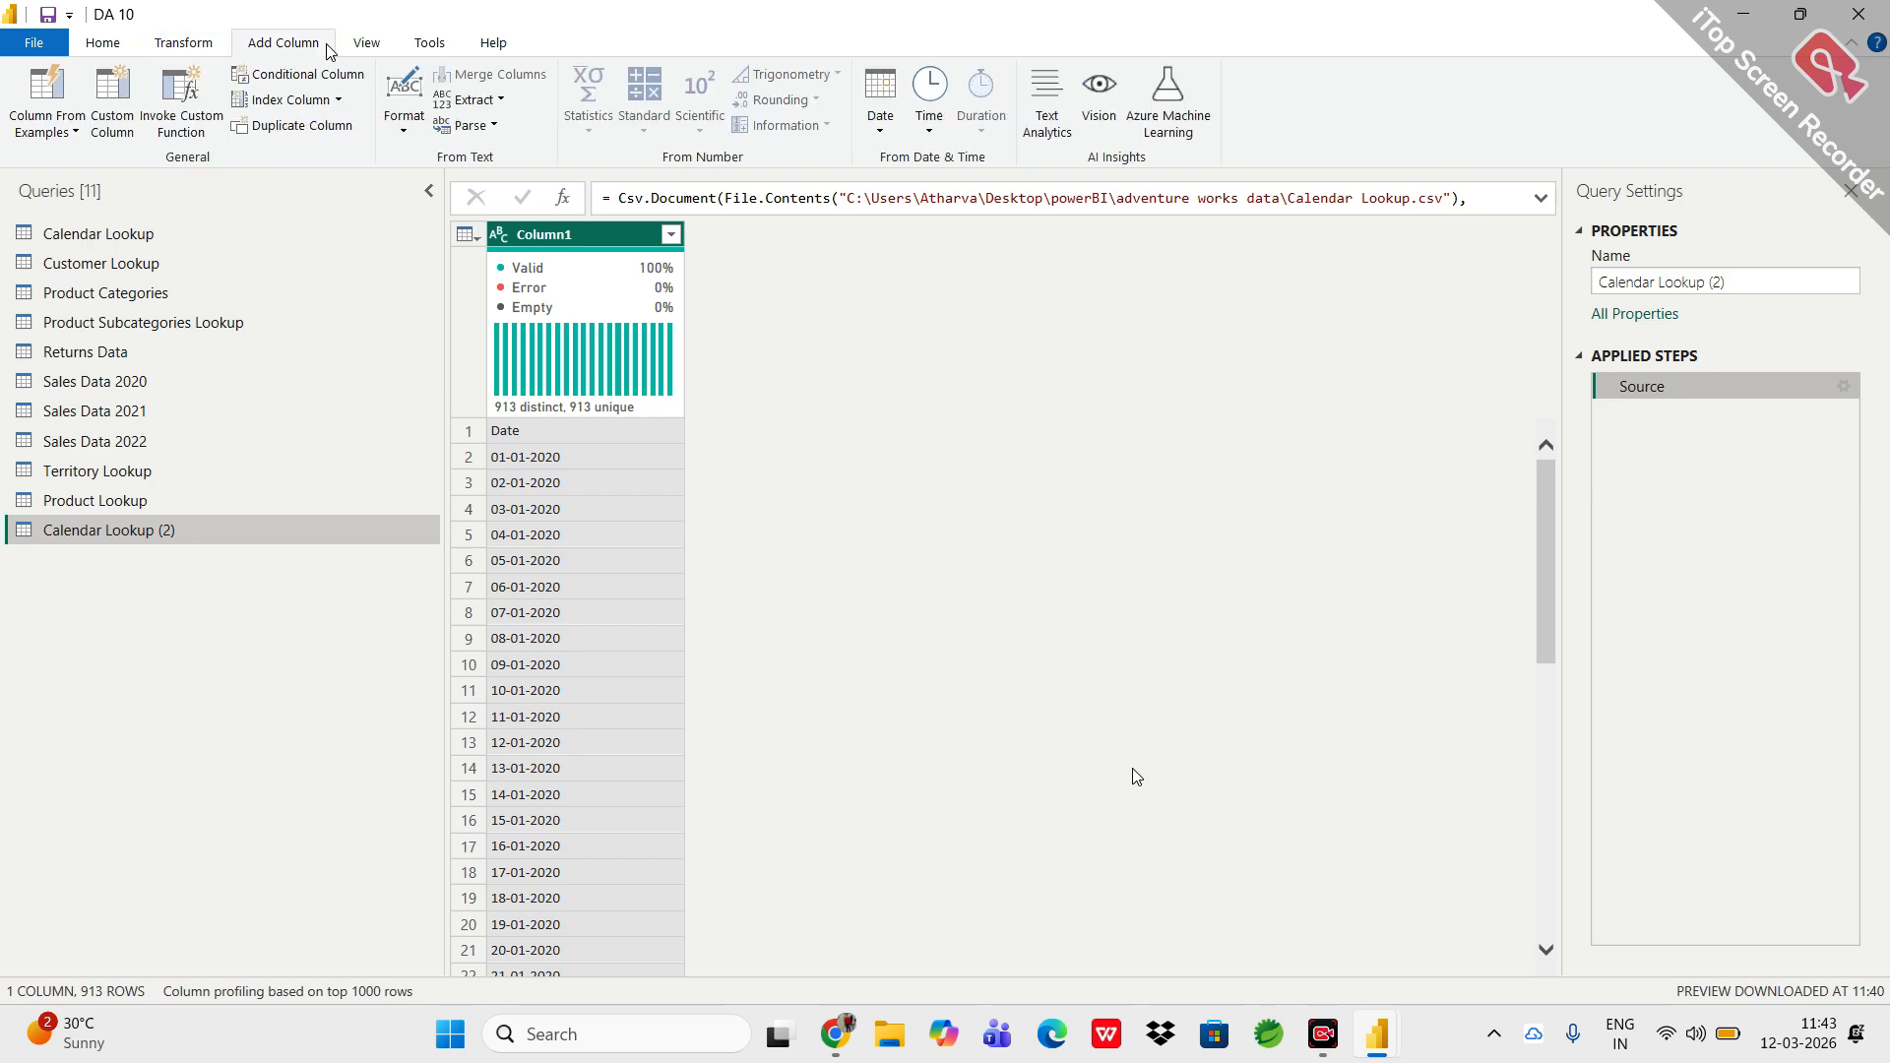
{"action": "left_click", "coordinate": [183, 43]}
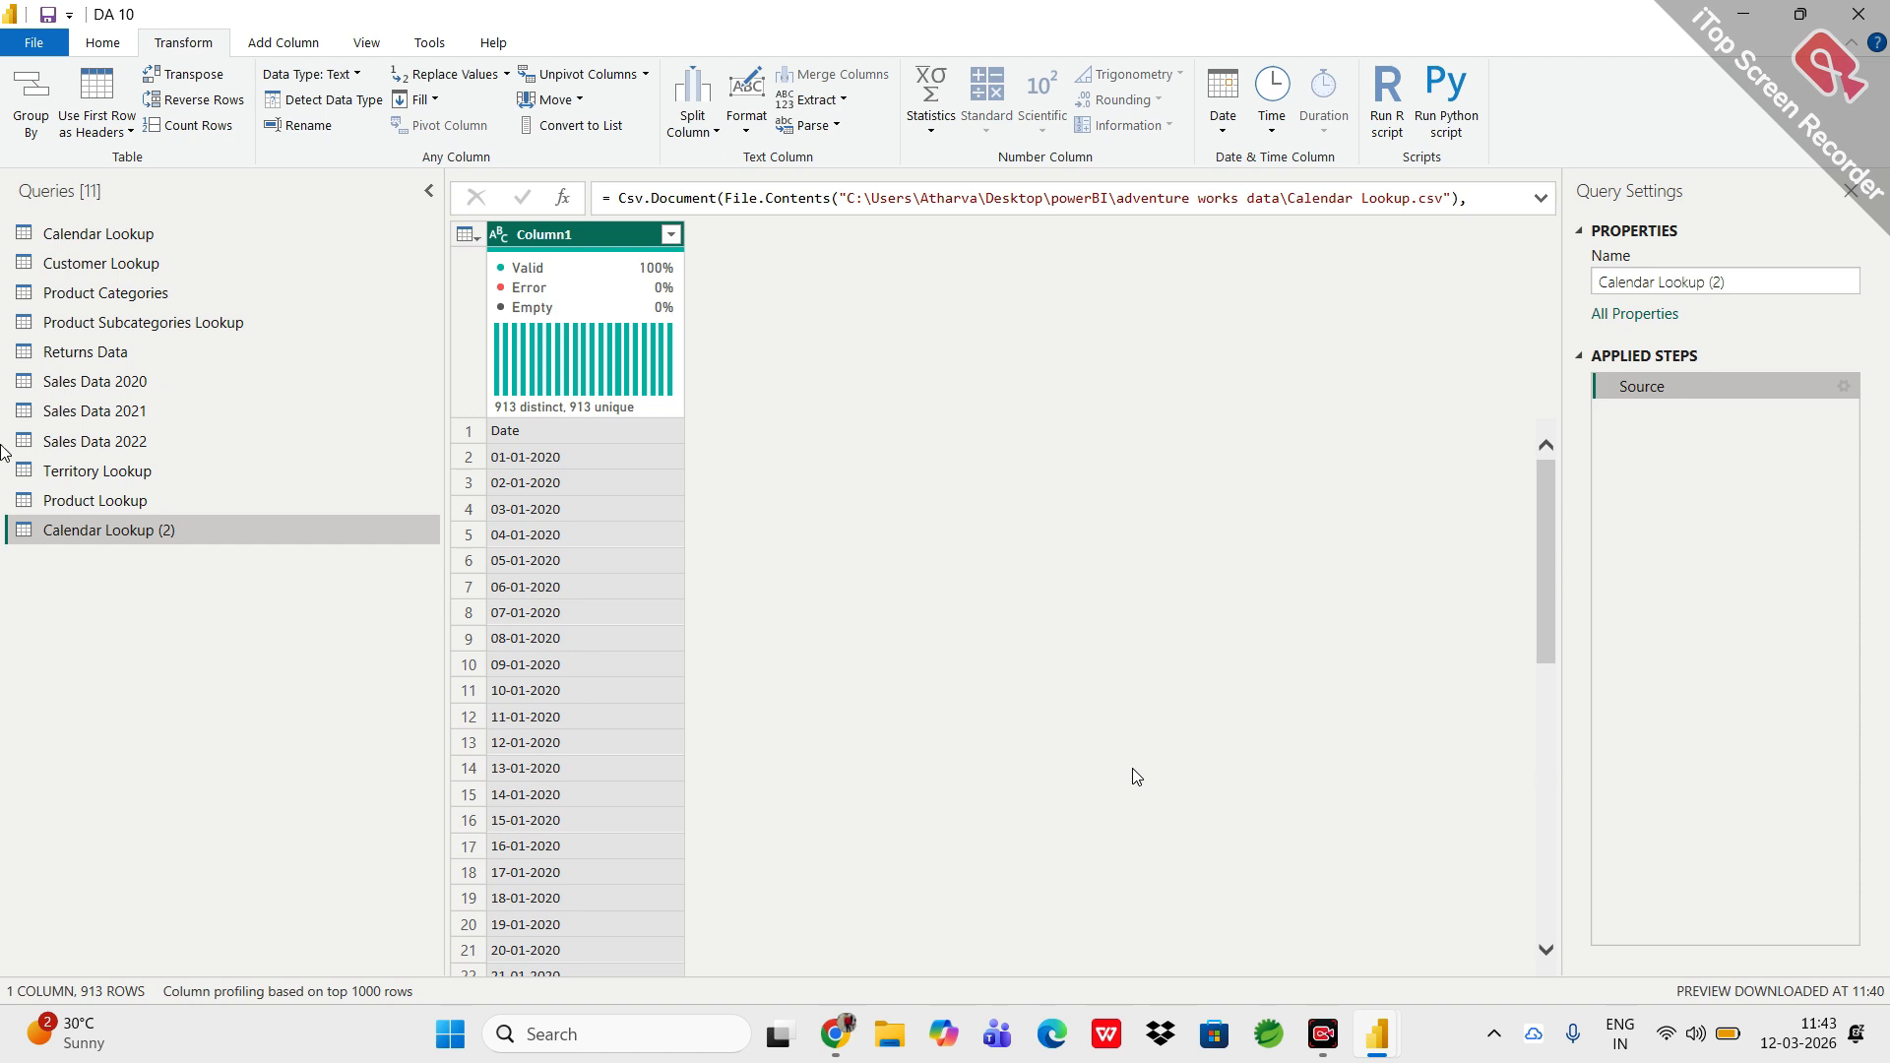
Delete the duplicate Calendar Lookup (2) query.
{"action": "right_click", "coordinate": [130, 536]}
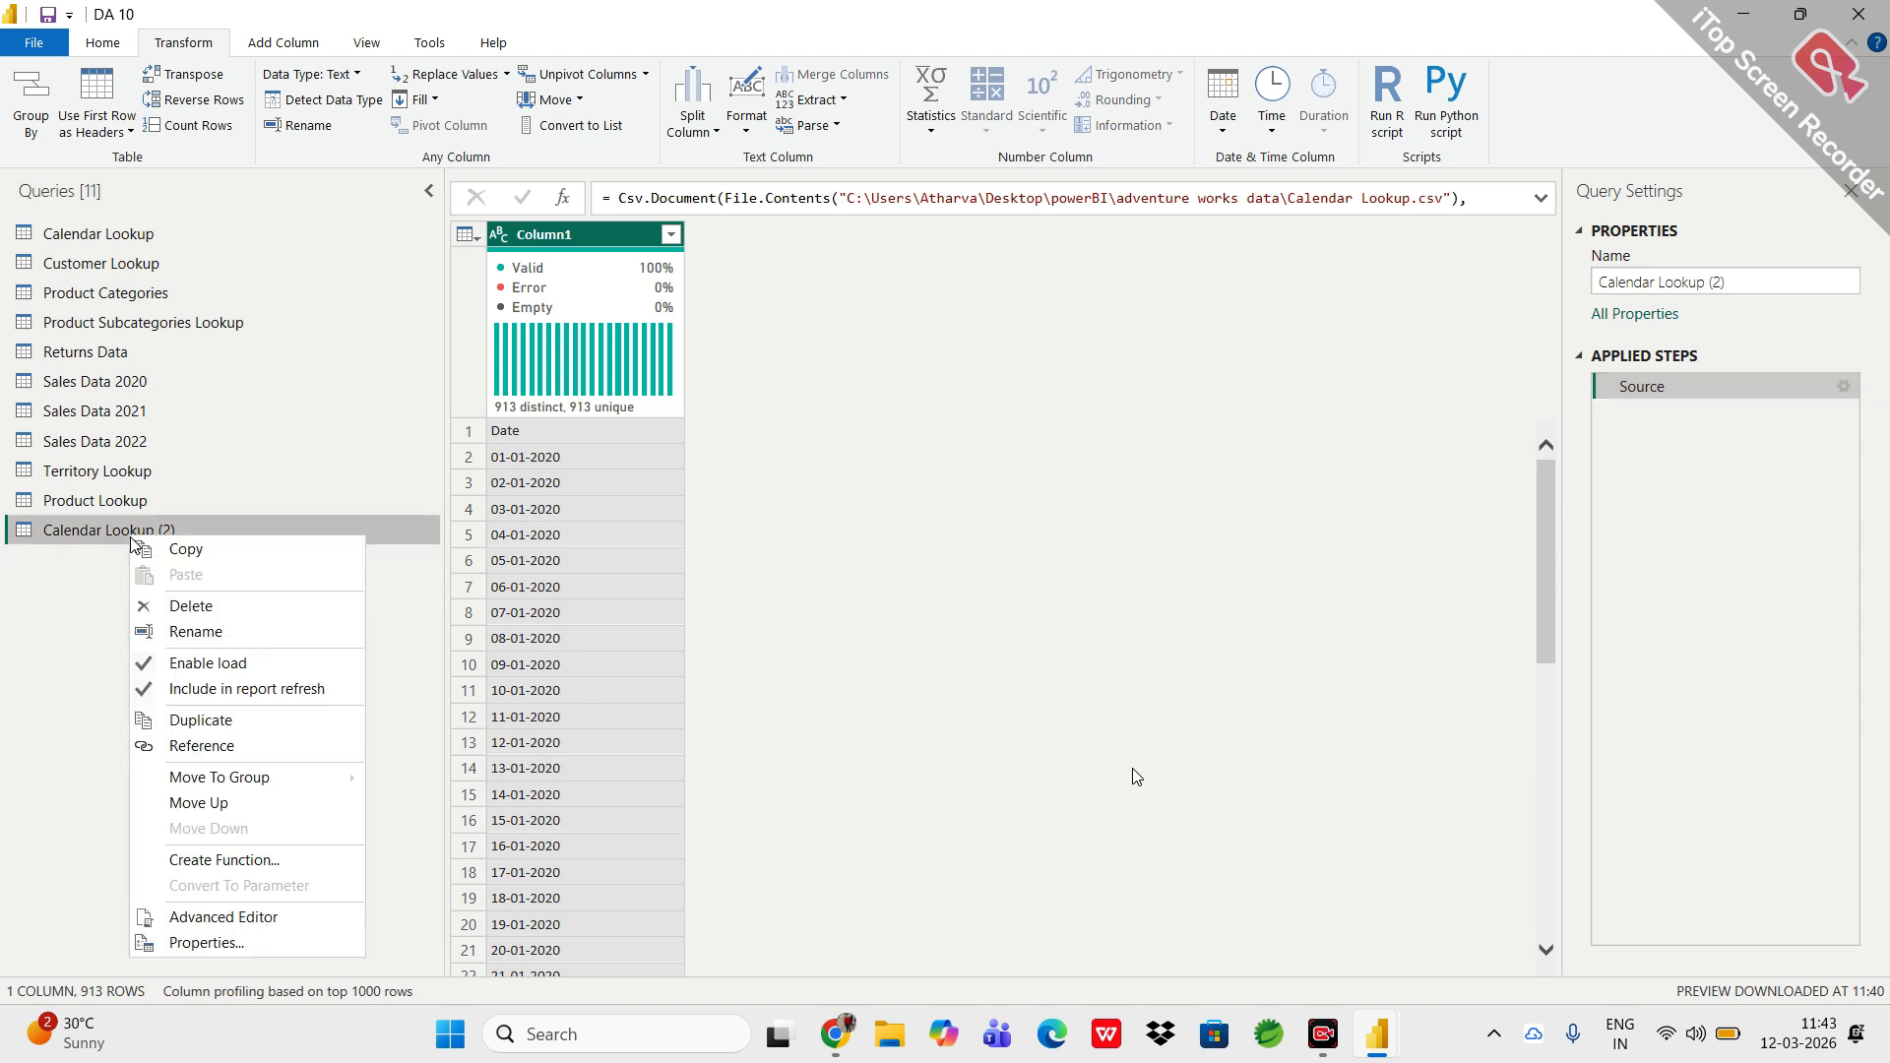
{"action": "left_click", "coordinate": [191, 607]}
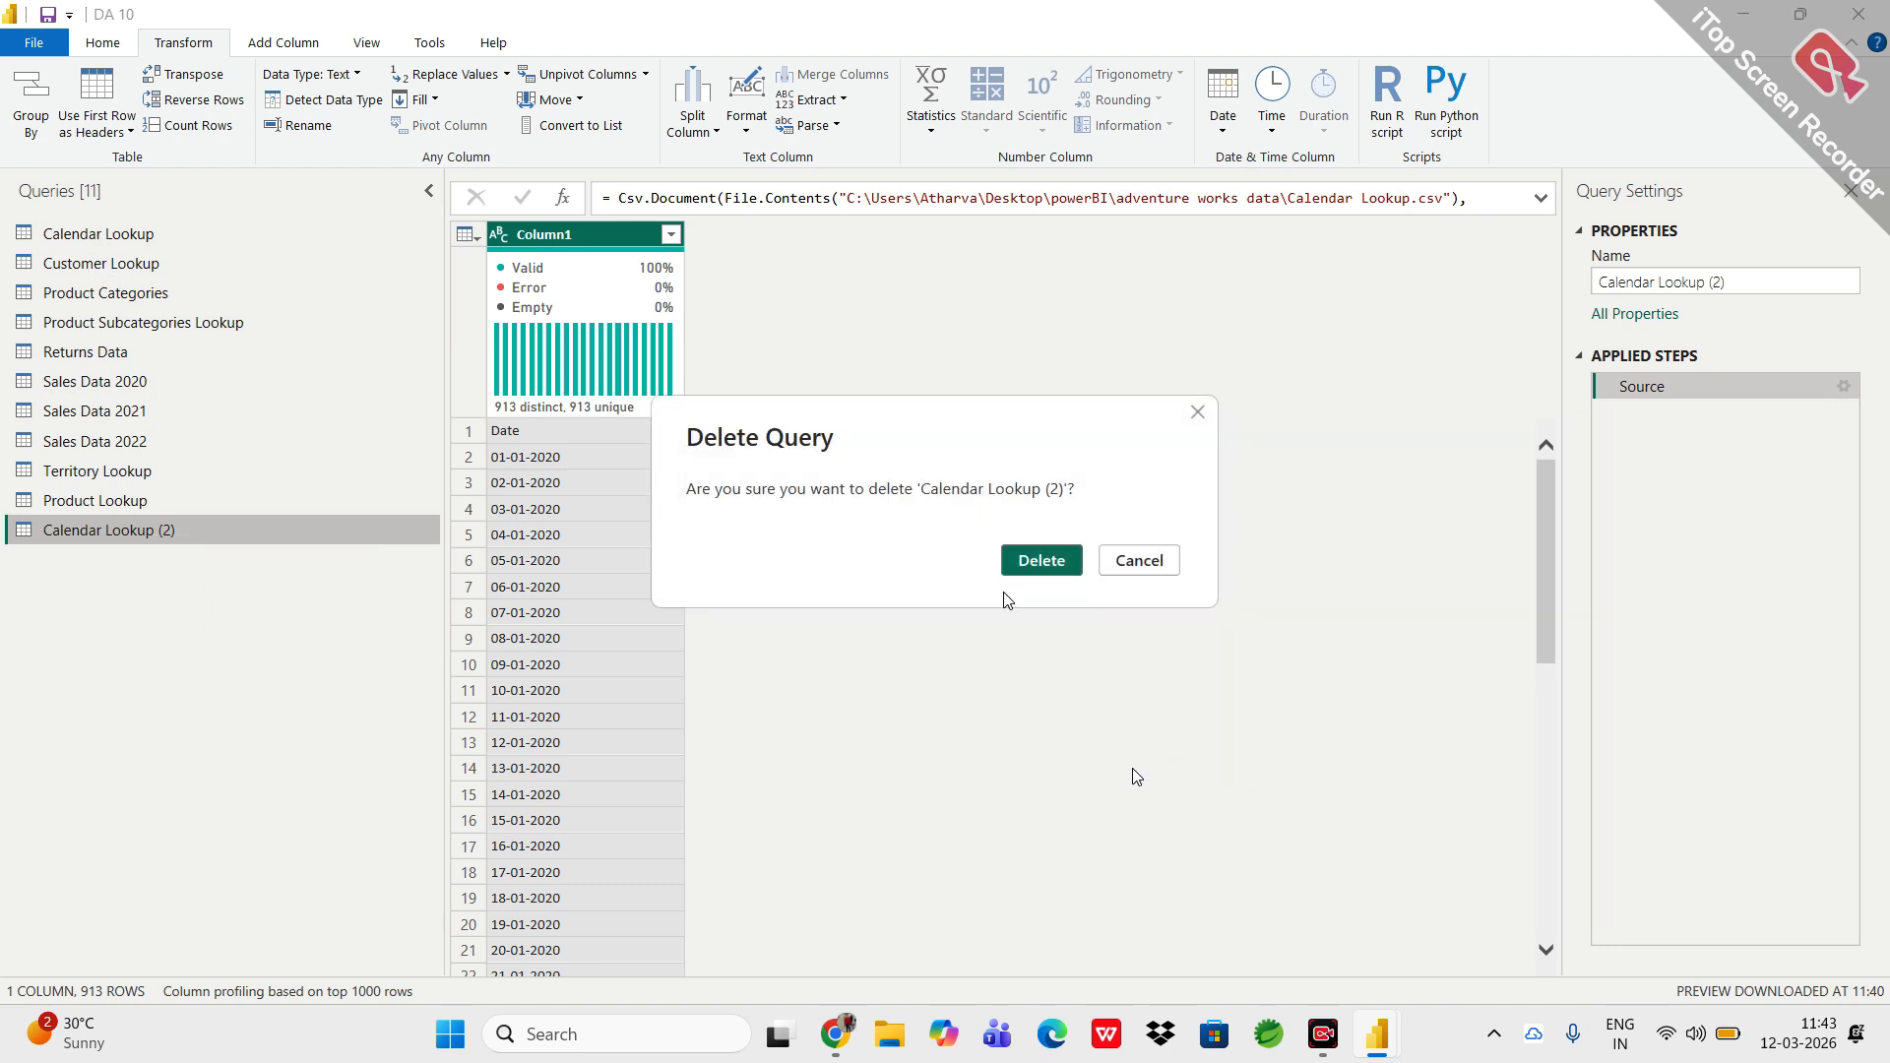
{"action": "left_click", "coordinate": [1027, 559]}
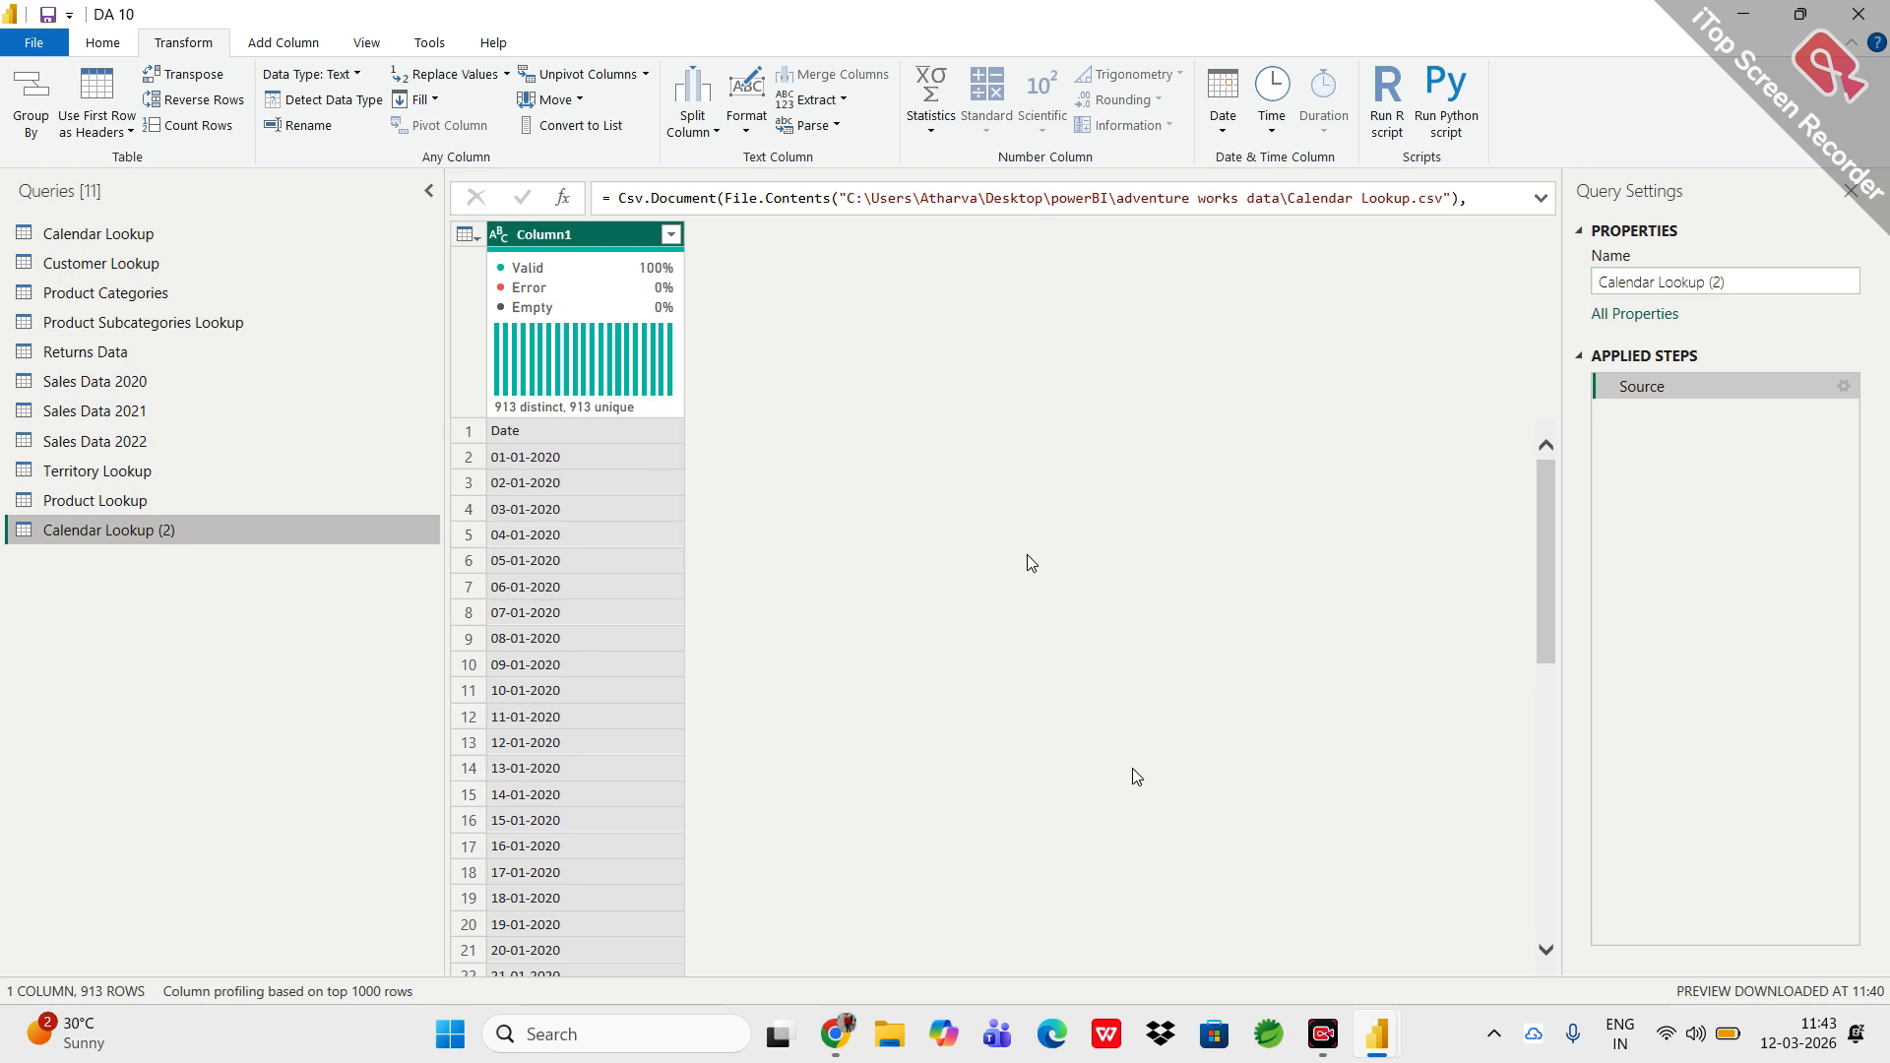
Open the original Calendar Lookup query and review the date transformations offered for its Date column.
{"action": "left_click", "coordinate": [112, 233]}
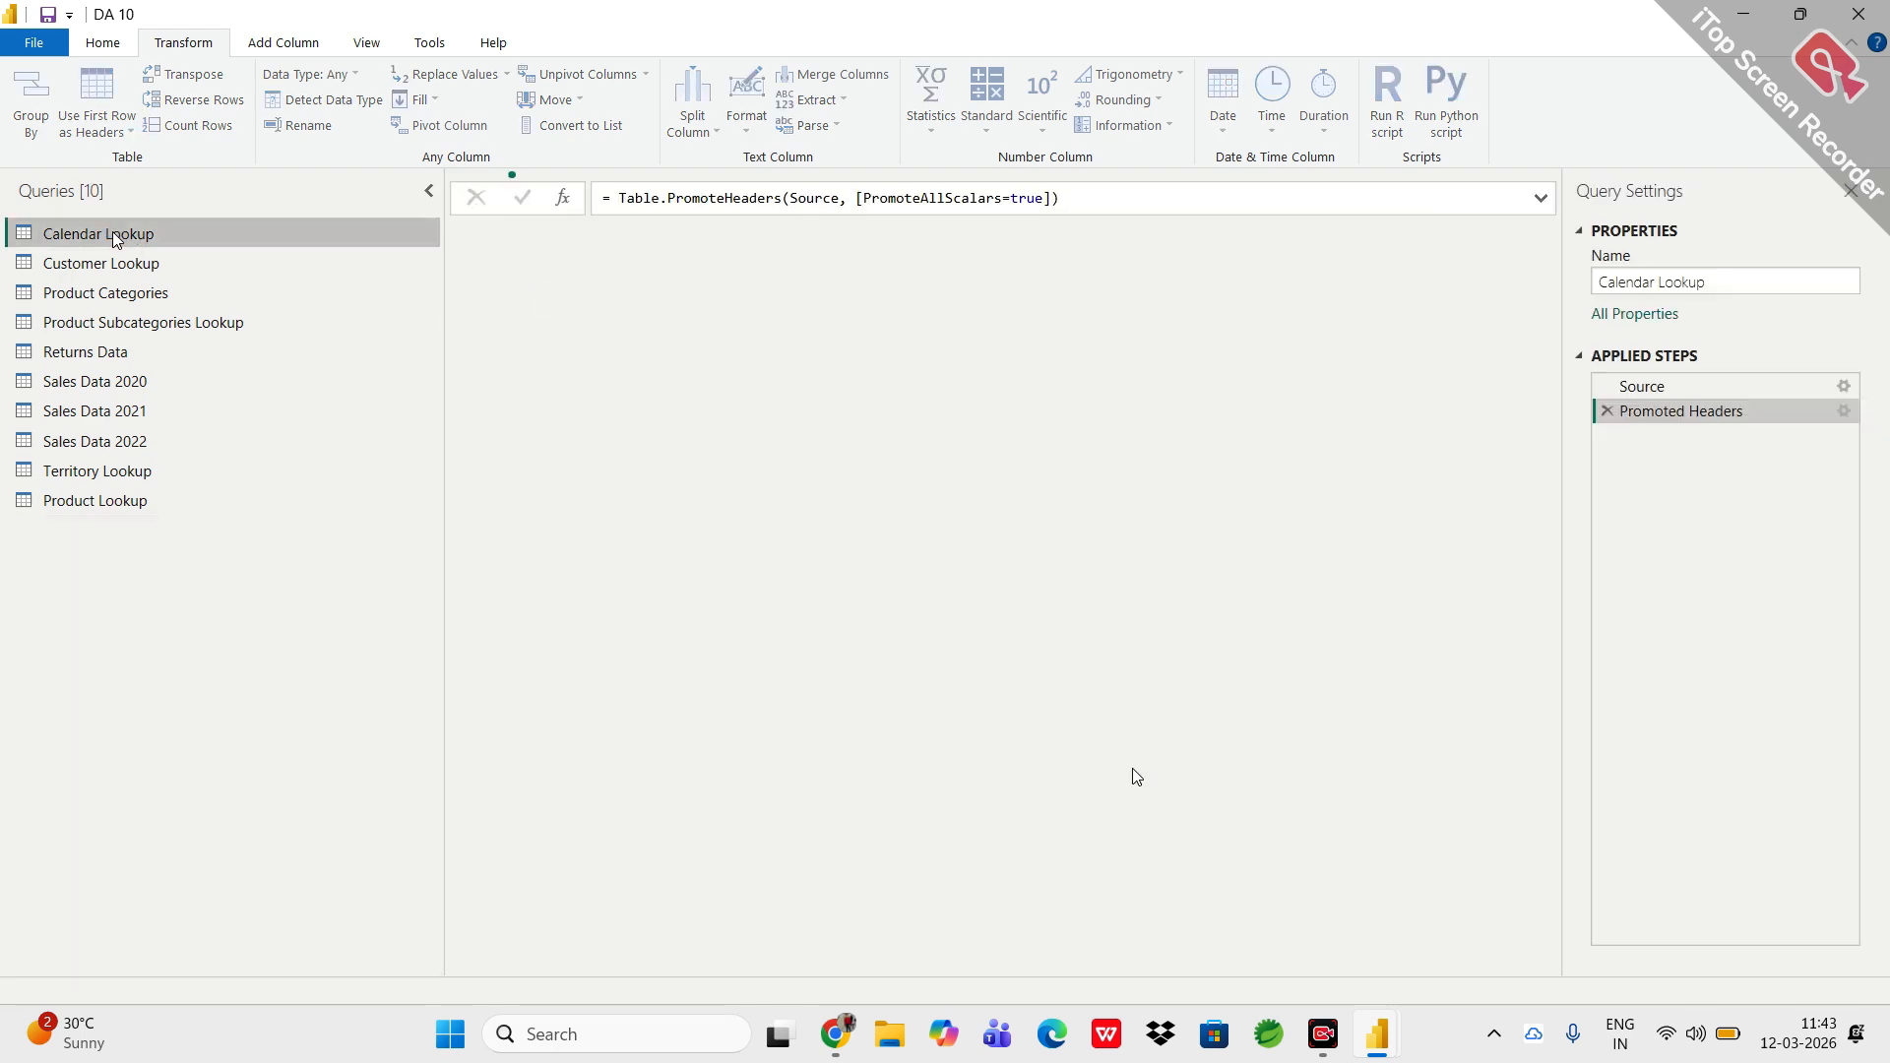
{"action": "mouse_move", "coordinate": [510, 368]}
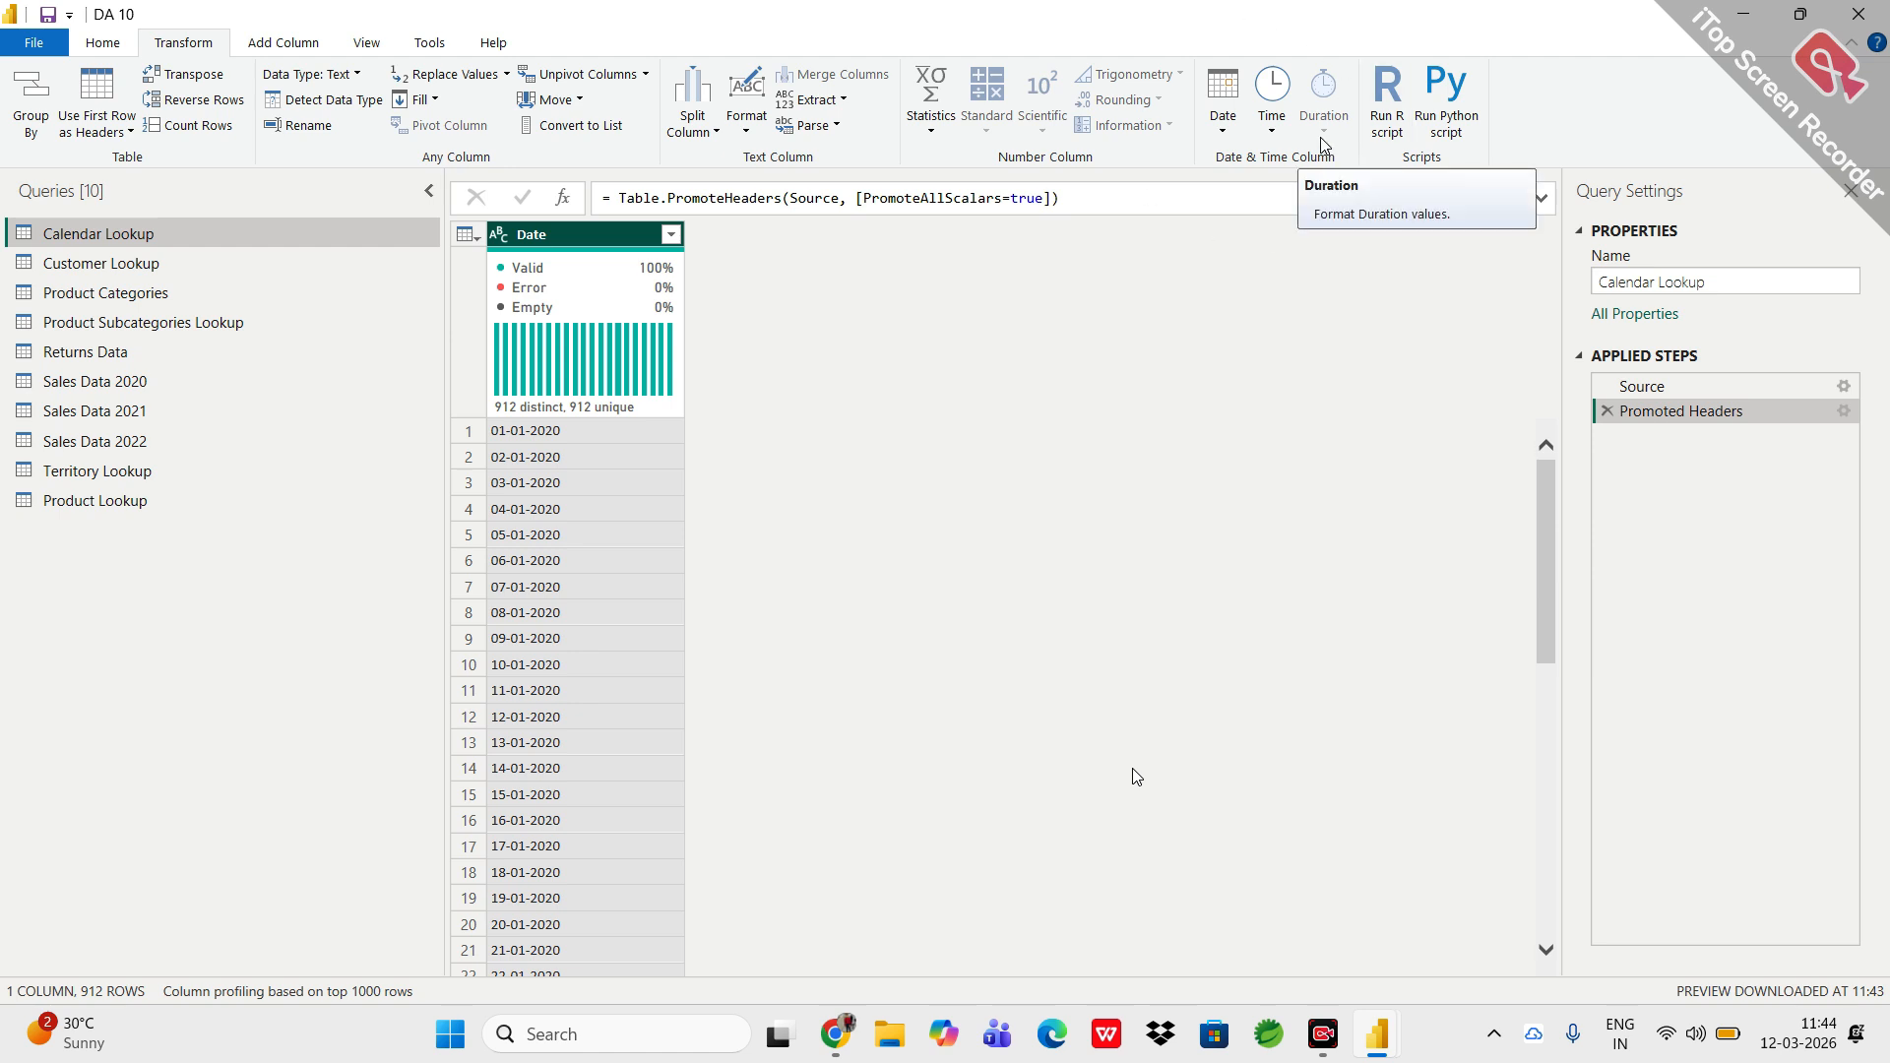
{"action": "left_click", "coordinate": [1222, 119]}
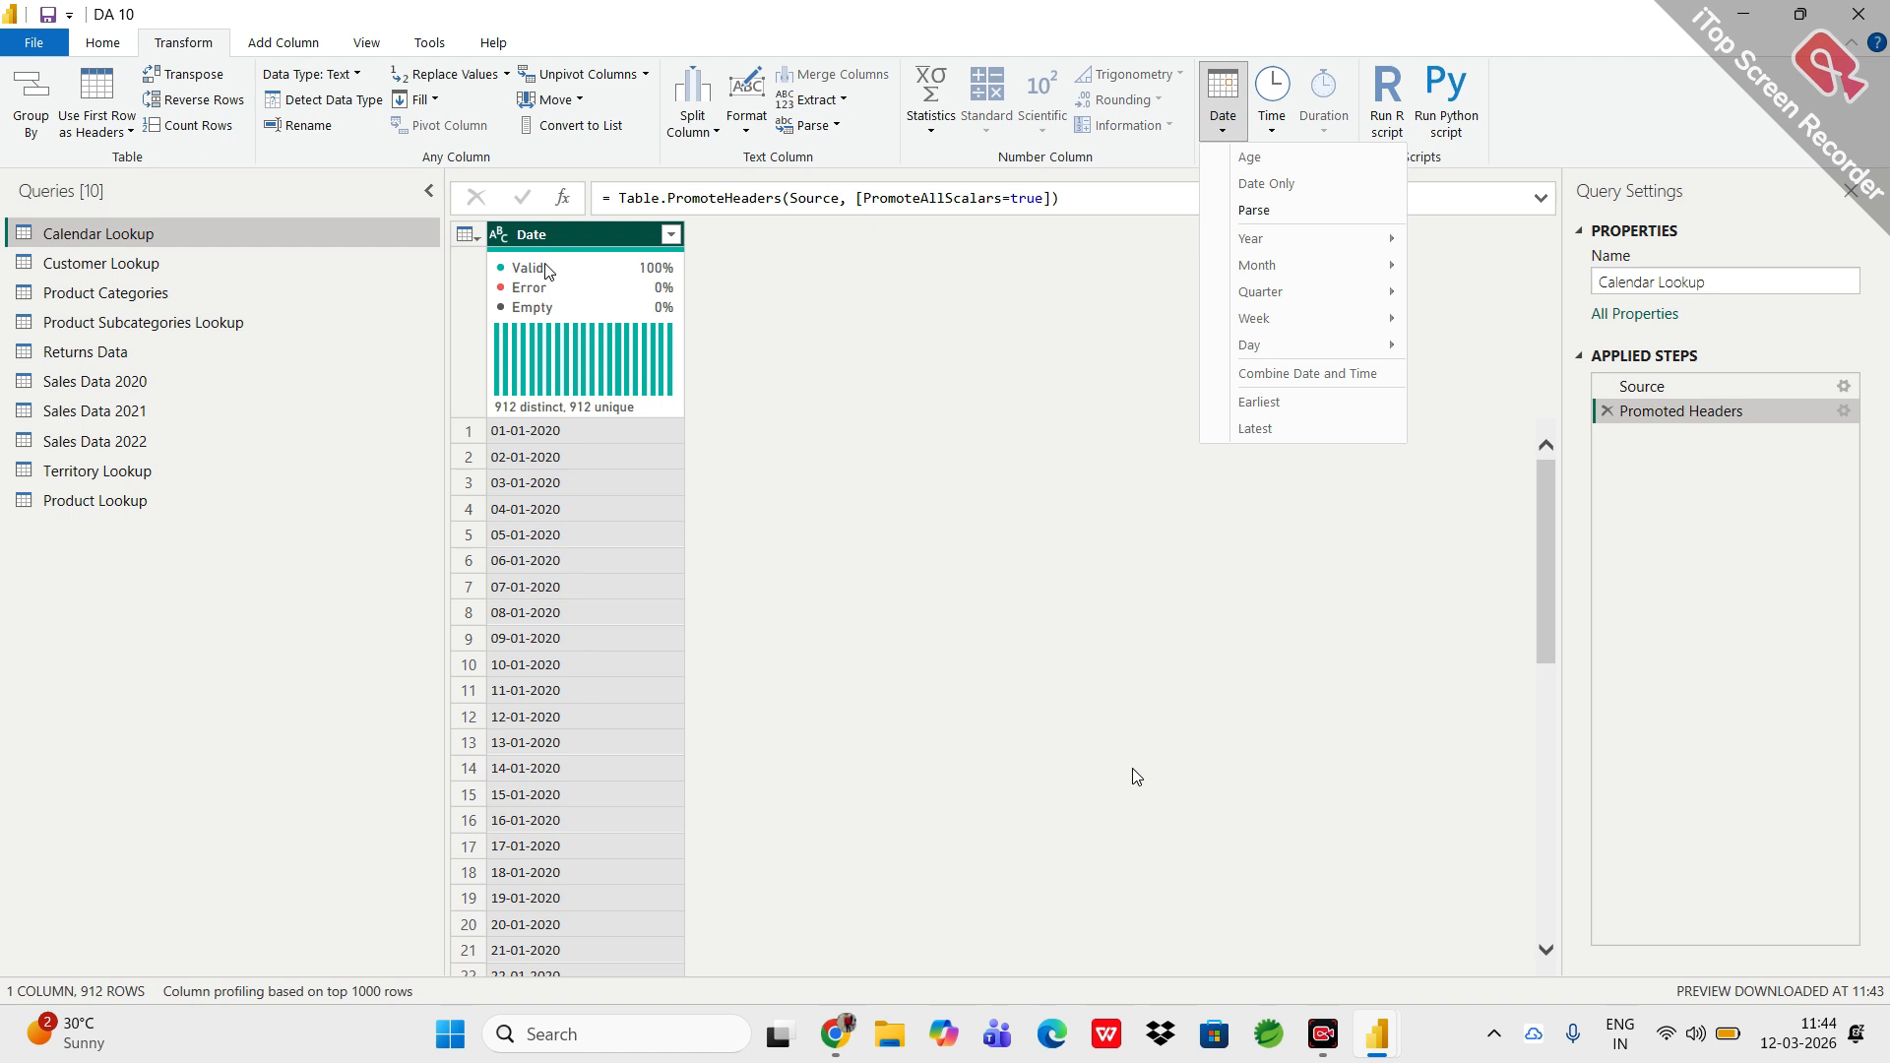
{"action": "left_click", "coordinate": [573, 215]}
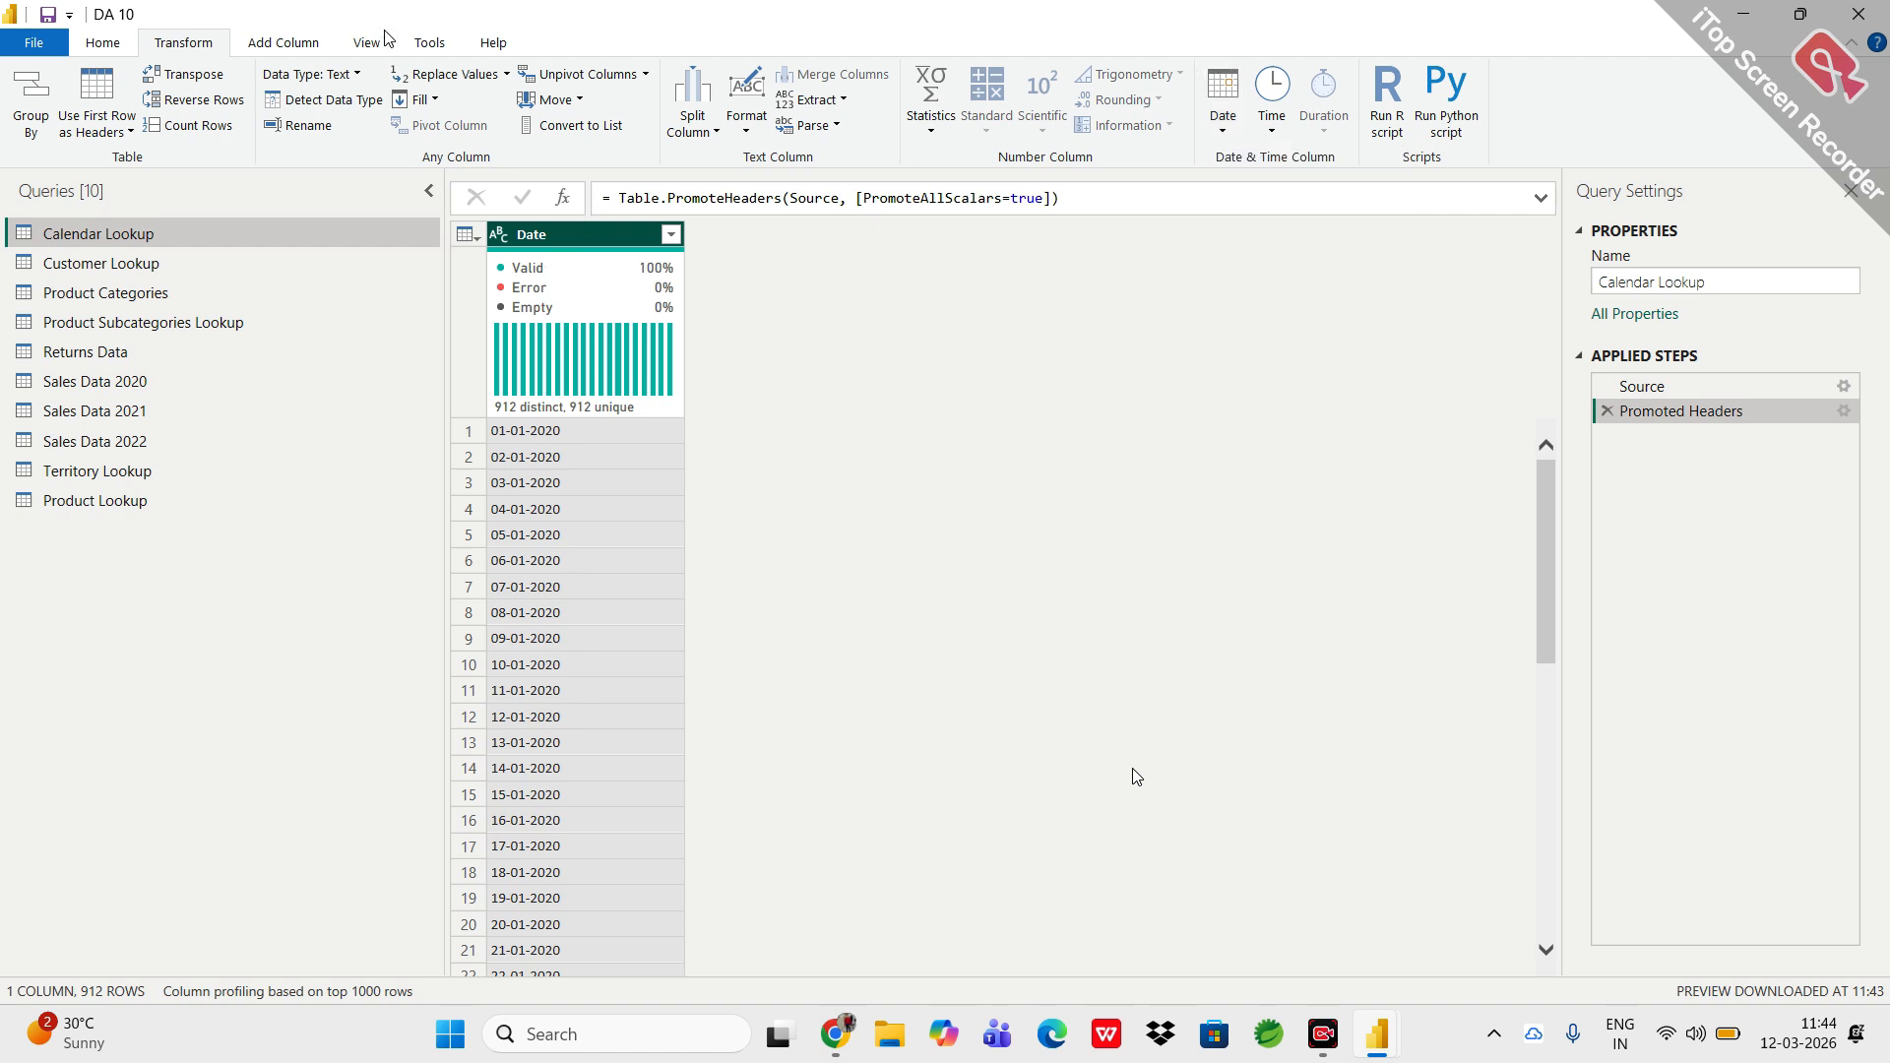
{"action": "left_click", "coordinate": [105, 42]}
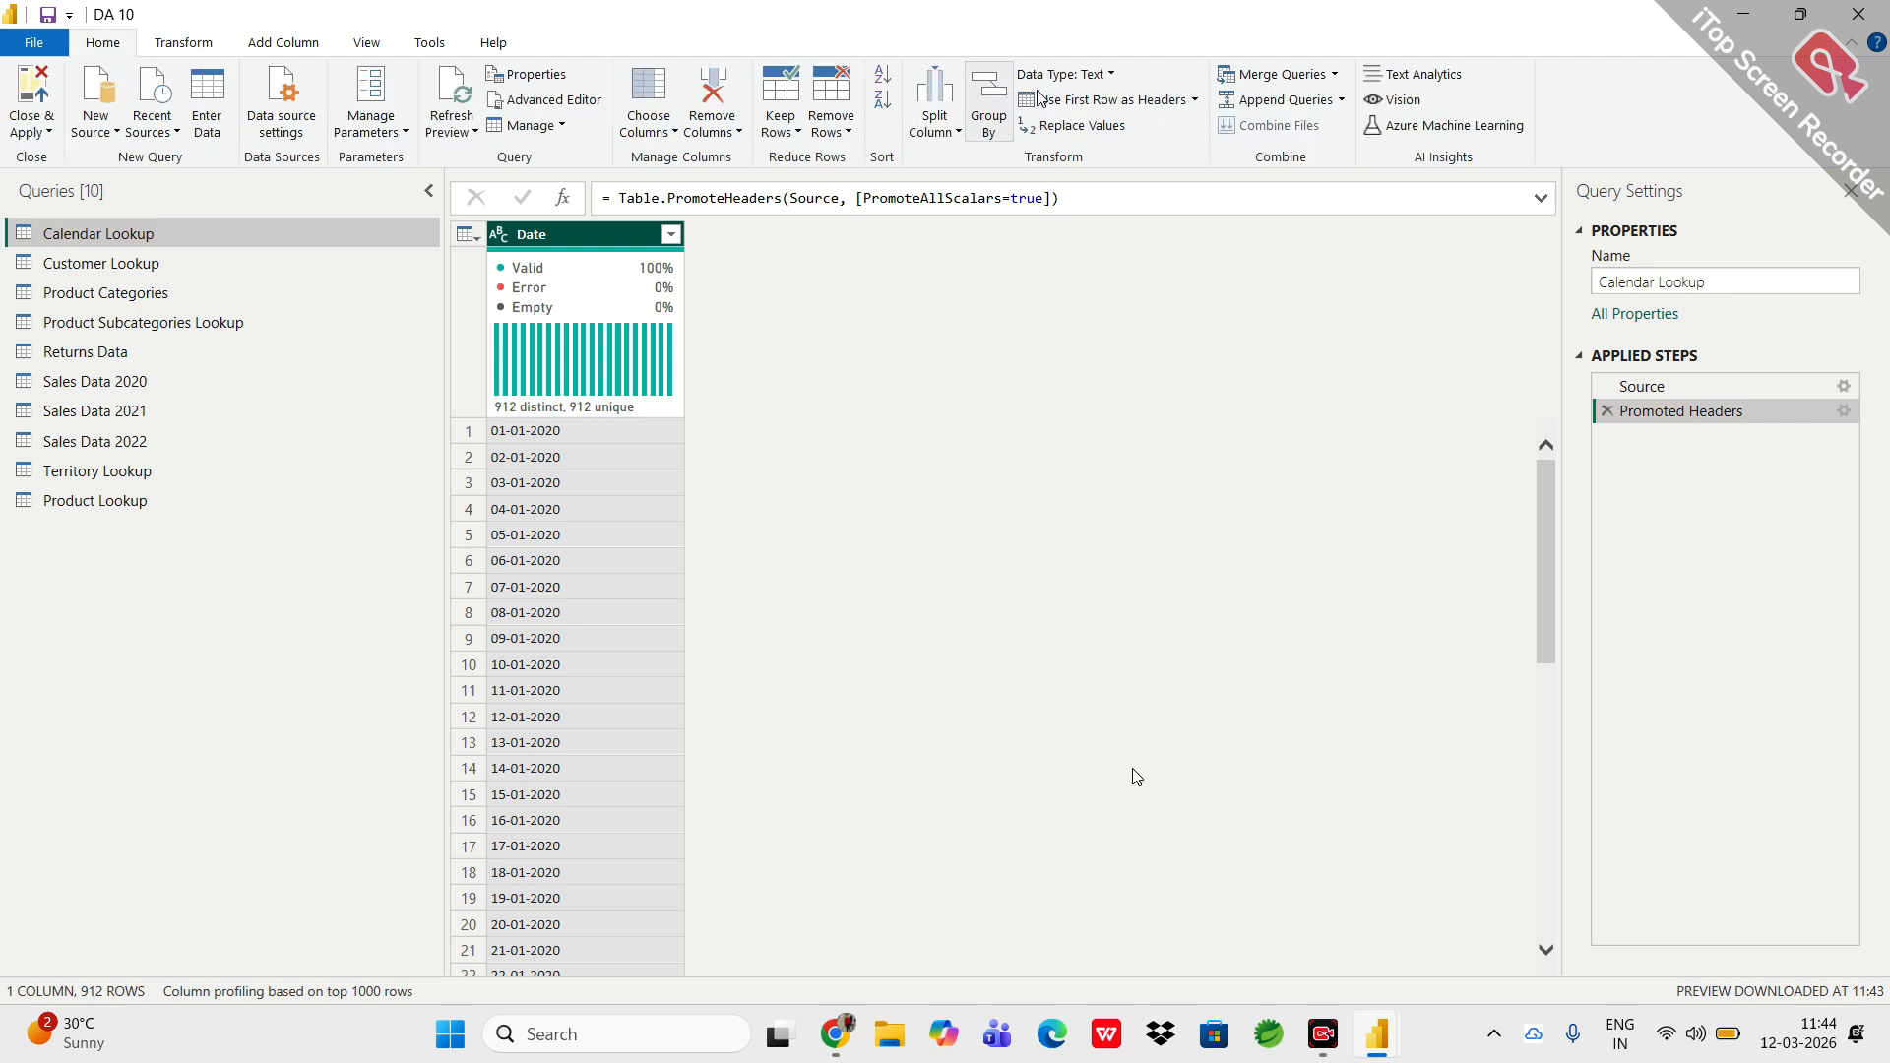
Set the Calendar Lookup Date column's data type to Date and check the column's filter values.
{"action": "left_click", "coordinate": [1105, 77]}
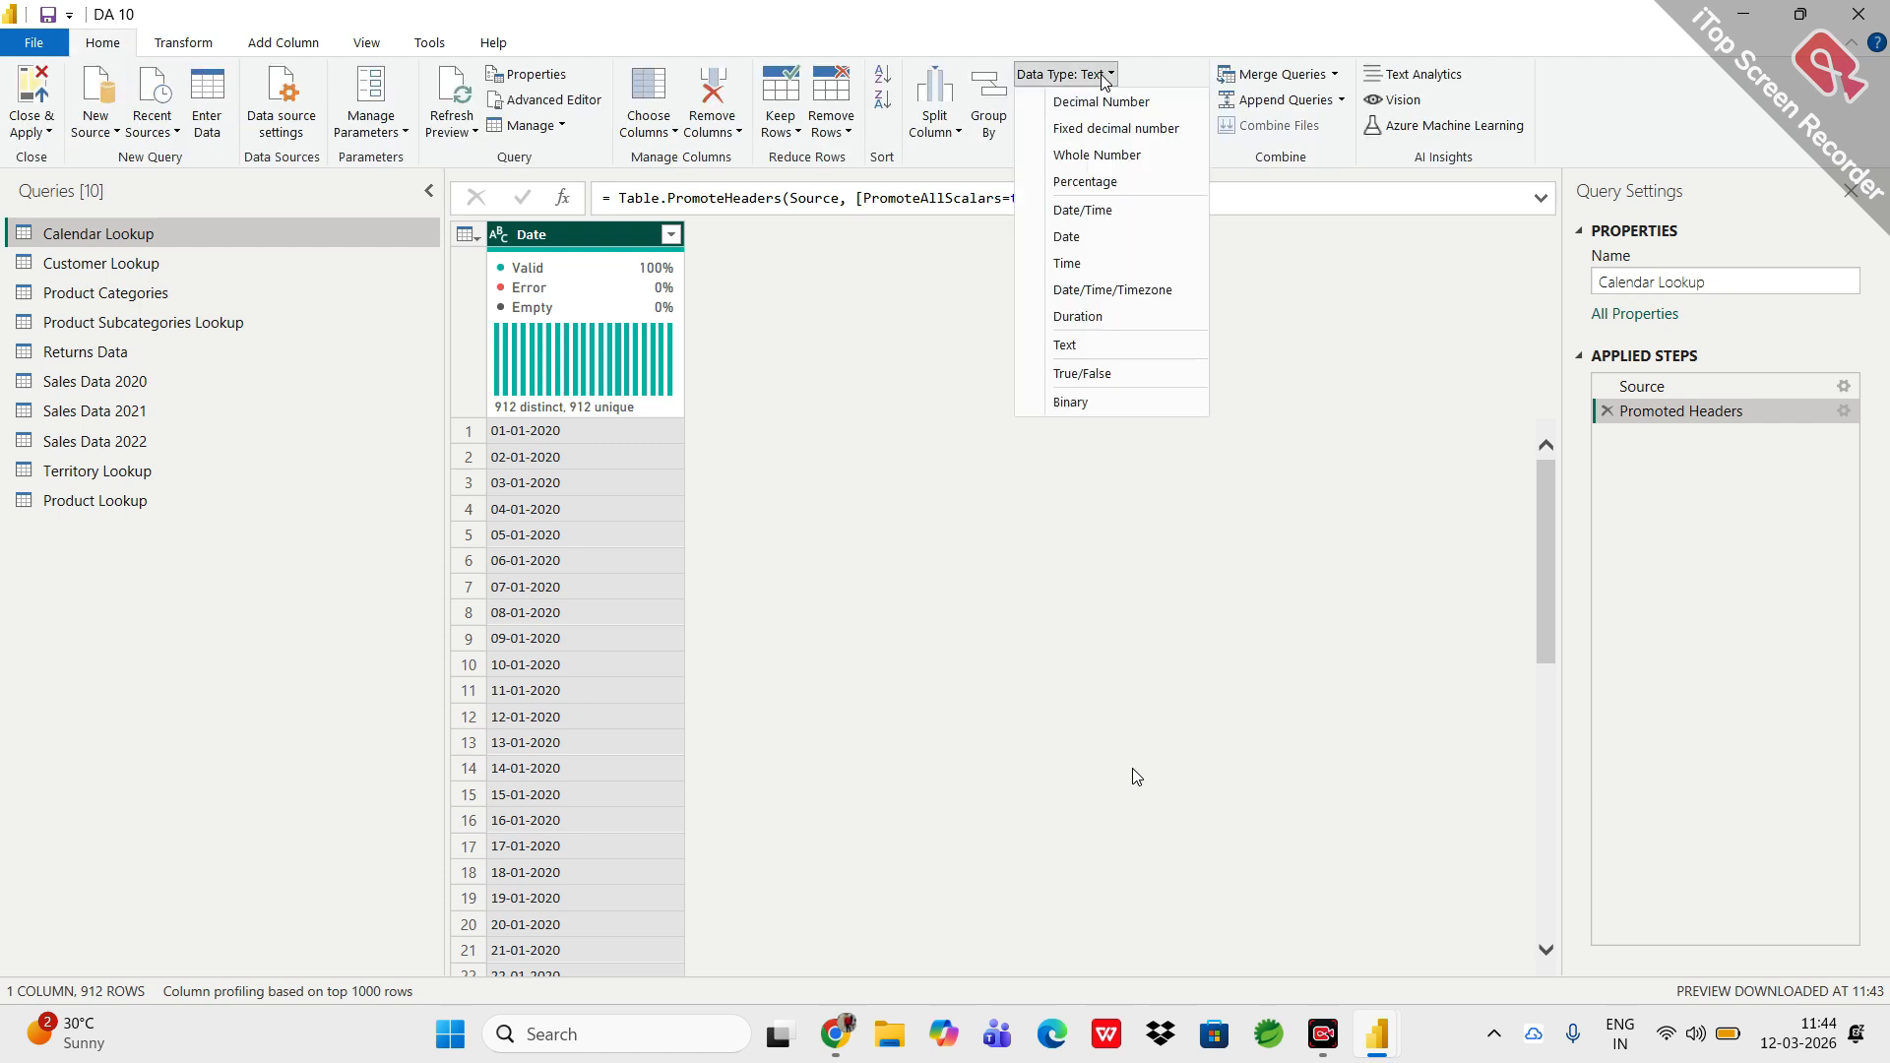
{"action": "left_click", "coordinate": [1066, 238]}
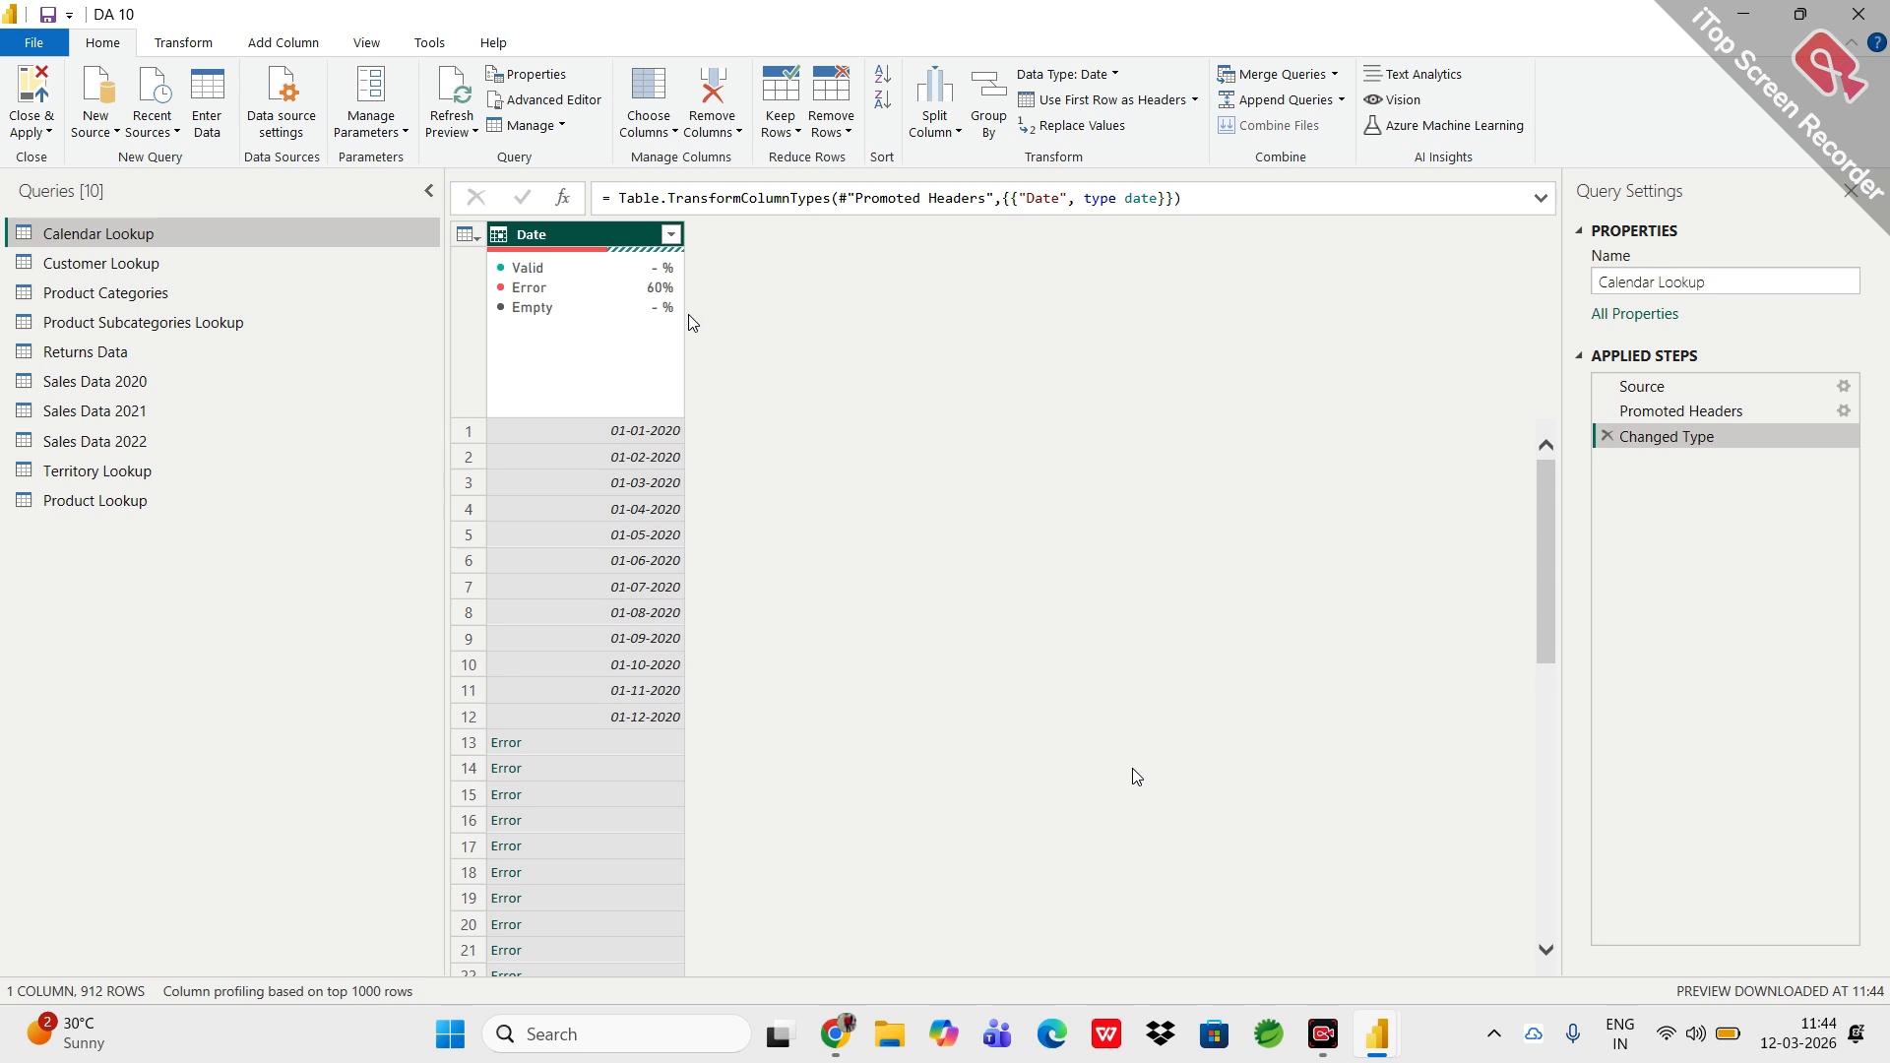
{"action": "mouse_move", "coordinate": [657, 293]}
{"action": "left_click", "coordinate": [671, 235]}
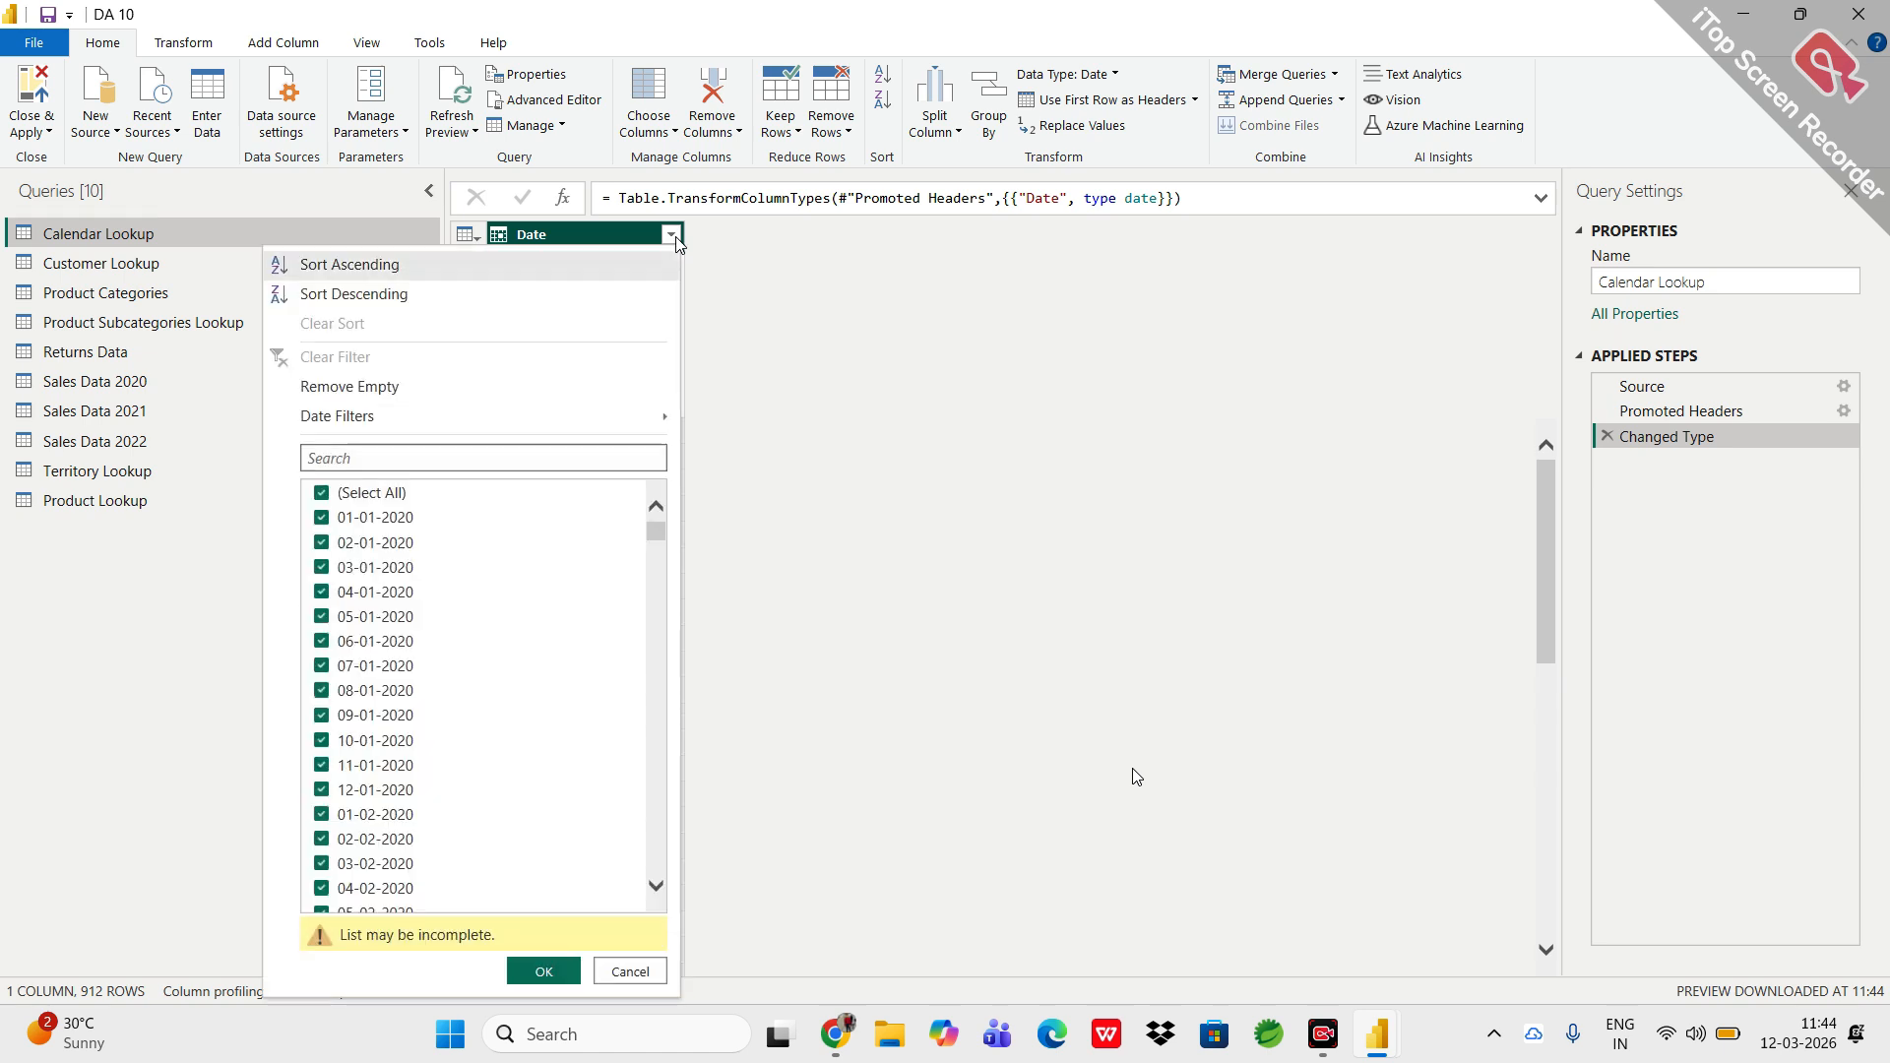
{"action": "left_click", "coordinate": [748, 433]}
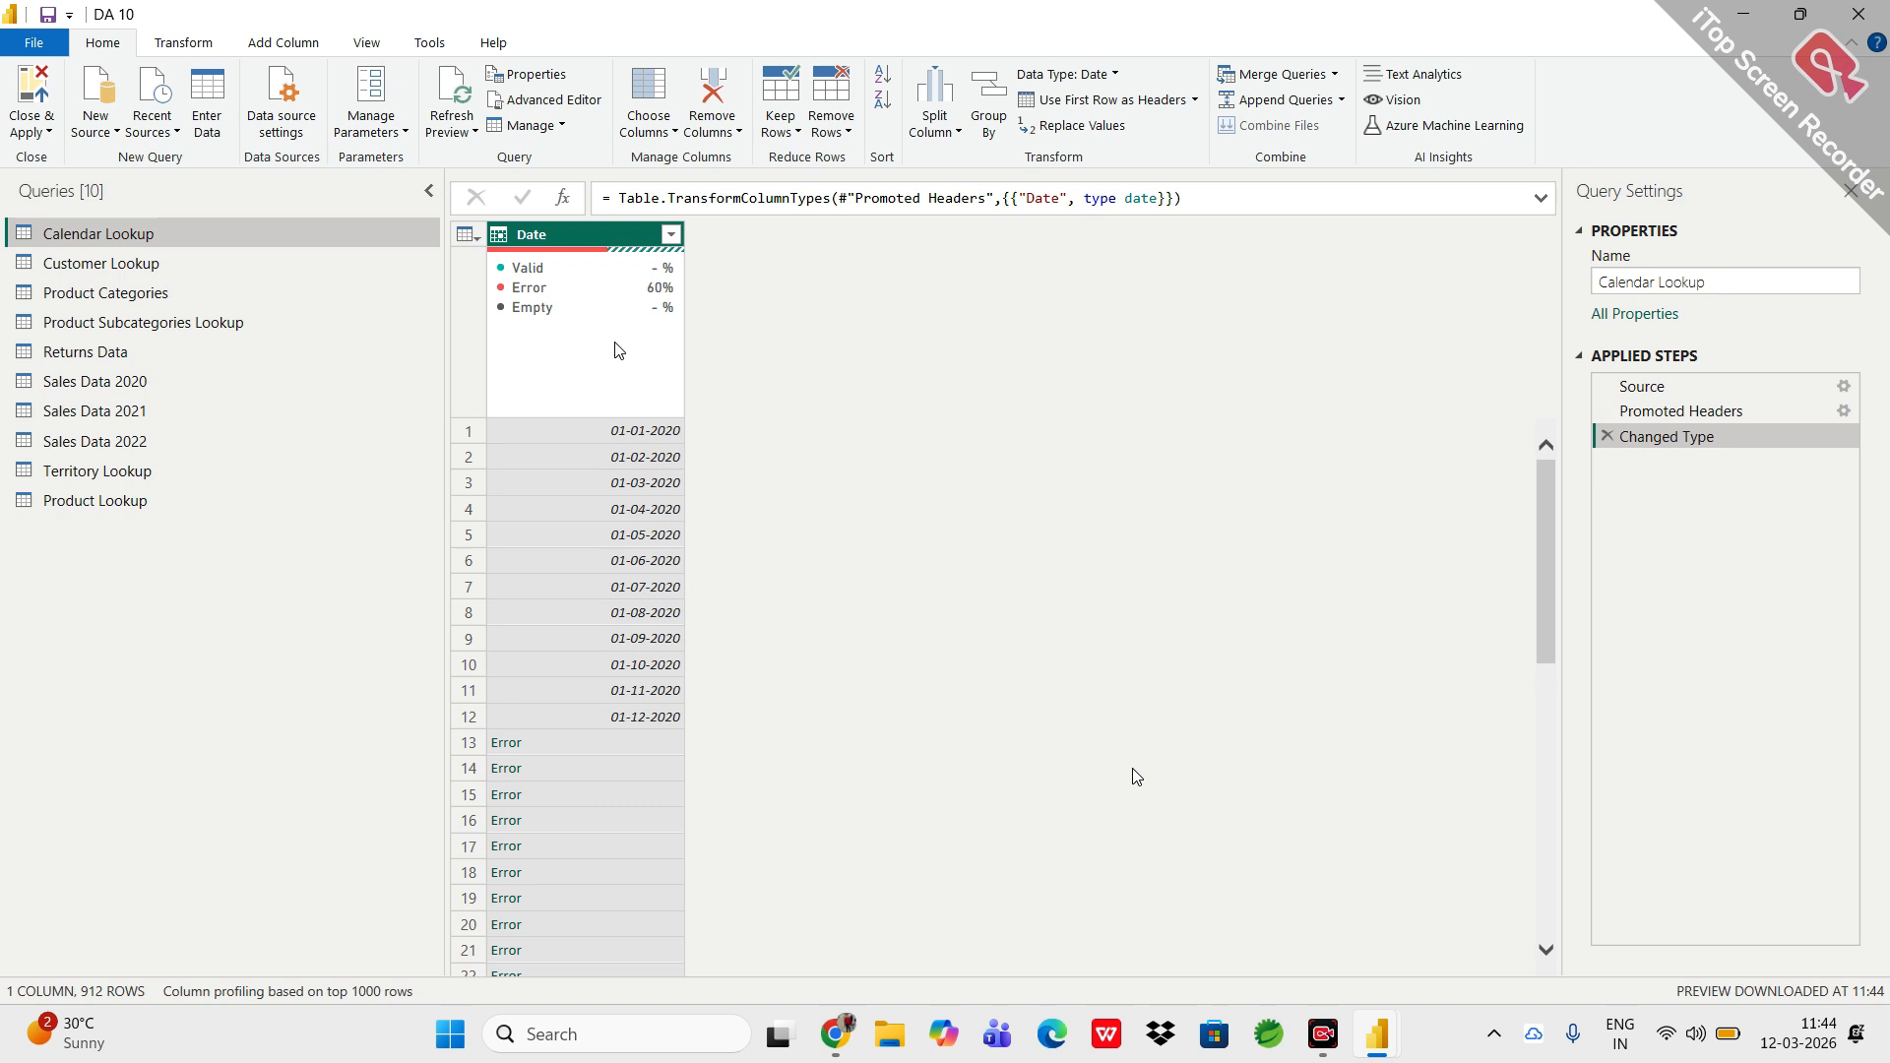
Preview a locale-based Date conversion with English (India) without applying it, and delete the Changed Type applied step.
{"action": "left_click", "coordinate": [498, 237]}
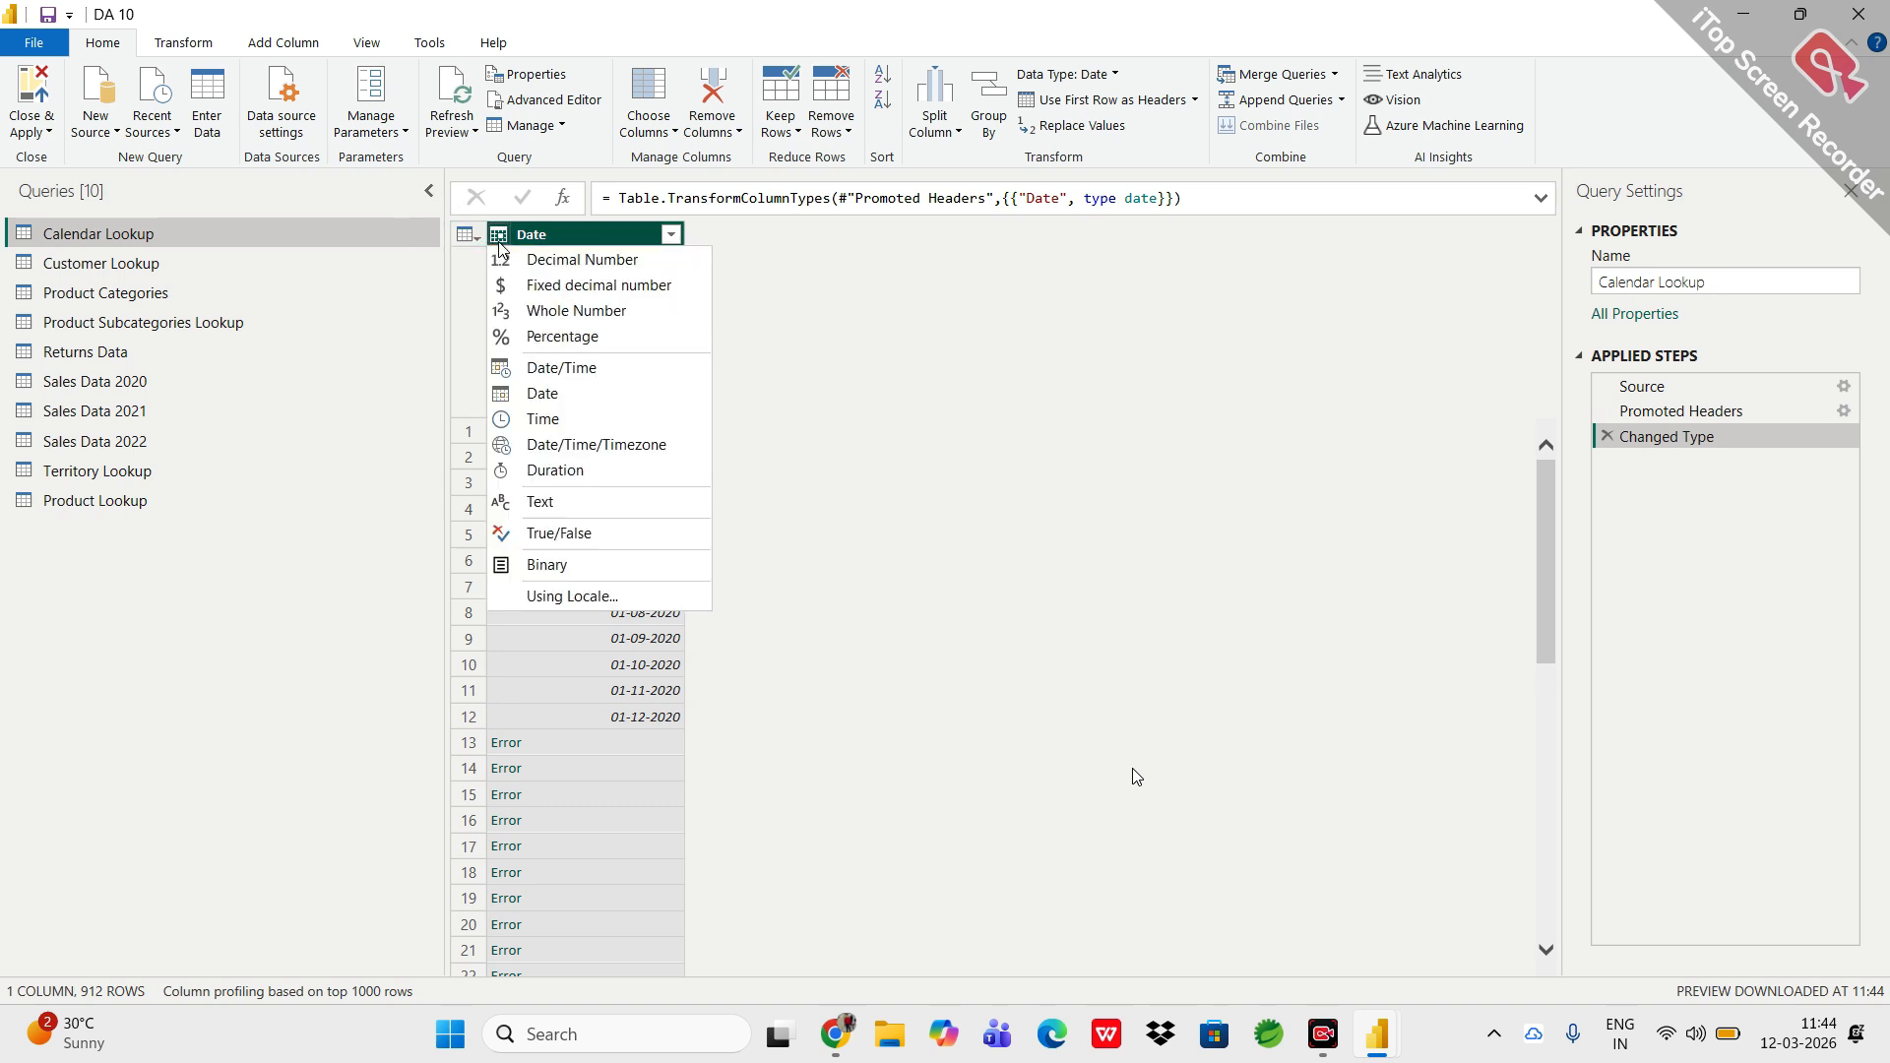
{"action": "left_click", "coordinate": [551, 596]}
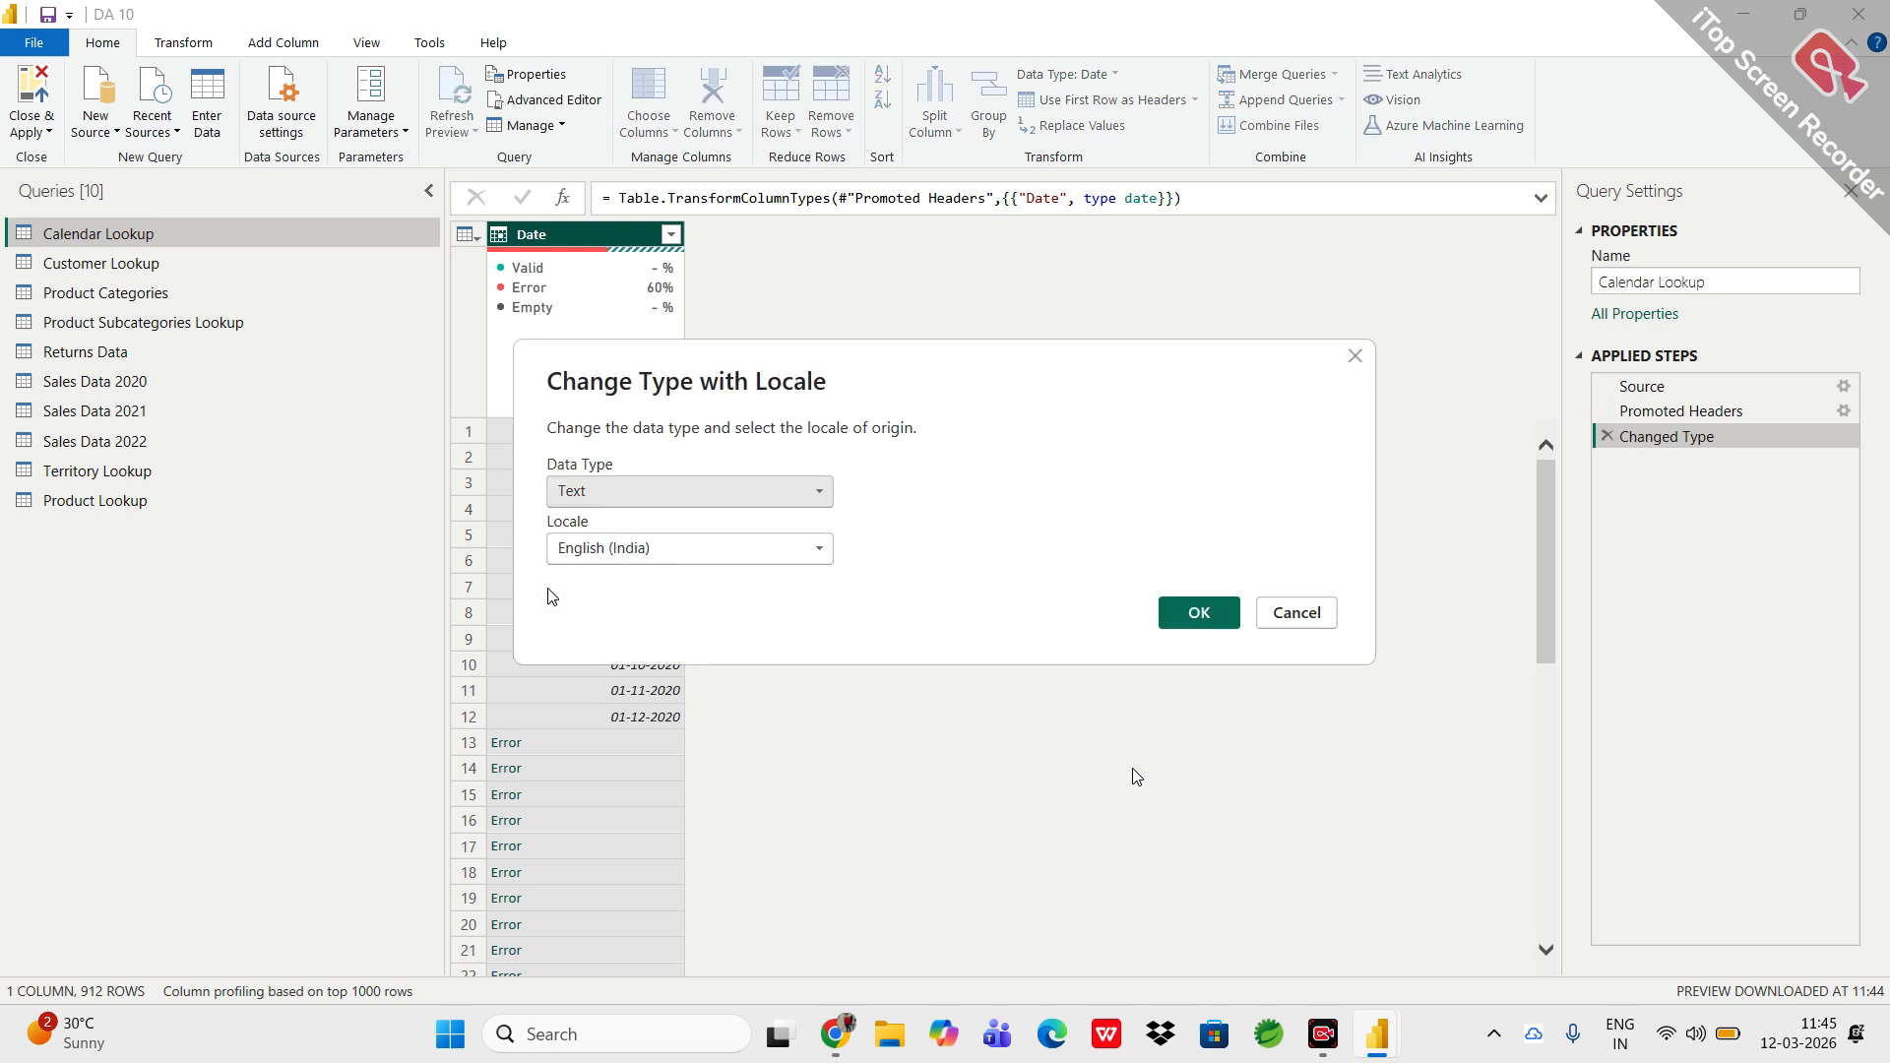
{"action": "left_click", "coordinate": [603, 493]}
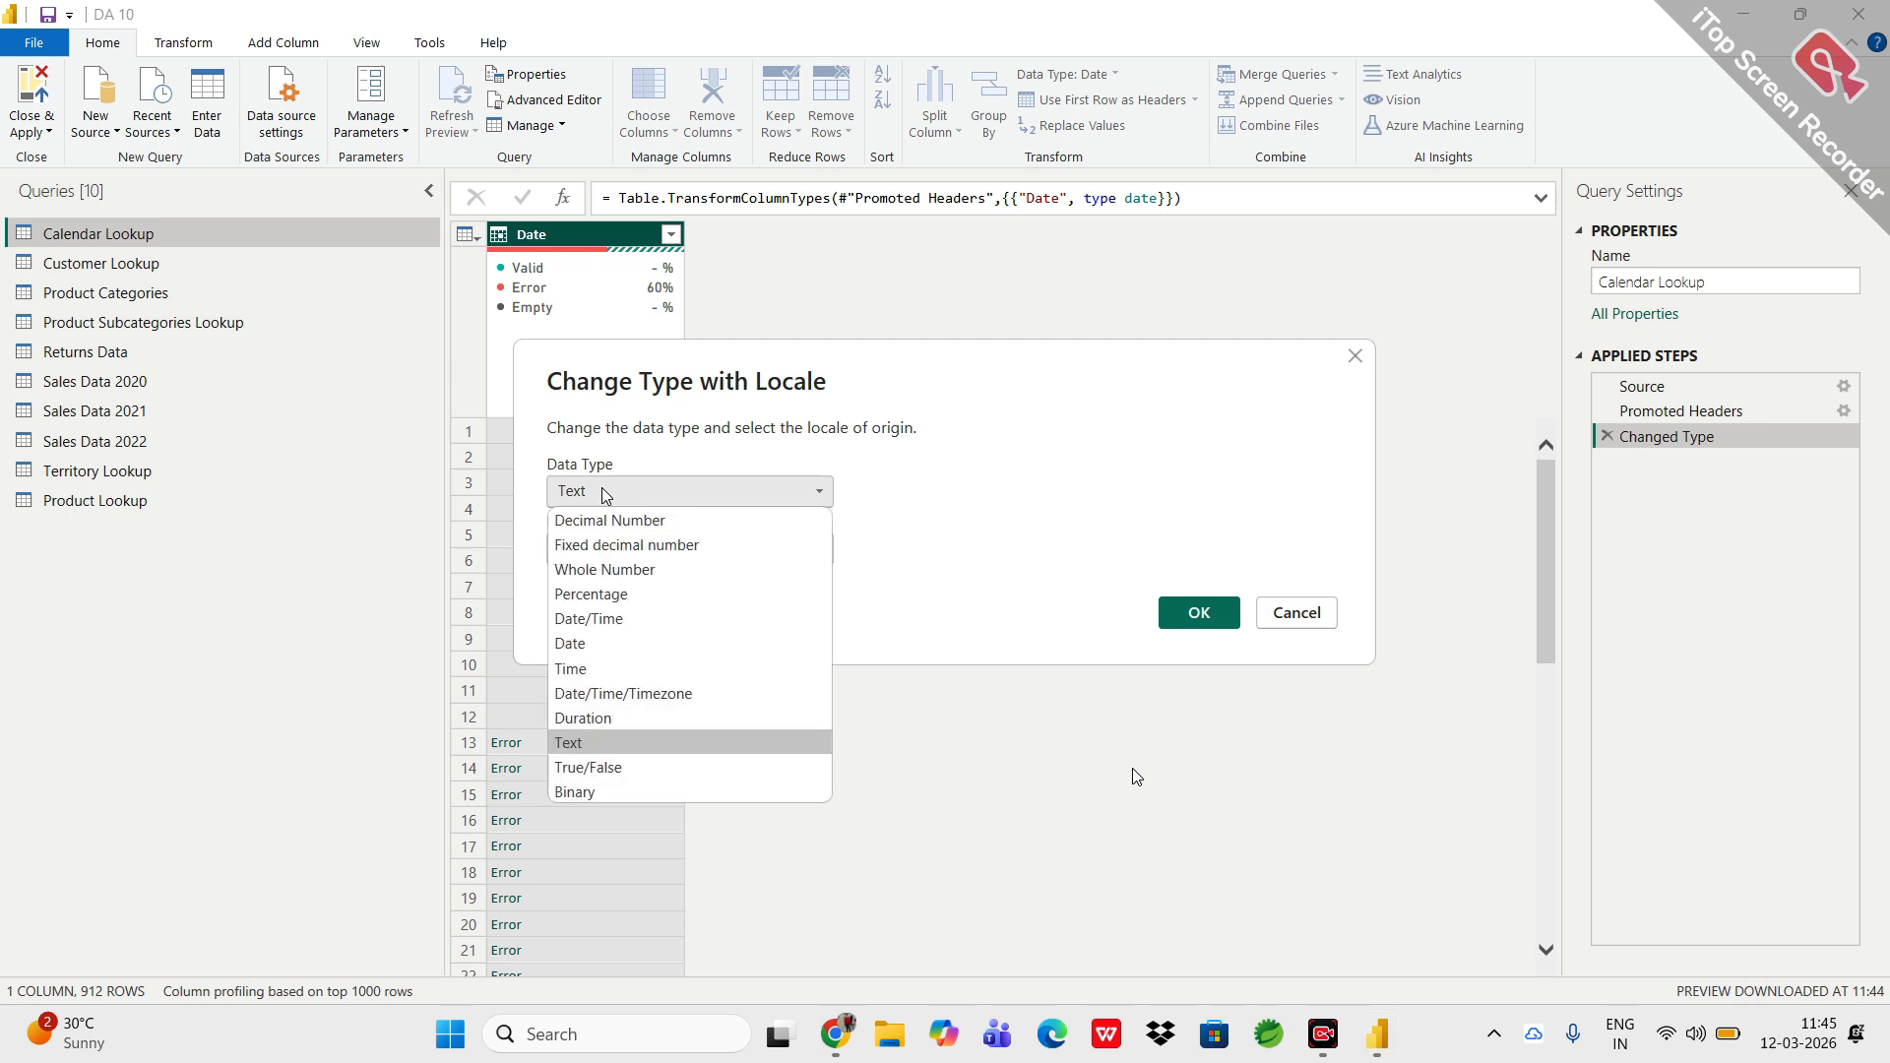
{"action": "left_click", "coordinate": [574, 643]}
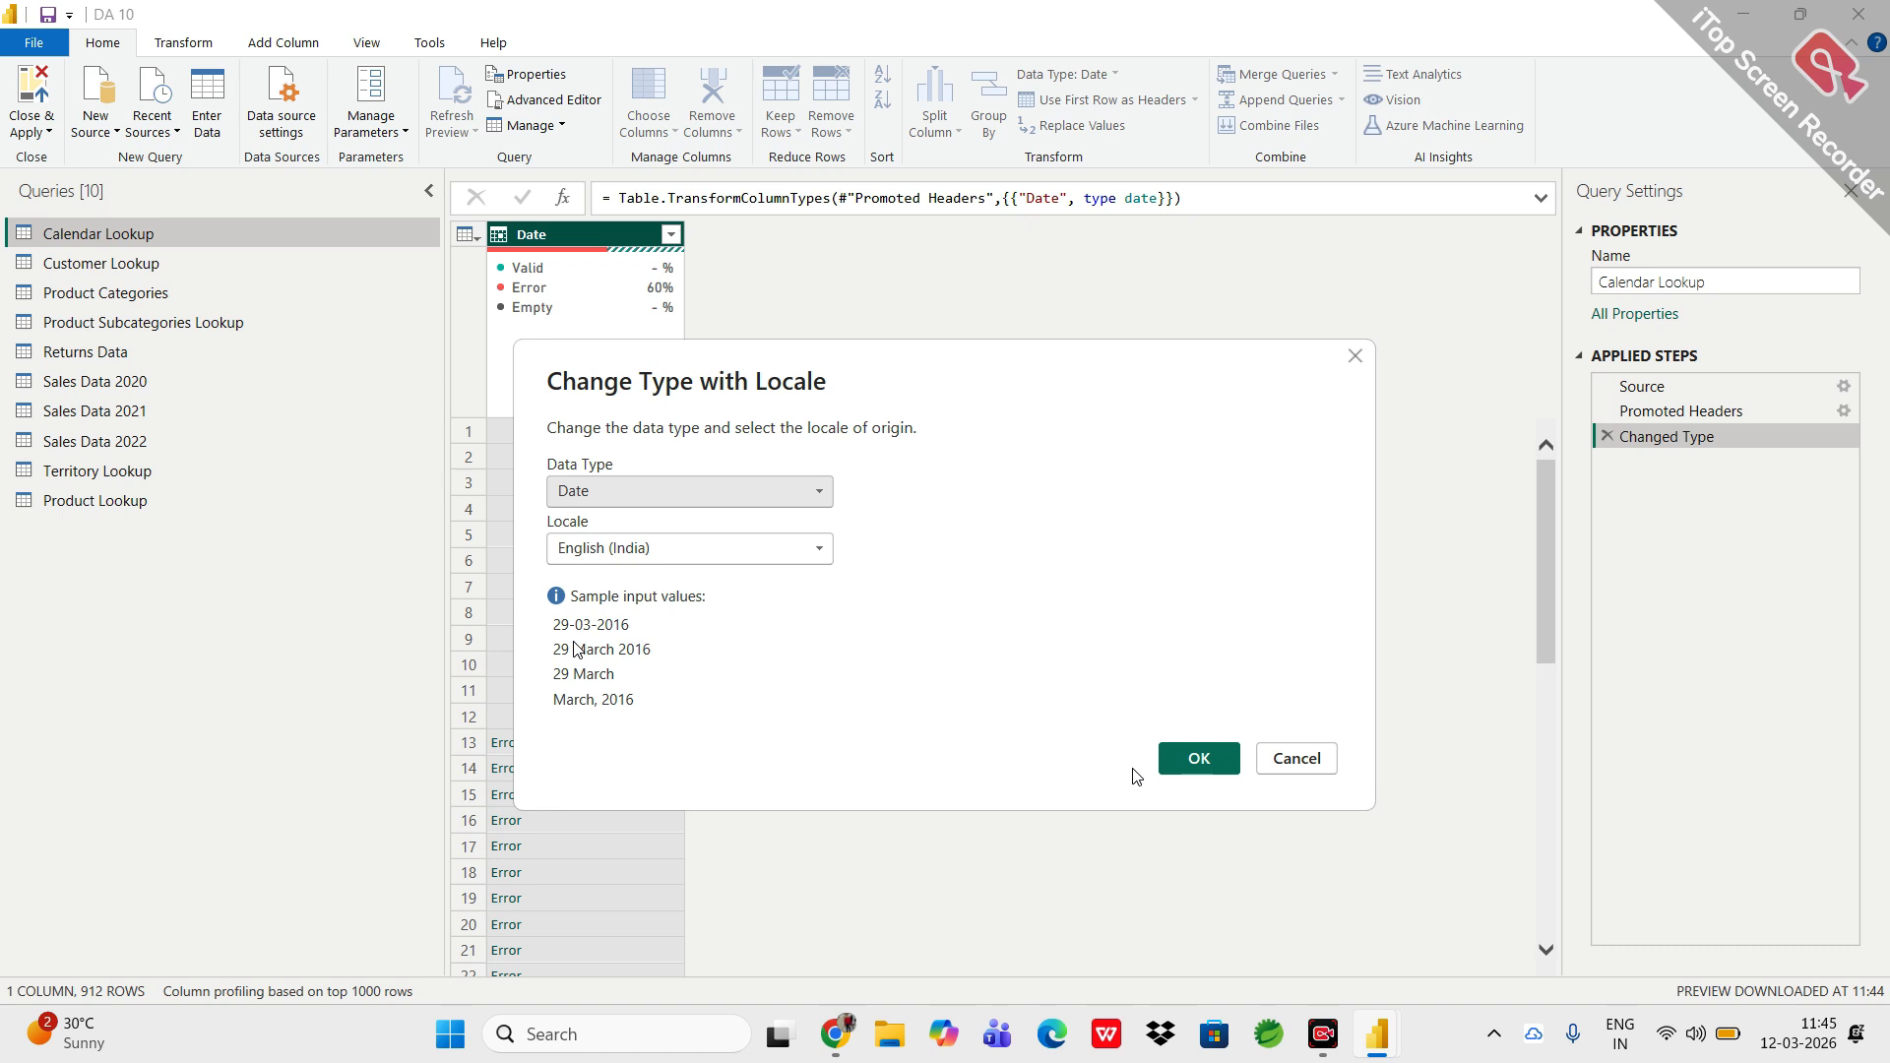
{"action": "left_click", "coordinate": [1264, 766]}
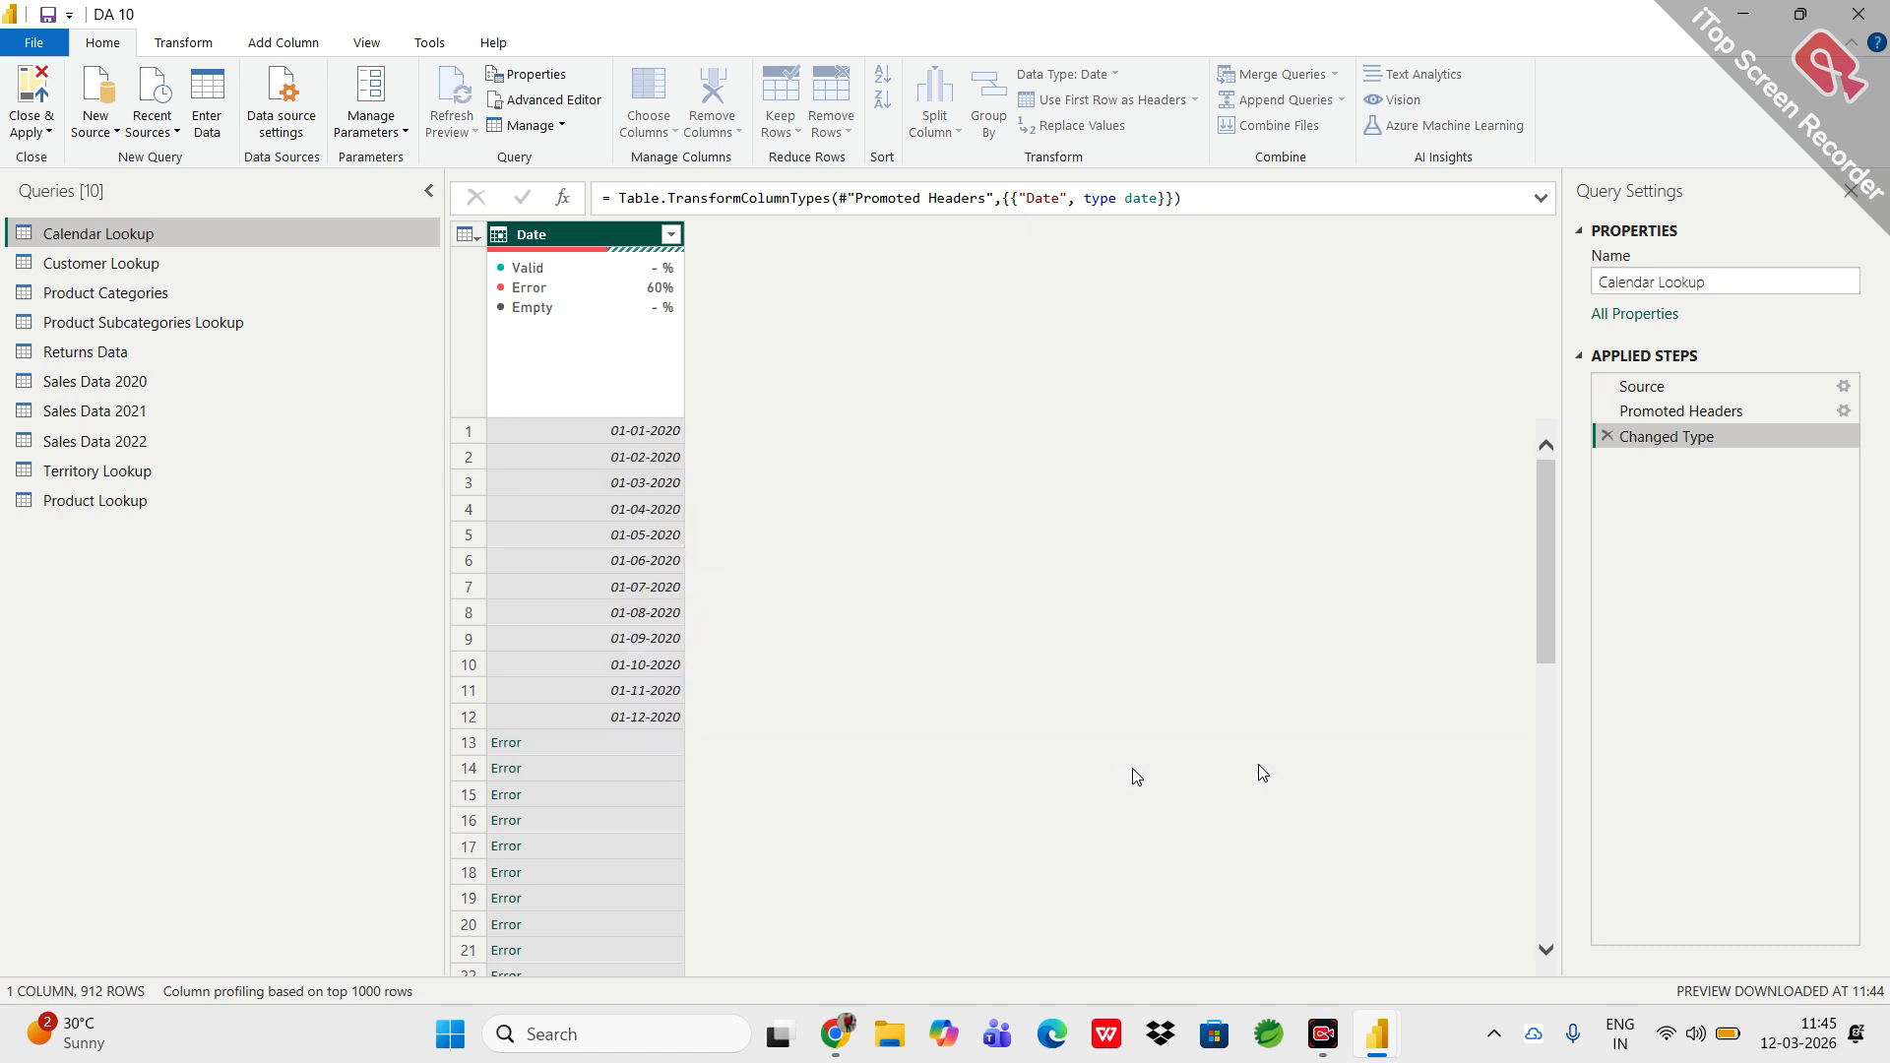
{"action": "left_click", "coordinate": [1607, 436]}
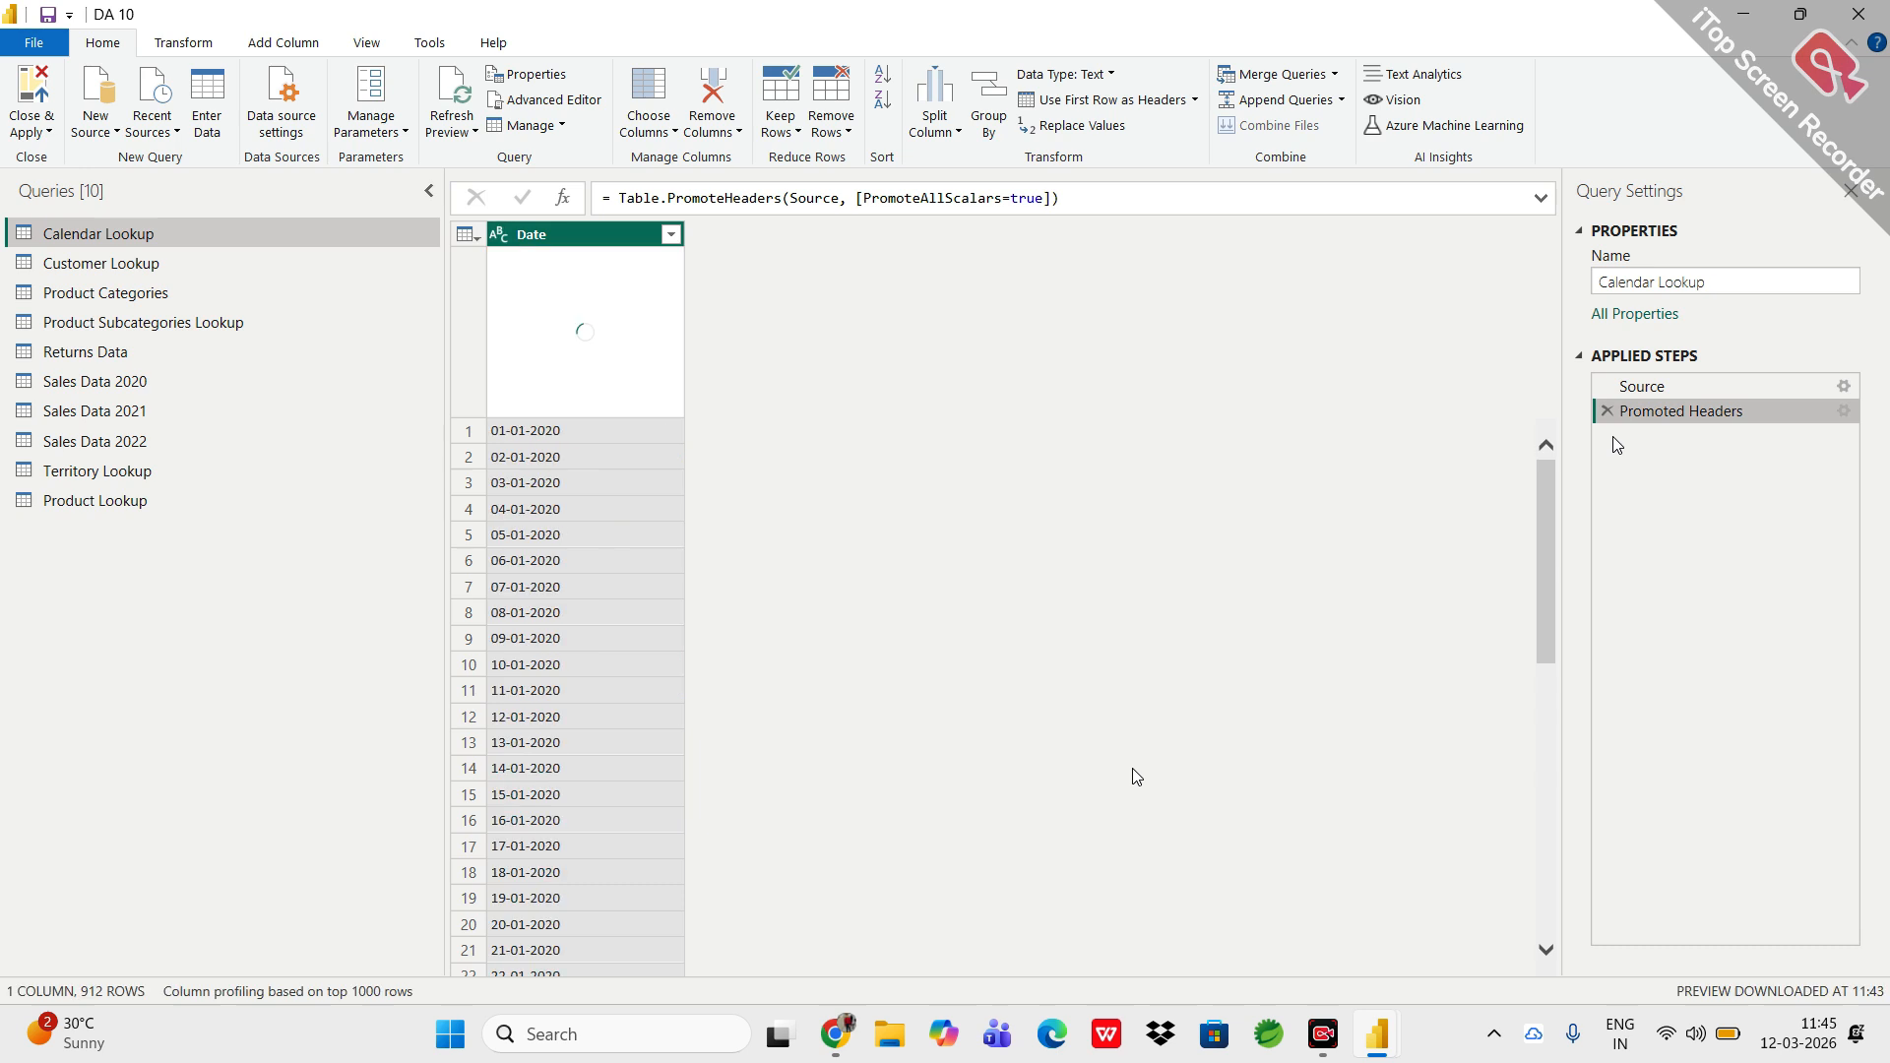
Convert the Date column to the Date type using the English (India) locale, and check the converted rows.
{"action": "left_click", "coordinate": [499, 237]}
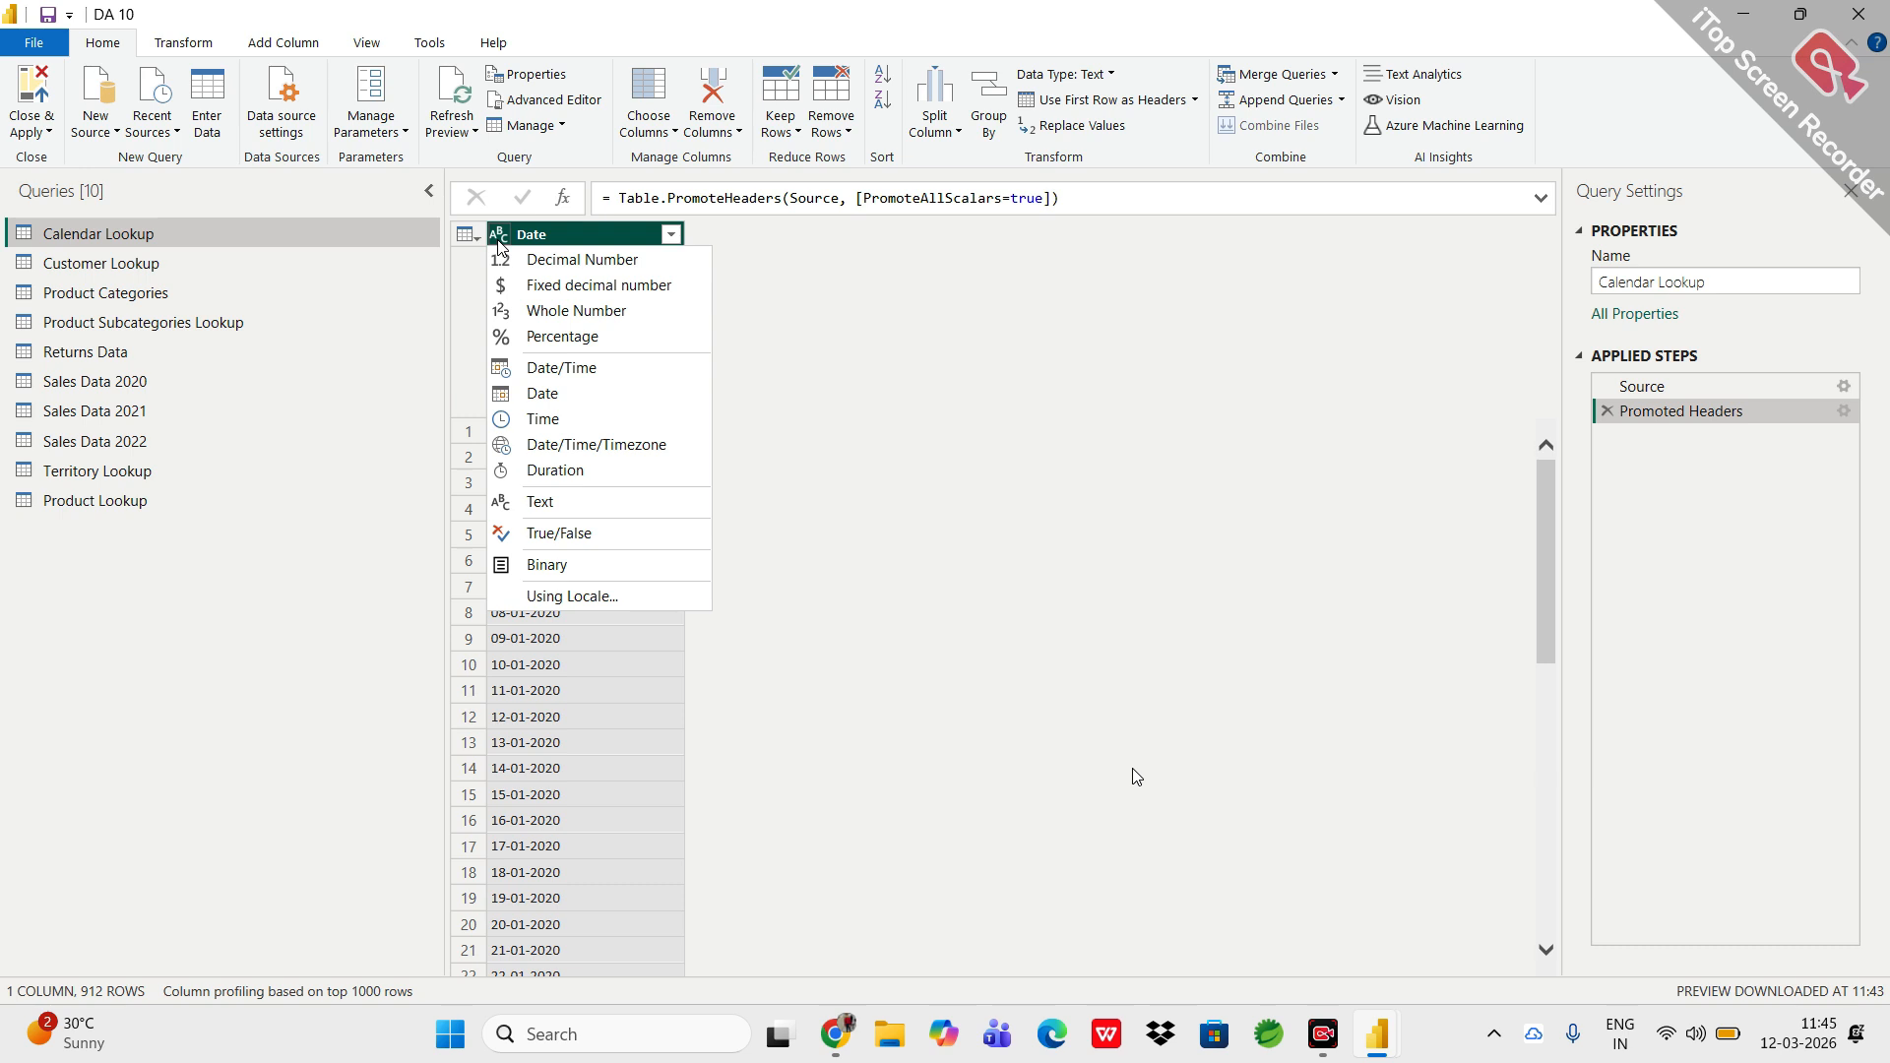
{"action": "left_click", "coordinate": [543, 596]}
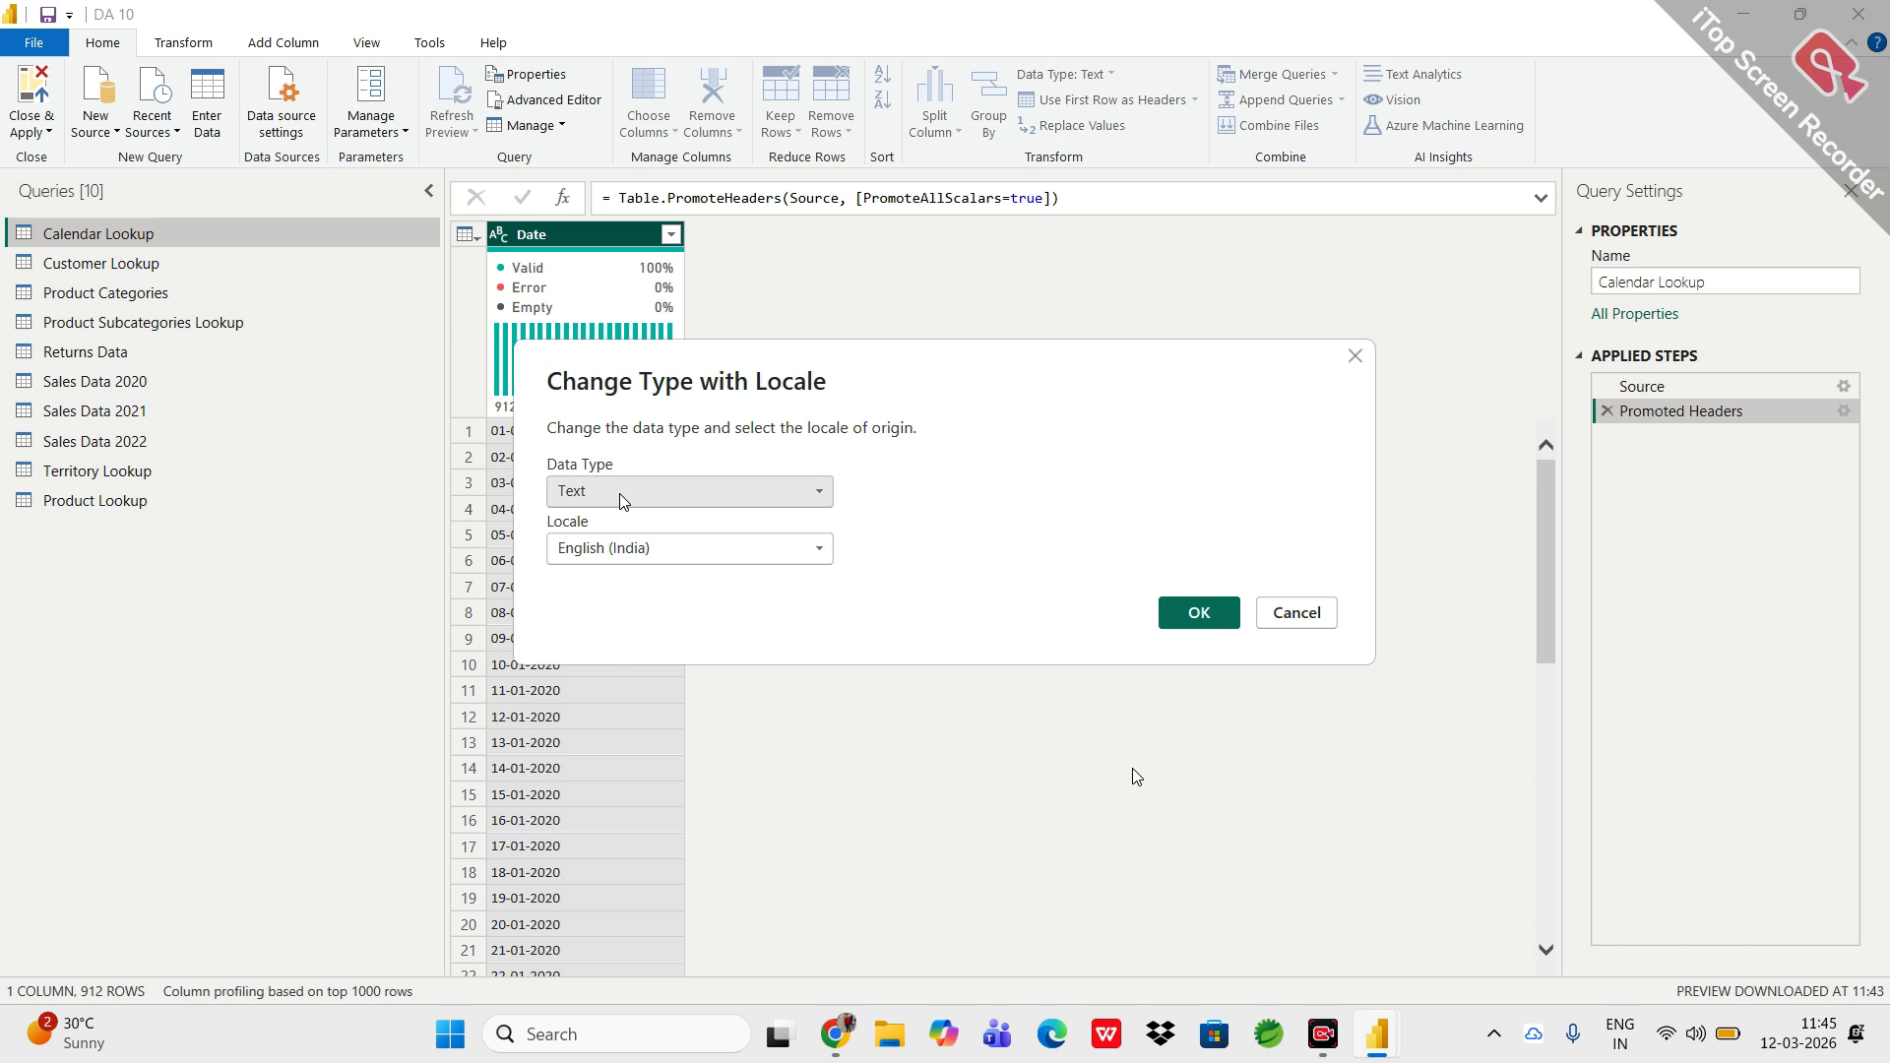
{"action": "left_click", "coordinate": [623, 497]}
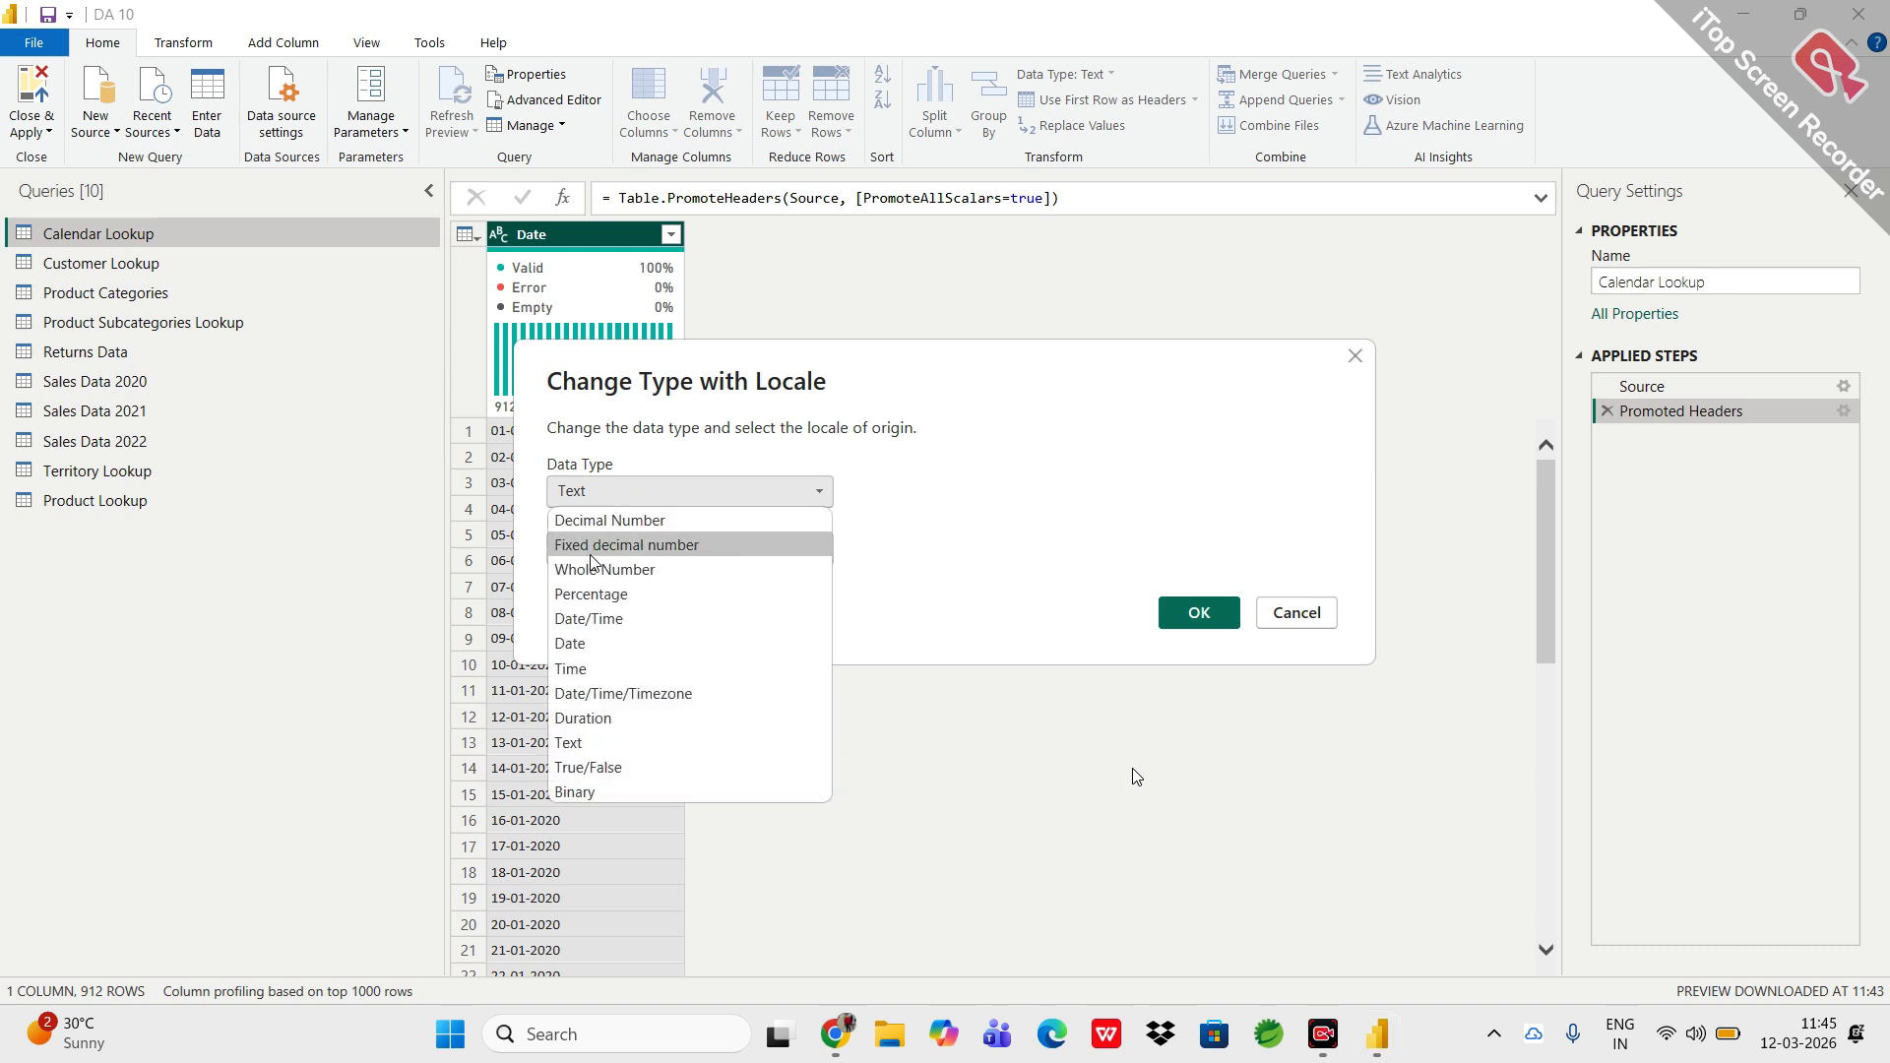
{"action": "left_click", "coordinate": [582, 645]}
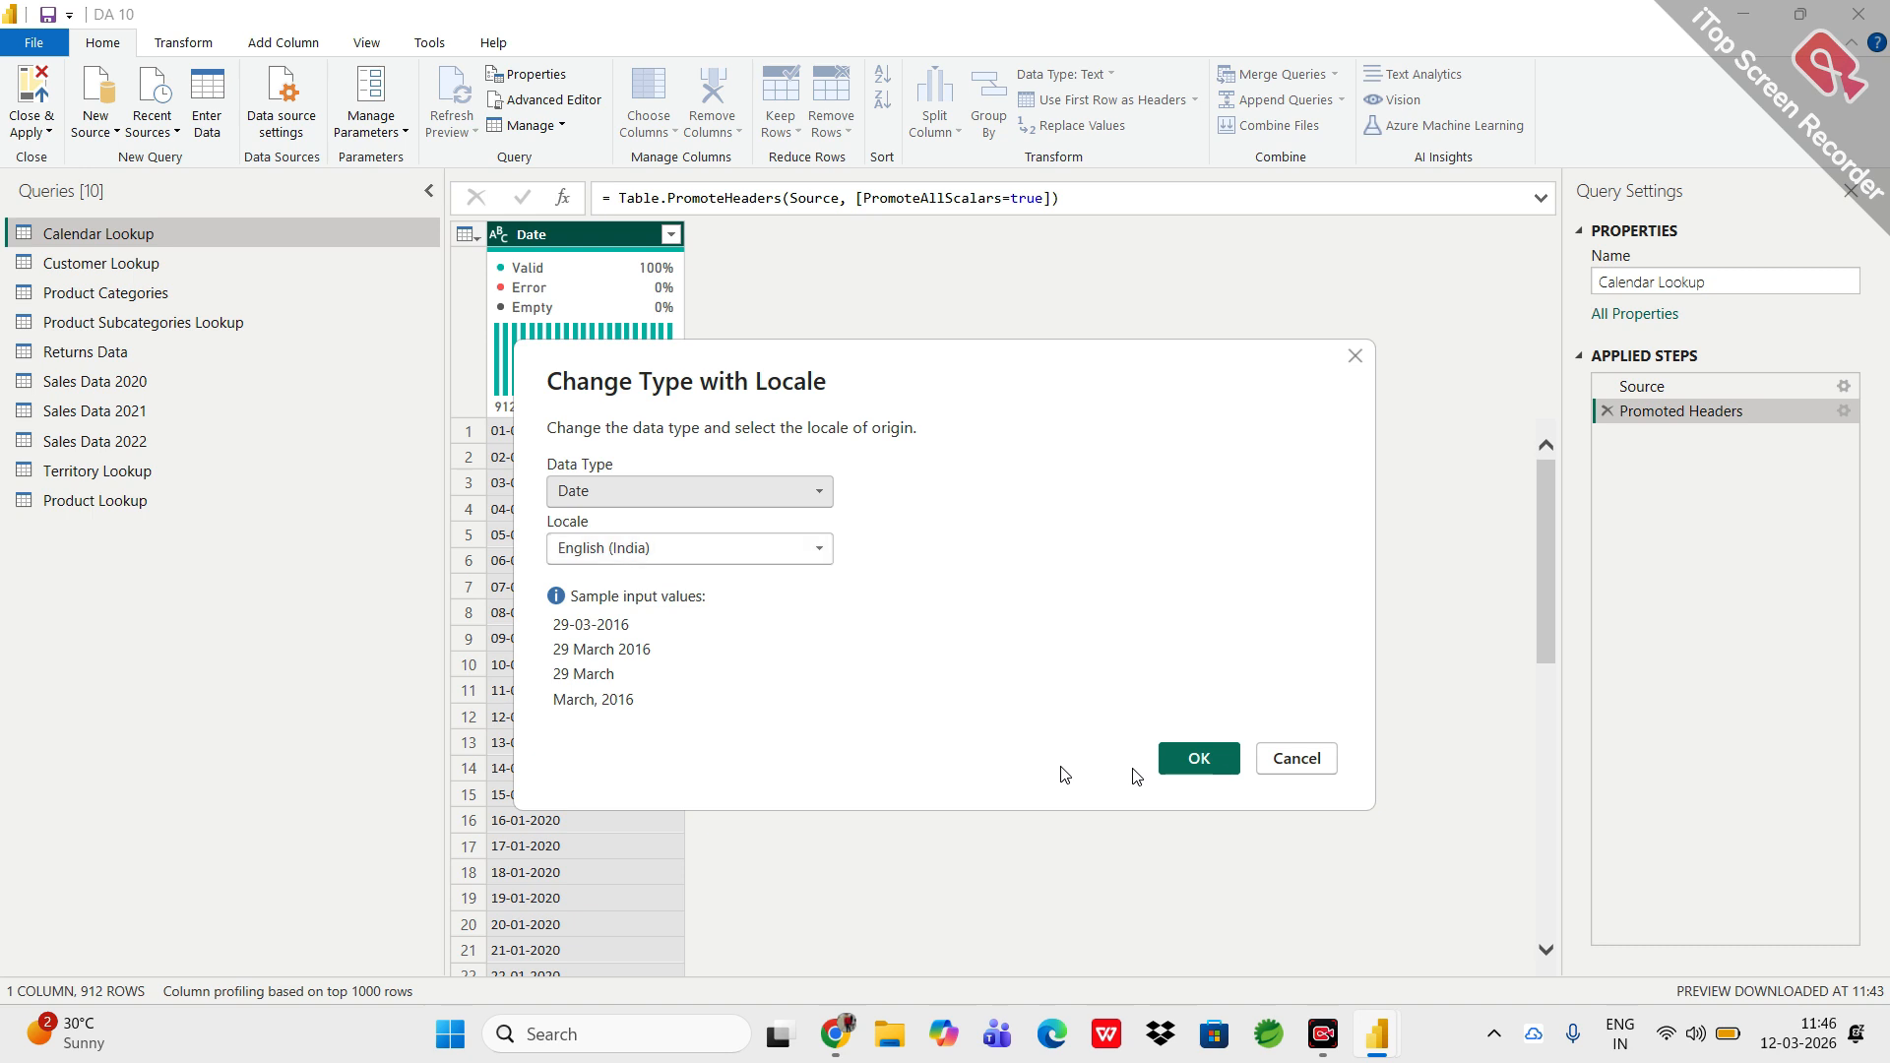
{"action": "left_click", "coordinate": [1203, 771]}
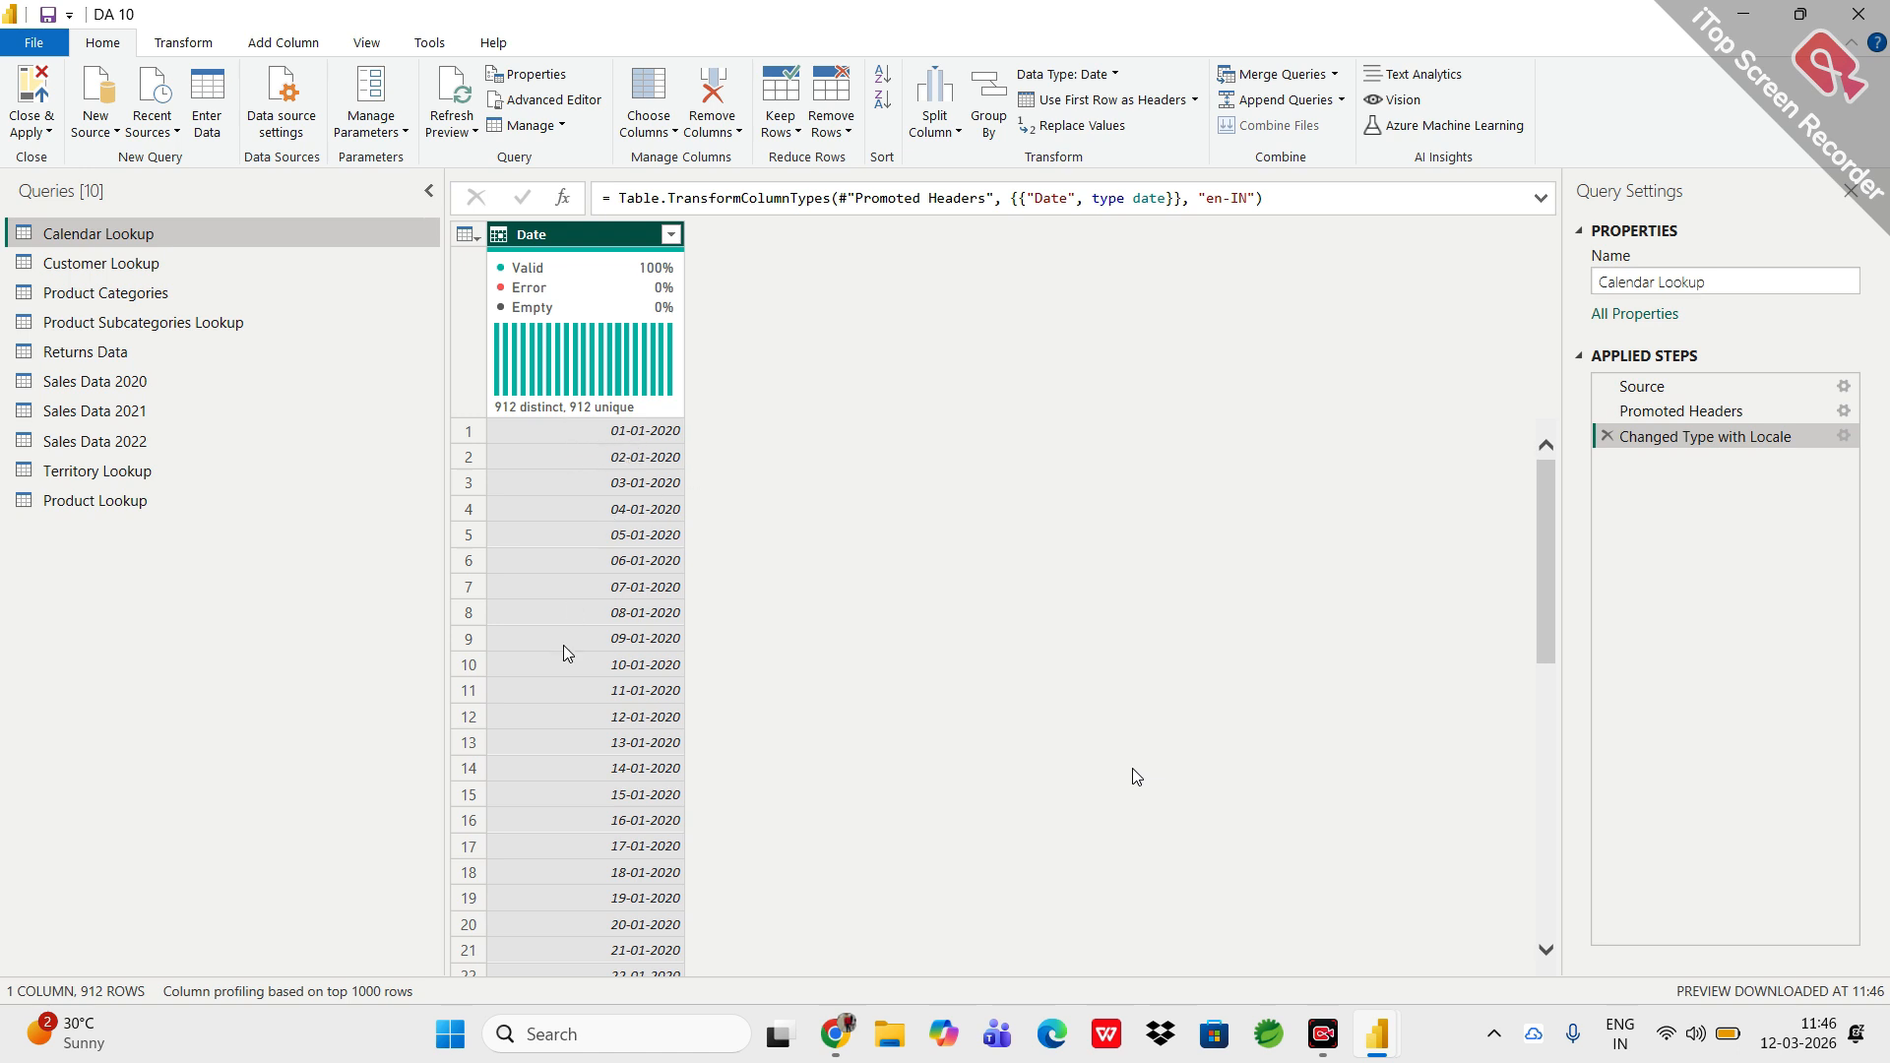
{"action": "scroll", "coordinate": [563, 646], "scroll_direction": "down", "scroll_amount": 8}
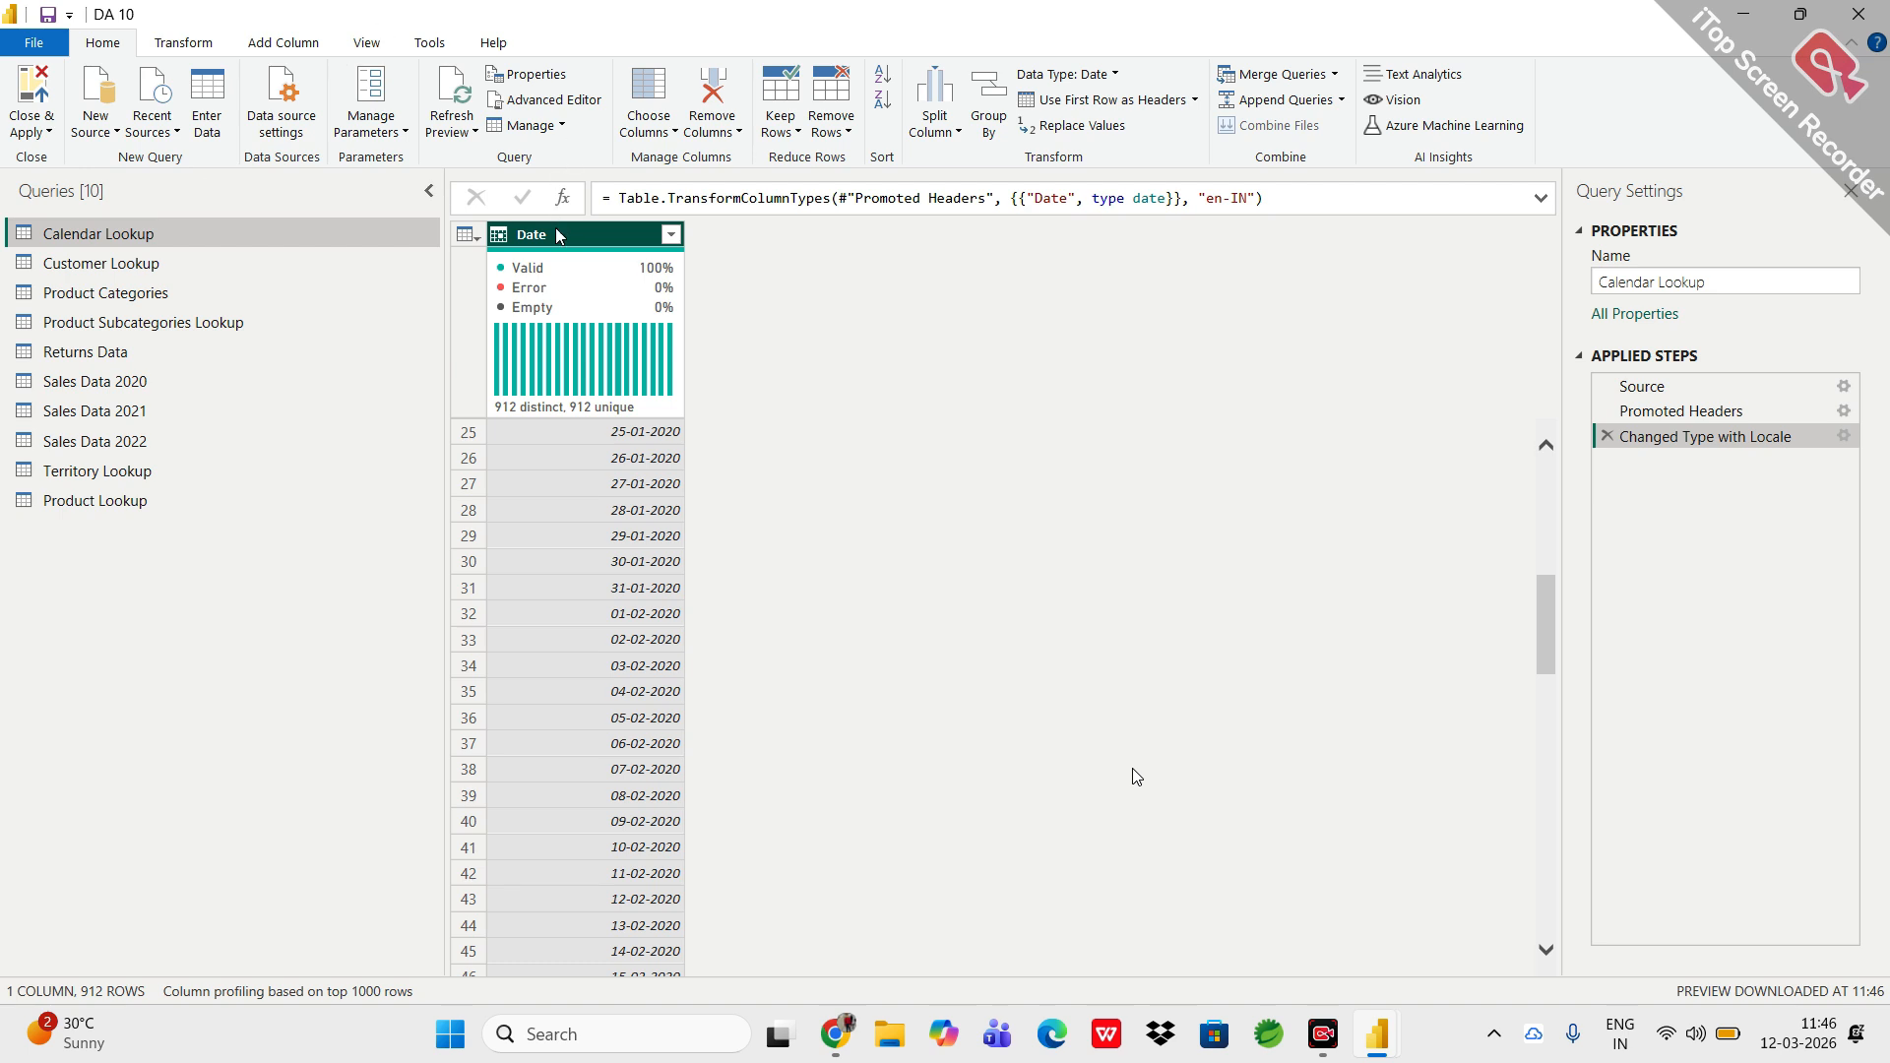
Try replacing the Date column's values with their extracted year, and delete the Extracted Year applied step.
{"action": "left_click", "coordinate": [197, 44]}
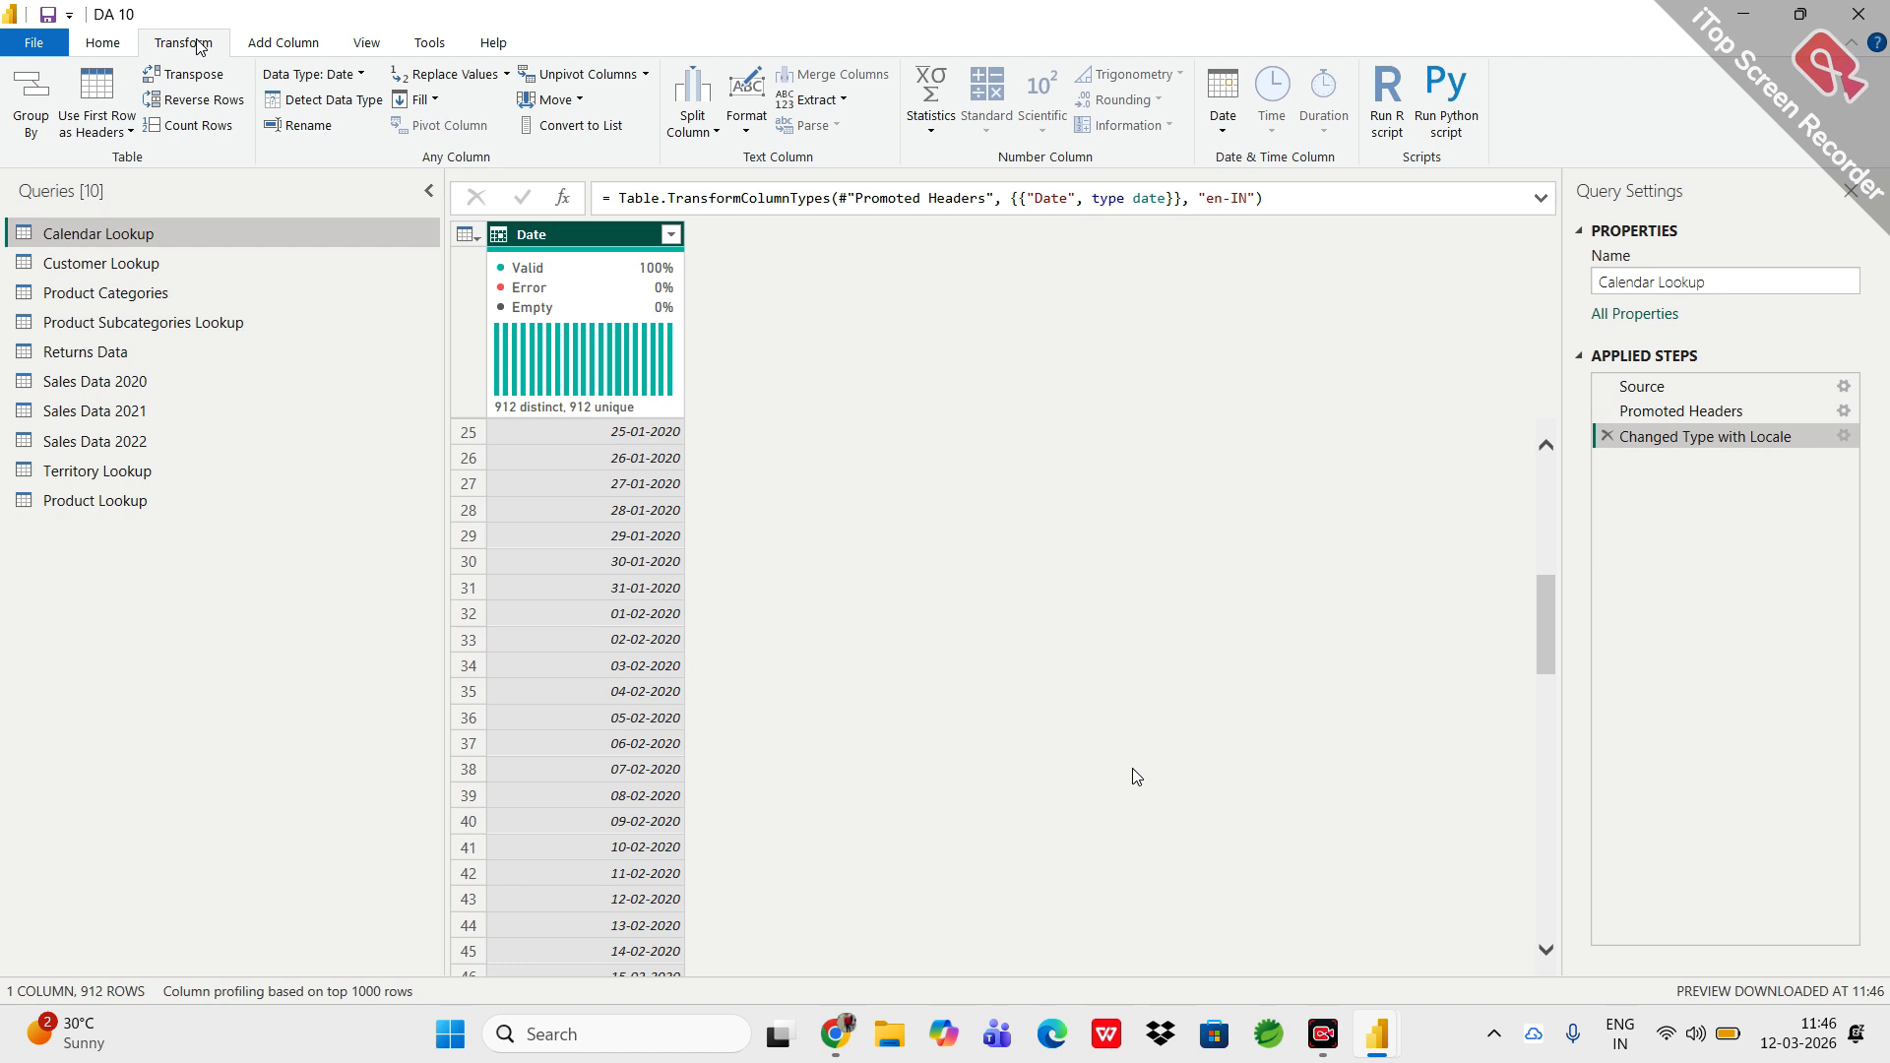
{"action": "left_click", "coordinate": [1223, 133]}
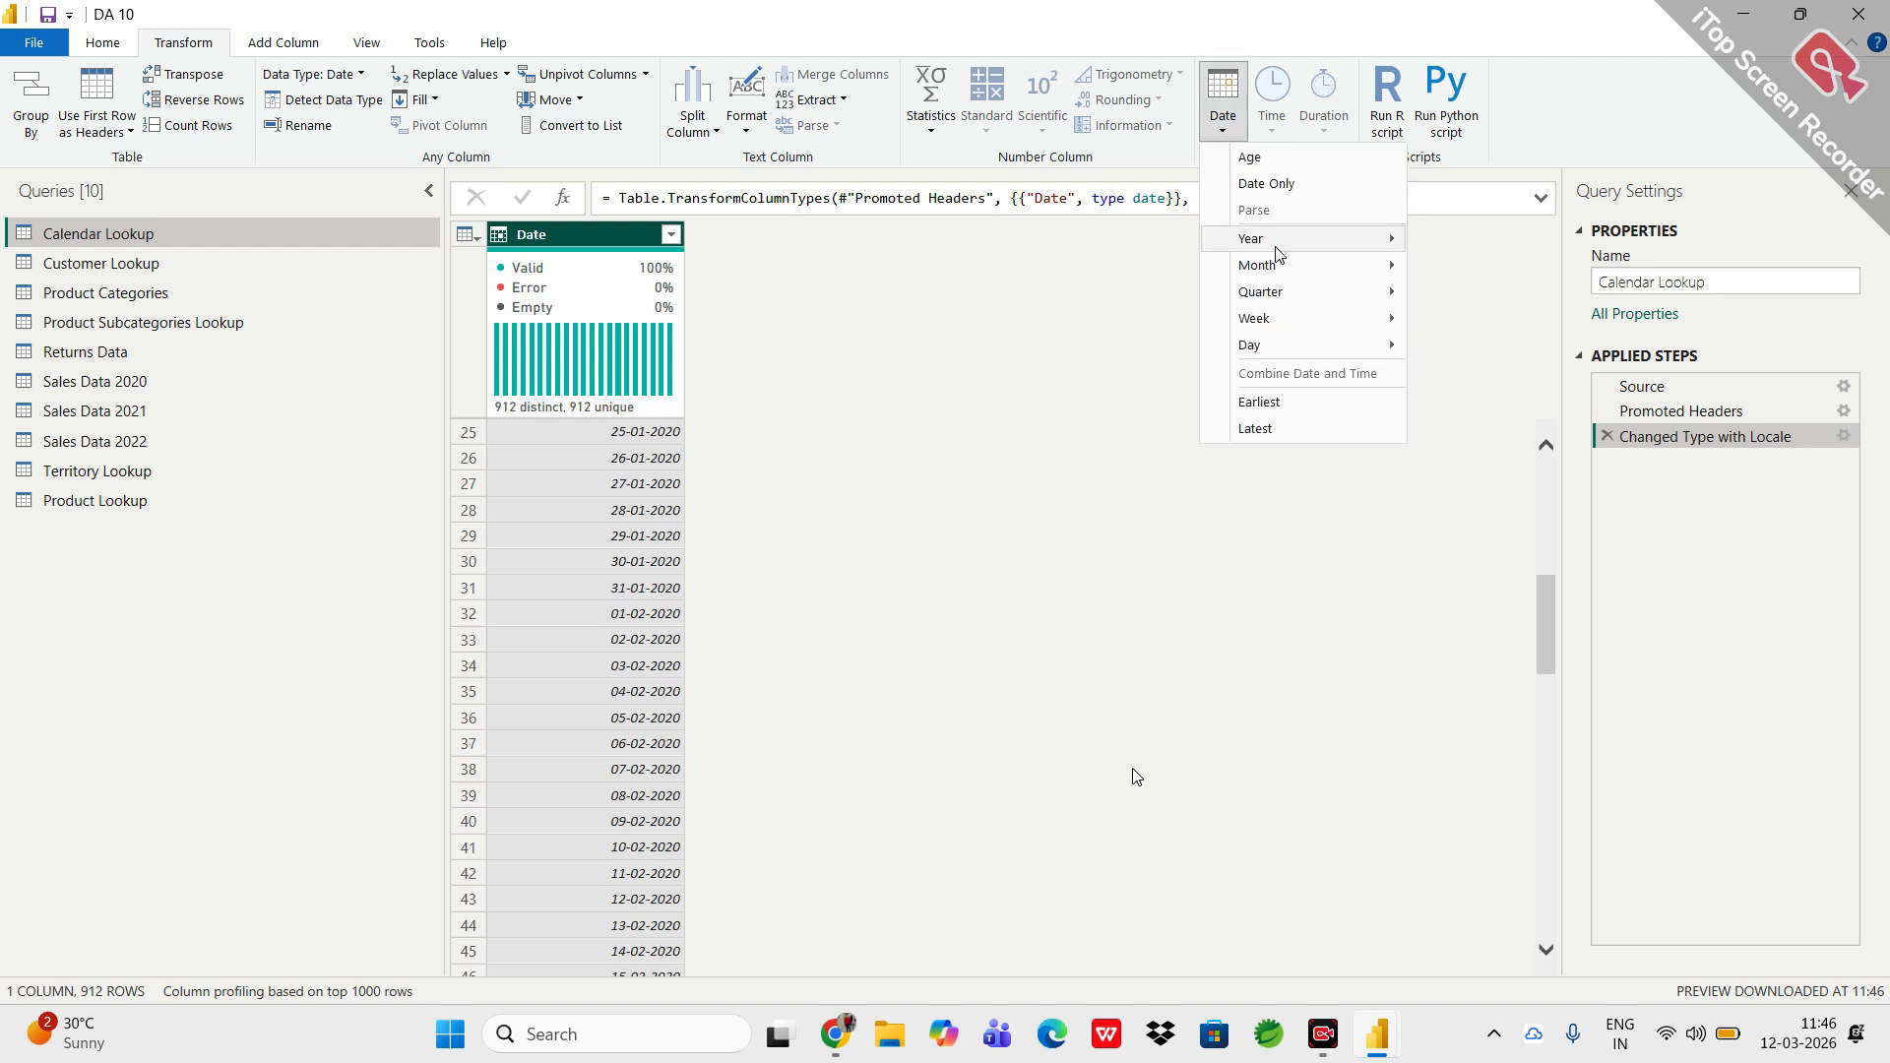
{"action": "mouse_move", "coordinate": [1278, 251]}
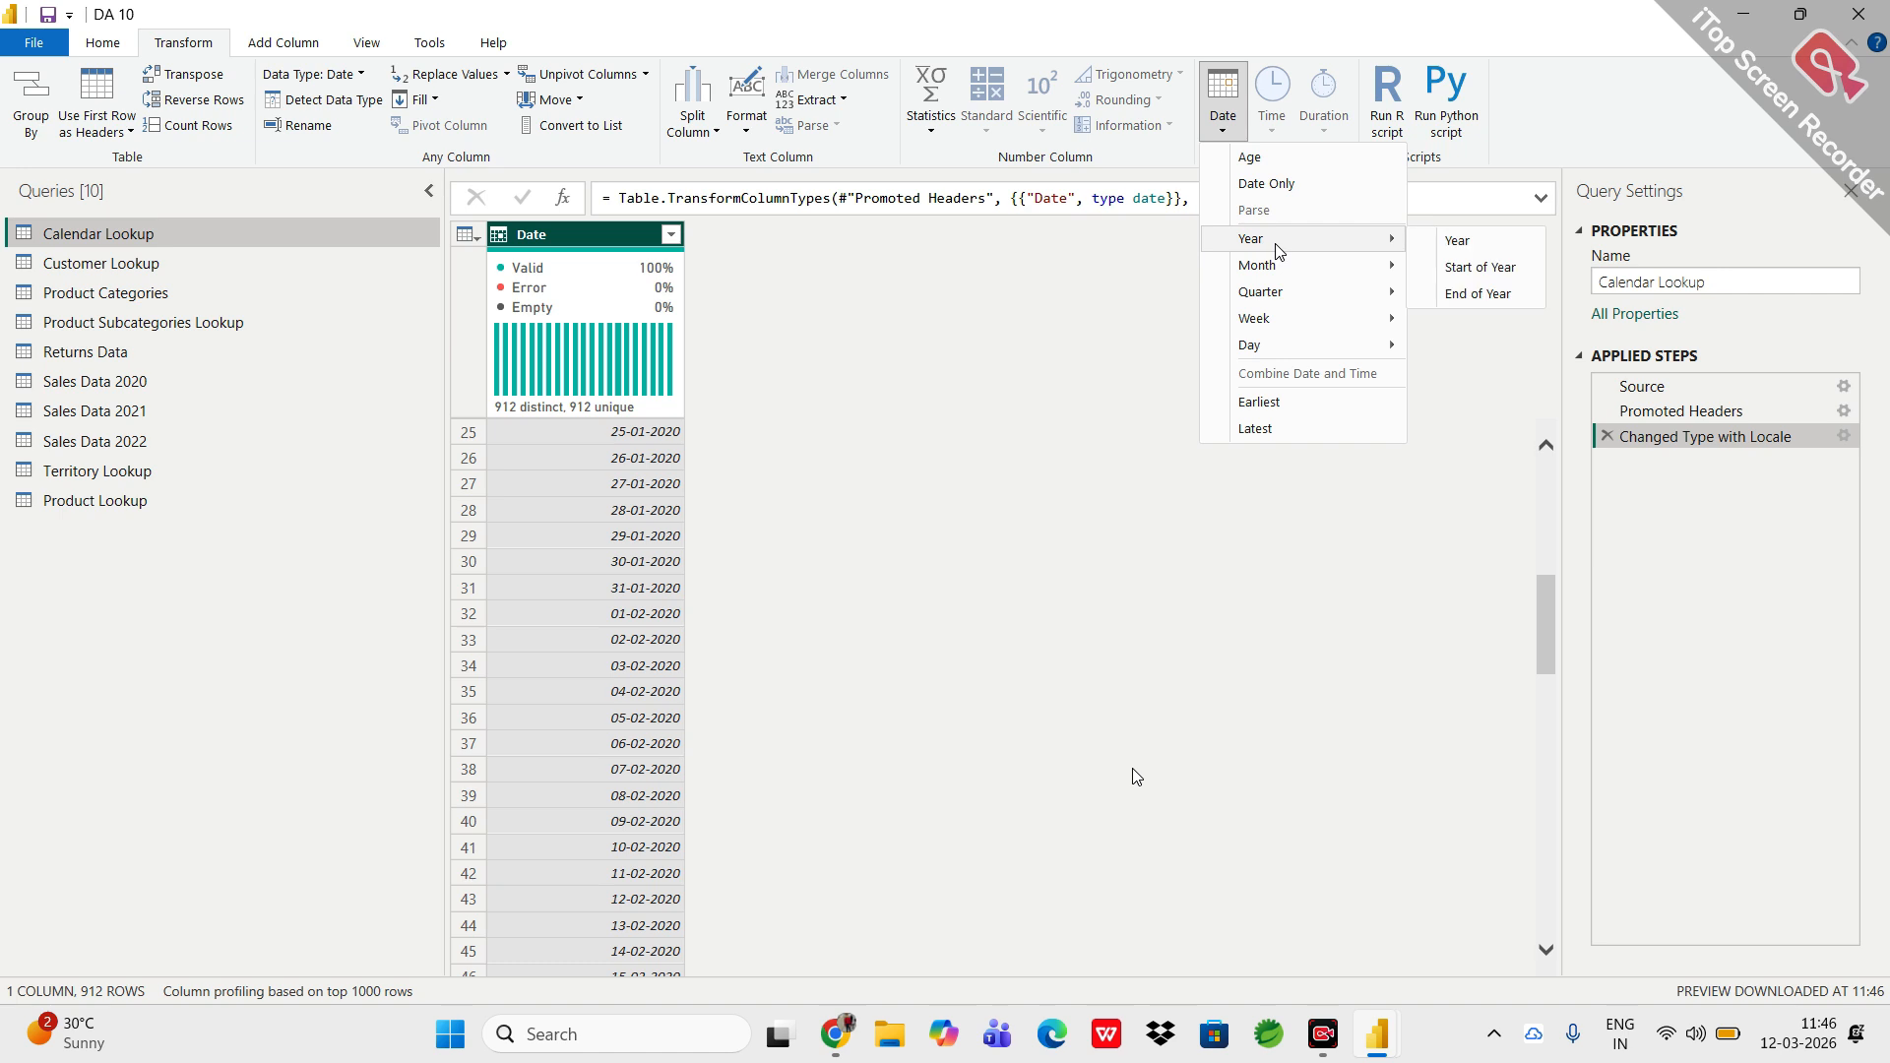
{"action": "left_click", "coordinate": [1482, 258]}
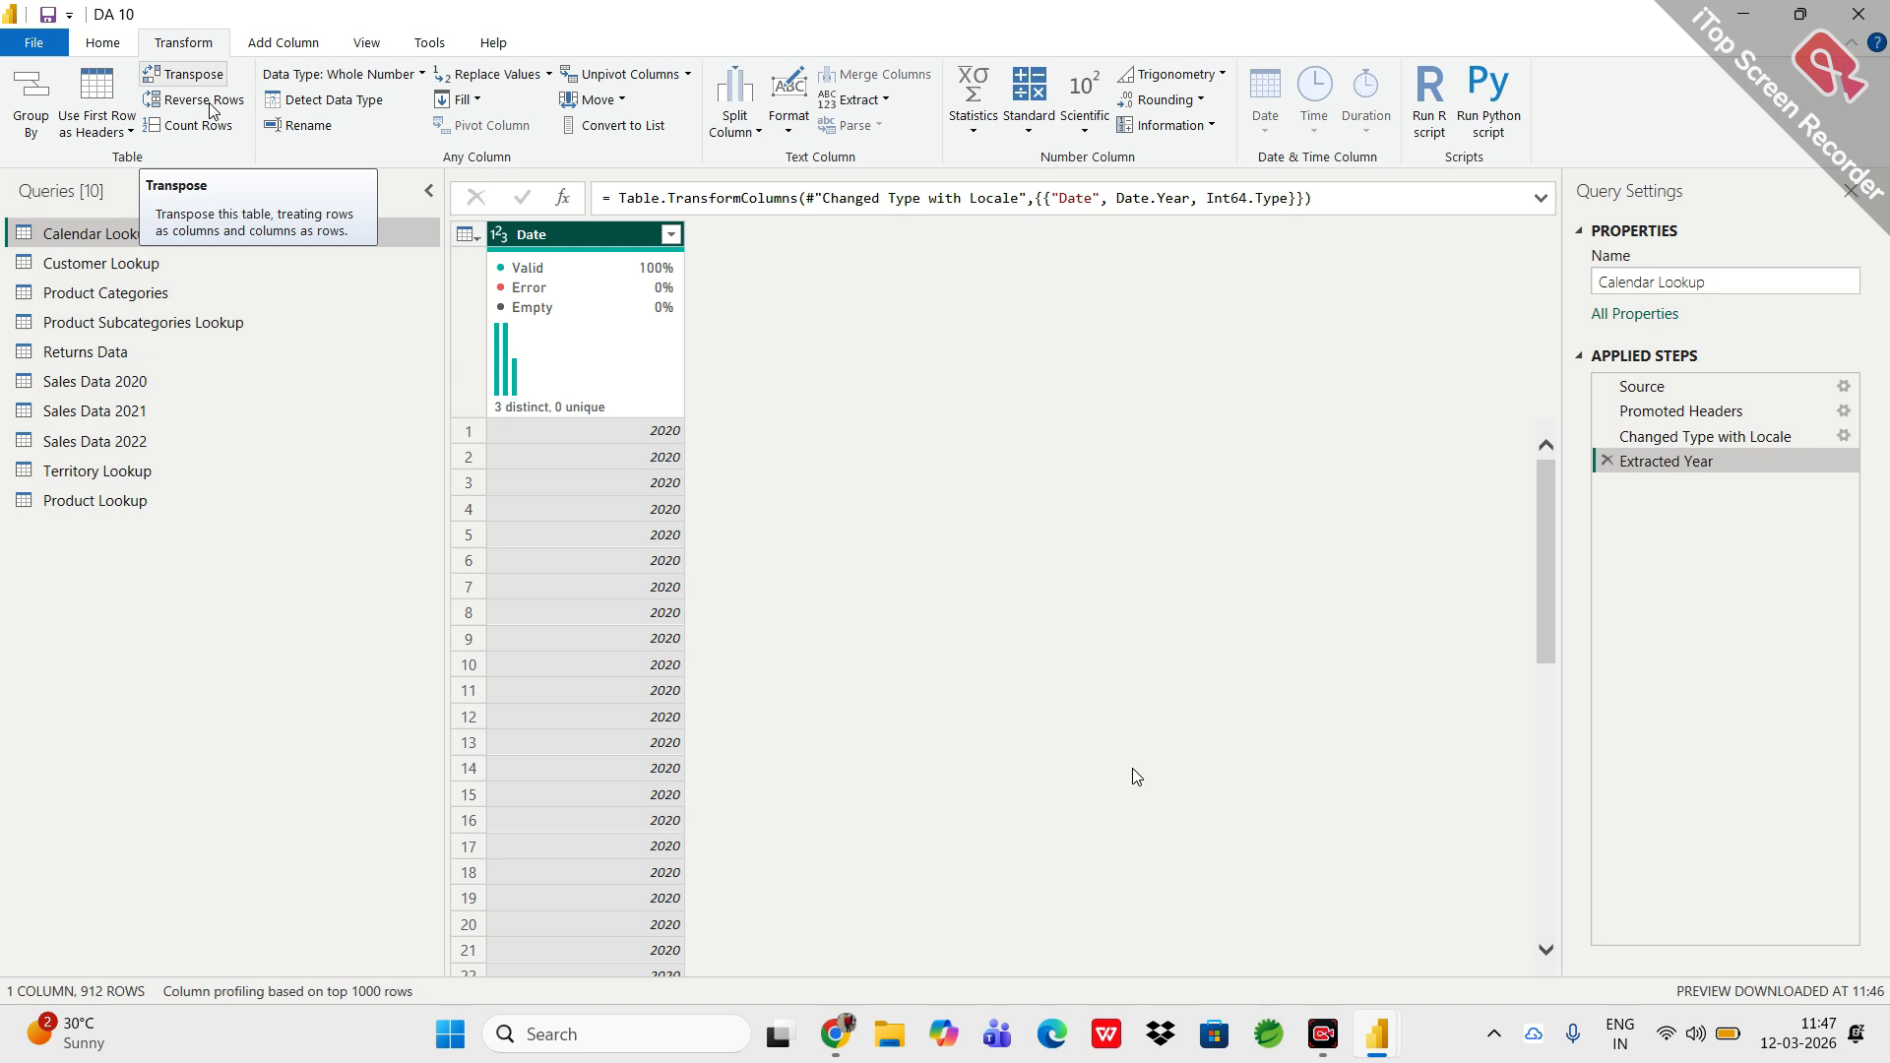
{"action": "mouse_move", "coordinate": [505, 330]}
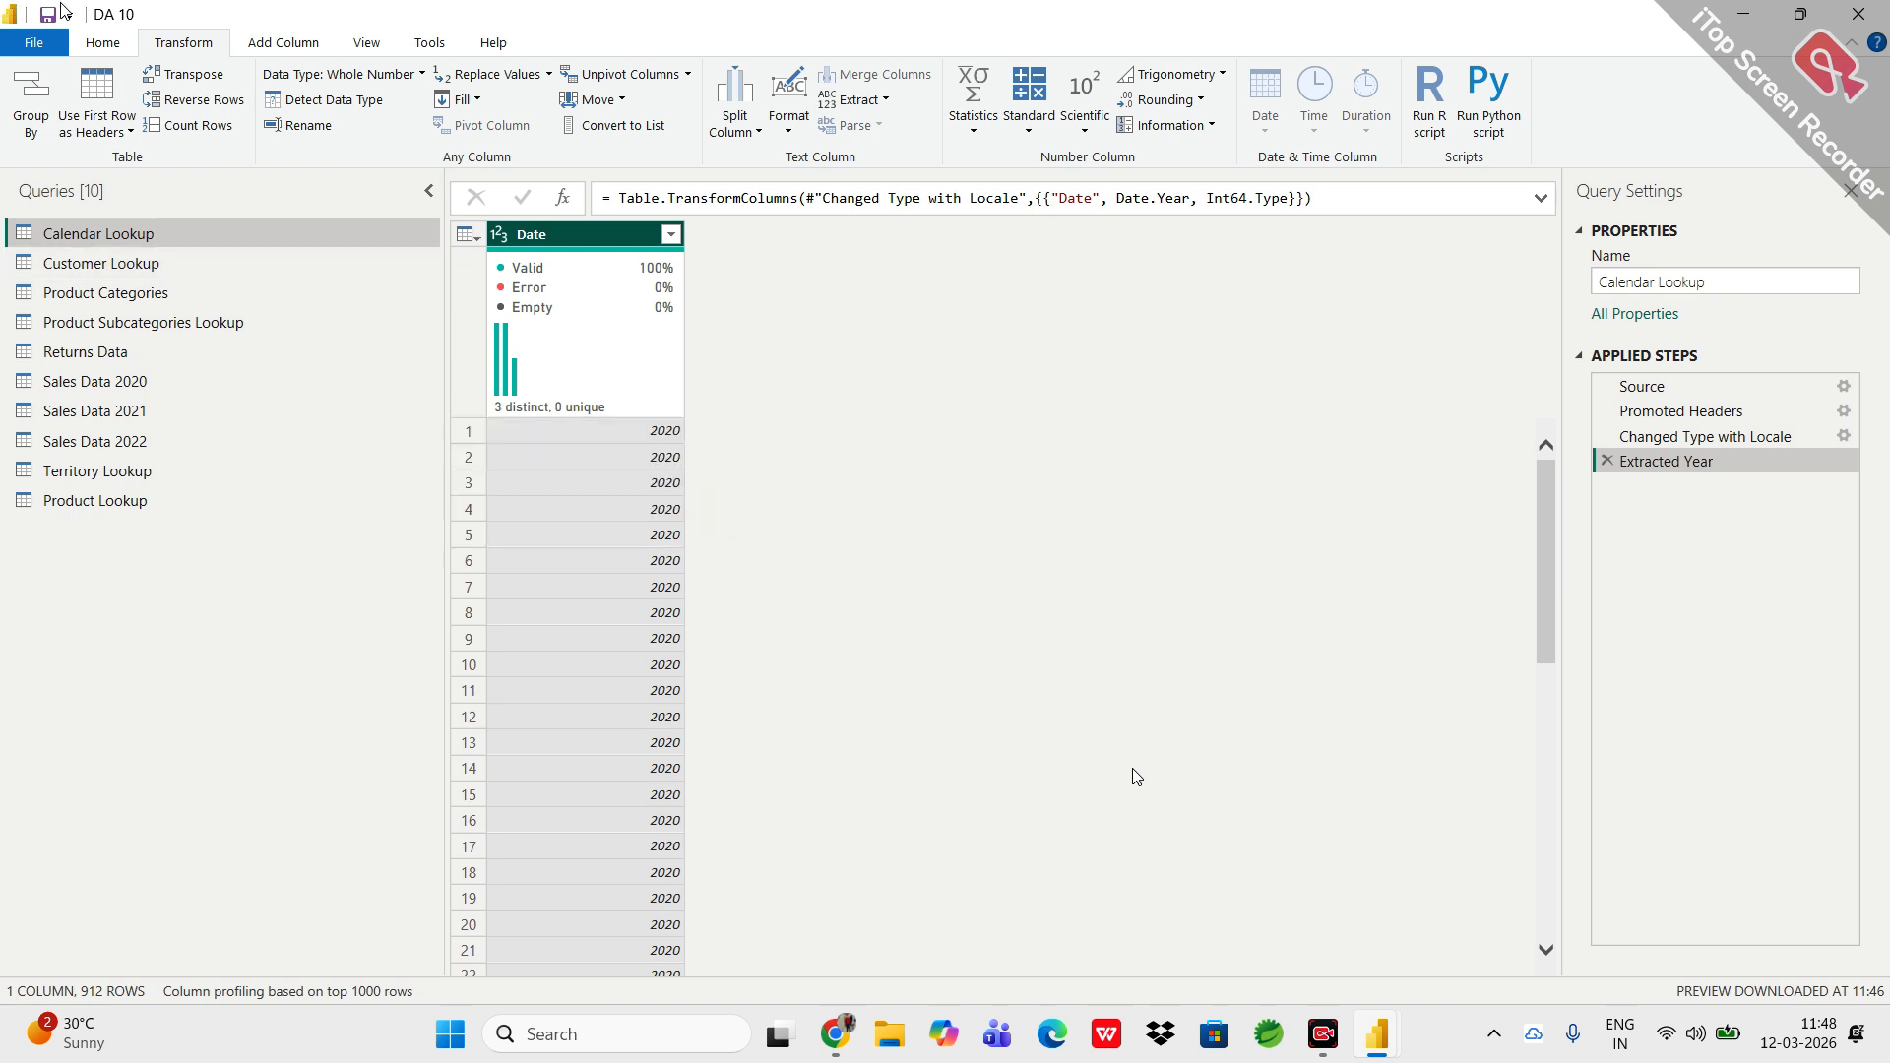
{"action": "left_click", "coordinate": [1605, 462]}
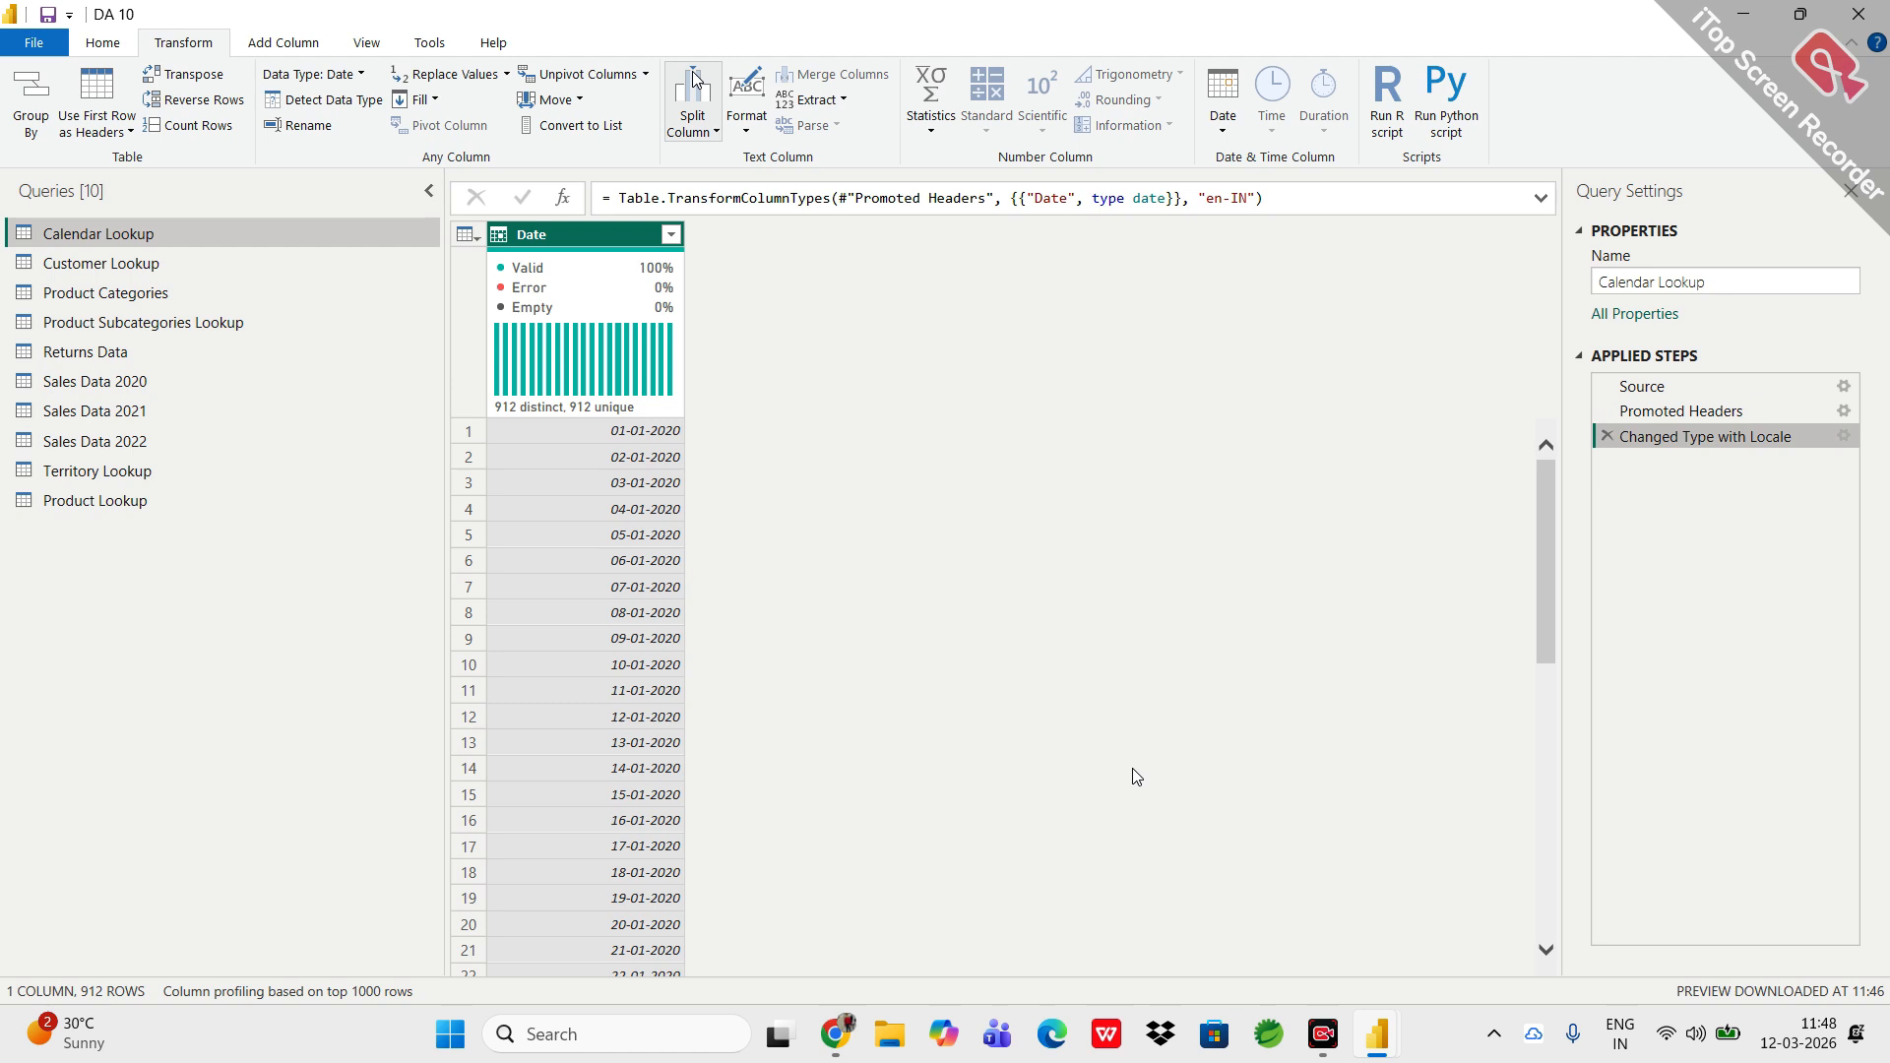
Add a separate Year column extracted from the Date column.
{"action": "left_click", "coordinate": [694, 79]}
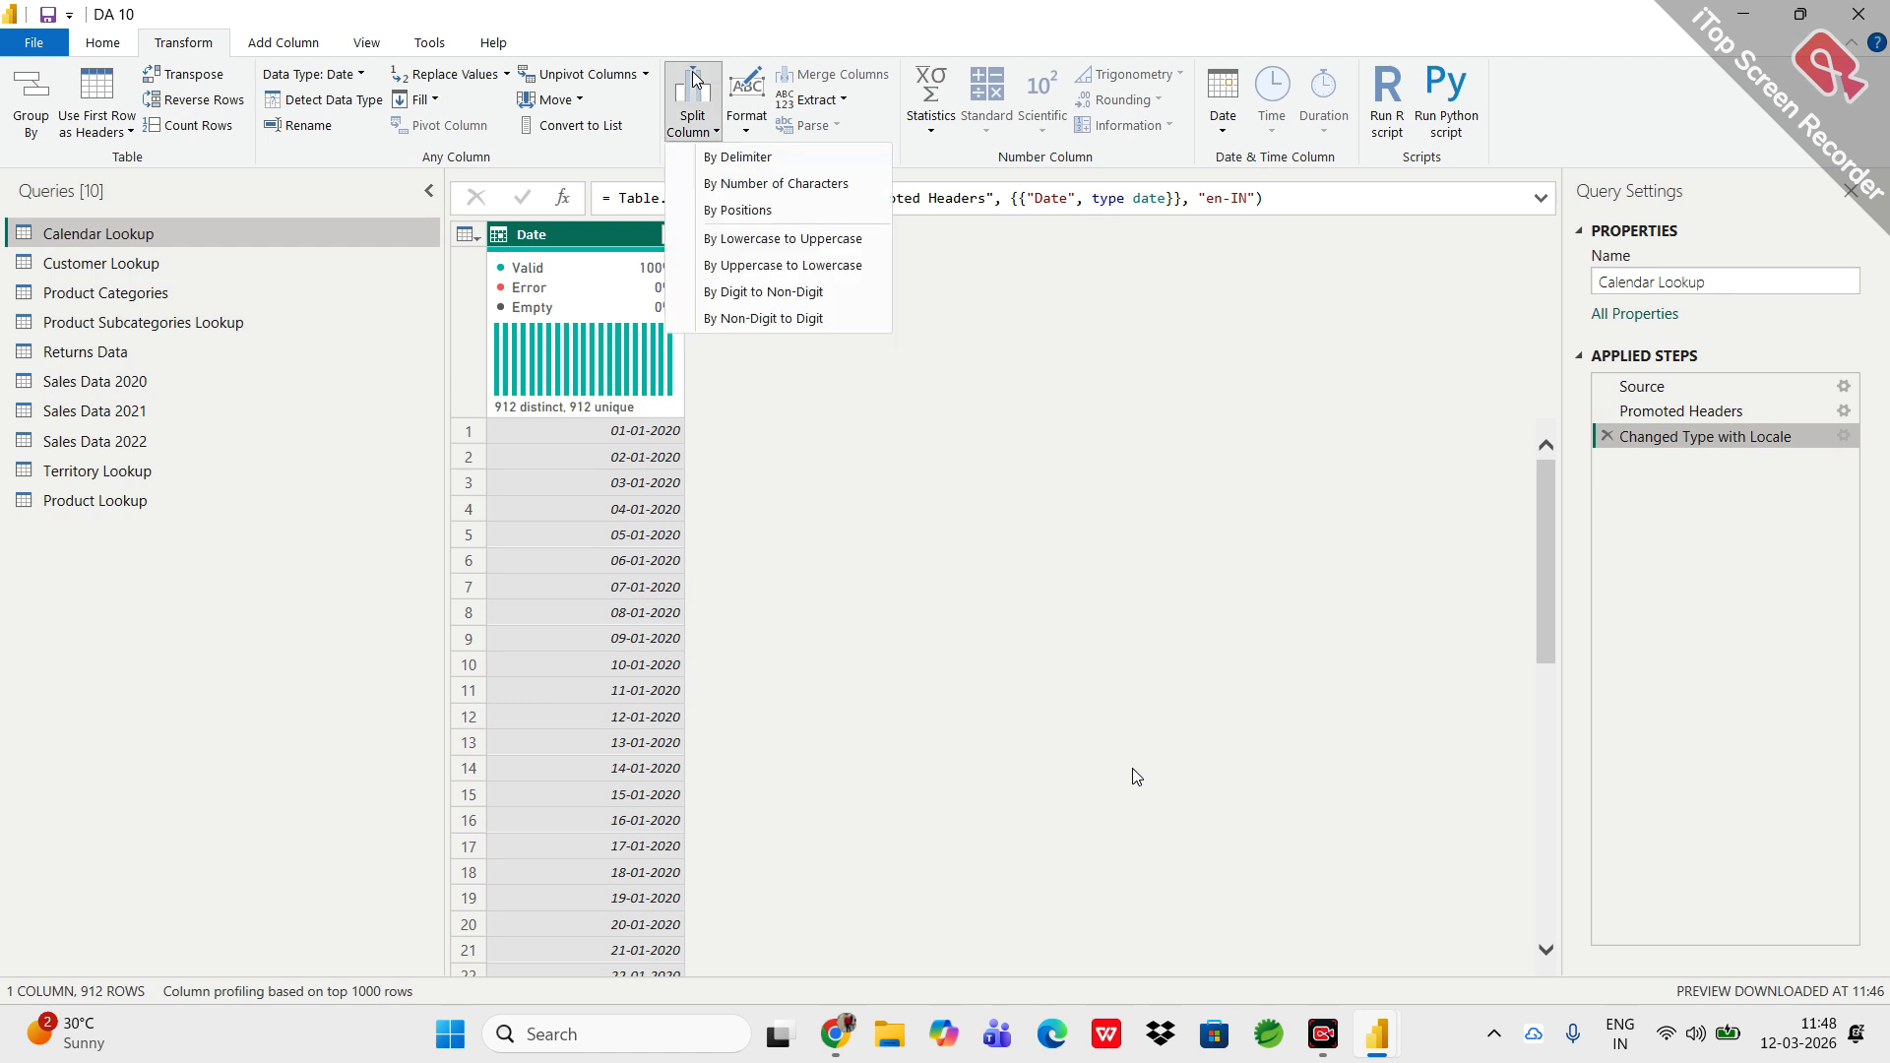
{"action": "left_click", "coordinate": [246, 44]}
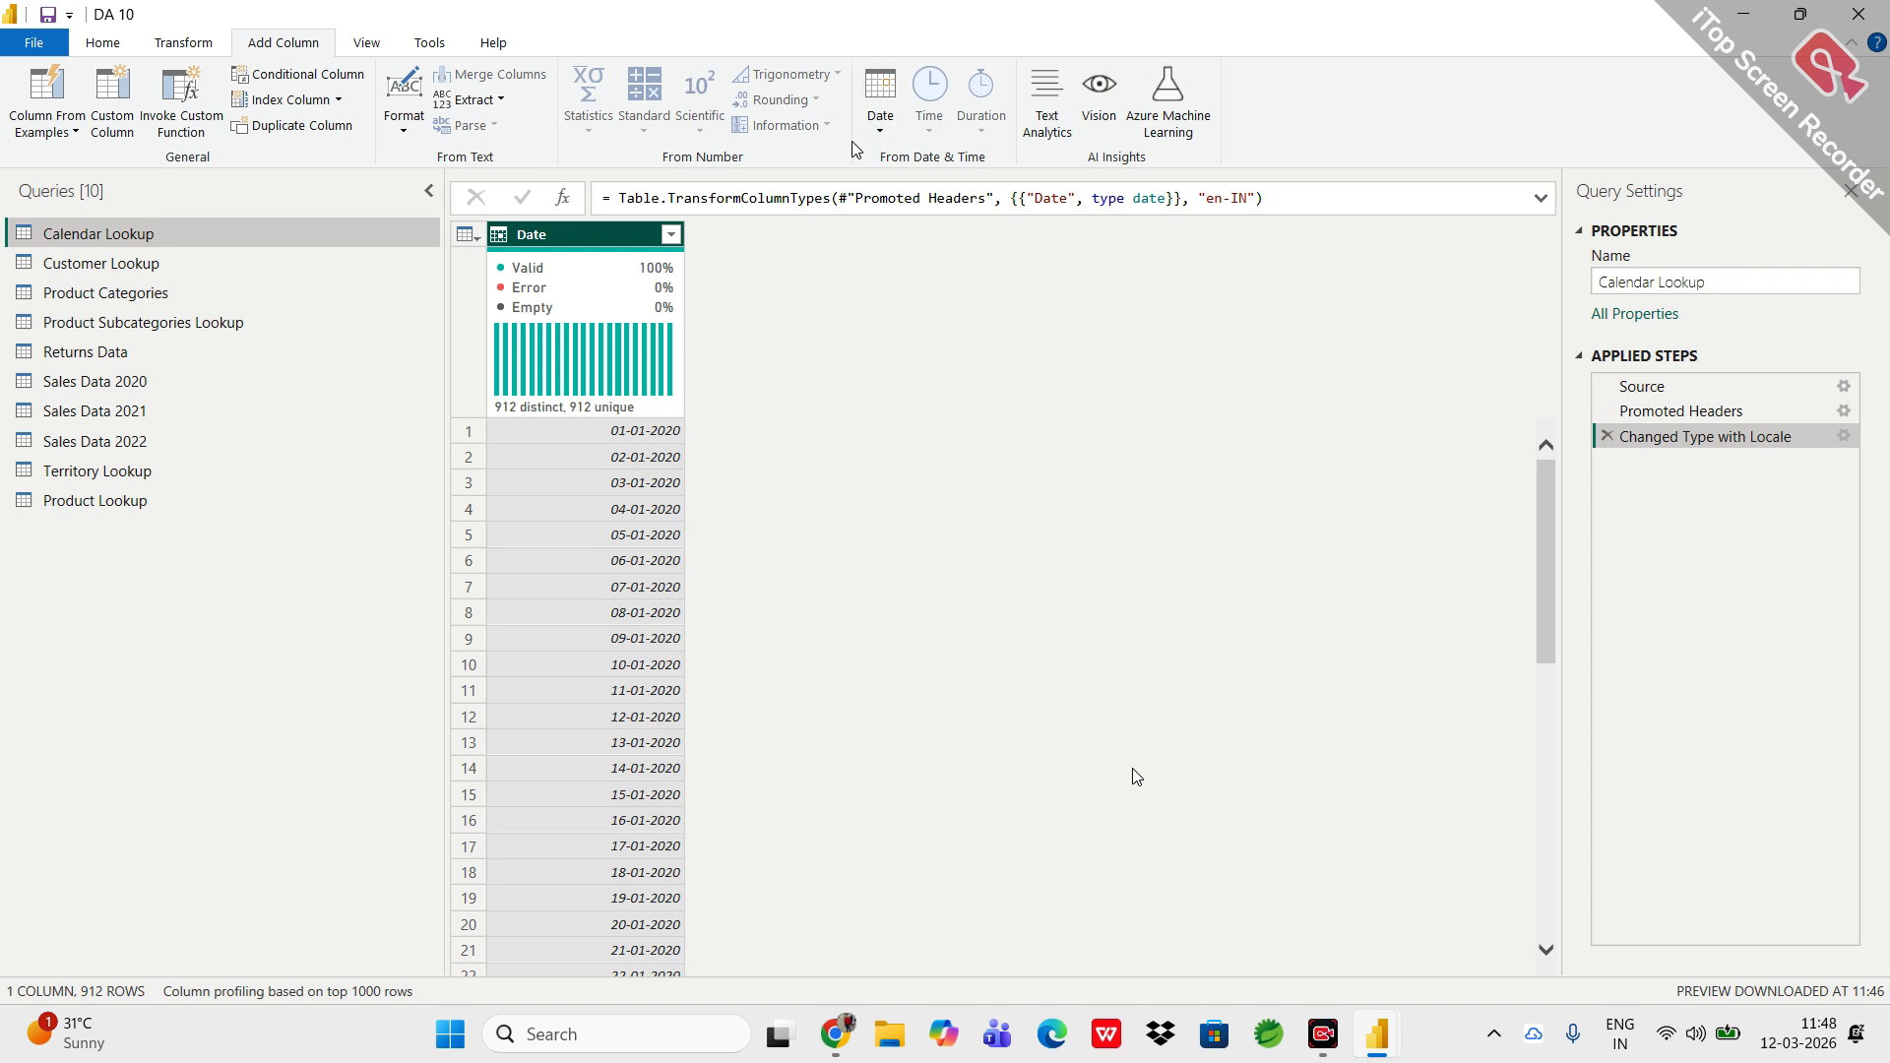
{"action": "left_click", "coordinate": [880, 98]}
{"action": "mouse_move", "coordinate": [1014, 246]}
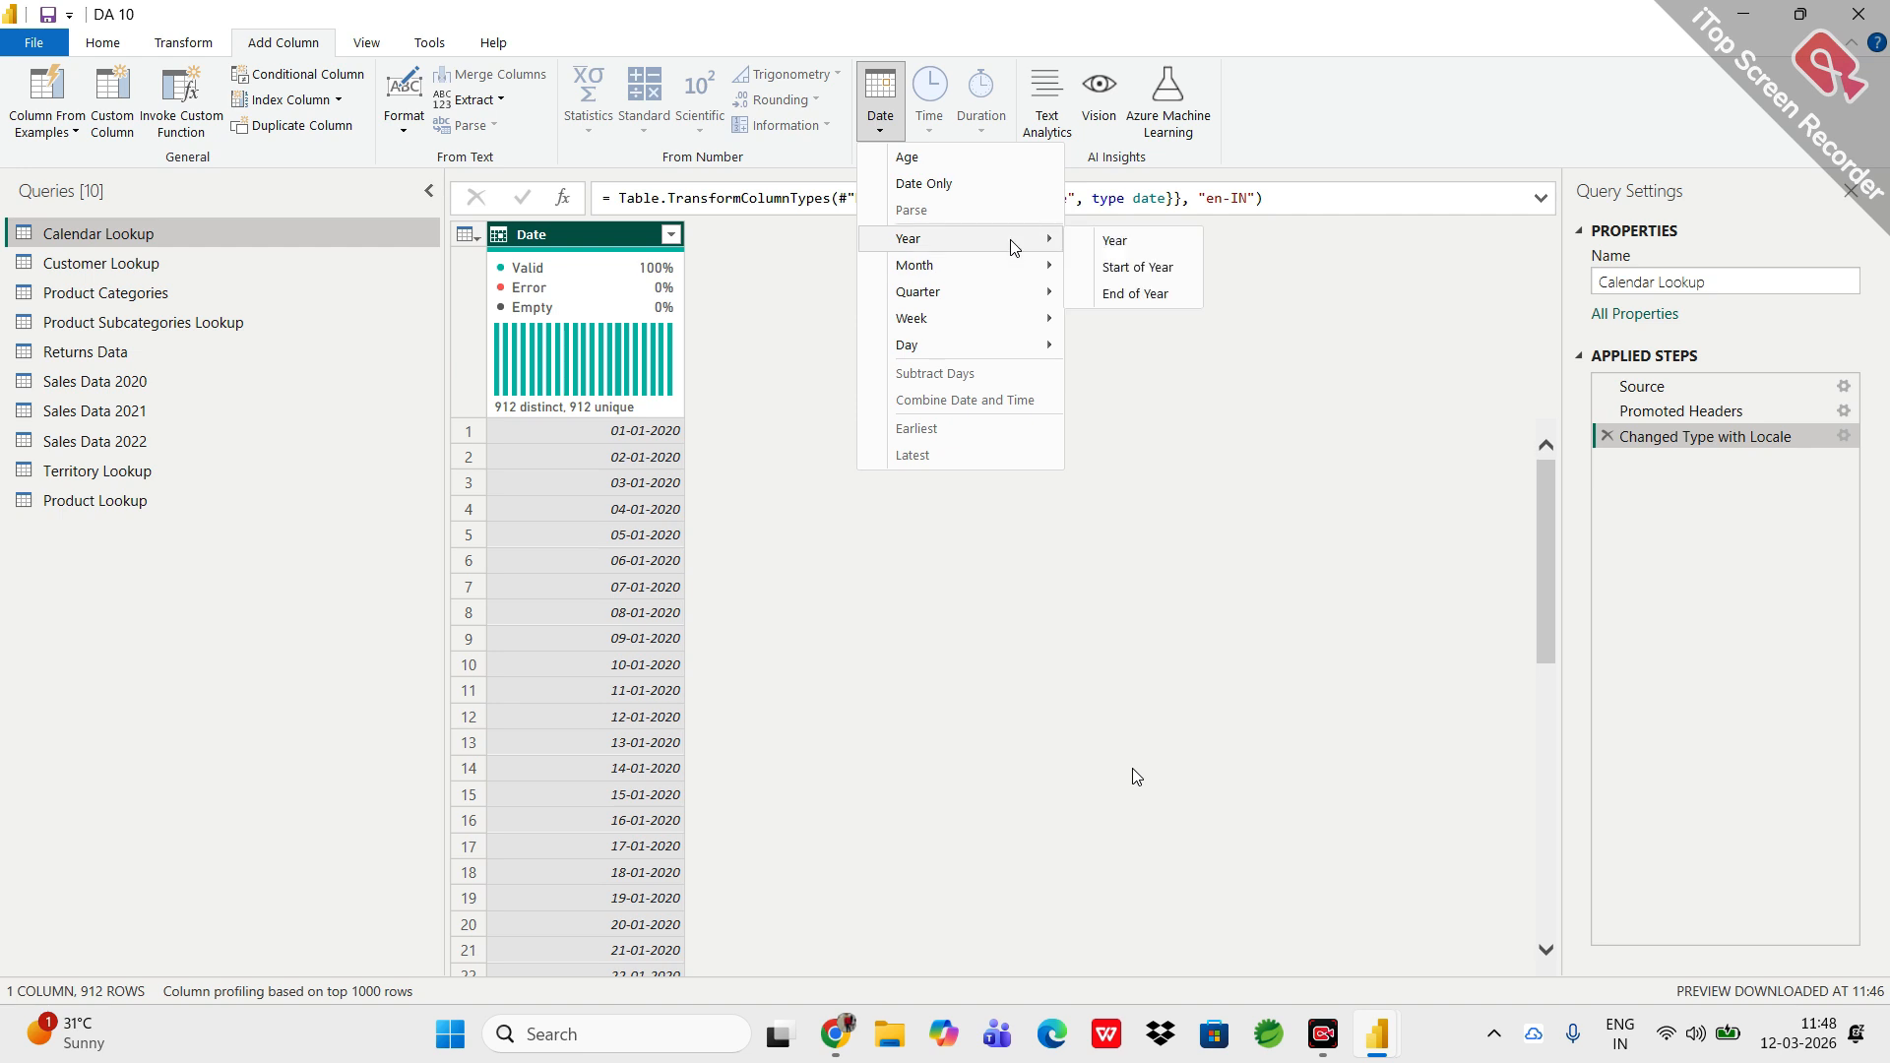
{"action": "left_click", "coordinate": [1155, 250]}
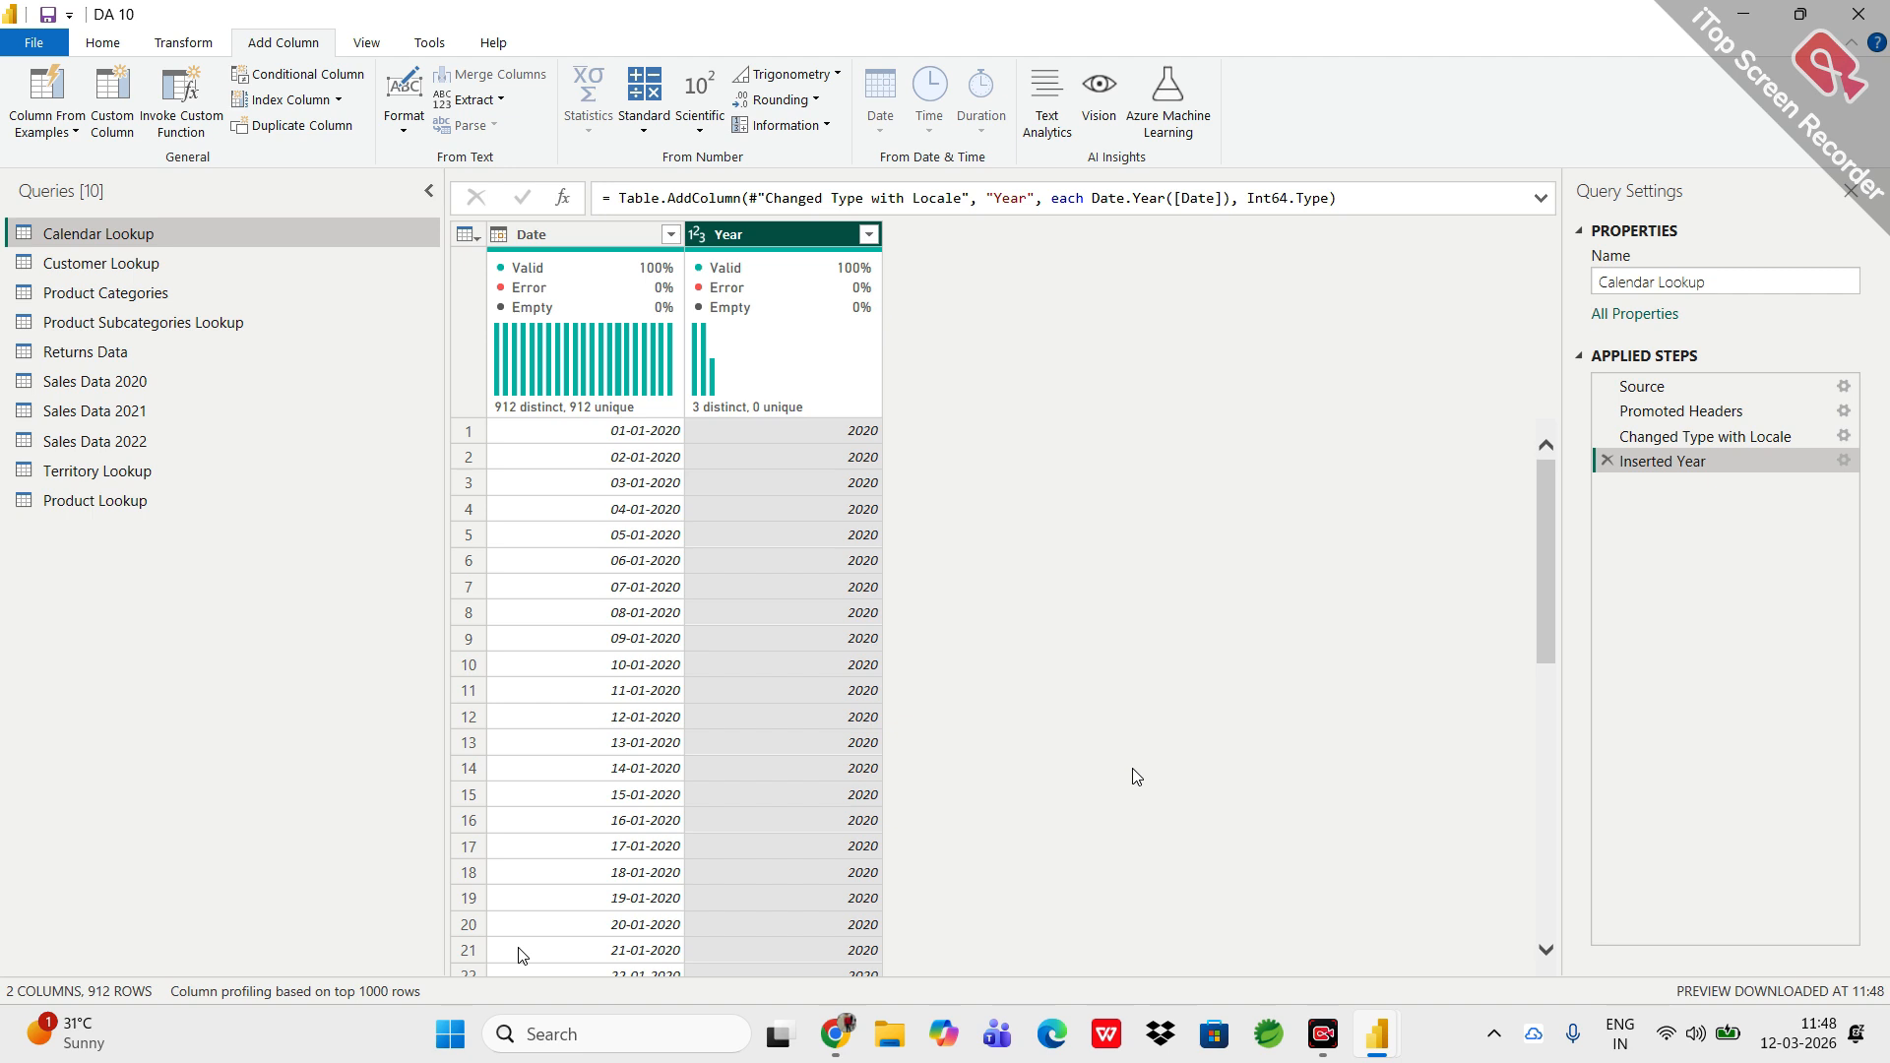
Switch to the Google Meet window, look through the participant list, and return to the Power Query Editor window.
{"action": "mouse_move", "coordinate": [835, 1033]}
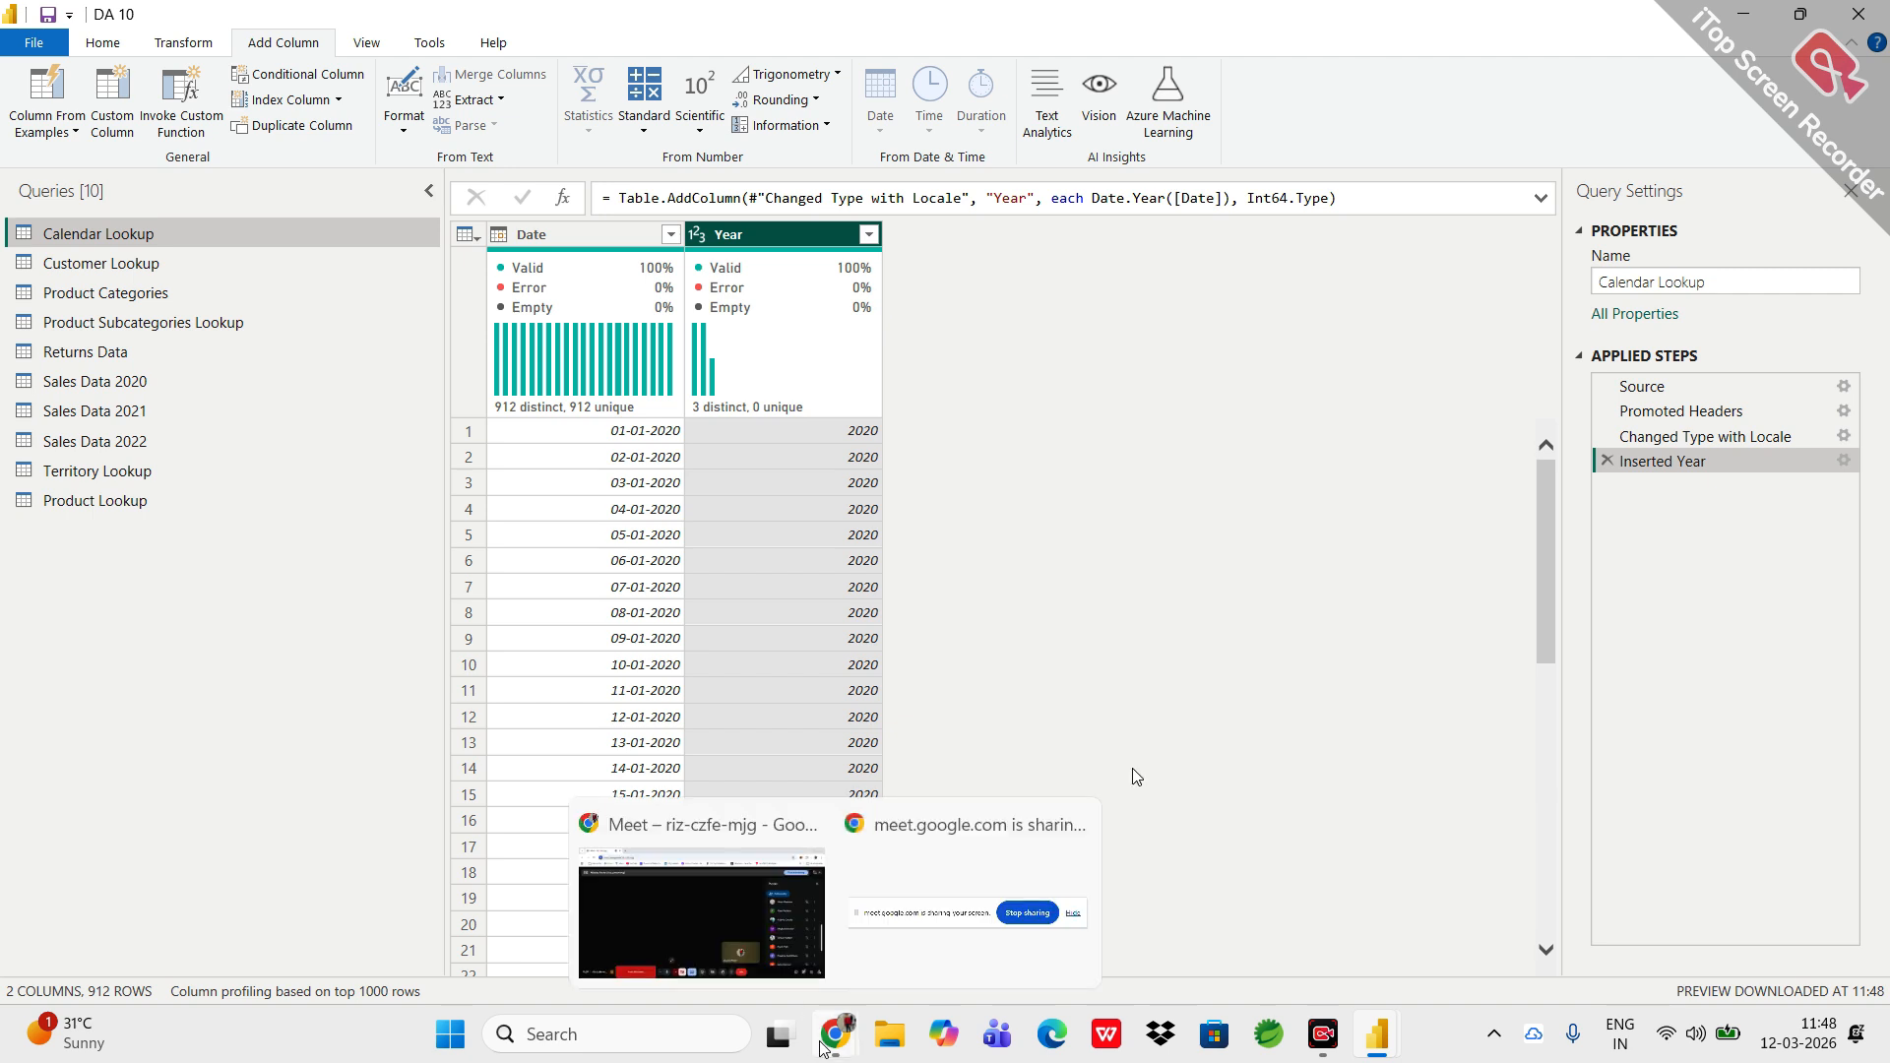
{"action": "left_click", "coordinate": [764, 940]}
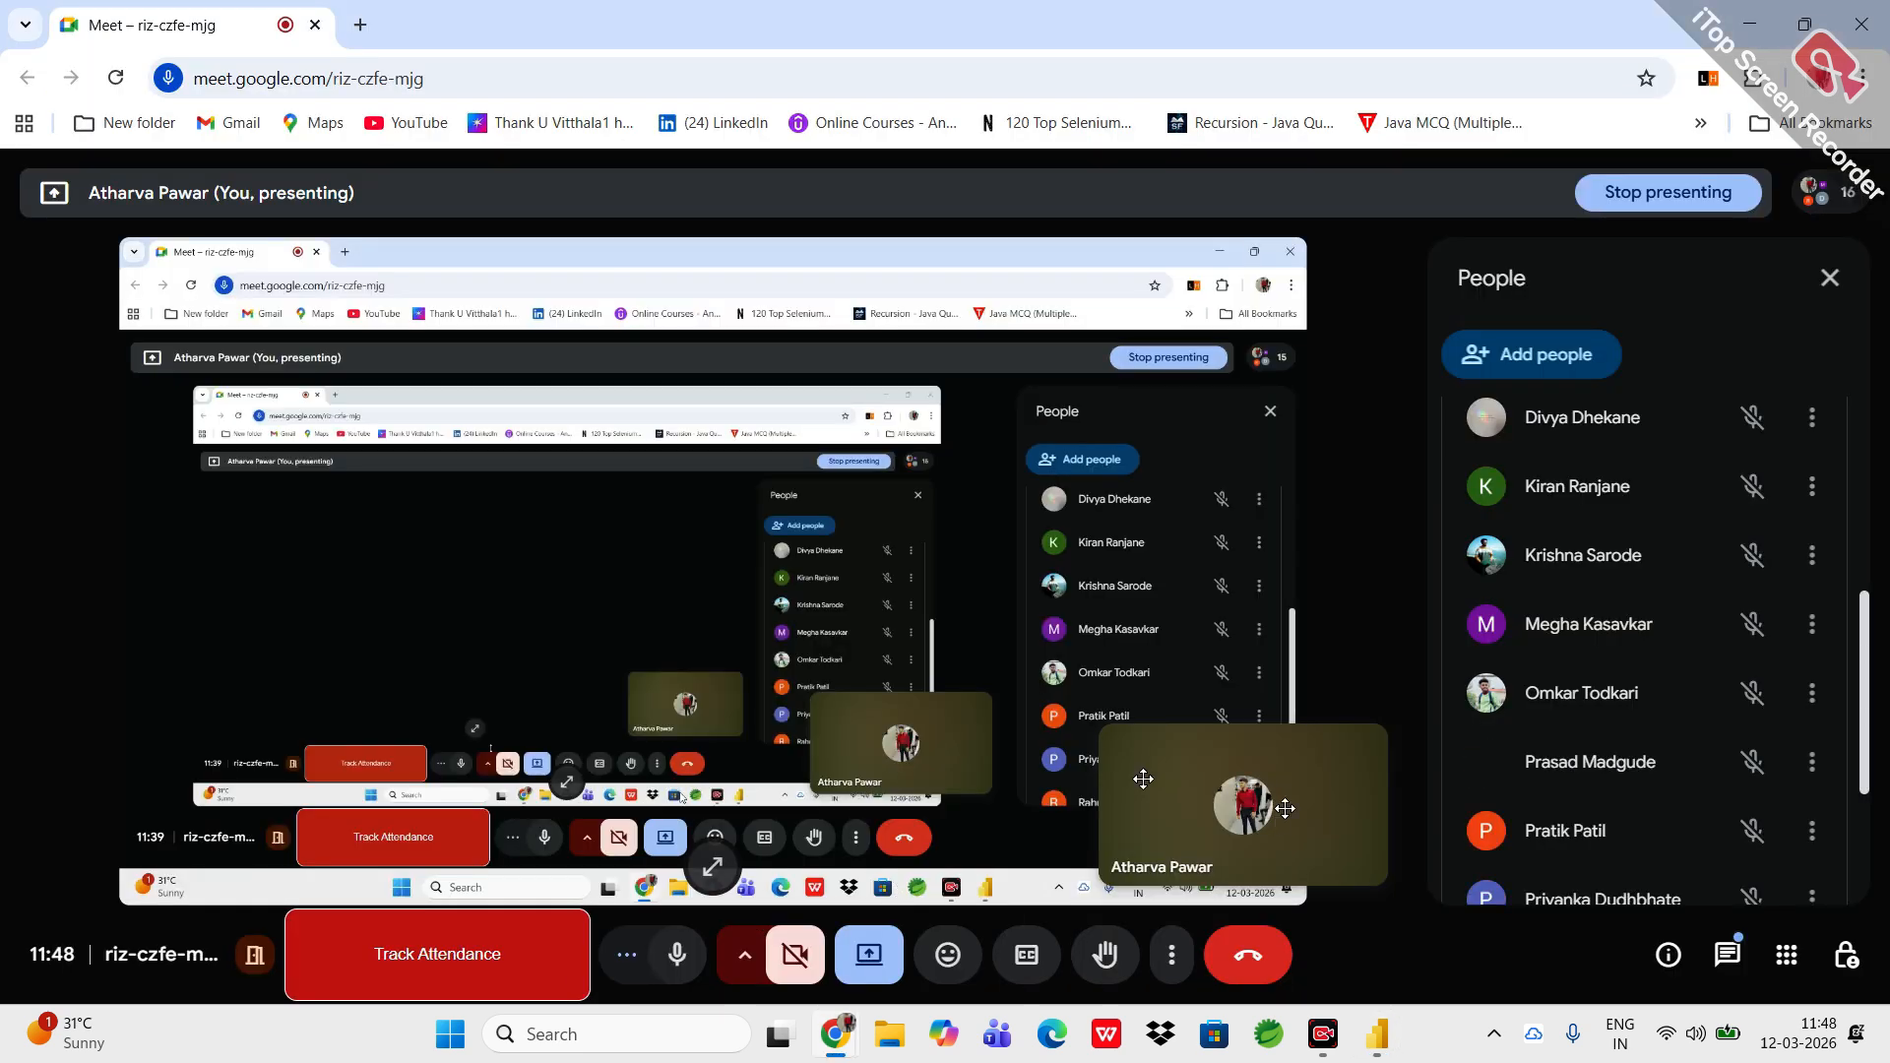
{"action": "scroll", "coordinate": [1457, 776], "scroll_direction": "down", "scroll_amount": 3}
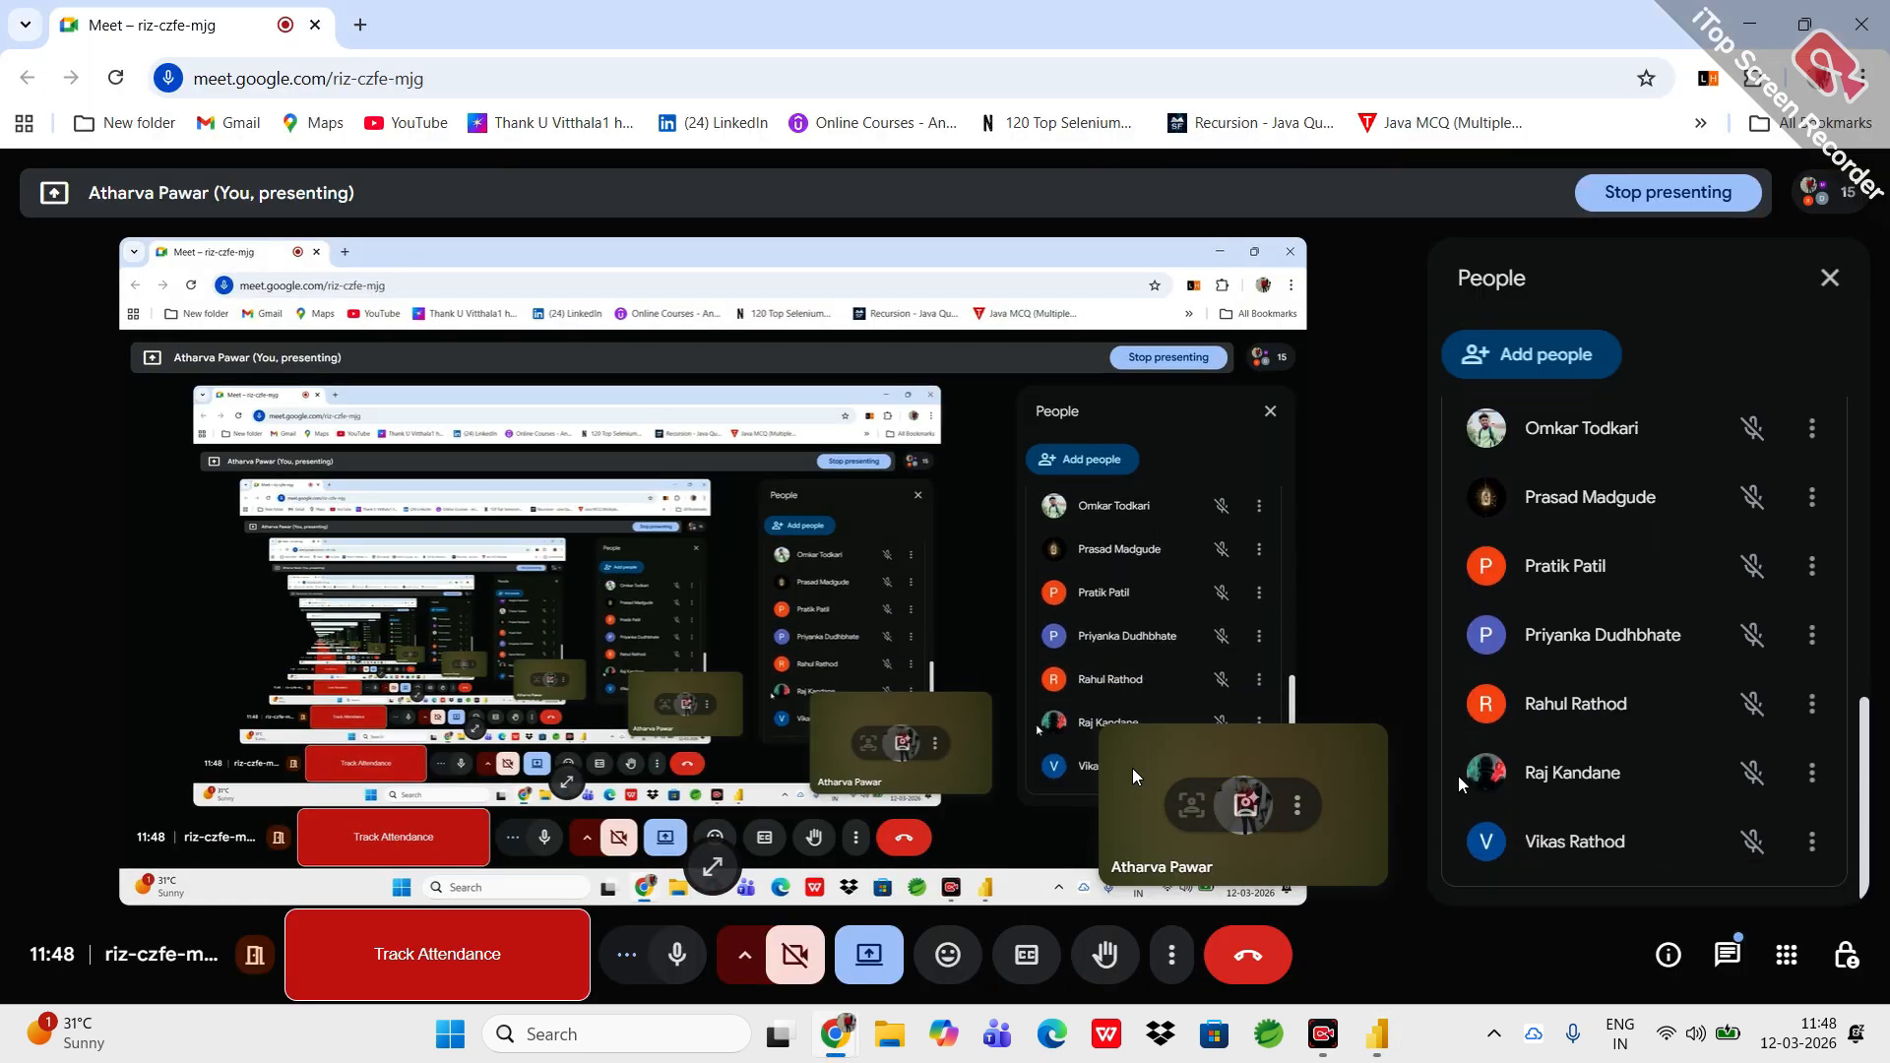
{"action": "scroll", "coordinate": [1457, 776], "scroll_direction": "up", "scroll_amount": 5}
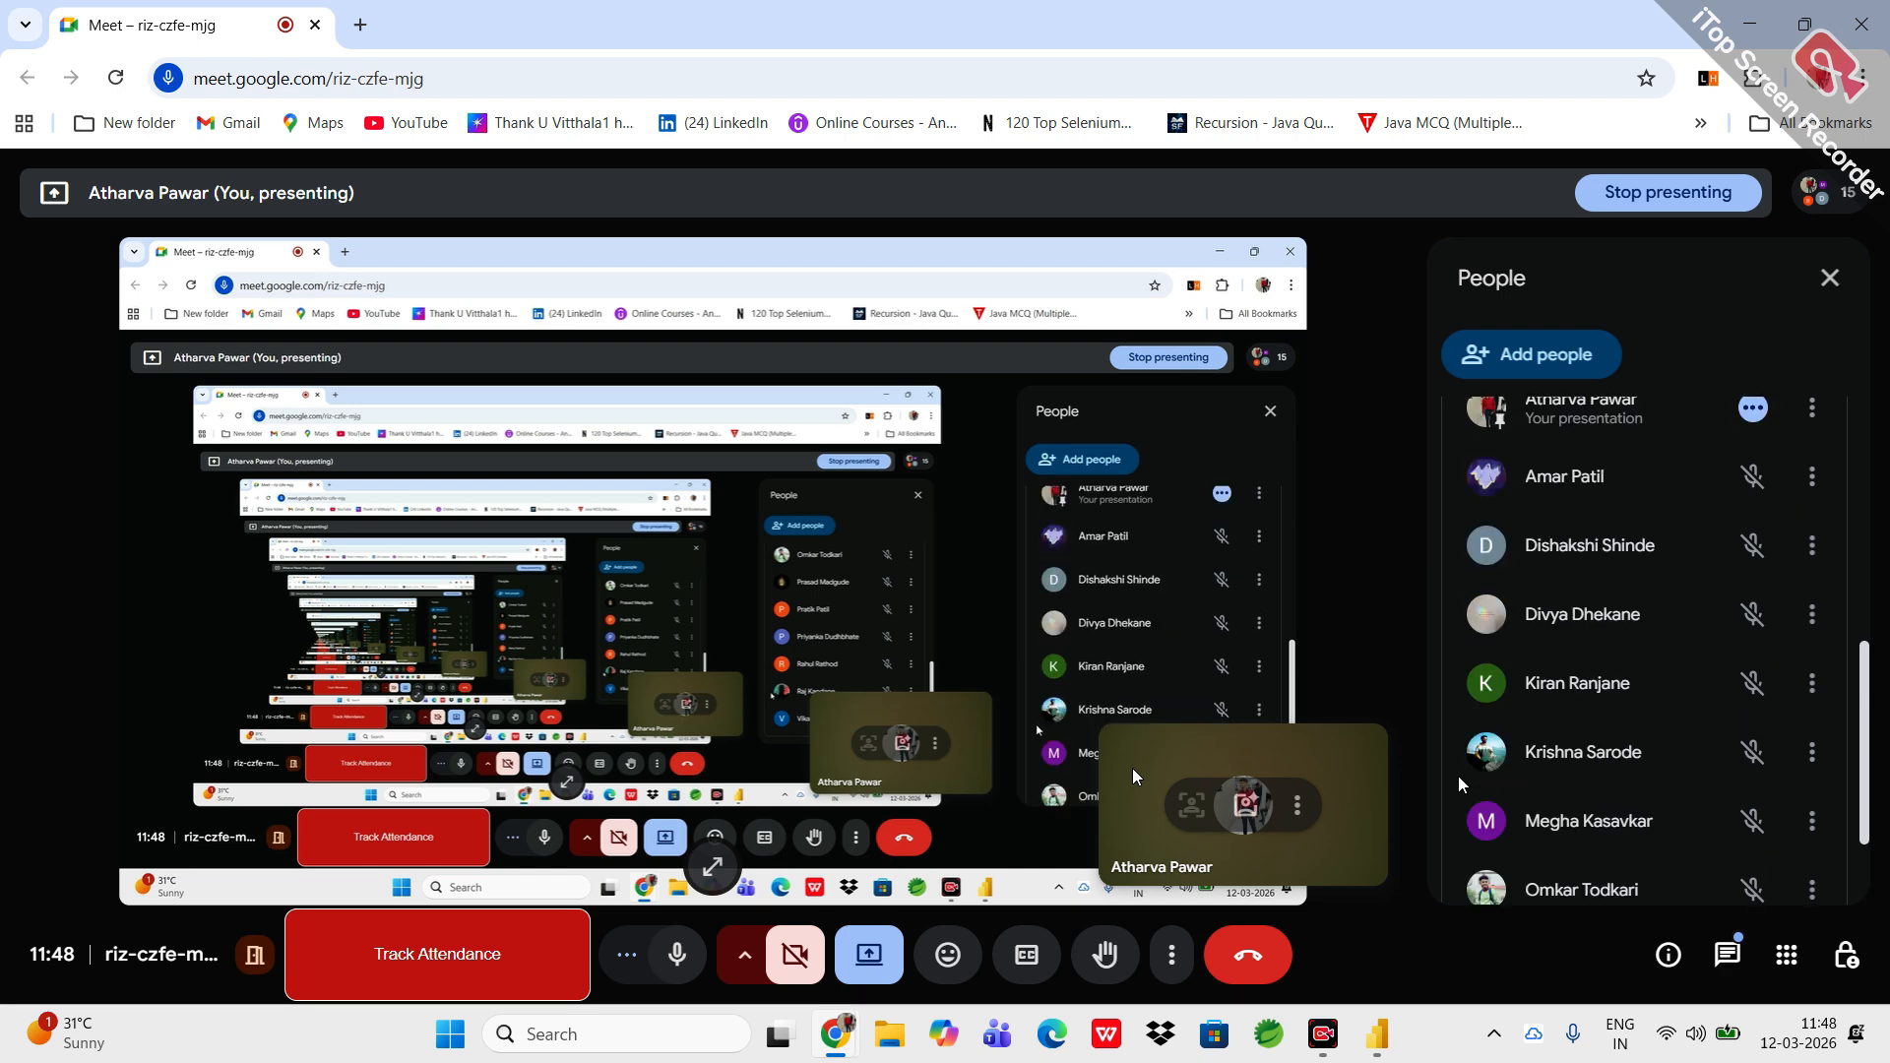
{"action": "scroll", "coordinate": [1457, 776], "scroll_direction": "down", "scroll_amount": 2}
{"action": "scroll", "coordinate": [1457, 776], "scroll_direction": "down", "scroll_amount": 3}
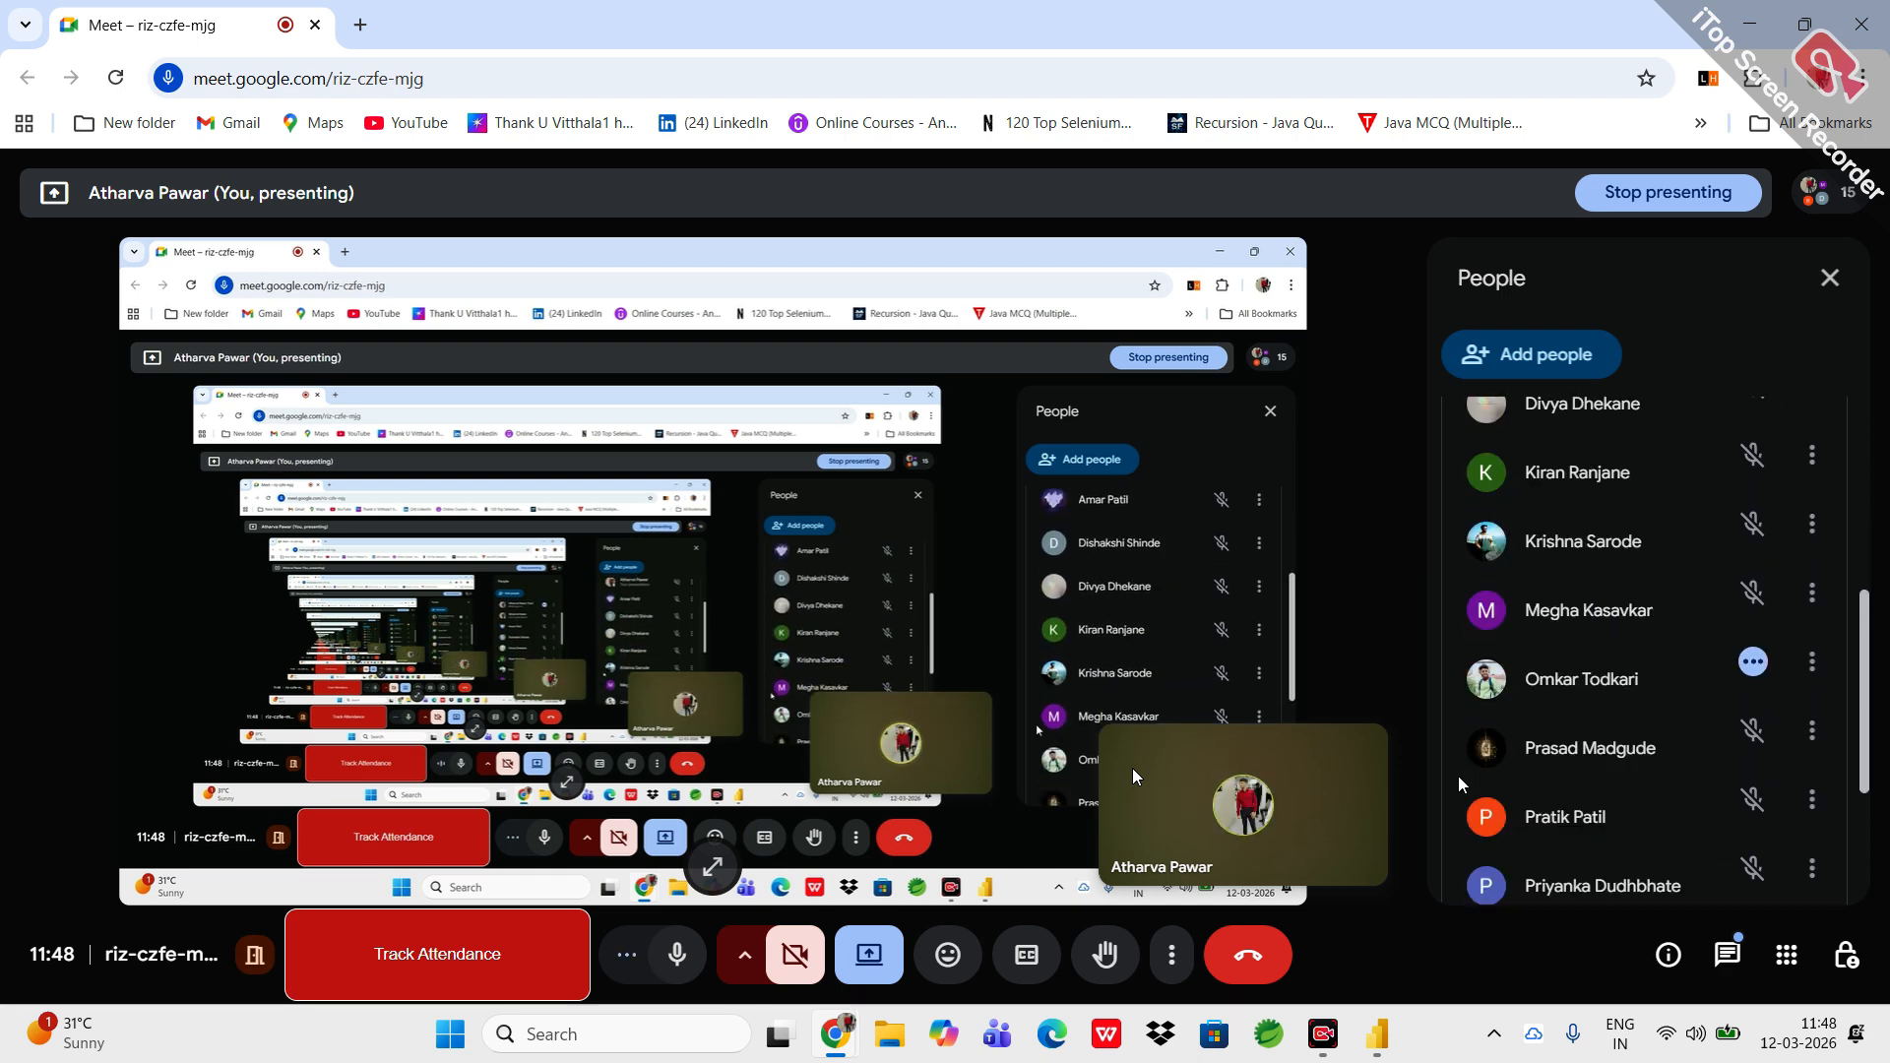
{"action": "mouse_move", "coordinate": [1142, 779]}
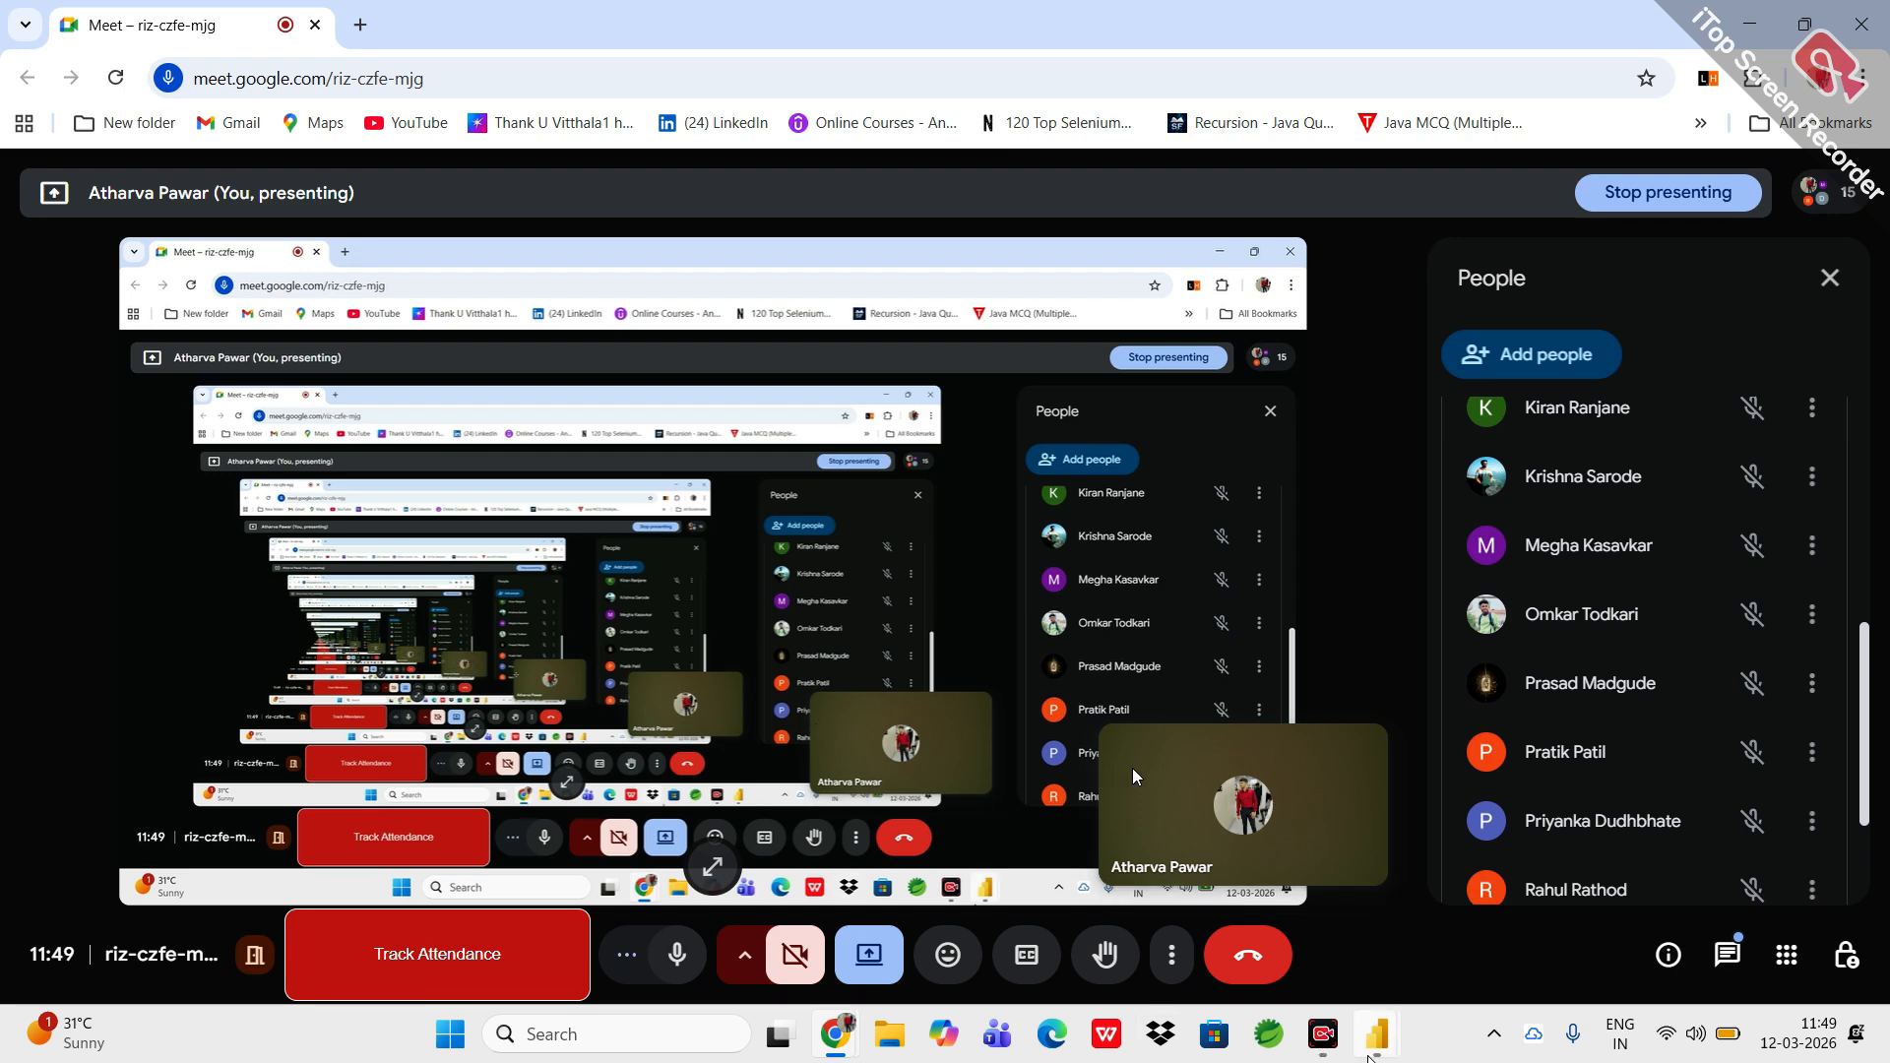
{"action": "mouse_move", "coordinate": [1377, 1034]}
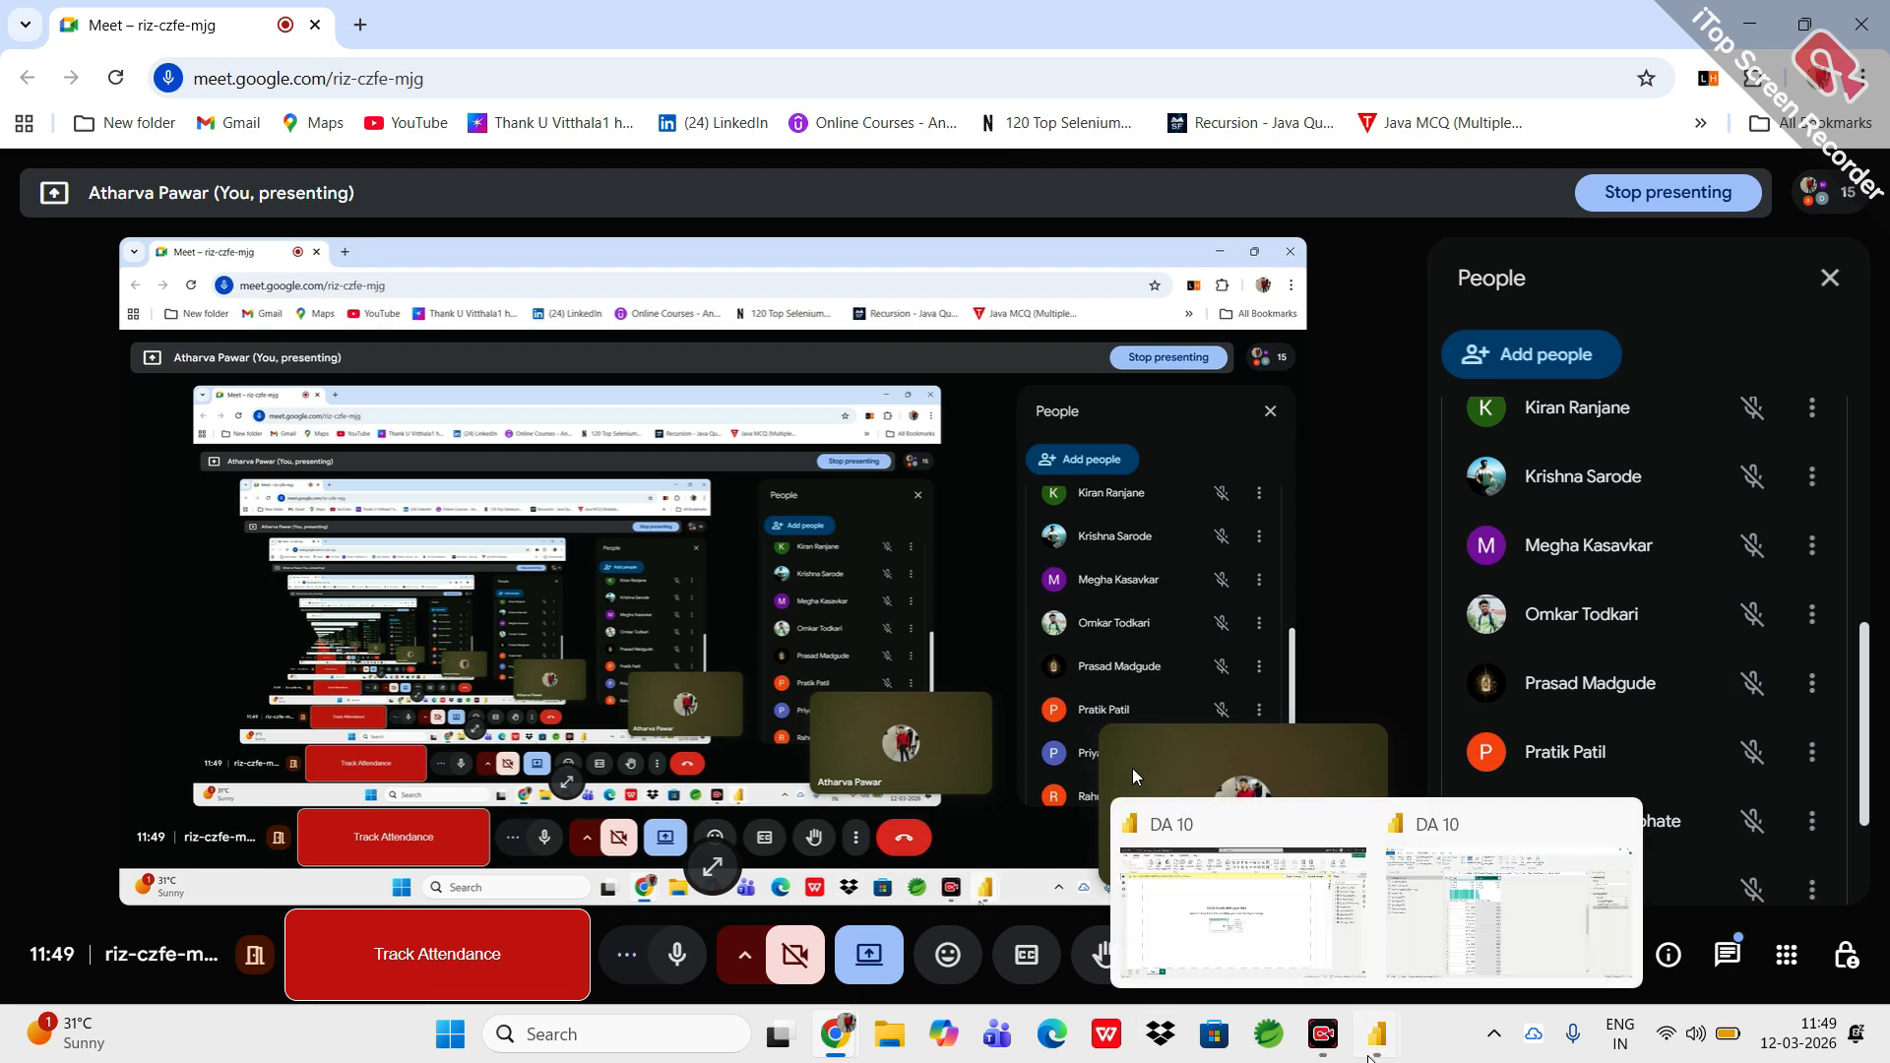
{"action": "left_click", "coordinate": [1429, 898]}
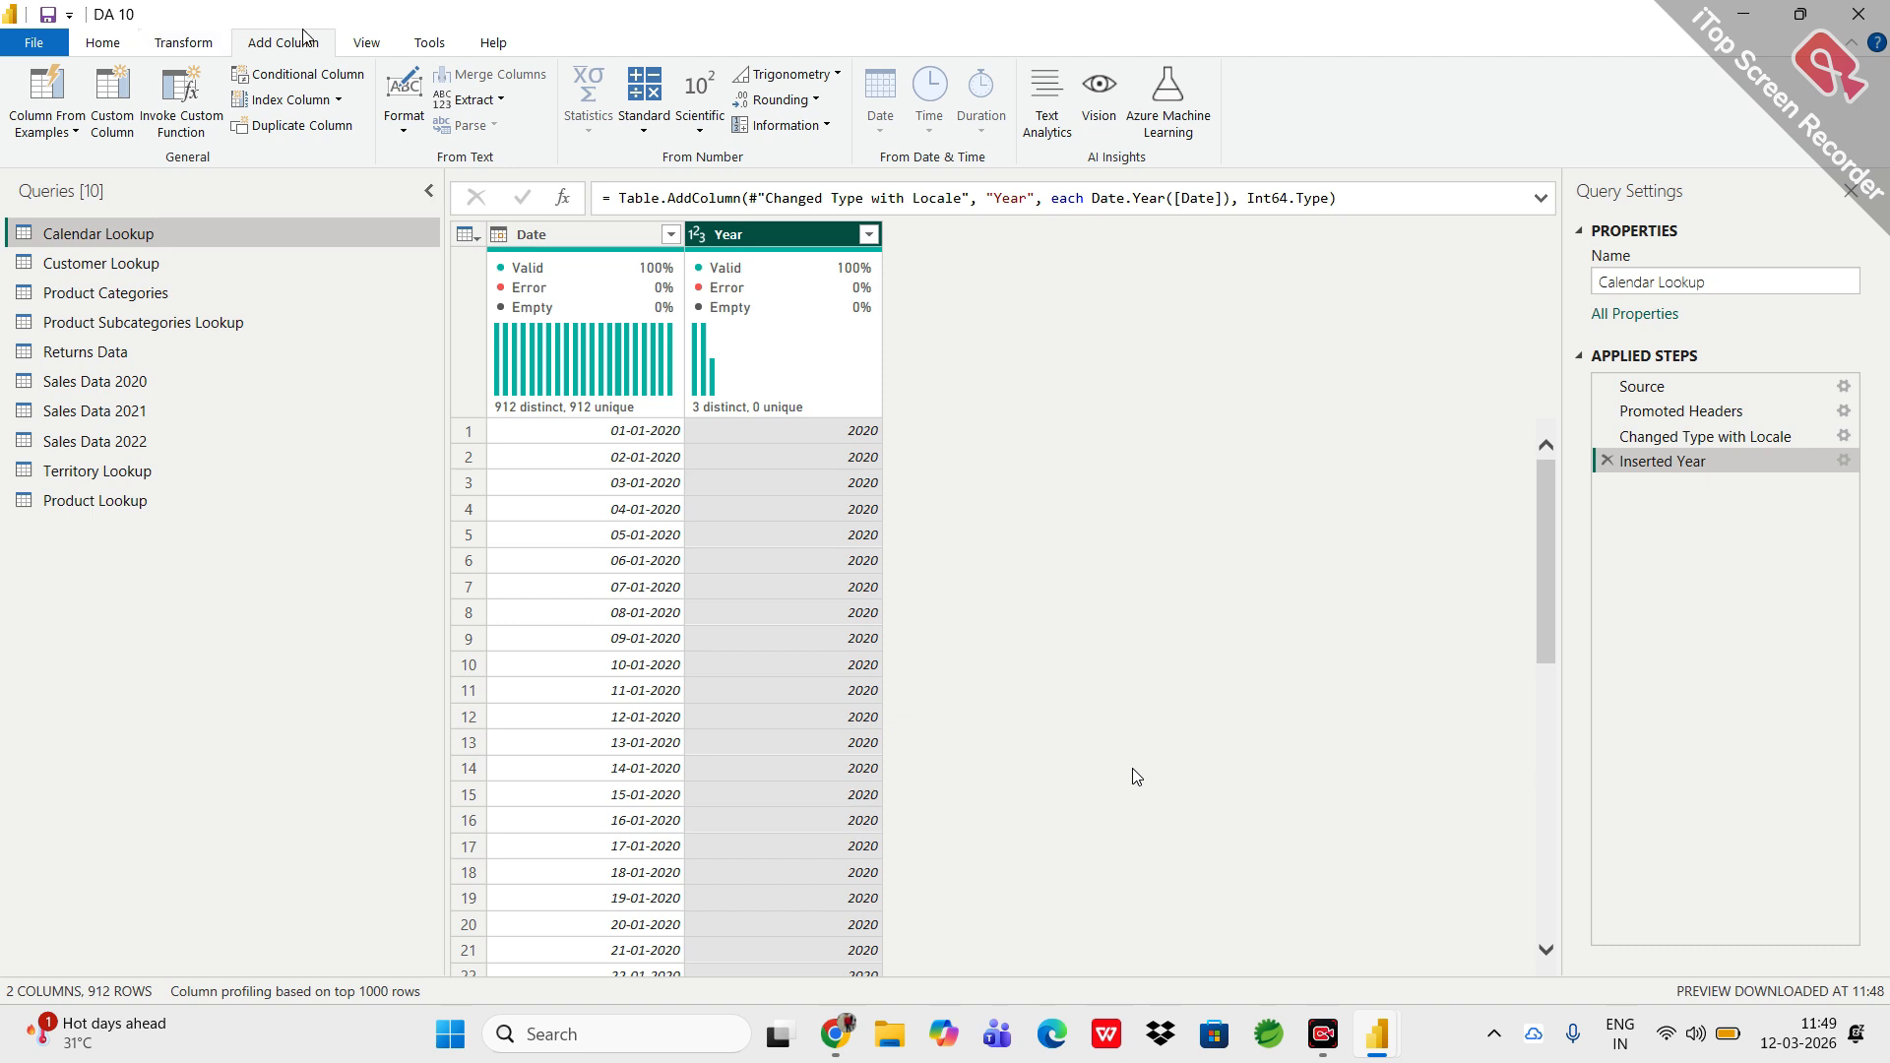
{"action": "left_click", "coordinate": [518, 246]}
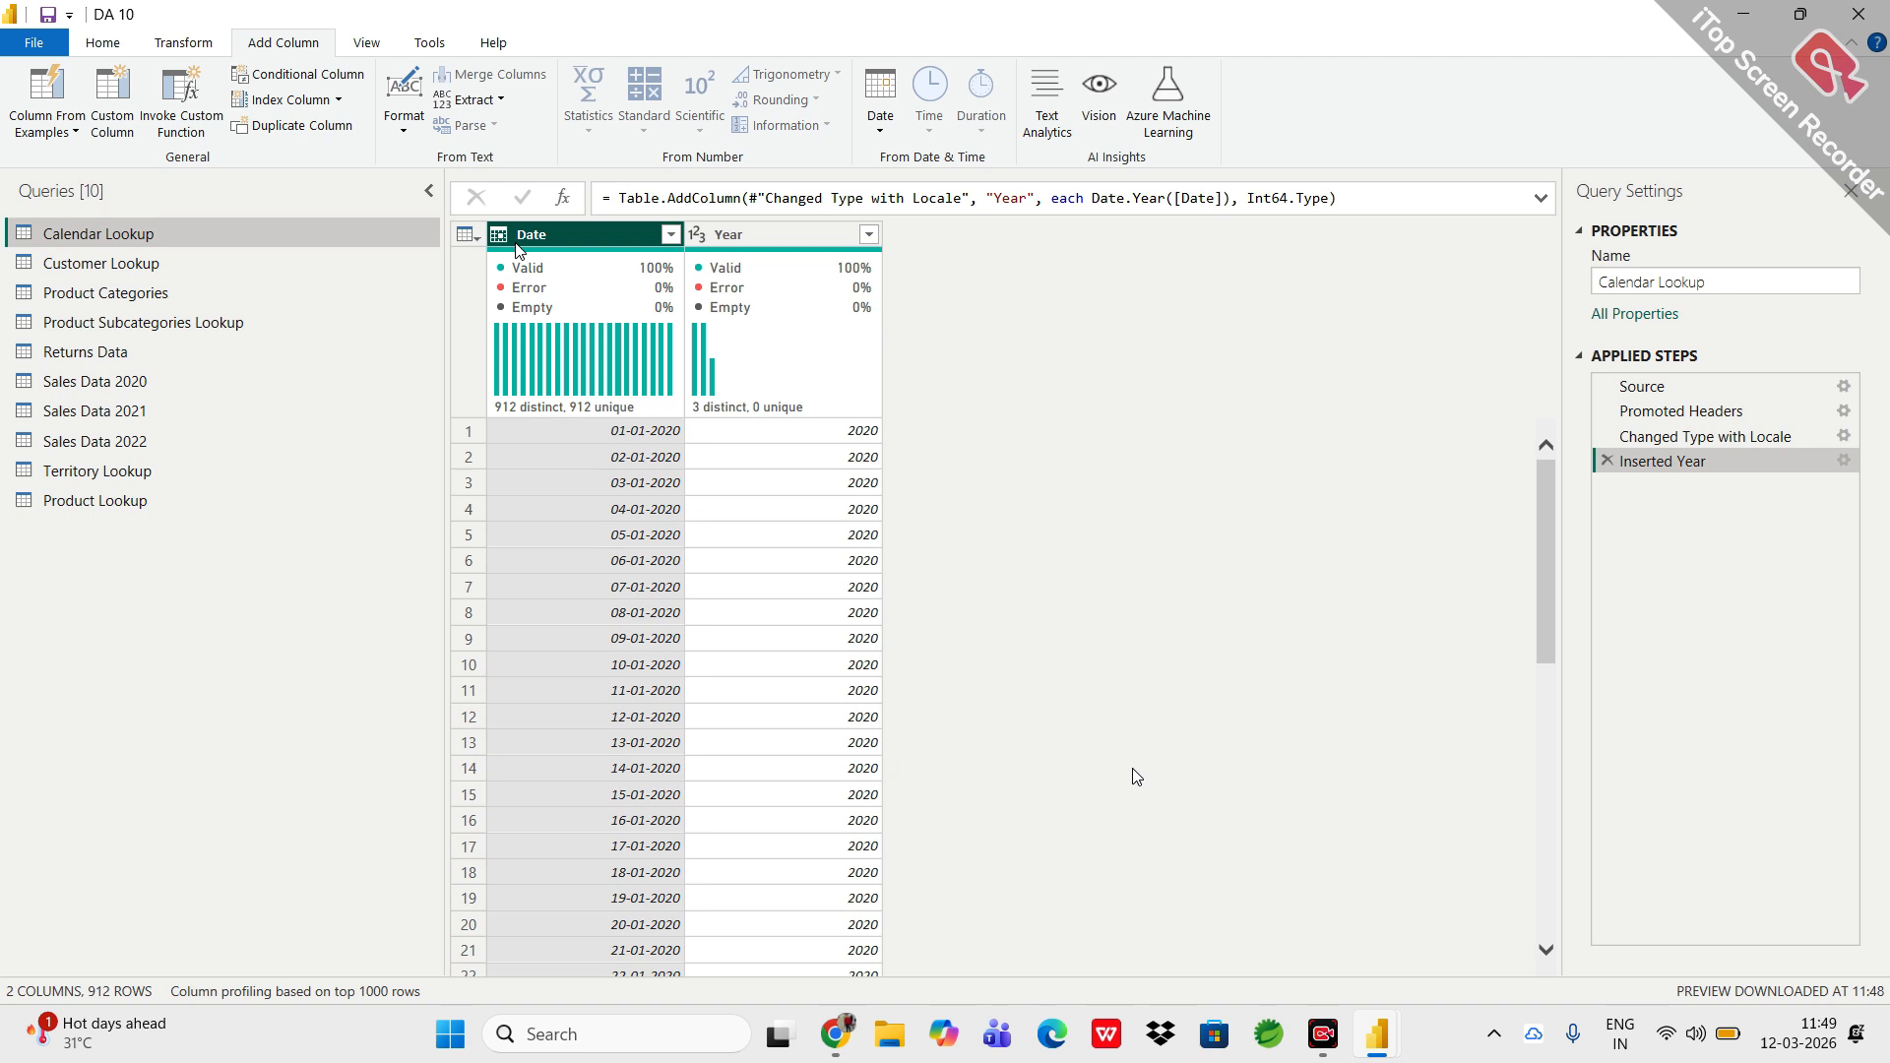
{"action": "left_click", "coordinate": [193, 40]}
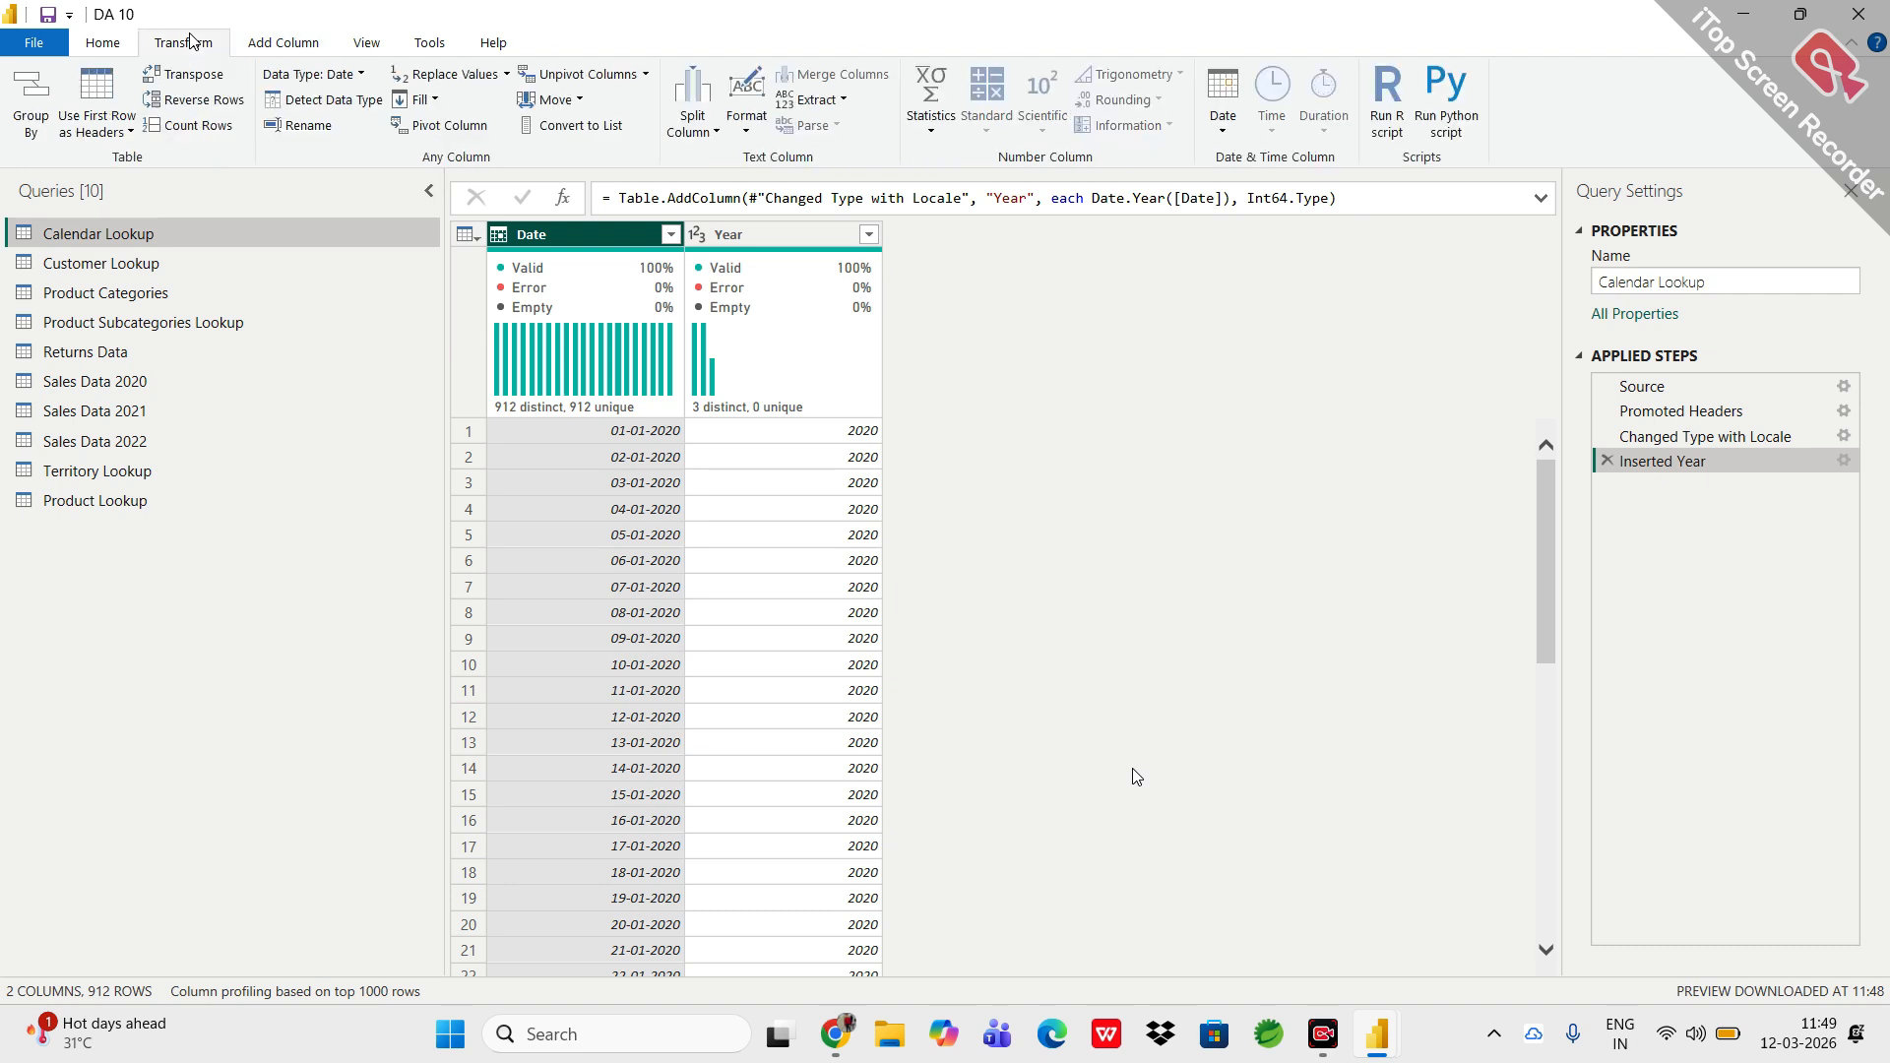
{"action": "mouse_move", "coordinate": [589, 295]}
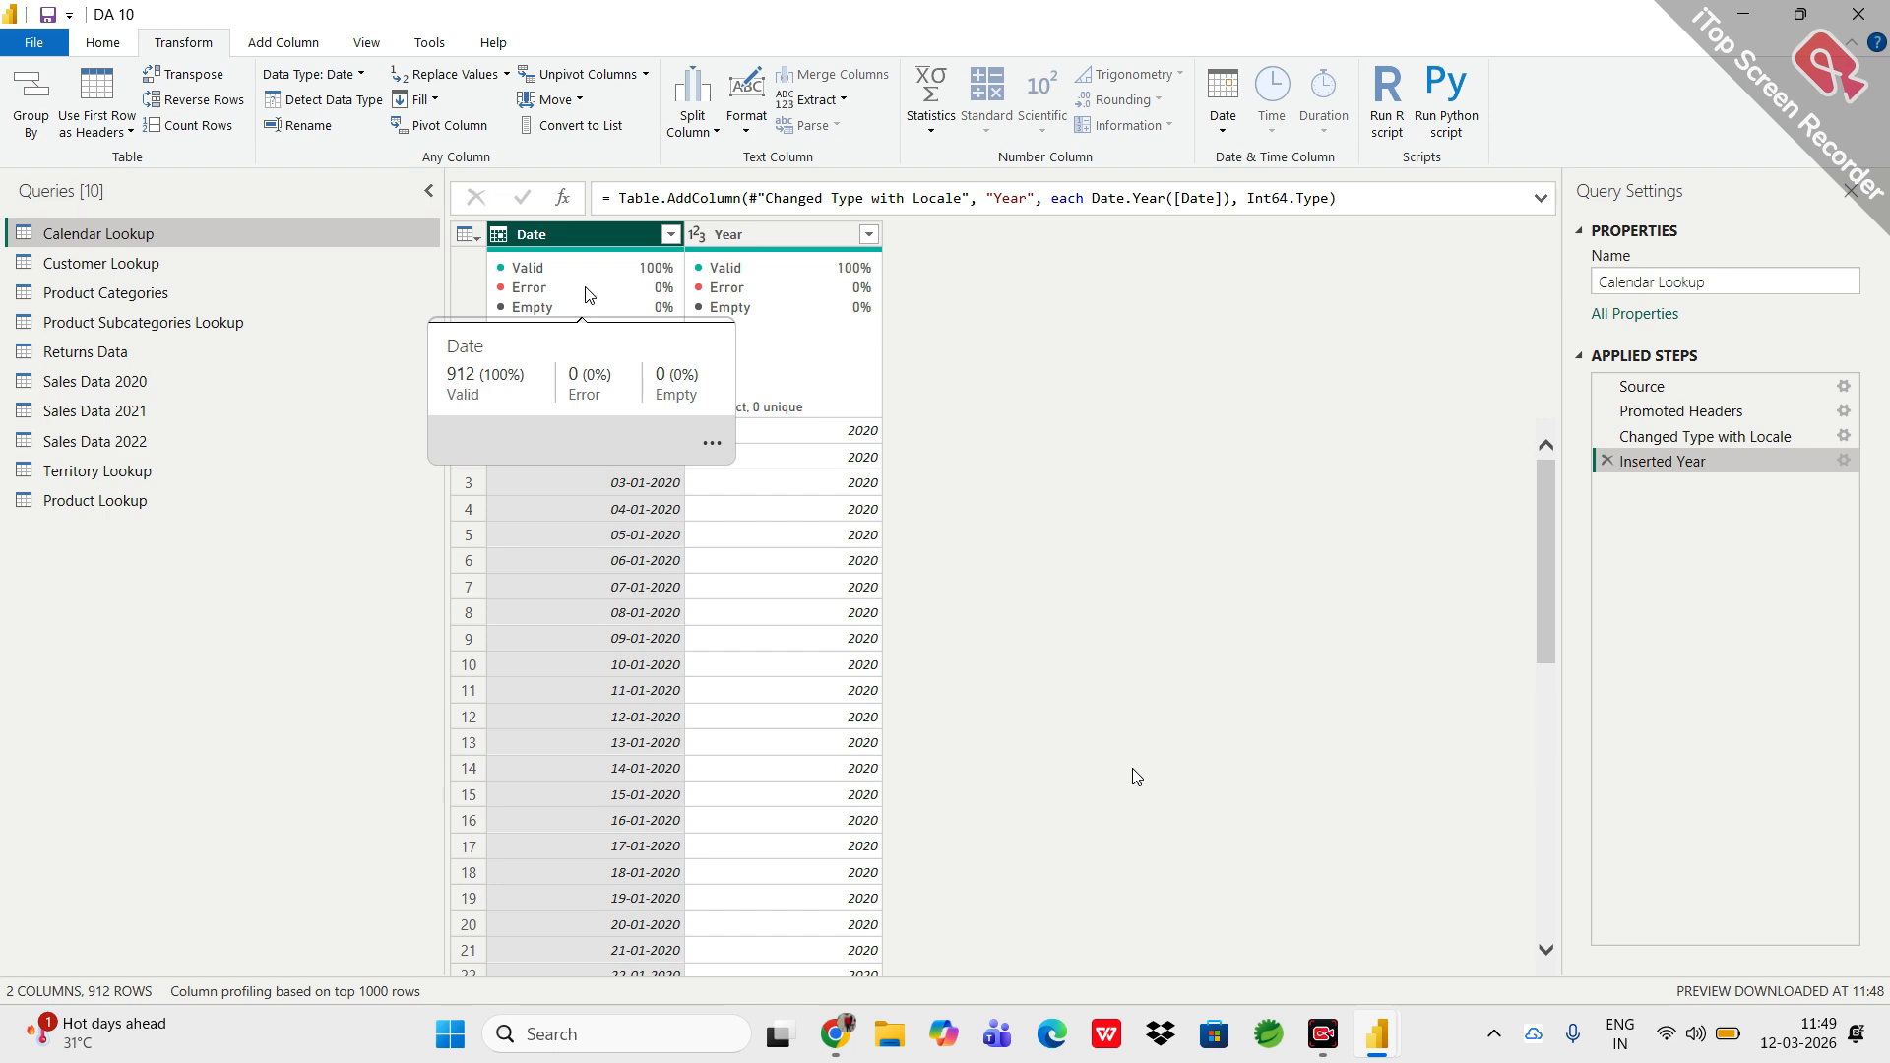
{"action": "left_click", "coordinate": [289, 35]}
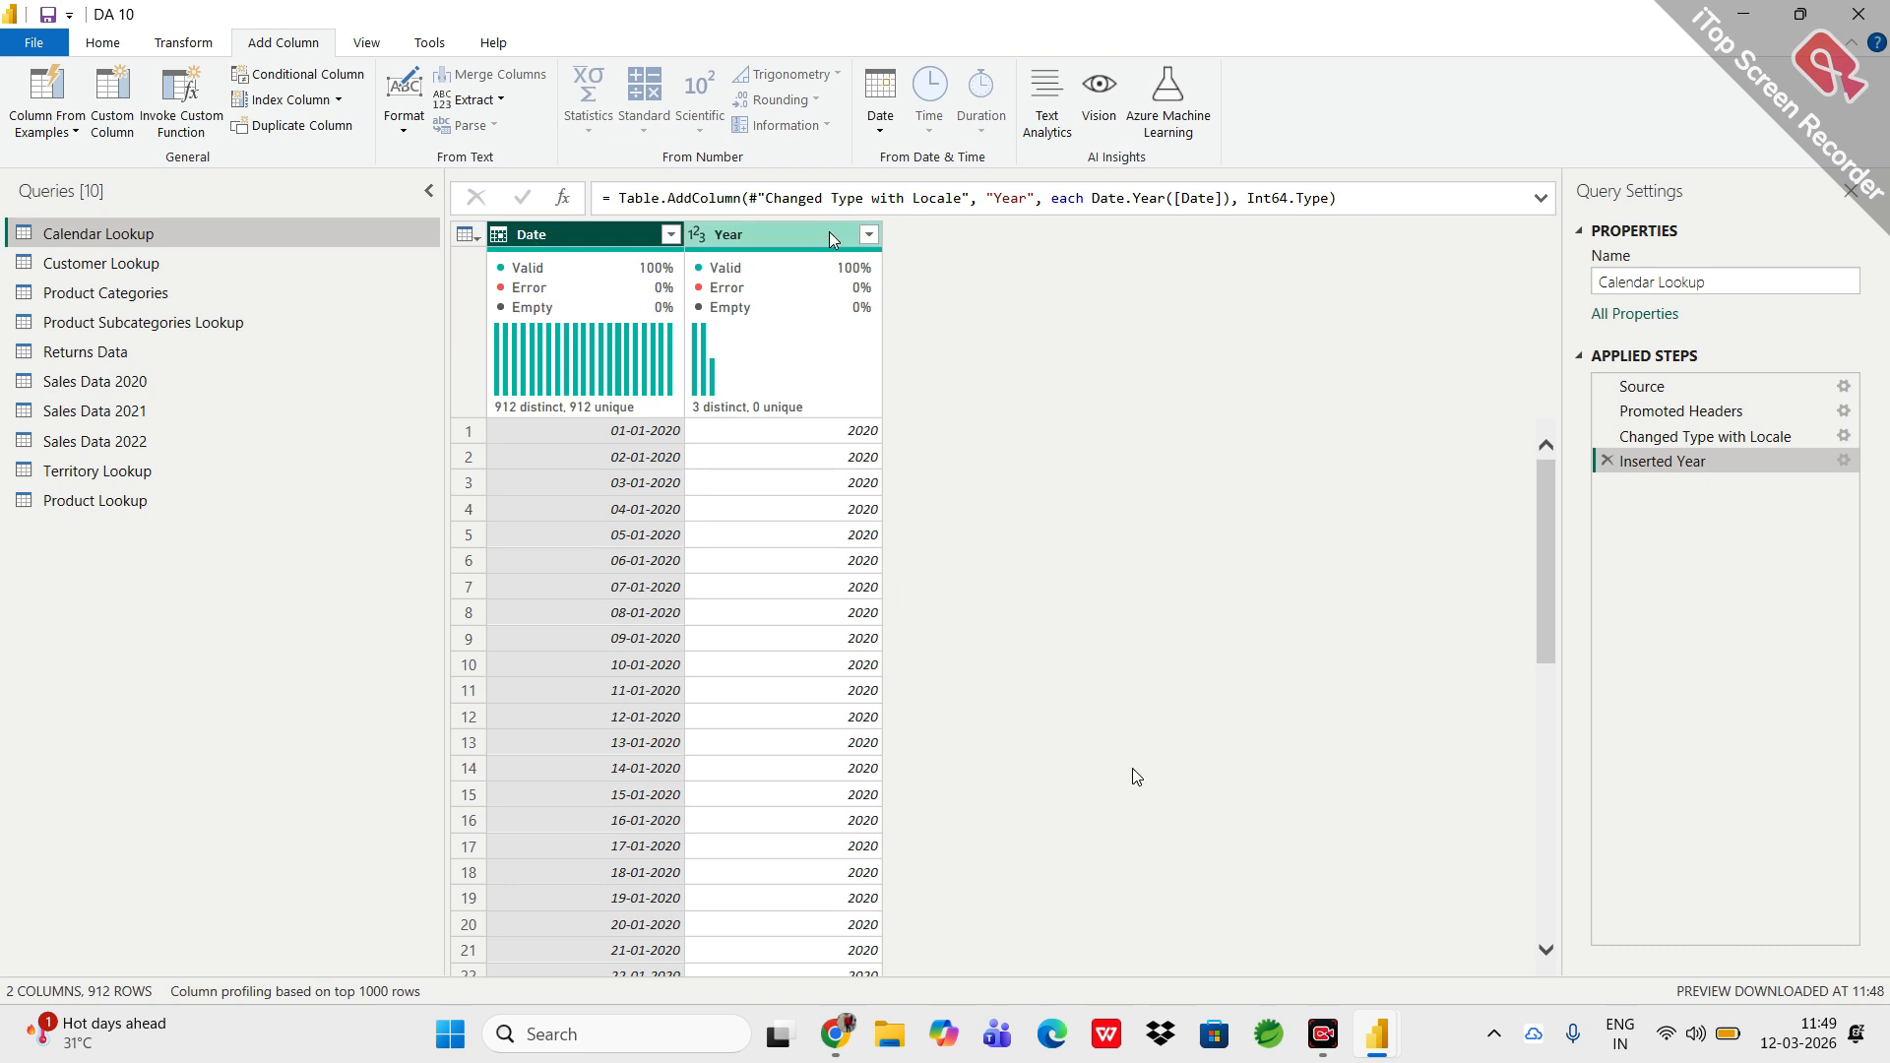
{"action": "left_click", "coordinate": [788, 254]}
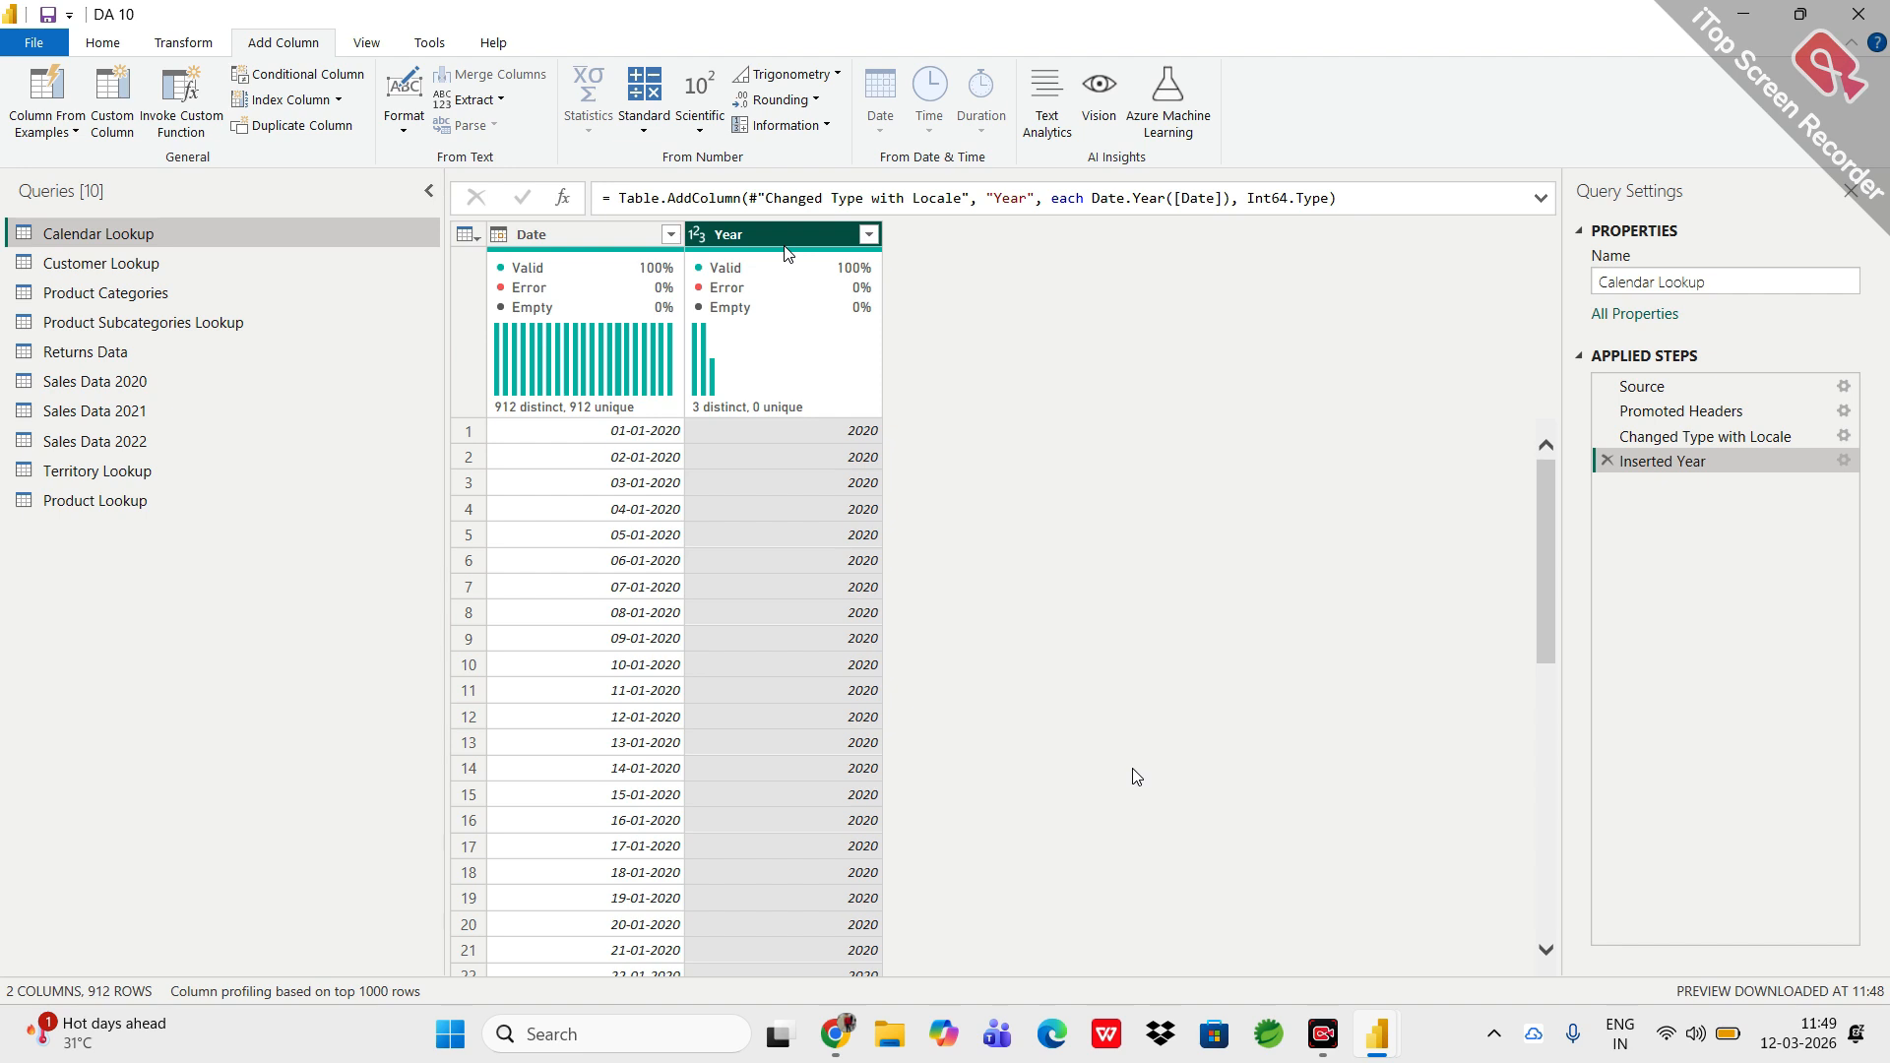
{"action": "left_click", "coordinate": [365, 43]}
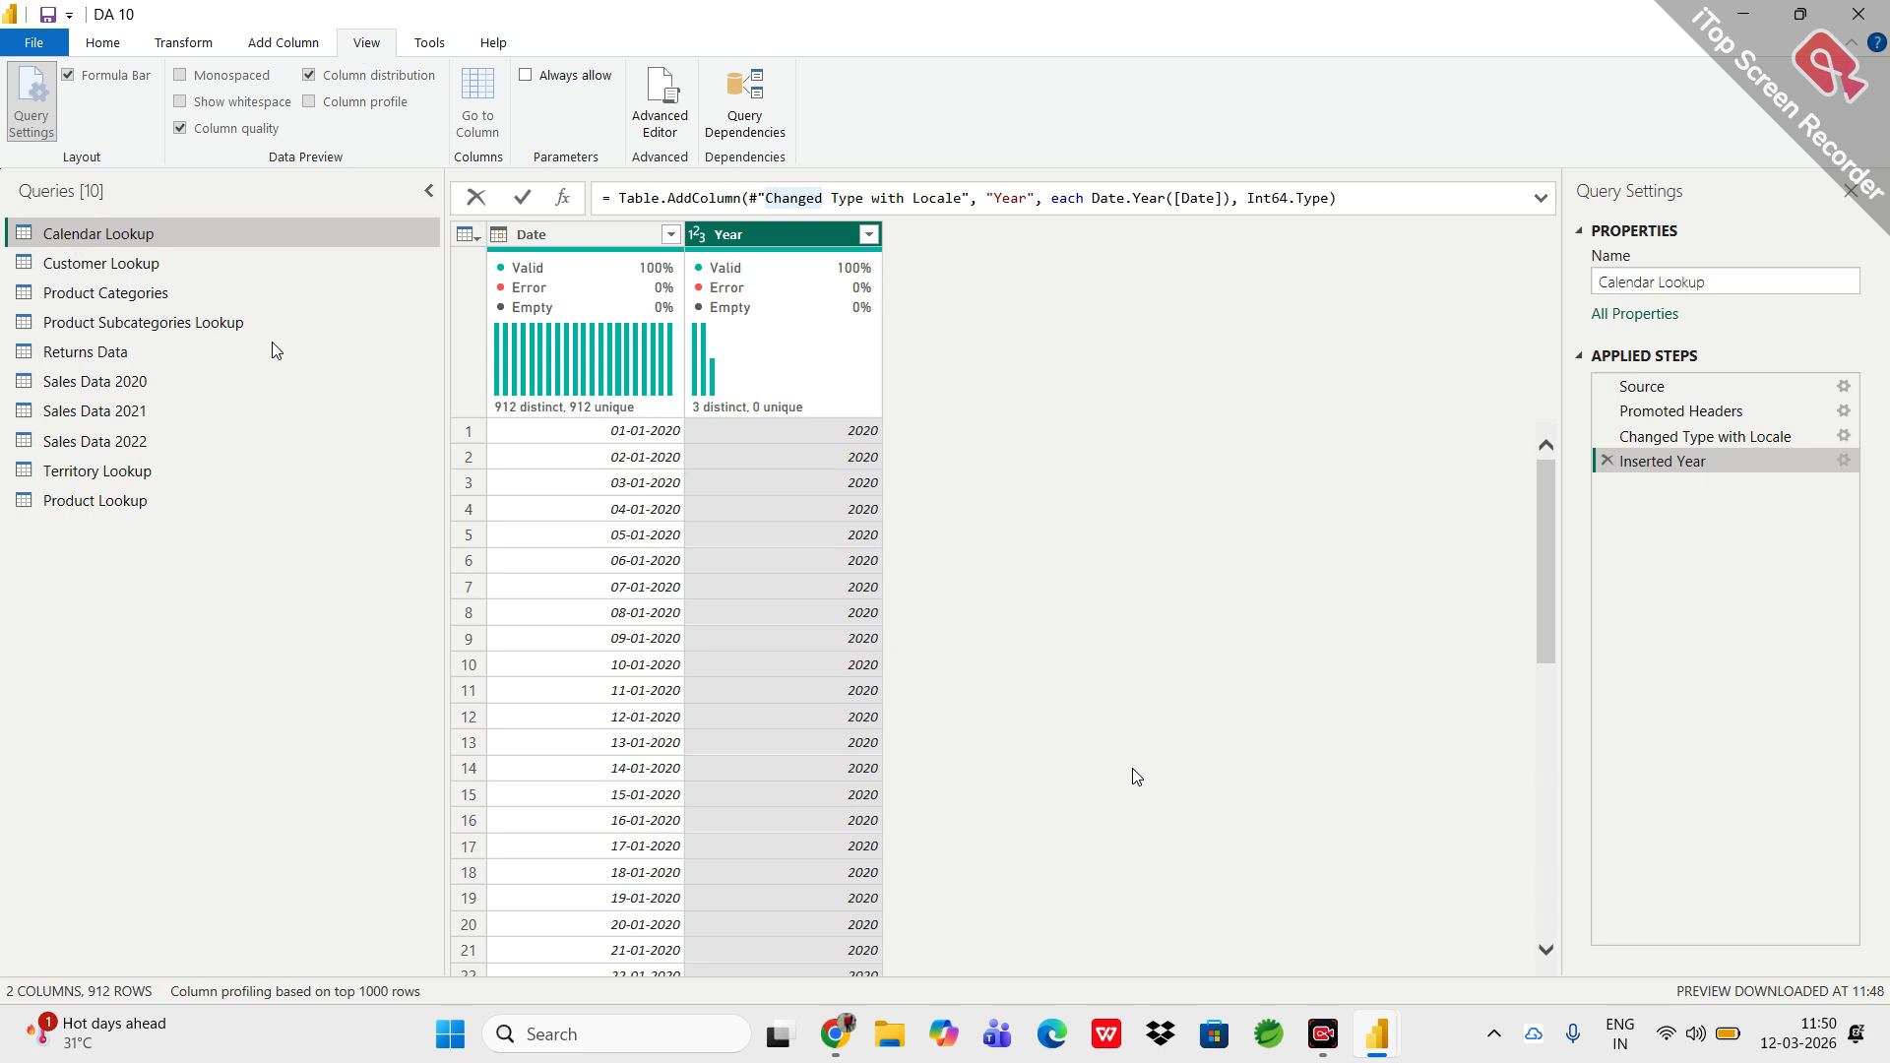
{"action": "left_click", "coordinate": [529, 242]}
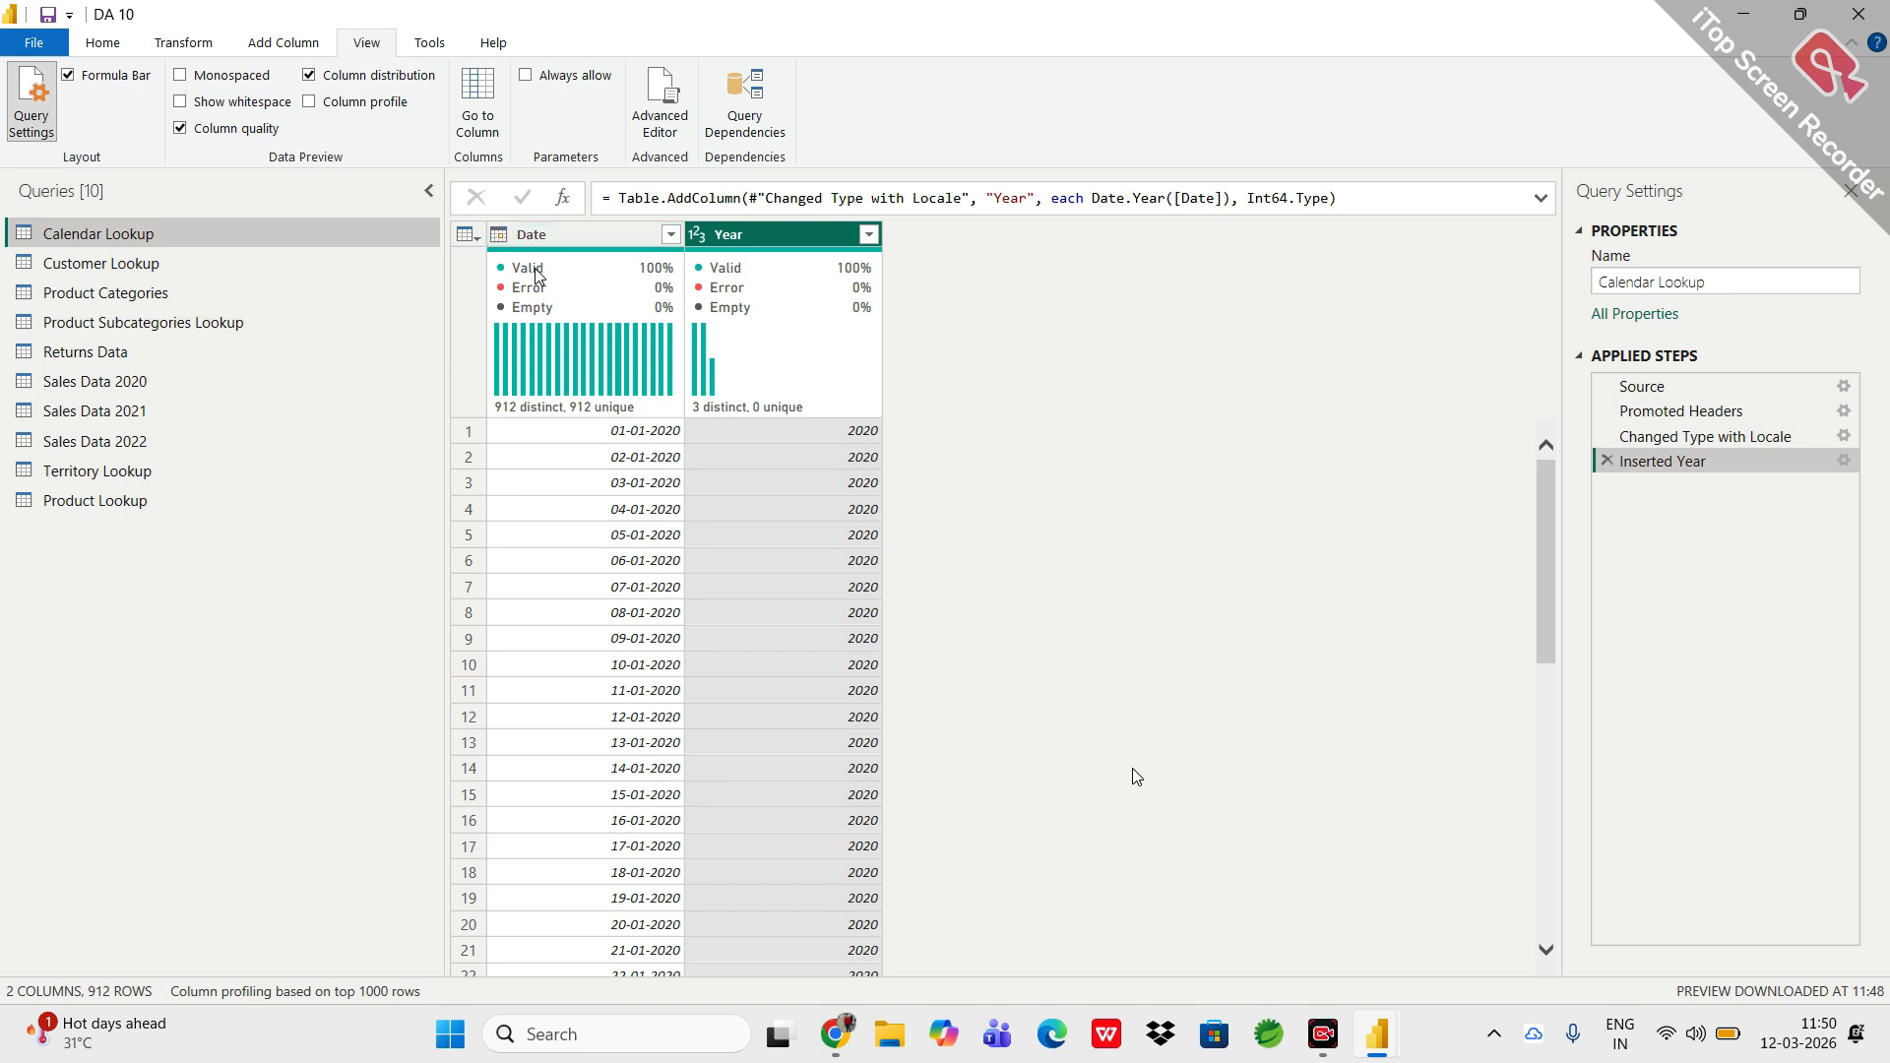
{"action": "mouse_move", "coordinate": [536, 286]}
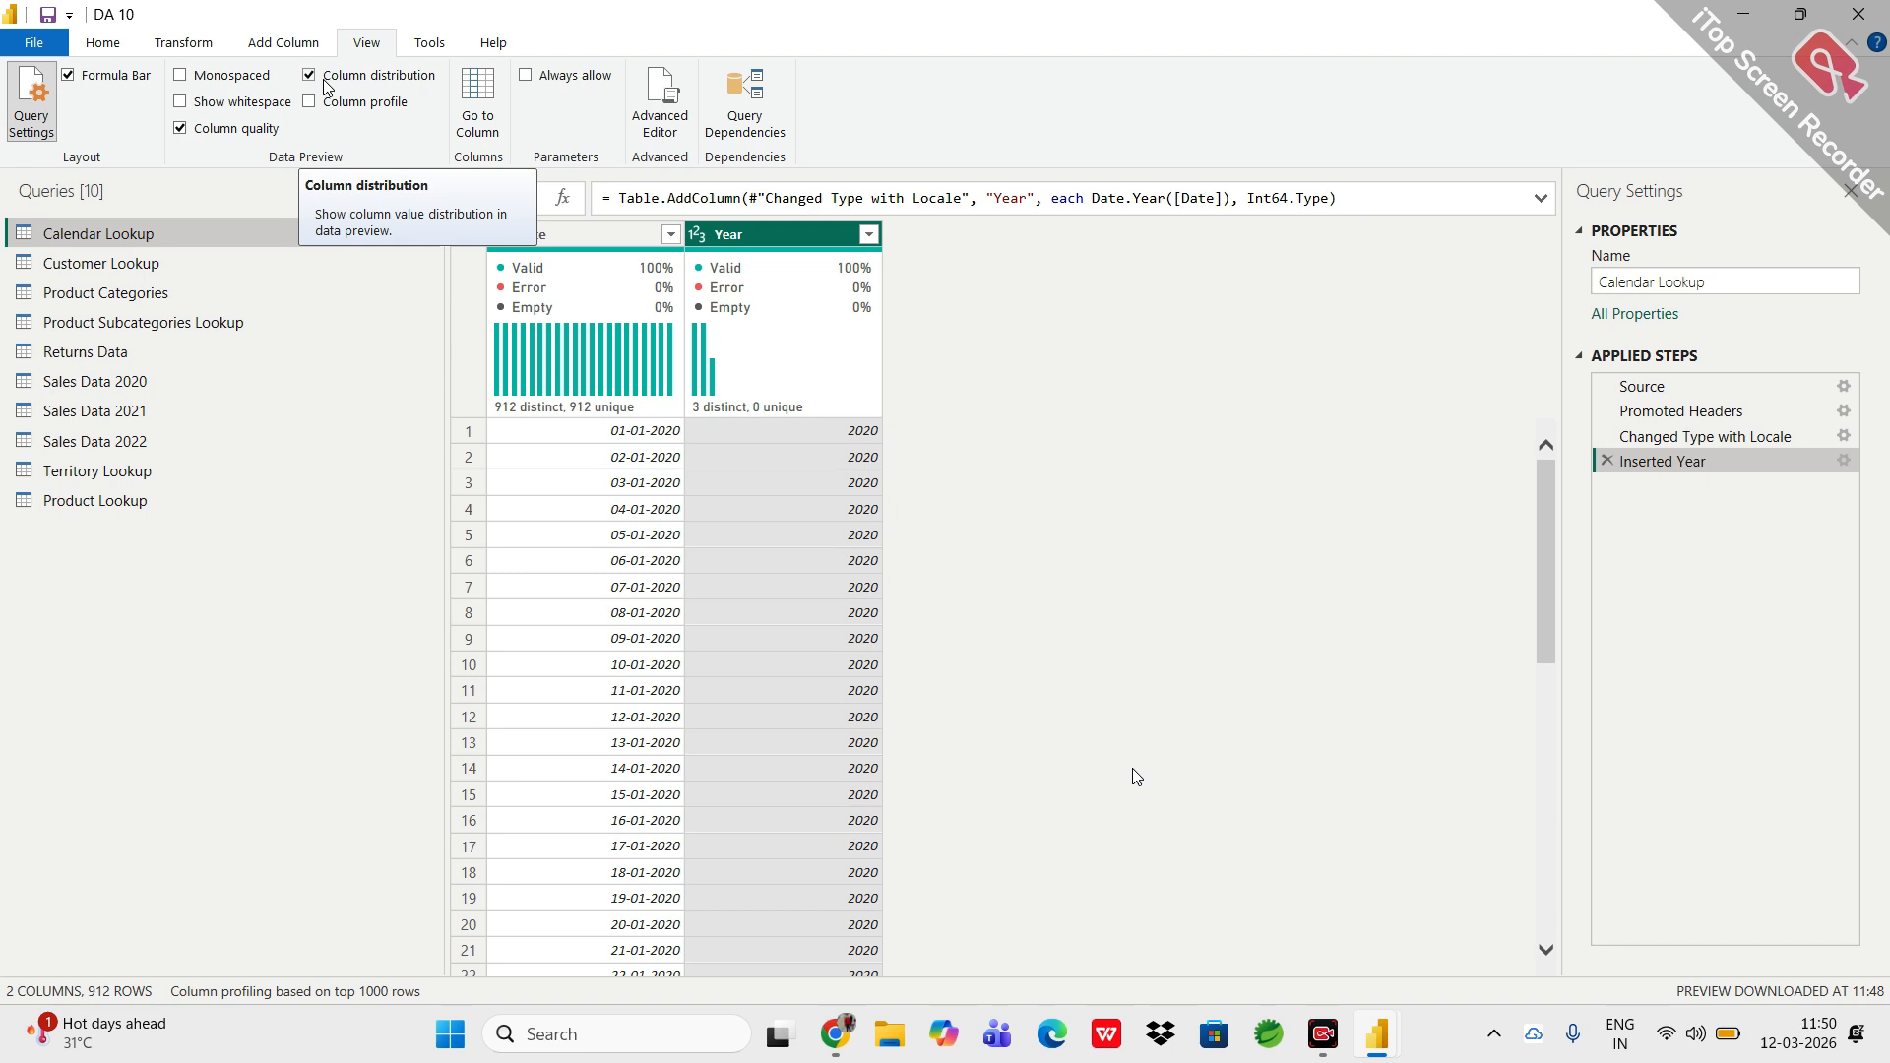
{"action": "left_click", "coordinate": [103, 45]}
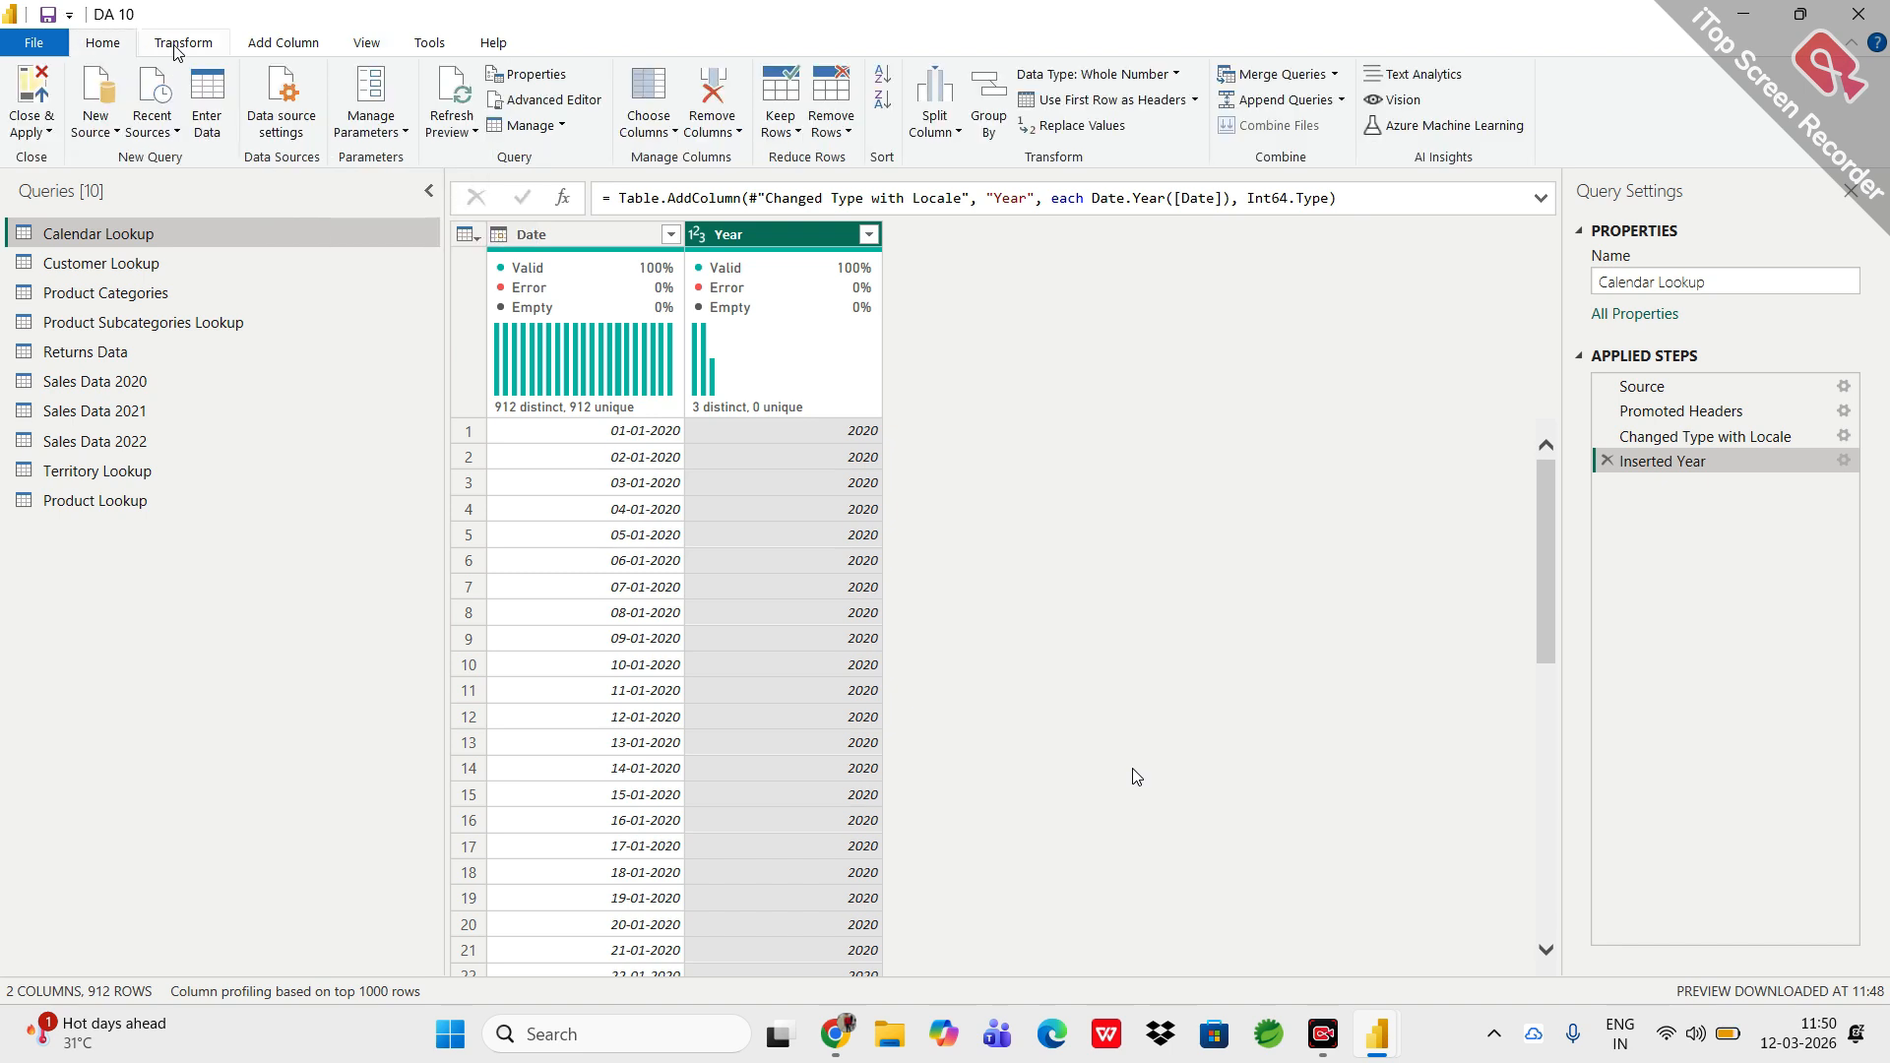
{"action": "left_click", "coordinate": [180, 44]}
{"action": "left_click", "coordinate": [130, 46]}
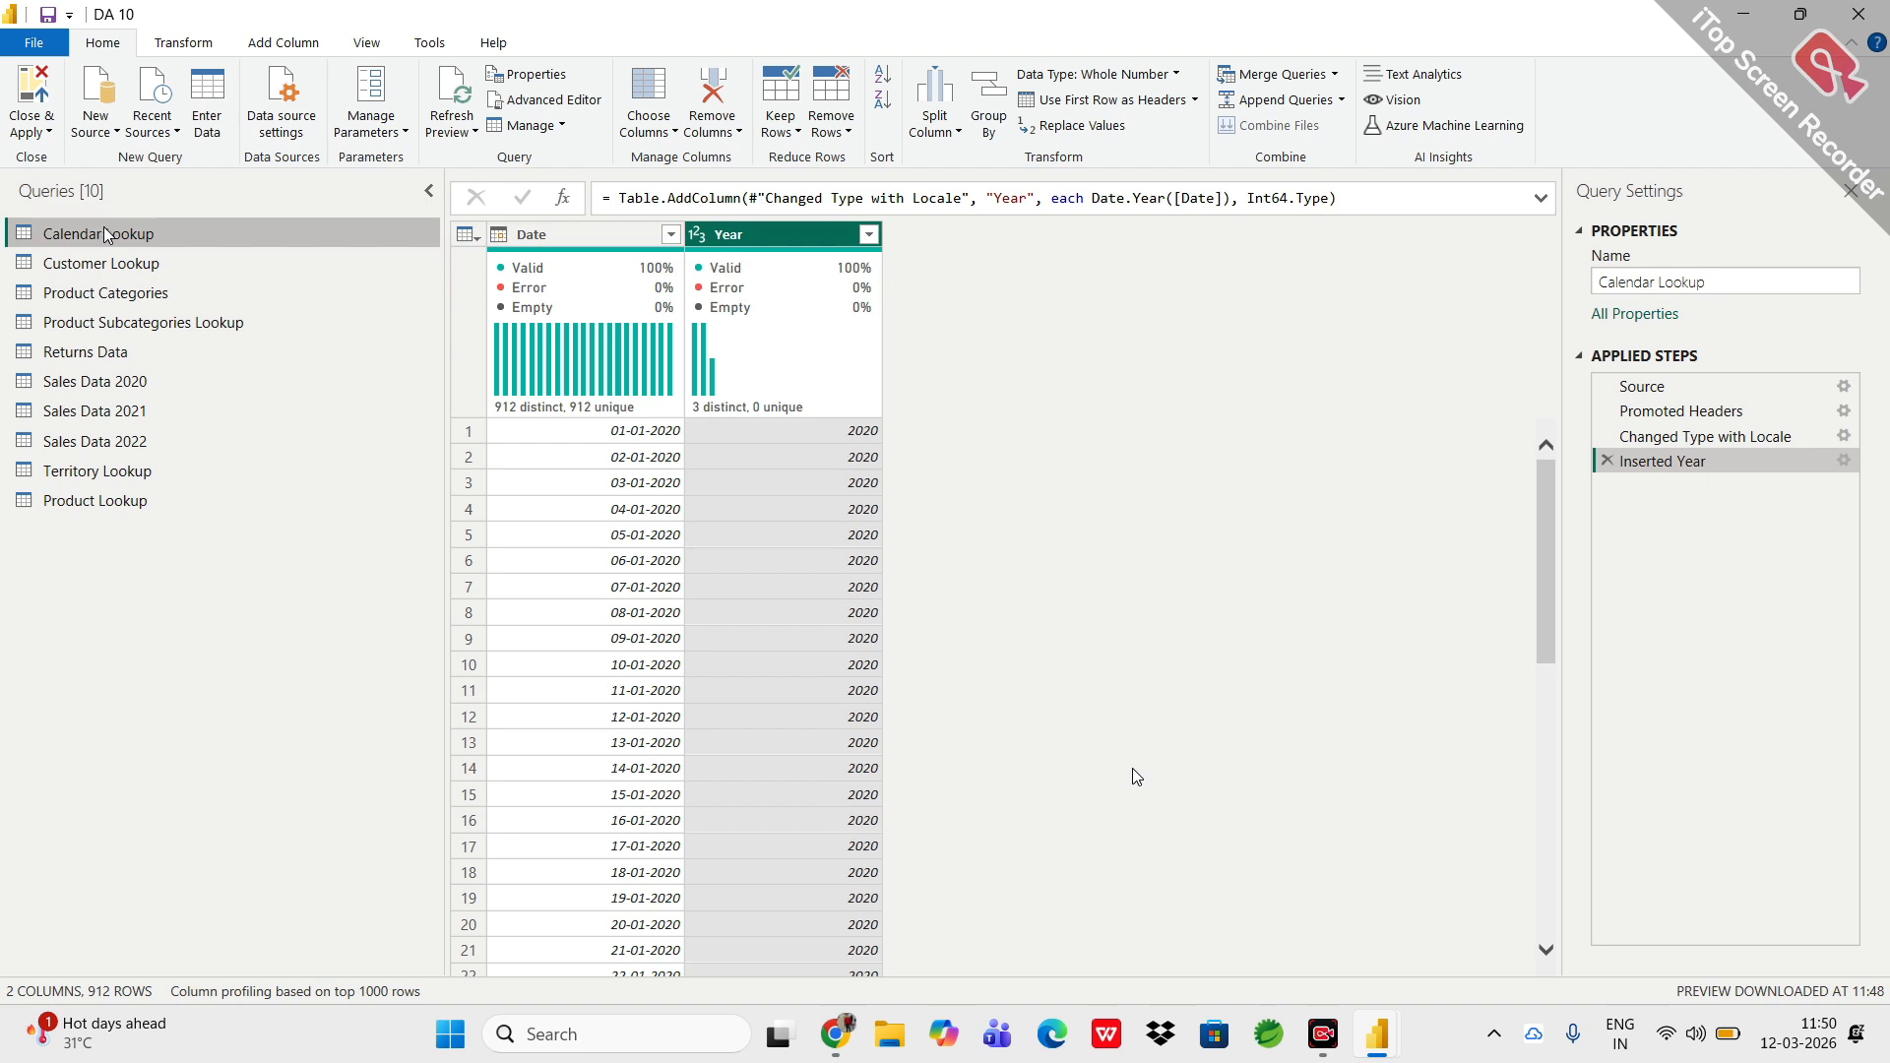
{"action": "mouse_move", "coordinate": [779, 293]}
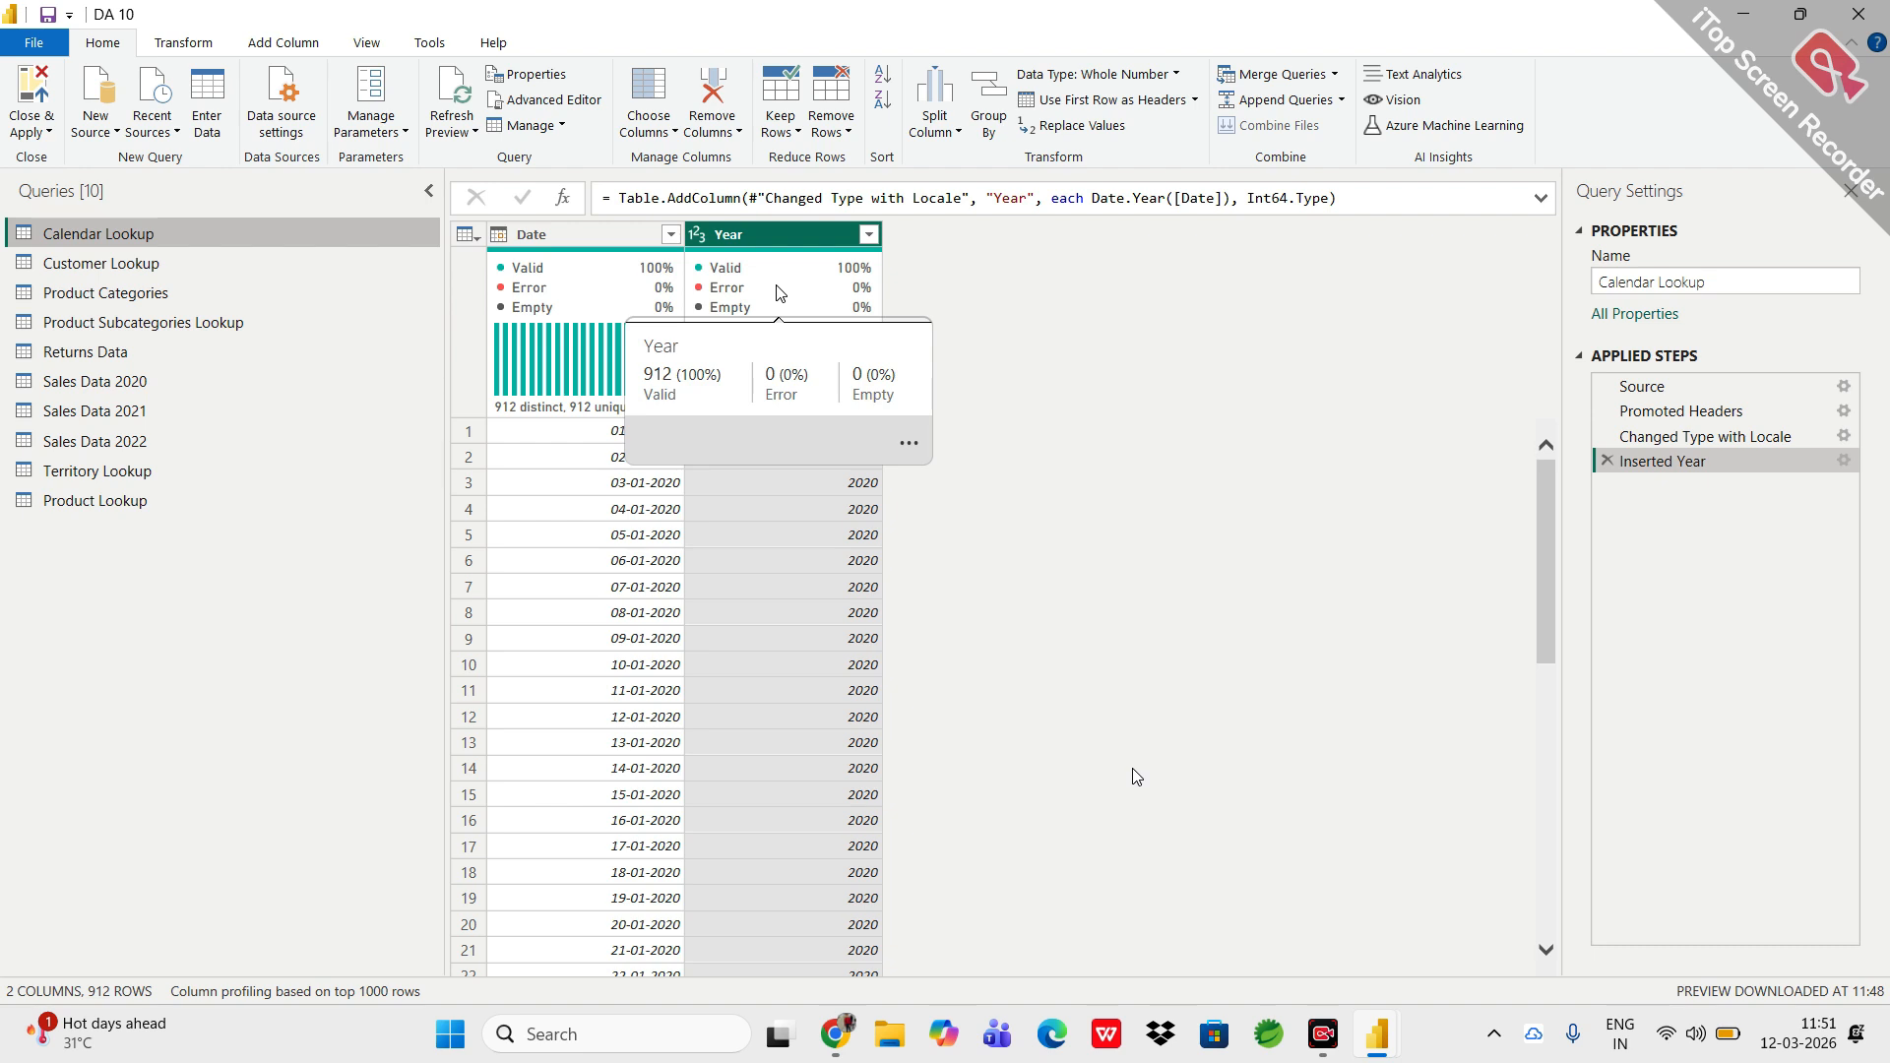
Try adding a month-number column extracted from the Date column, and delete the Inserted Month applied step.
{"action": "left_click", "coordinate": [563, 234]}
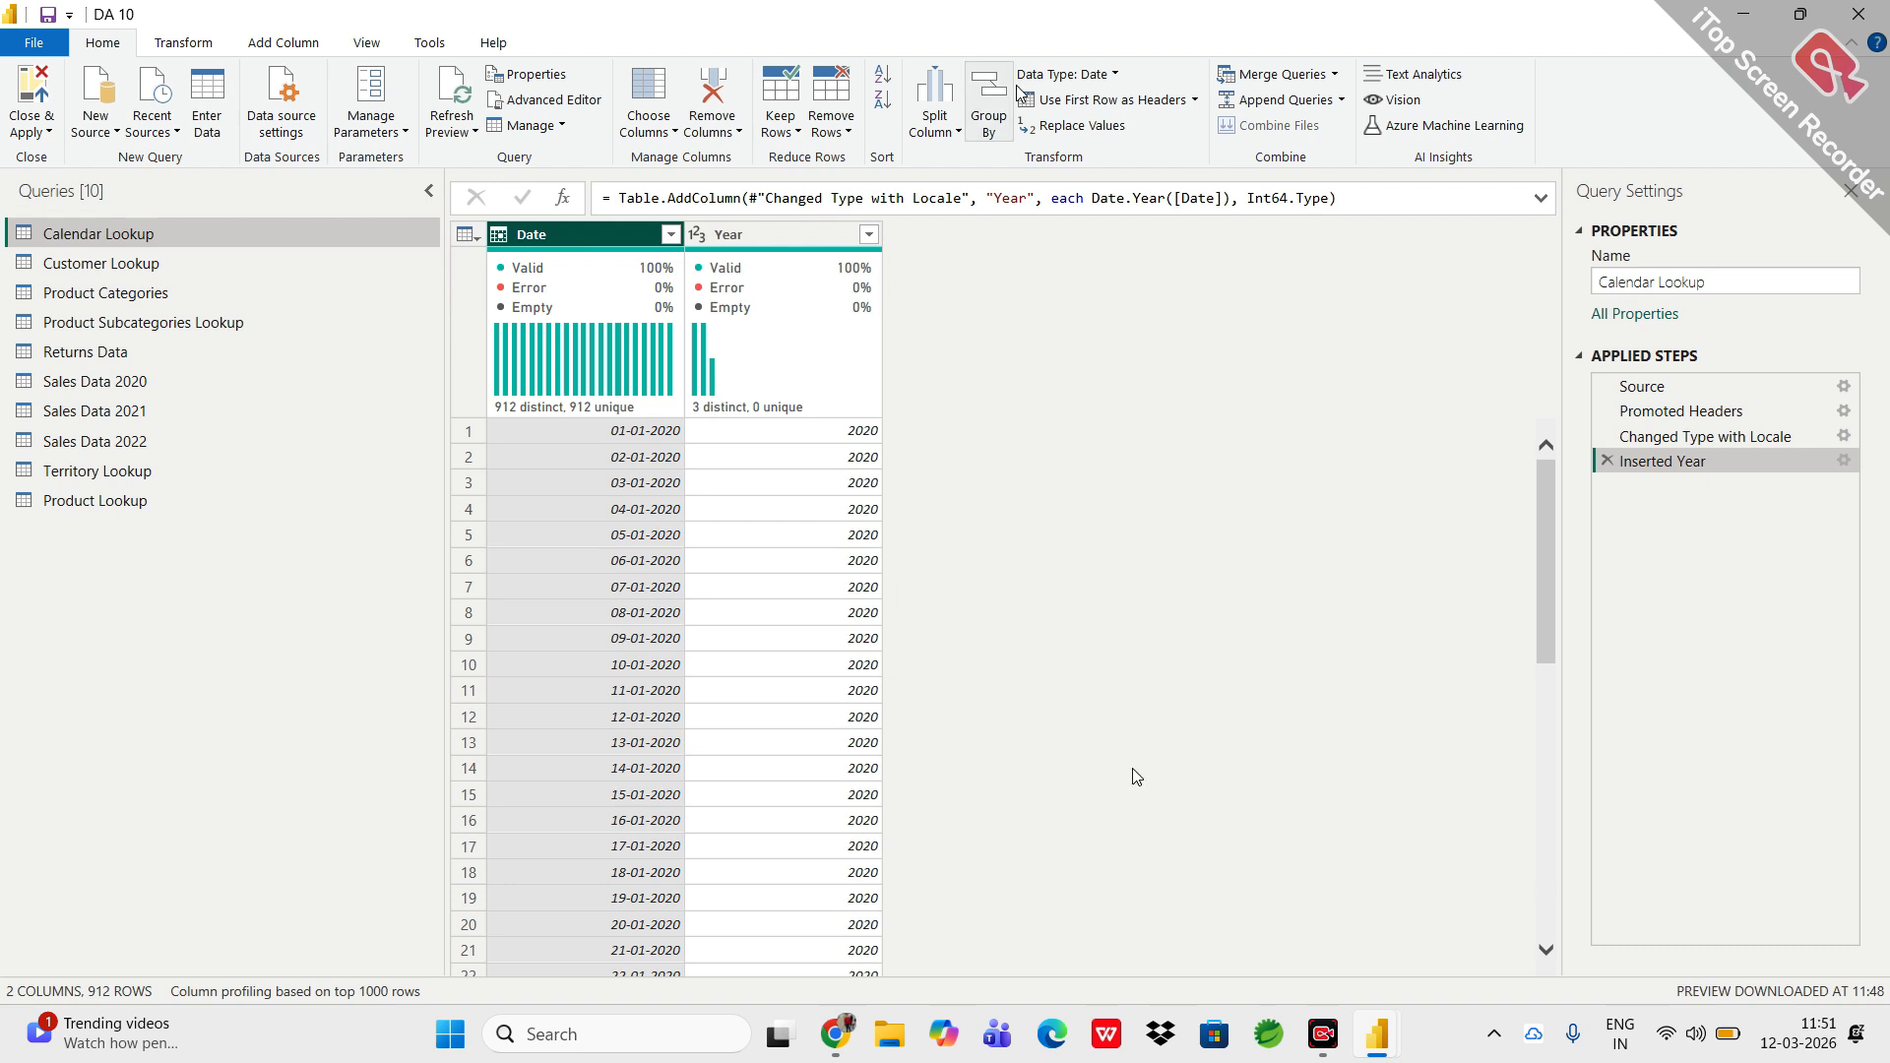
{"action": "left_click", "coordinate": [258, 45]}
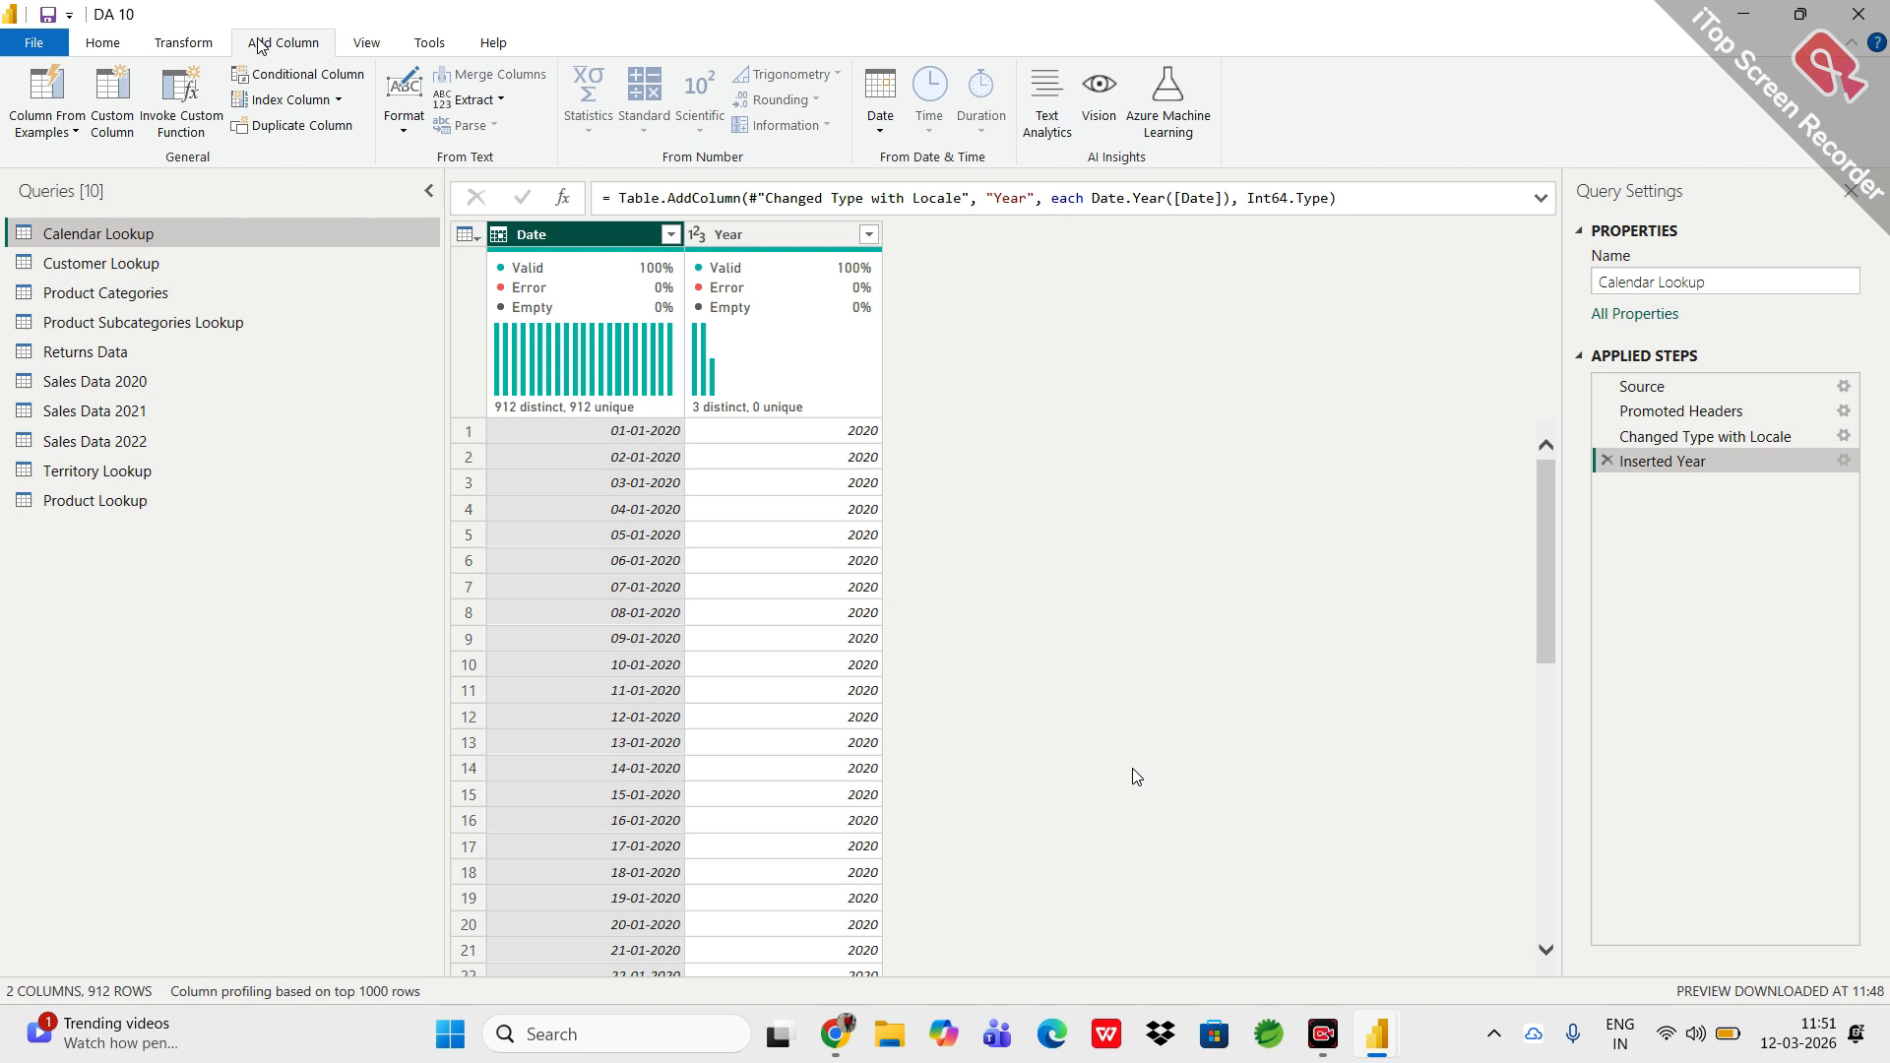
{"action": "left_click", "coordinate": [881, 123]}
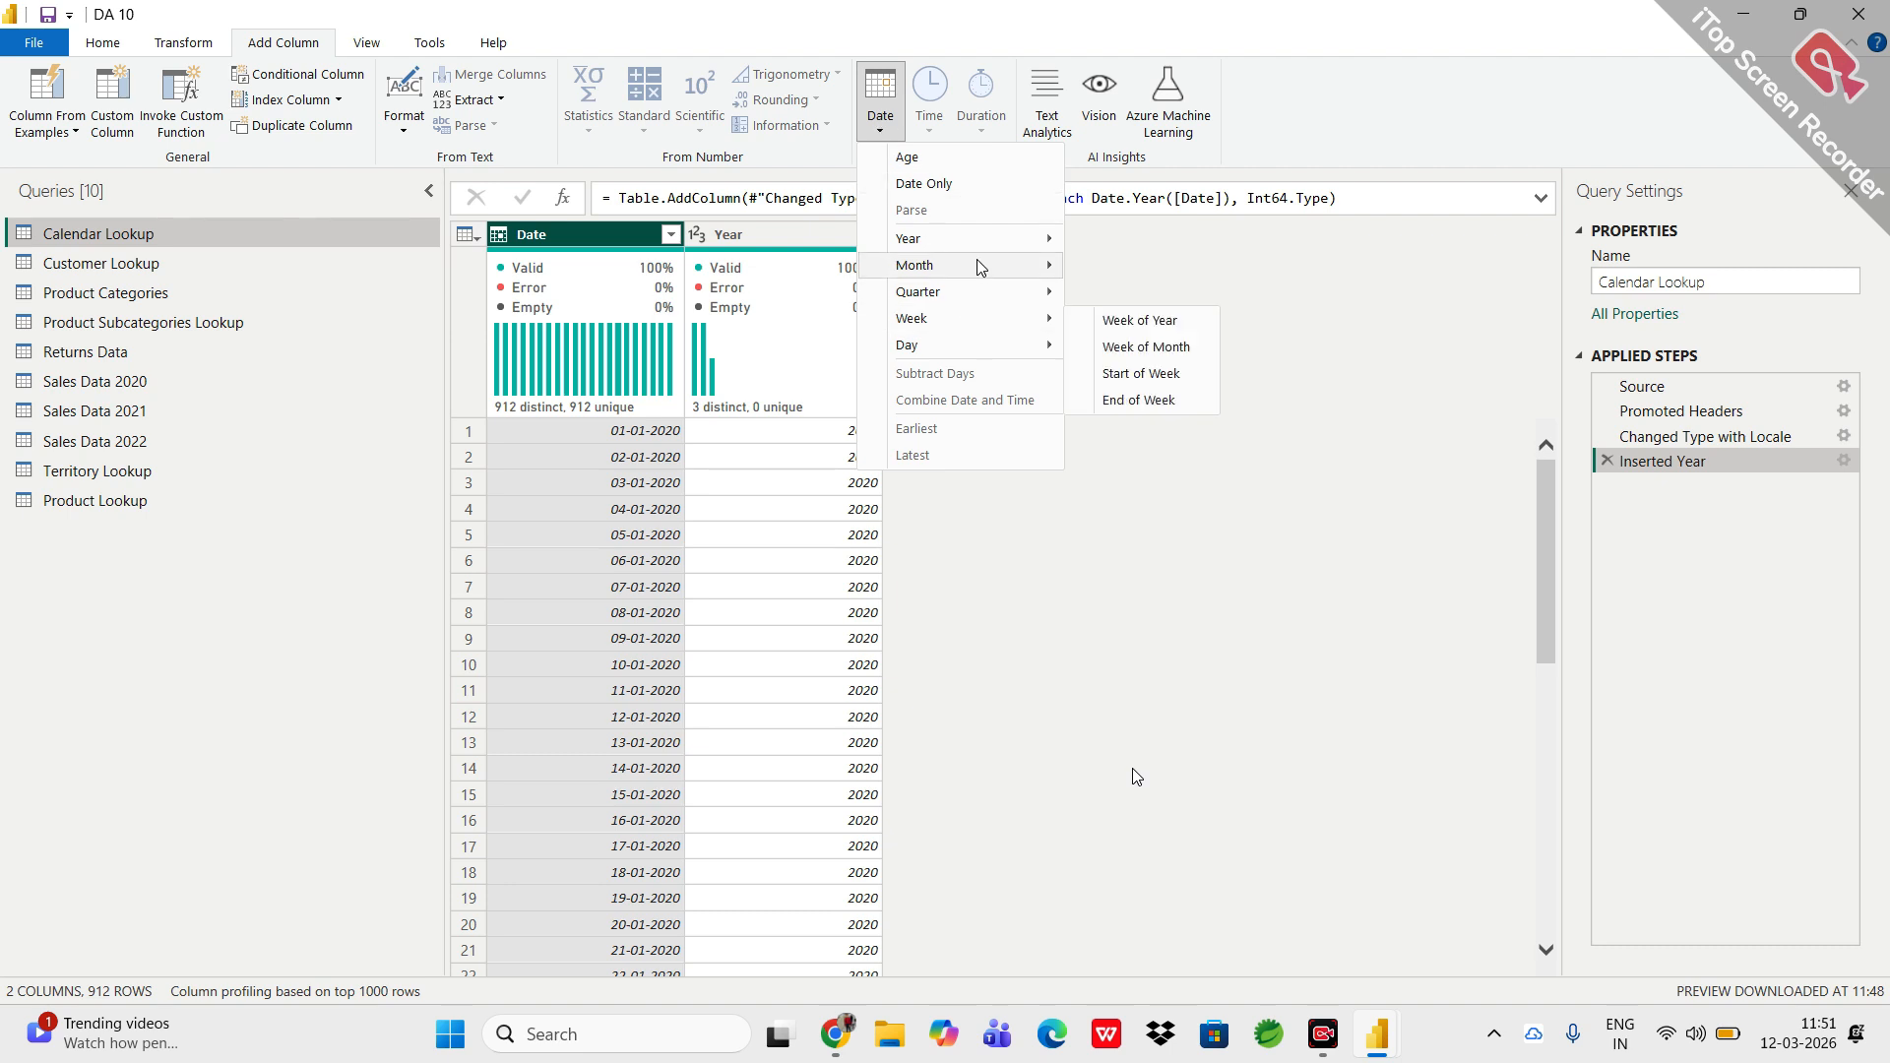
{"action": "mouse_move", "coordinate": [978, 262]}
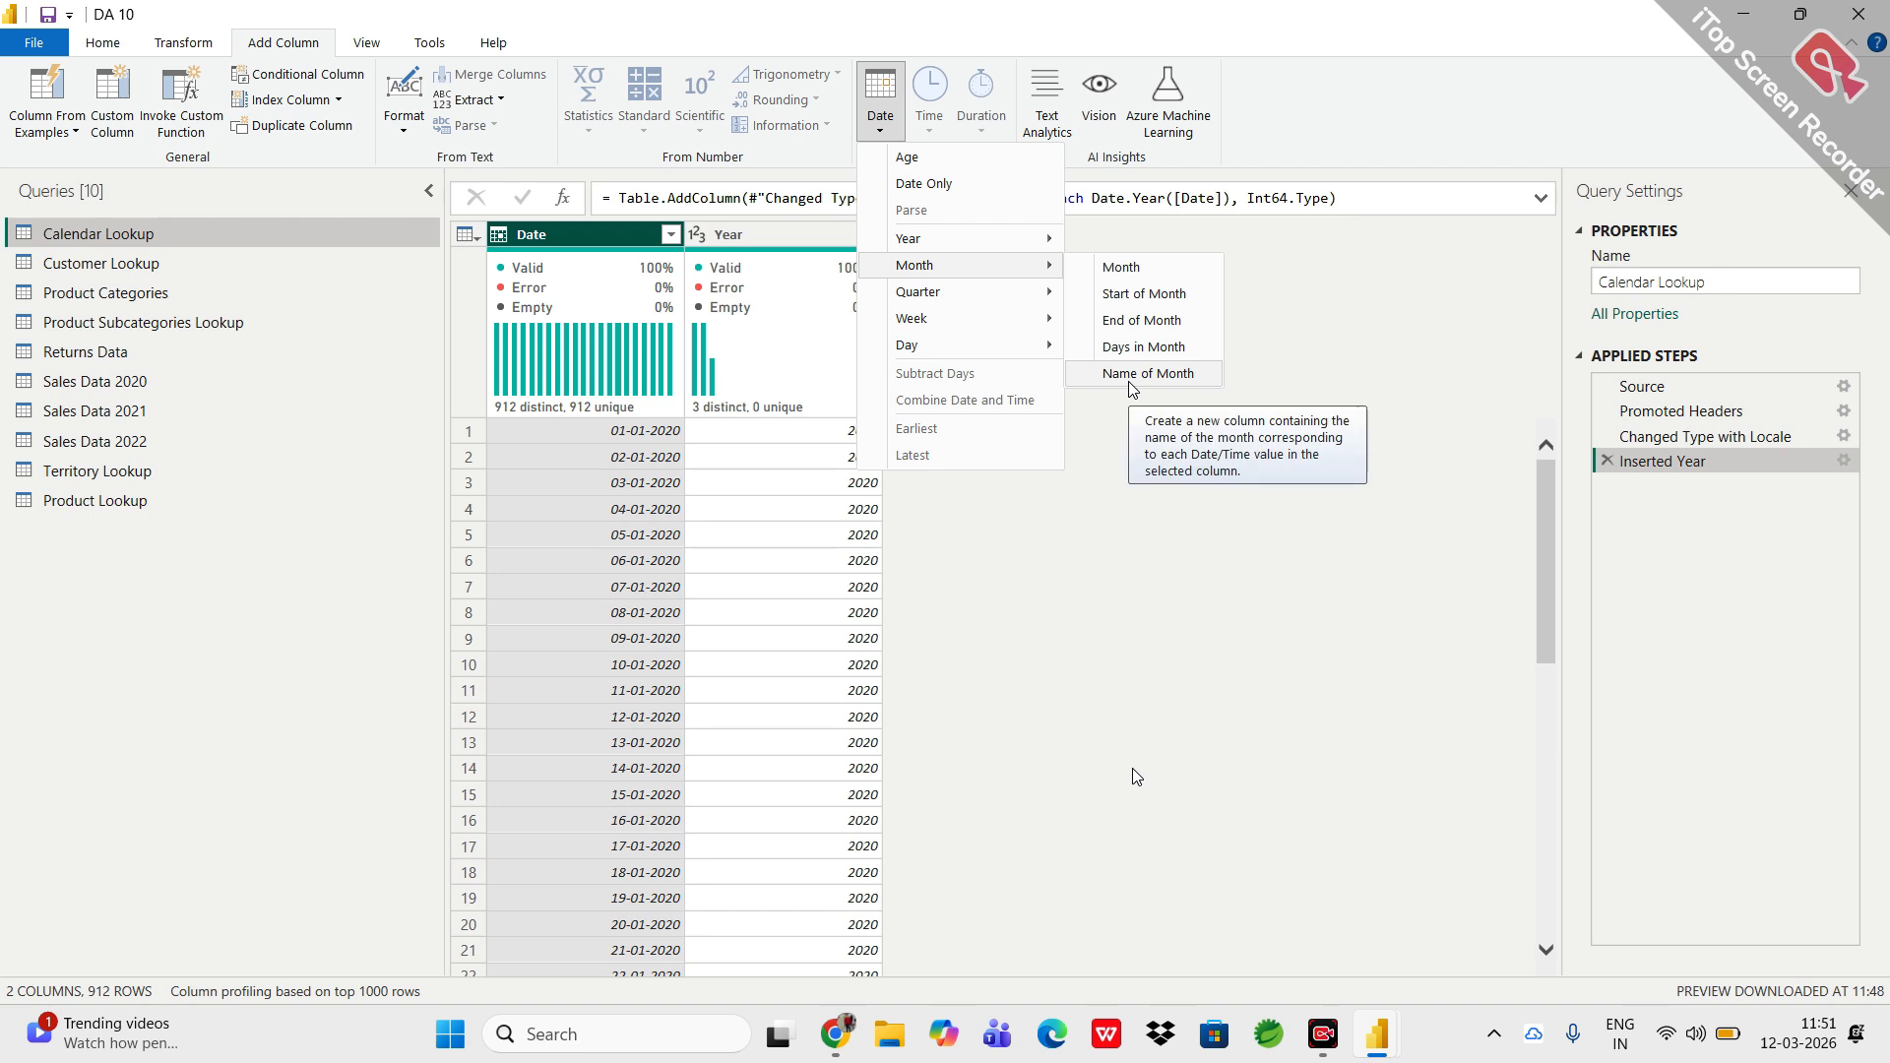
{"action": "left_click", "coordinate": [1119, 268]}
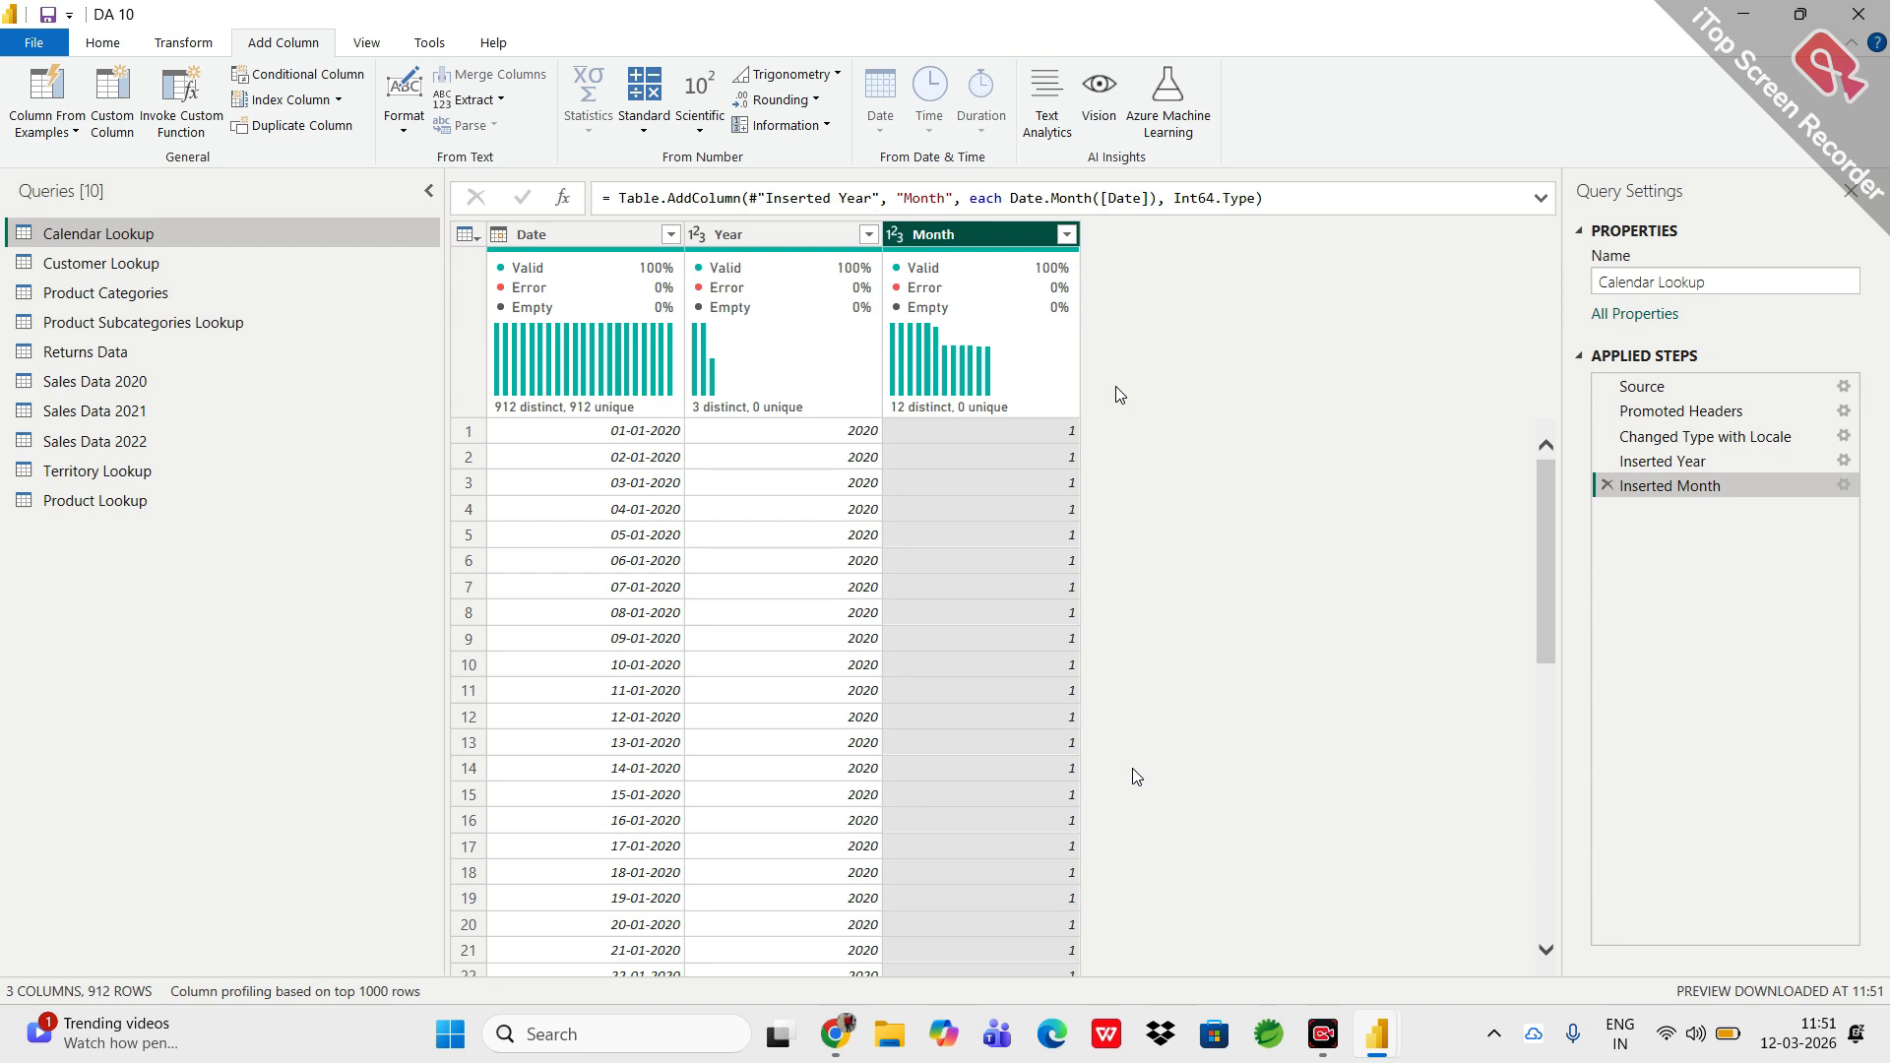
{"action": "left_click", "coordinate": [1608, 485]}
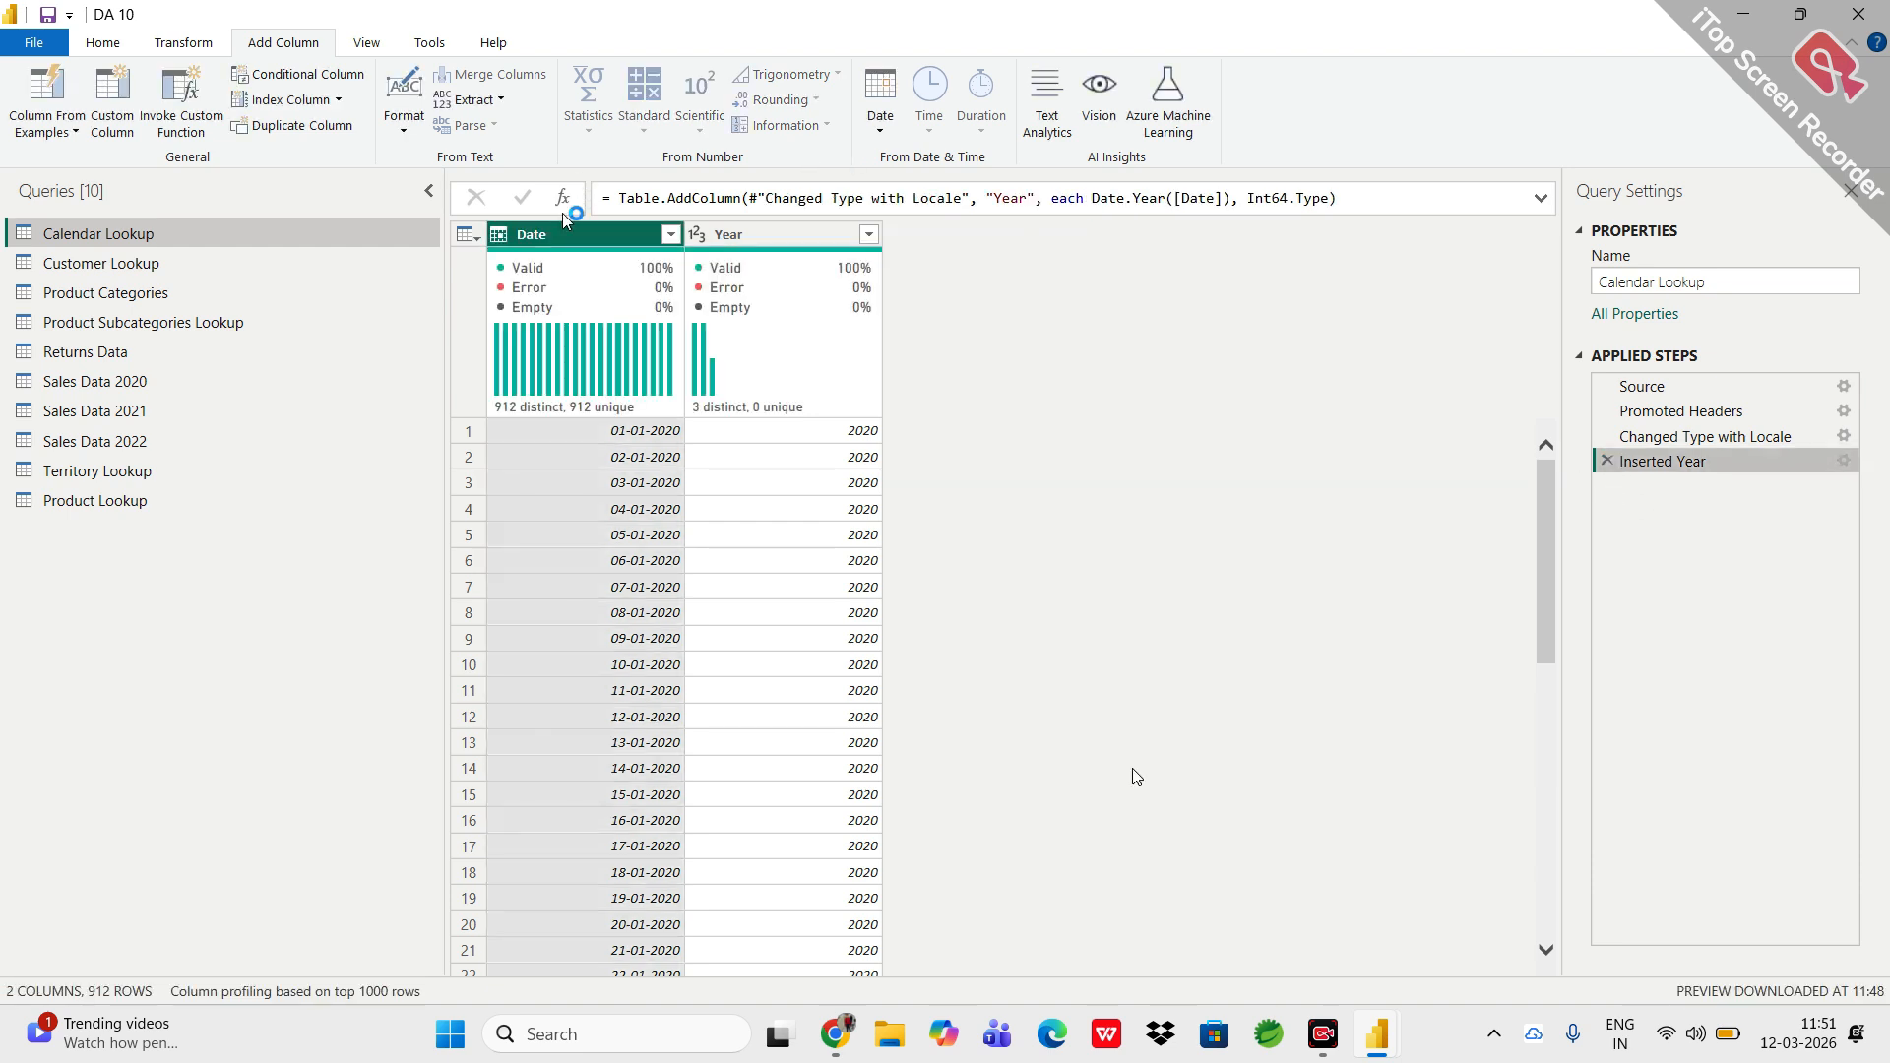
Add Month Name and Quarter of Year columns derived from the Date column.
{"action": "left_click", "coordinate": [869, 133]}
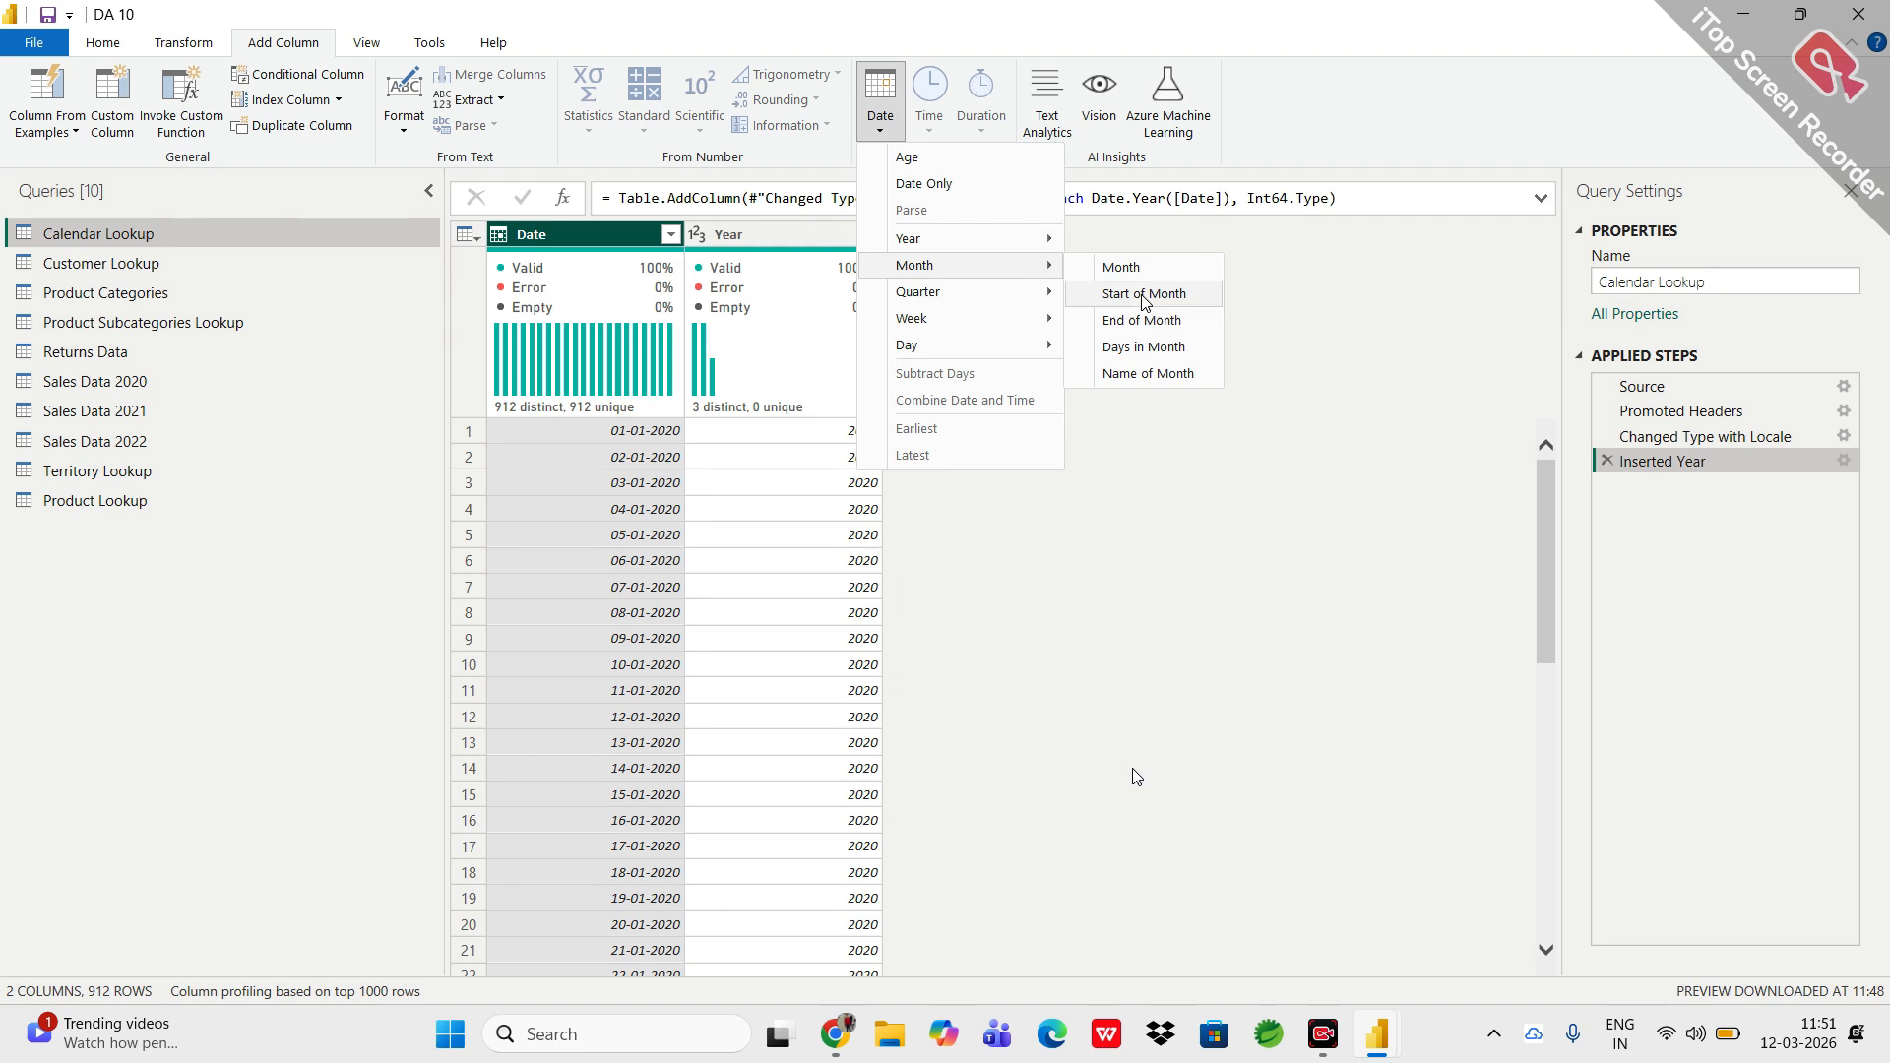
{"action": "left_click", "coordinate": [1146, 374]}
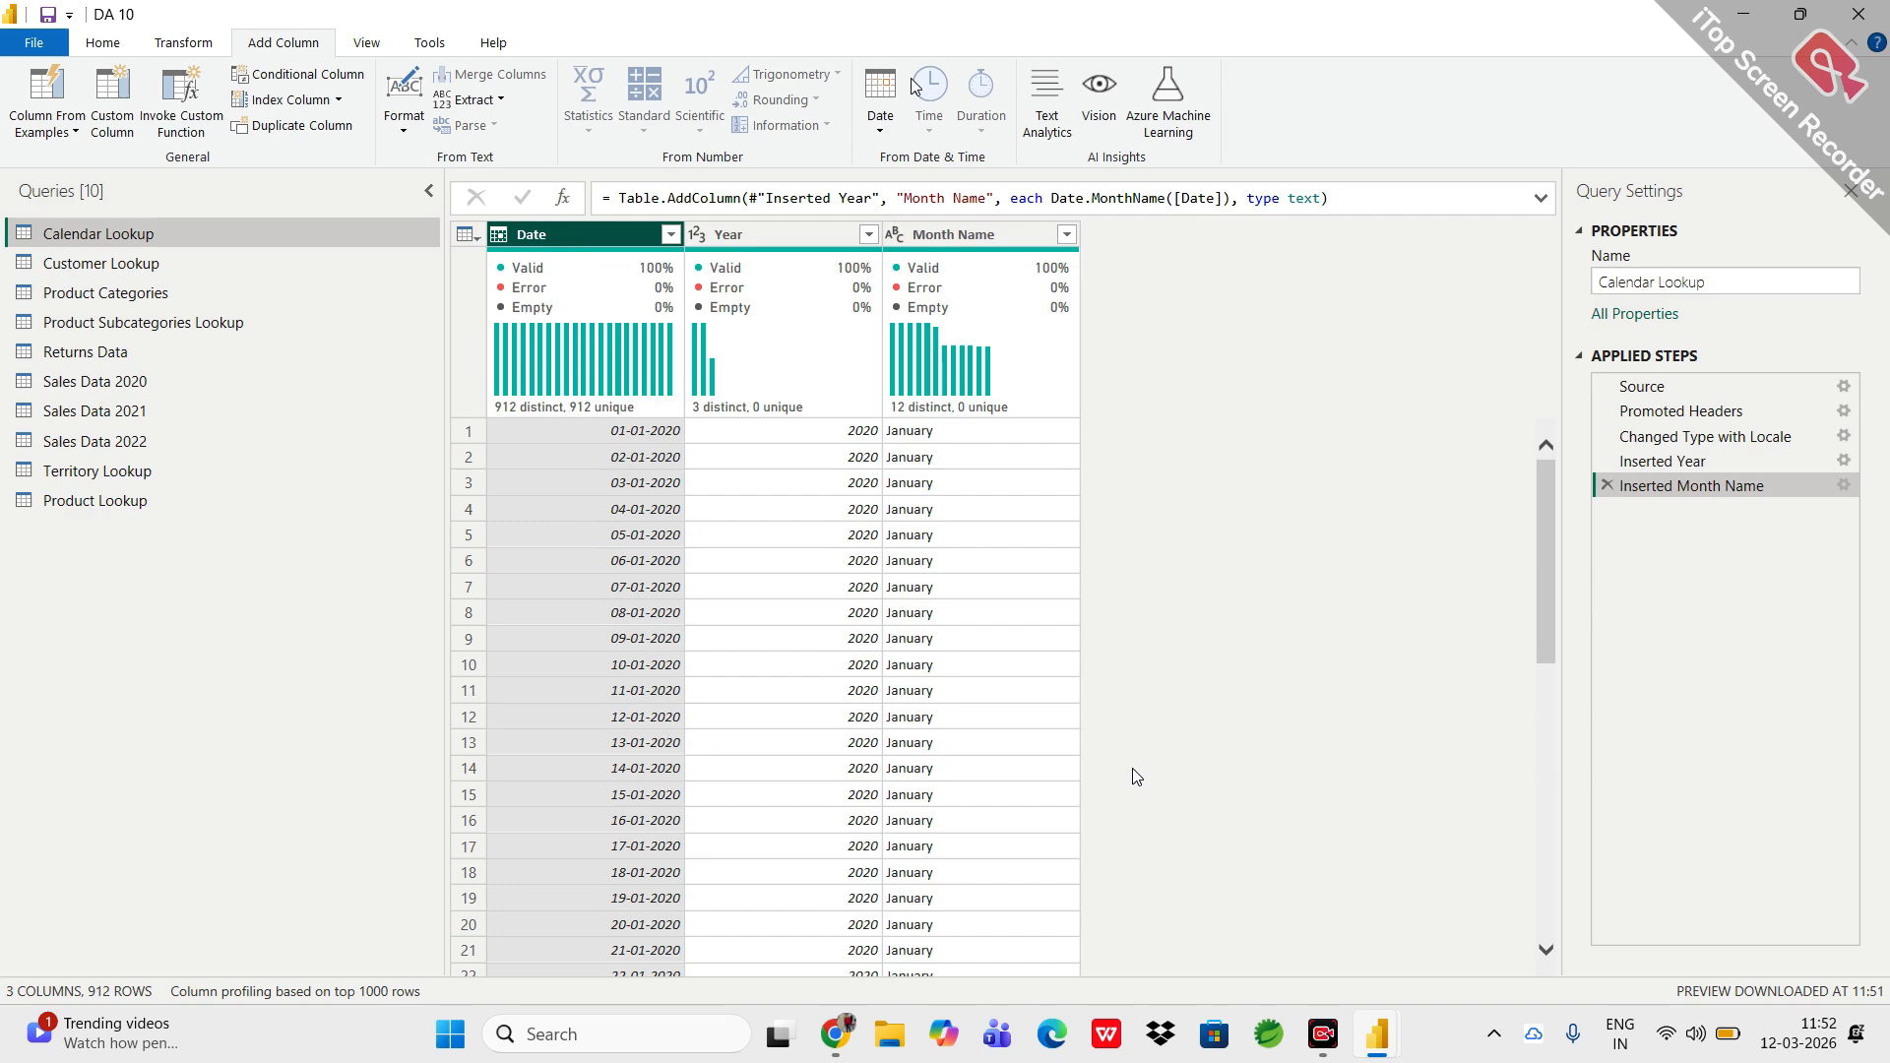
{"action": "left_click", "coordinate": [878, 126]}
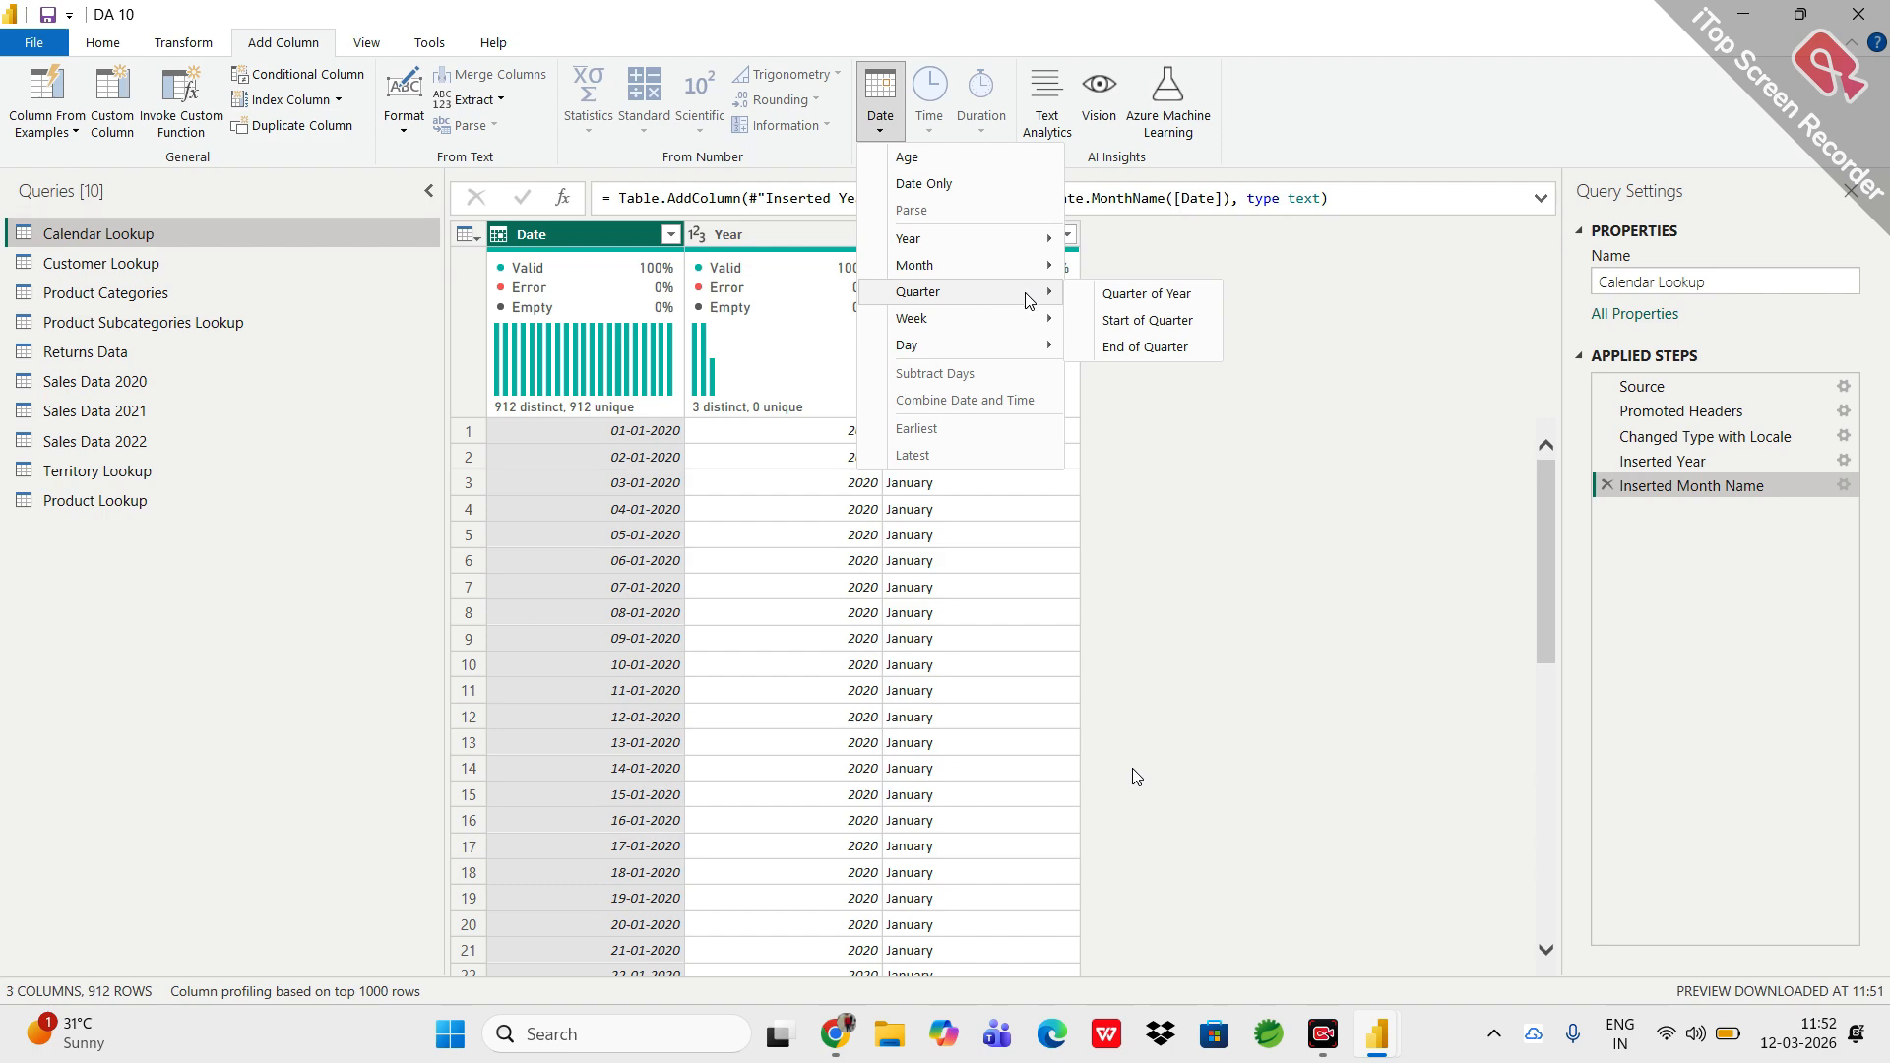
{"action": "left_click", "coordinate": [1125, 295]}
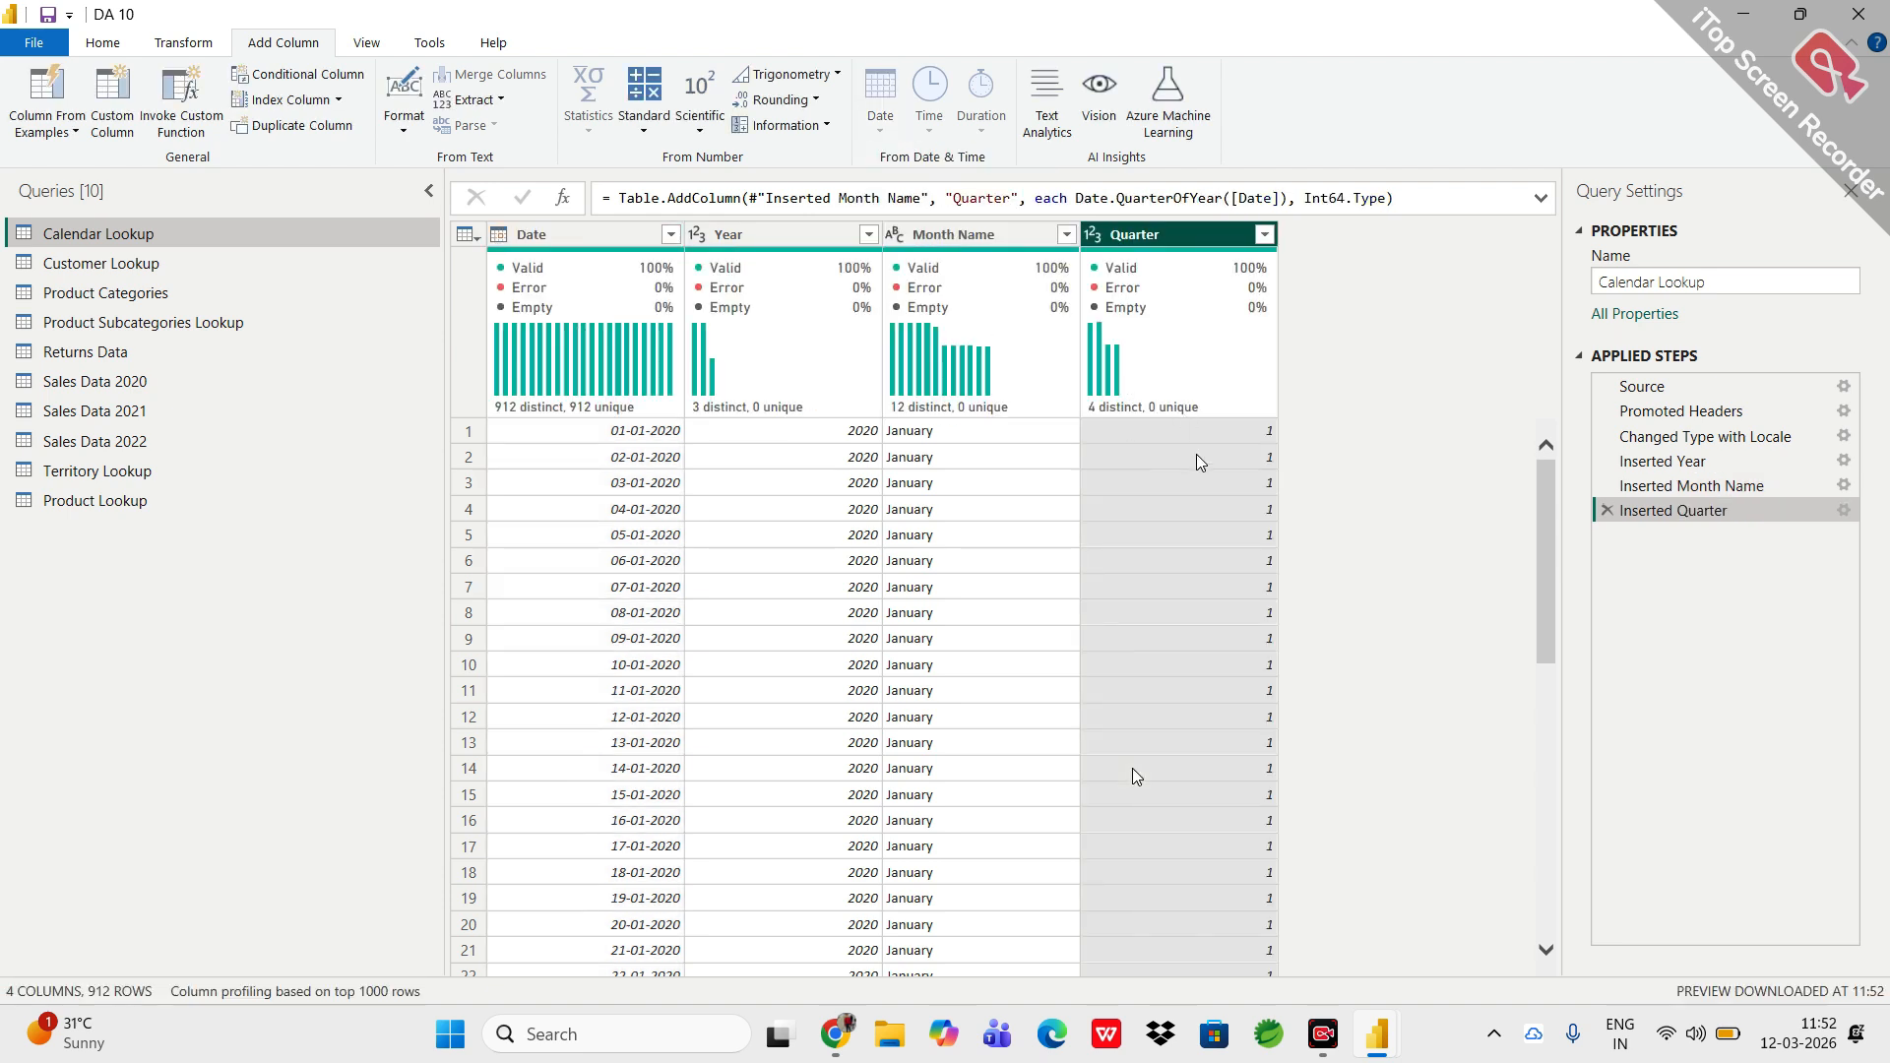
{"action": "scroll", "coordinate": [1199, 800], "scroll_direction": "down", "scroll_amount": 15}
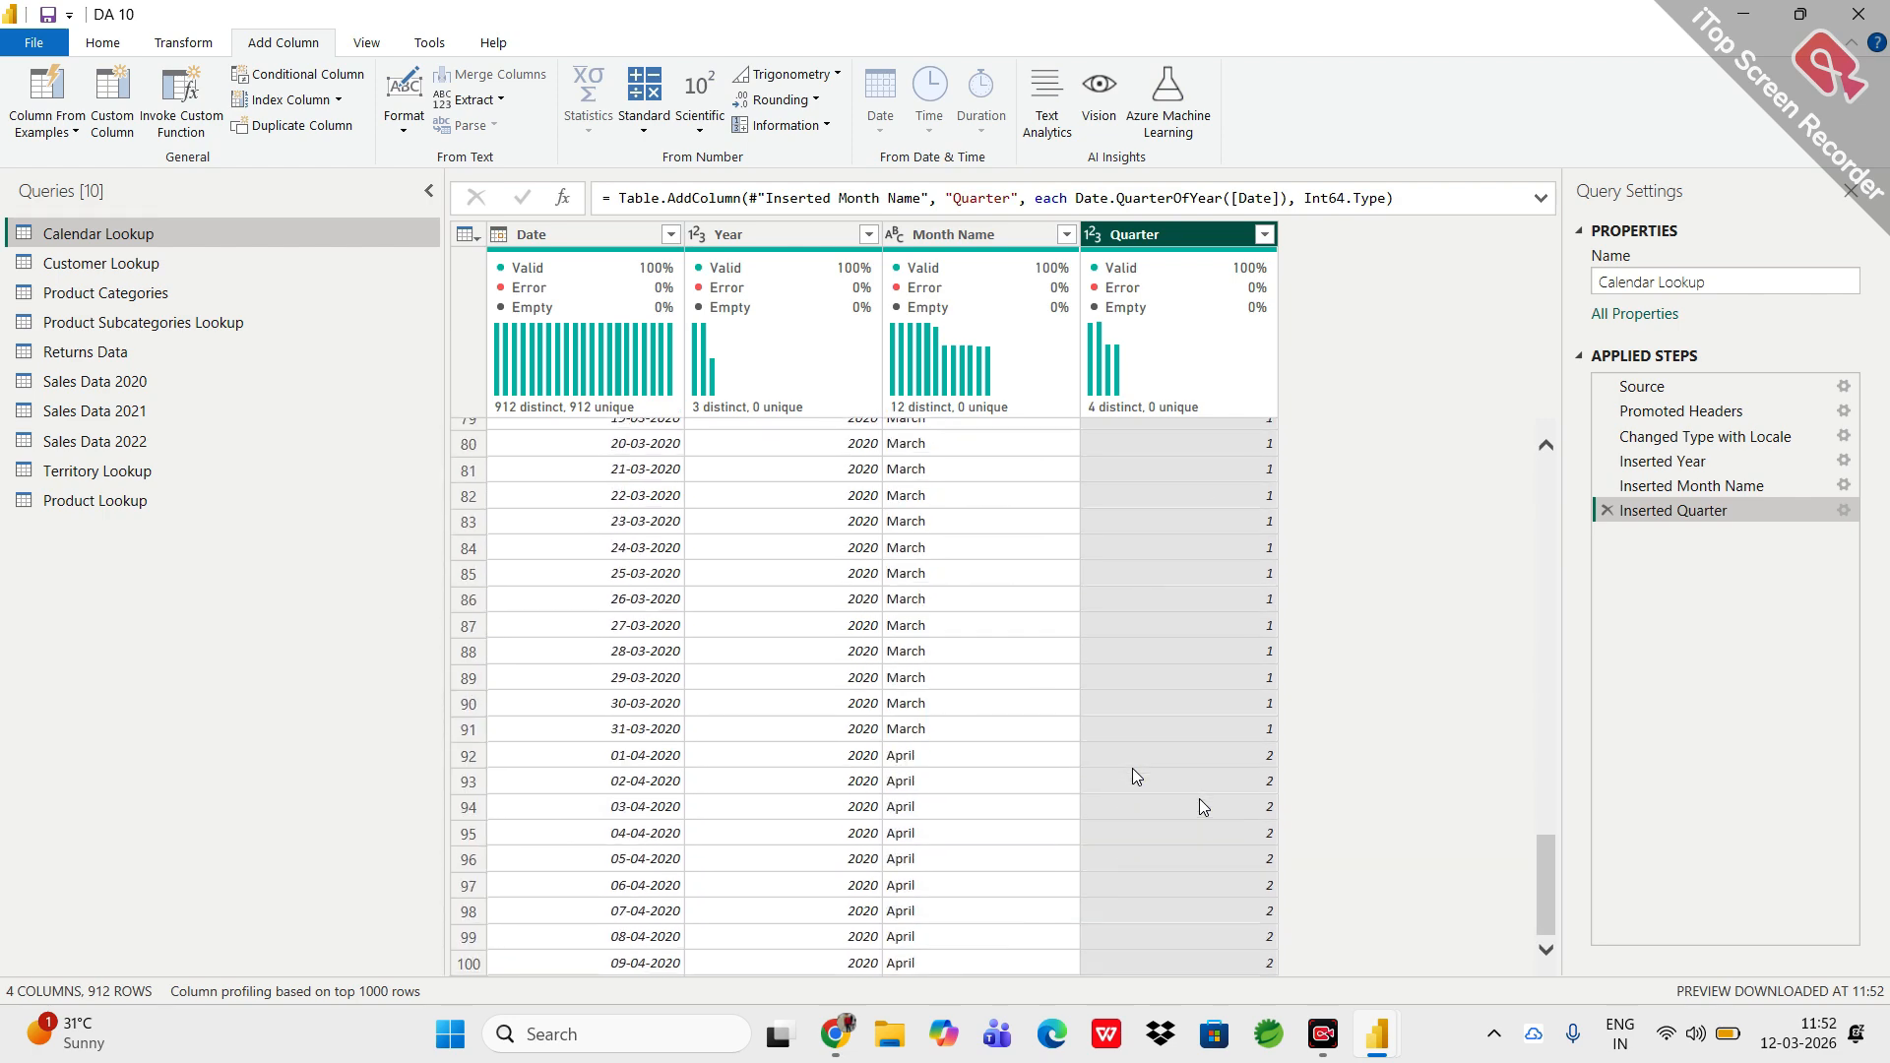
{"action": "scroll", "coordinate": [1199, 800], "scroll_direction": "down", "scroll_amount": 4}
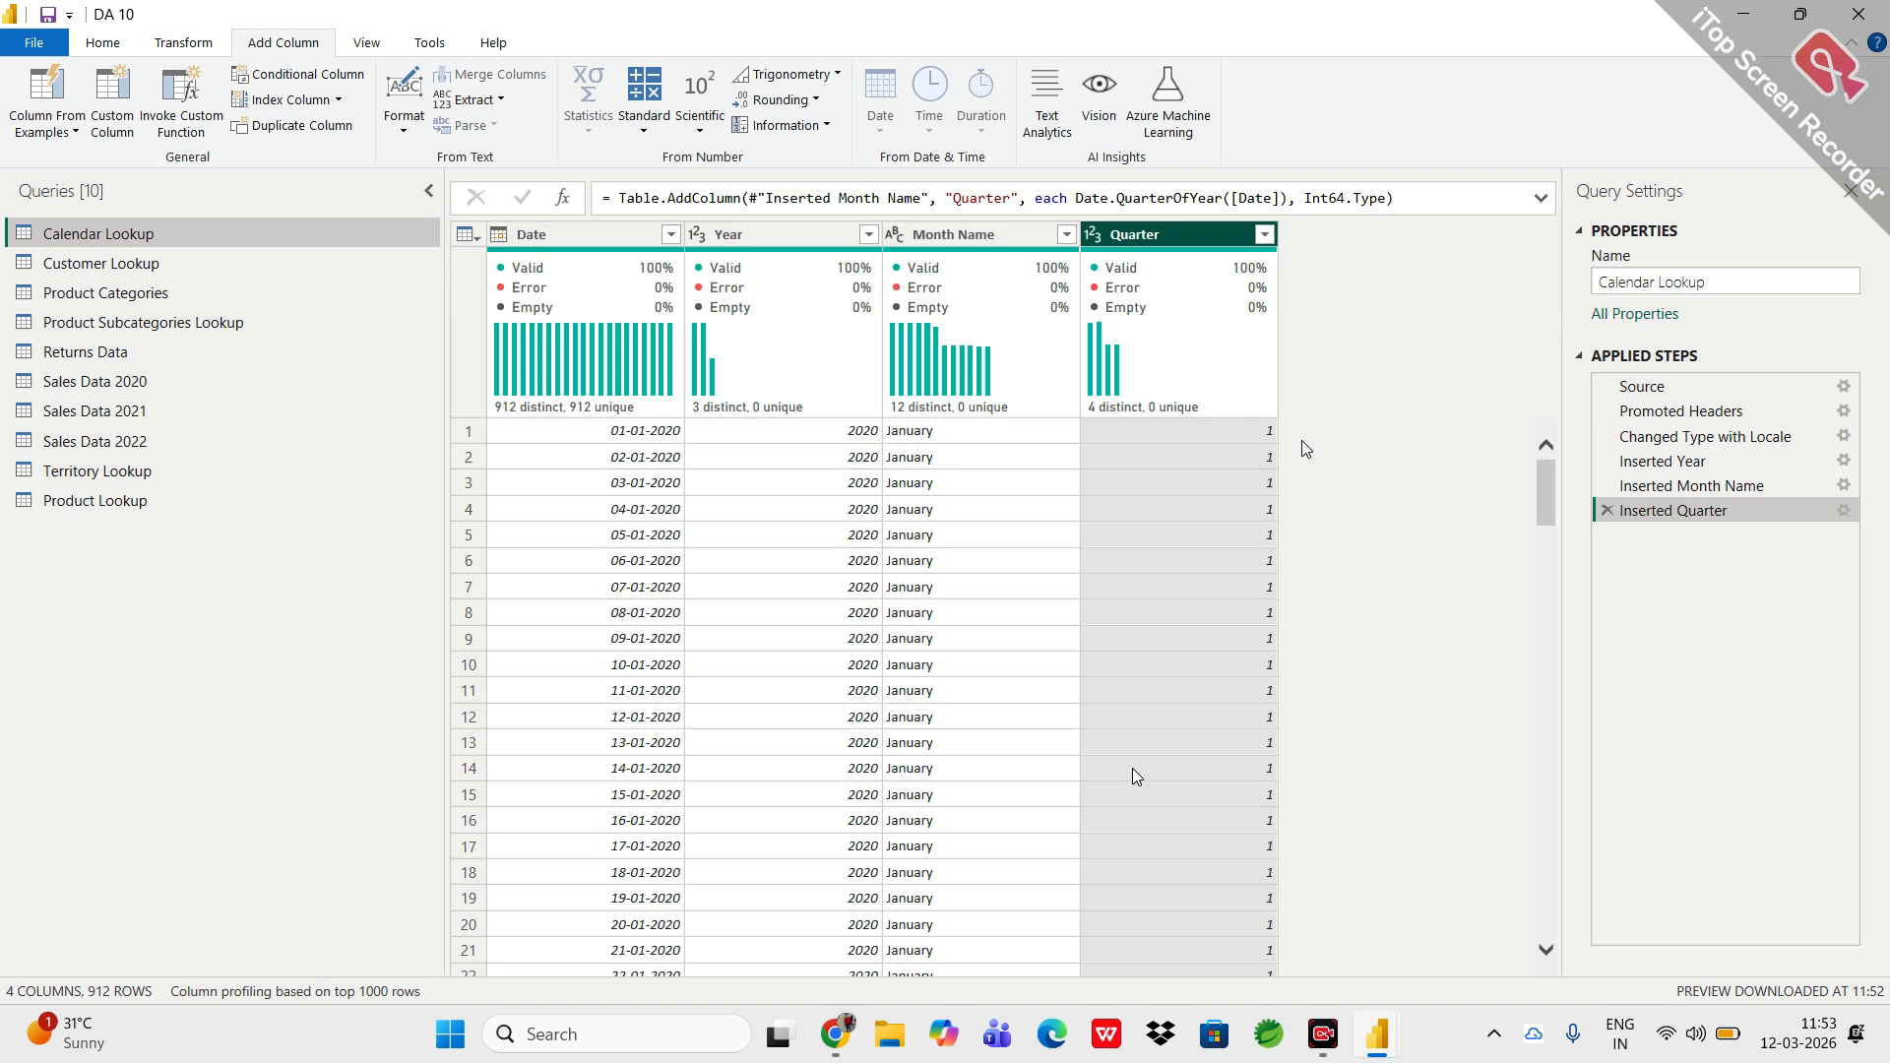
Start a conditional column whose first clause outputs Qtr-1 if Quarter equals 1.
{"action": "left_click", "coordinate": [308, 84]}
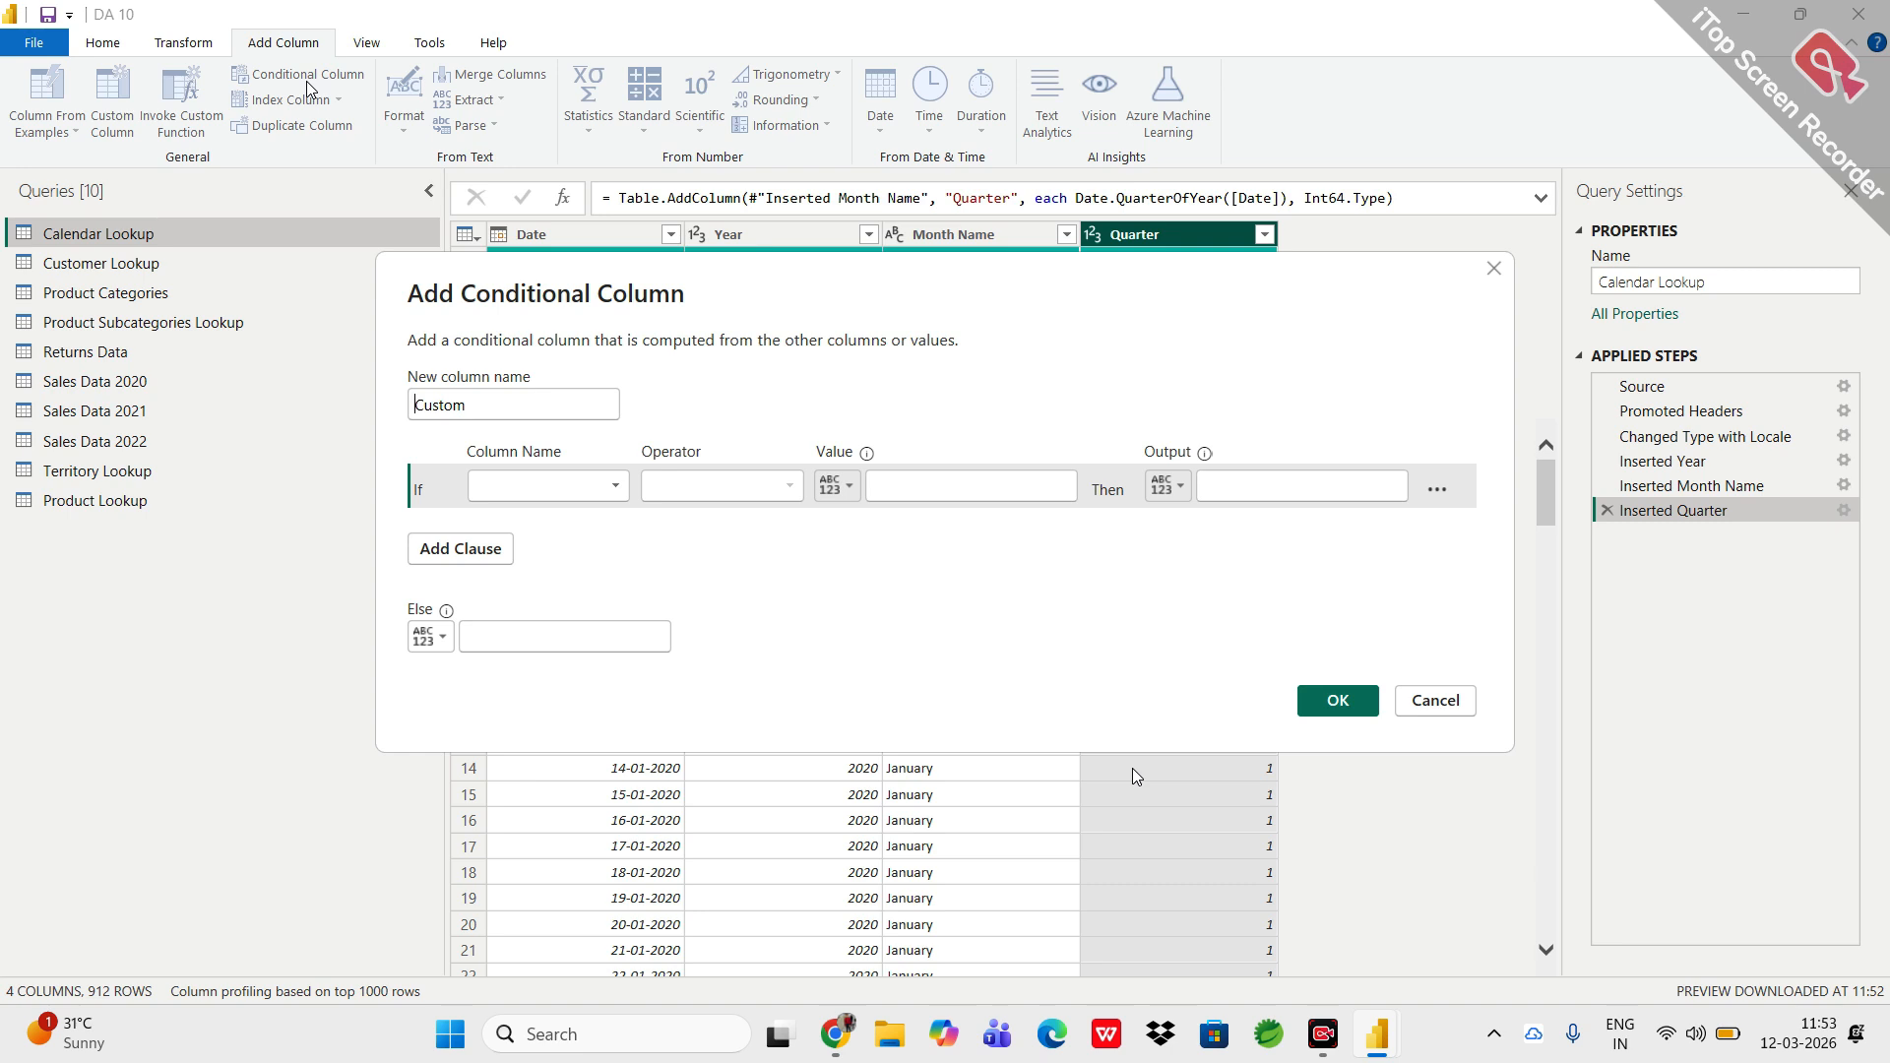
{"action": "left_click", "coordinate": [560, 495]}
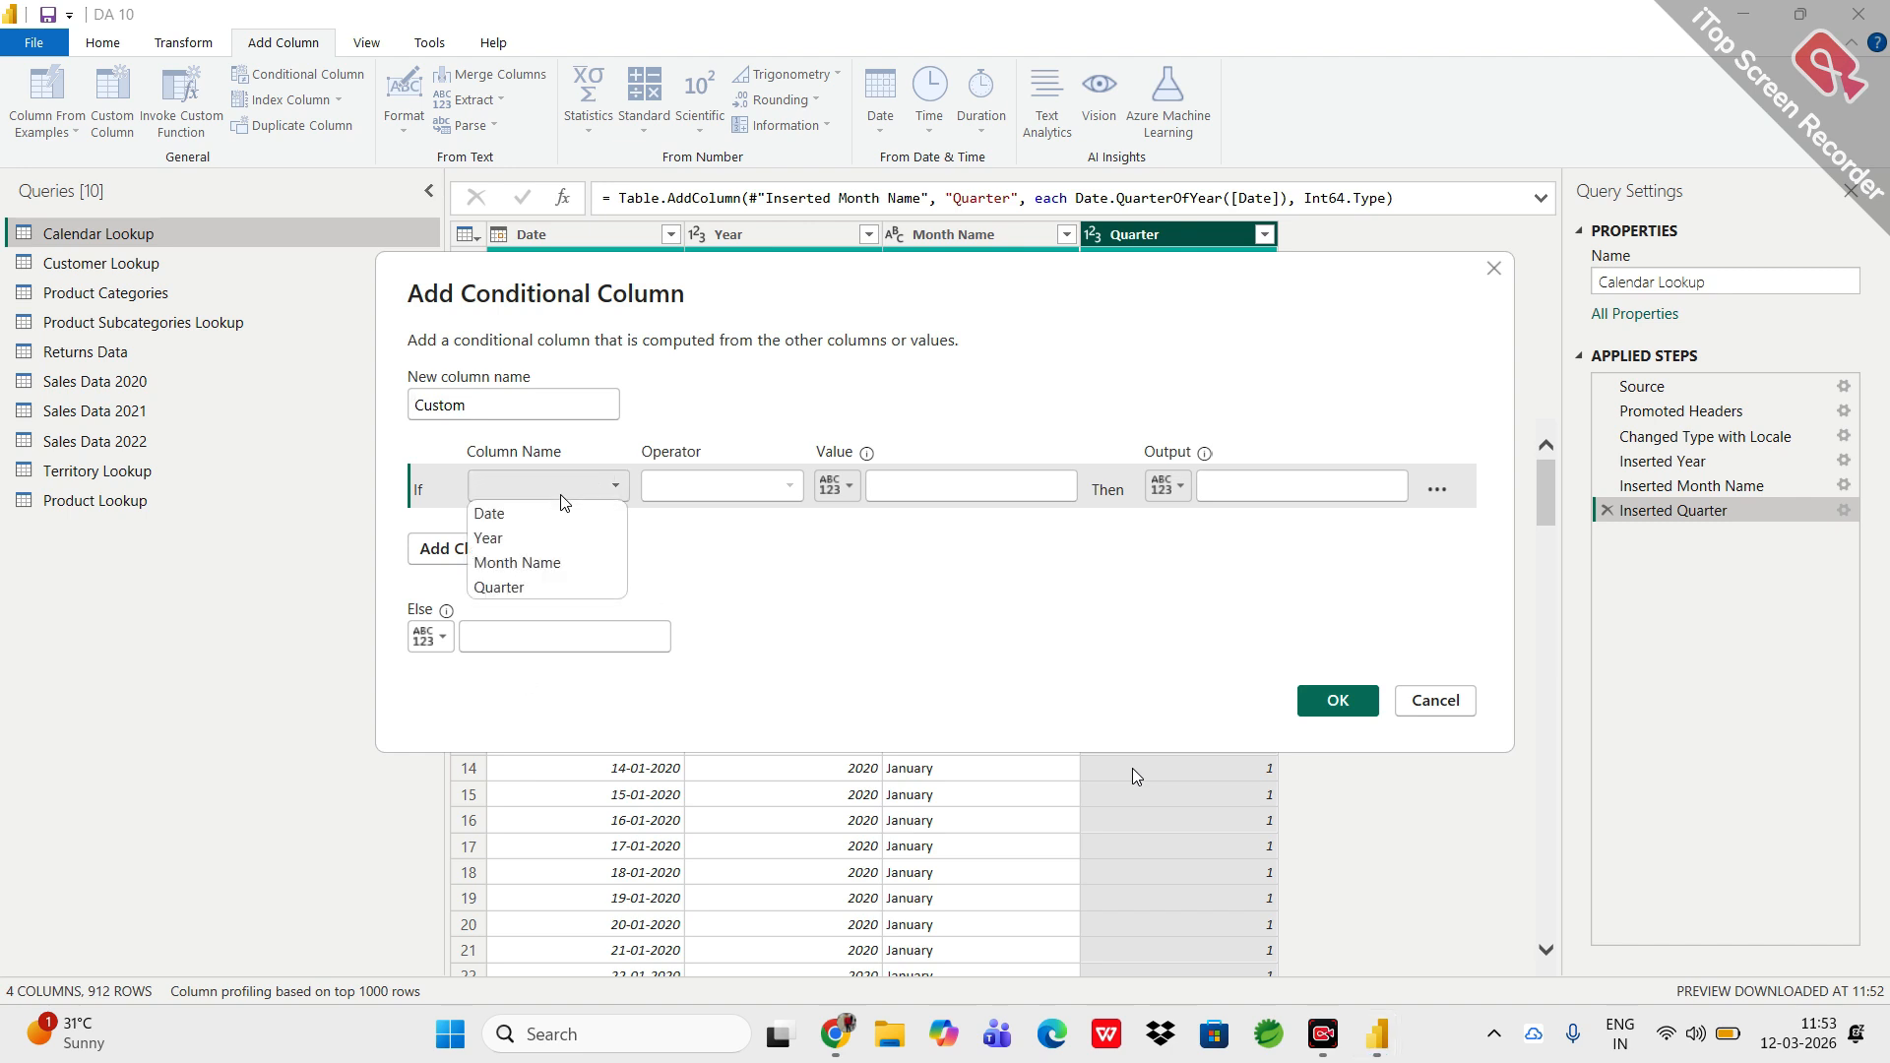
{"action": "left_click", "coordinate": [512, 588]}
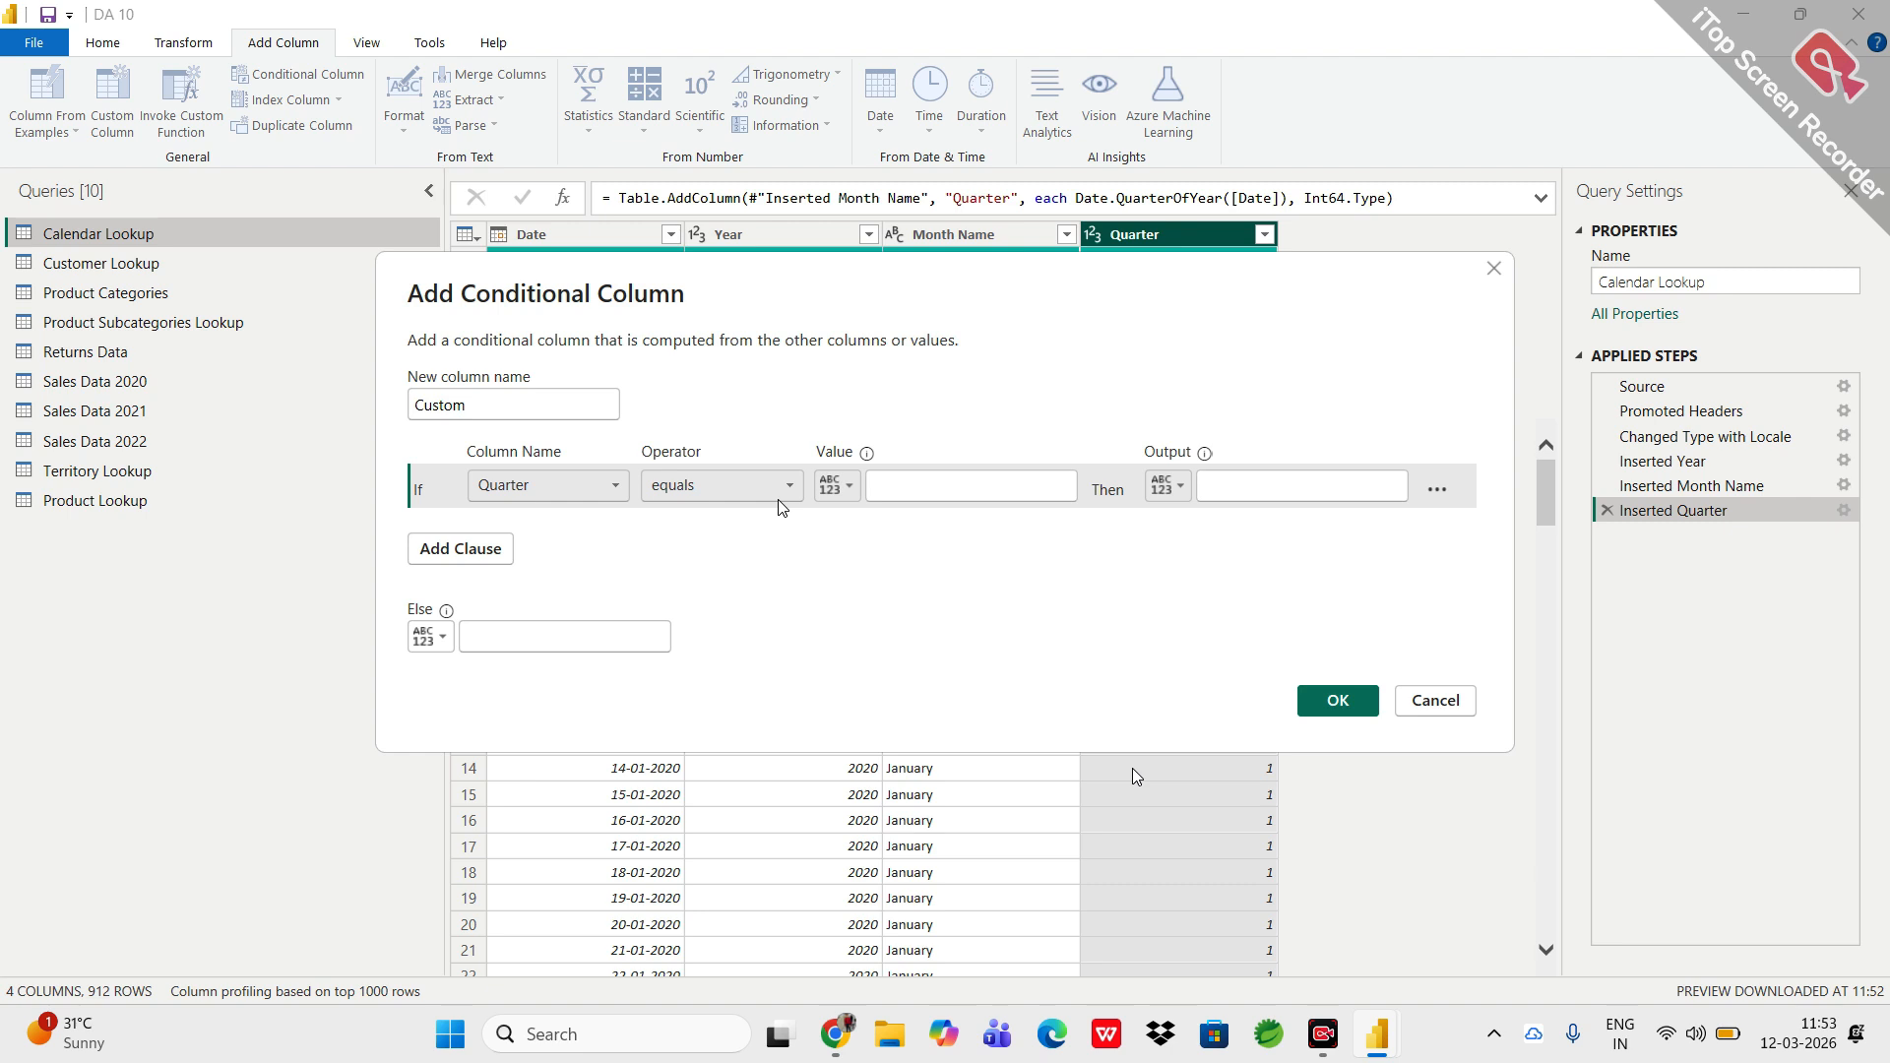
{"action": "left_click", "coordinate": [977, 487]}
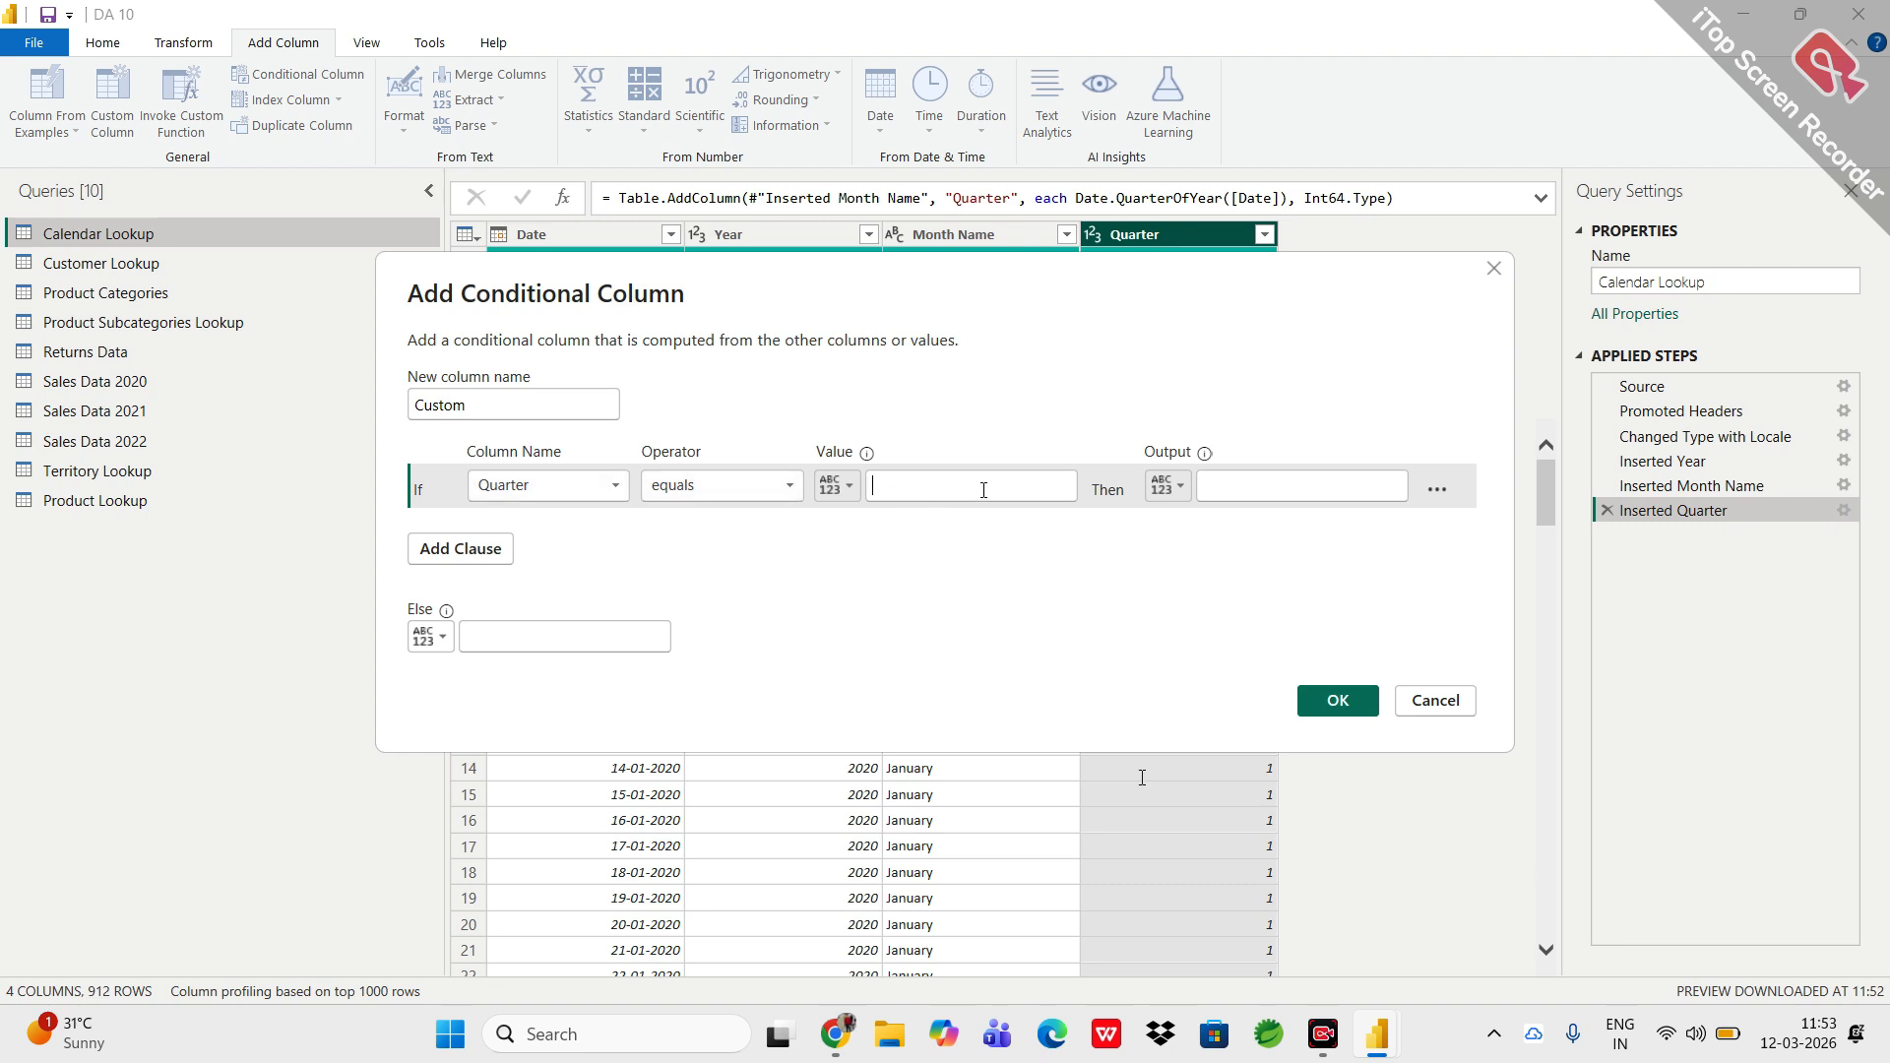
{"action": "type", "text": "1"}
{"action": "left_click", "coordinate": [1207, 488]}
{"action": "left_click", "coordinate": [1207, 487]}
{"action": "type", "text": "Qtr-1"}
{"action": "left_click", "coordinate": [1212, 491]}
{"action": "key", "text": "BackSpace"}
{"action": "type", "text": "Q"}
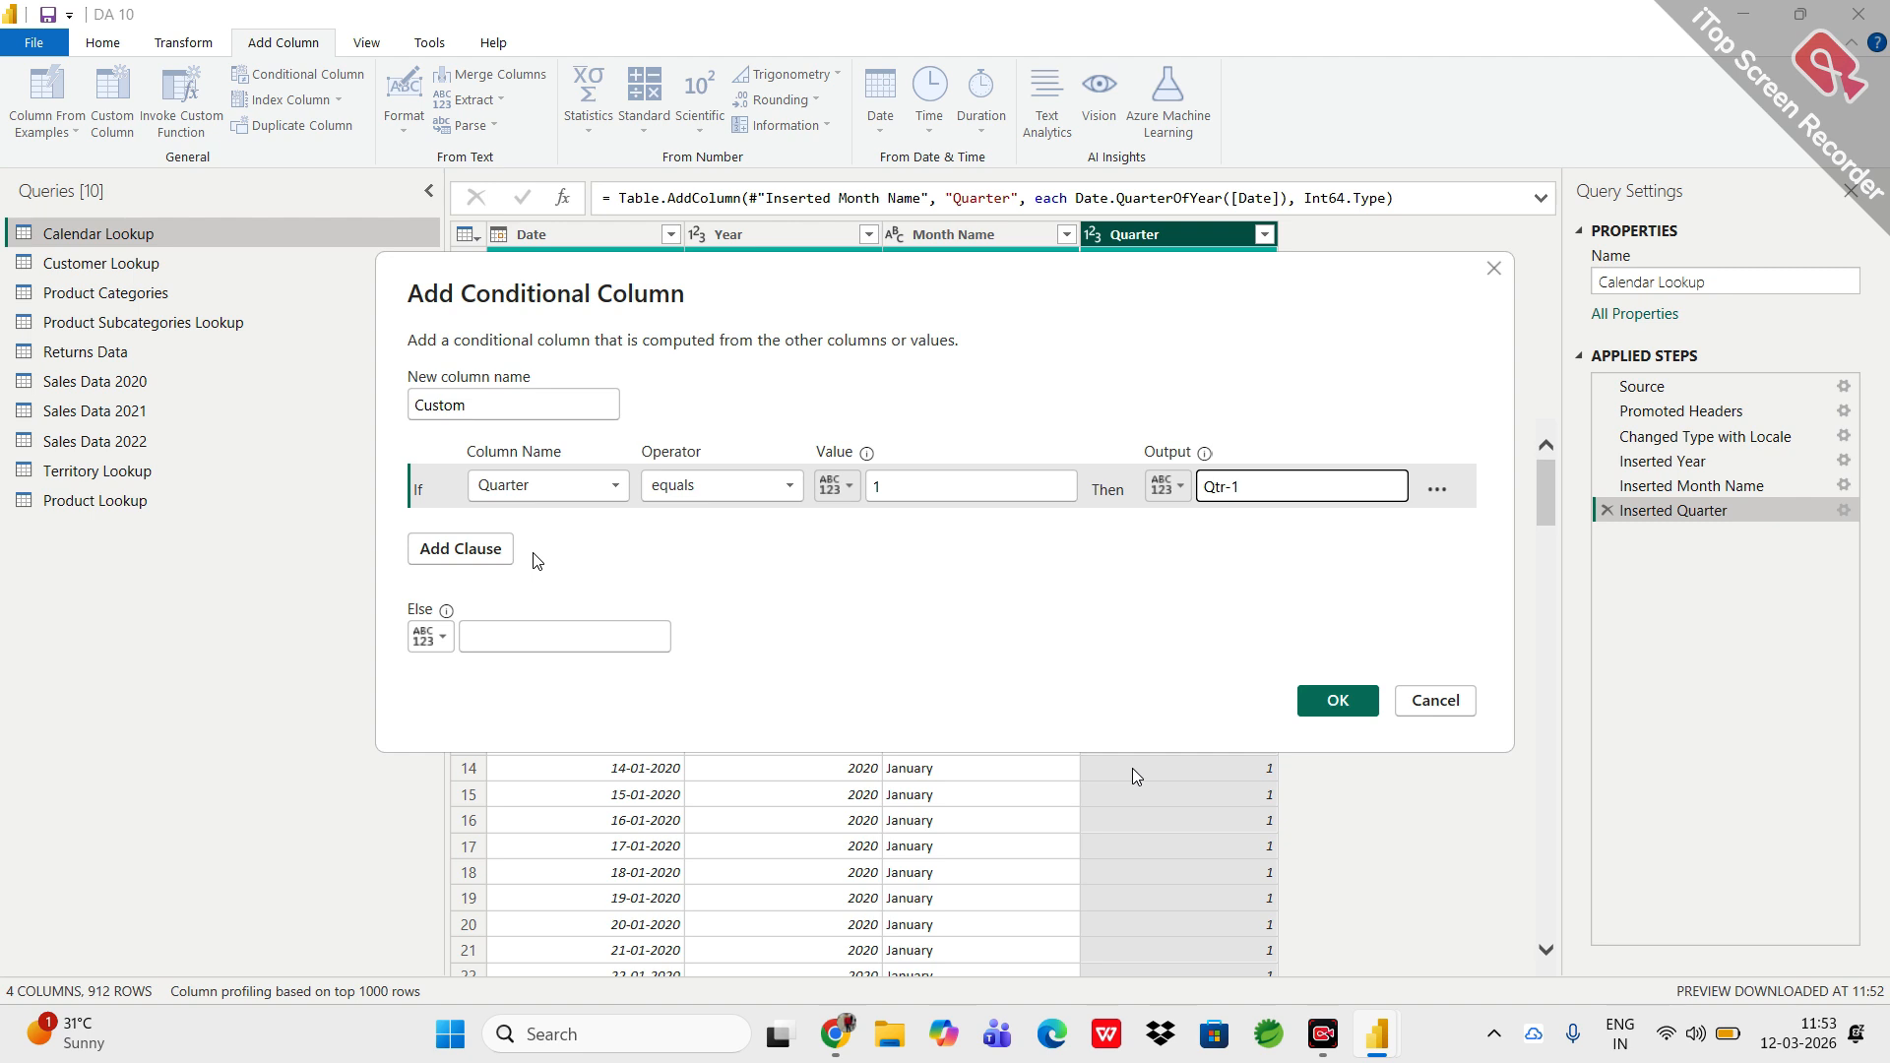
Add an Else If clause to the conditional column that outputs Qtr-2 if Quarter equals 2.
{"action": "left_click", "coordinate": [459, 549]}
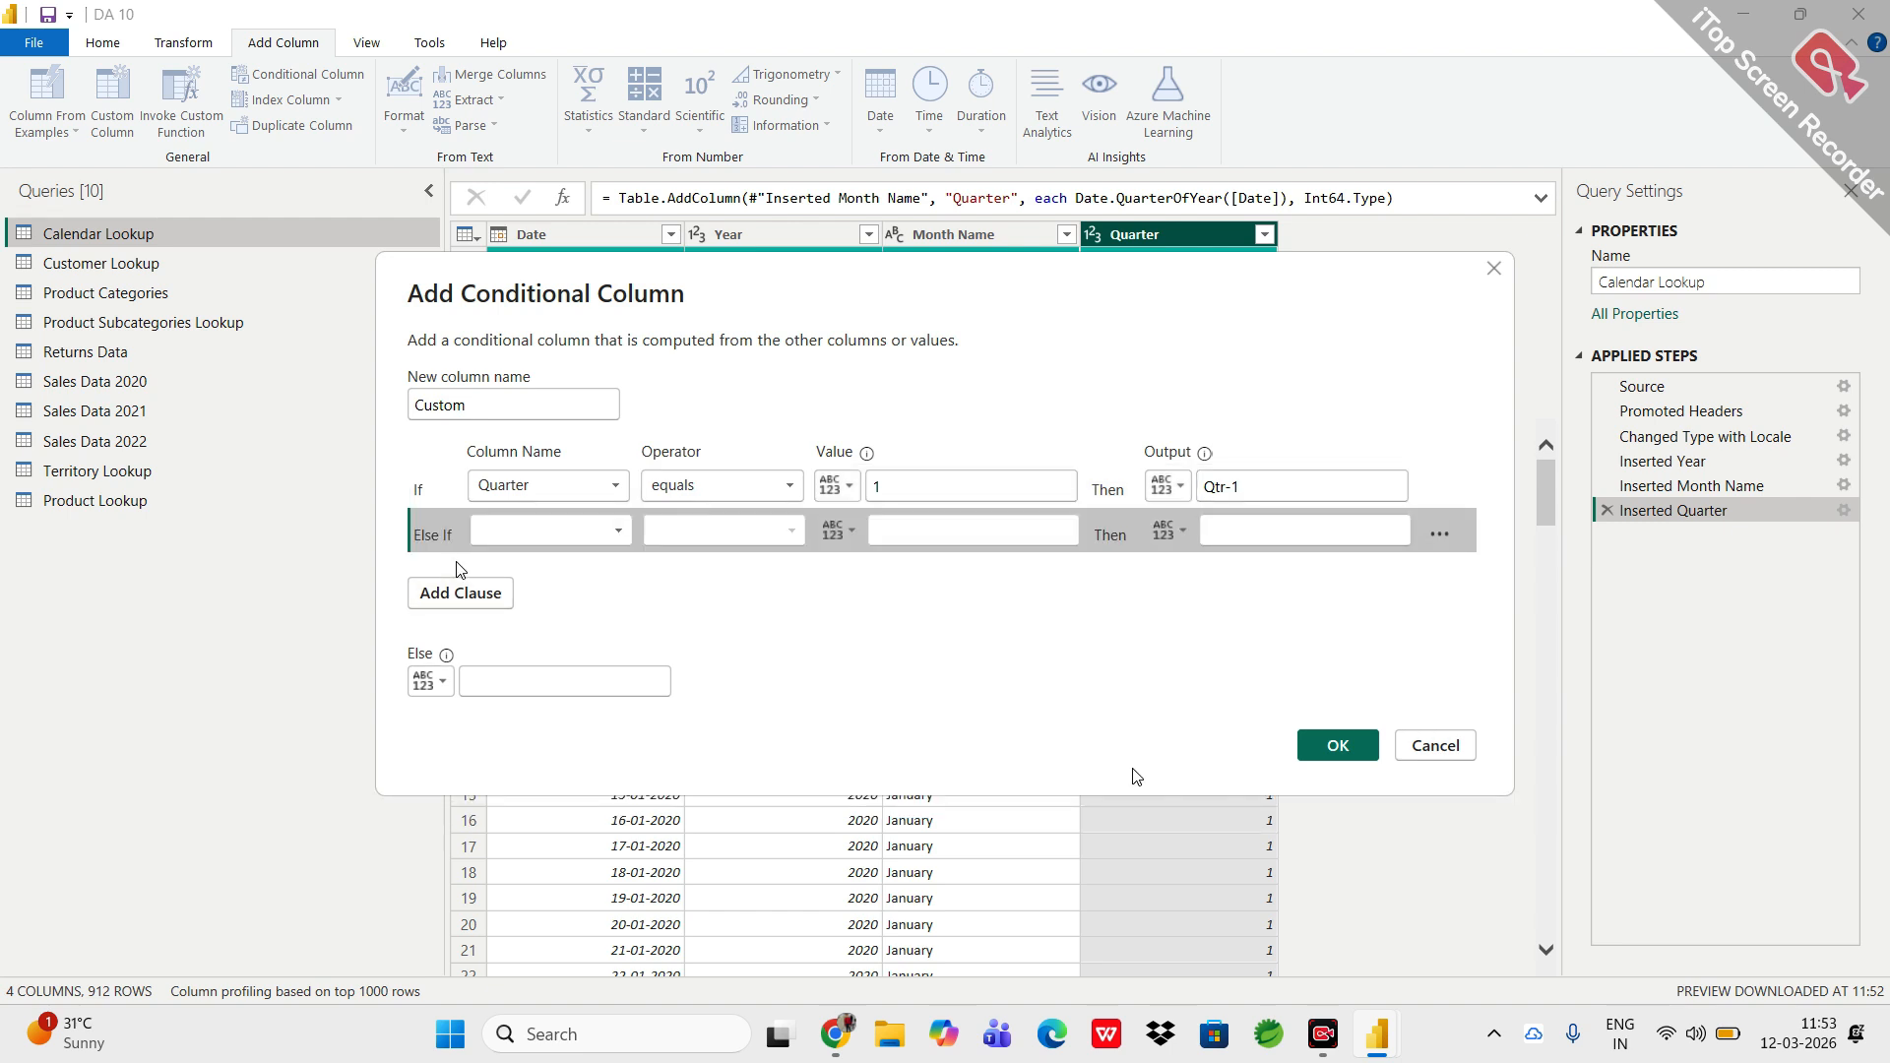
{"action": "left_click", "coordinate": [607, 533]}
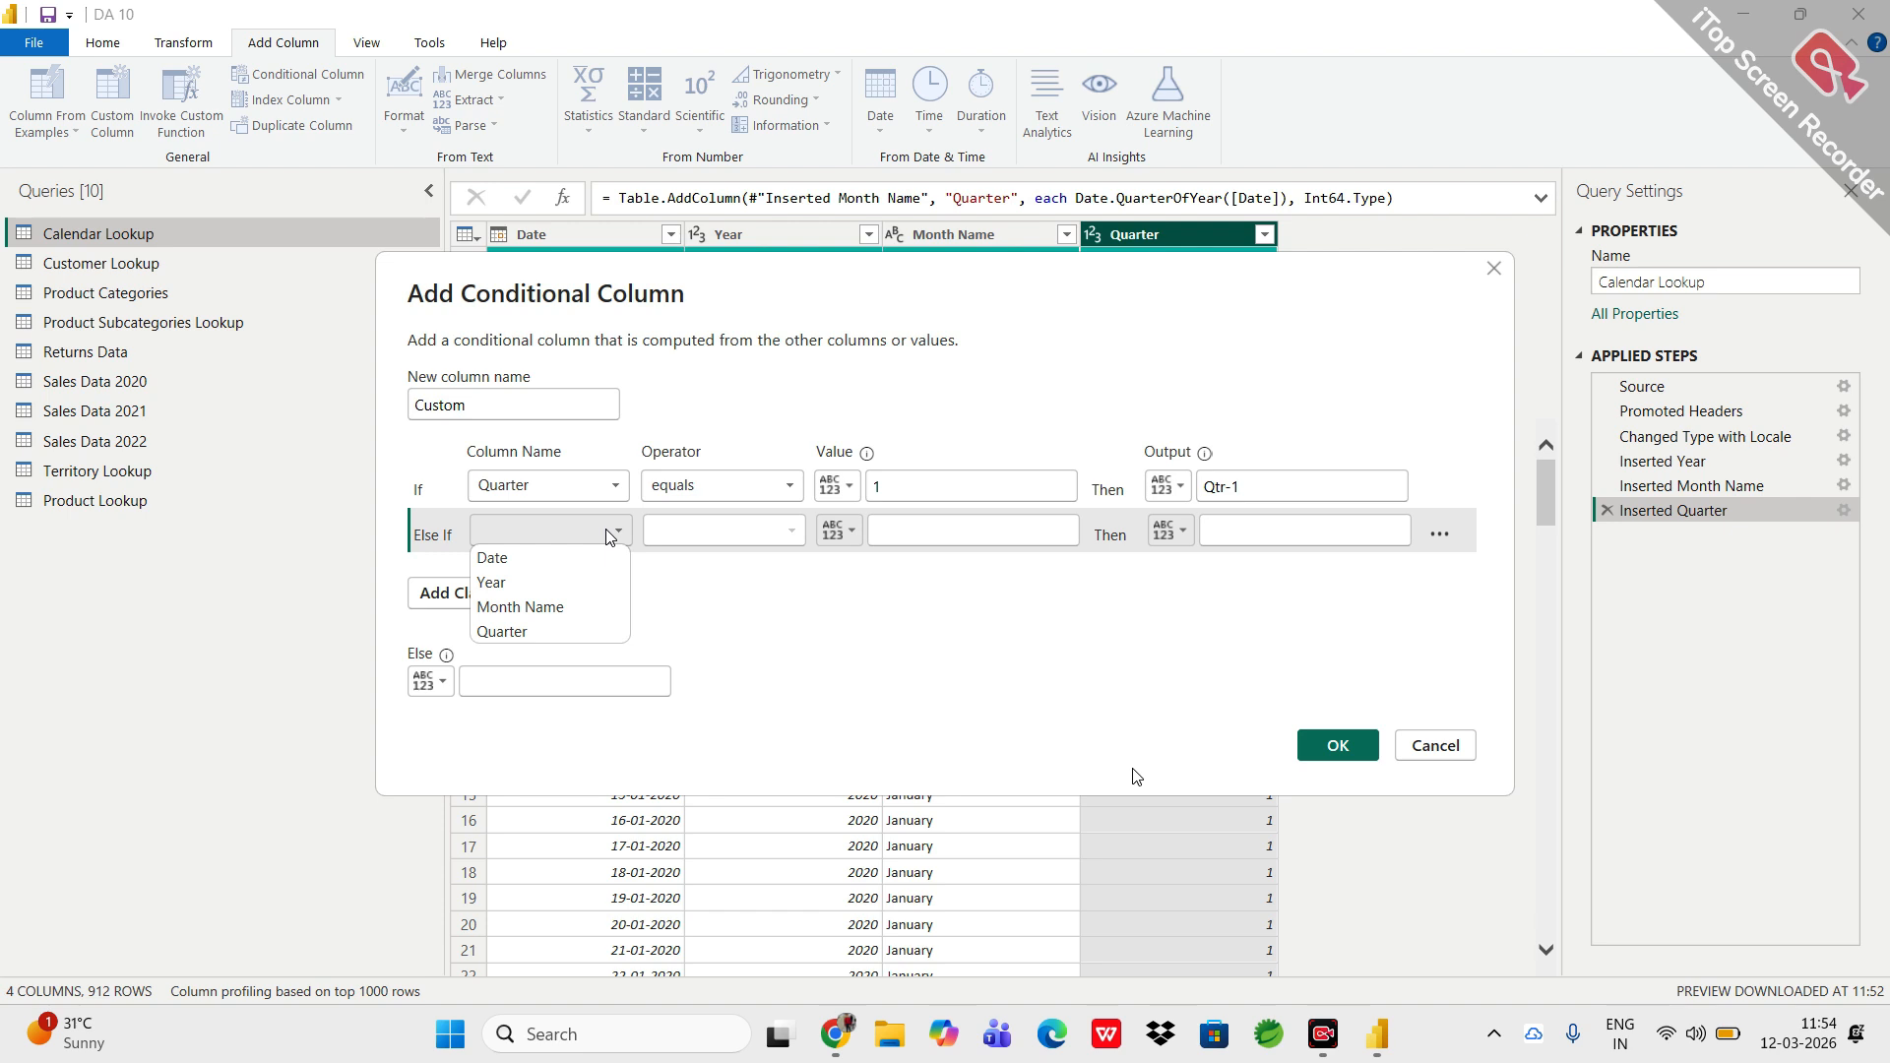
{"action": "left_click", "coordinate": [547, 630]}
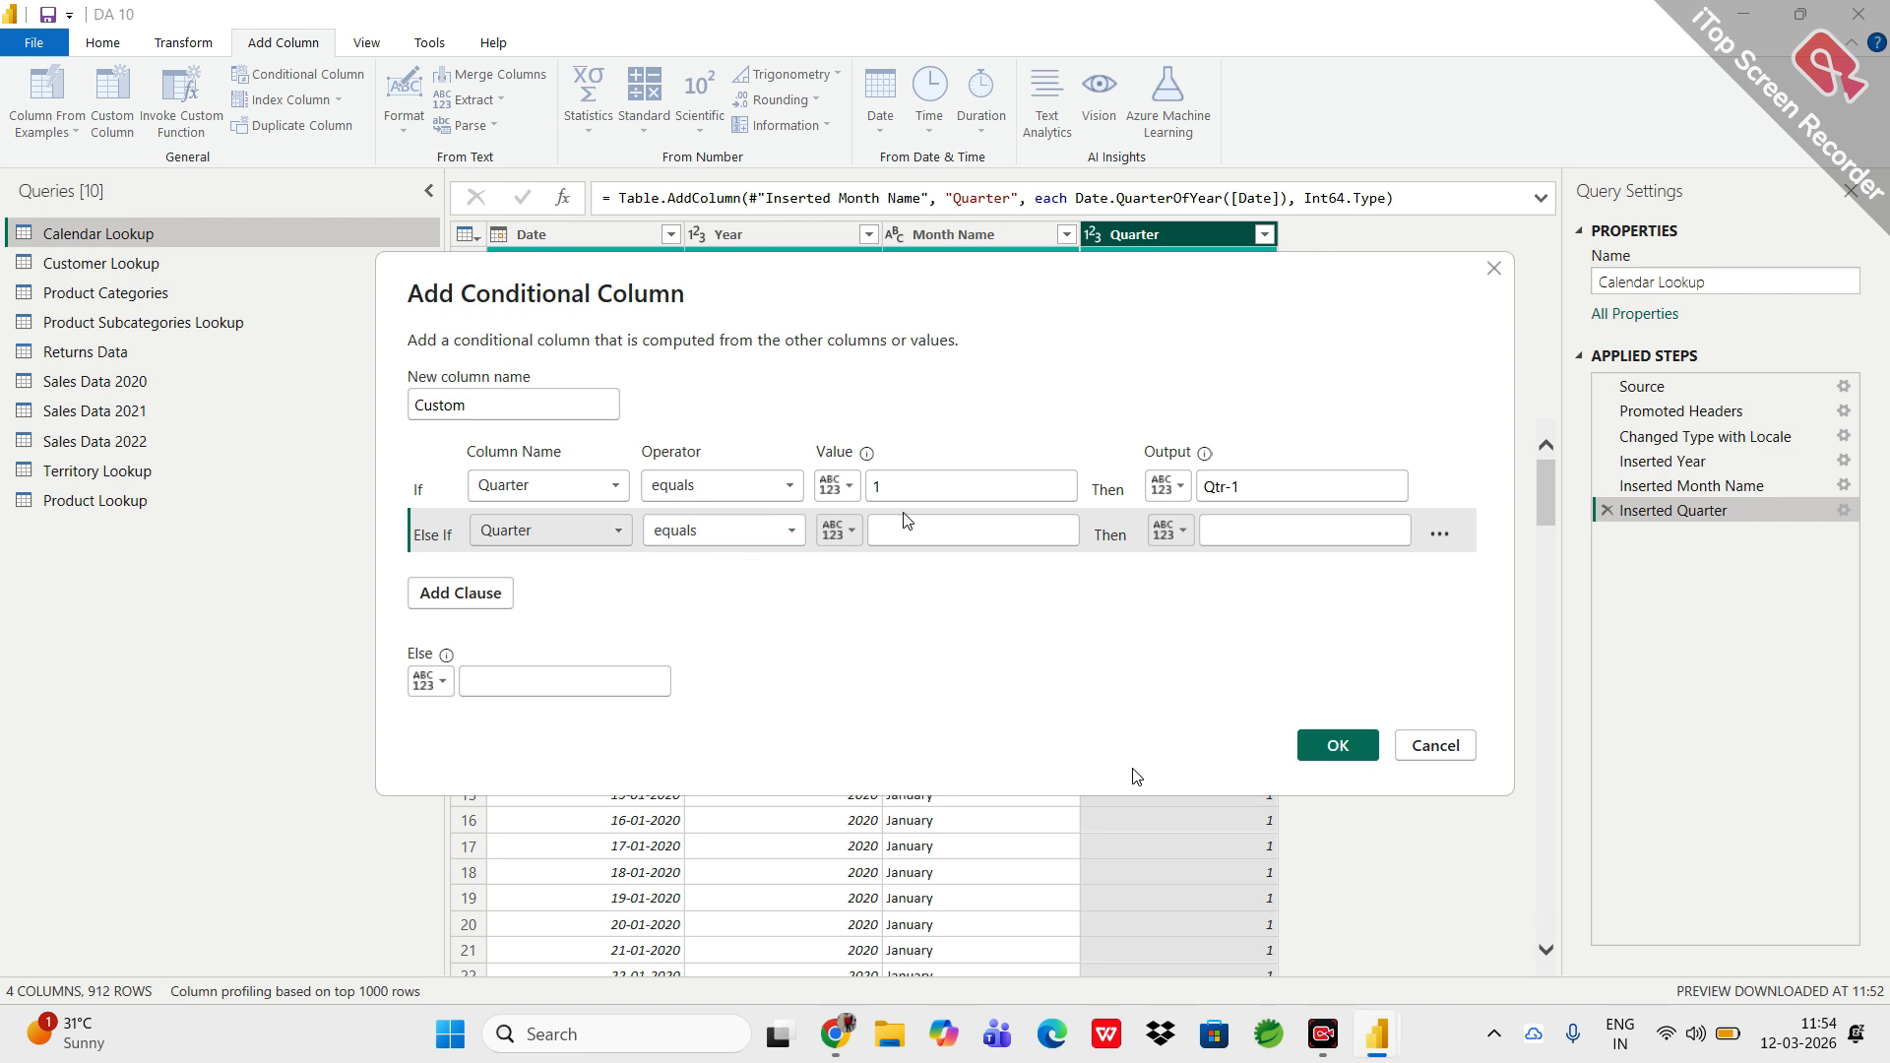
{"action": "left_click", "coordinate": [930, 520]}
{"action": "type", "text": "2"}
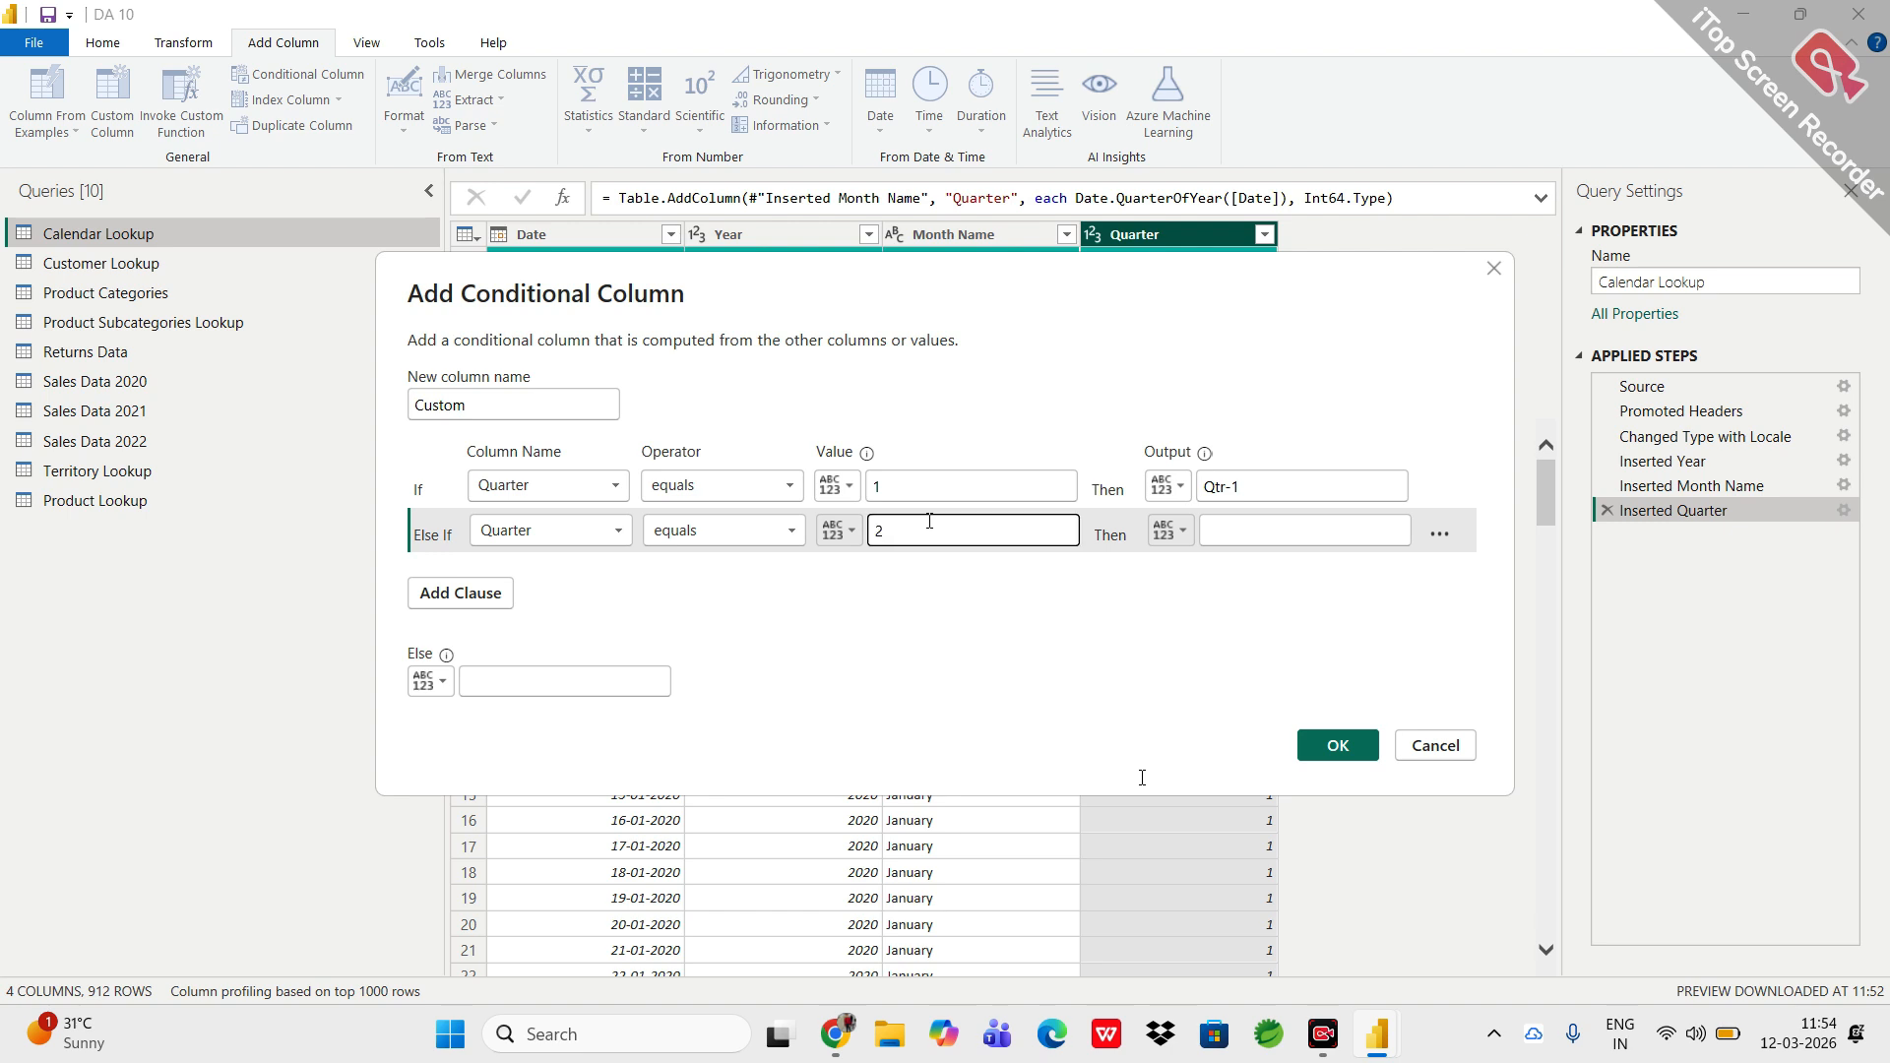
{"action": "left_click", "coordinate": [1231, 539]}
{"action": "type", "text": "Qtr-2"}
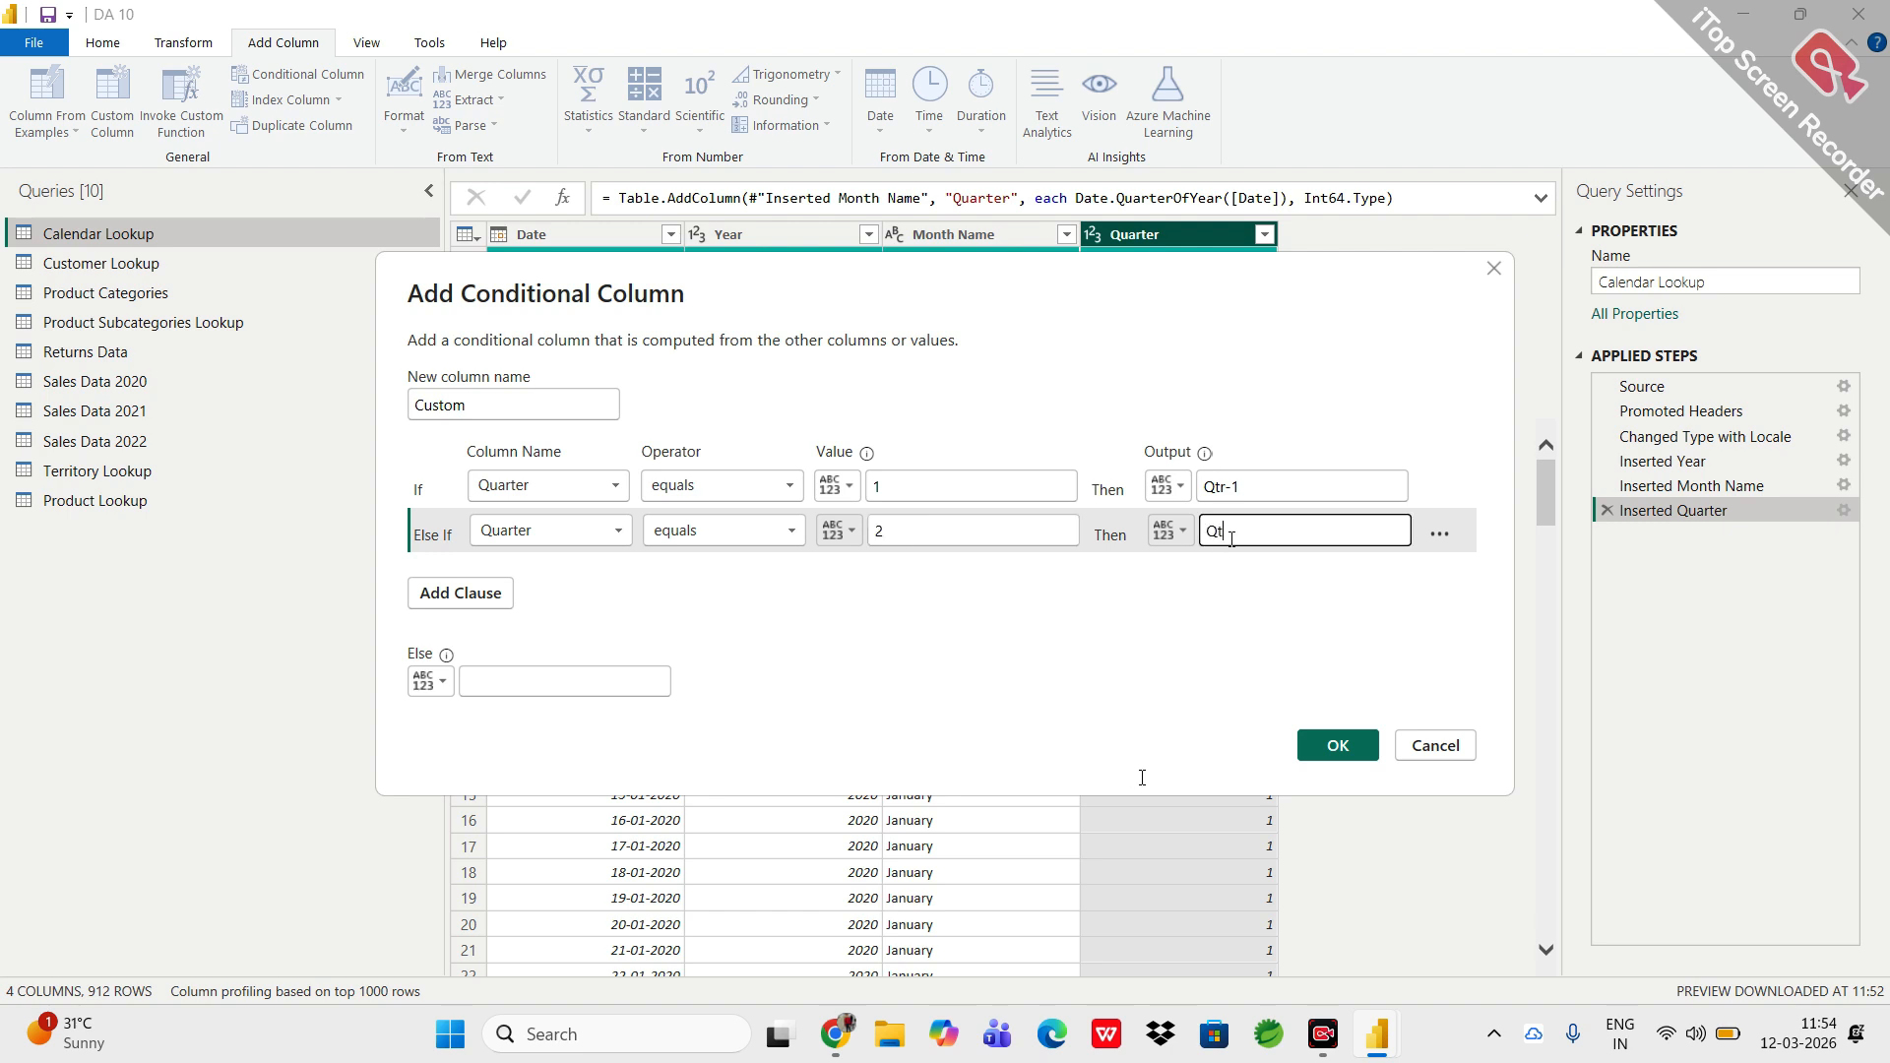
Add another Else If clause to the conditional column that outputs Qtr-3 if Quarter equals 3.
{"action": "left_click", "coordinate": [458, 594]}
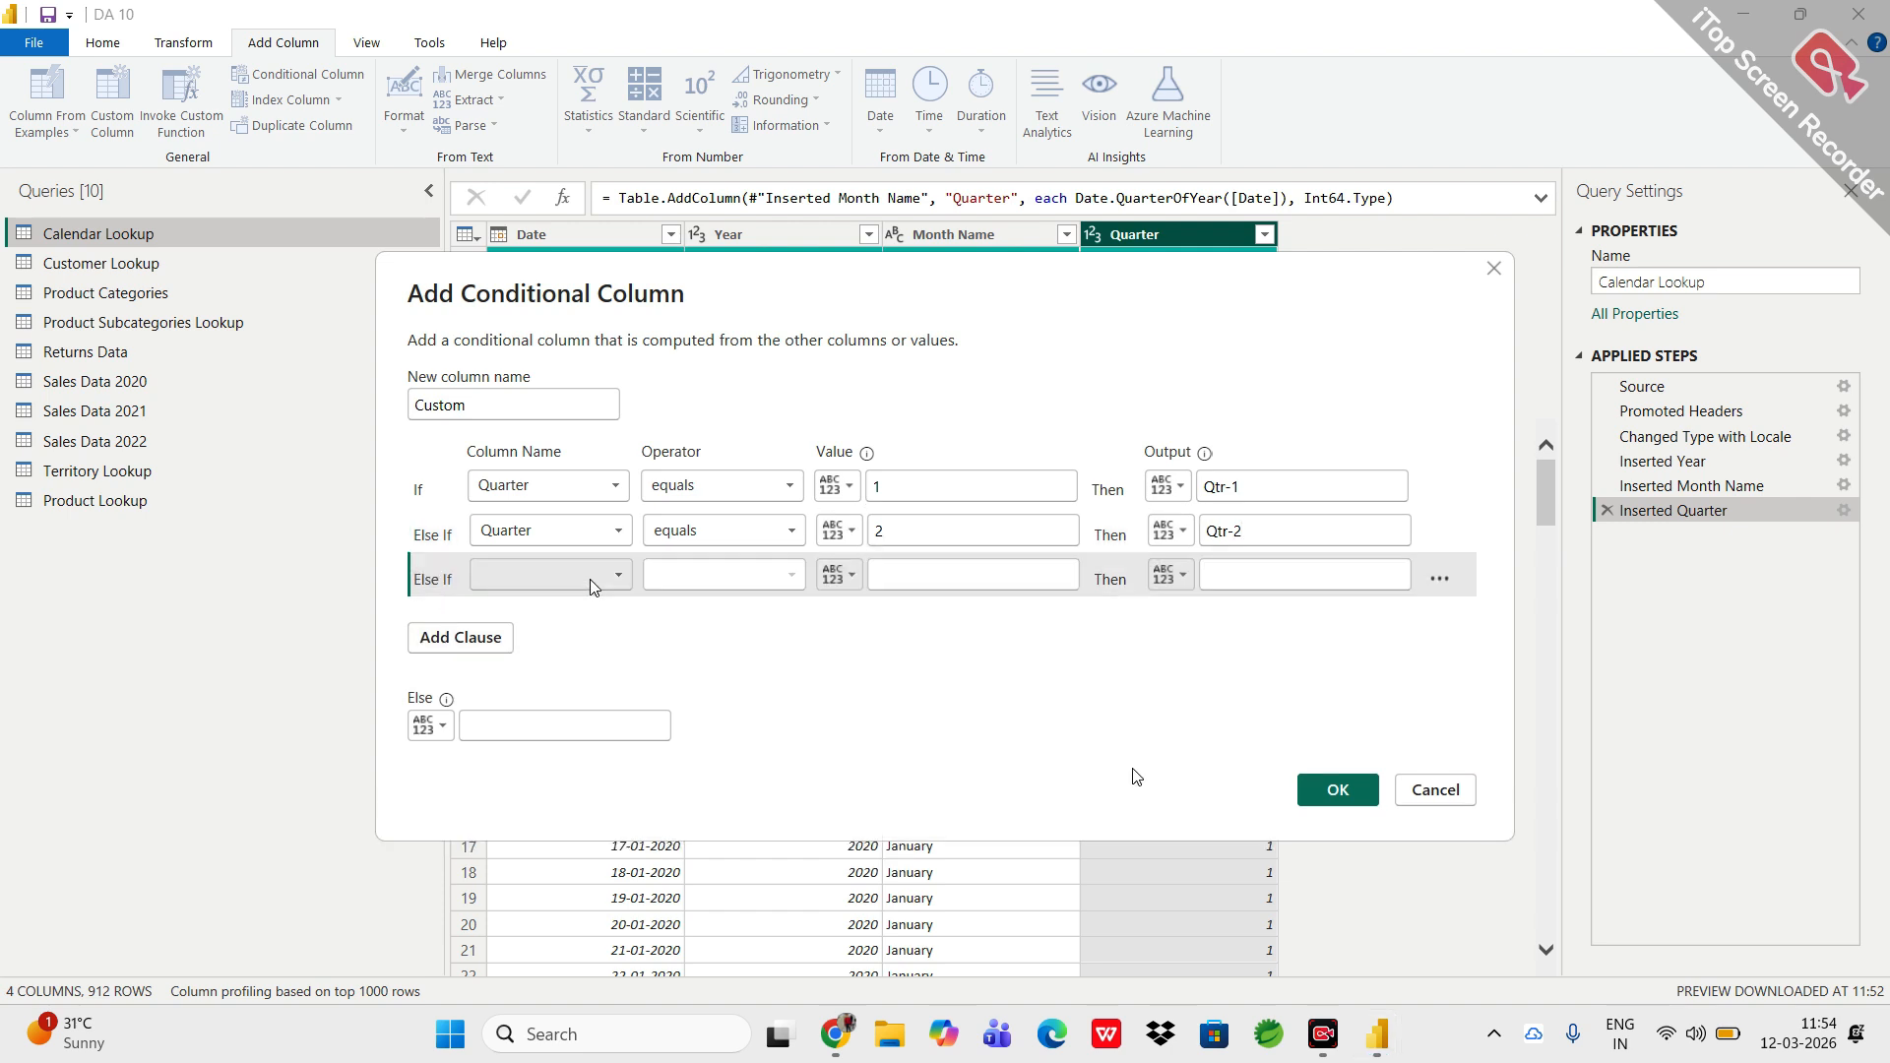
{"action": "left_click", "coordinate": [591, 581]}
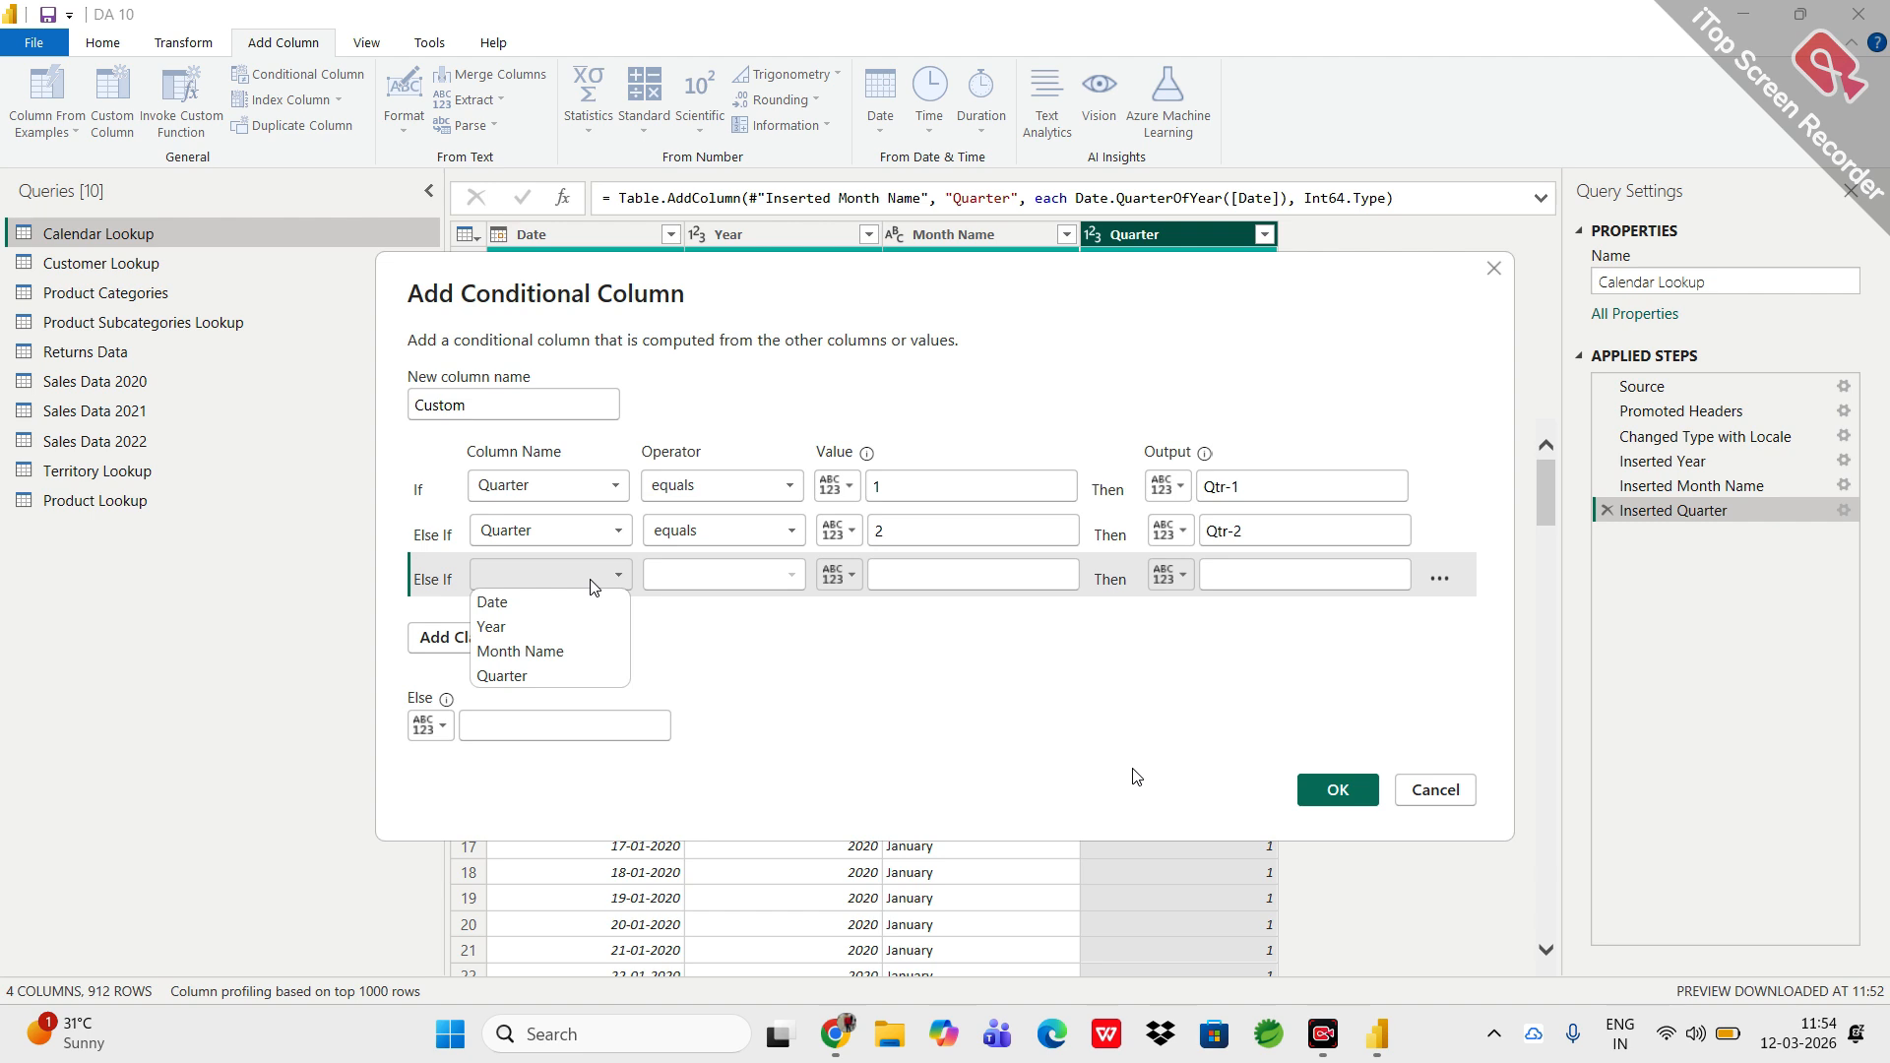
{"action": "left_click", "coordinate": [503, 675]}
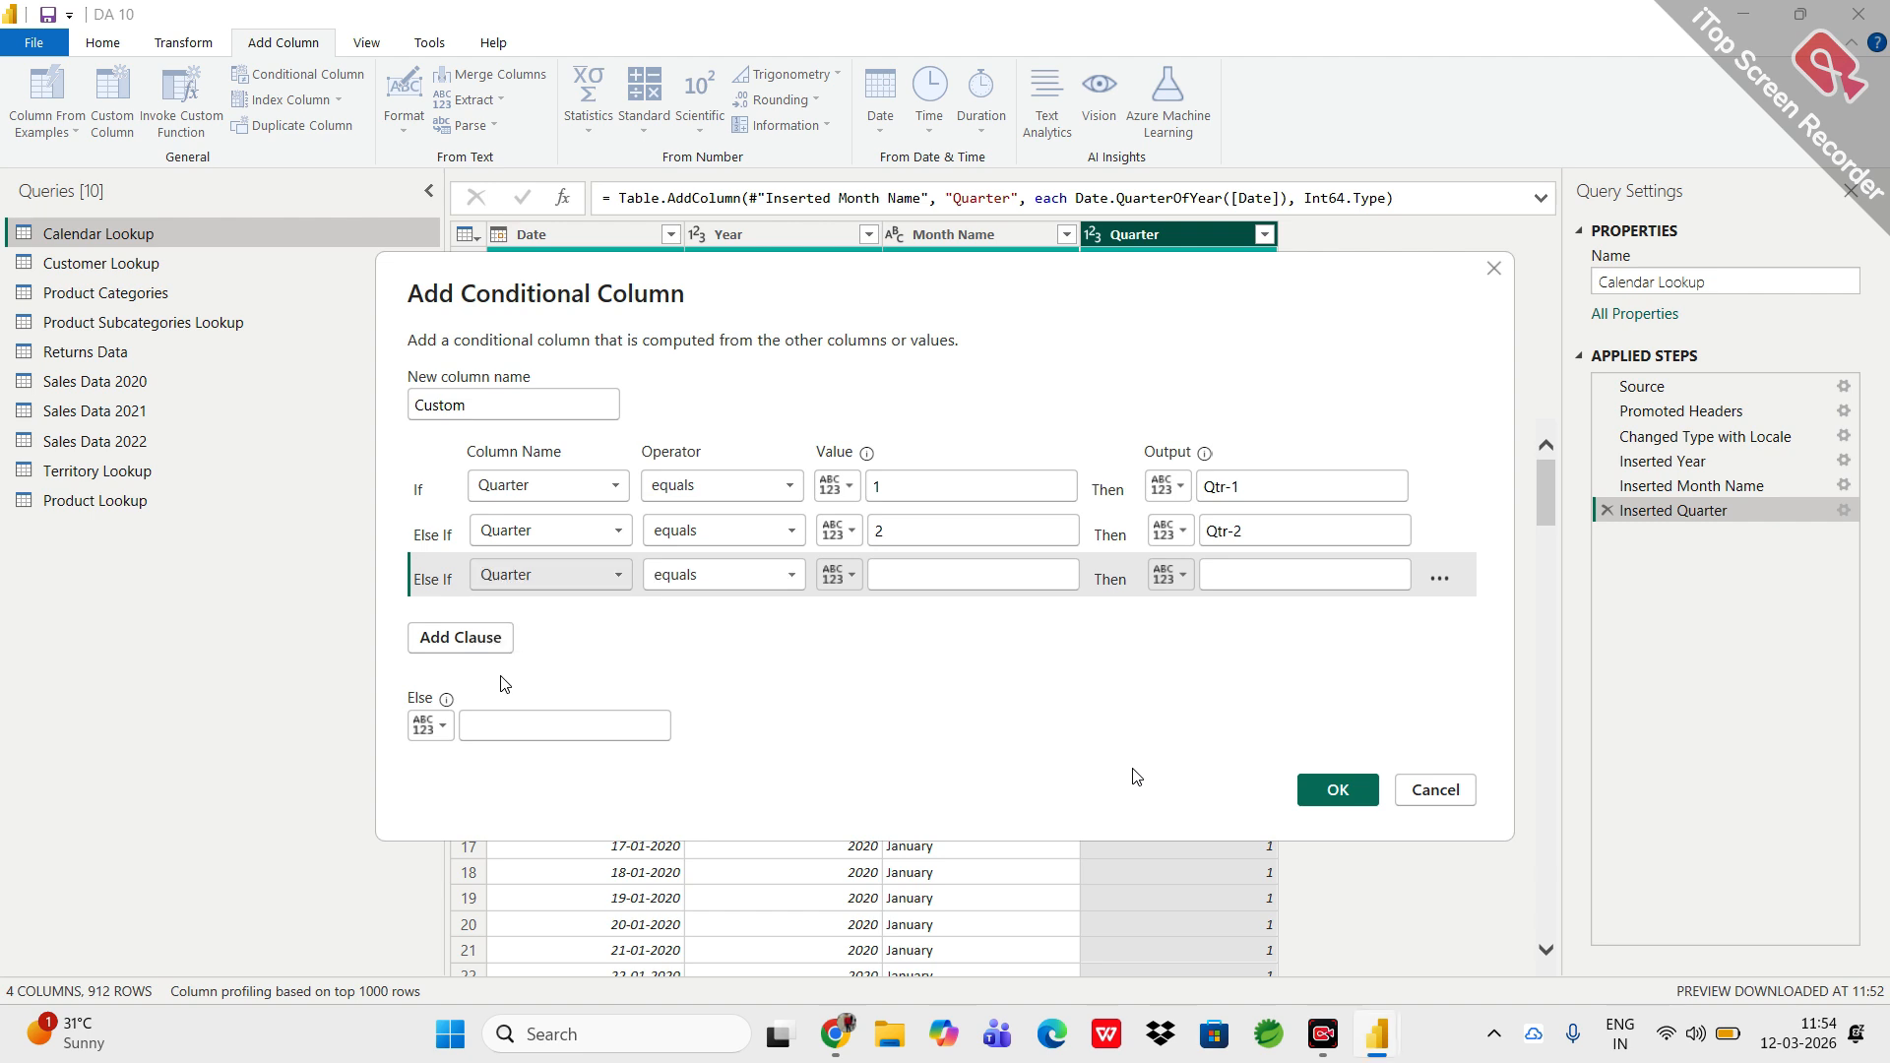
{"action": "left_click", "coordinate": [909, 579]}
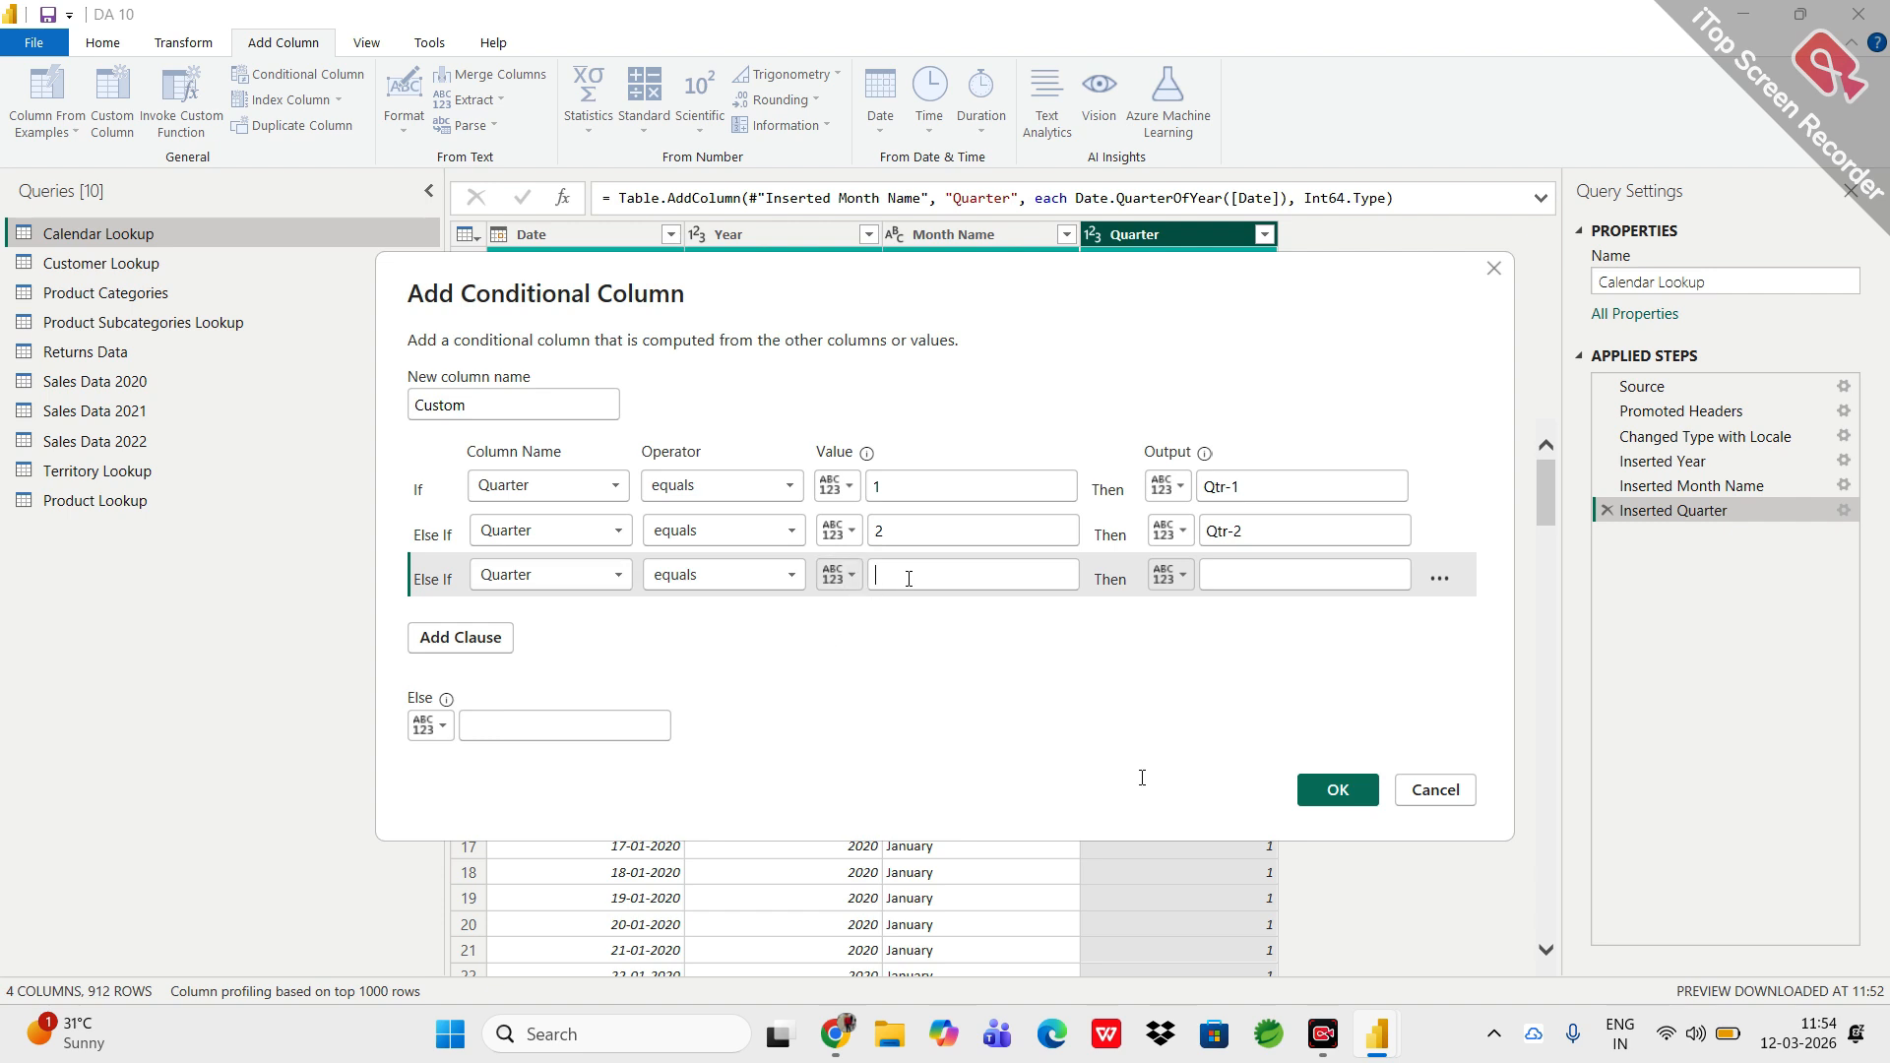
{"action": "type", "text": "3"}
{"action": "left_click", "coordinate": [1239, 576]}
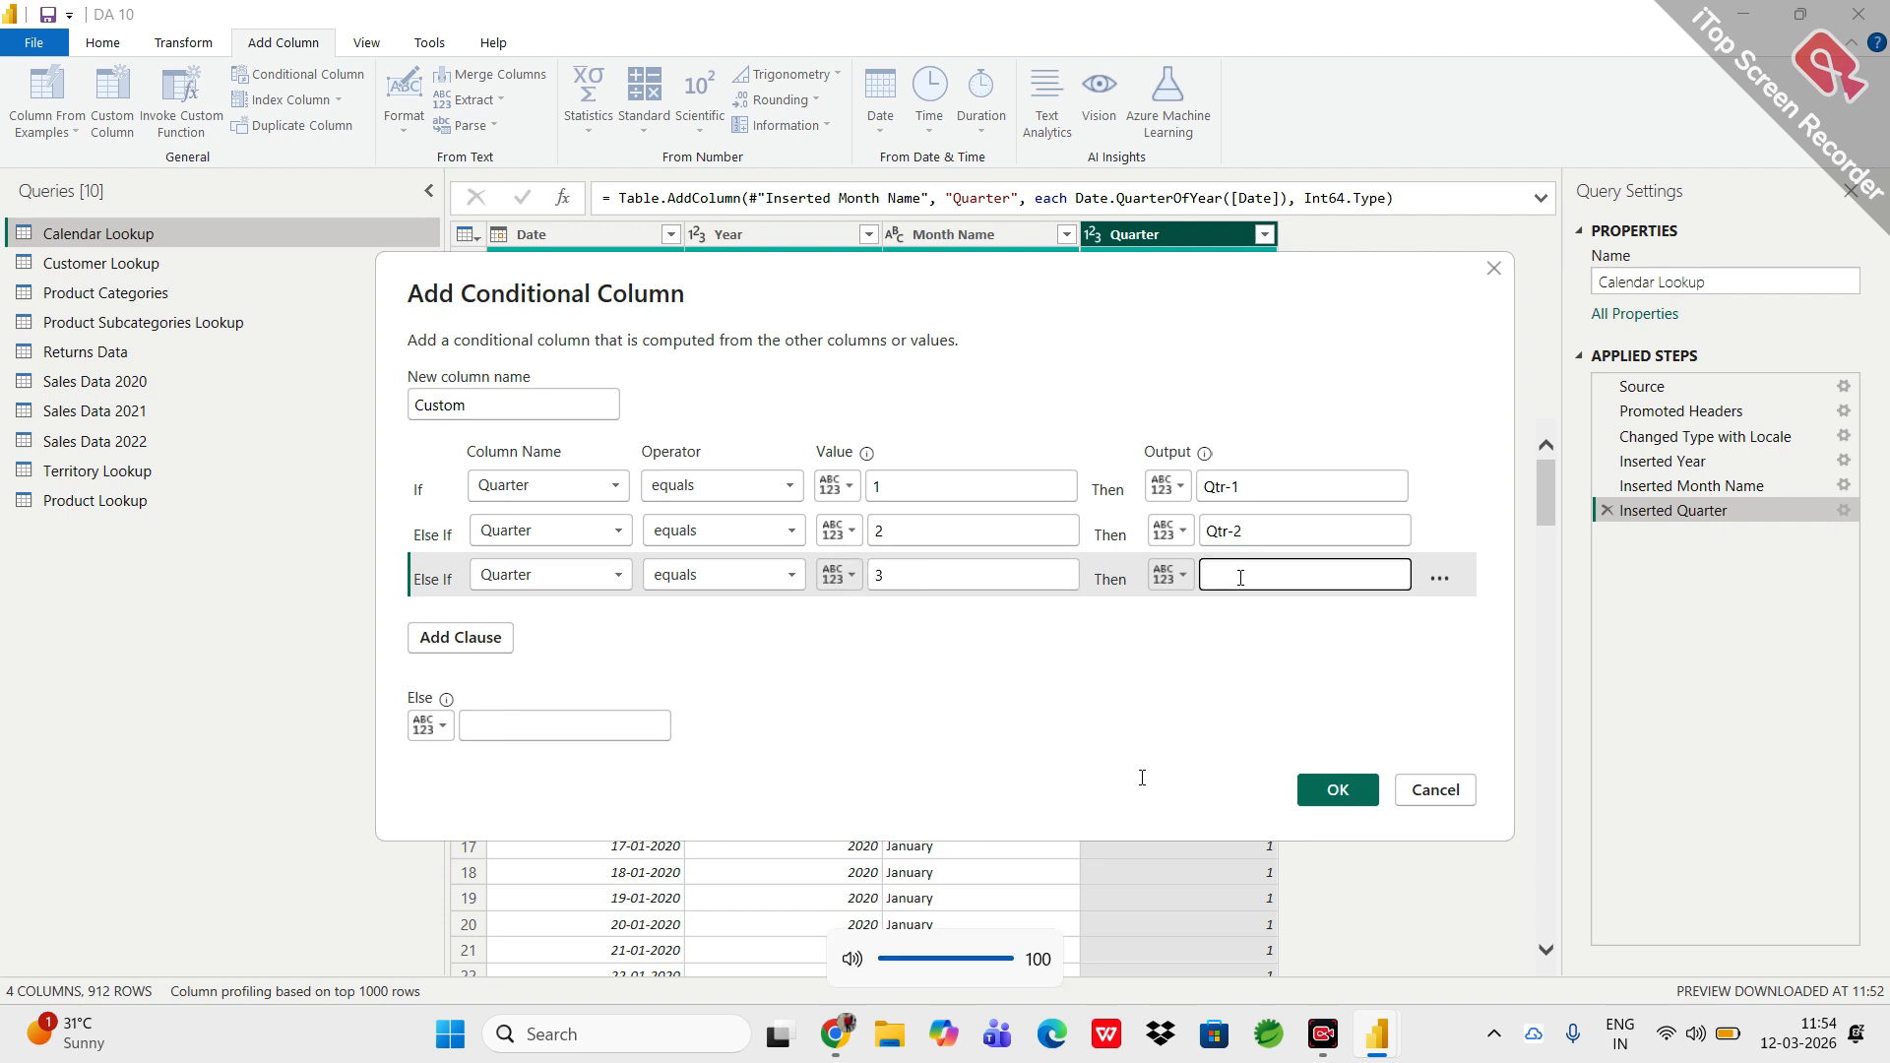
{"action": "type", "text": "Qtr-3"}
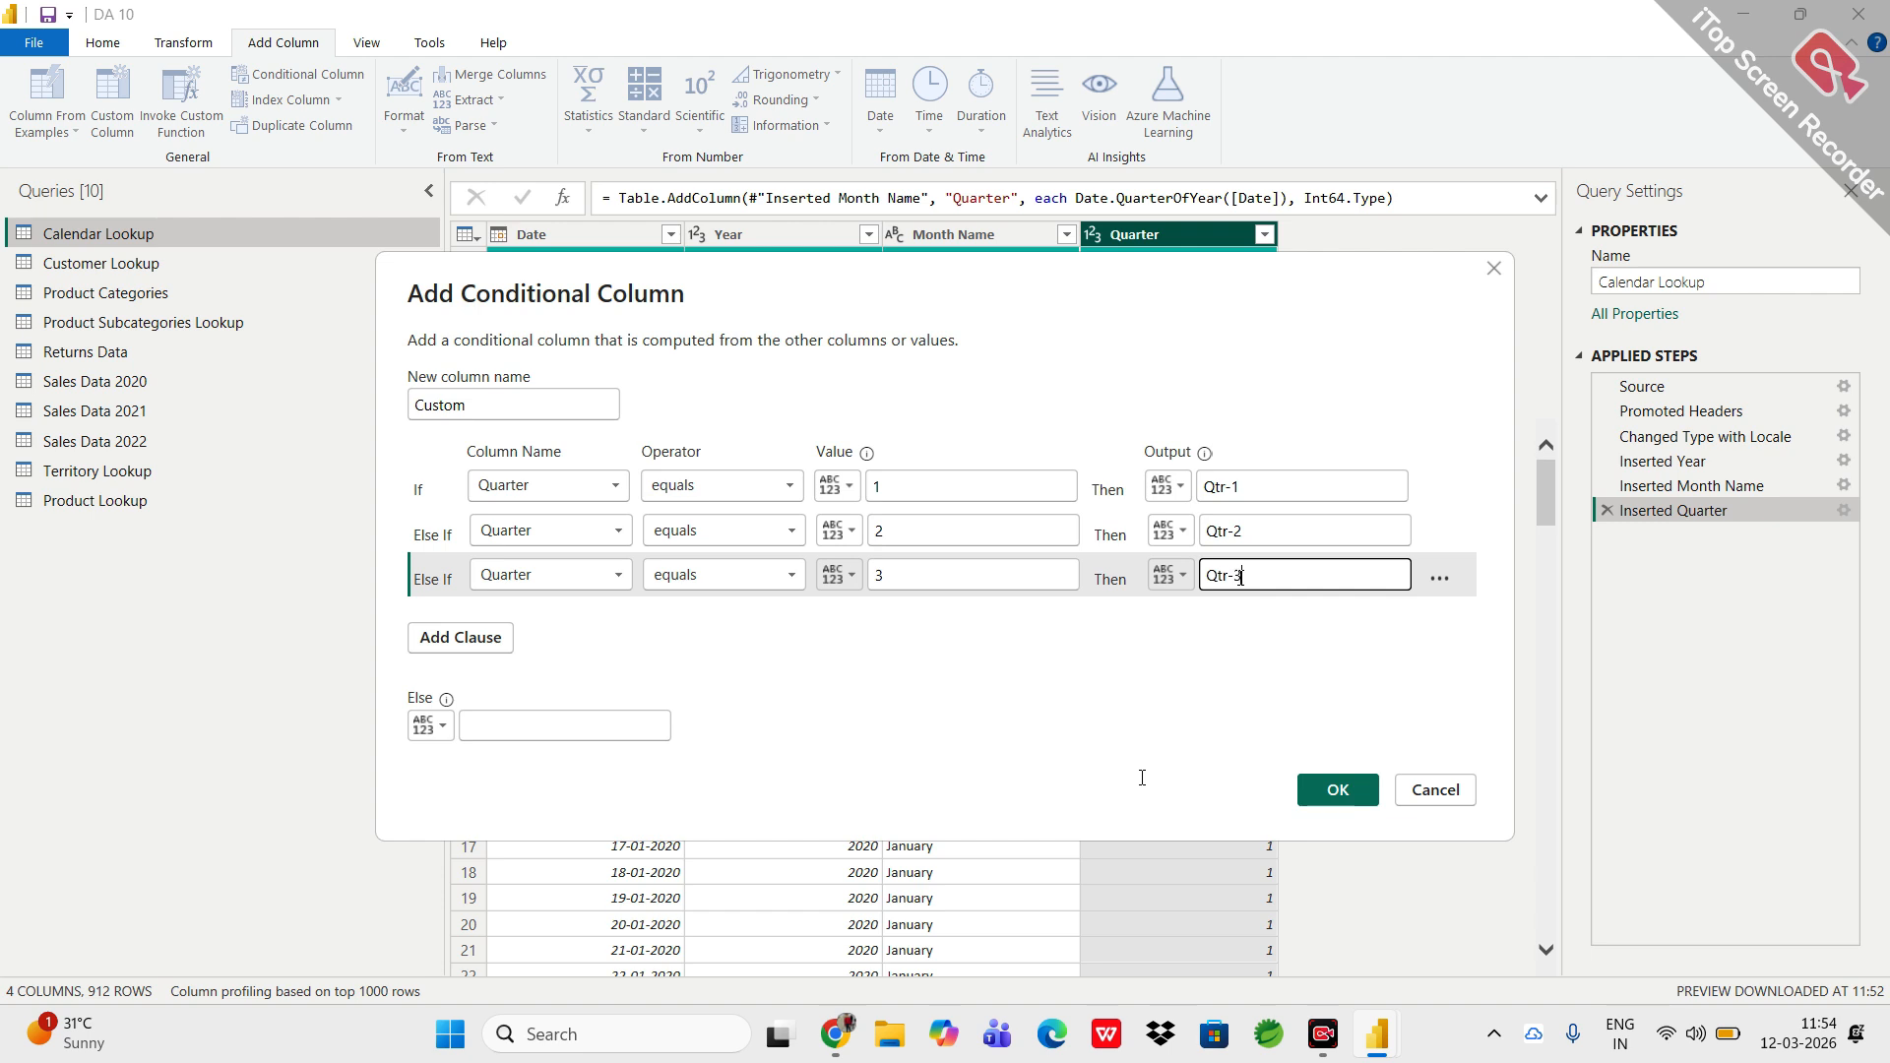
Fill in the Else output with the remaining quarter's label in the same Qtr- format, and create the conditional column.
{"action": "left_click", "coordinate": [575, 725]}
{"action": "type", "text": "Qtr"}
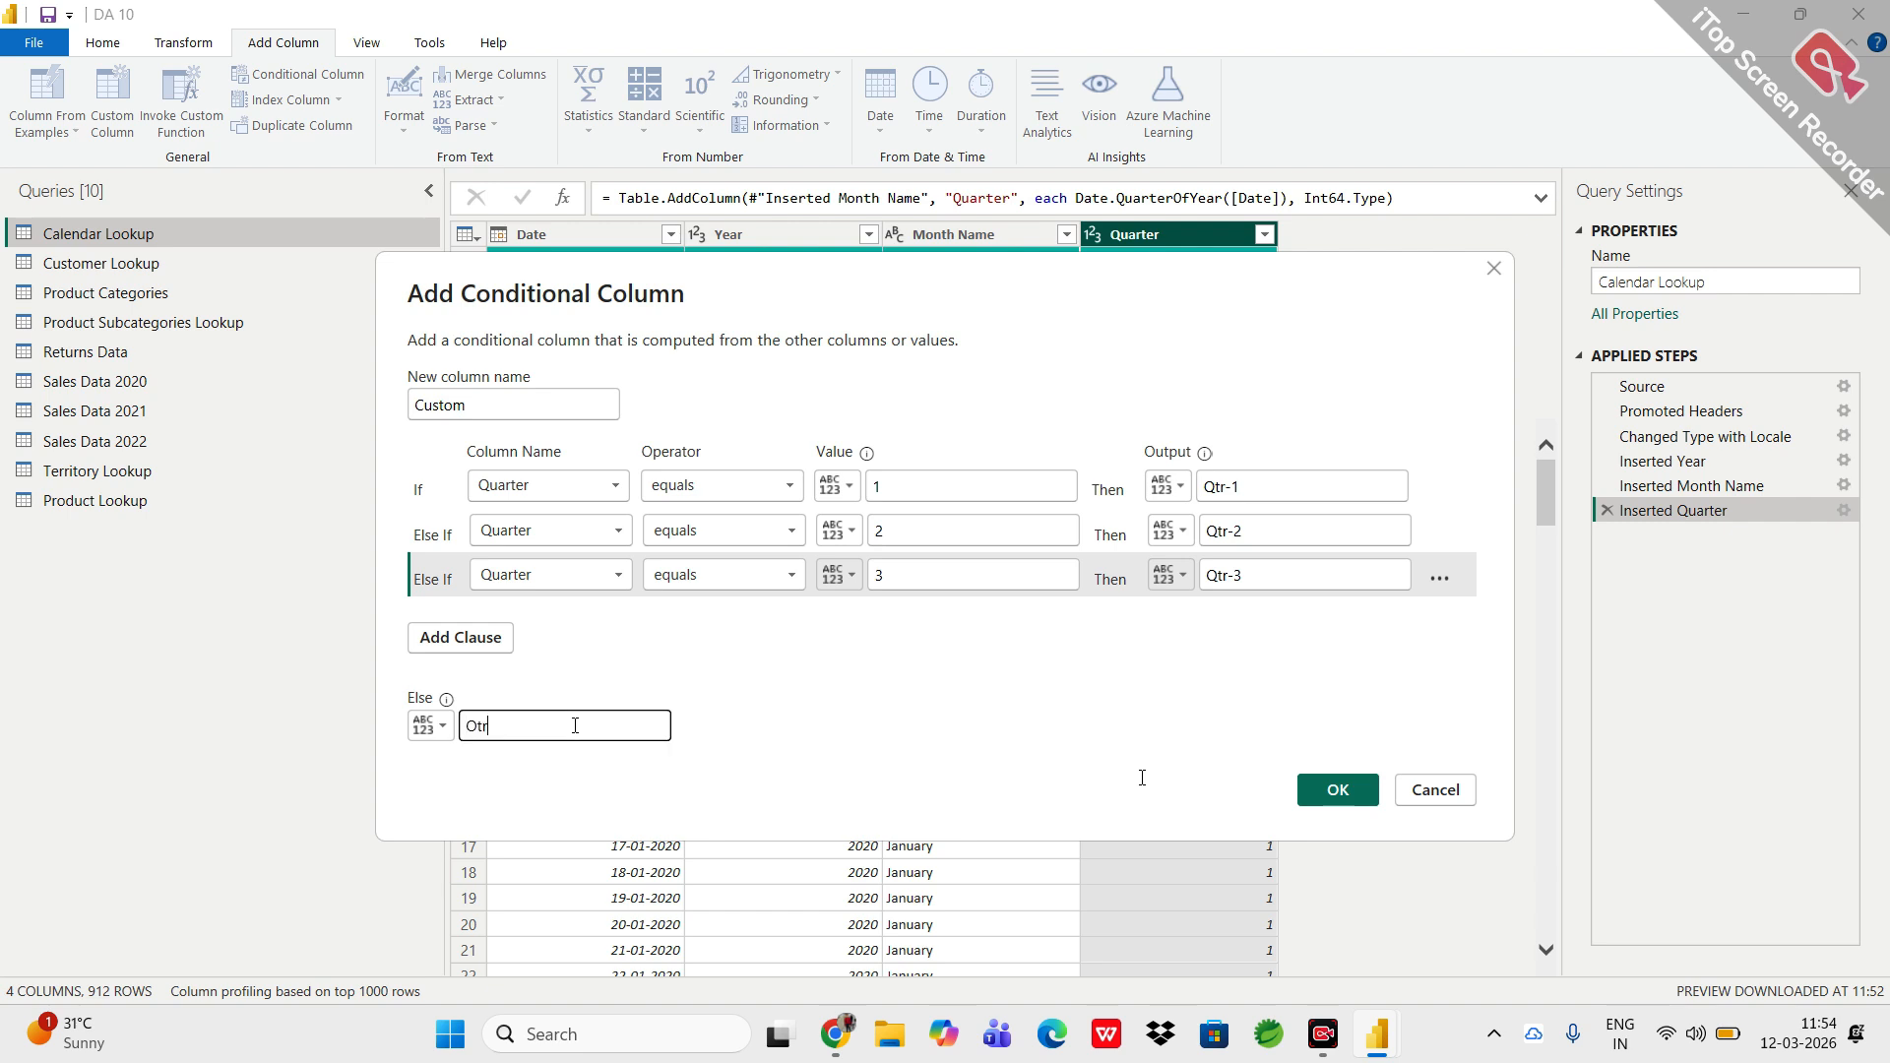
{"action": "key", "text": "BackSpace"}
{"action": "key", "text": "BackSpace"}
{"action": "key", "text": "BackSpace"}
{"action": "type", "text": "Qtr-"}
{"action": "left_click", "coordinate": [1335, 792]}
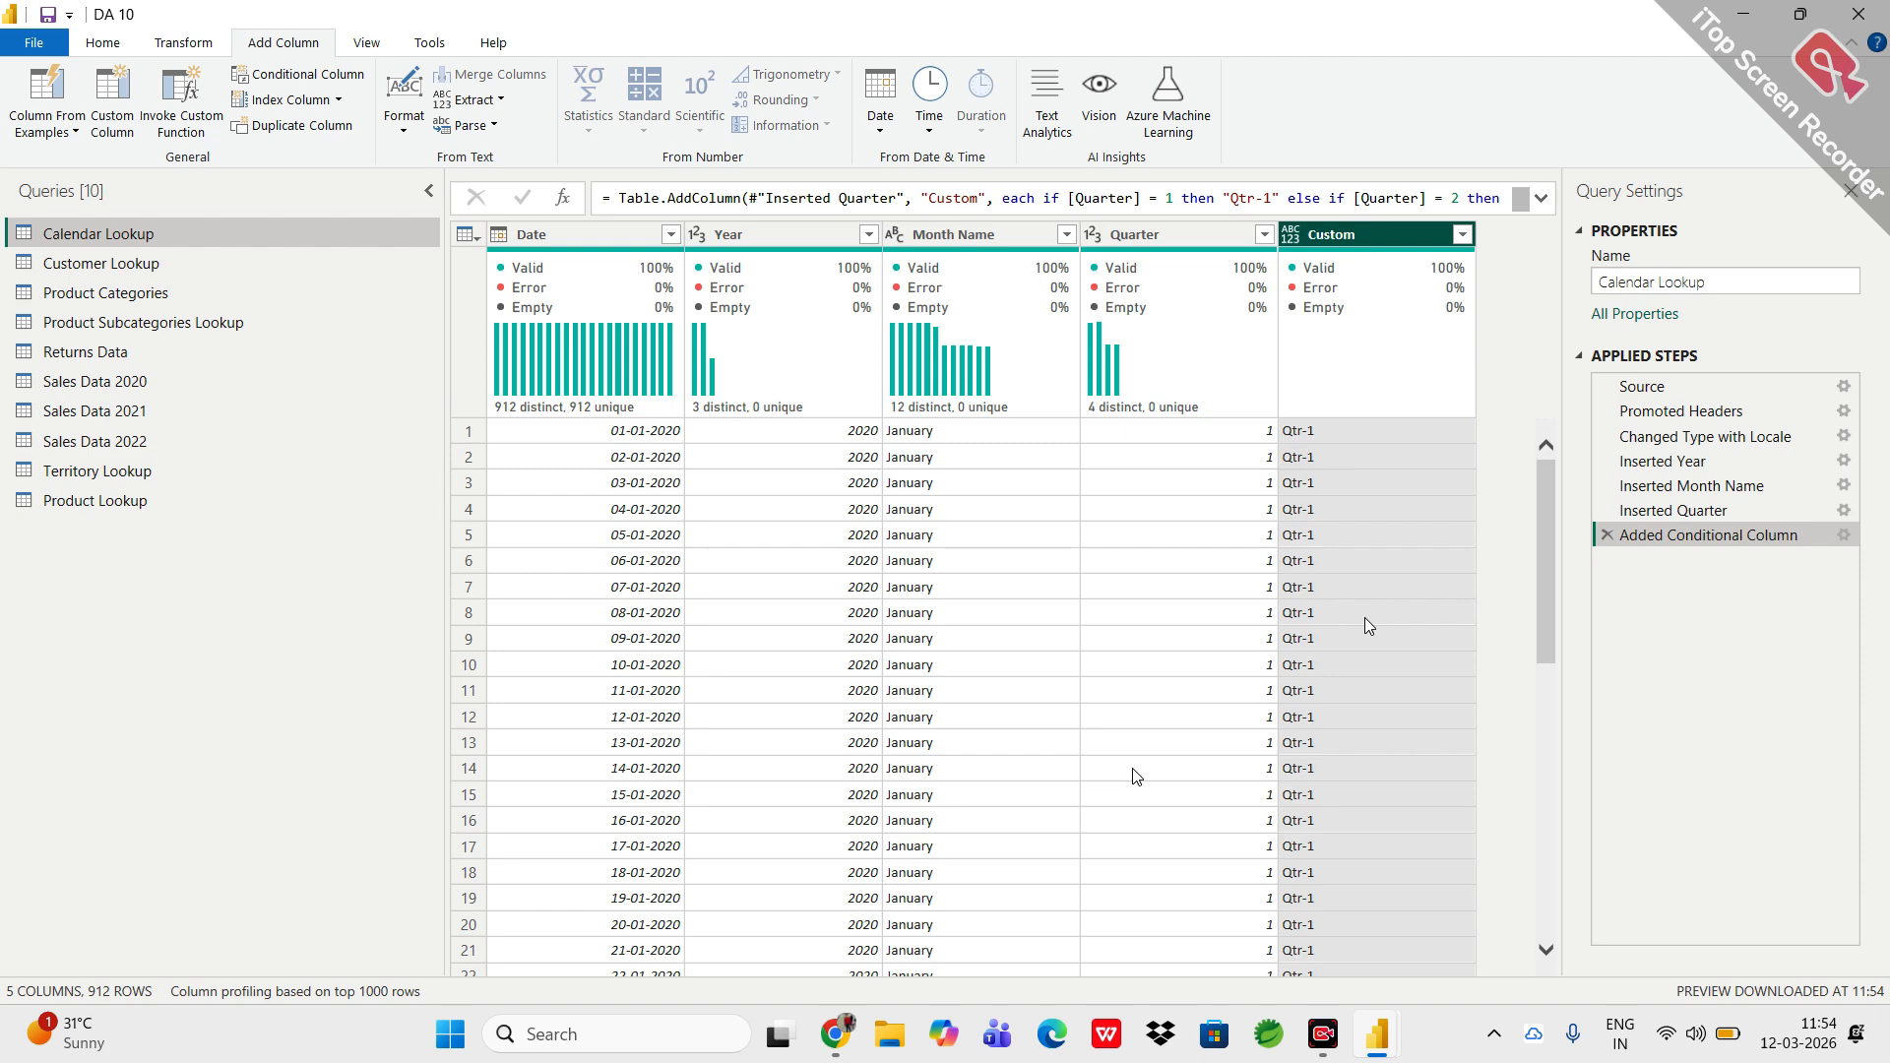
{"action": "scroll", "coordinate": [1367, 625], "scroll_direction": "down", "scroll_amount": 10}
{"action": "scroll", "coordinate": [1365, 617], "scroll_direction": "up", "scroll_amount": 10}
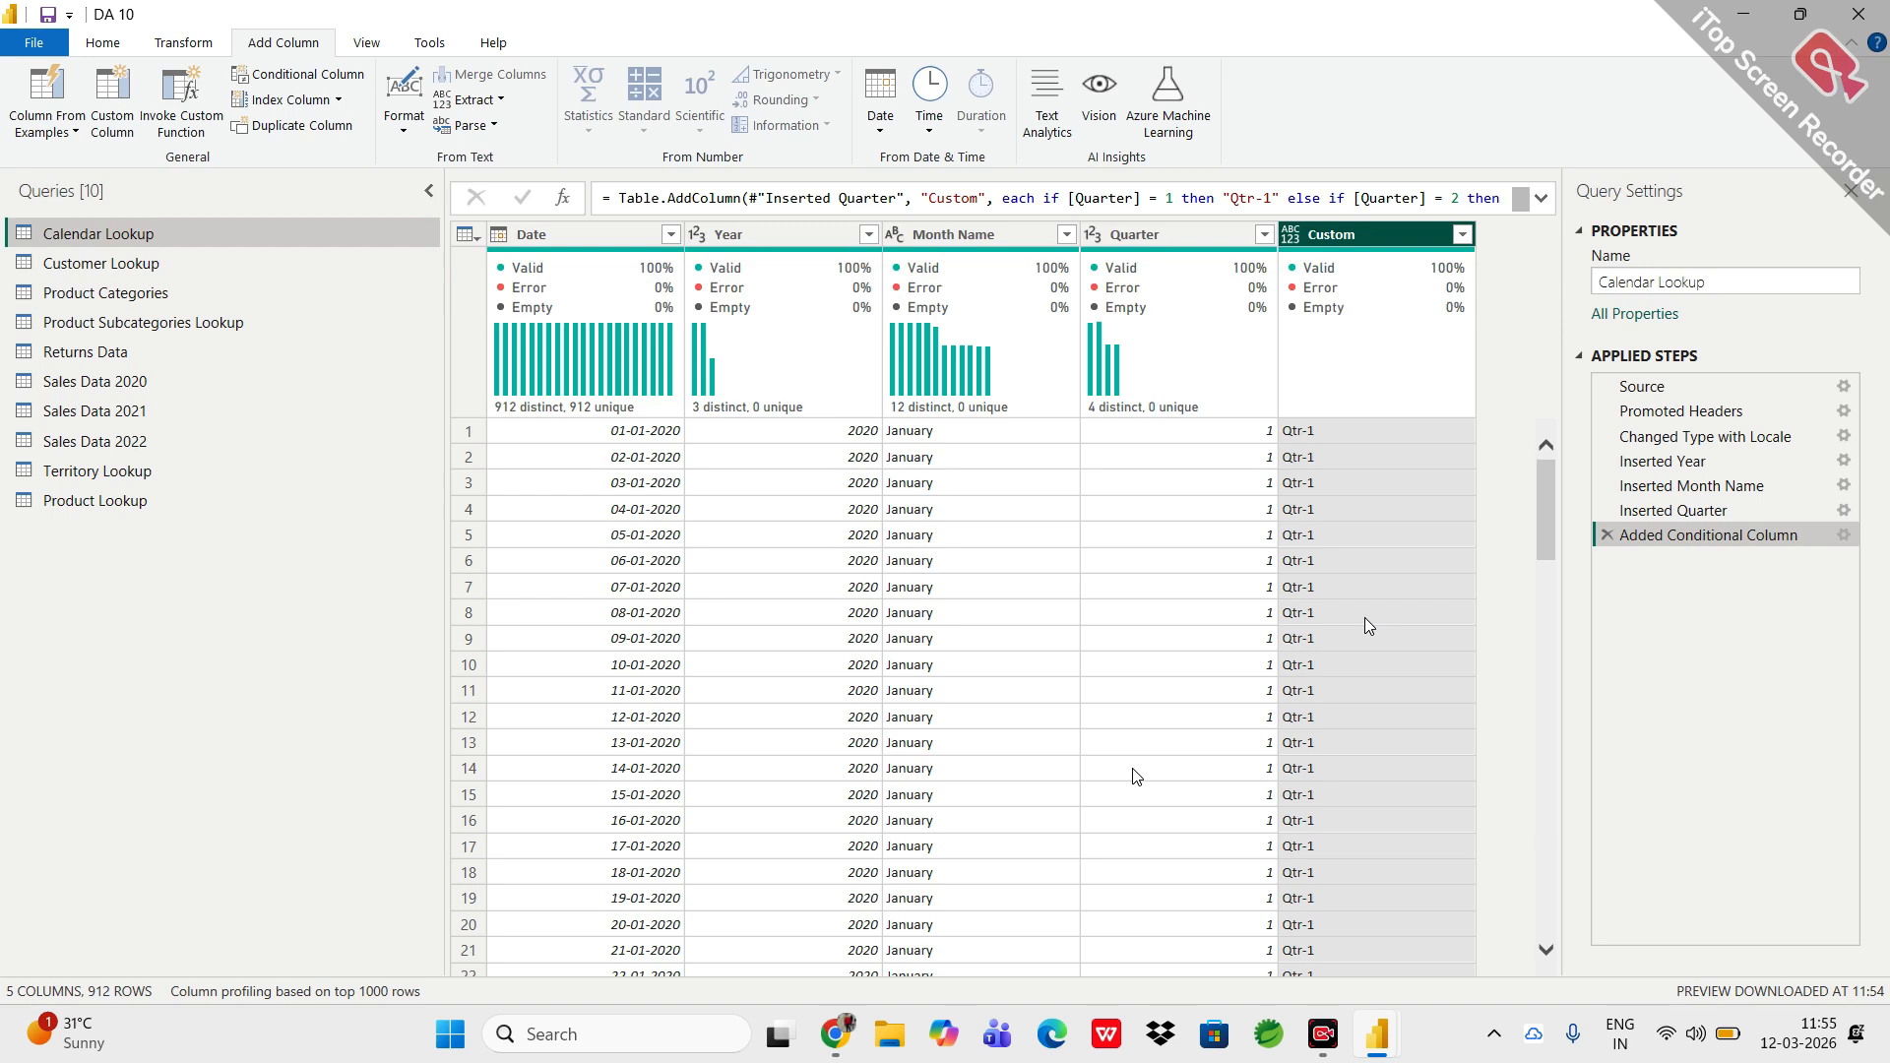
Add a Start of Week column derived from the Date column.
{"action": "left_click", "coordinate": [605, 233]}
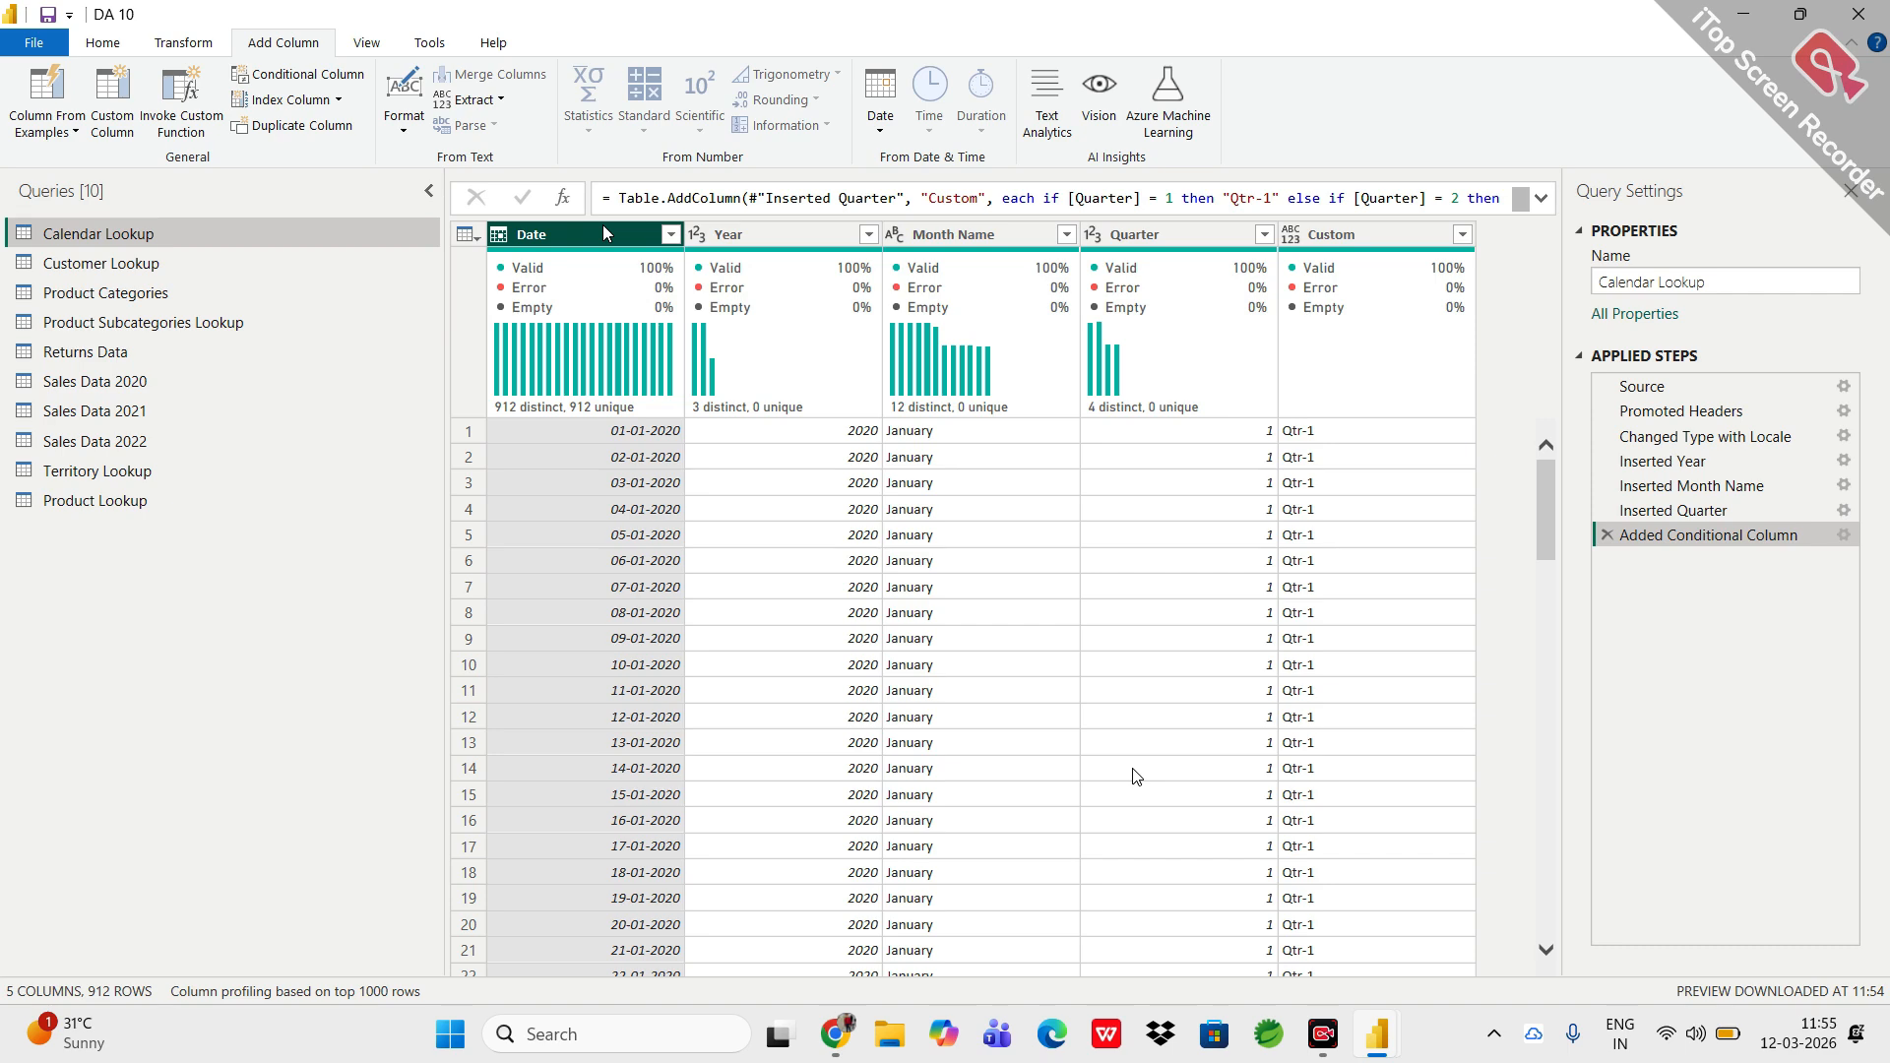
{"action": "left_click", "coordinate": [891, 136]}
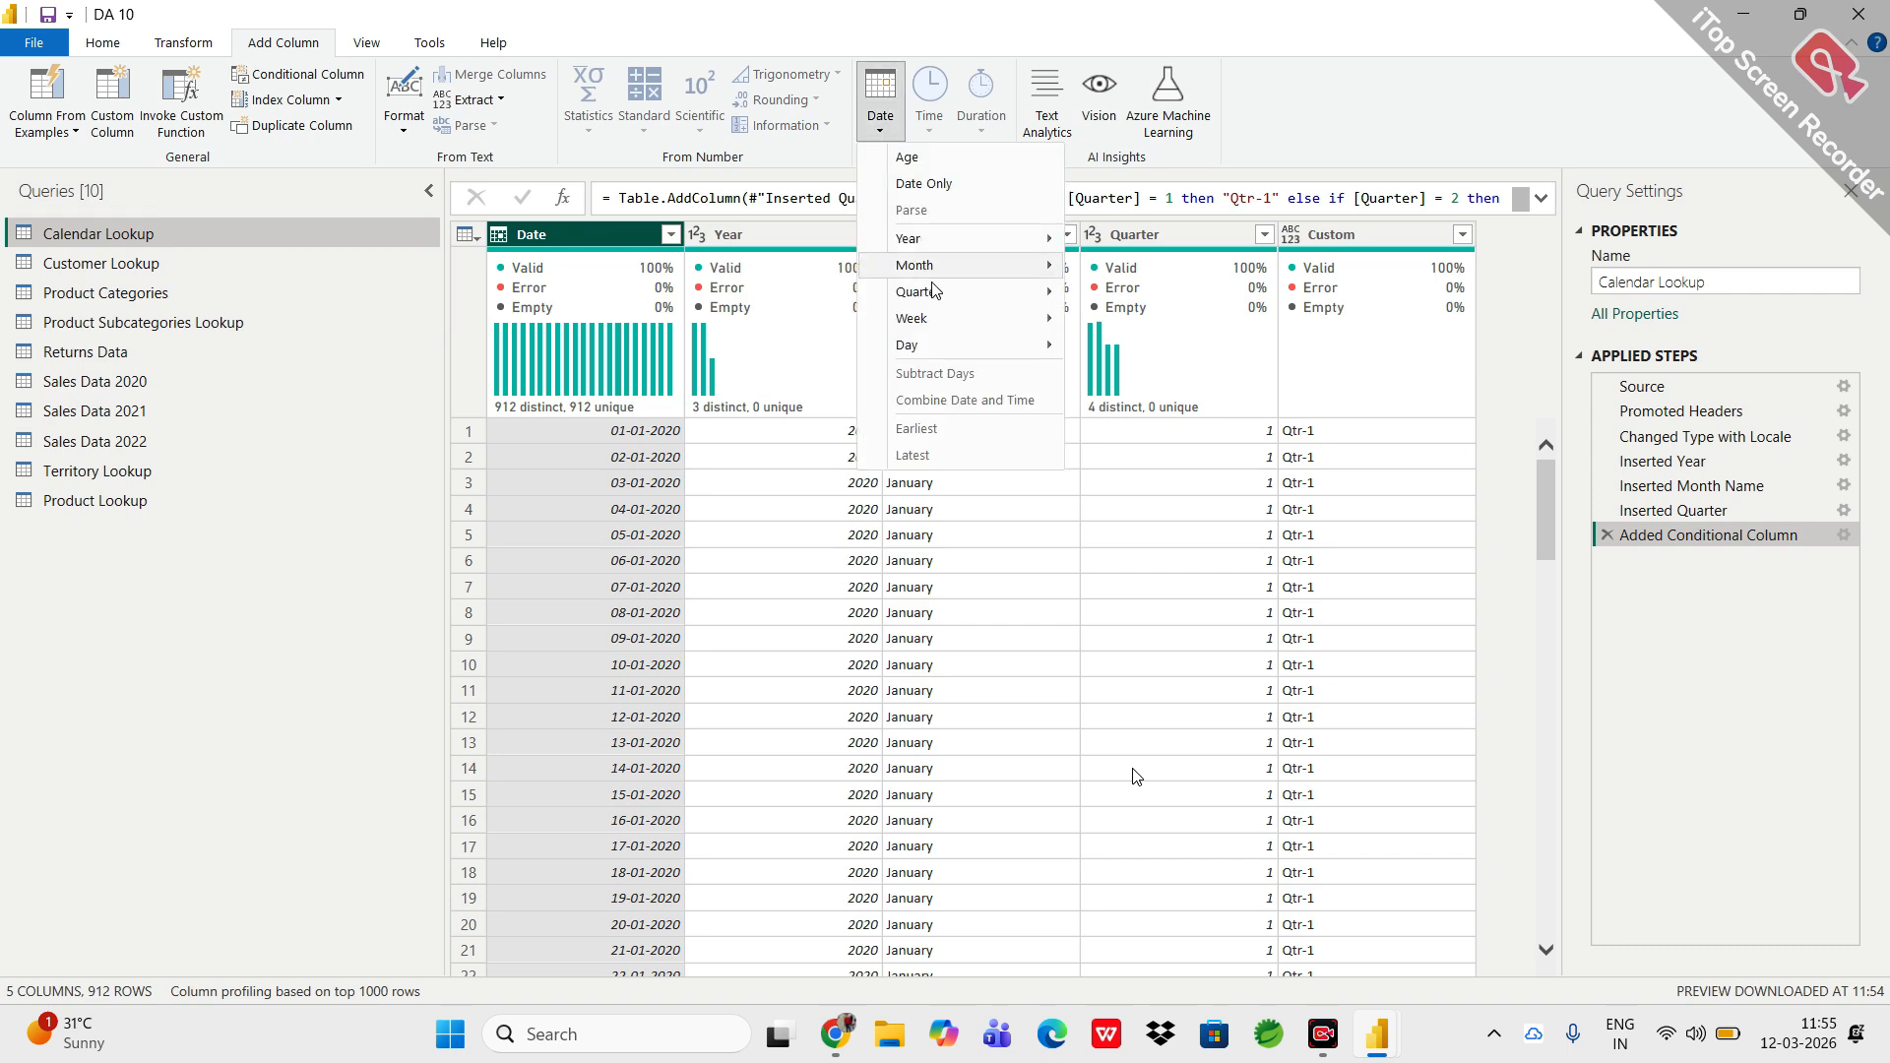
{"action": "mouse_move", "coordinate": [940, 323]}
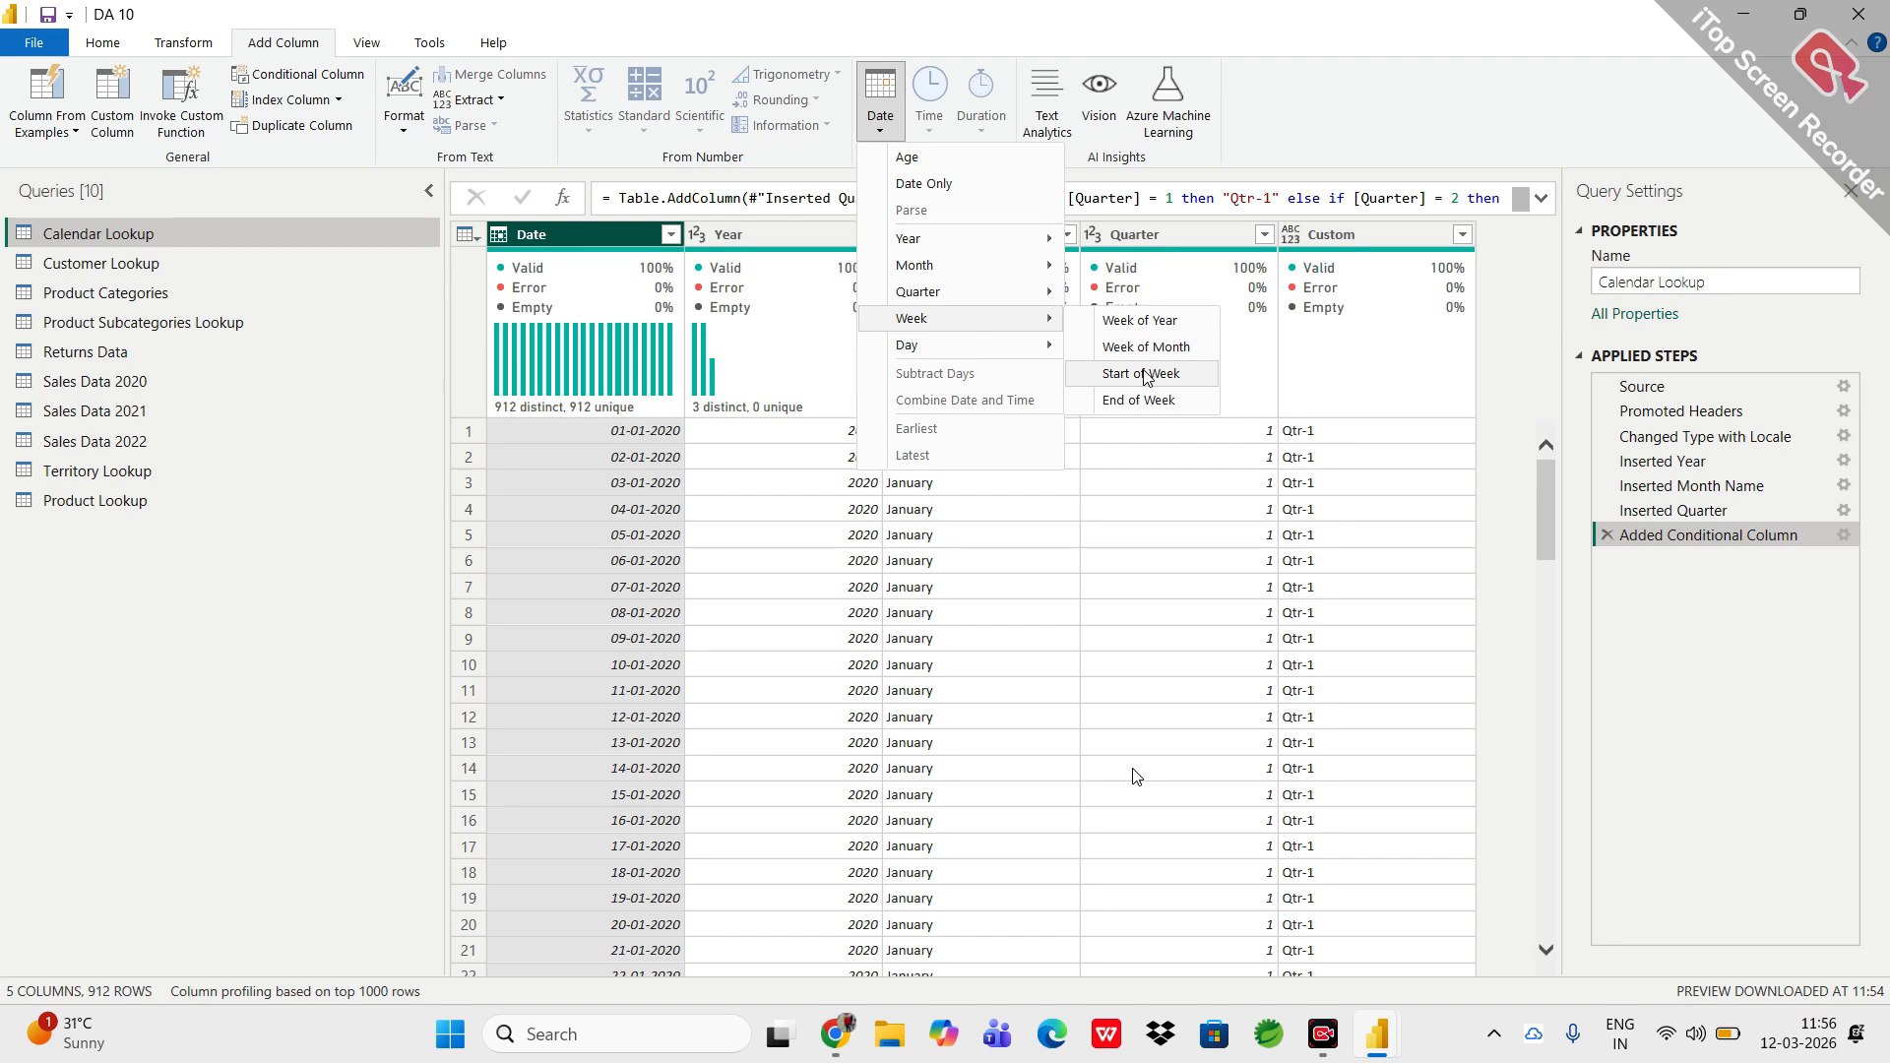
{"action": "left_click", "coordinate": [1145, 376]}
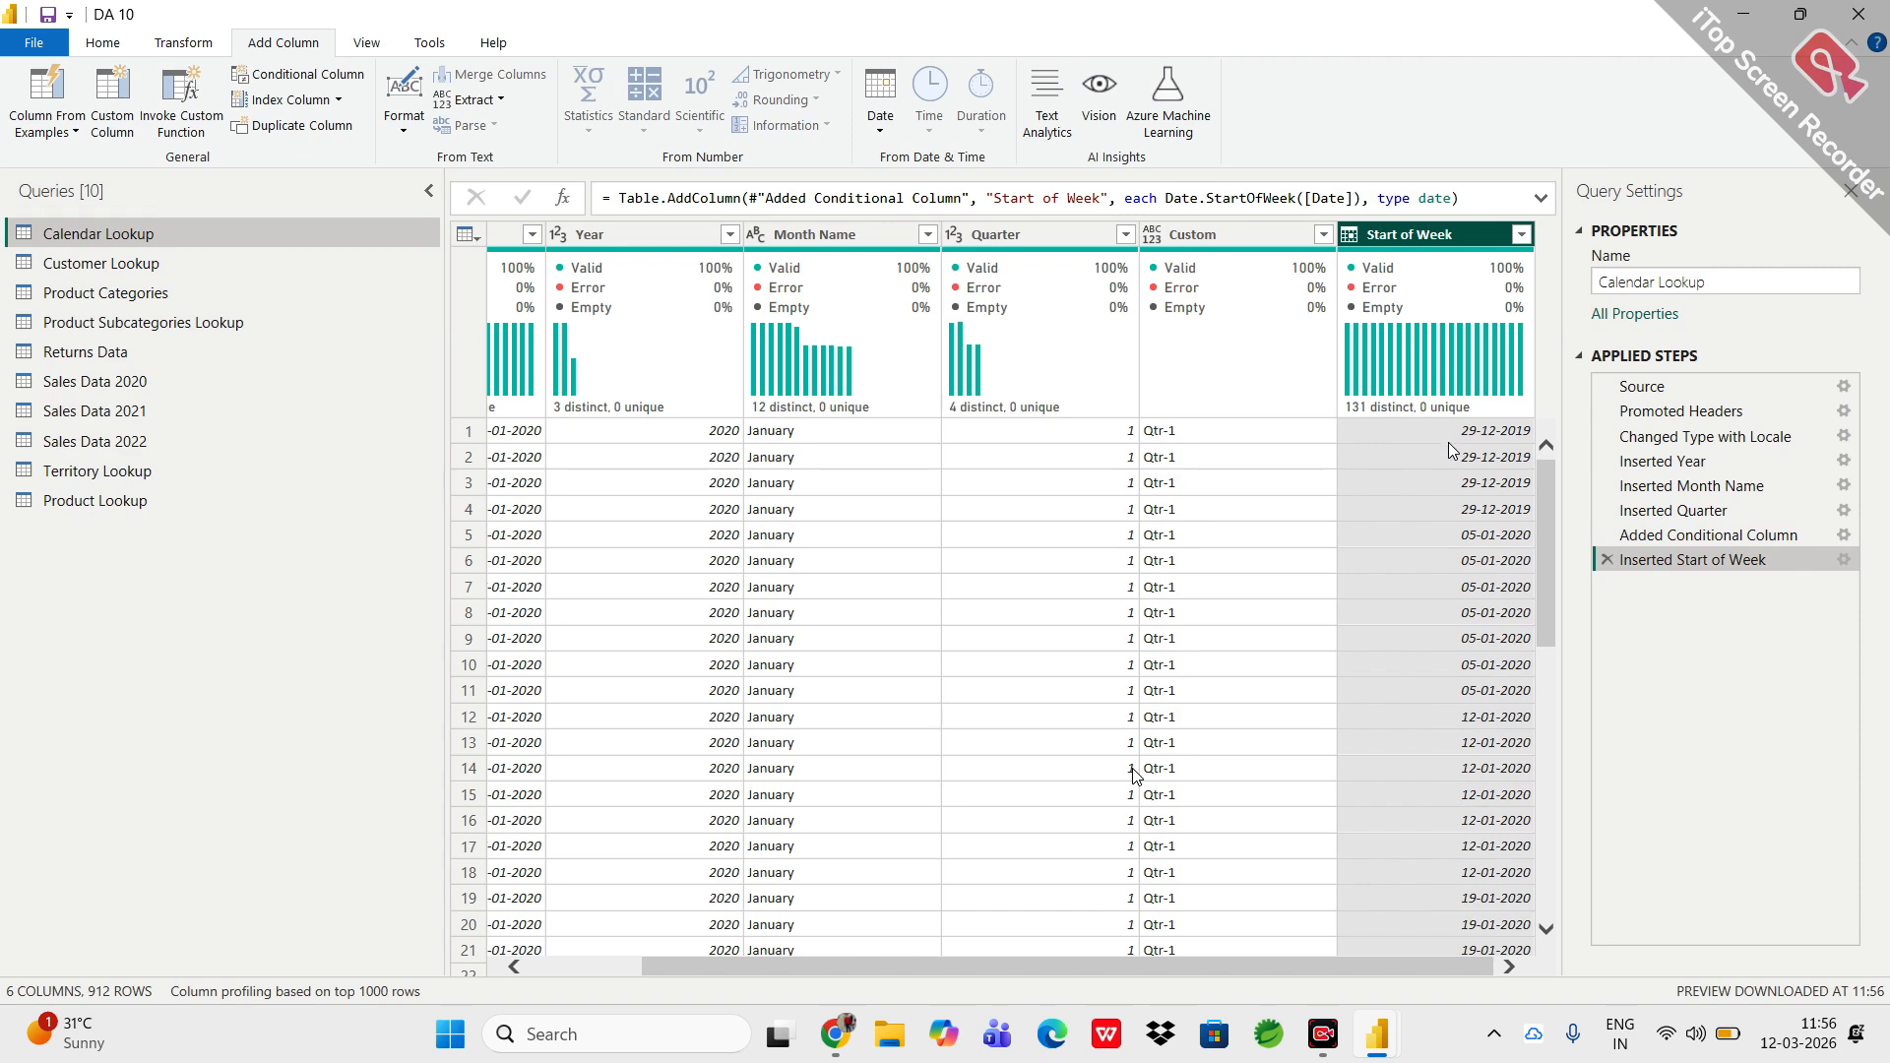
Add a column with the name of the day derived from the Date column.
{"action": "mouse_move", "coordinate": [852, 410]}
{"action": "left_click", "coordinate": [507, 234]}
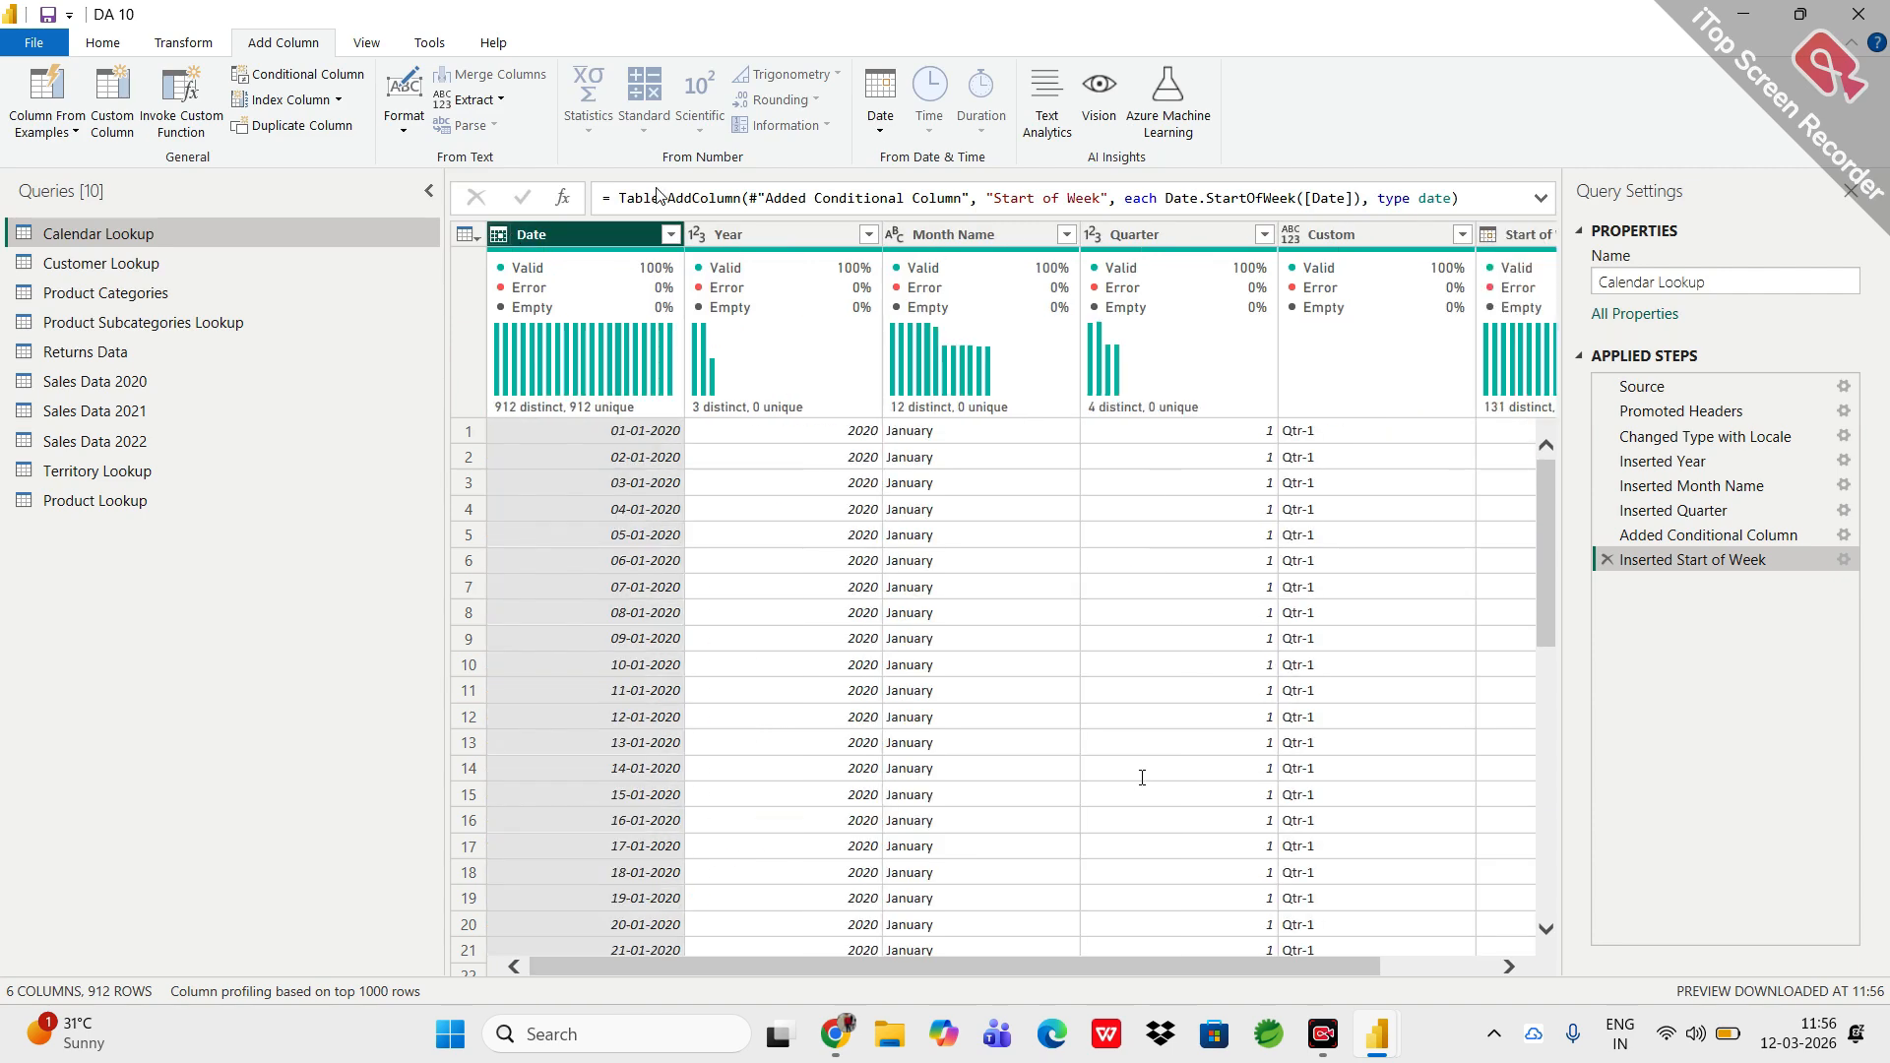
{"action": "left_click", "coordinate": [881, 110]}
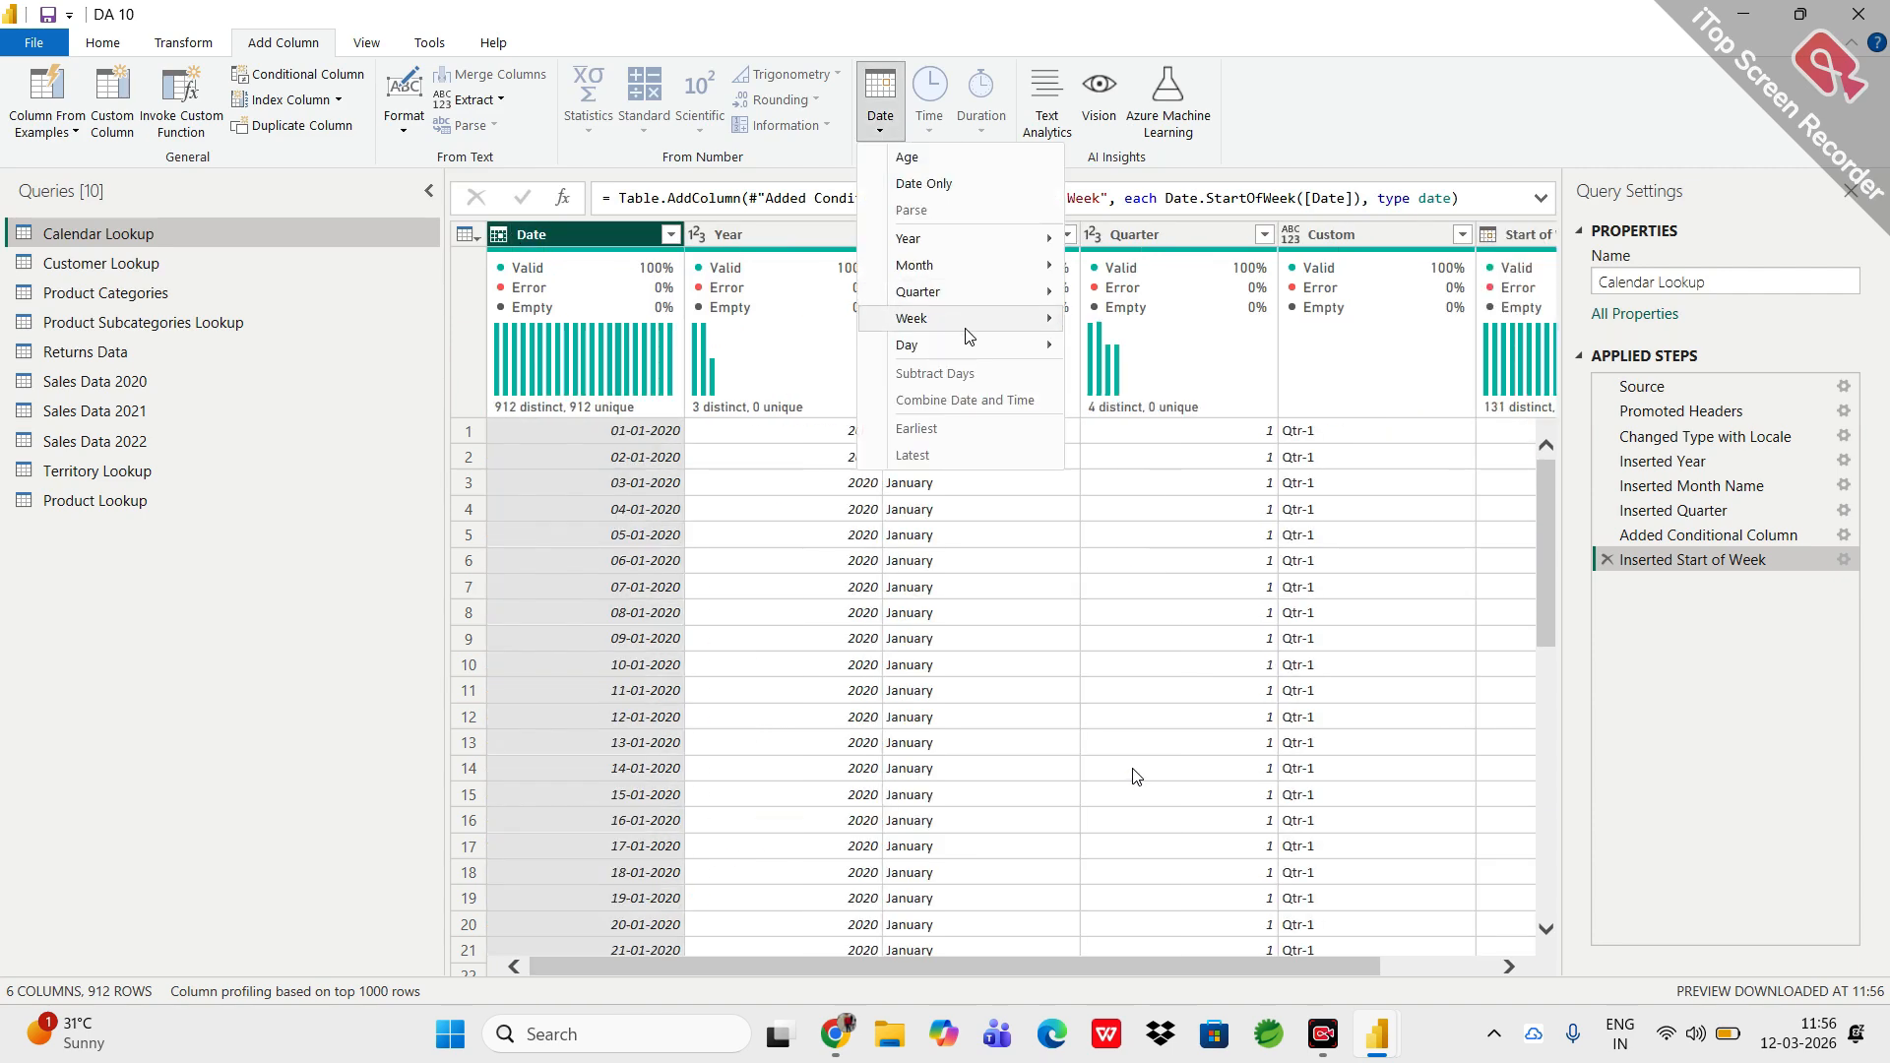
{"action": "mouse_move", "coordinate": [1011, 348]}
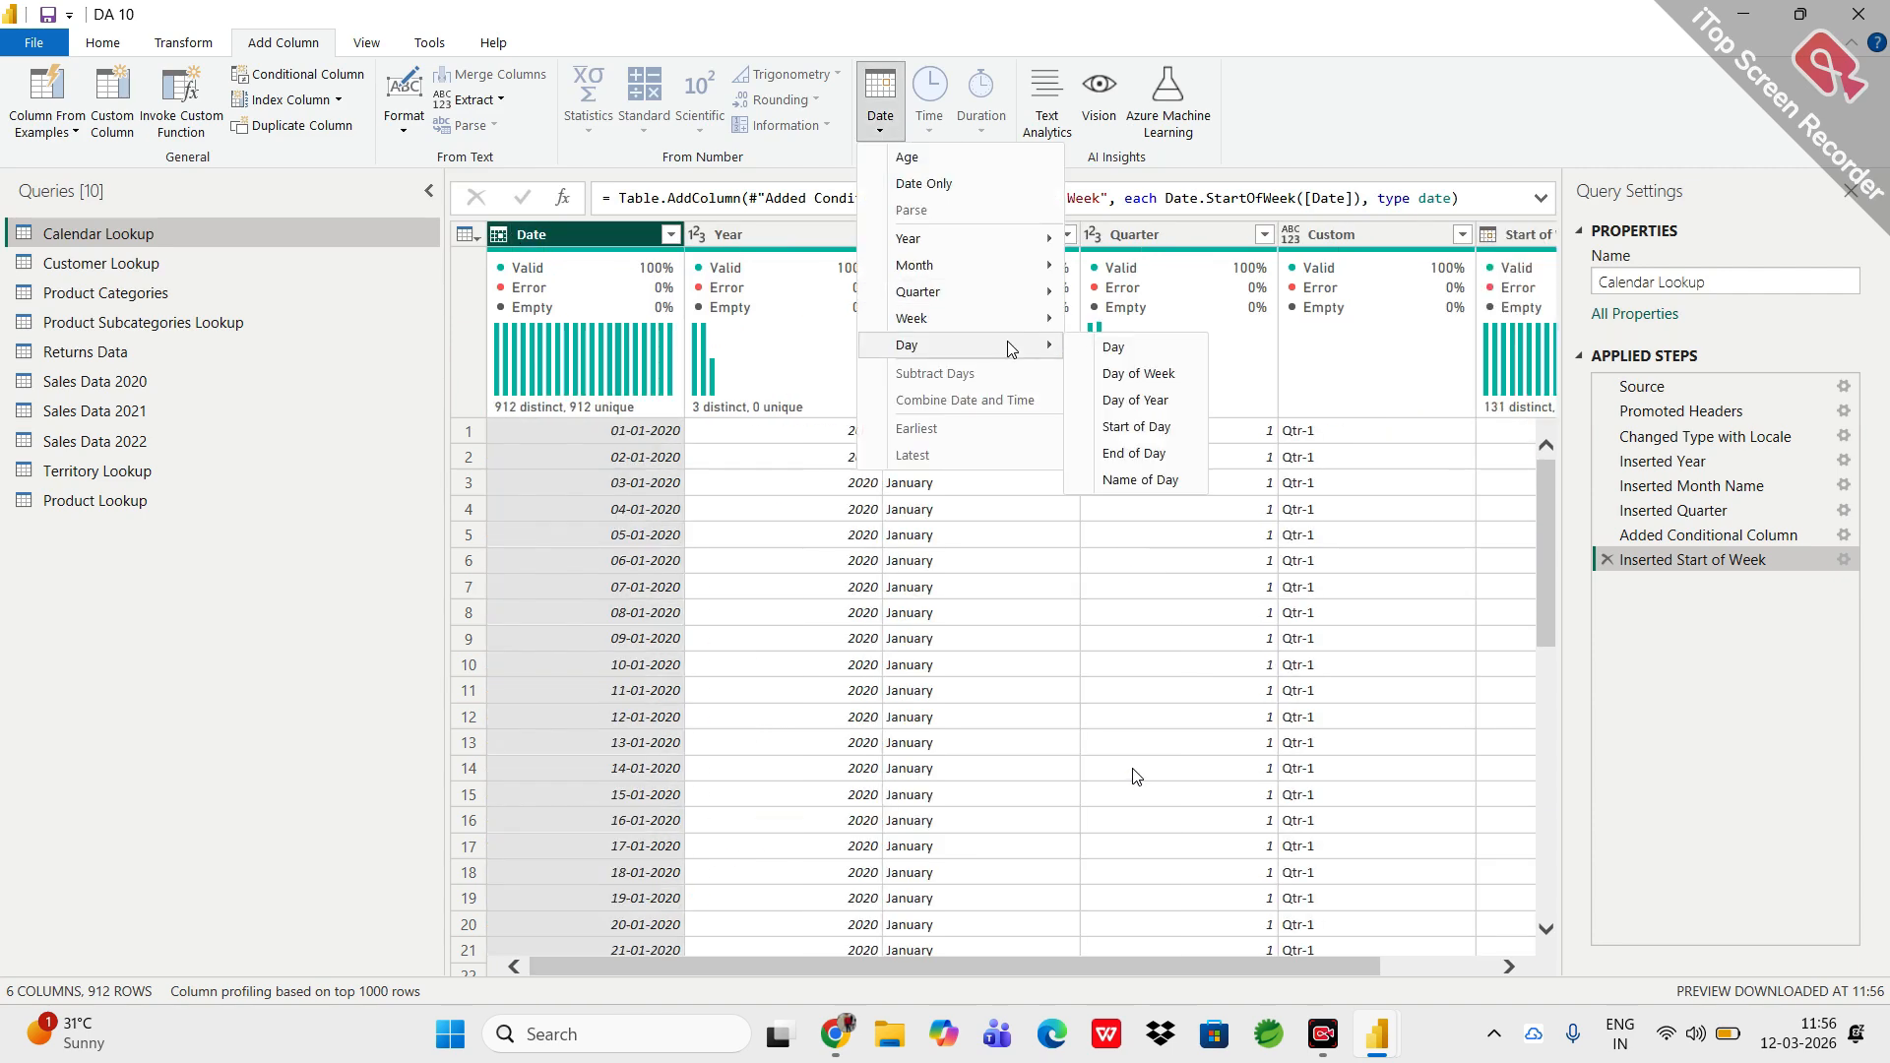
{"action": "left_click", "coordinate": [1142, 481]}
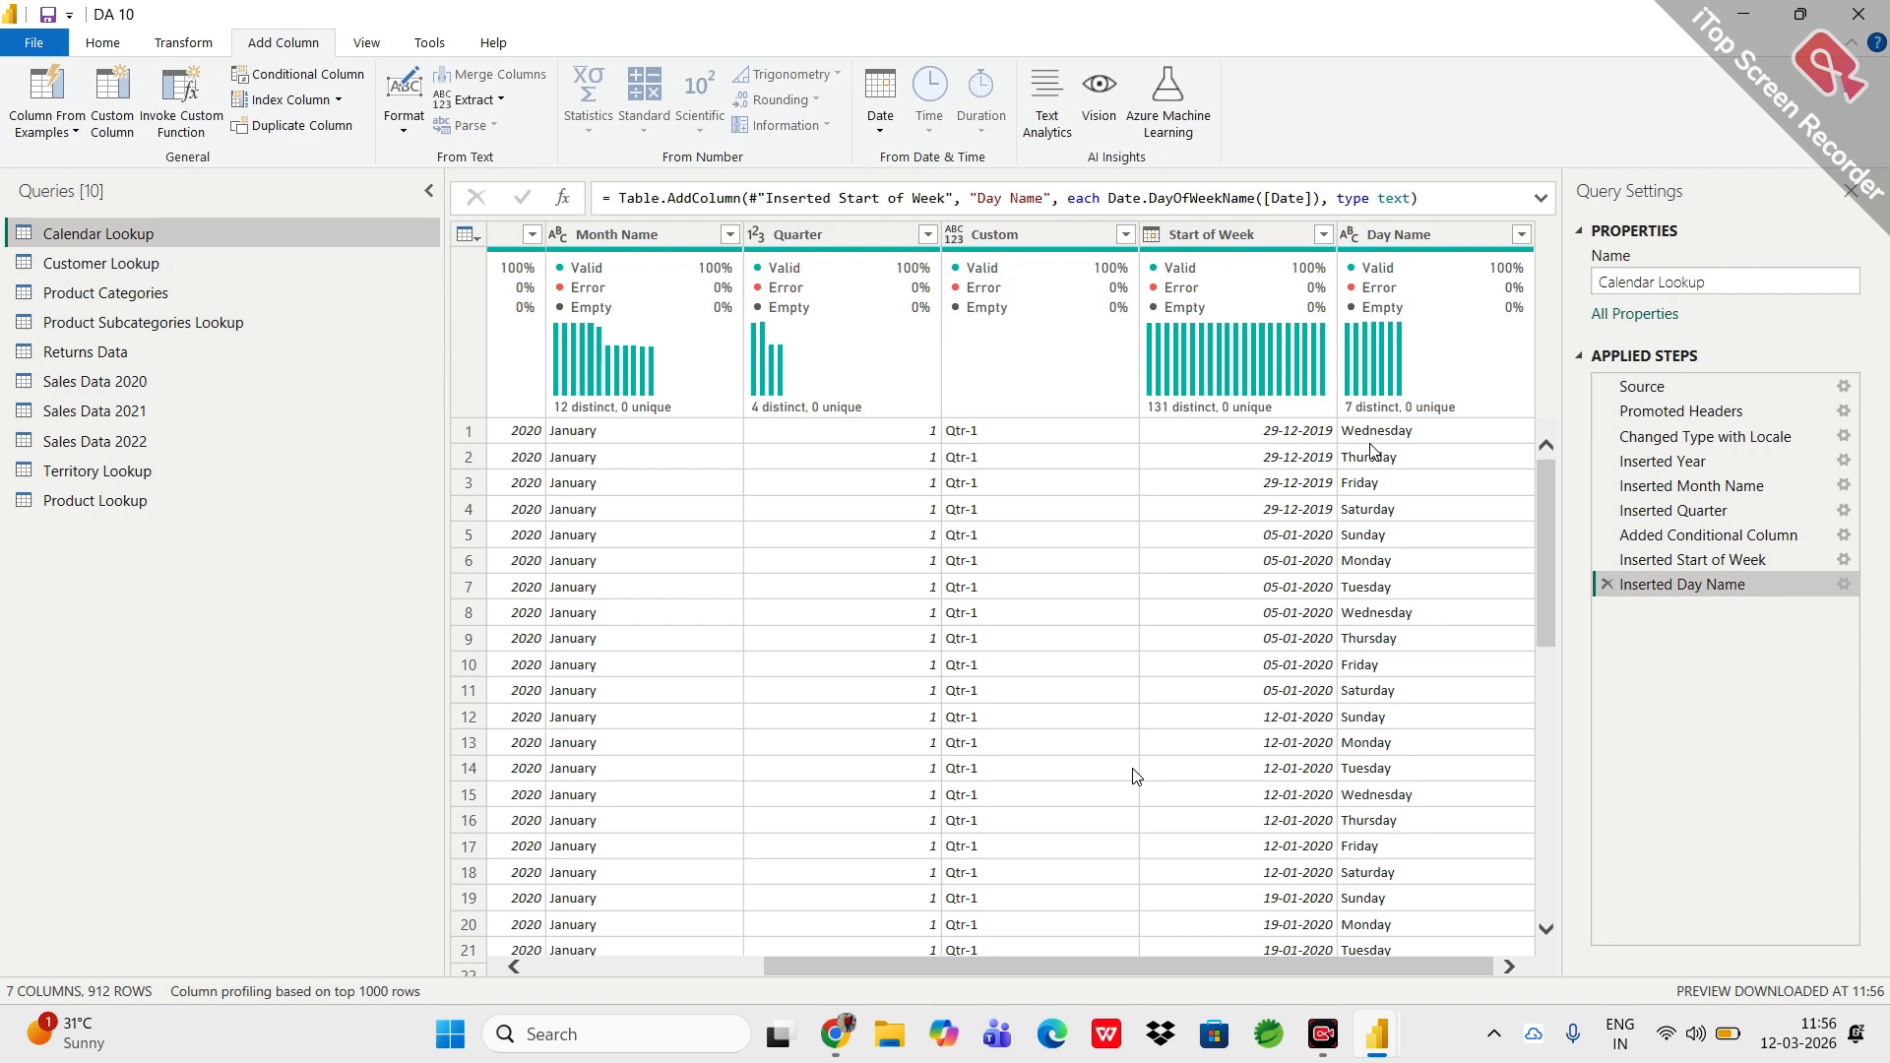
Compare the Start of Week and Day Name columns with the original dates.
{"action": "scroll", "coordinate": [1349, 610], "scroll_direction": "left", "scroll_amount": 2}
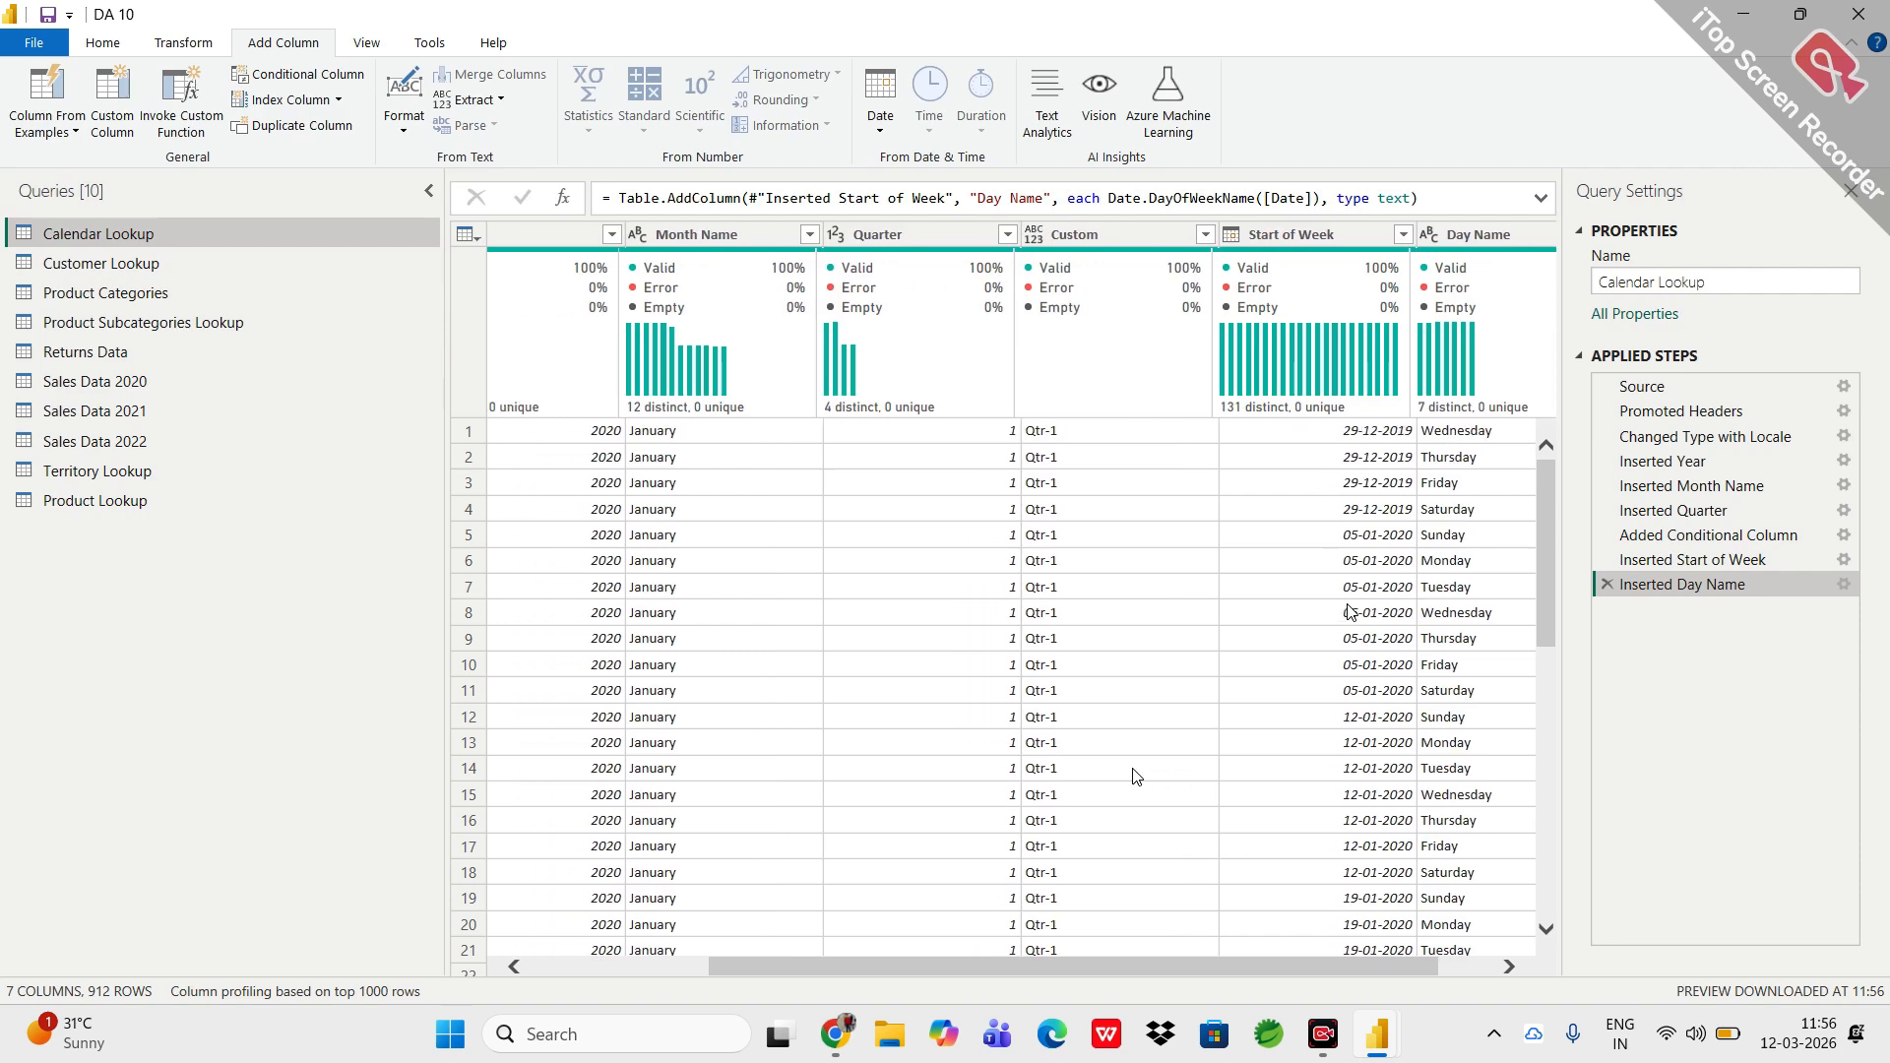
{"action": "scroll", "coordinate": [1349, 611], "scroll_direction": "right", "scroll_amount": 2}
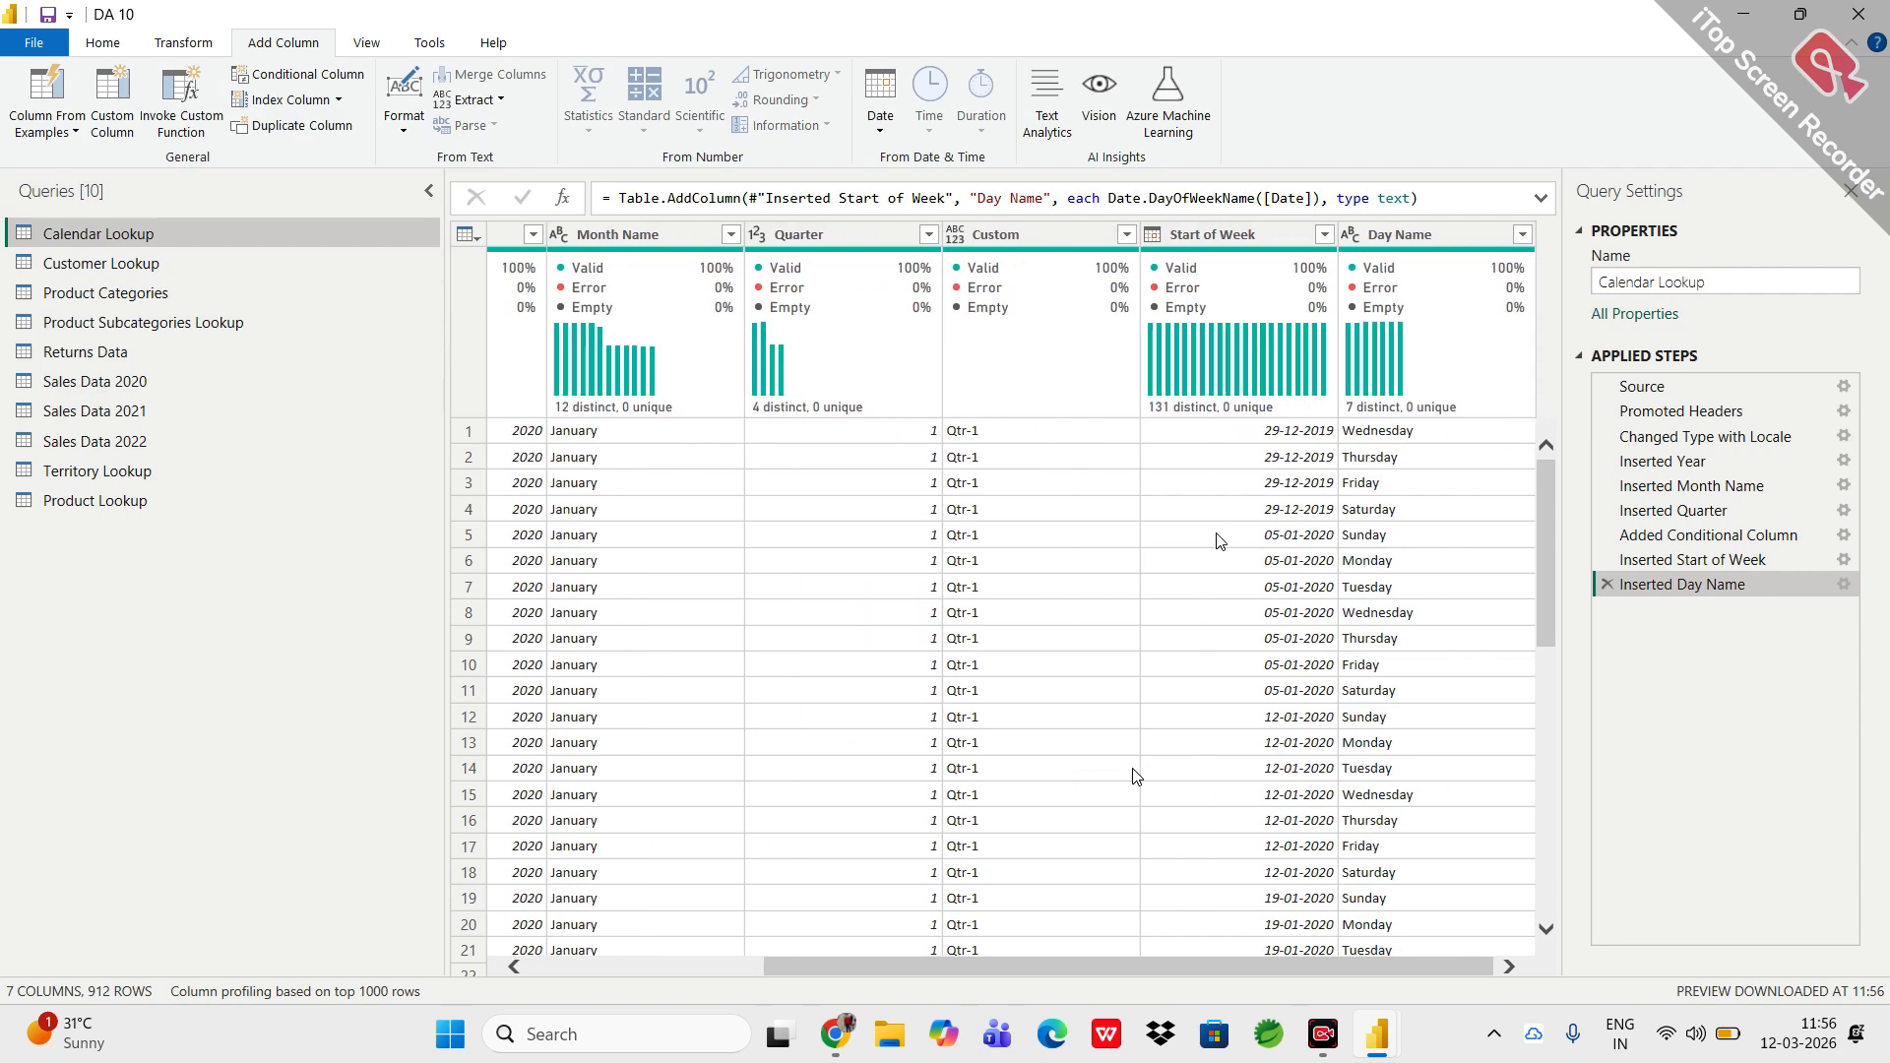
{"action": "scroll", "coordinate": [1220, 540], "scroll_direction": "left", "scroll_amount": 2}
{"action": "scroll", "coordinate": [1220, 540], "scroll_direction": "right", "scroll_amount": 2}
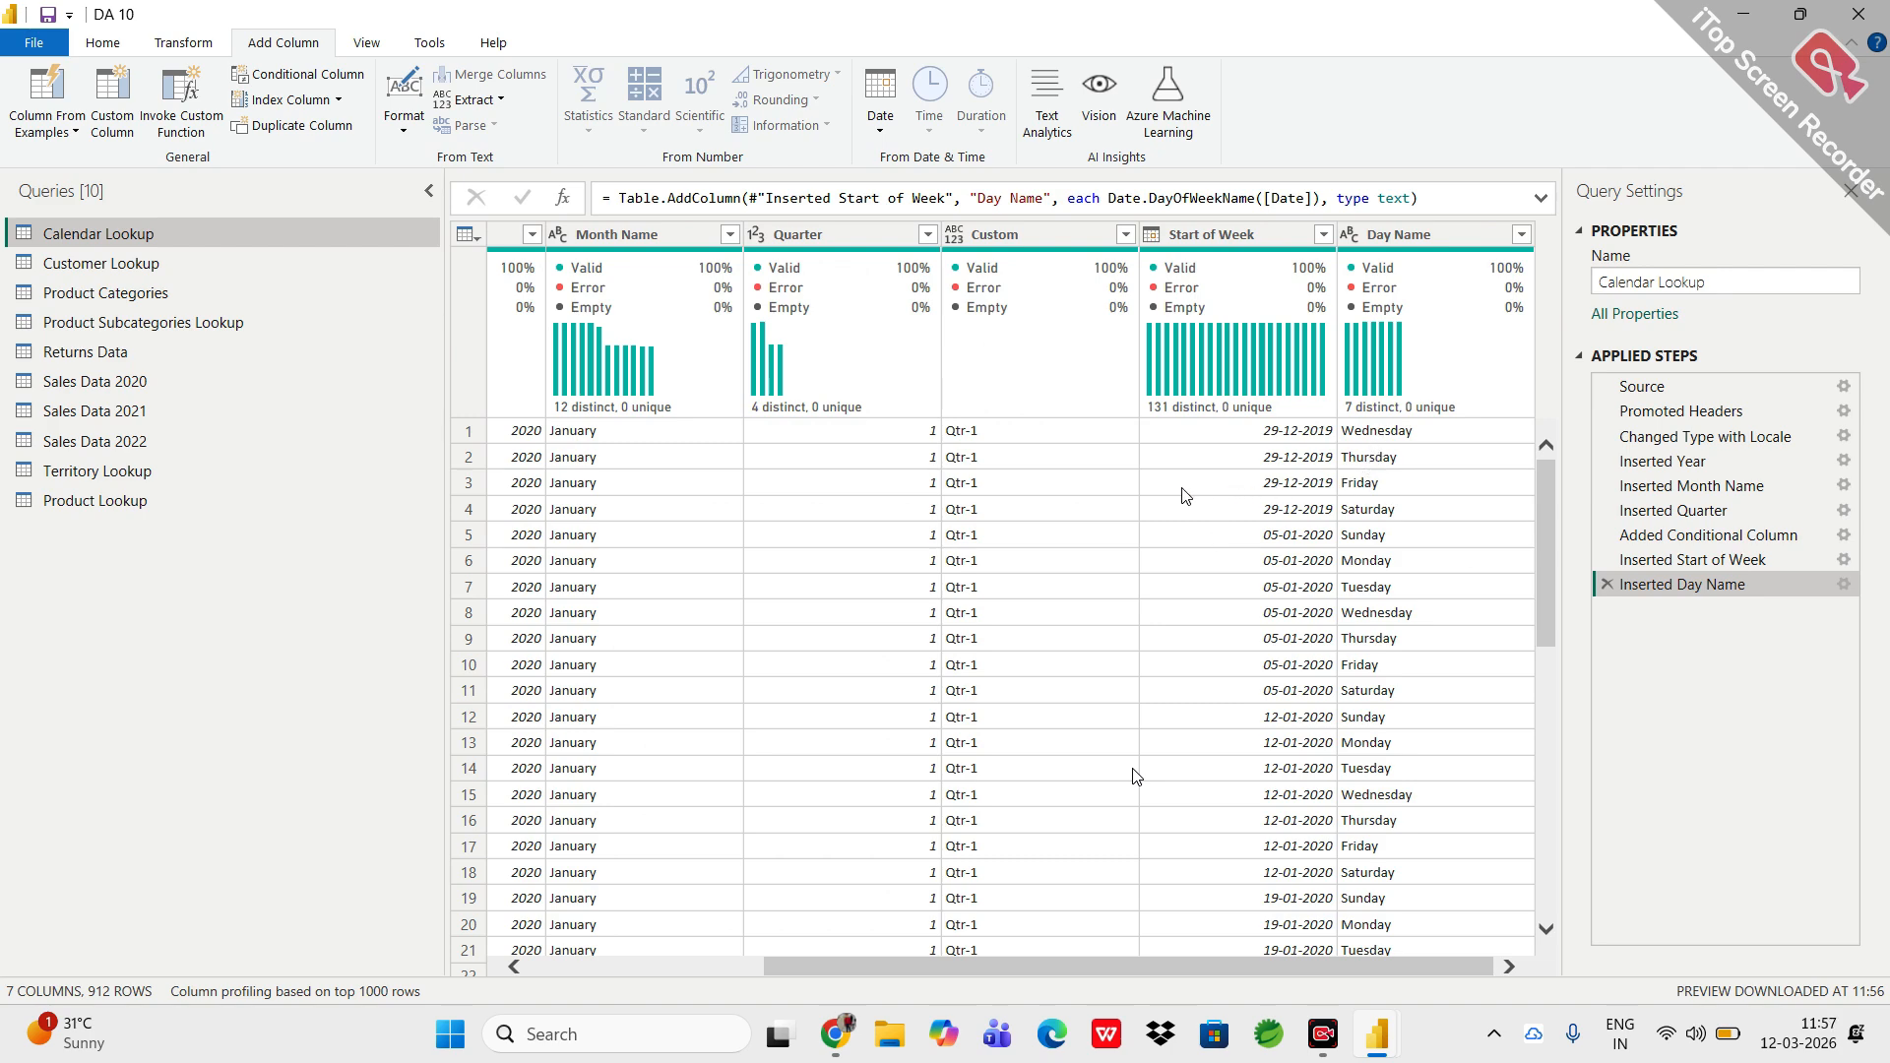
{"action": "scroll", "coordinate": [1186, 498], "scroll_direction": "left", "scroll_amount": 3}
{"action": "scroll", "coordinate": [1186, 497], "scroll_direction": "right", "scroll_amount": 3}
{"action": "scroll", "coordinate": [1187, 498], "scroll_direction": "left", "scroll_amount": 3}
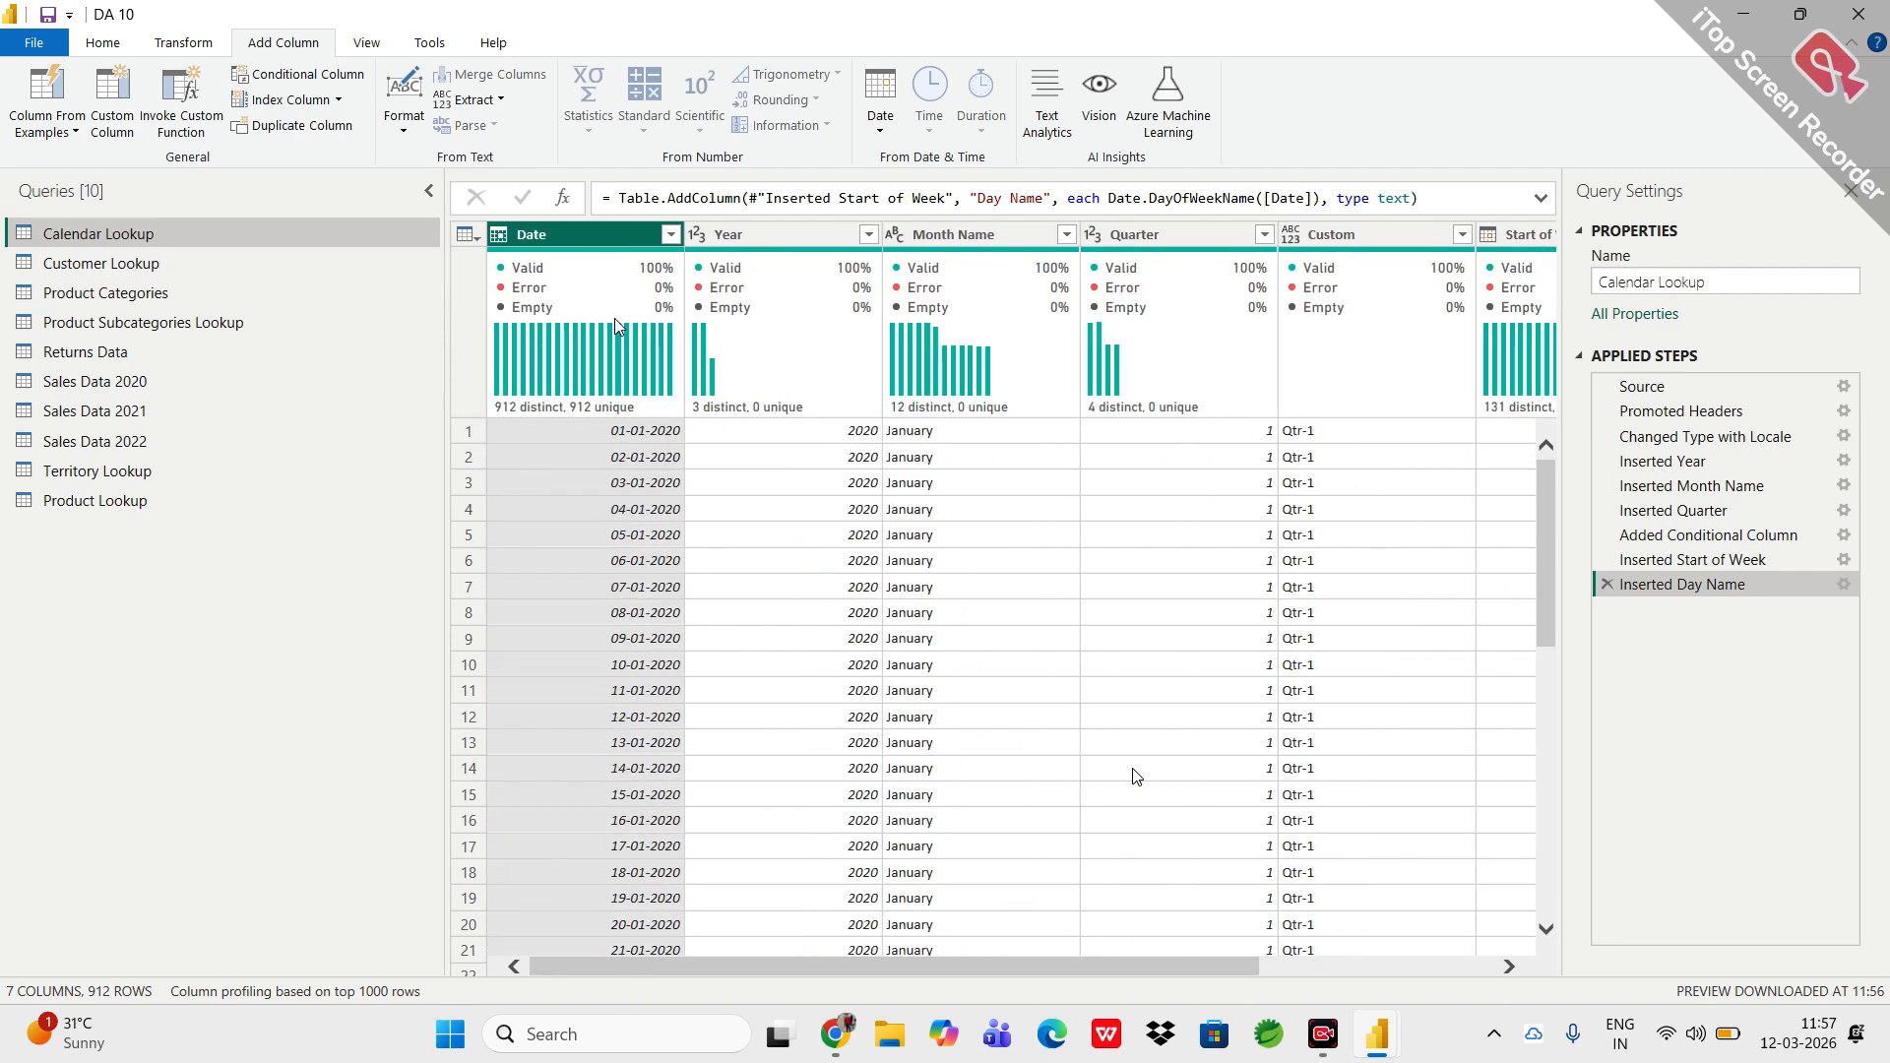
Try adding a Week of Year column from the Date column, and delete the Inserted Week of Year applied step.
{"action": "left_click", "coordinate": [880, 103]}
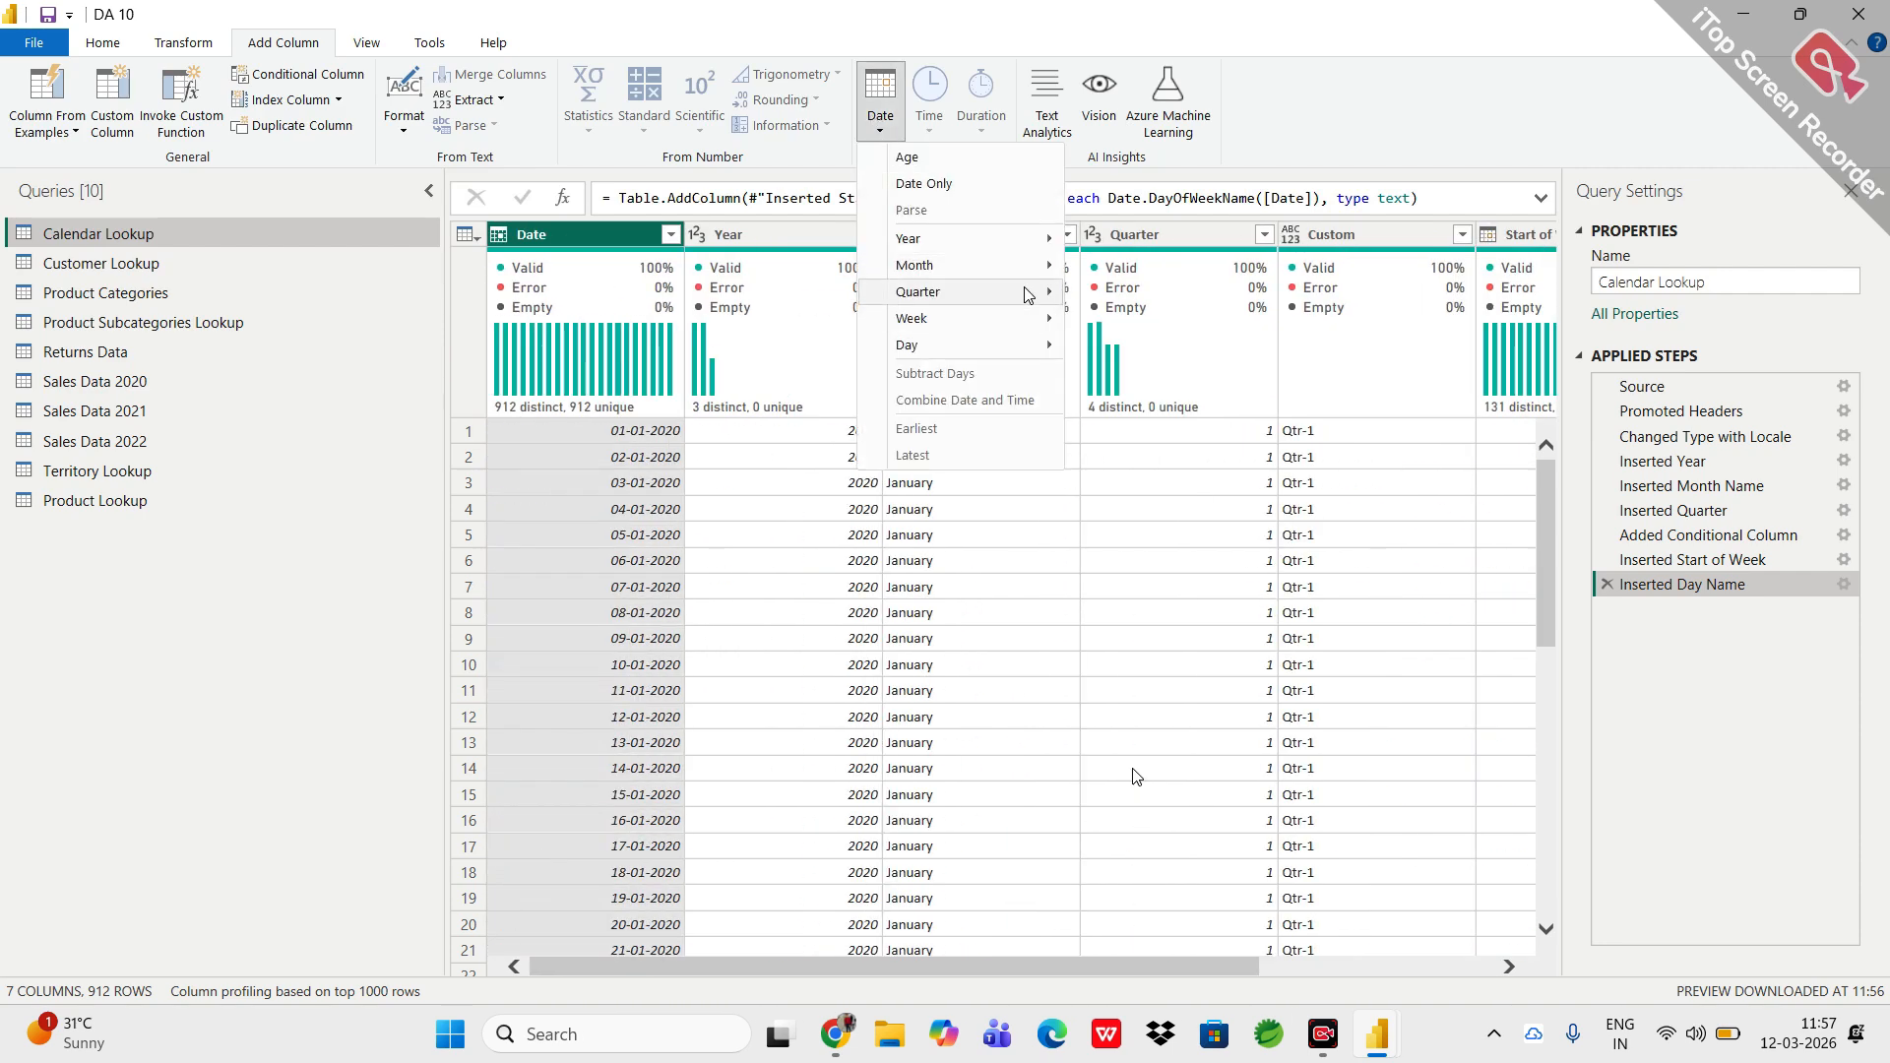
{"action": "mouse_move", "coordinate": [1017, 320]}
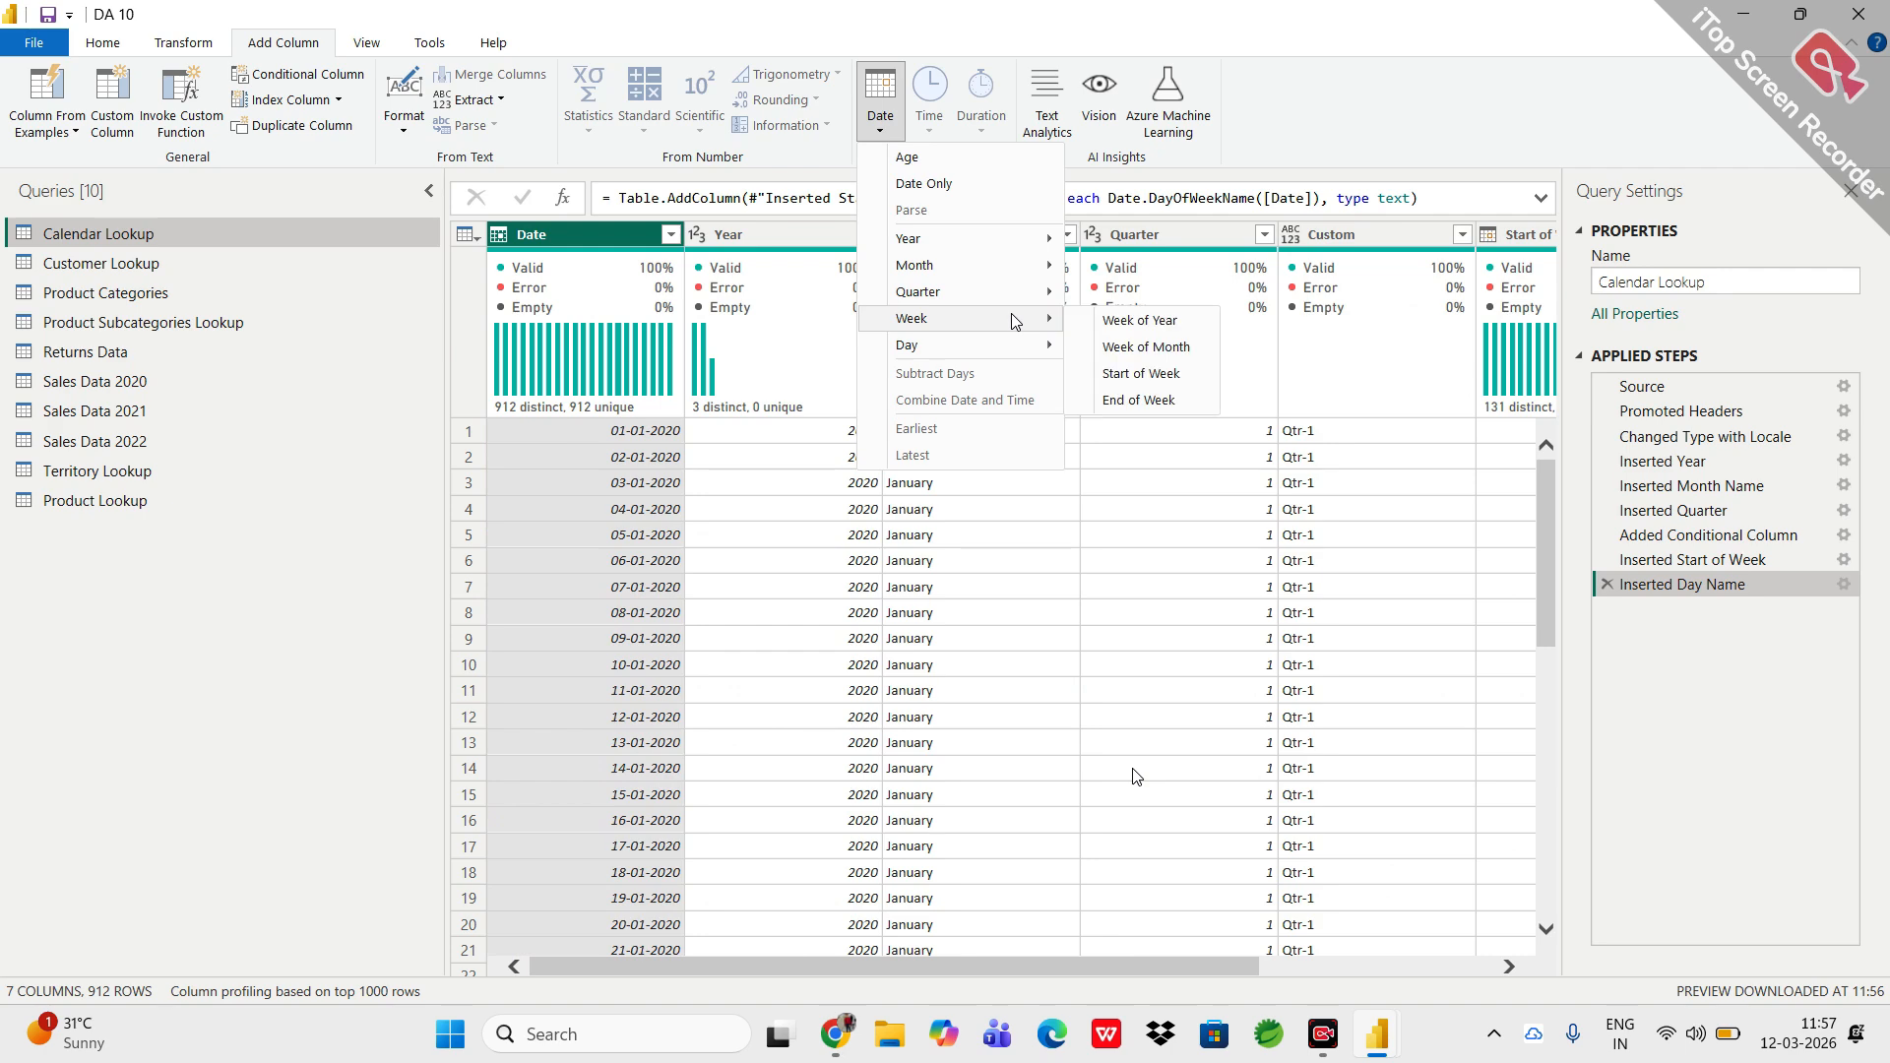
{"action": "left_click", "coordinate": [1113, 320]}
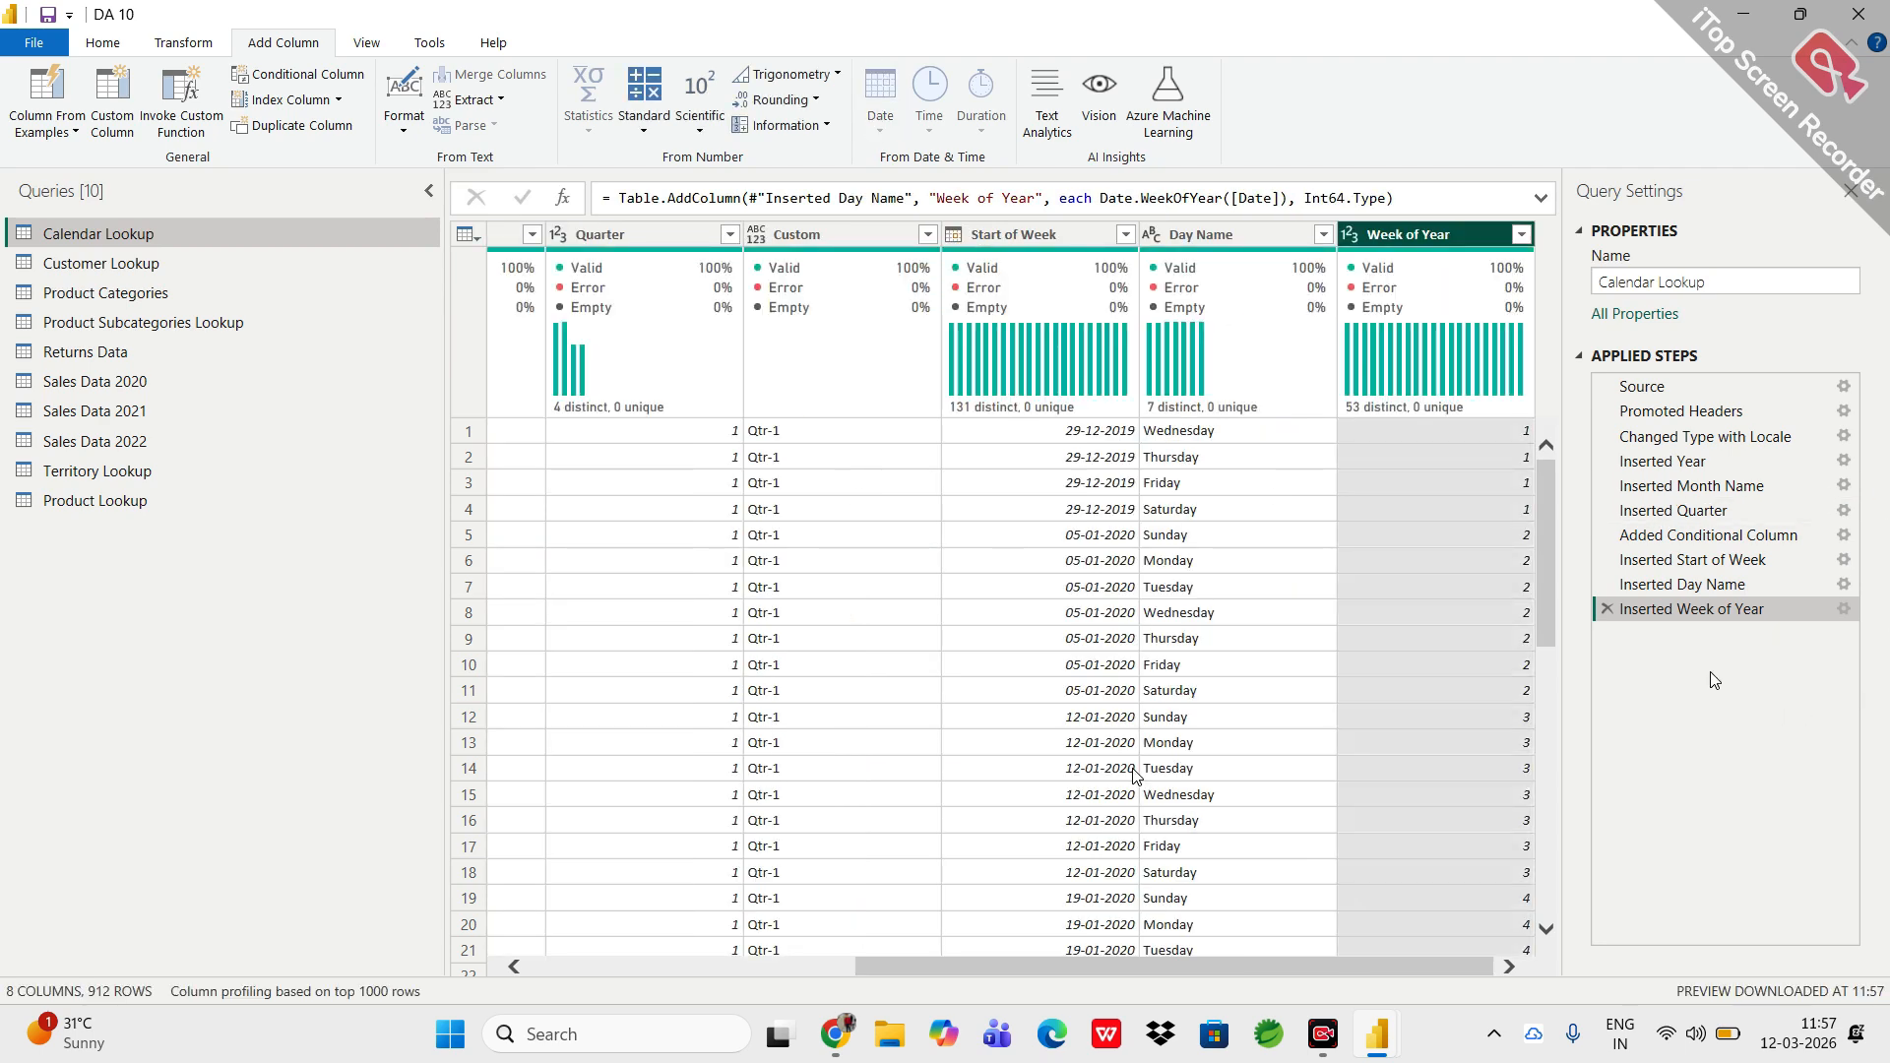
{"action": "left_click", "coordinate": [1607, 608]}
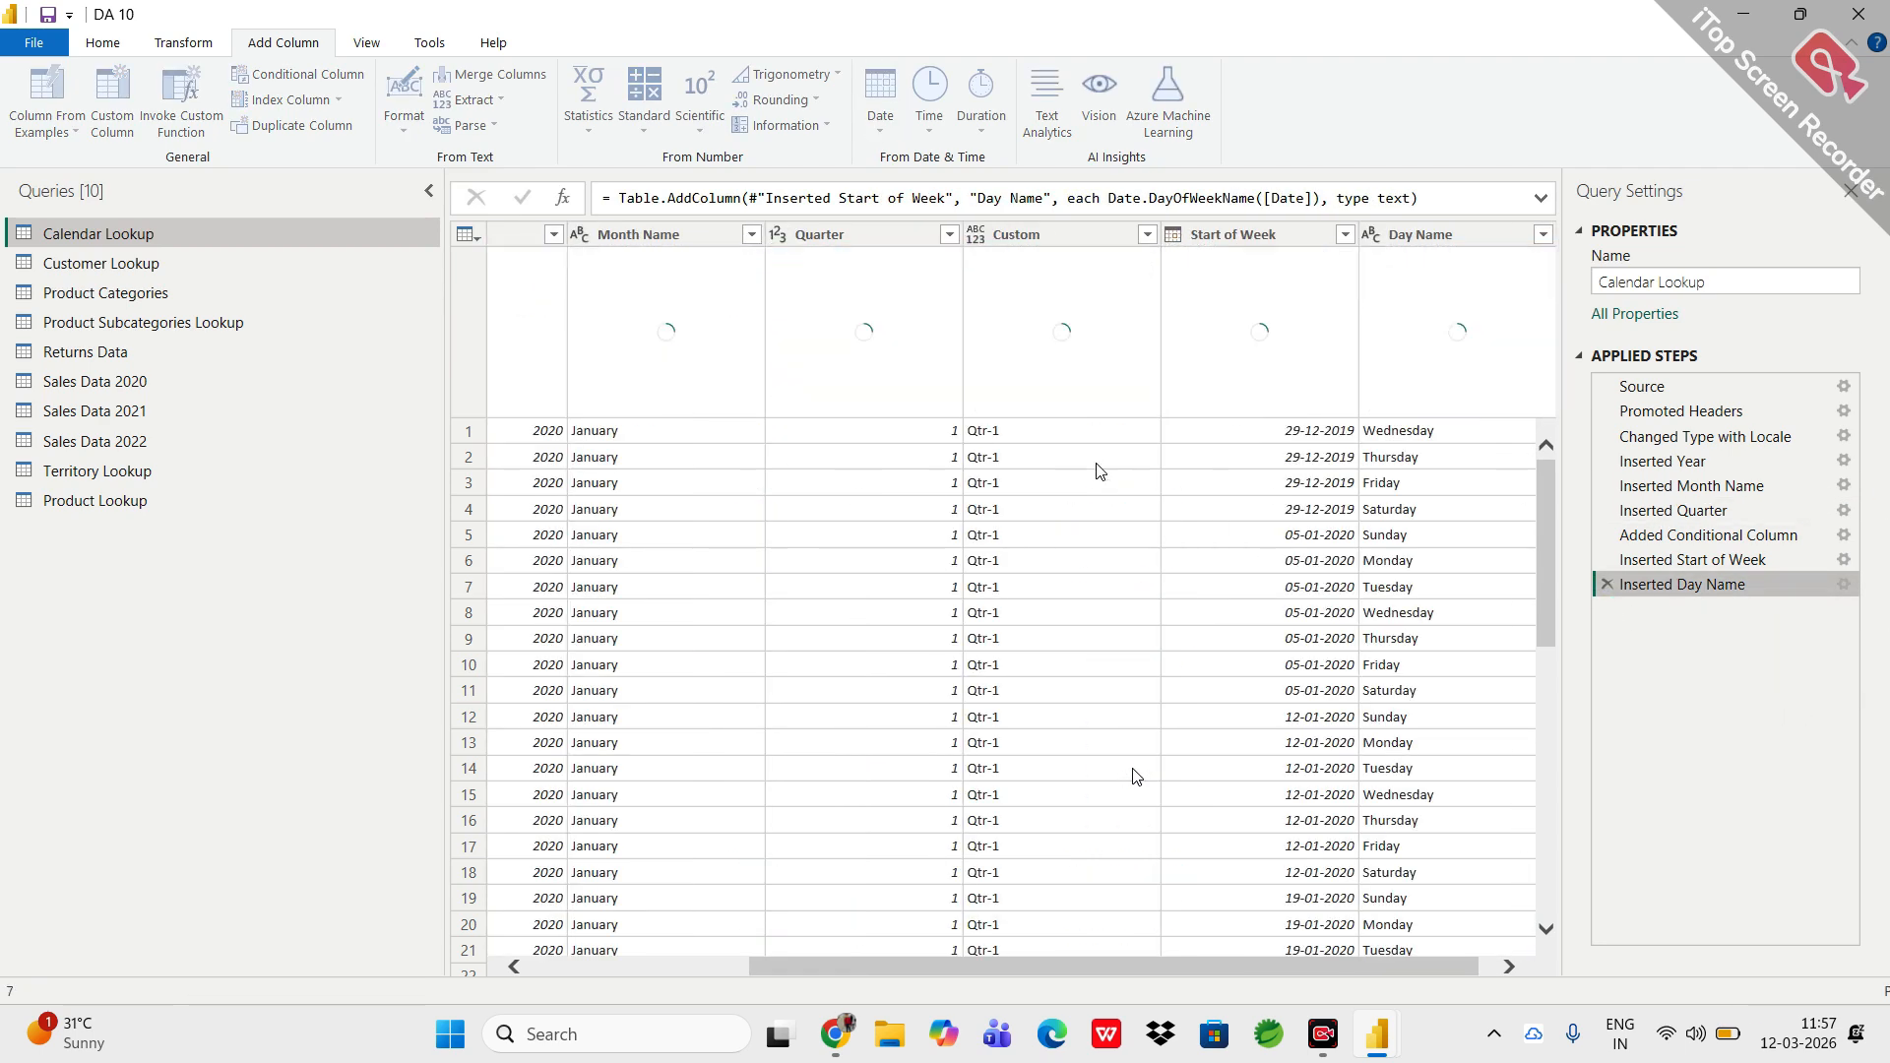
Add a second column with the name of the day derived from the Date column.
{"action": "mouse_move", "coordinate": [538, 362]}
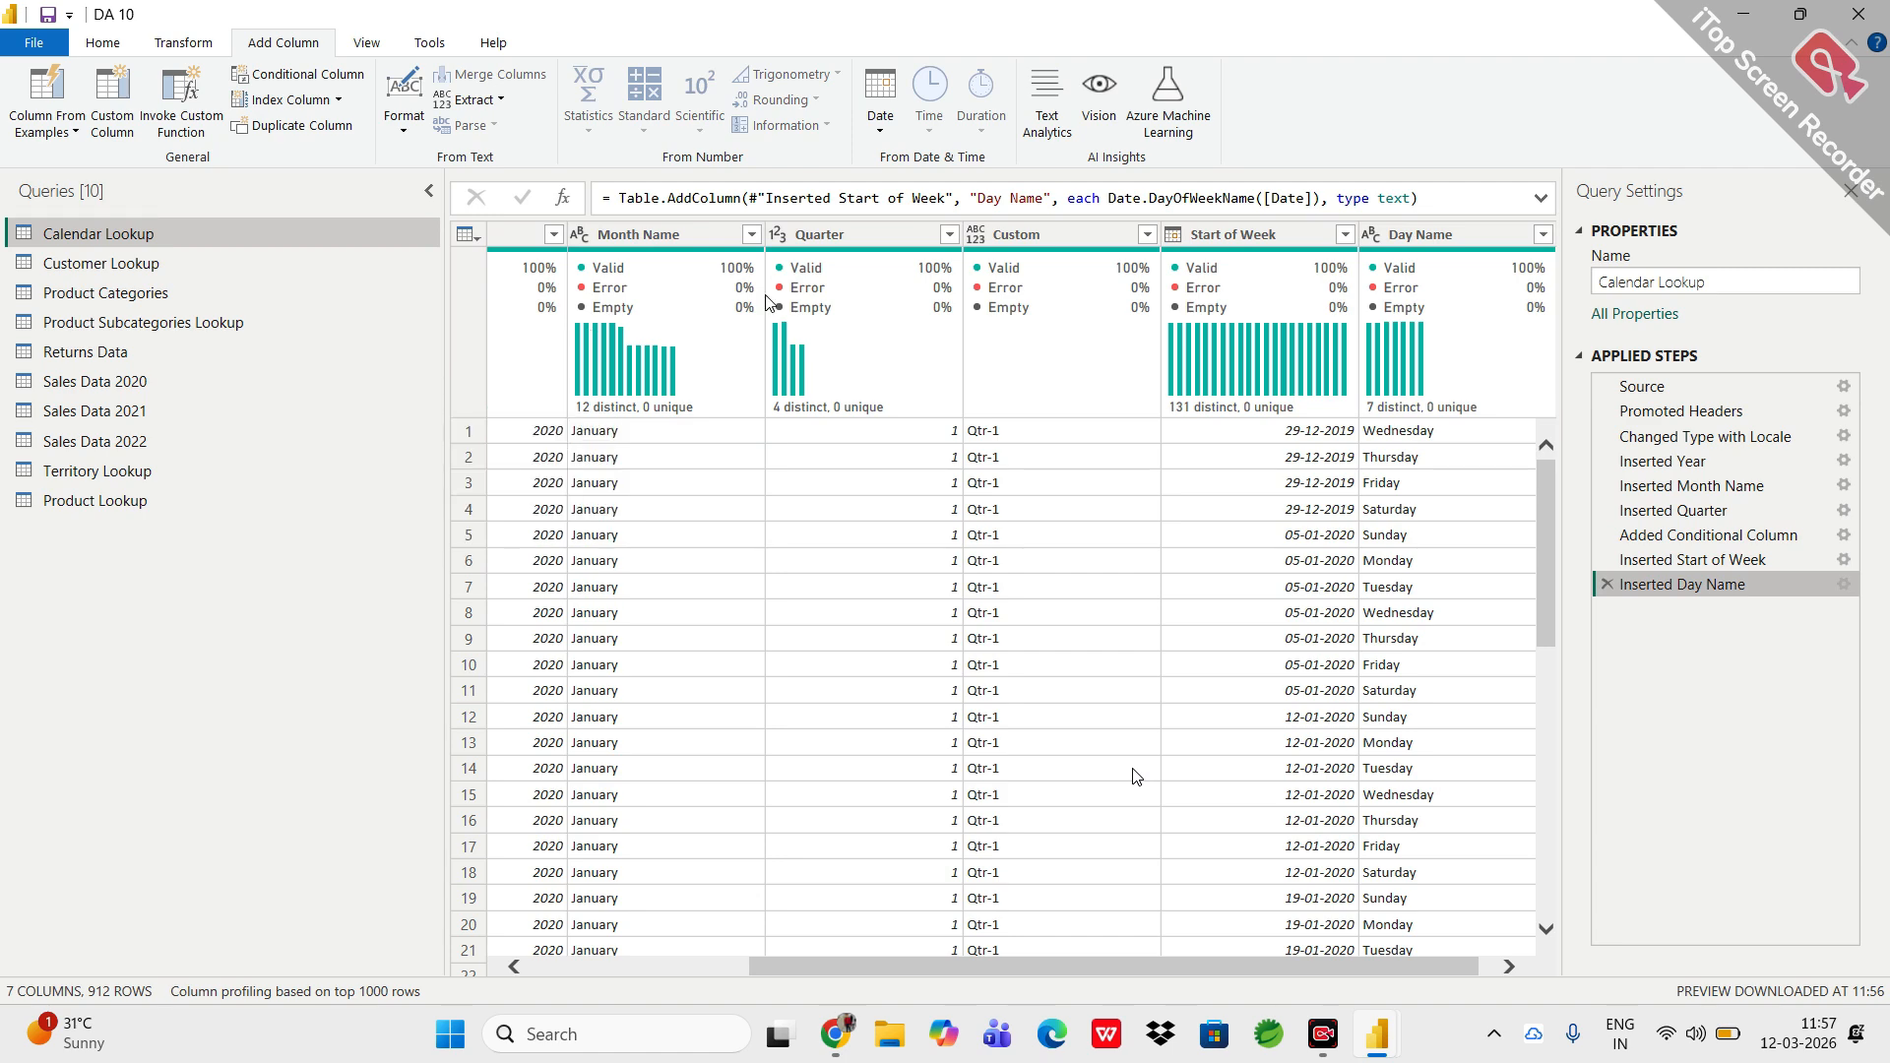
{"action": "left_click", "coordinate": [513, 241]}
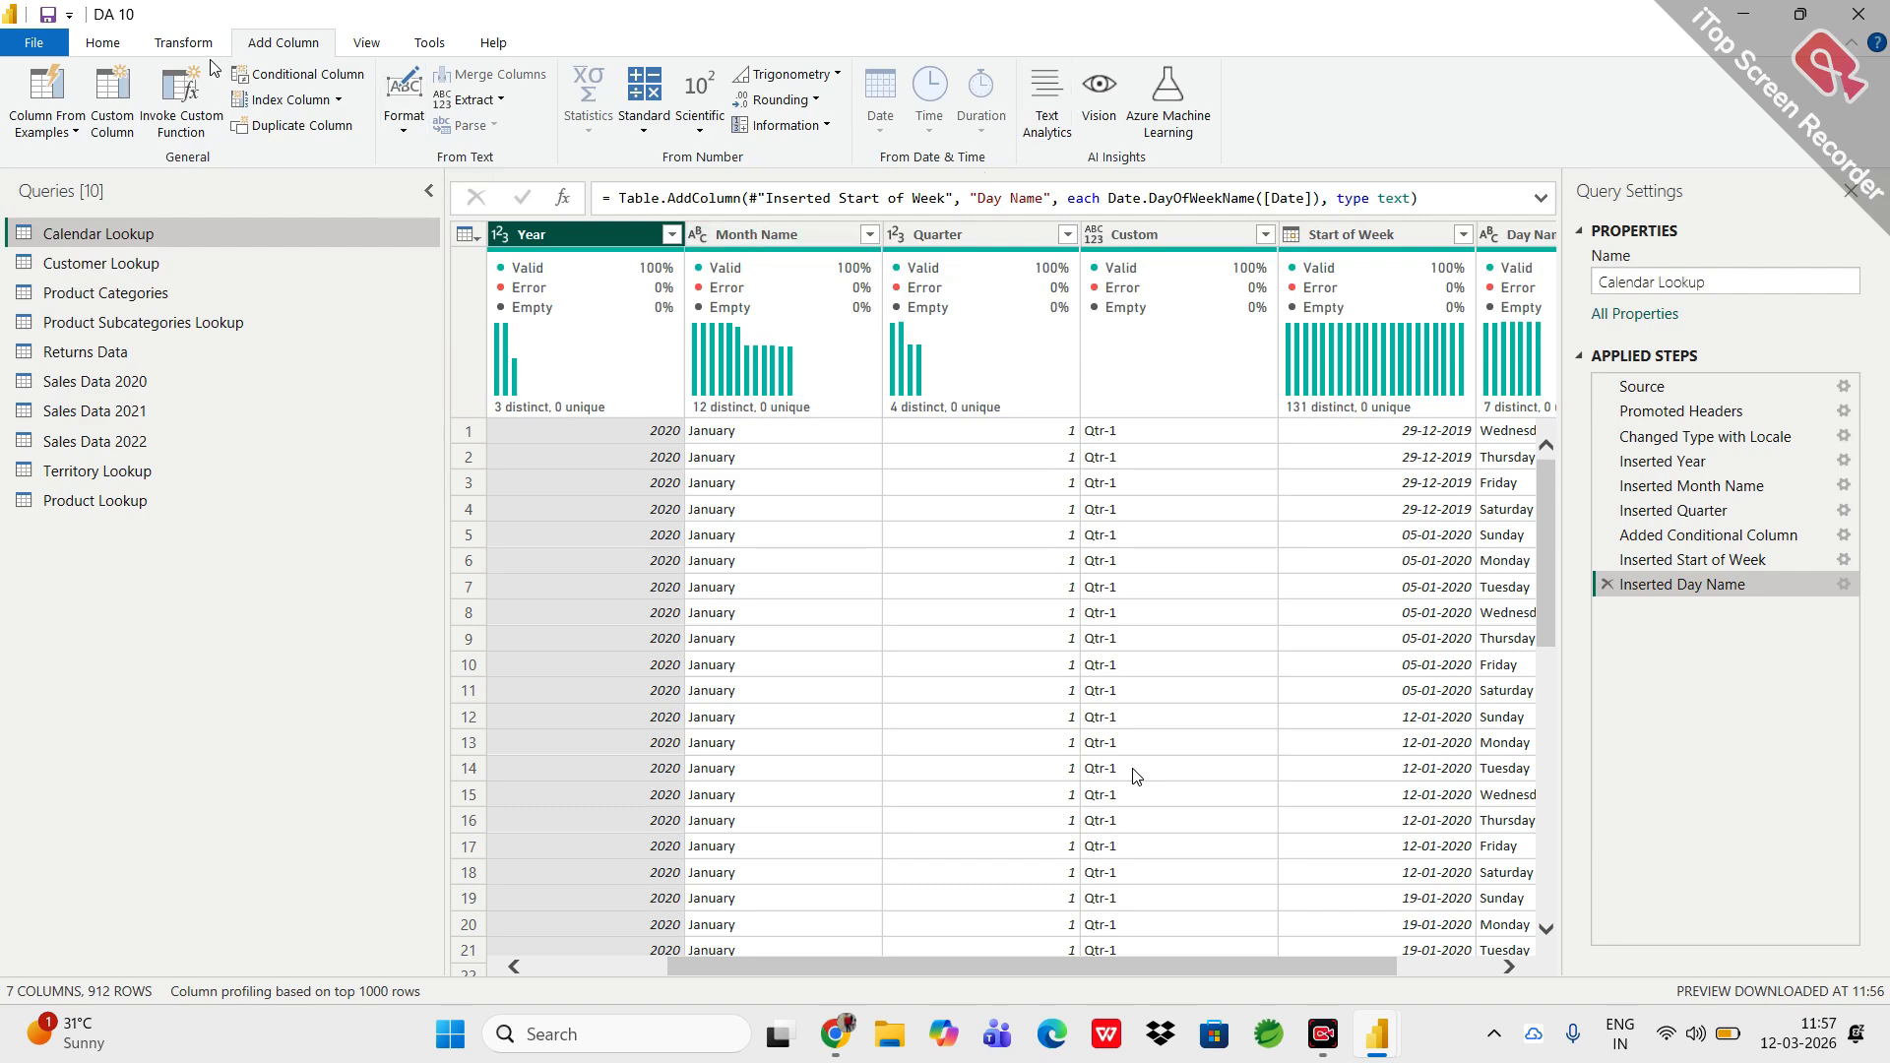
{"action": "scroll", "coordinate": [540, 464], "scroll_direction": "left", "scroll_amount": 3}
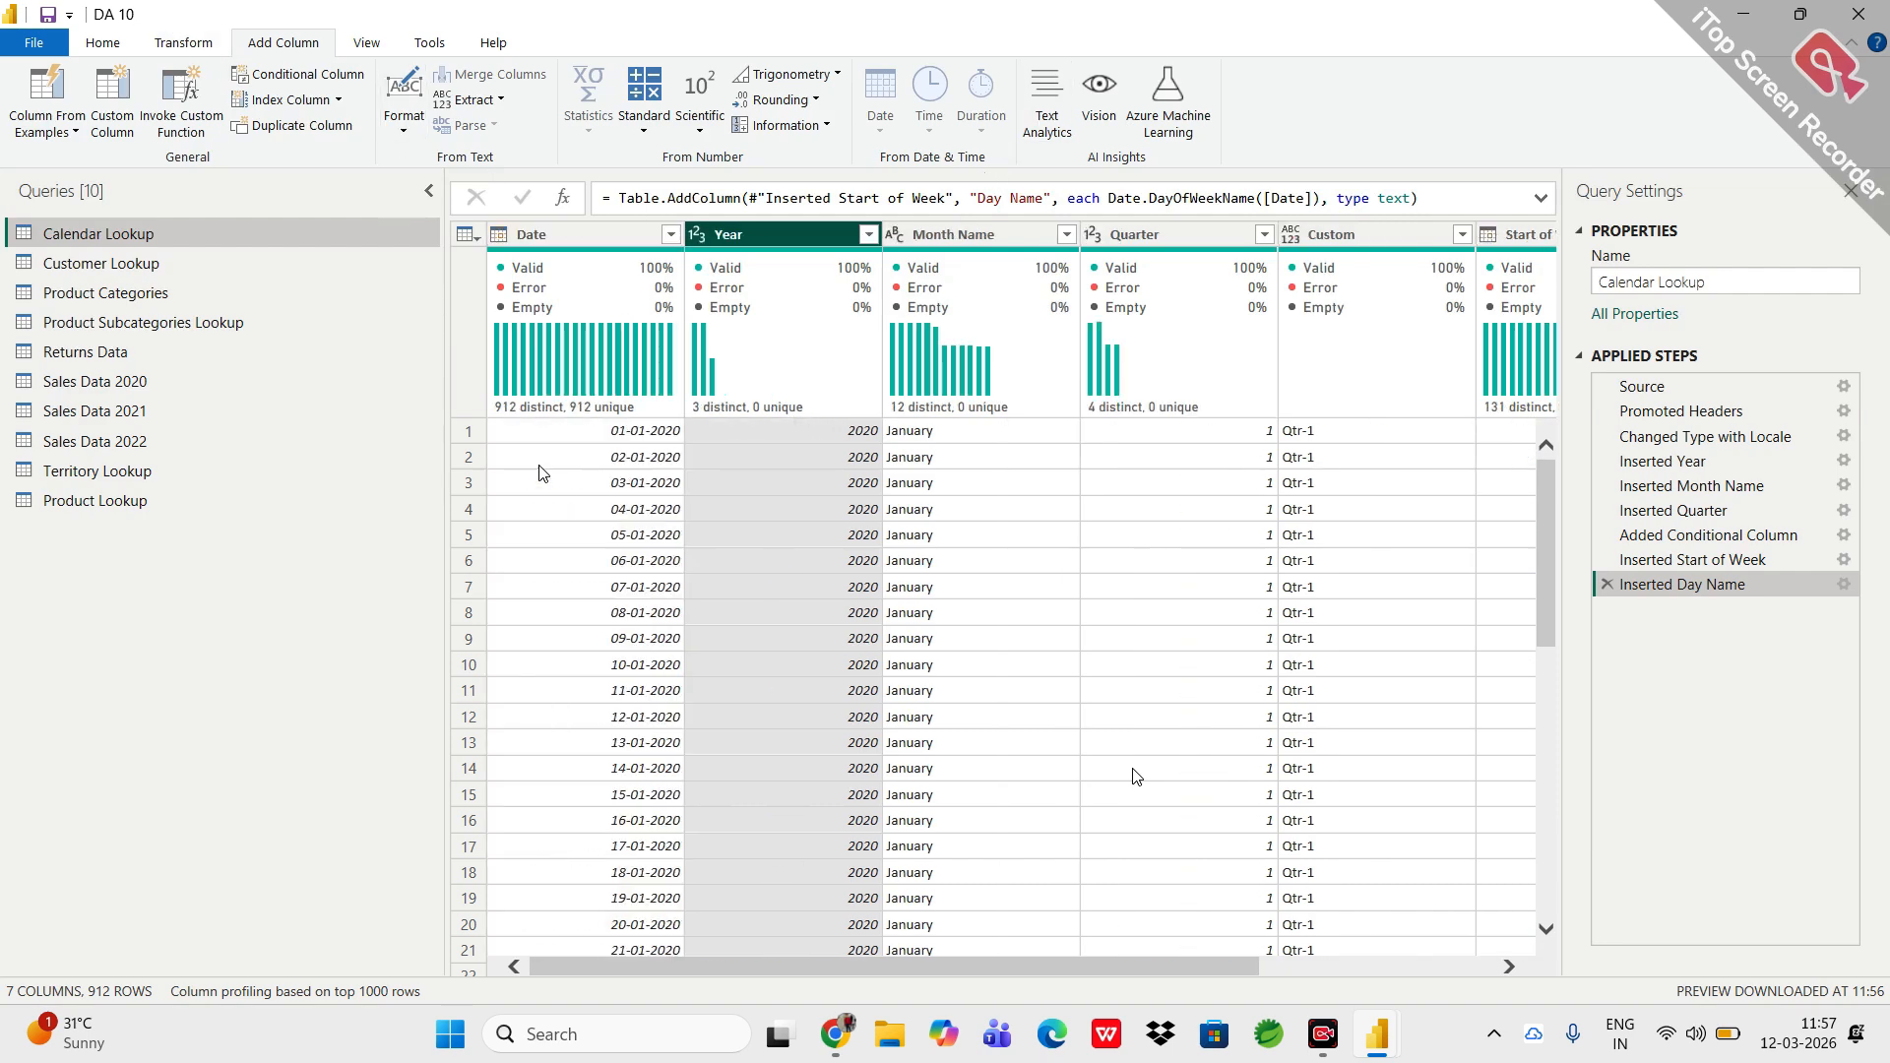
{"action": "left_click", "coordinate": [519, 248]}
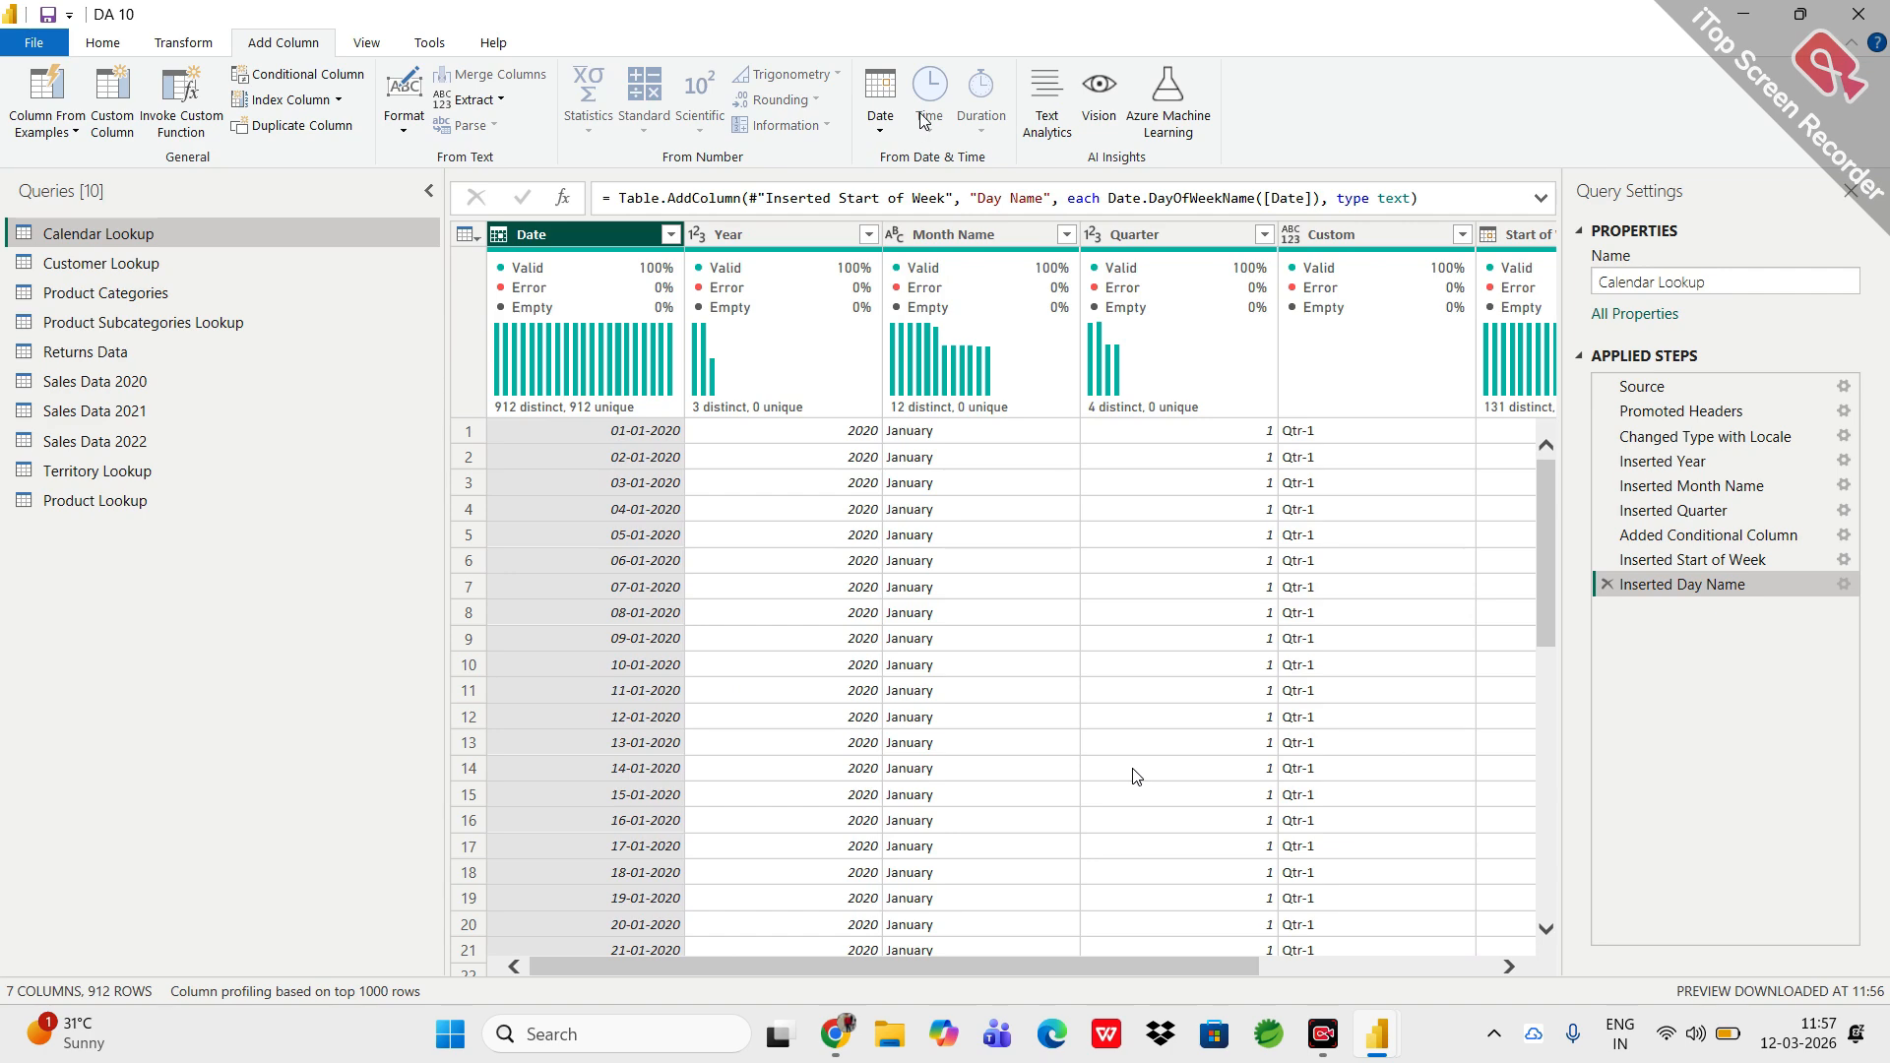
{"action": "left_click", "coordinate": [882, 126]}
{"action": "mouse_move", "coordinate": [995, 350]}
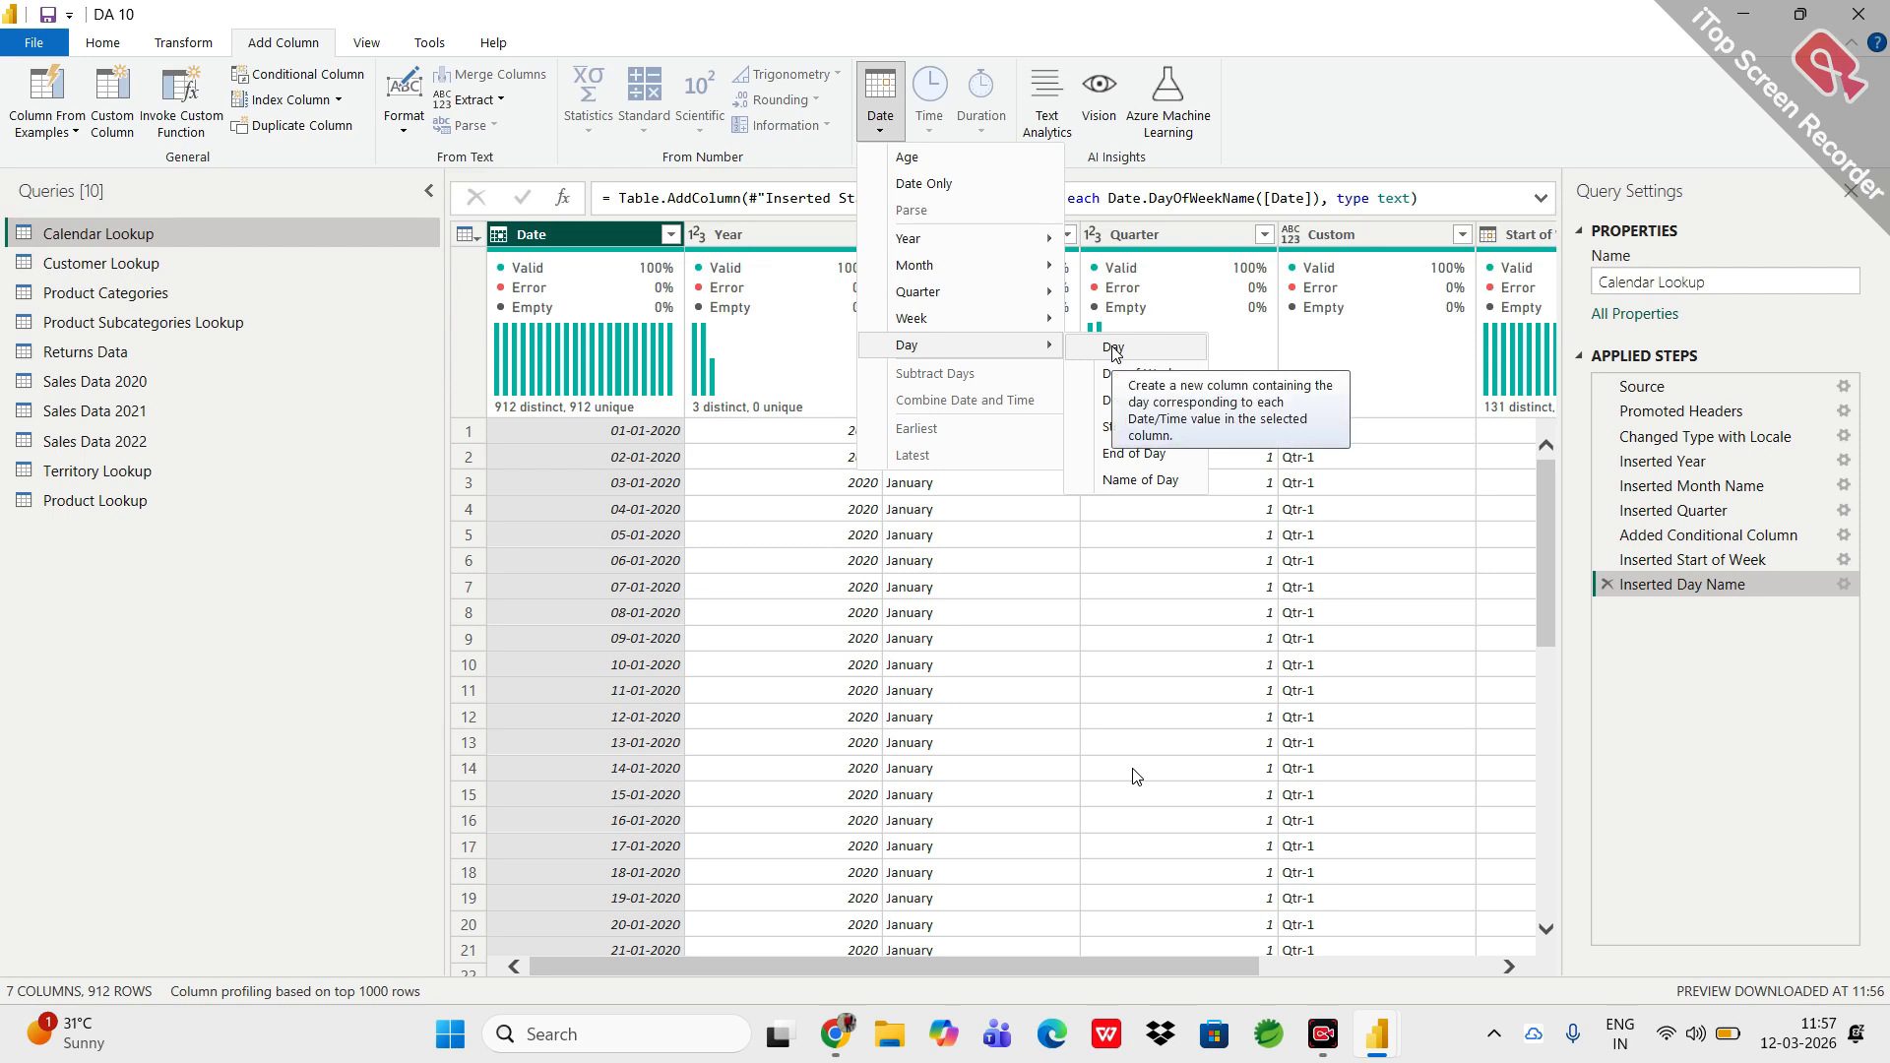
{"action": "left_click", "coordinate": [1134, 484]}
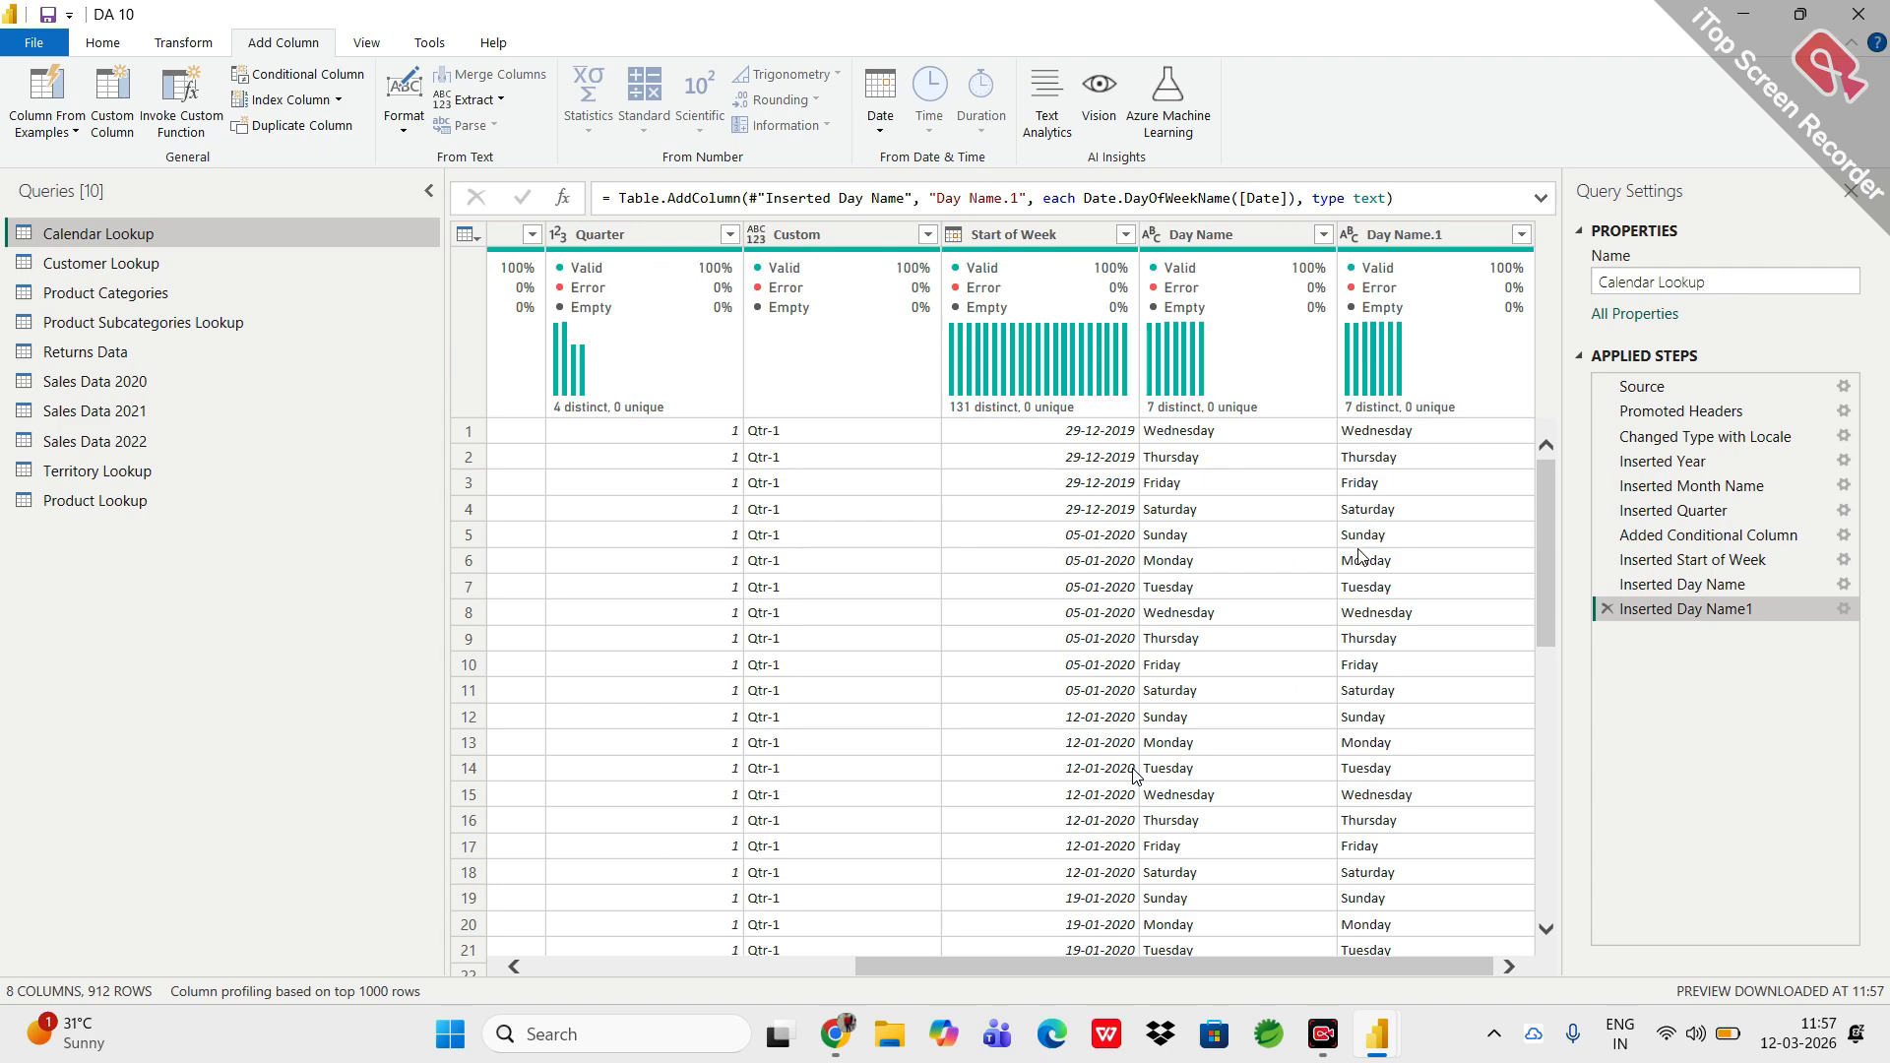
Try changing the Inserted Start of Week formula to Date.StartOfWeek([Date],1), and discard the edit.
{"action": "scroll", "coordinate": [1076, 556], "scroll_direction": "left", "scroll_amount": 3}
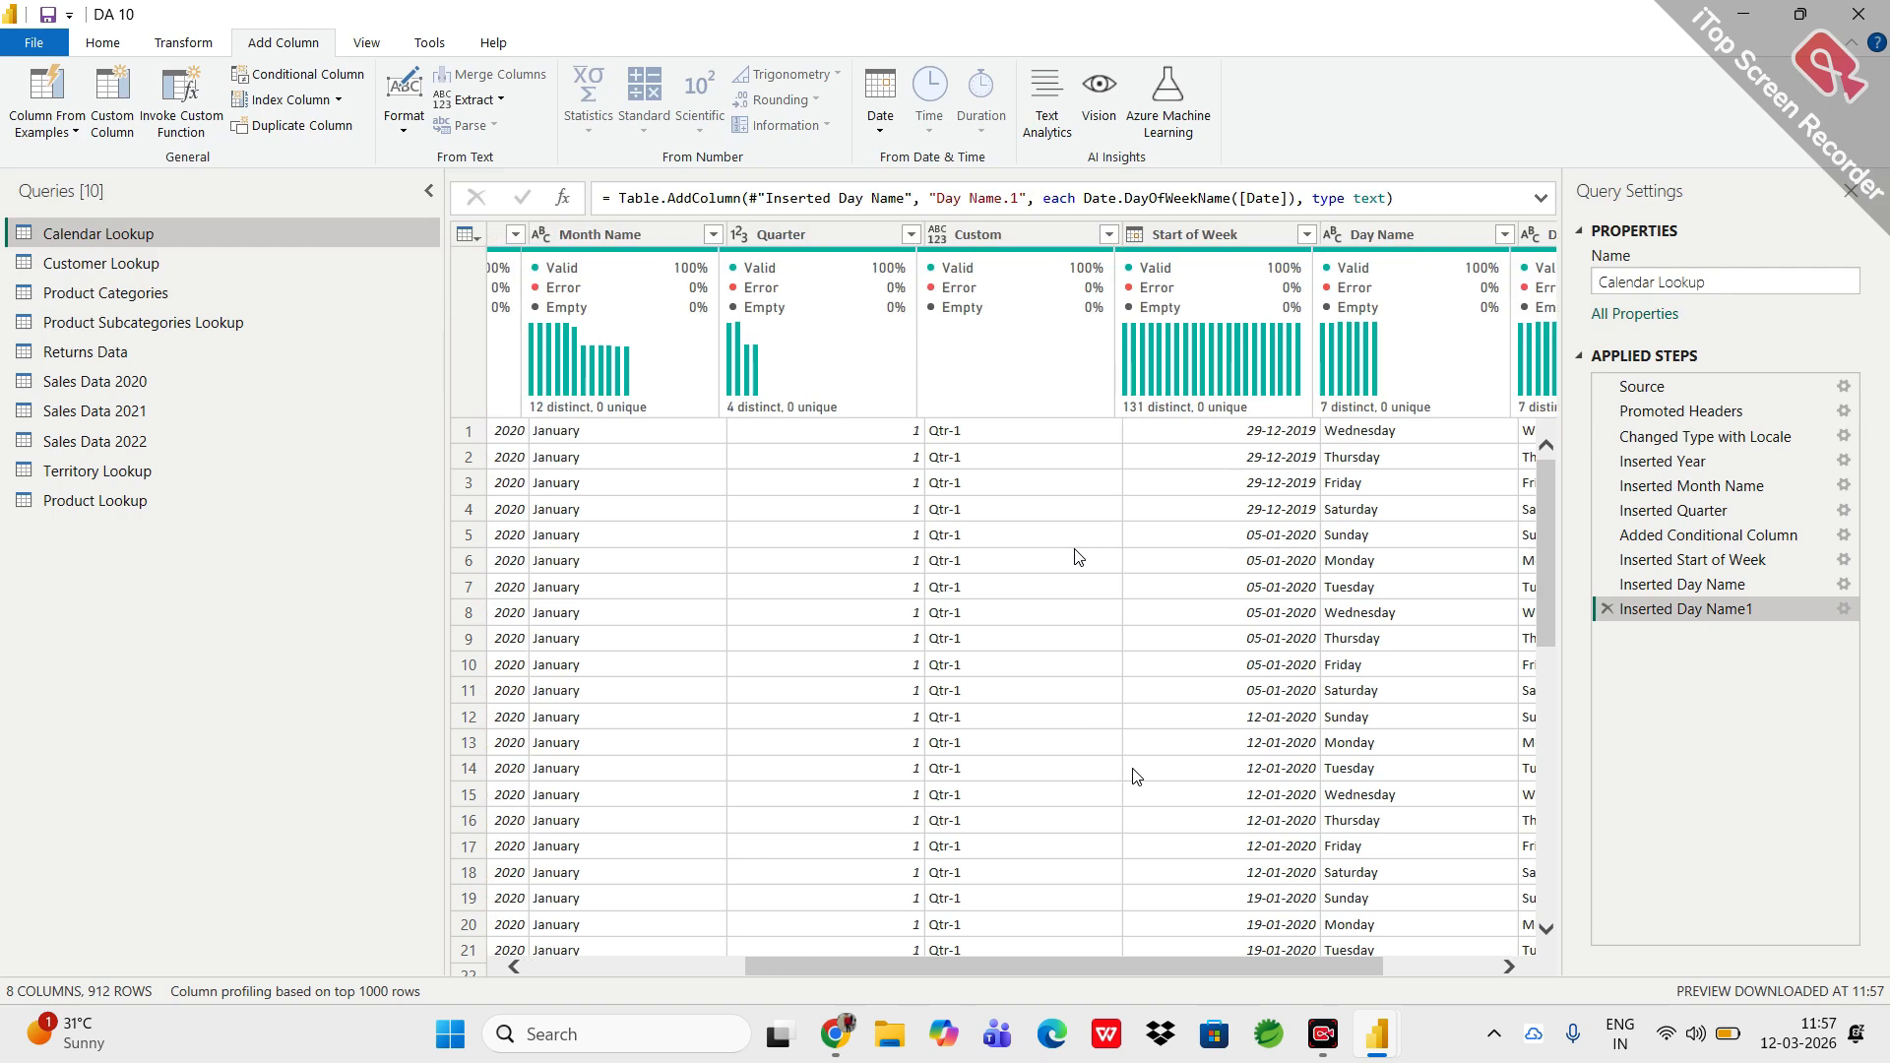
{"action": "scroll", "coordinate": [1076, 556], "scroll_direction": "right", "scroll_amount": 3}
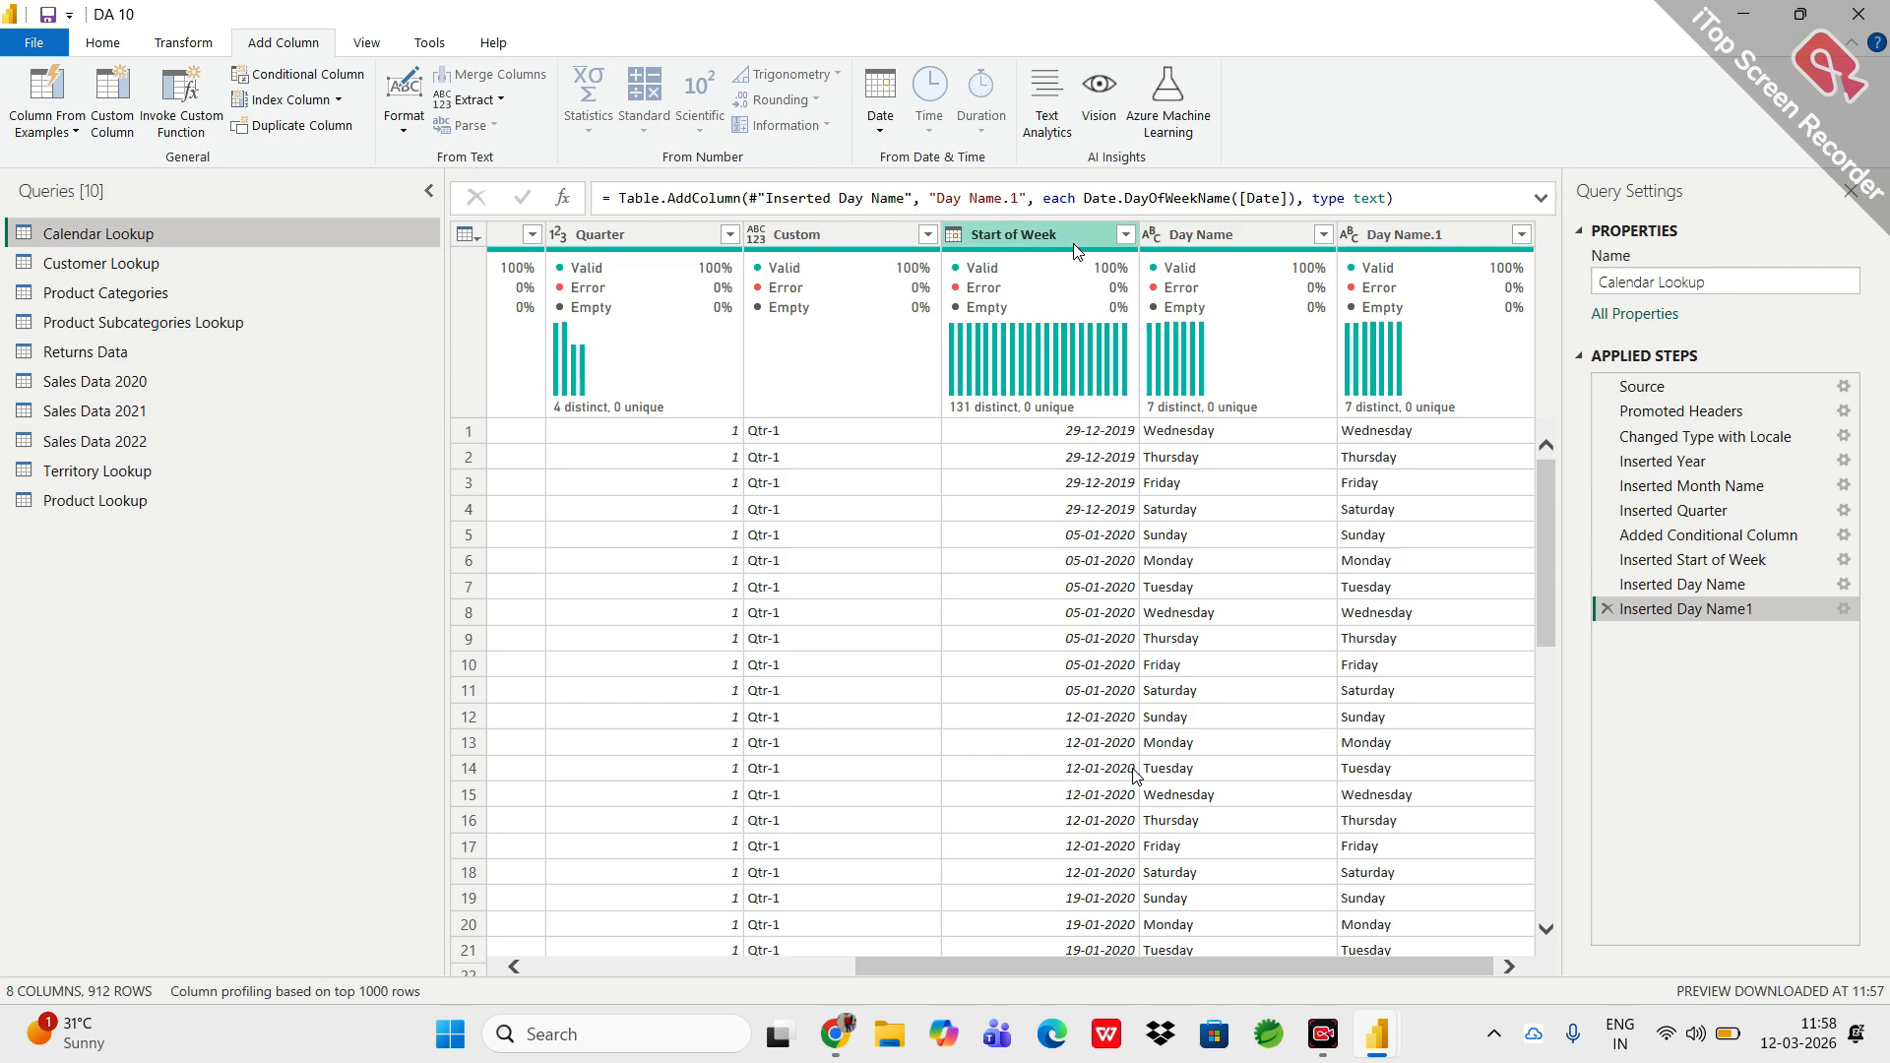
{"action": "left_click", "coordinate": [1026, 233]}
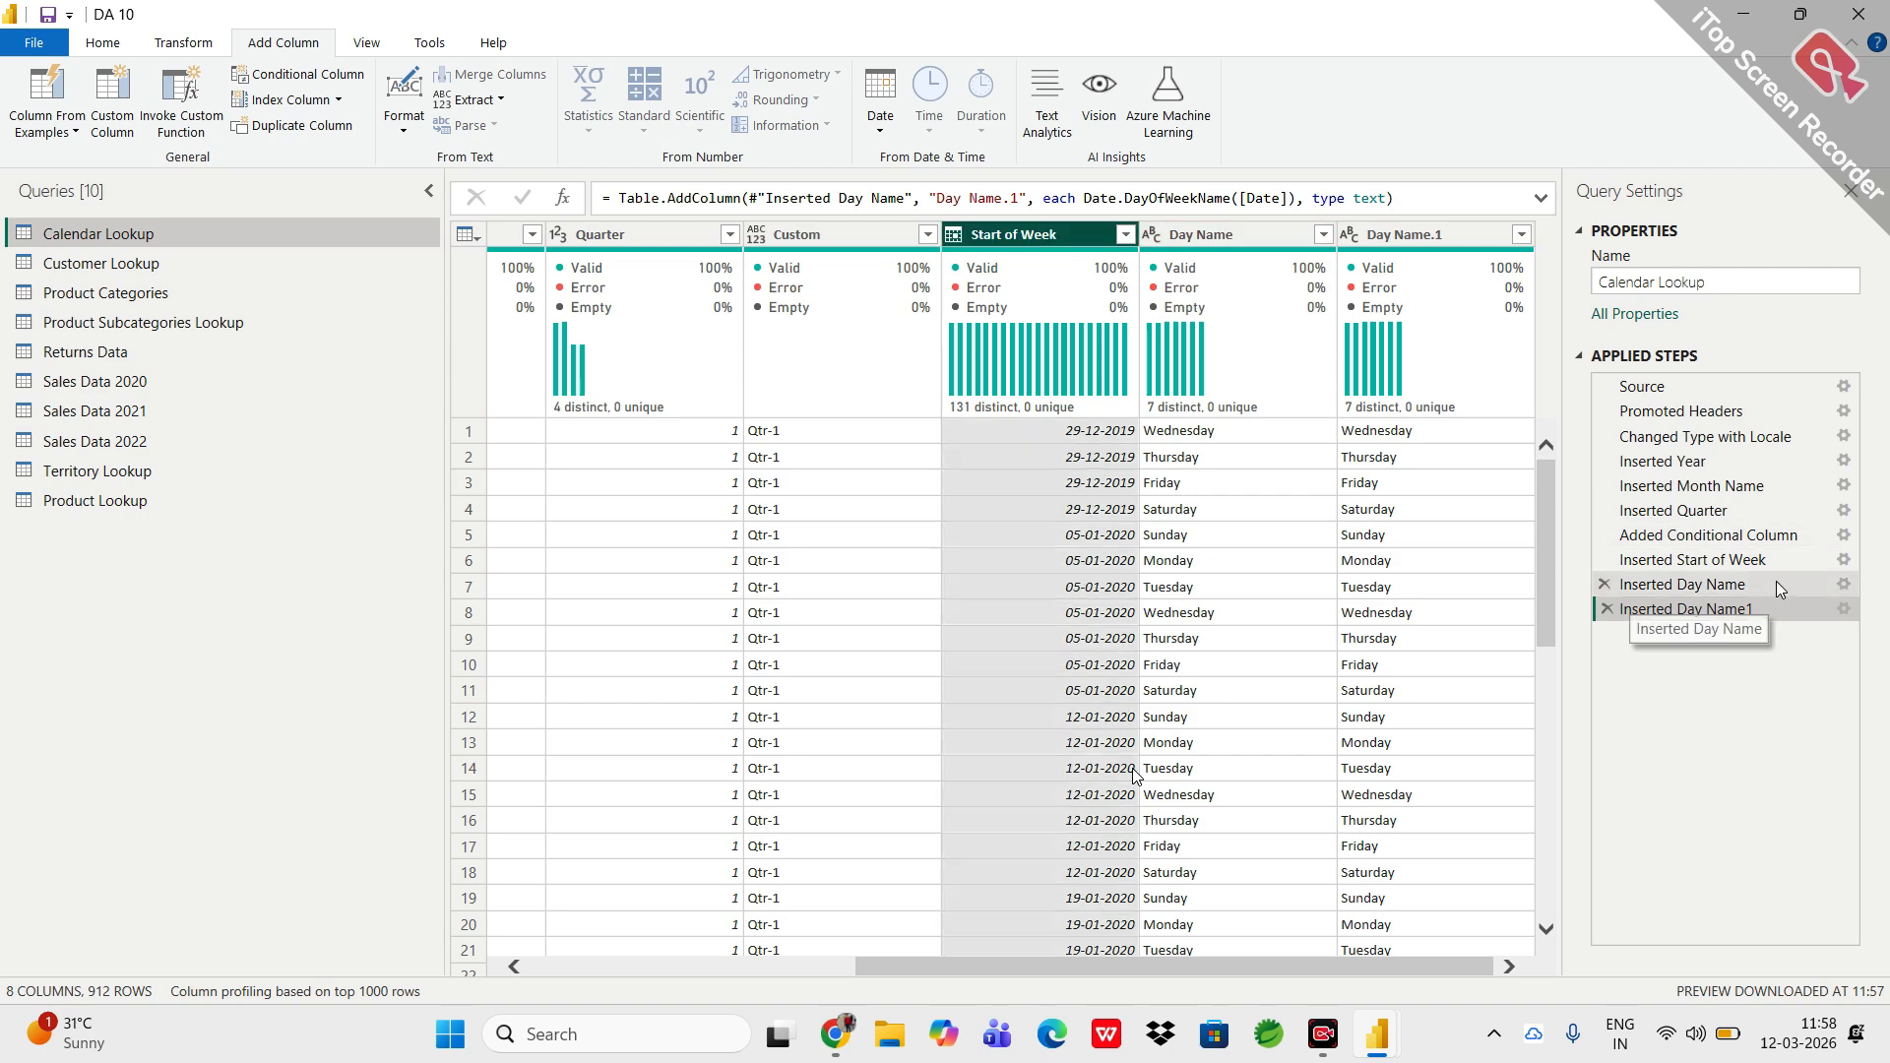
{"action": "left_click", "coordinate": [1845, 569]}
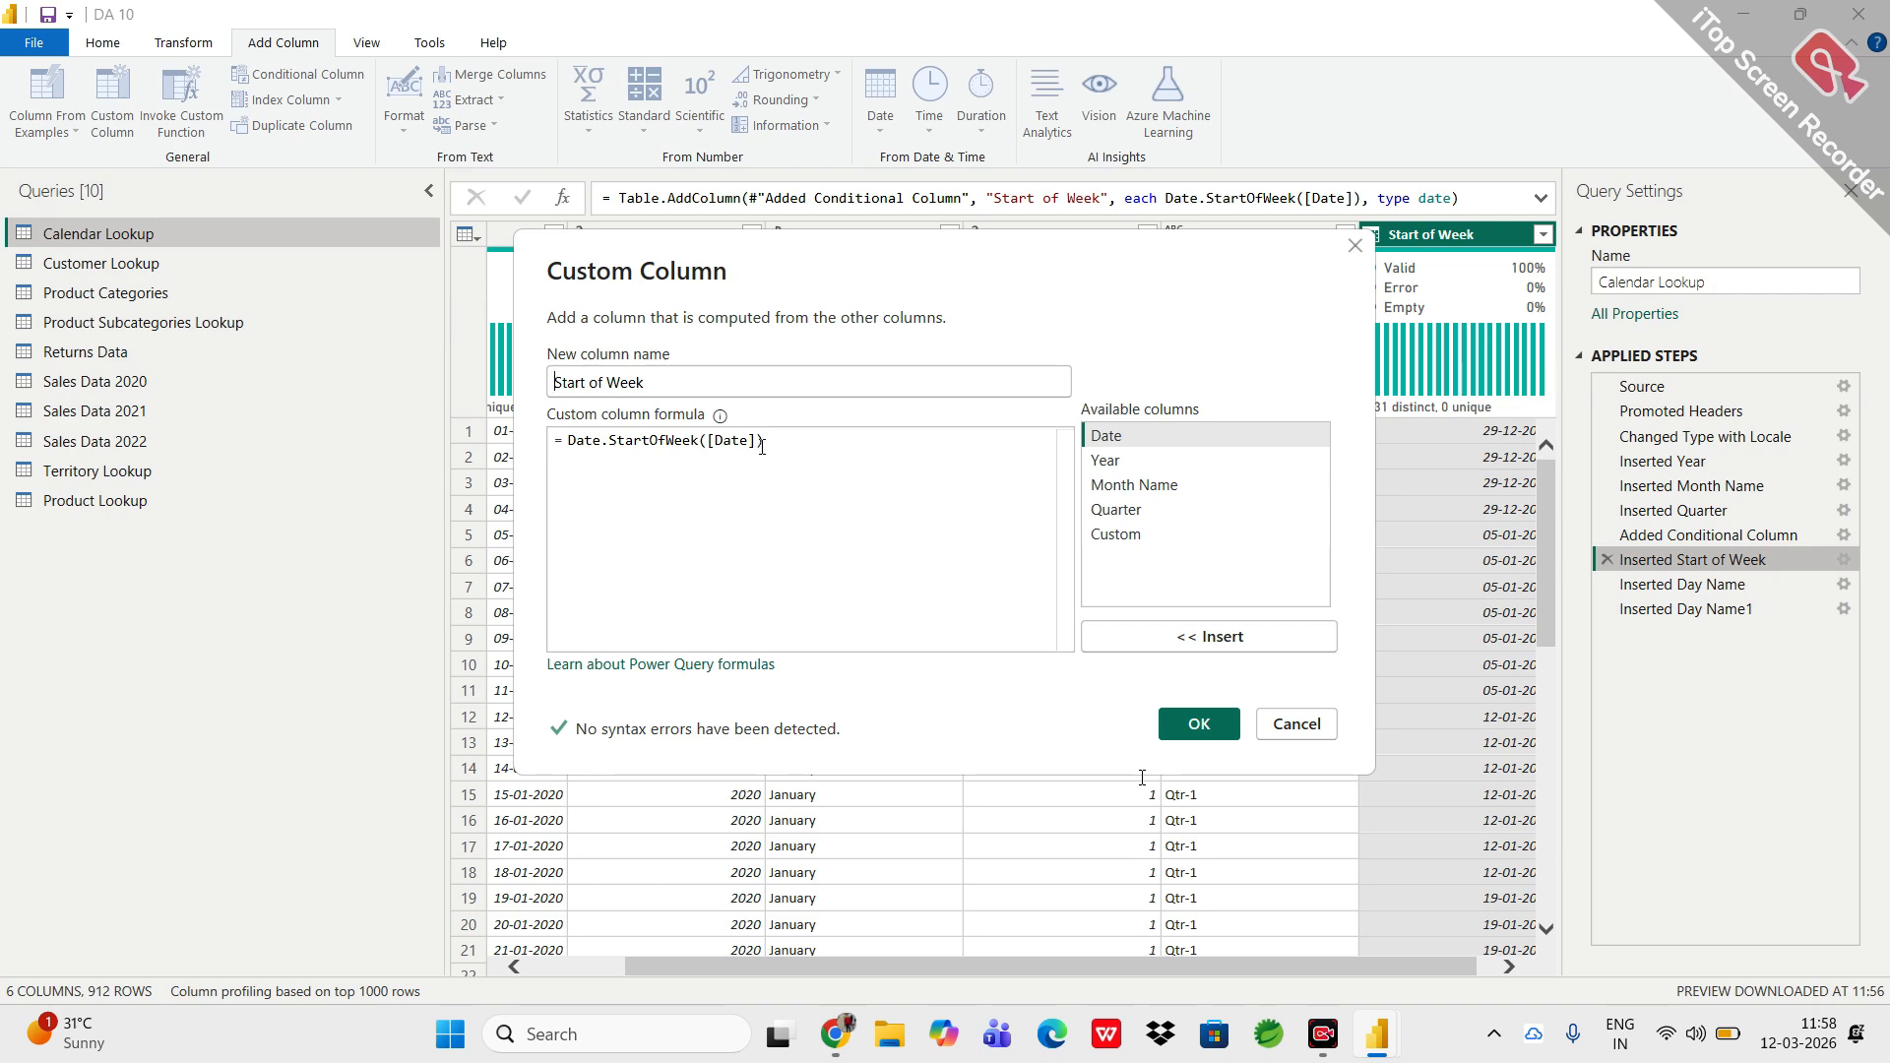
{"action": "left_click", "coordinate": [761, 442]}
{"action": "type", "text": ","}
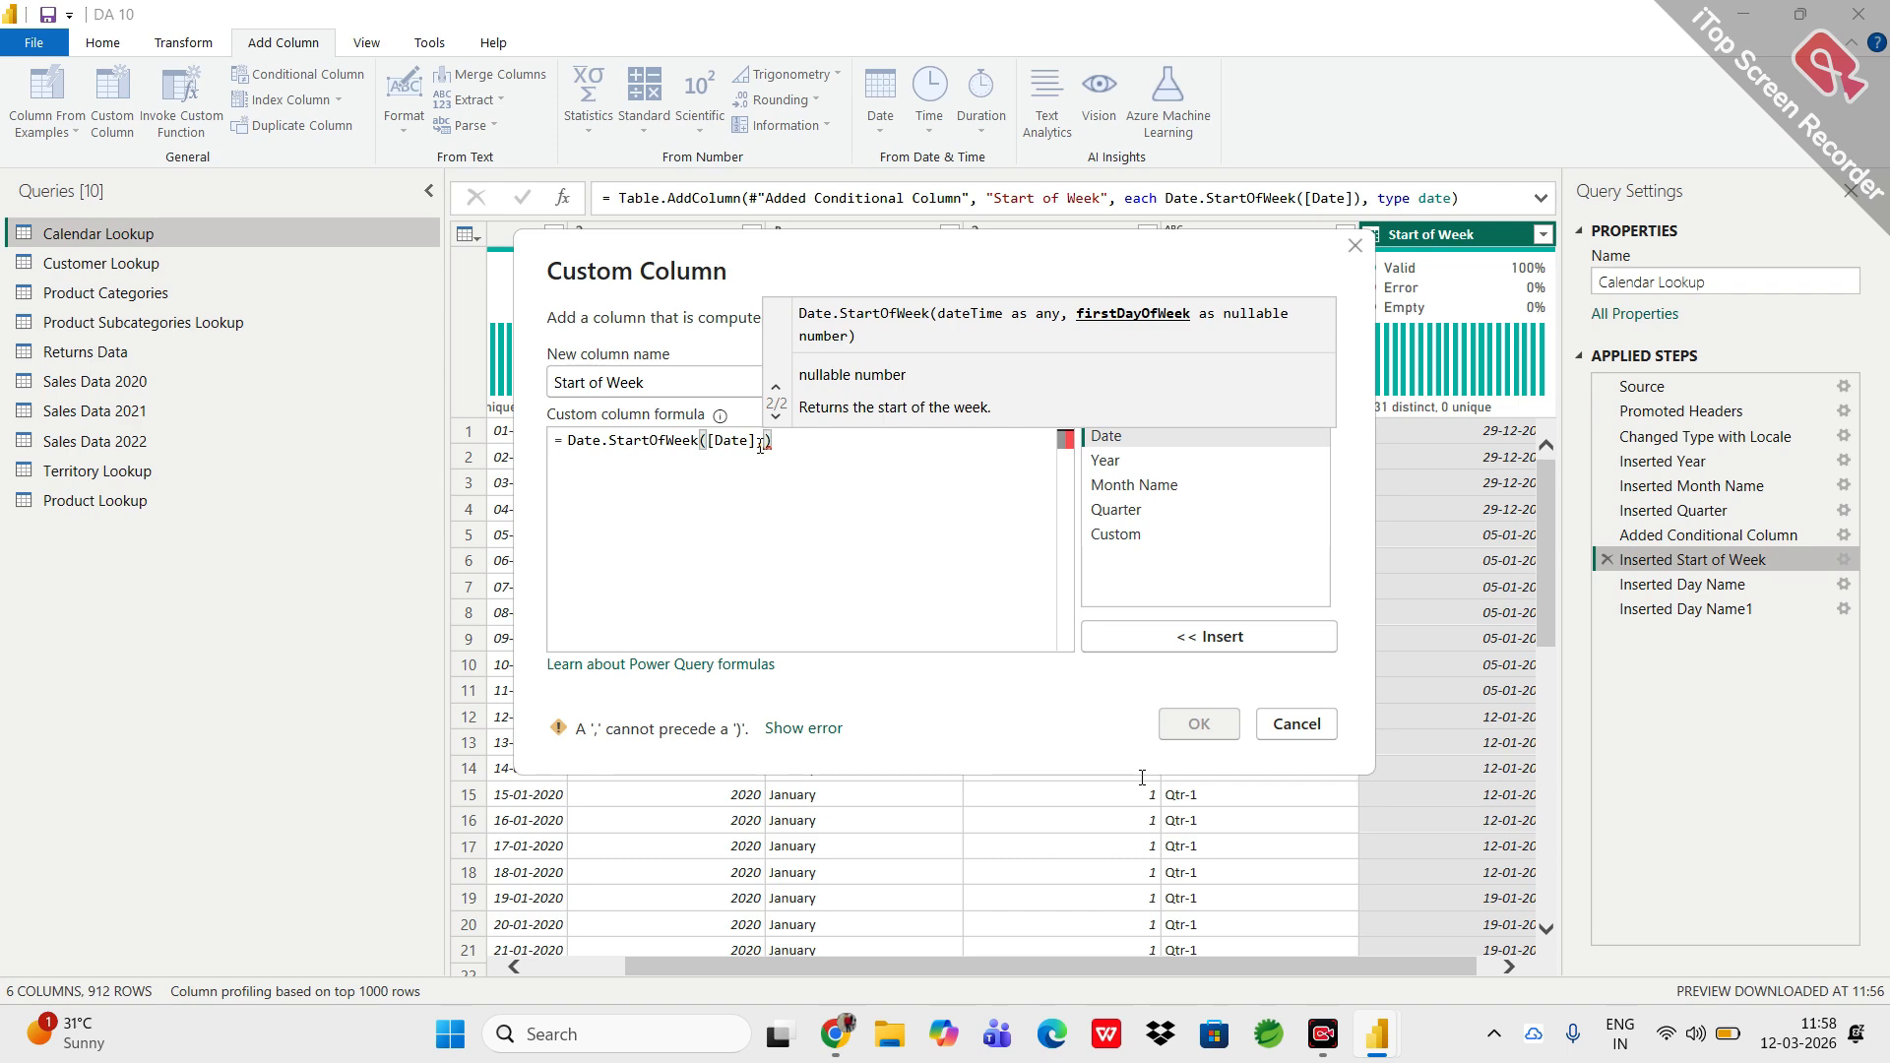
{"action": "type", "text": "1"}
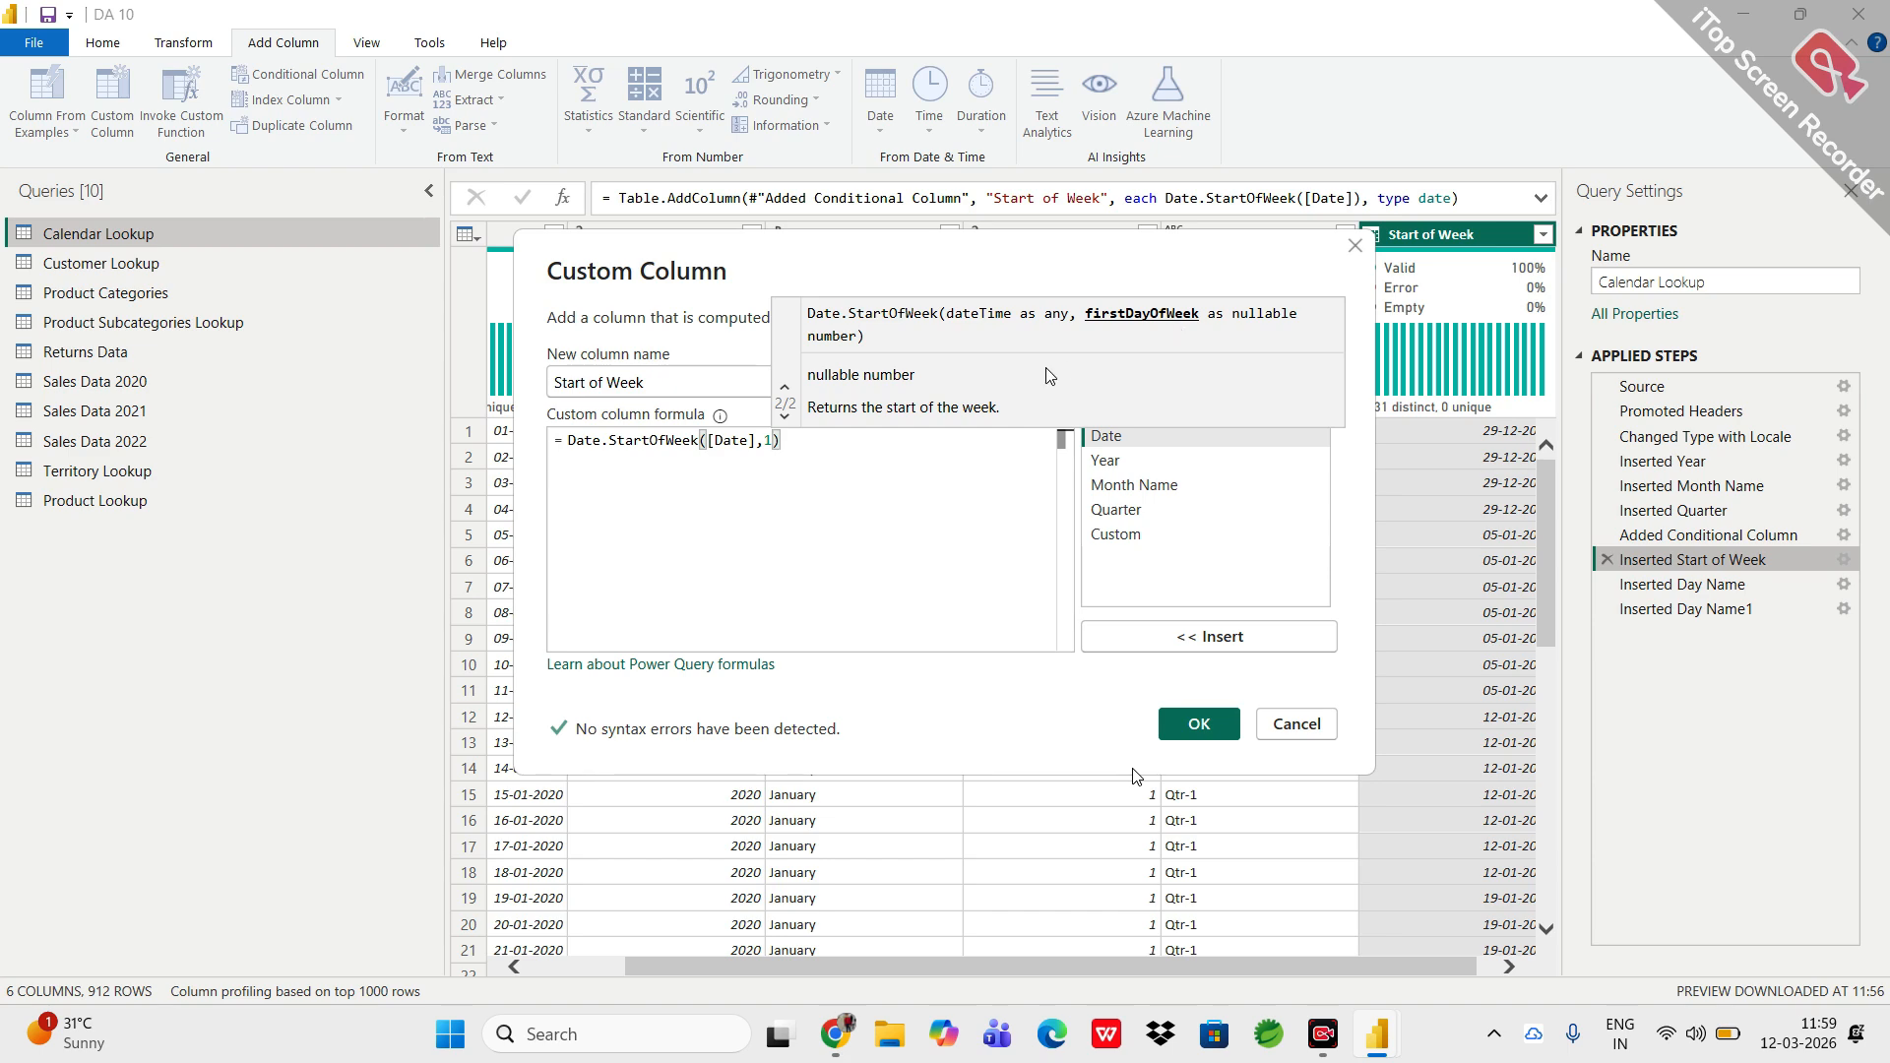
{"action": "left_click", "coordinate": [850, 468]}
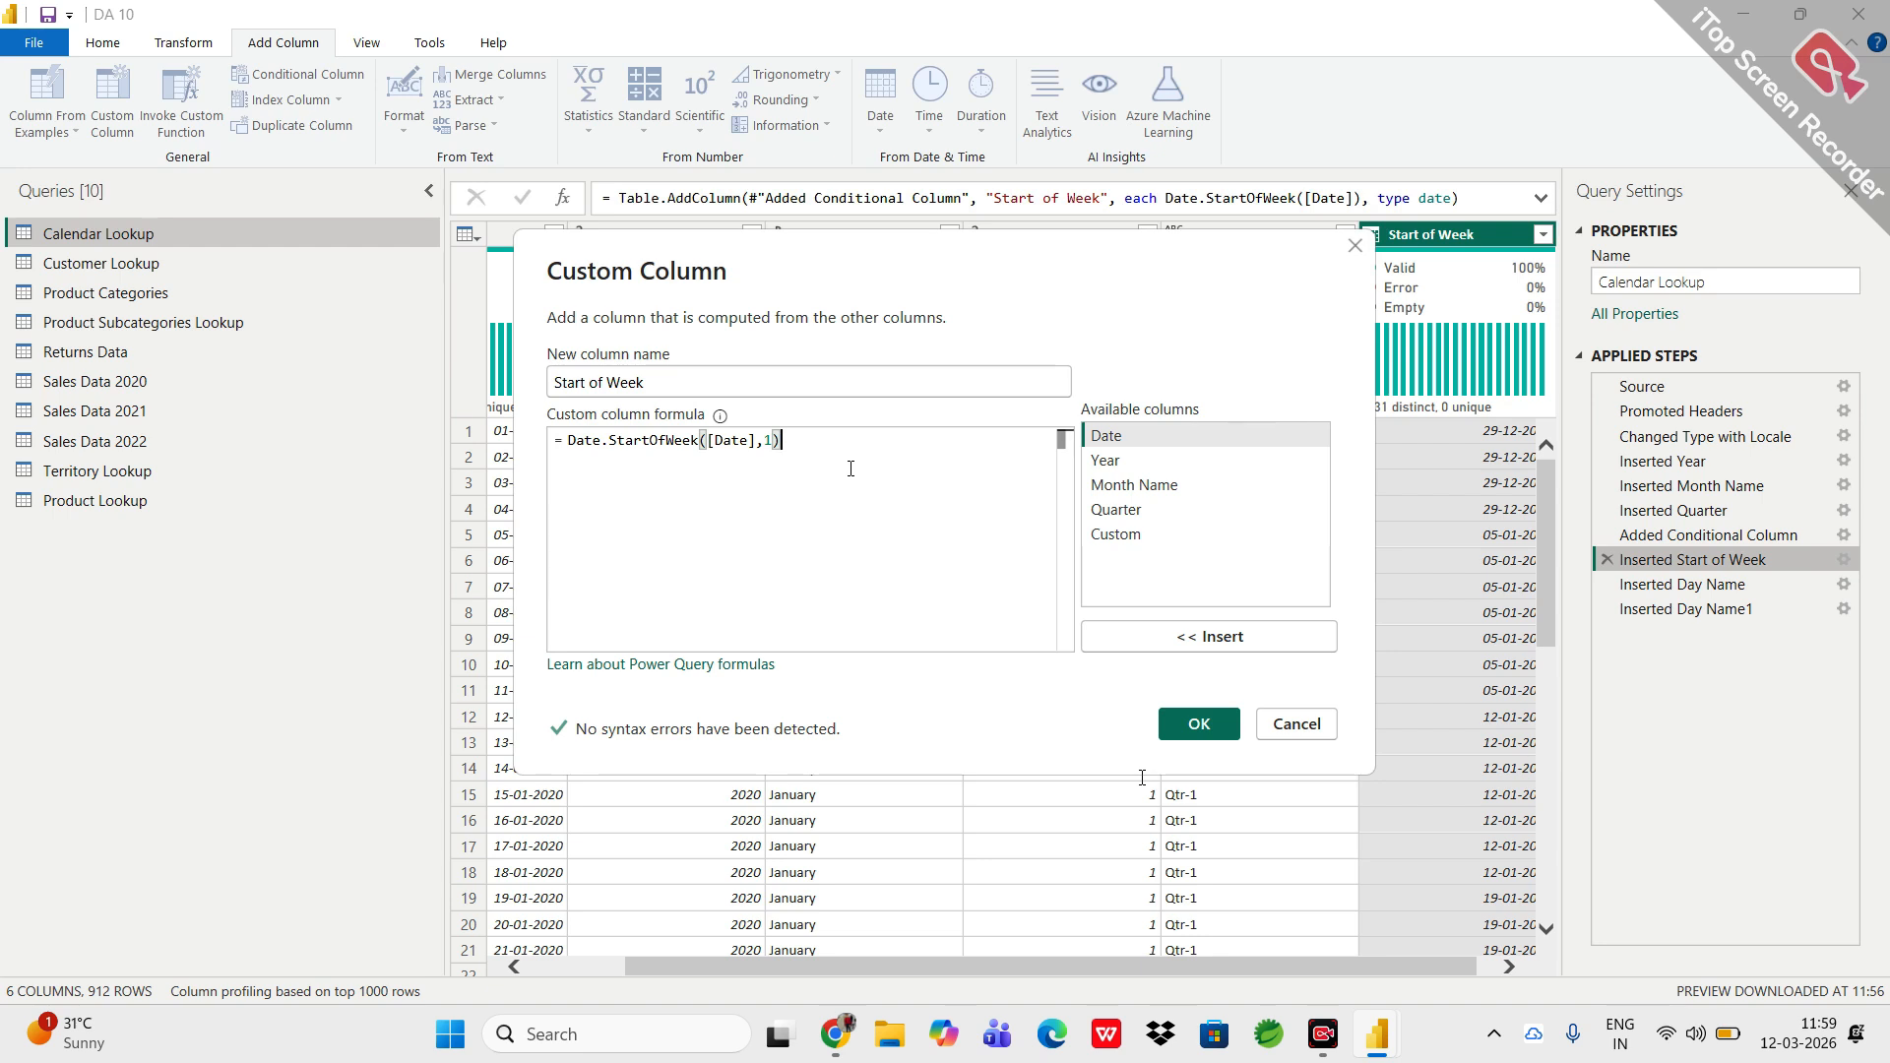
{"action": "left_click", "coordinate": [1291, 726]}
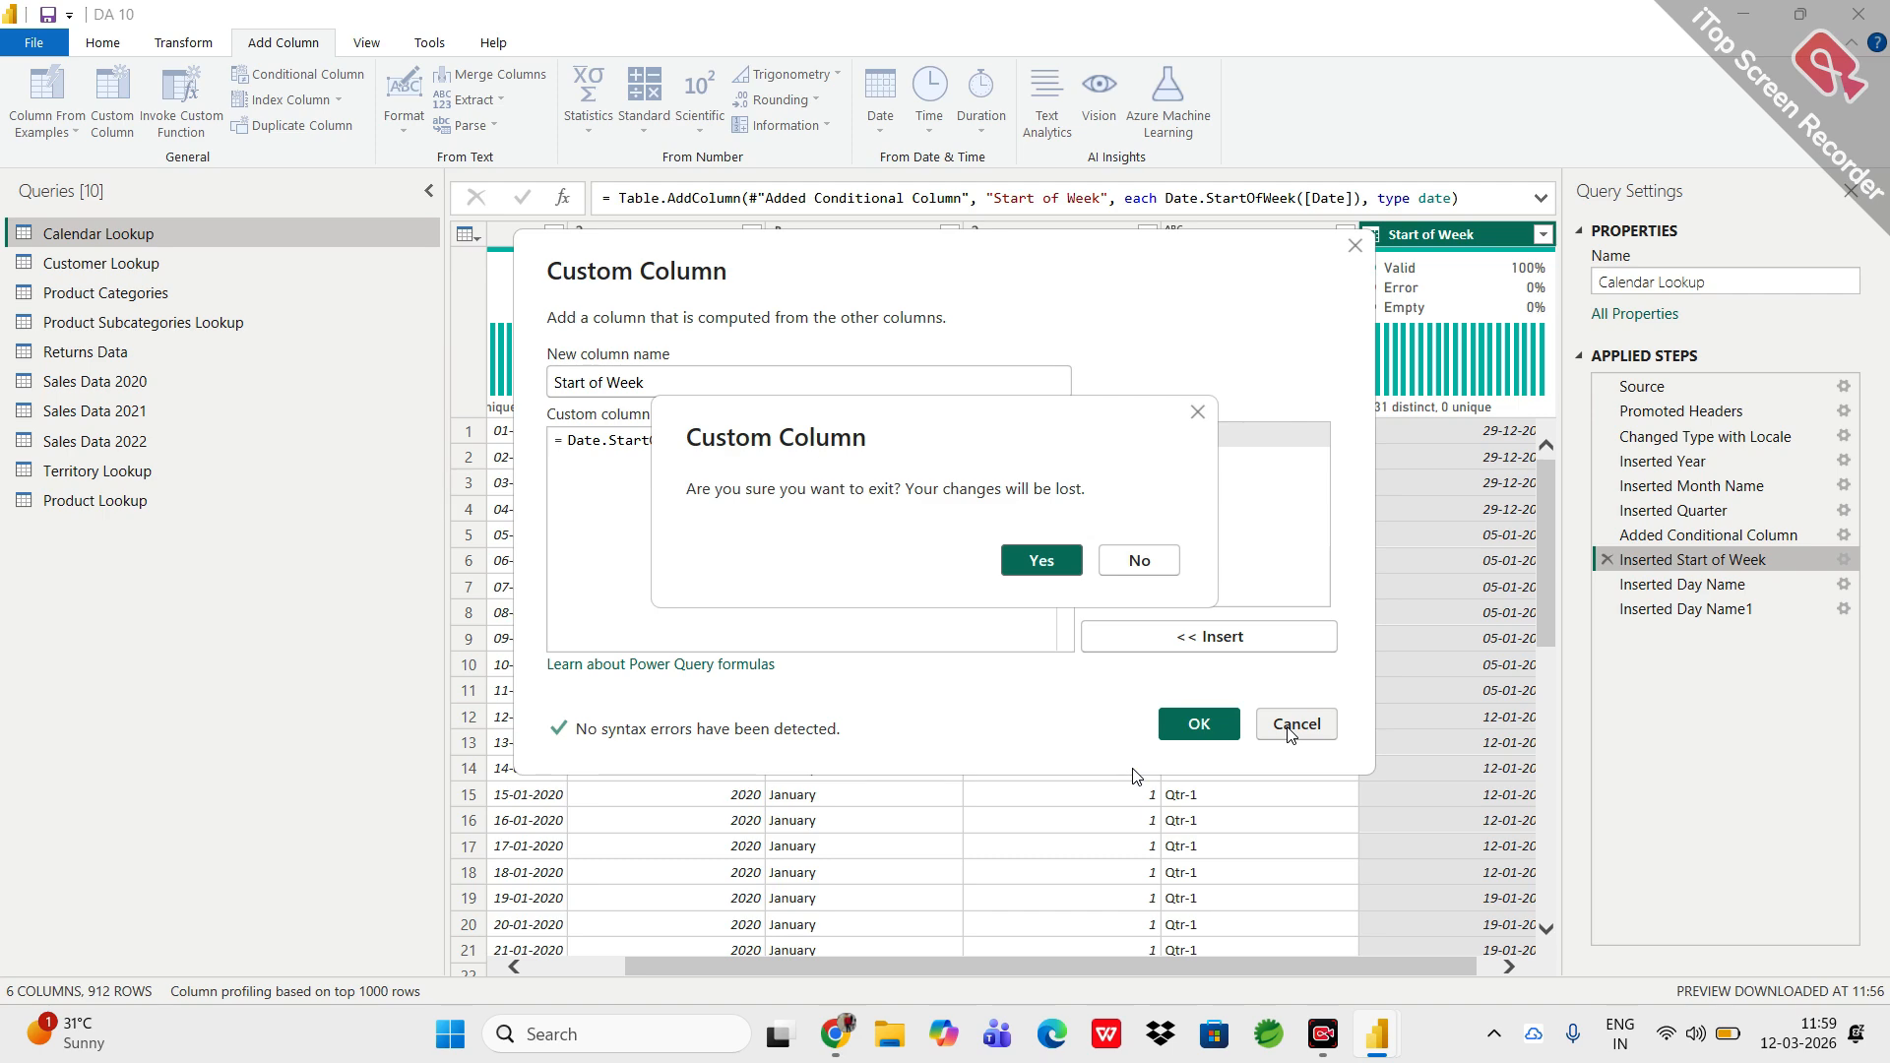
{"action": "left_click", "coordinate": [1023, 559]}
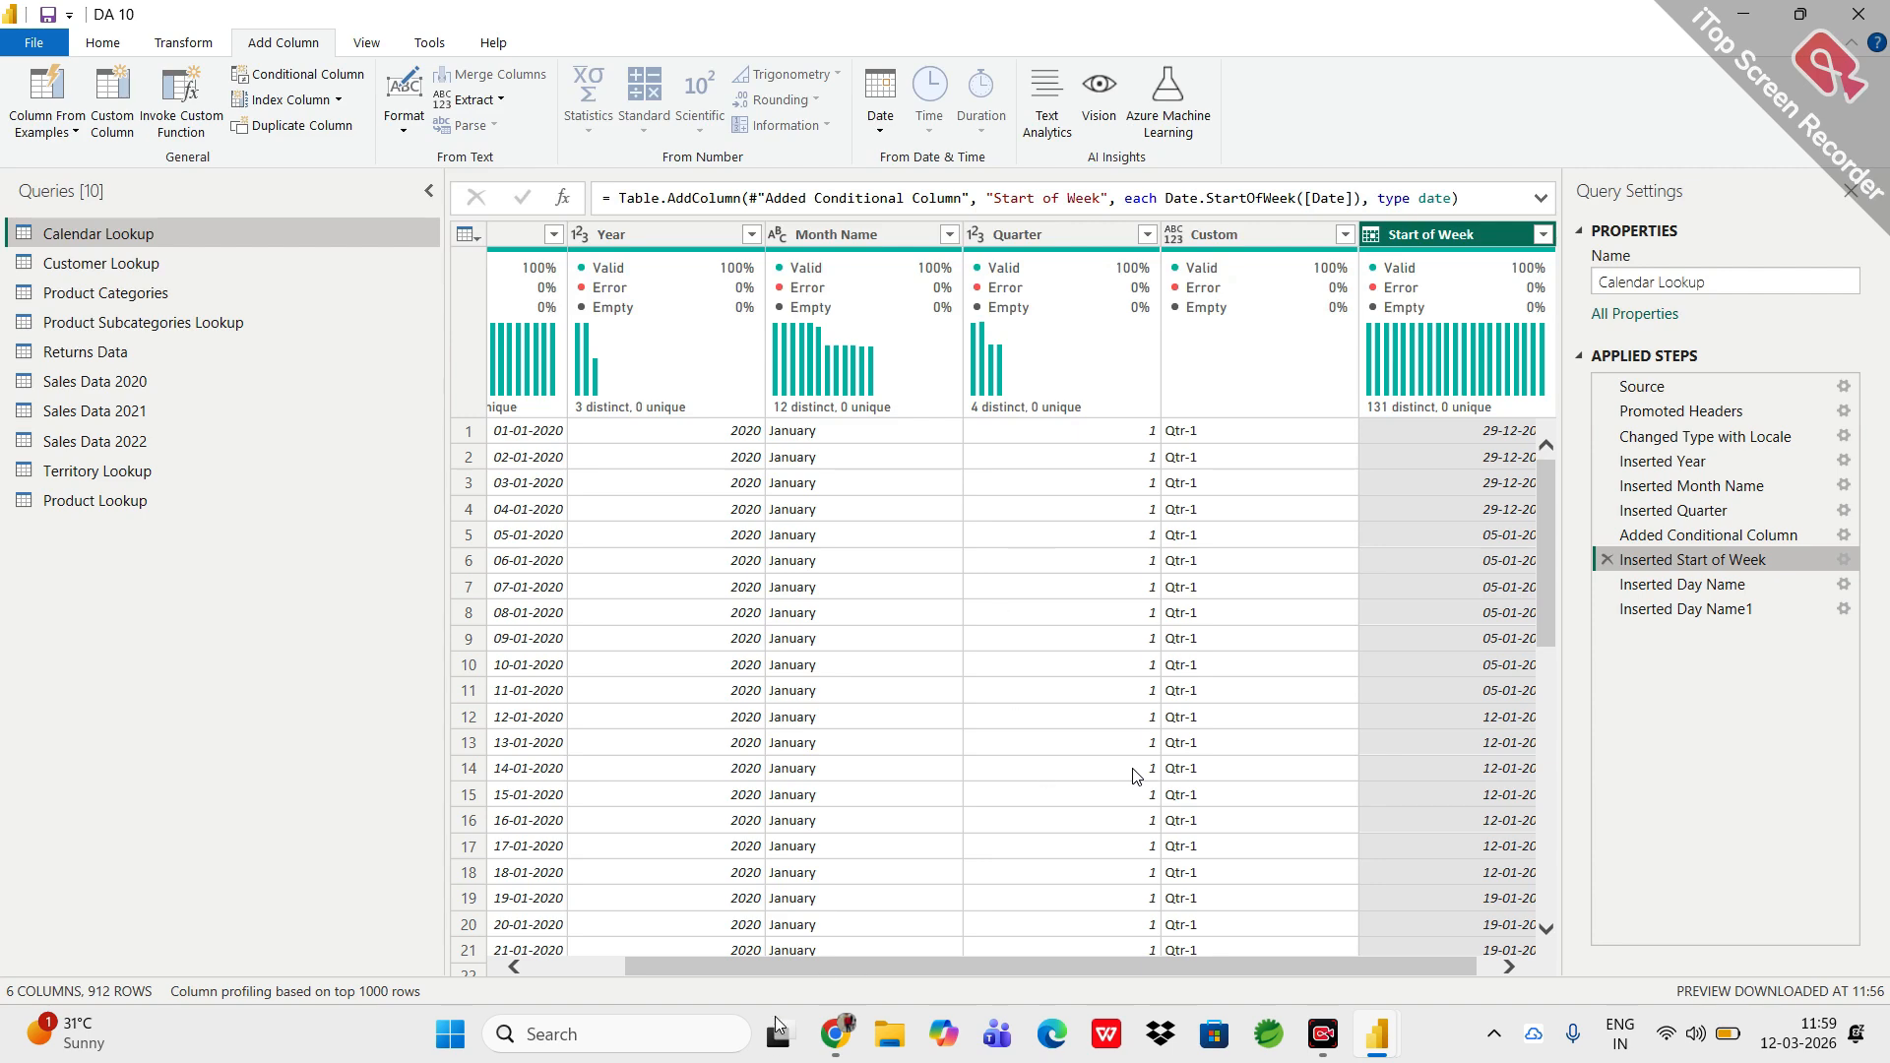
Switch to the Google Meet window, look through the participant list, and return to the Power Query Editor.
{"action": "mouse_move", "coordinate": [835, 1033]}
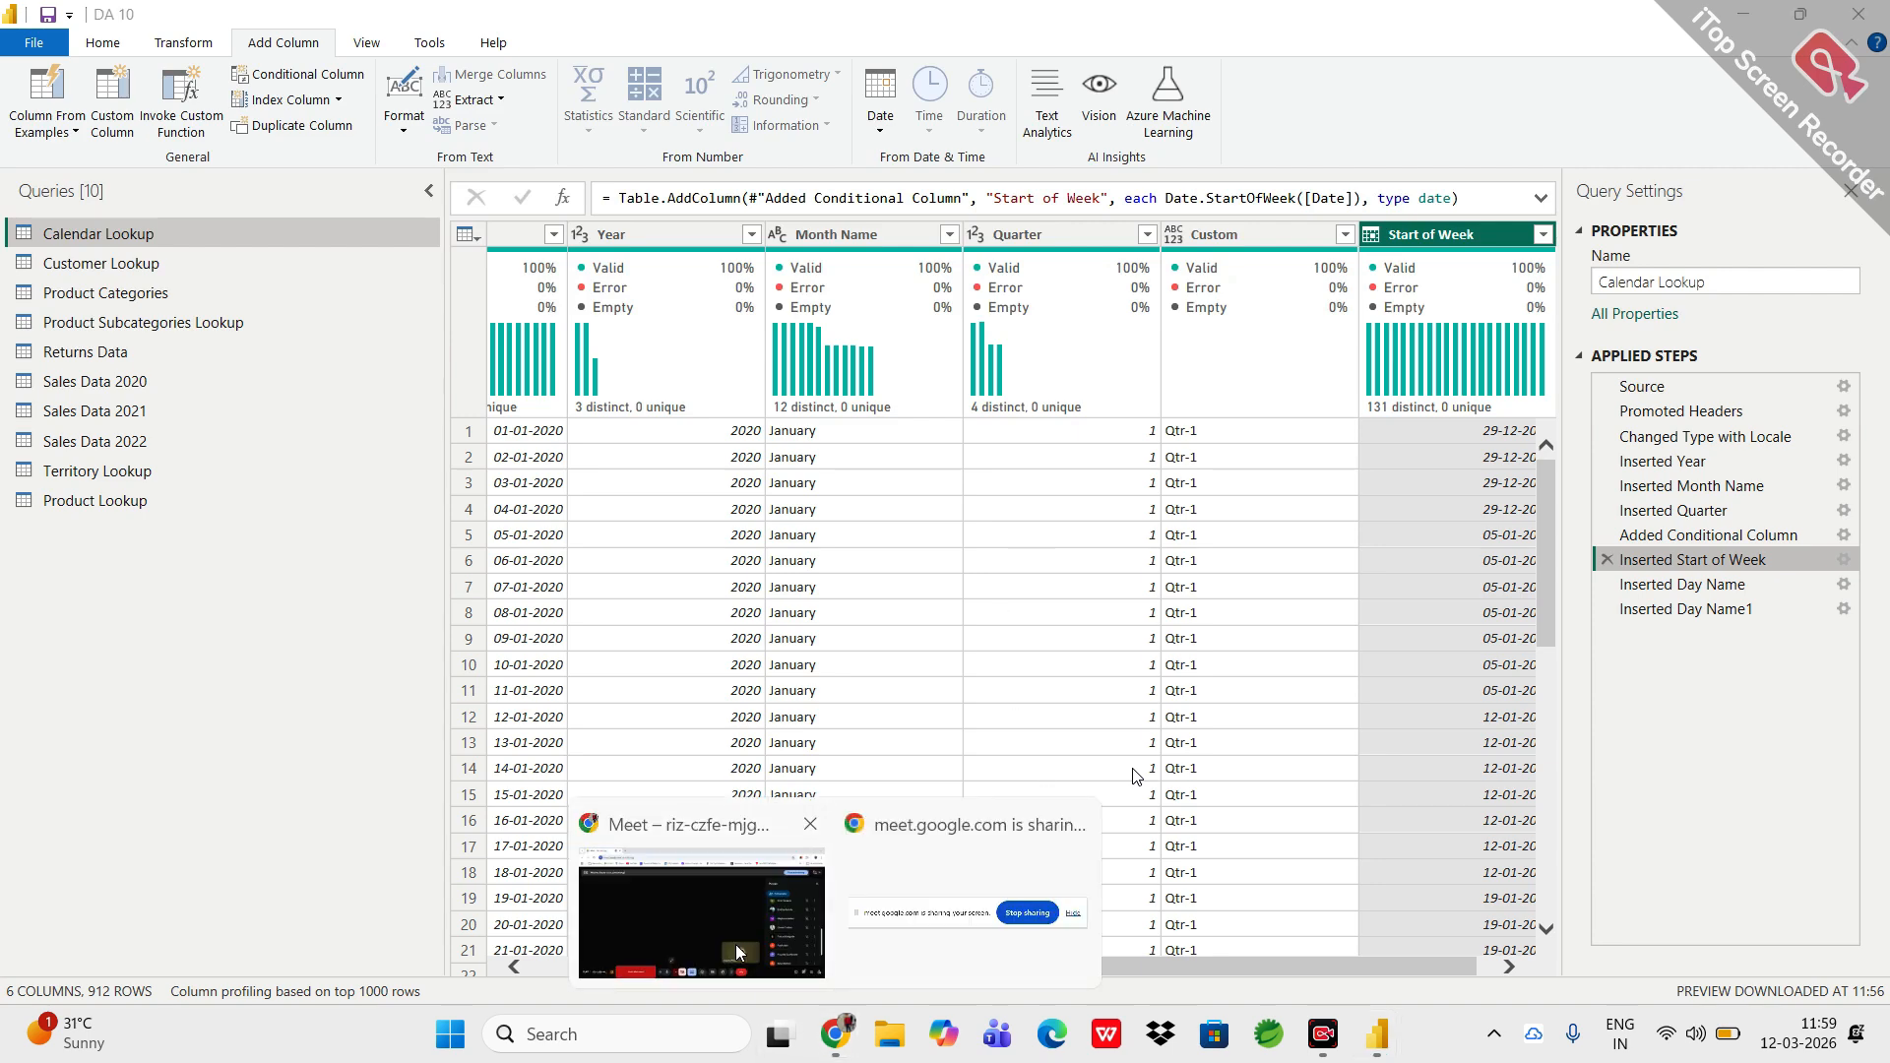
{"action": "left_click", "coordinate": [736, 943]}
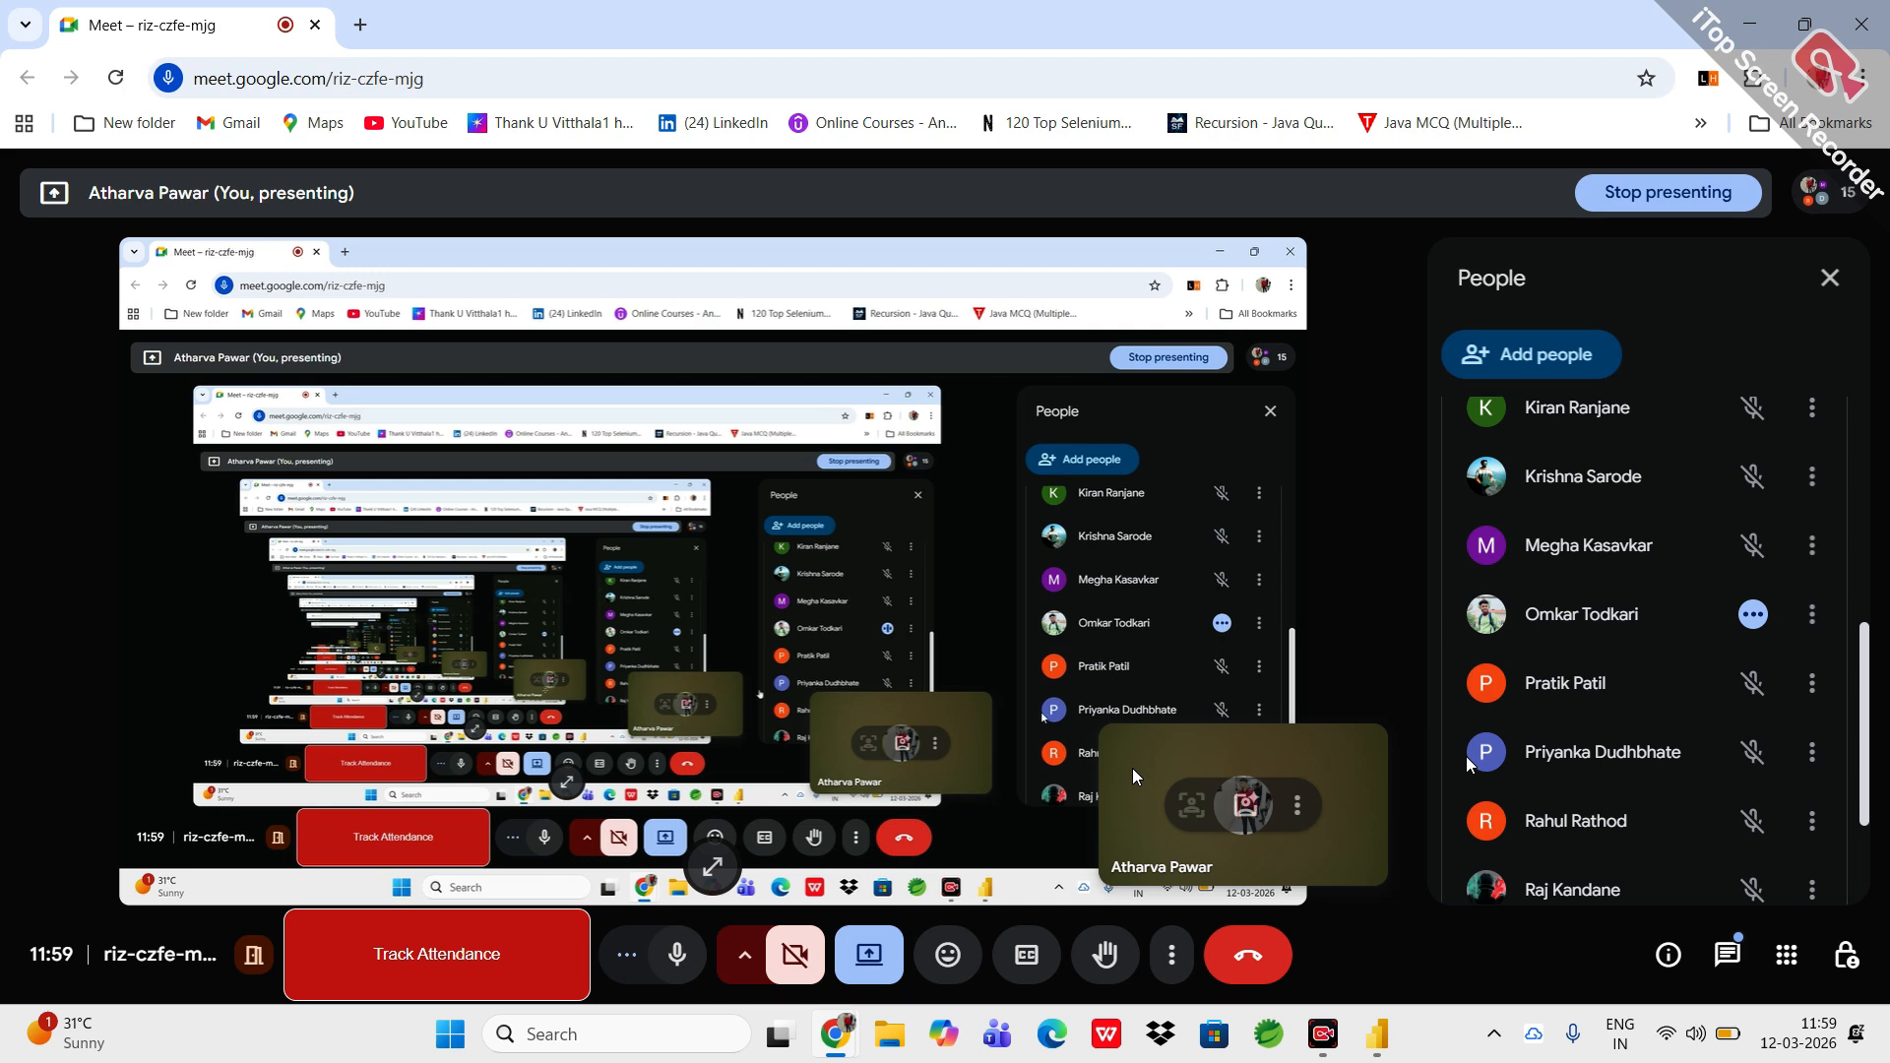
{"action": "scroll", "coordinate": [1467, 756], "scroll_direction": "down", "scroll_amount": 3}
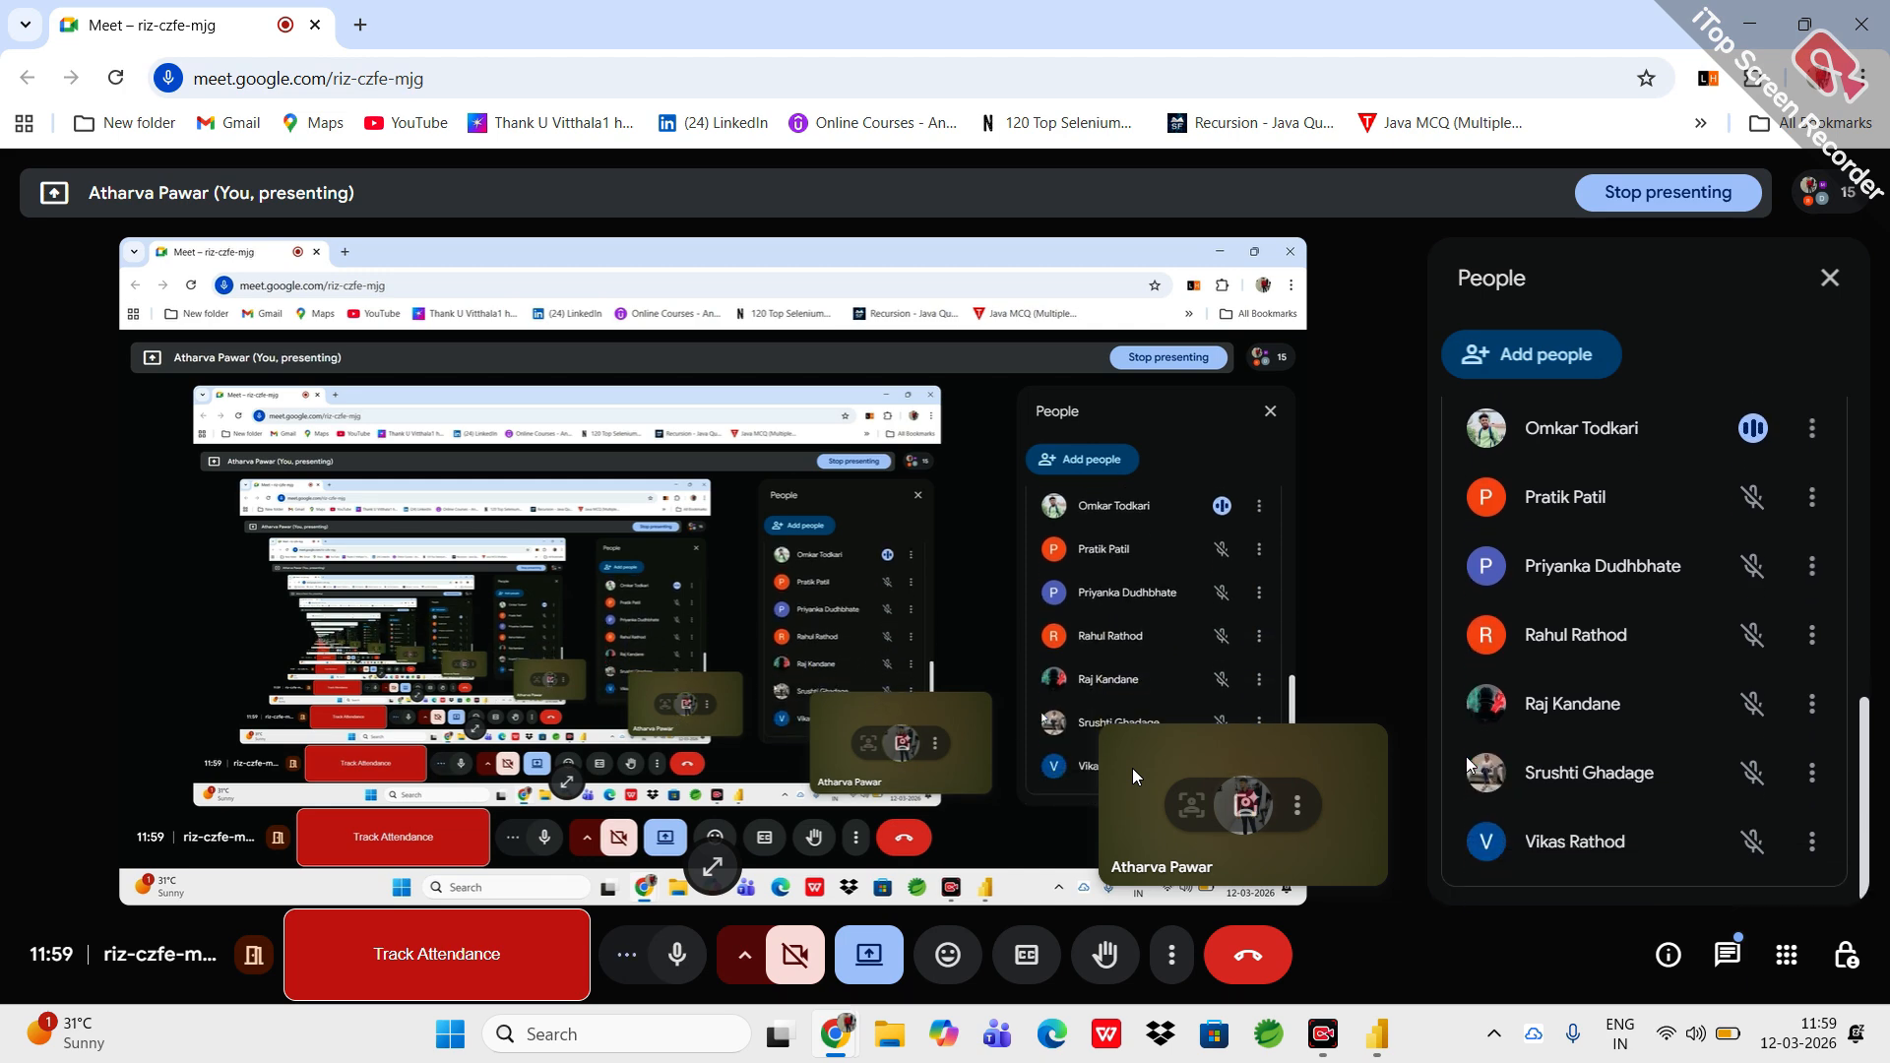
{"action": "scroll", "coordinate": [1467, 756], "scroll_direction": "up", "scroll_amount": 3}
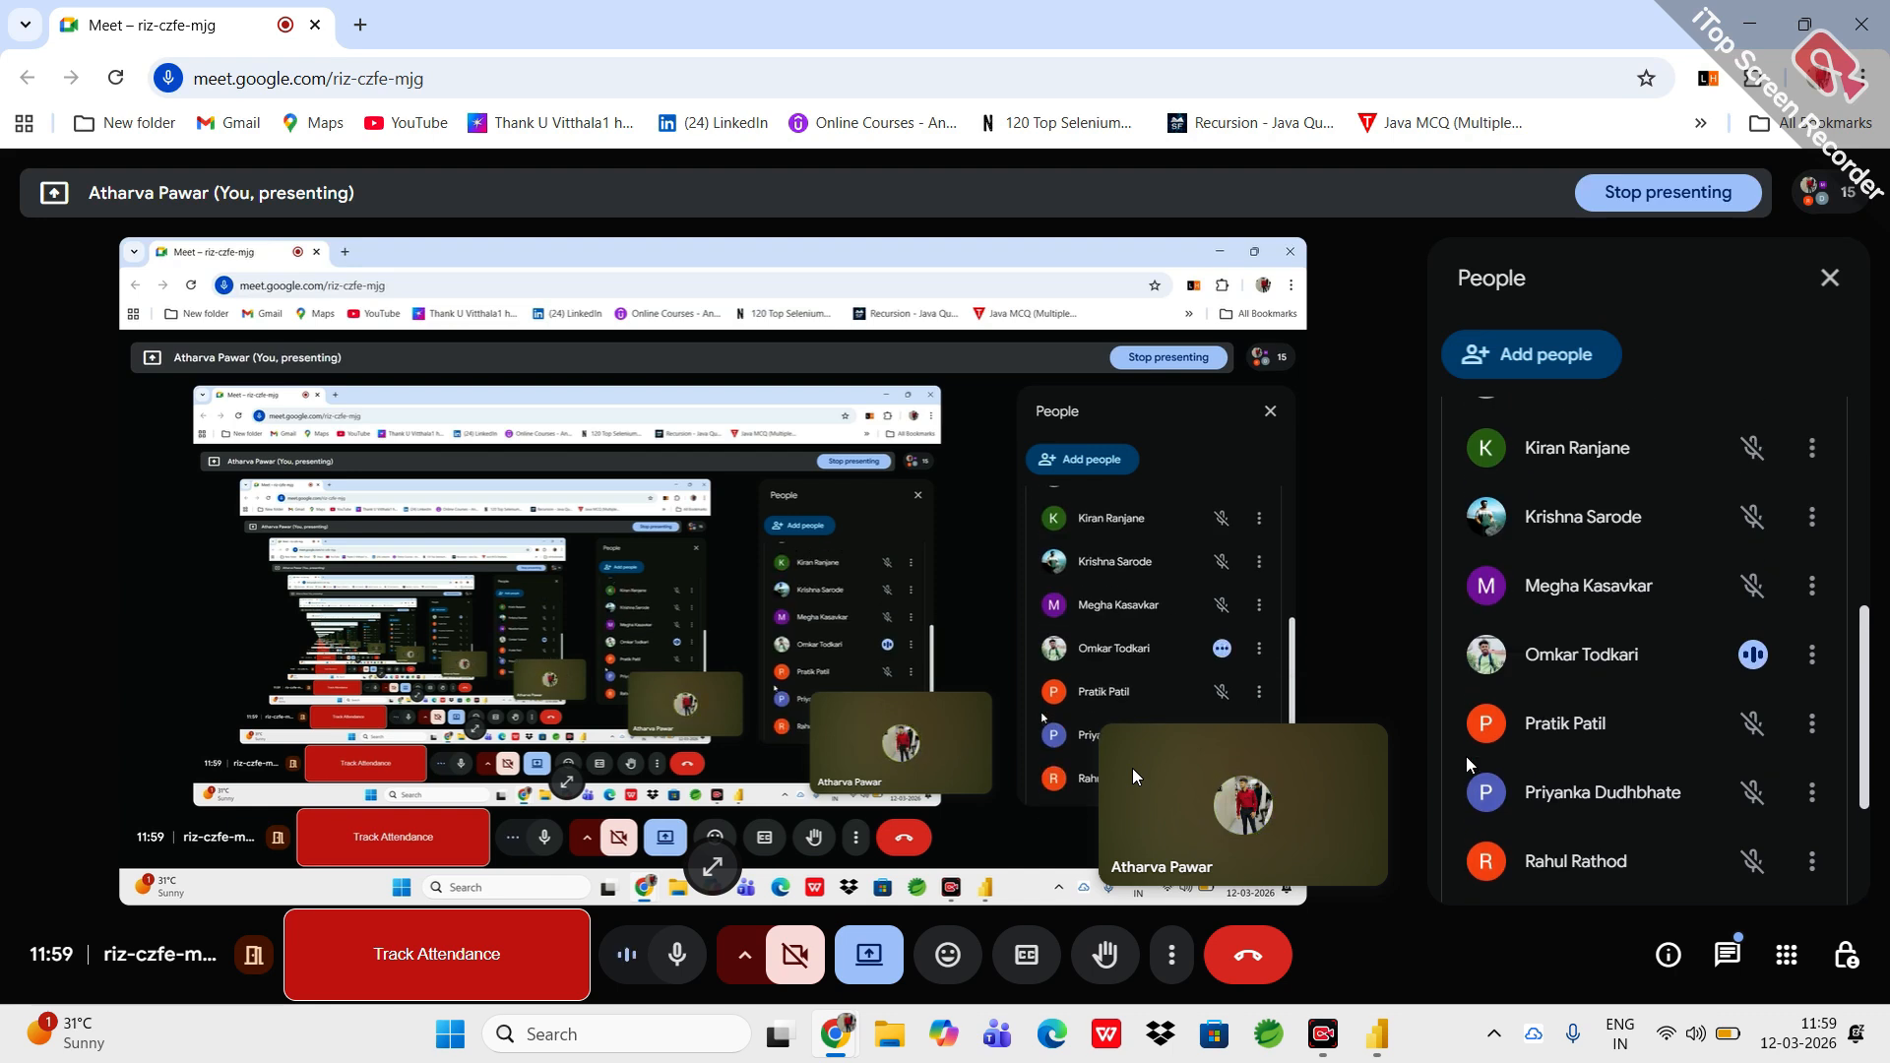
{"action": "scroll", "coordinate": [1467, 756], "scroll_direction": "up", "scroll_amount": 1}
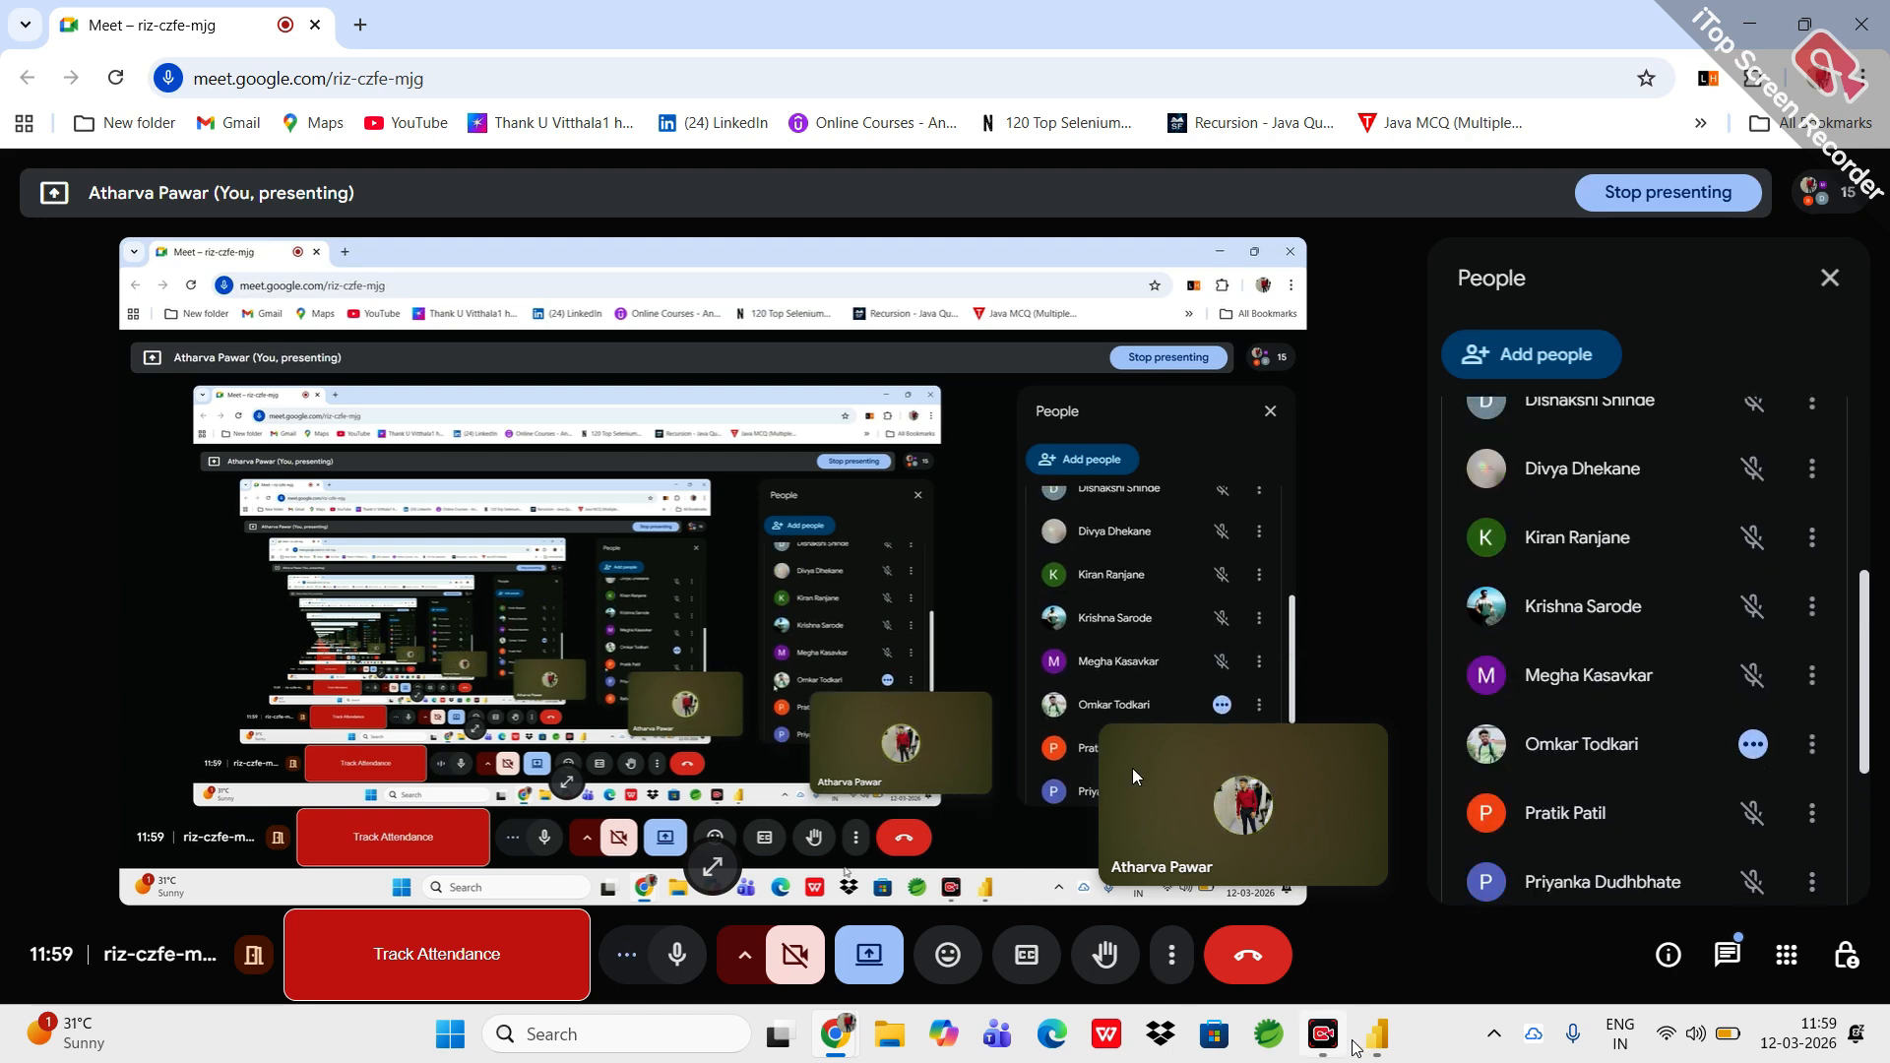
{"action": "mouse_move", "coordinate": [1376, 1034]}
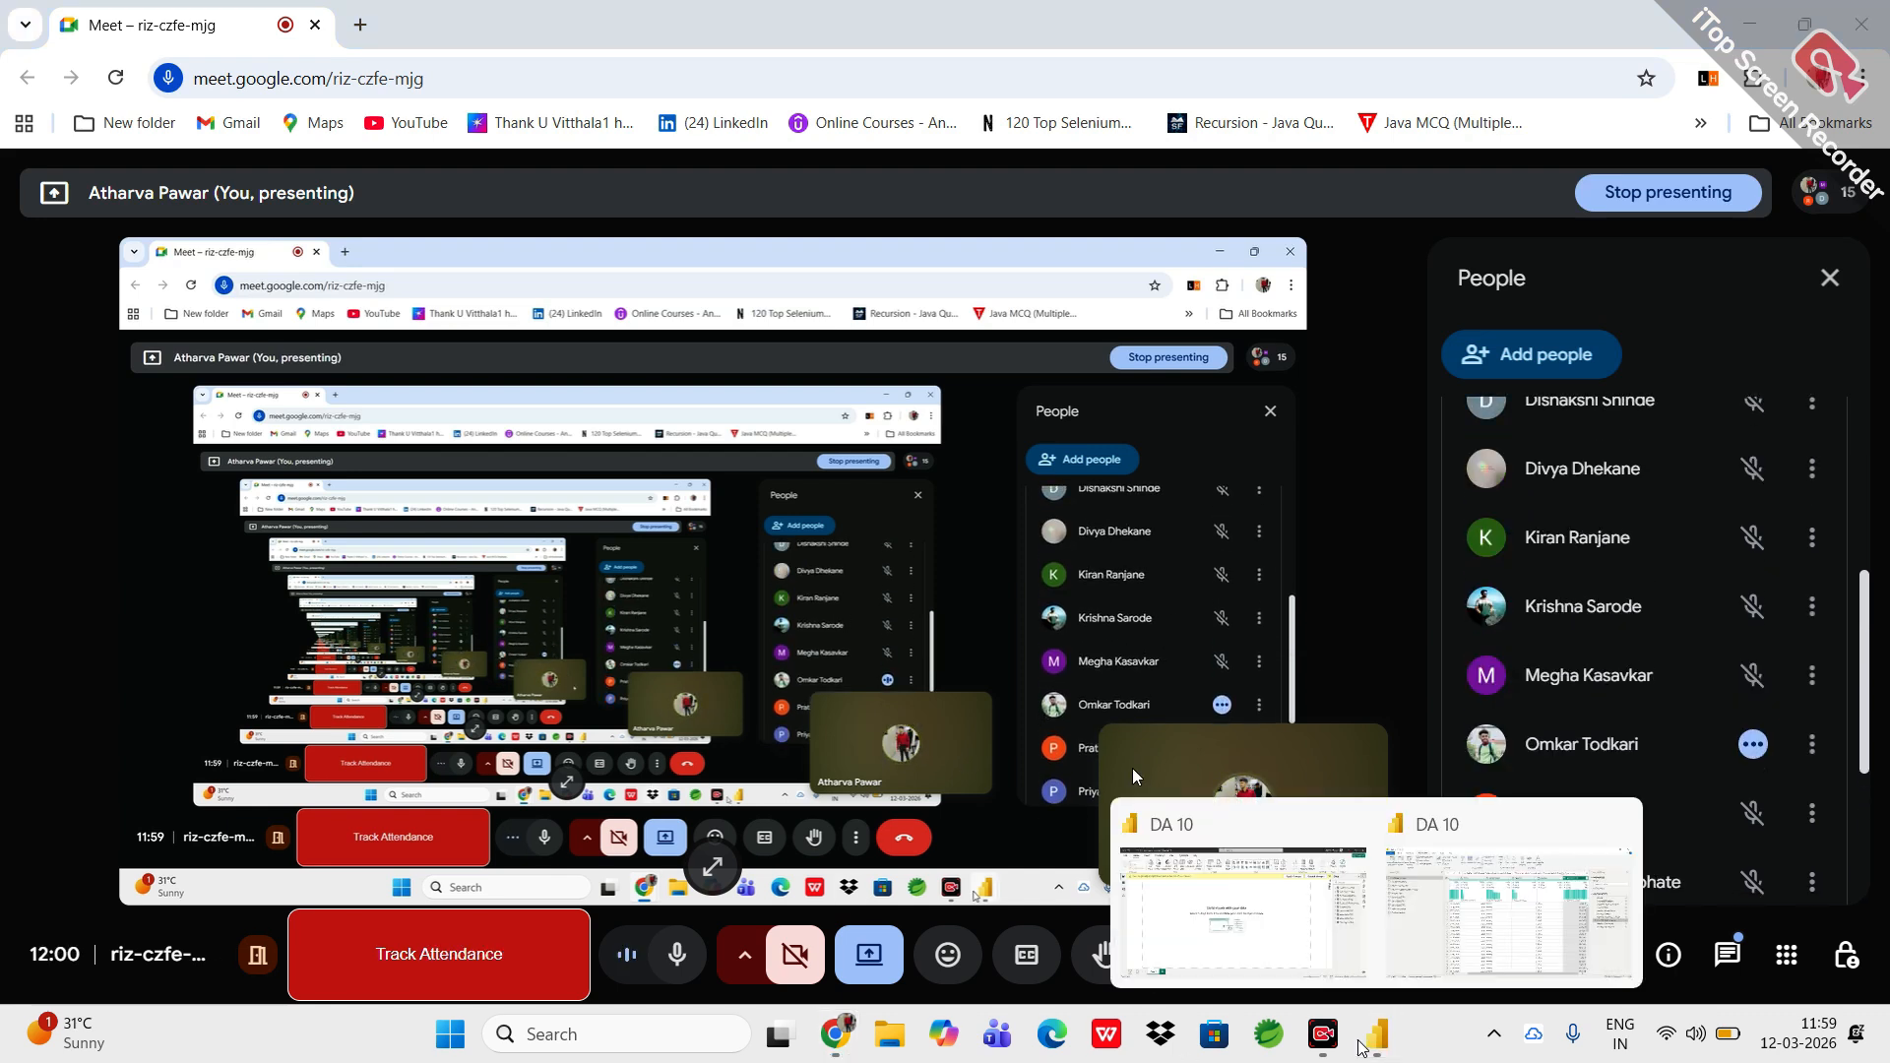
{"action": "left_click", "coordinate": [1461, 919]}
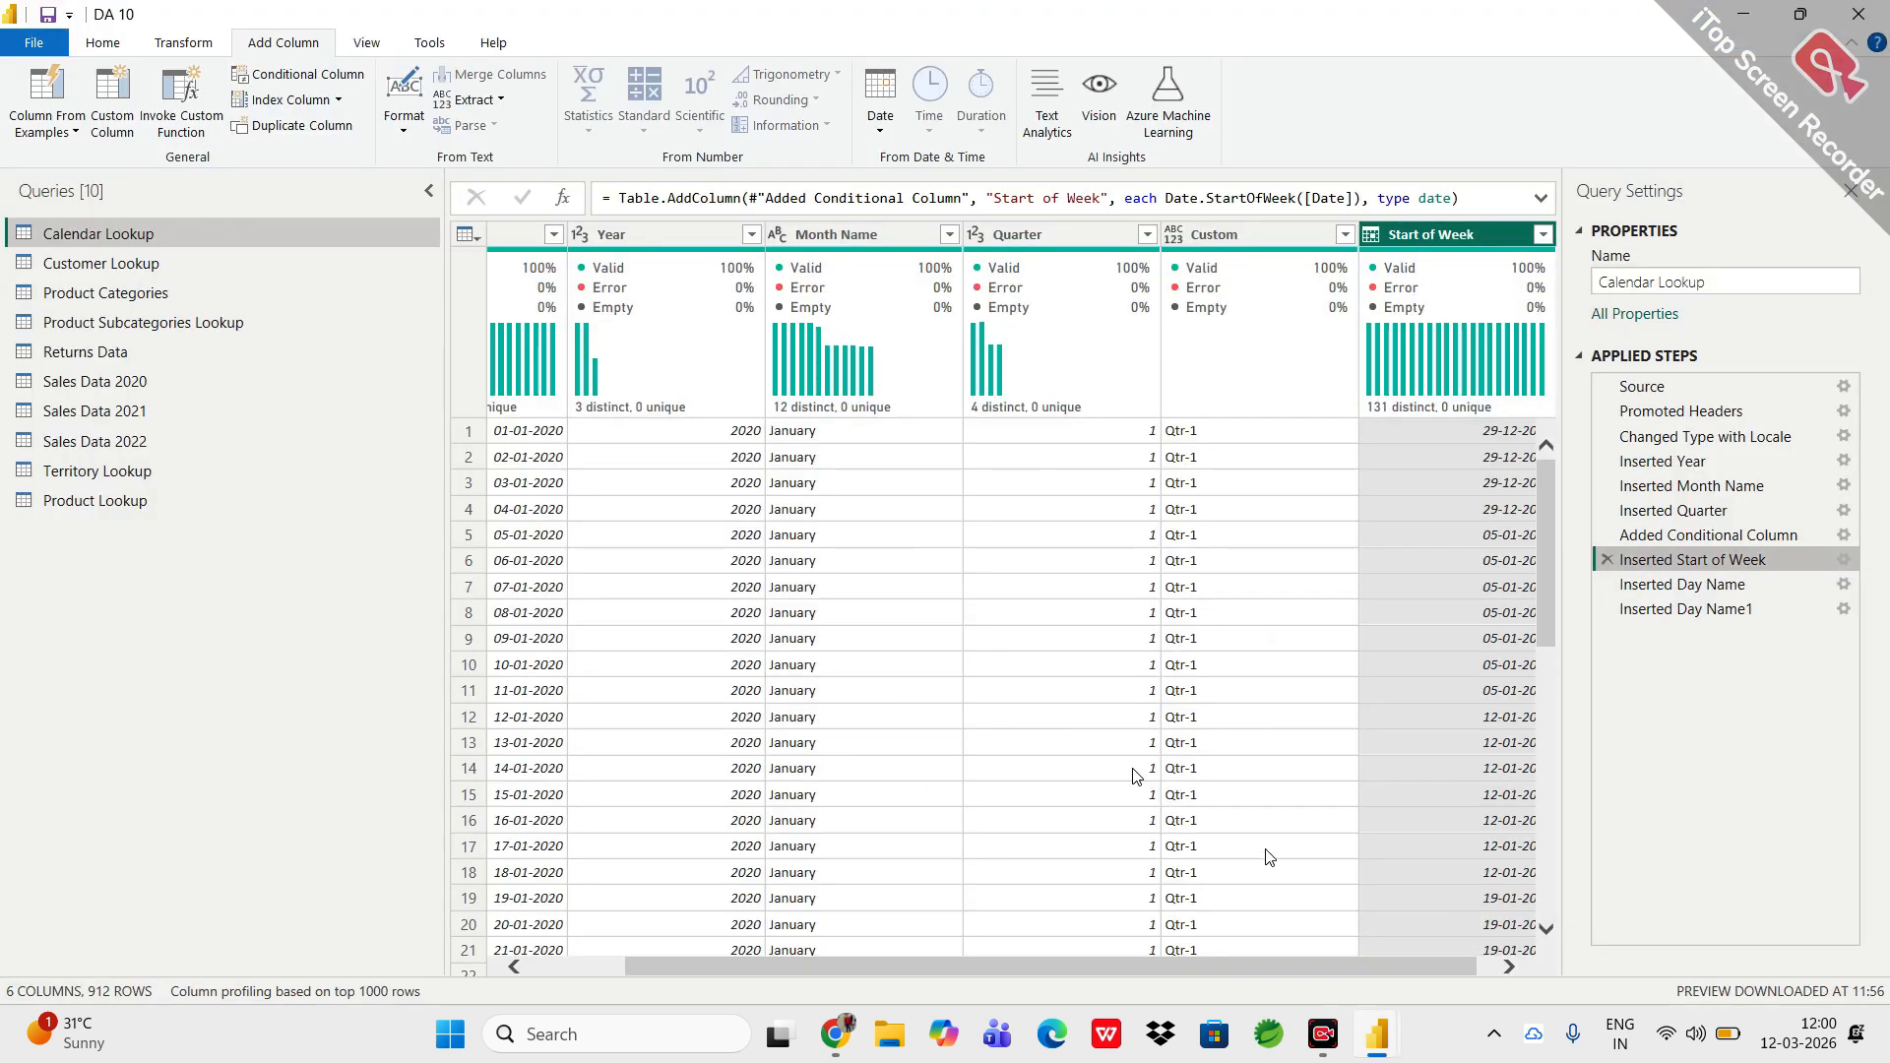
Review the Date, Year and Month Name columns of the Calendar Lookup query at the Inserted Start of Week step.
{"action": "scroll", "coordinate": [1269, 855], "scroll_direction": "right", "scroll_amount": 1}
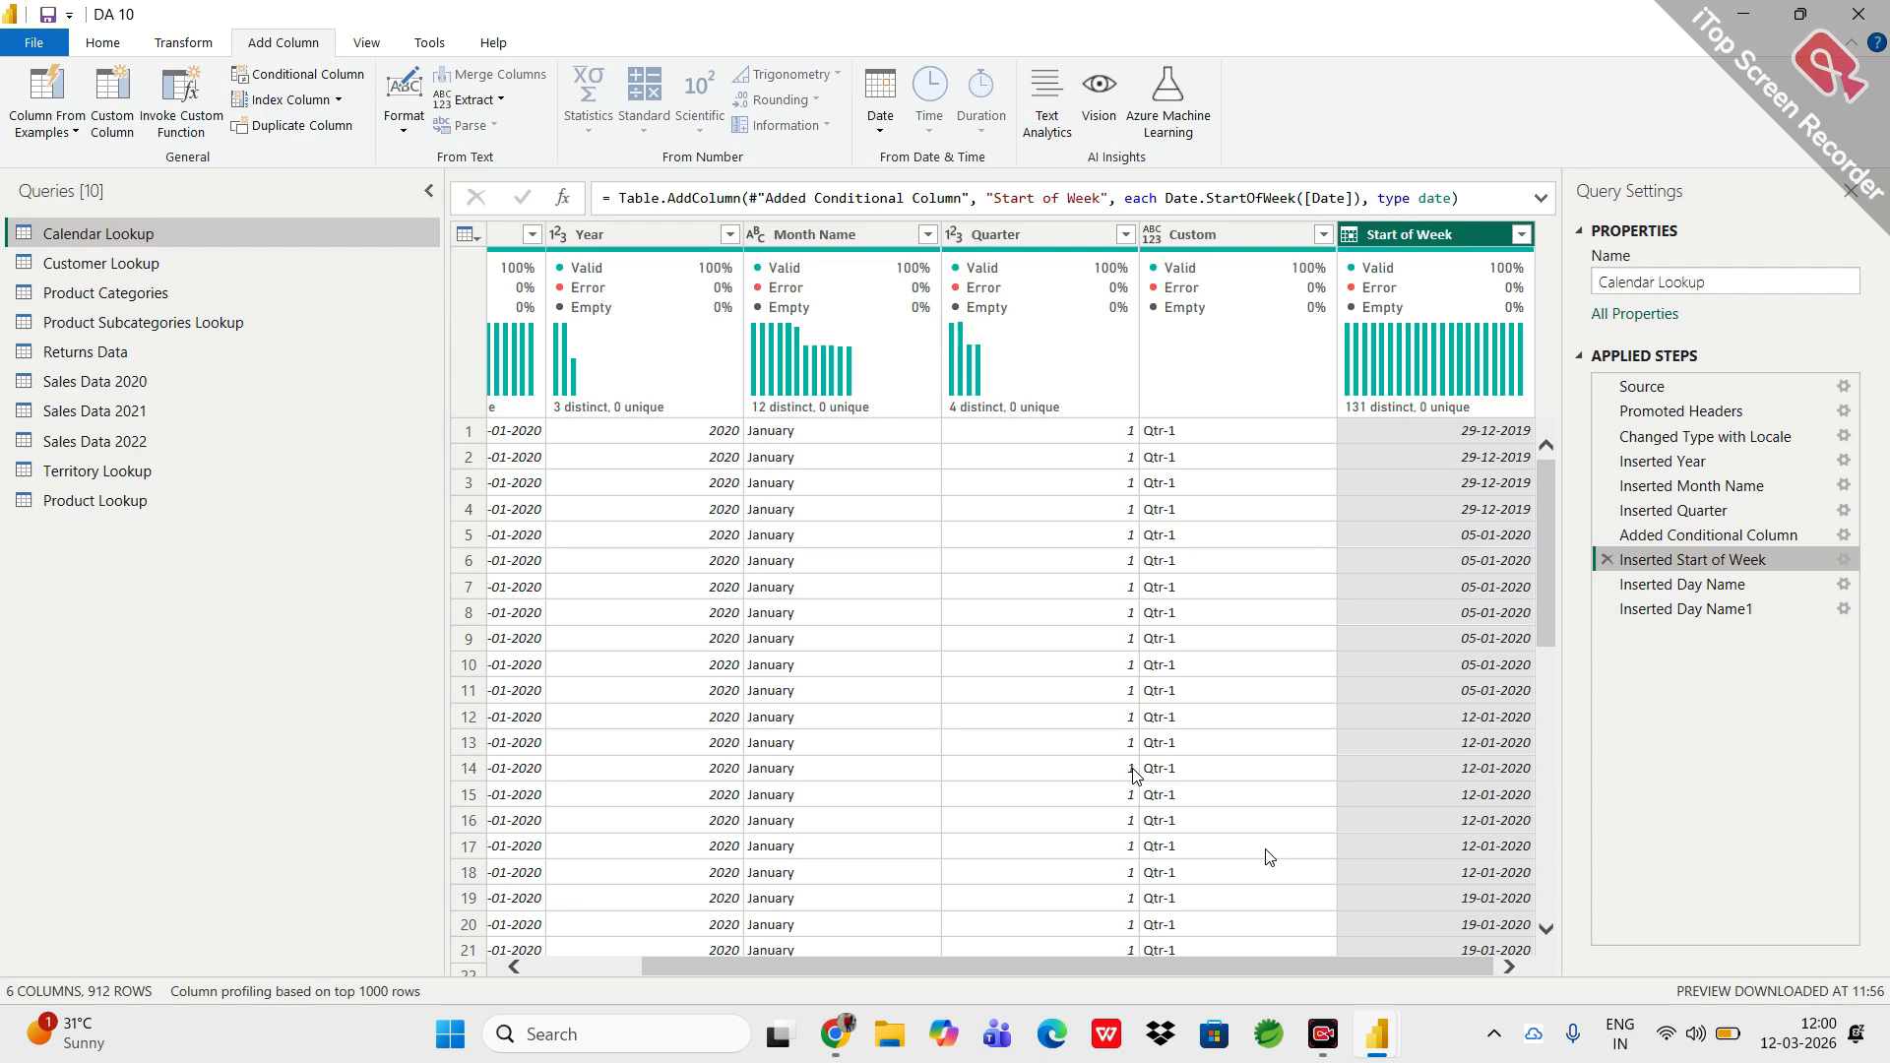
{"action": "scroll", "coordinate": [1269, 856], "scroll_direction": "left", "scroll_amount": 3}
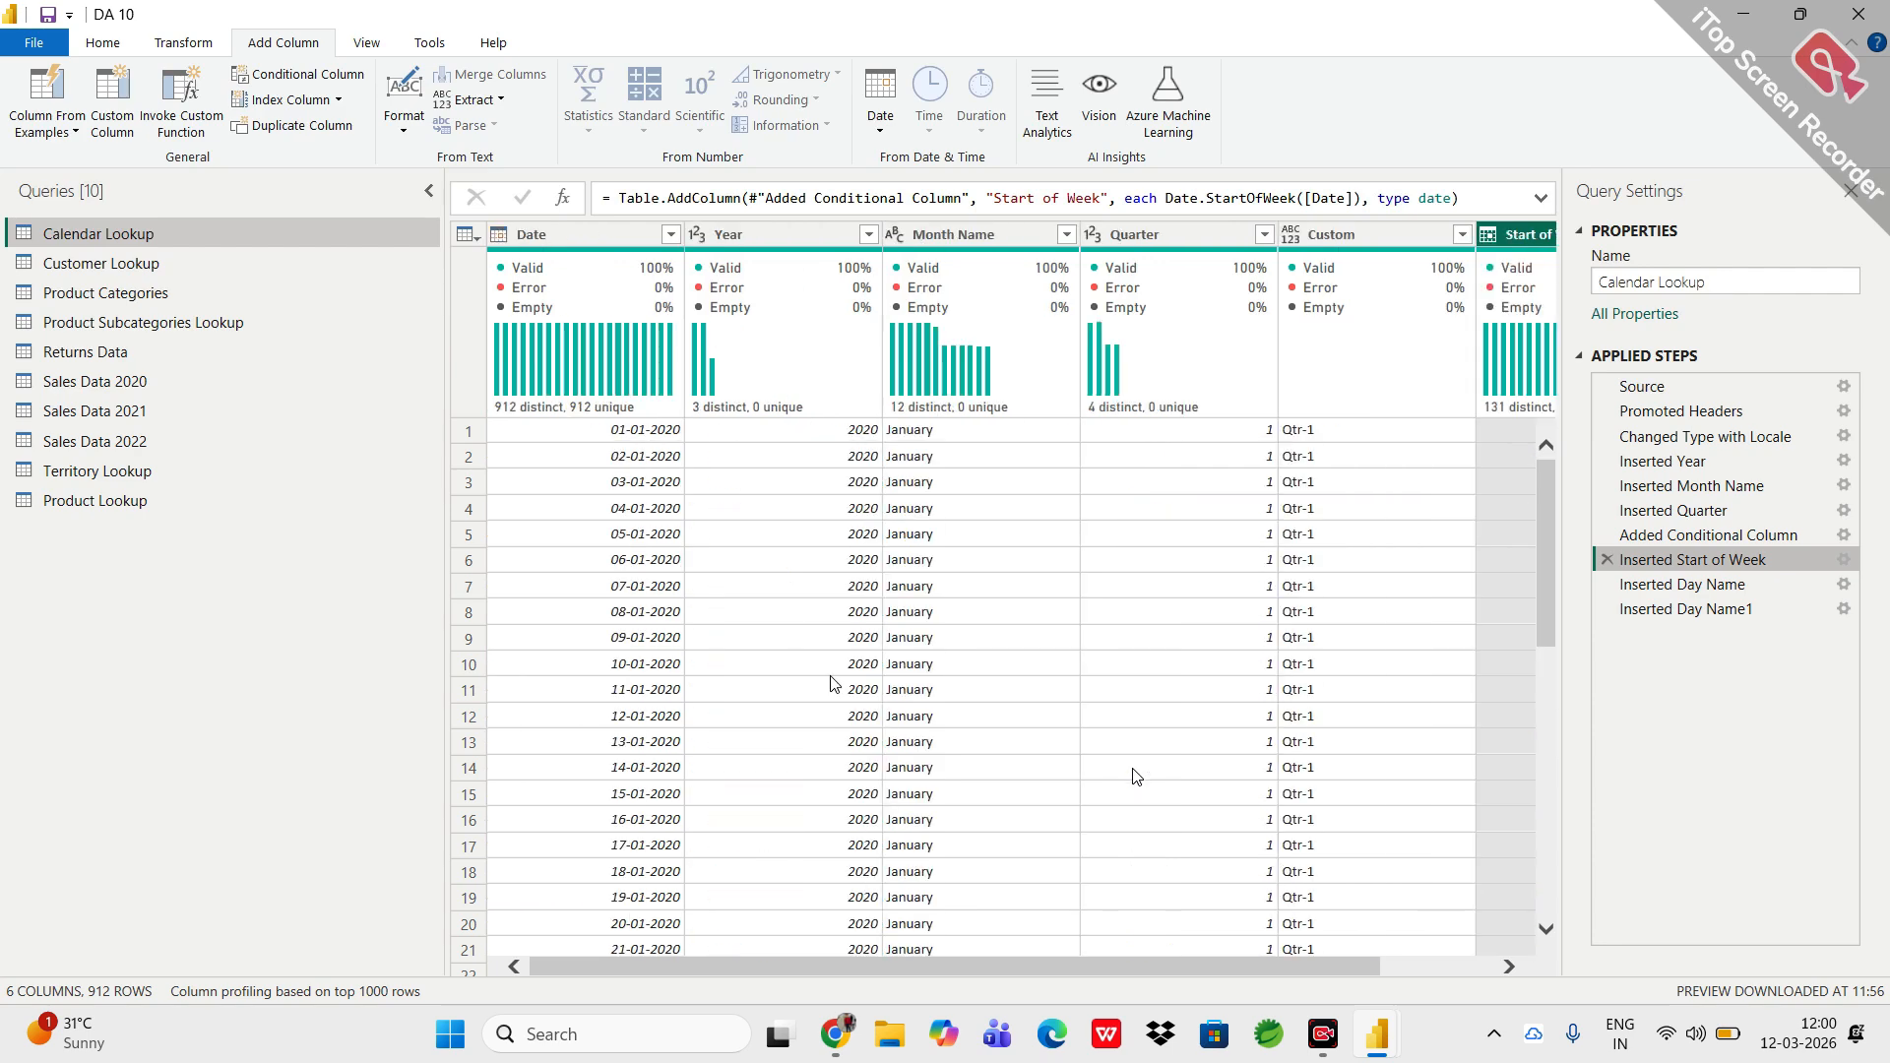
{"action": "left_click", "coordinate": [528, 235]}
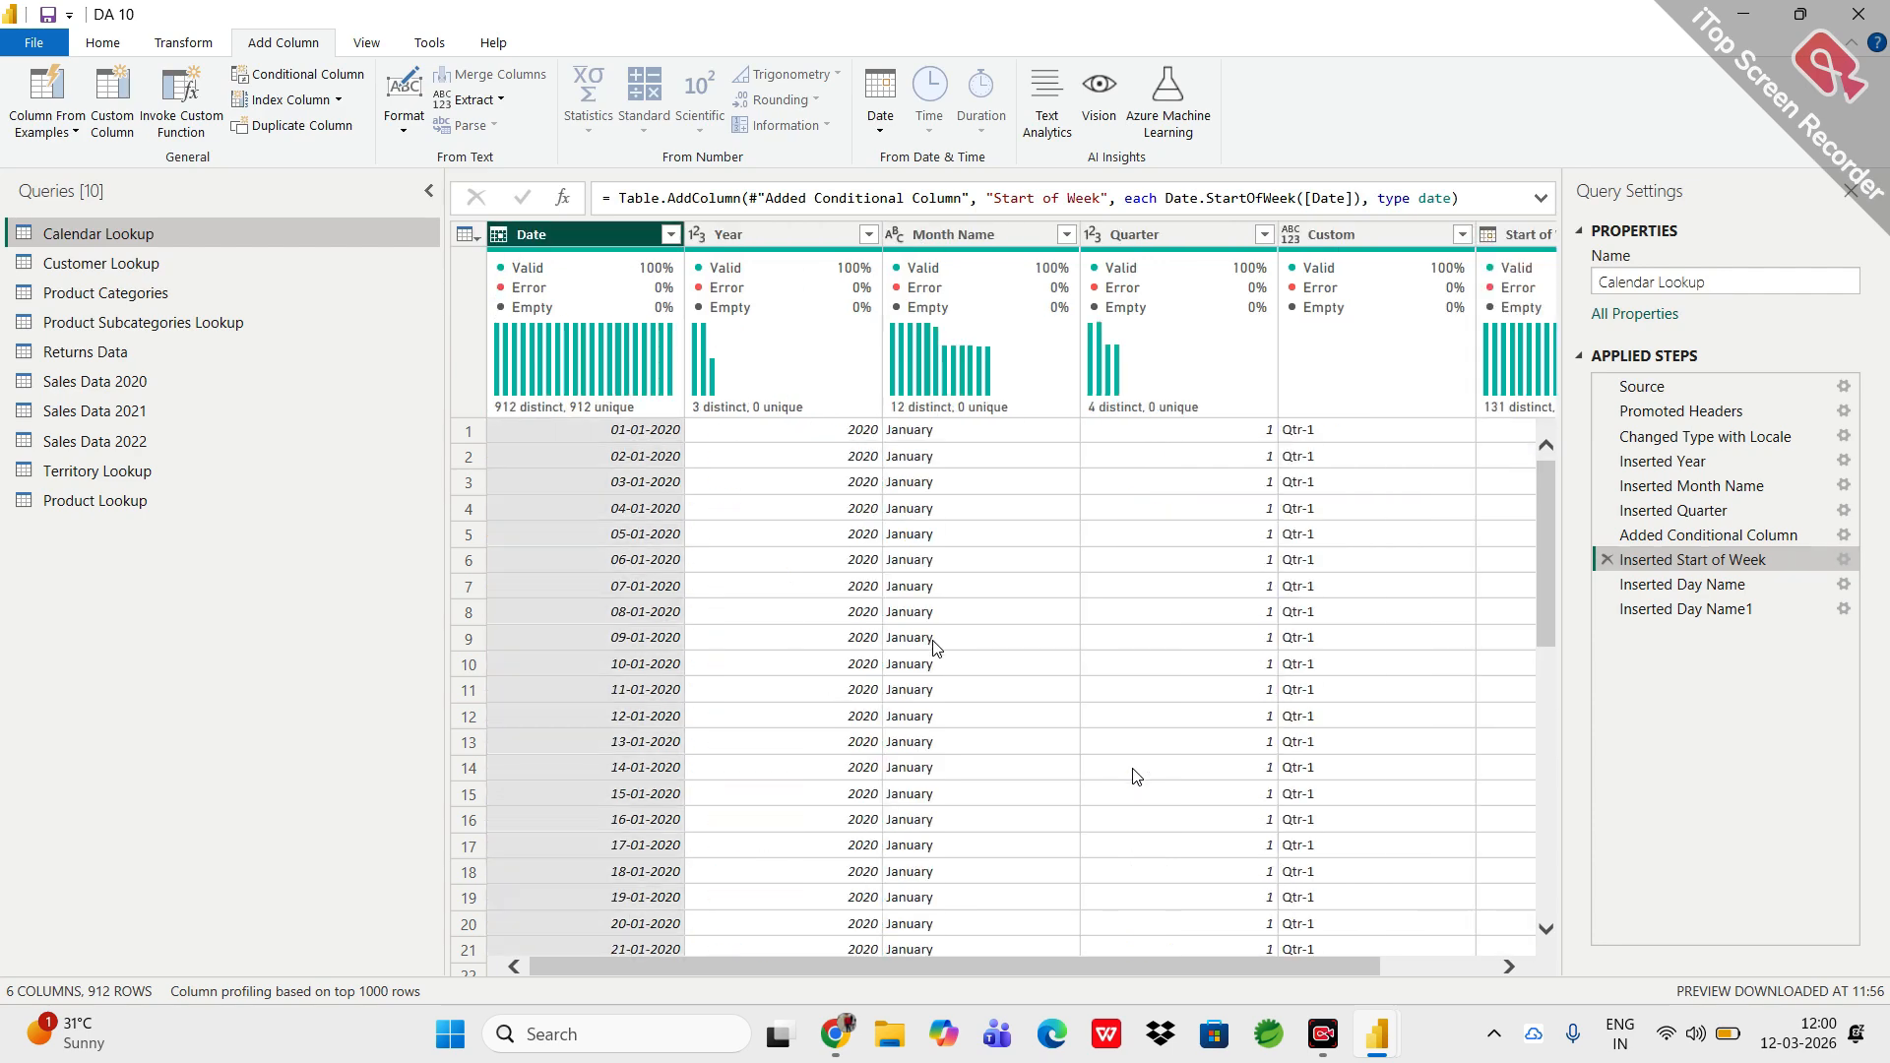
{"action": "scroll", "coordinate": [936, 646], "scroll_direction": "right", "scroll_amount": 2}
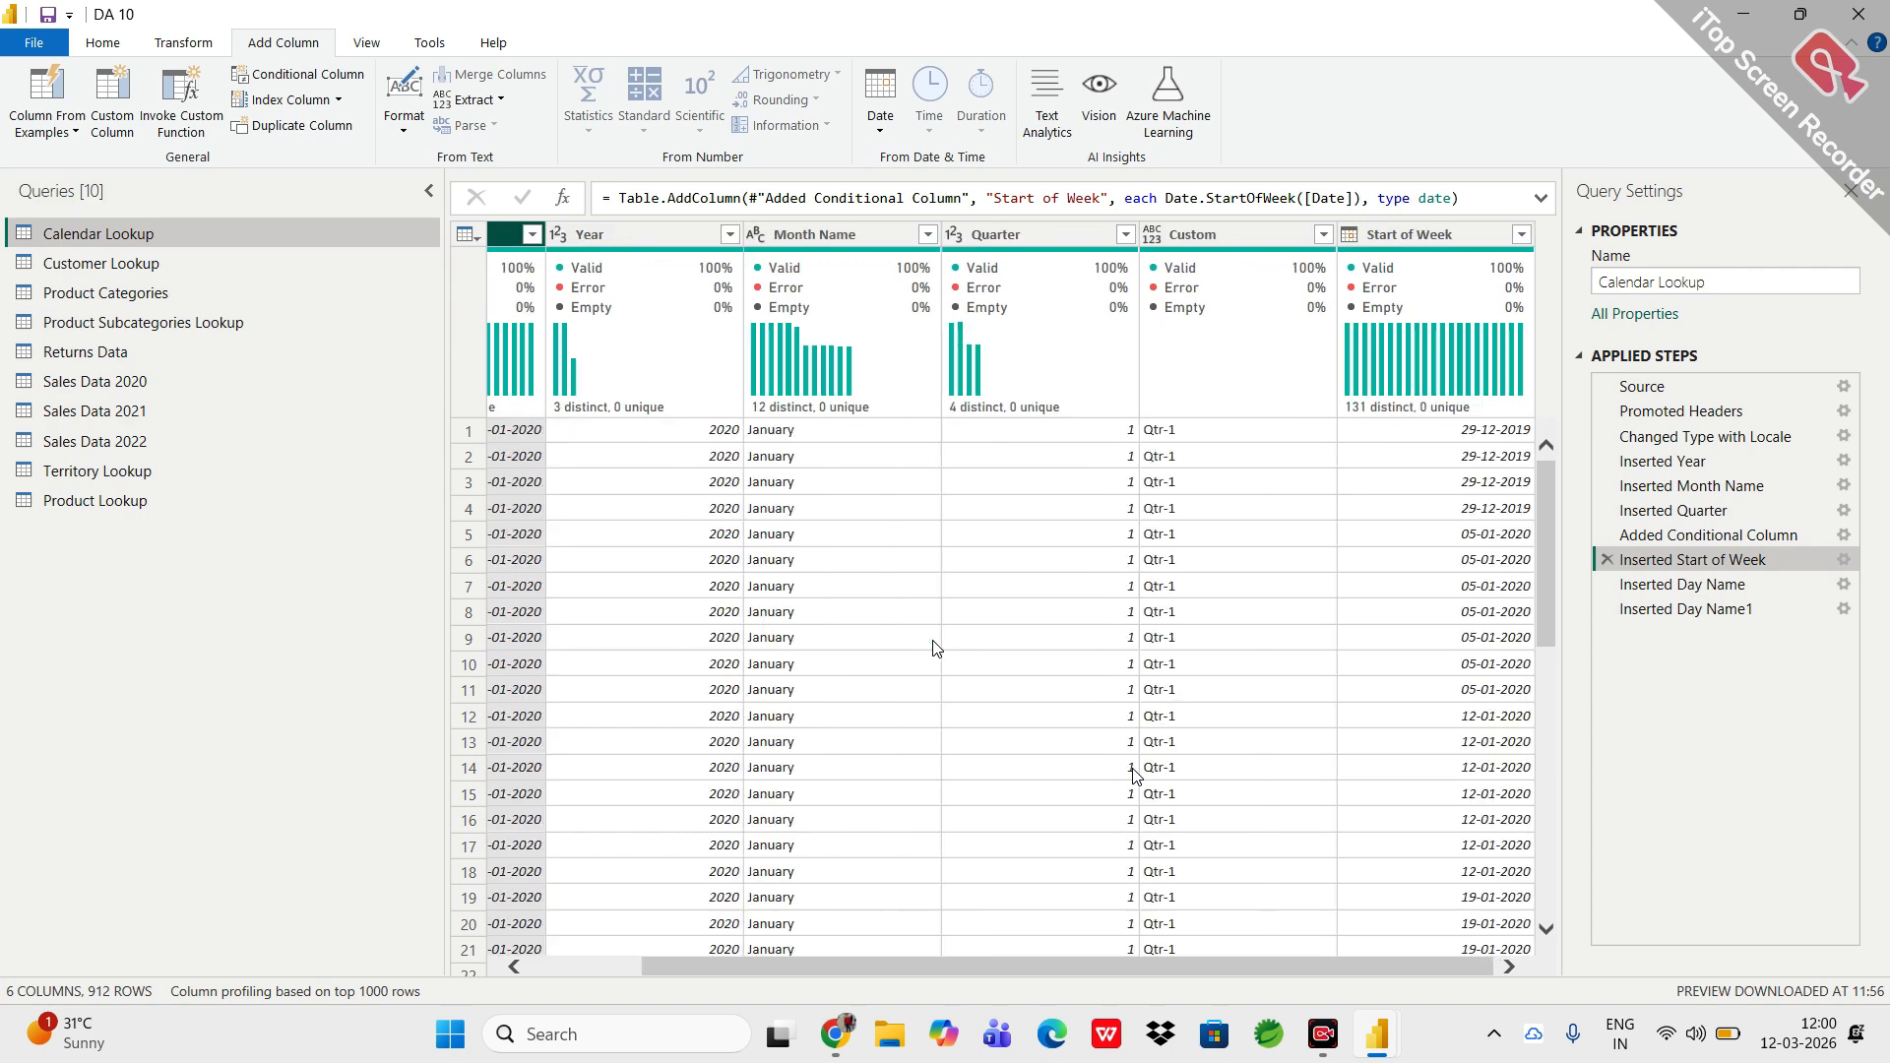
{"action": "scroll", "coordinate": [935, 647], "scroll_direction": "left", "scroll_amount": 2}
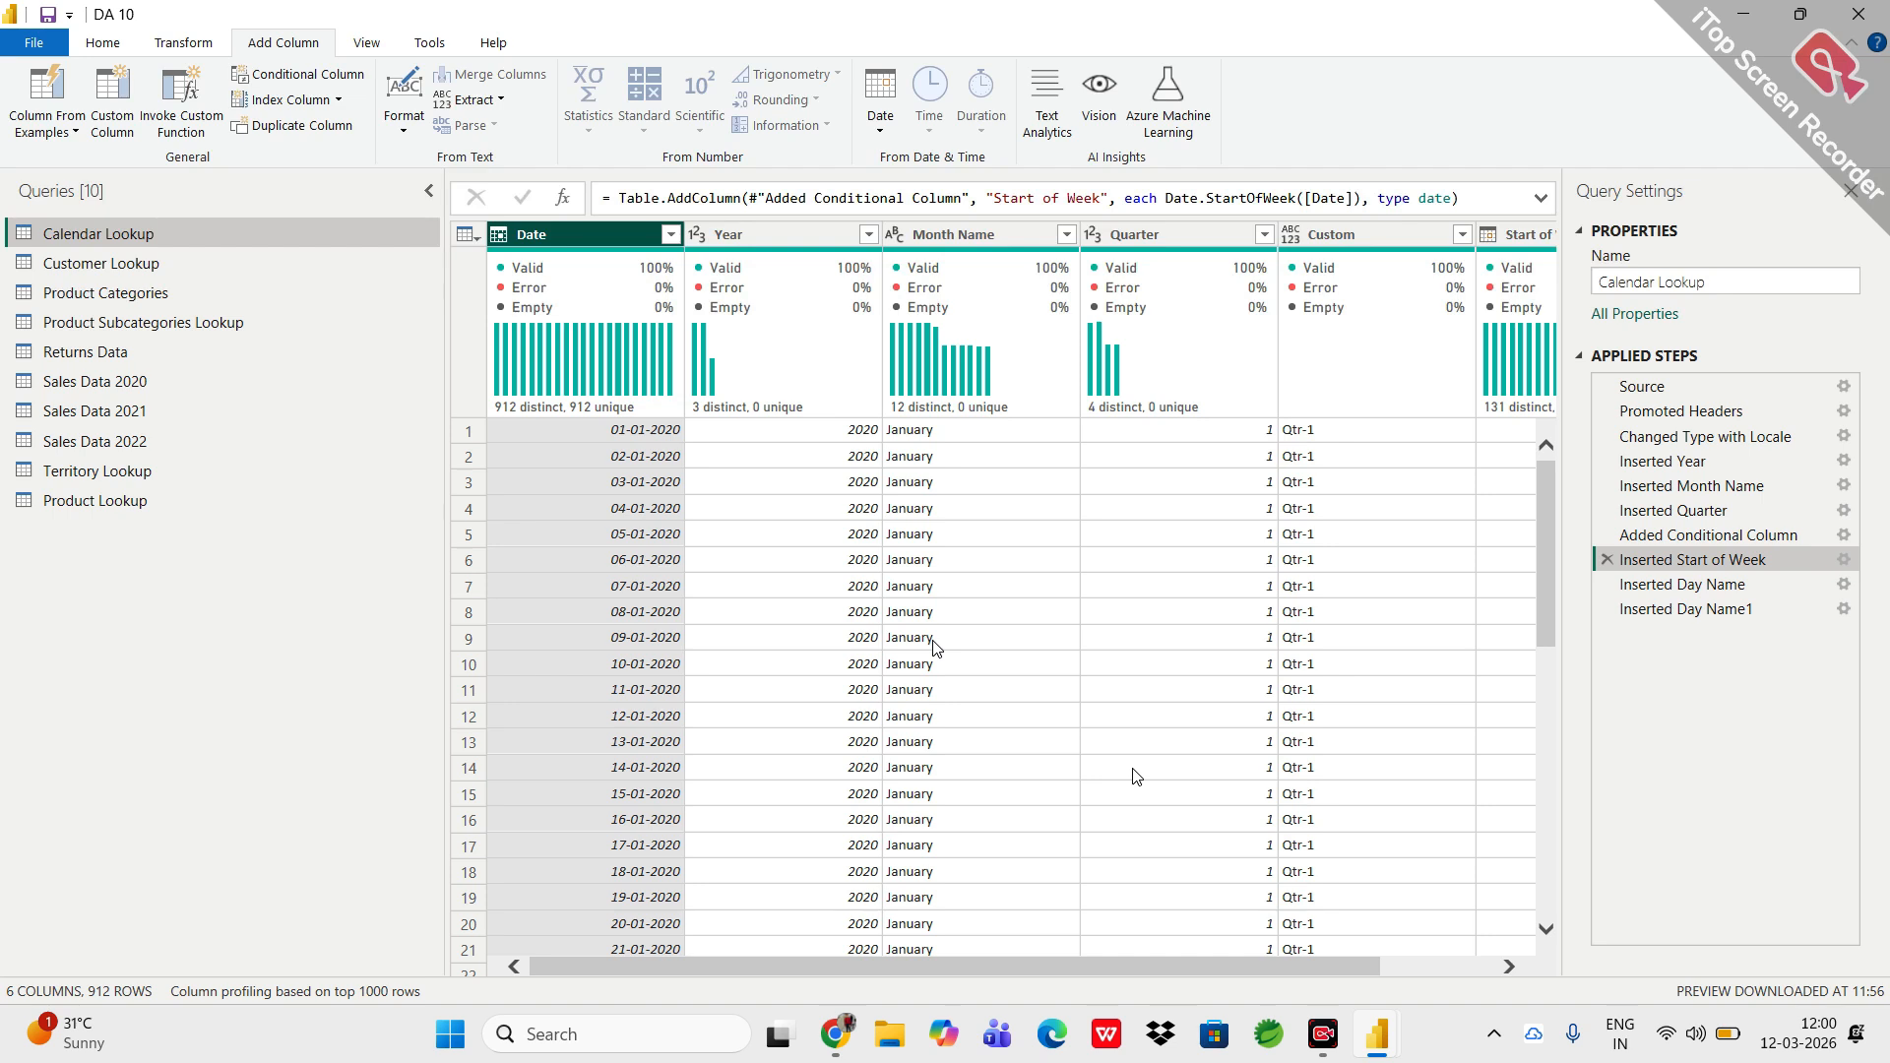
{"action": "right_click", "coordinate": [933, 642]}
{"action": "key", "text": "Escape"}
{"action": "left_click", "coordinate": [778, 241]}
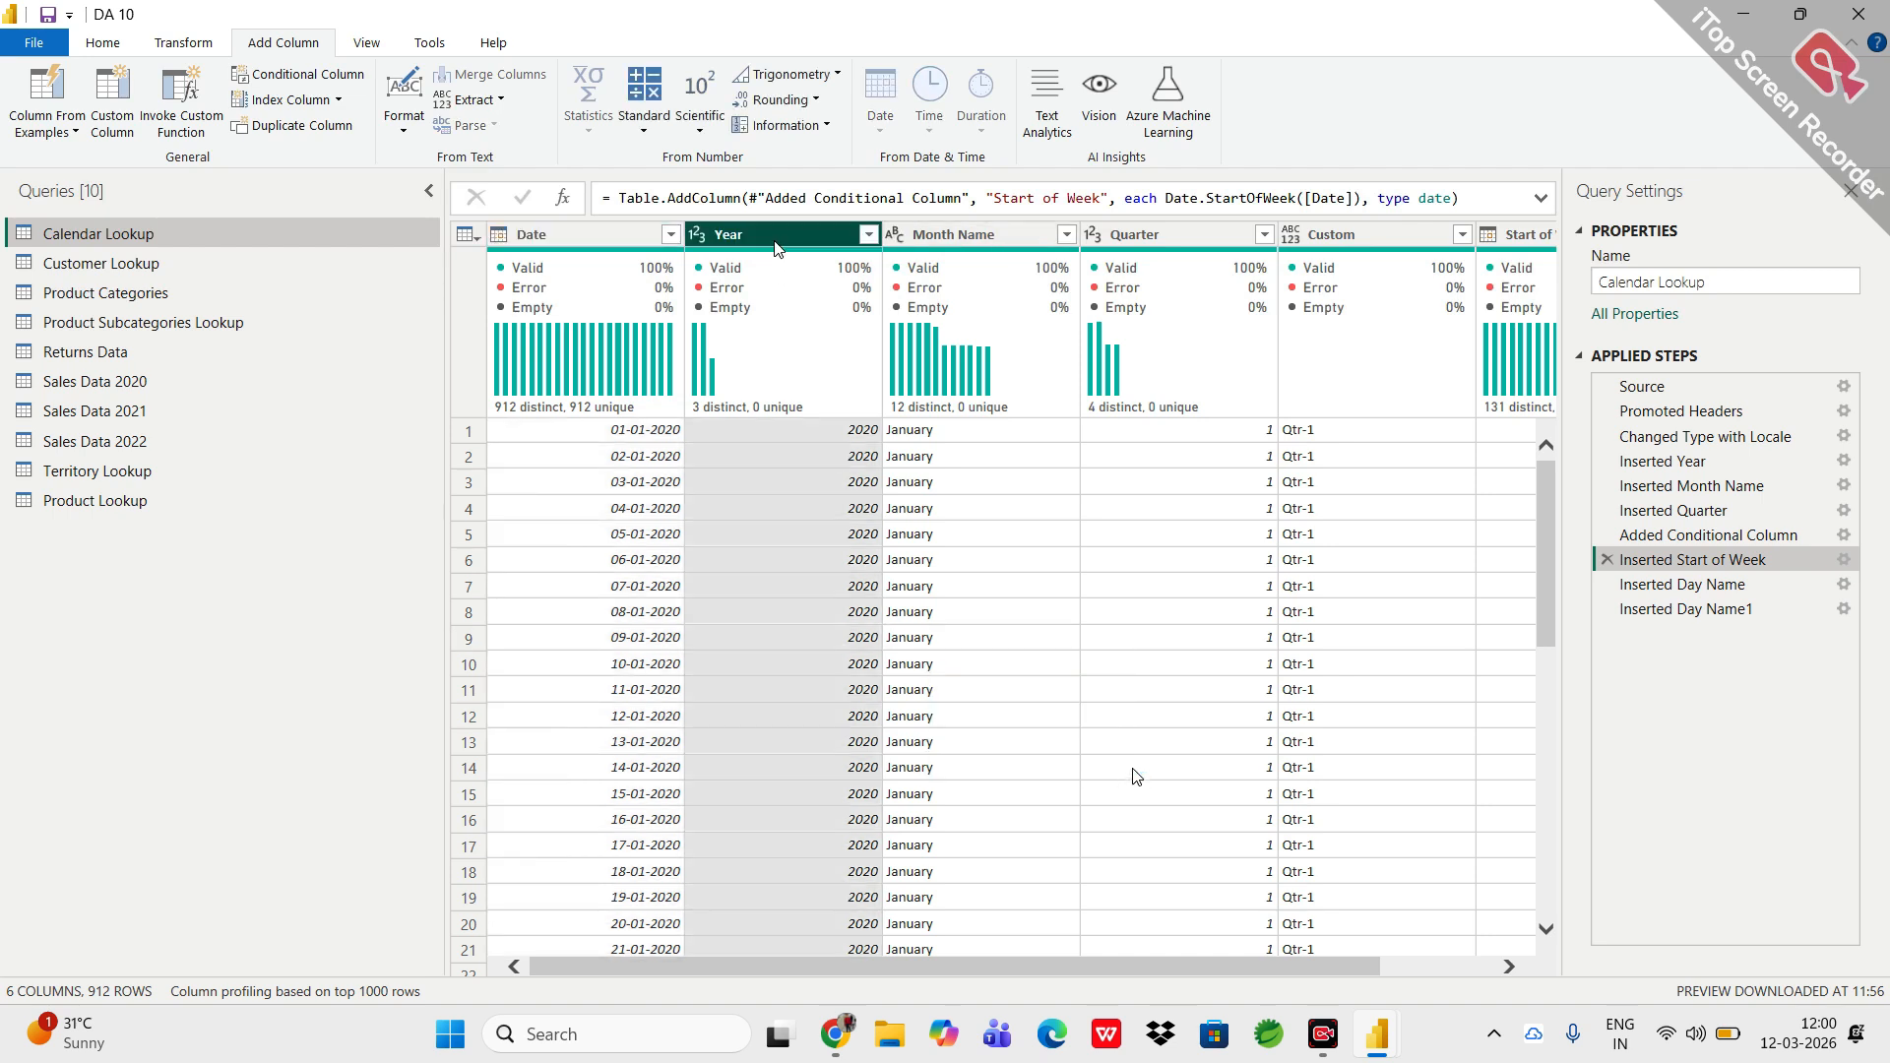
{"action": "left_click", "coordinate": [965, 236]}
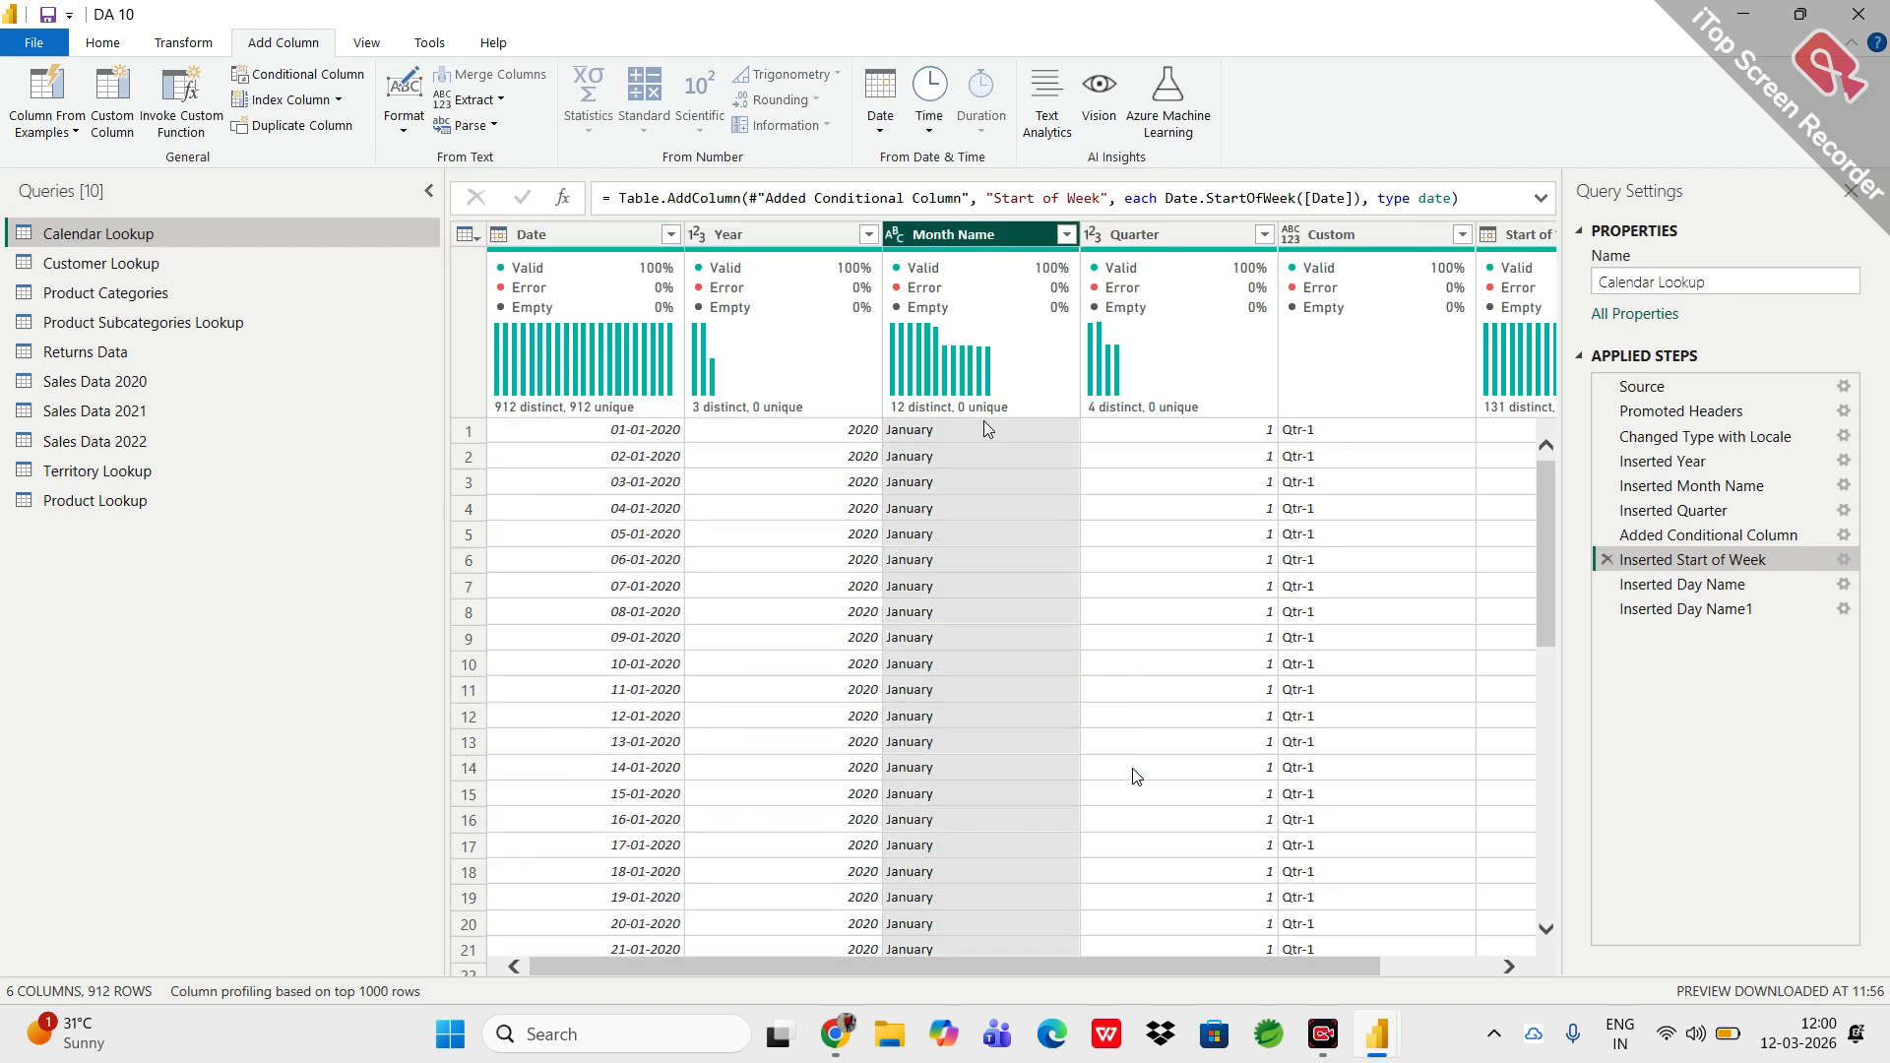
{"action": "scroll", "coordinate": [983, 422], "scroll_direction": "down", "scroll_amount": 2}
{"action": "scroll", "coordinate": [986, 429], "scroll_direction": "down", "scroll_amount": 2}
{"action": "scroll", "coordinate": [987, 429], "scroll_direction": "up", "scroll_amount": 6}
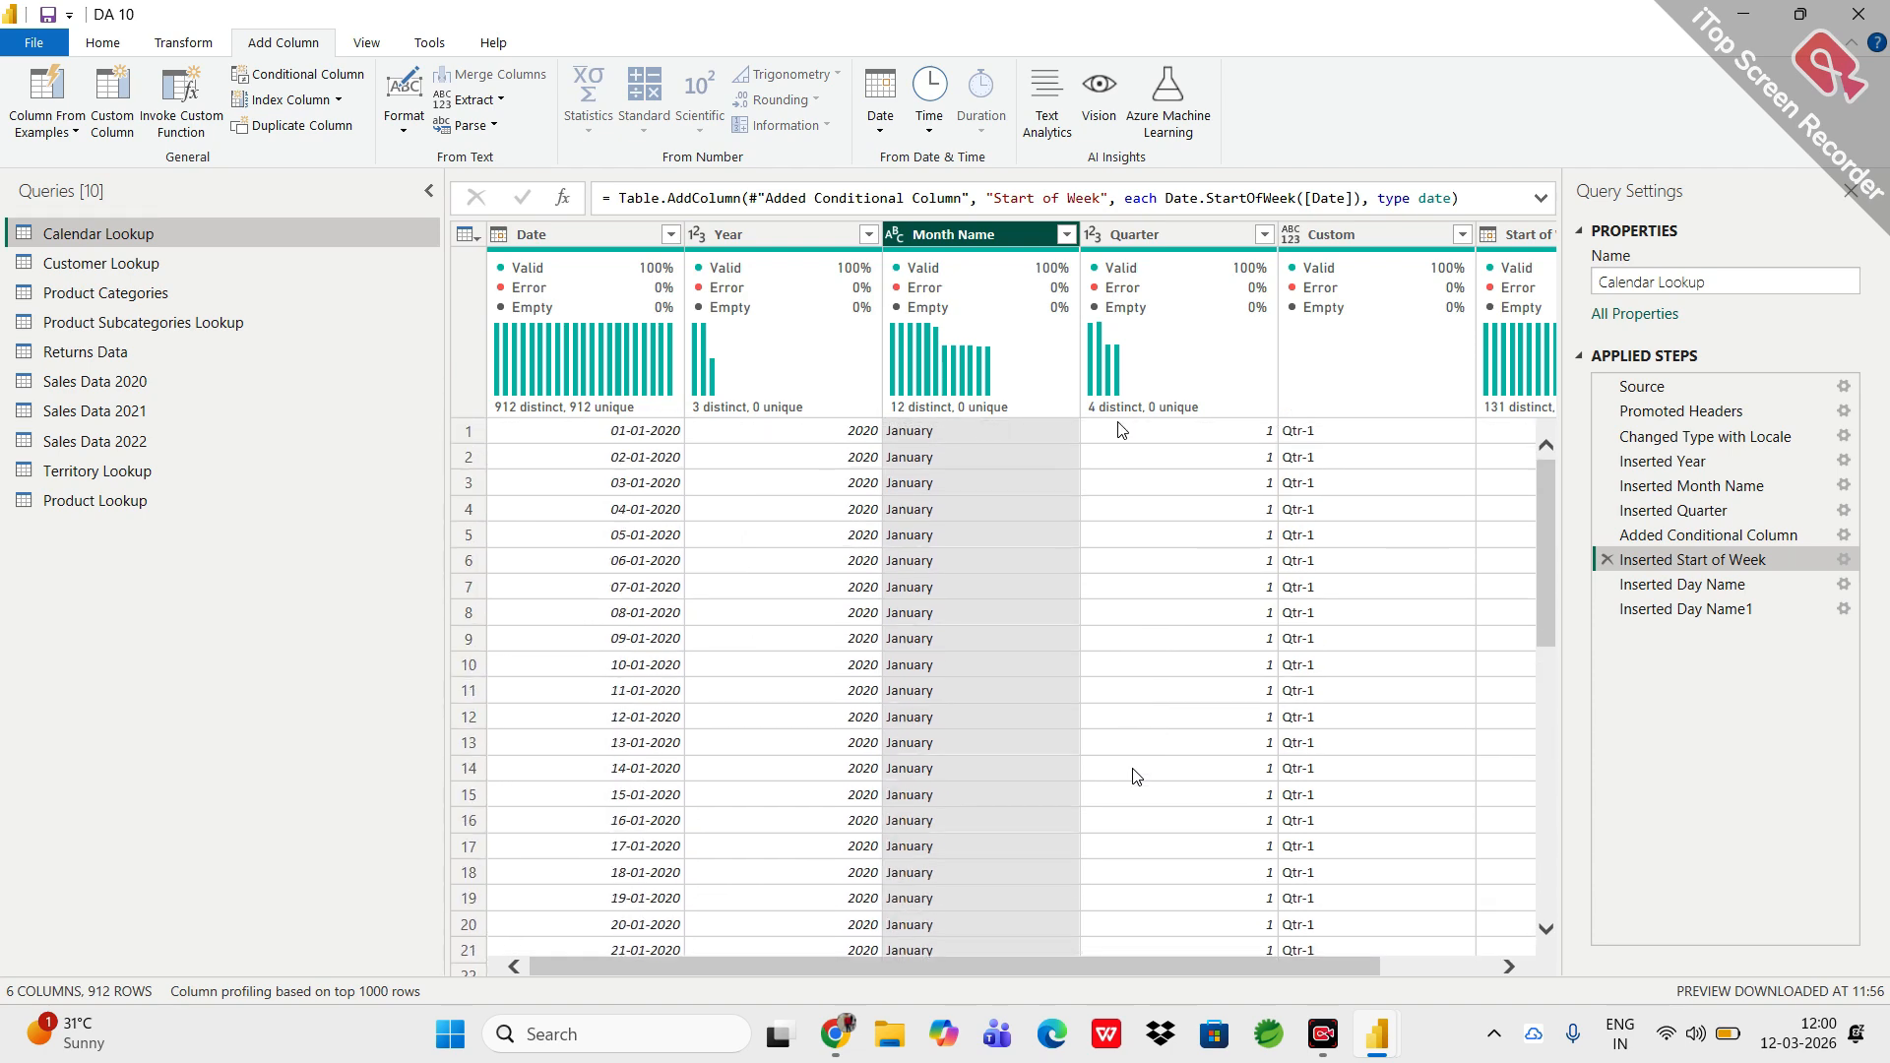
Examine the first Start of Week value and compare the Start of Week column with the Date column.
{"action": "scroll", "coordinate": [1122, 430], "scroll_direction": "right", "scroll_amount": 2}
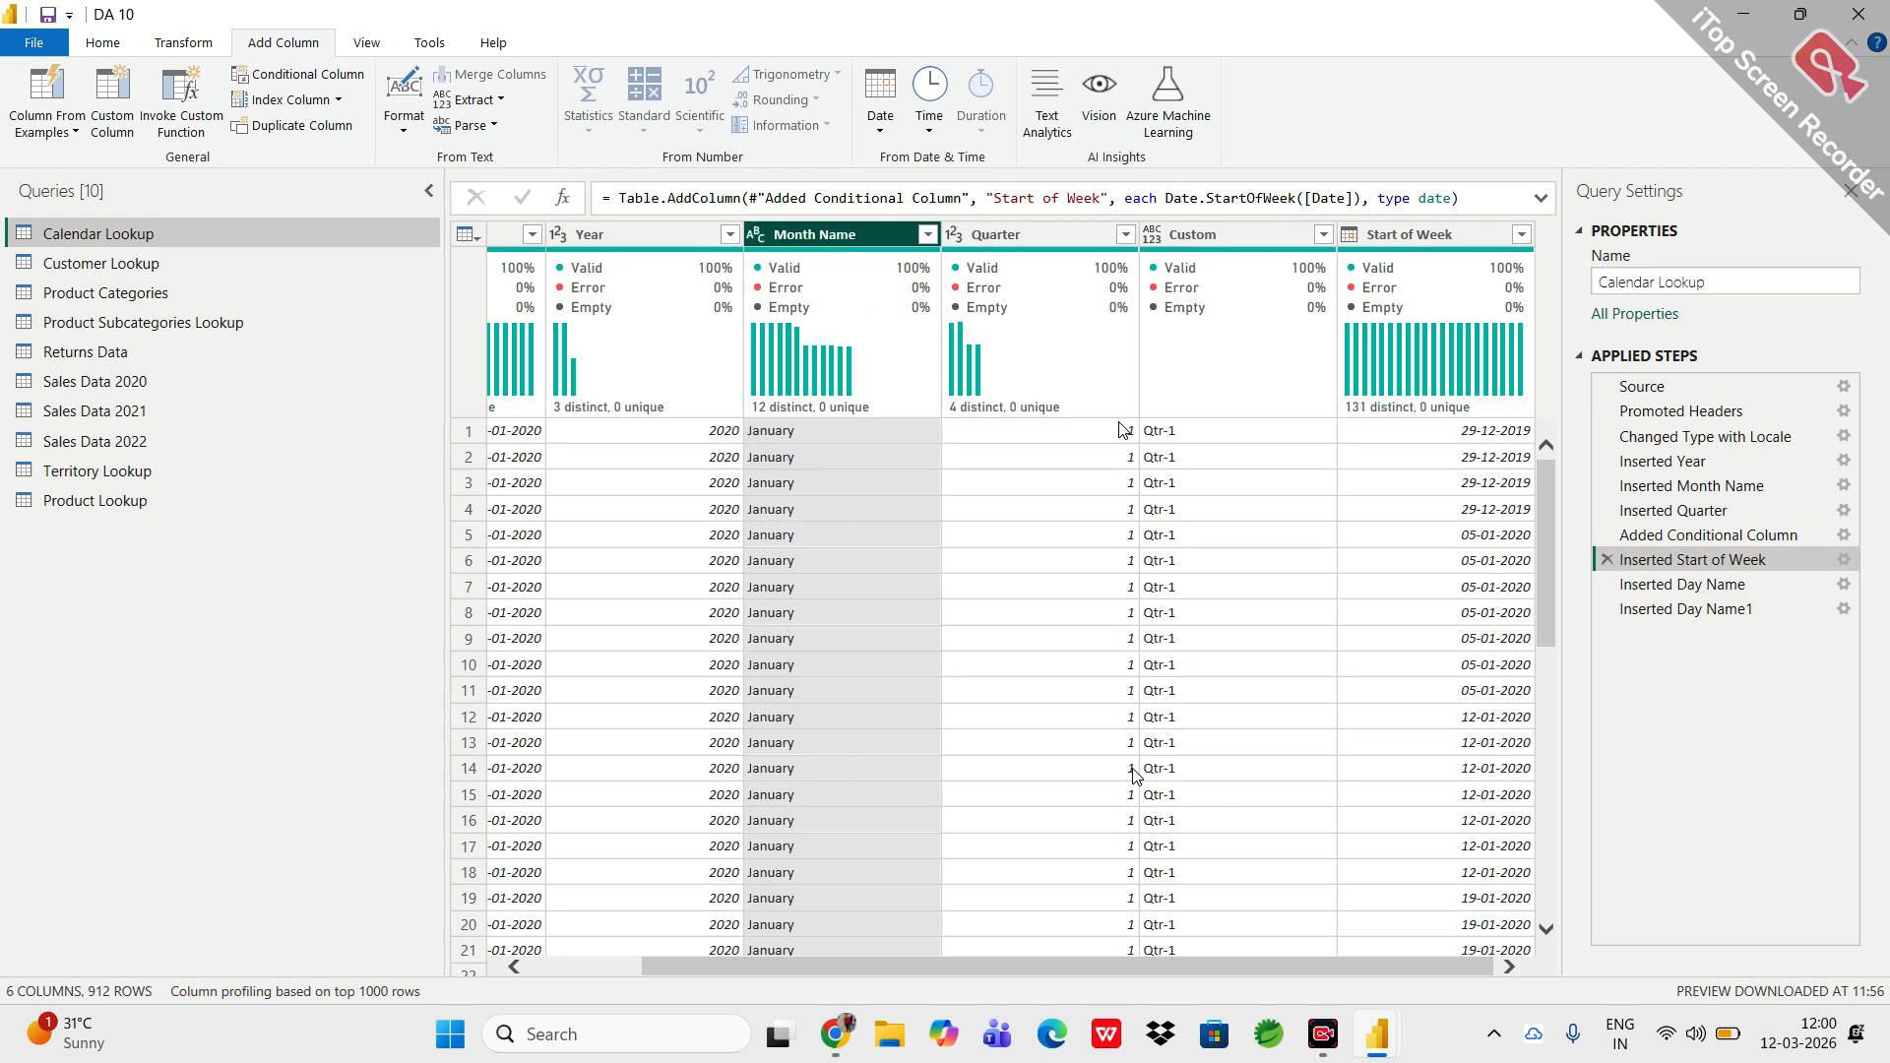
{"action": "scroll", "coordinate": [1122, 430], "scroll_direction": "left", "scroll_amount": 2}
{"action": "scroll", "coordinate": [1093, 433], "scroll_direction": "right", "scroll_amount": 2}
{"action": "left_click", "coordinate": [1455, 433]}
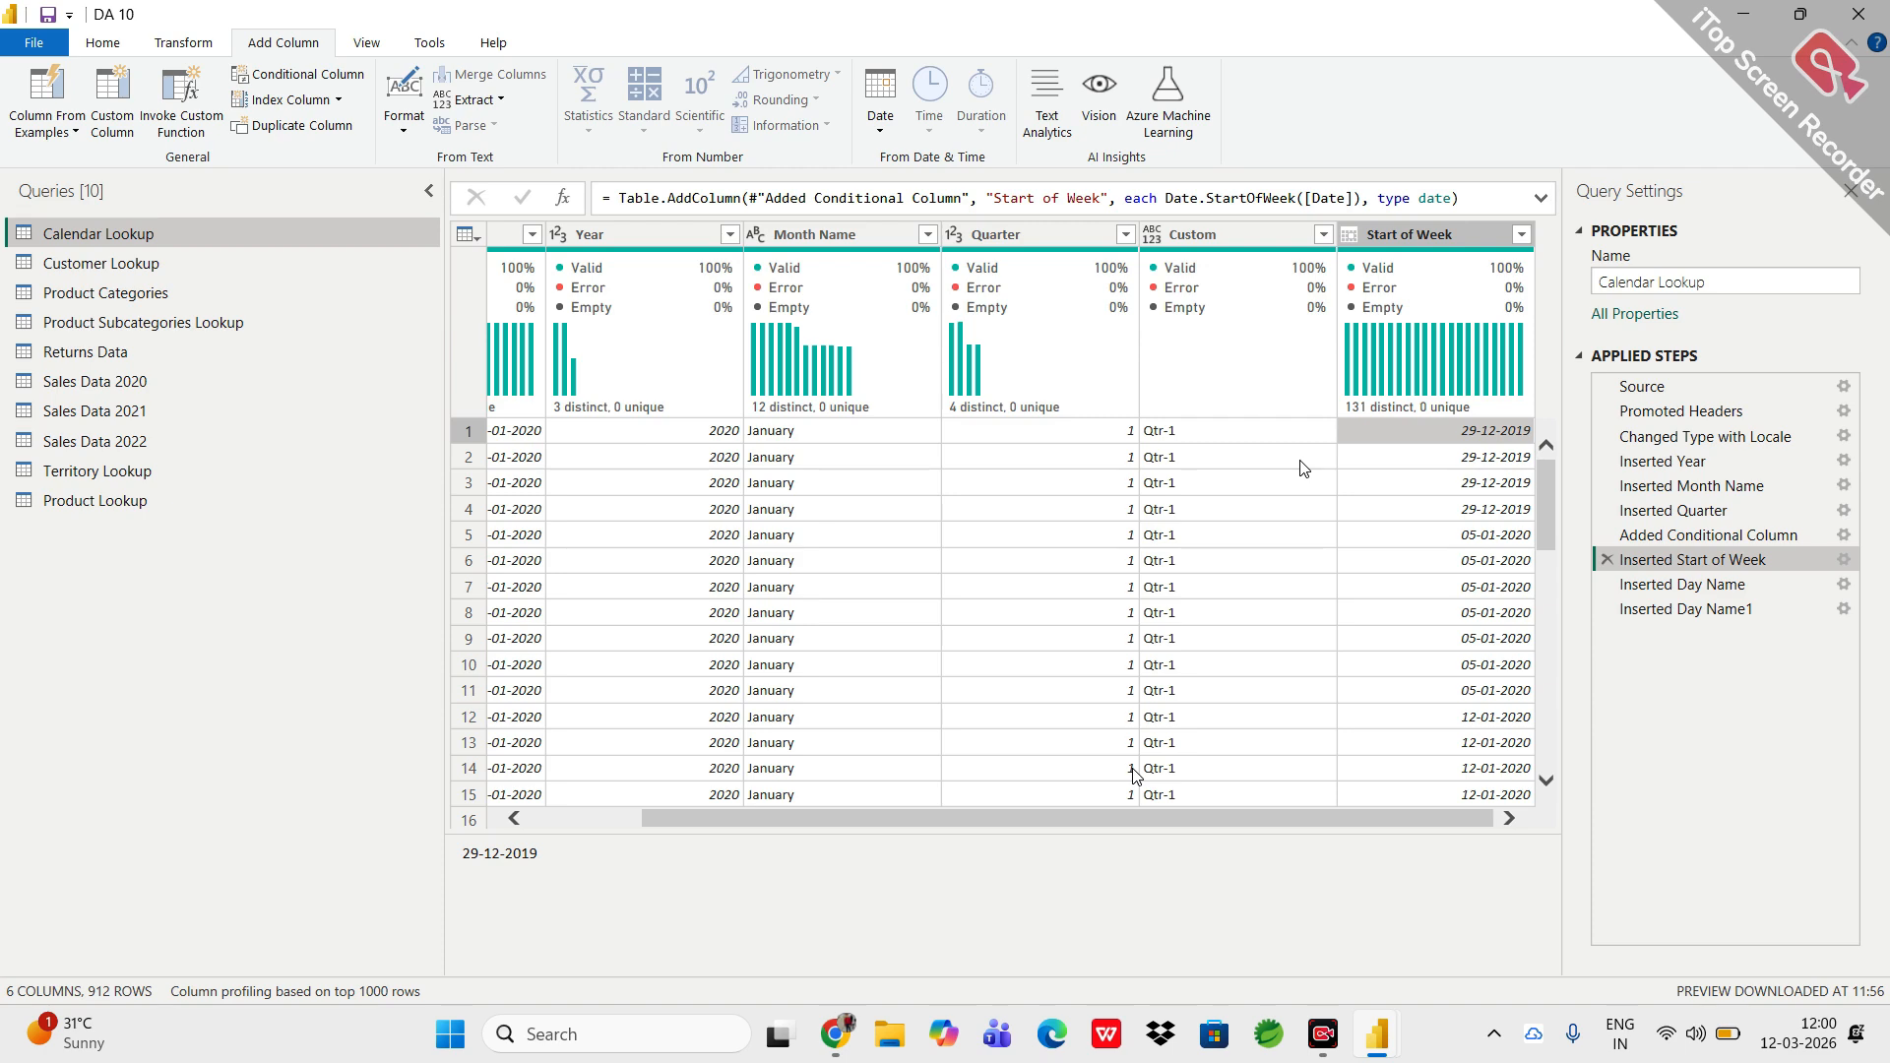
{"action": "scroll", "coordinate": [1303, 467], "scroll_direction": "left", "scroll_amount": 3}
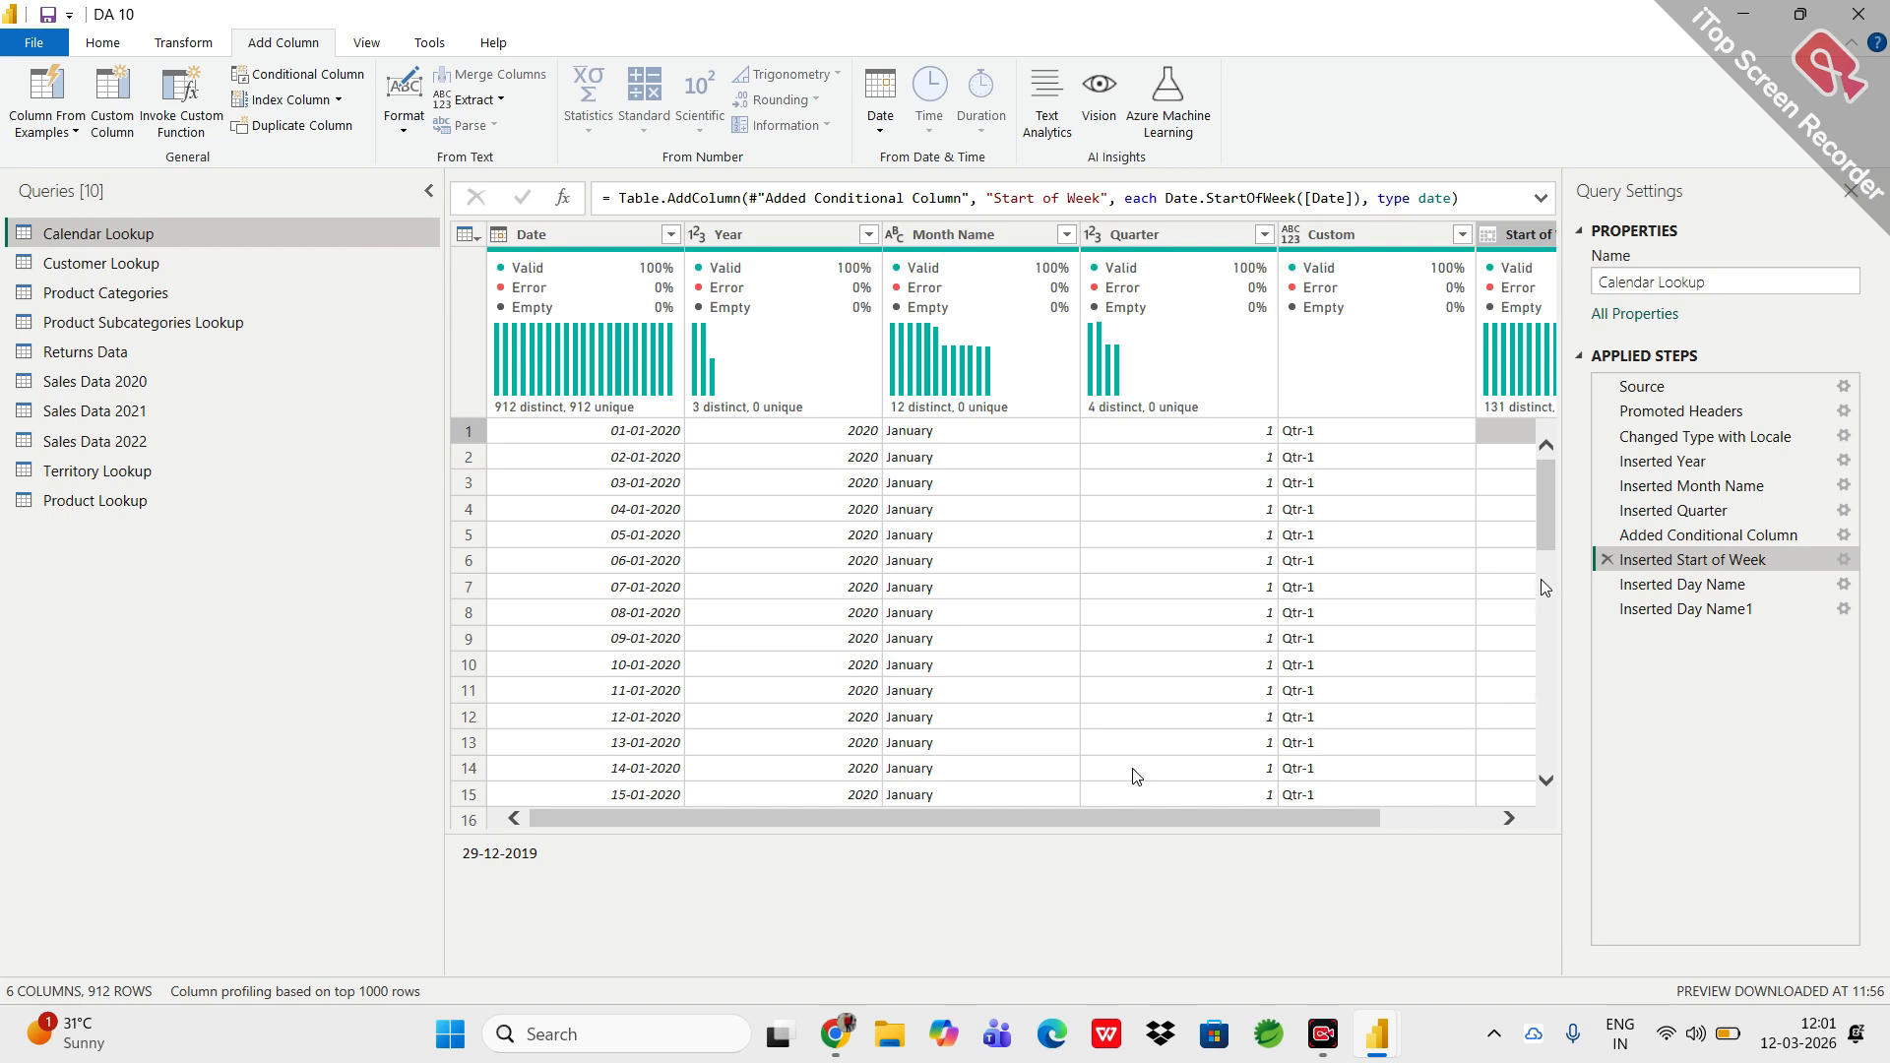
{"action": "left_click_drag", "start_coordinate": [1550, 537], "coordinate": [1500, 384]}
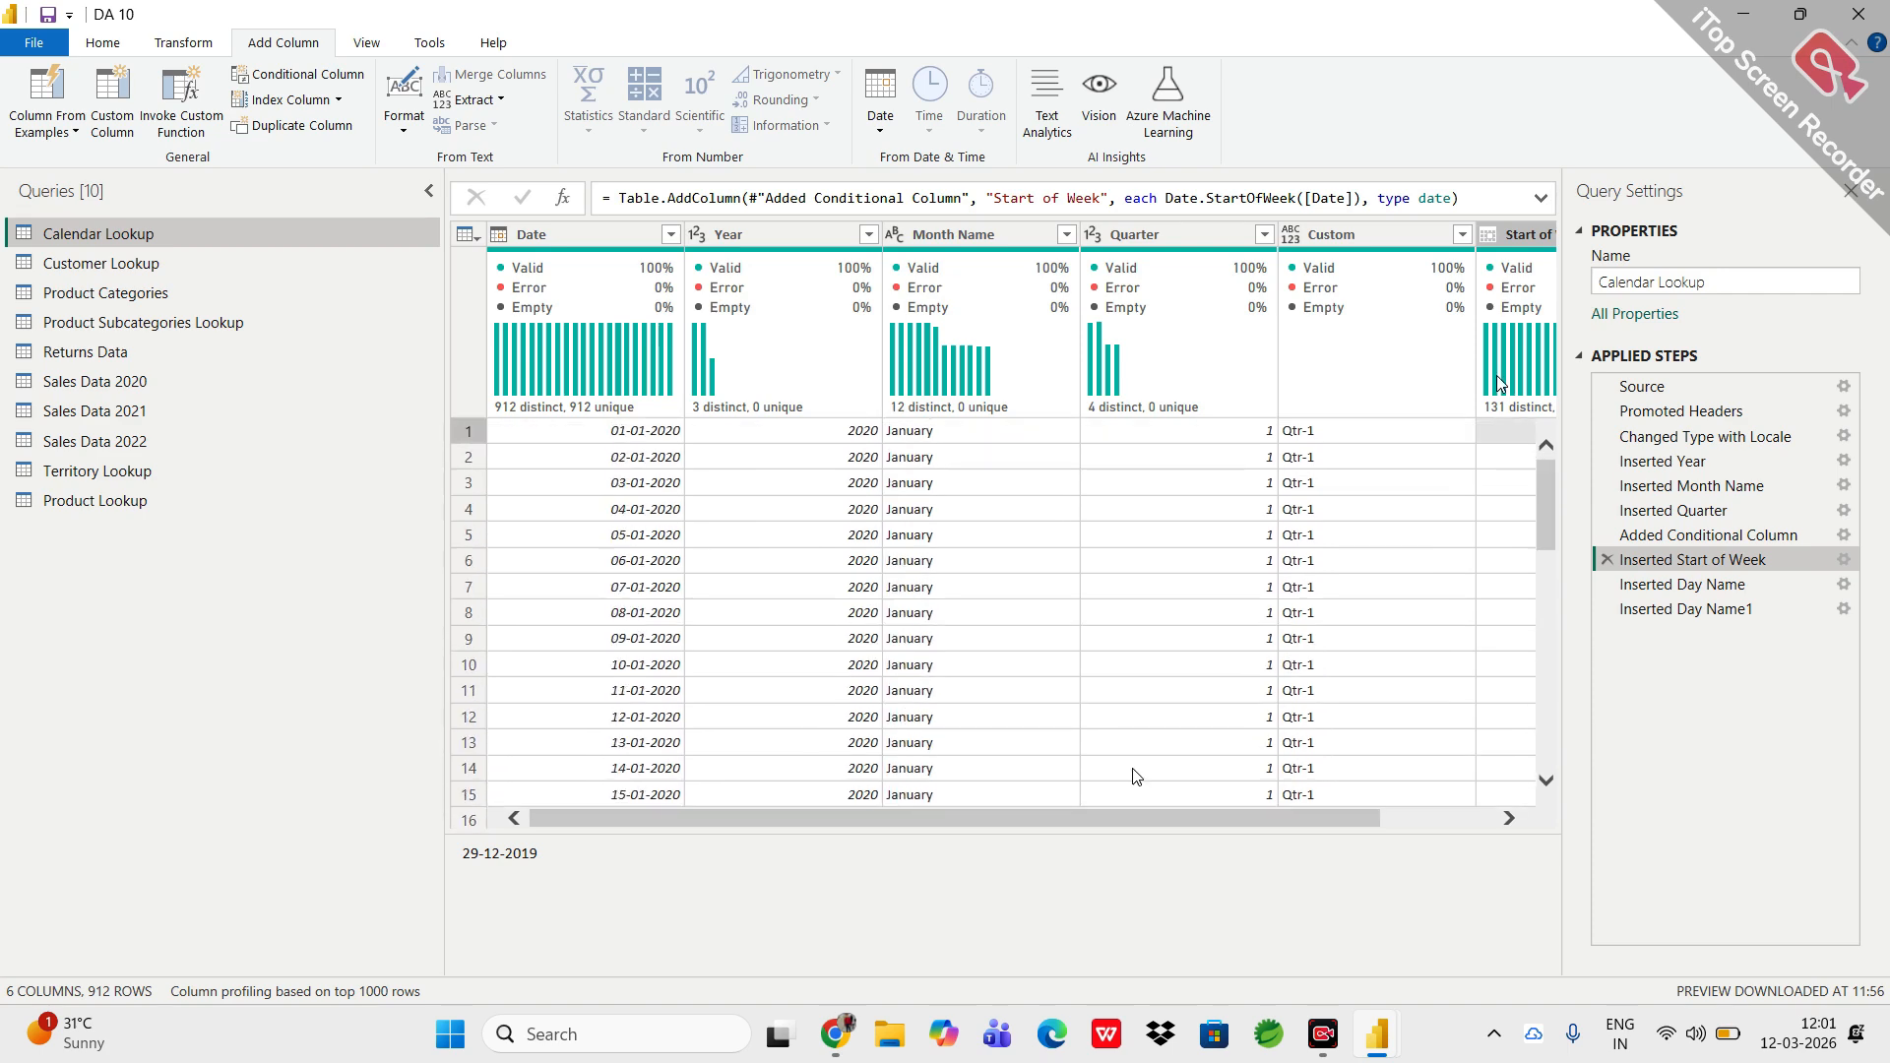
{"action": "scroll", "coordinate": [1182, 620], "scroll_direction": "right", "scroll_amount": 2}
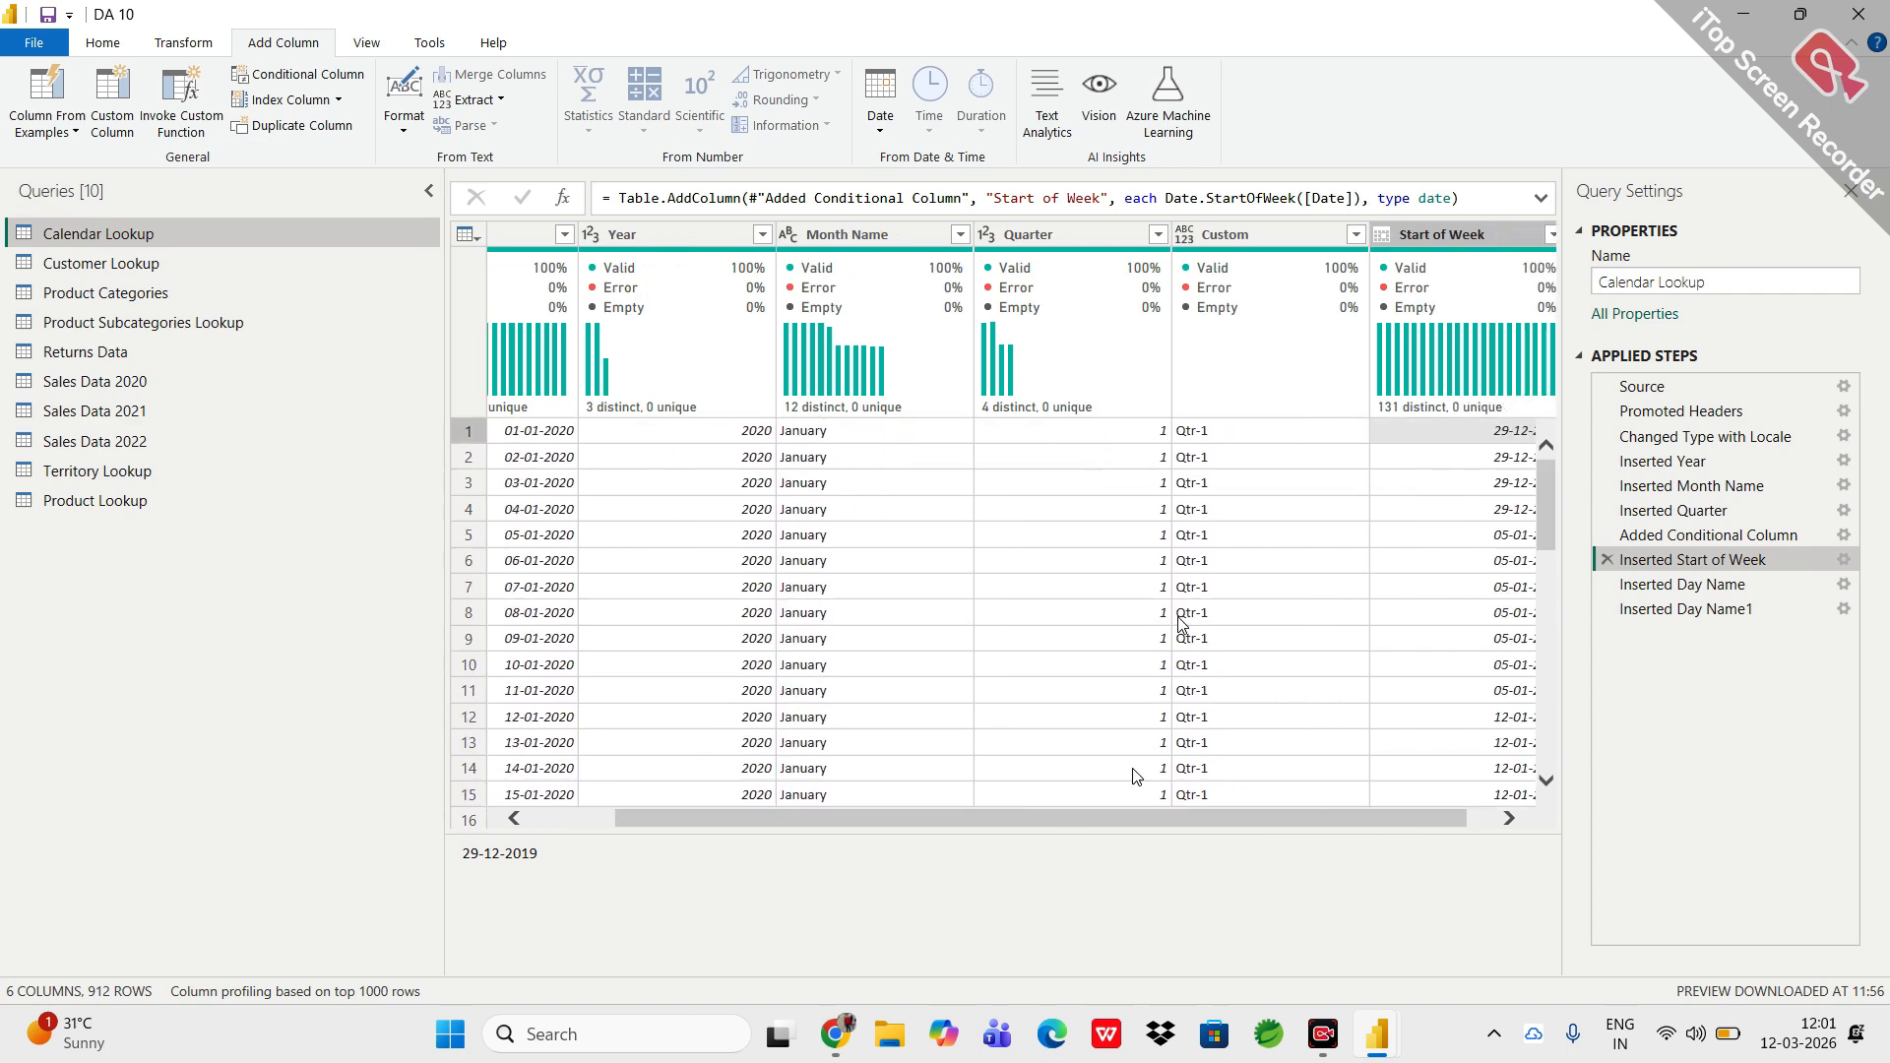
{"action": "scroll", "coordinate": [1180, 618], "scroll_direction": "left", "scroll_amount": 2}
{"action": "scroll", "coordinate": [1181, 624], "scroll_direction": "right", "scroll_amount": 2}
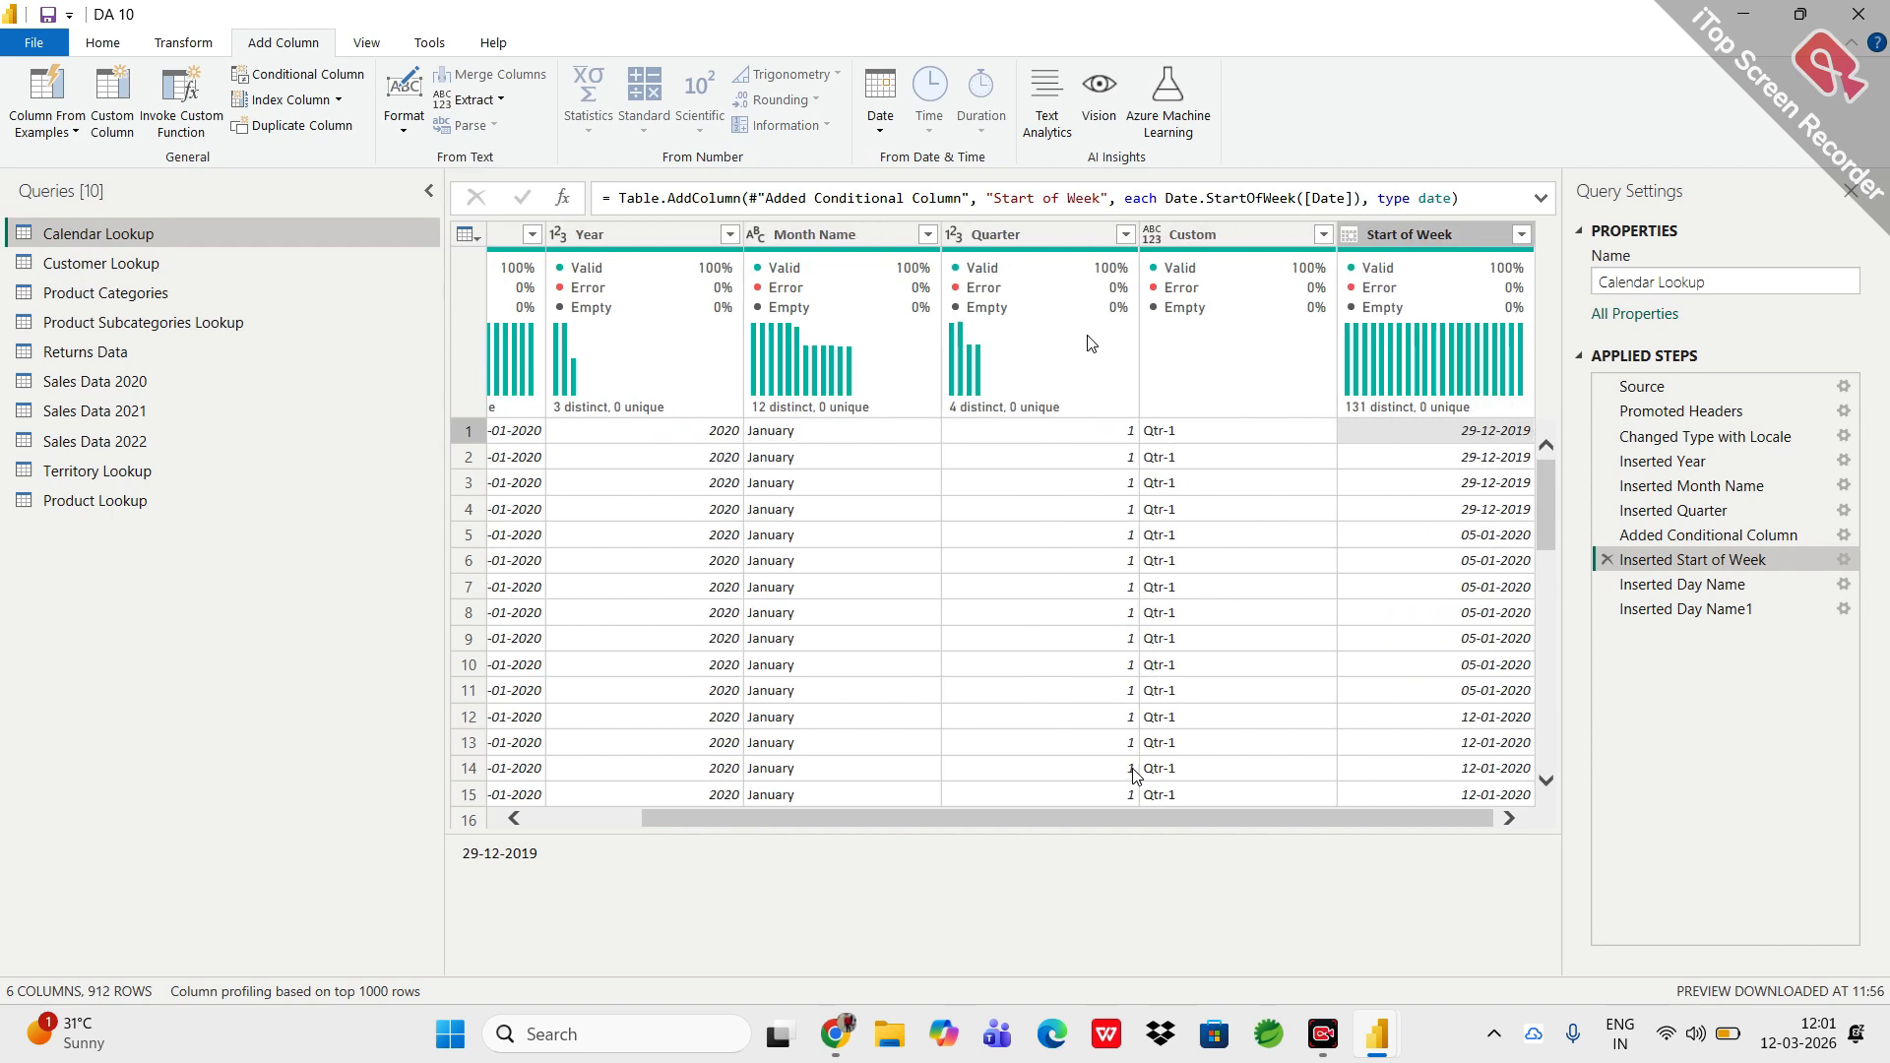
{"action": "left_click", "coordinate": [1255, 305]}
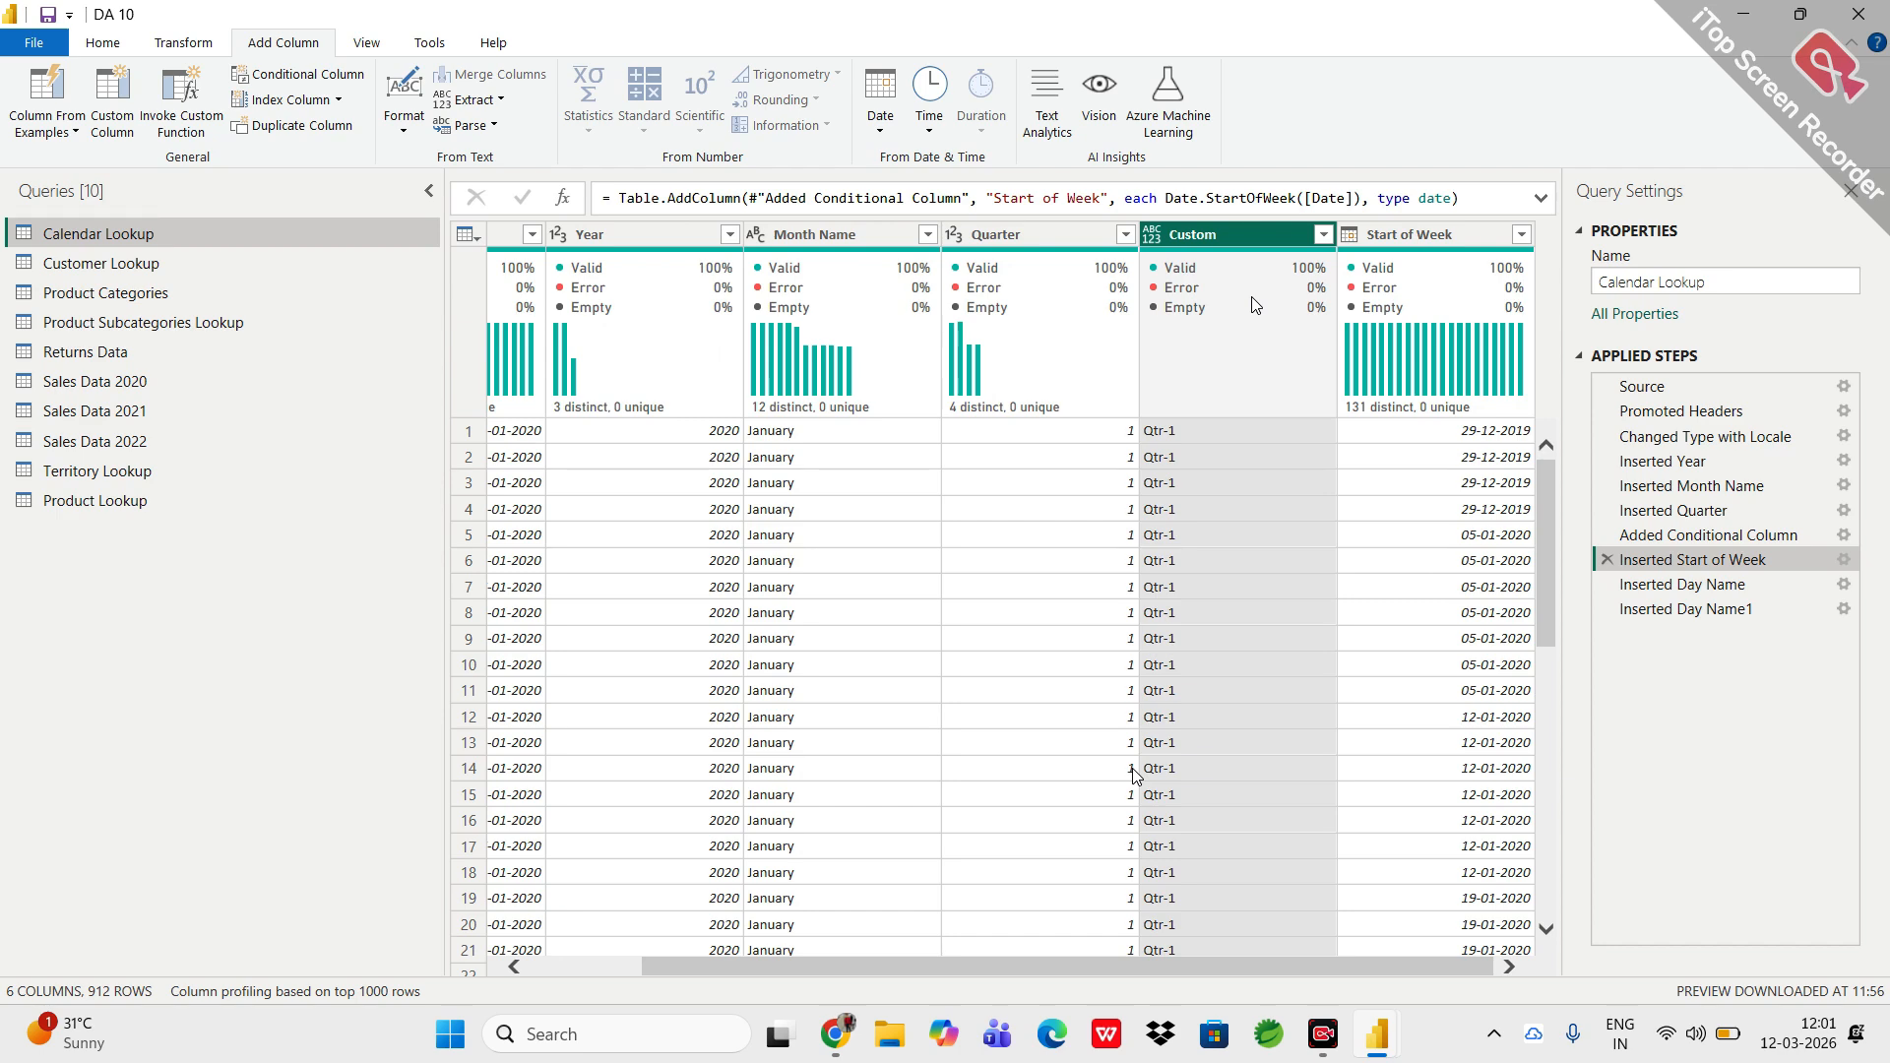
{"action": "left_click", "coordinate": [1394, 245]}
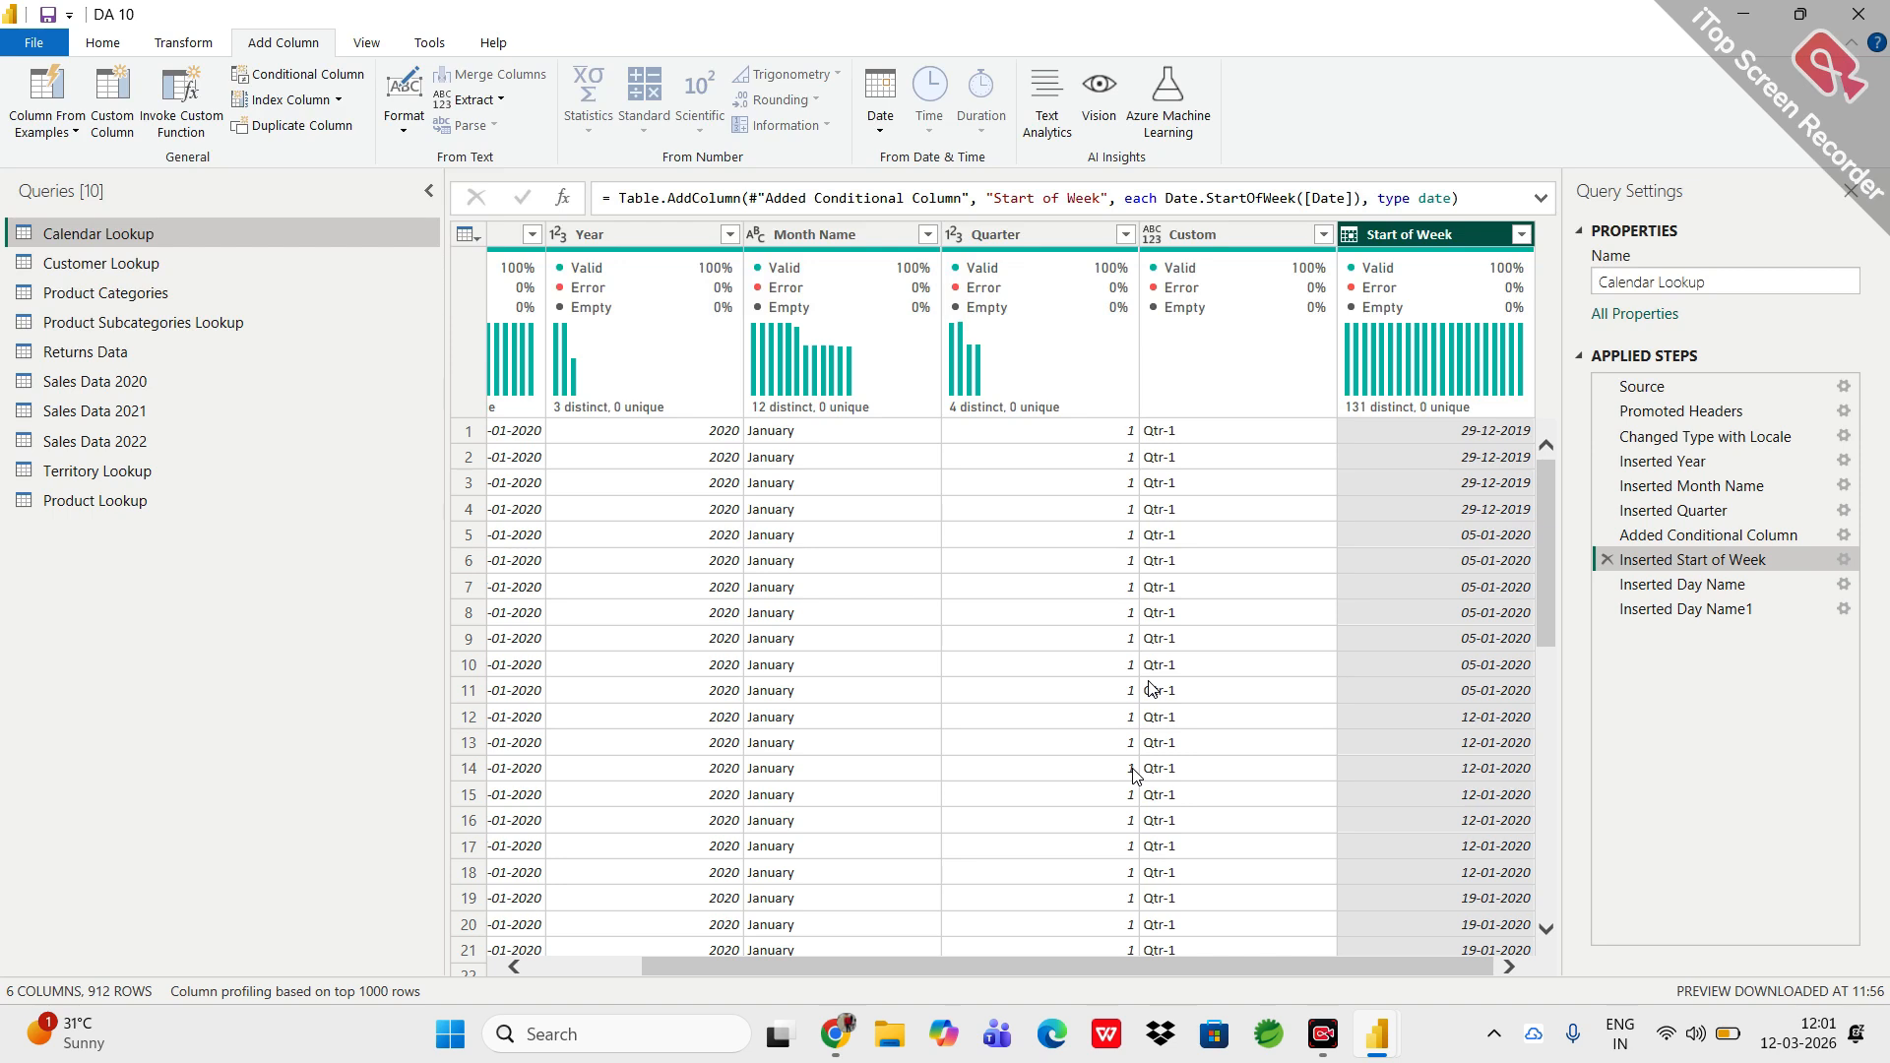
{"action": "scroll", "coordinate": [827, 745], "scroll_direction": "left", "scroll_amount": 2}
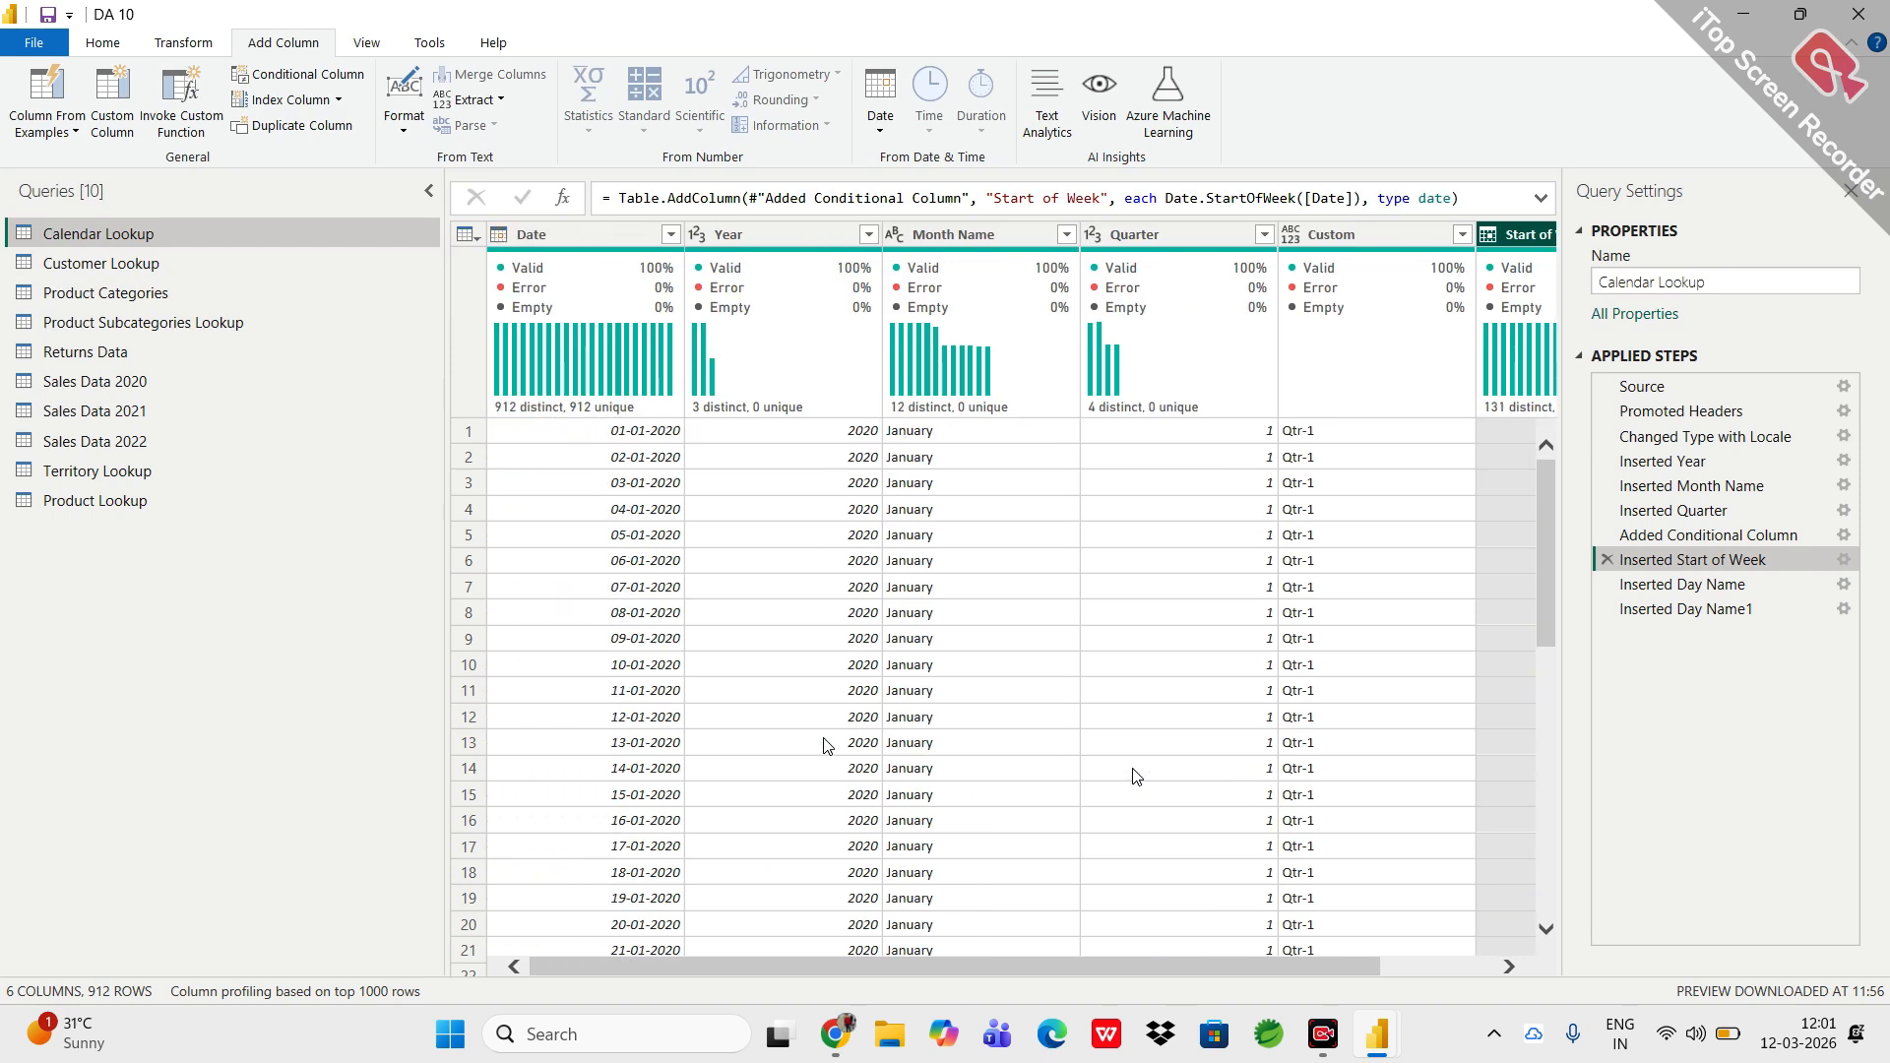
{"action": "left_click", "coordinate": [567, 237]}
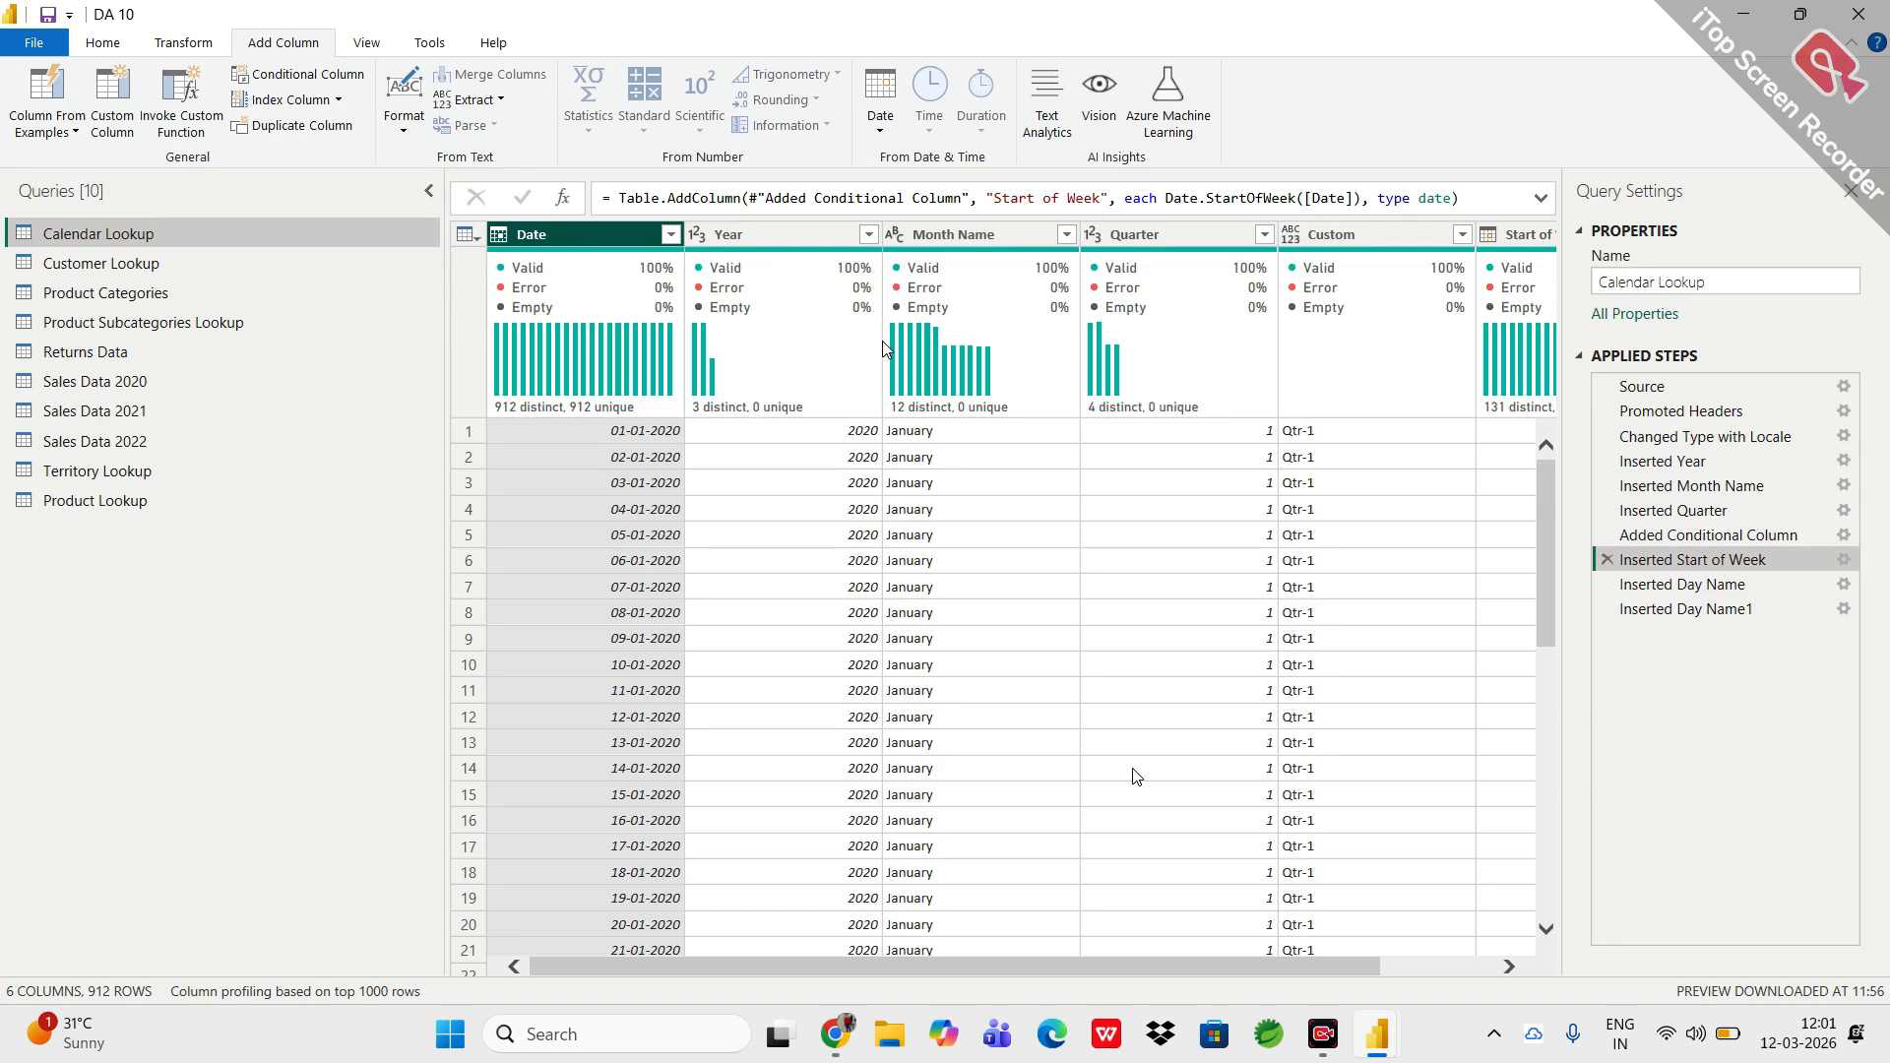
{"action": "scroll", "coordinate": [1216, 719], "scroll_direction": "right", "scroll_amount": 3}
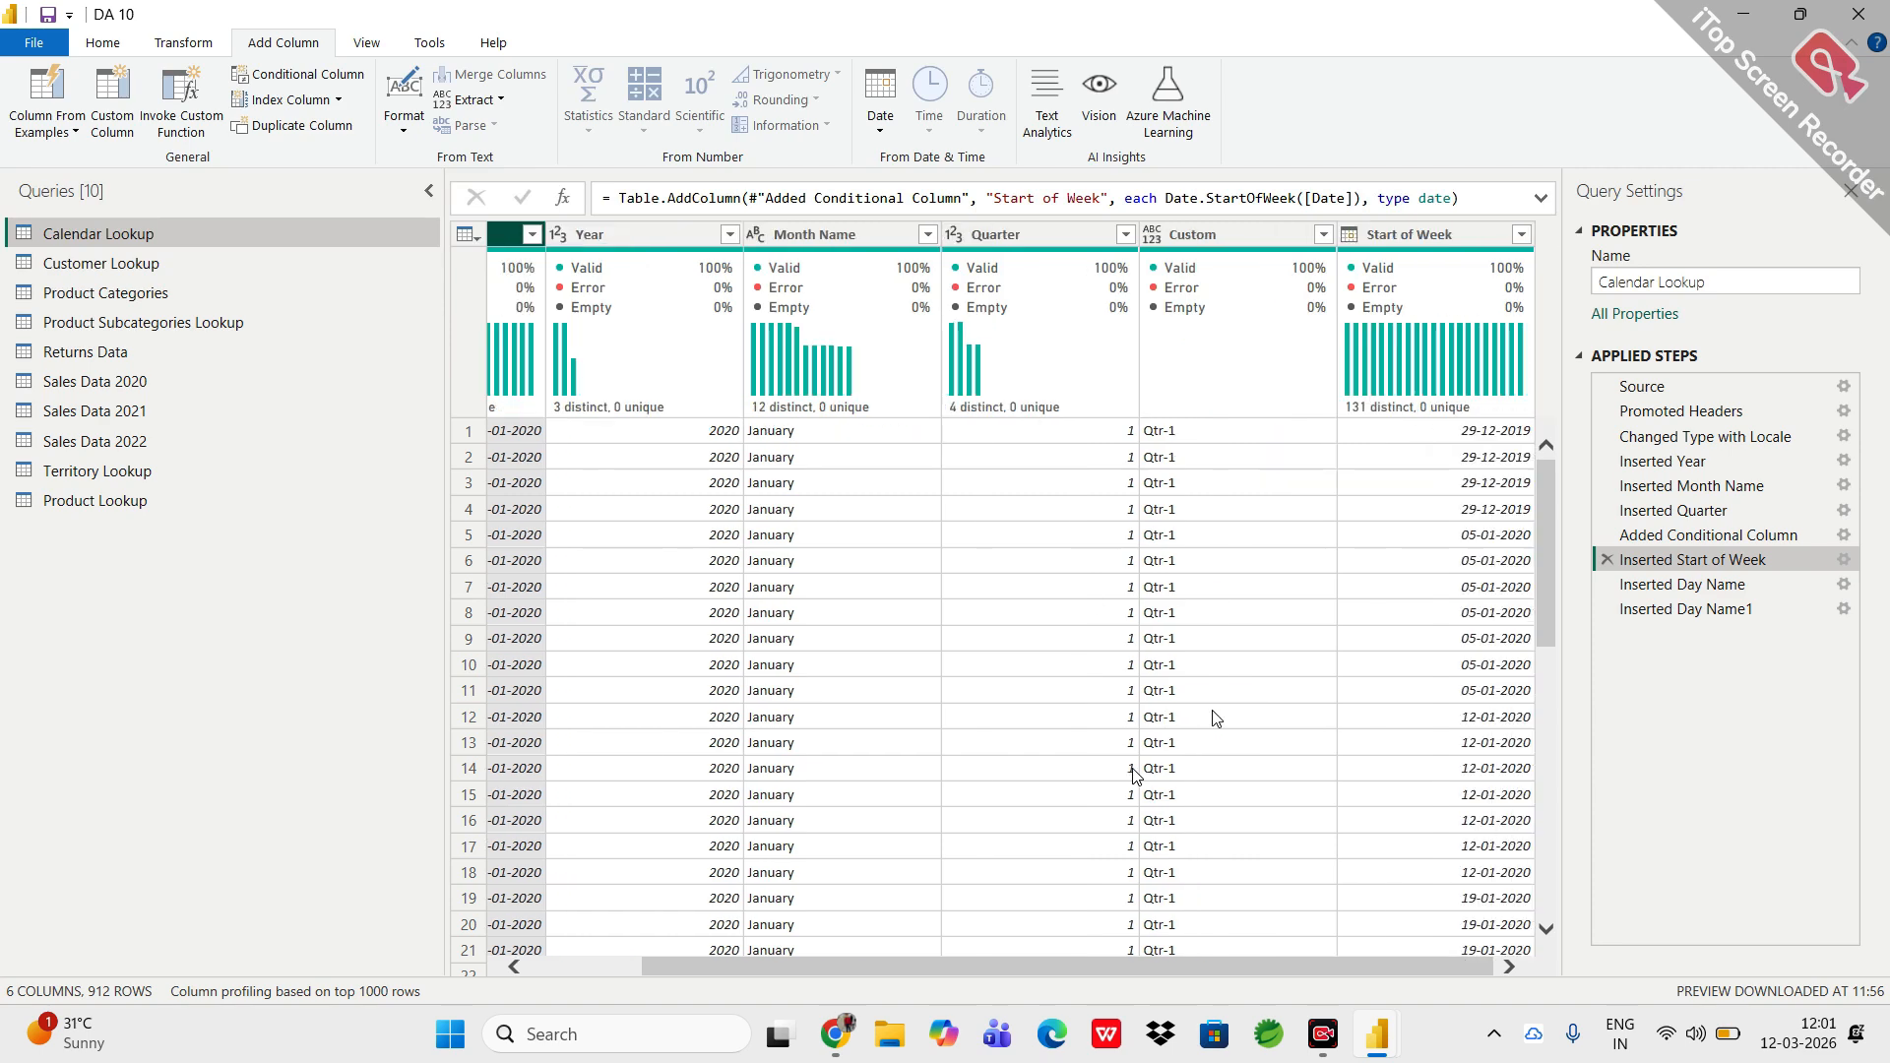
Insert a Name of Day column based on the Date column, directly after the Inserted Start of Week step.
{"action": "scroll", "coordinate": [1216, 718], "scroll_direction": "left", "scroll_amount": 3}
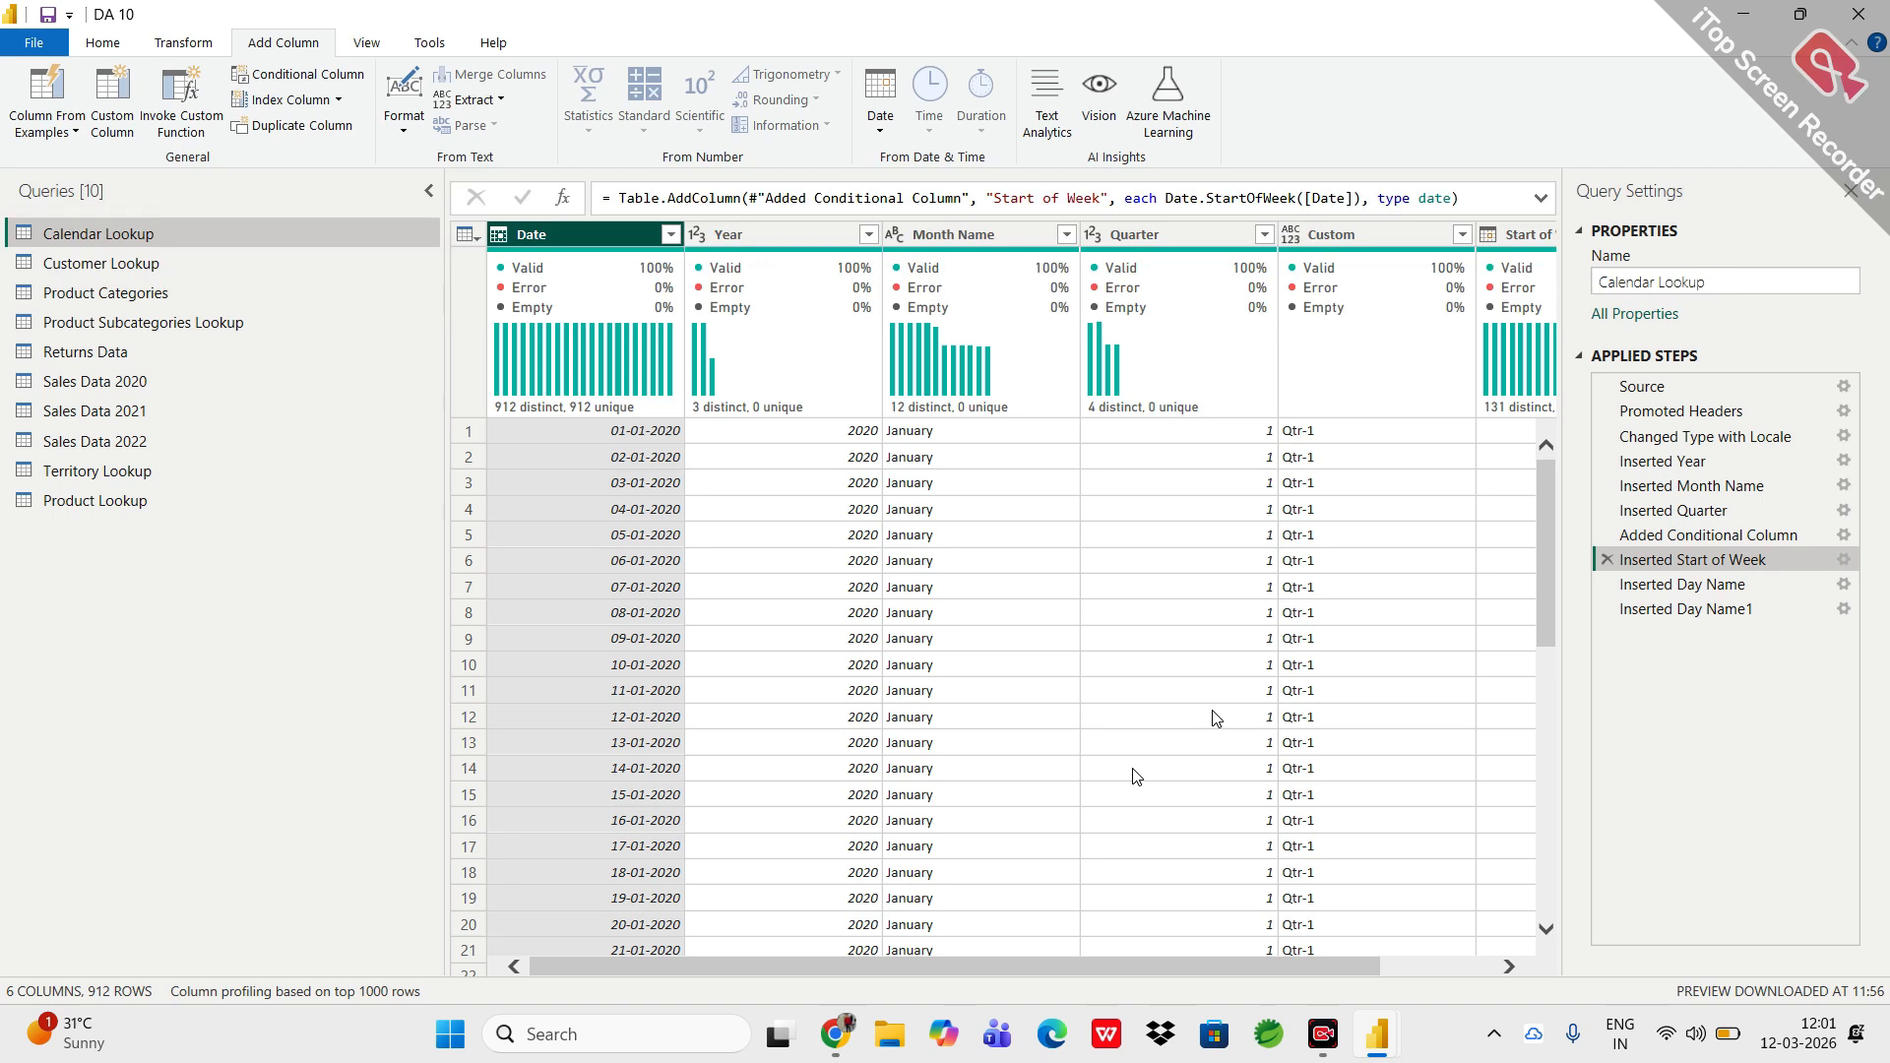
{"action": "mouse_move", "coordinate": [532, 261]}
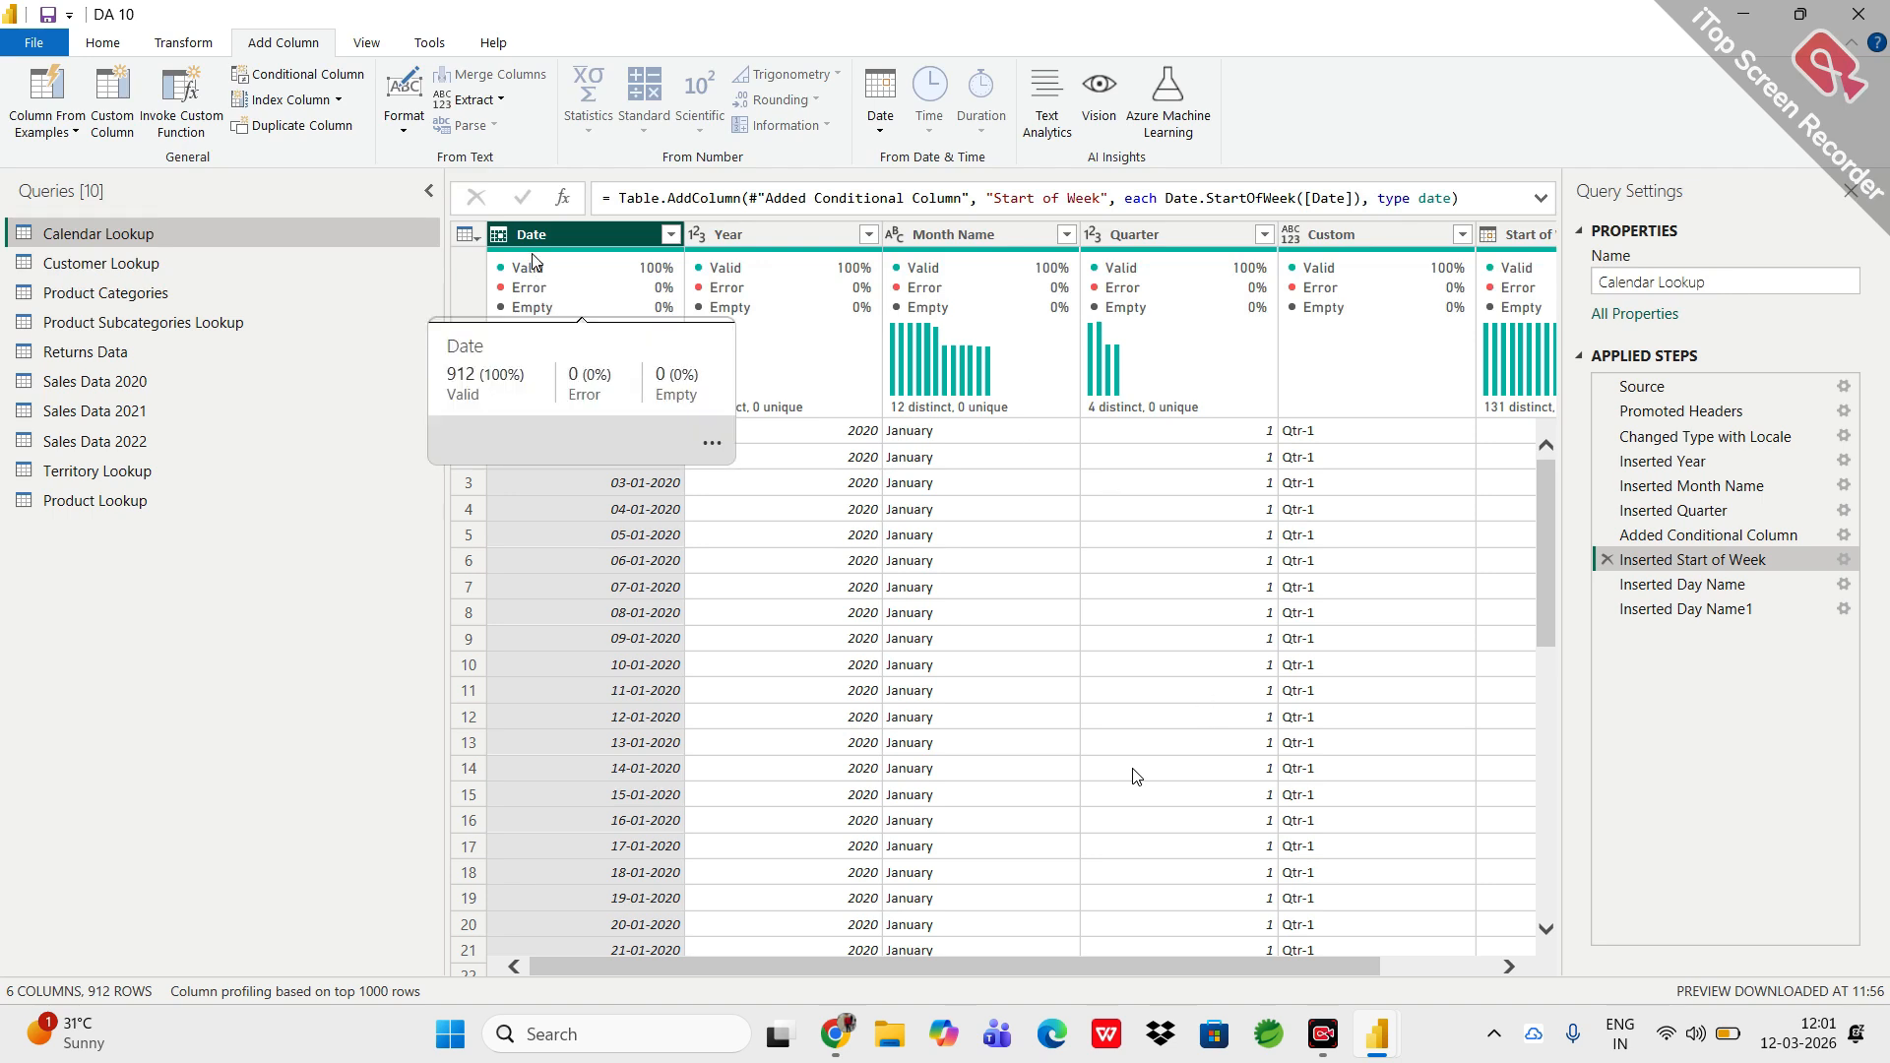
{"action": "left_click", "coordinate": [885, 141]}
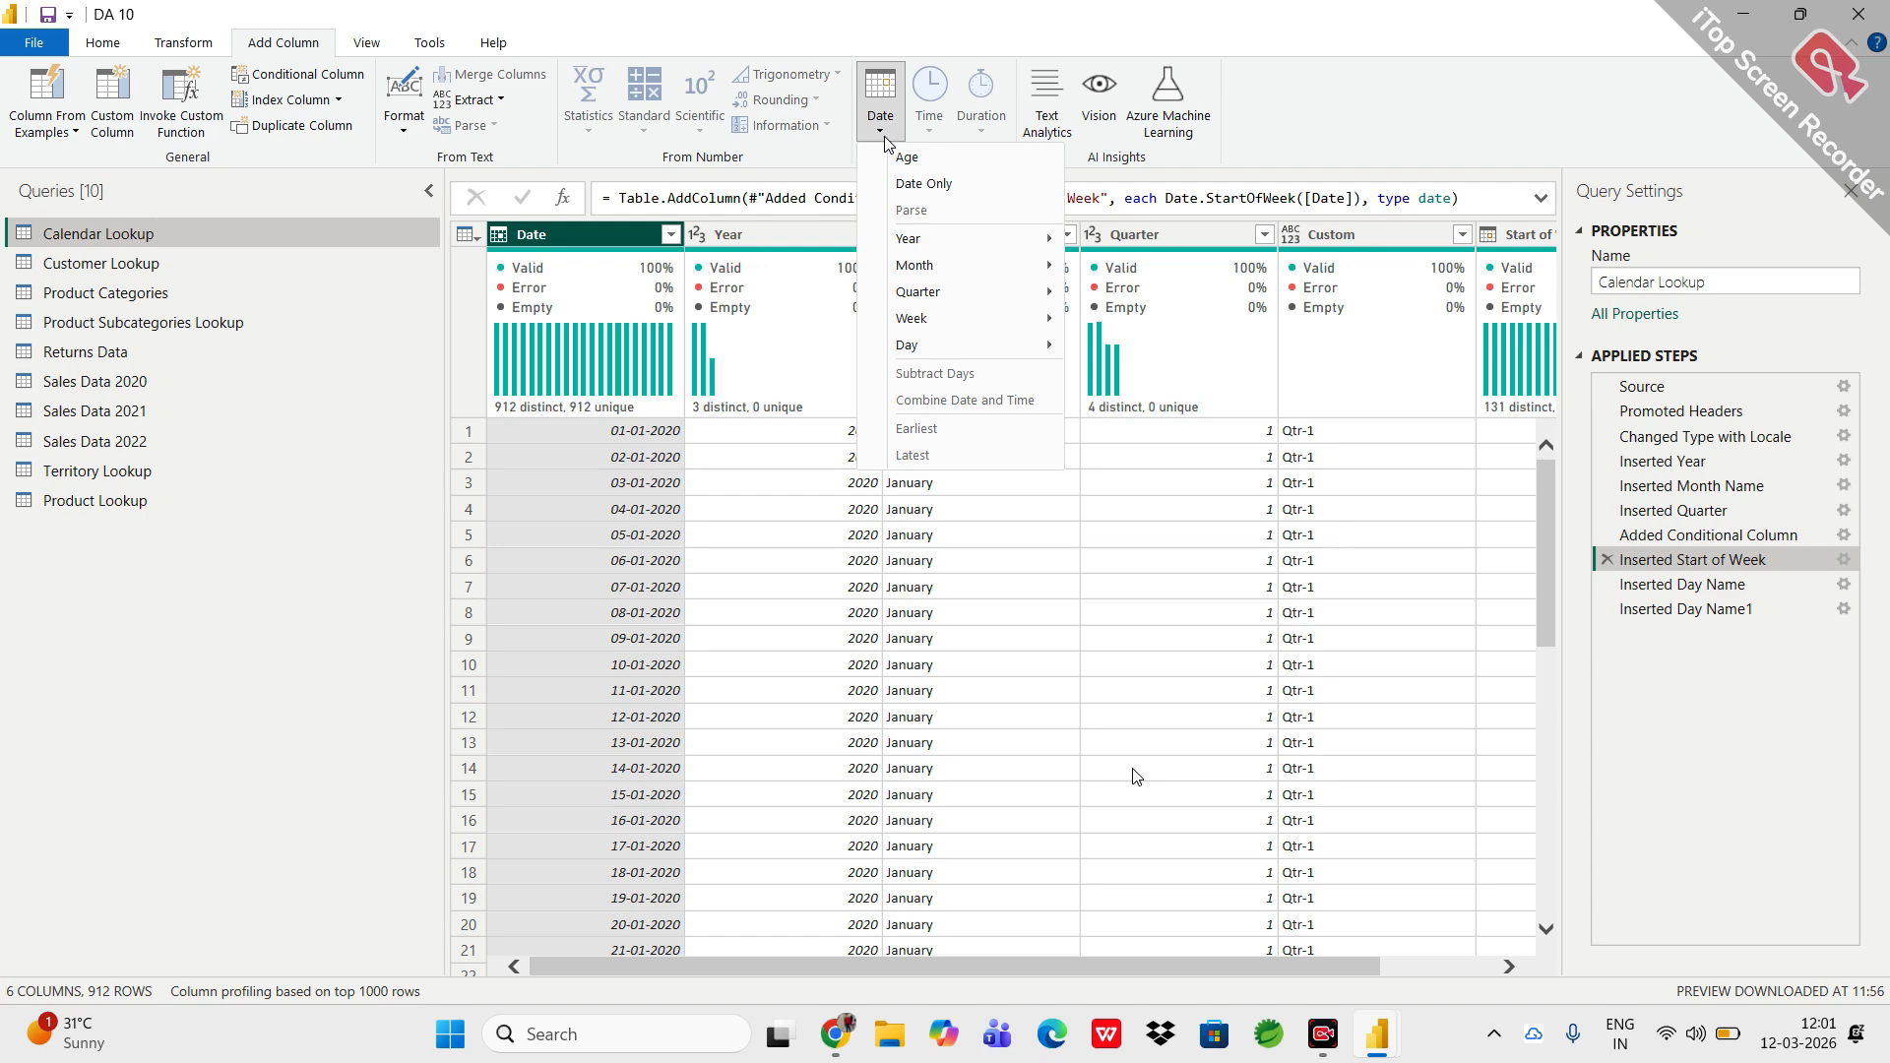
{"action": "mouse_move", "coordinate": [935, 345]}
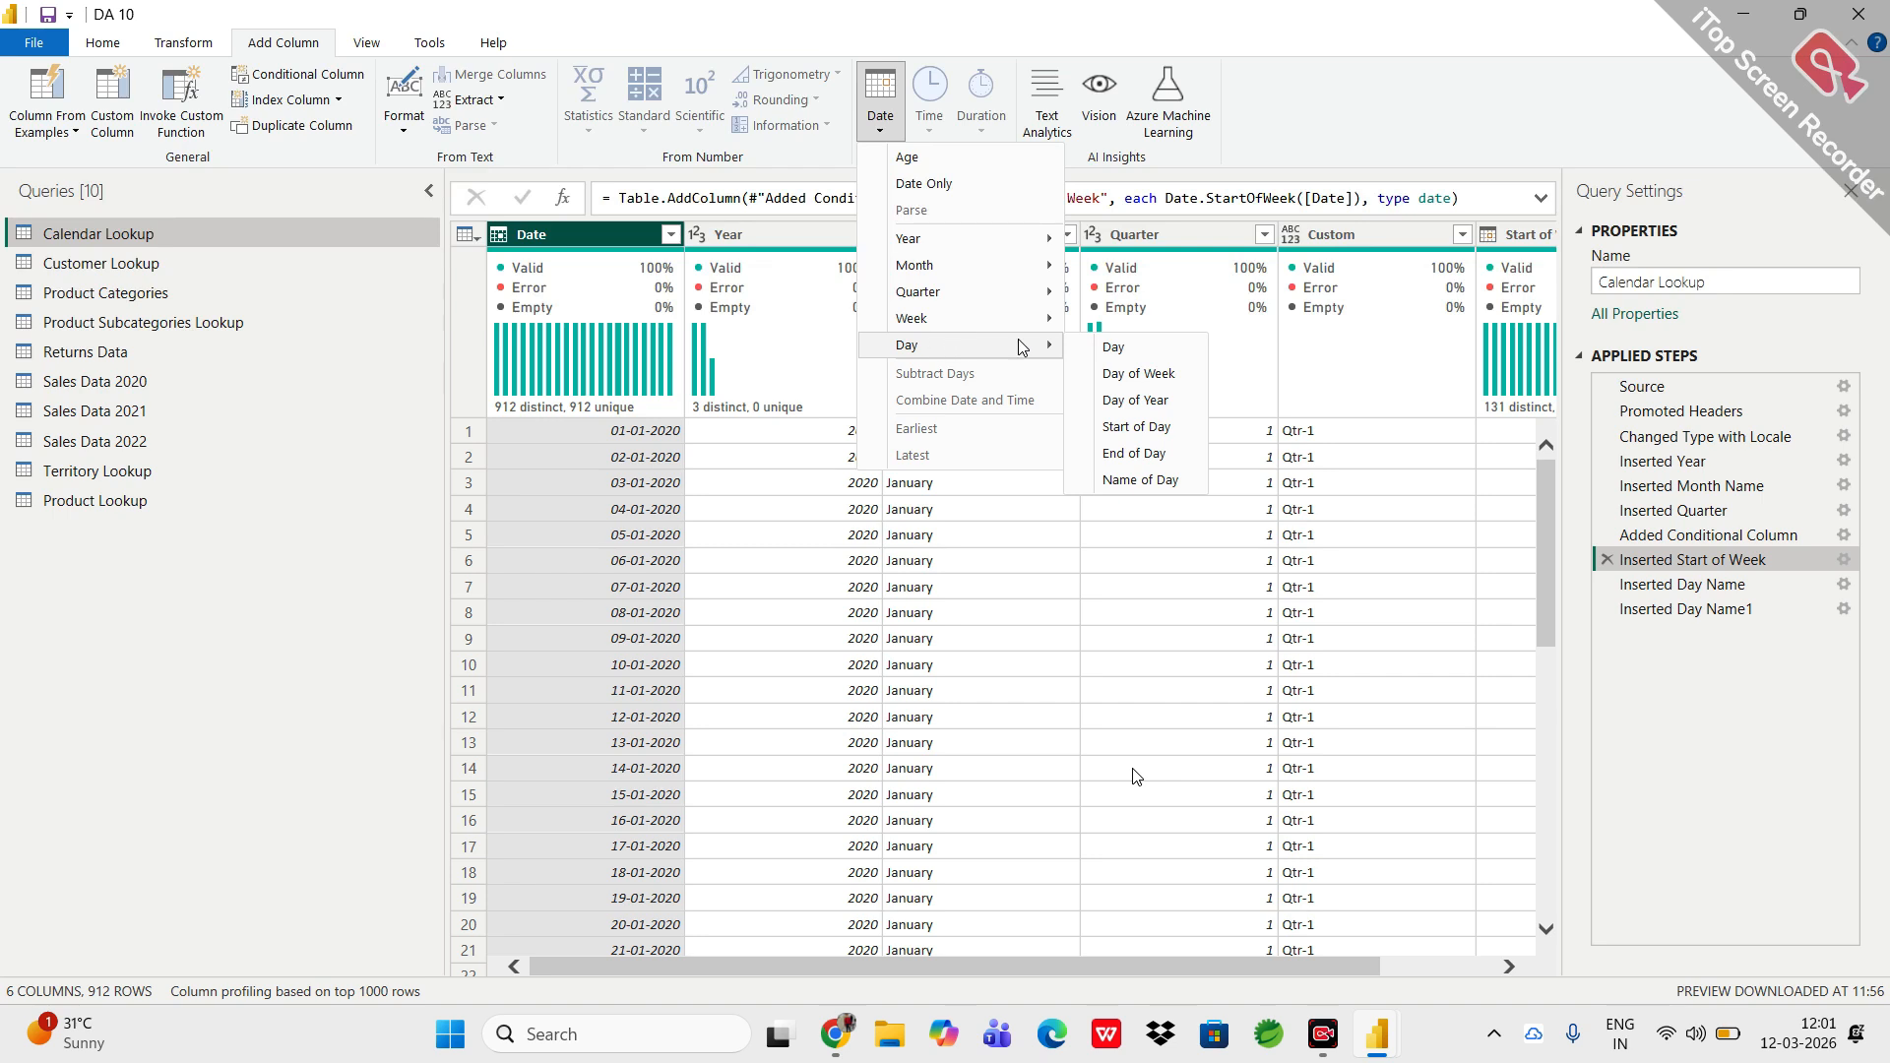
{"action": "left_click", "coordinate": [1131, 485]}
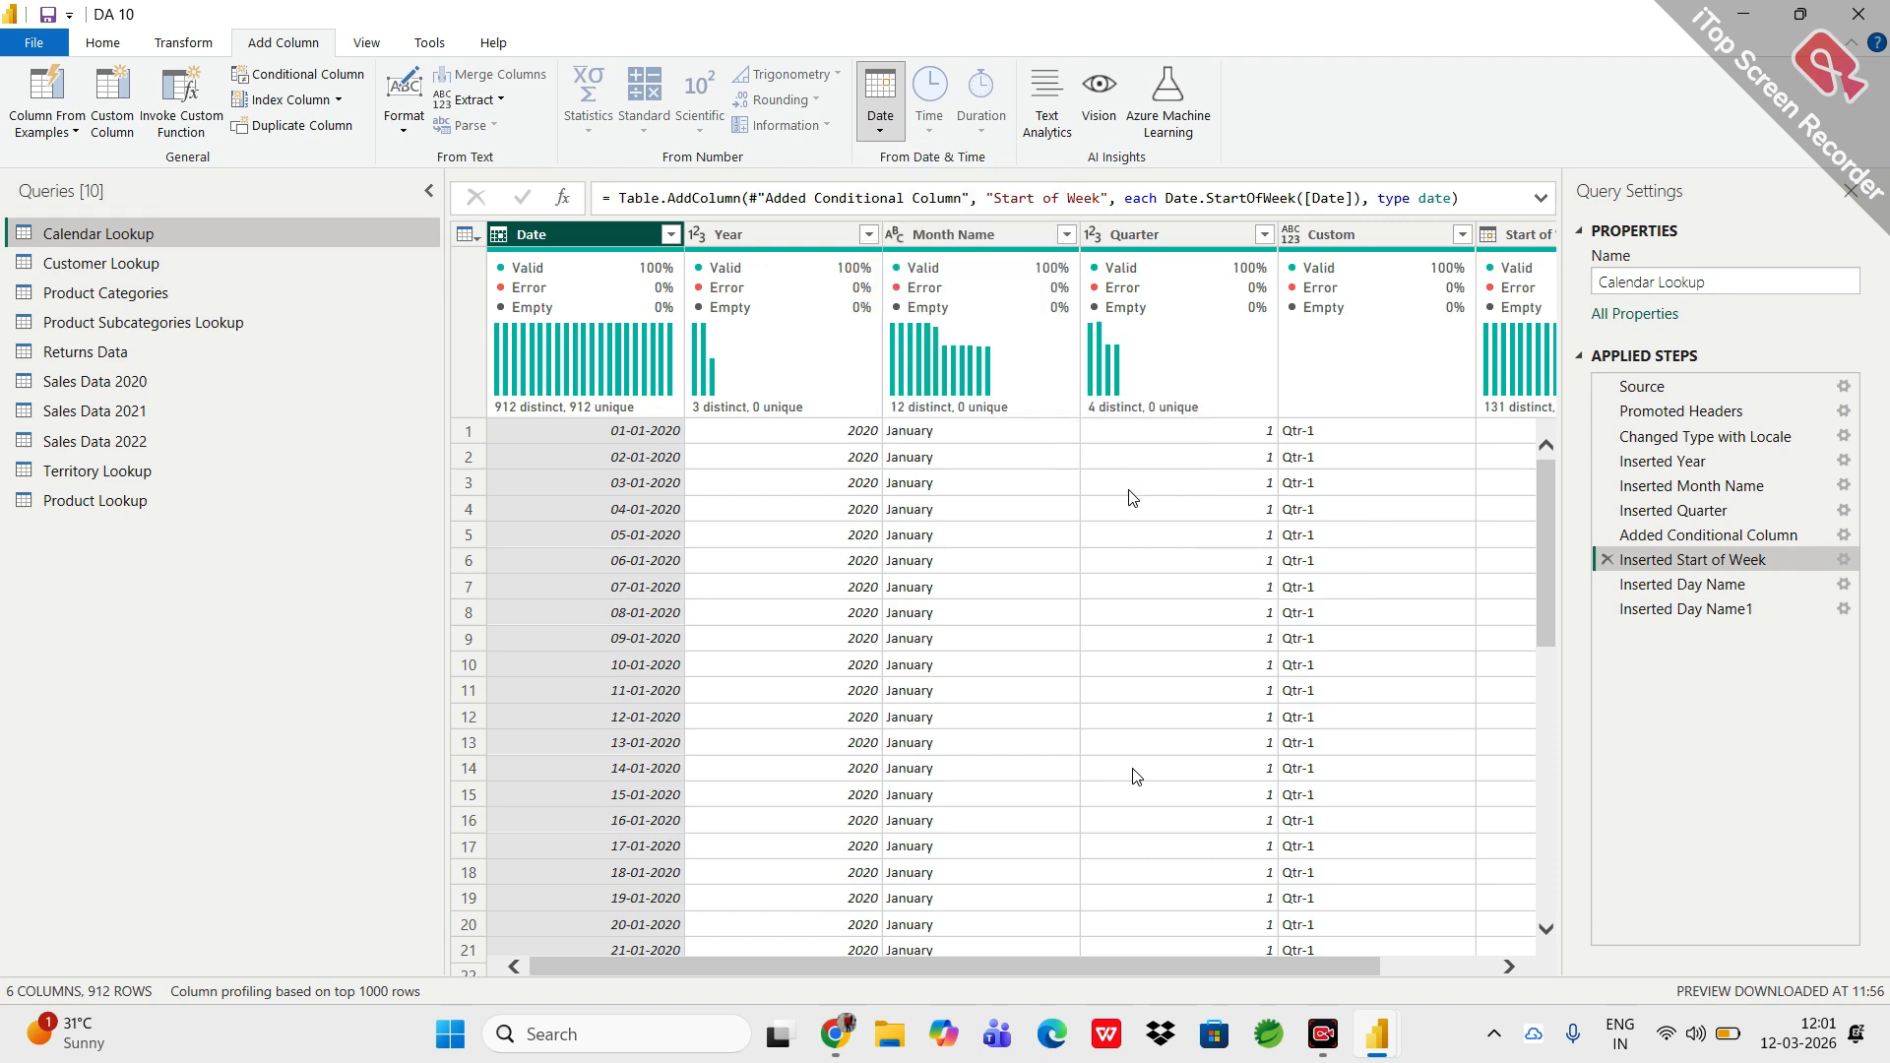
{"action": "left_click", "coordinate": [1162, 567]}
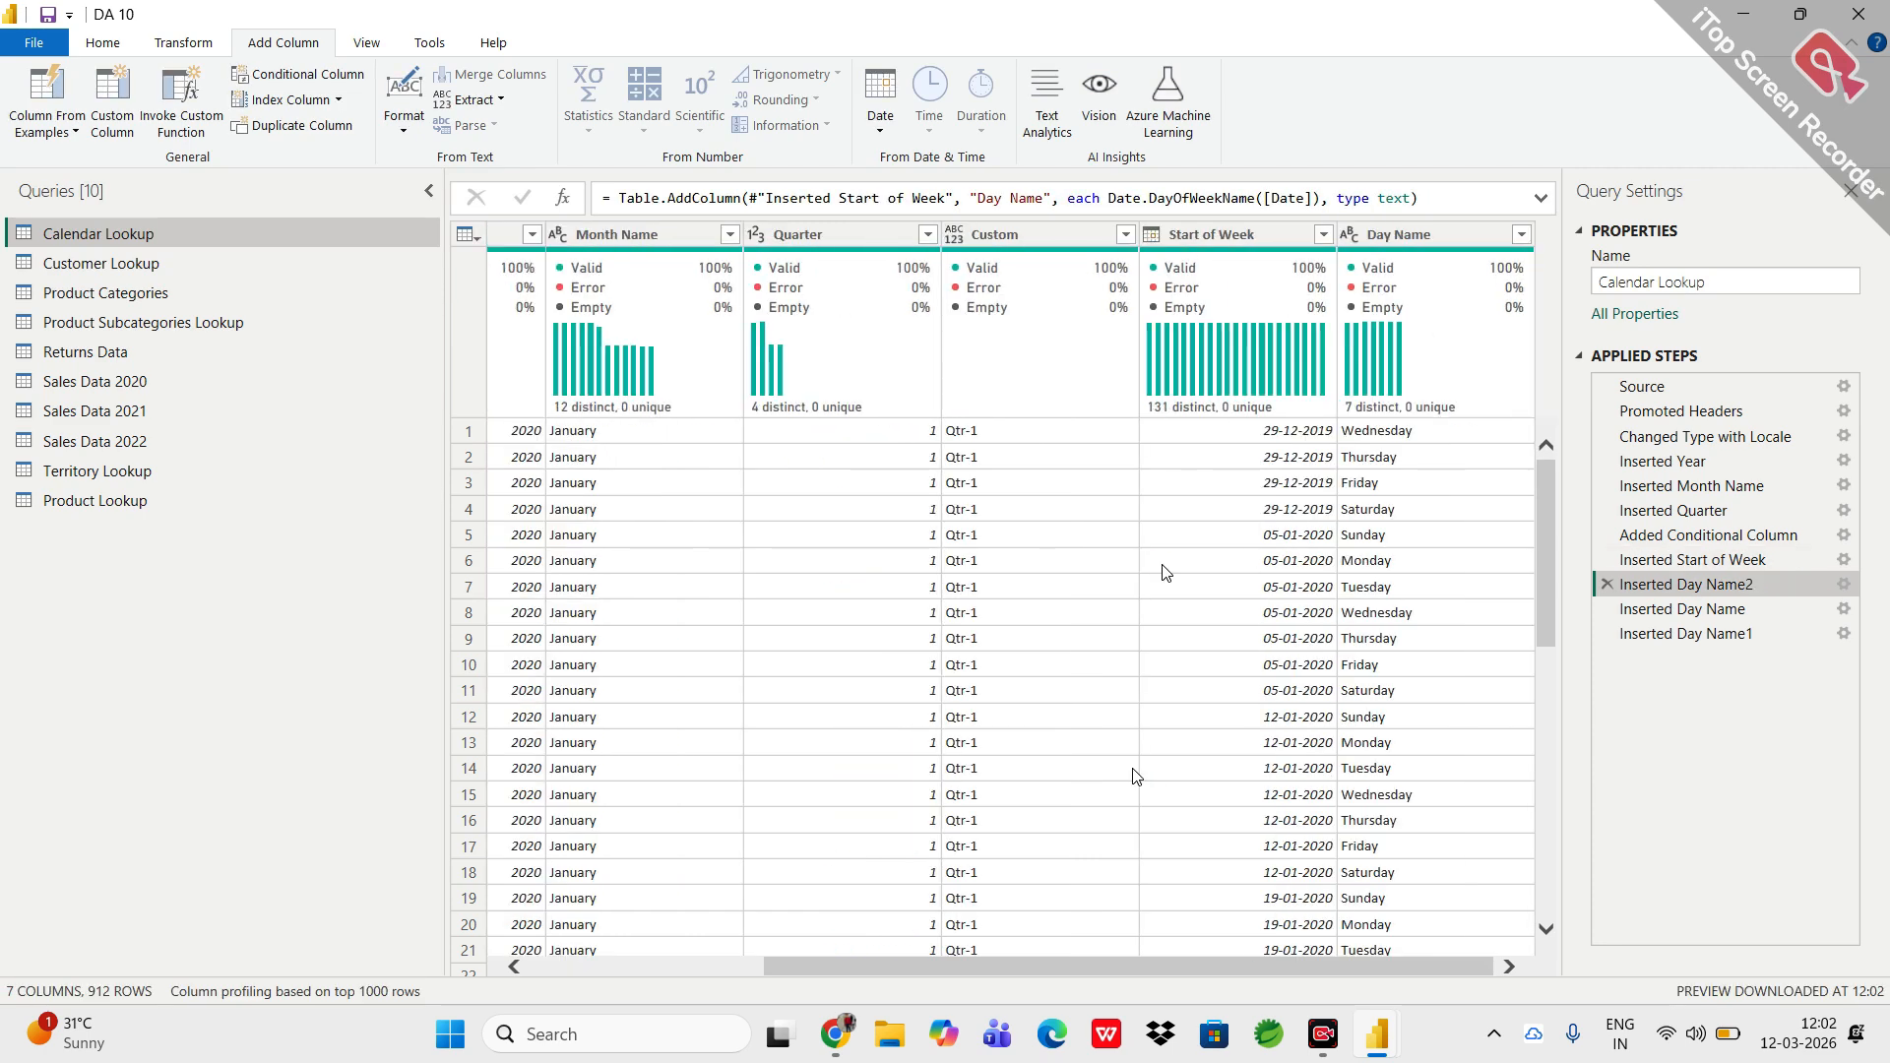
Compare the Day Name values with the Start of Week dates in the first rows of Calendar Lookup.
{"action": "left_click", "coordinate": [1490, 439]}
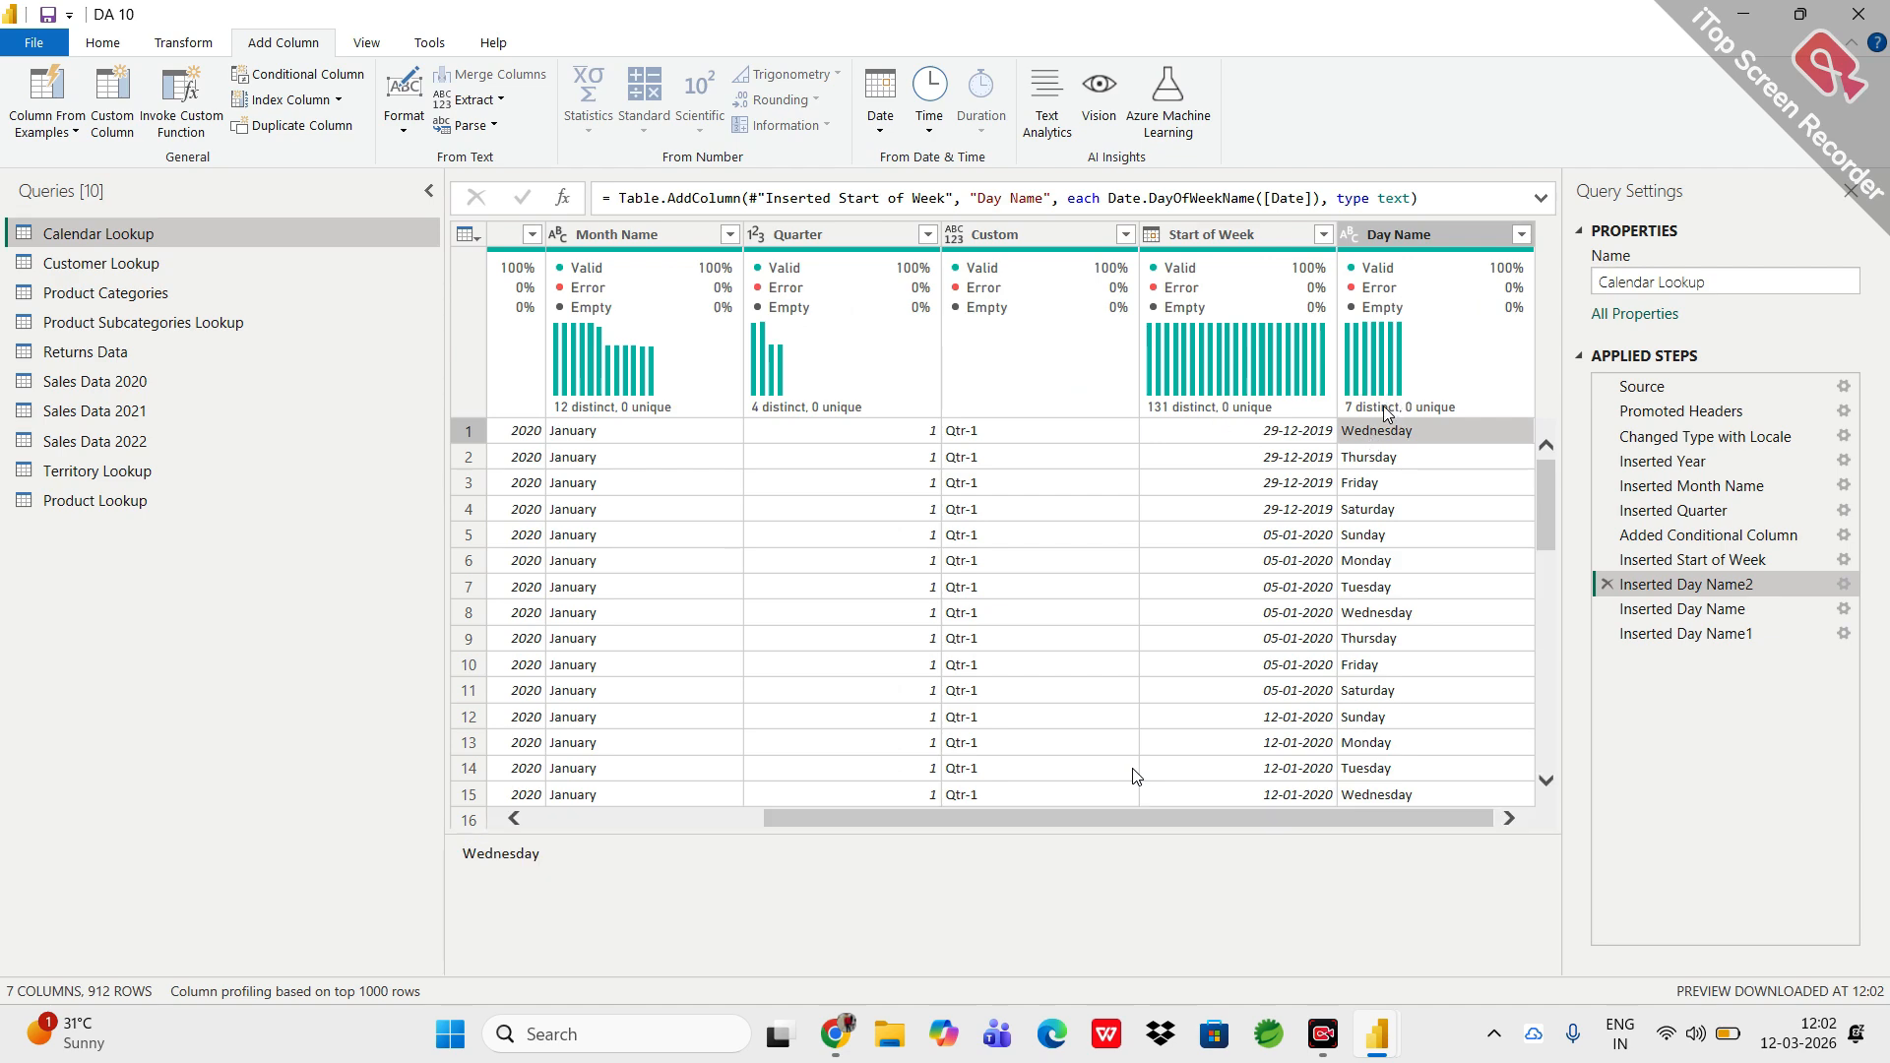
{"action": "mouse_move", "coordinate": [1383, 409]}
{"action": "left_click", "coordinate": [1267, 557]}
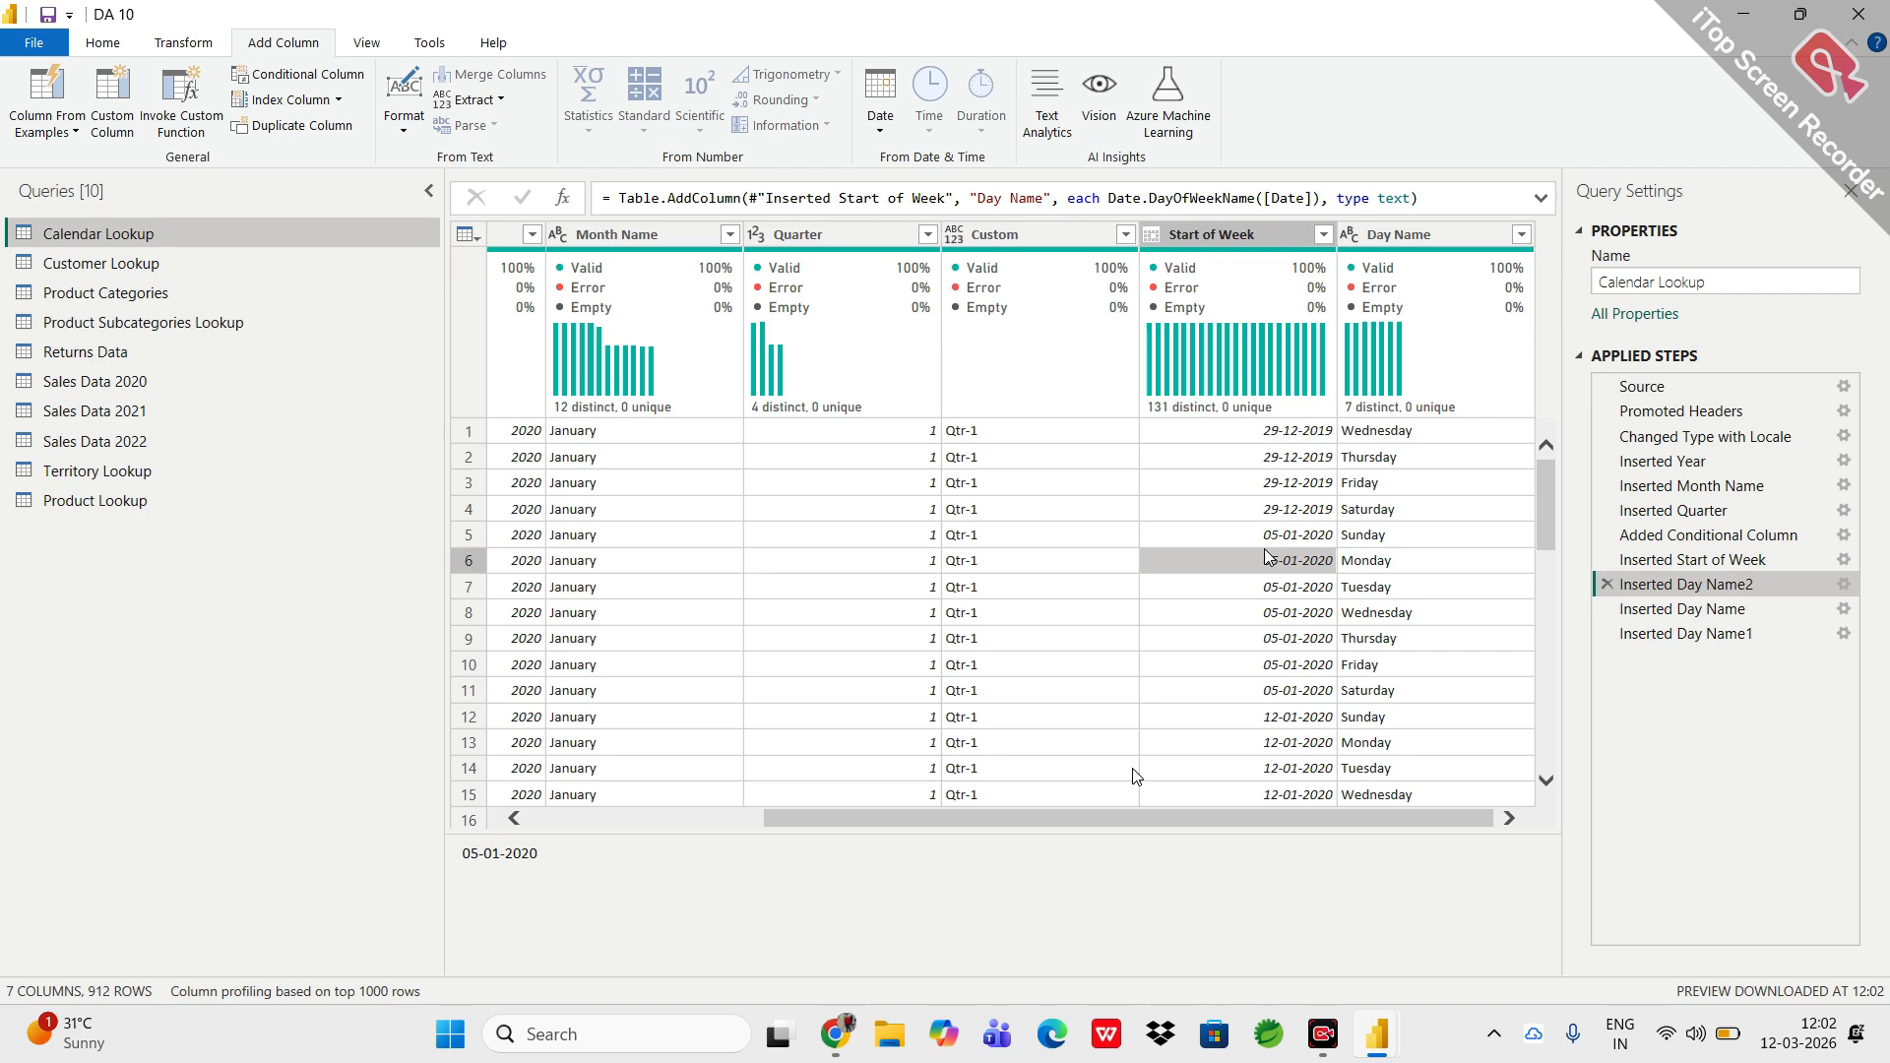
{"action": "left_click", "coordinate": [1391, 543]}
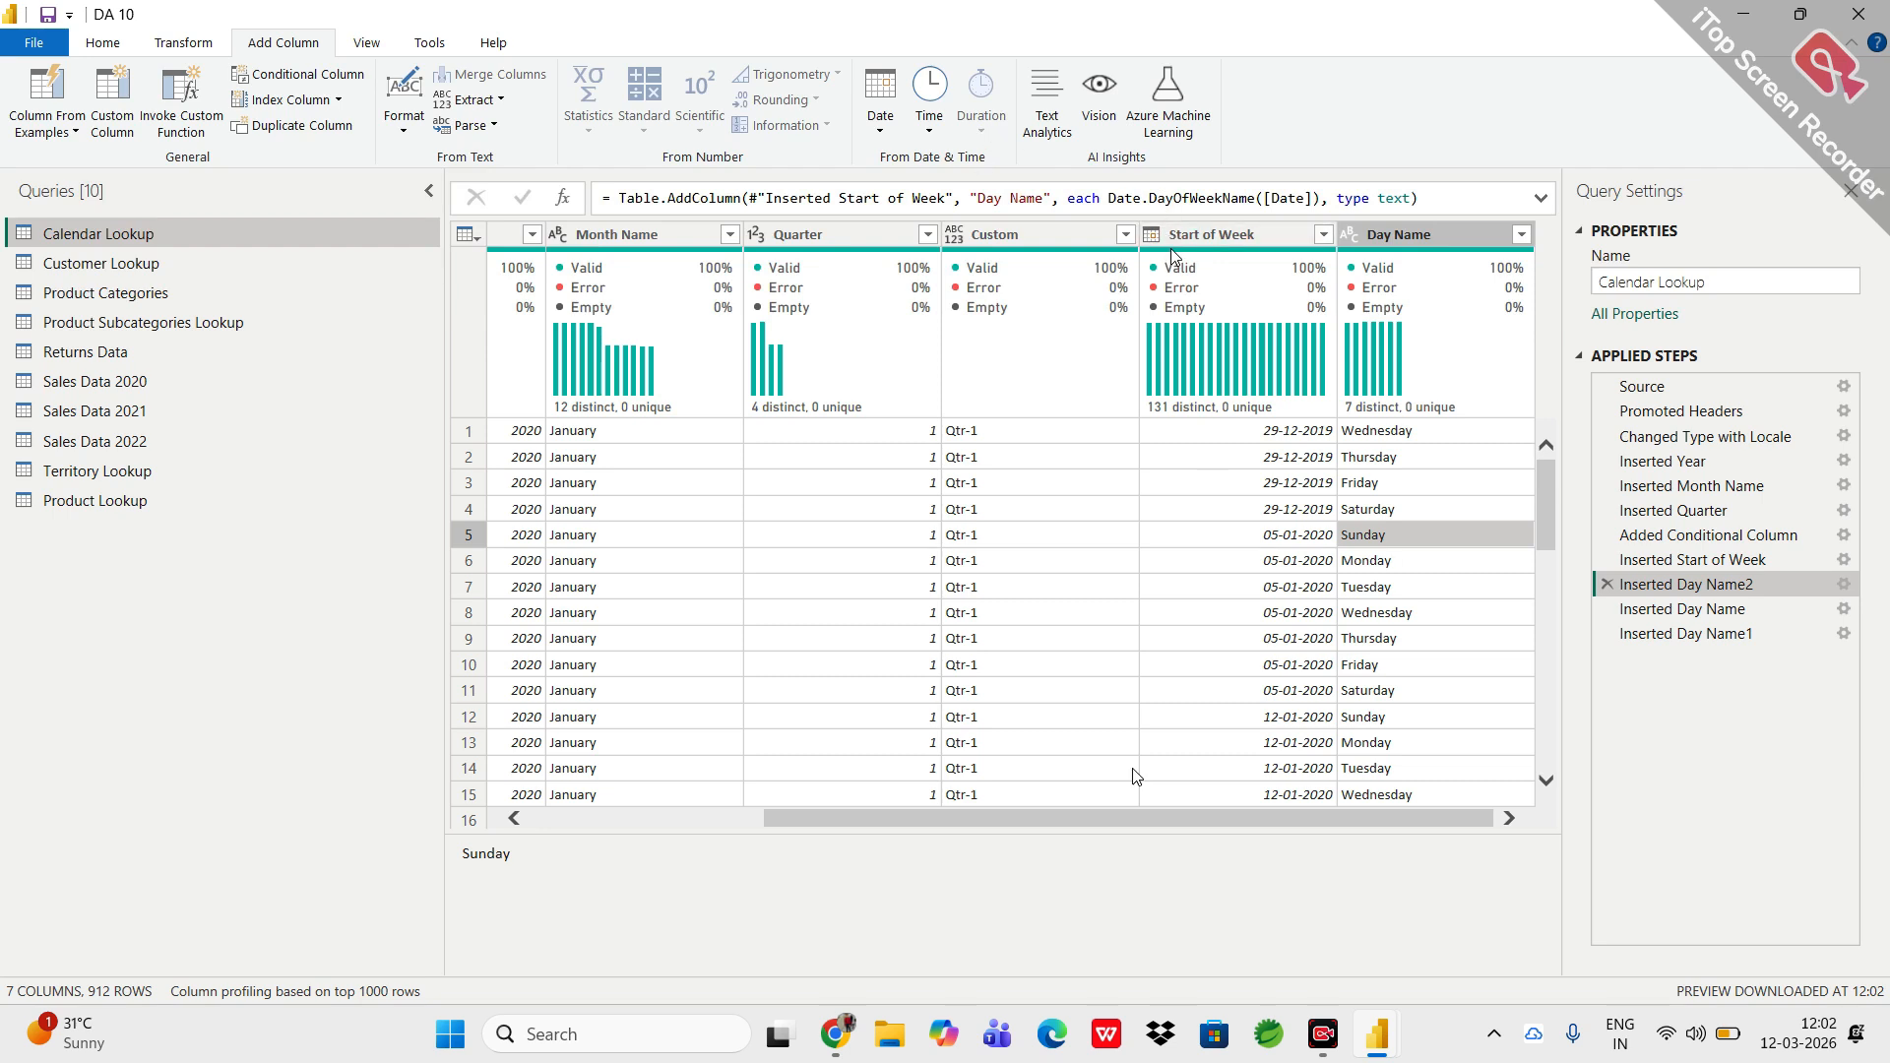
{"action": "mouse_move", "coordinate": [1172, 252]}
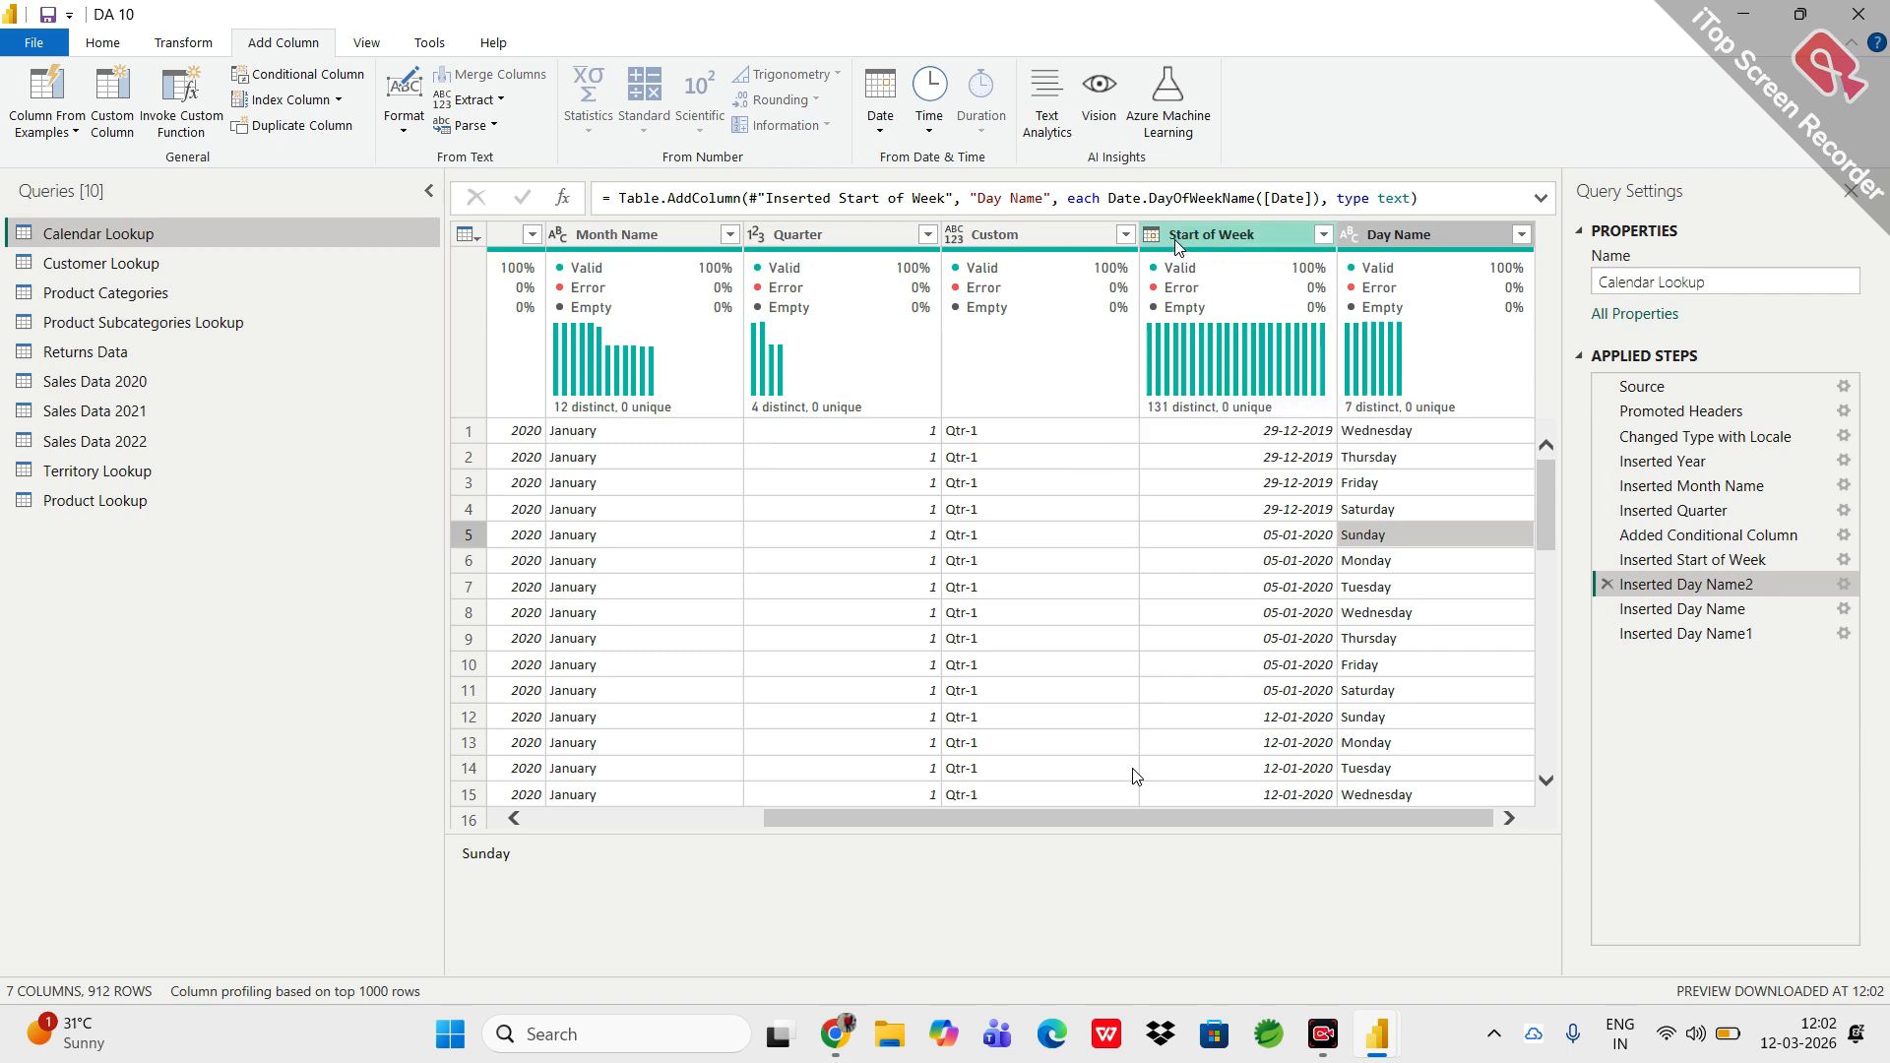
{"action": "left_click", "coordinate": [1174, 240]}
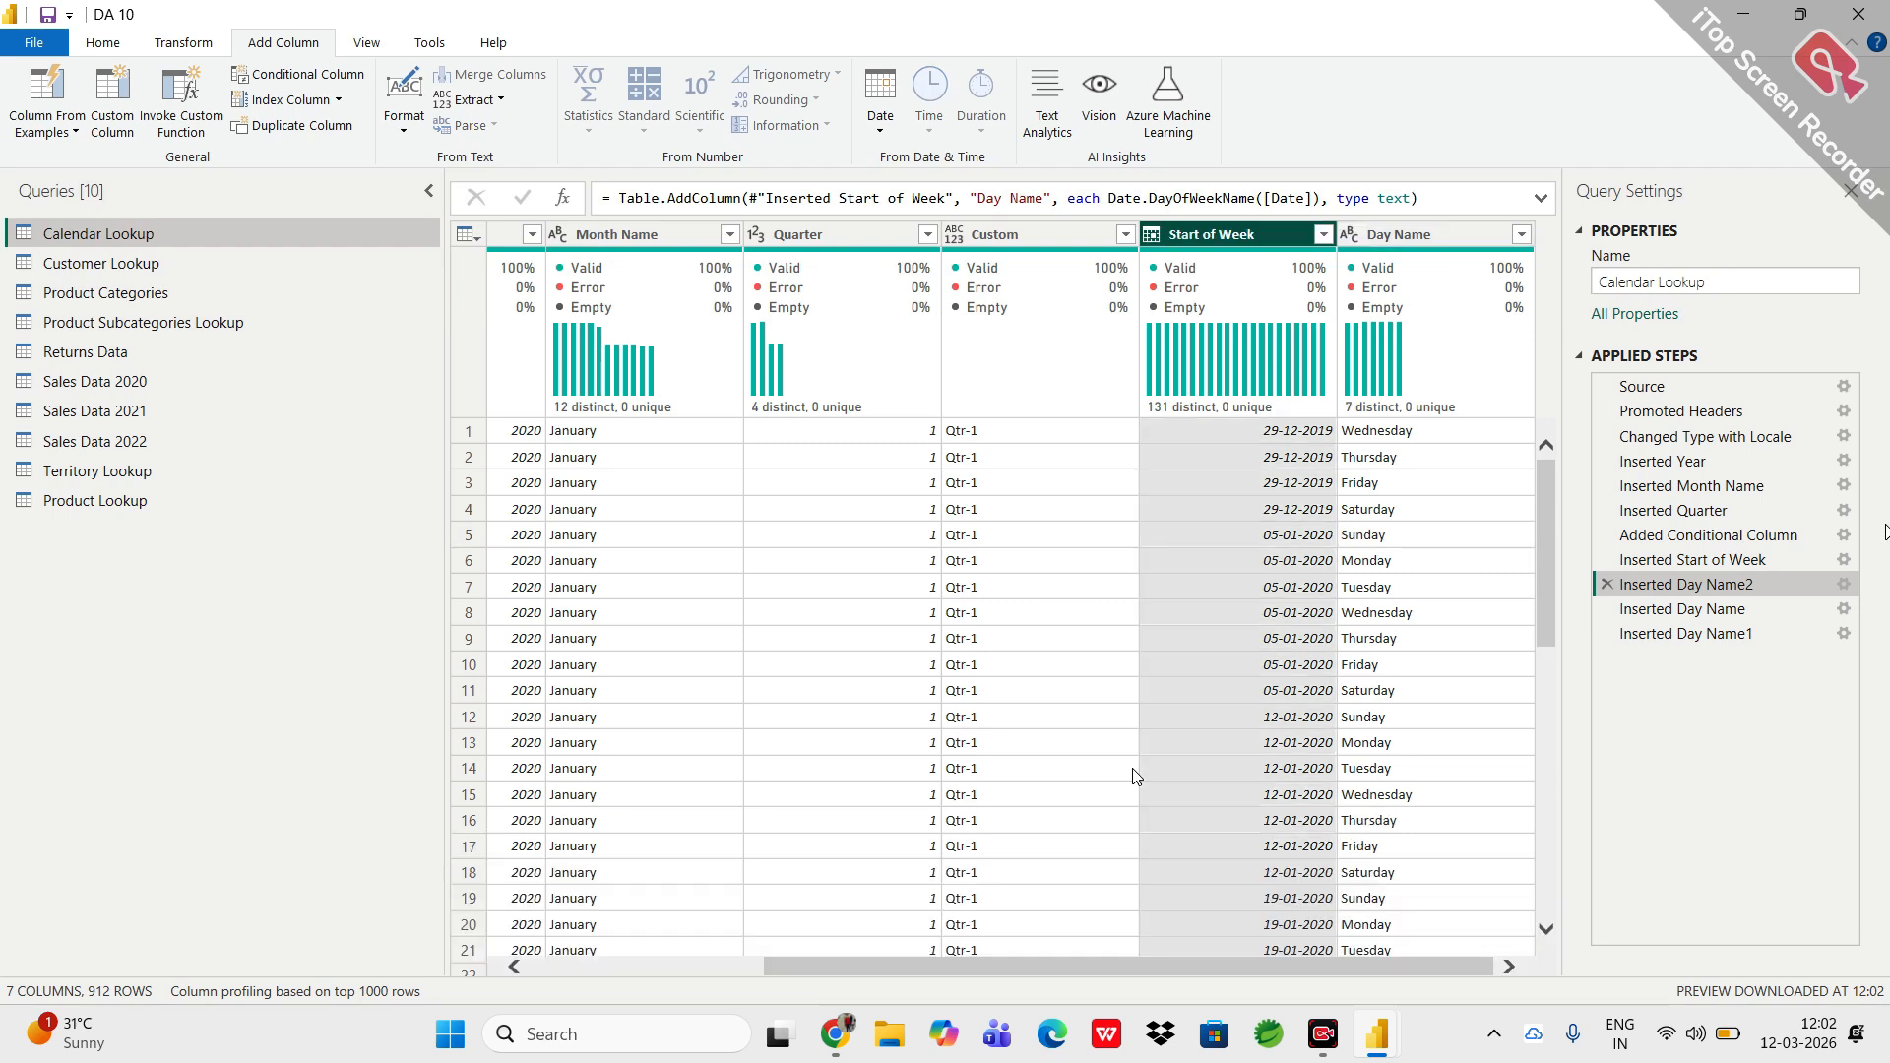
Change the Inserted Start of Week step's custom column formula to Date.StartOfWeek([Date],1) and apply it.
{"action": "left_click", "coordinate": [1845, 561]}
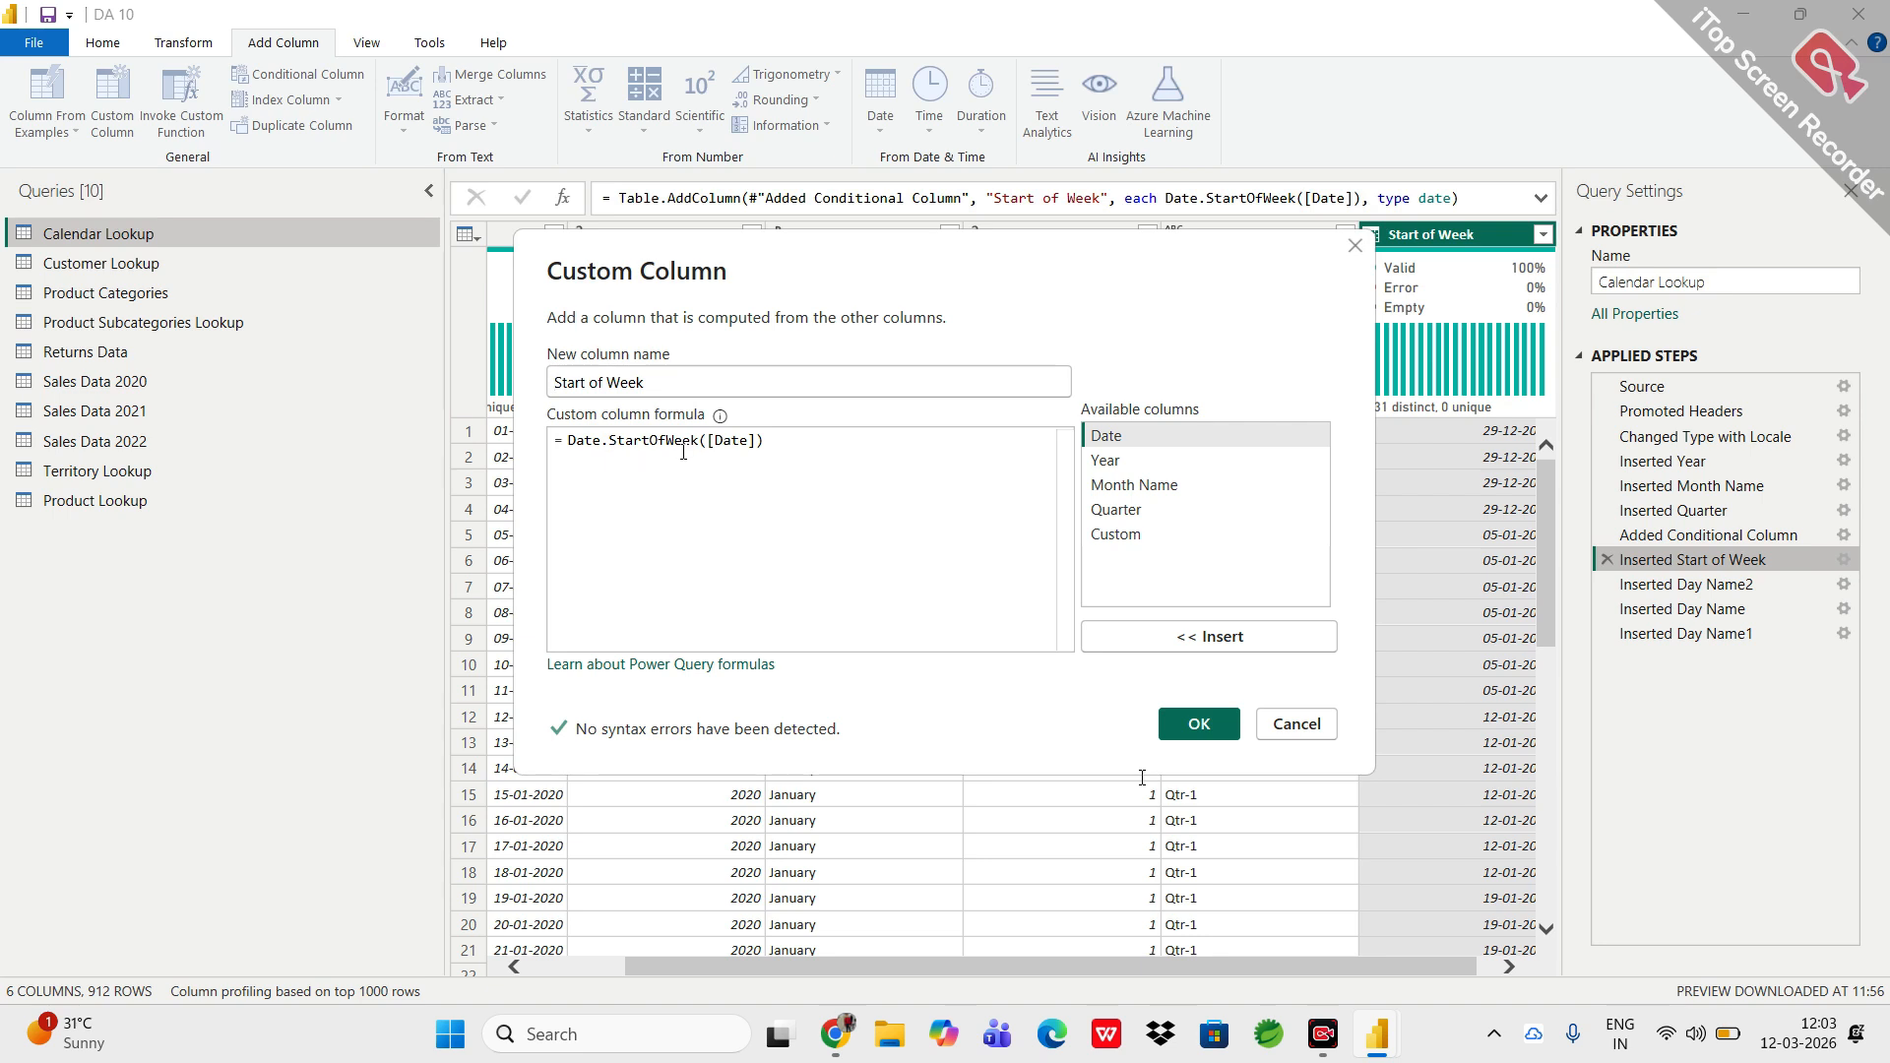
{"action": "left_click", "coordinate": [761, 450]}
{"action": "left_click", "coordinate": [756, 441]}
{"action": "type", "text": ","}
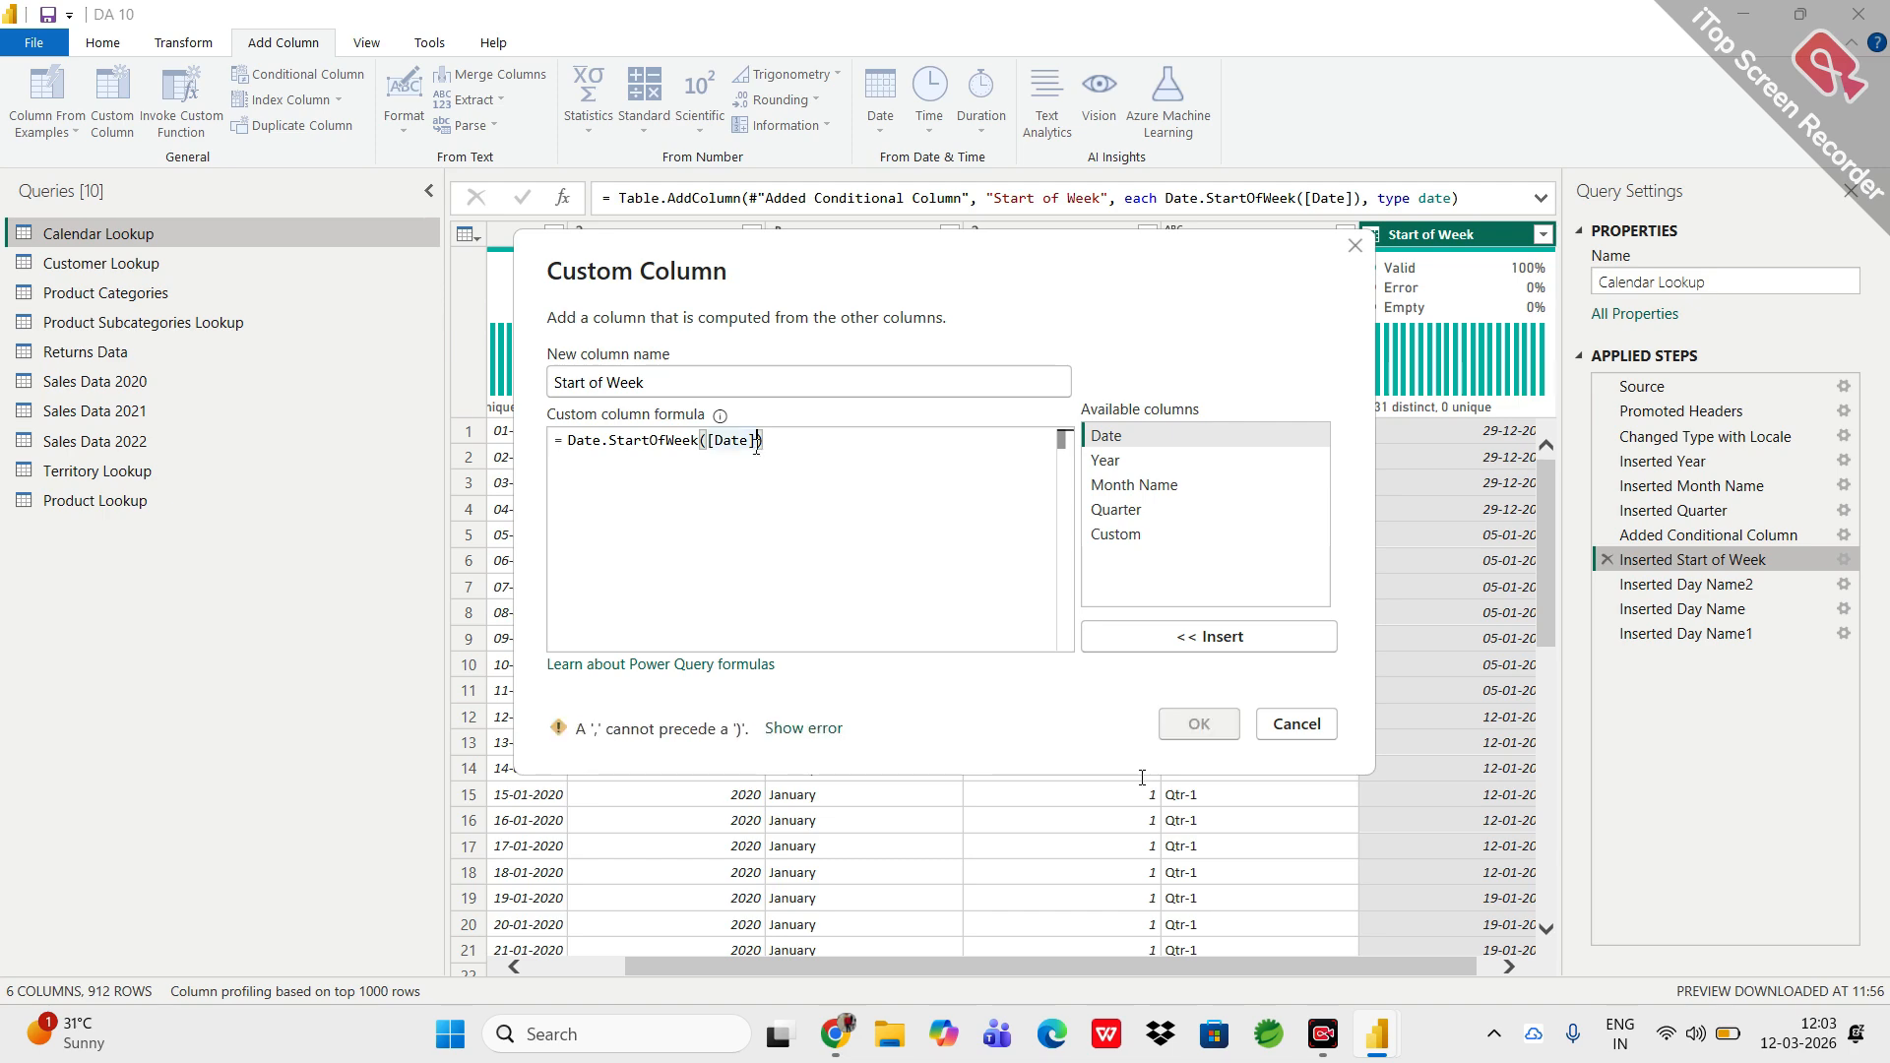
{"action": "type", "text": " 1"}
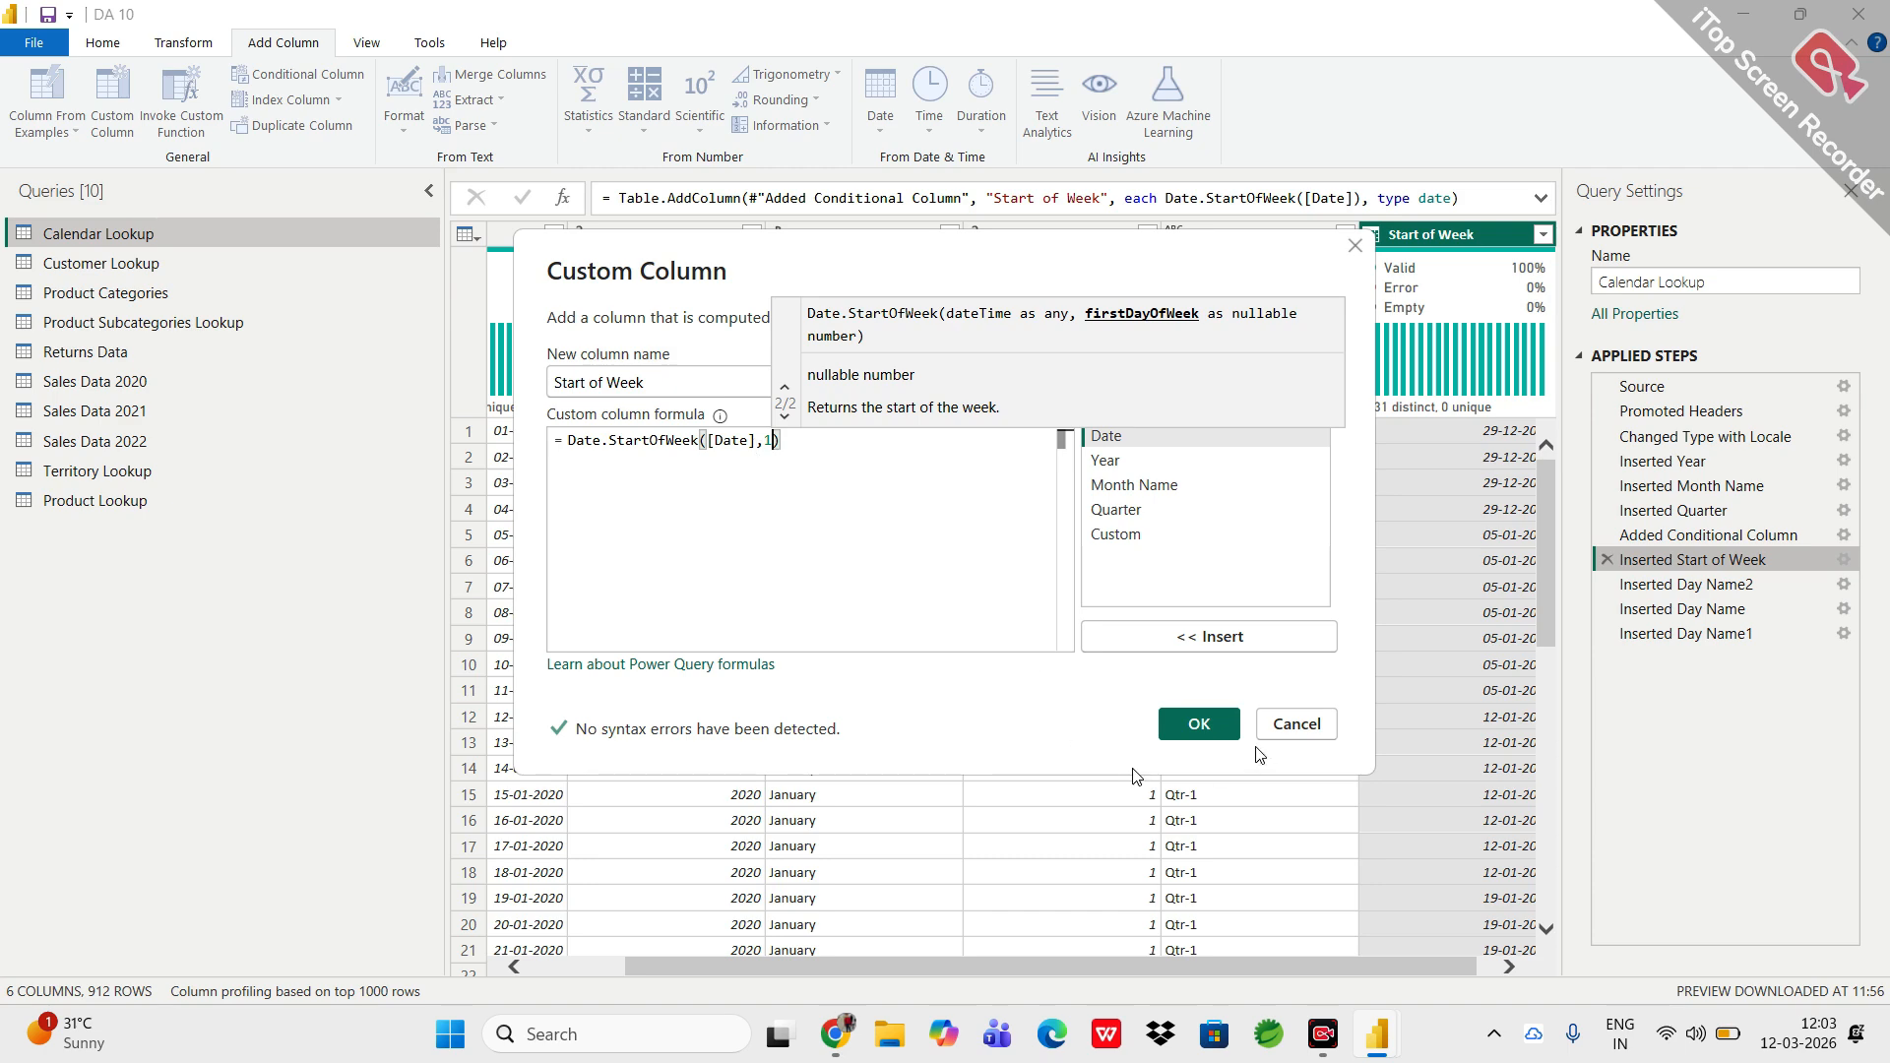
{"action": "left_click", "coordinate": [1198, 724]}
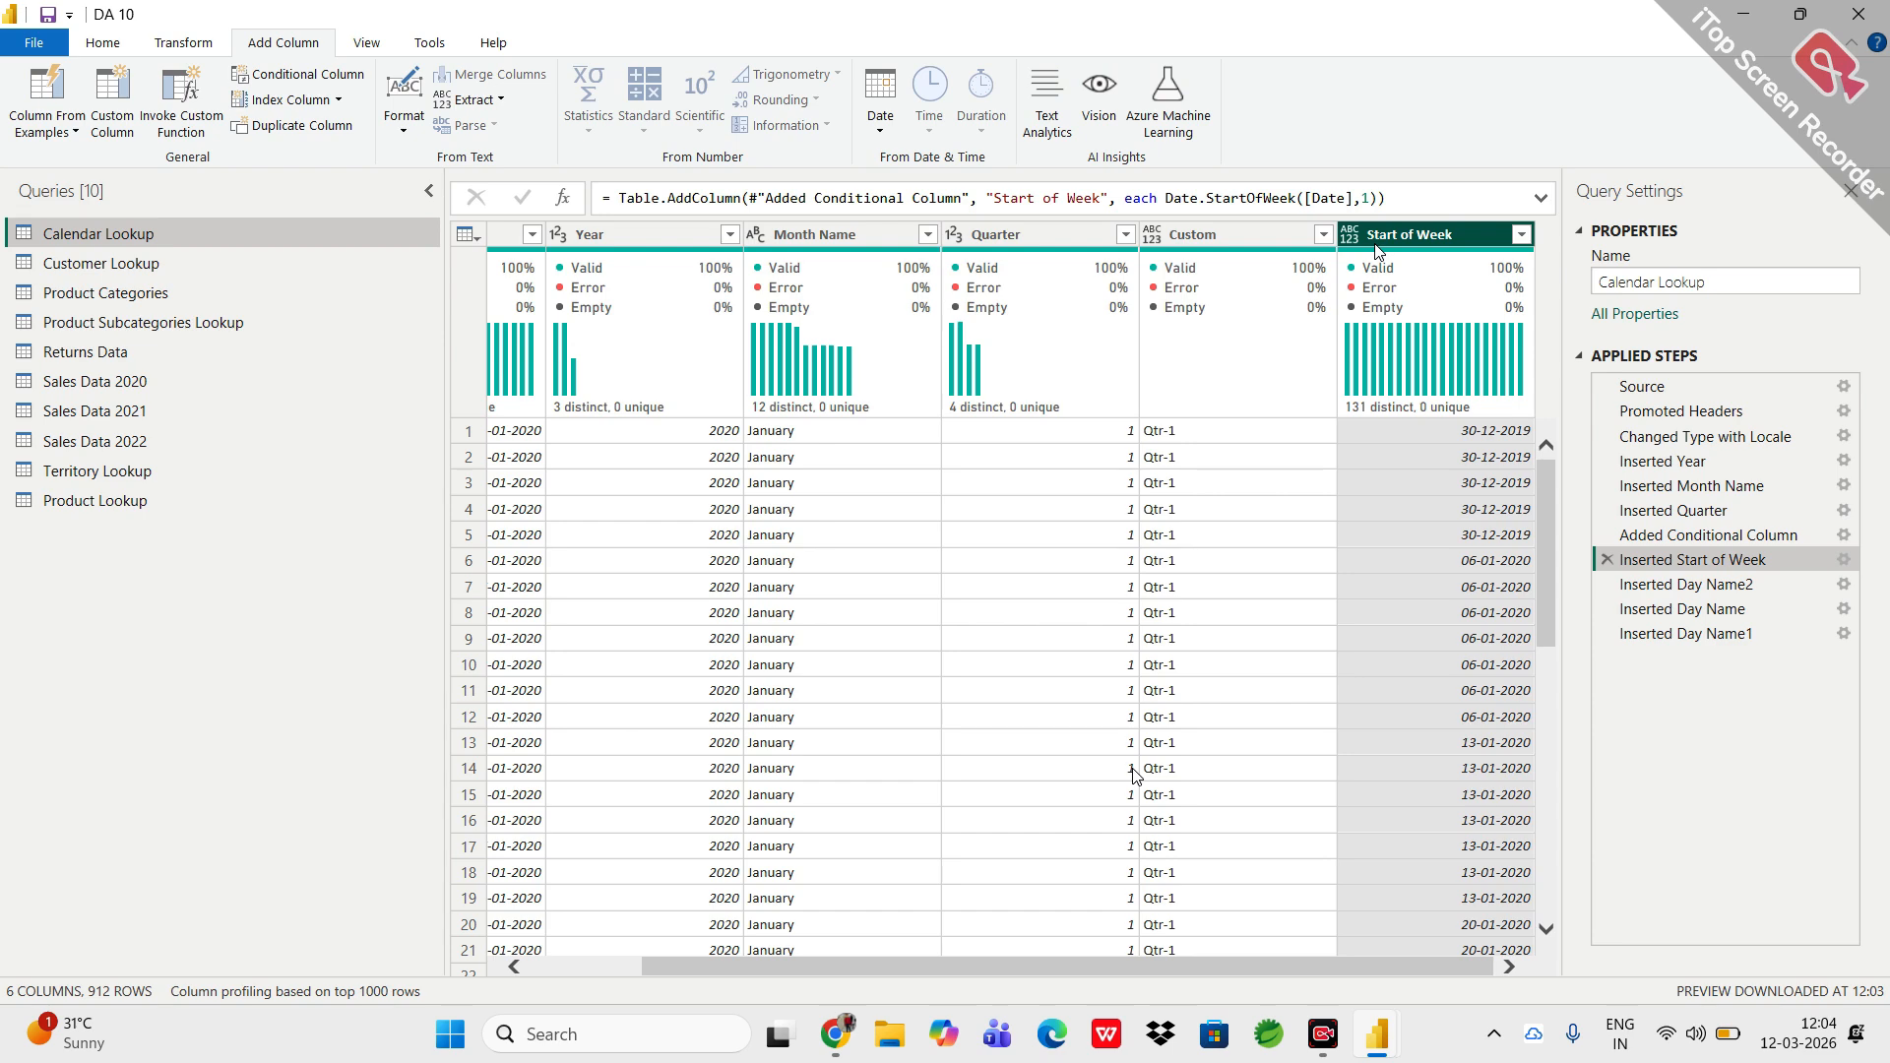
Insert a Name of Day column based on the Start of Week column, directly after the Inserted Start of Week step.
{"action": "left_click", "coordinate": [878, 132]}
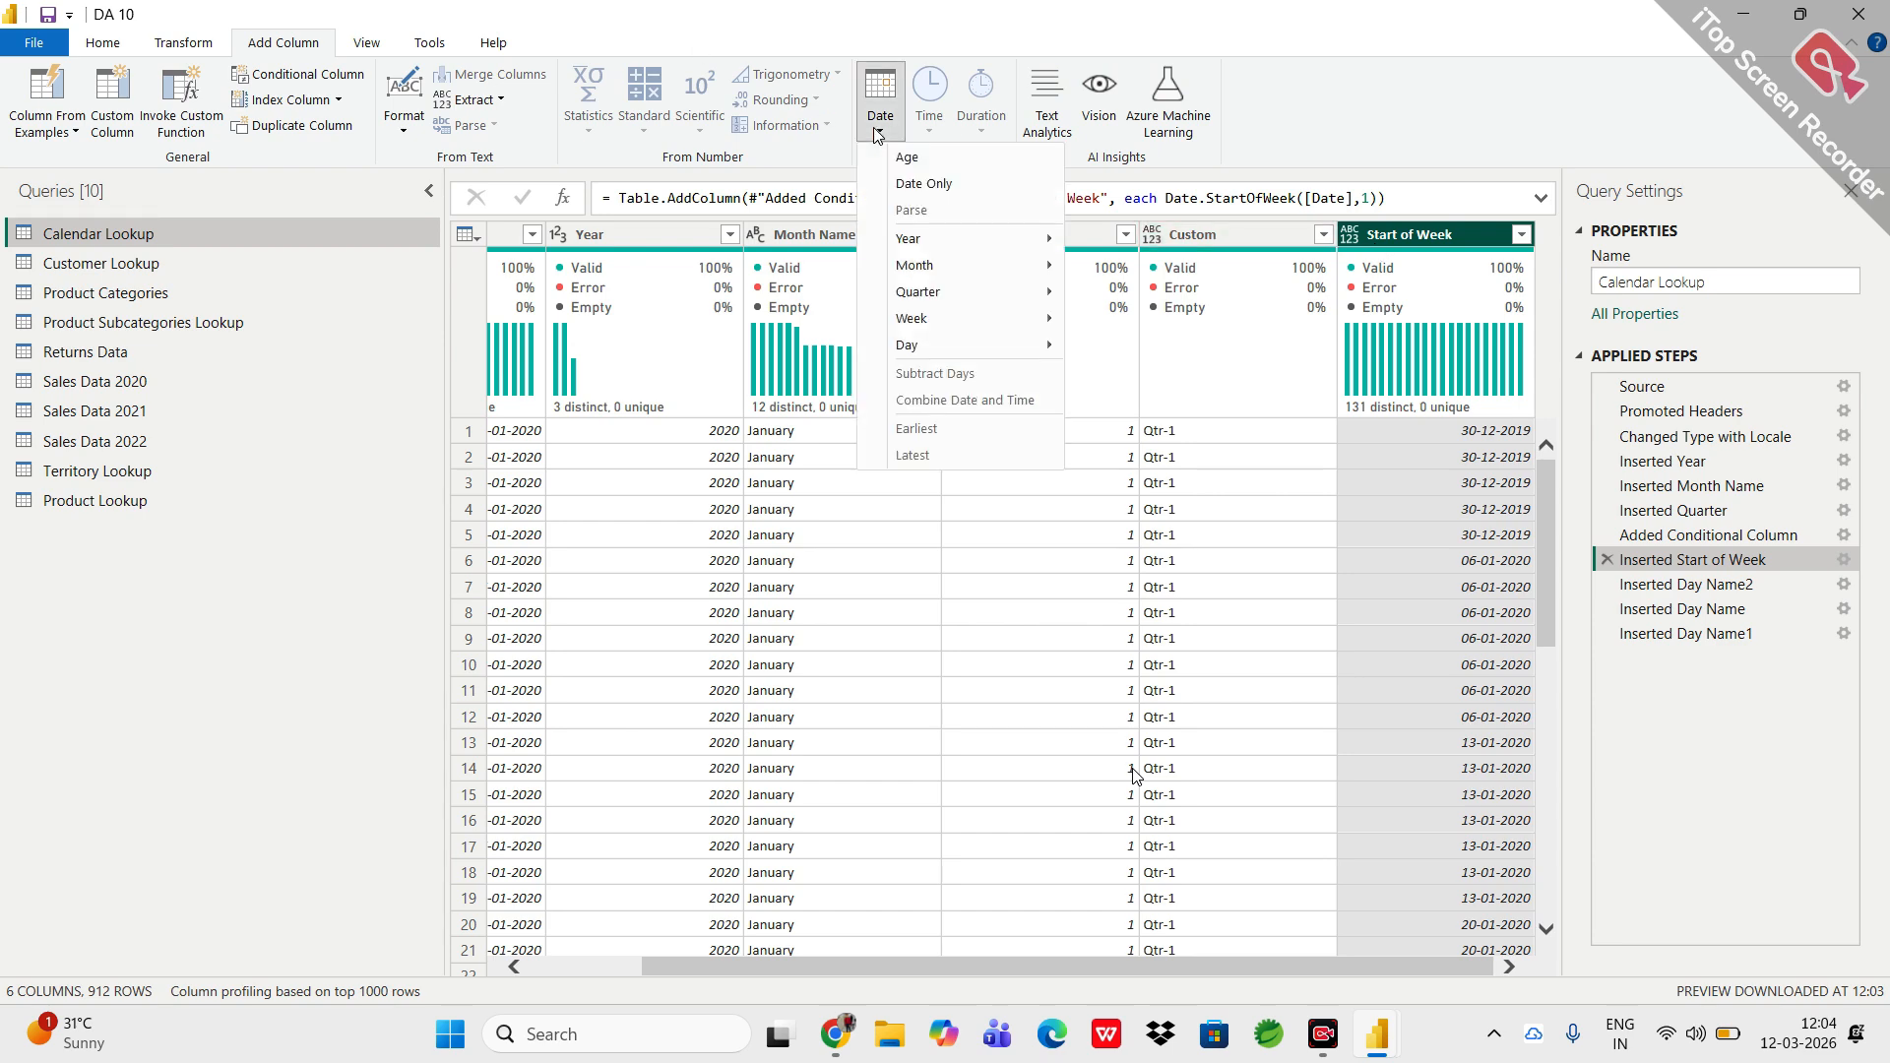
{"action": "mouse_move", "coordinate": [984, 344]}
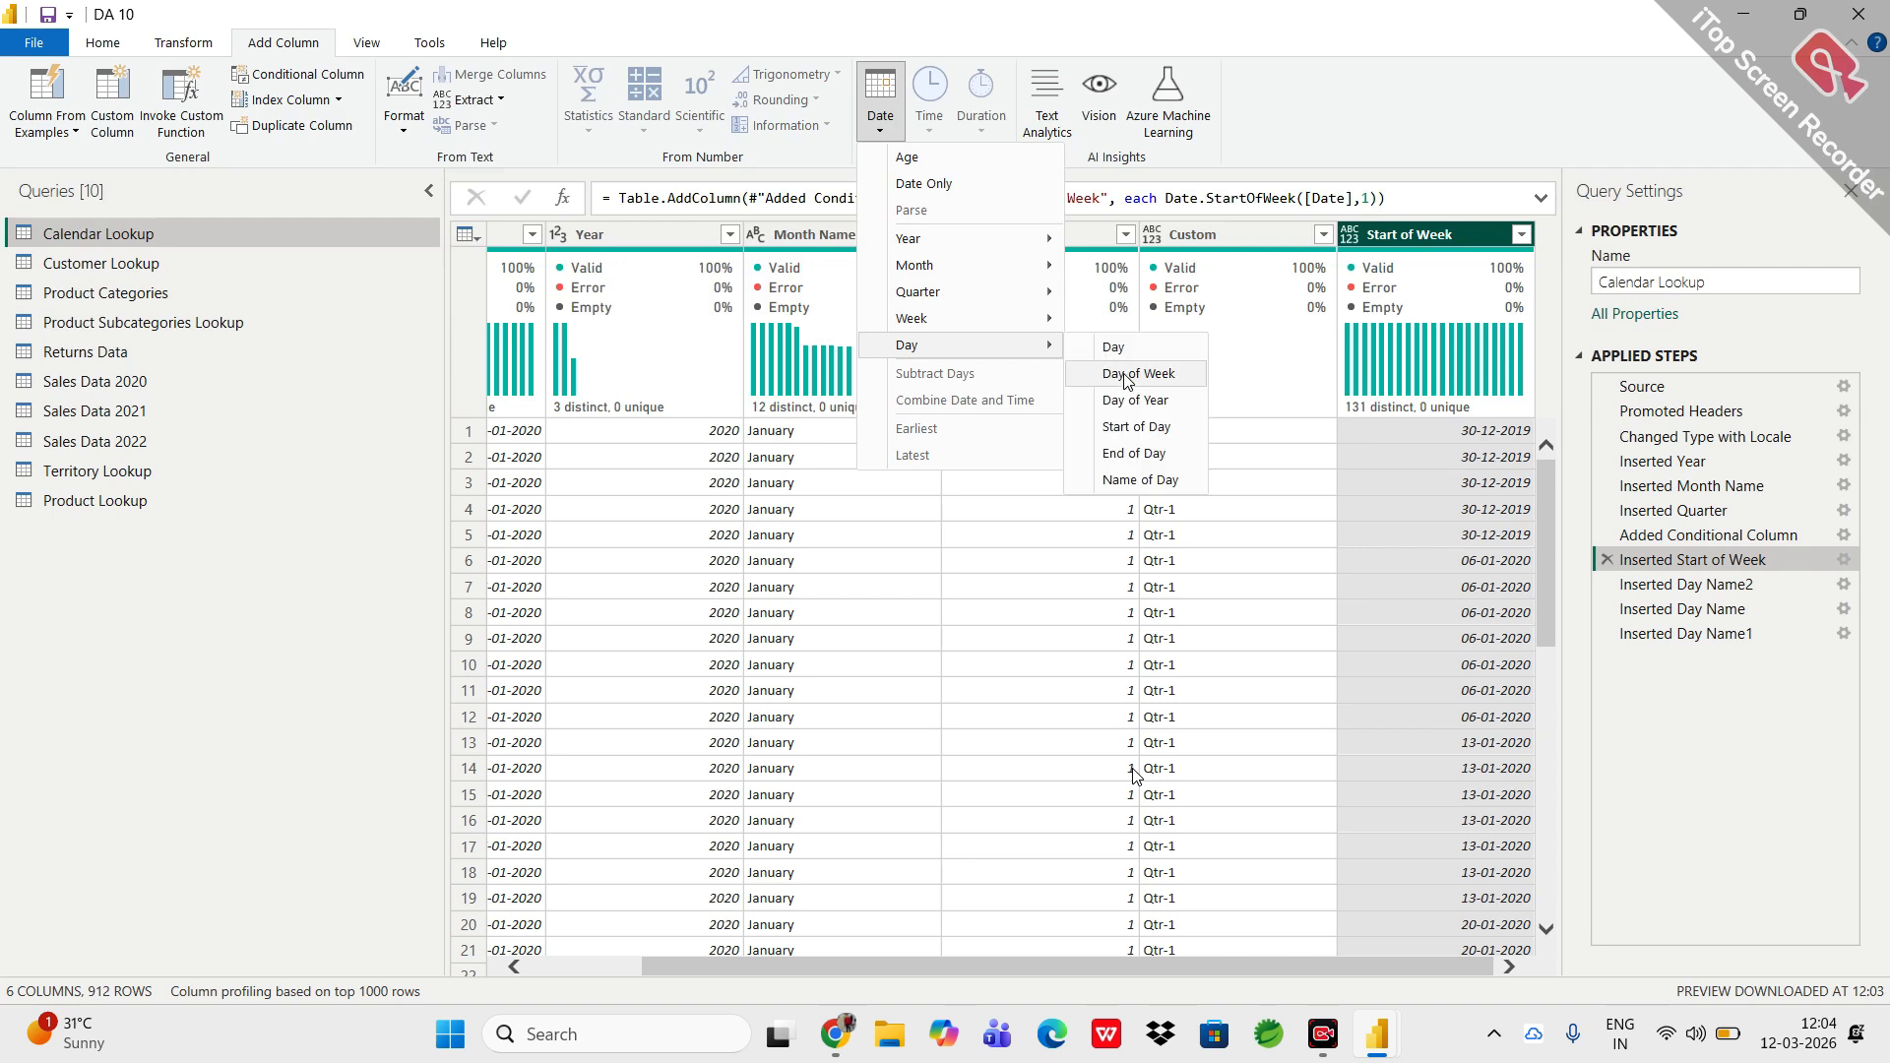
{"action": "key", "text": "Escape"}
{"action": "key", "text": "Escape"}
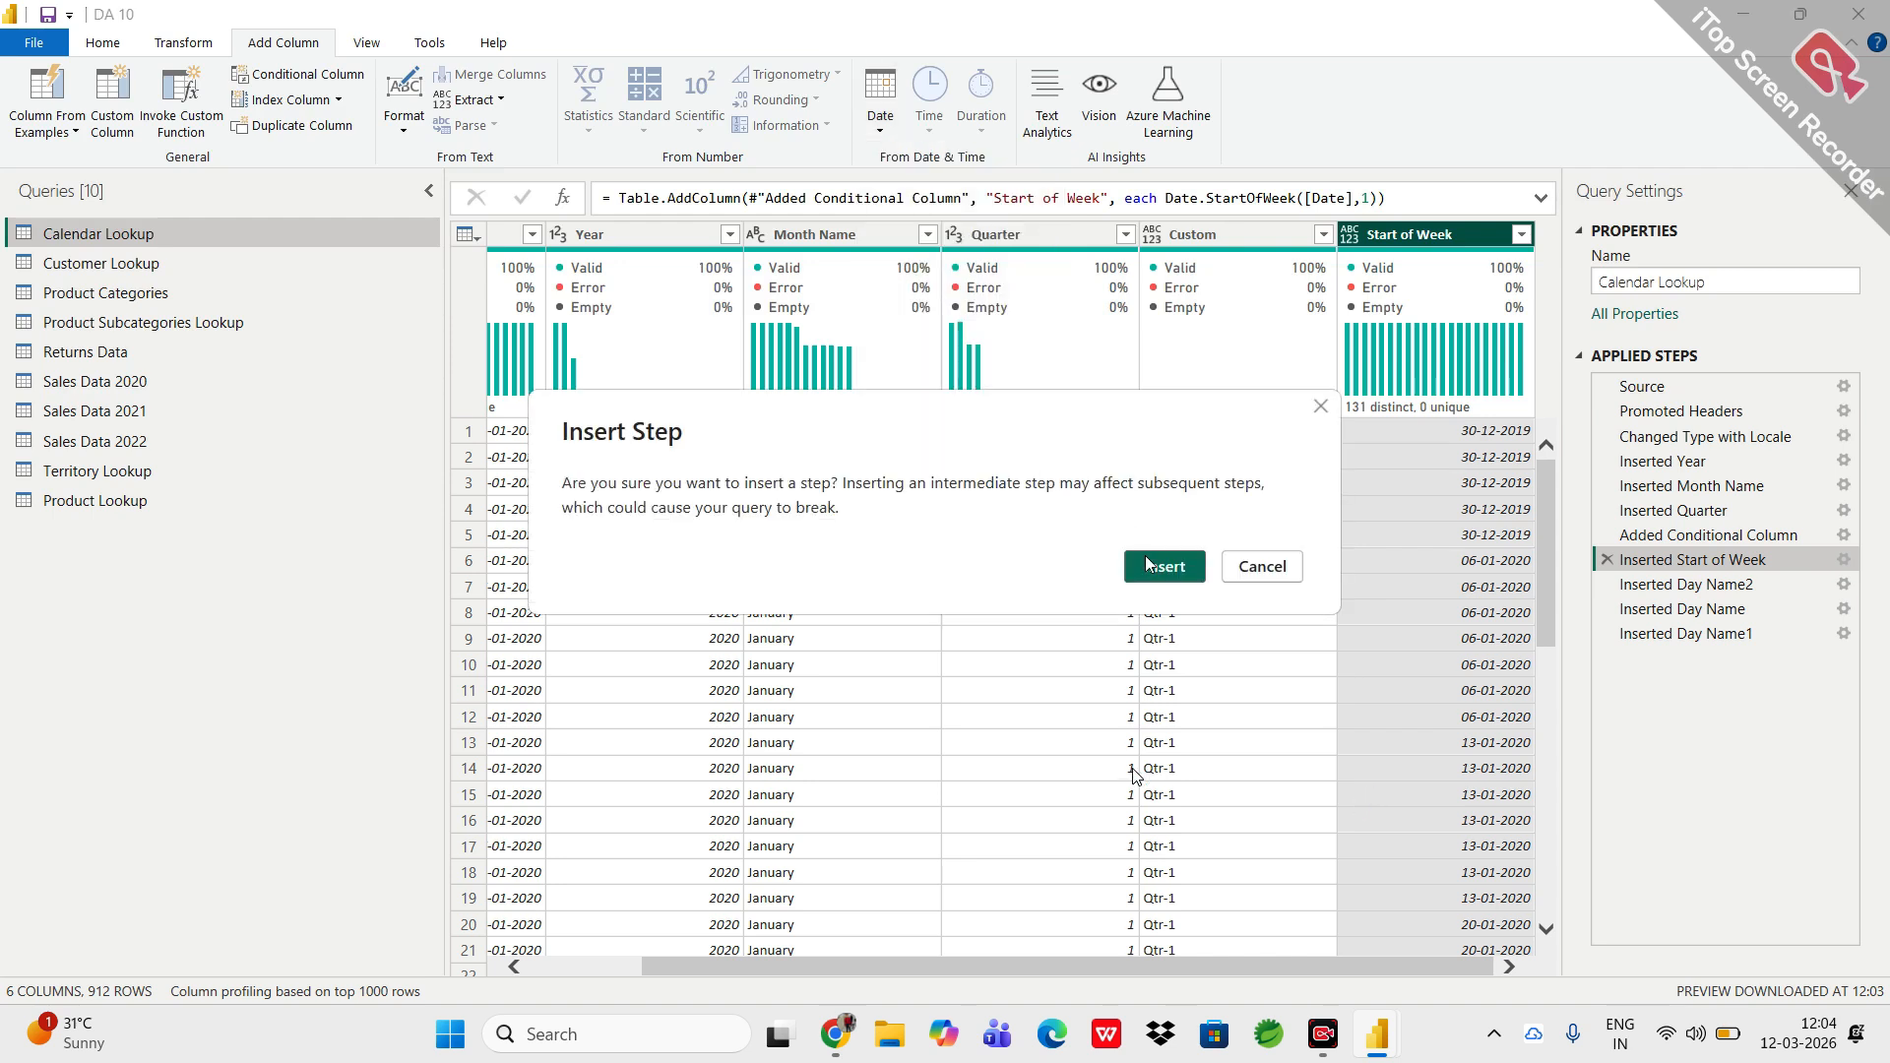
{"action": "left_click", "coordinate": [1148, 569]}
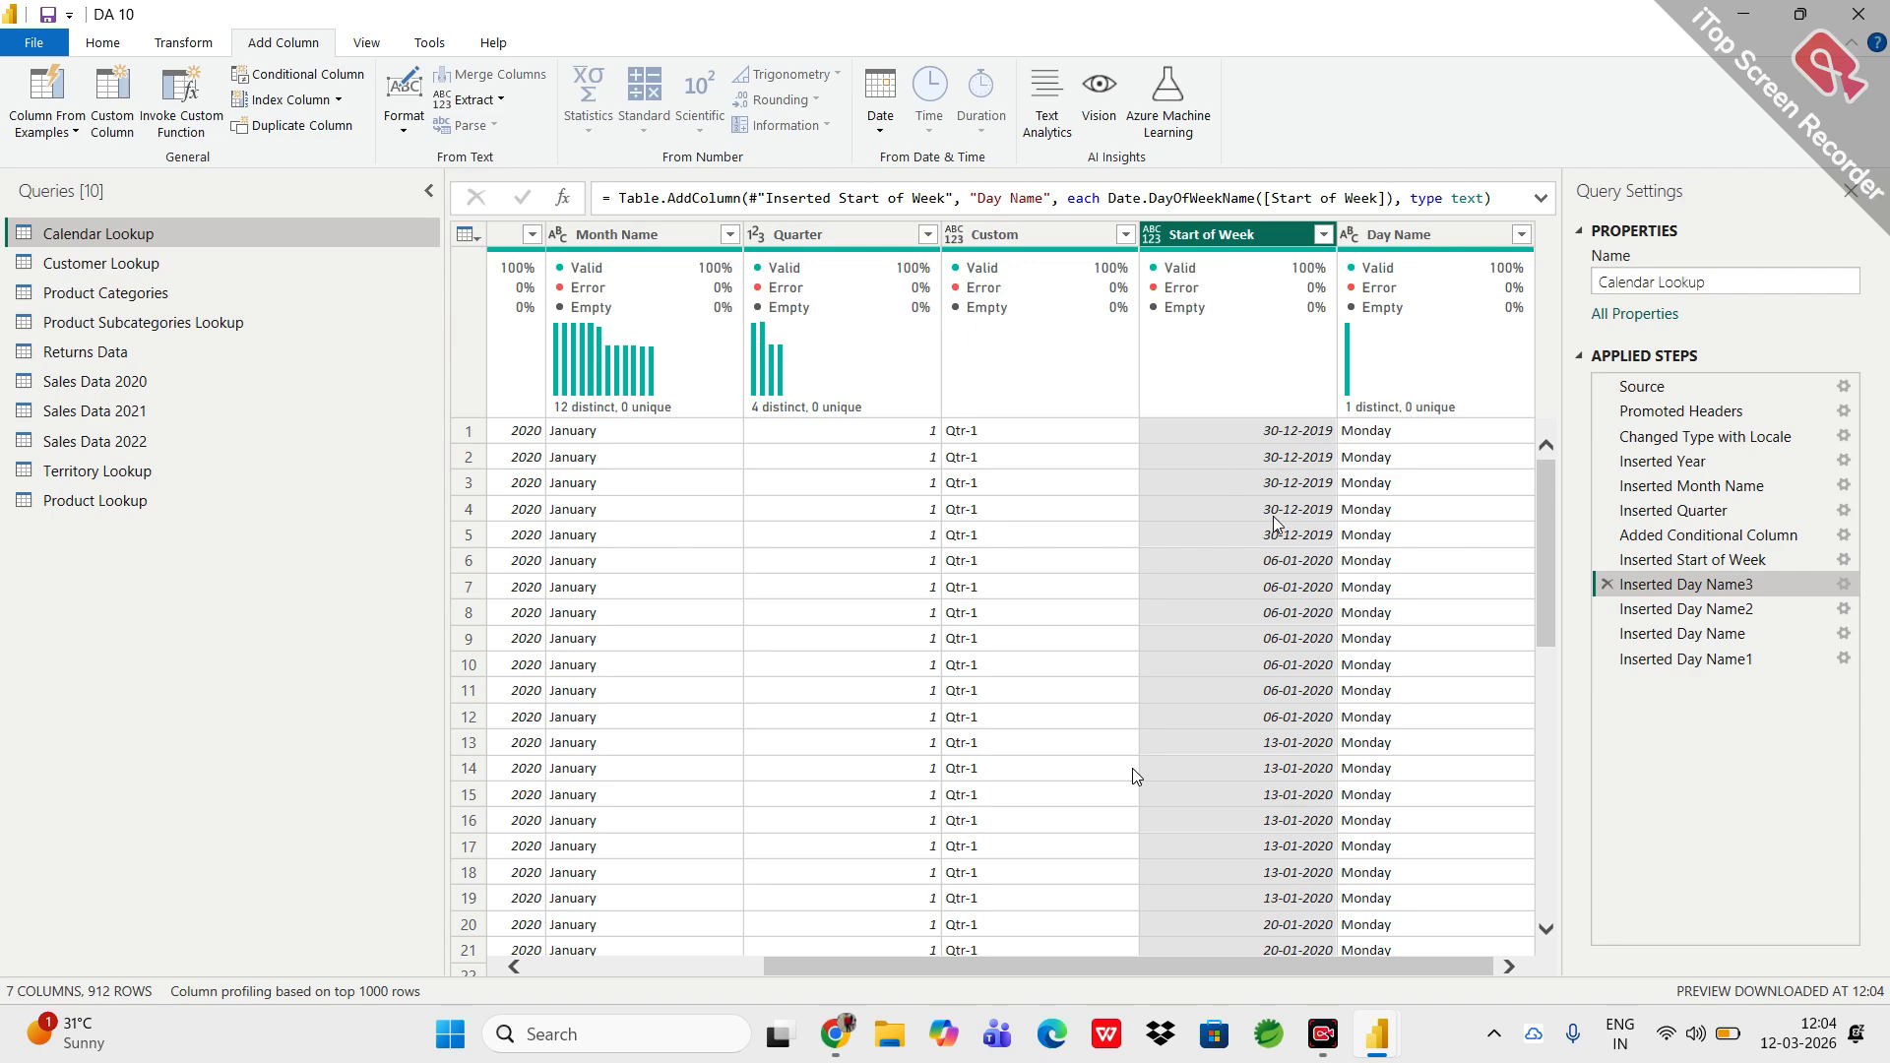
Check the Day Name values against the Start of Week dates down the rows, and review the Date column.
{"action": "scroll", "coordinate": [1179, 556], "scroll_direction": "down", "scroll_amount": 10}
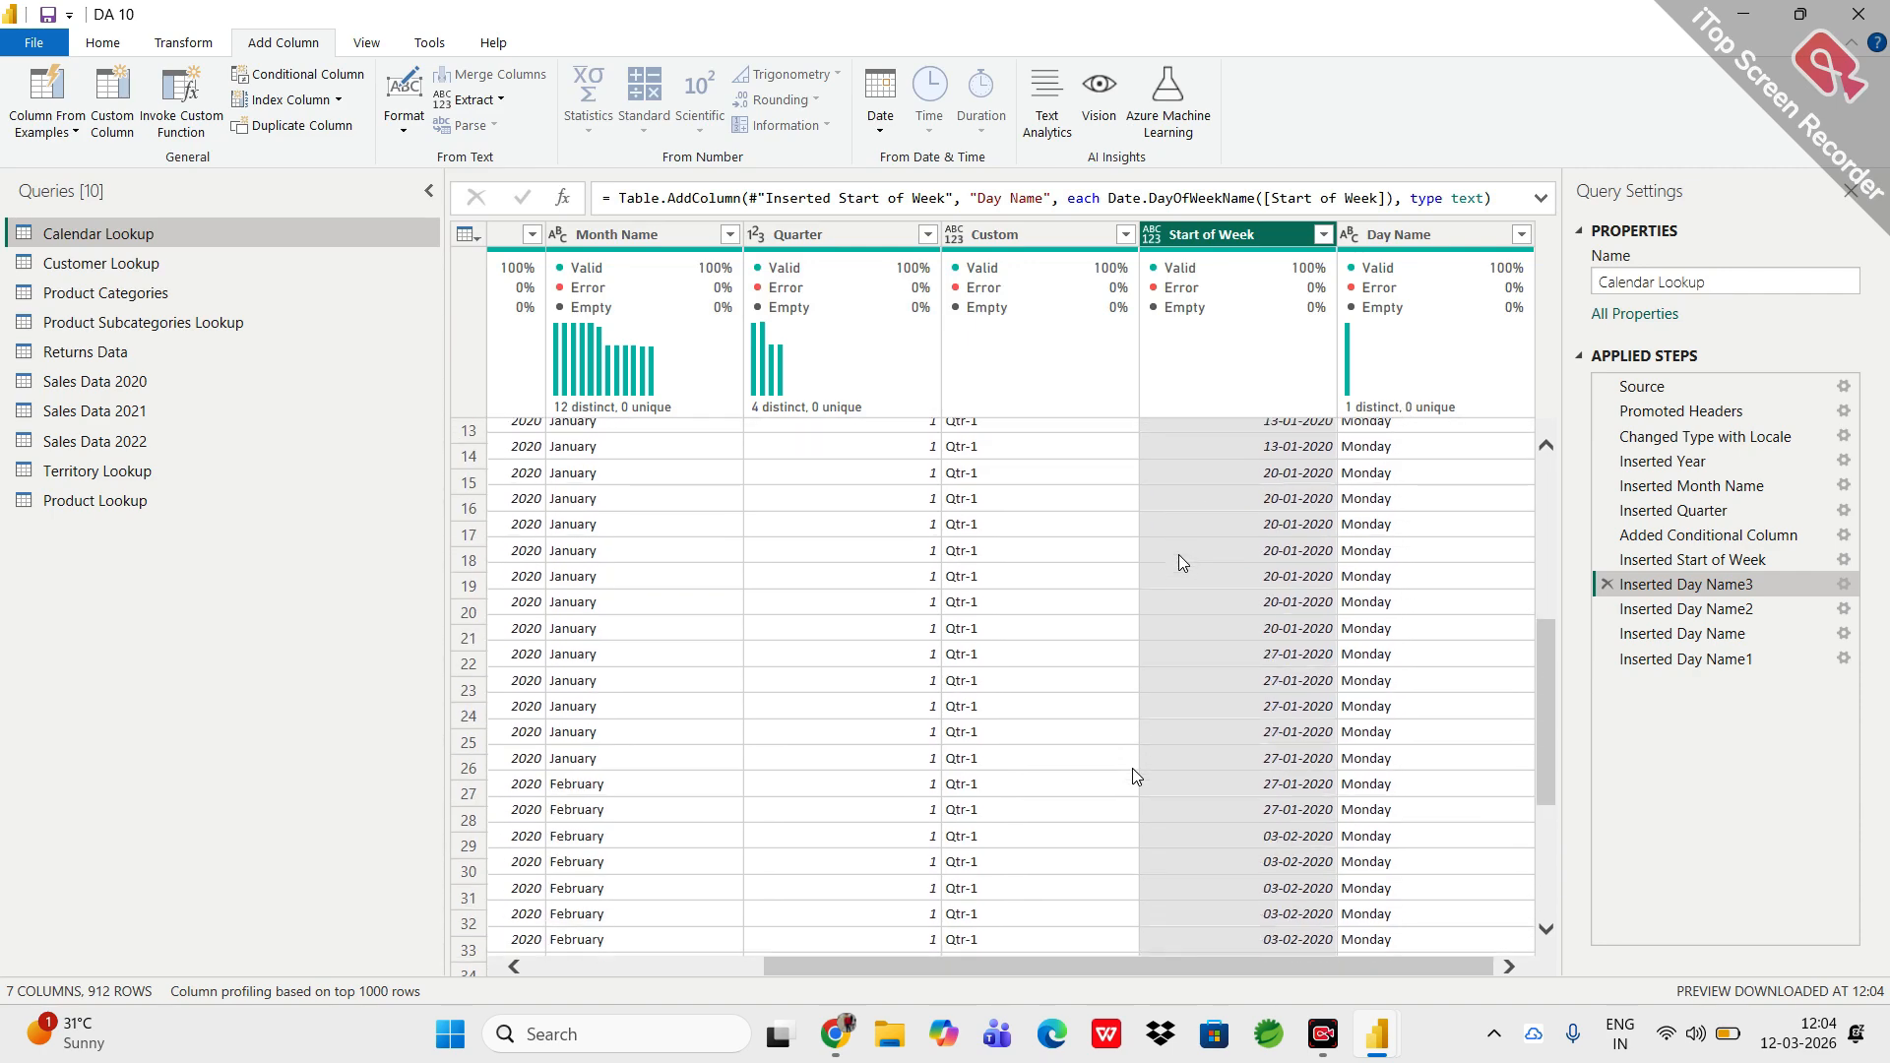
{"action": "scroll", "coordinate": [1179, 556], "scroll_direction": "down", "scroll_amount": 5}
{"action": "scroll", "coordinate": [1179, 556], "scroll_direction": "up", "scroll_amount": 17}
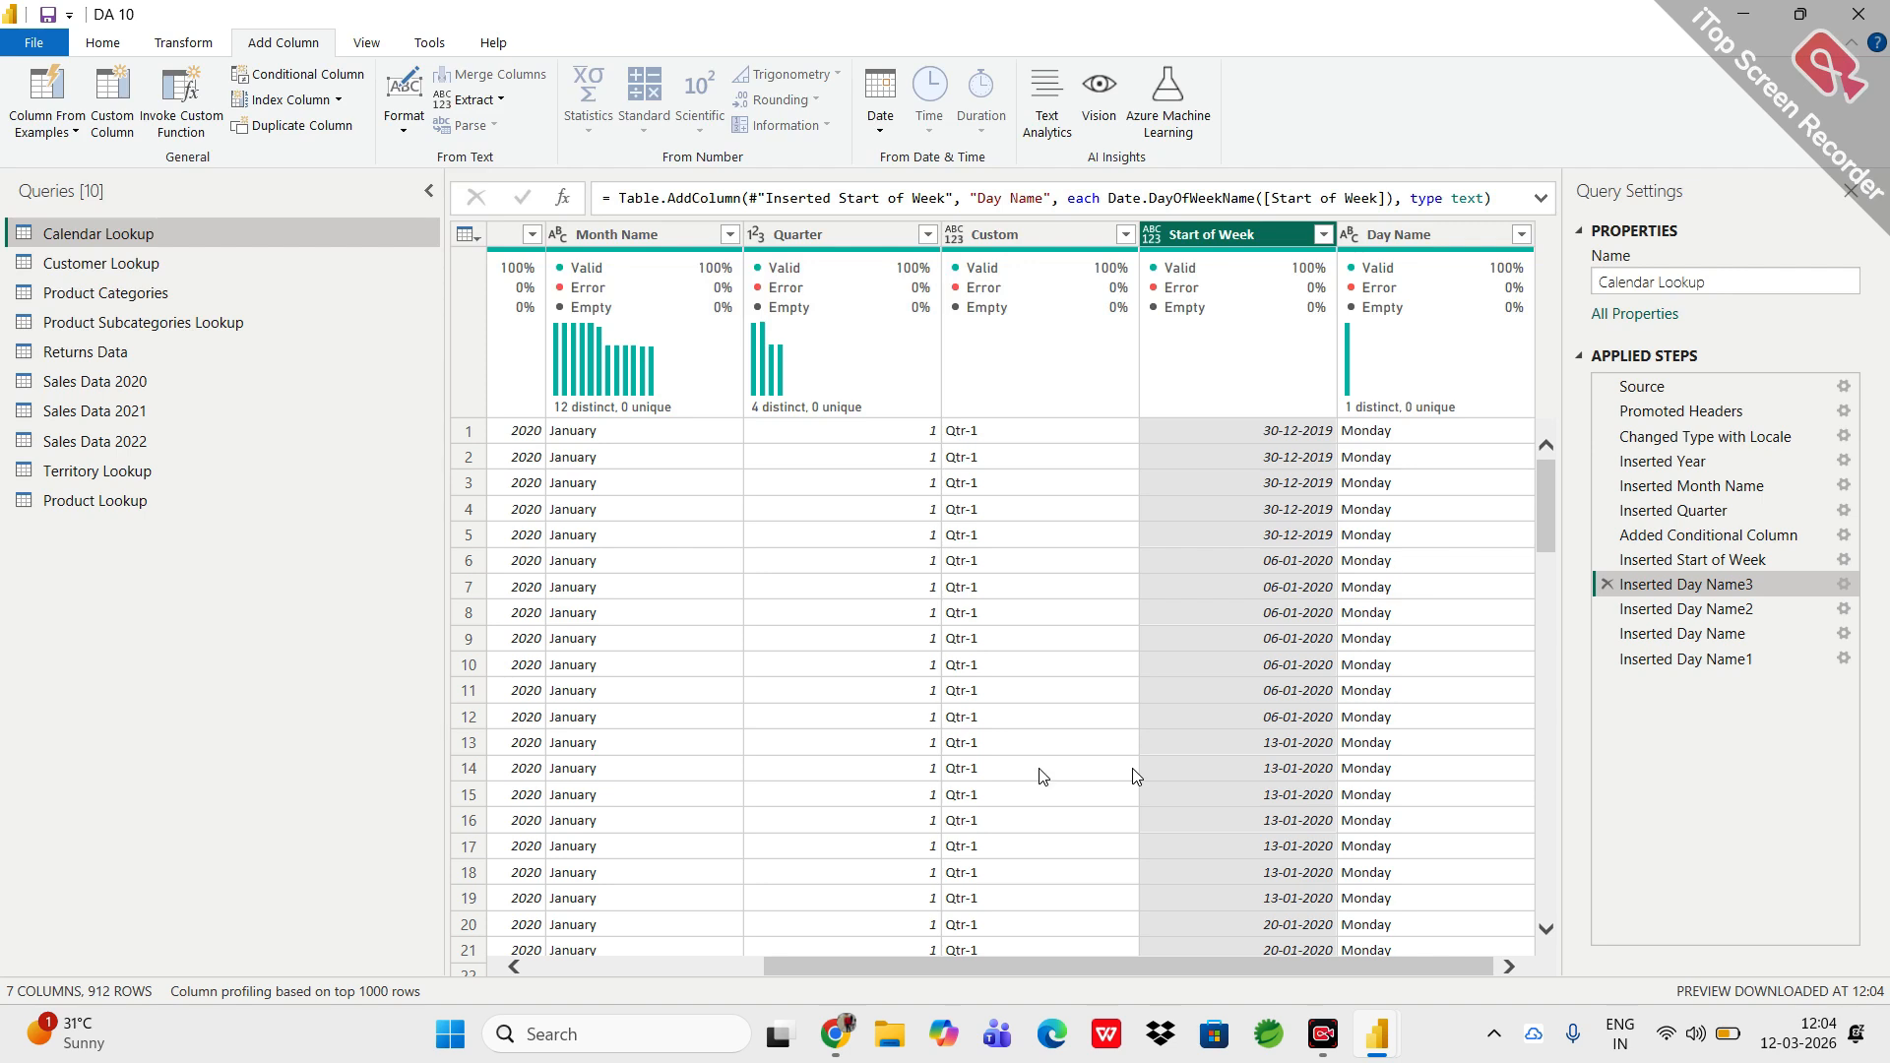
{"action": "scroll", "coordinate": [1230, 774], "scroll_direction": "down", "scroll_amount": 1}
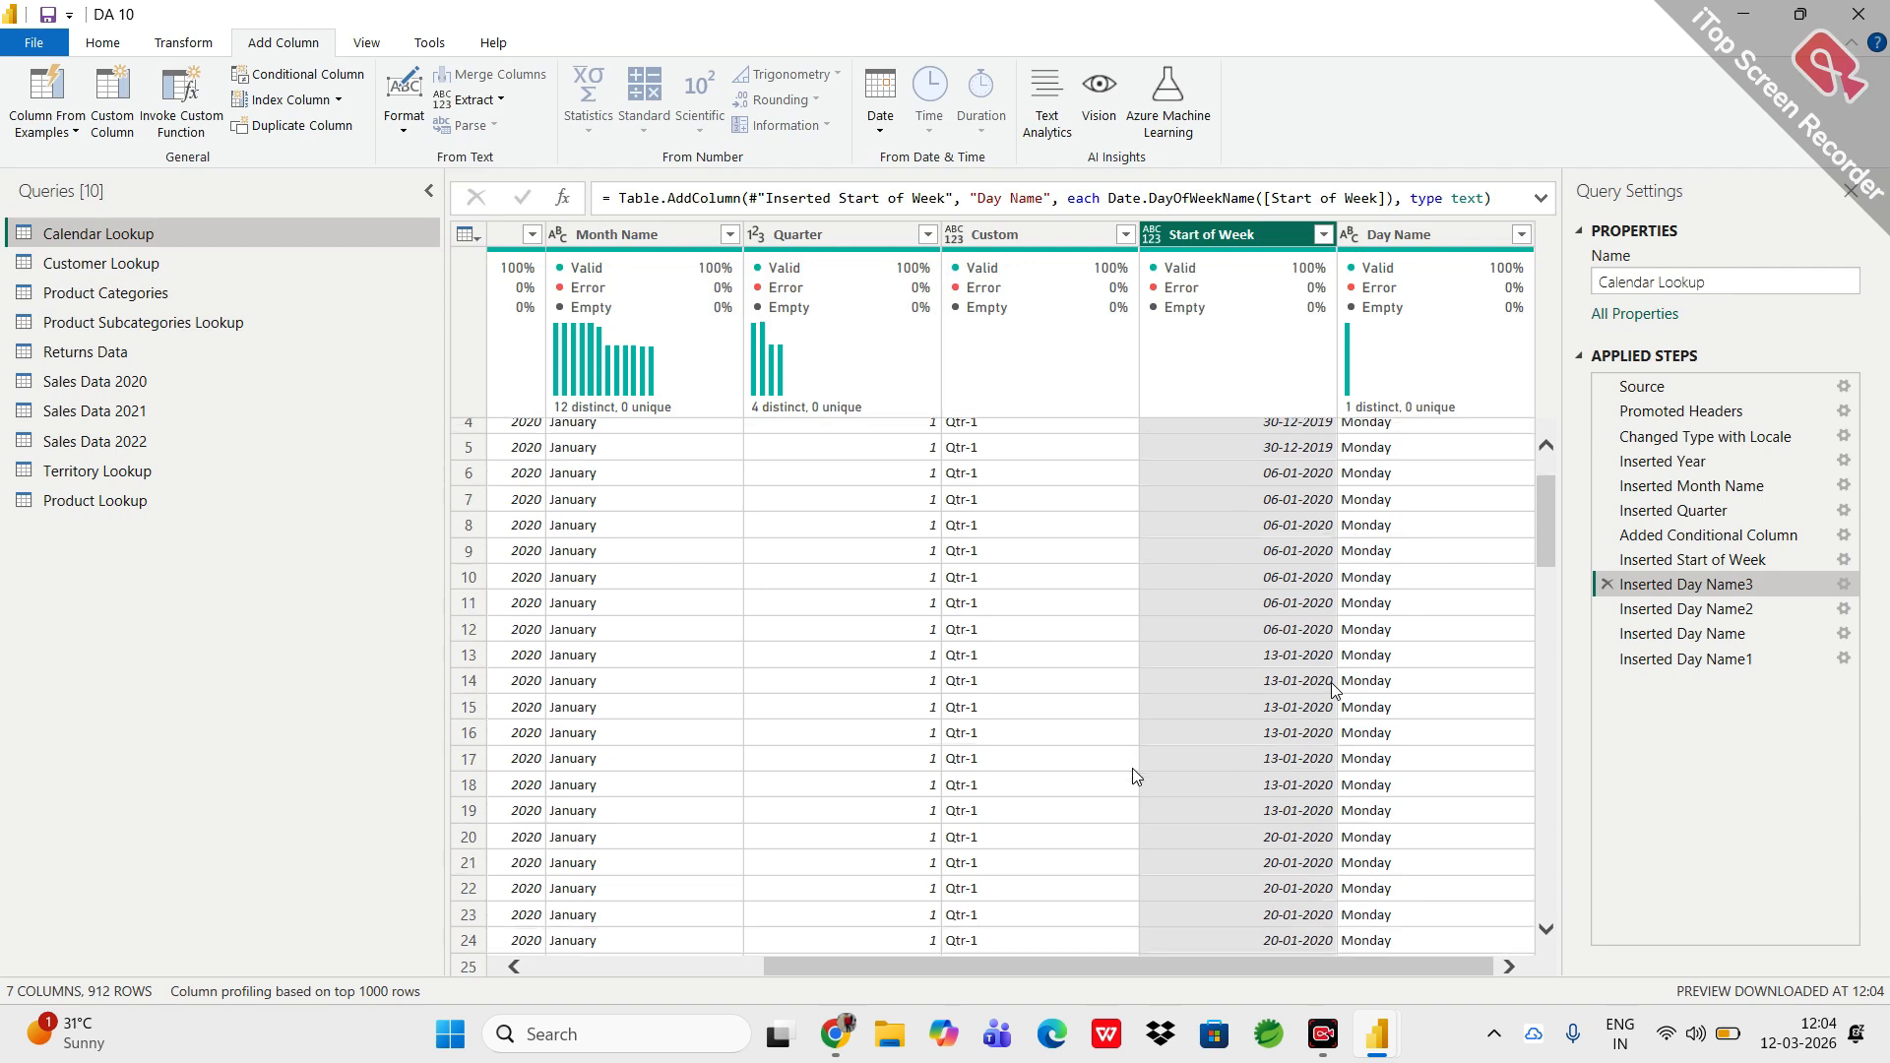
{"action": "scroll", "coordinate": [1291, 666], "scroll_direction": "down", "scroll_amount": 8}
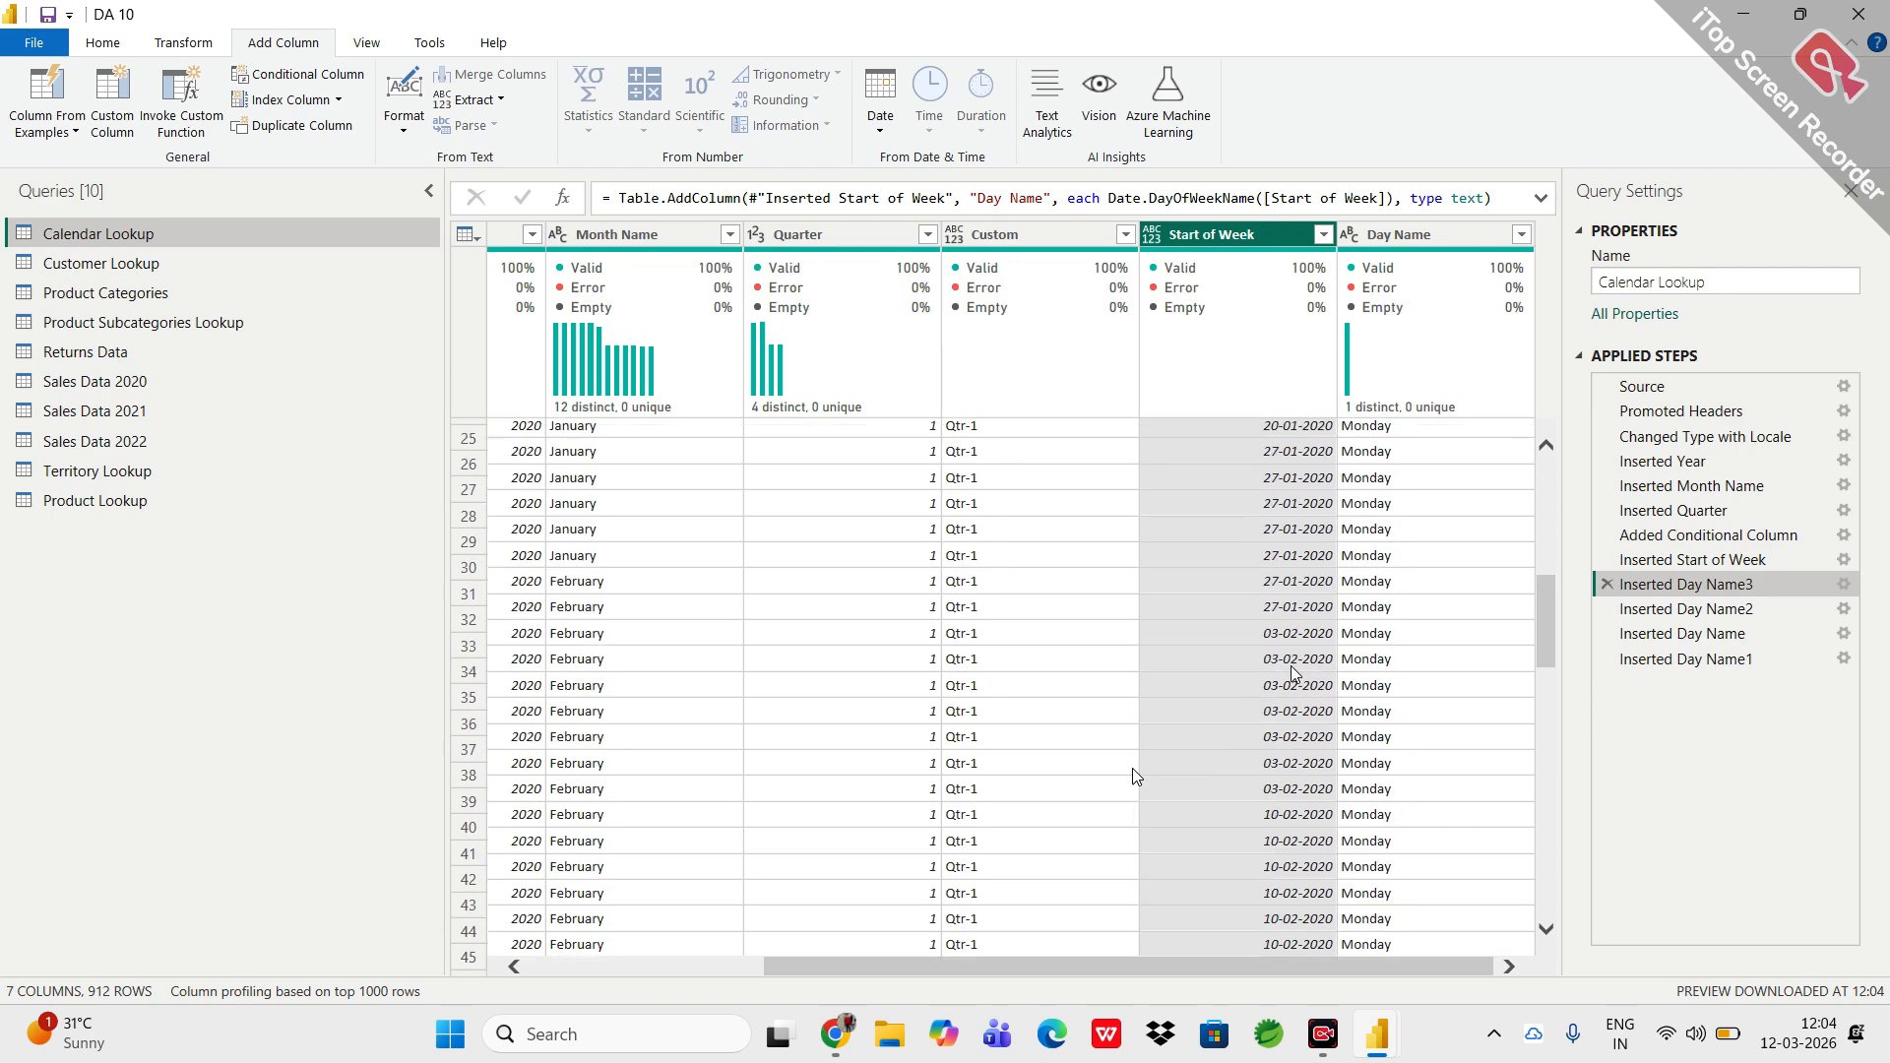
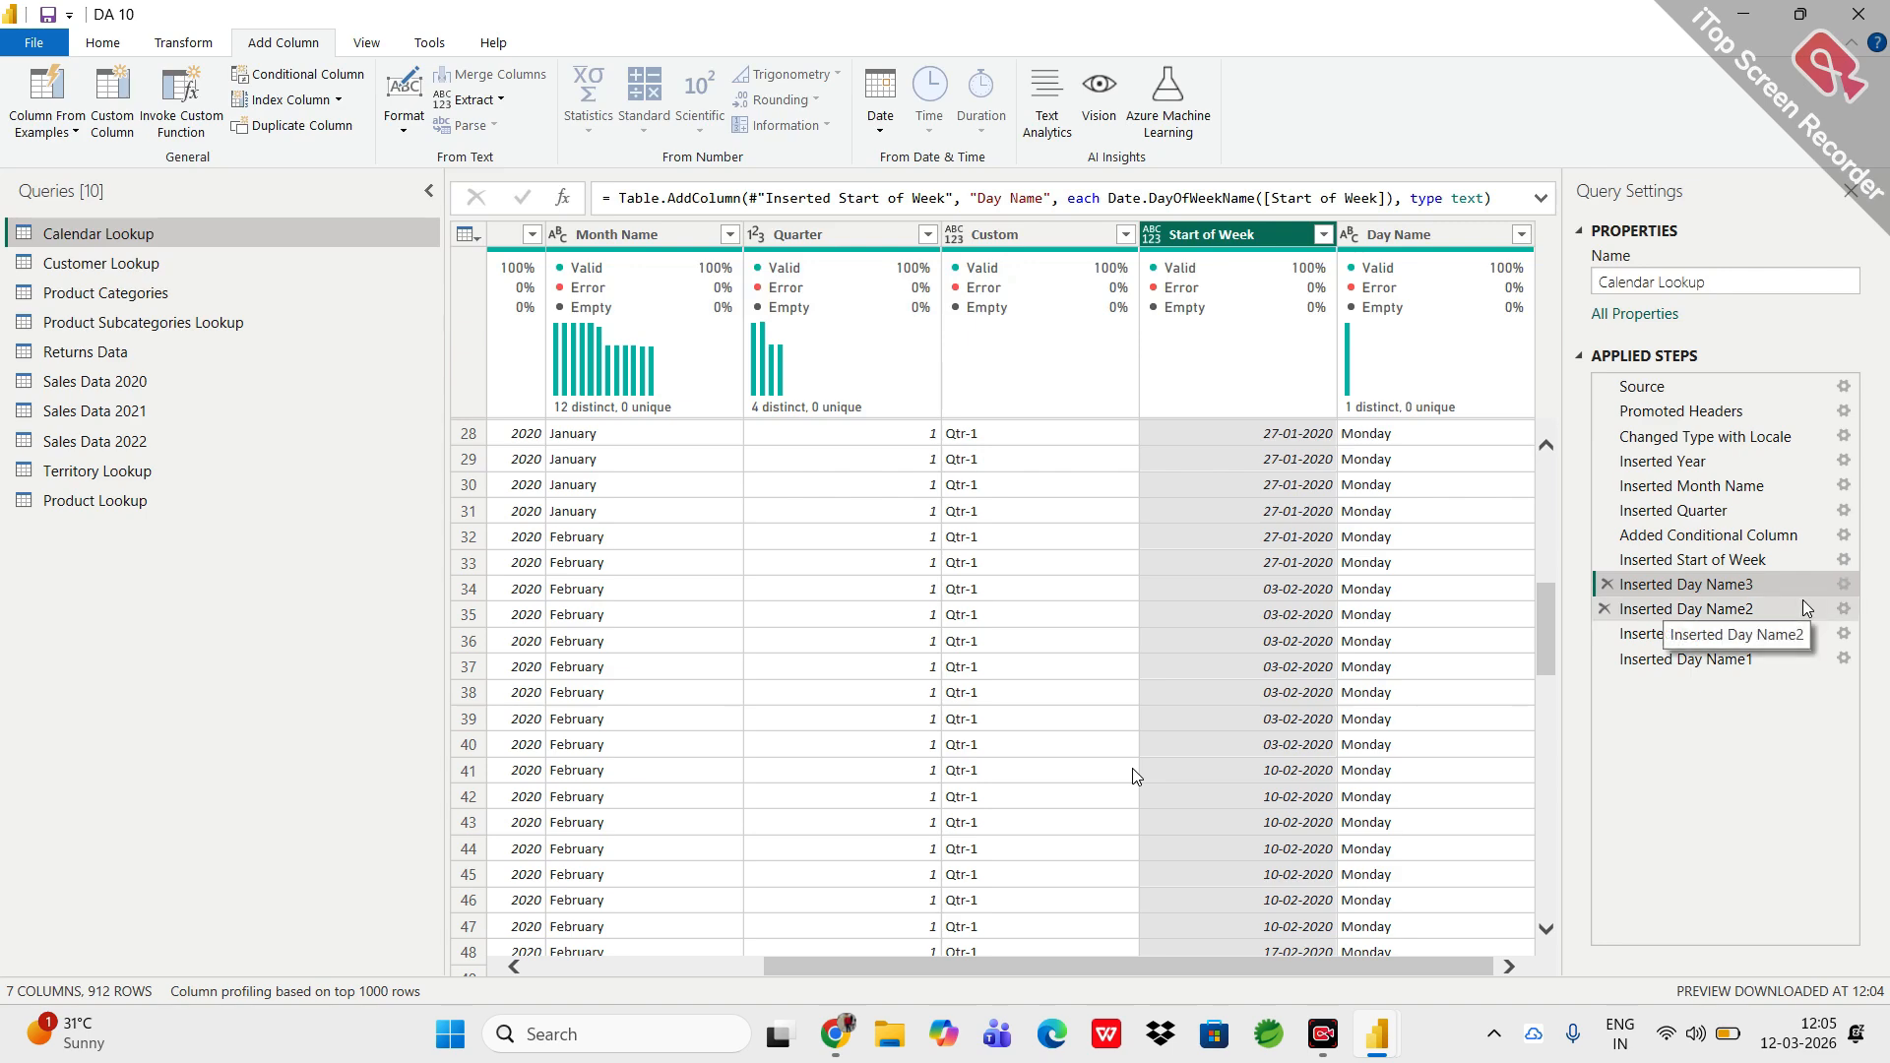
{"action": "scroll", "coordinate": [1393, 696], "scroll_direction": "left", "scroll_amount": 3}
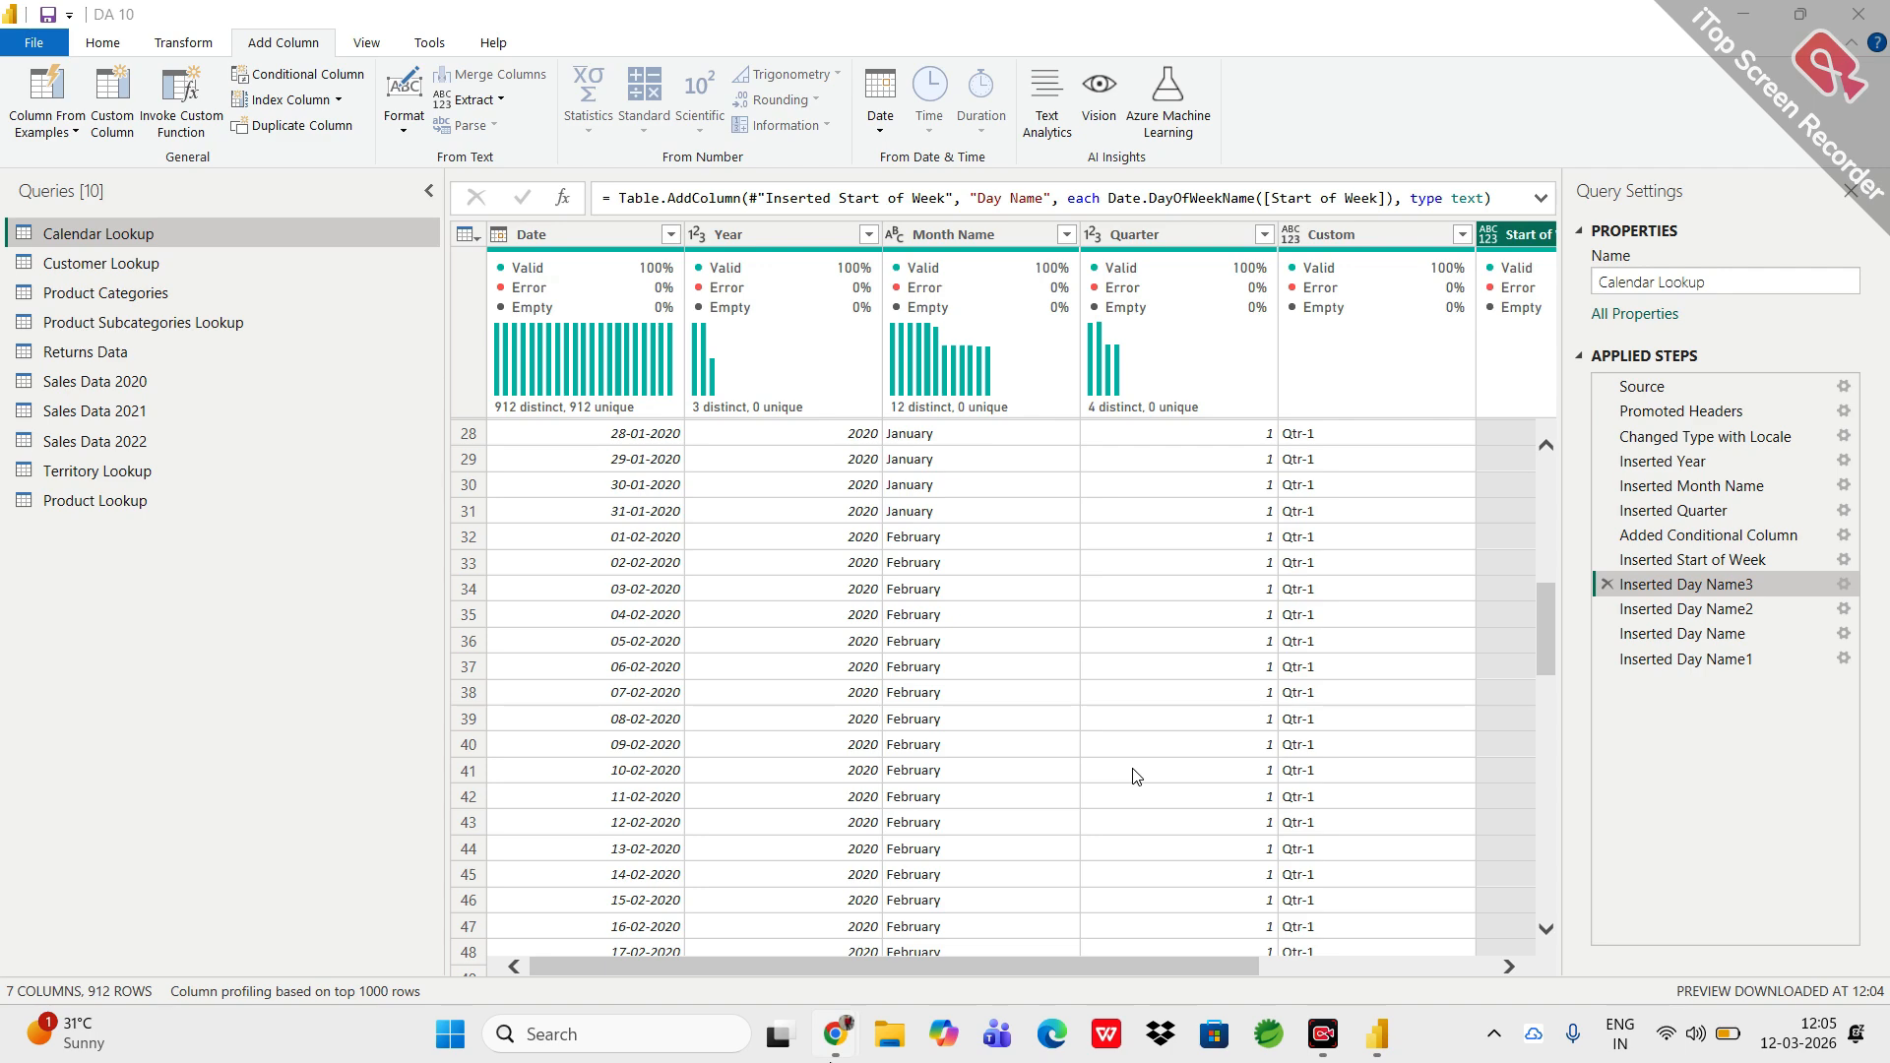
Switch to the Google Meet window and look through the whole participant list.
{"action": "mouse_move", "coordinate": [835, 1034]}
{"action": "left_click", "coordinate": [772, 948]}
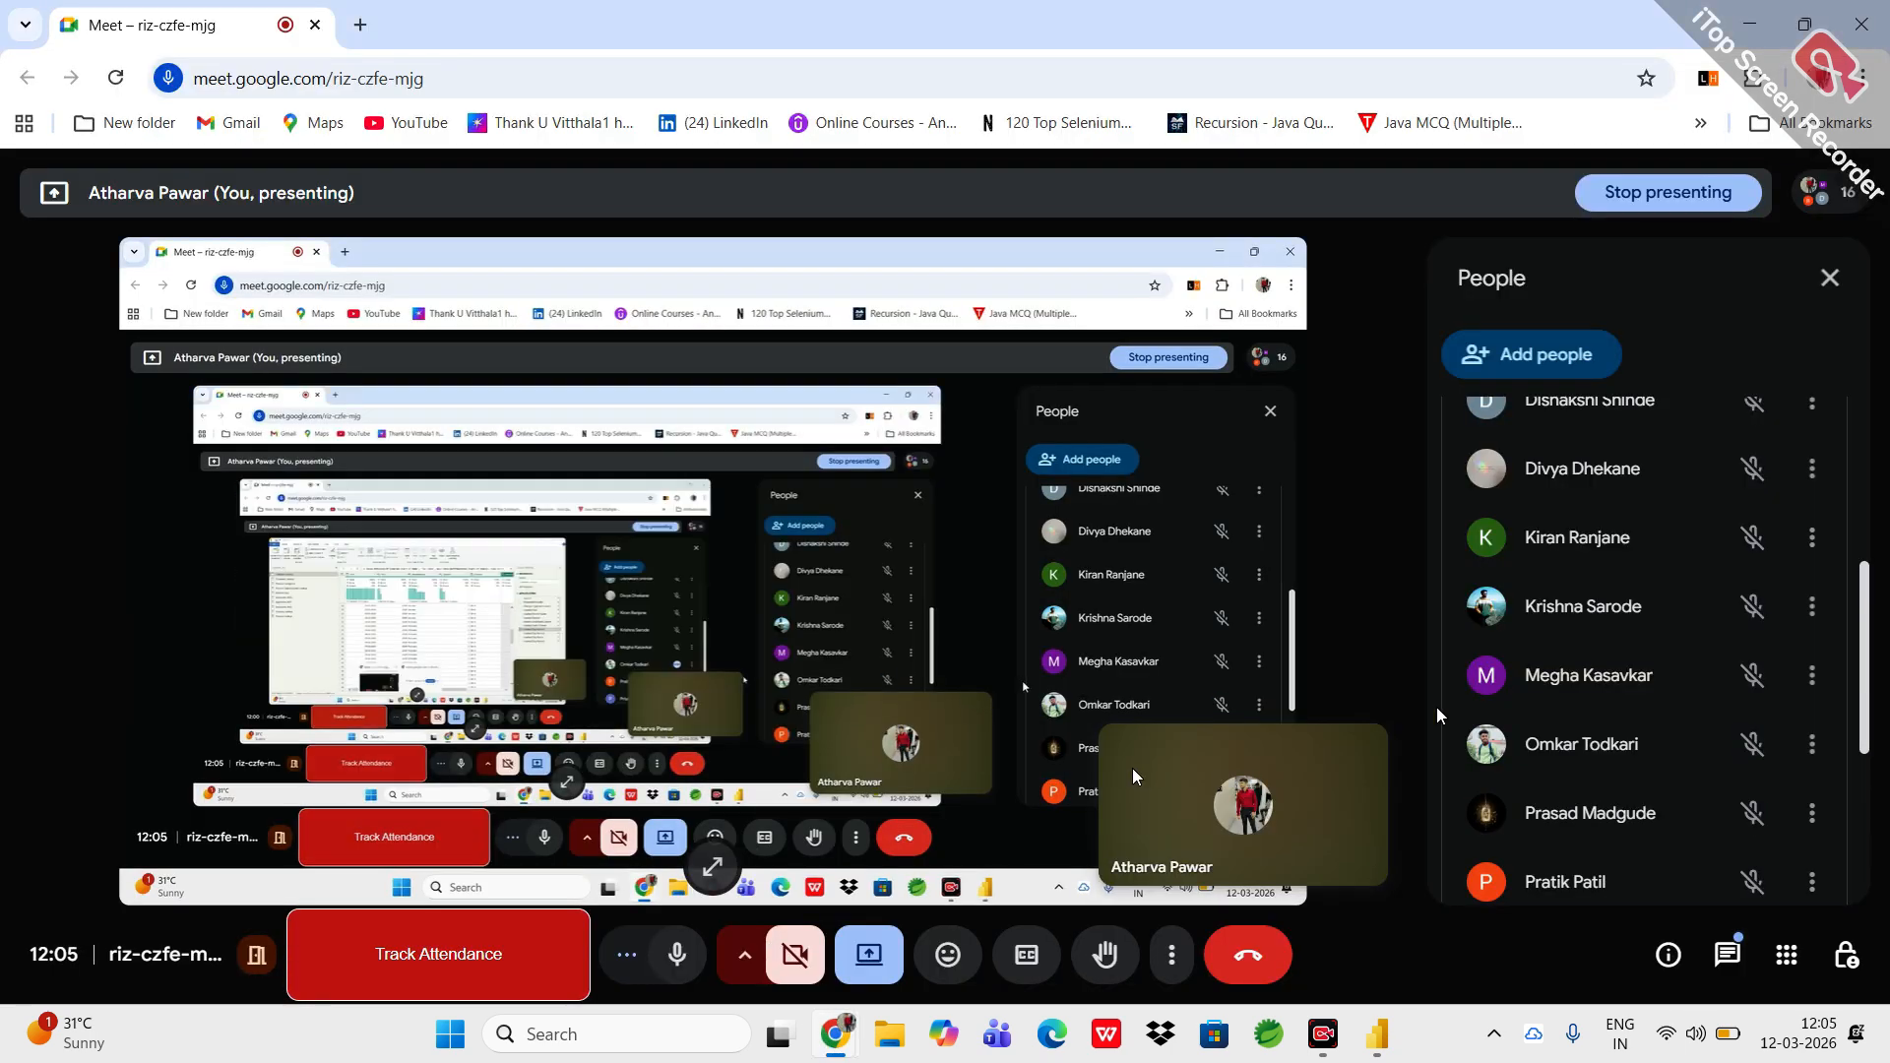
{"action": "scroll", "coordinate": [1437, 706], "scroll_direction": "down", "scroll_amount": 3}
{"action": "scroll", "coordinate": [1438, 706], "scroll_direction": "up", "scroll_amount": 8}
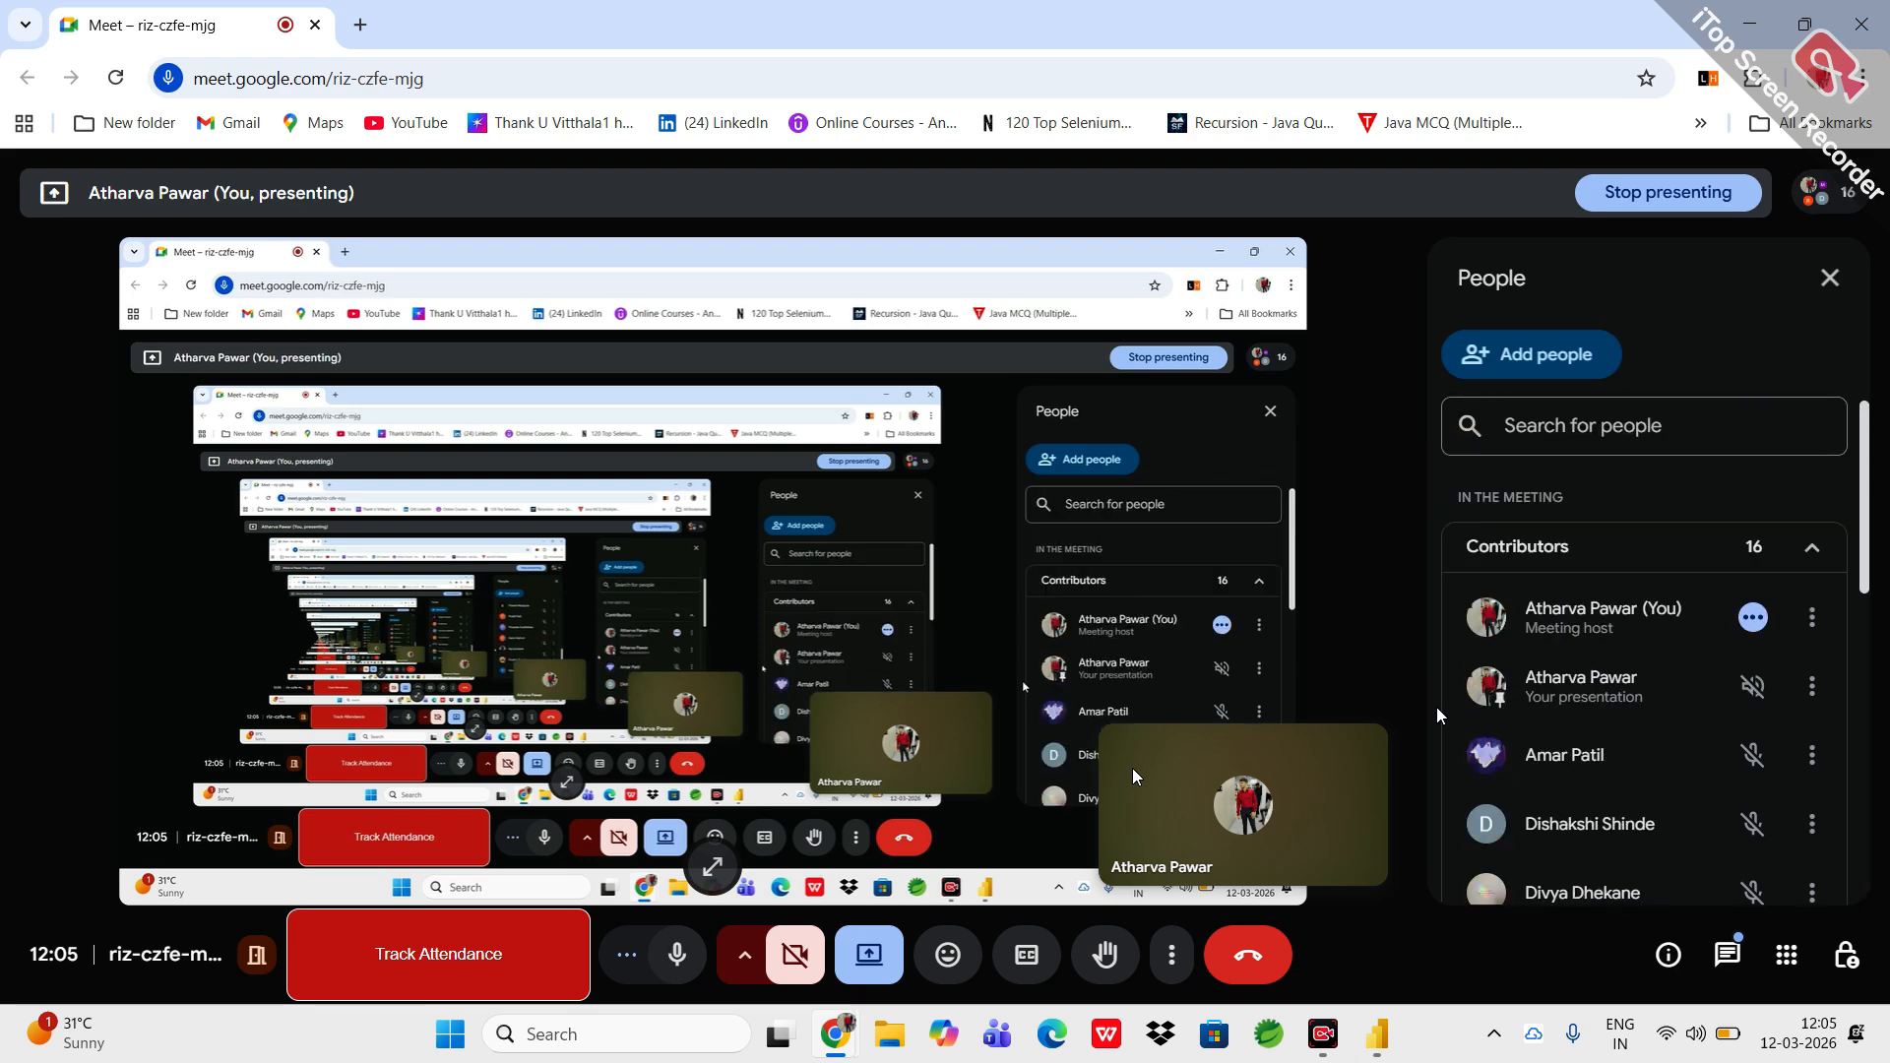
{"action": "scroll", "coordinate": [1437, 707], "scroll_direction": "down", "scroll_amount": 2}
{"action": "scroll", "coordinate": [1438, 707], "scroll_direction": "up", "scroll_amount": 2}
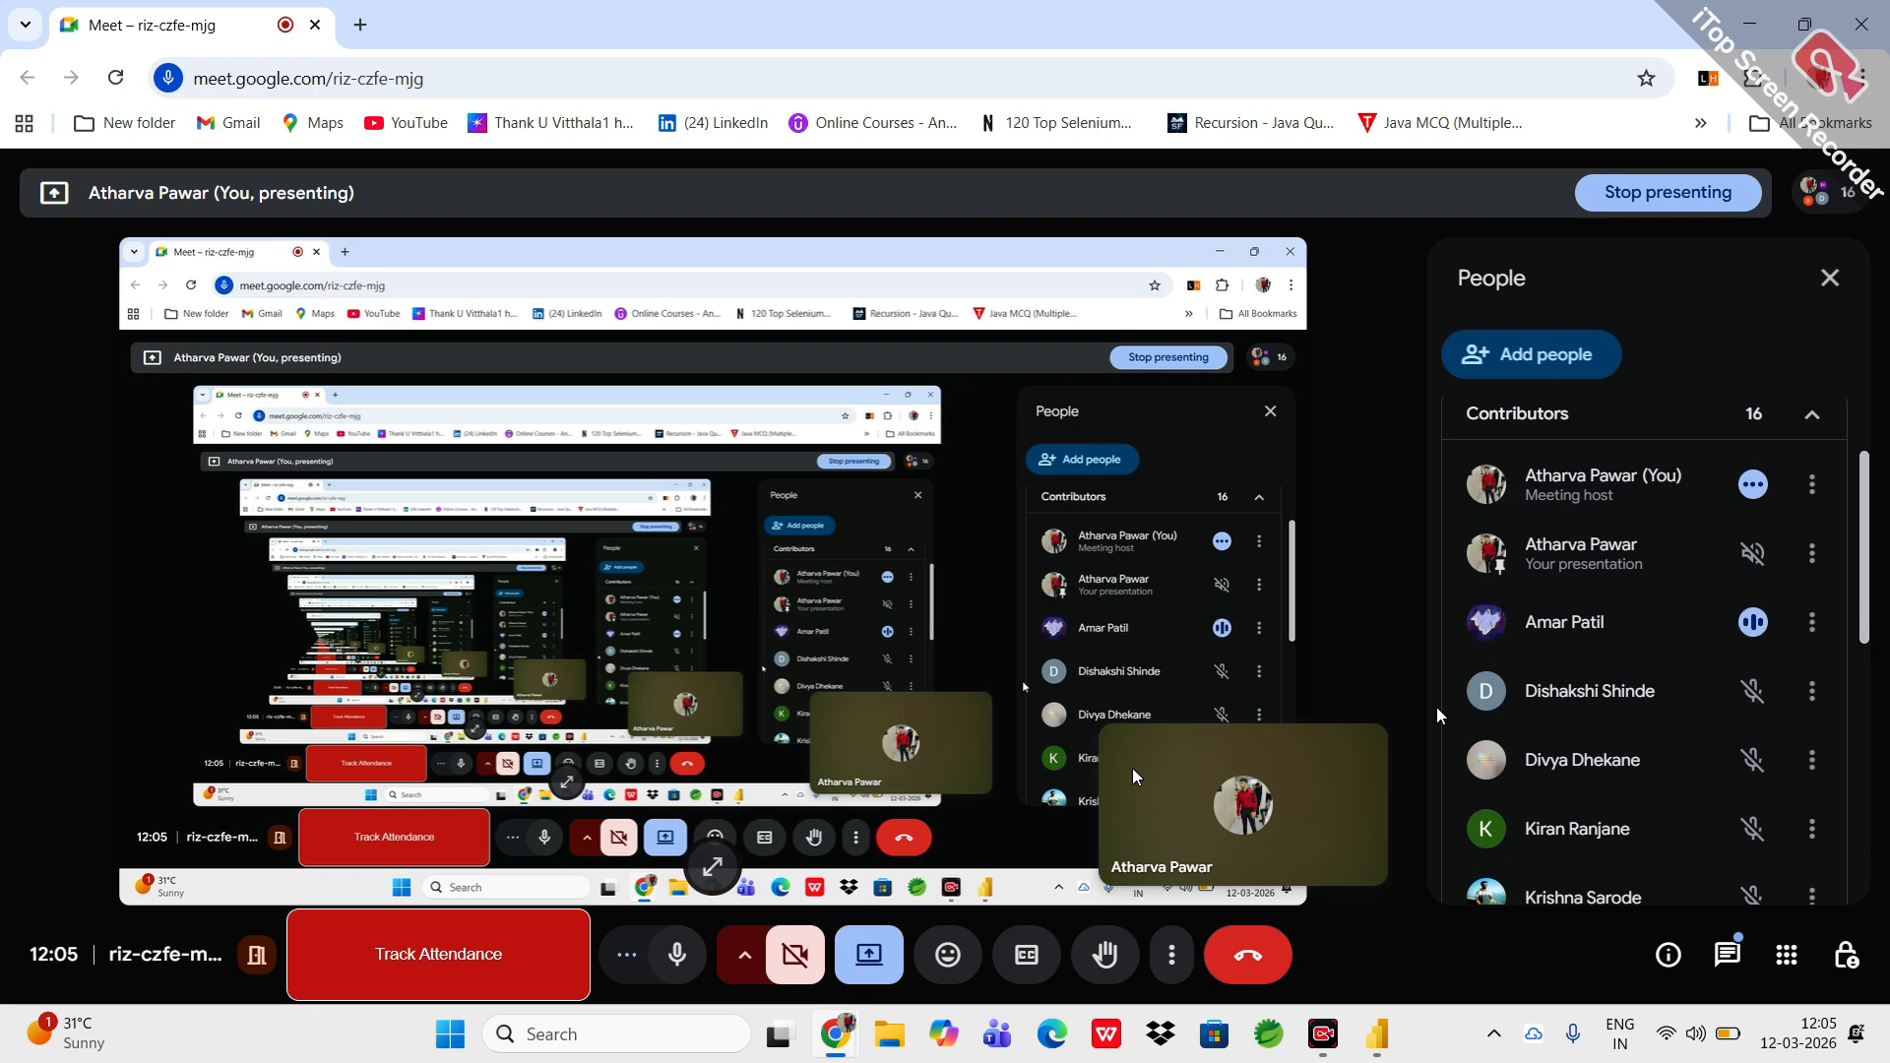
{"action": "scroll", "coordinate": [1437, 707], "scroll_direction": "down", "scroll_amount": 1}
{"action": "scroll", "coordinate": [1437, 706], "scroll_direction": "down", "scroll_amount": 2}
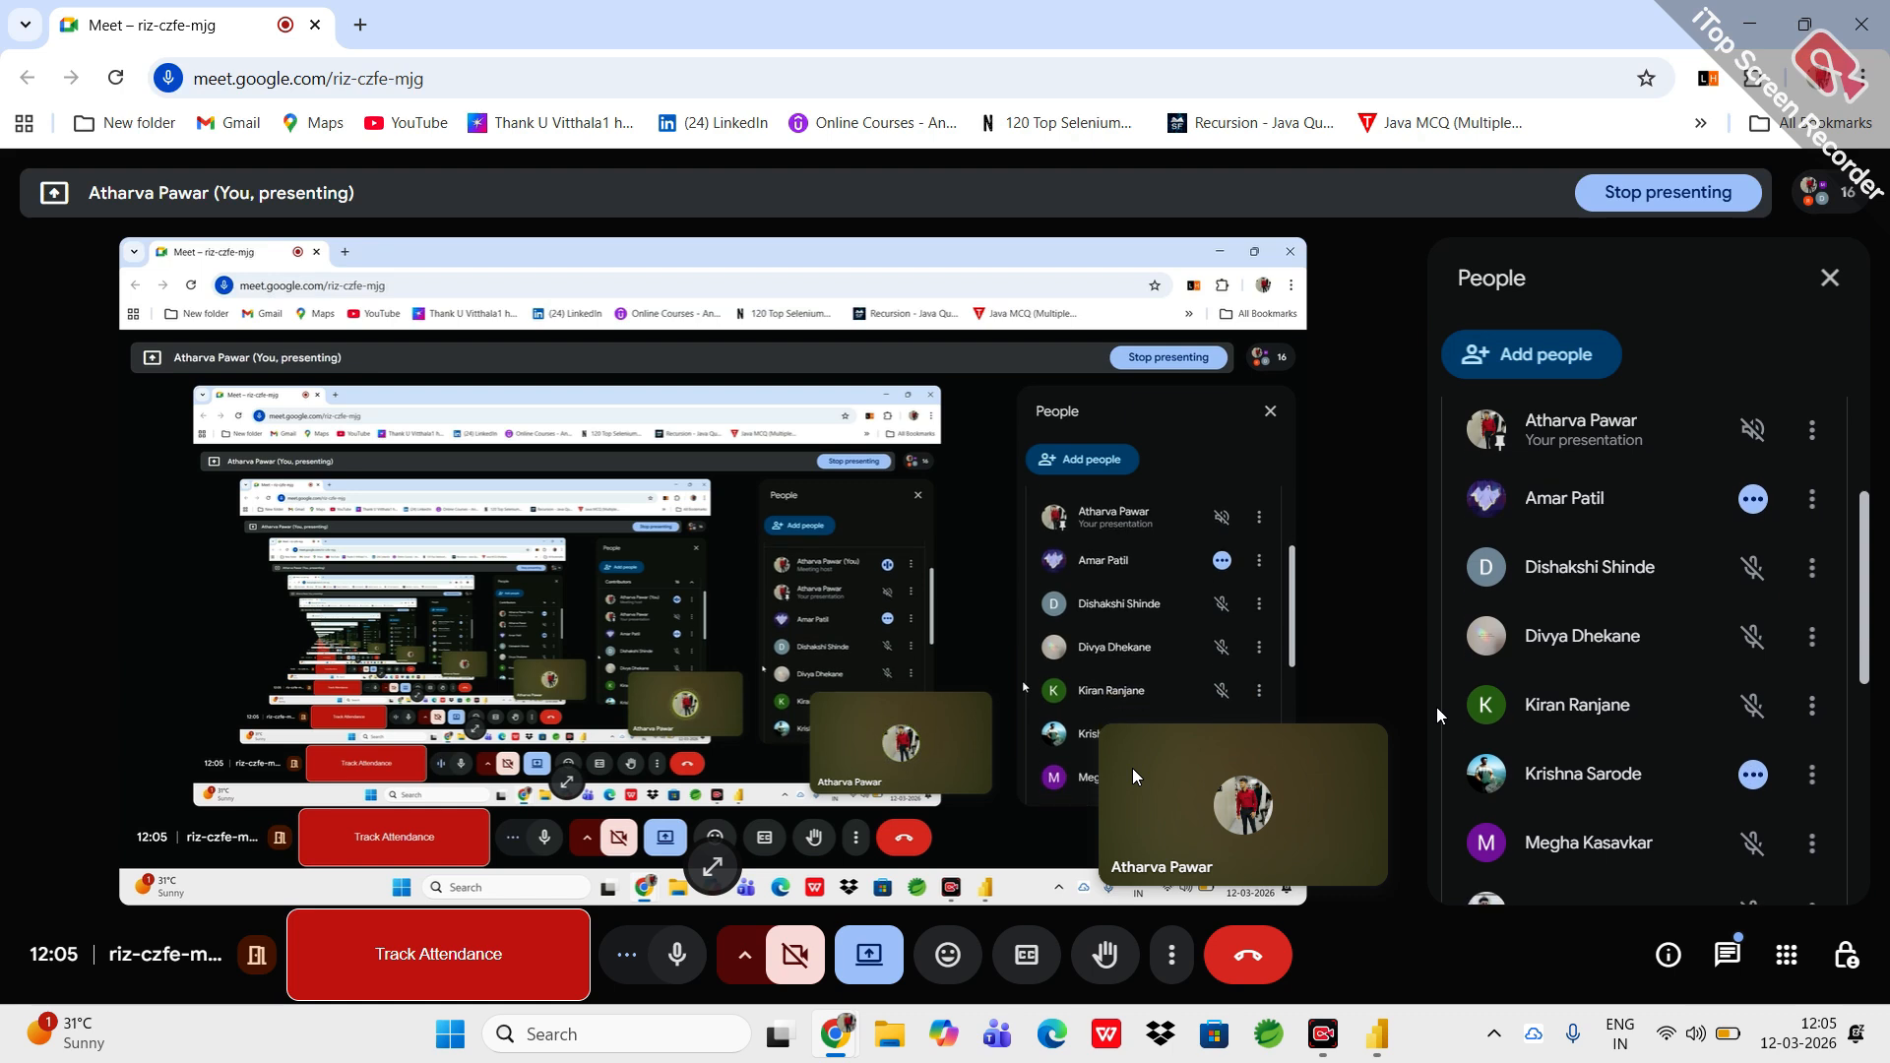
{"action": "scroll", "coordinate": [1437, 707], "scroll_direction": "down", "scroll_amount": 2}
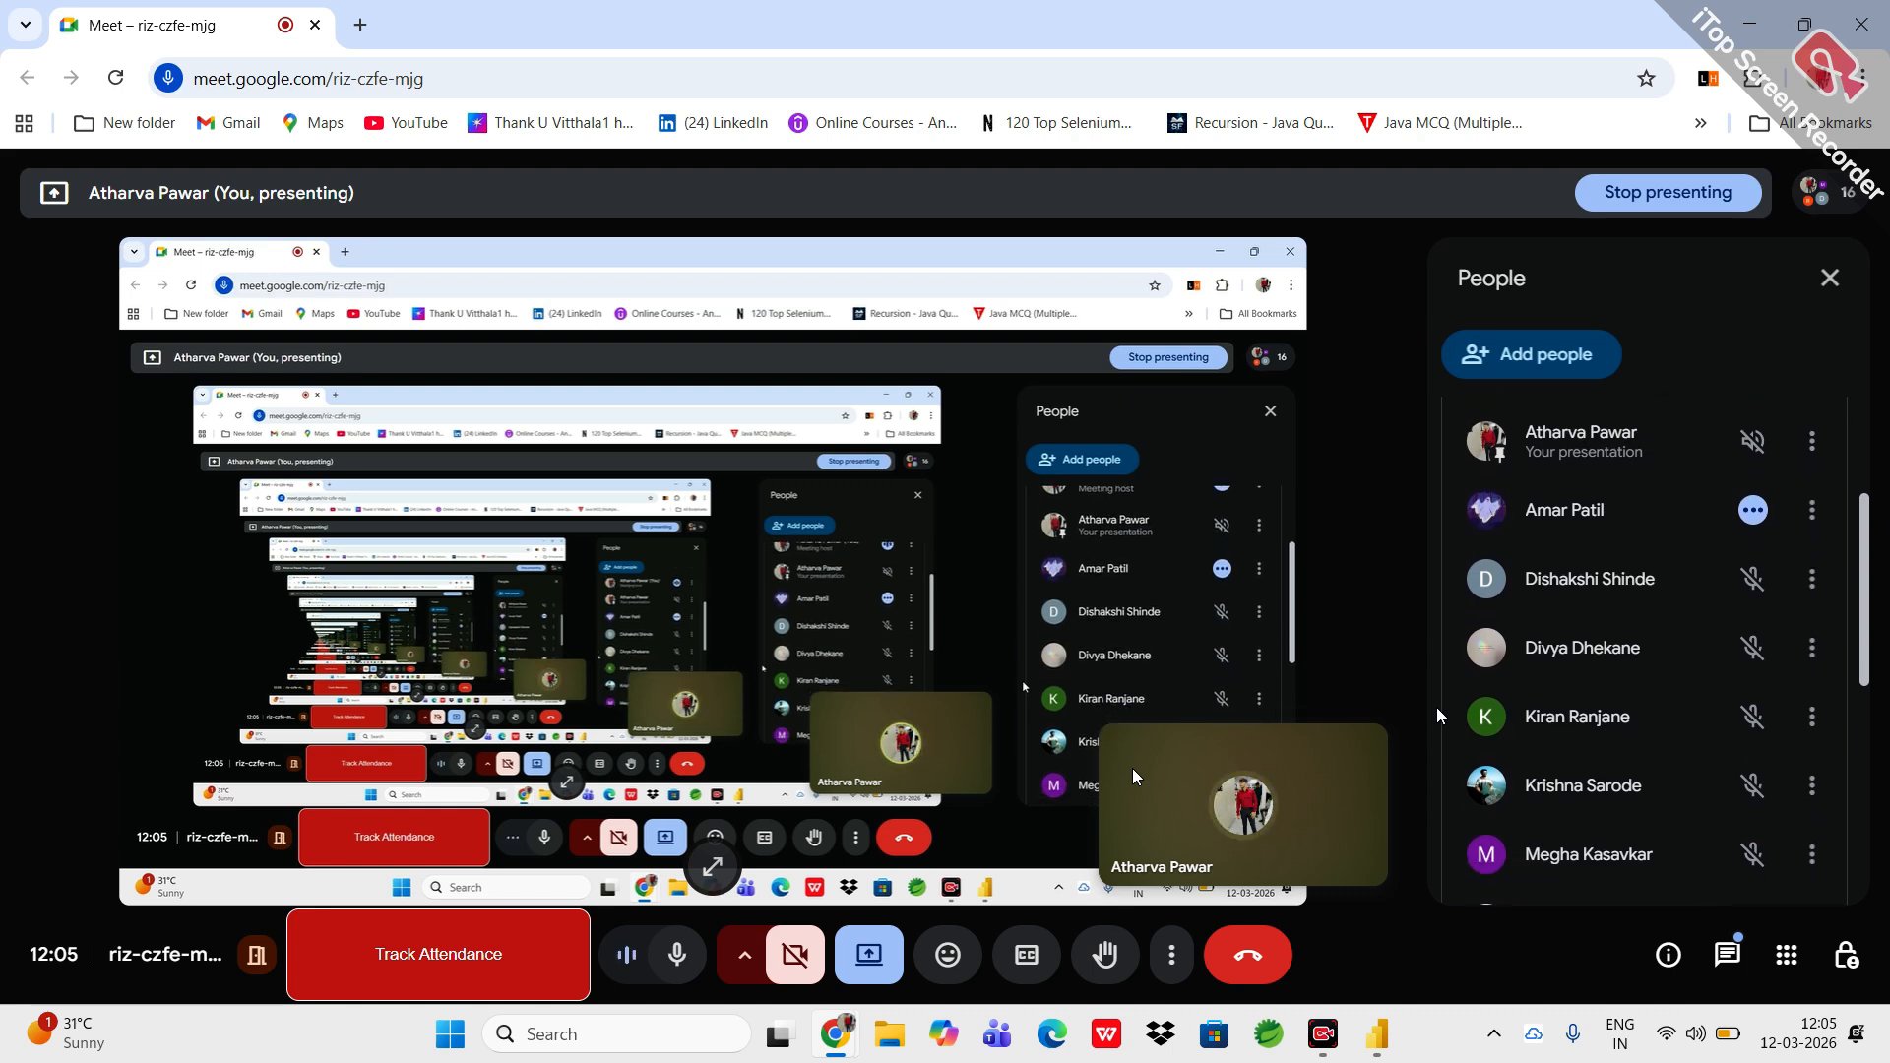
{"action": "scroll", "coordinate": [1438, 707], "scroll_direction": "down", "scroll_amount": 3}
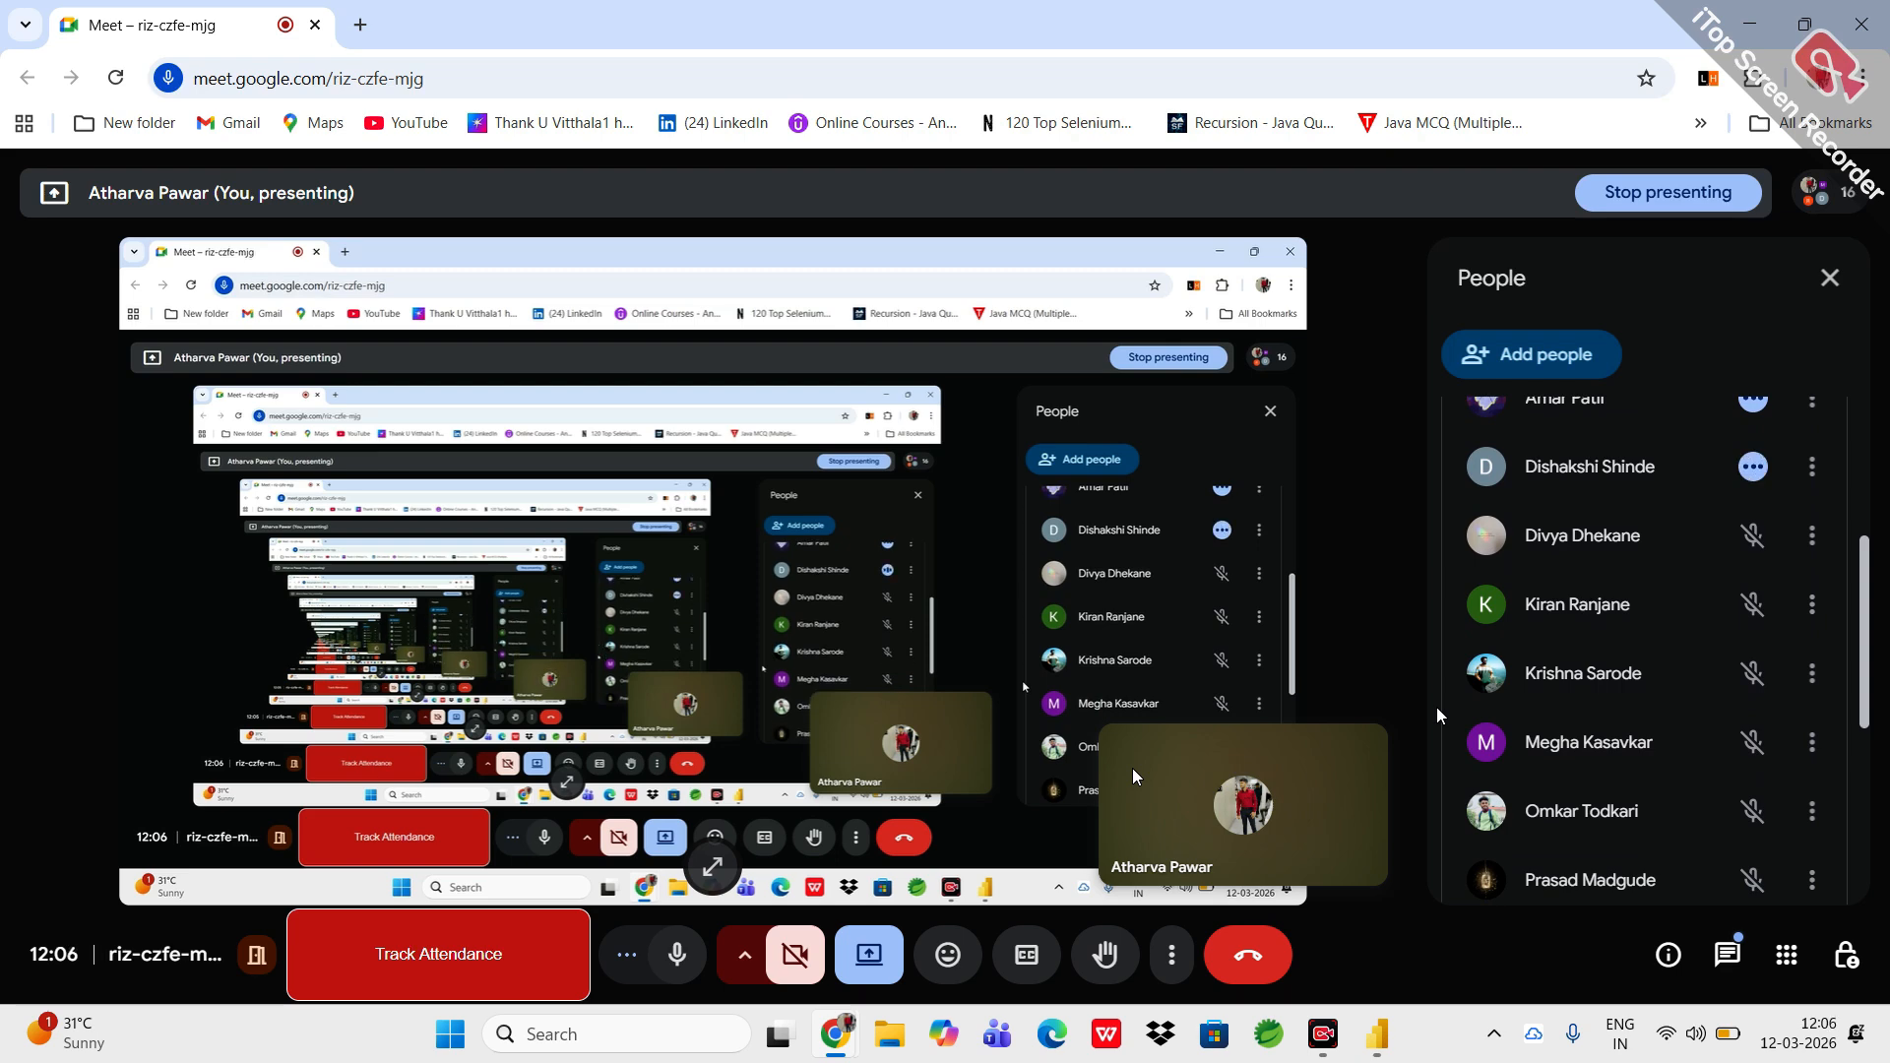
{"action": "scroll", "coordinate": [1437, 707], "scroll_direction": "down", "scroll_amount": 2}
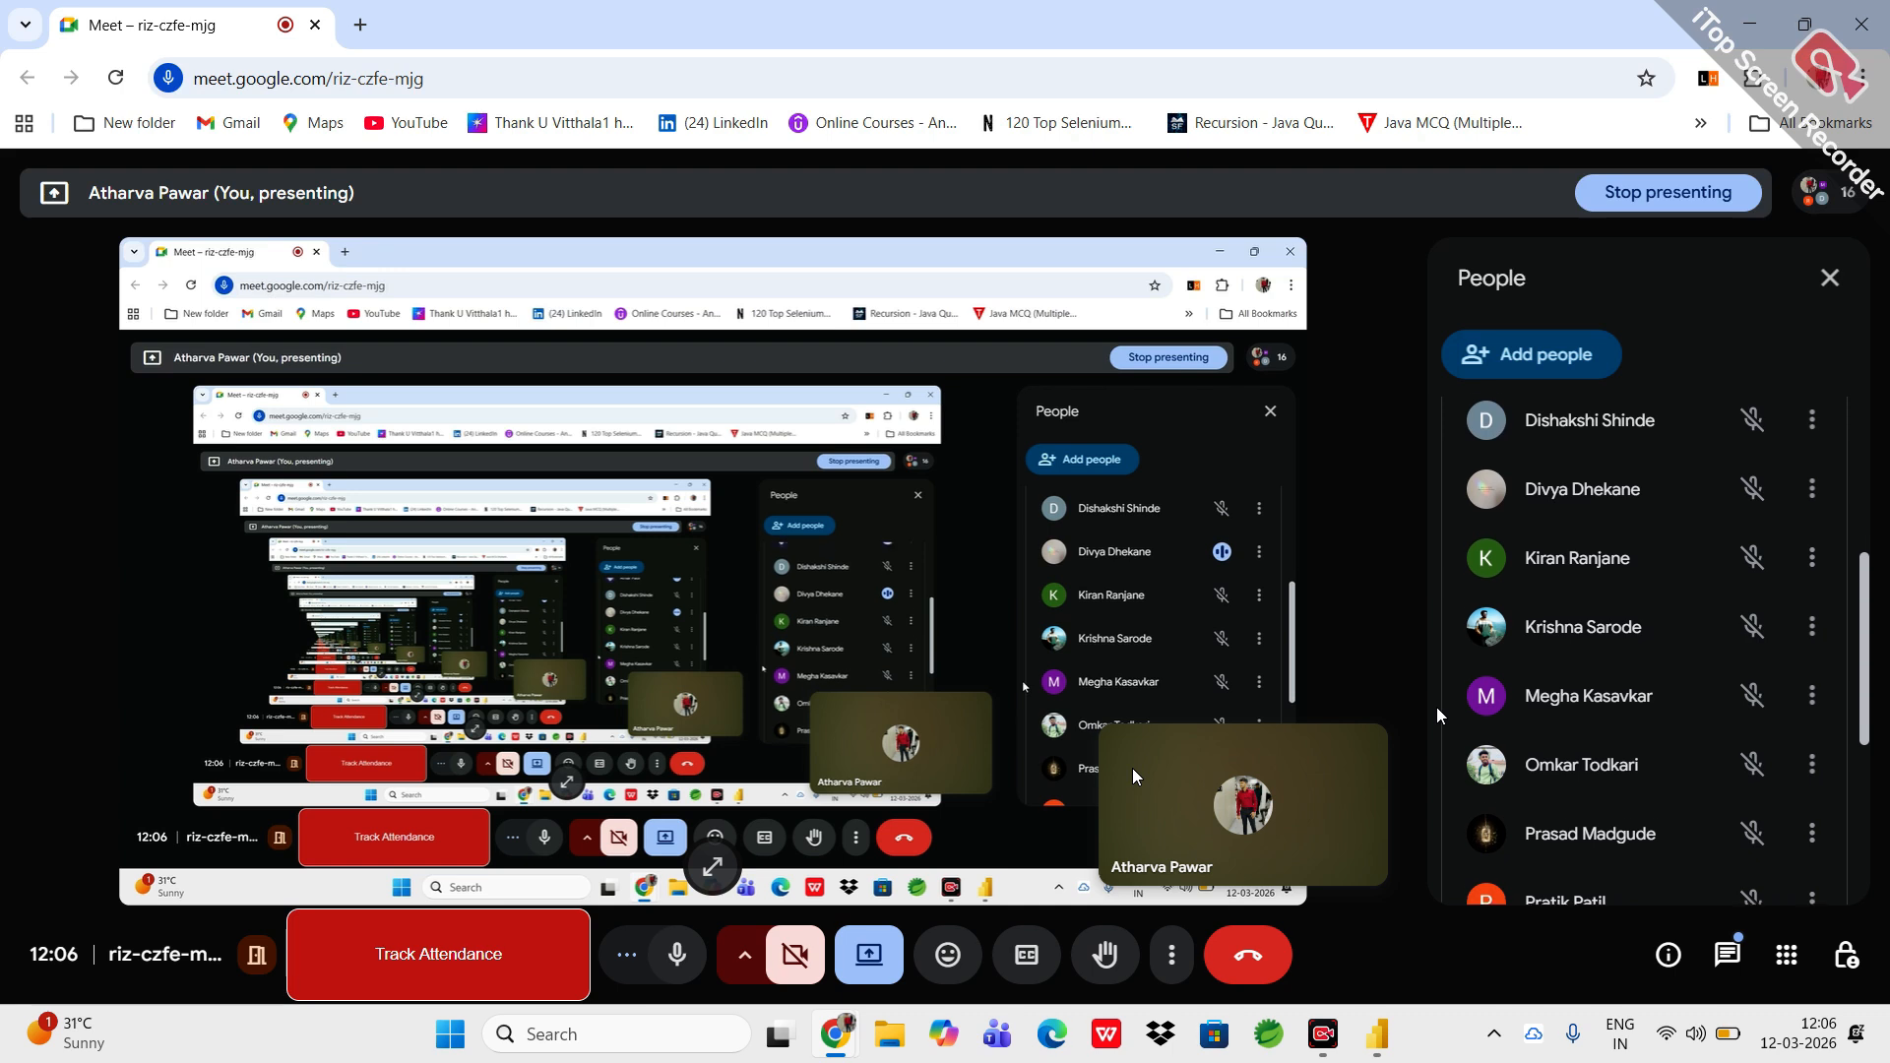
{"action": "scroll", "coordinate": [1437, 707], "scroll_direction": "down", "scroll_amount": 3}
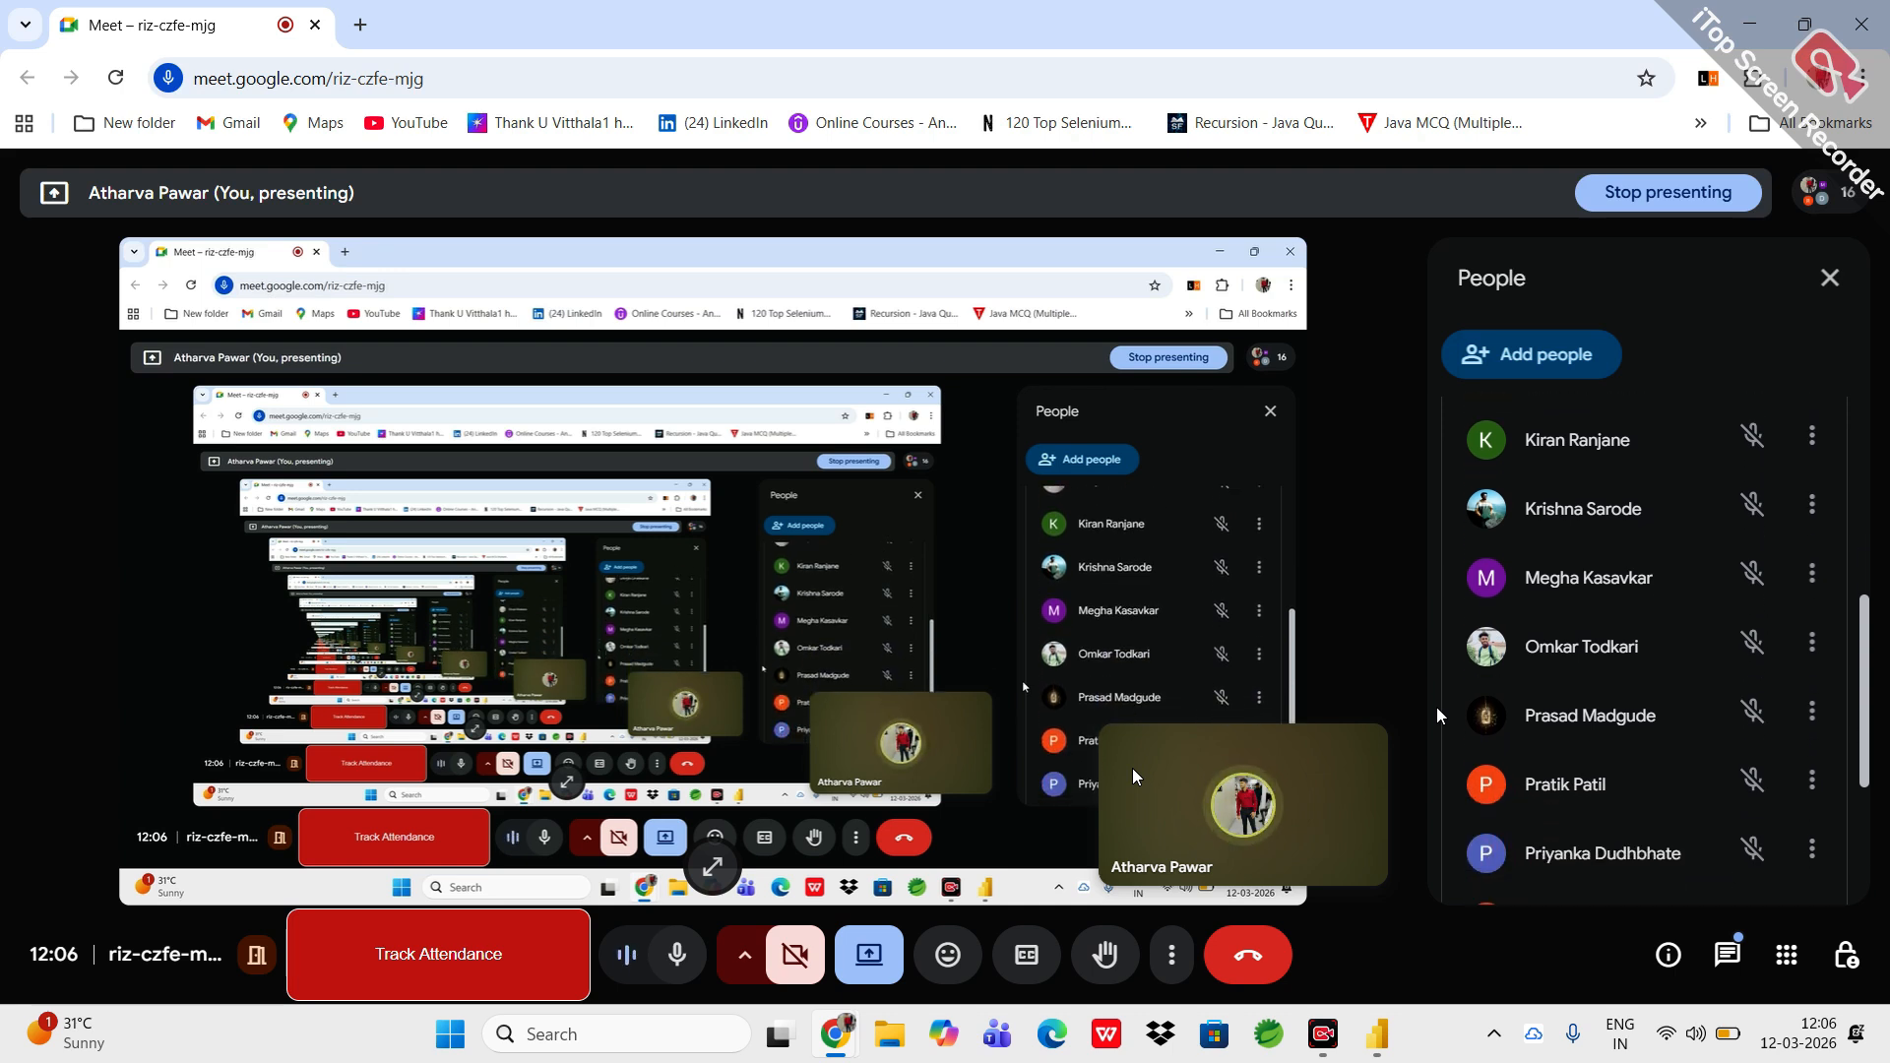
{"action": "scroll", "coordinate": [1438, 707], "scroll_direction": "down", "scroll_amount": 1}
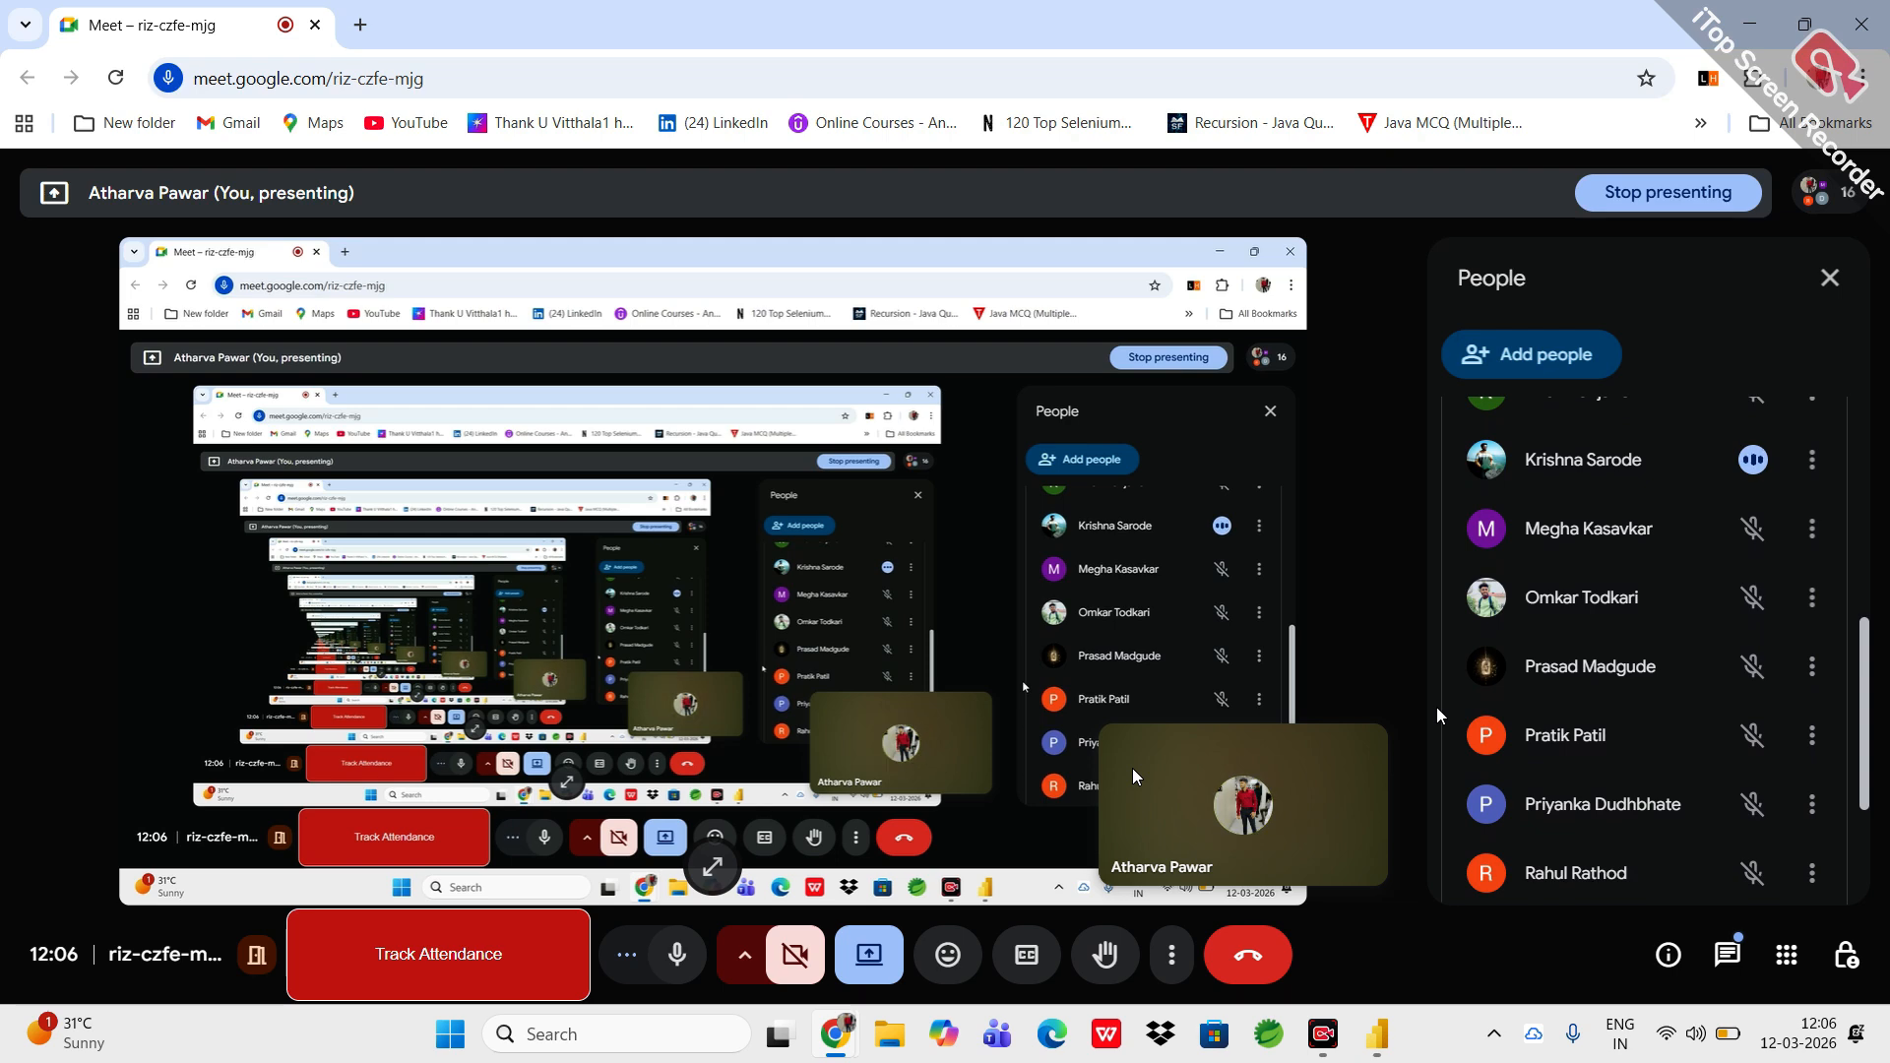
{"action": "scroll", "coordinate": [1437, 707], "scroll_direction": "down", "scroll_amount": 1}
{"action": "scroll", "coordinate": [1437, 707], "scroll_direction": "down", "scroll_amount": 4}
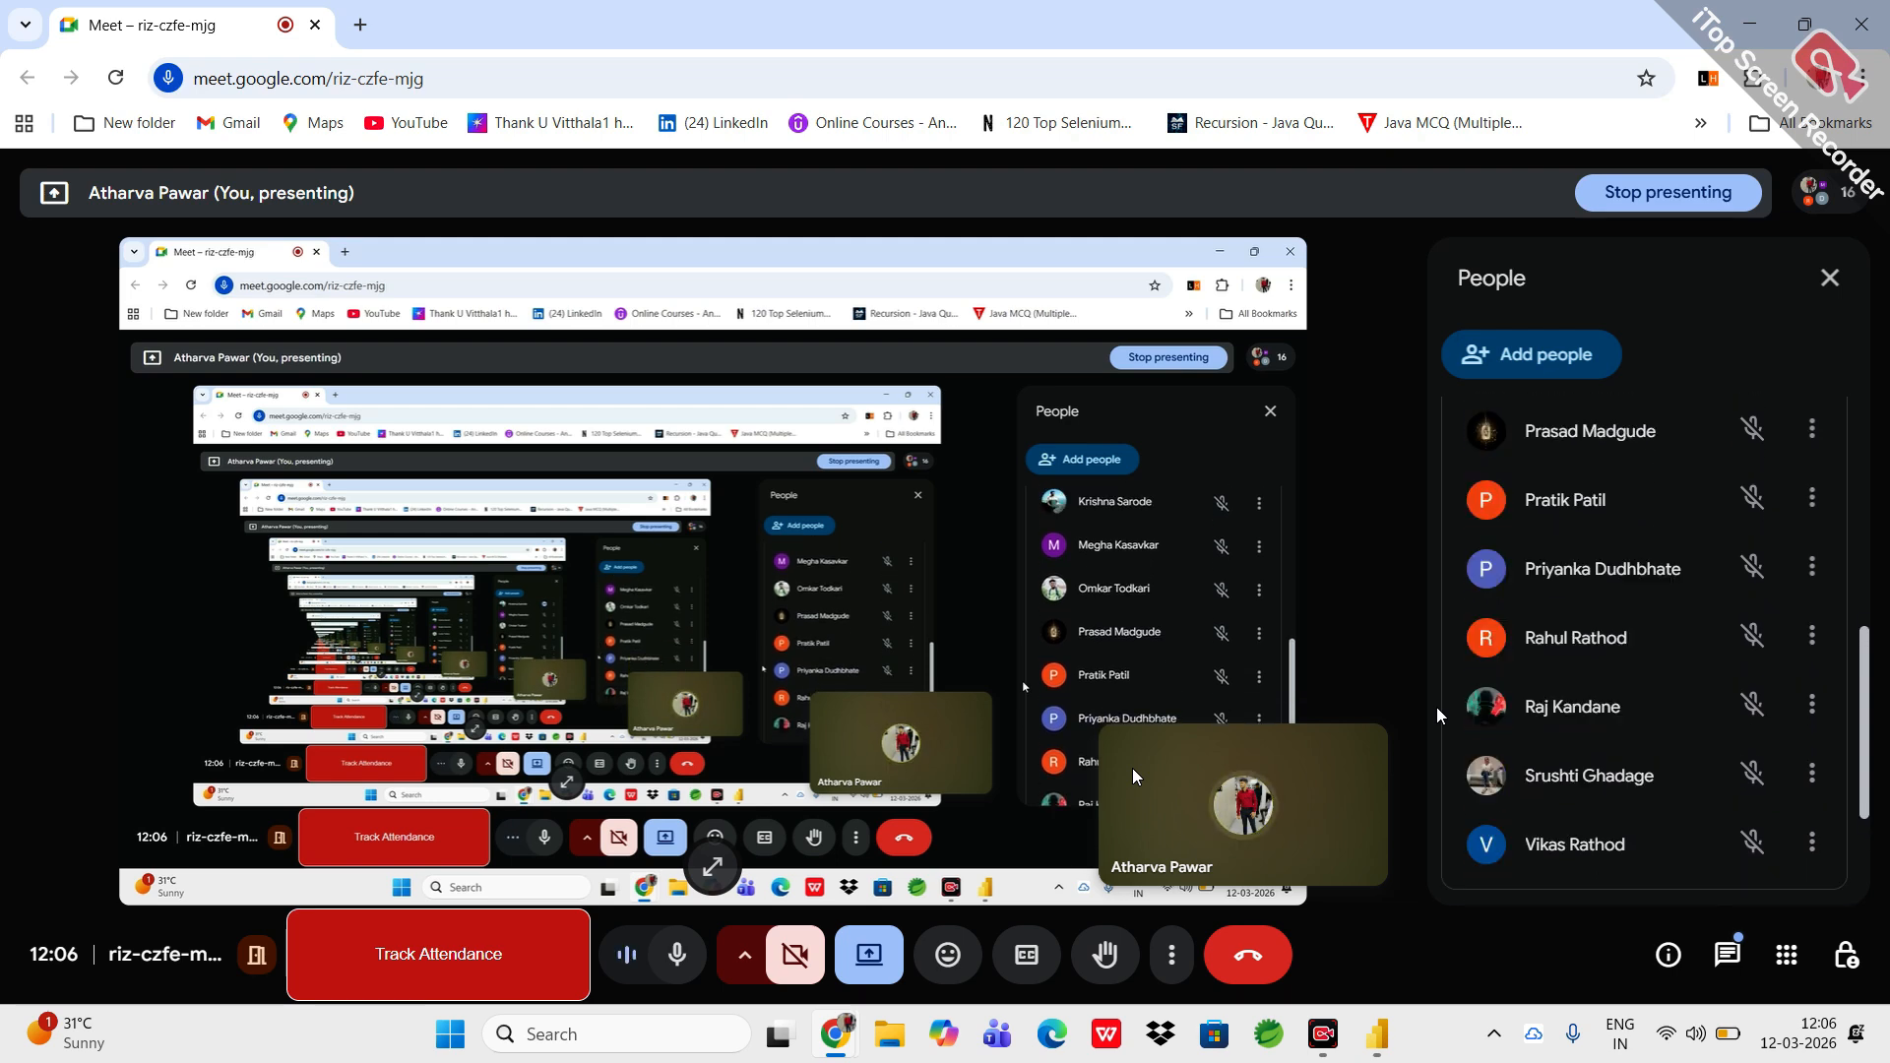
Look over the start of the participant list in Google Meet and switch back to the Power Query Editor window.
{"action": "scroll", "coordinate": [1438, 707], "scroll_direction": "up", "scroll_amount": 15}
{"action": "scroll", "coordinate": [1437, 707], "scroll_direction": "down", "scroll_amount": 2}
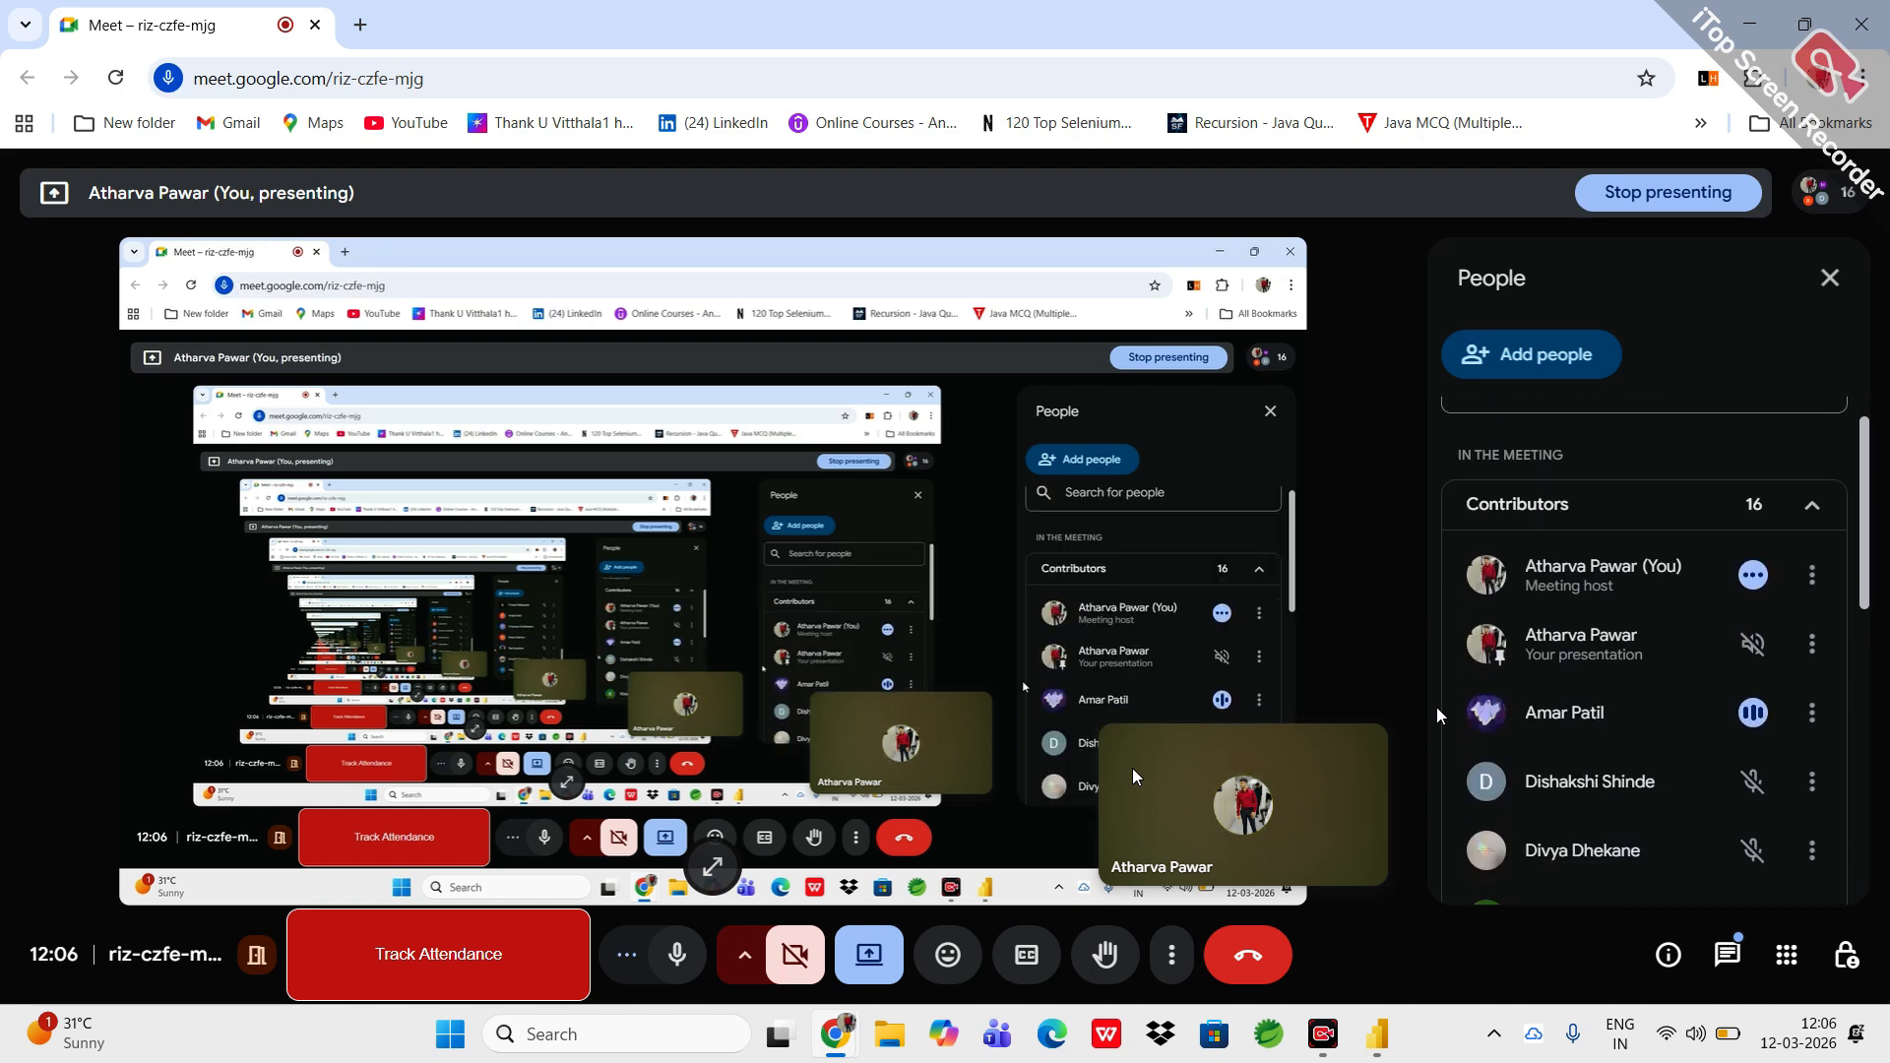
{"action": "mouse_move", "coordinate": [1376, 1033]}
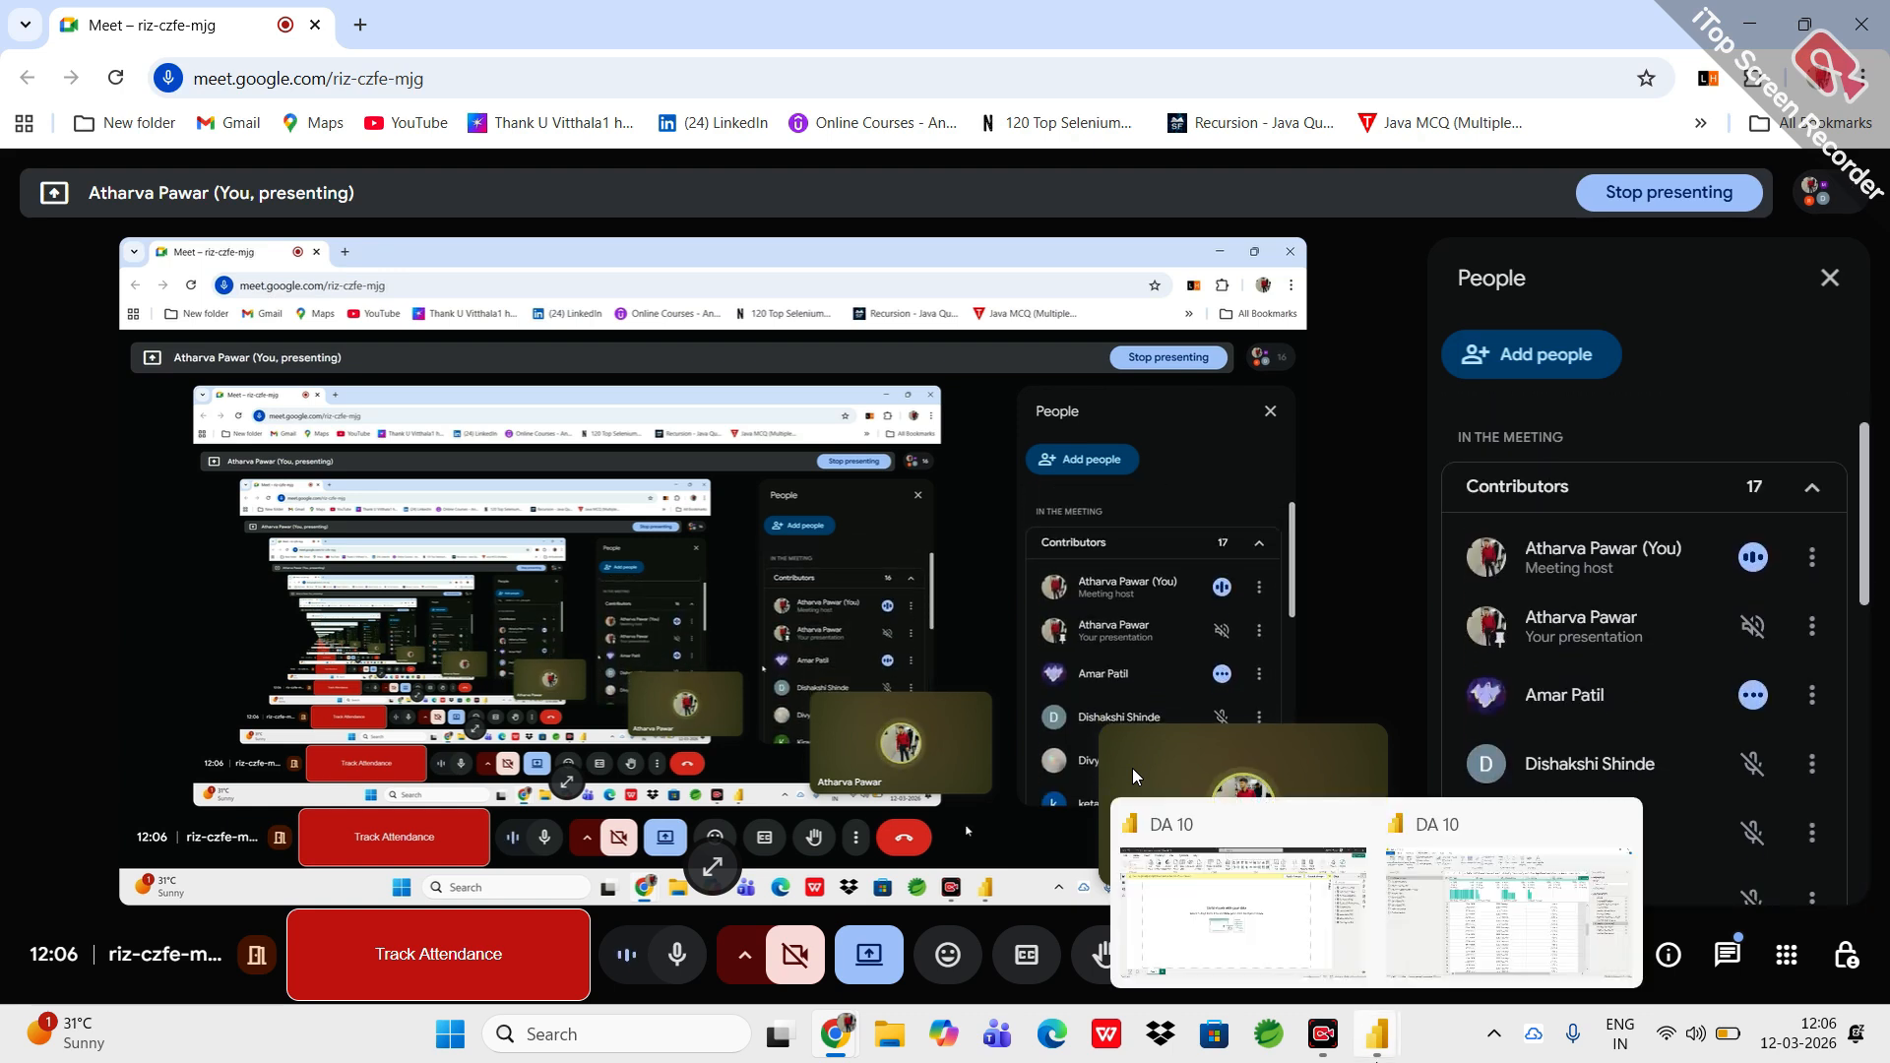
{"action": "left_click", "coordinate": [1426, 927]}
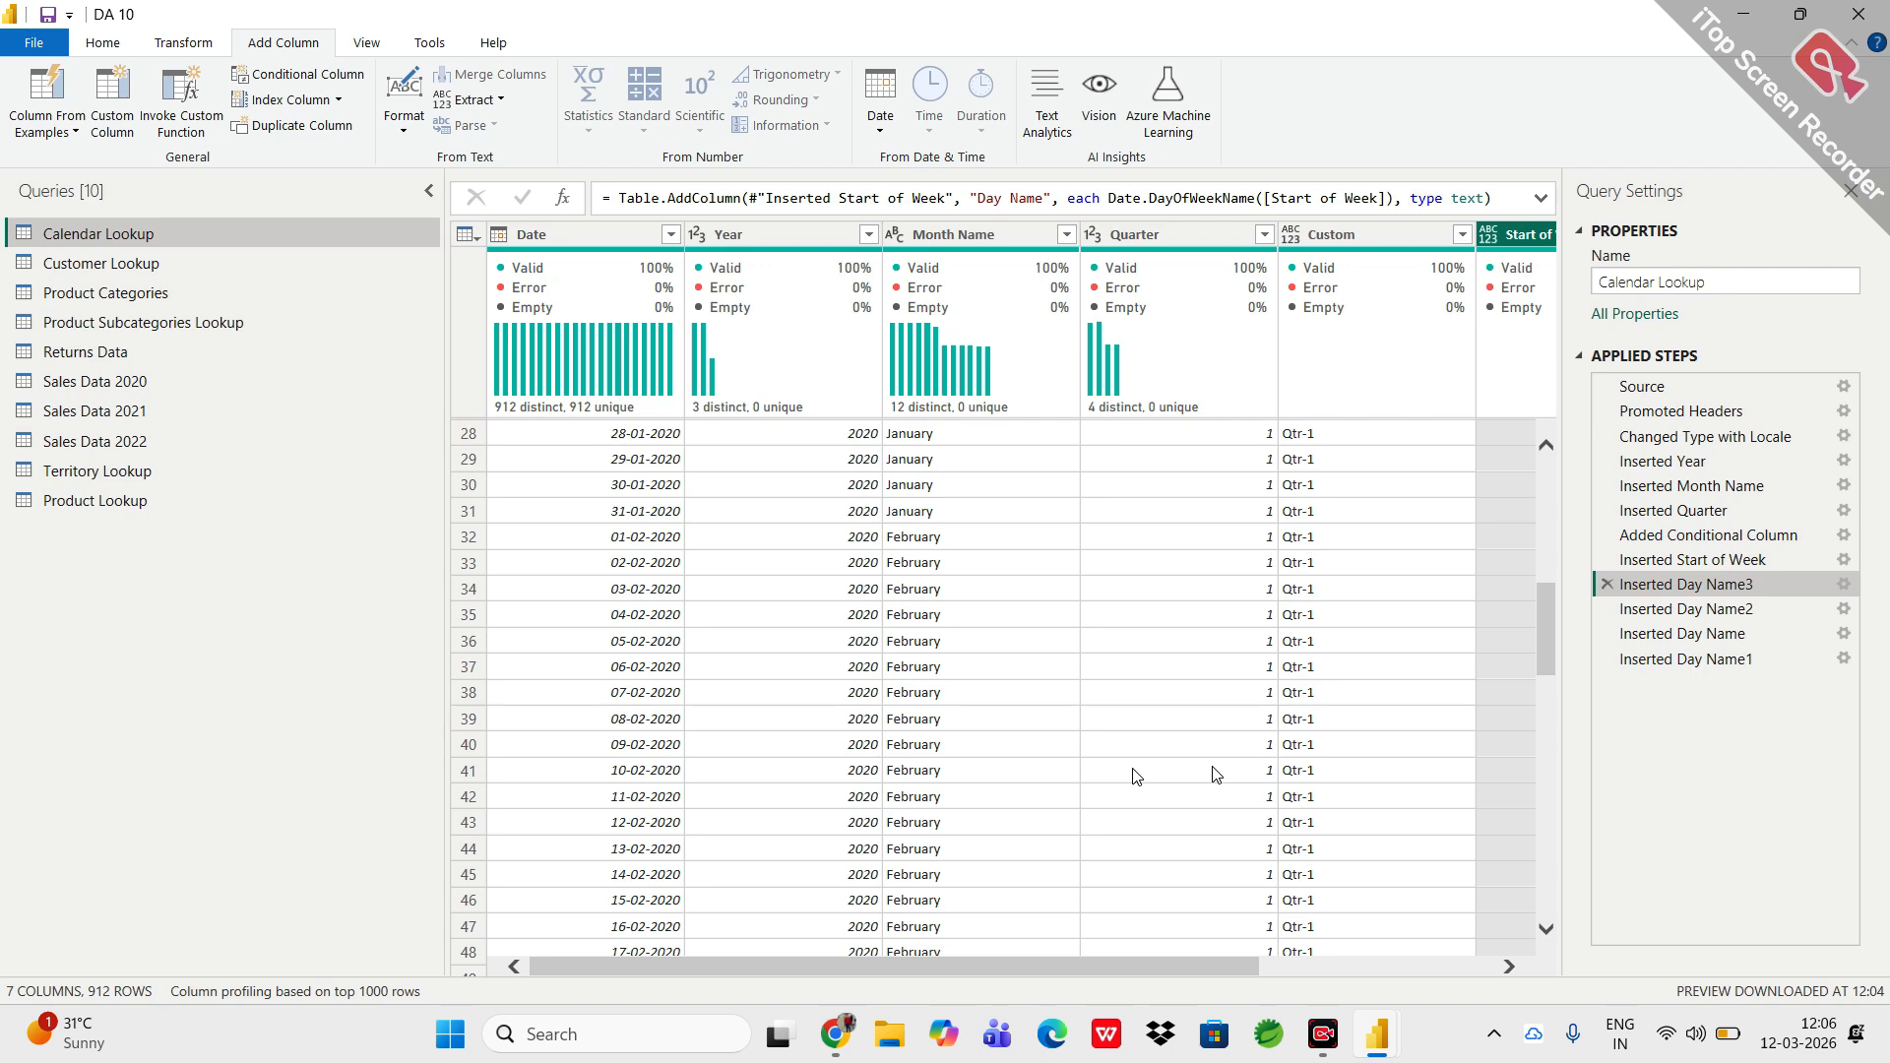
Review the Calendar Lookup columns across the table, from Day Name and Start of Week back to Date.
{"action": "mouse_move", "coordinate": [1377, 1039]}
{"action": "right_click", "coordinate": [1163, 726]}
{"action": "left_click", "coordinate": [1020, 640]}
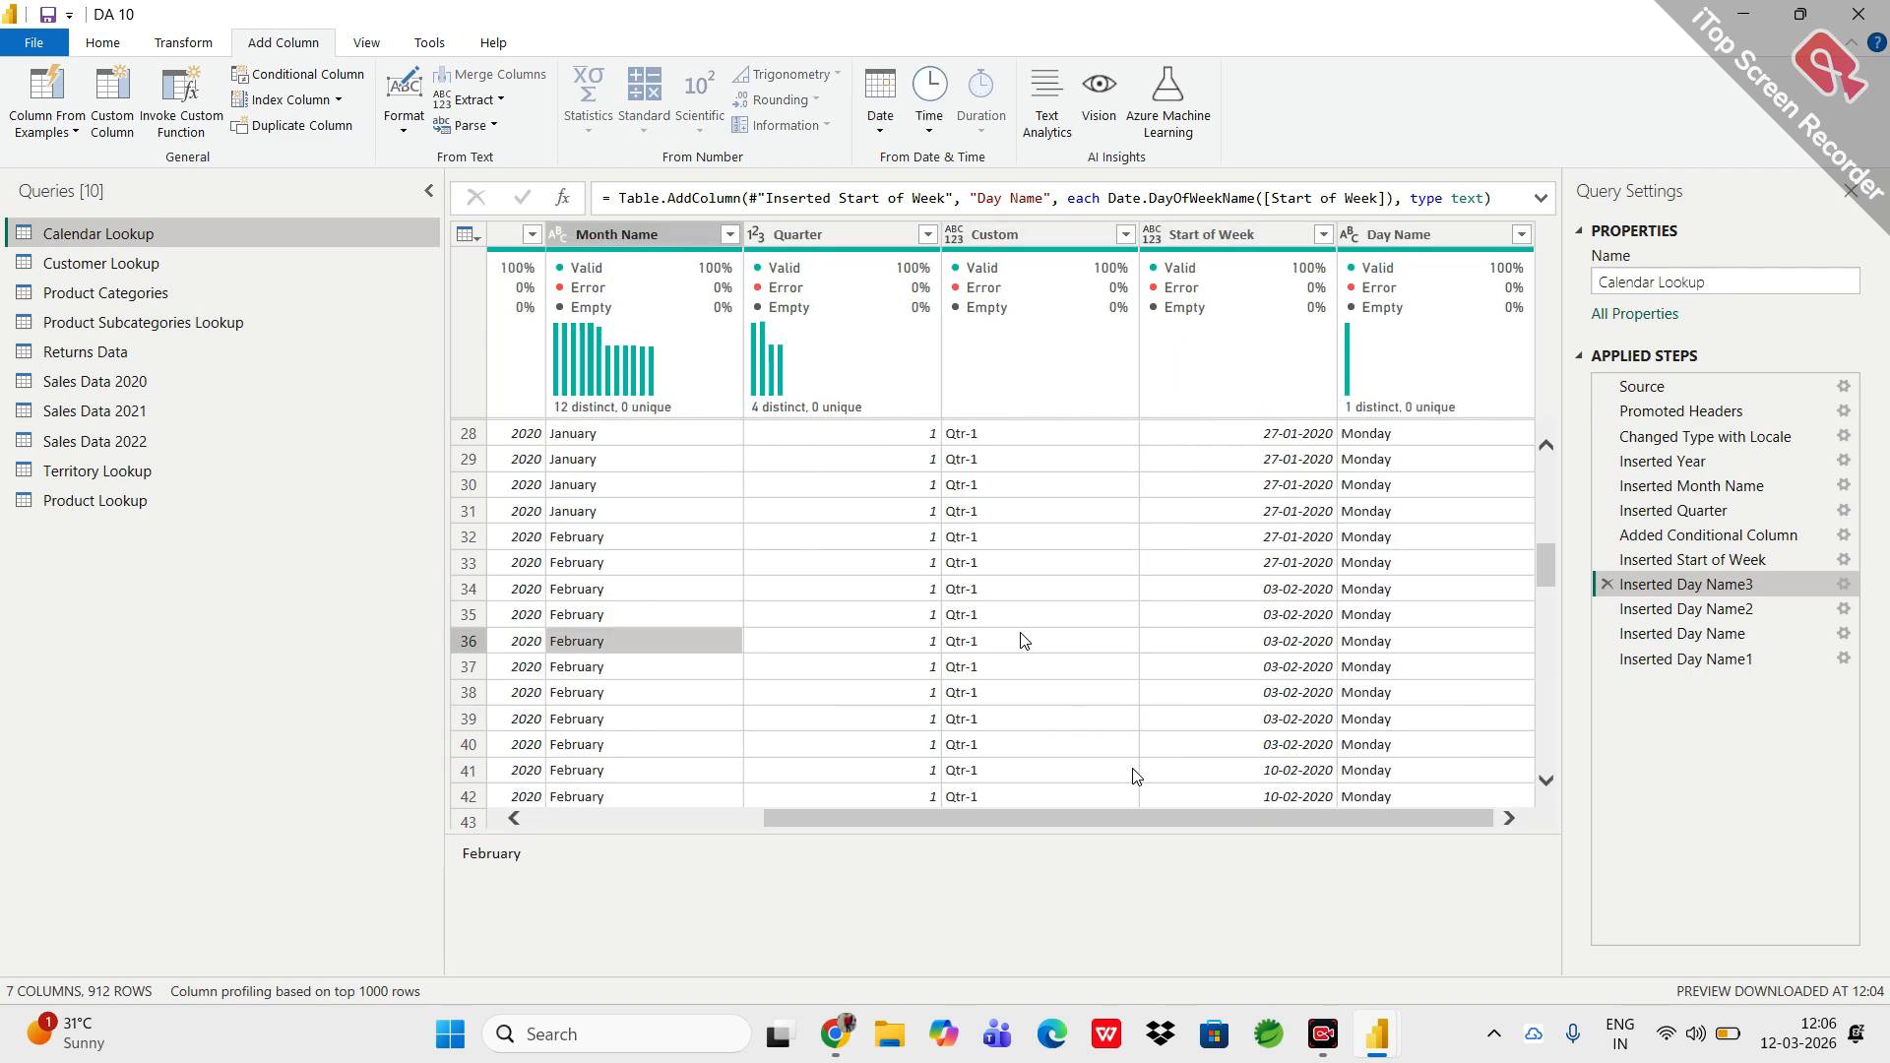
{"action": "mouse_move", "coordinate": [1168, 817]}
{"action": "left_mouse_down"}
{"action": "mouse_move", "coordinate": [934, 818]}
{"action": "mouse_move", "coordinate": [1155, 827]}
{"action": "left_mouse_up"}
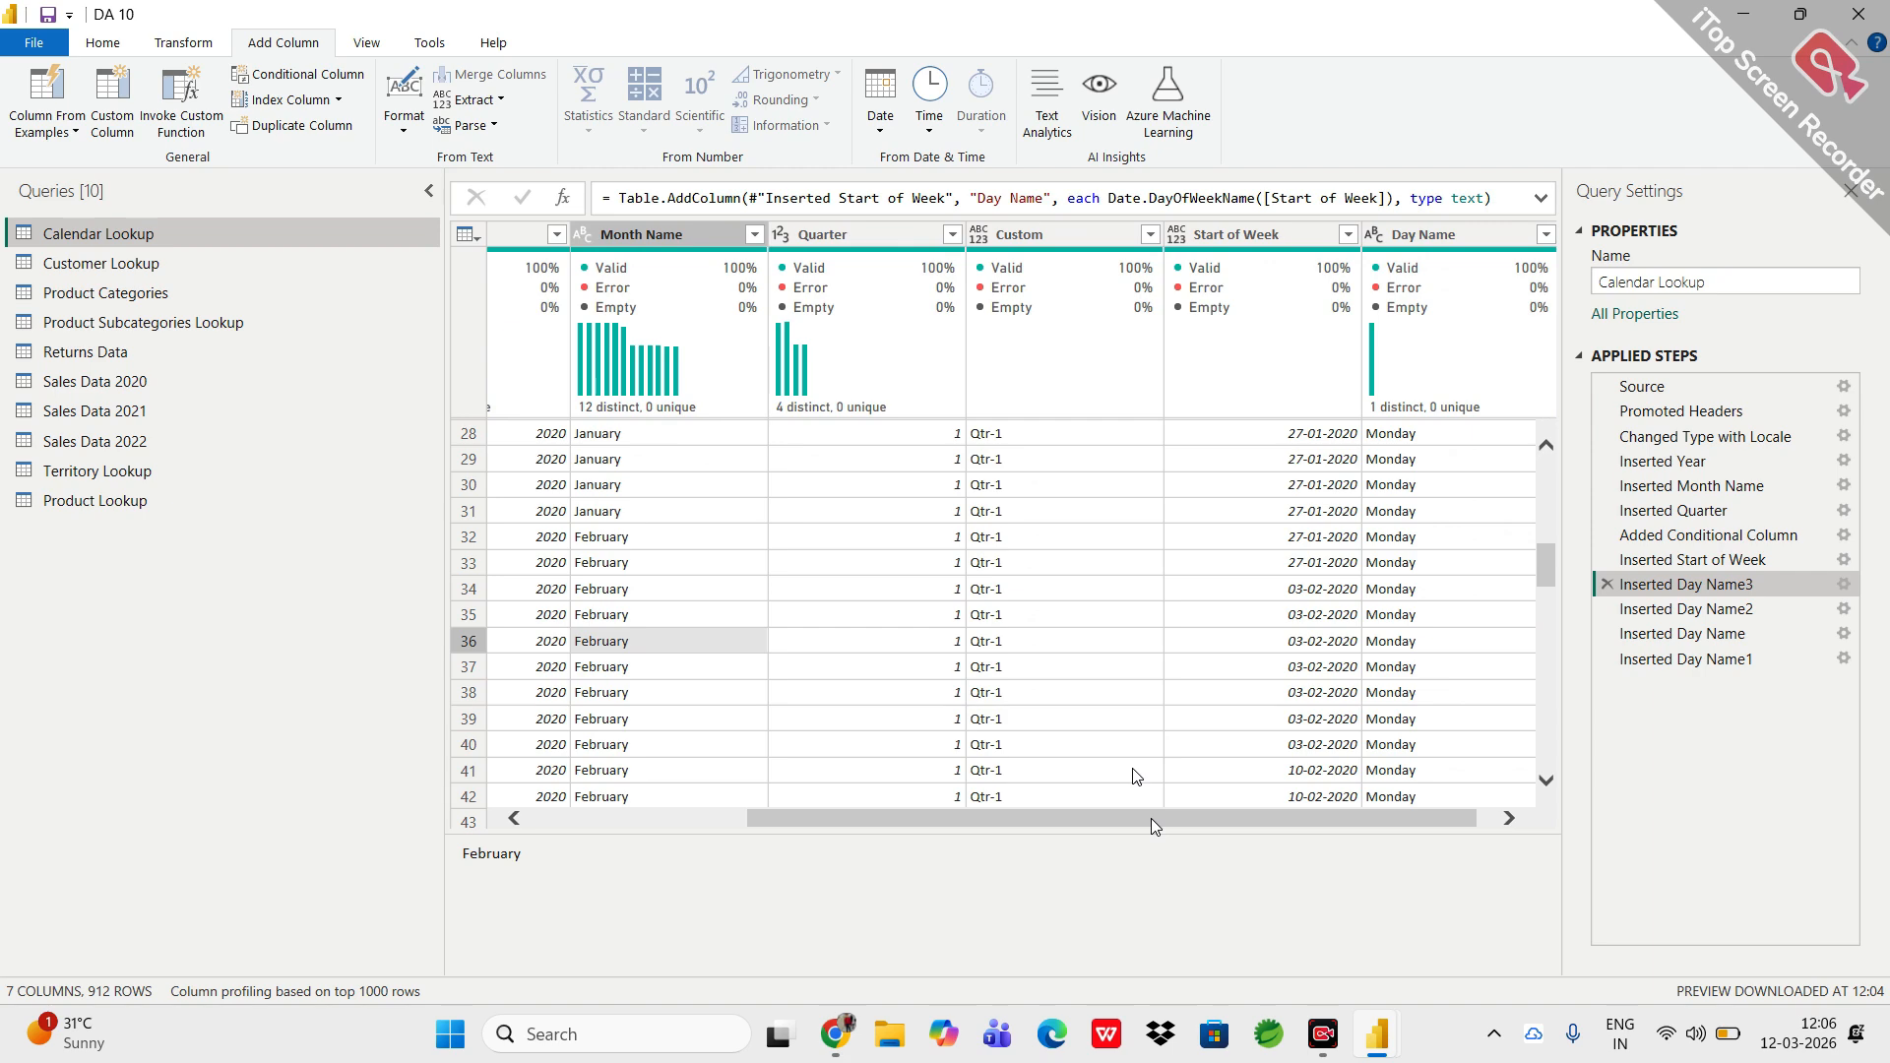
{"action": "left_click_drag", "start_coordinate": [1155, 827], "coordinate": [936, 823]}
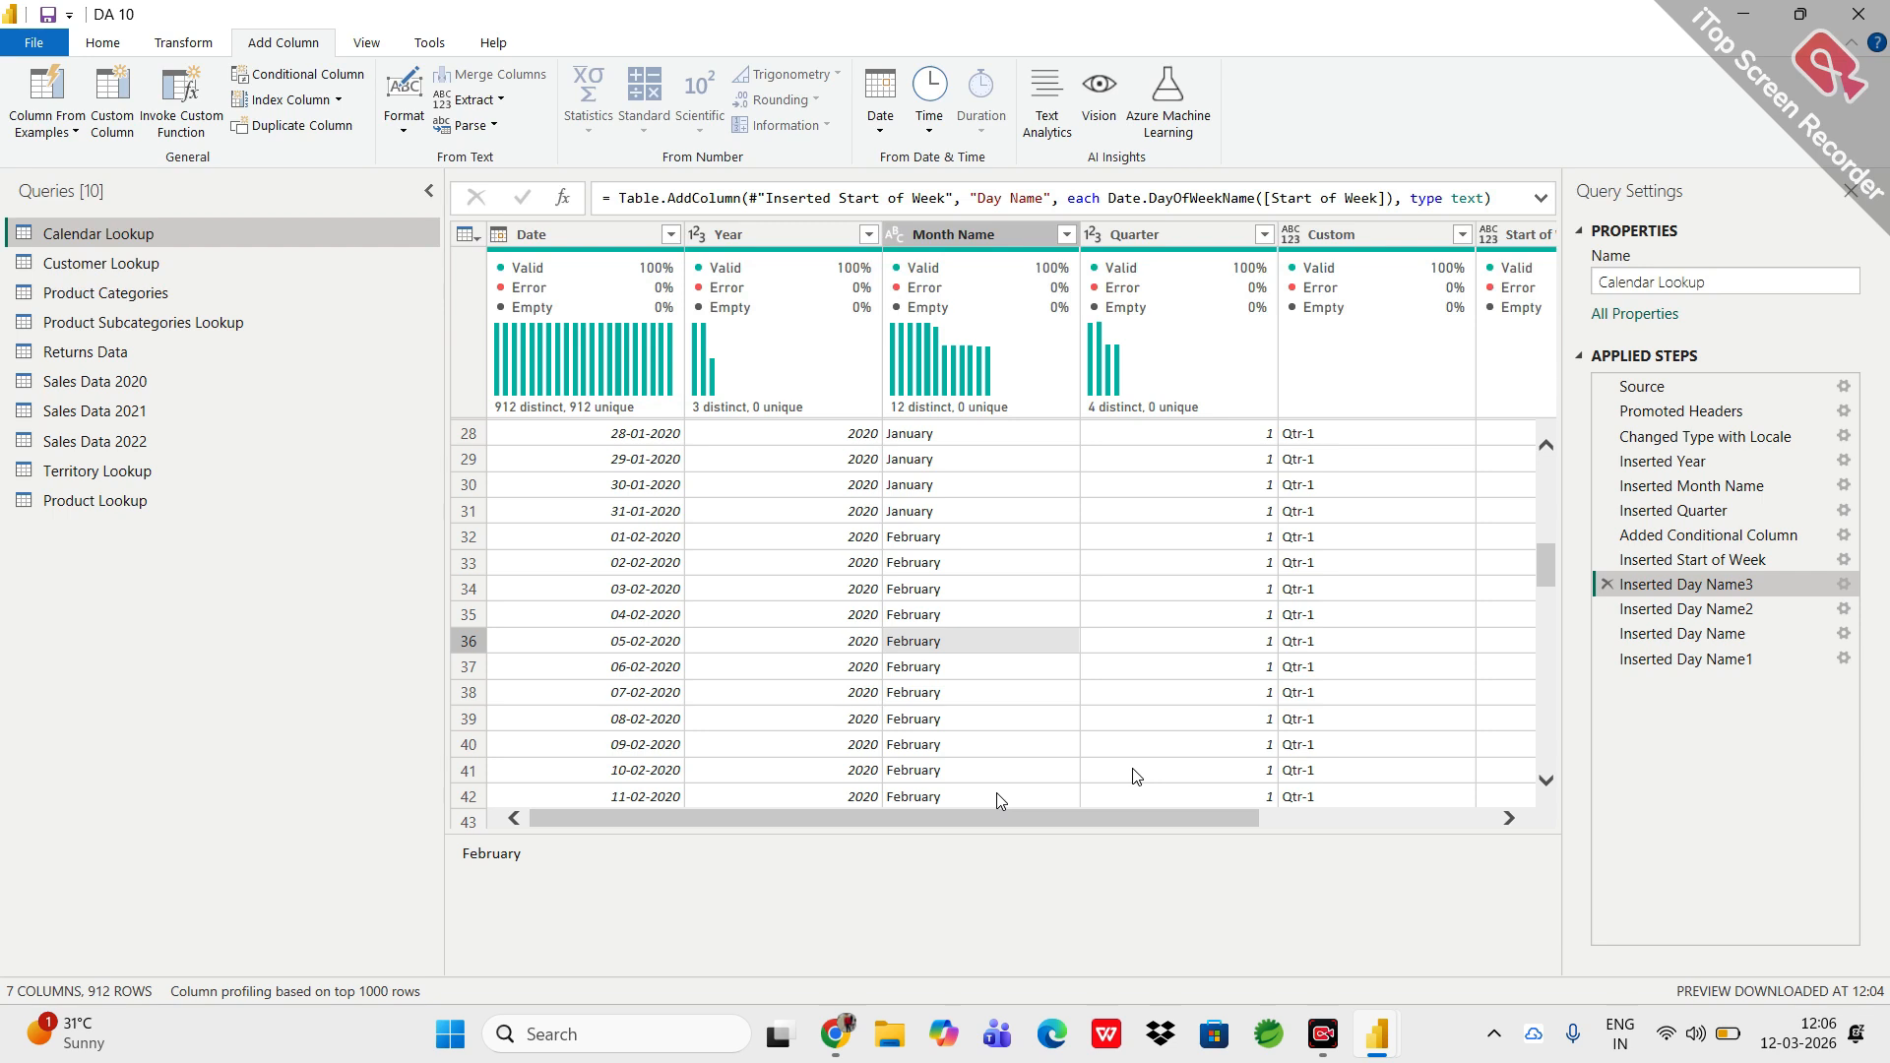
{"action": "left_click", "coordinate": [535, 230]}
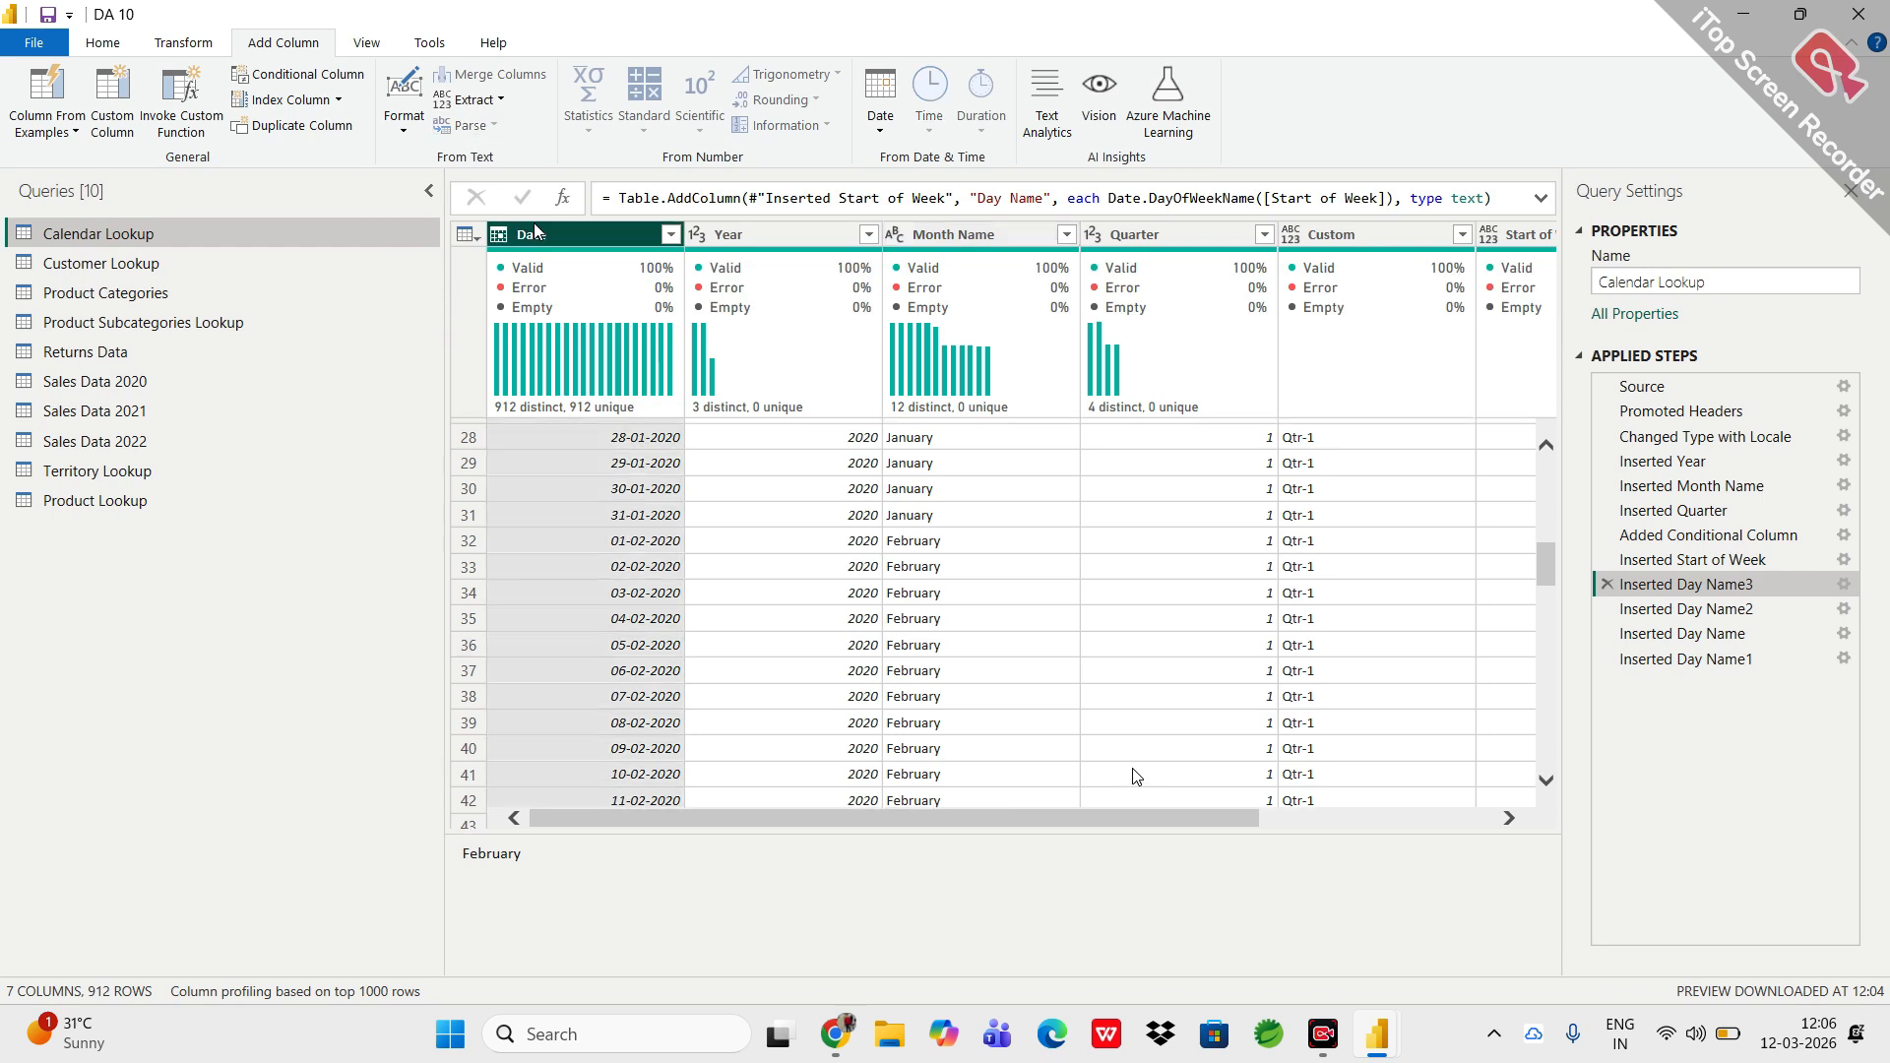
{"action": "left_click", "coordinate": [893, 132]}
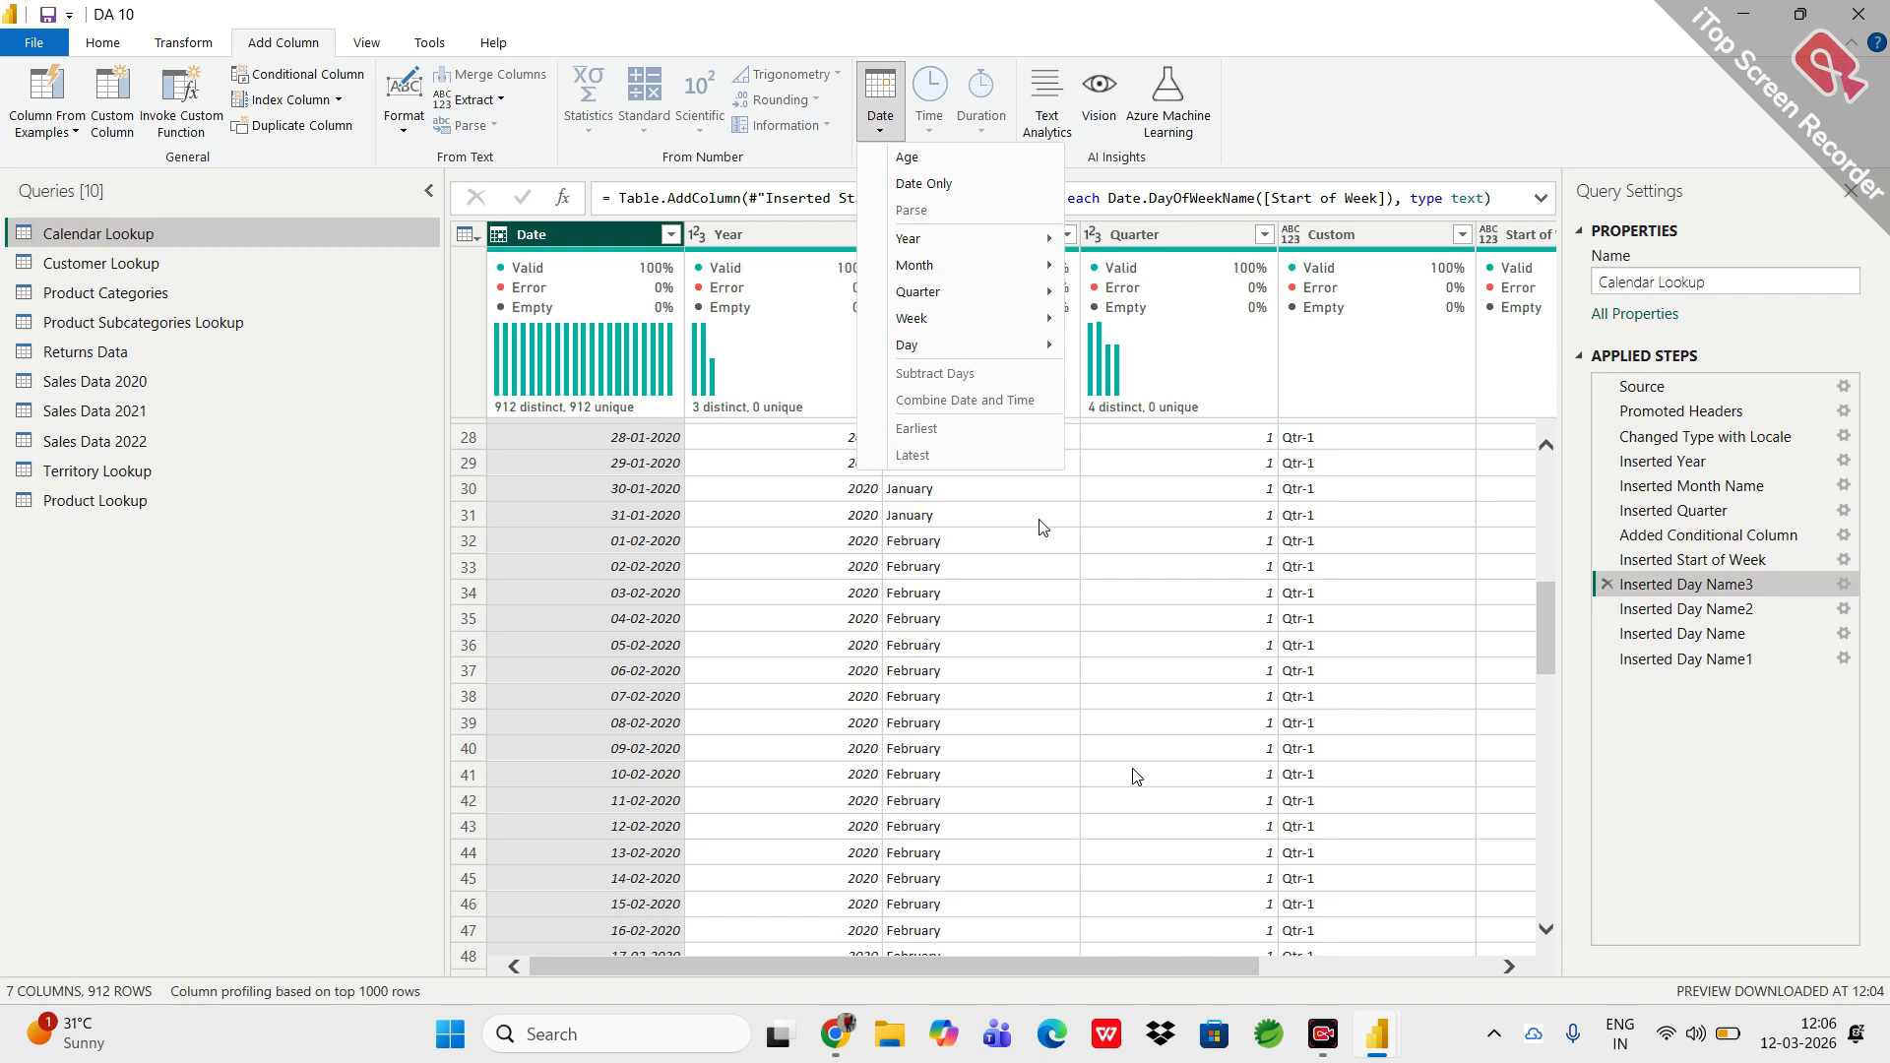
{"action": "left_click", "coordinate": [1297, 805]}
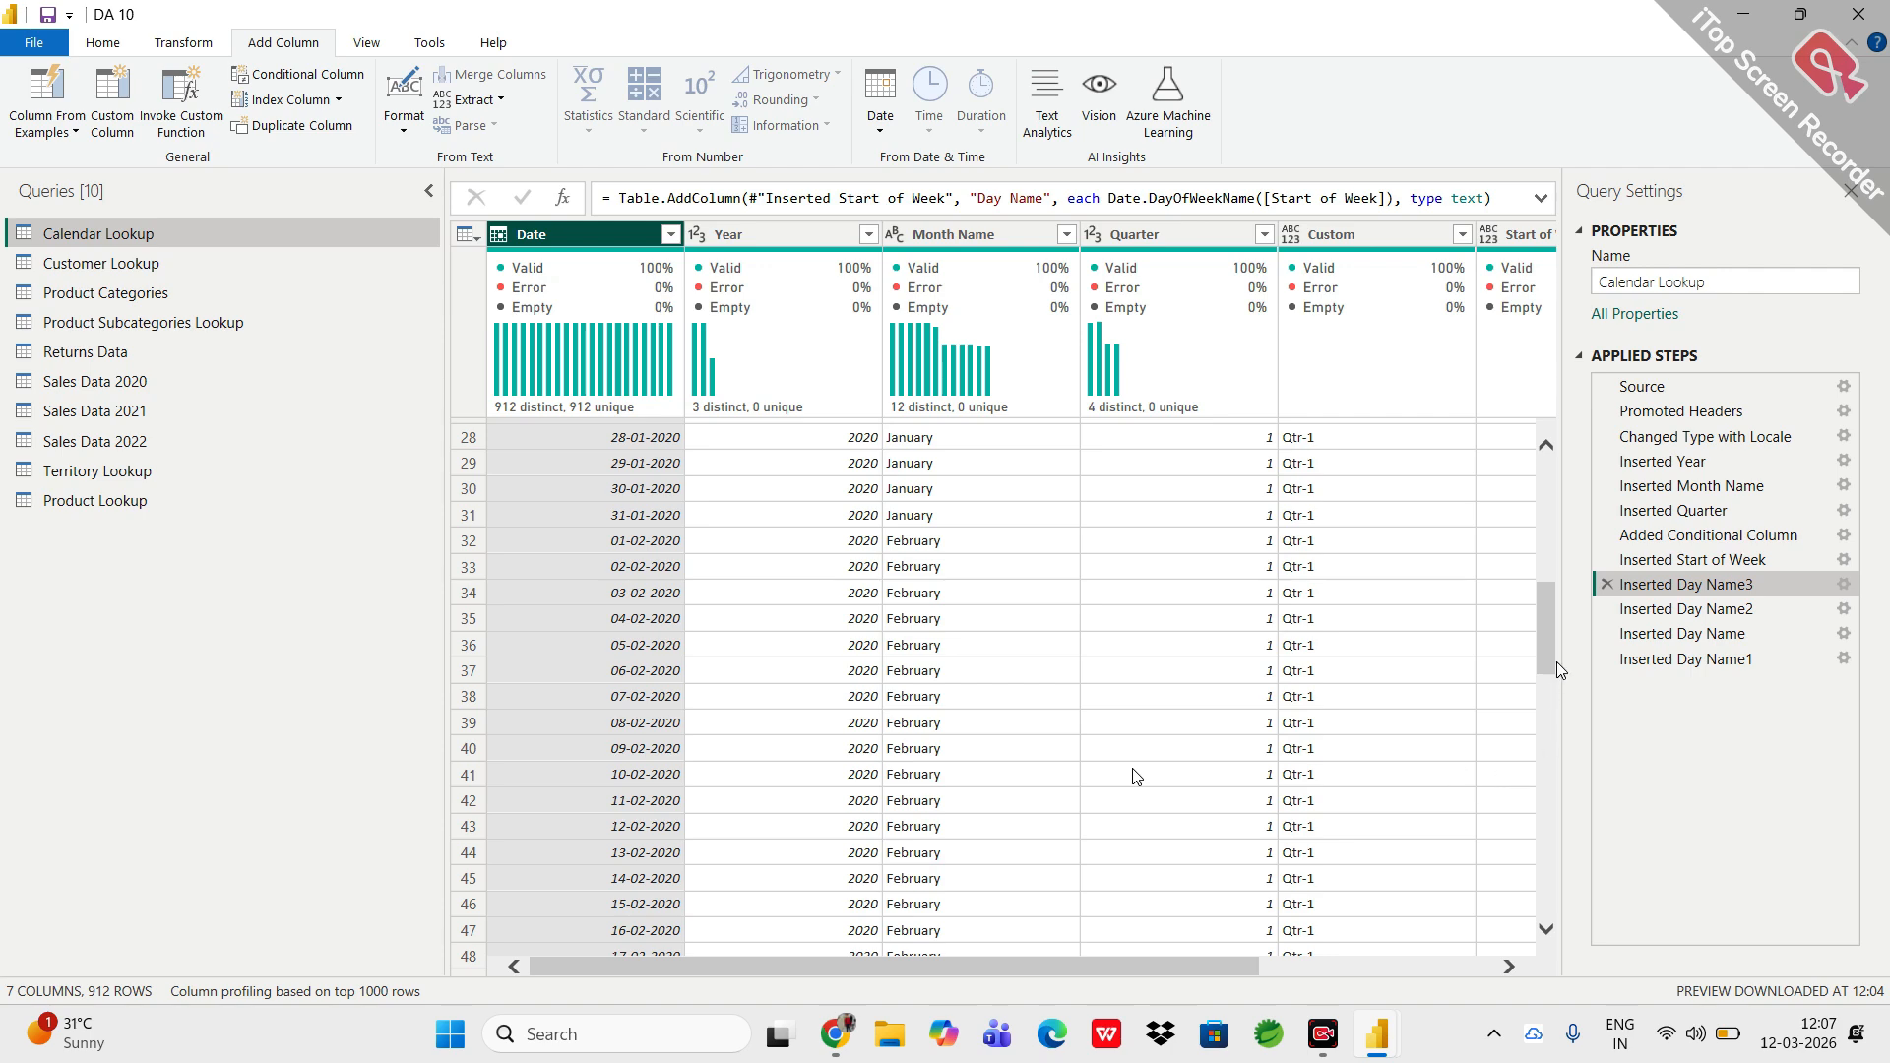
{"action": "scroll", "coordinate": [1556, 660], "scroll_direction": "down", "scroll_amount": 7}
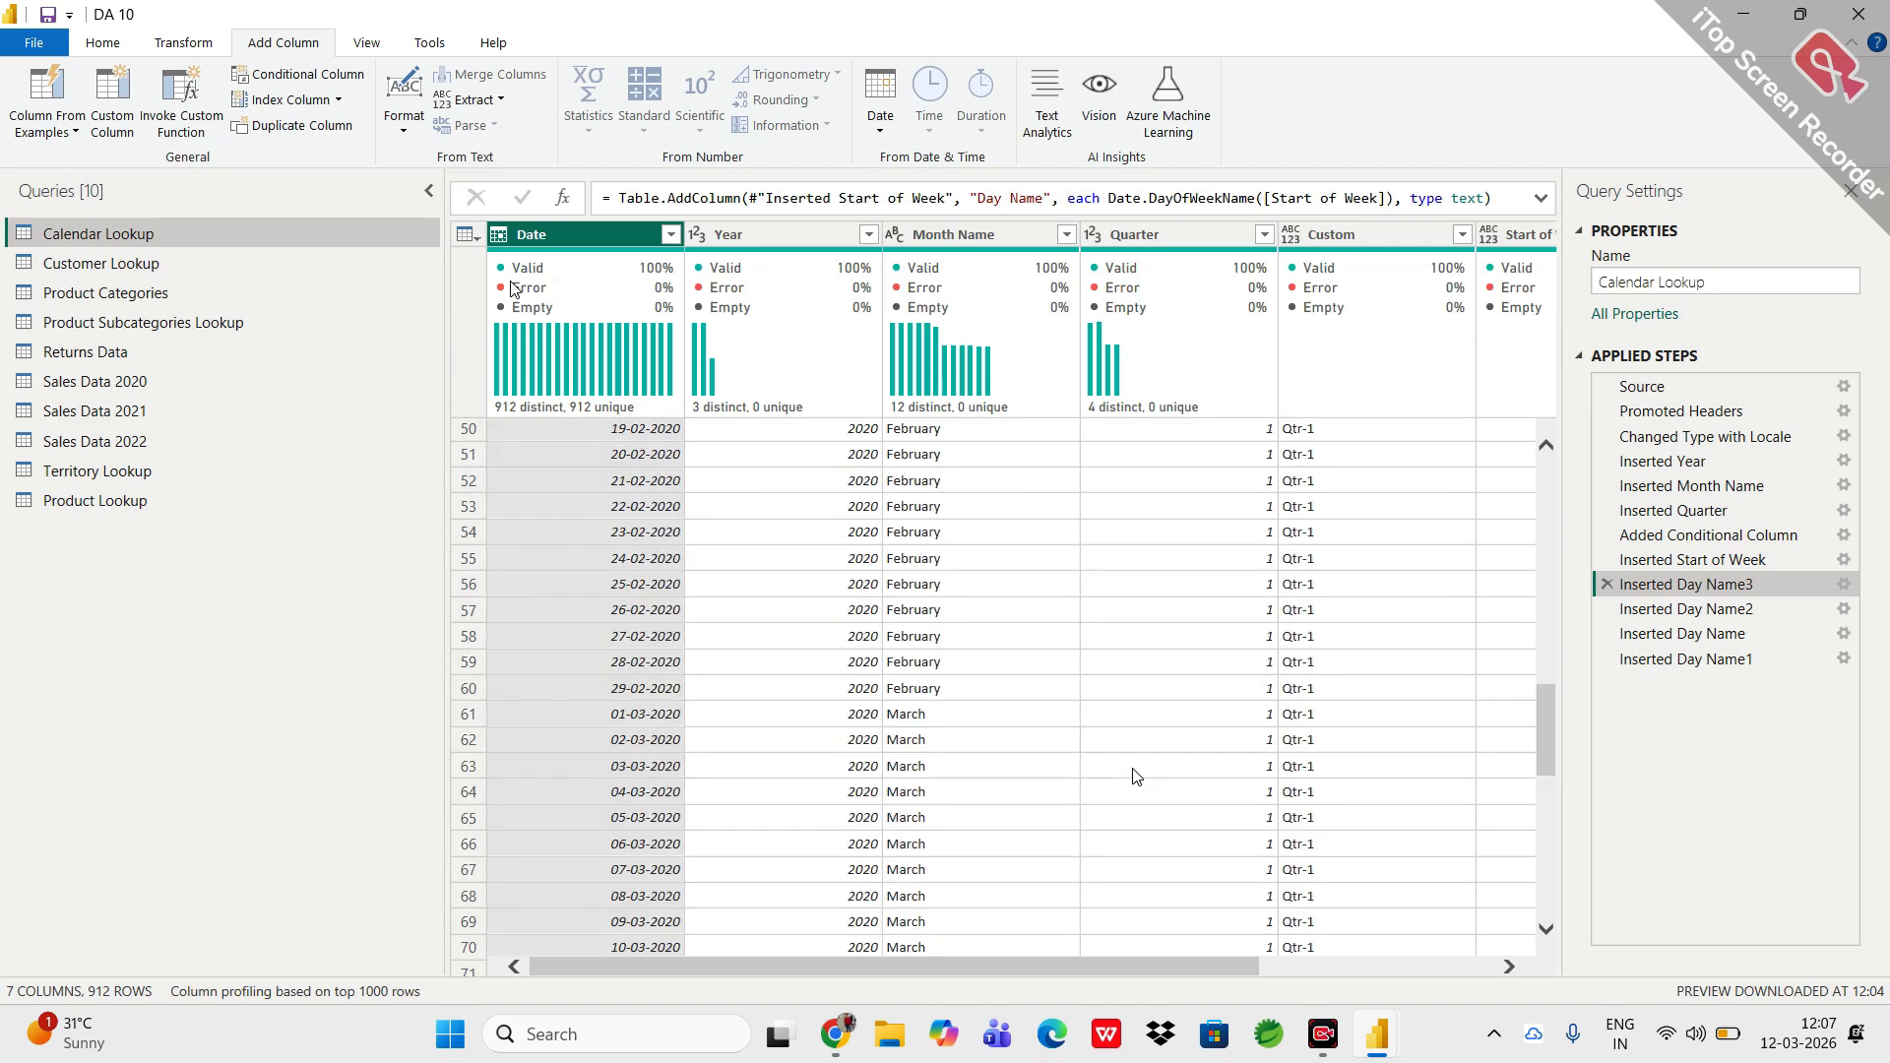
{"action": "mouse_move", "coordinate": [514, 288]}
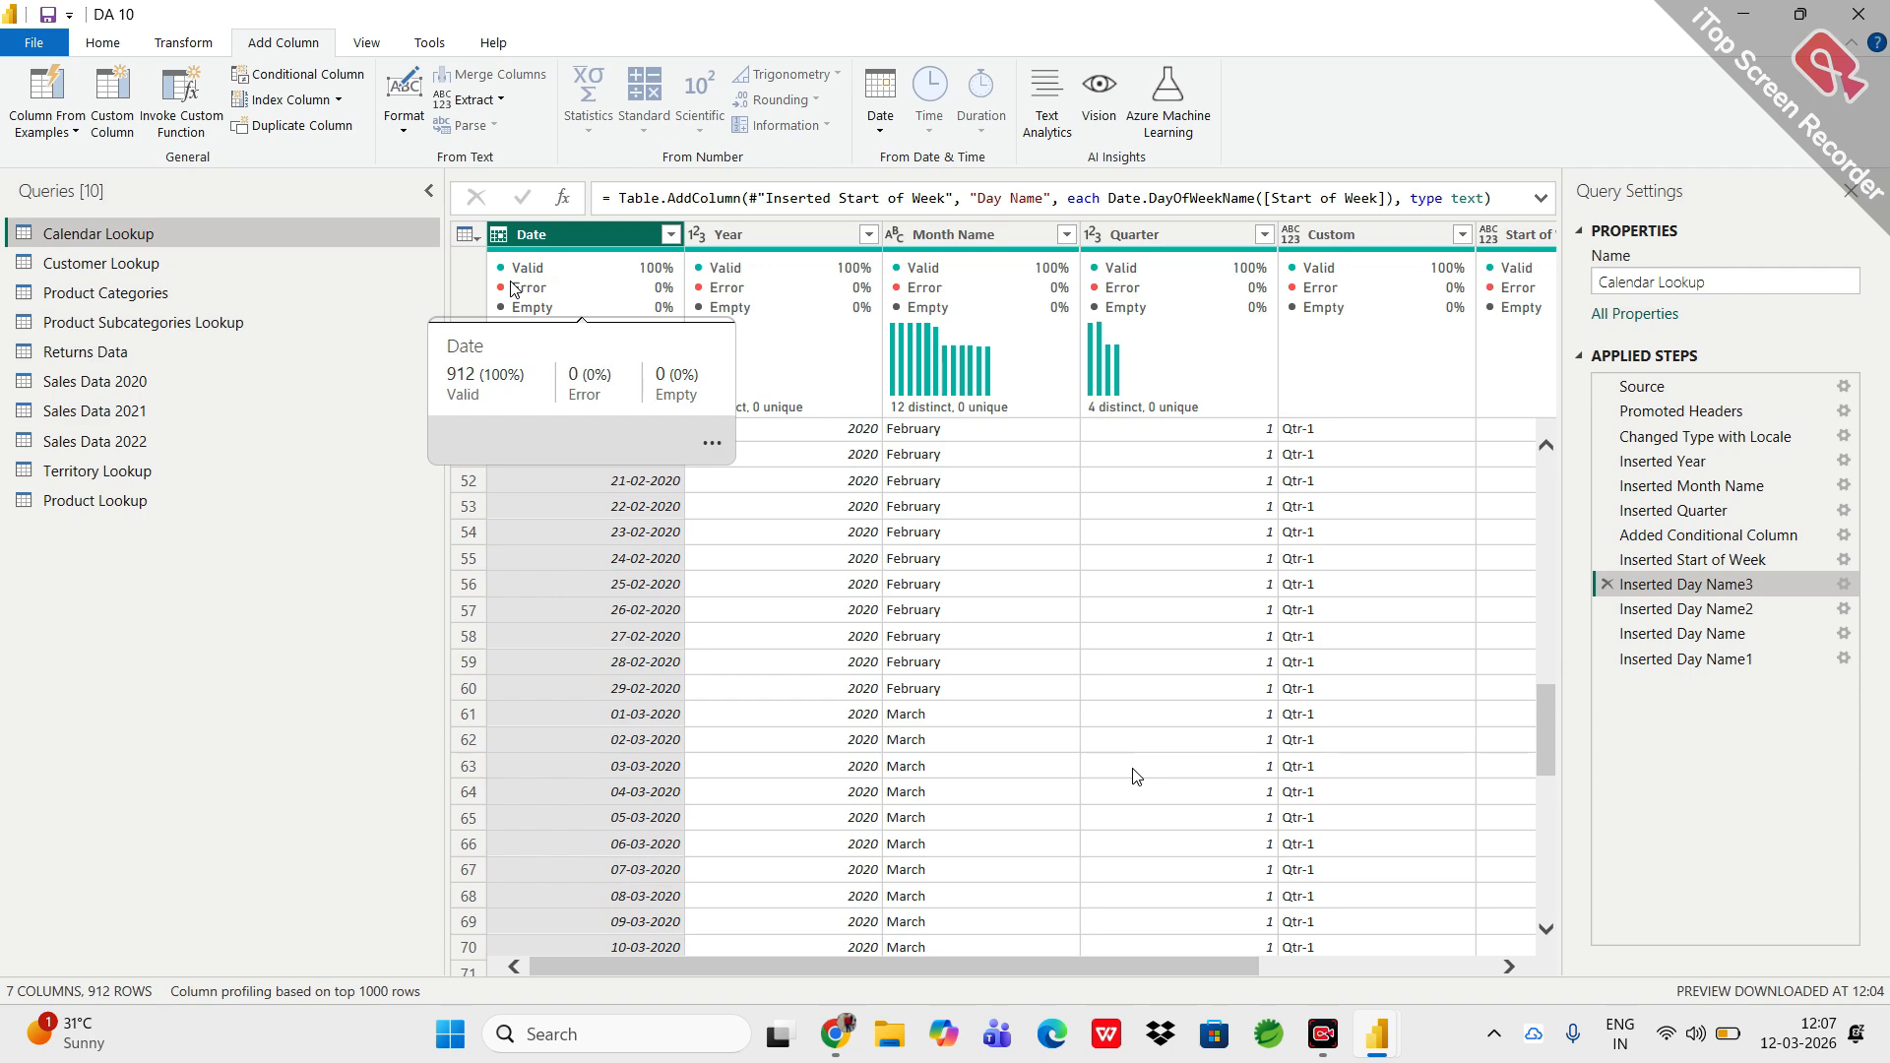
{"action": "left_click", "coordinate": [896, 134]}
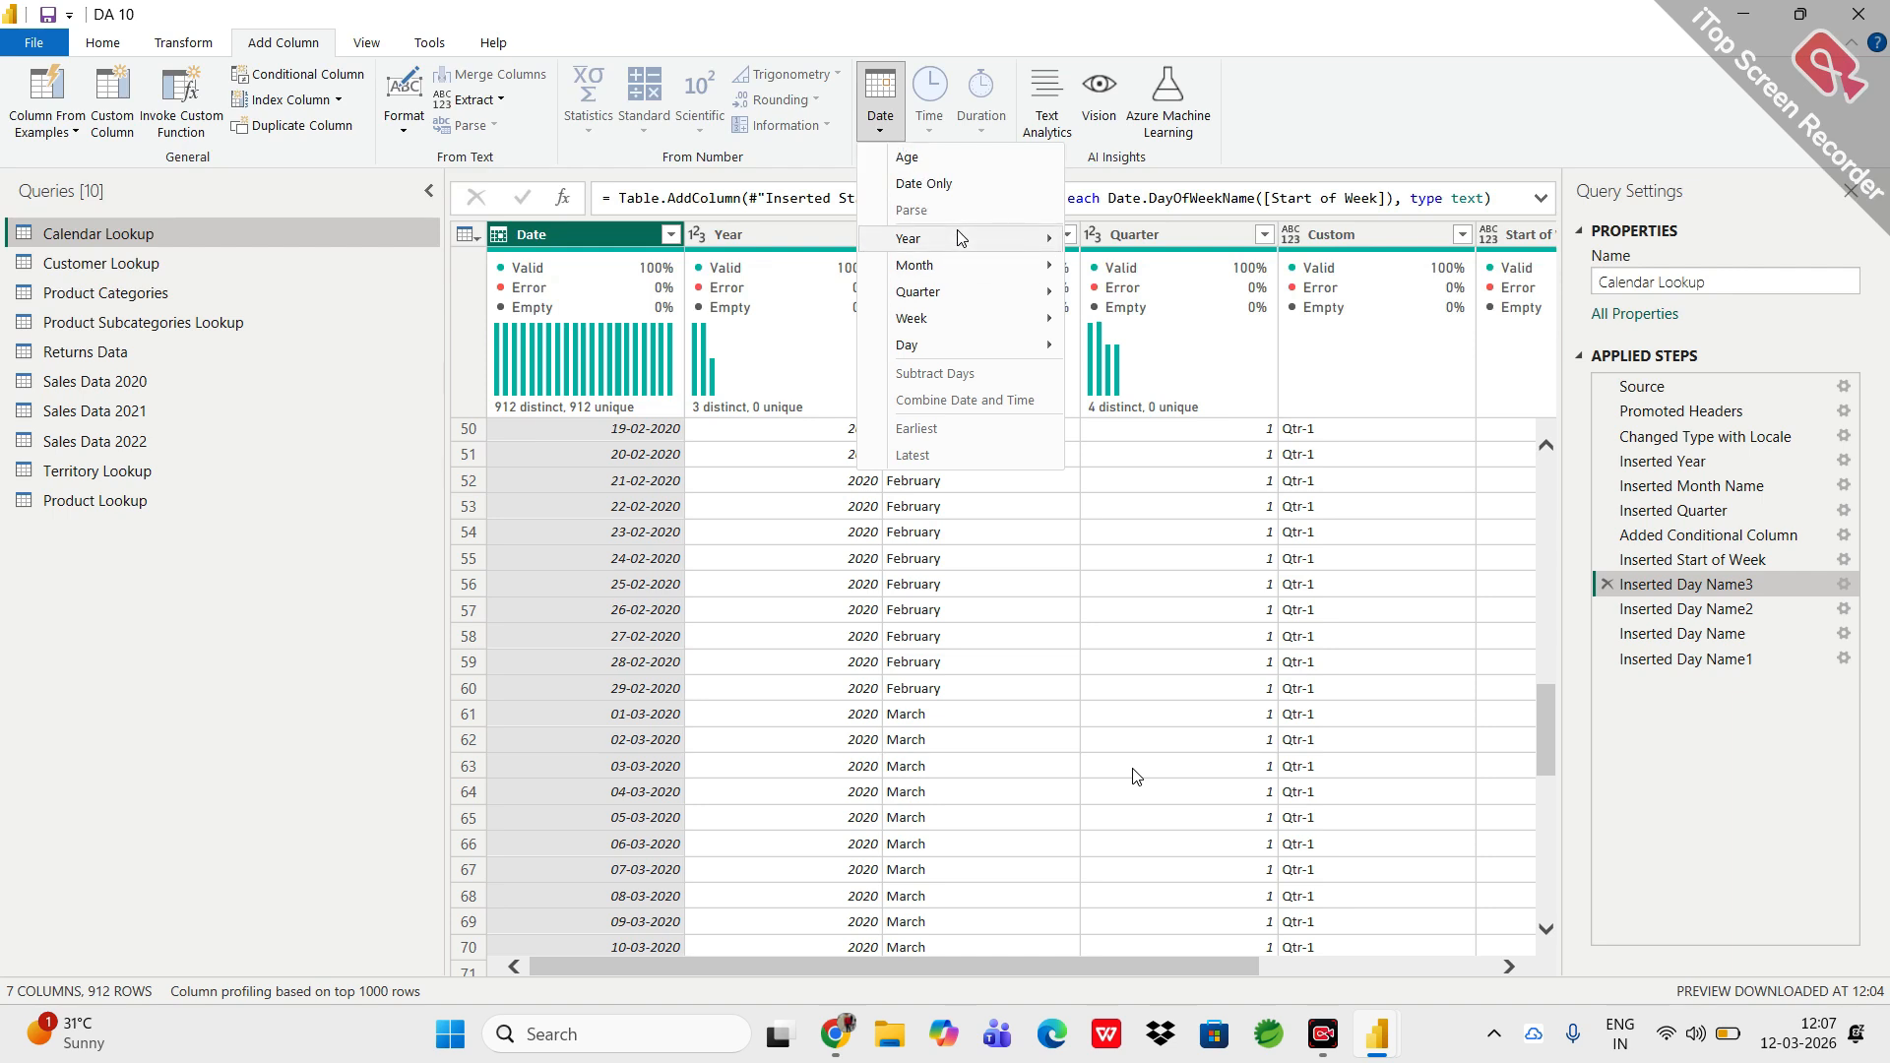
{"action": "mouse_move", "coordinate": [956, 251]}
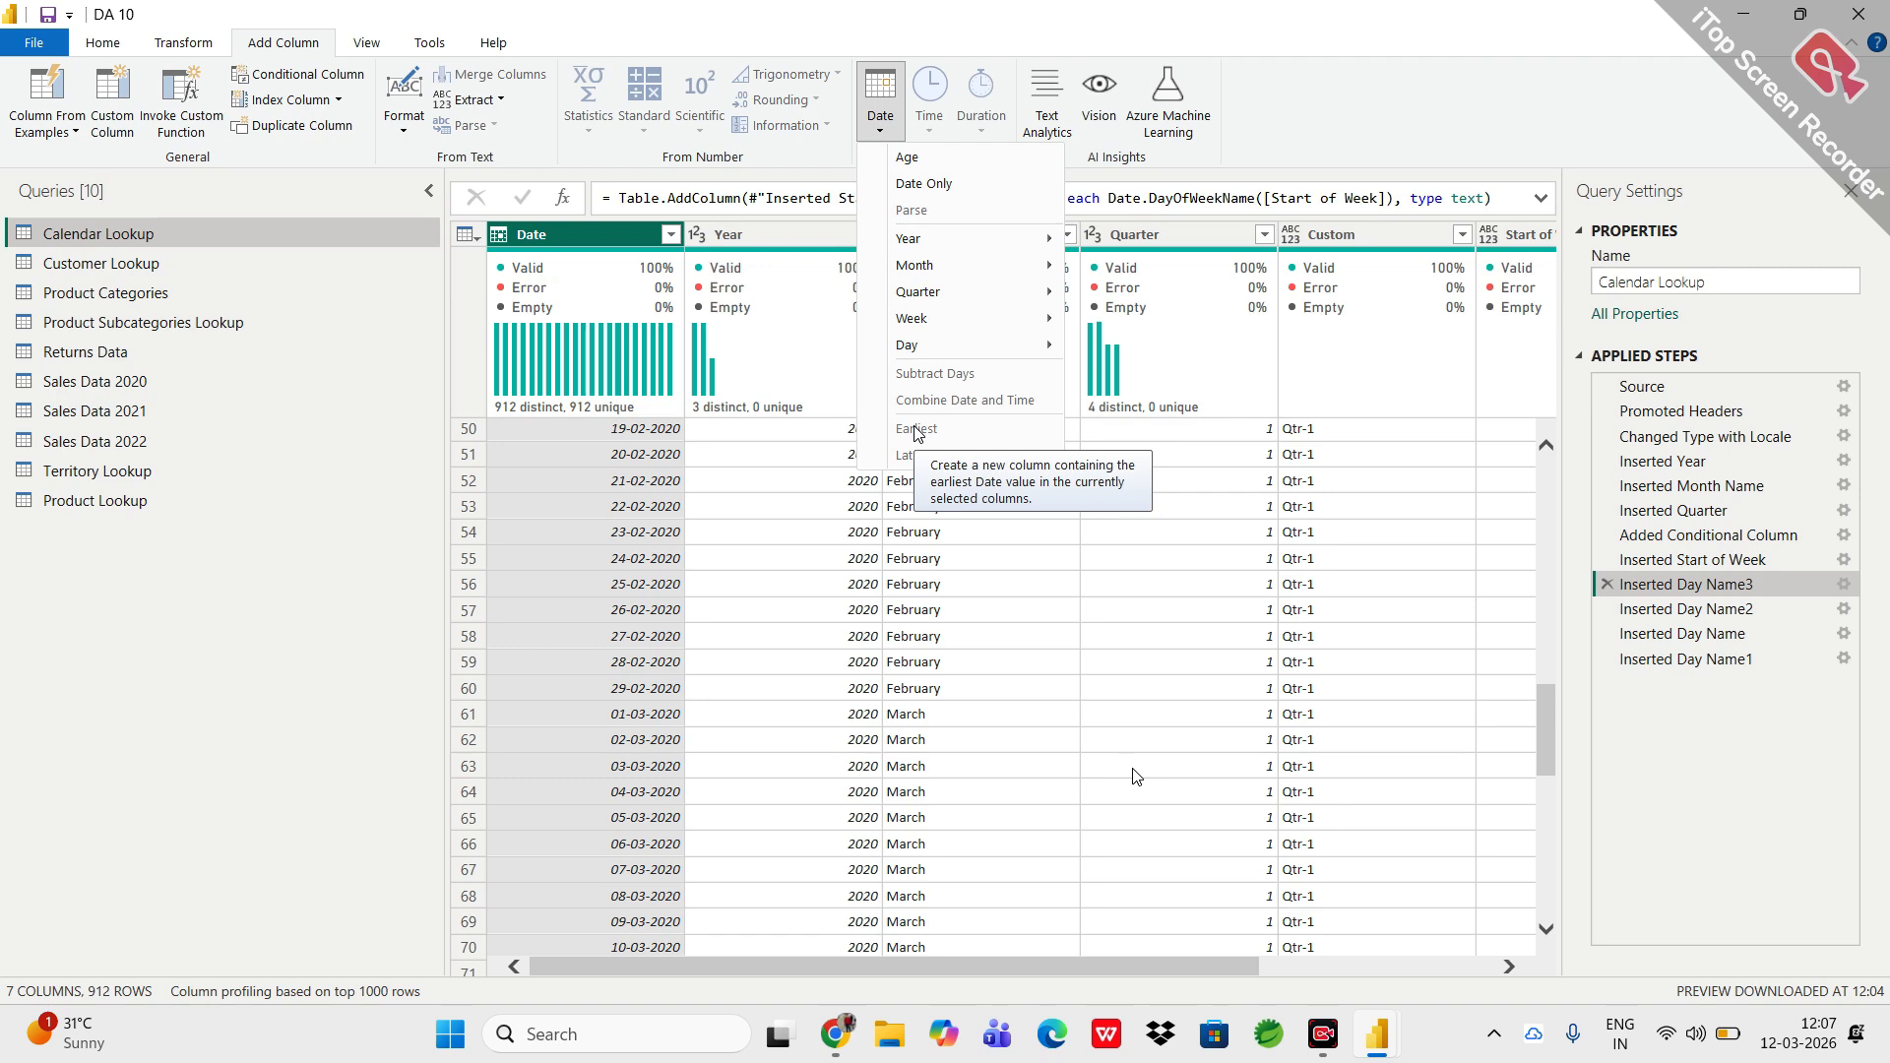
{"action": "left_click", "coordinate": [303, 382]}
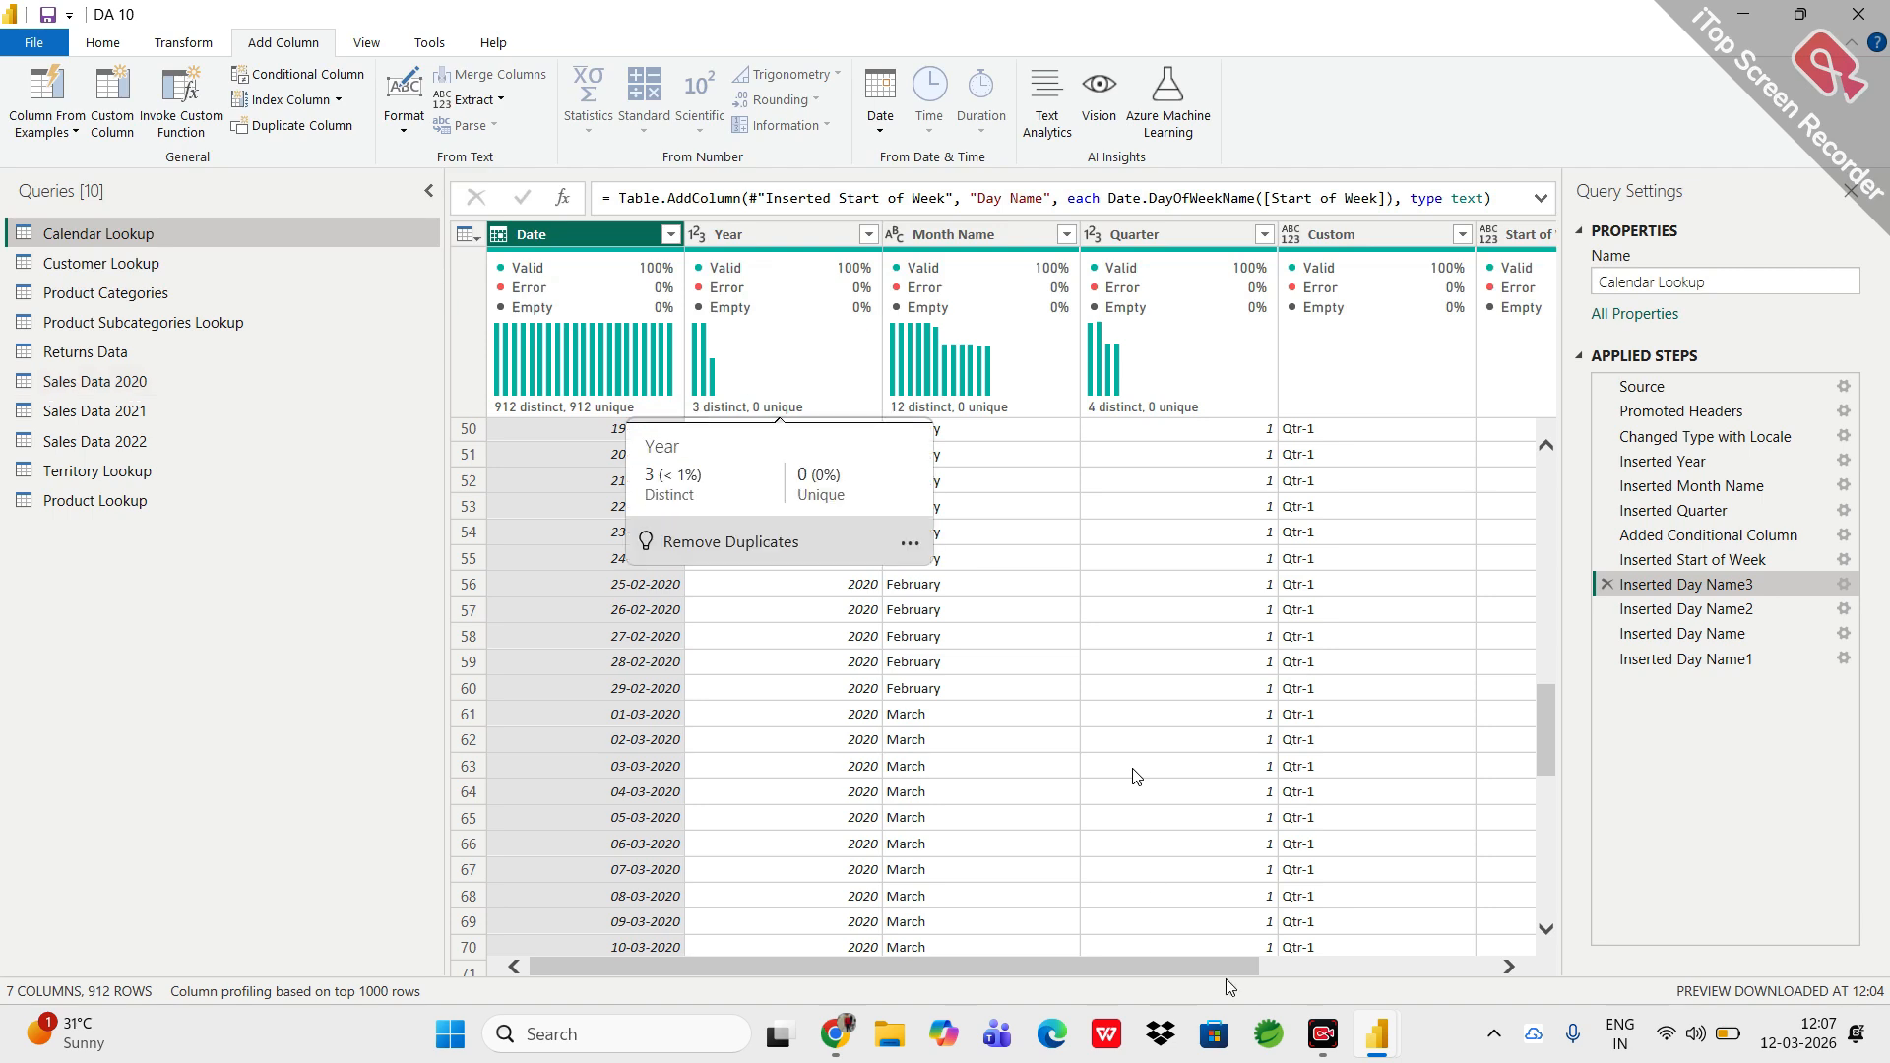
Compare the Start of Week dates with the Date column and with the Day Name values in the February and March rows.
{"action": "left_click_drag", "start_coordinate": [1106, 965], "coordinate": [1510, 968]}
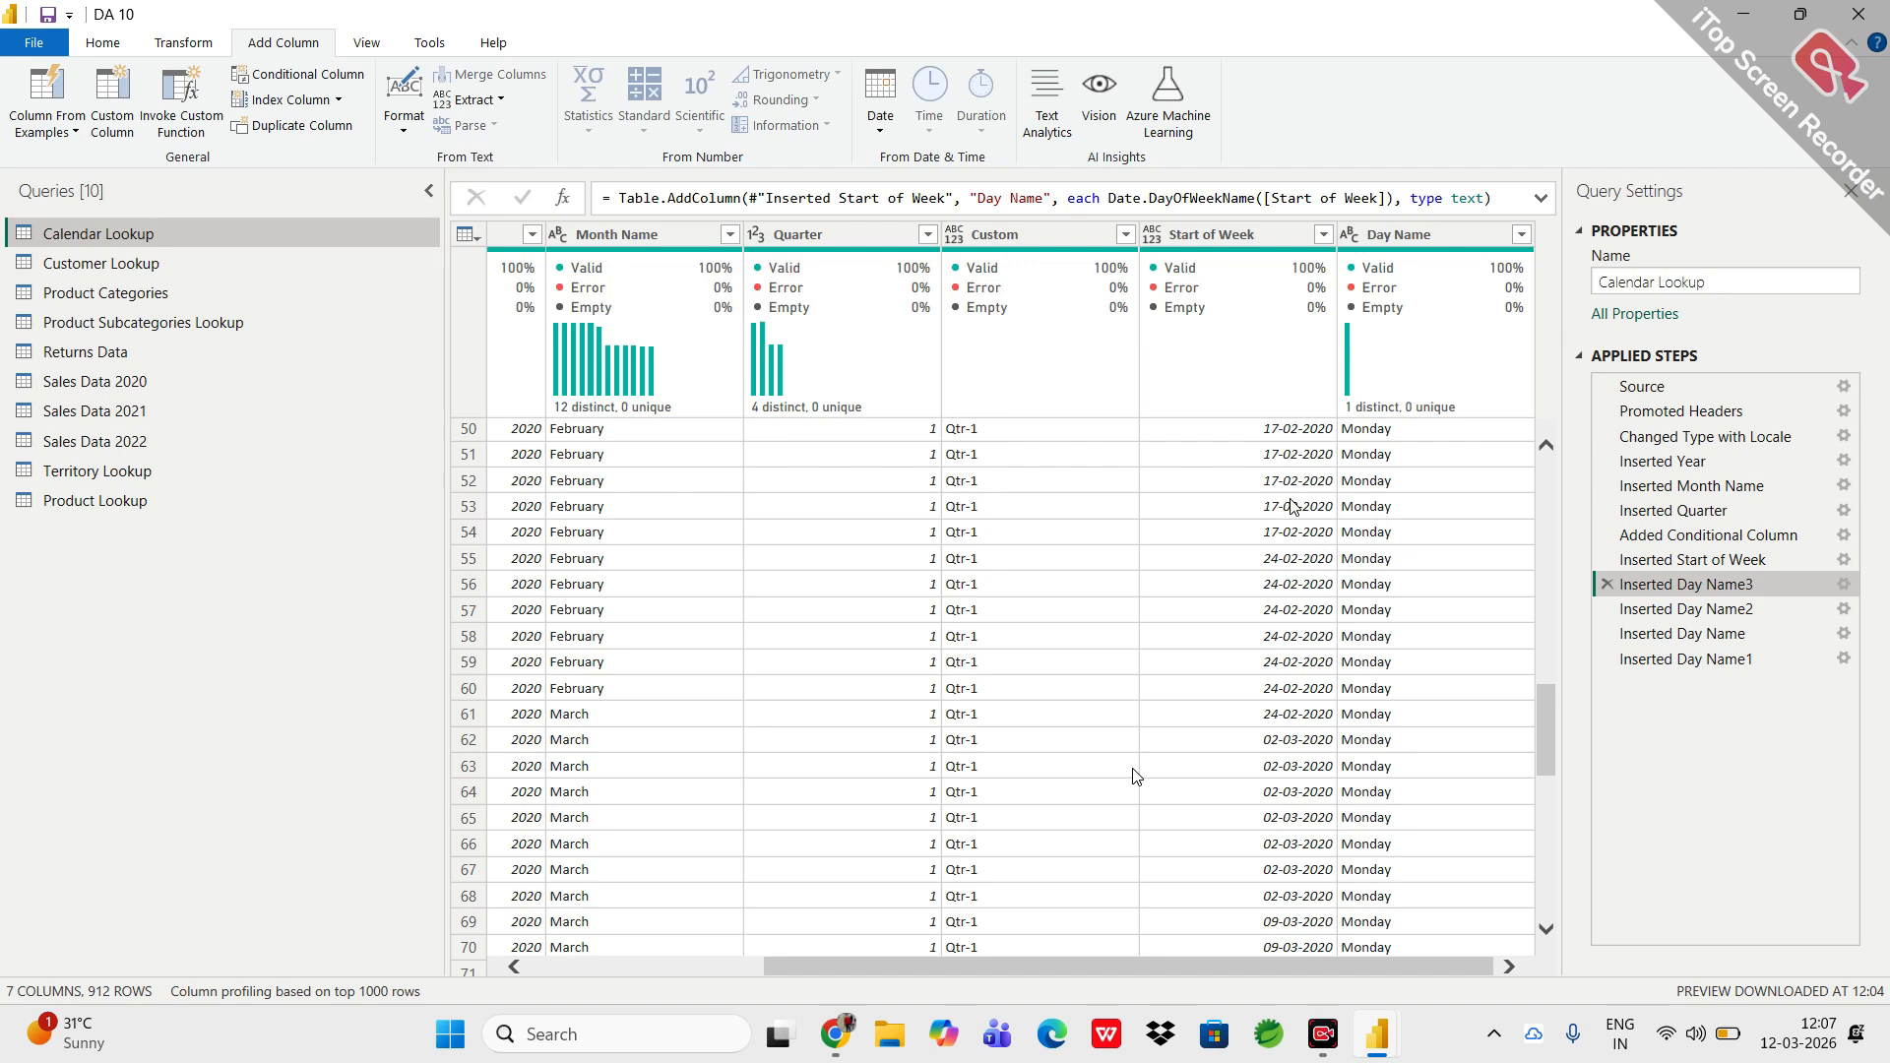
{"action": "scroll", "coordinate": [1113, 593], "scroll_direction": "left", "scroll_amount": 3}
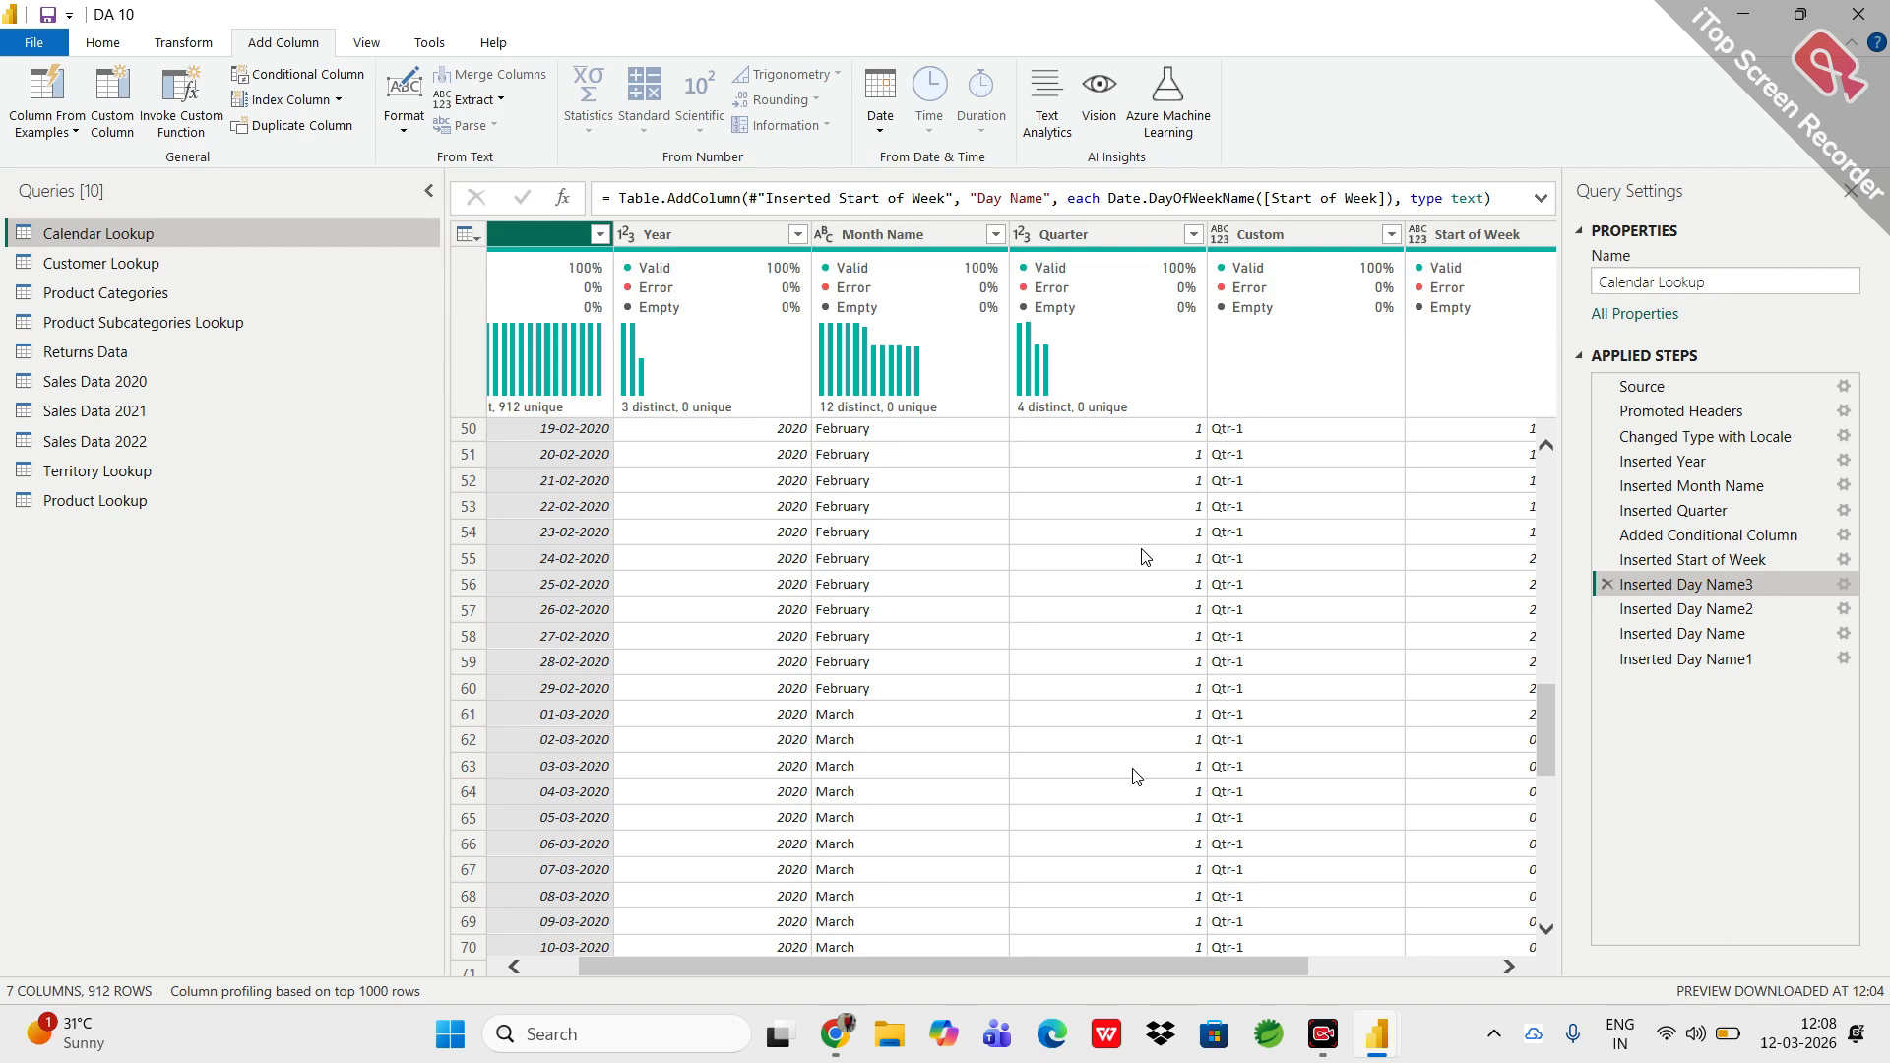
{"action": "scroll", "coordinate": [1145, 557], "scroll_direction": "right", "scroll_amount": 5}
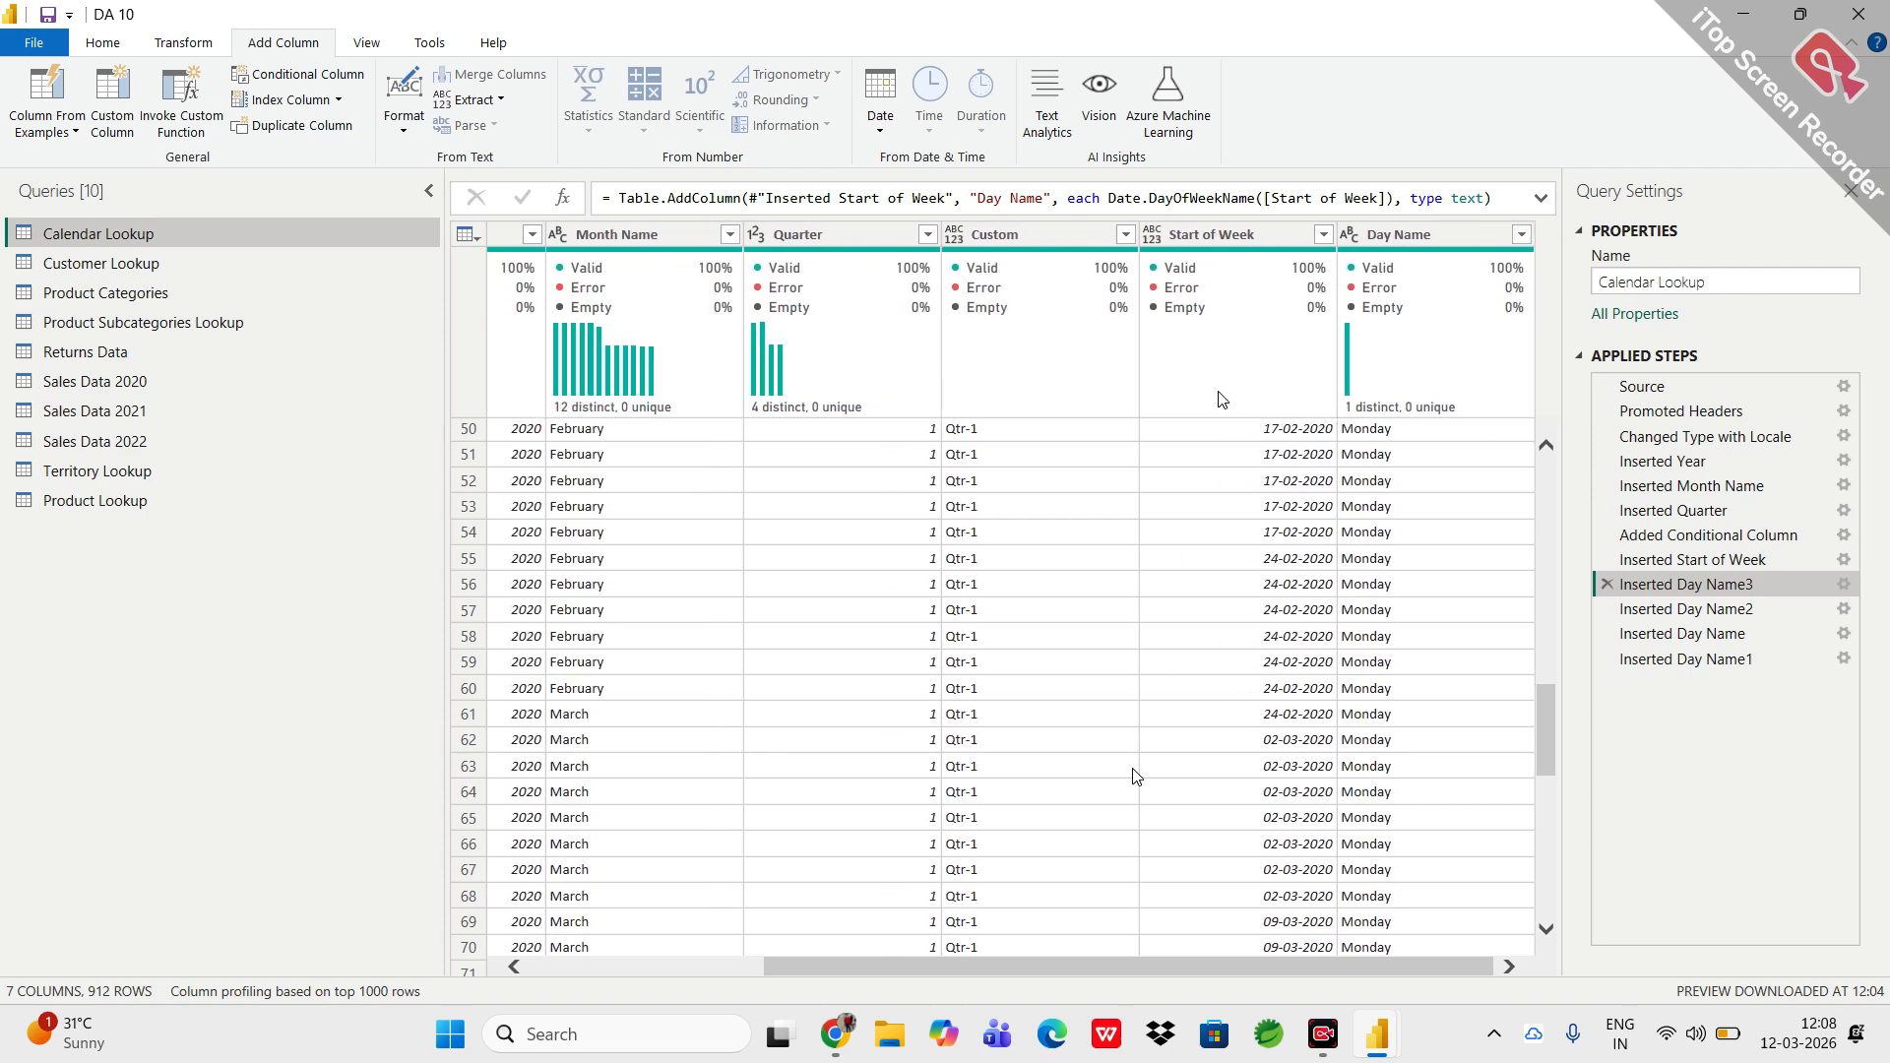
{"action": "left_click", "coordinate": [1293, 241]}
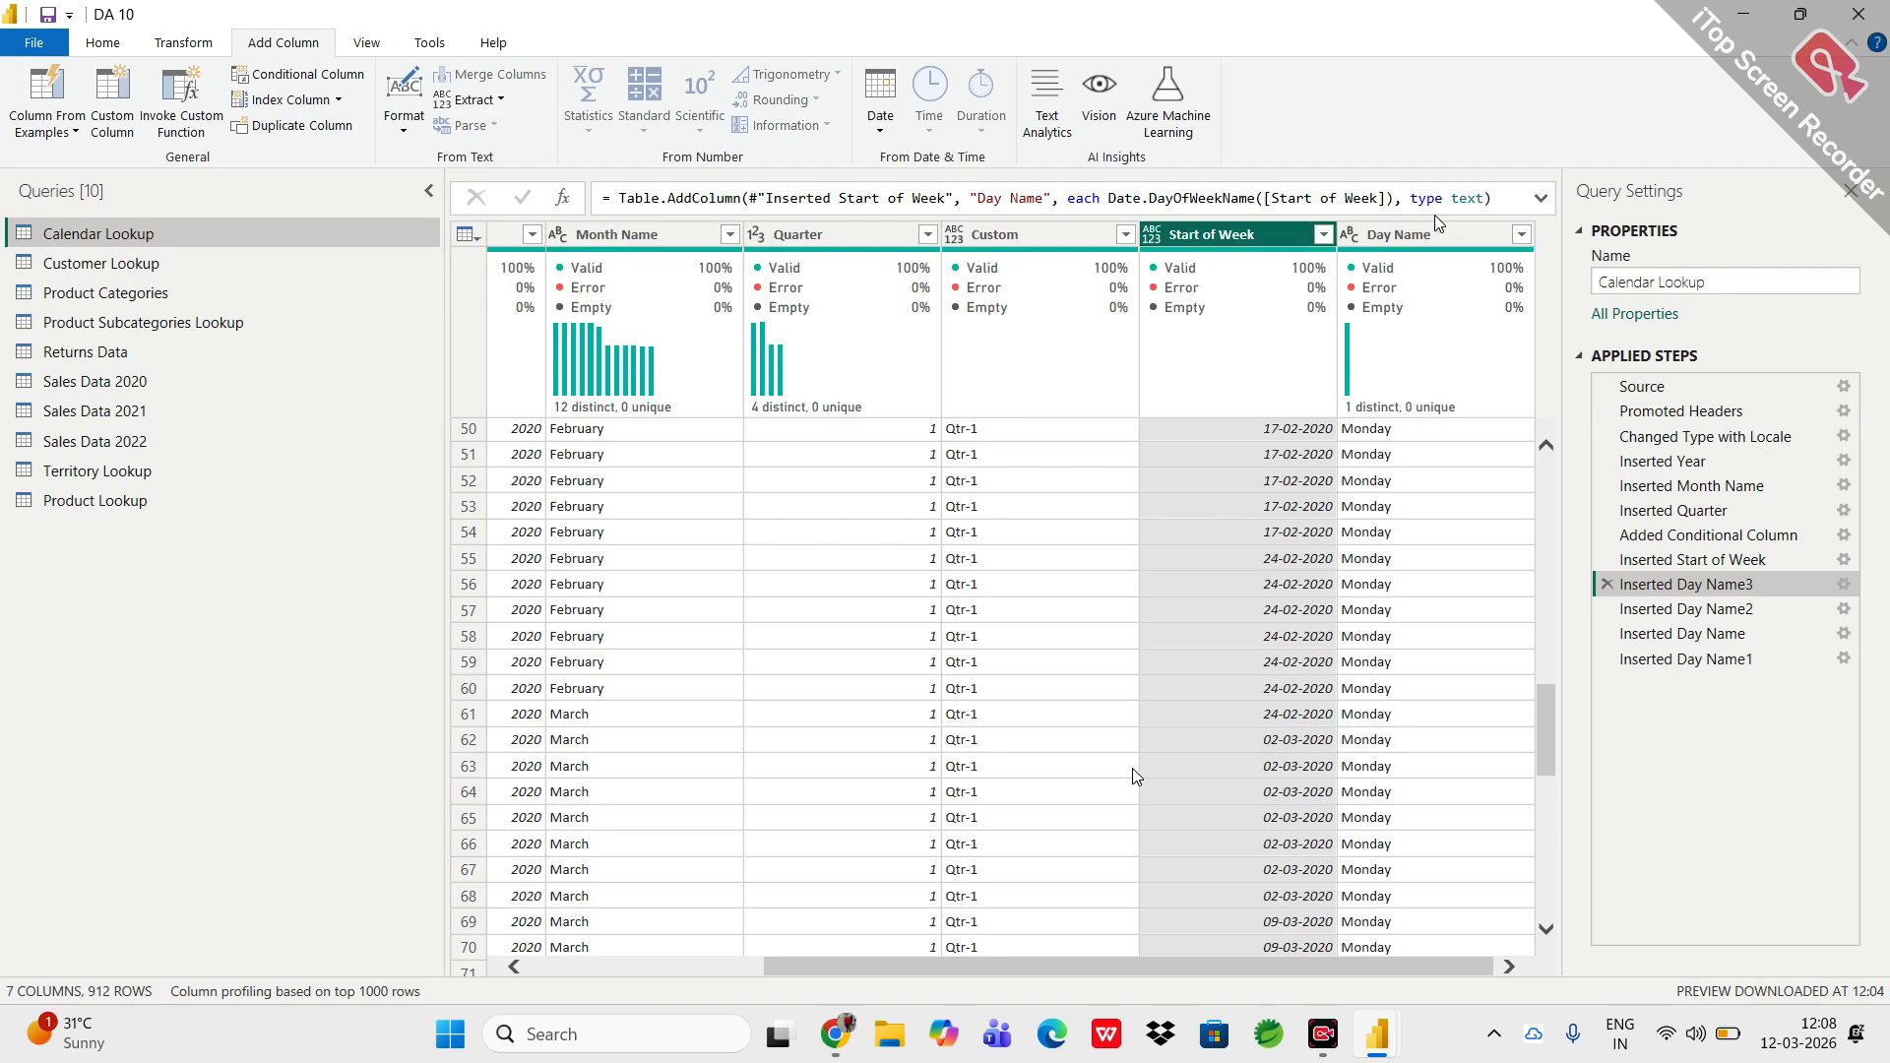
{"action": "left_click", "coordinate": [1418, 236]}
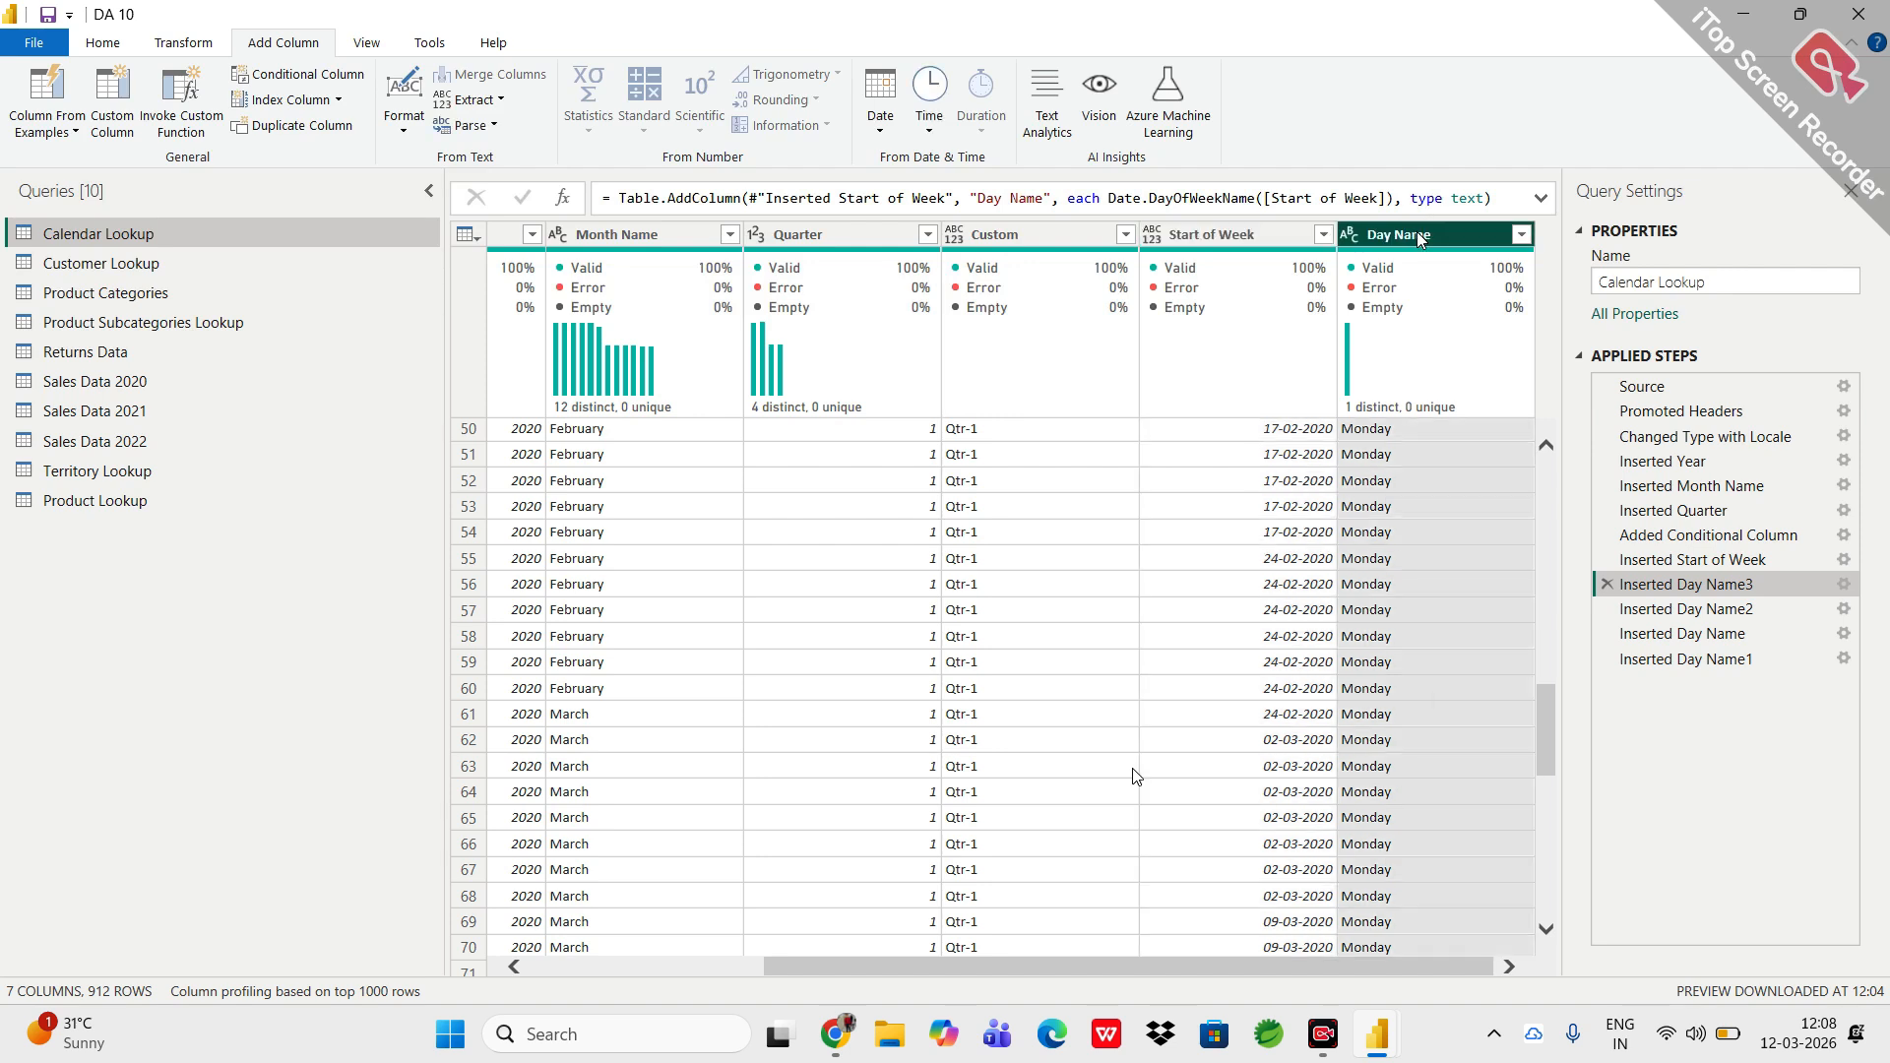
Delete all the Inserted Day Name steps and the Inserted Start of Week step from the Calendar Lookup query.
{"action": "left_click", "coordinate": [1606, 660]}
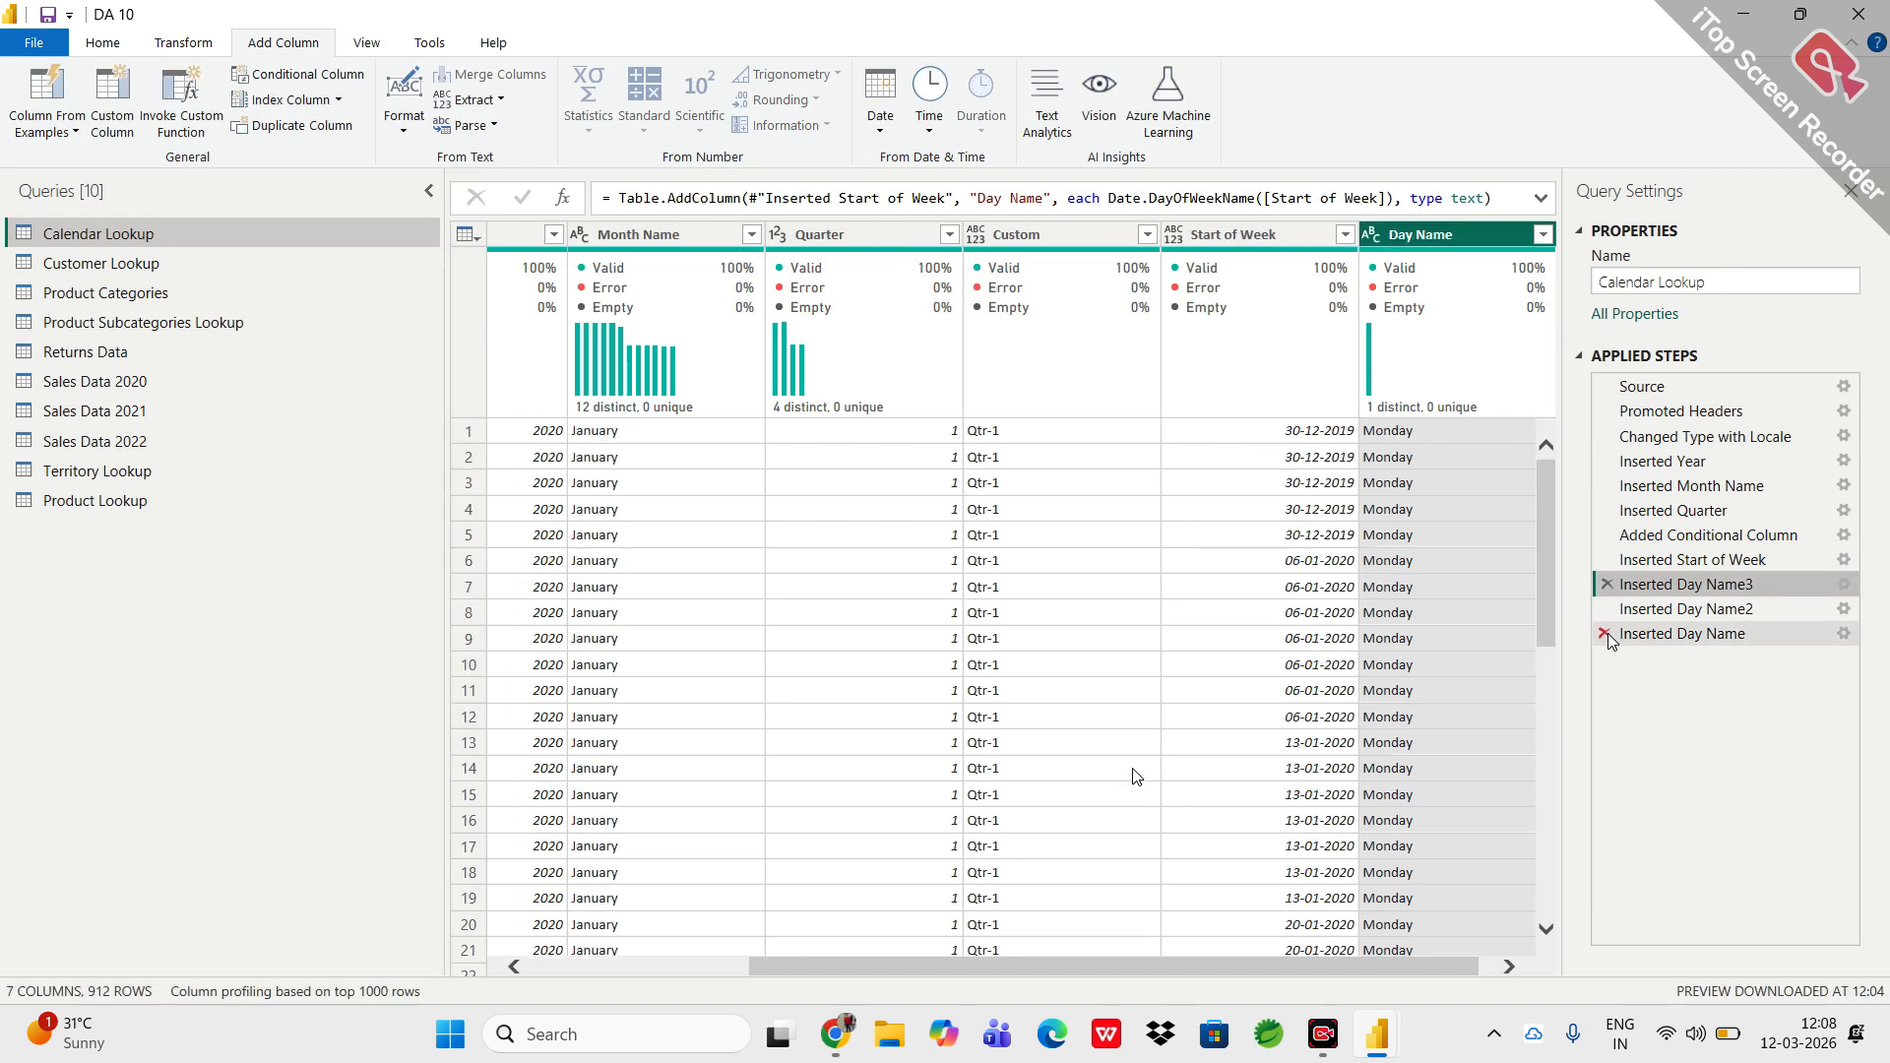
{"action": "left_click", "coordinate": [1608, 634]}
{"action": "left_click", "coordinate": [1605, 609]}
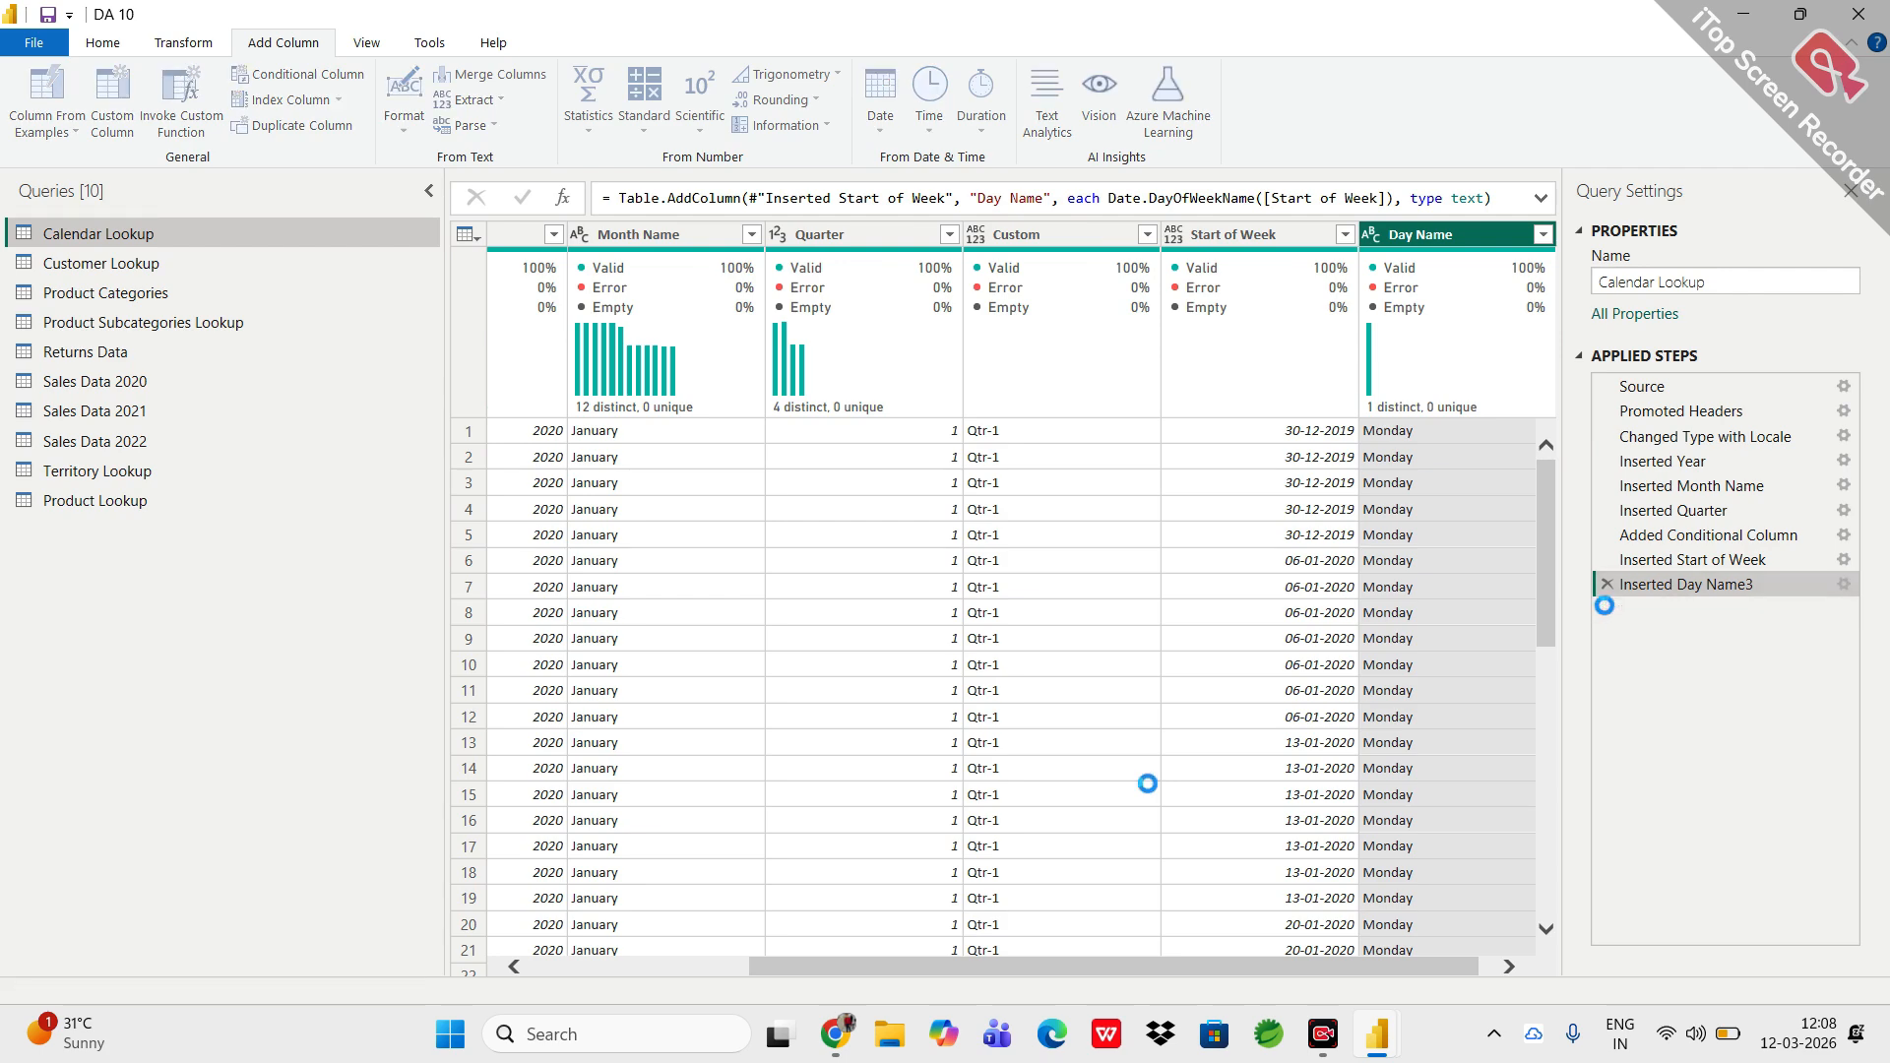
{"action": "left_click", "coordinate": [1606, 586]}
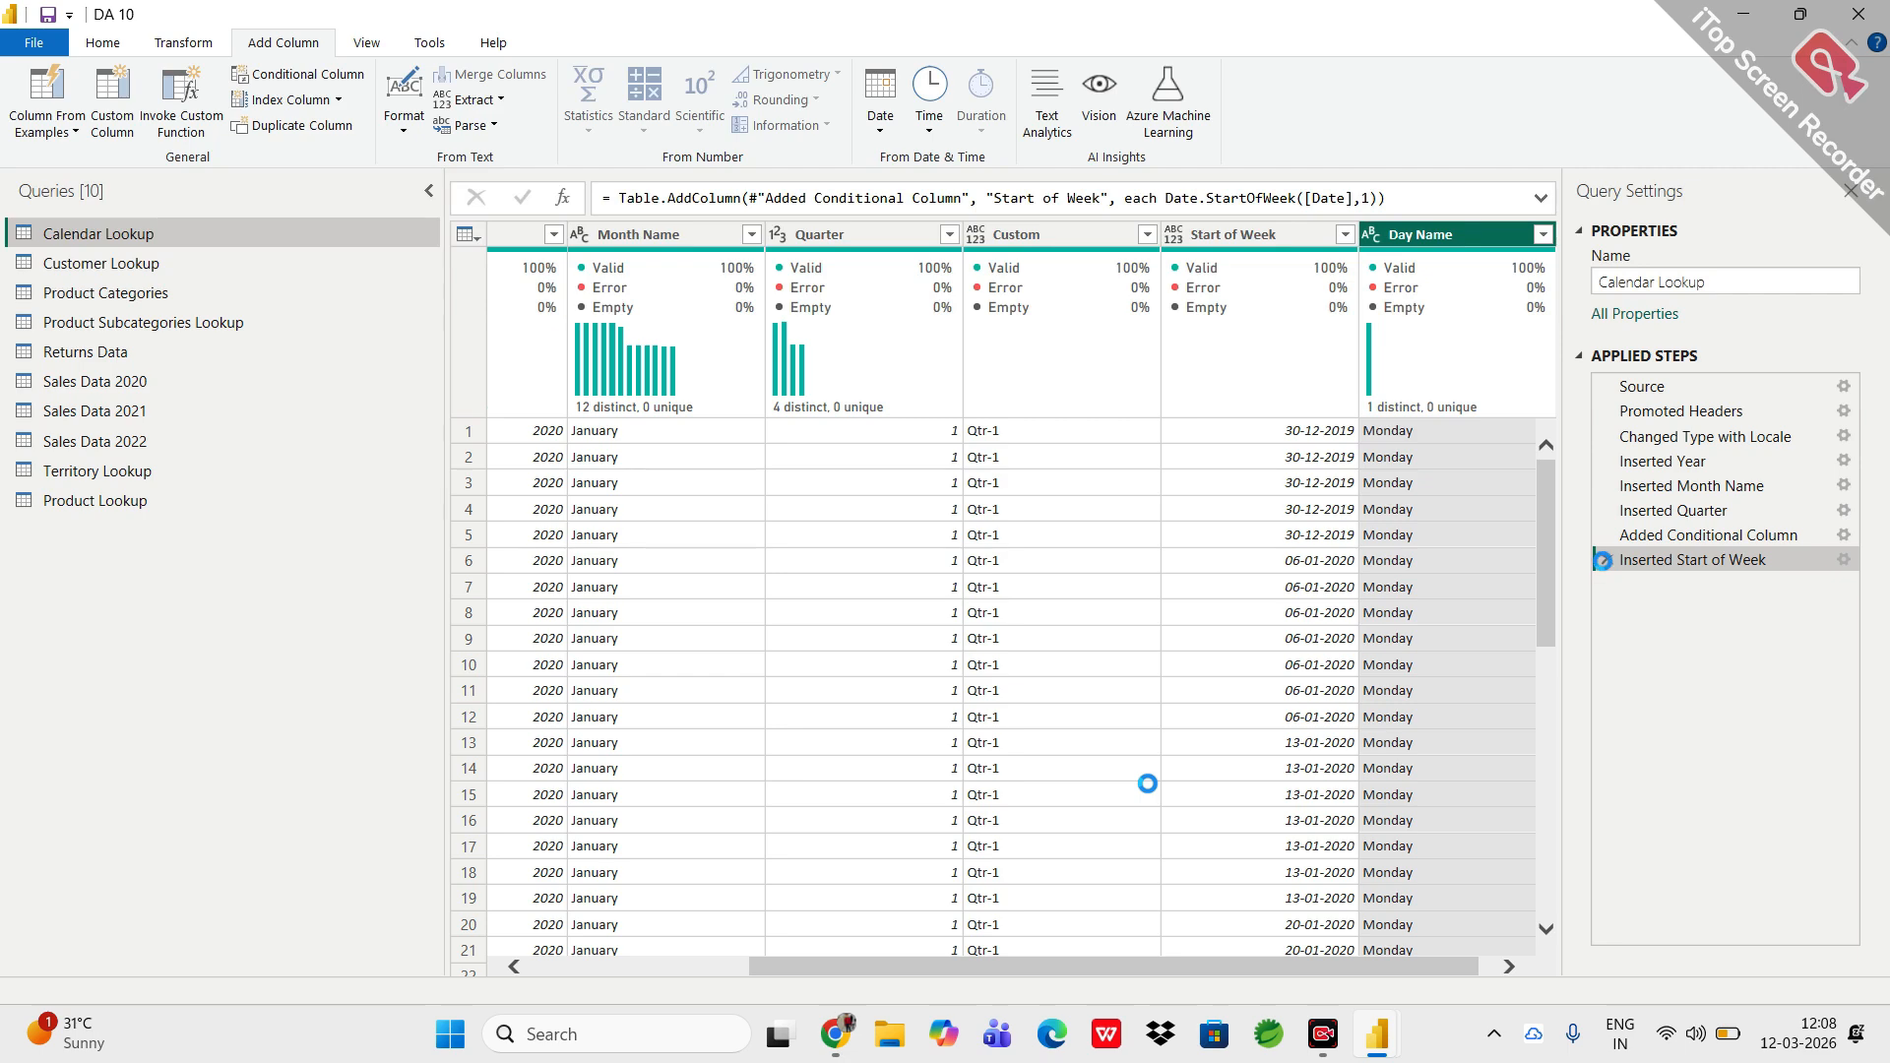
{"action": "left_click", "coordinate": [1603, 560]}
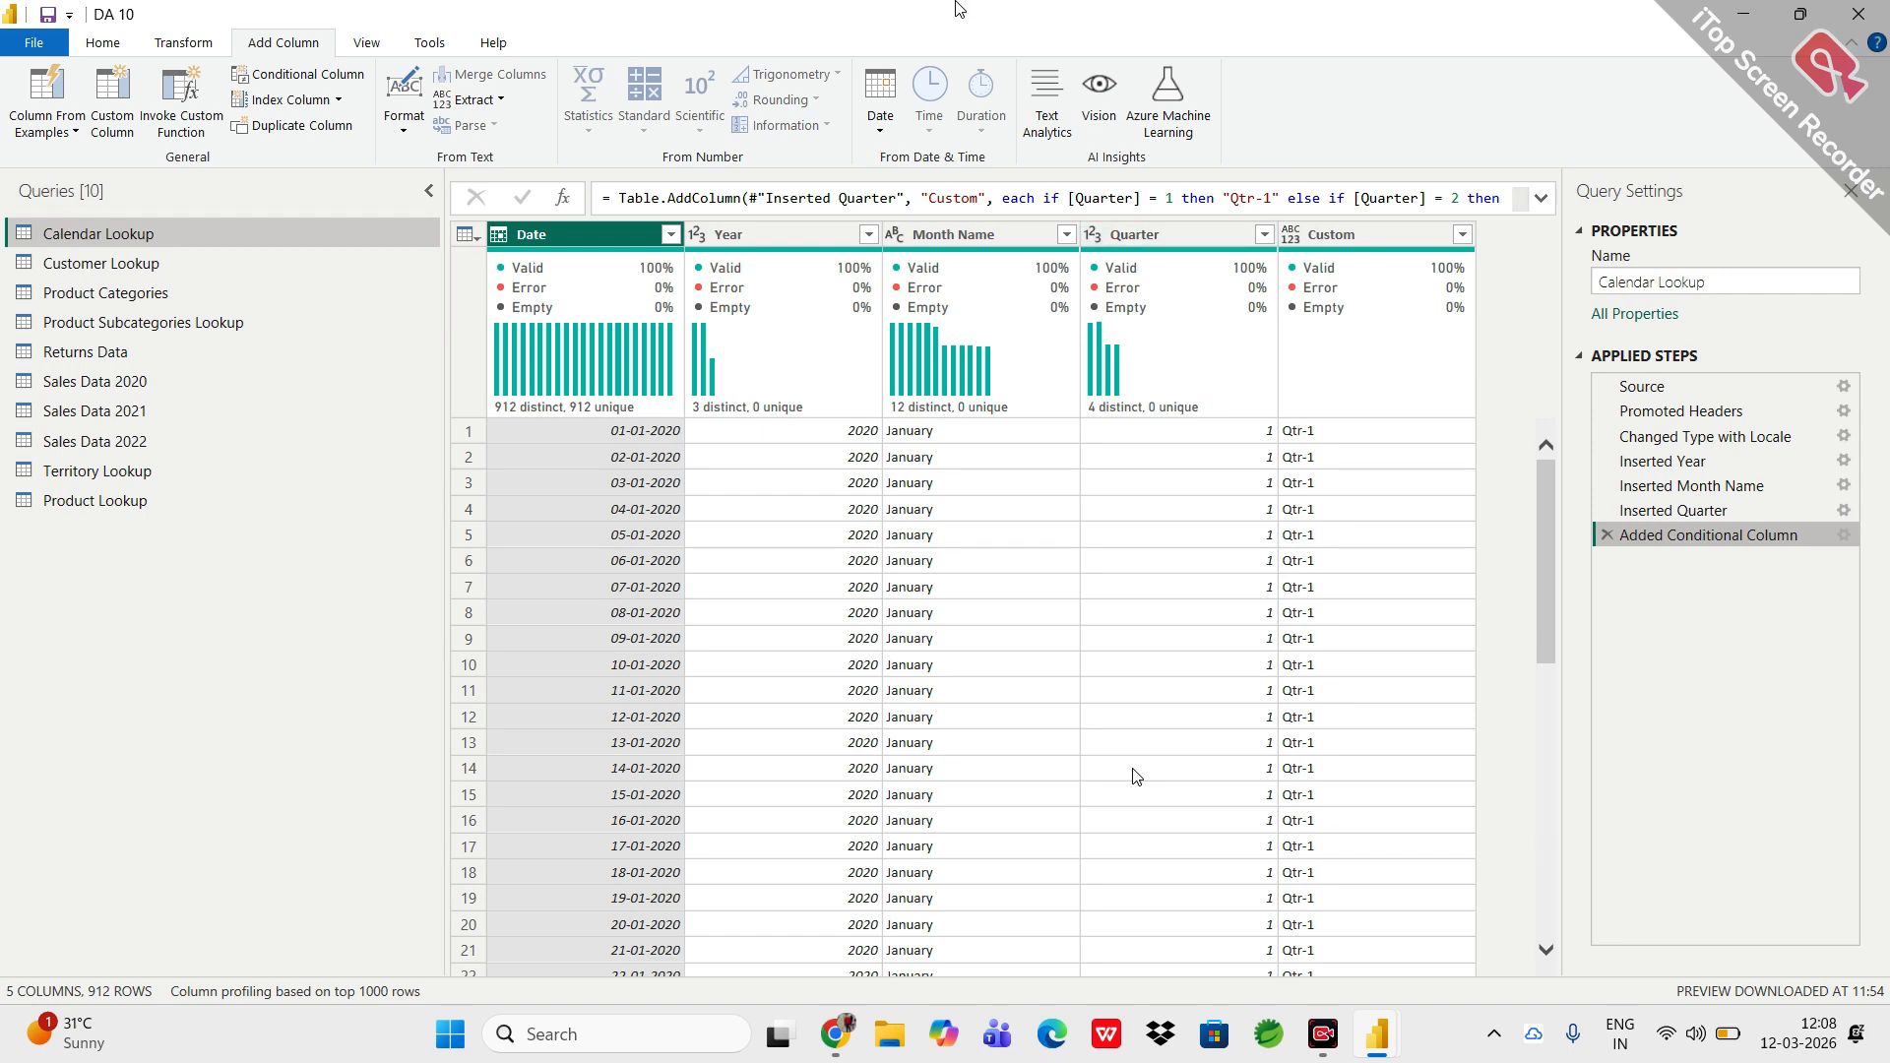
Insert a Start of Week column based on the Date column, directly after the Added Conditional Column step.
{"action": "left_click", "coordinate": [874, 81]}
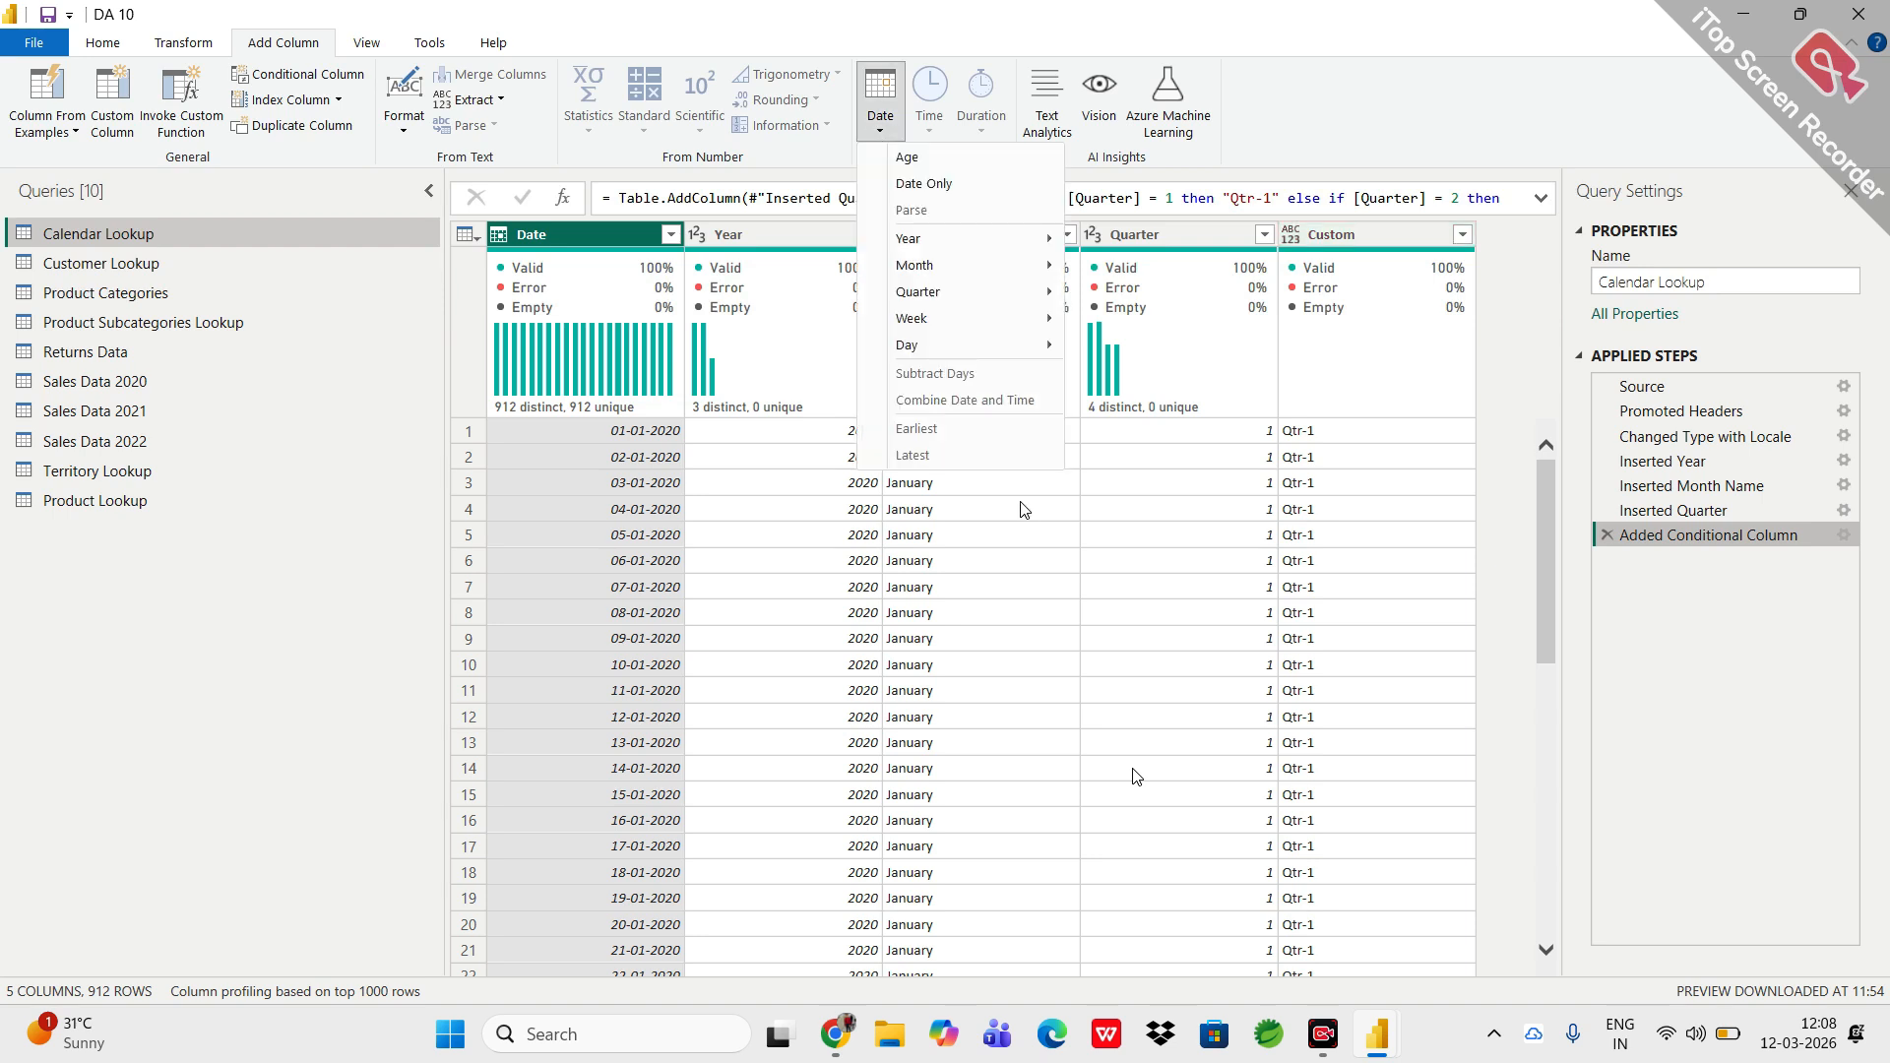
{"action": "mouse_move", "coordinate": [1011, 328]}
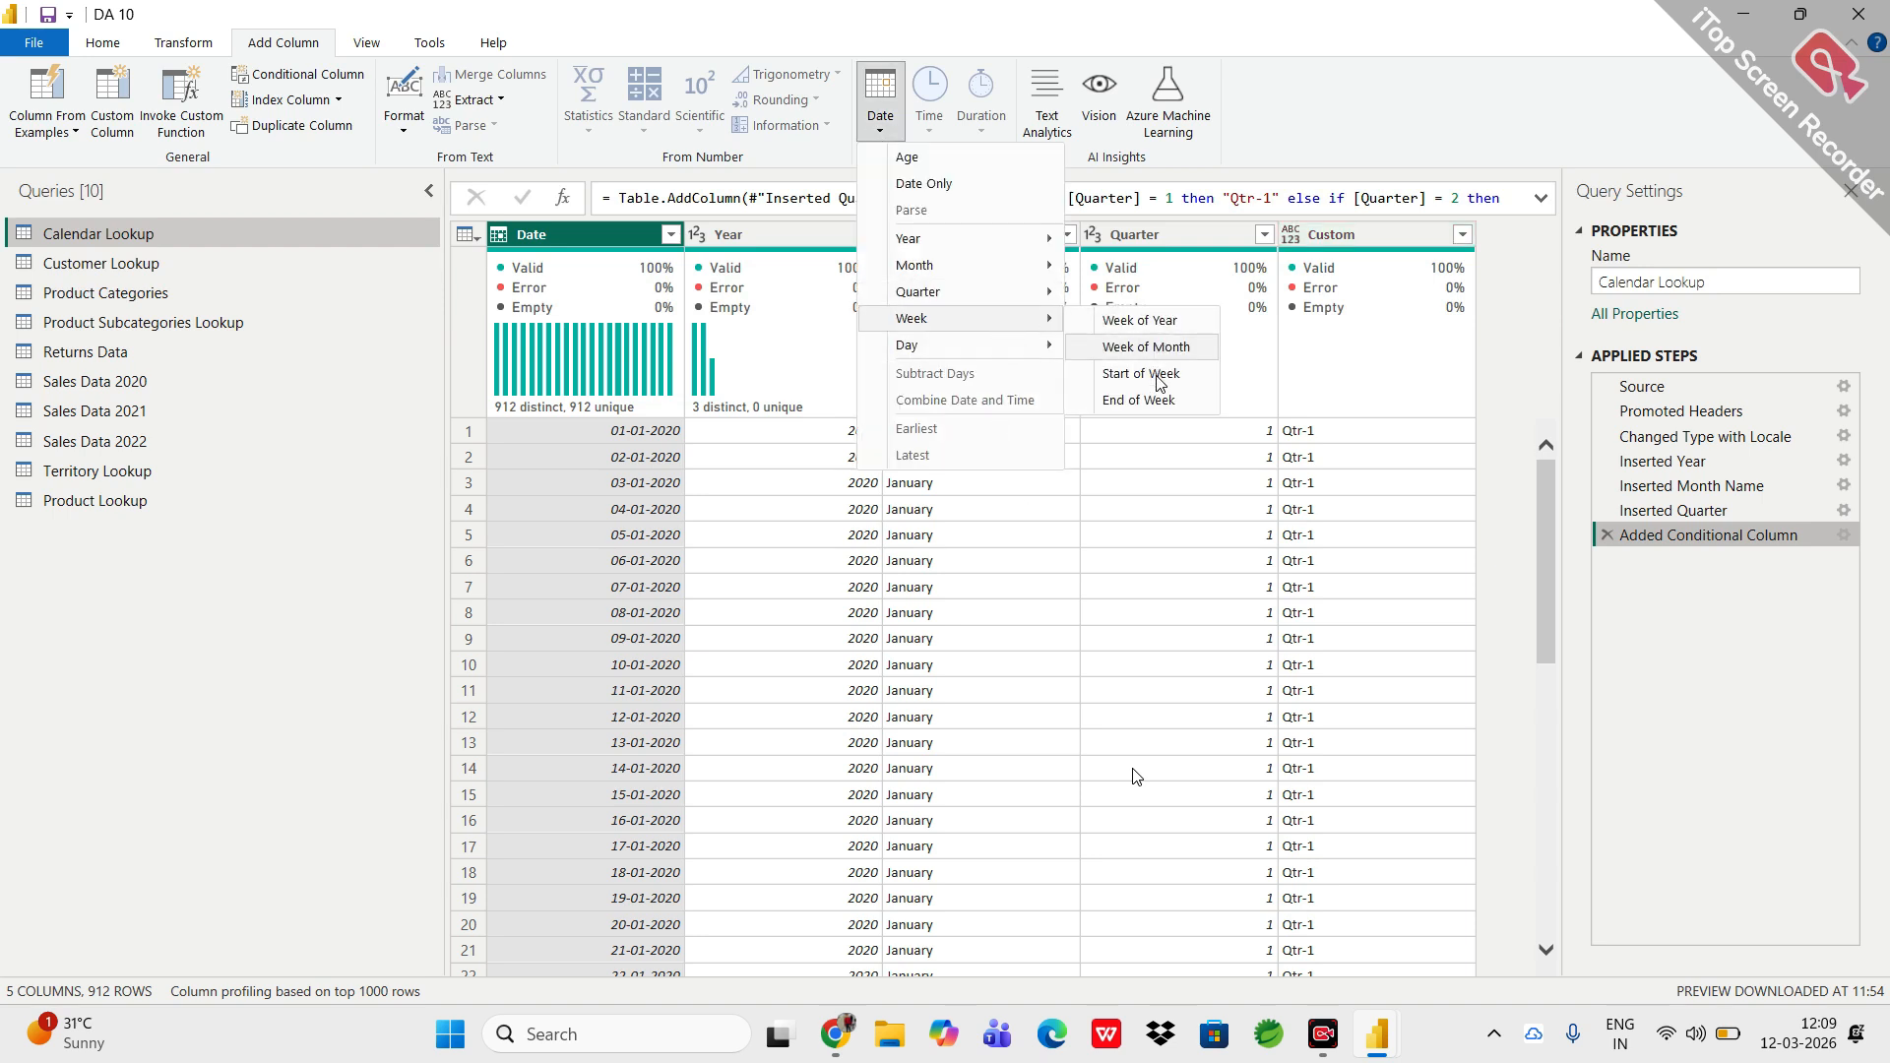
{"action": "left_click", "coordinate": [1159, 374]}
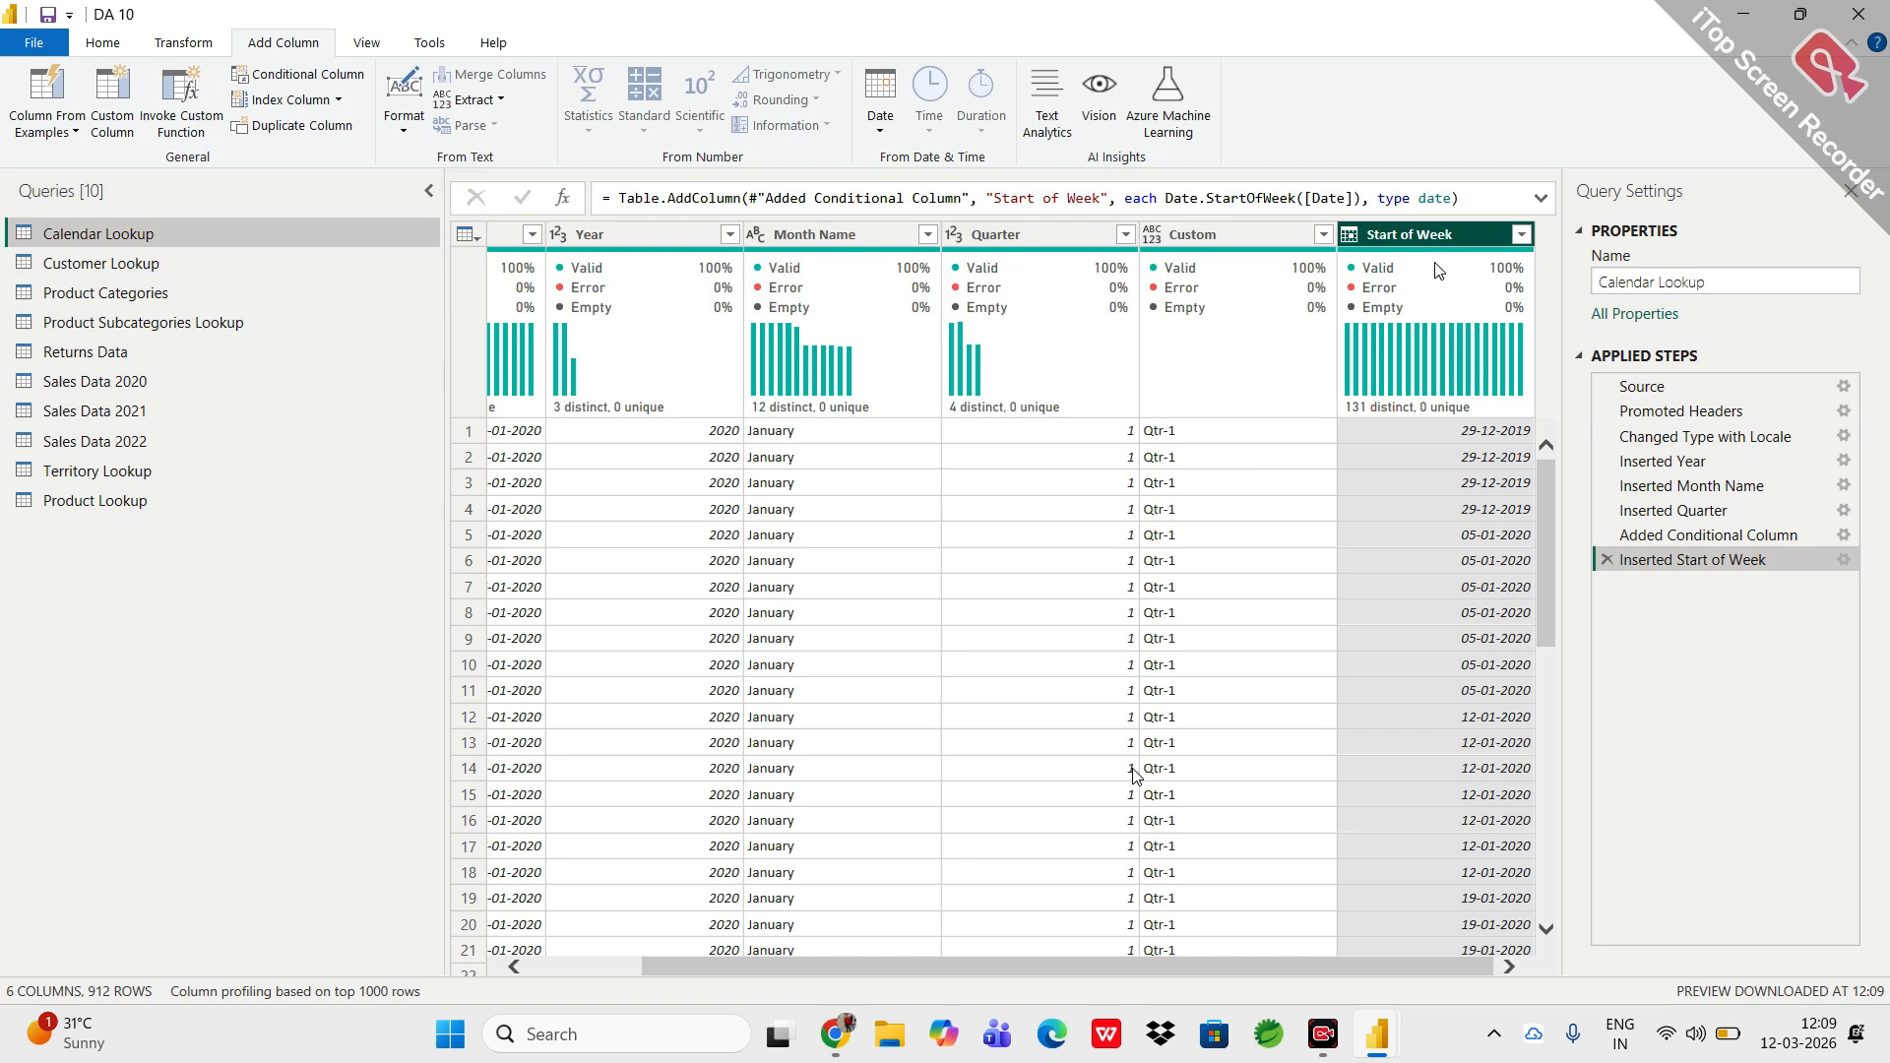
{"action": "mouse_move", "coordinate": [1438, 257]}
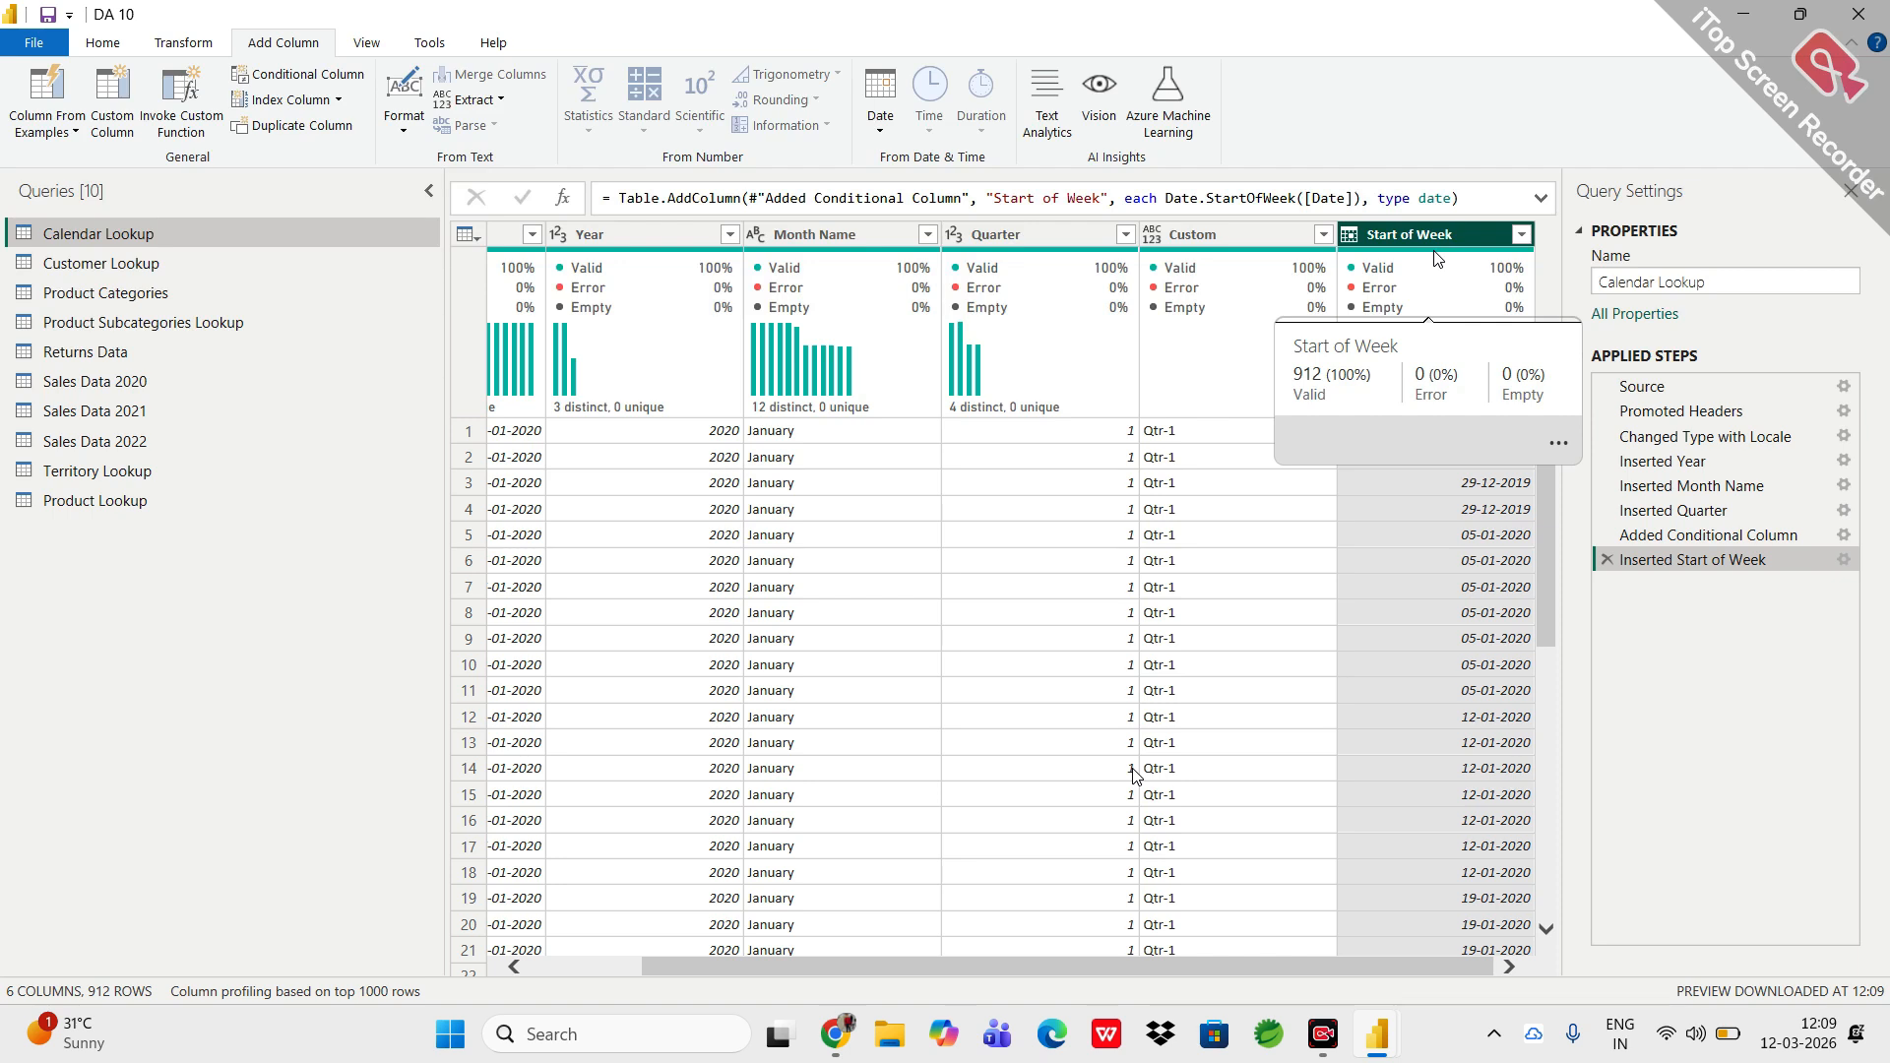
Edit the Inserted Start of Week step so its formula is Date.StartOfWeek([Date],1), making weeks start on Monday.
{"action": "left_click", "coordinate": [1844, 559]}
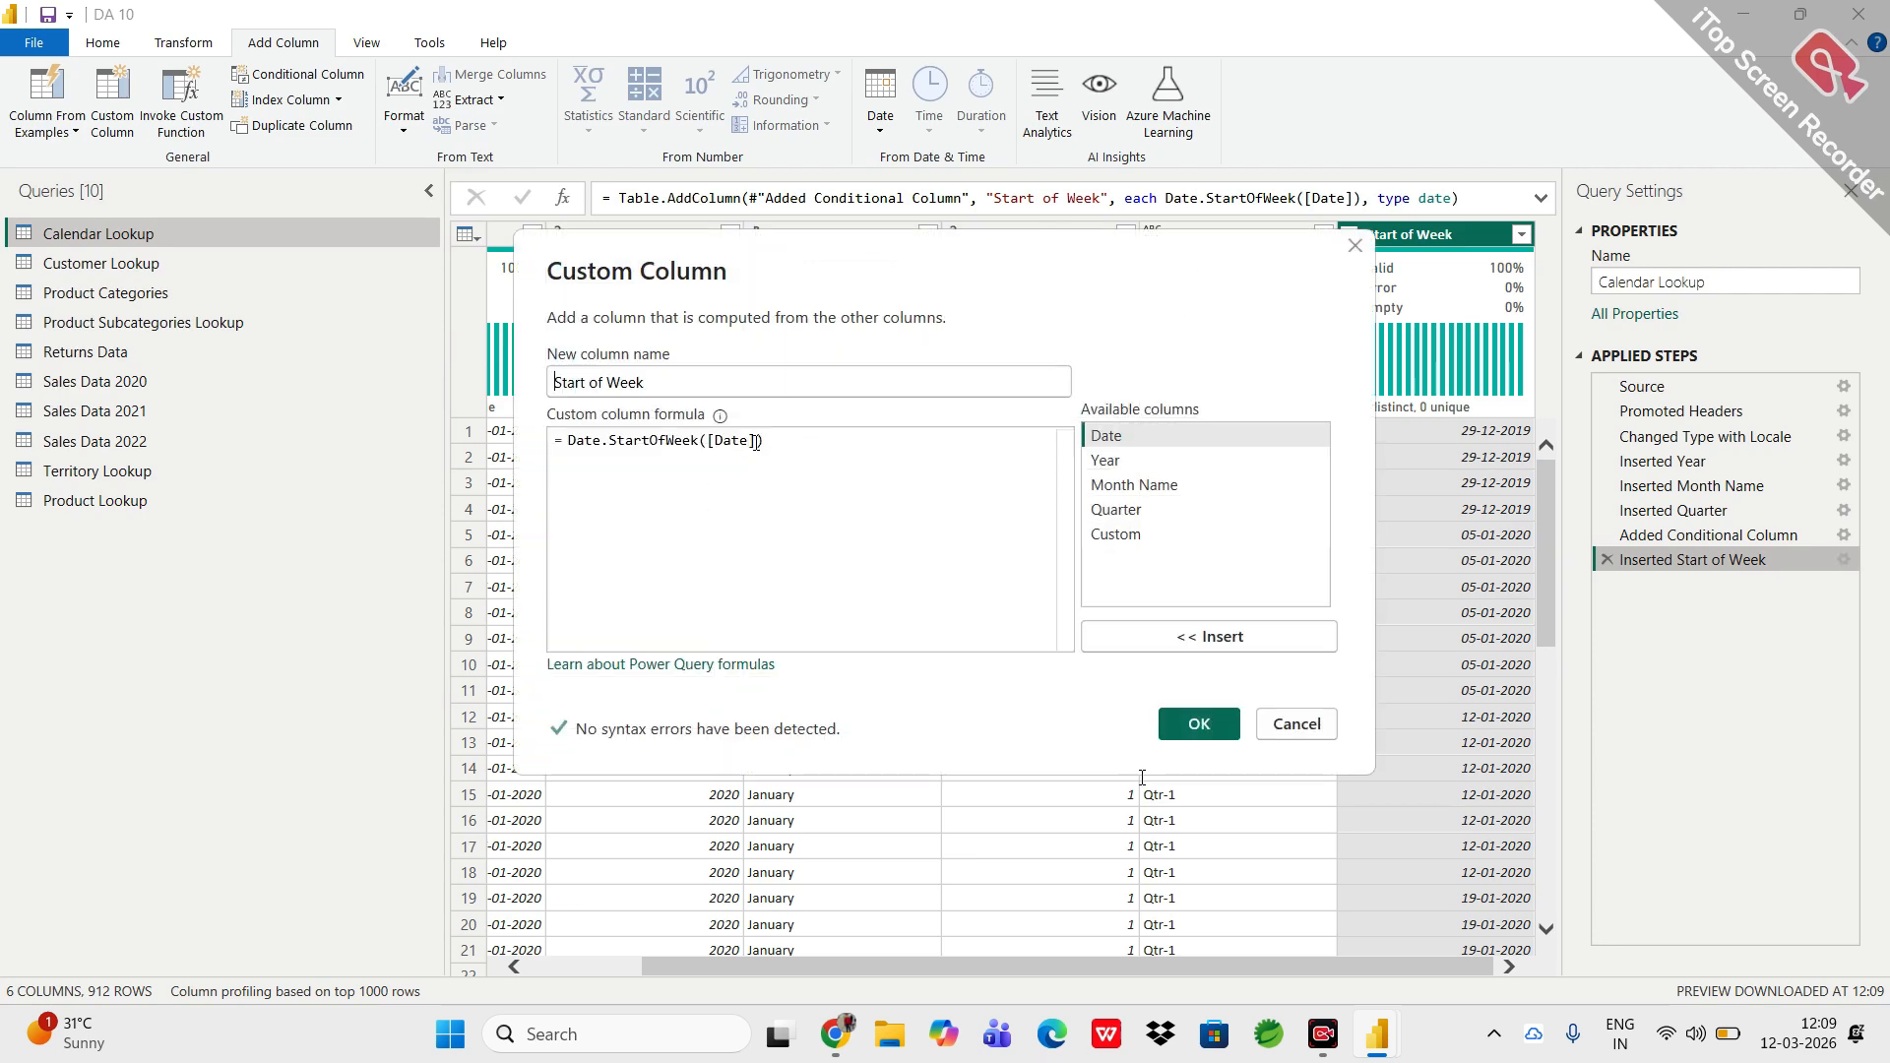
{"action": "left_click", "coordinate": [755, 443]}
{"action": "type", "text": ",1"}
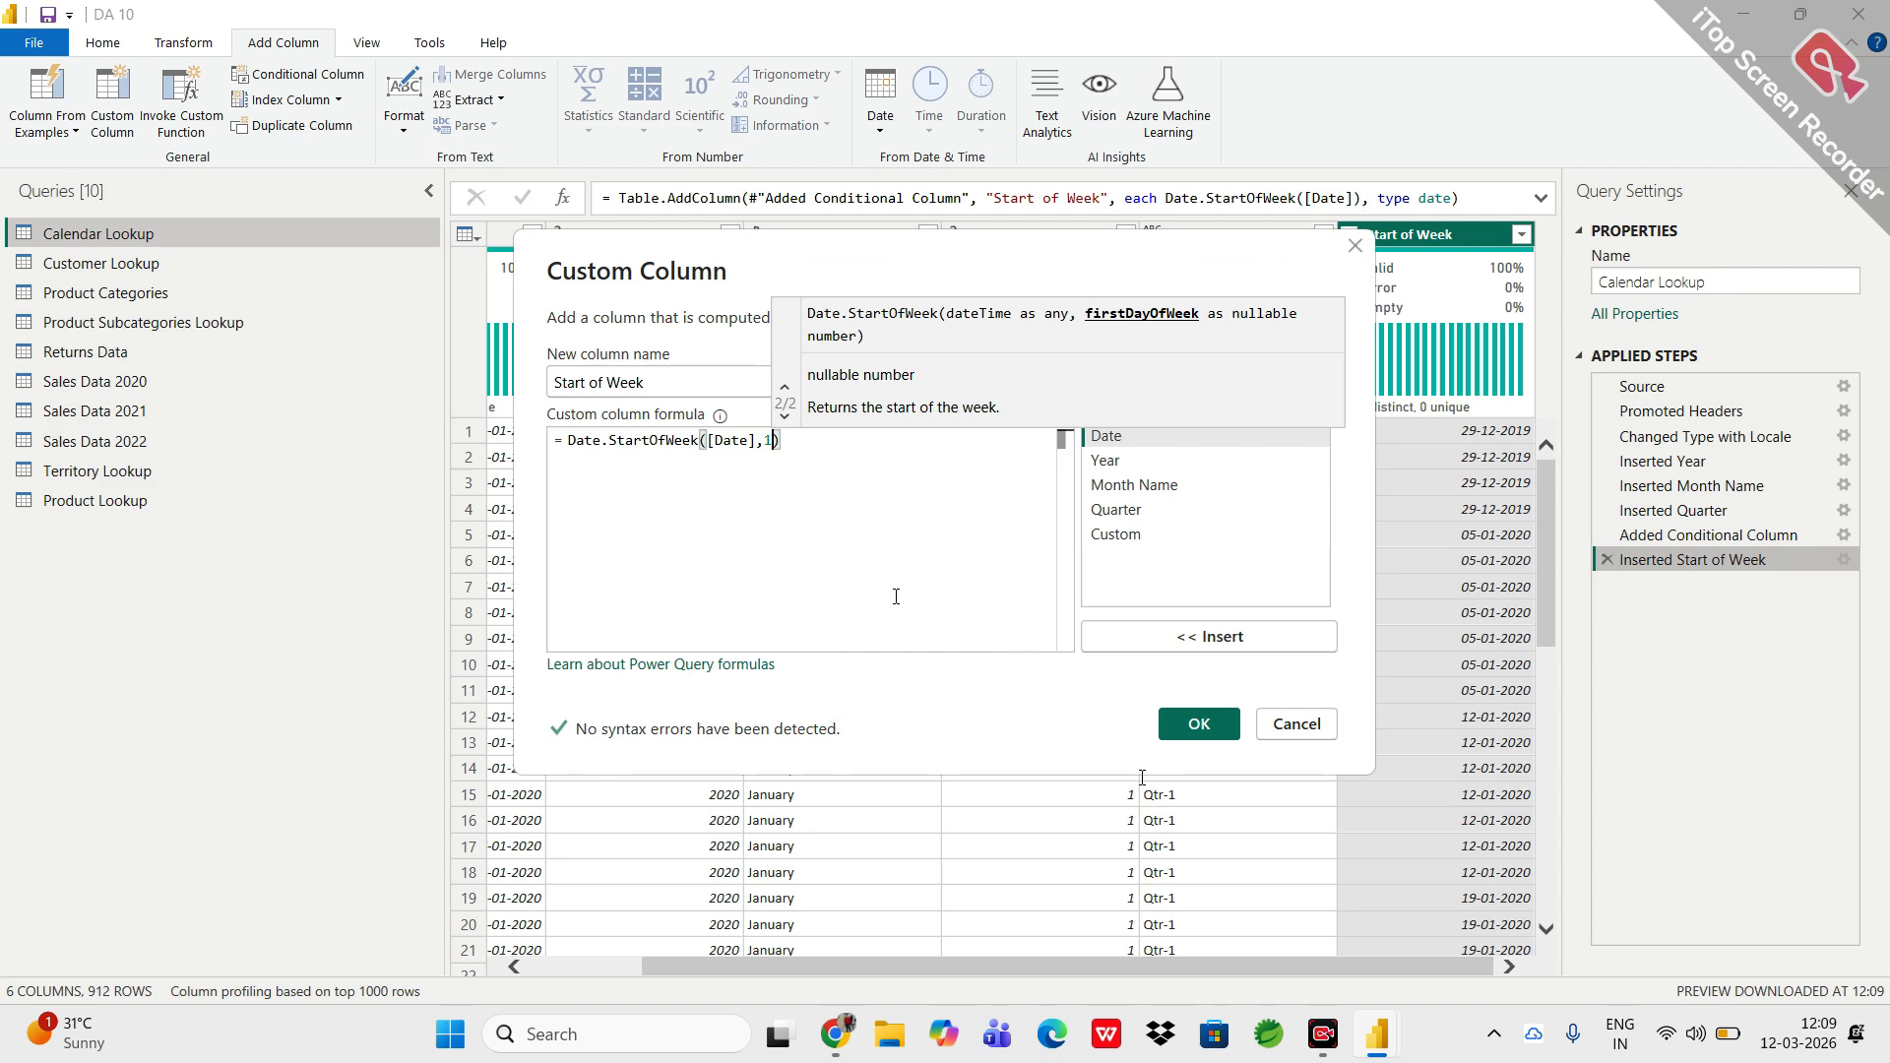
{"action": "left_click", "coordinate": [1209, 727]}
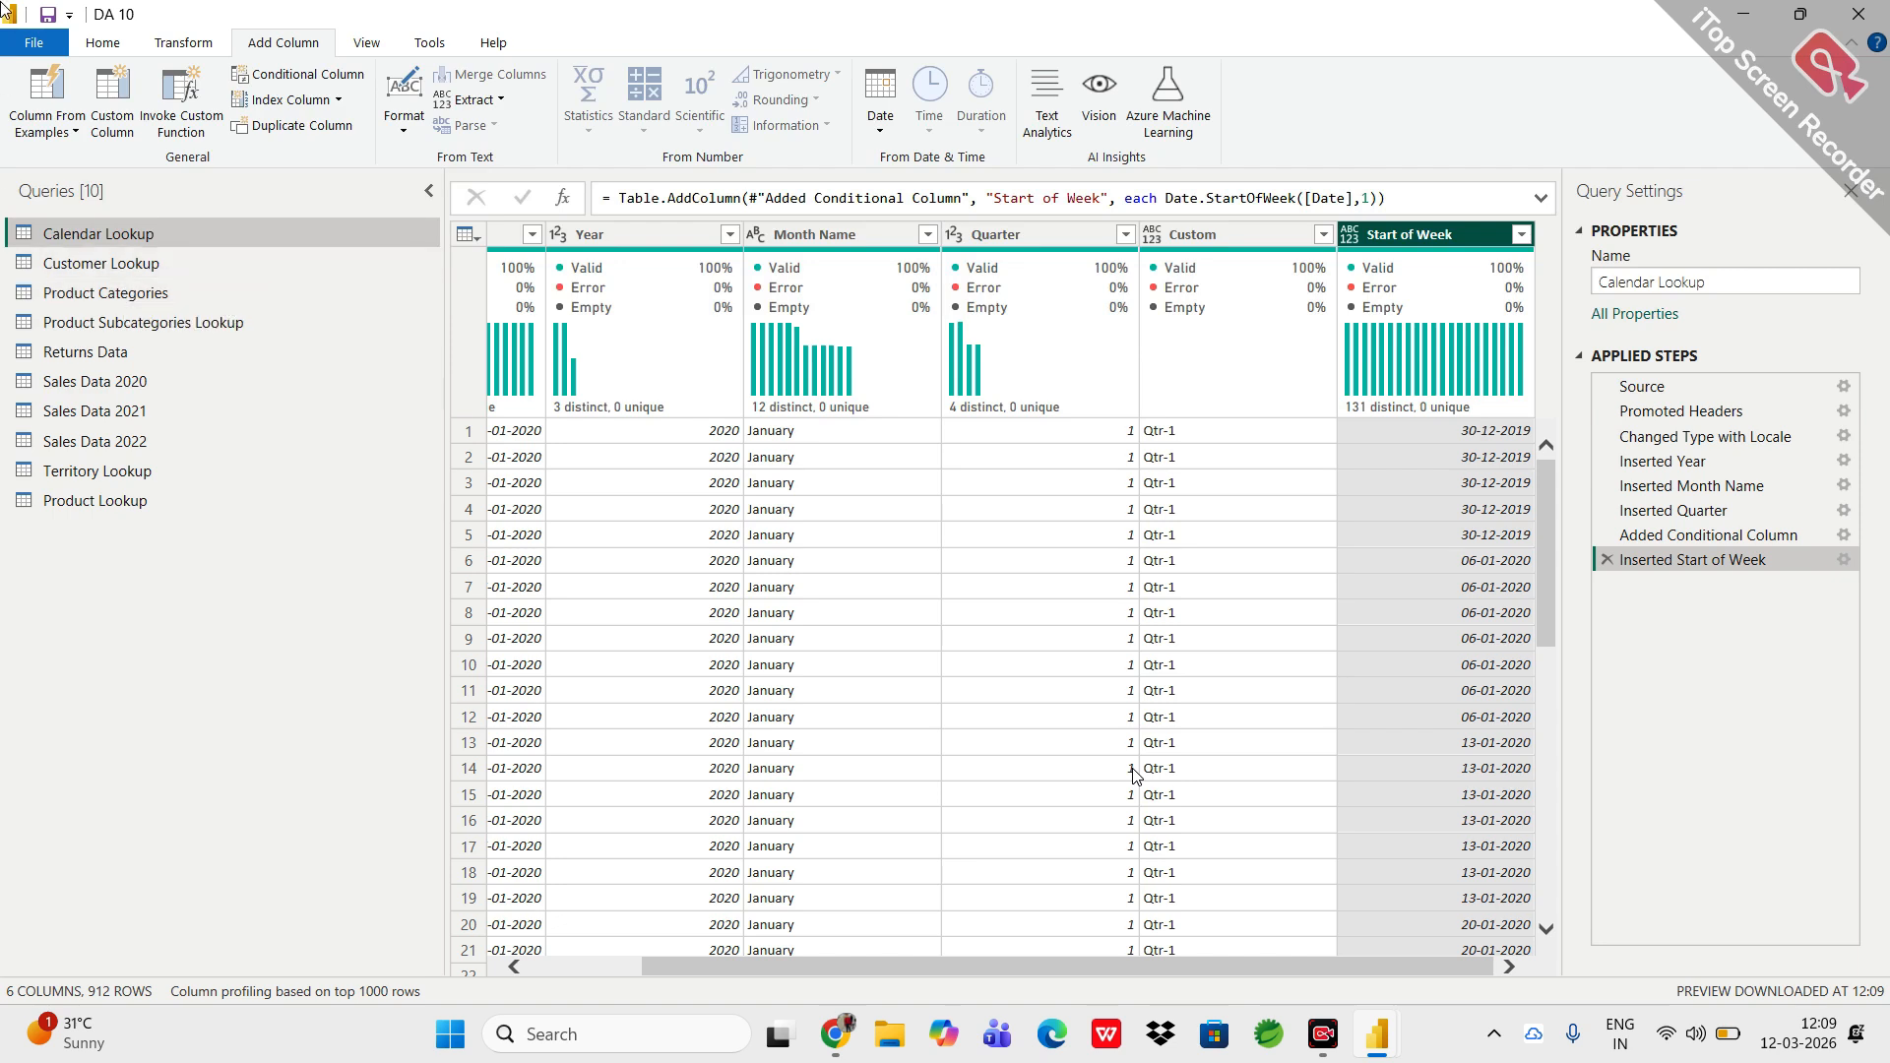
Compare the dates in the Date column with the week start dates in the Start of Week column.
{"action": "scroll", "coordinate": [741, 560], "scroll_direction": "left", "scroll_amount": 3}
{"action": "left_click", "coordinate": [536, 233]}
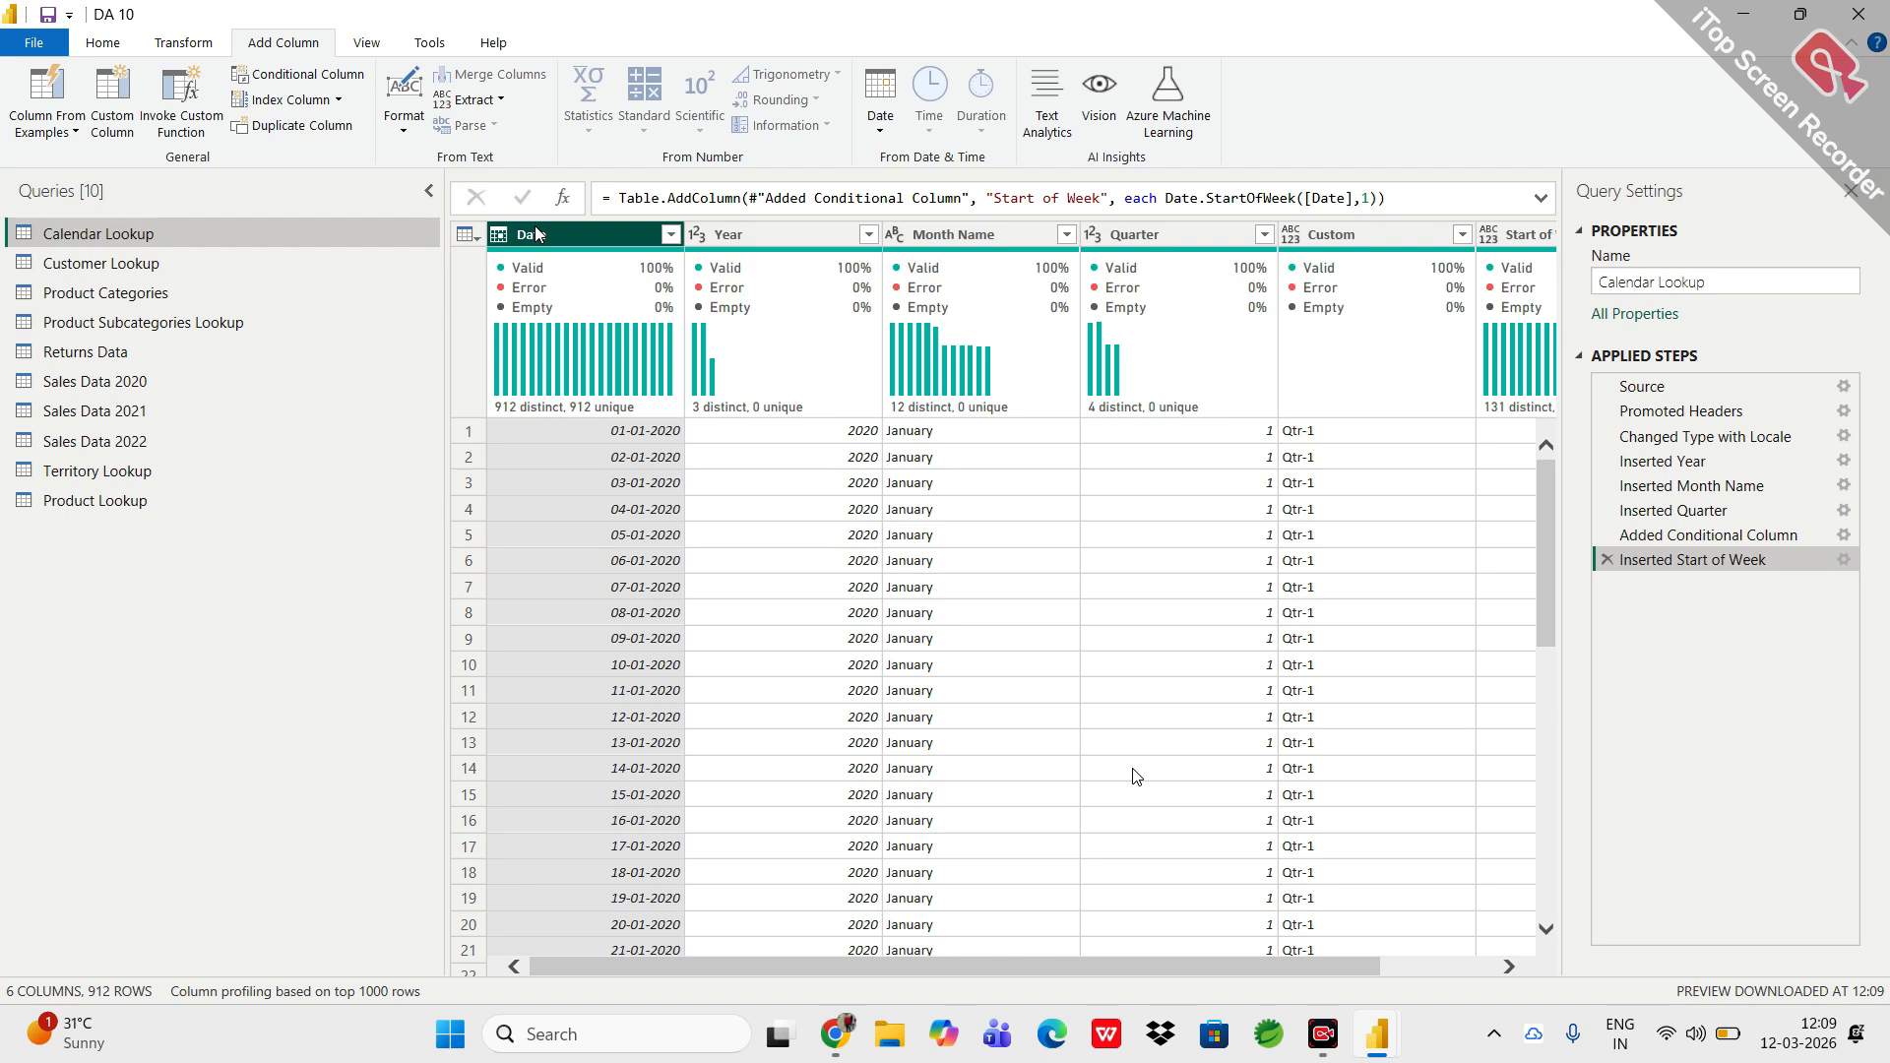
{"action": "scroll", "coordinate": [884, 524], "scroll_direction": "right", "scroll_amount": 3}
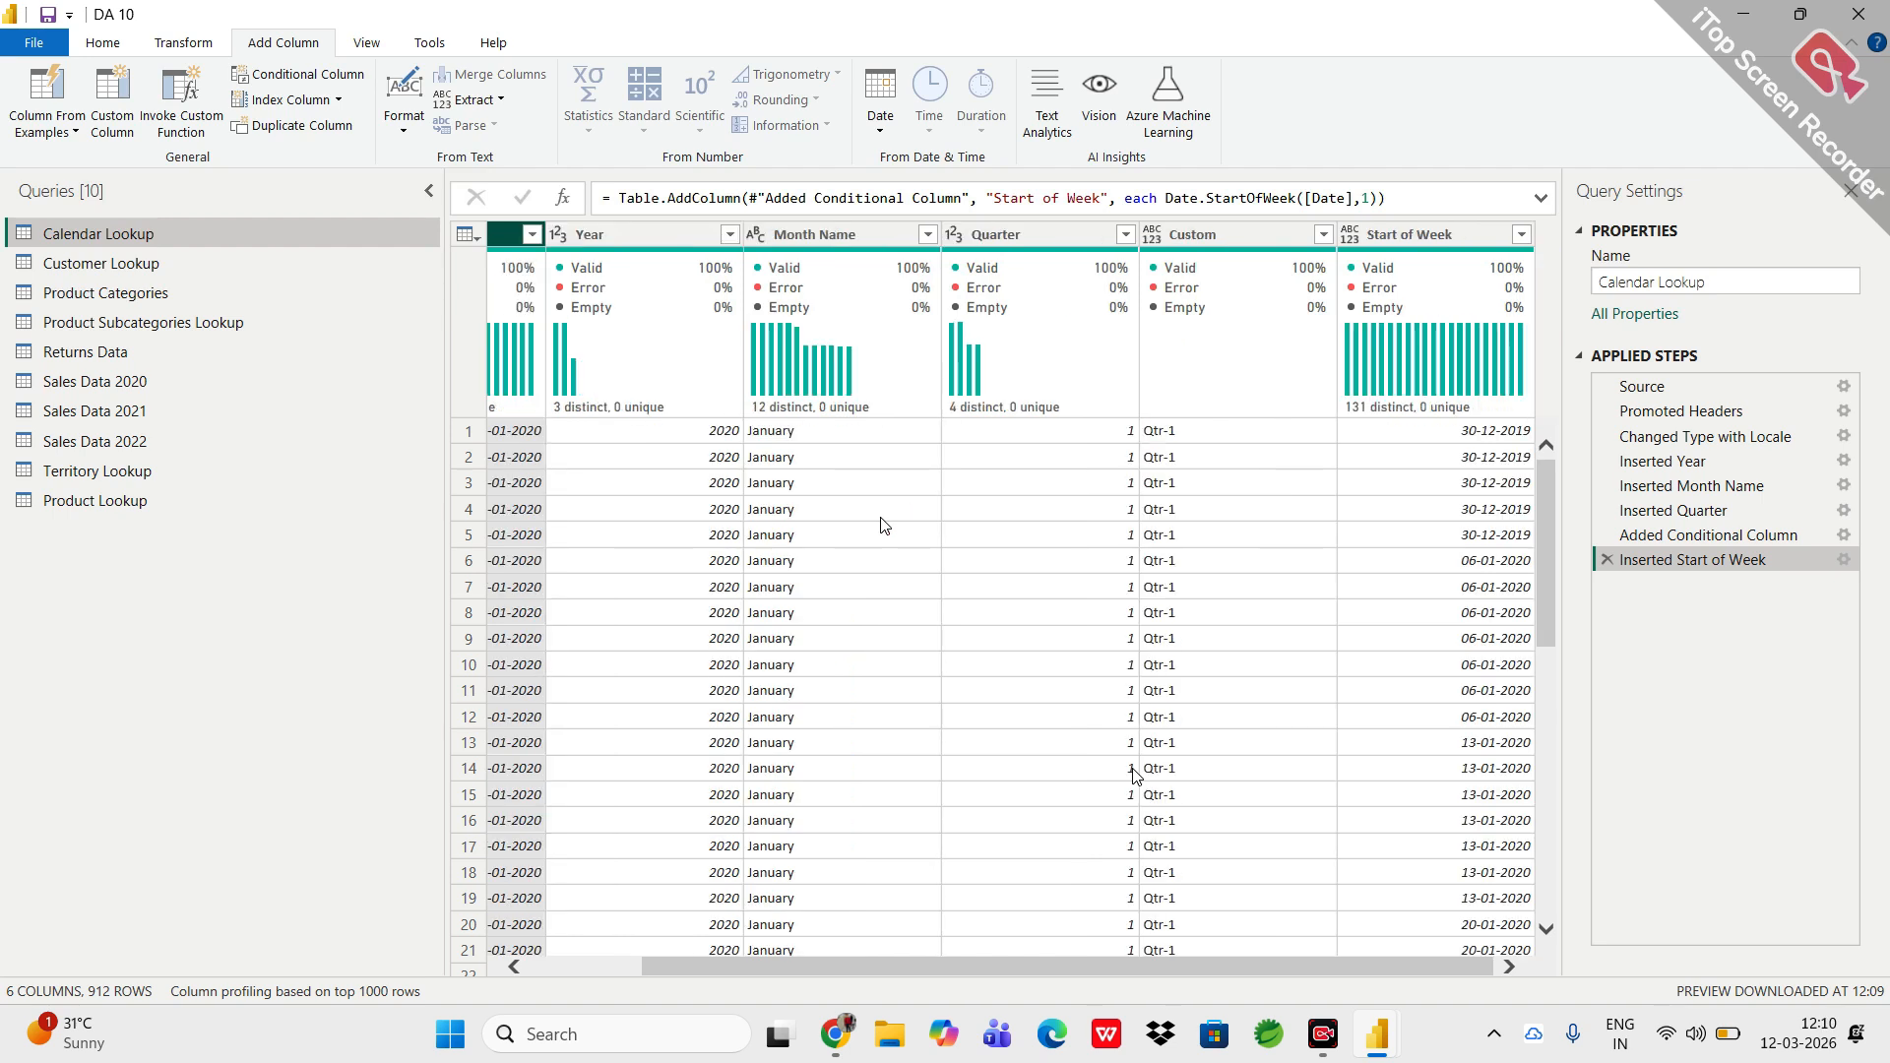
{"action": "scroll", "coordinate": [883, 525], "scroll_direction": "left", "scroll_amount": 3}
{"action": "scroll", "coordinate": [883, 524], "scroll_direction": "right", "scroll_amount": 3}
{"action": "scroll", "coordinate": [883, 525], "scroll_direction": "left", "scroll_amount": 1}
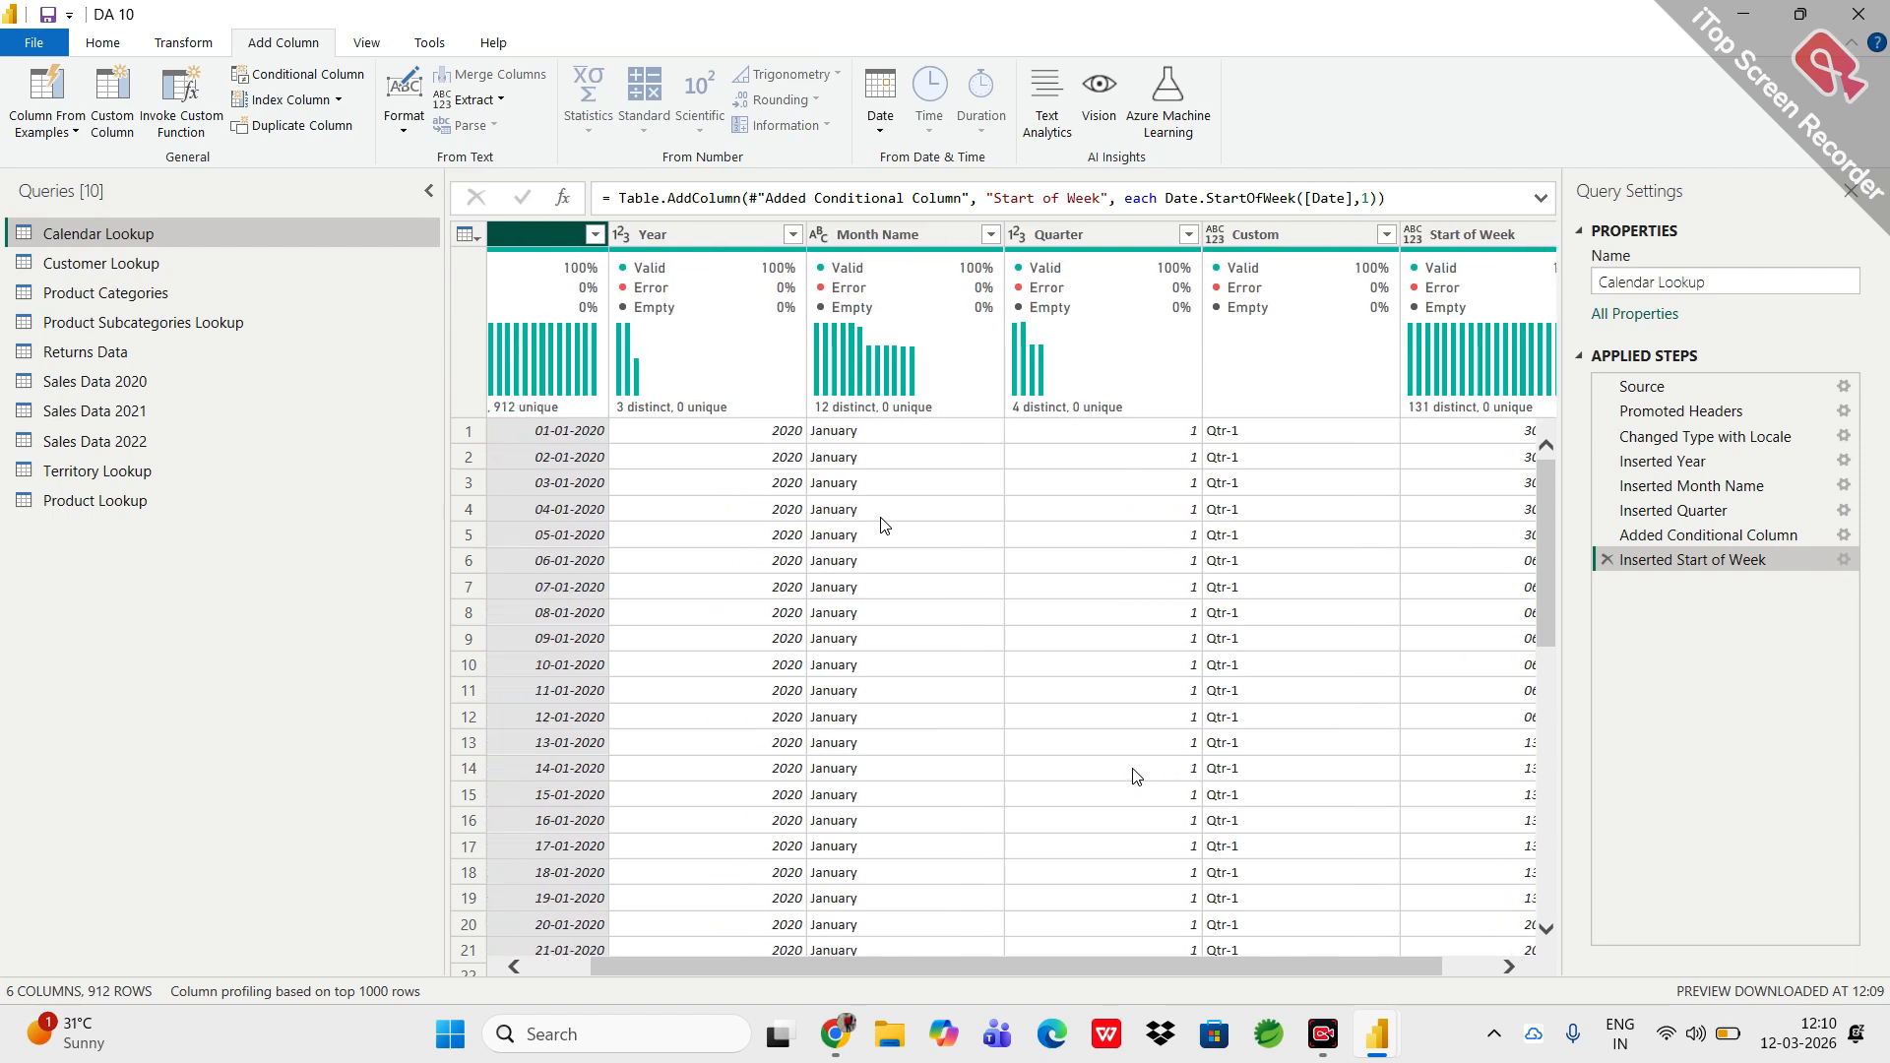
{"action": "scroll", "coordinate": [883, 524], "scroll_direction": "right", "scroll_amount": 1}
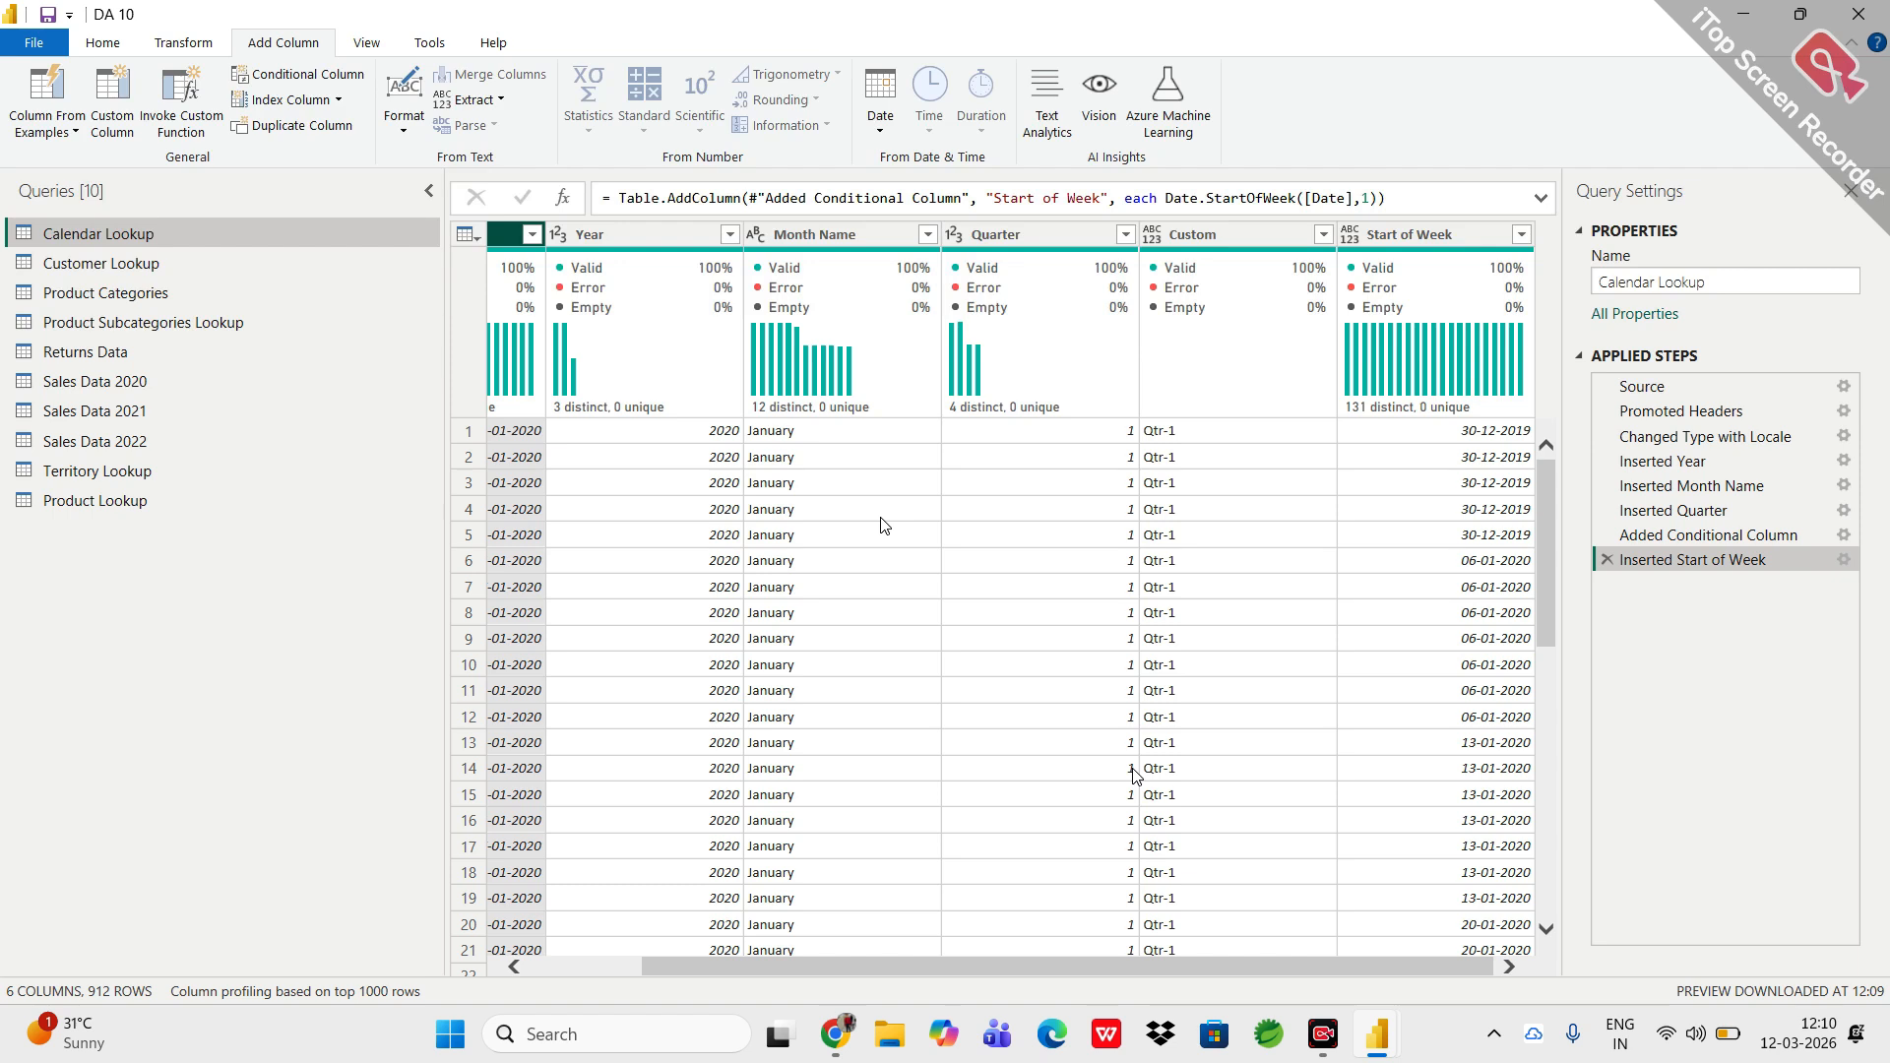
{"action": "scroll", "coordinate": [883, 525], "scroll_direction": "left", "scroll_amount": 2}
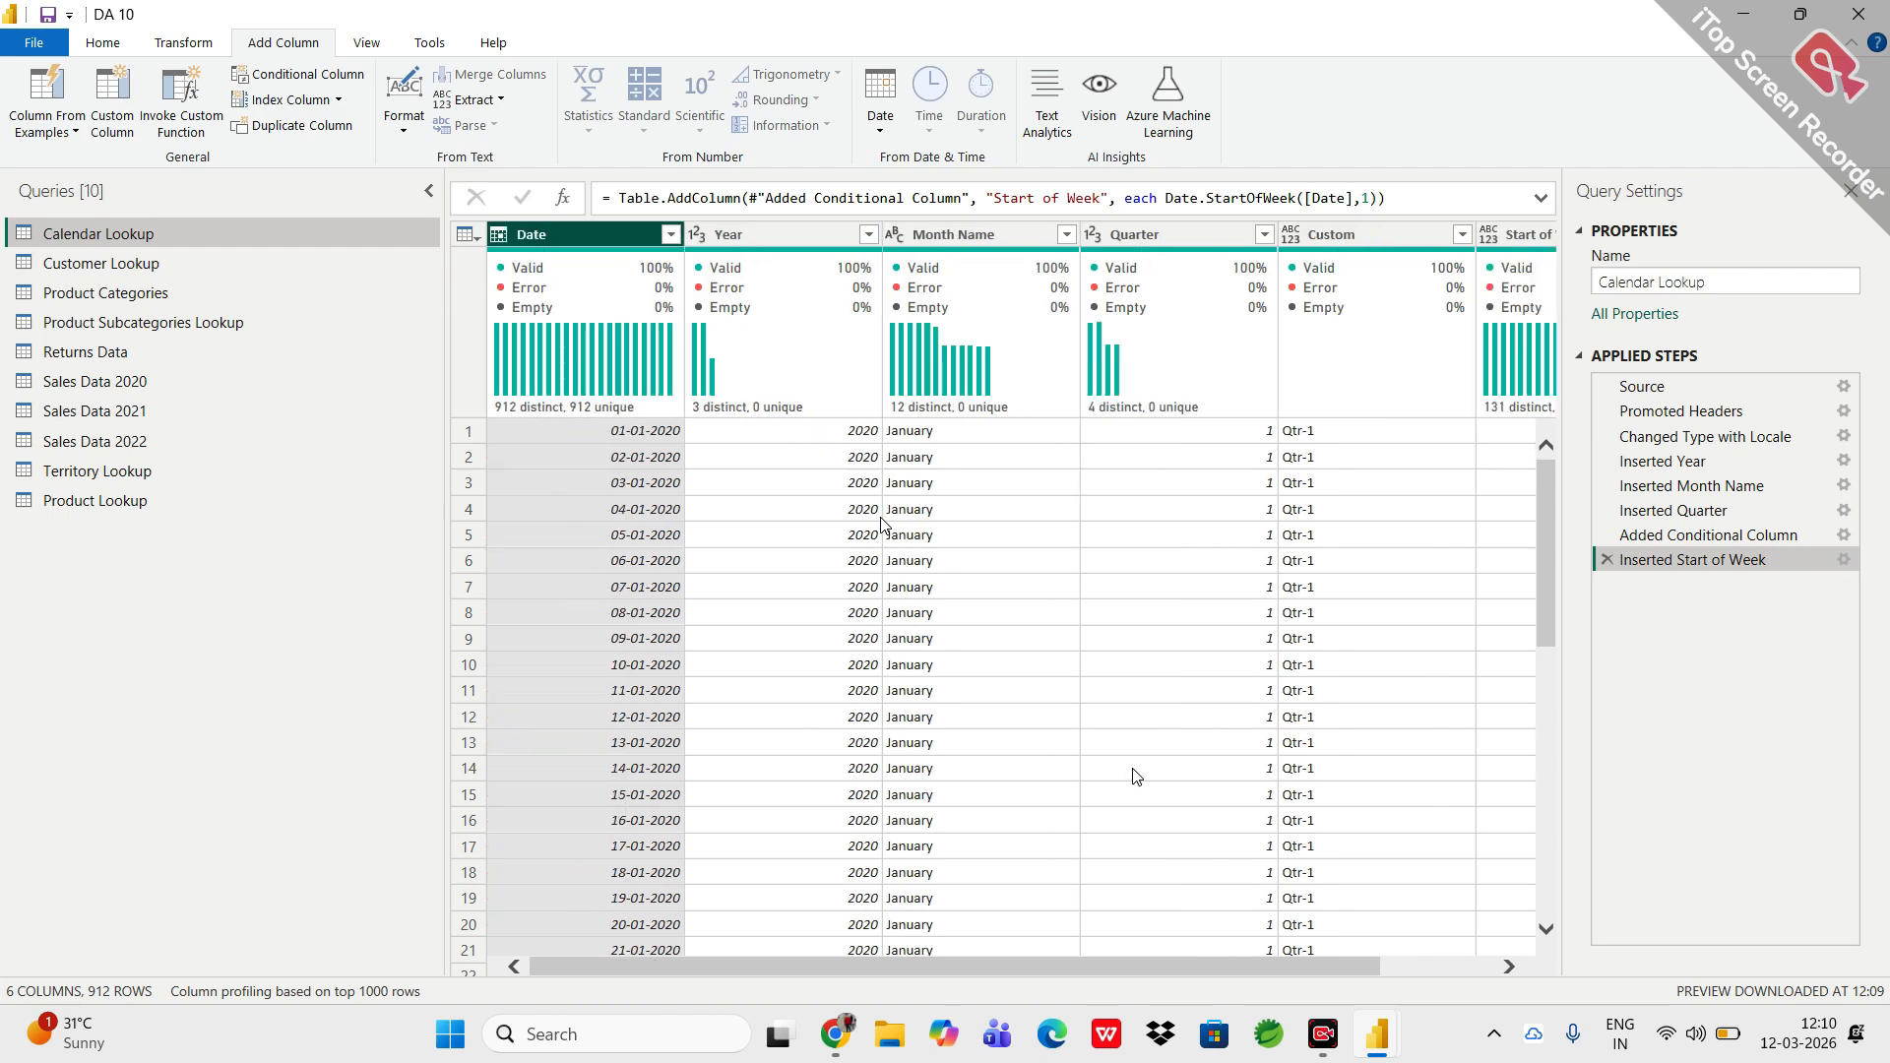
{"action": "left_click", "coordinate": [759, 531]}
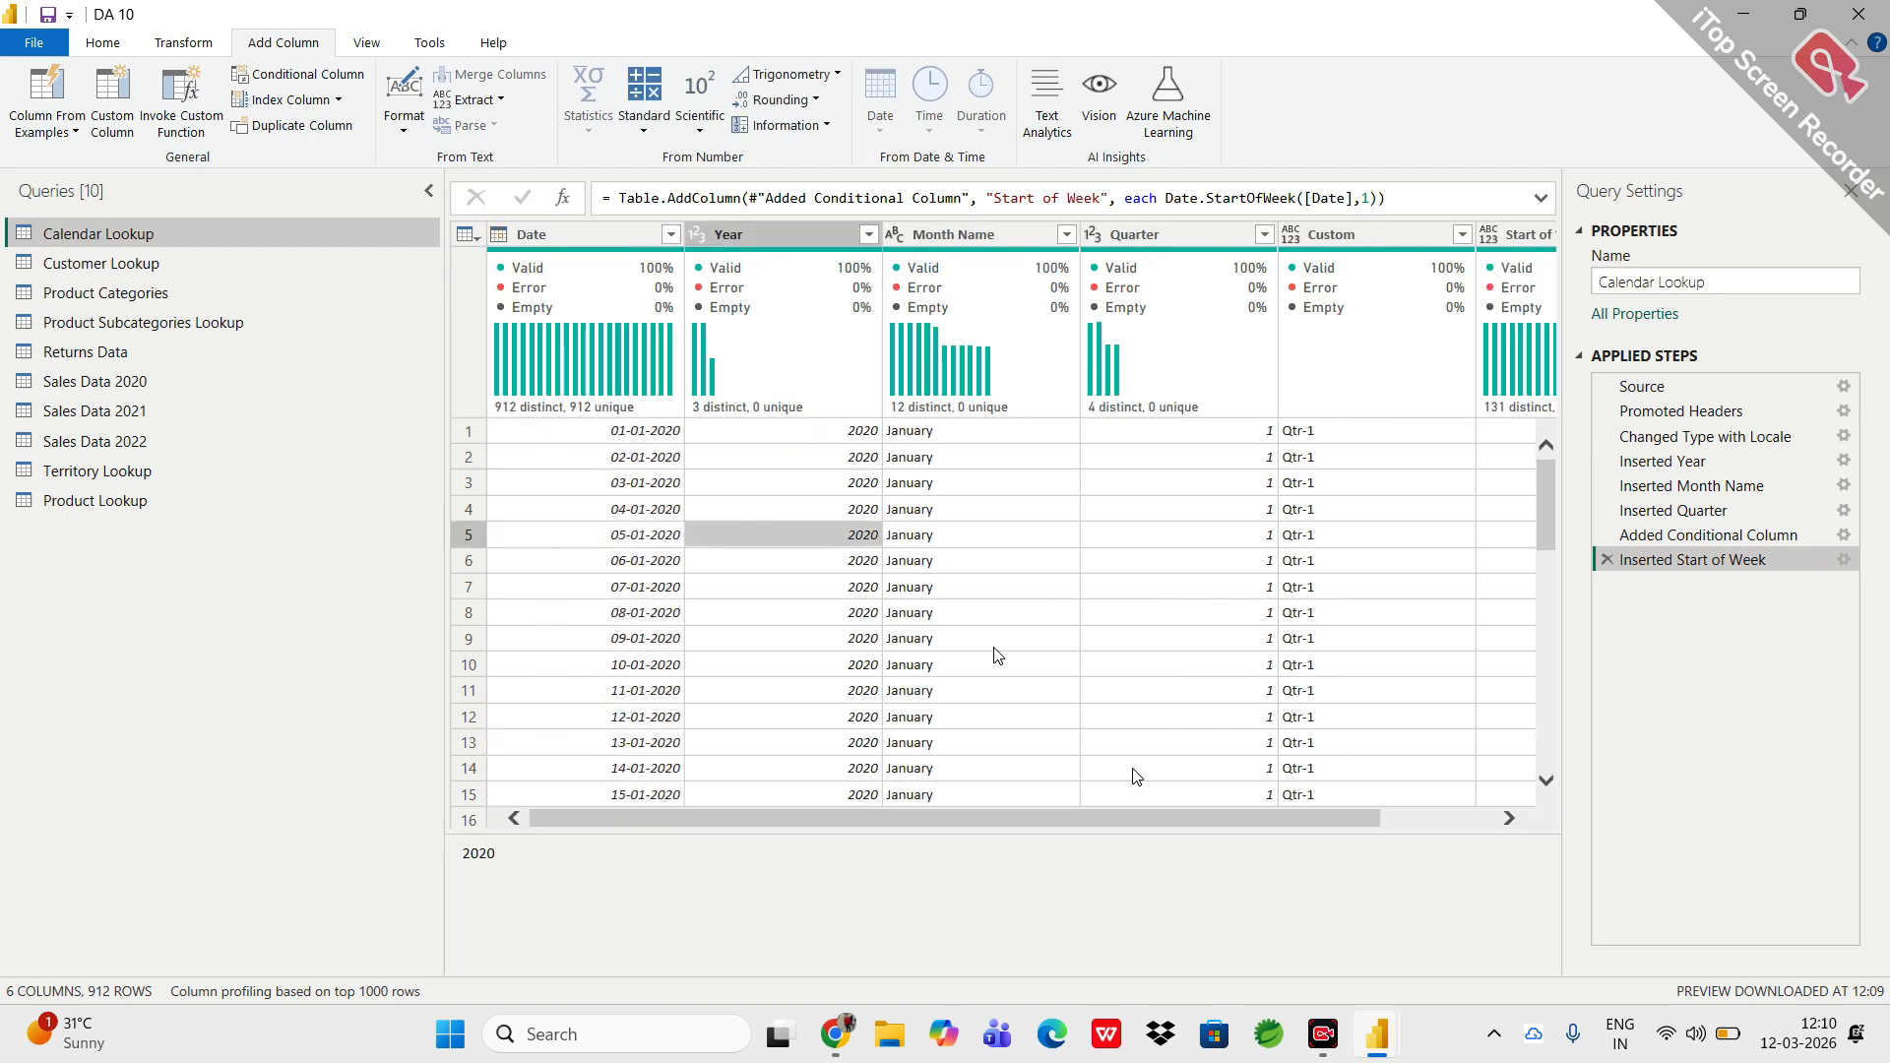
{"action": "scroll", "coordinate": [866, 642], "scroll_direction": "right", "scroll_amount": 2}
{"action": "scroll", "coordinate": [866, 642], "scroll_direction": "left", "scroll_amount": 2}
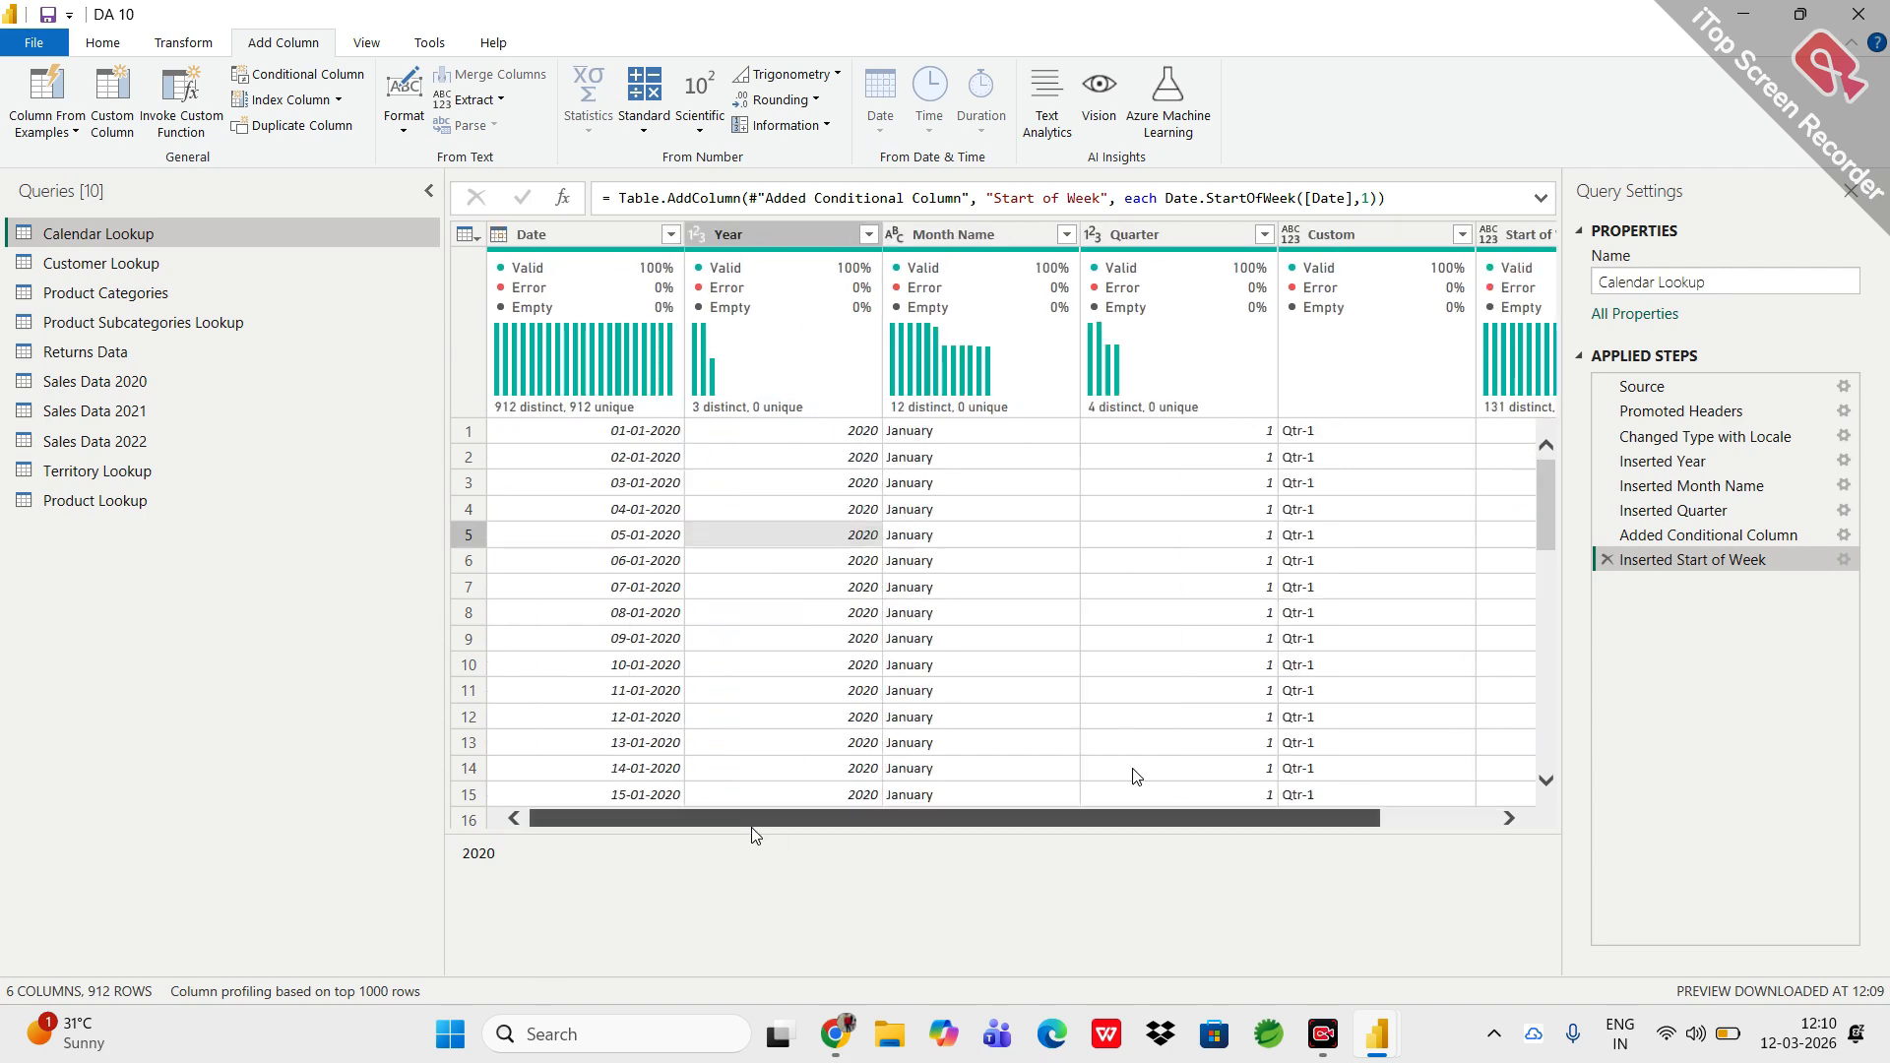
{"action": "scroll", "coordinate": [1034, 855], "scroll_direction": "right", "scroll_amount": 2}
{"action": "scroll", "coordinate": [886, 856], "scroll_direction": "left", "scroll_amount": 2}
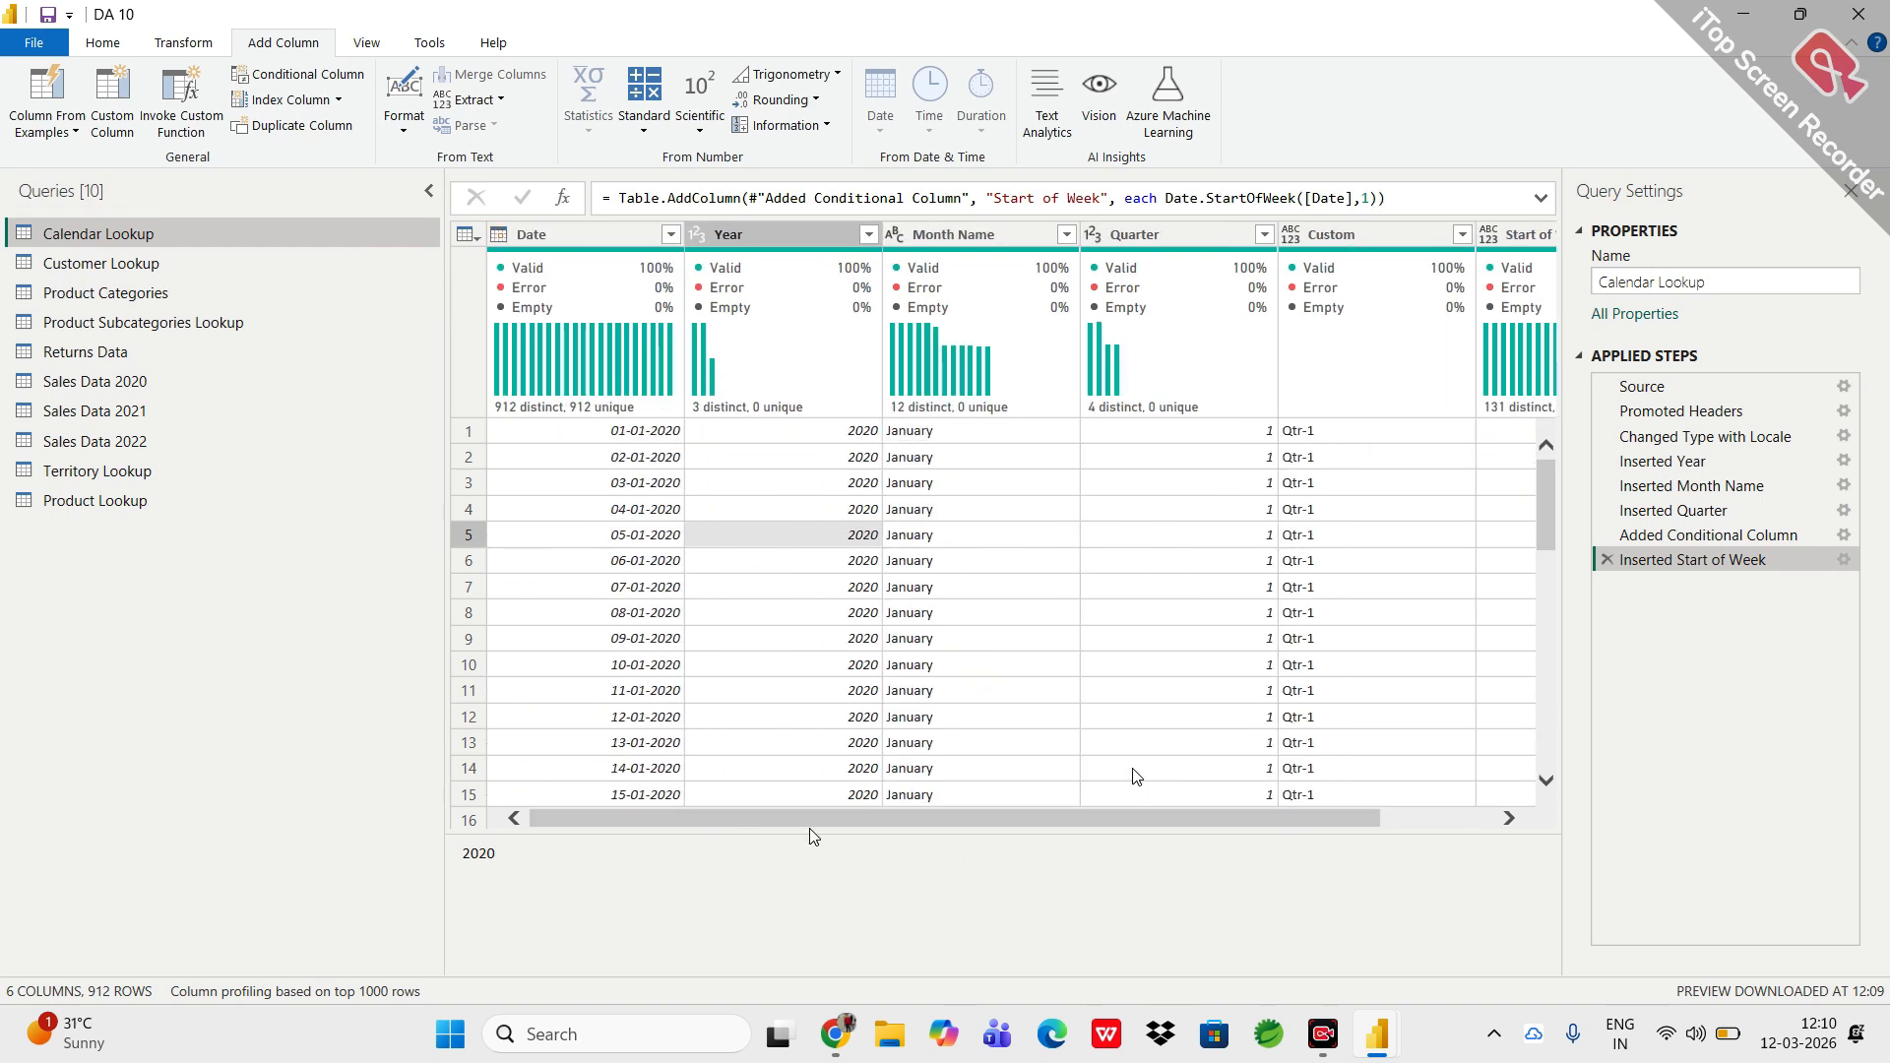
{"action": "left_click_drag", "start_coordinate": [798, 825], "coordinate": [743, 835]}
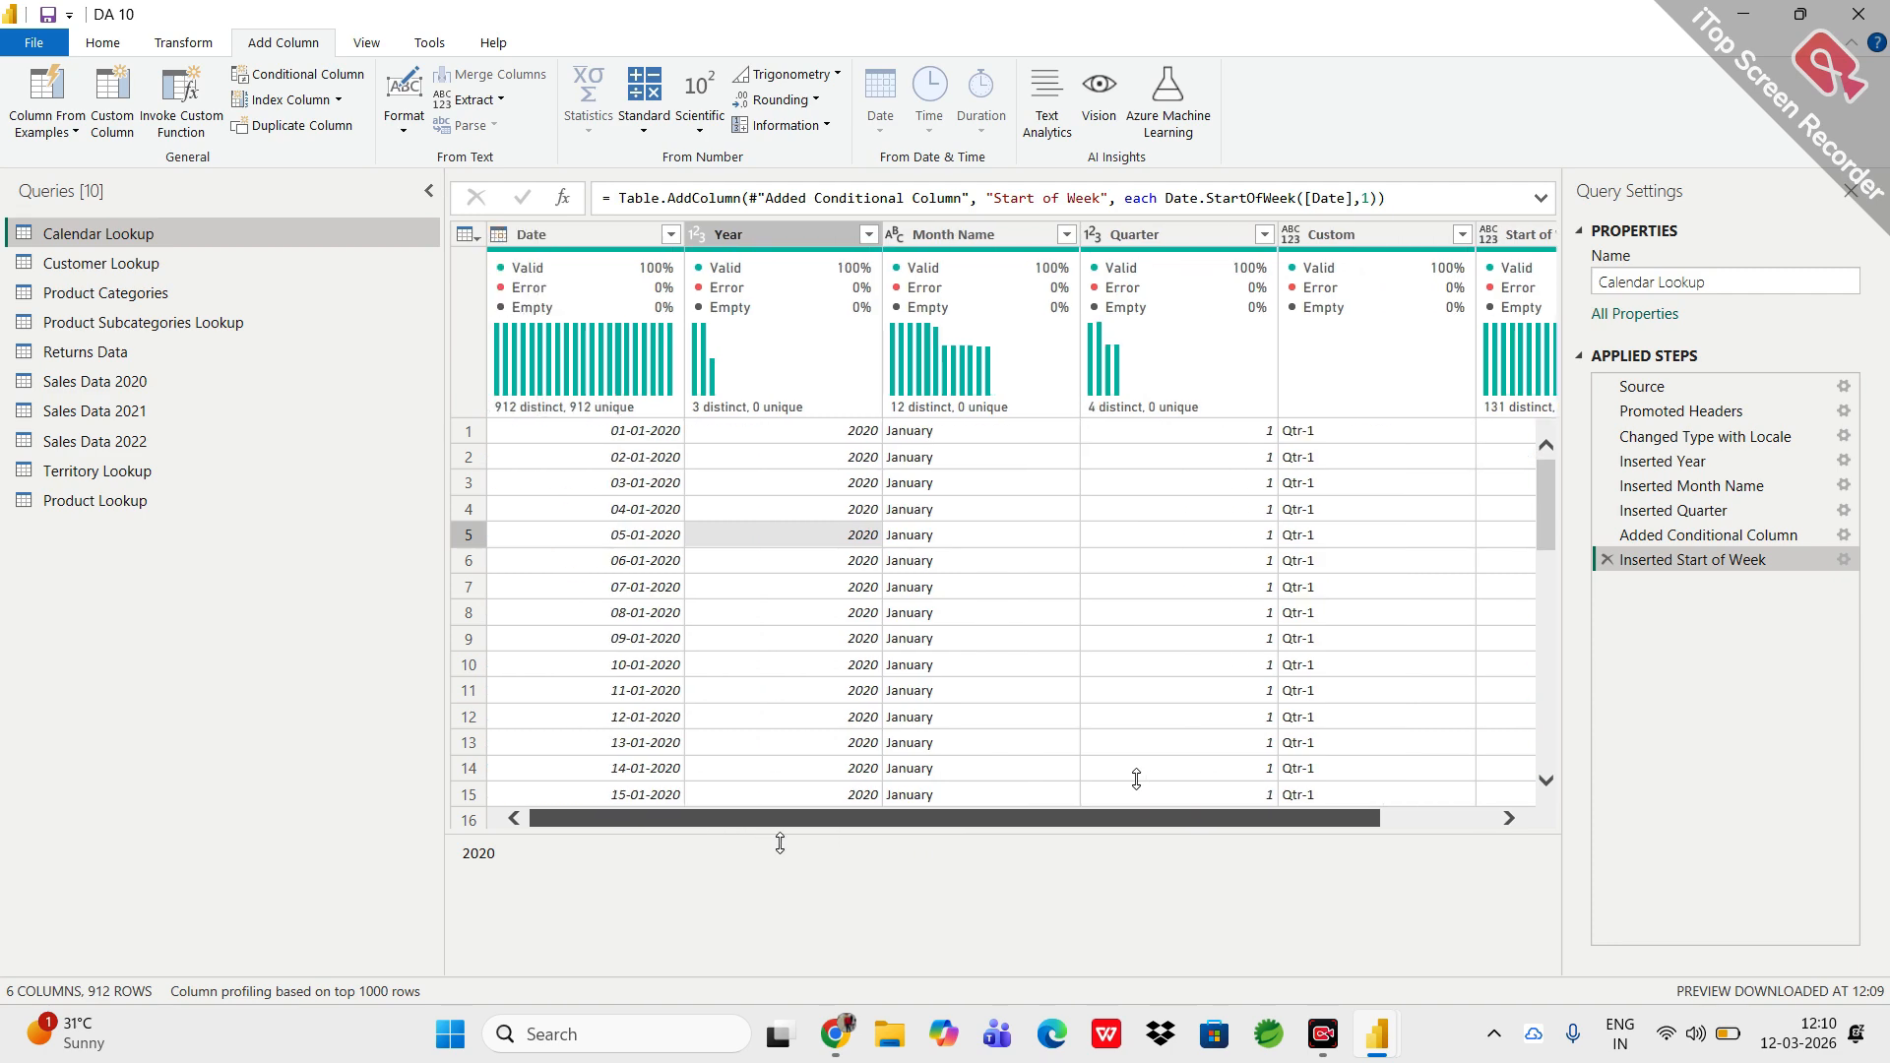
{"action": "scroll", "coordinate": [780, 843], "scroll_direction": "right", "scroll_amount": 2}
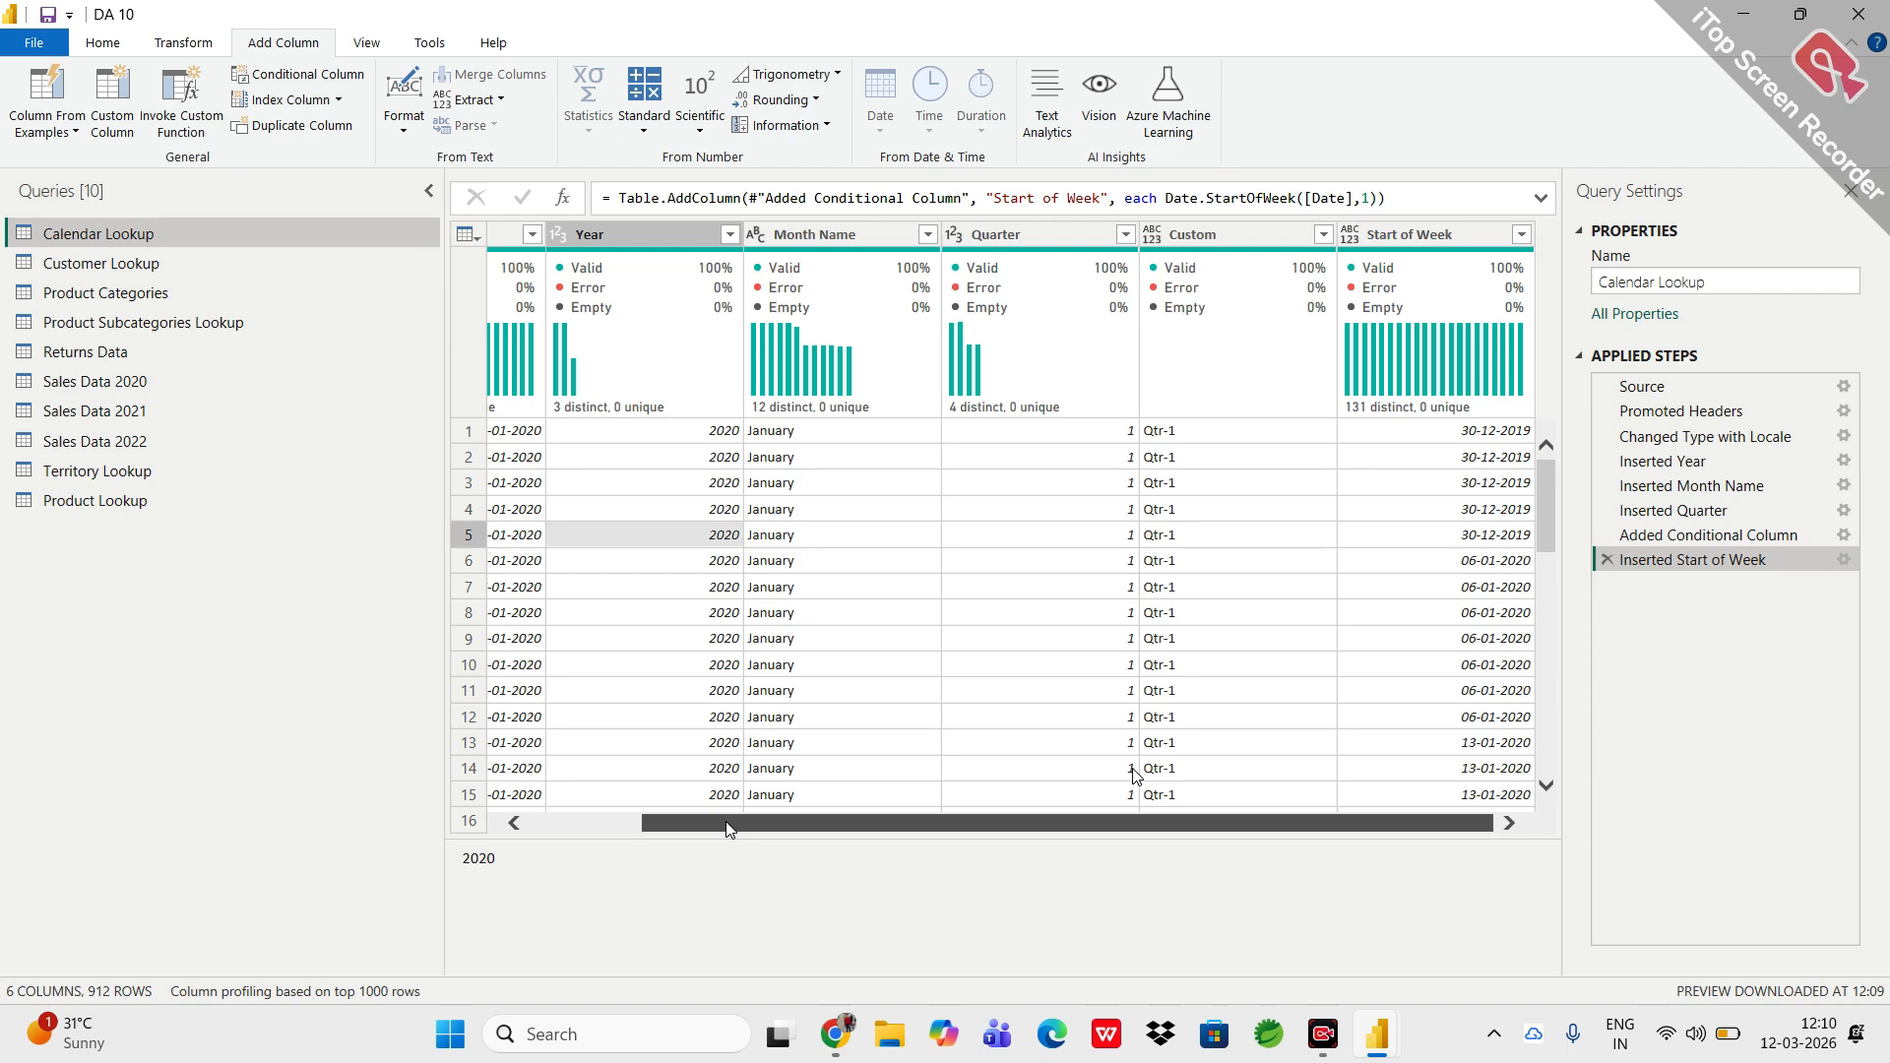
{"action": "left_click_drag", "start_coordinate": [724, 821], "coordinate": [500, 826]}
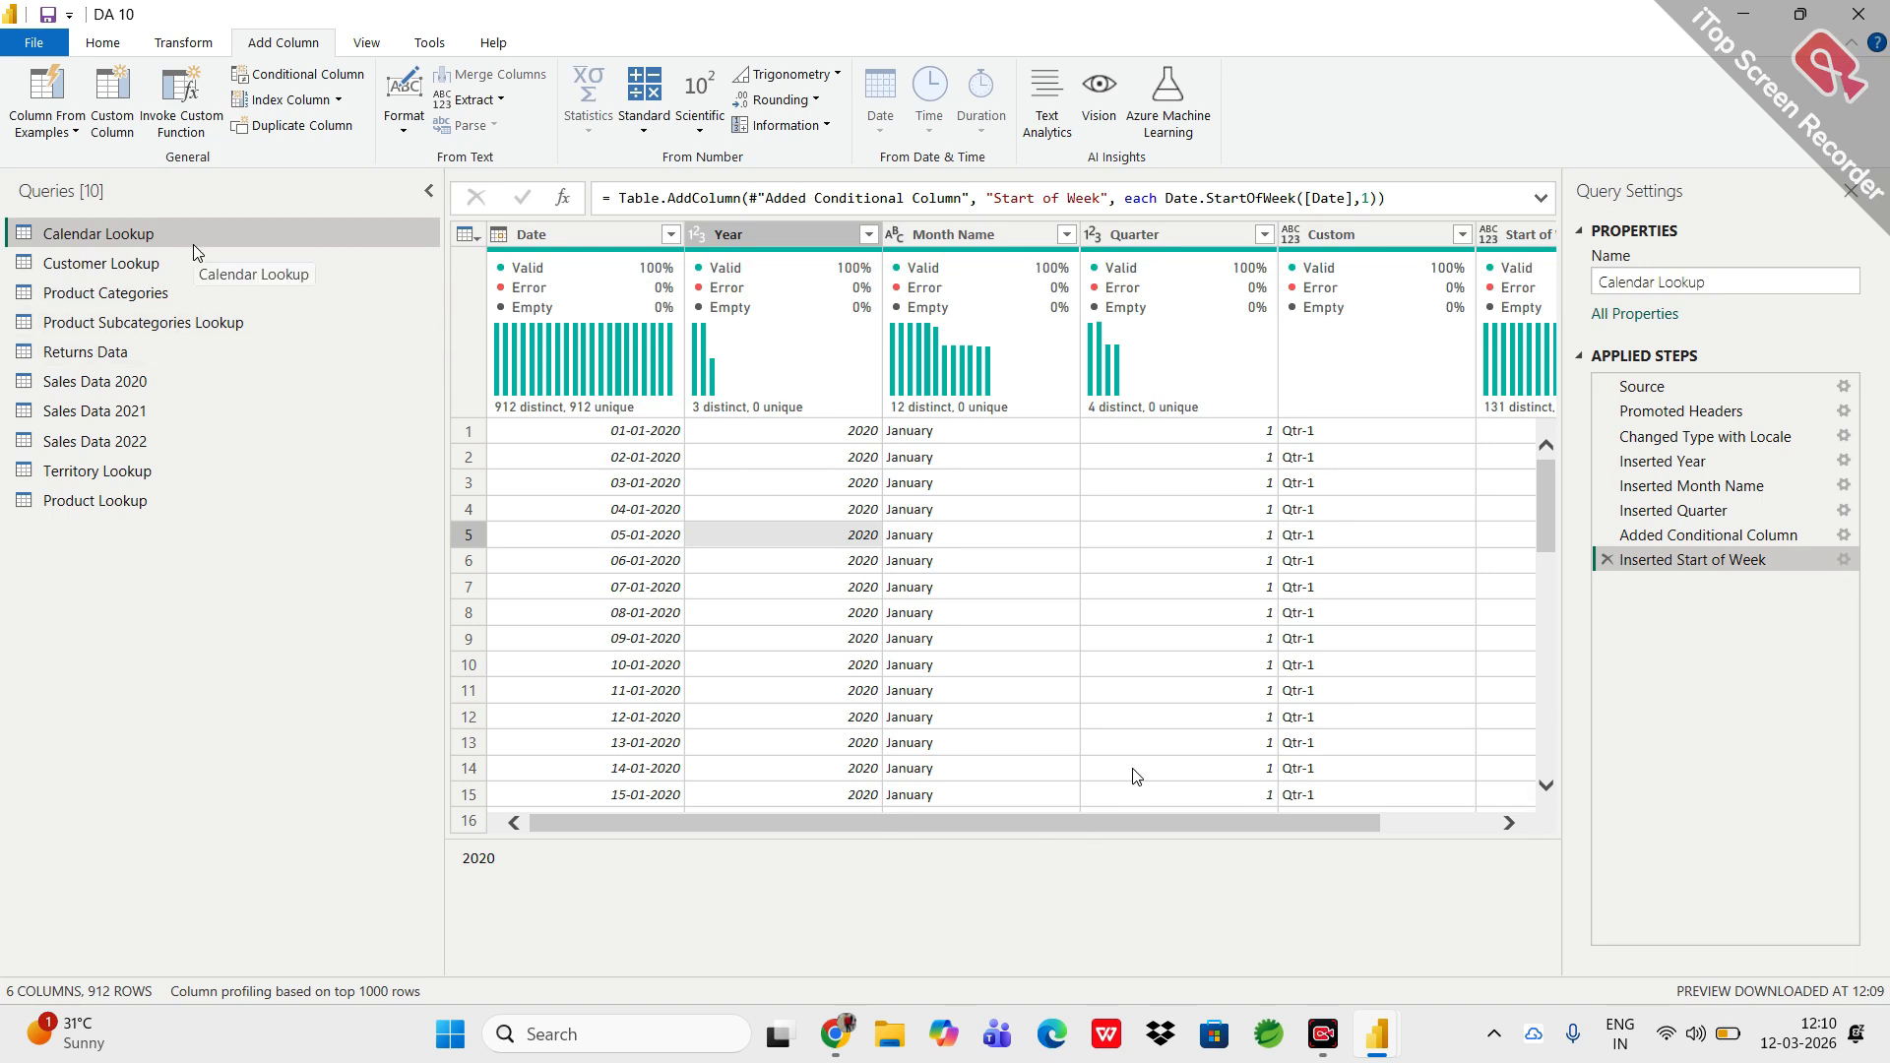
Open the Customer Lookup query and examine the Prefix, FirstName and LastName columns and their distribution profiles.
{"action": "left_click", "coordinate": [104, 275]}
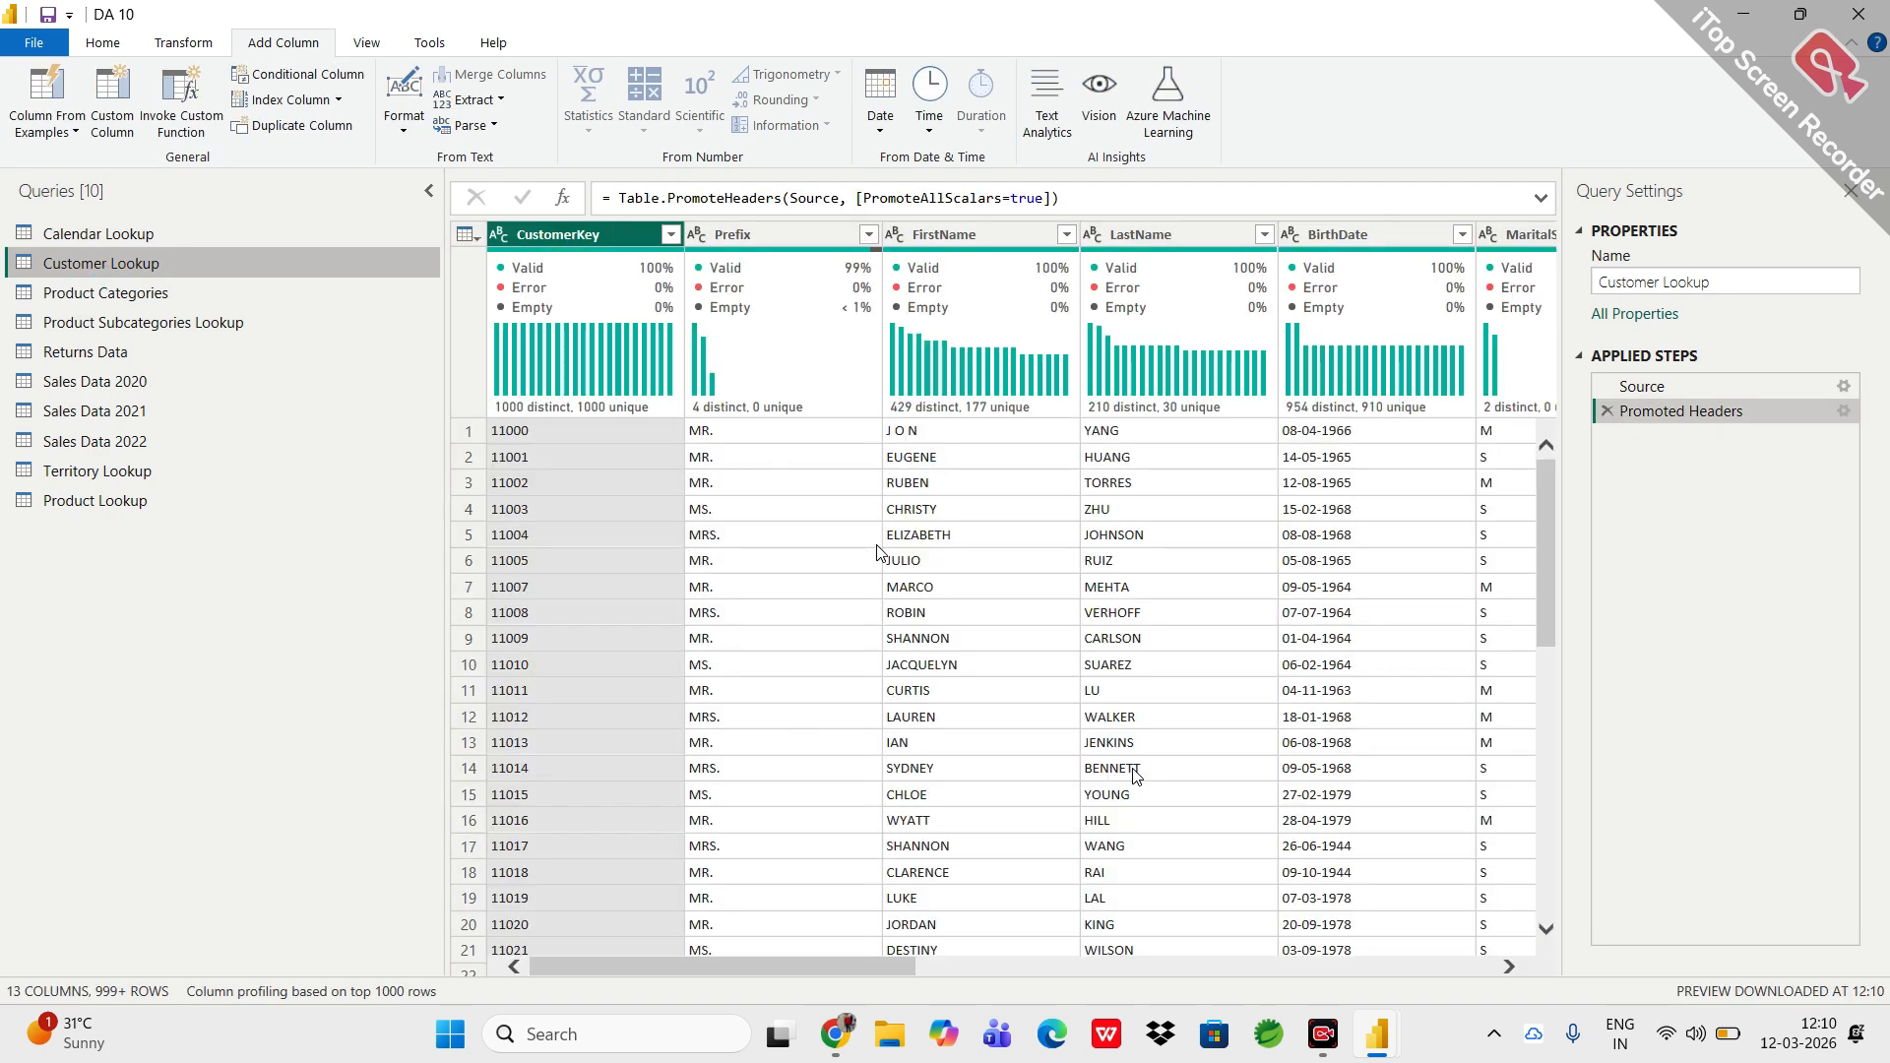
{"action": "scroll", "coordinate": [879, 553], "scroll_direction": "right", "scroll_amount": 3}
{"action": "scroll", "coordinate": [748, 443], "scroll_direction": "left", "scroll_amount": 3}
{"action": "left_click", "coordinate": [659, 371]}
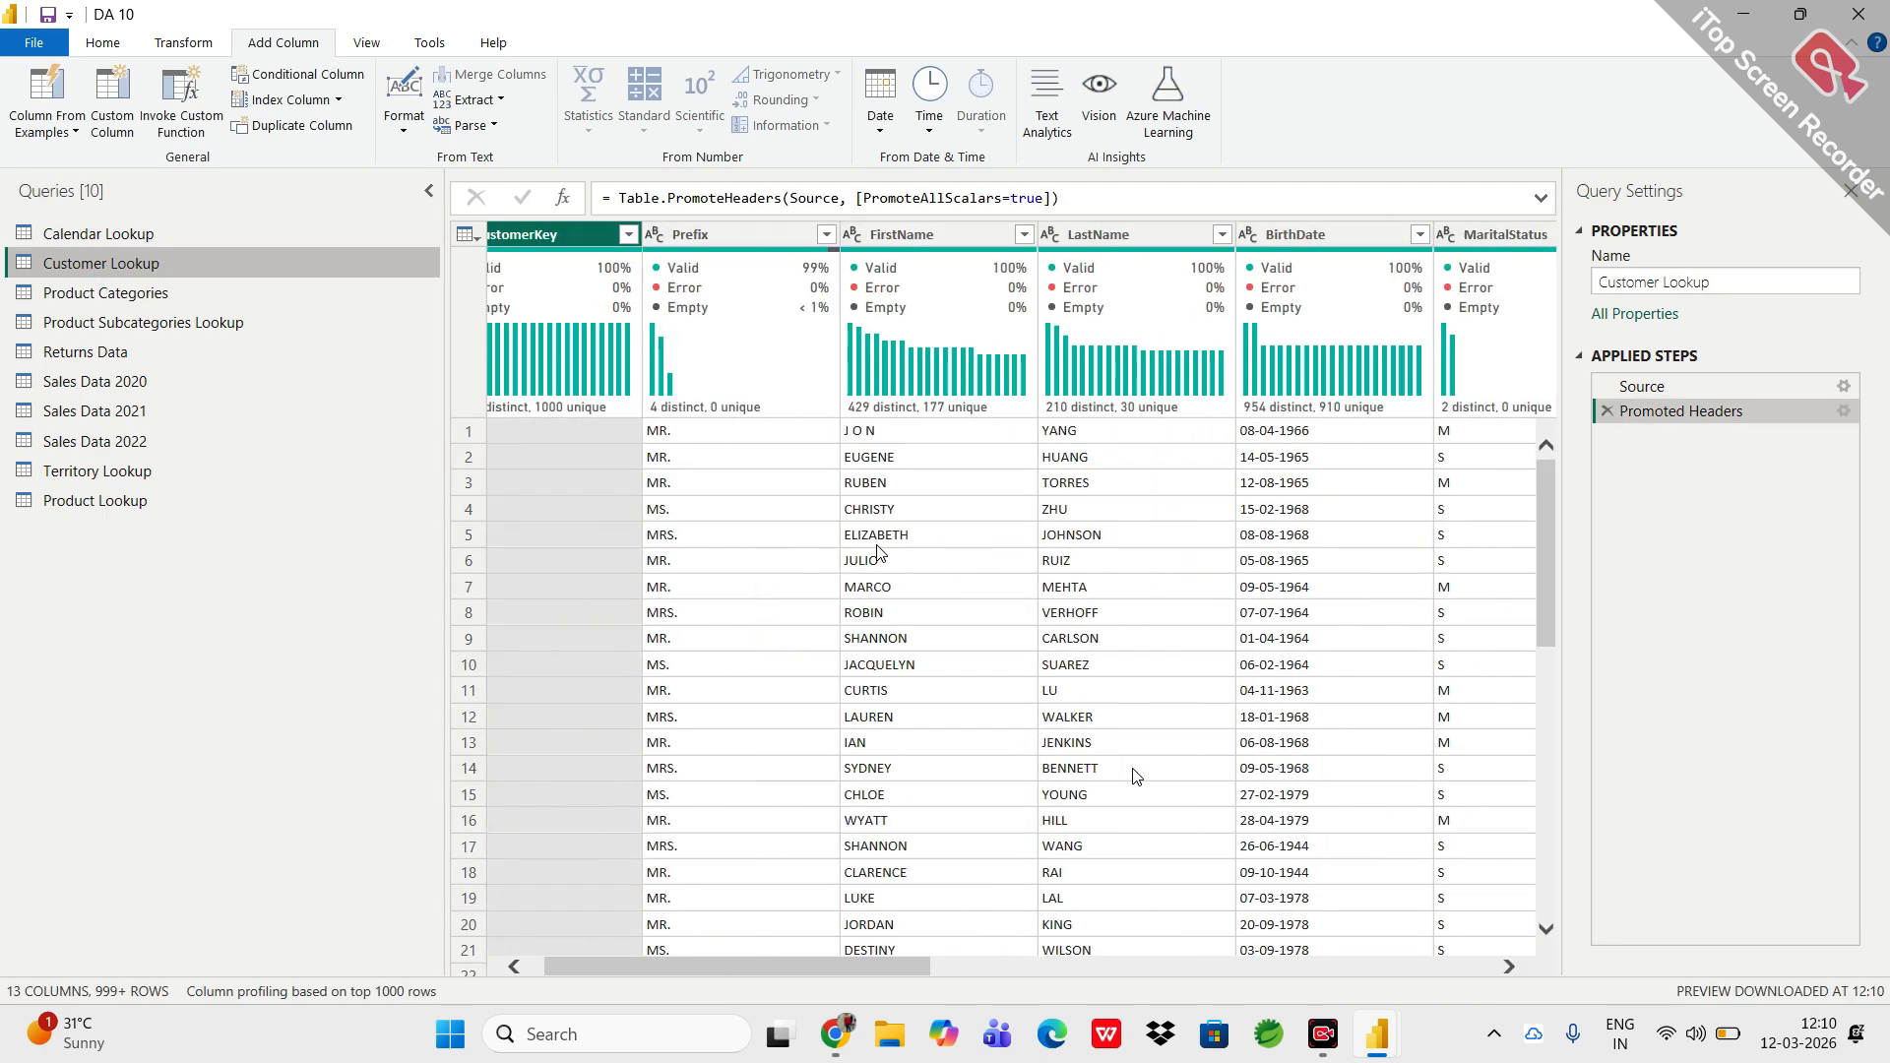
{"action": "mouse_move", "coordinate": [703, 359]}
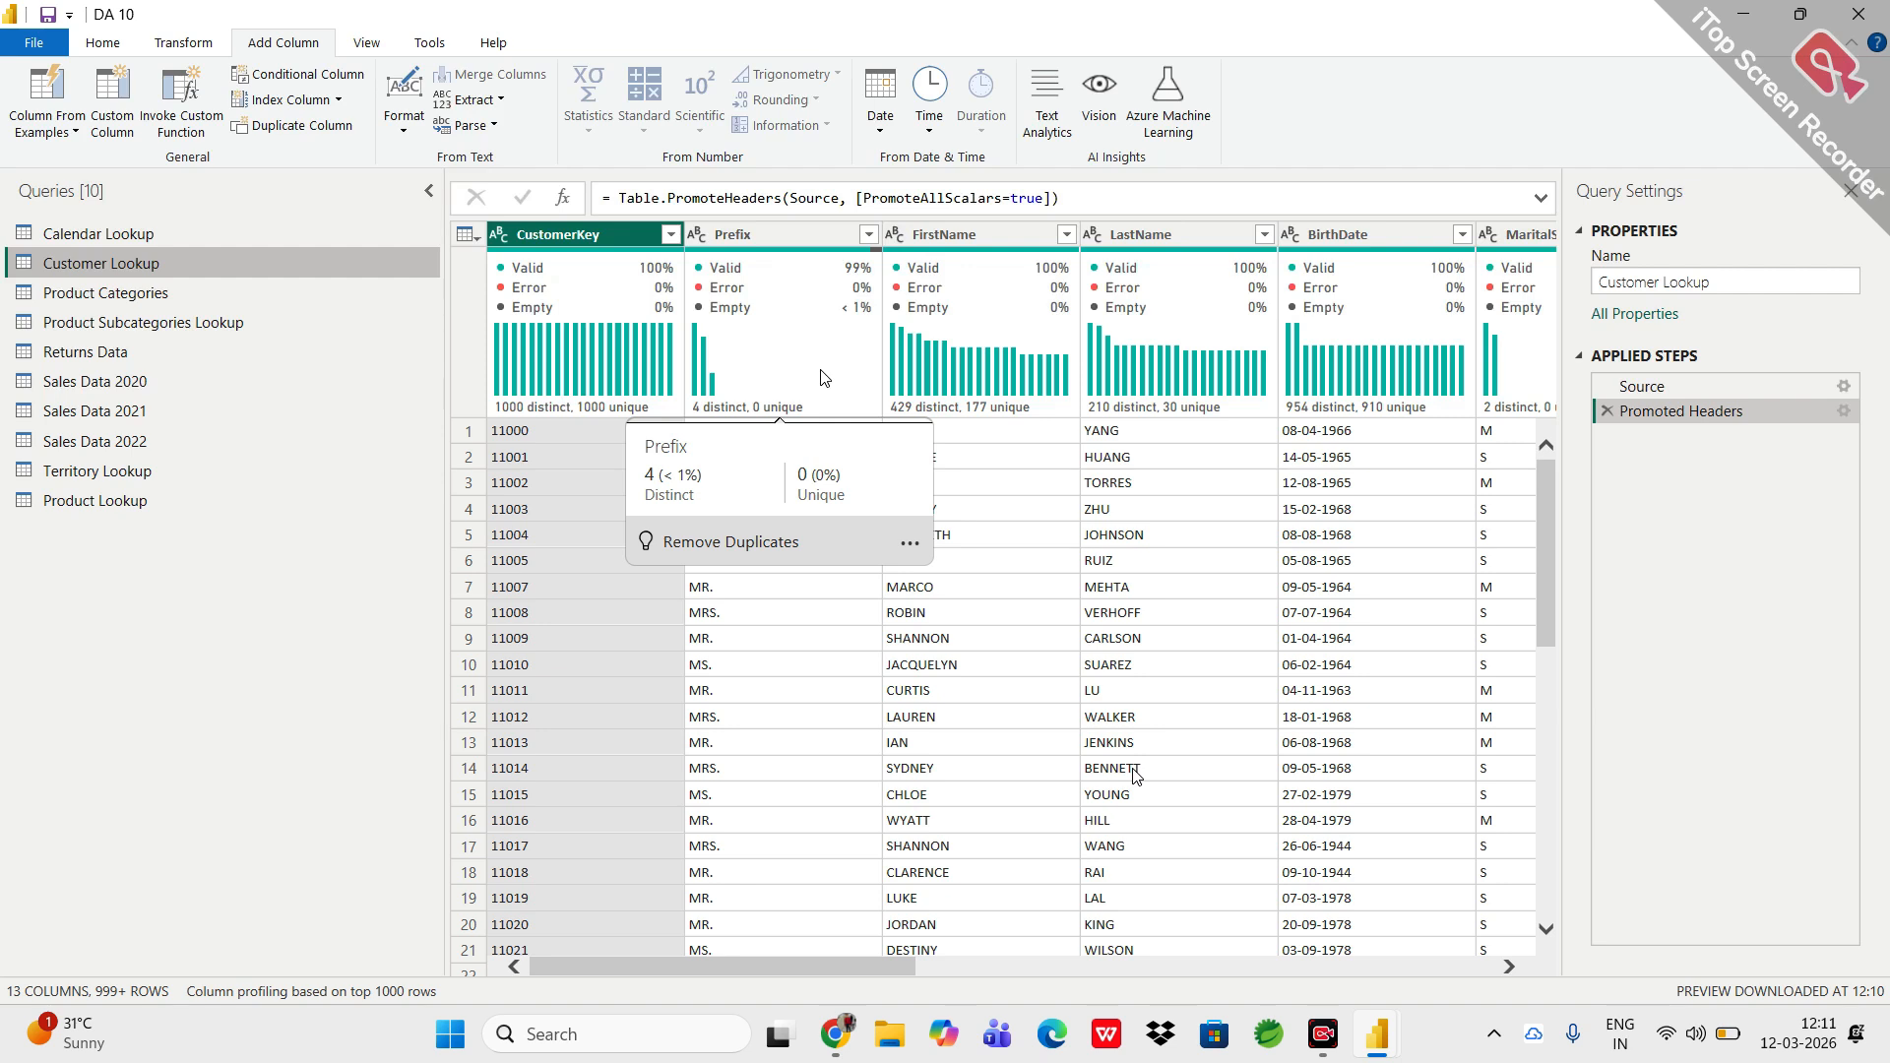
{"action": "left_click", "coordinate": [987, 317]}
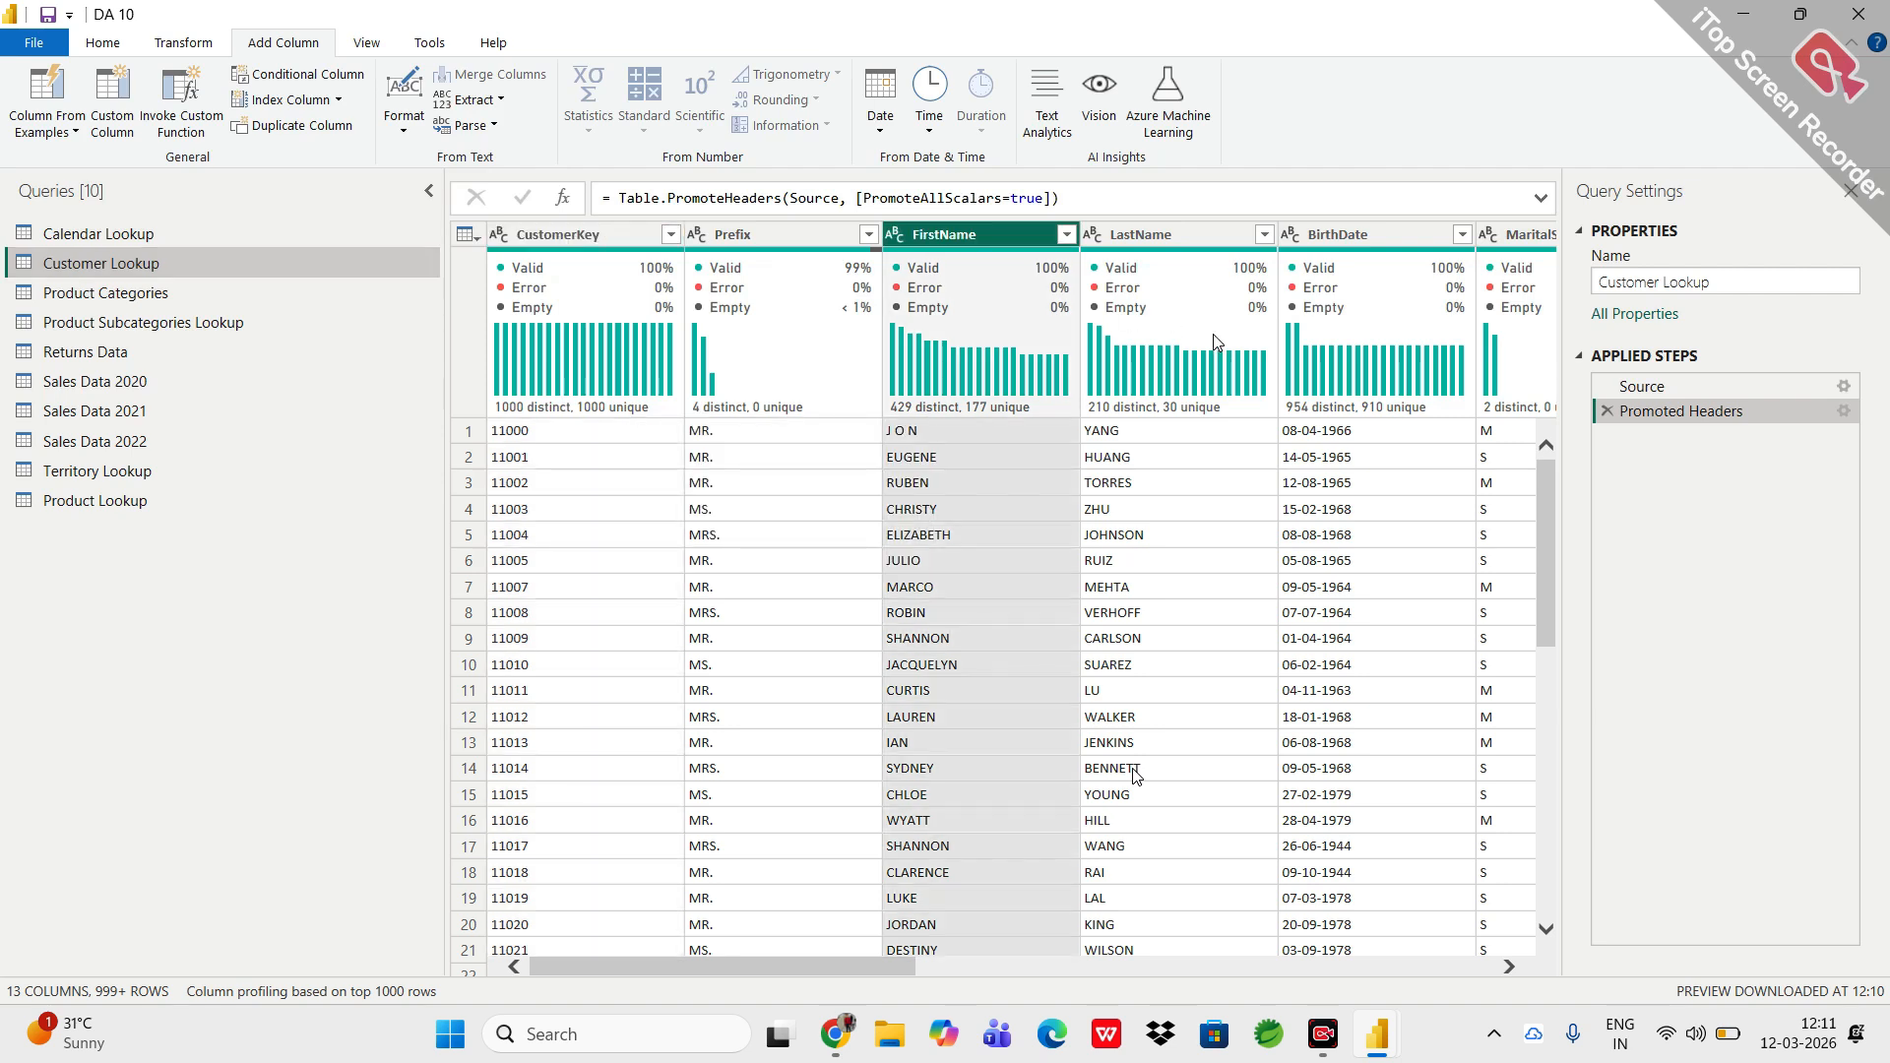
{"action": "left_click", "coordinate": [844, 587]}
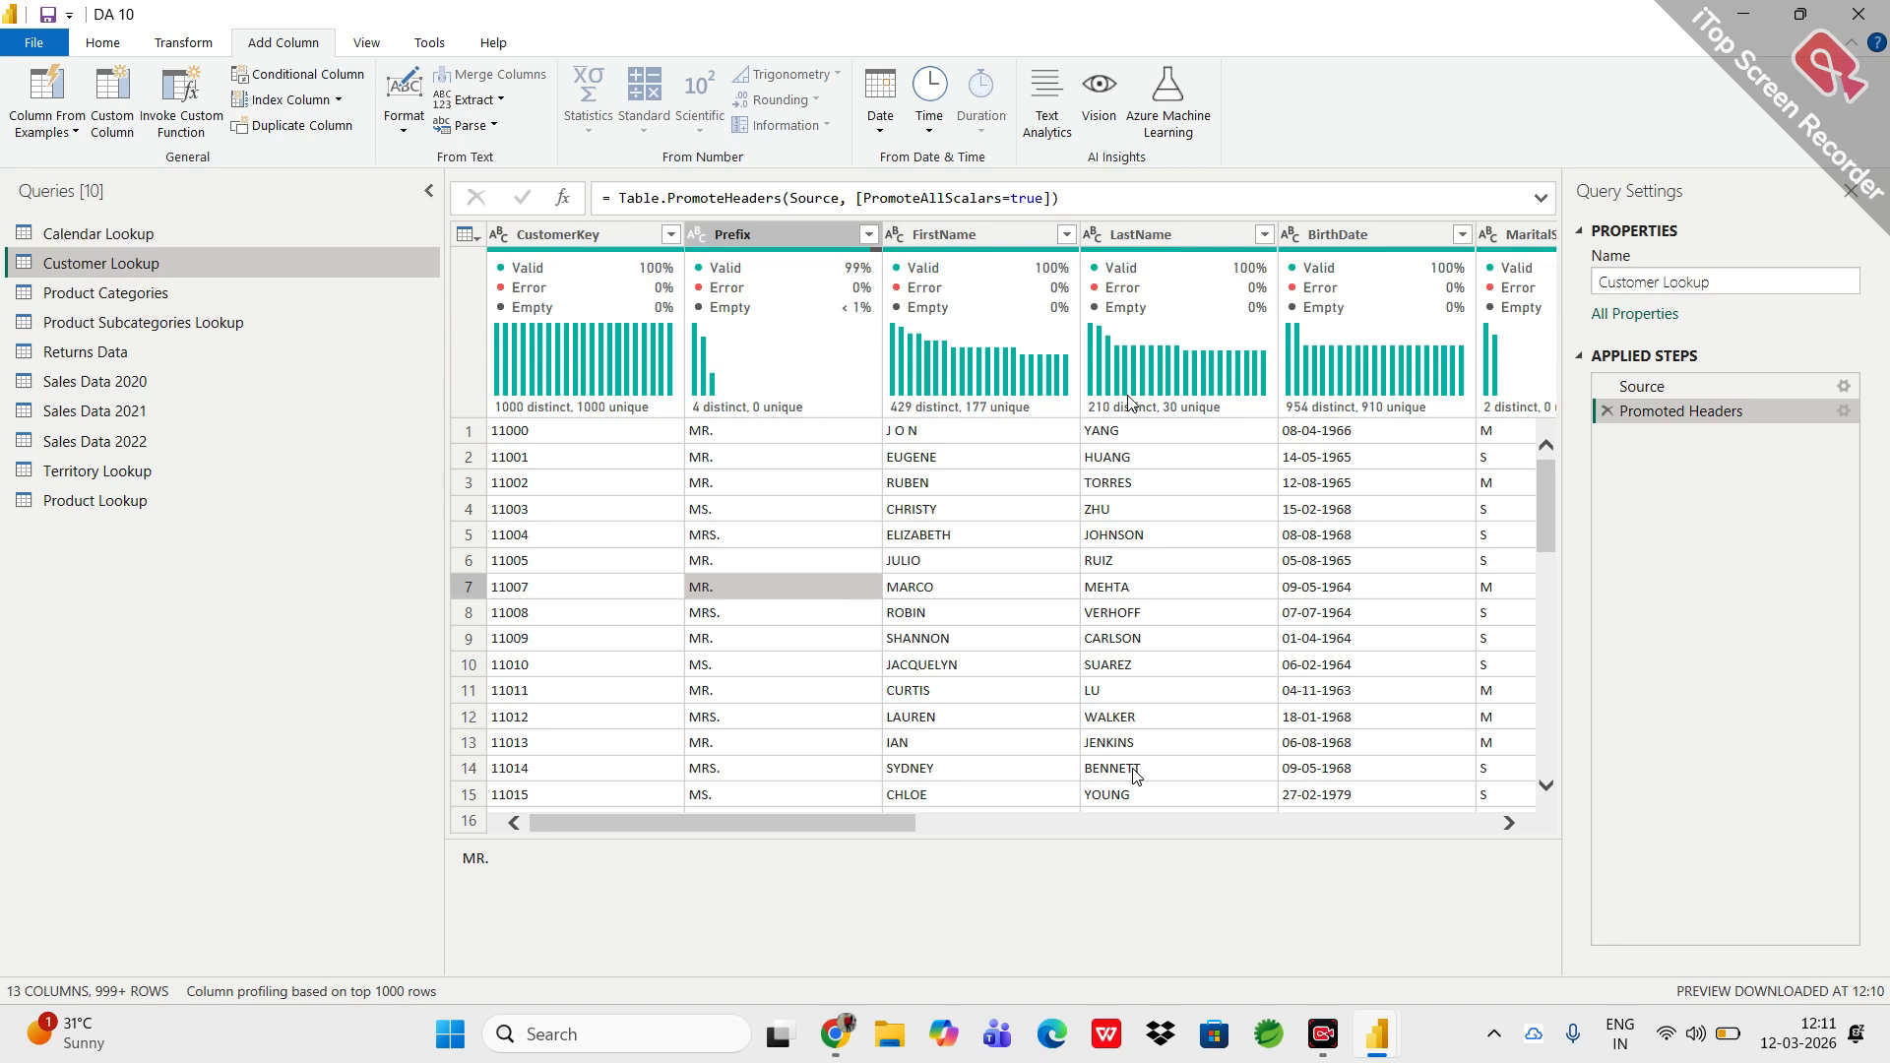
{"action": "mouse_move", "coordinate": [1215, 373]}
{"action": "mouse_move", "coordinate": [869, 405]}
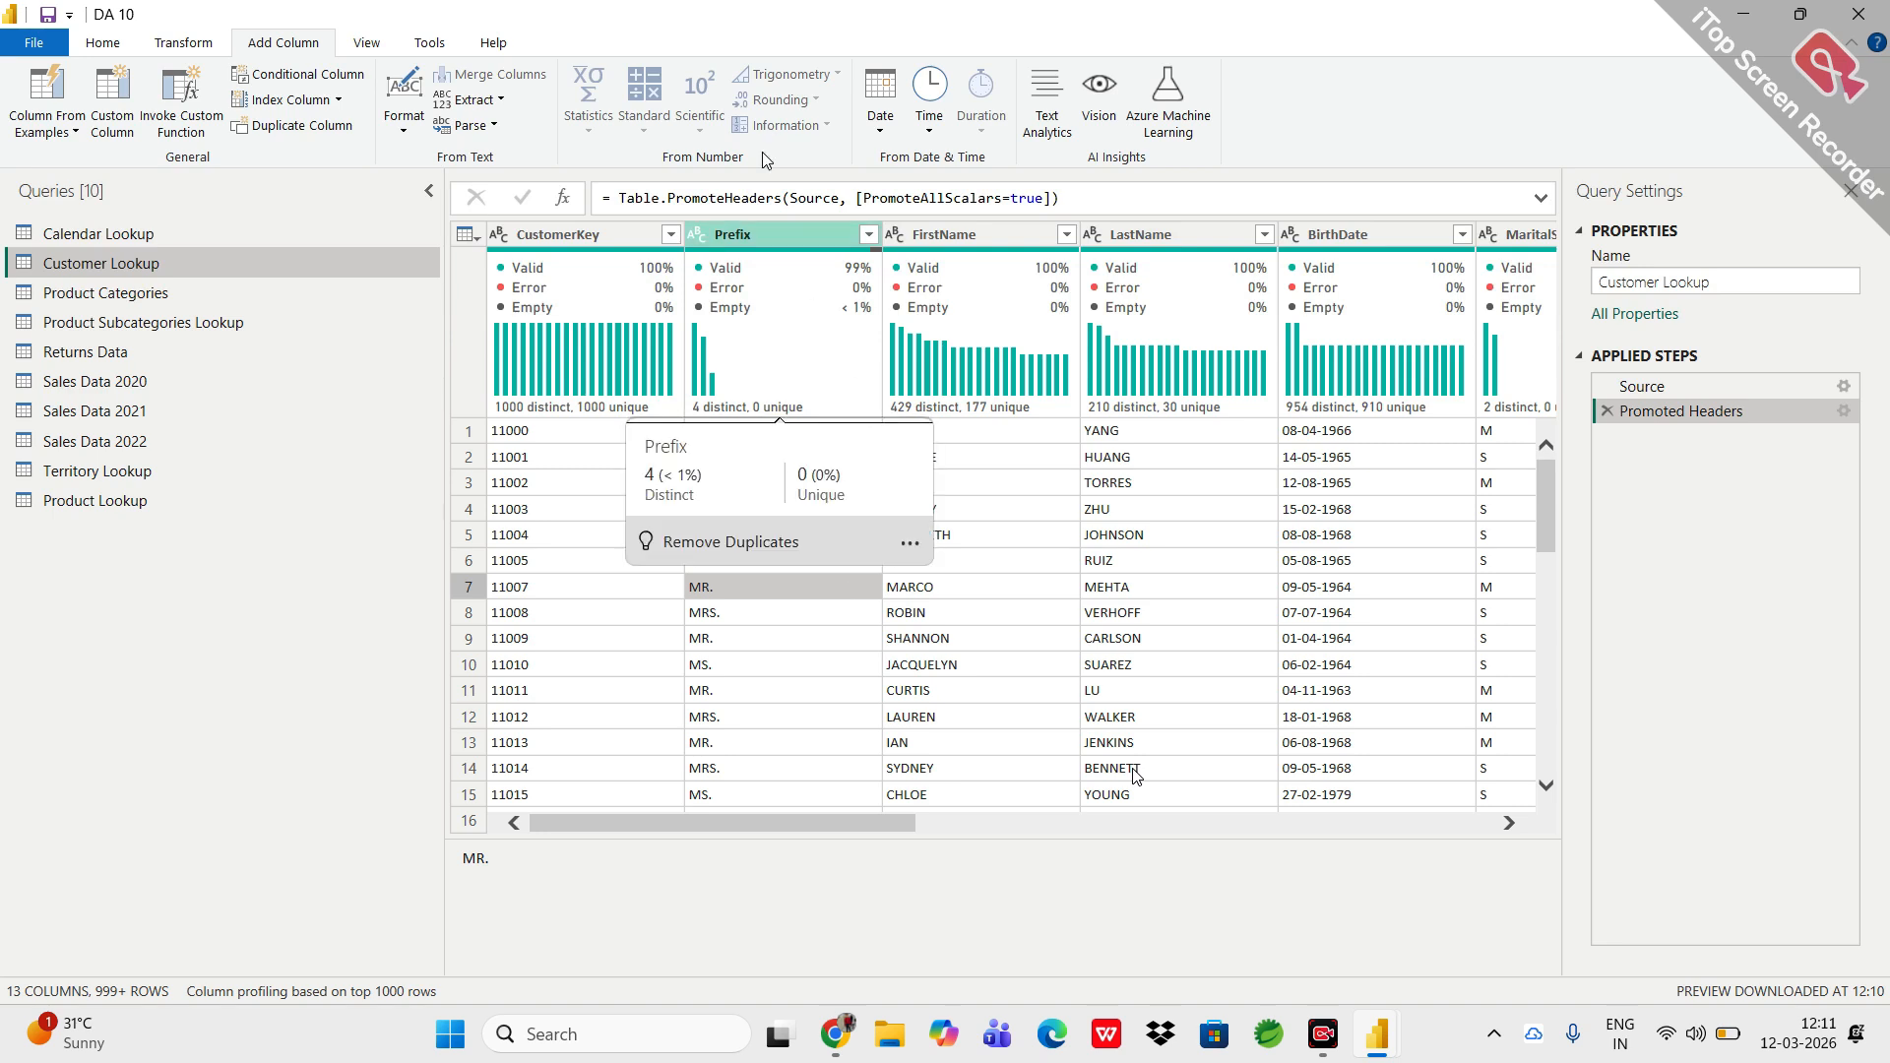
Add a column to Customer Lookup that merges Prefix, FirstName and LastName with a Space separator, keeping the name Merged.
{"action": "left_click", "coordinate": [754, 234]}
{"action": "left_click", "coordinate": [947, 232], "text": "ctrl"}
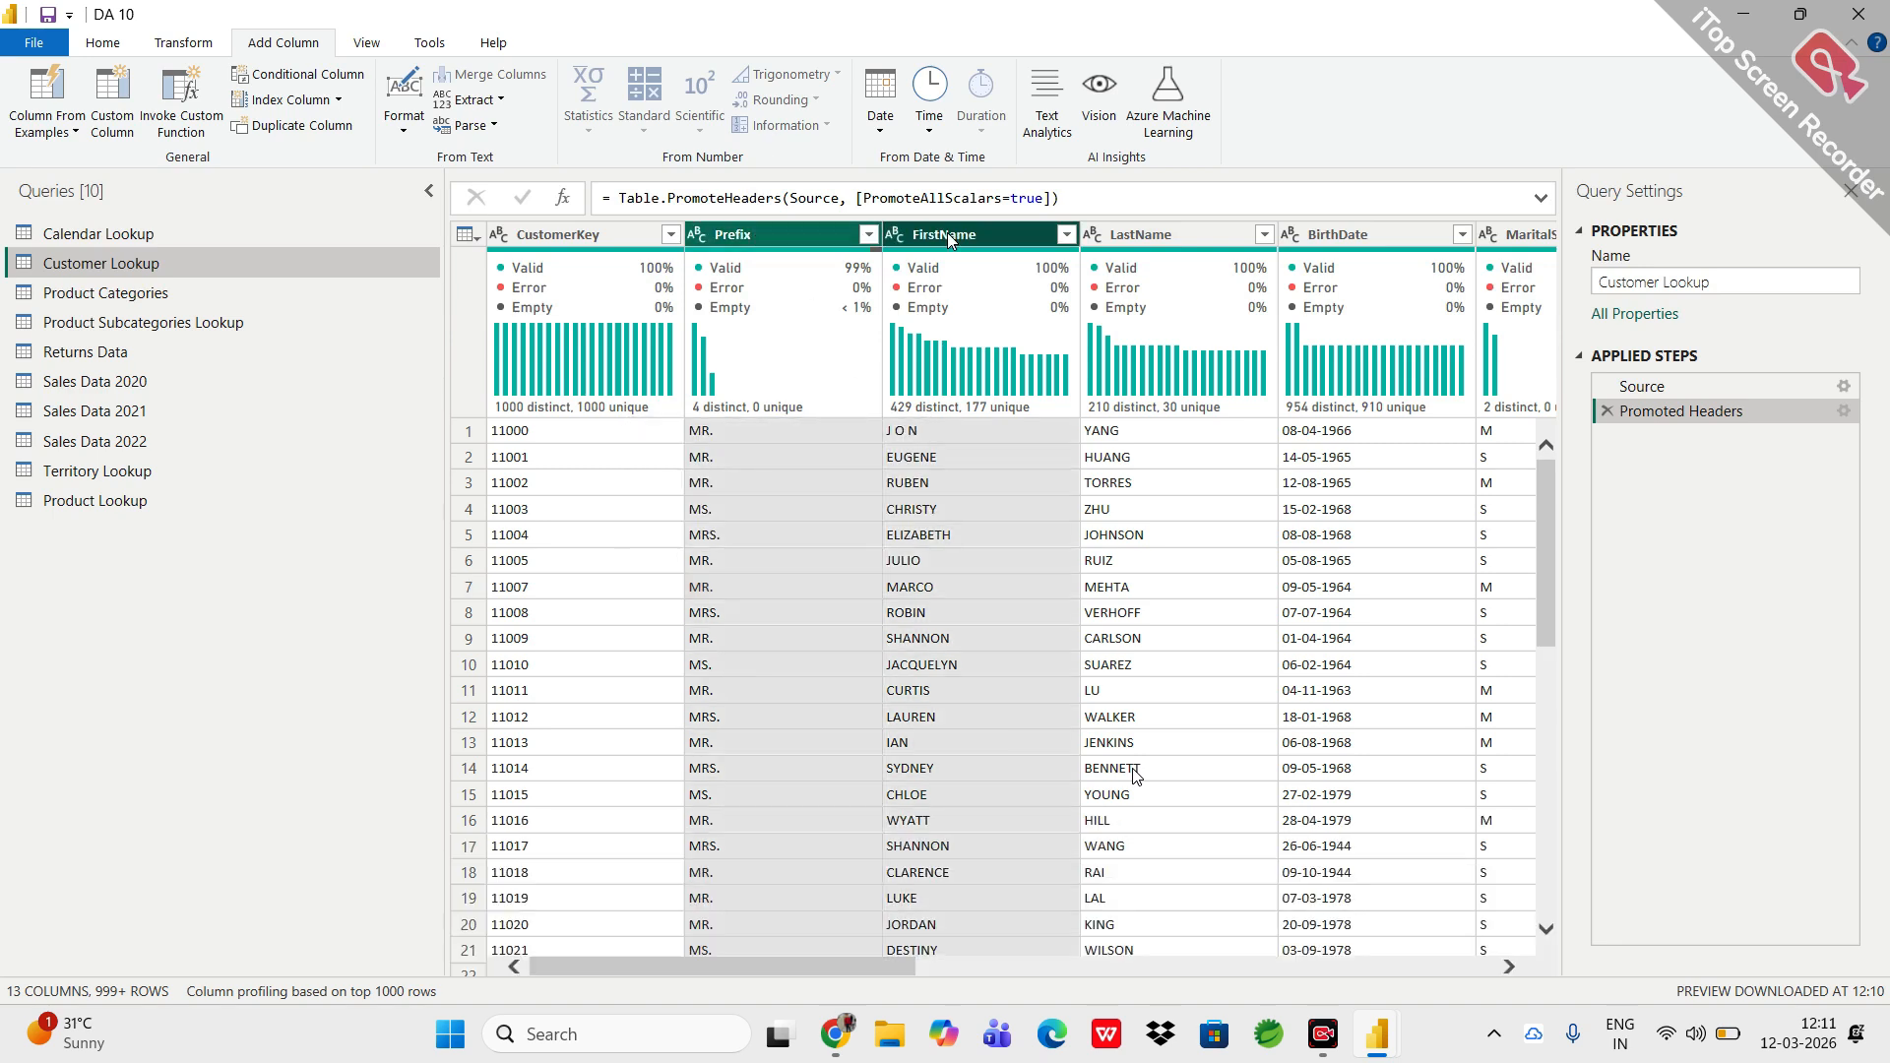
{"action": "left_click", "coordinate": [1130, 234], "text": "ctrl"}
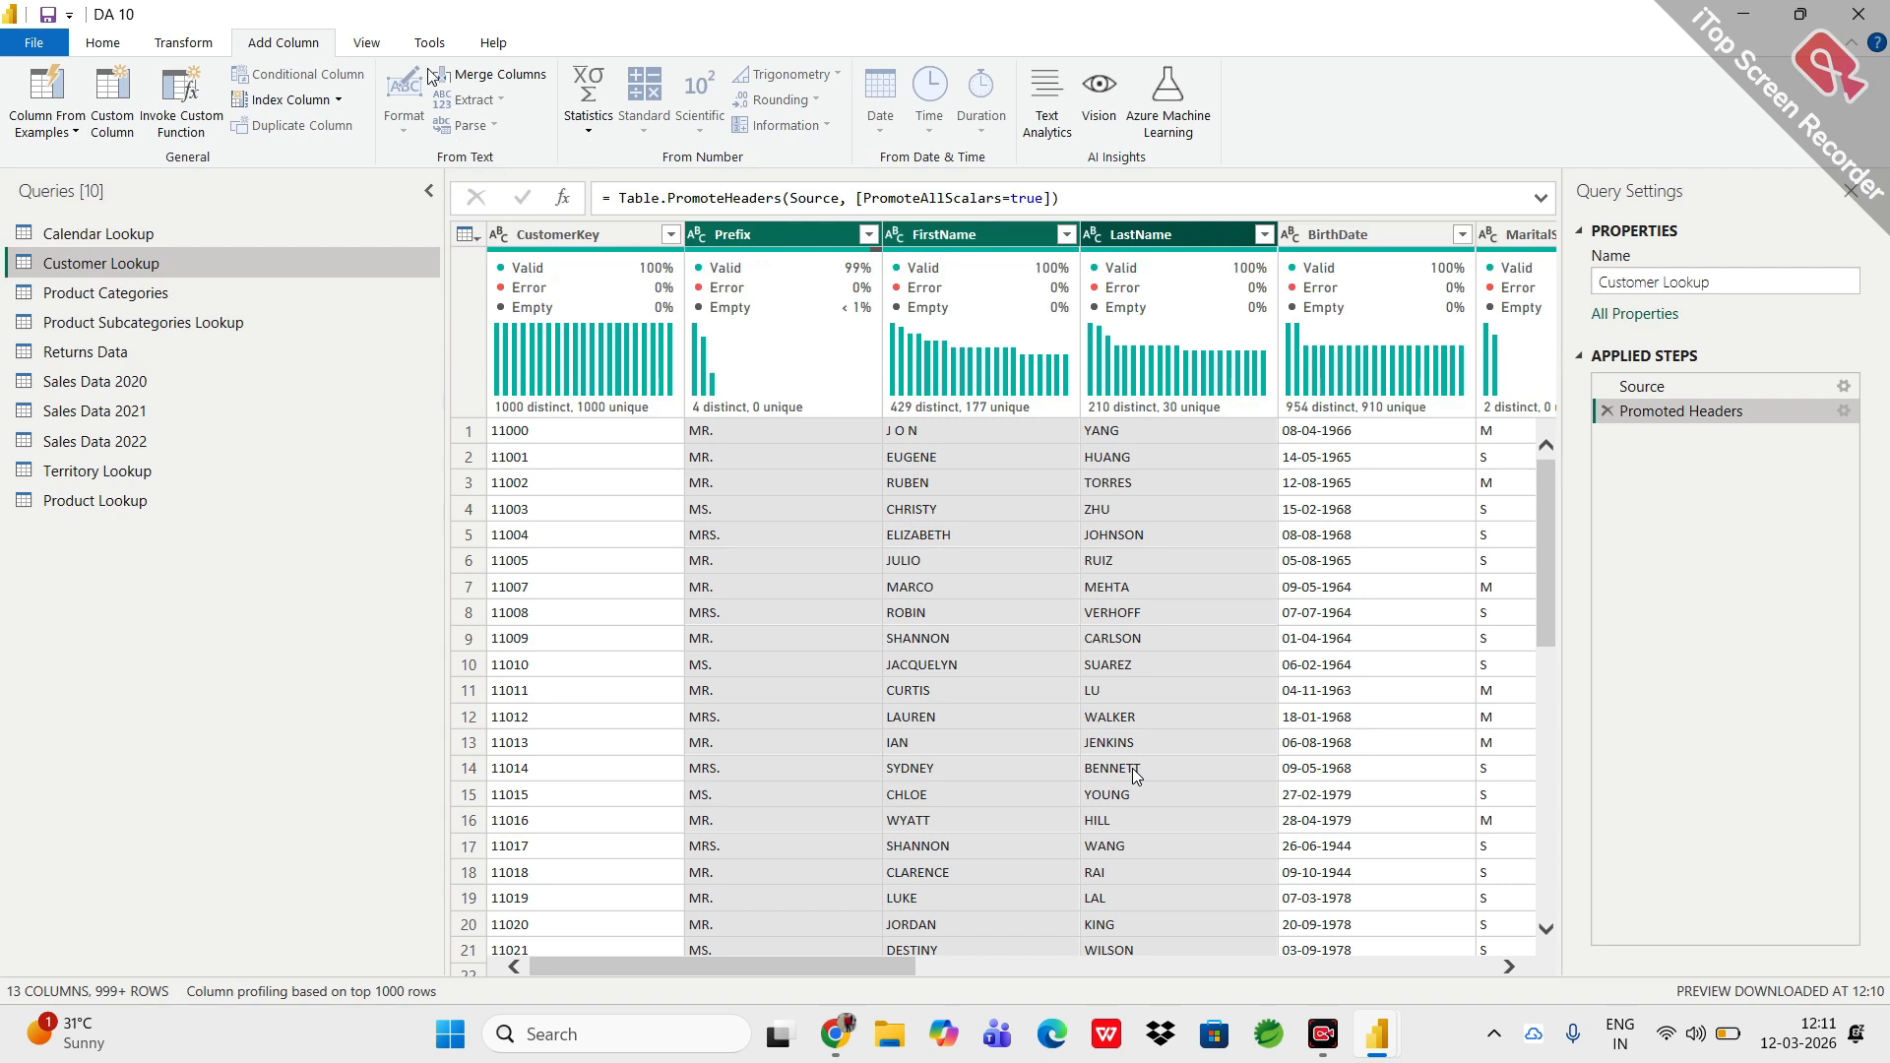
{"action": "left_click", "coordinate": [489, 75]}
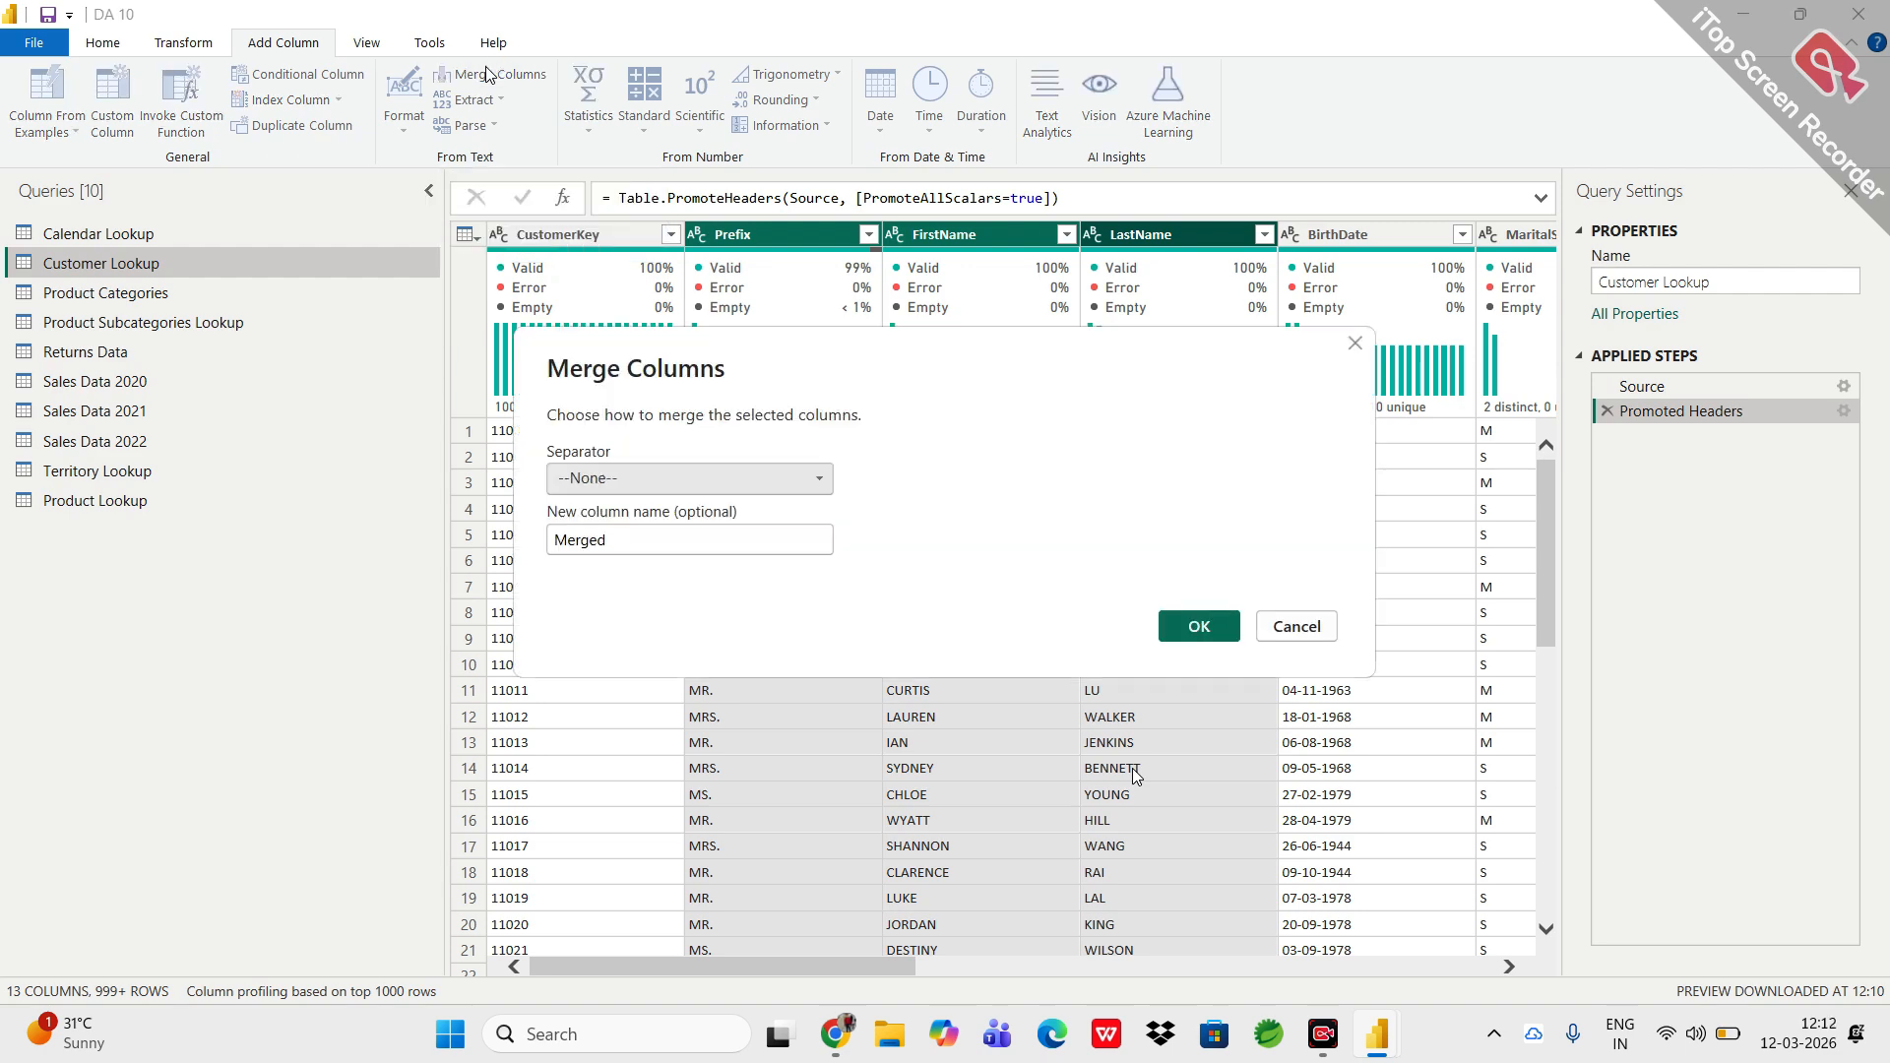
{"action": "left_click", "coordinate": [616, 481]}
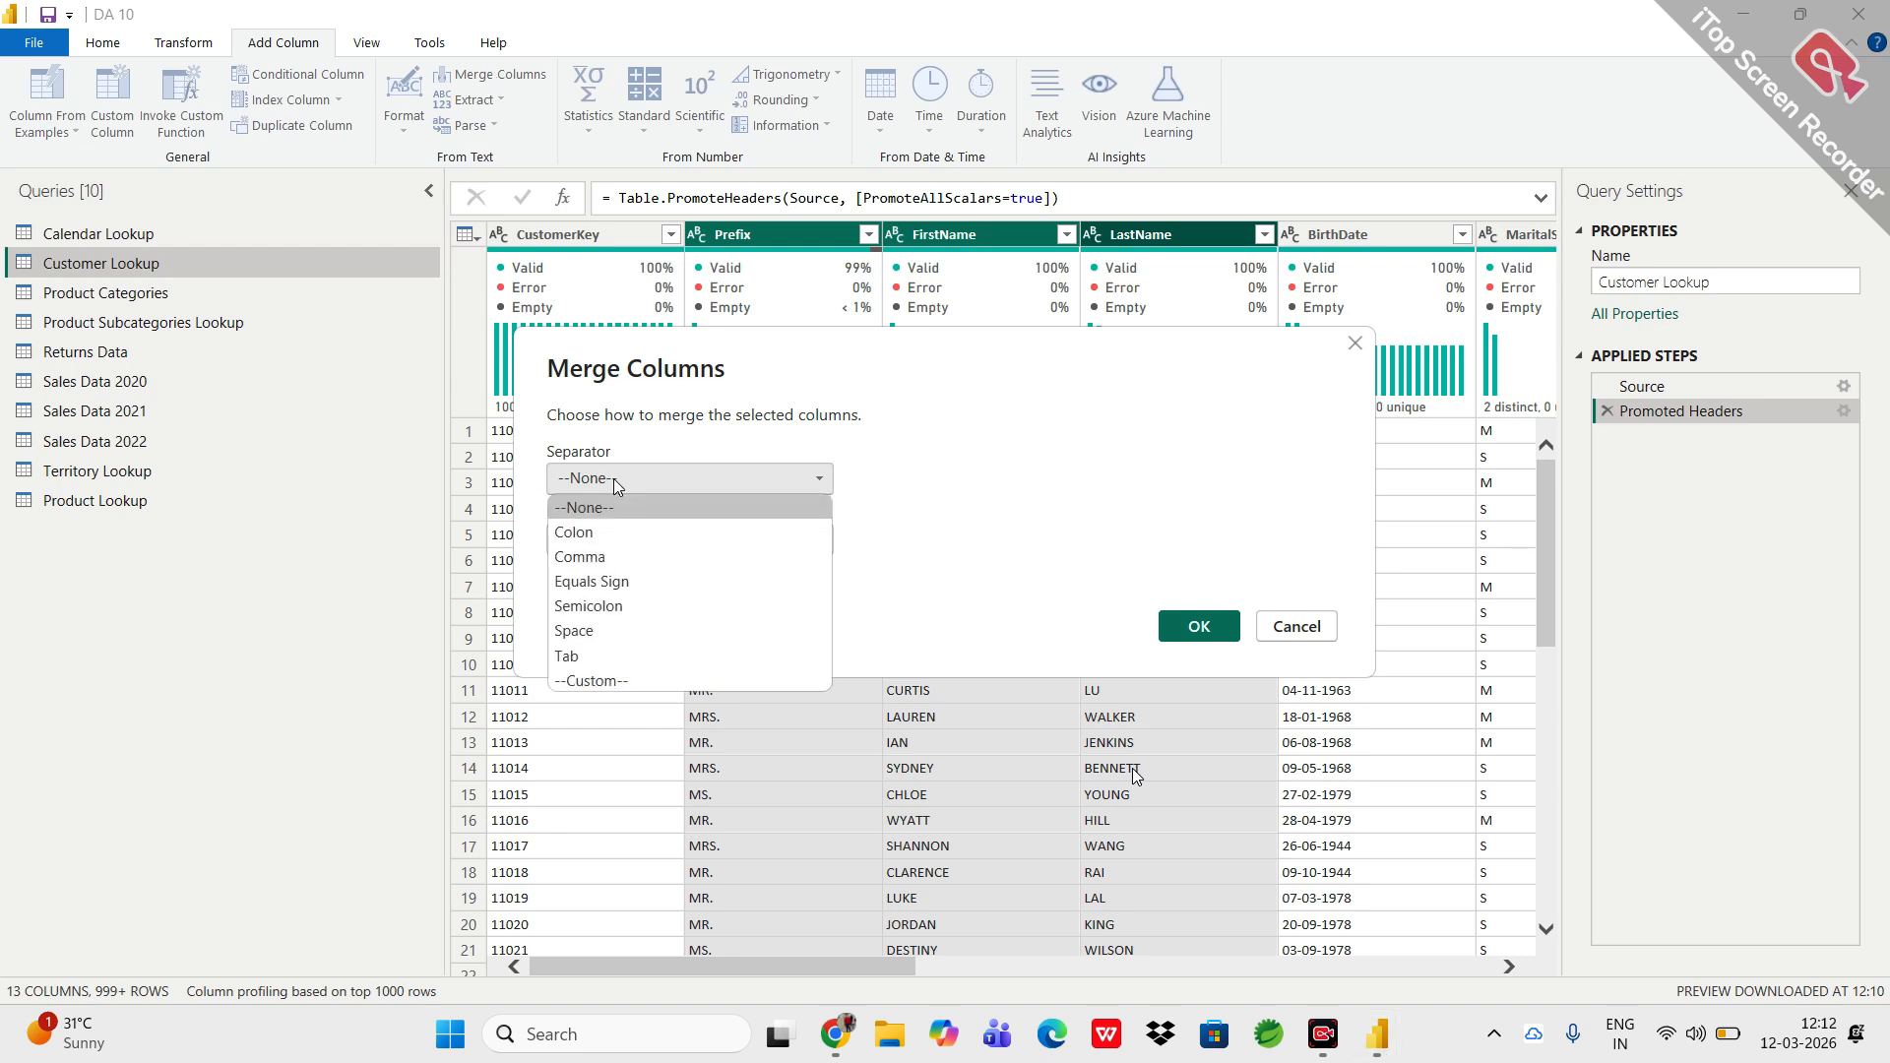
{"action": "left_click", "coordinate": [594, 633]}
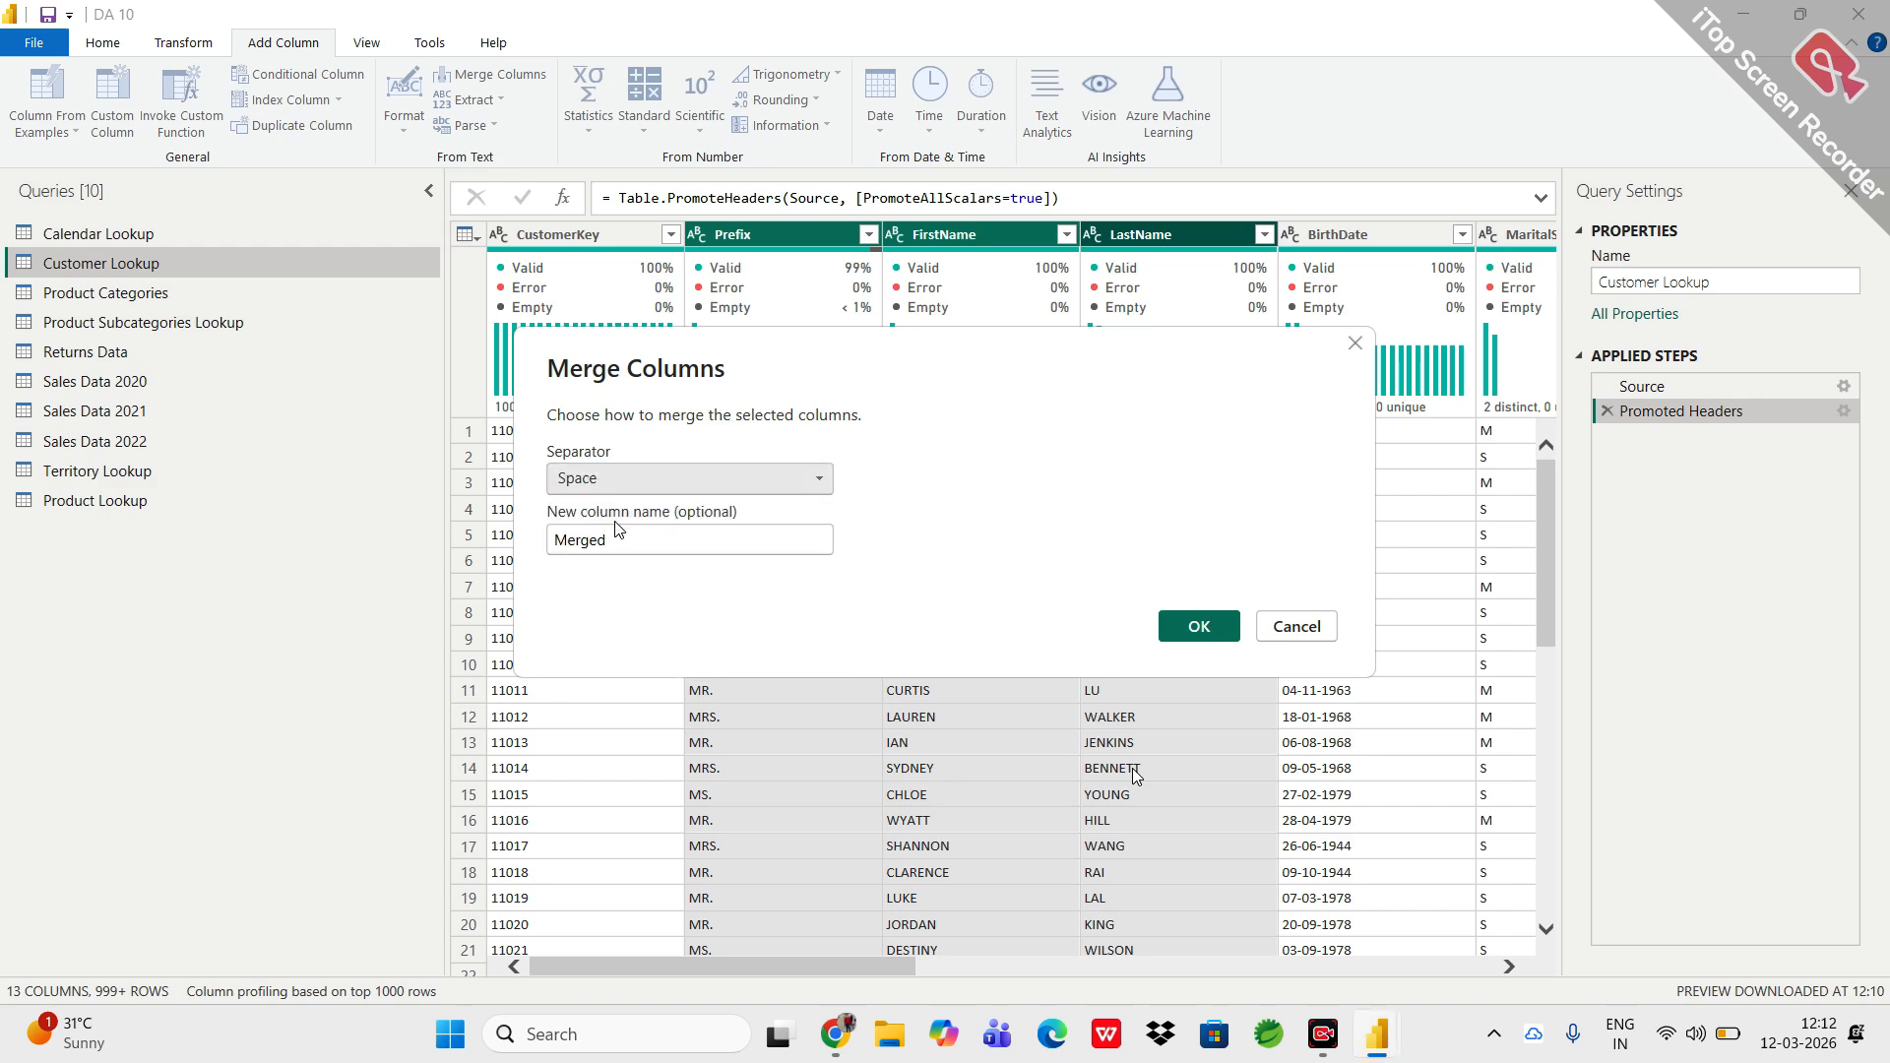
{"action": "left_click", "coordinate": [1209, 626]}
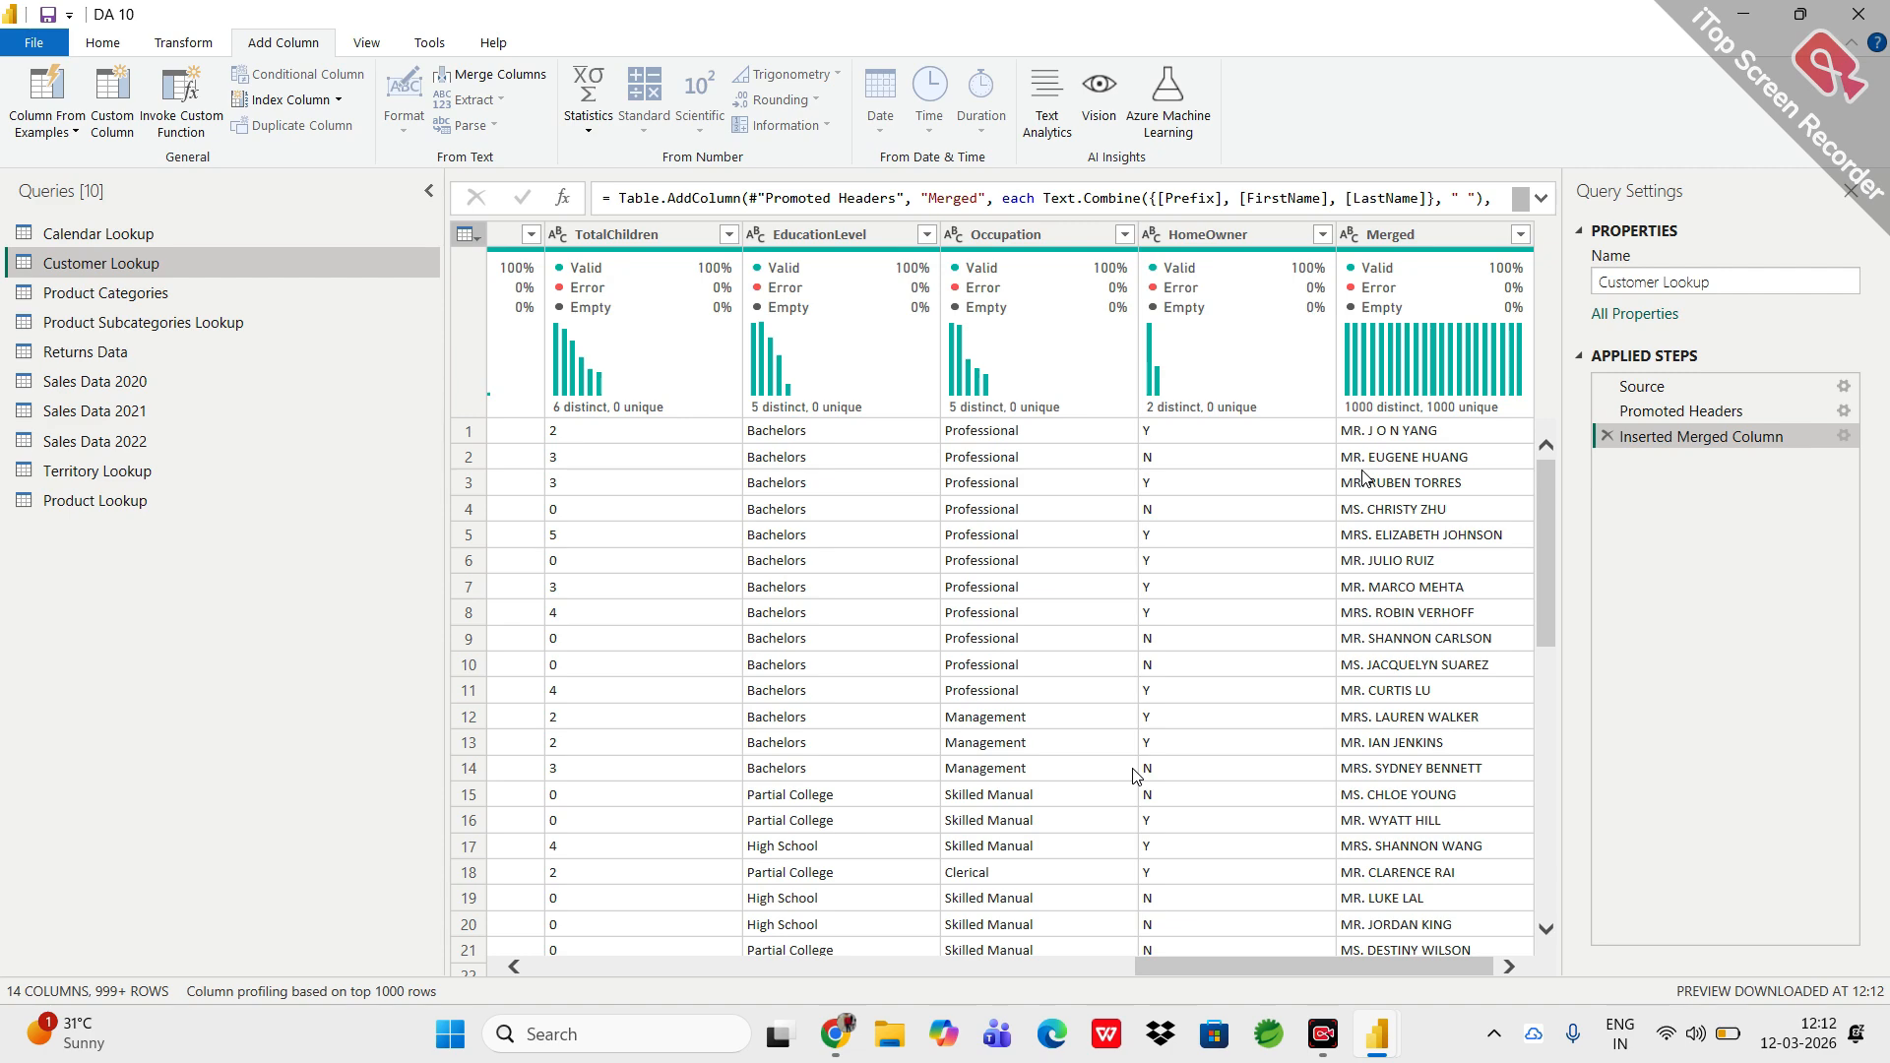
Select the EmailAddress column in Customer Lookup and examine its values and distribution profile.
{"action": "scroll", "coordinate": [1078, 556], "scroll_direction": "left", "scroll_amount": 10}
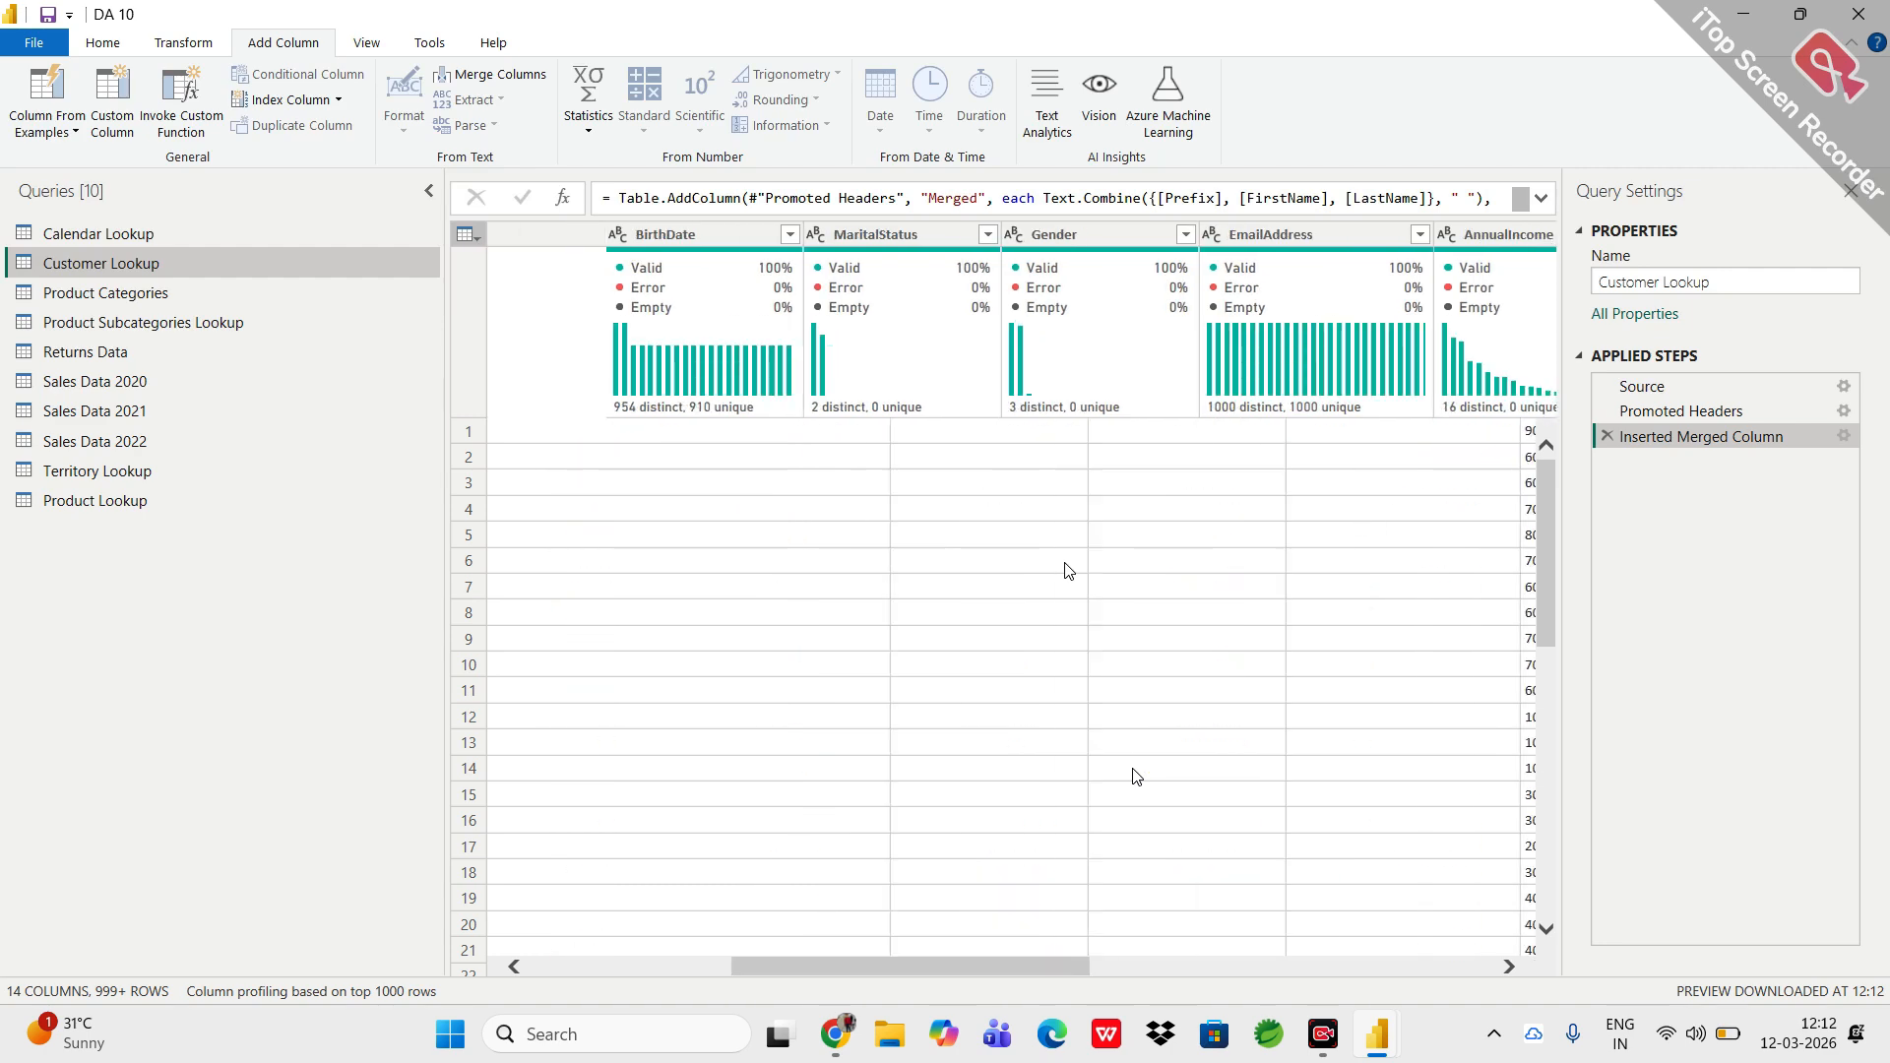
{"action": "scroll", "coordinate": [1065, 563], "scroll_direction": "right", "scroll_amount": 10}
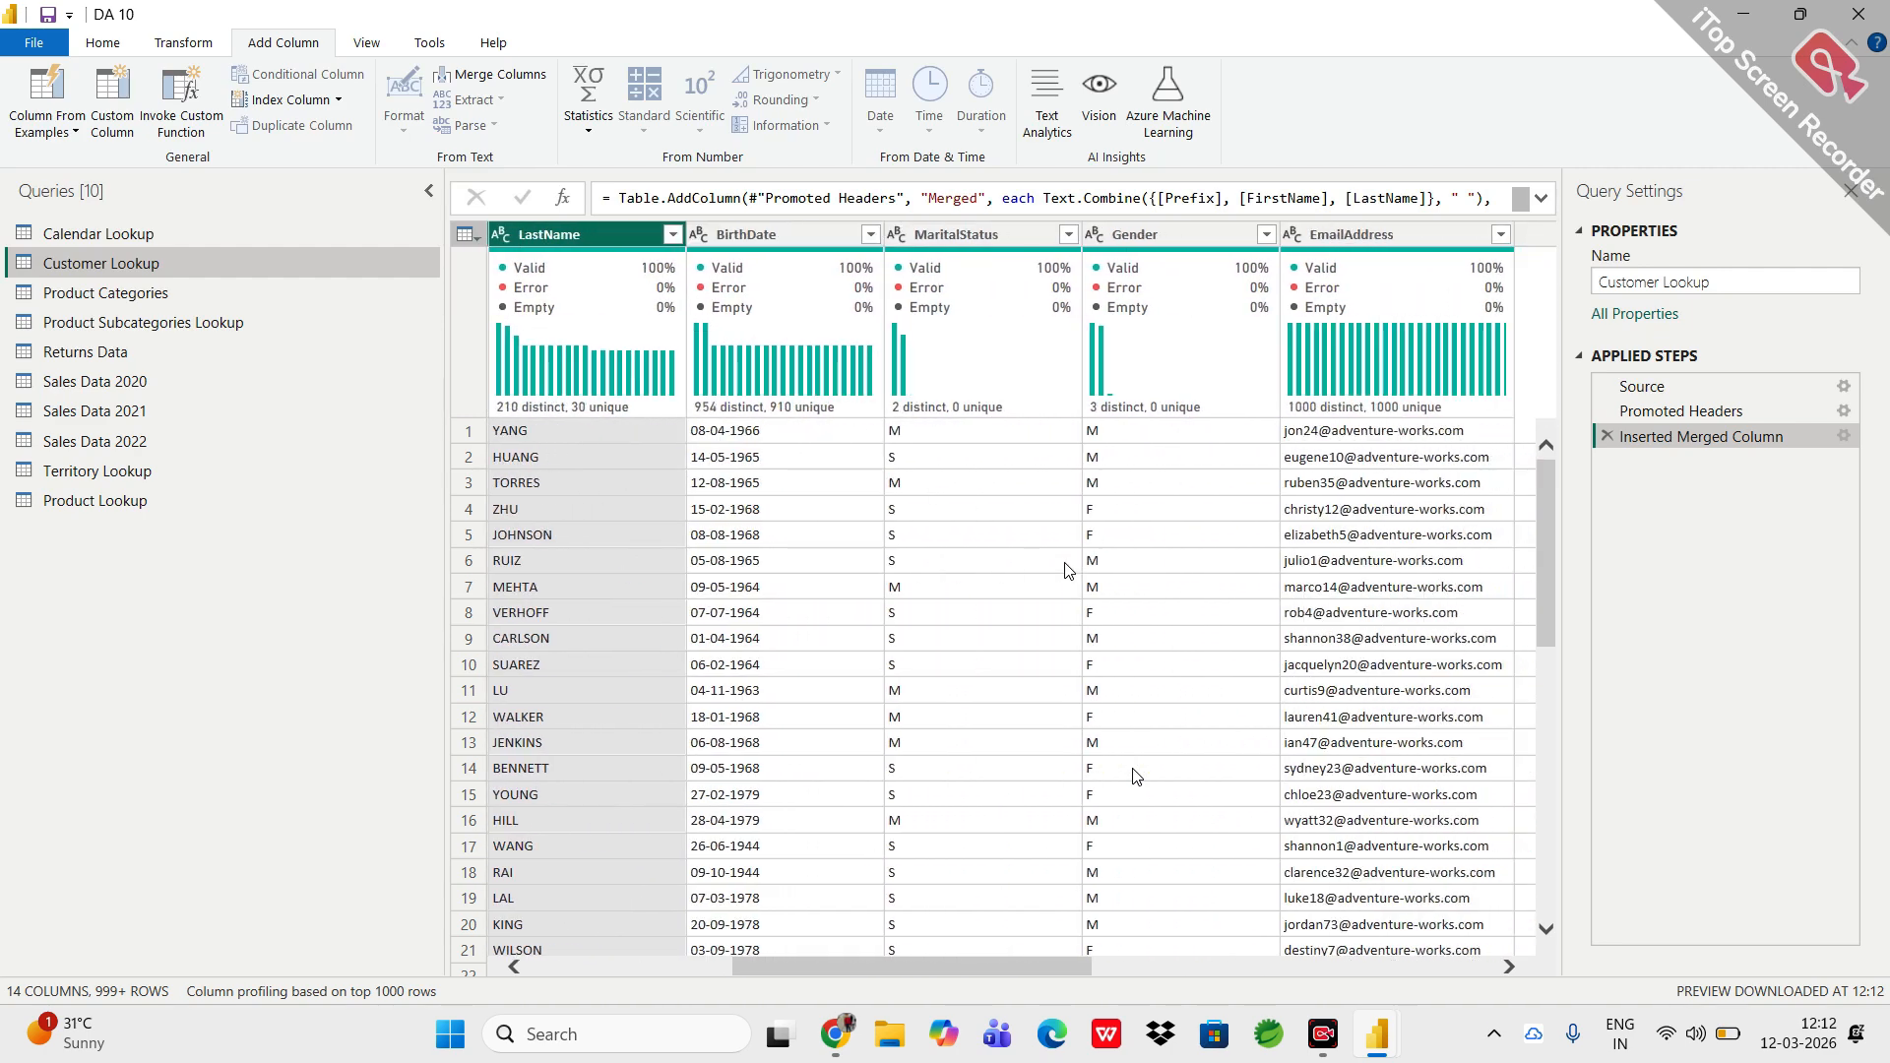
{"action": "scroll", "coordinate": [1066, 568], "scroll_direction": "right", "scroll_amount": 2}
{"action": "left_click", "coordinate": [1034, 264]}
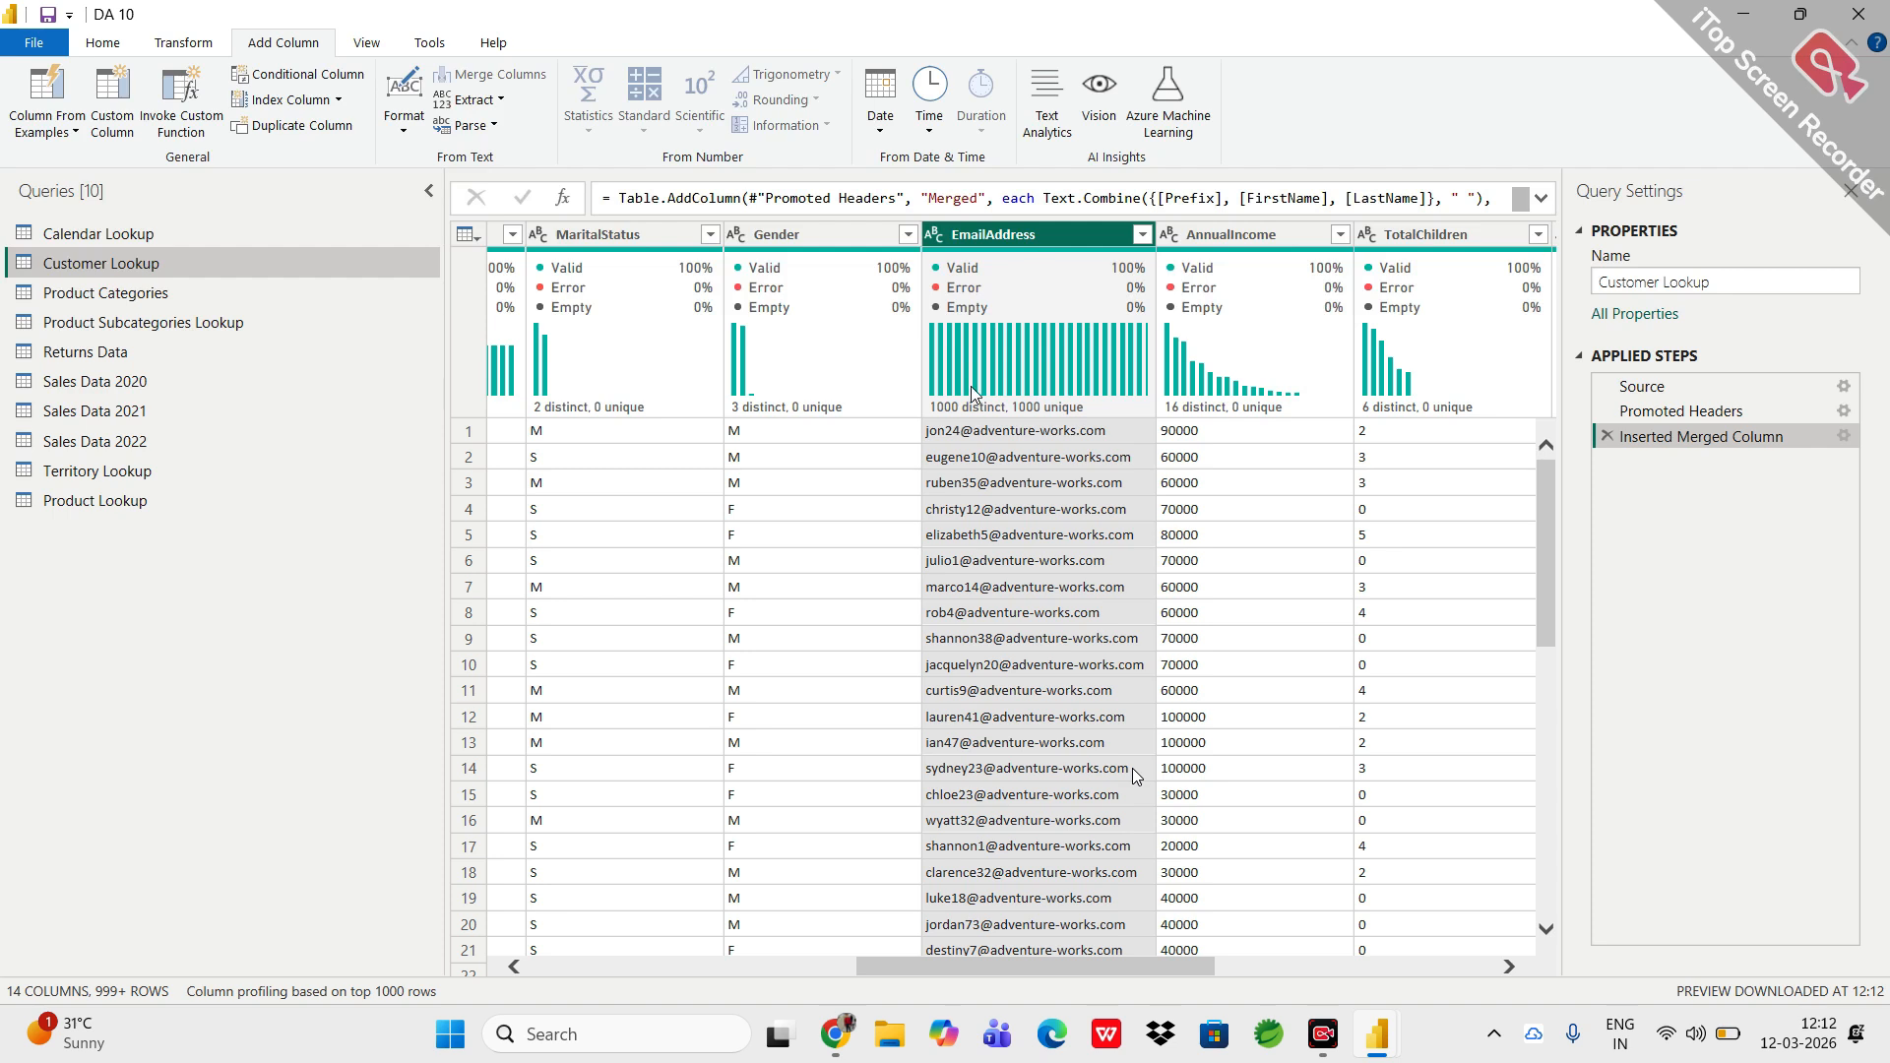
{"action": "mouse_move", "coordinate": [971, 388]}
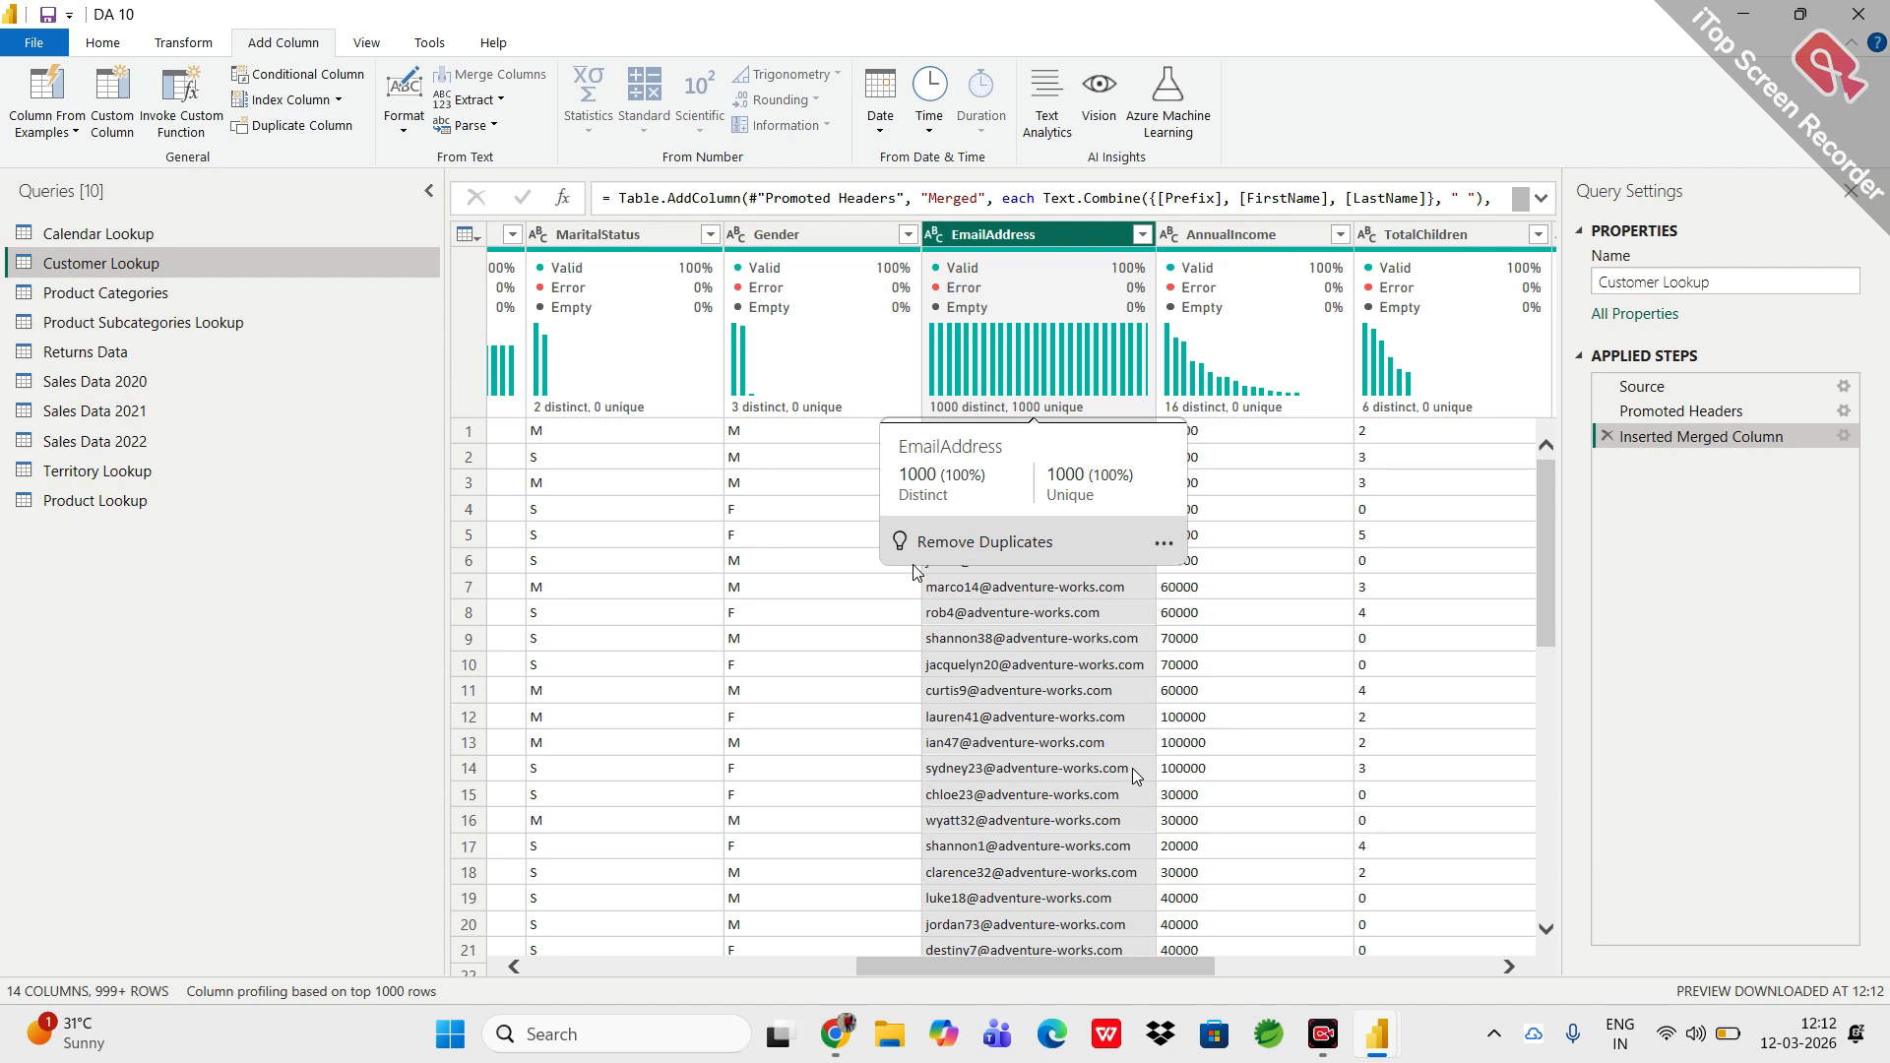
{"action": "left_click", "coordinate": [950, 635]}
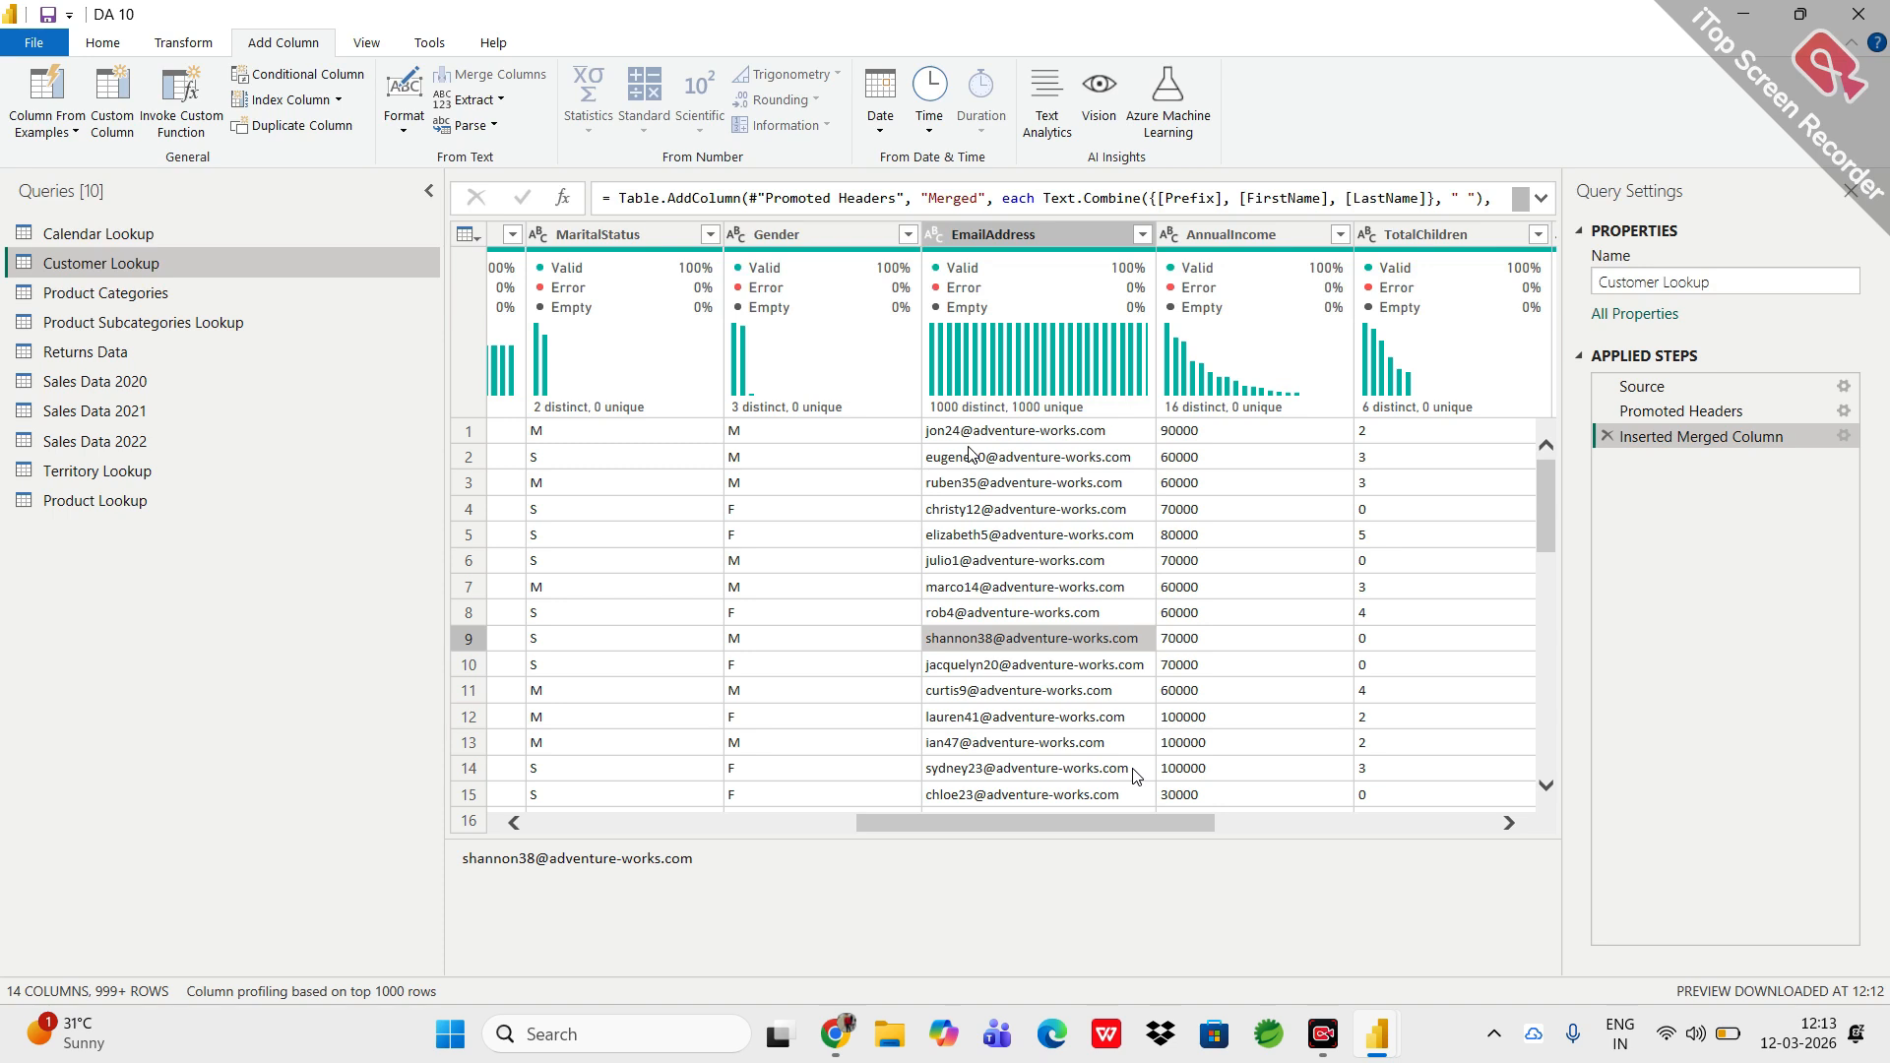
{"action": "left_click", "coordinate": [992, 236]}
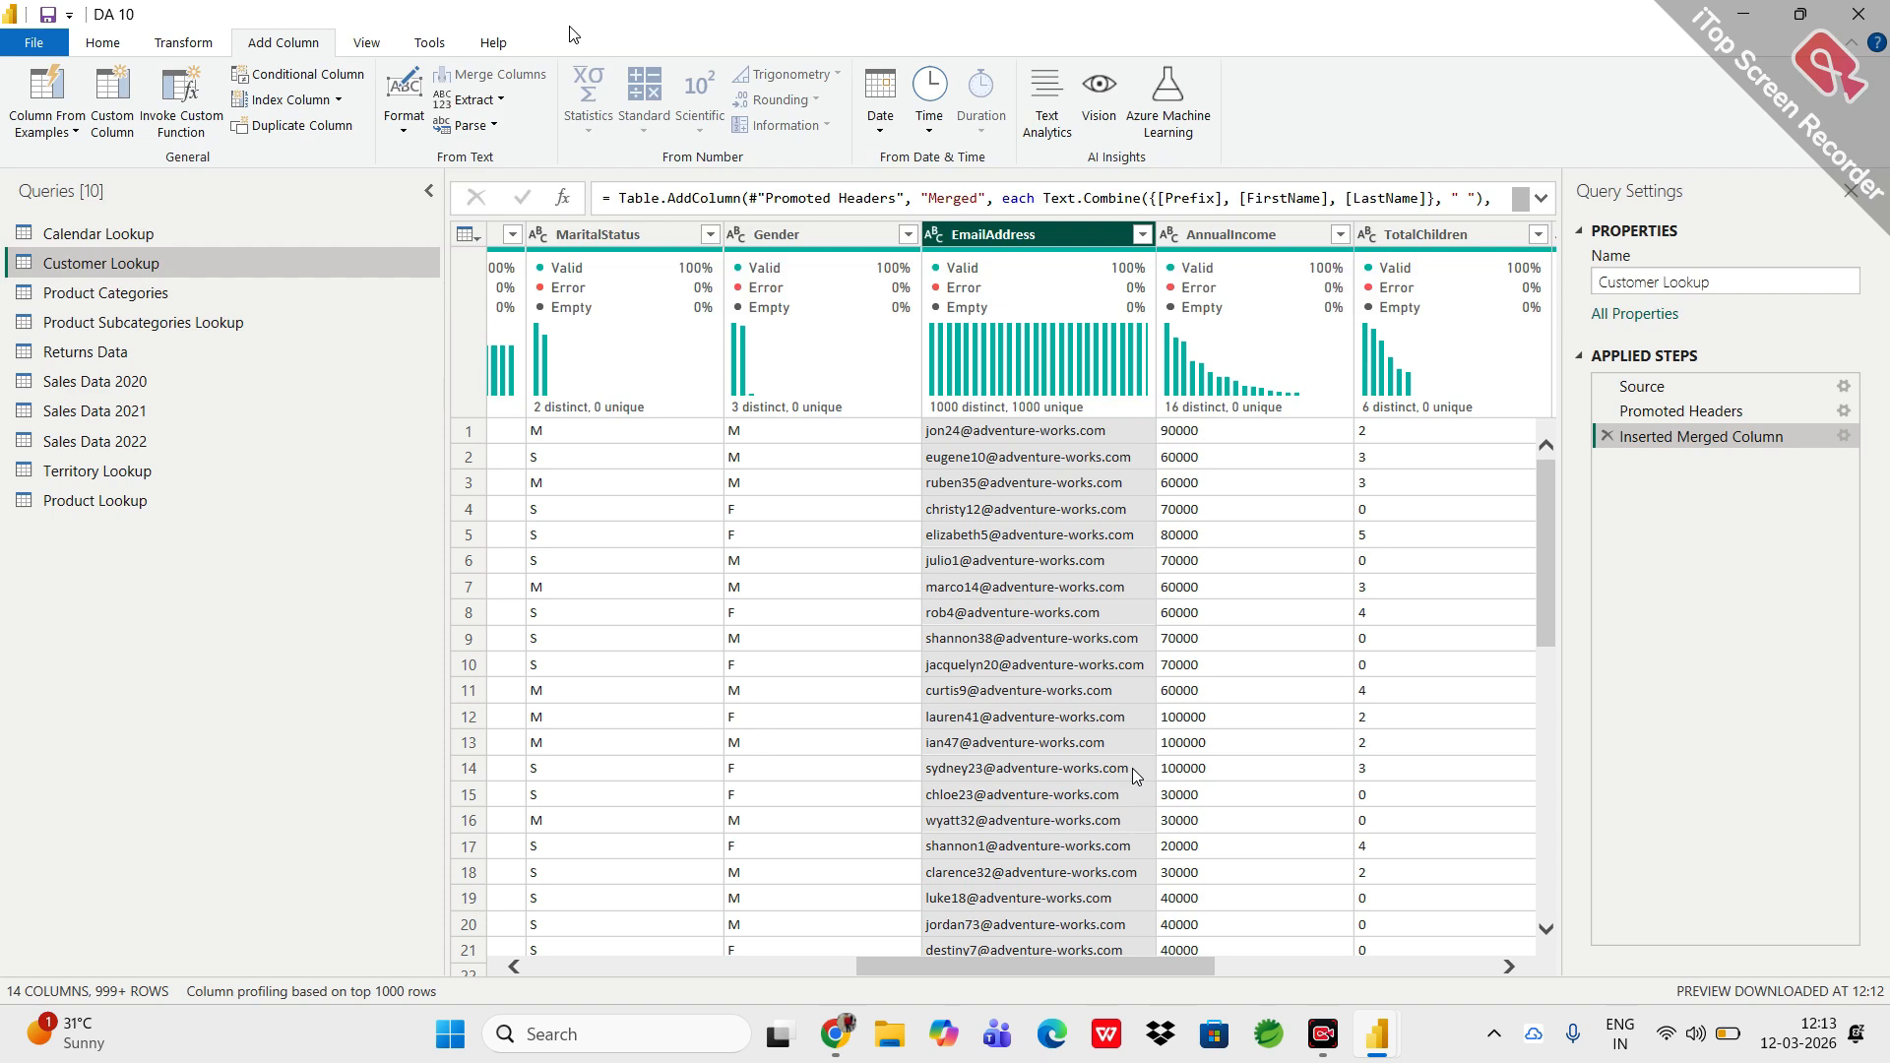
Try extracting the EmailAddress text between the delimiters "@" and "." into a new column, and remove the resulting applied step.
{"action": "left_click", "coordinate": [501, 101]}
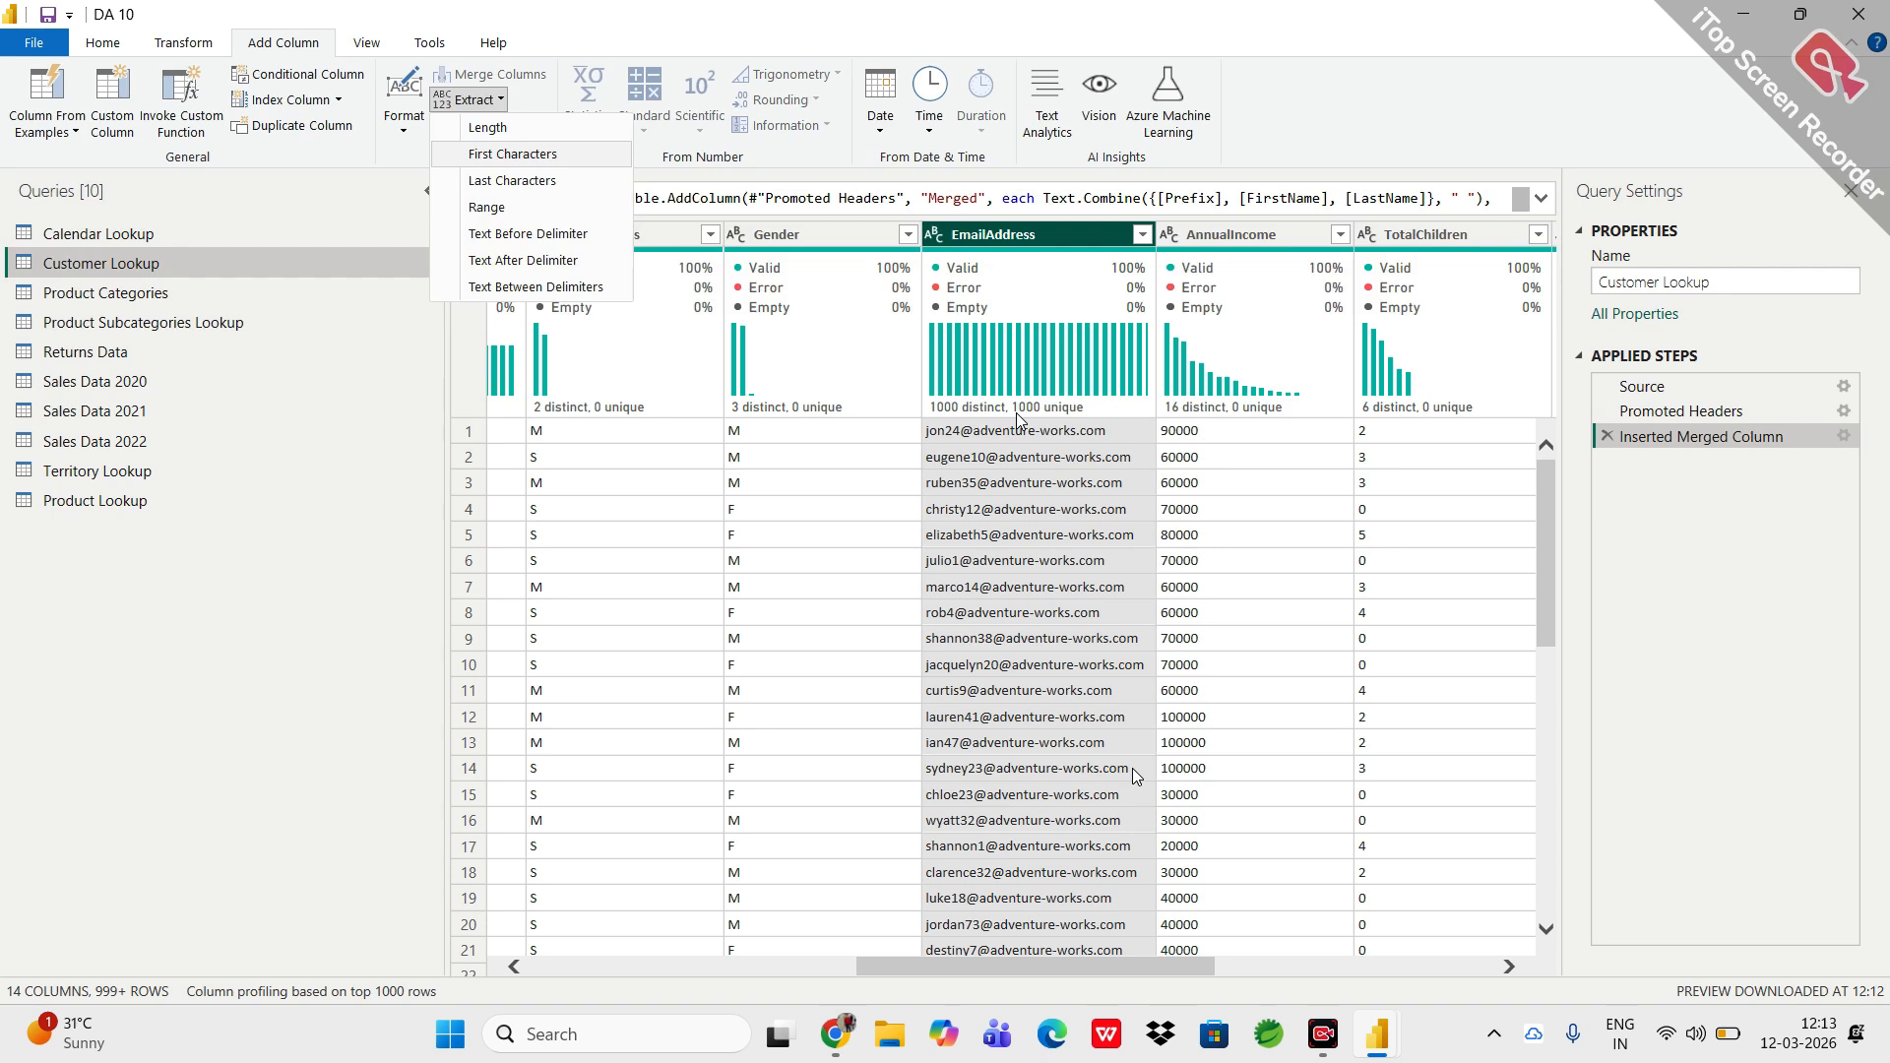
{"action": "left_click", "coordinate": [522, 288]}
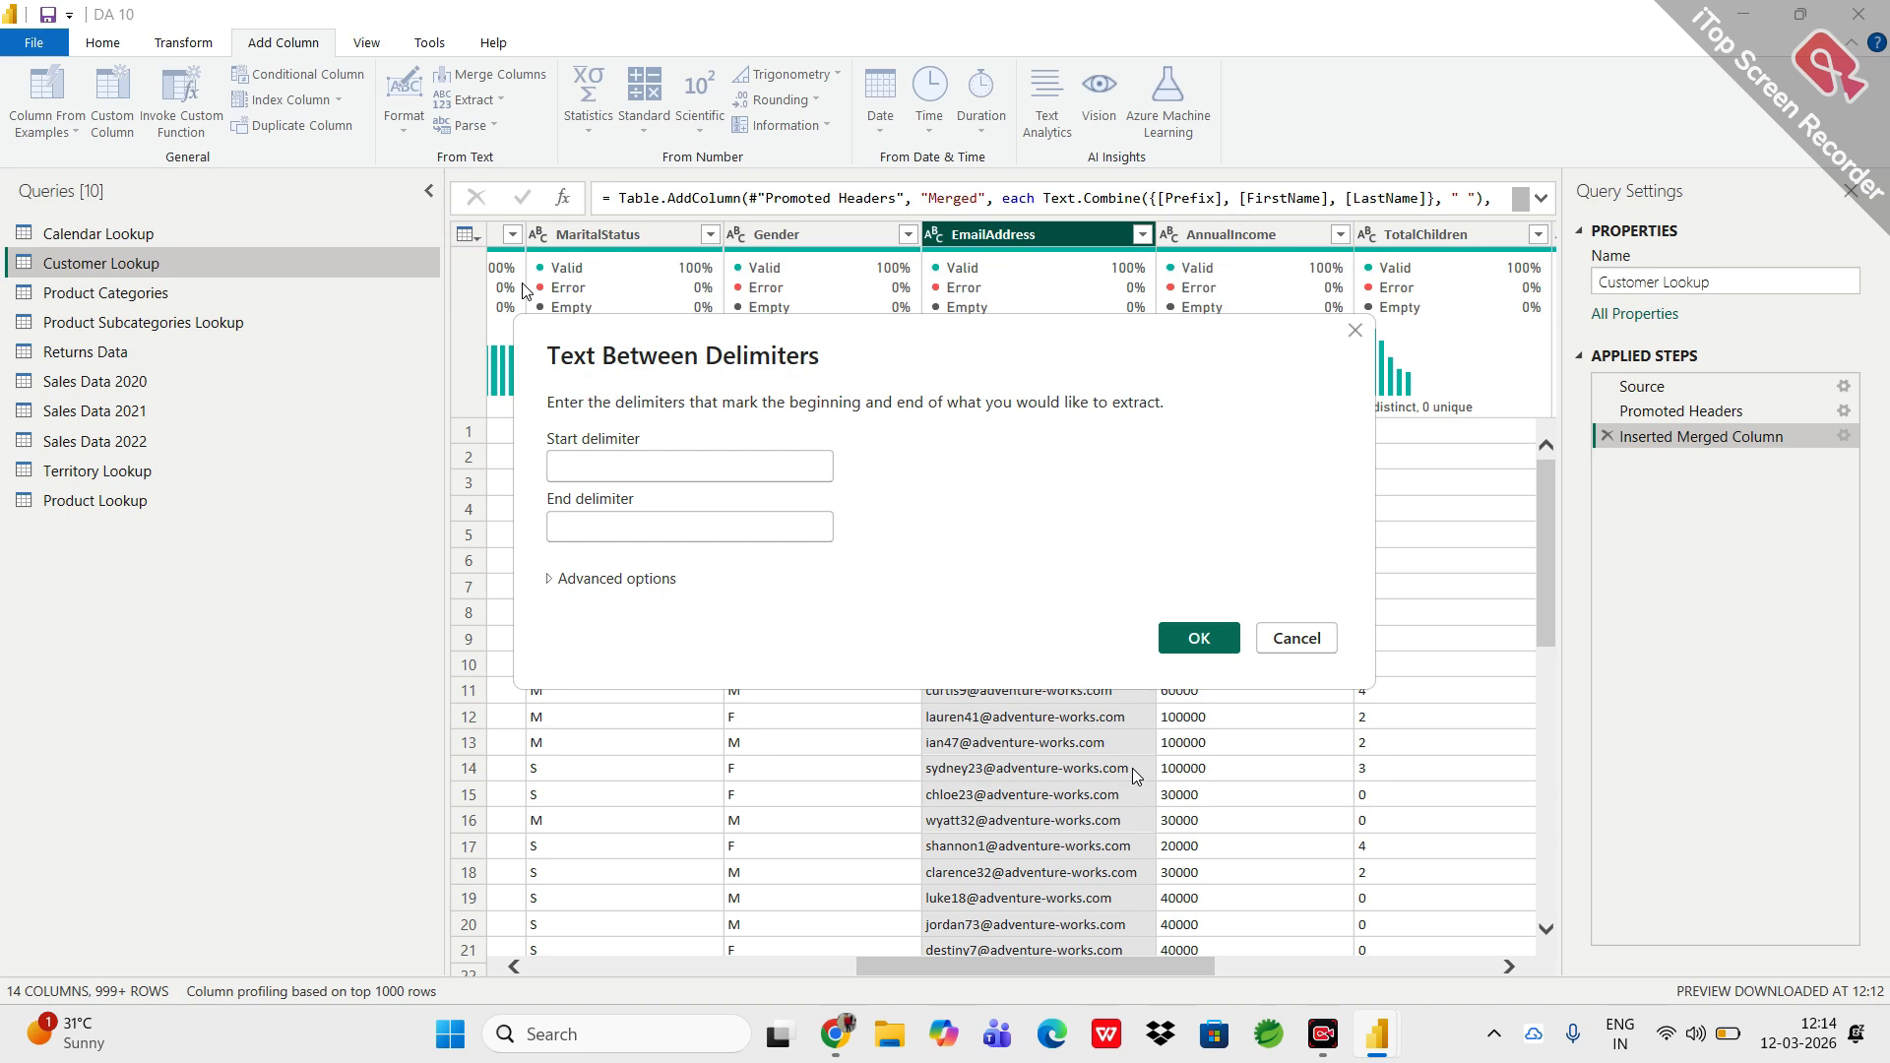
{"action": "type", "text": "@"}
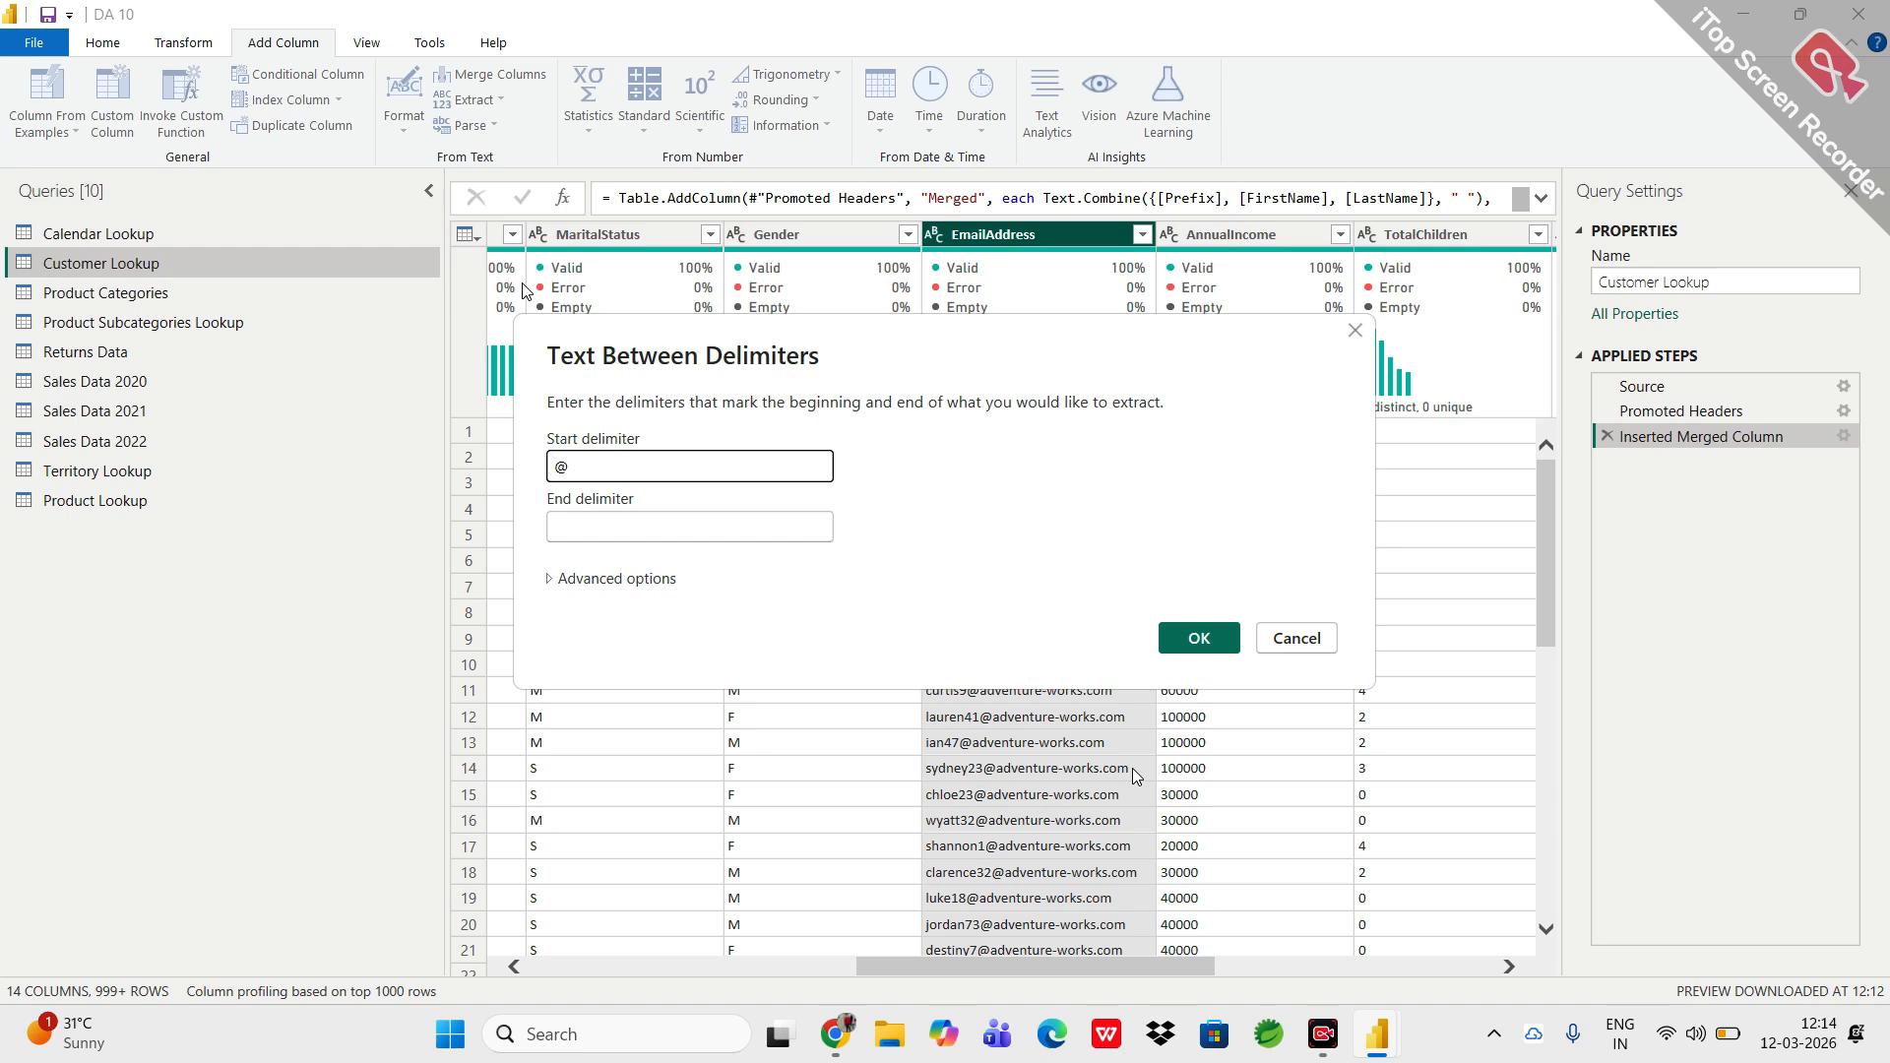
{"action": "left_click", "coordinate": [599, 528]}
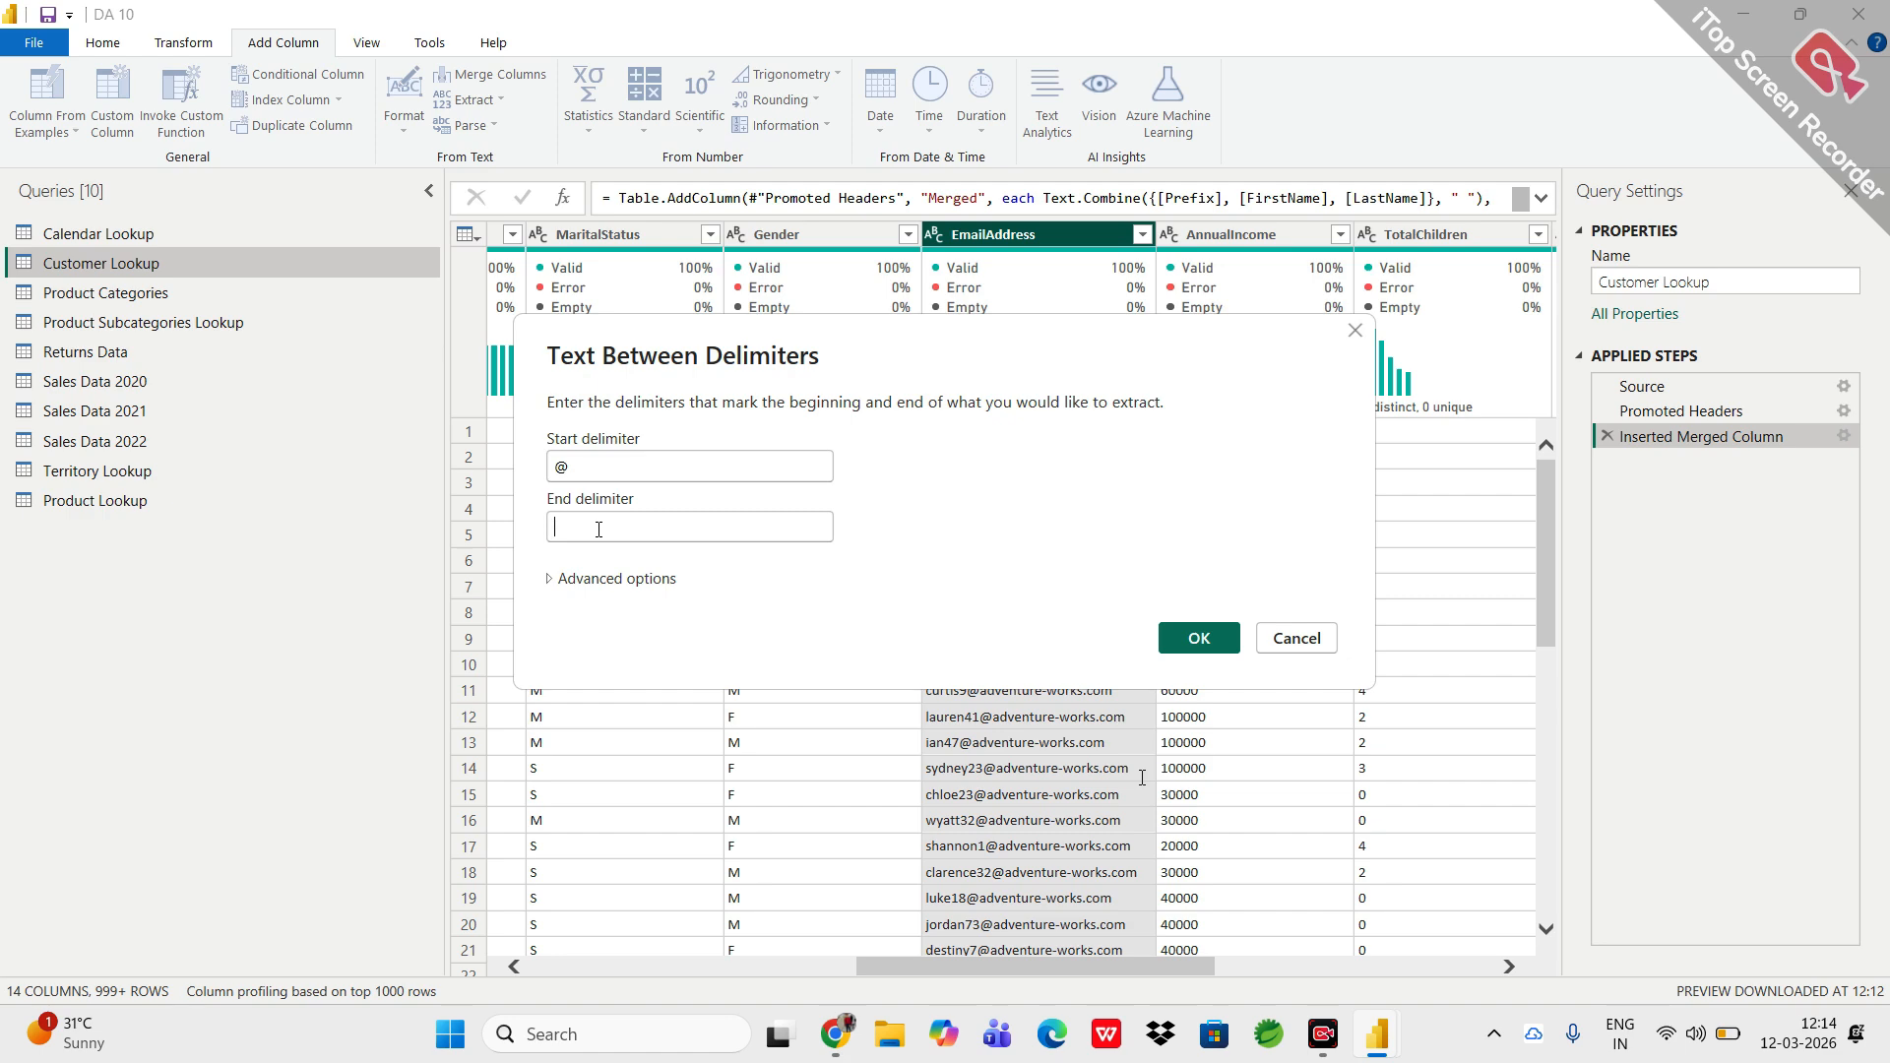
{"action": "left_click", "coordinate": [599, 529]}
{"action": "type", "text": "."}
{"action": "left_click", "coordinate": [552, 532]}
{"action": "left_click", "coordinate": [596, 528]}
{"action": "left_click", "coordinate": [1169, 649]}
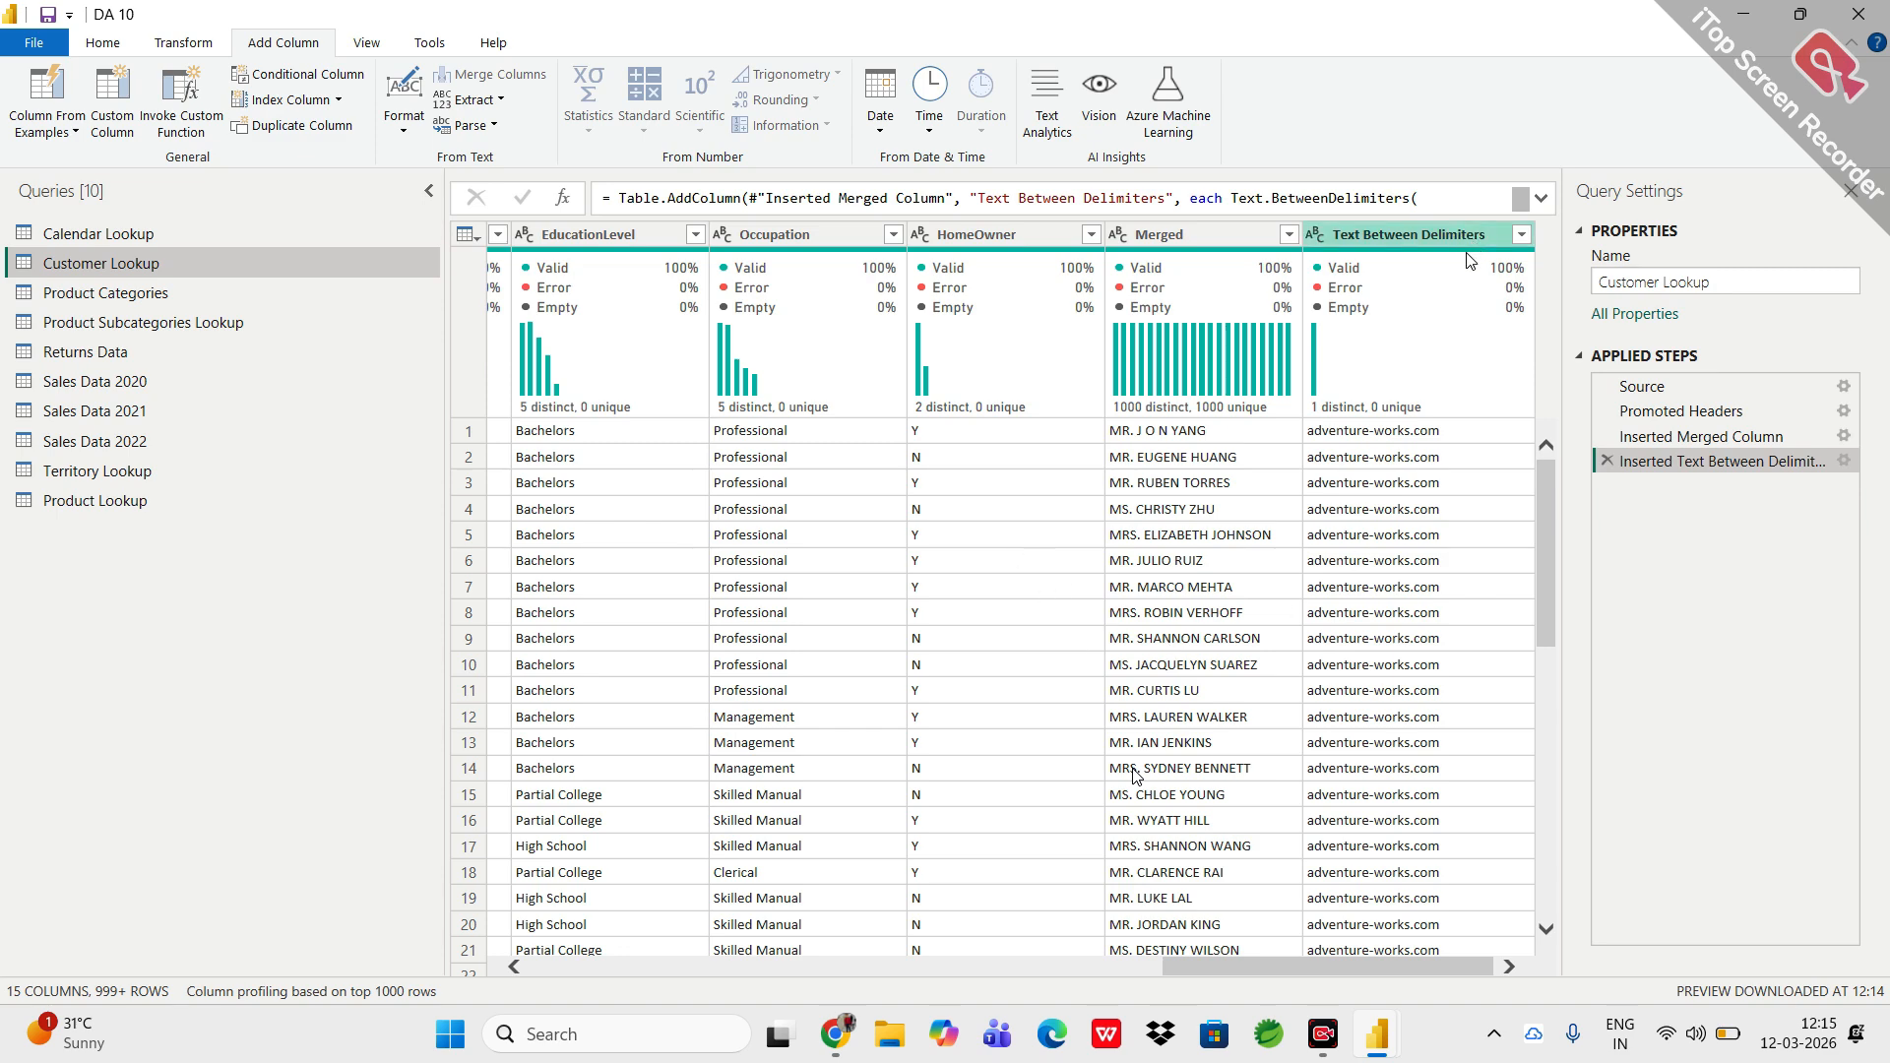
{"action": "left_click", "coordinate": [1609, 459]}
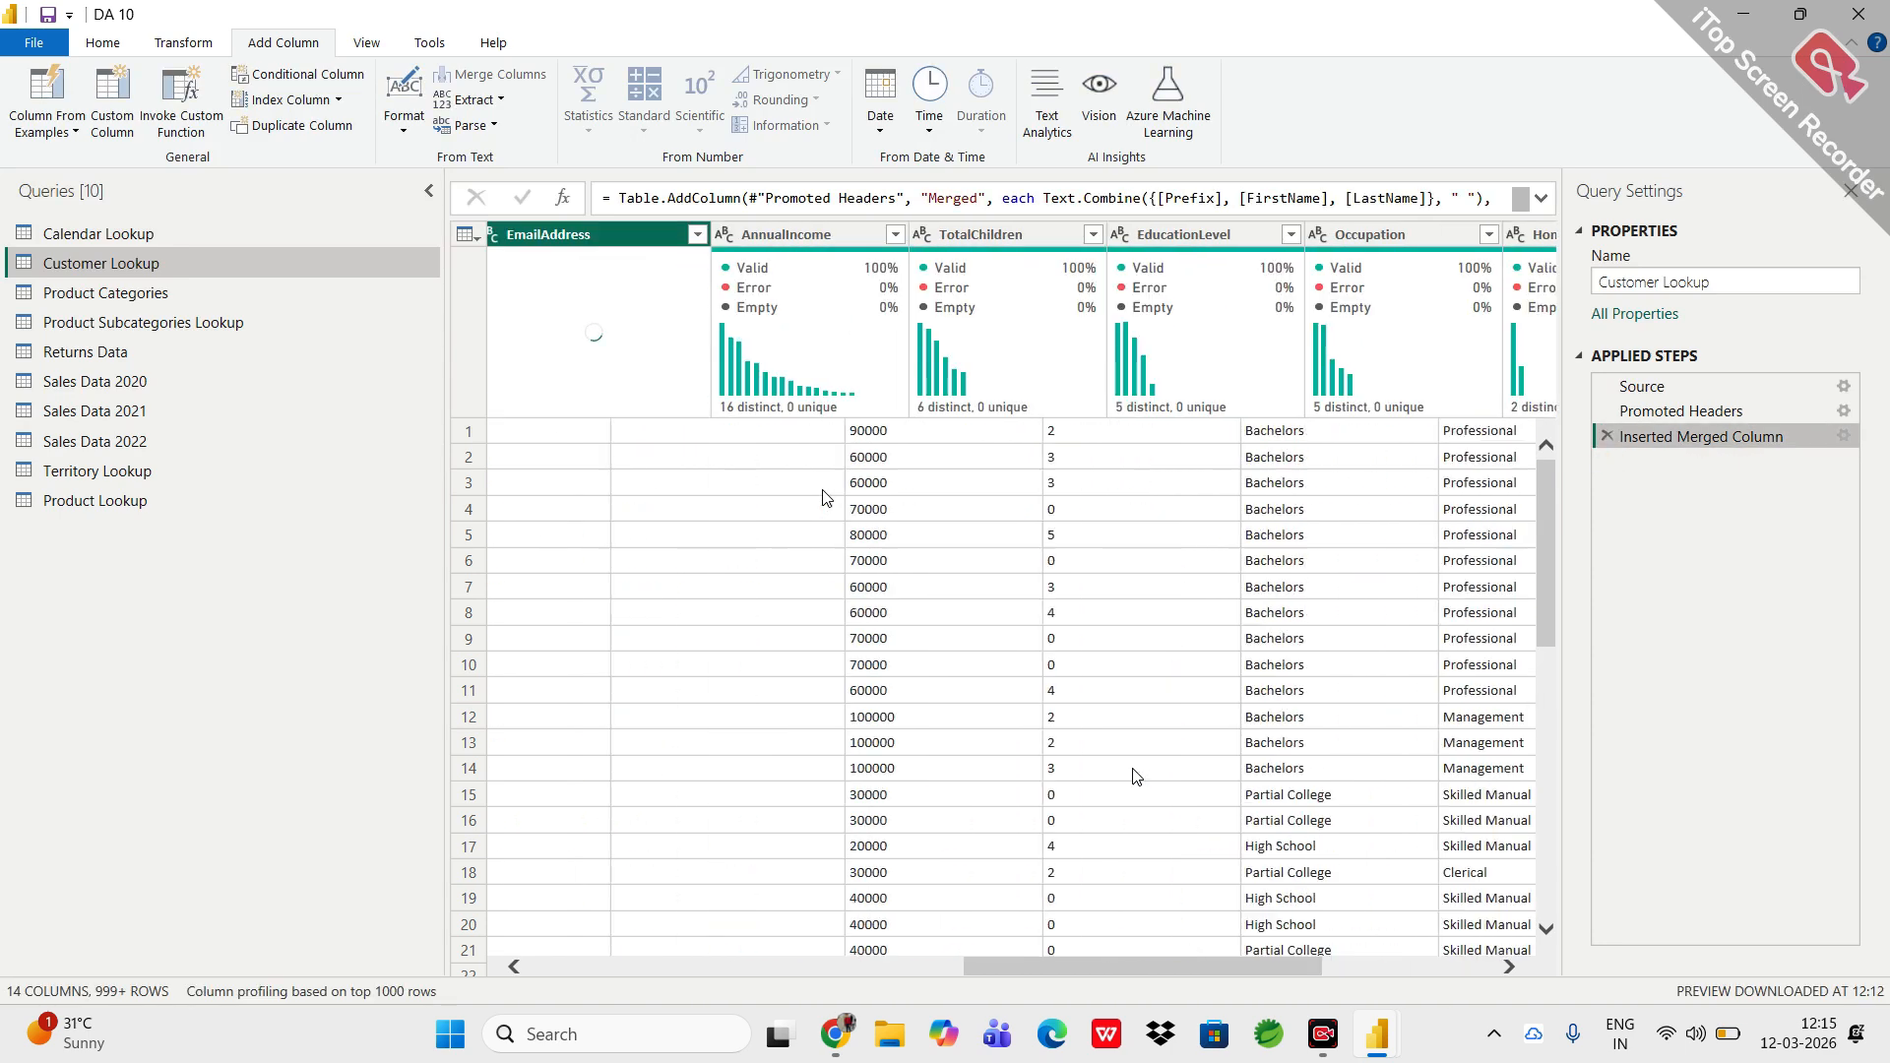
Add a column to Customer Lookup that extracts the EmailAddress text between start delimiter "@" and end delimiter ".".
{"action": "mouse_move", "coordinate": [1023, 256]}
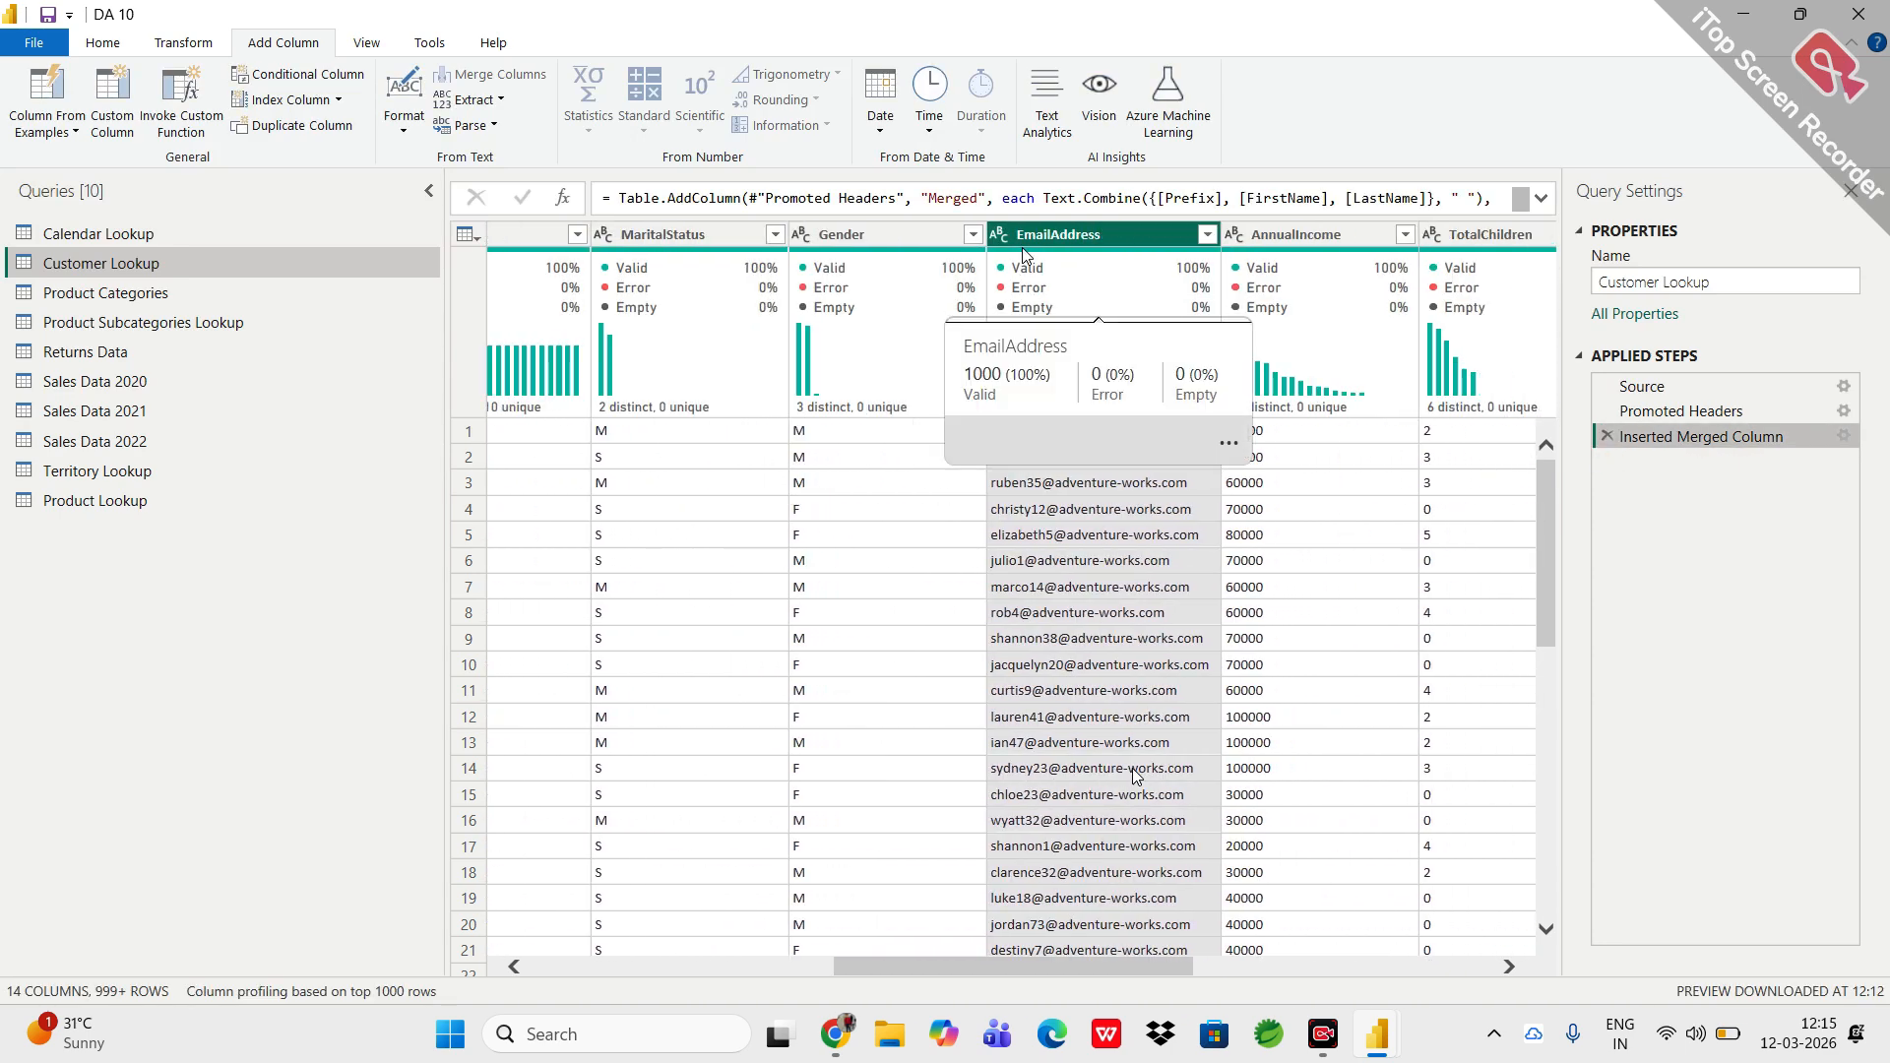
{"action": "left_click", "coordinate": [458, 101]}
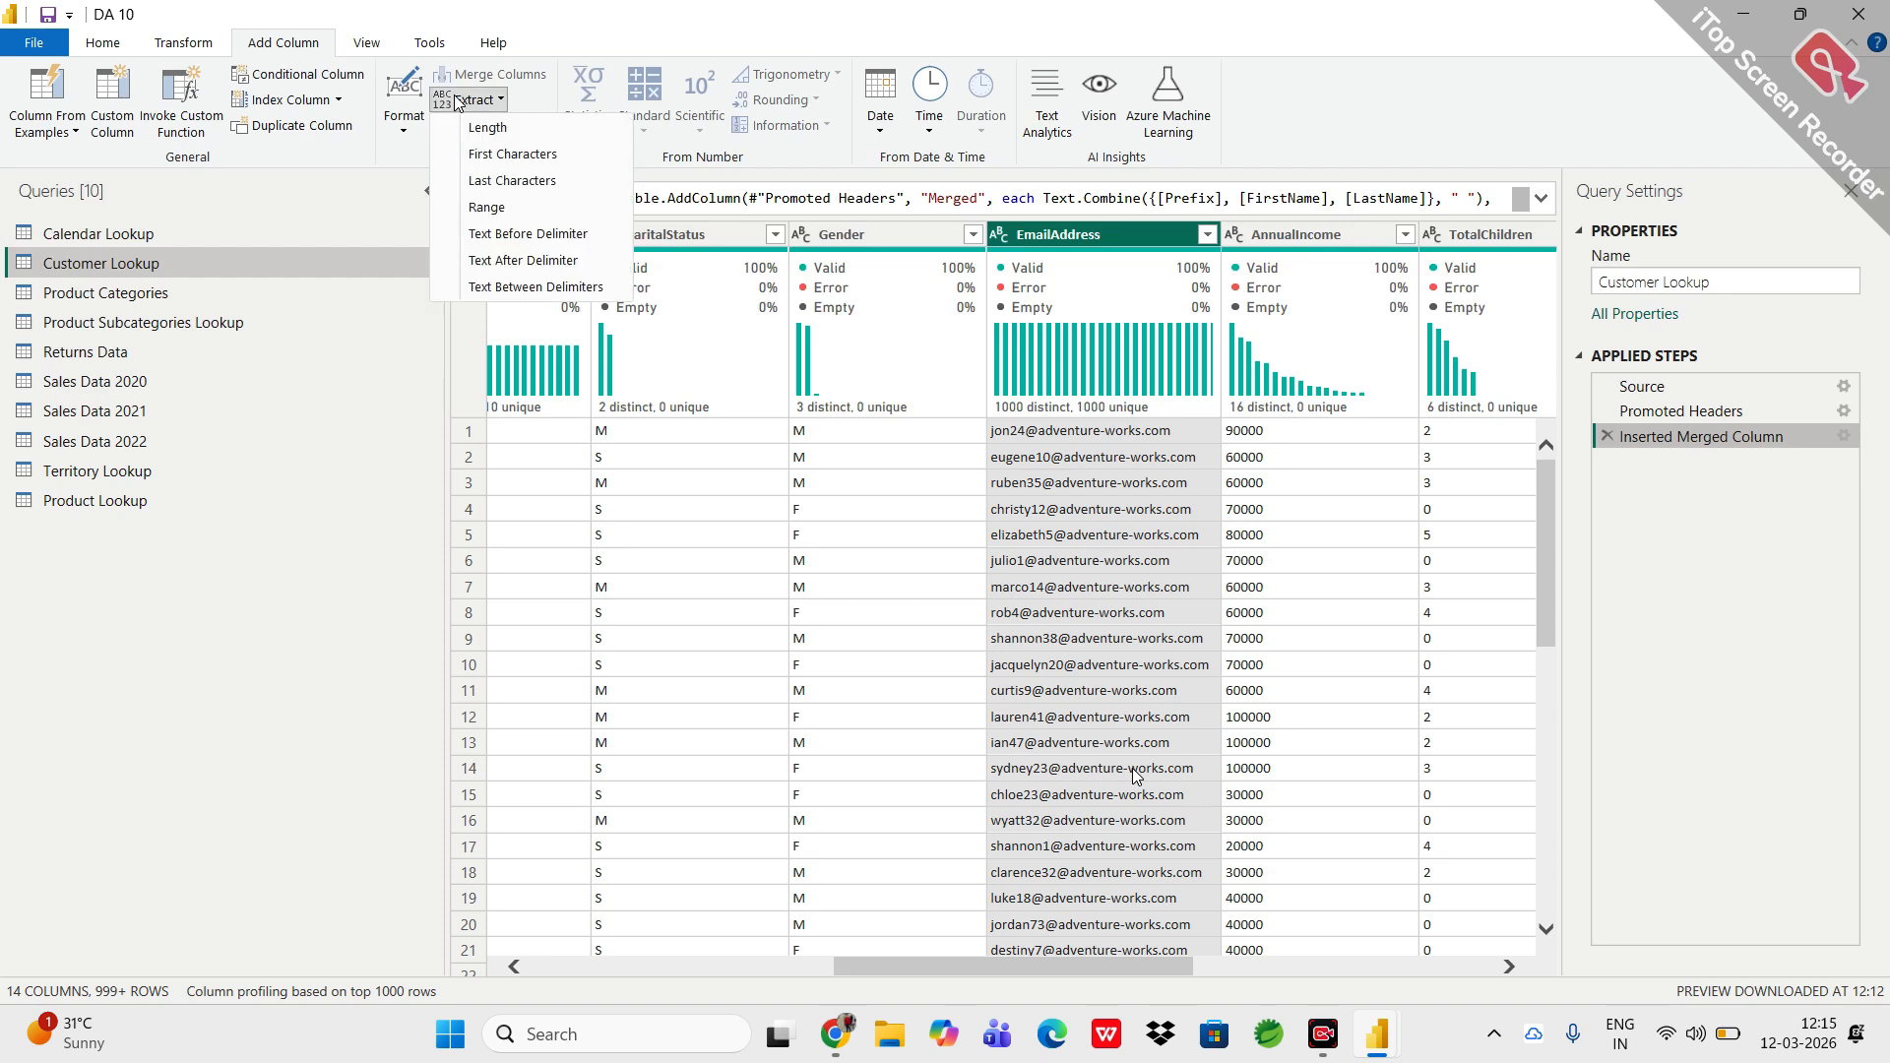
{"action": "left_click", "coordinate": [512, 288]}
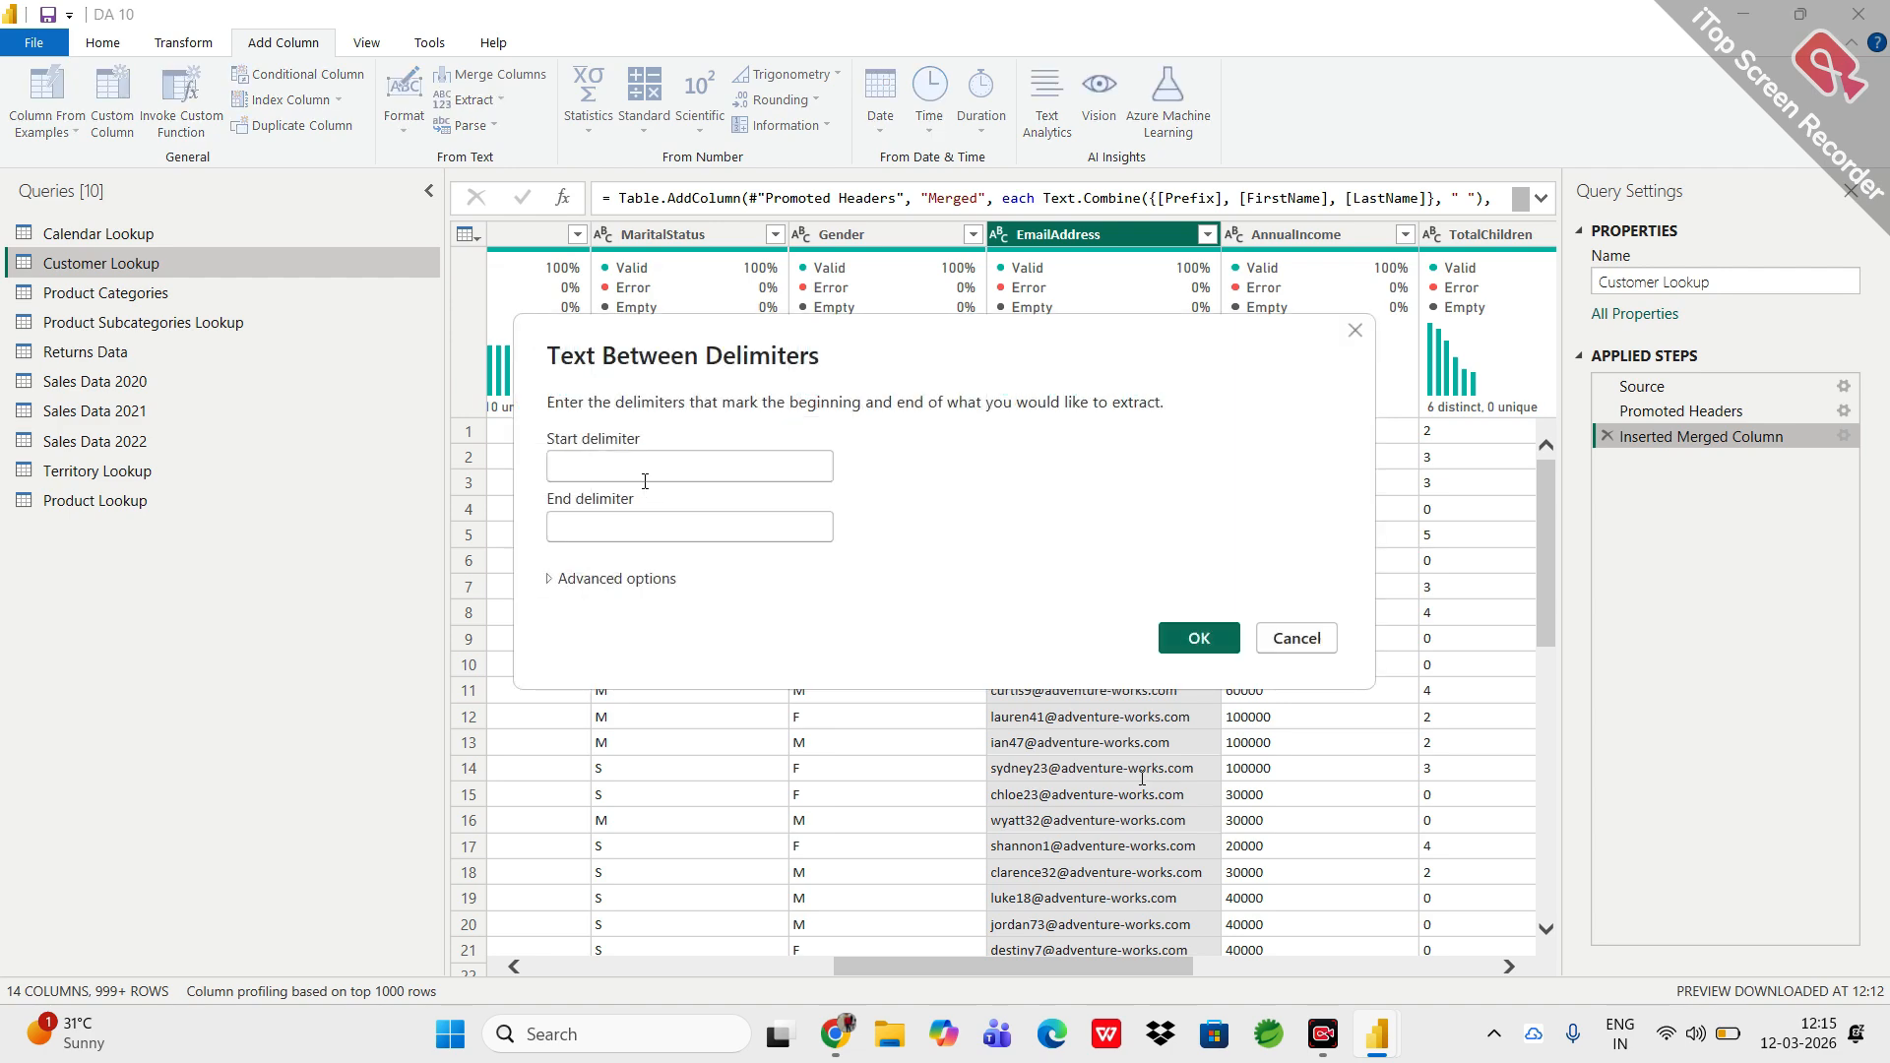
{"action": "left_click", "coordinate": [645, 481]}
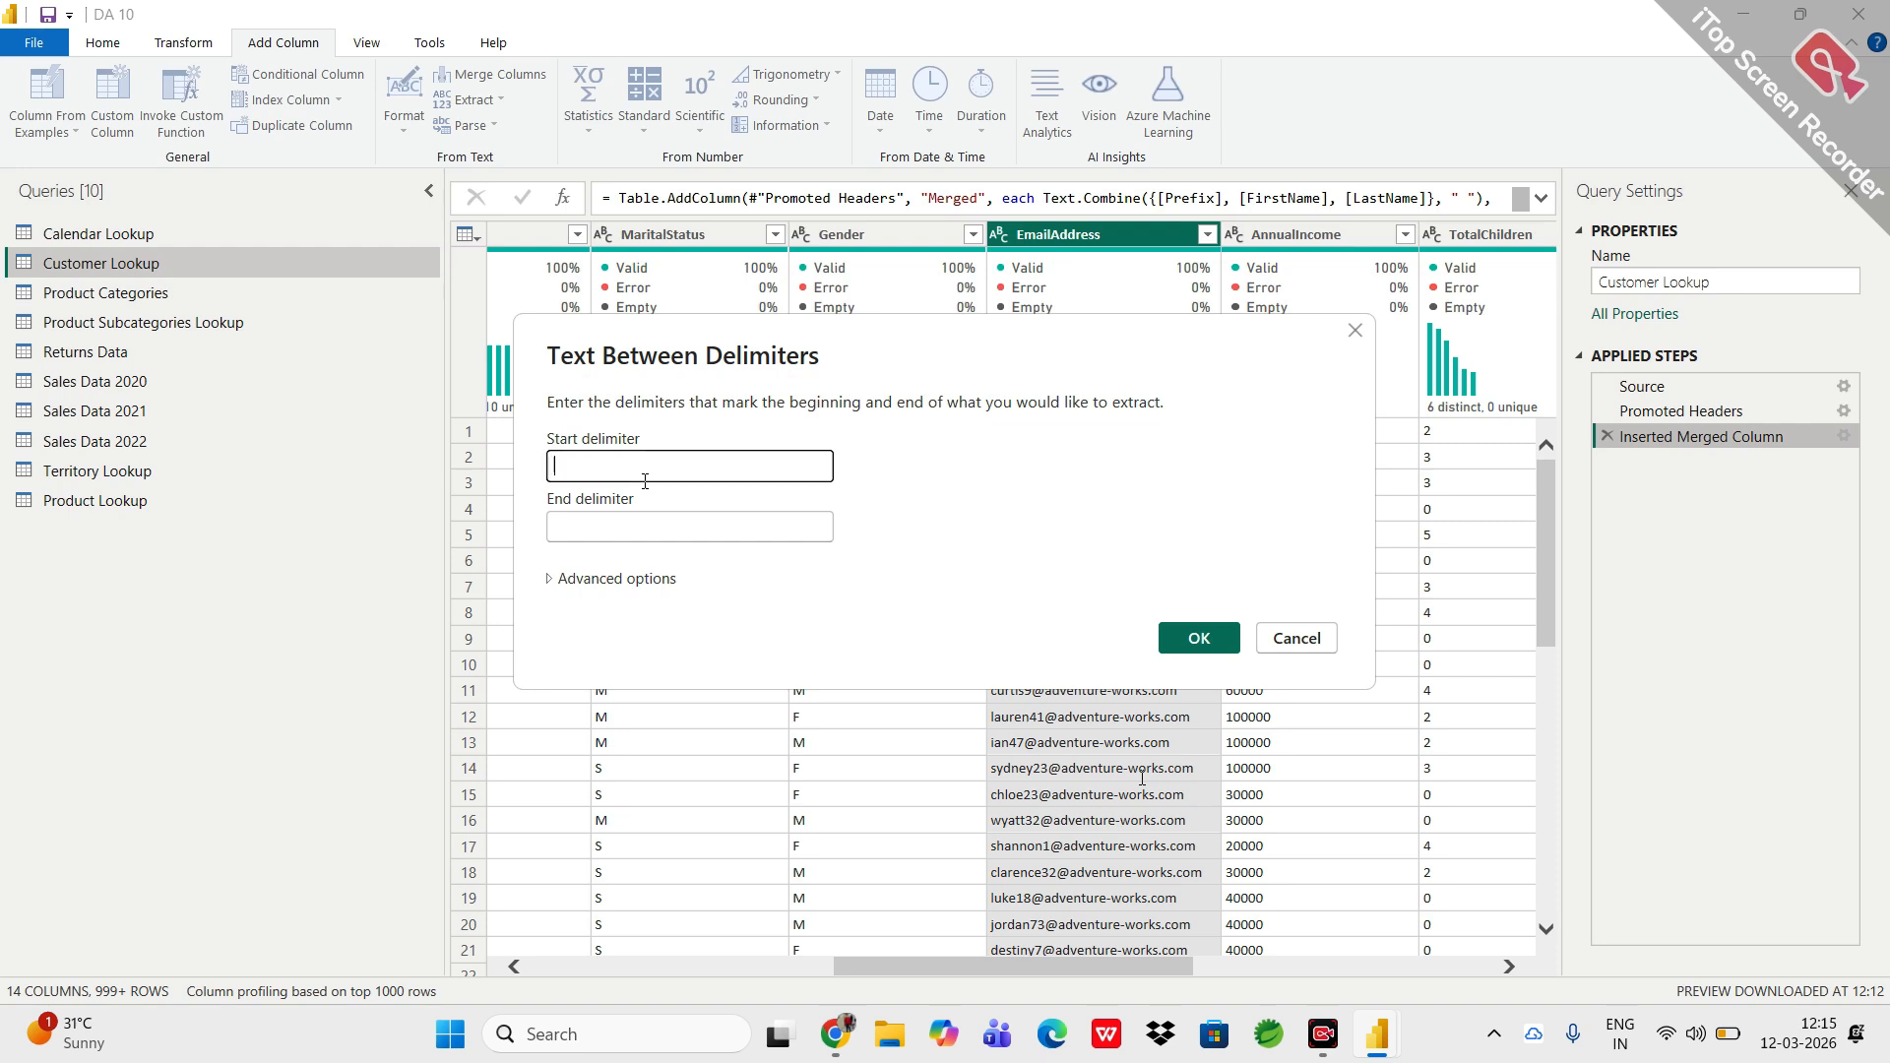
{"action": "type", "text": "@"}
{"action": "left_click", "coordinate": [592, 527]}
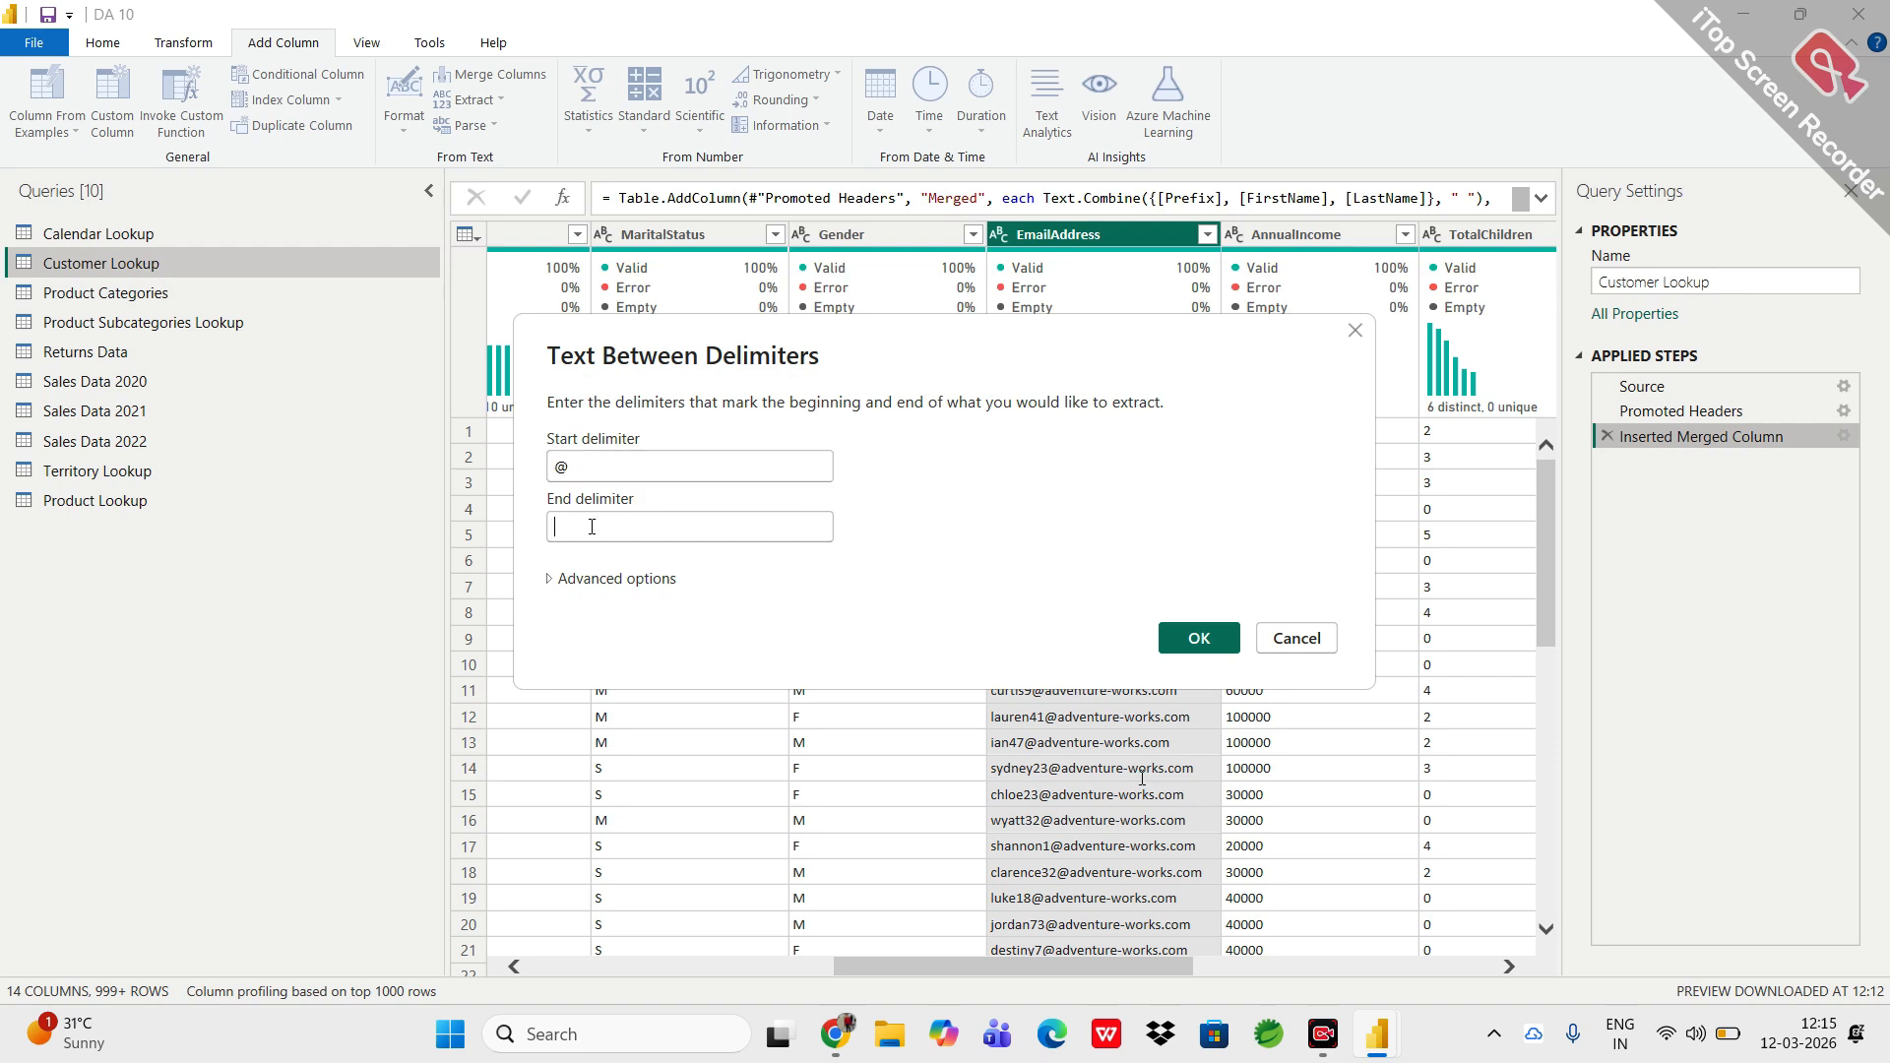
{"action": "type", "text": "."}
{"action": "left_click", "coordinate": [1199, 656]}
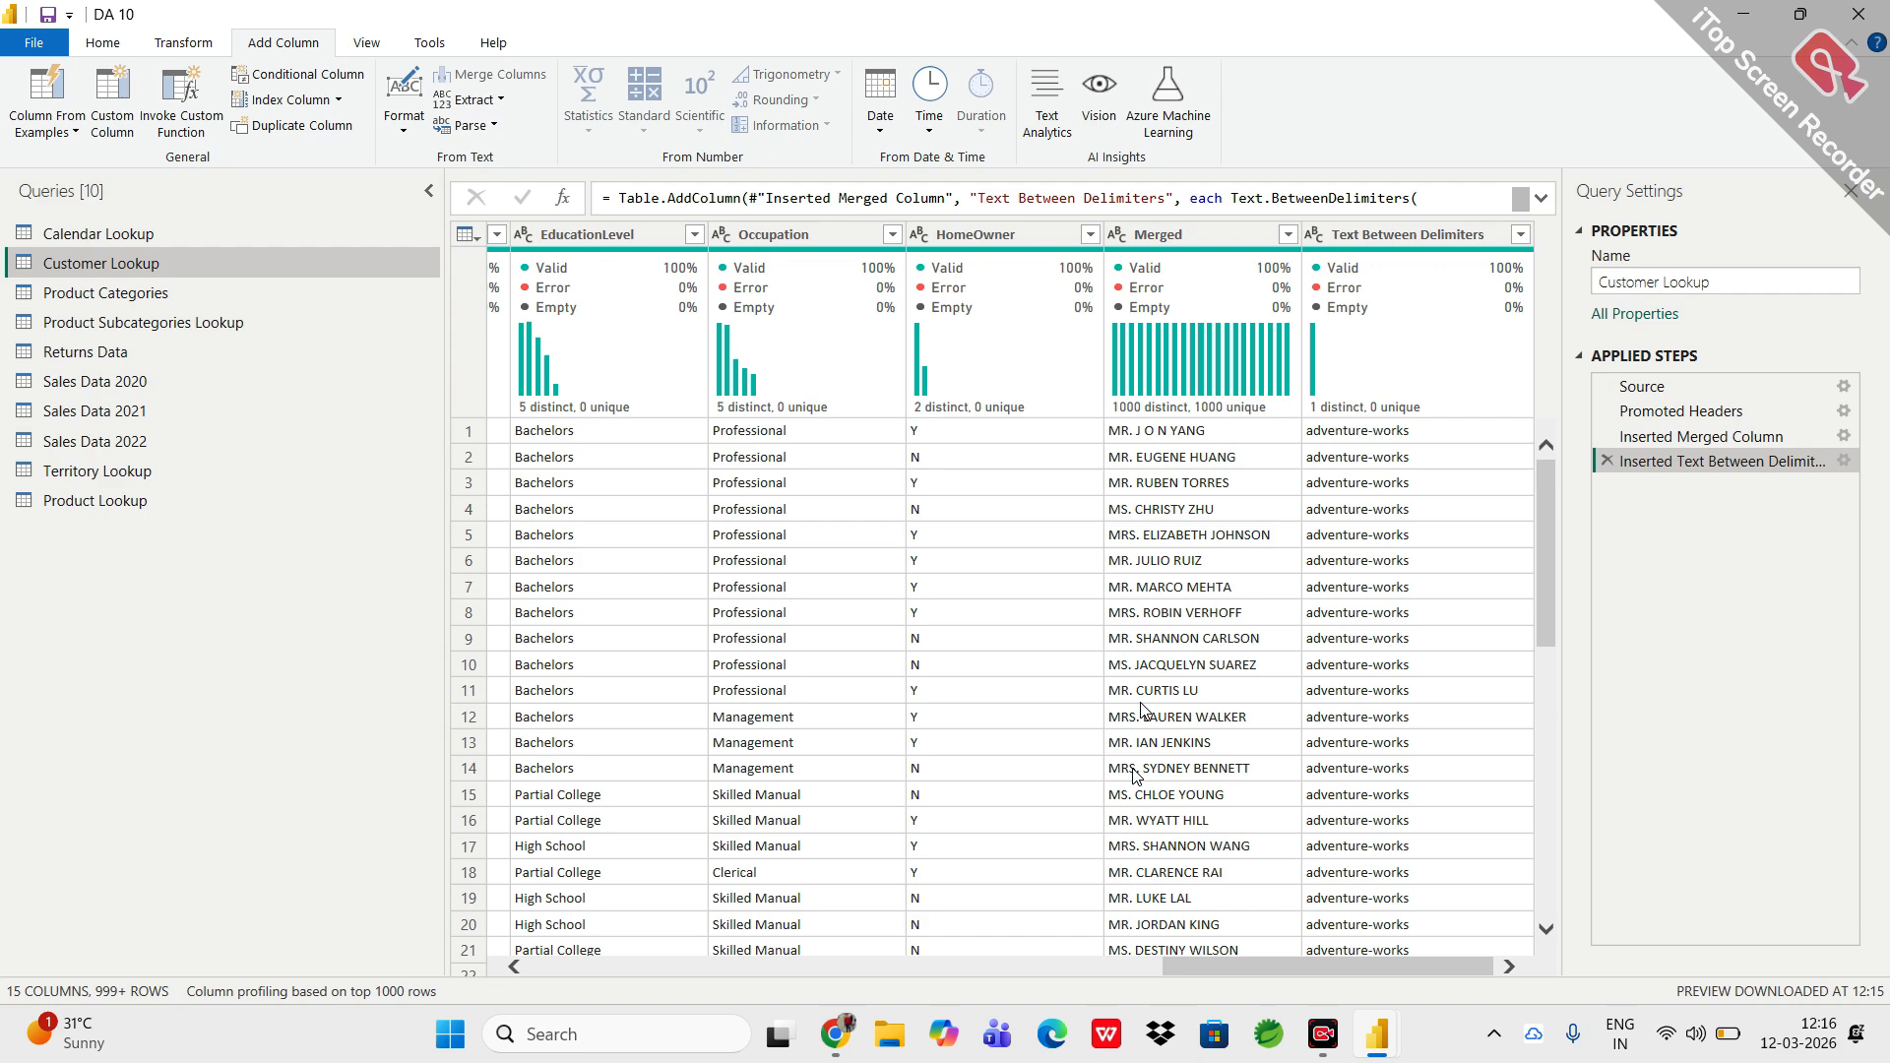
Review the Customer Lookup columns and open the Sales Data 2020 query.
{"action": "scroll", "coordinate": [1009, 758], "scroll_direction": "left", "scroll_amount": 3}
{"action": "scroll", "coordinate": [1013, 766], "scroll_direction": "left", "scroll_amount": 10}
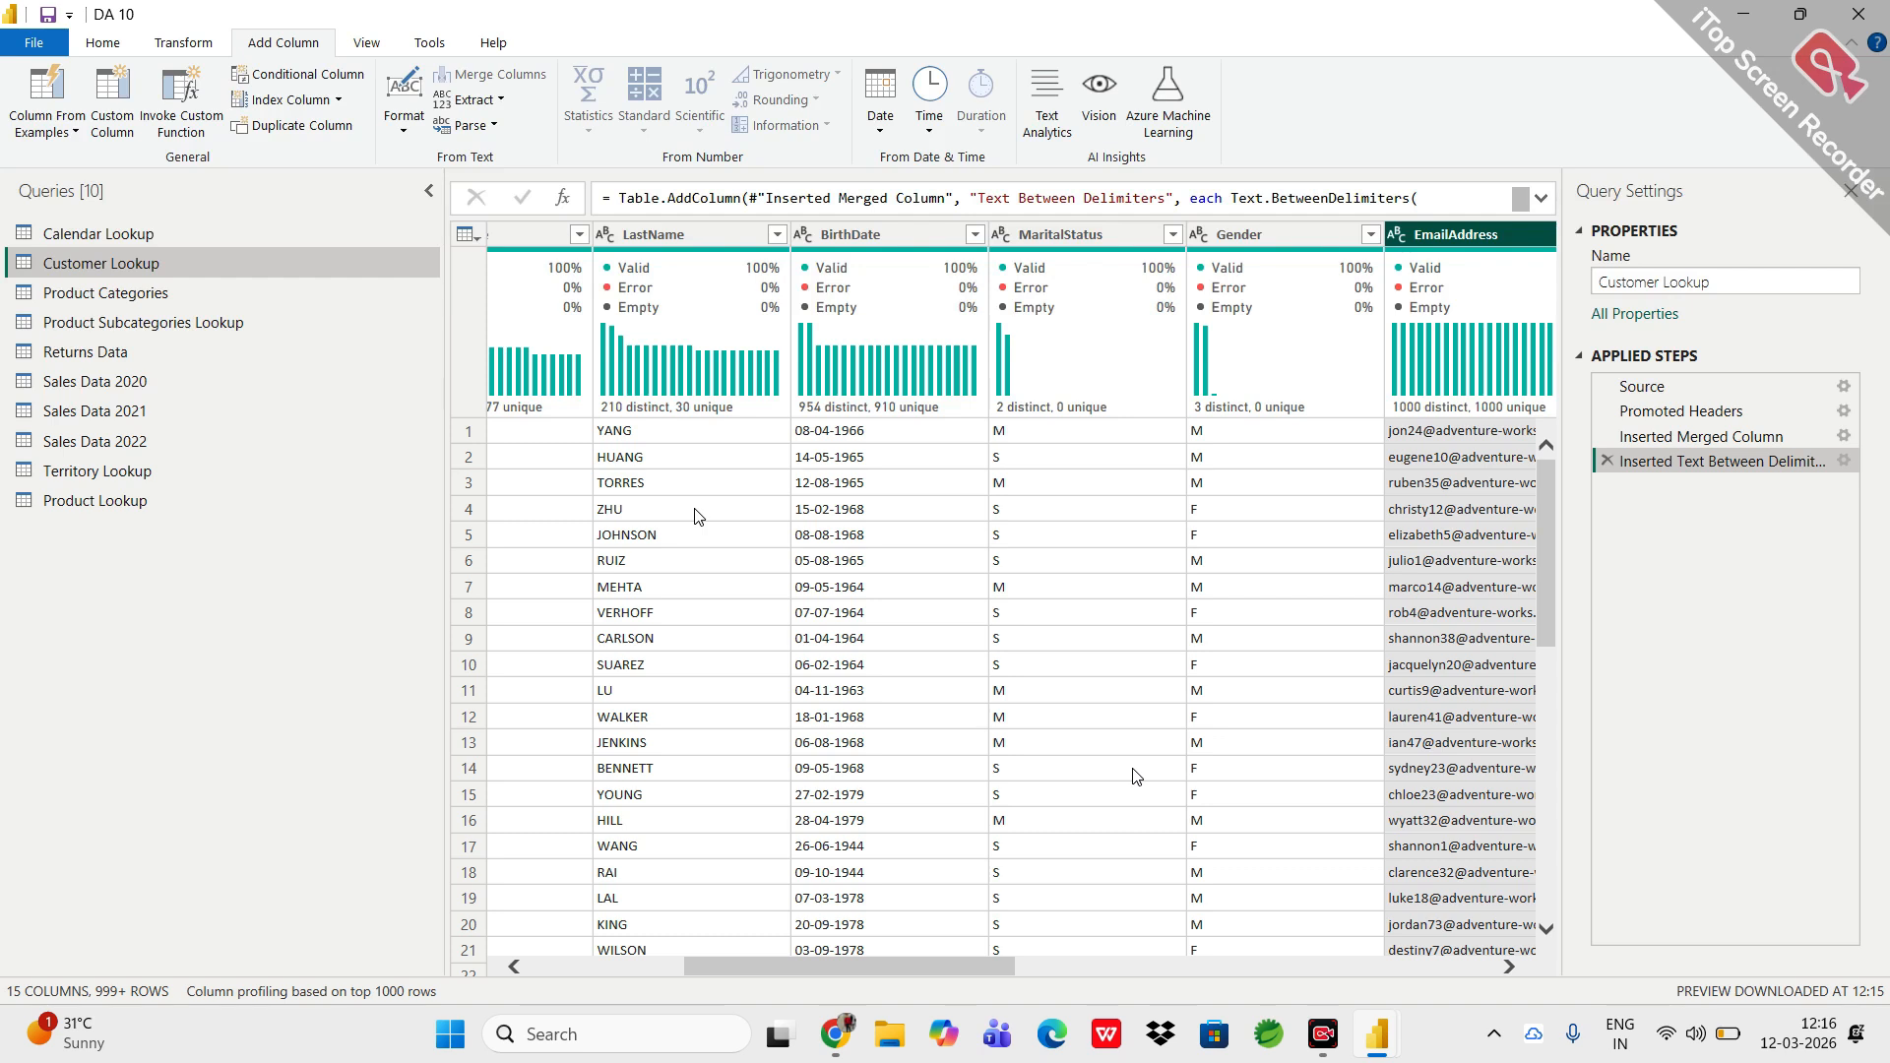
{"action": "left_click", "coordinate": [118, 385]}
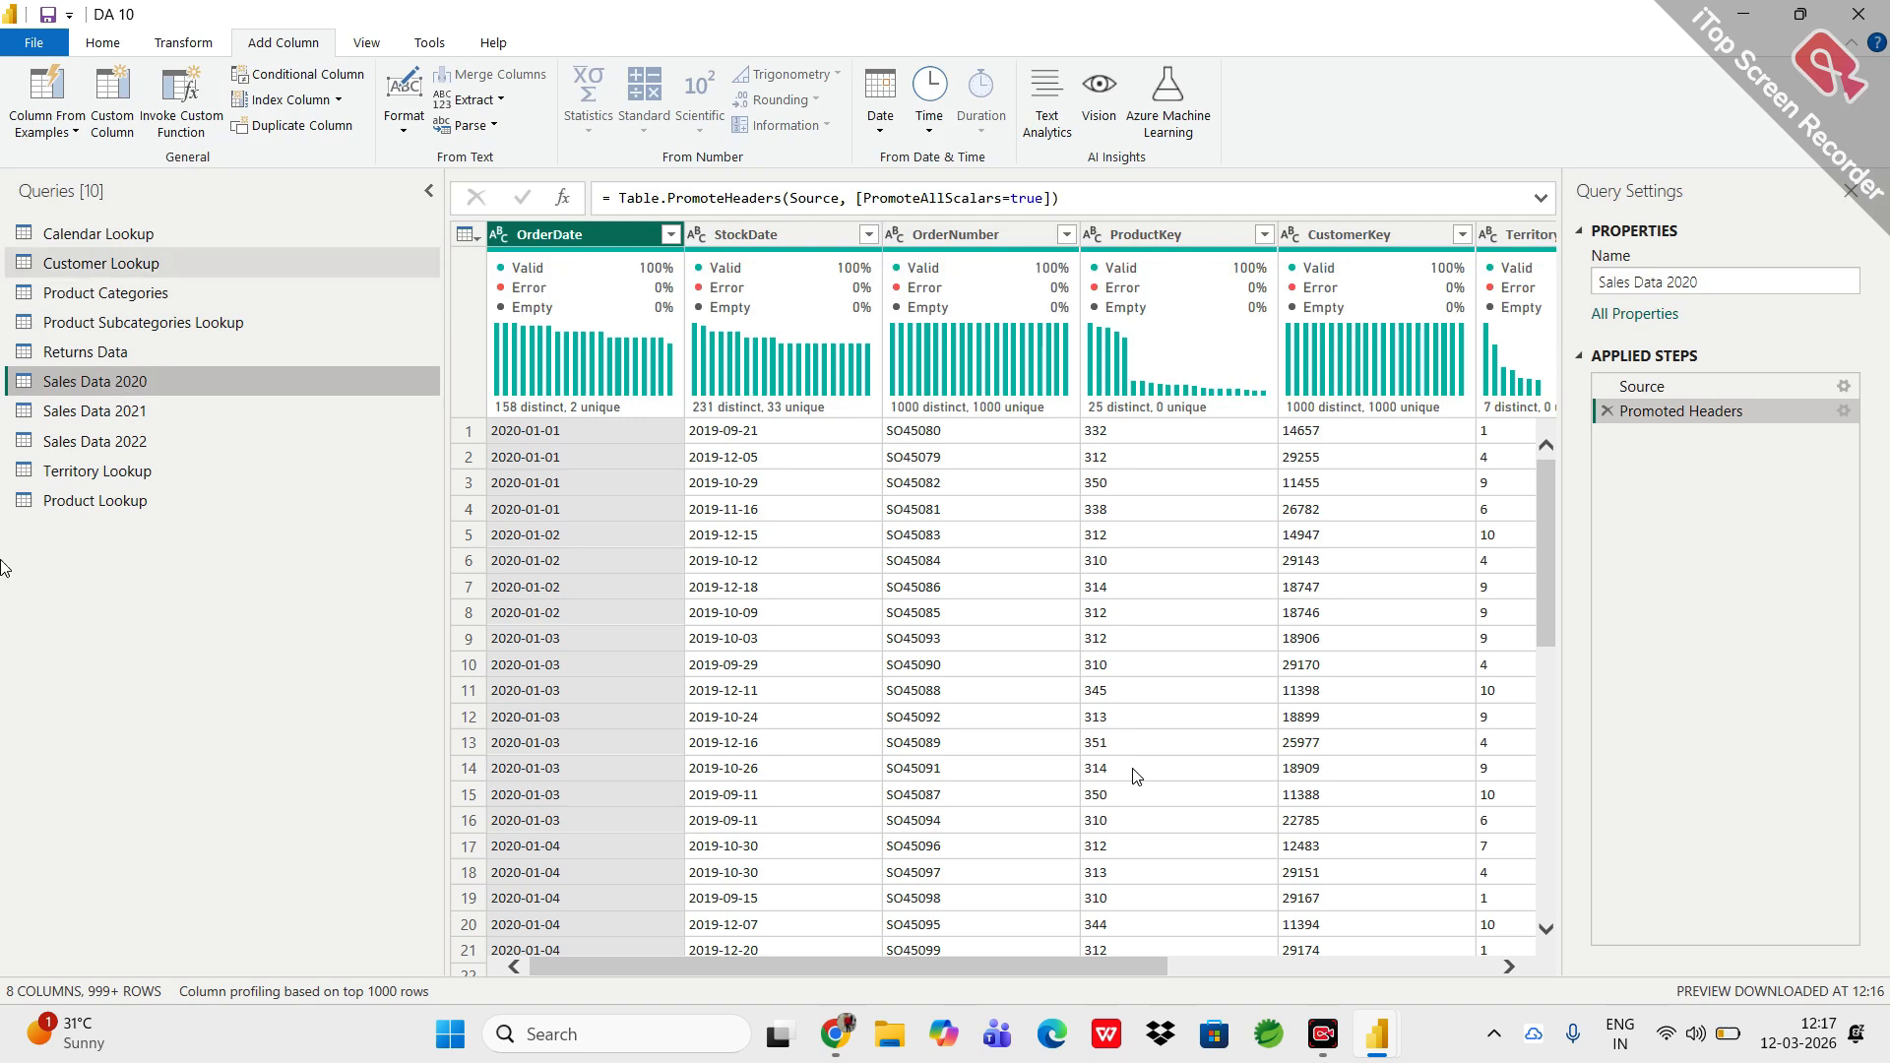
Switch to the Google Meet call, look through its participant list, and return to the Power Query Editor.
{"action": "mouse_move", "coordinate": [835, 1034]}
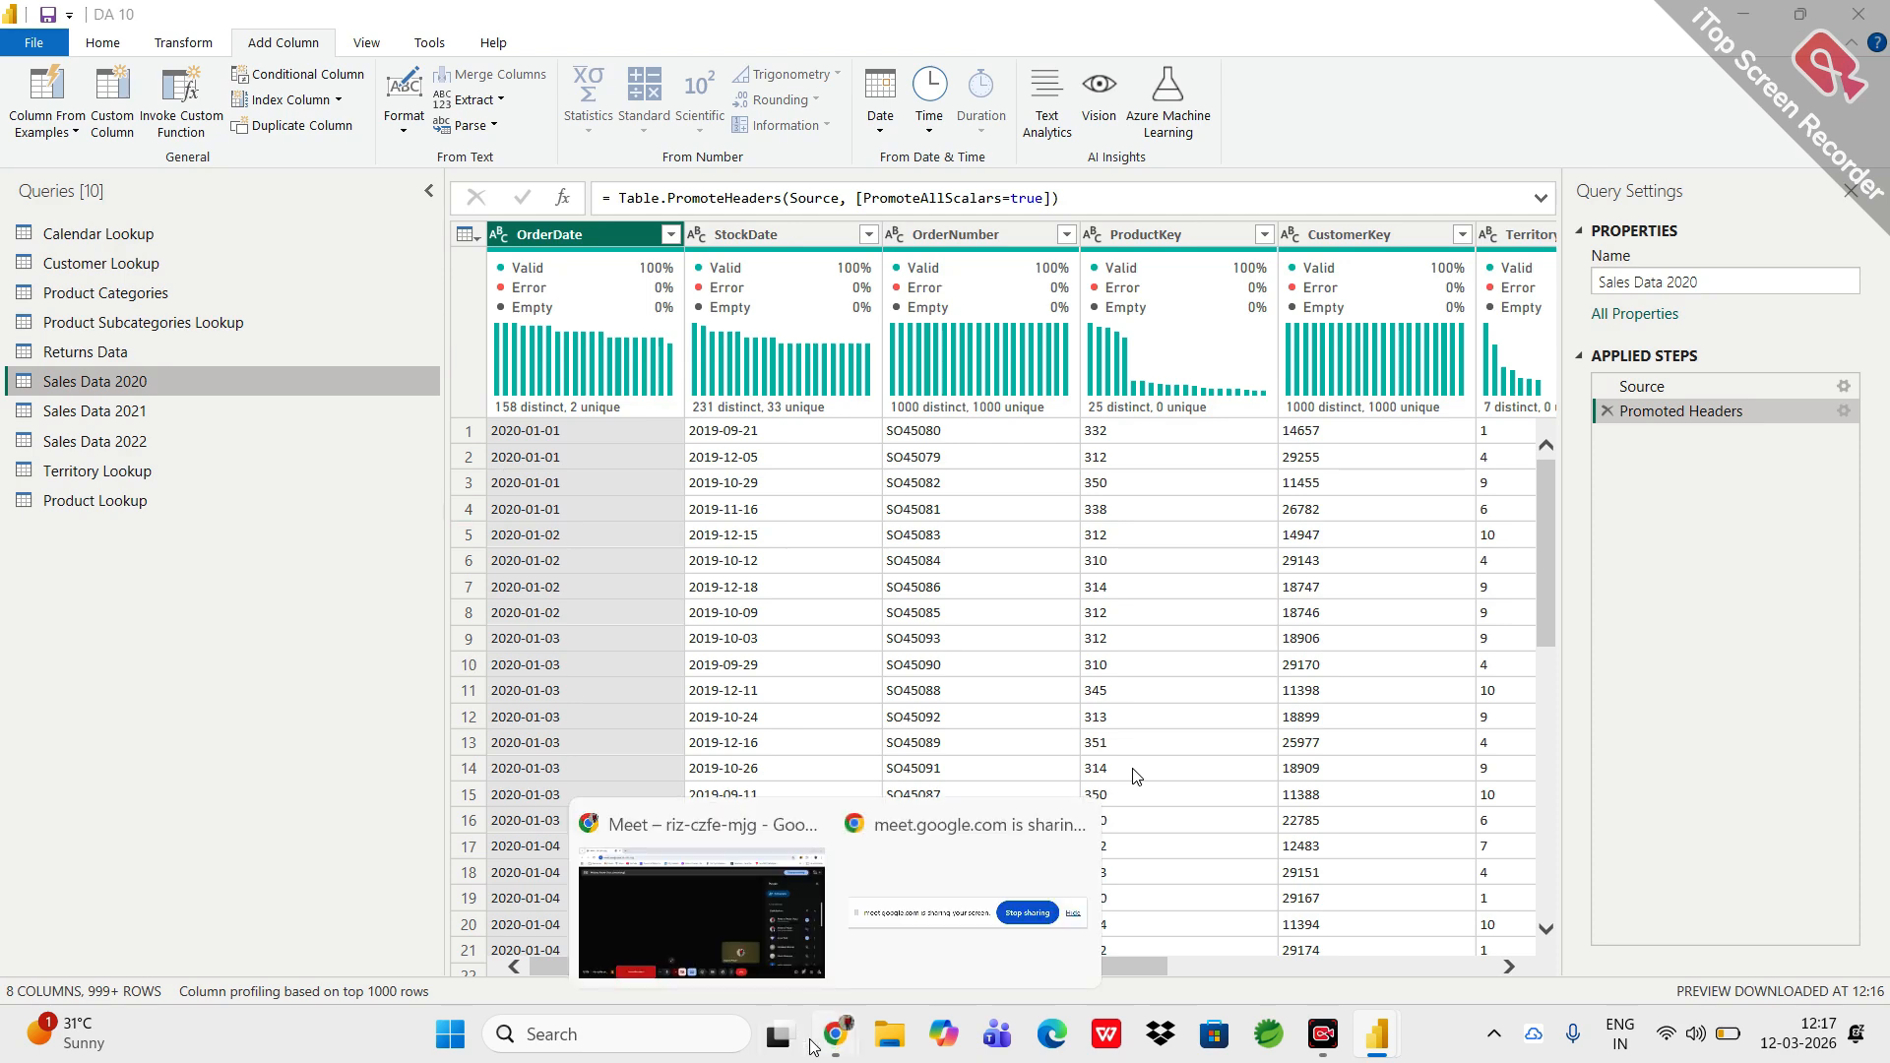
{"action": "left_click", "coordinate": [735, 895]}
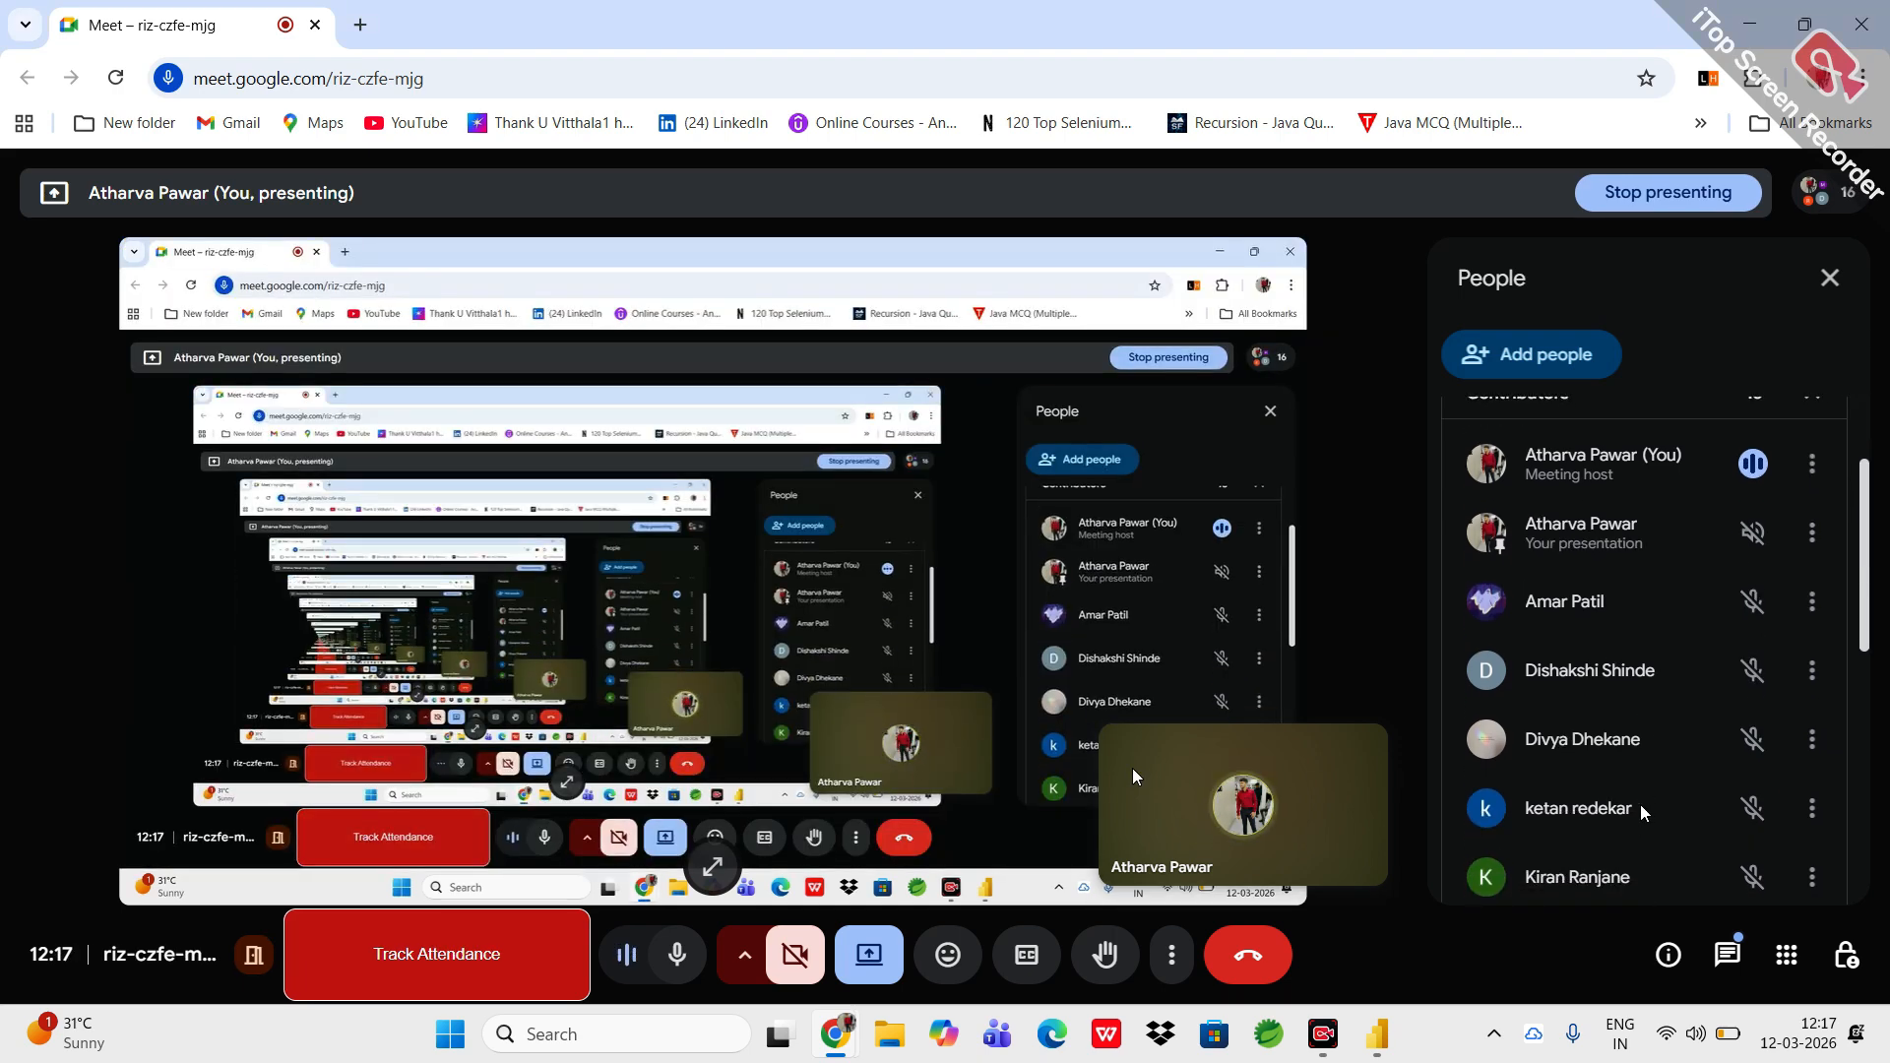
{"action": "scroll", "coordinate": [1641, 813], "scroll_direction": "down", "scroll_amount": 1}
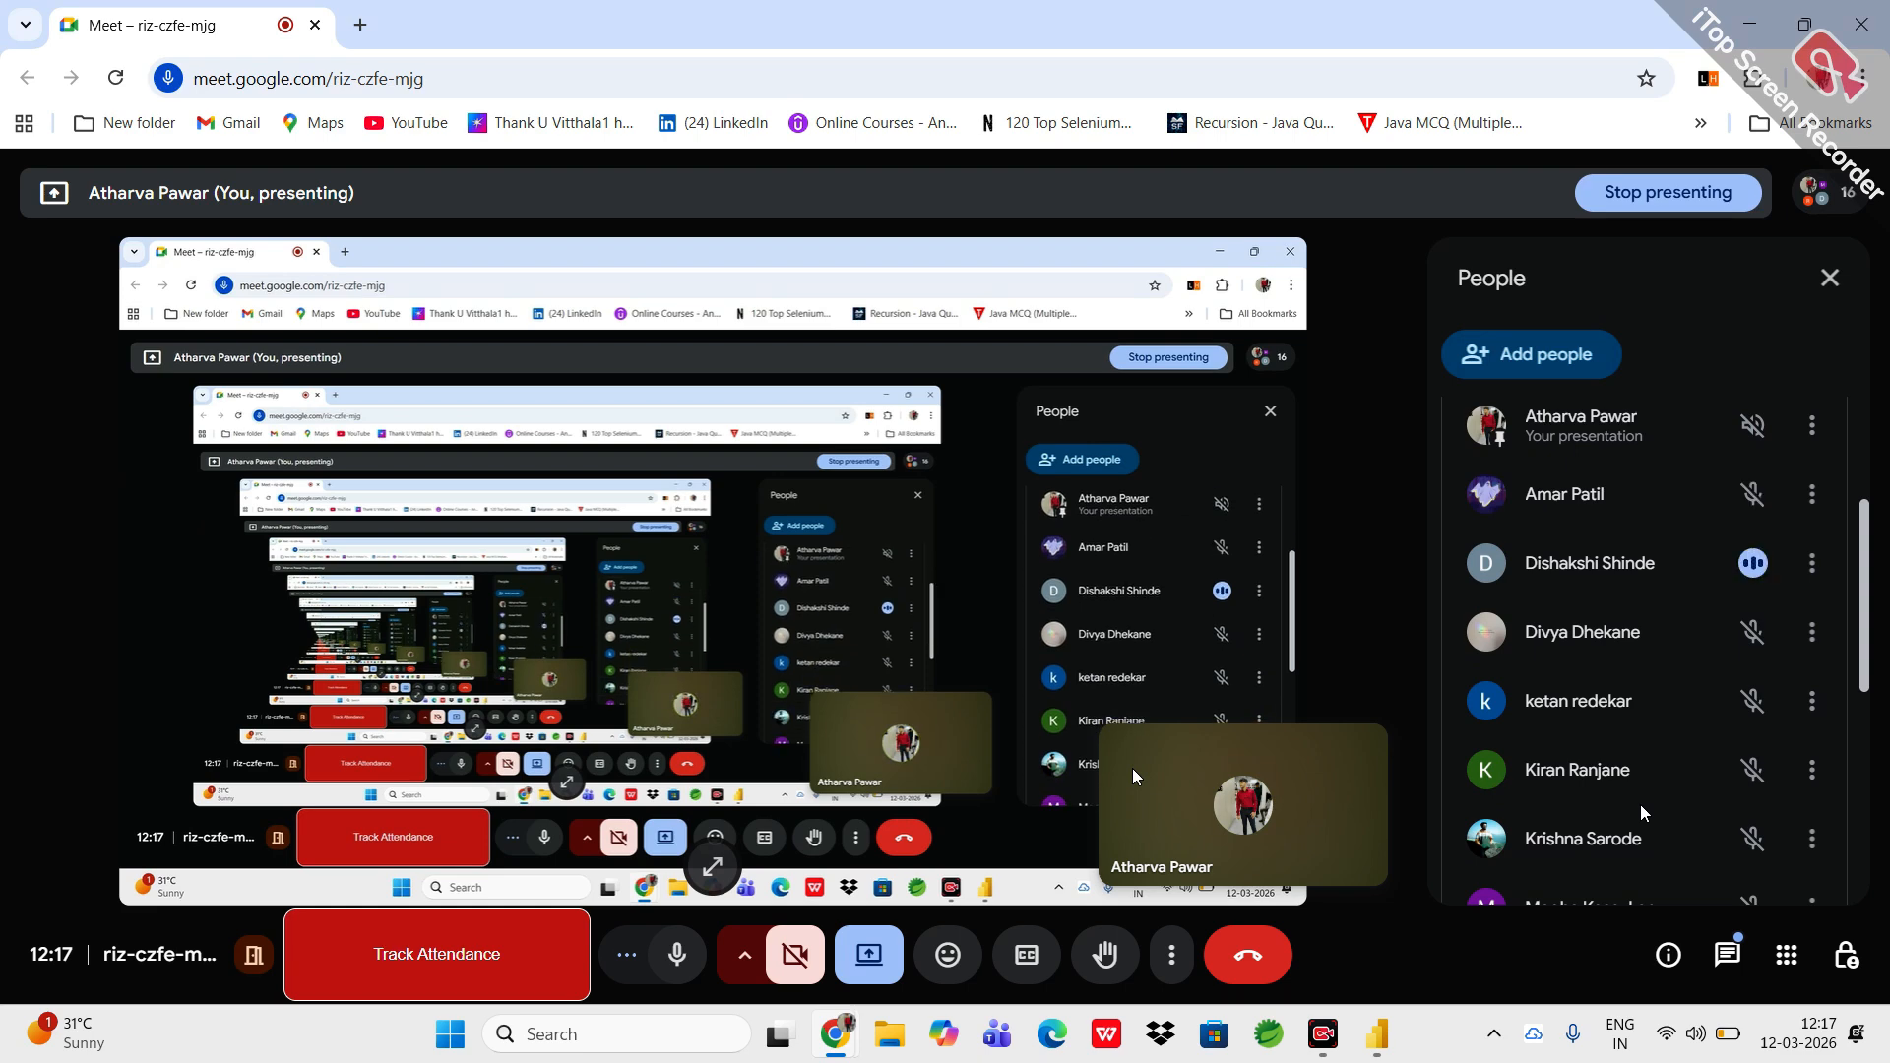
{"action": "scroll", "coordinate": [1640, 811], "scroll_direction": "down", "scroll_amount": 1}
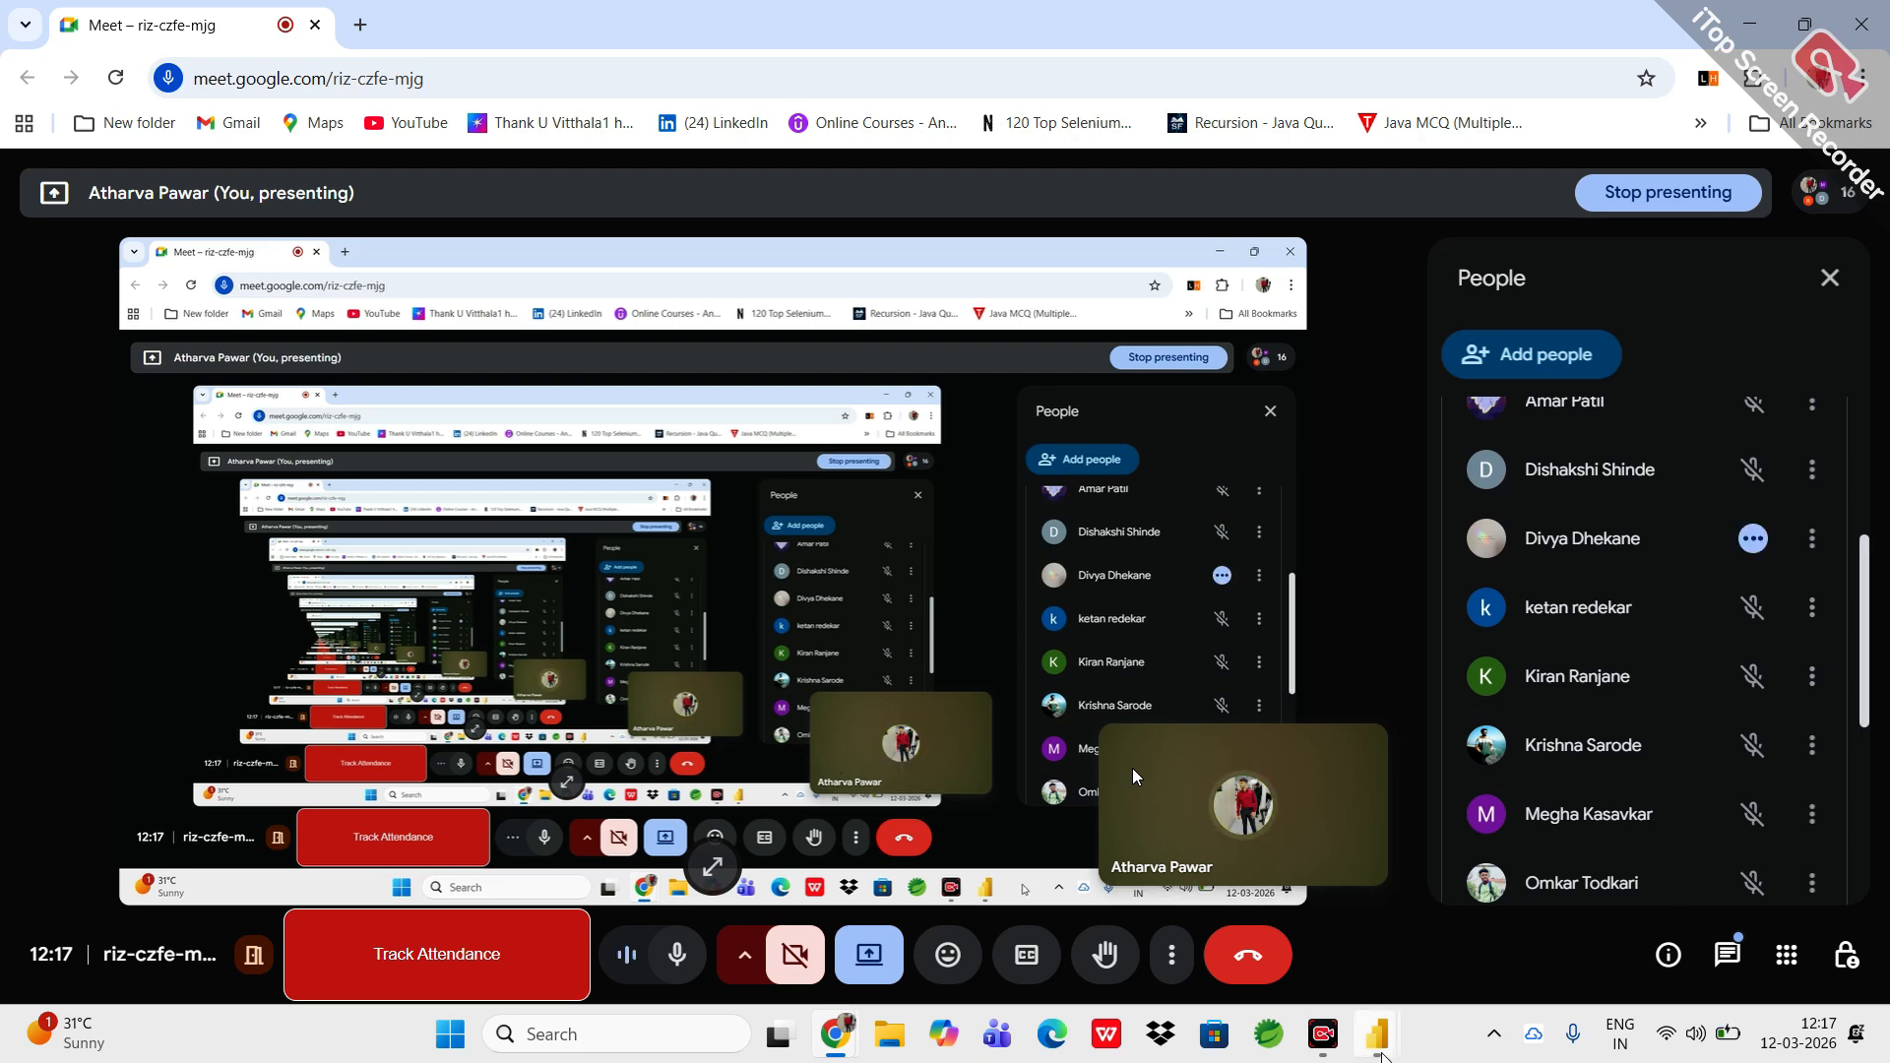
{"action": "mouse_move", "coordinate": [1371, 1053]}
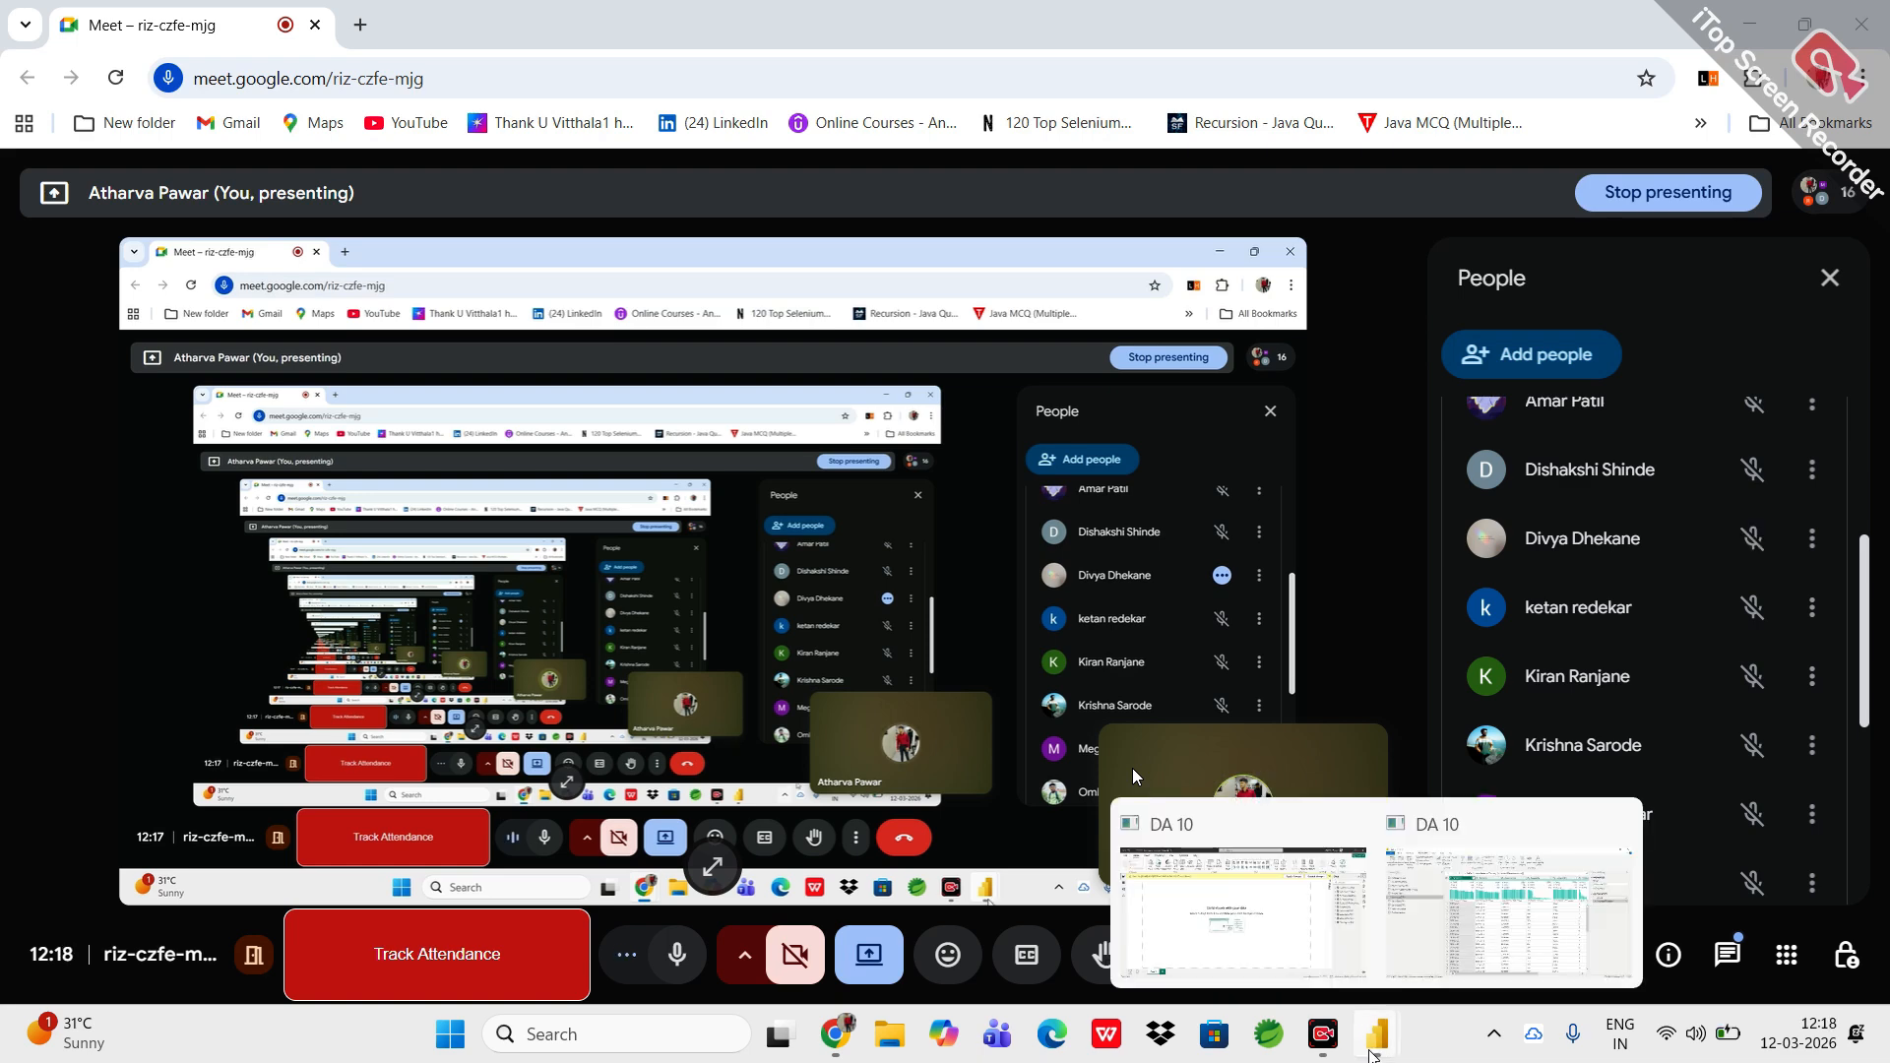
{"action": "left_click", "coordinate": [1443, 912]}
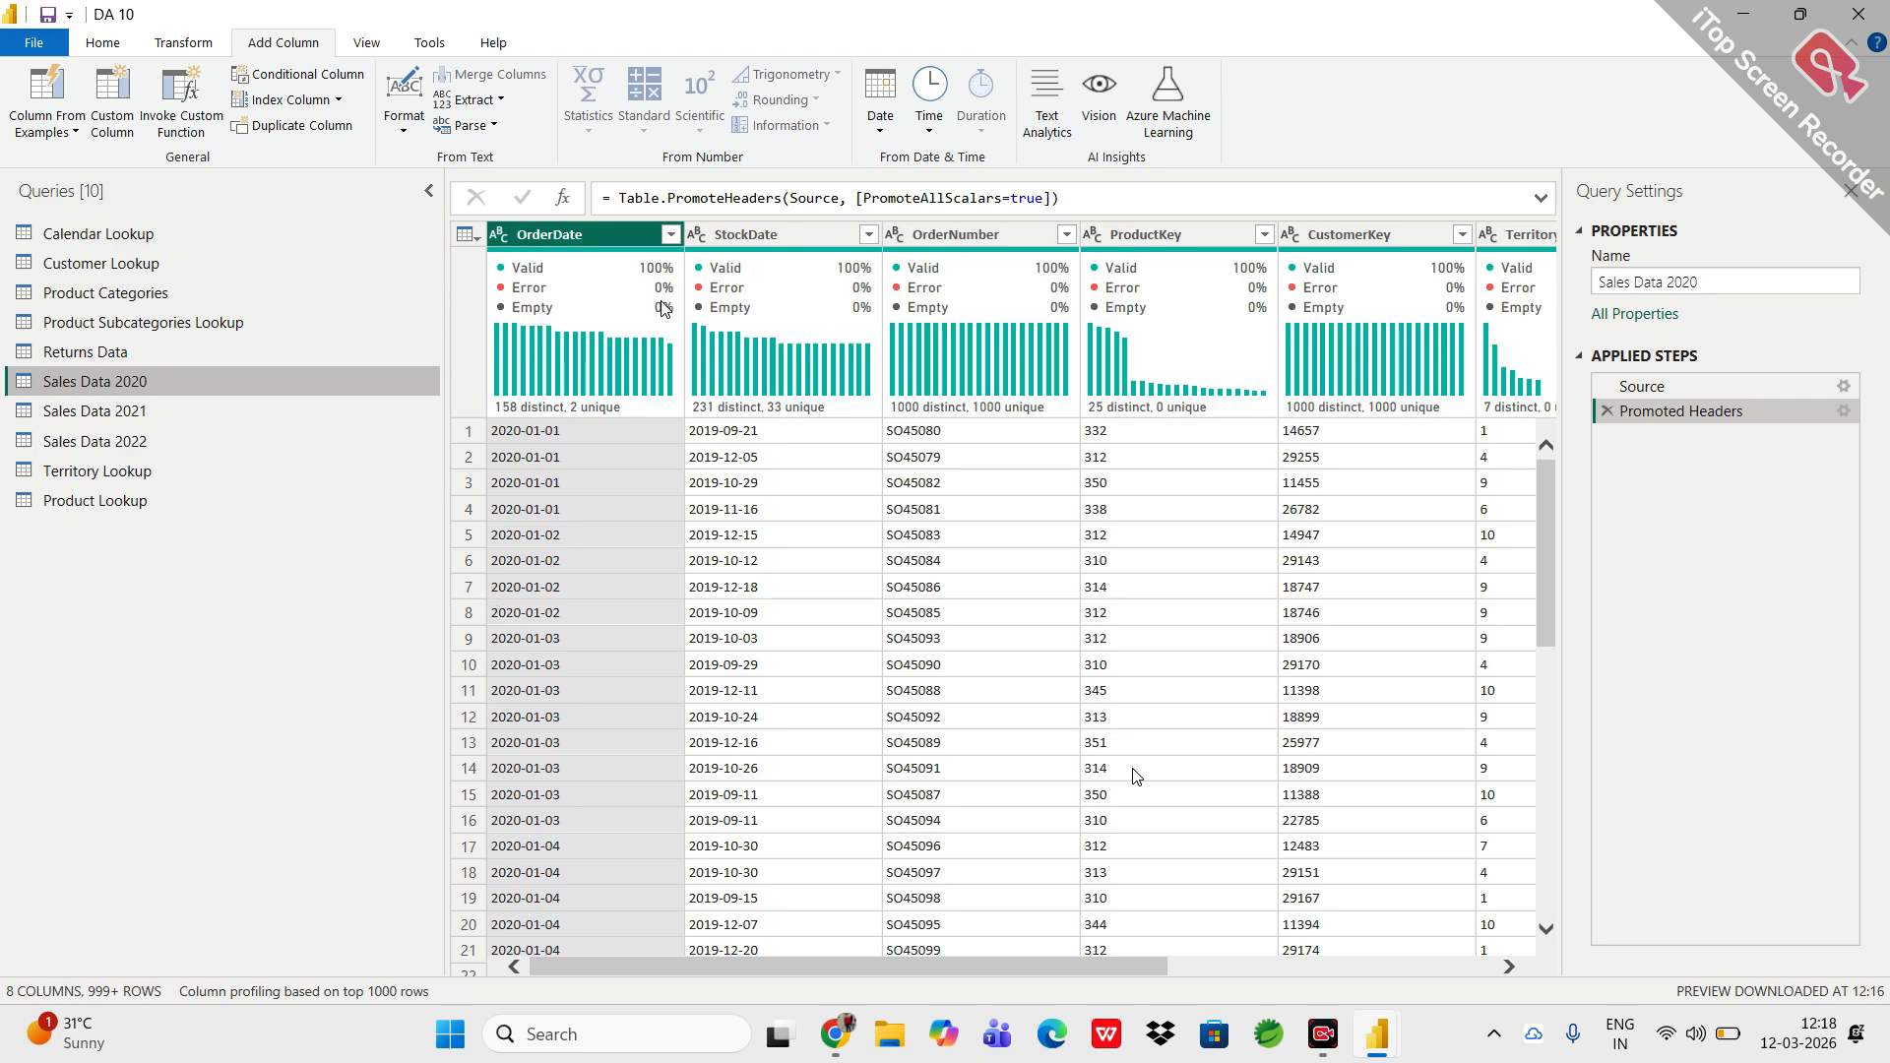
Append Sales Data 2021 and Sales Data 2022 to the Sales Data 2020 query using the three or more tables option.
{"action": "mouse_move", "coordinate": [711, 293]}
{"action": "left_click", "coordinate": [94, 53]}
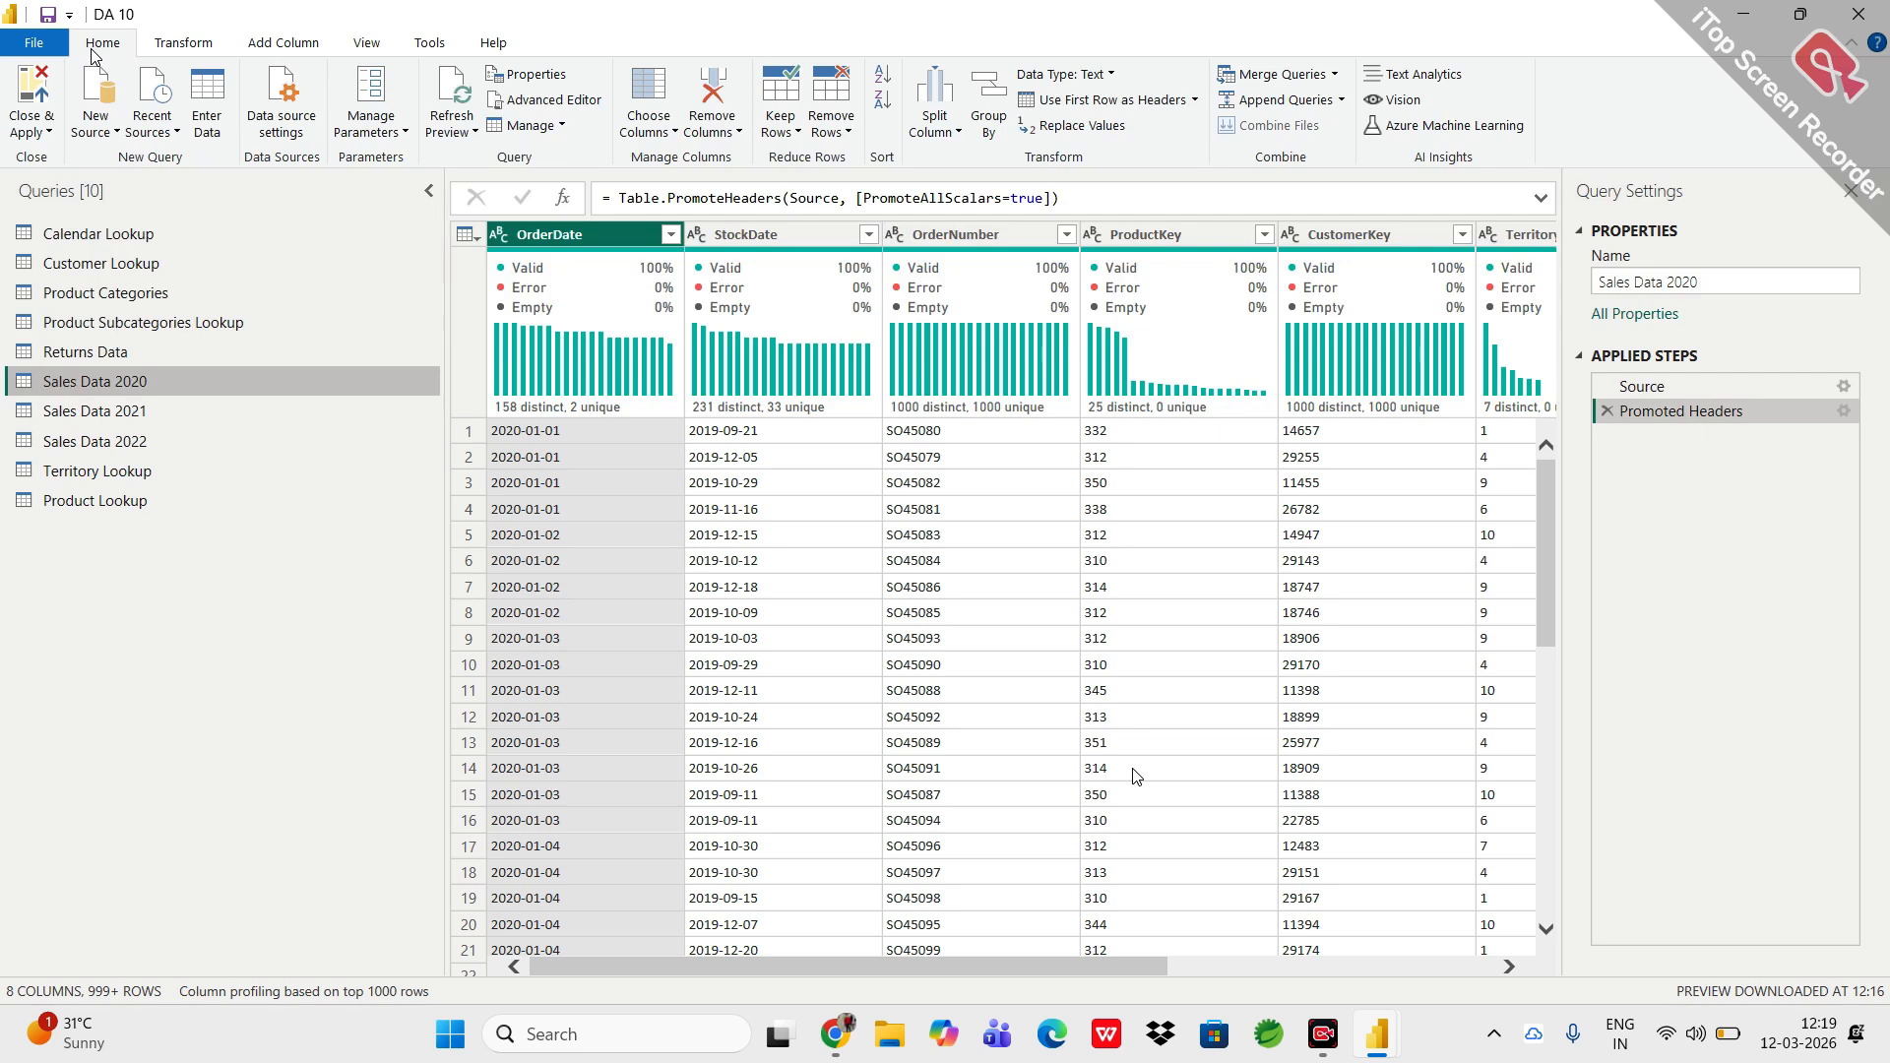
{"action": "left_click", "coordinate": [1275, 101]}
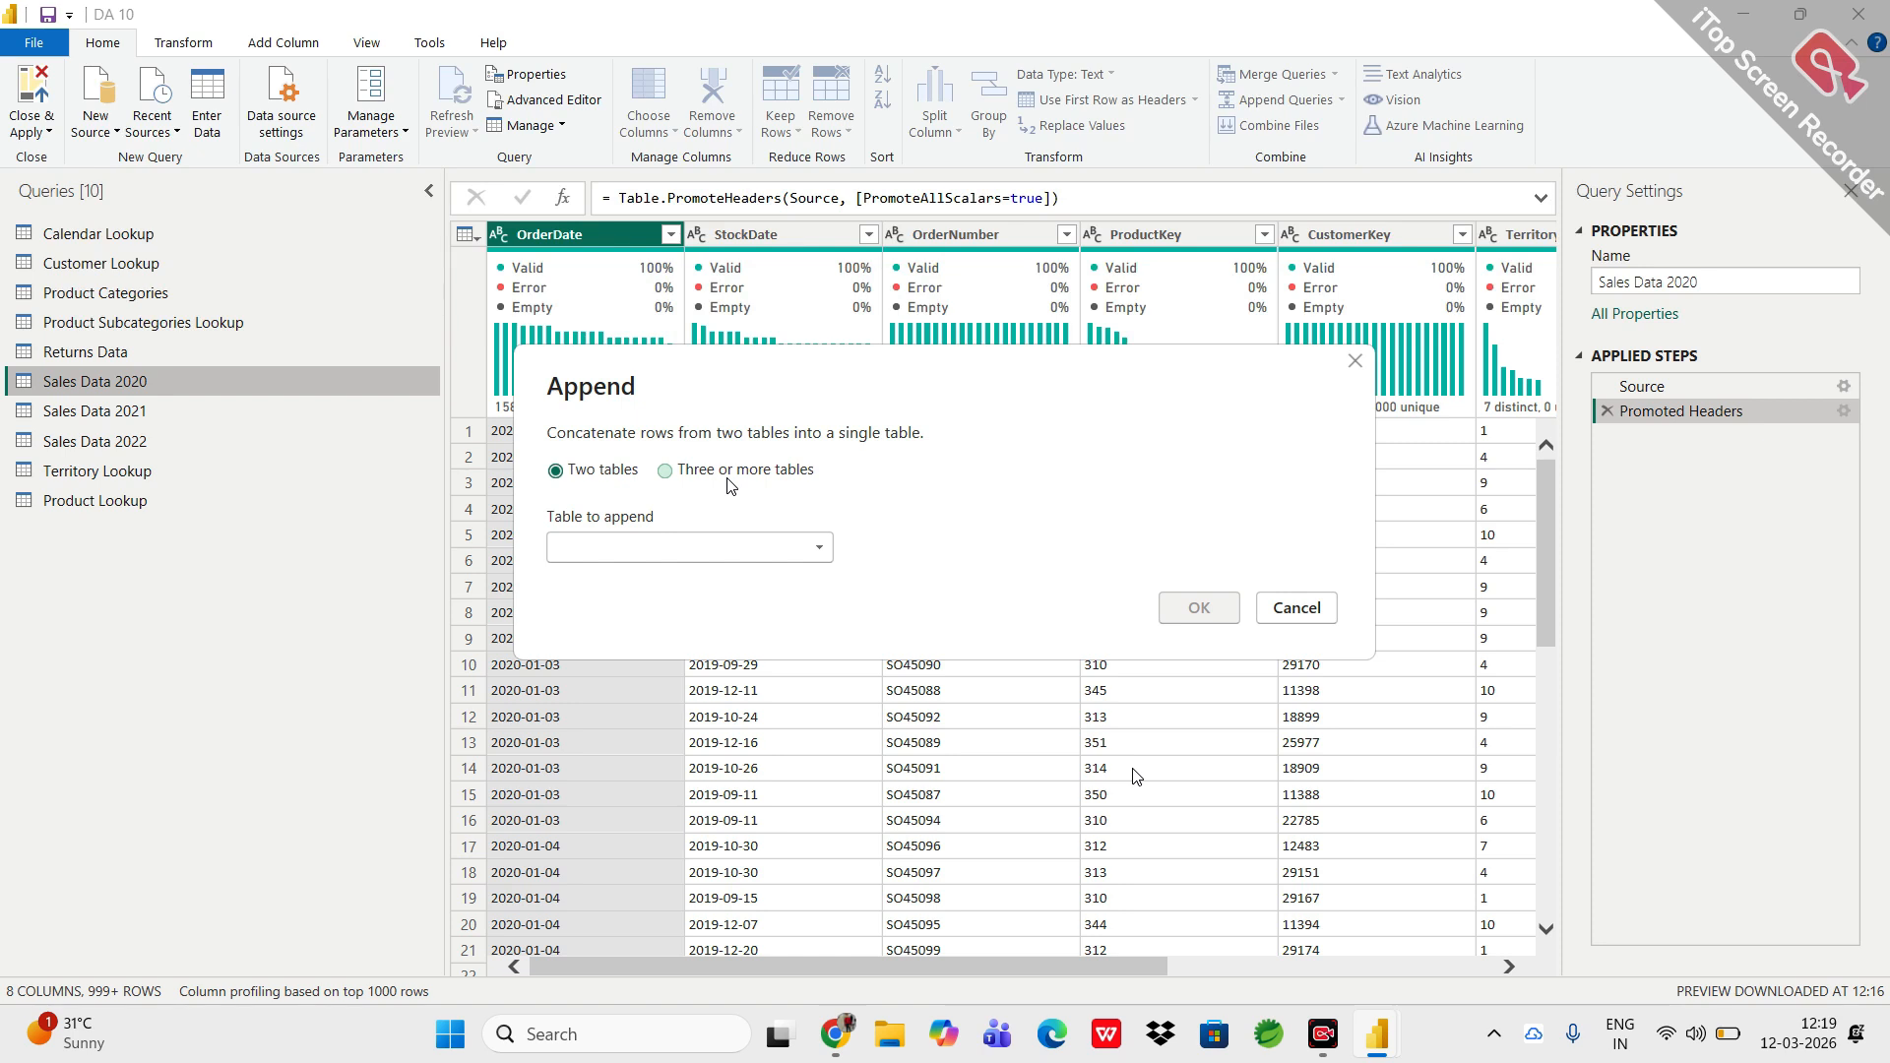
{"action": "left_click", "coordinate": [676, 480]}
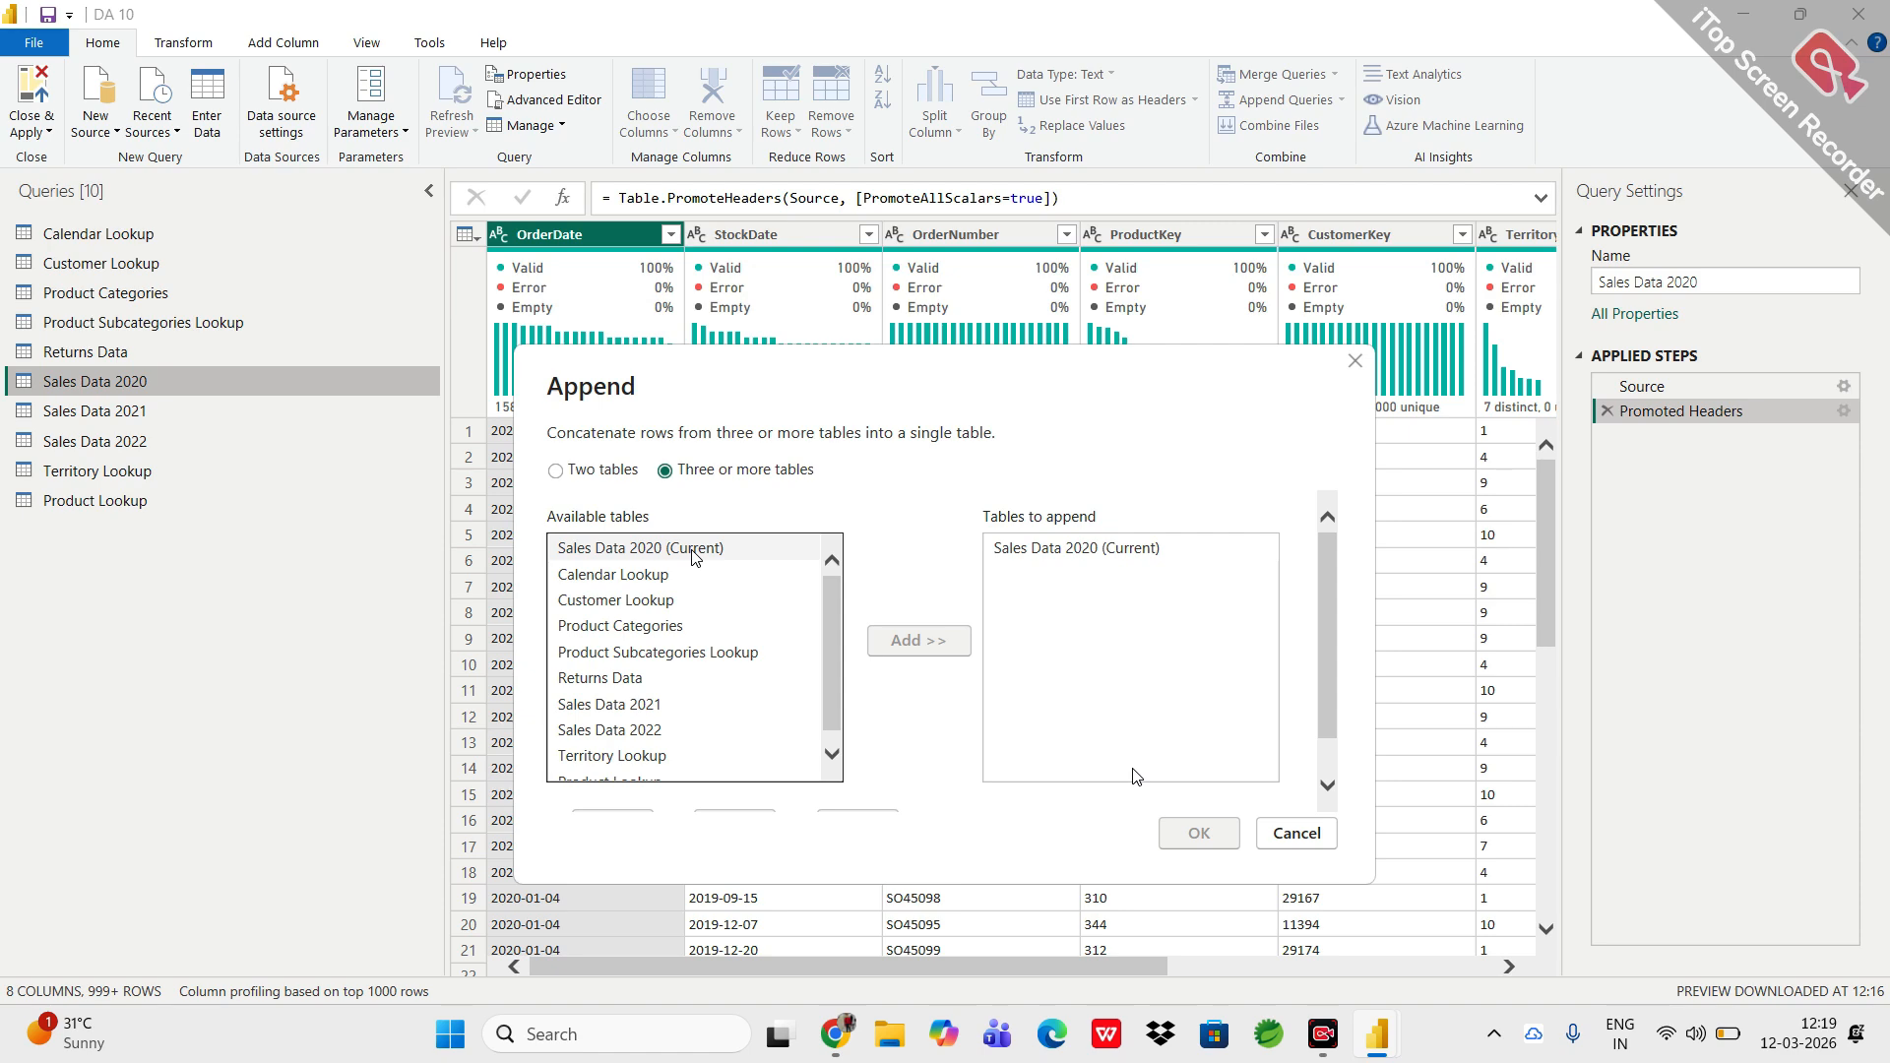
{"action": "left_click", "coordinate": [572, 716]}
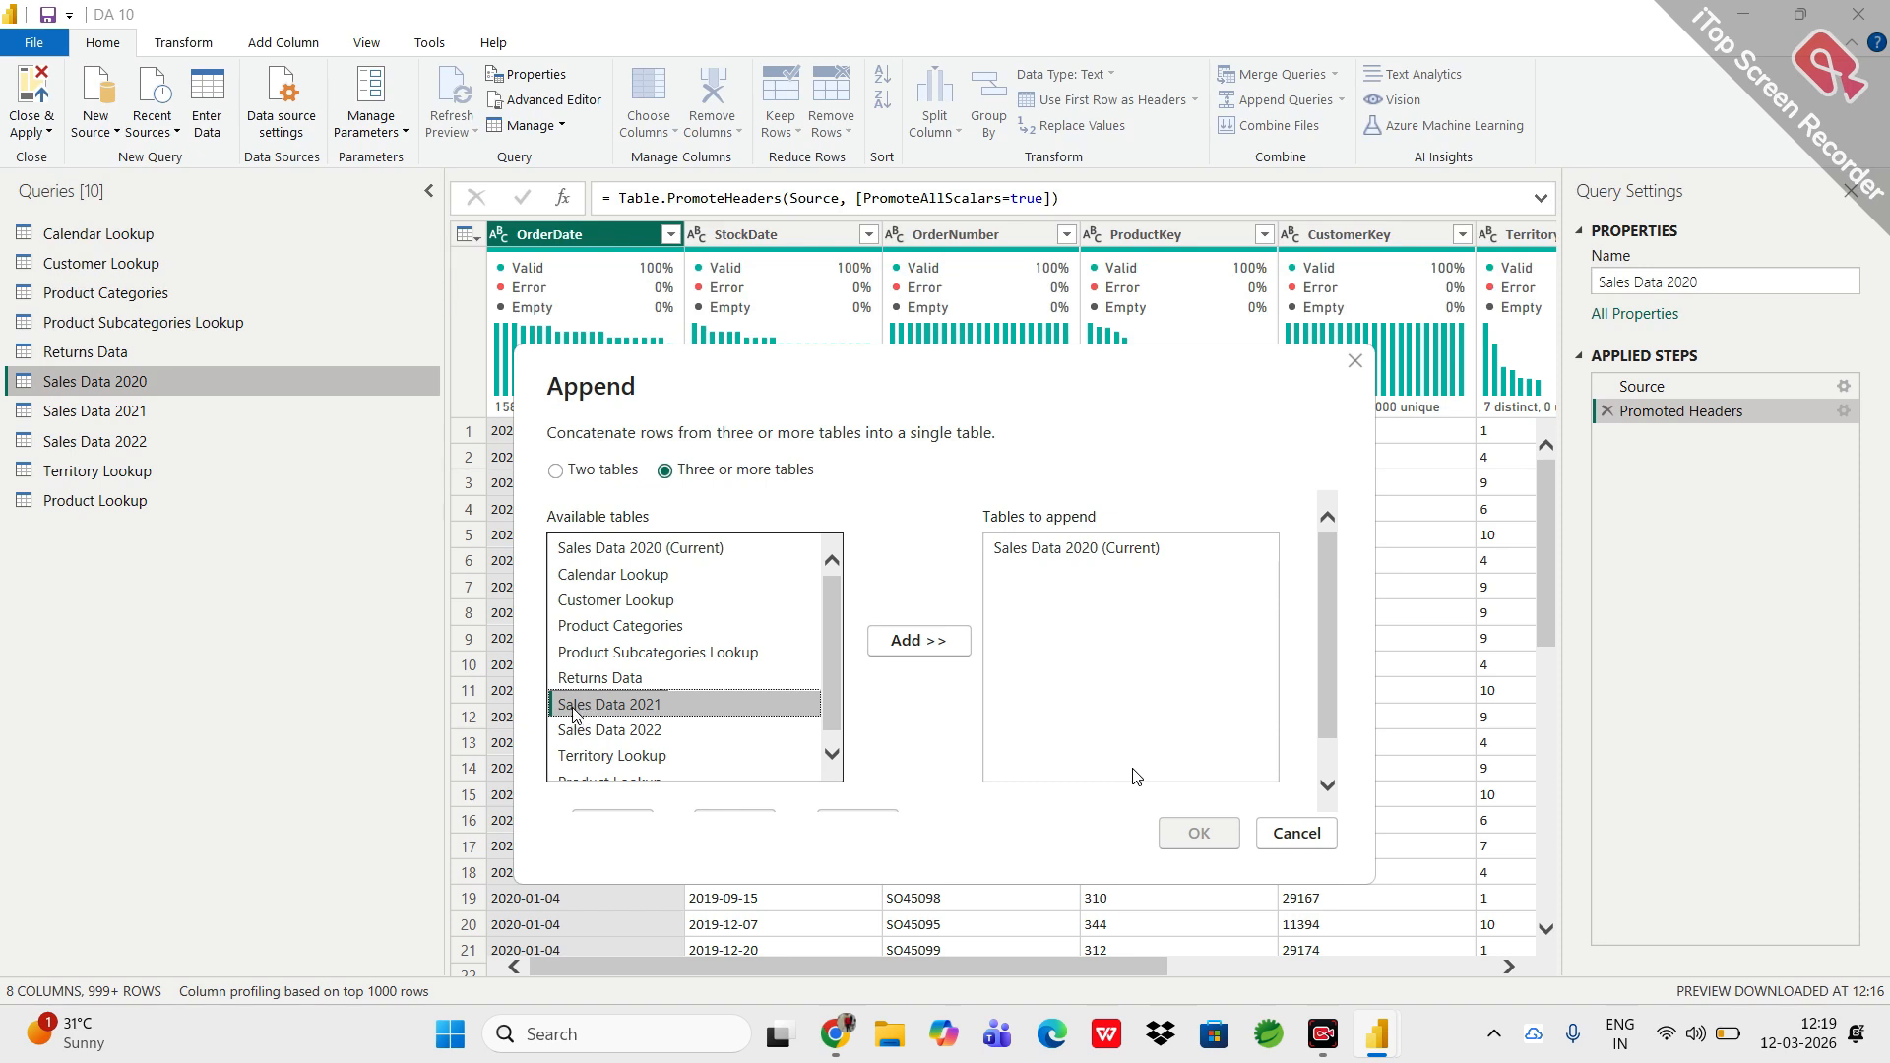
{"action": "left_click", "coordinate": [919, 642]}
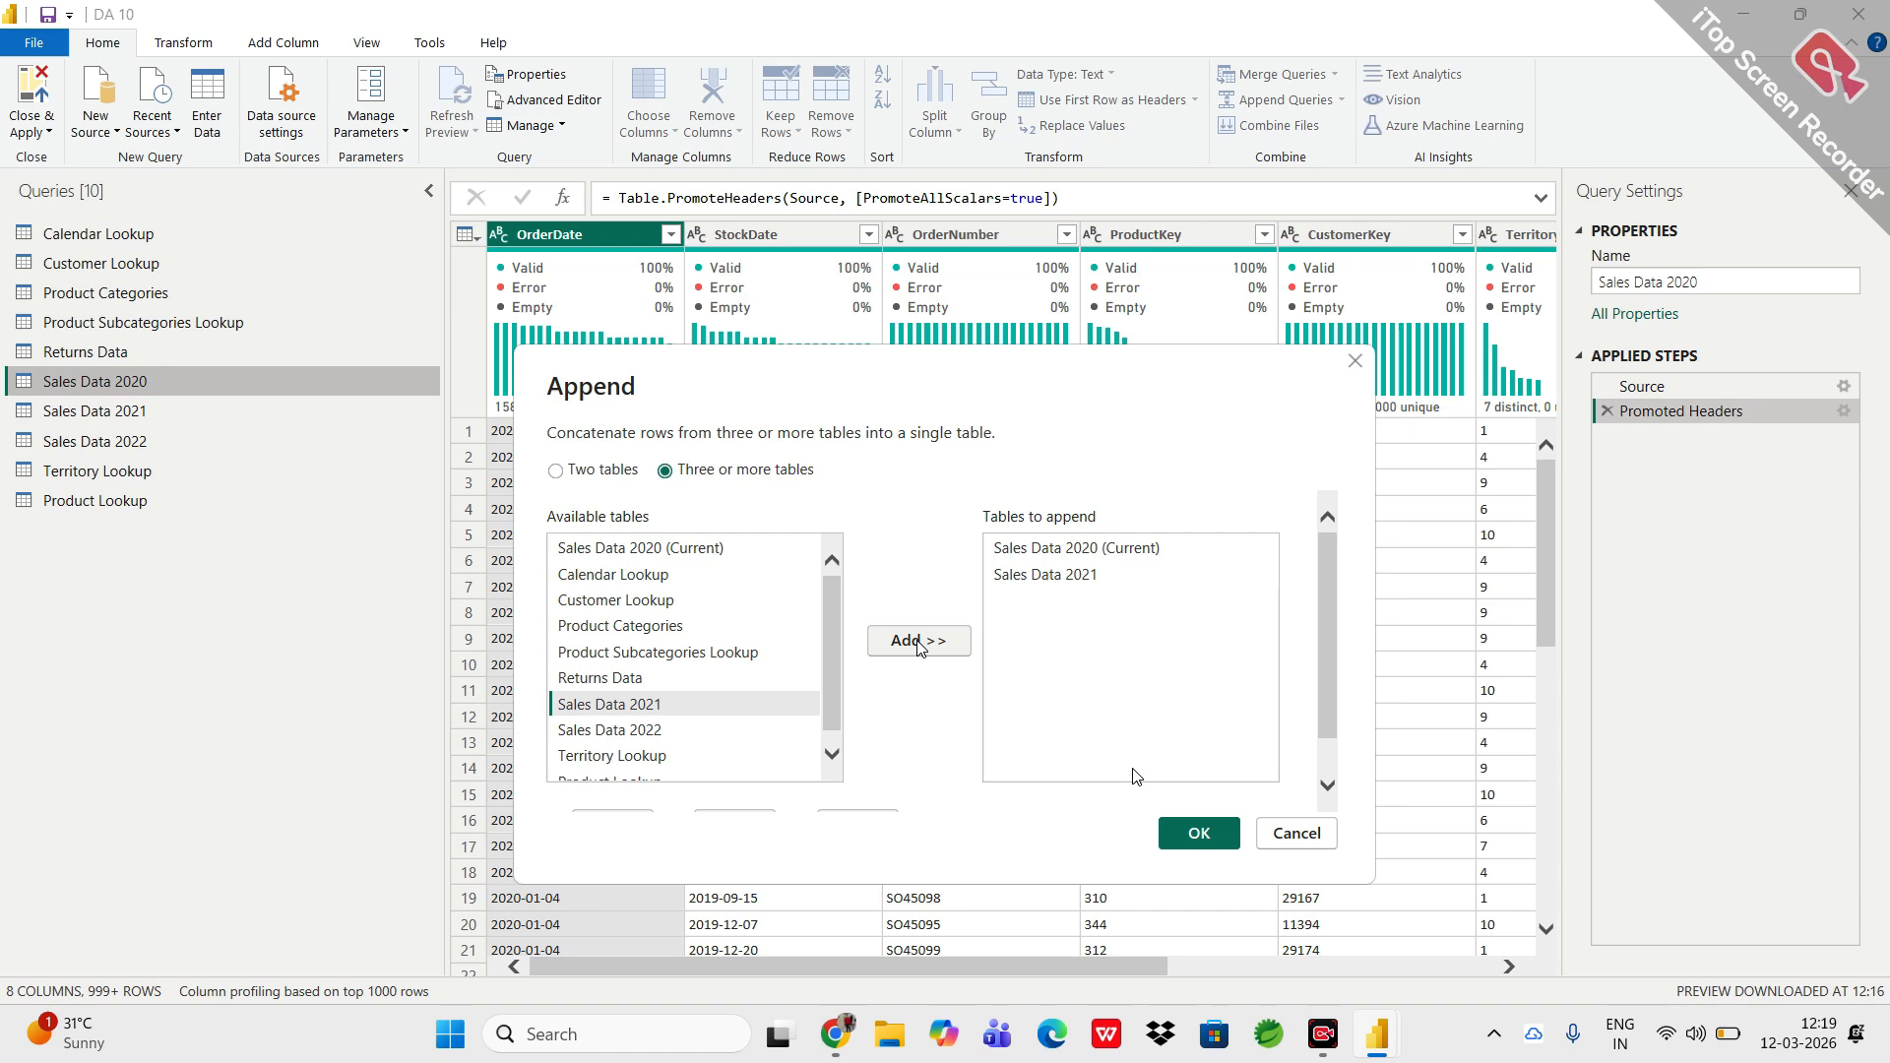
{"action": "left_click", "coordinate": [655, 729]}
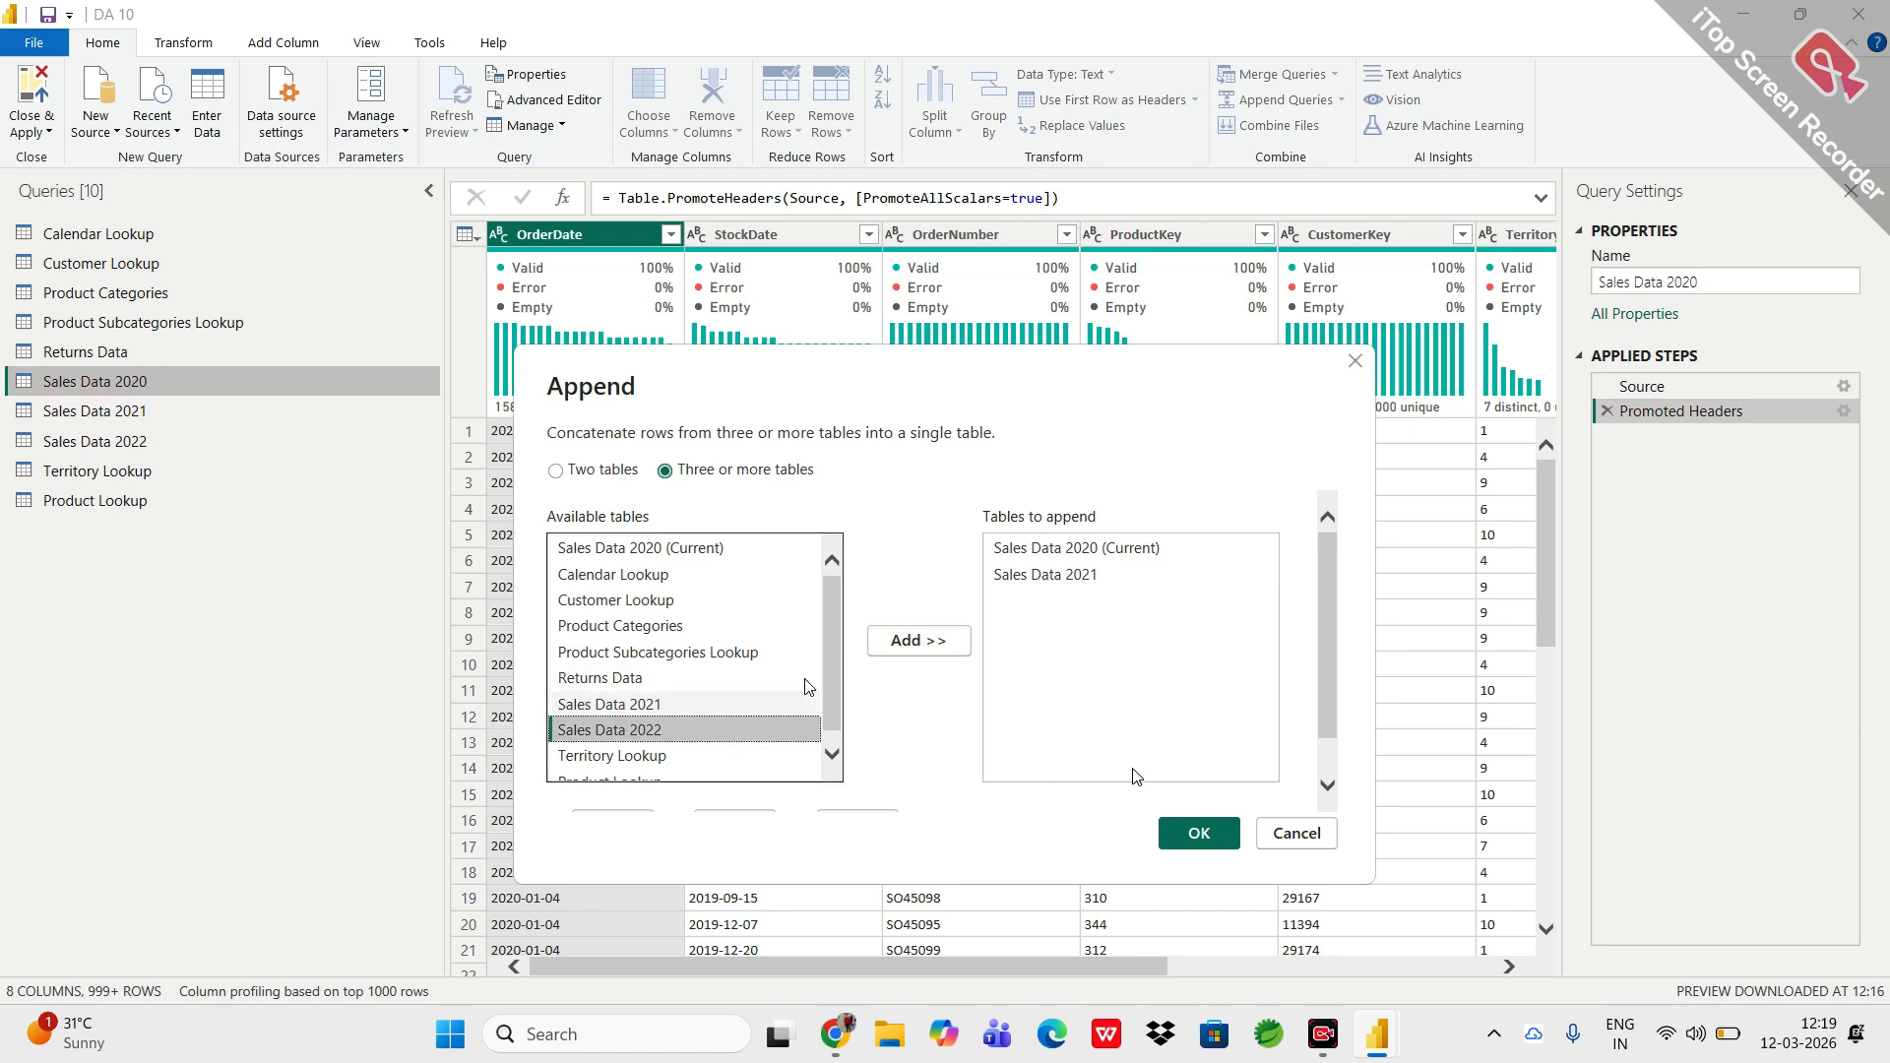
{"action": "left_click", "coordinate": [902, 652]}
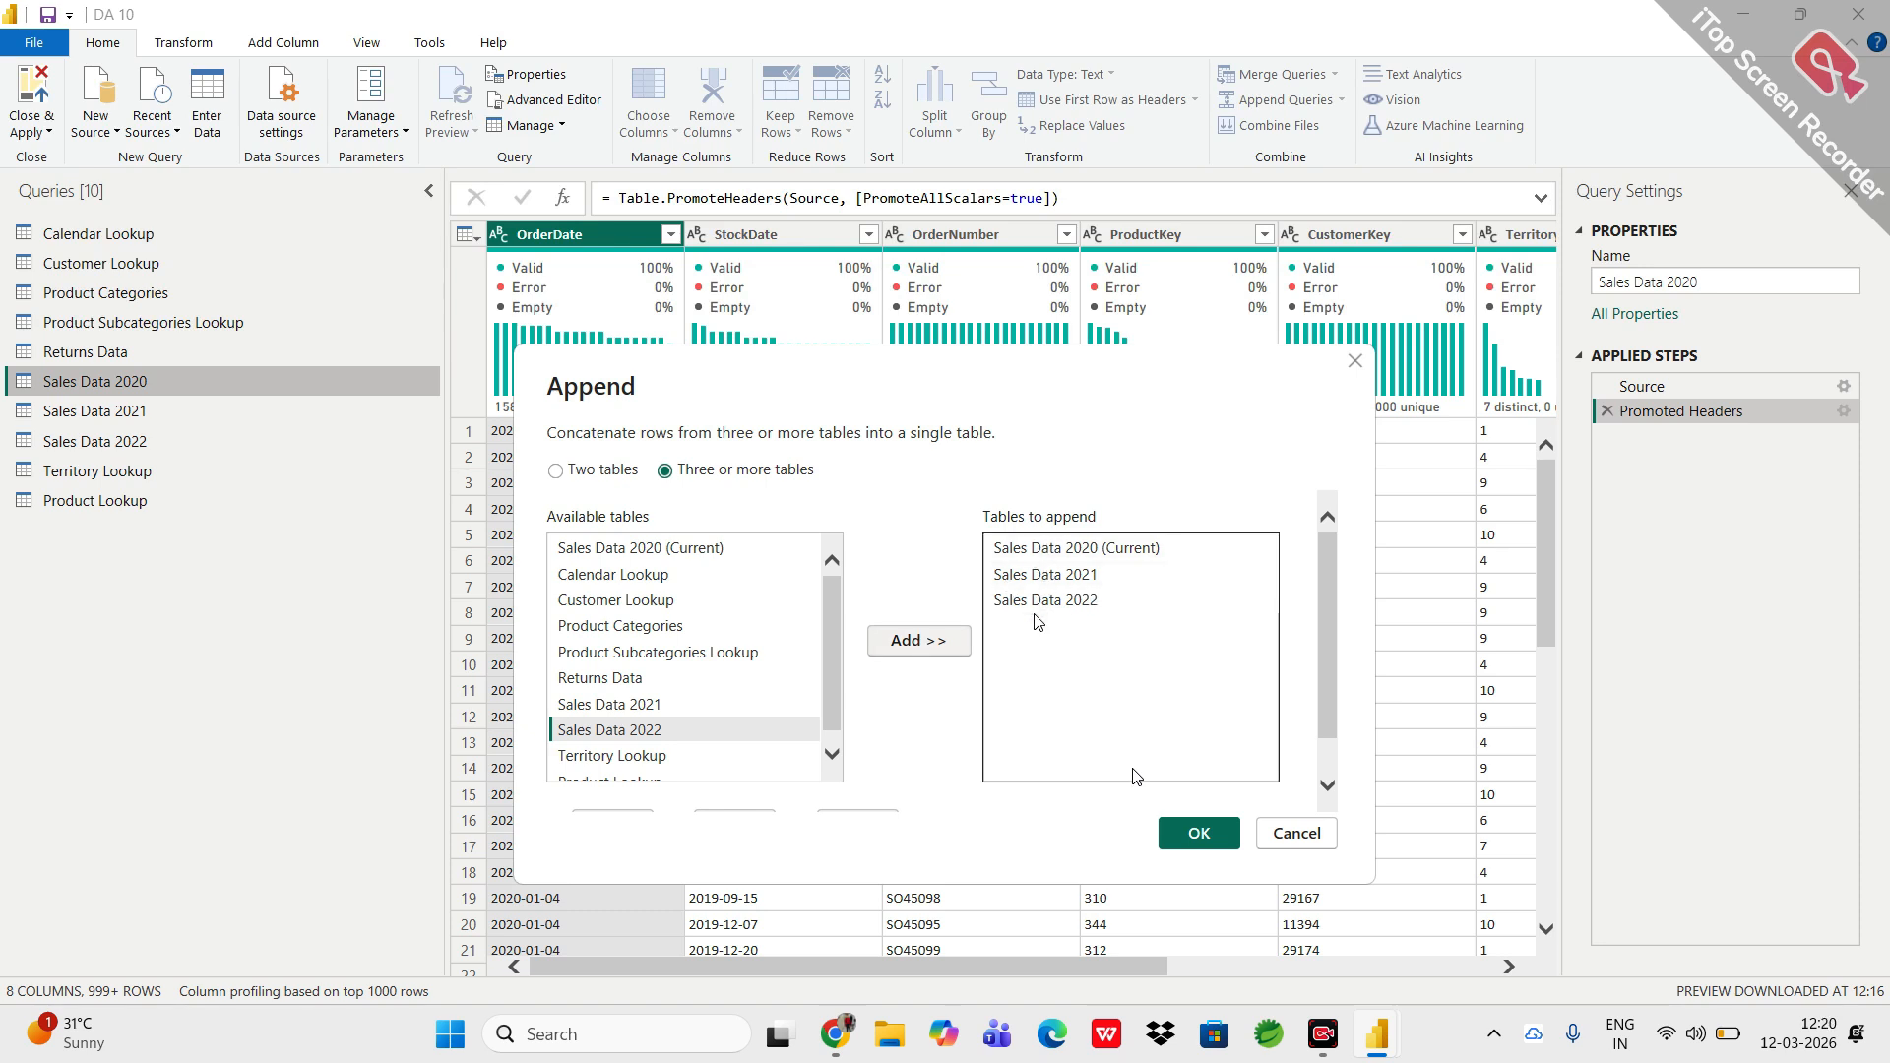
{"action": "left_click", "coordinate": [1199, 834]}
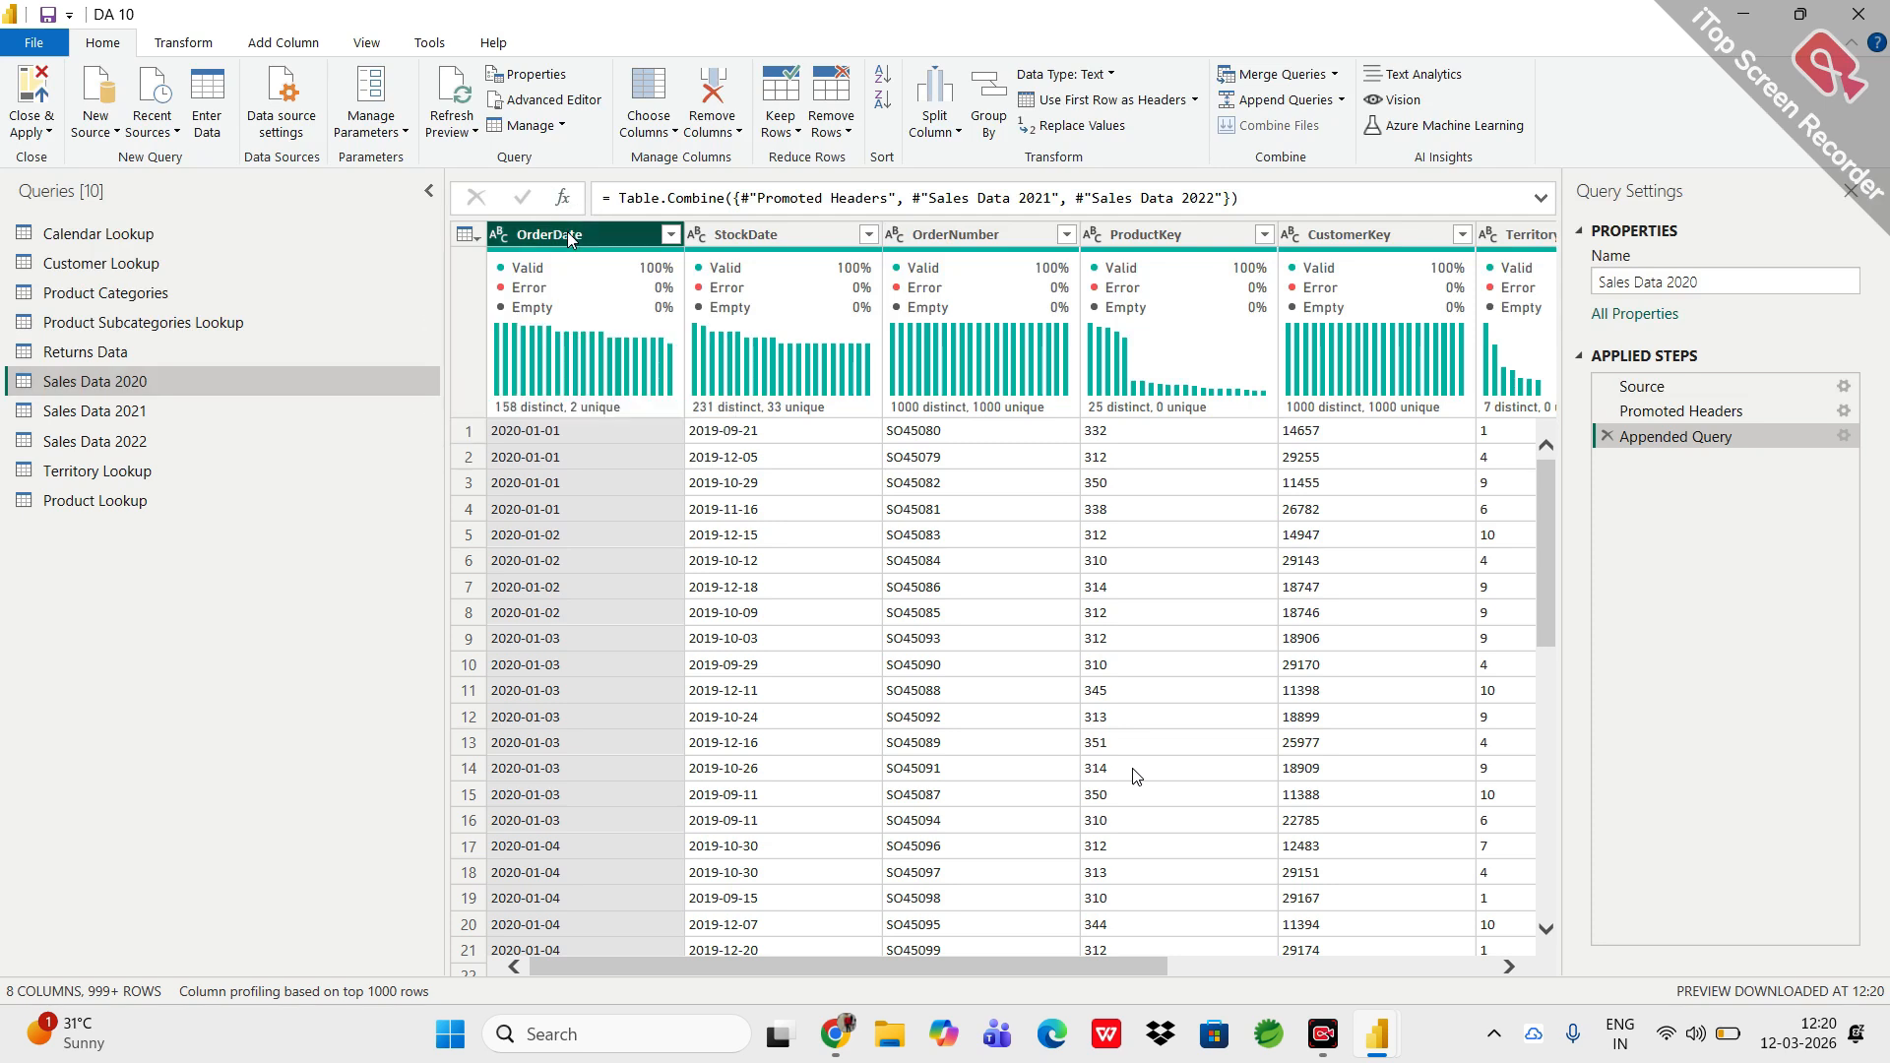
{"action": "left_click", "coordinate": [305, 44]}
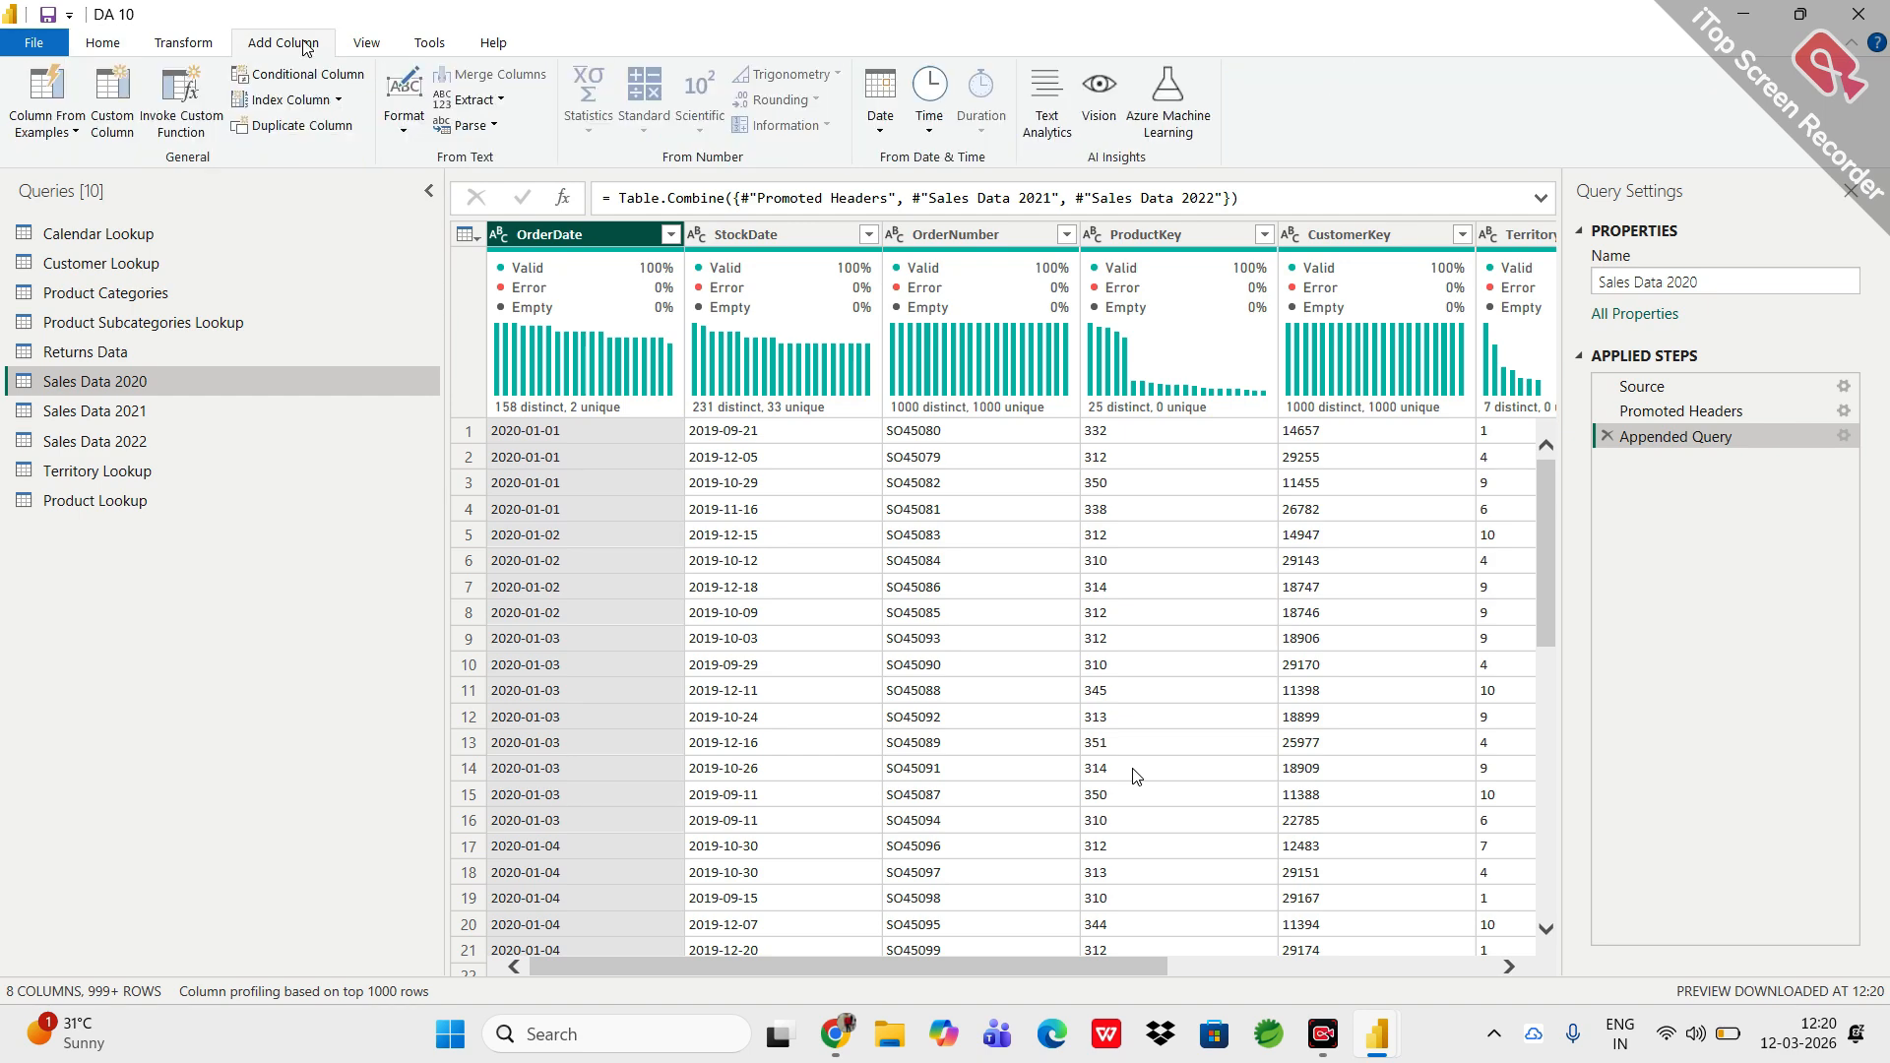
{"action": "left_click", "coordinate": [880, 113]}
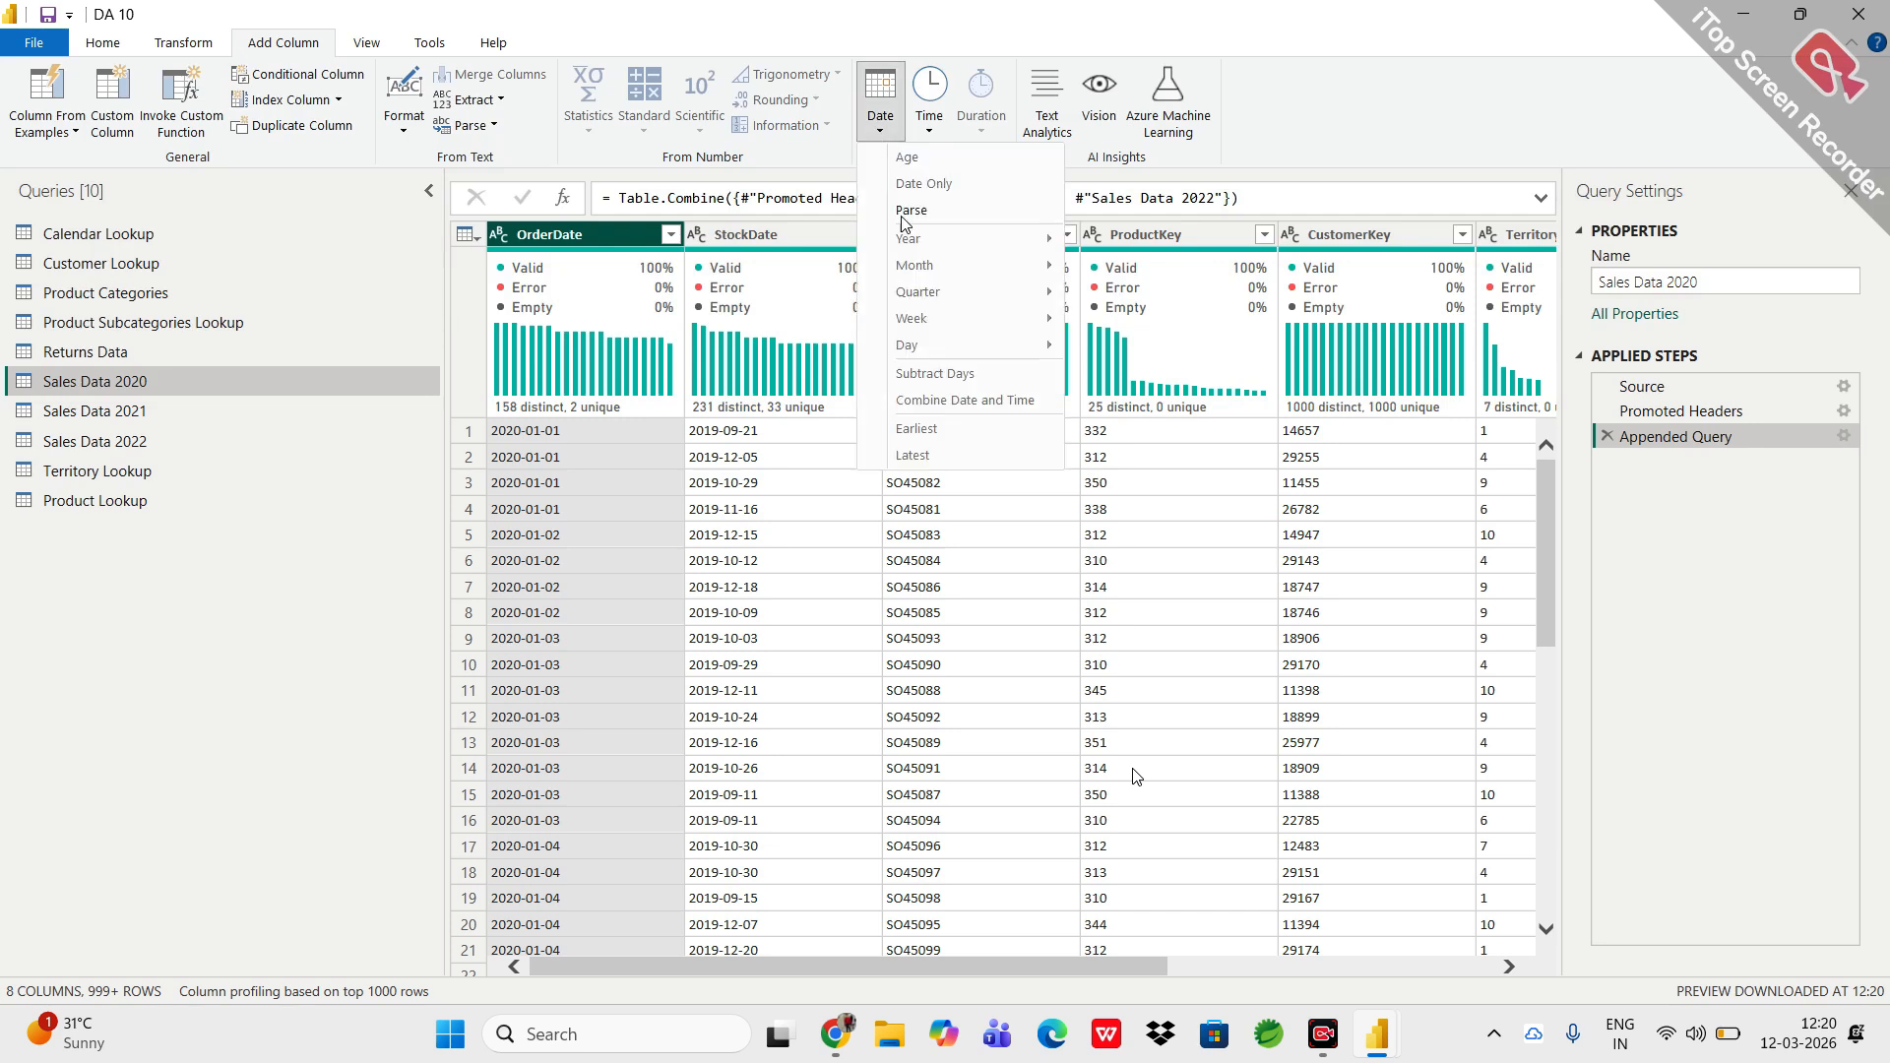
{"action": "left_click", "coordinate": [606, 226]}
Change the data type of the OrderDate column in Sales Data 2020 to Date.
{"action": "left_click", "coordinate": [108, 44]}
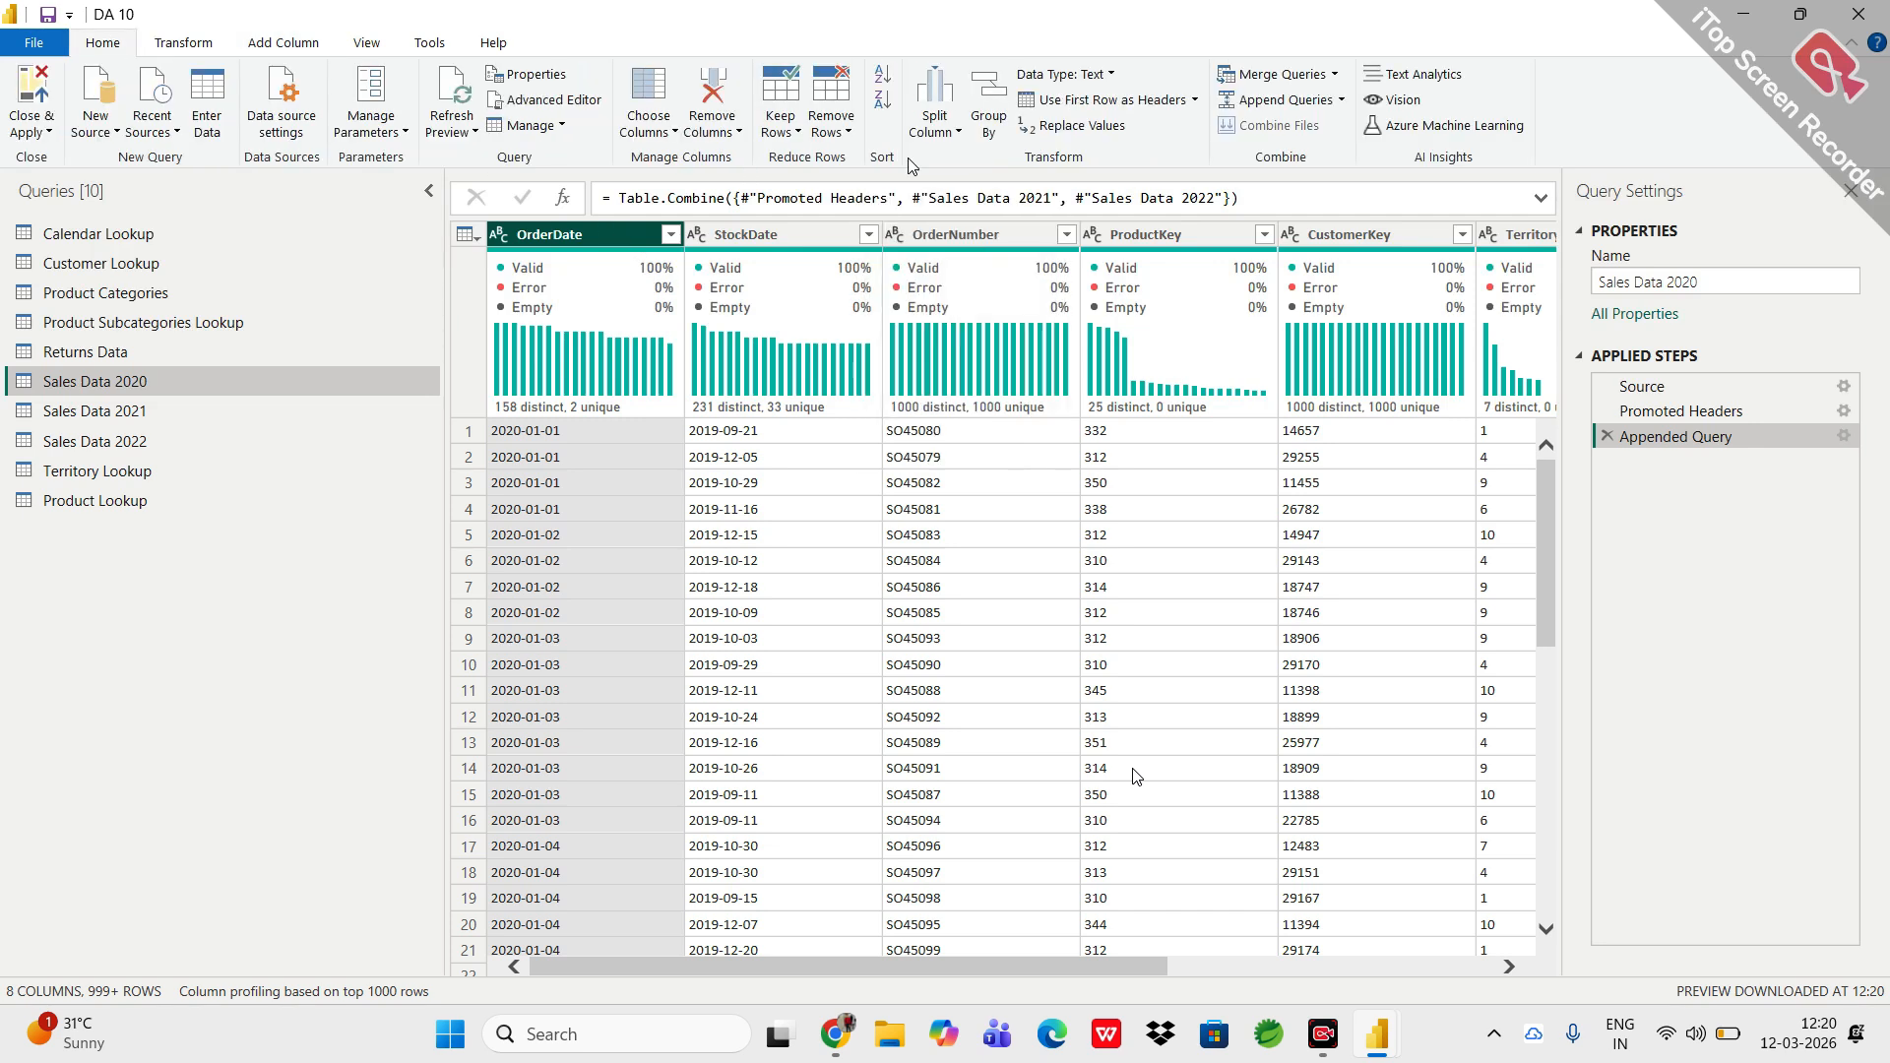
{"action": "left_click", "coordinate": [1078, 74]}
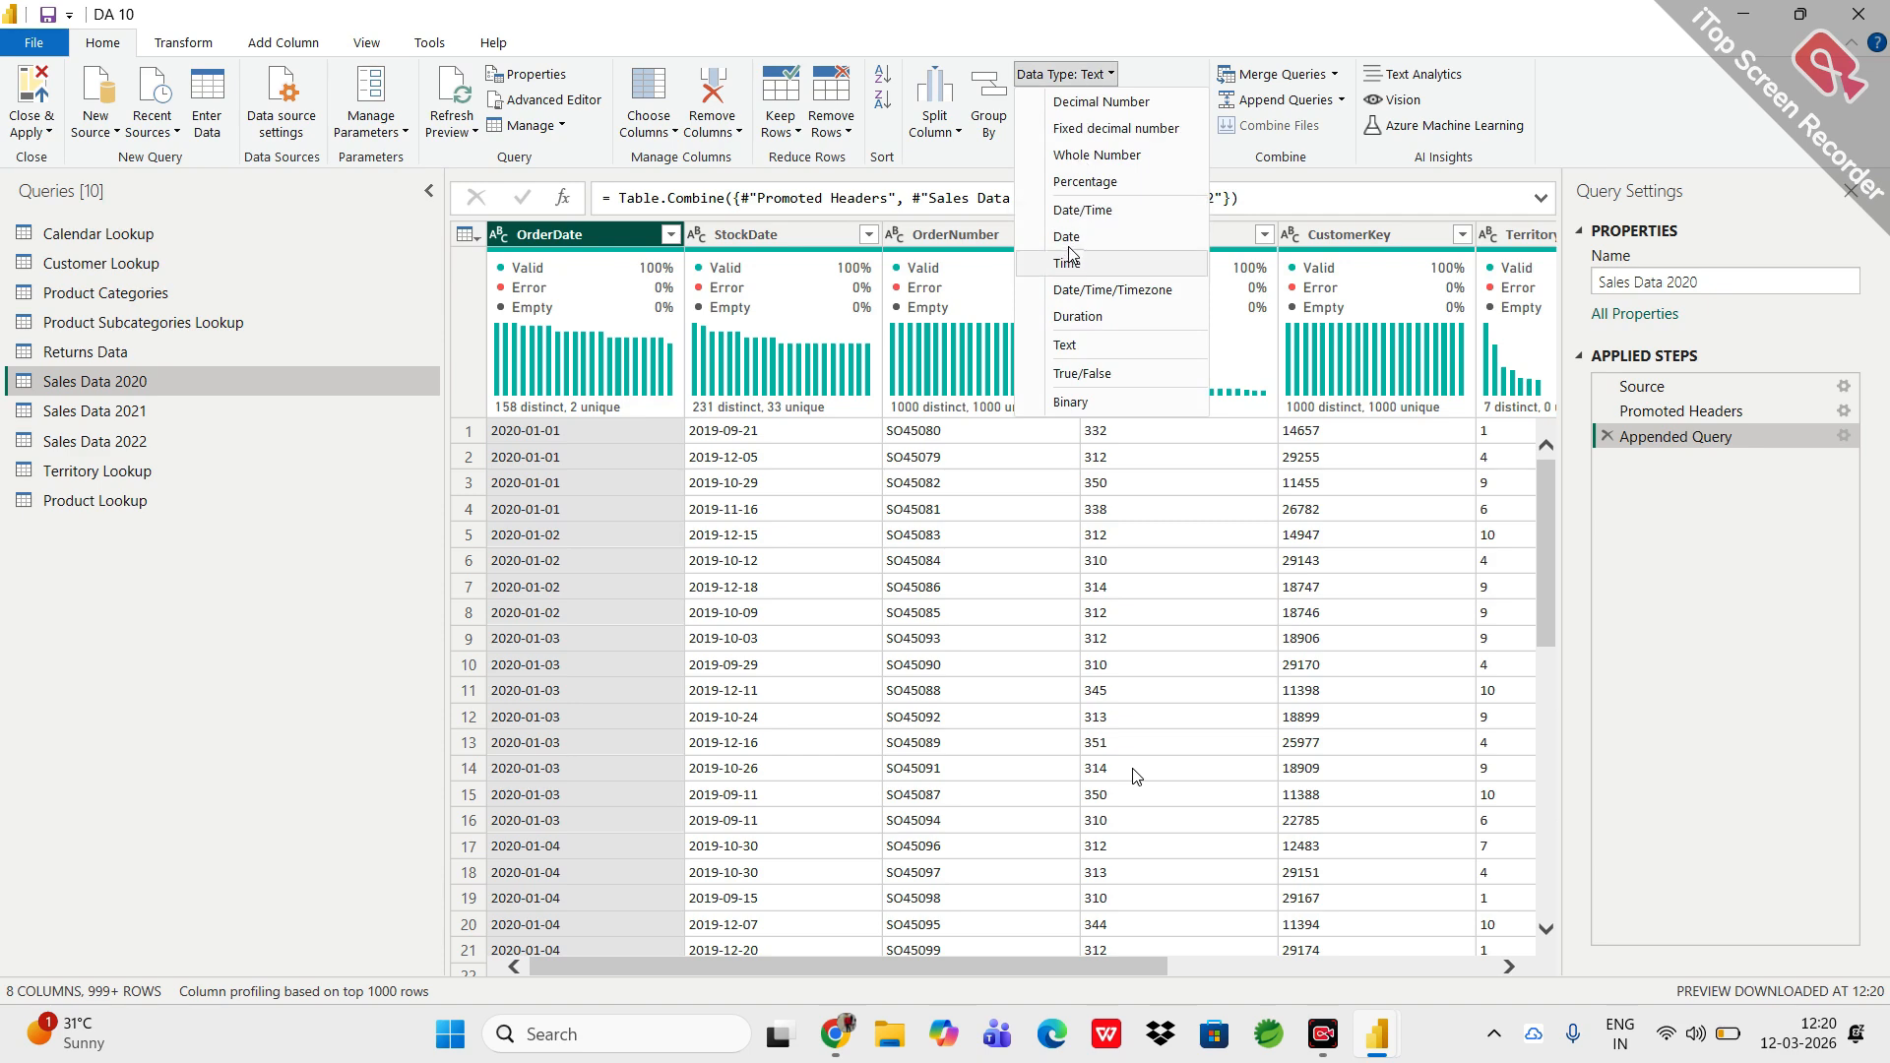
{"action": "left_click", "coordinate": [1073, 251]}
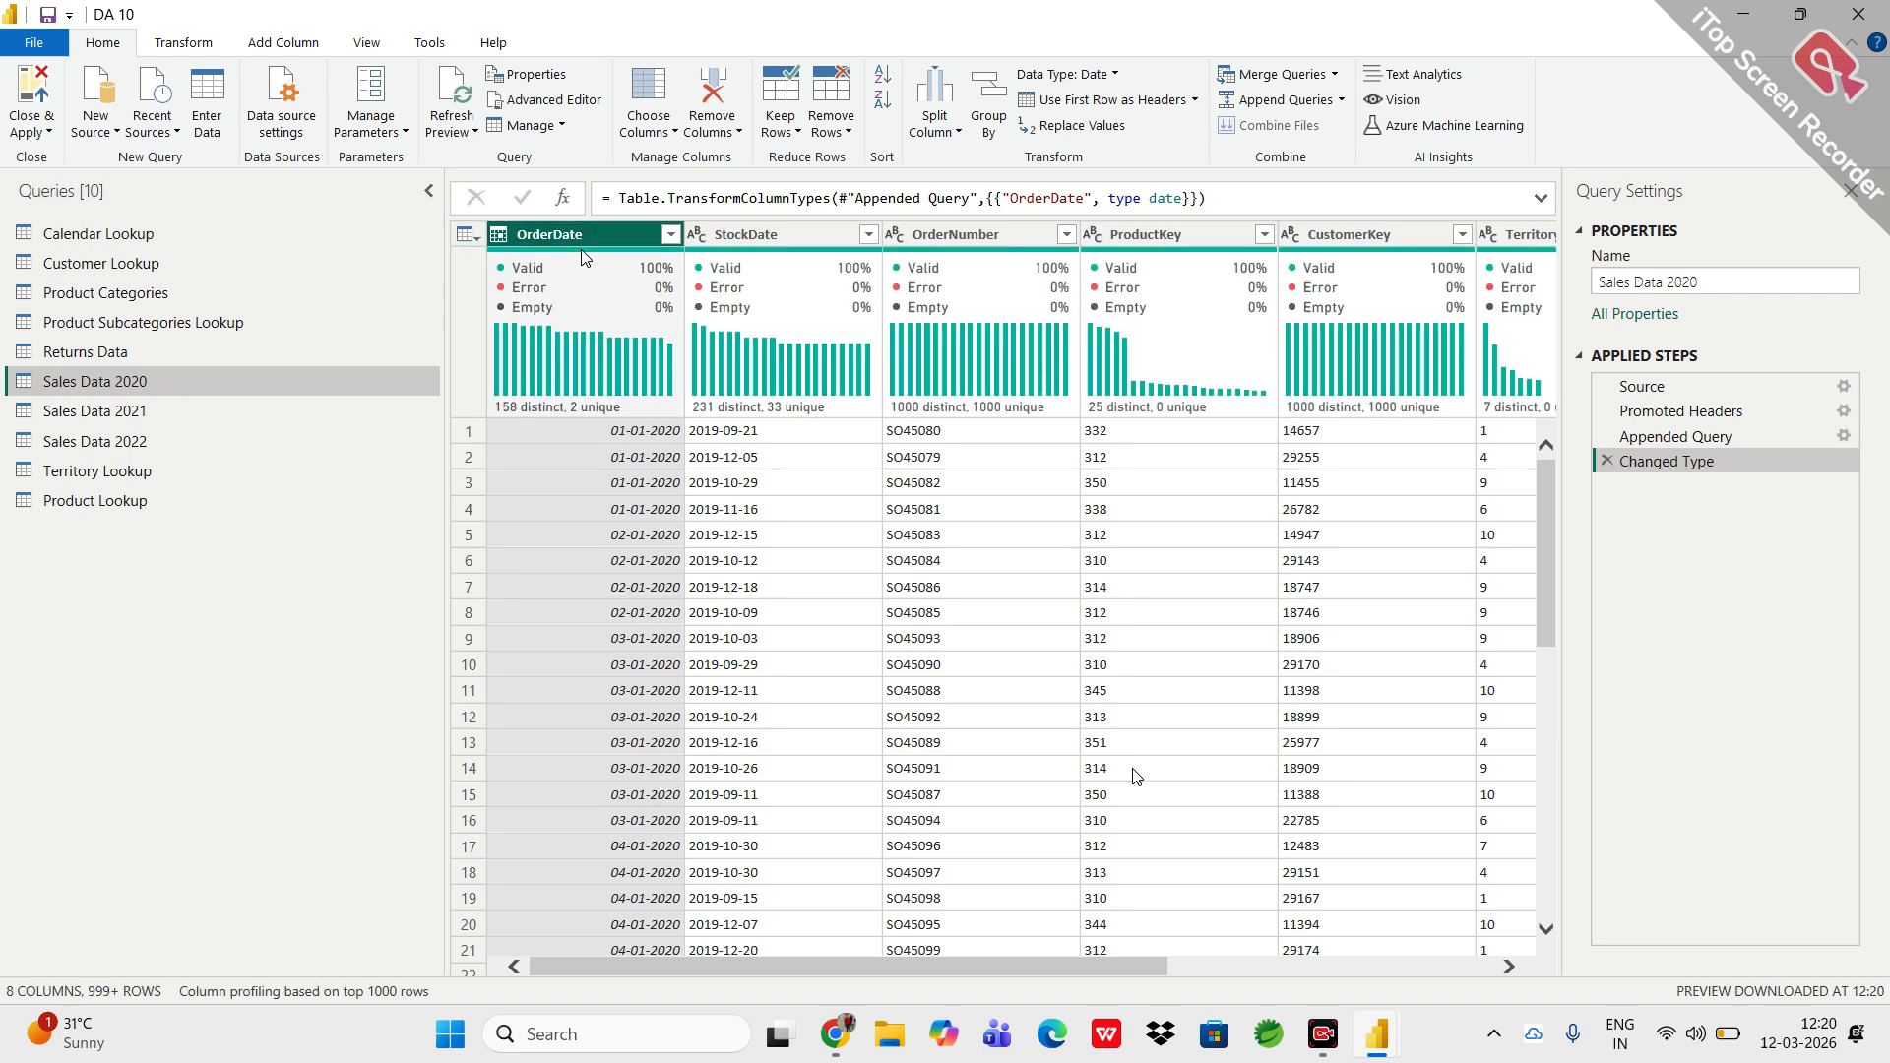
Add a new column that extracts the year from OrderDate.
{"action": "left_click", "coordinate": [281, 46]}
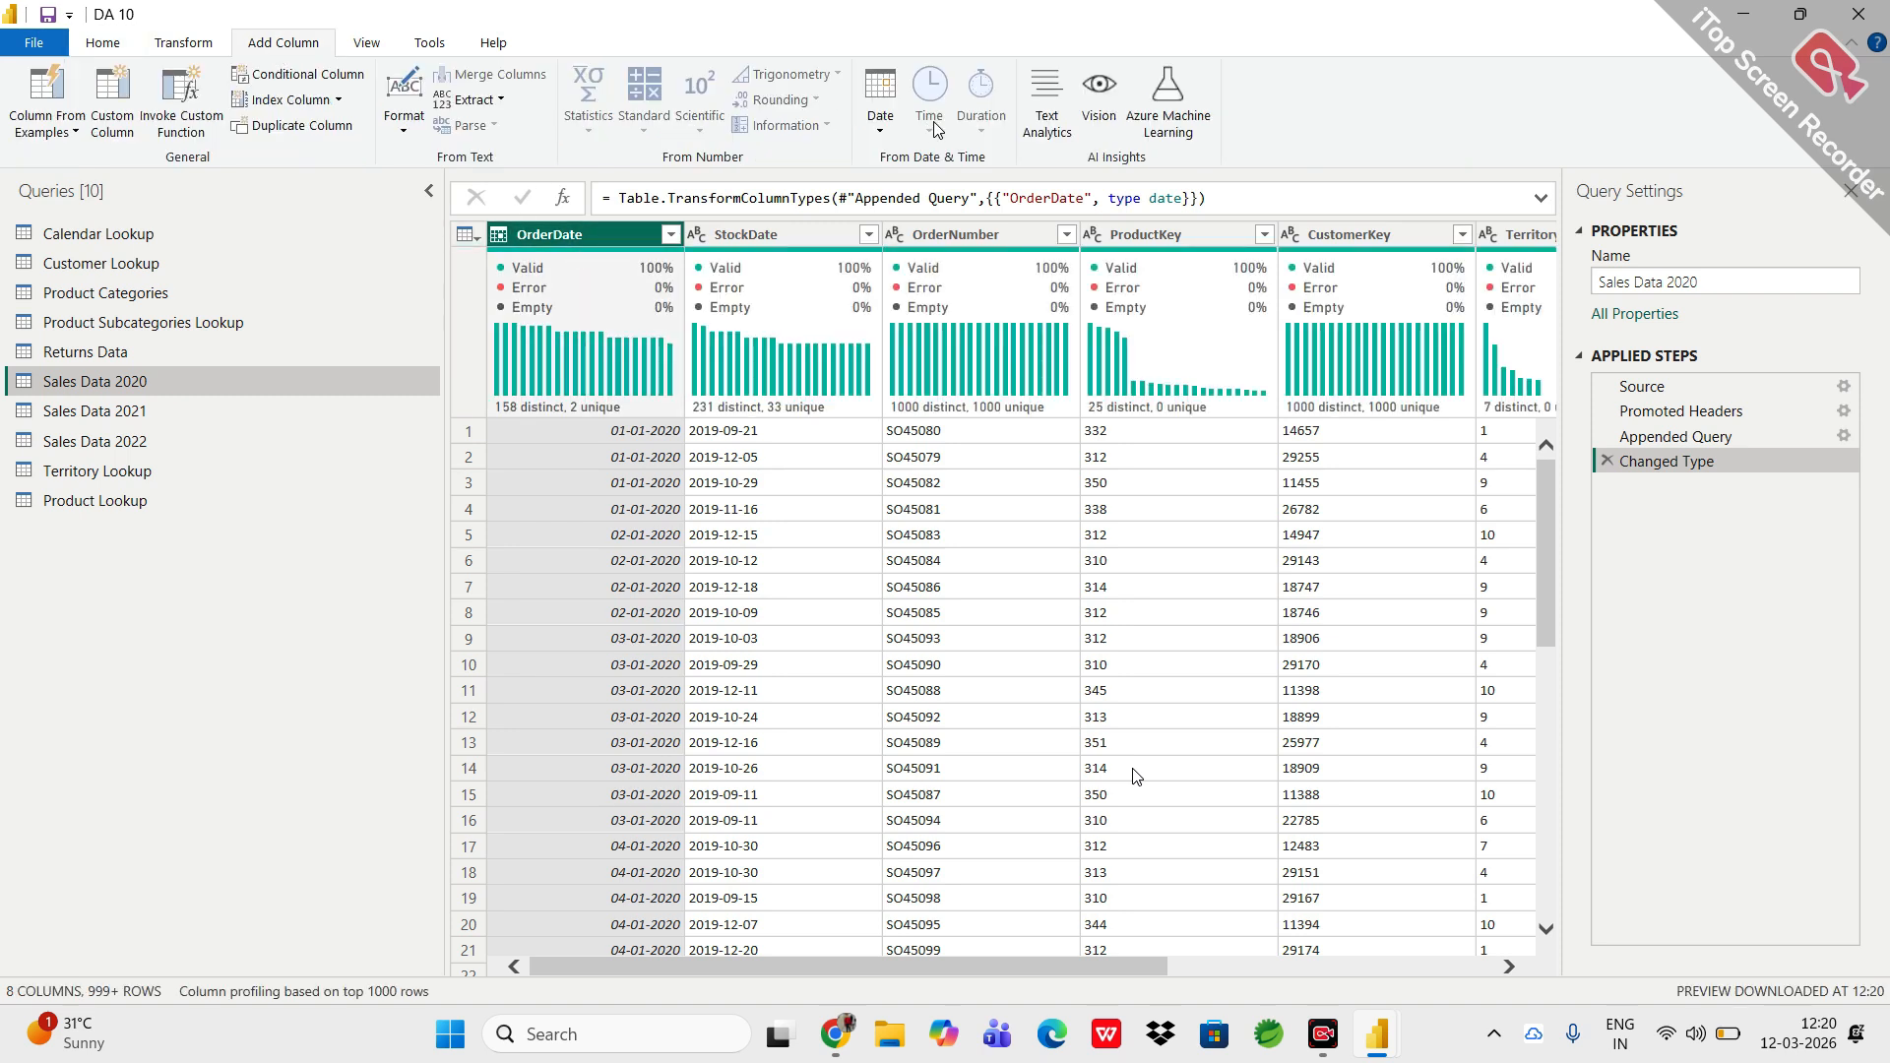
{"action": "left_click", "coordinate": [875, 133]}
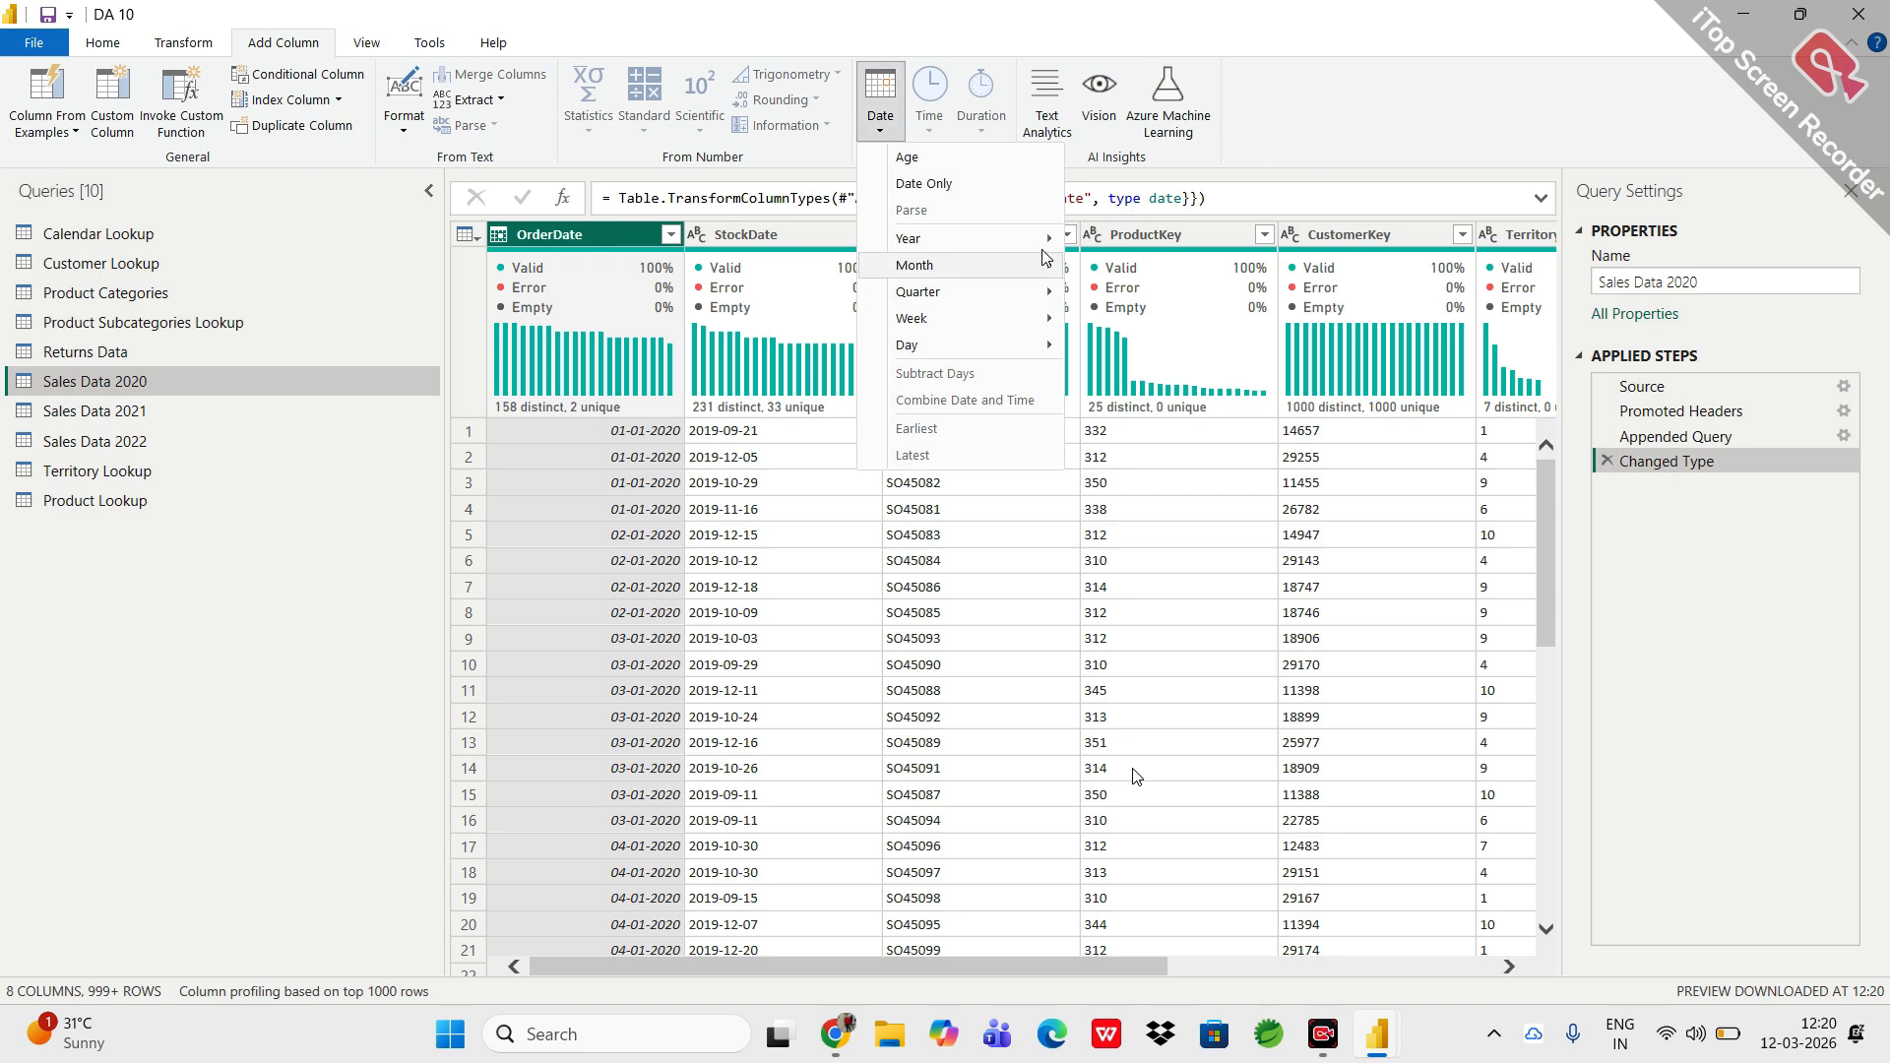
{"action": "mouse_move", "coordinate": [1045, 250]}
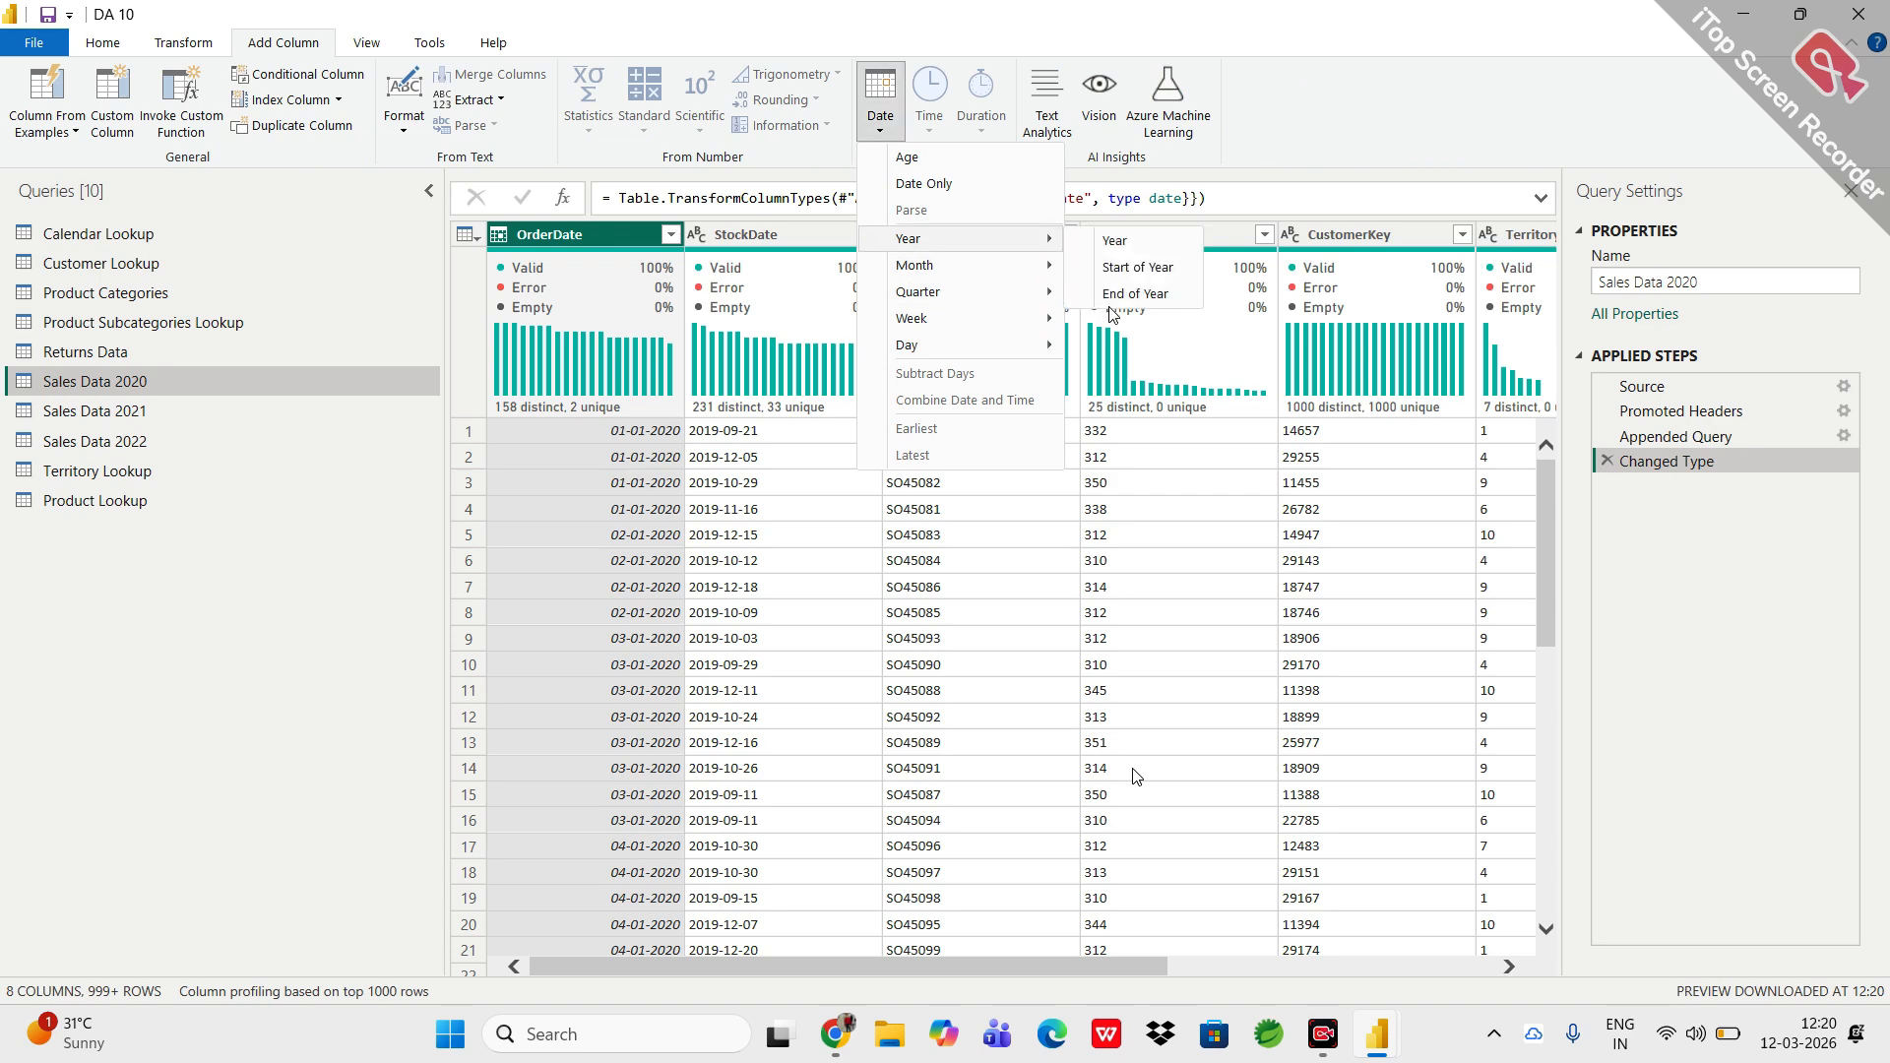
{"action": "left_click", "coordinate": [1129, 247]}
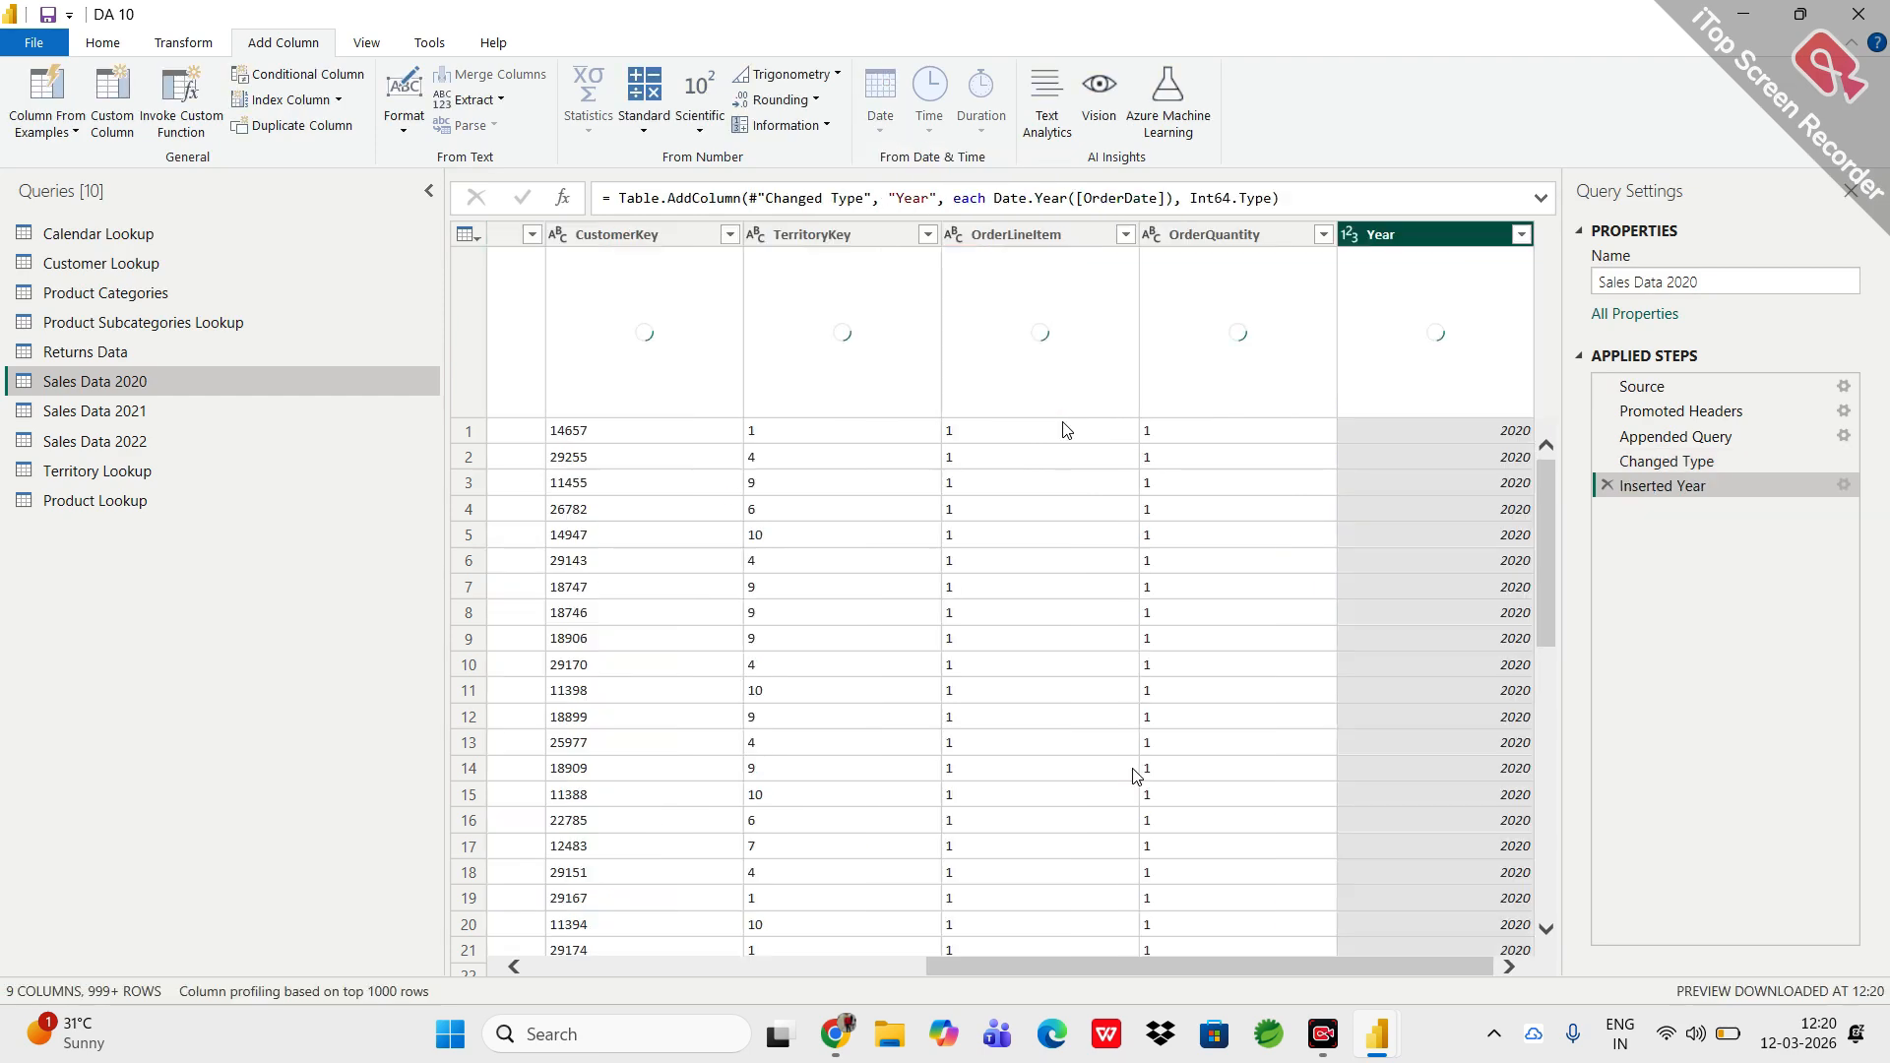
Load the complete list of distinct values in the Year column's filter and close it without filtering.
{"action": "left_click", "coordinate": [1522, 236]}
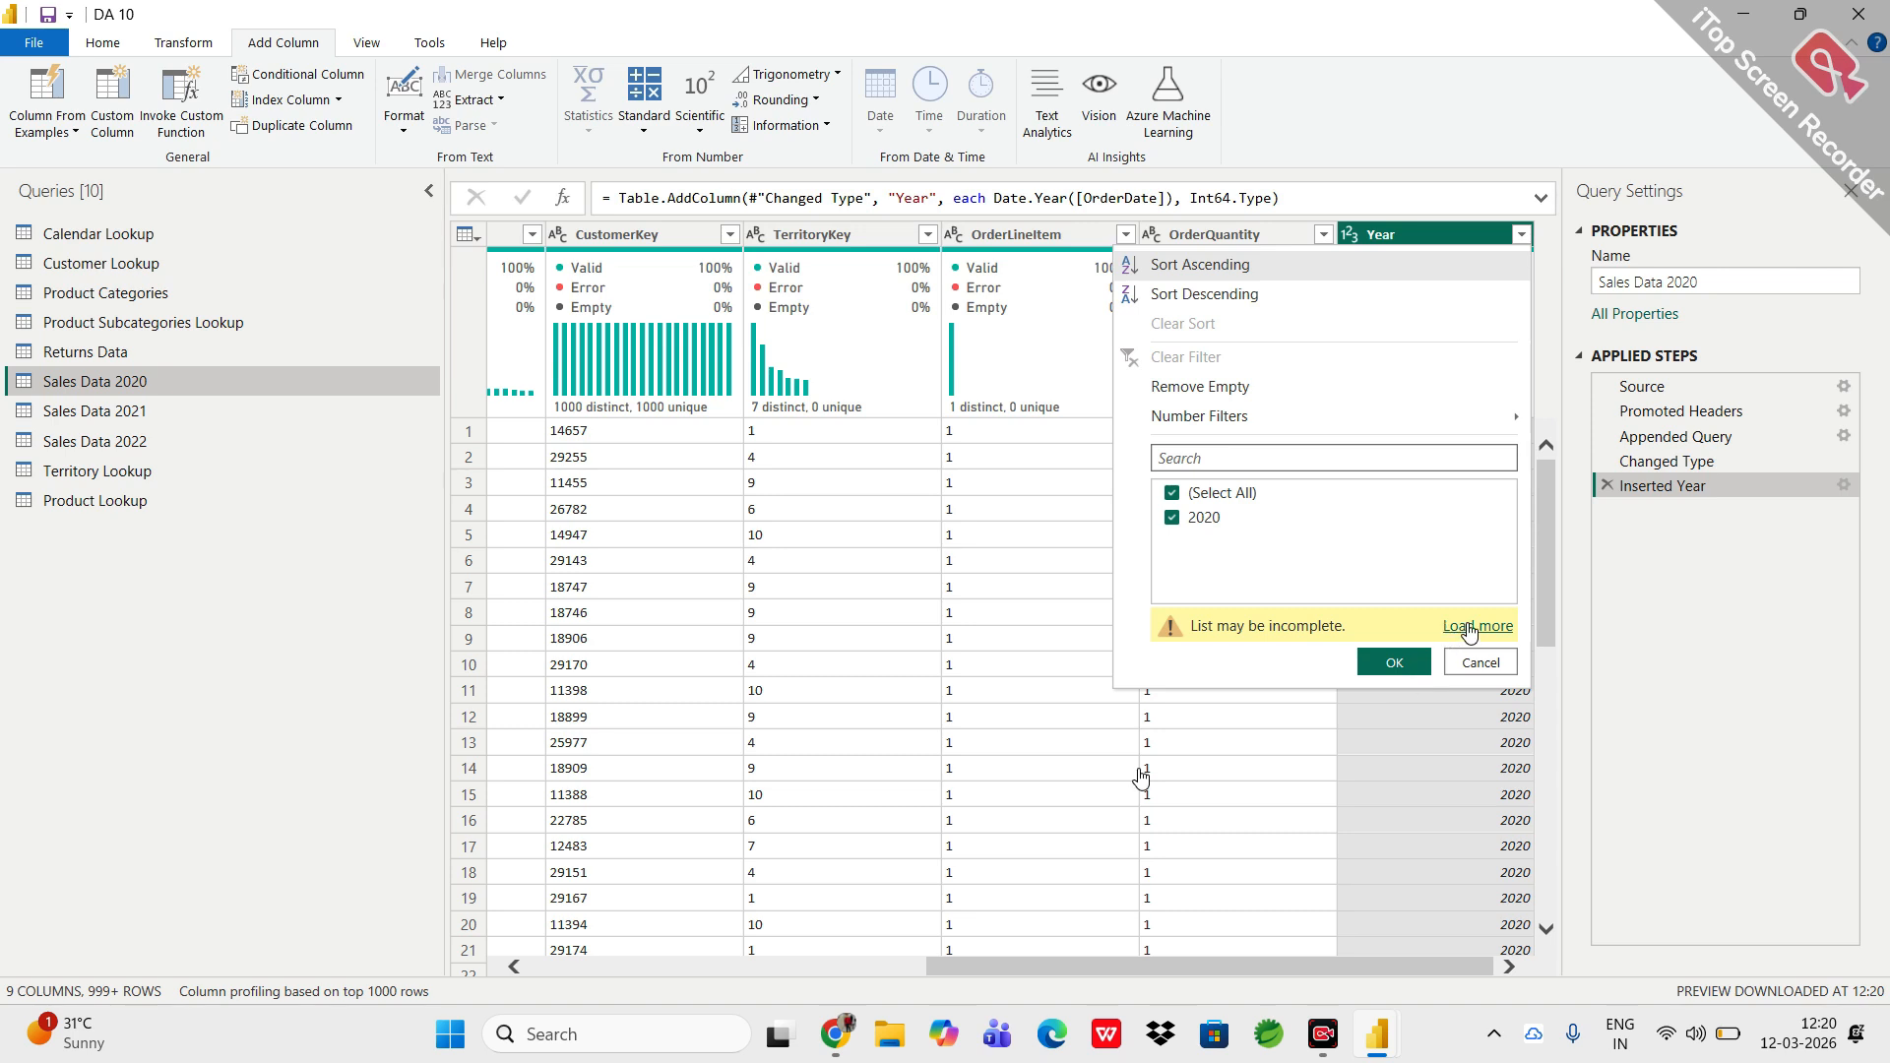
{"action": "left_click", "coordinate": [1470, 627]}
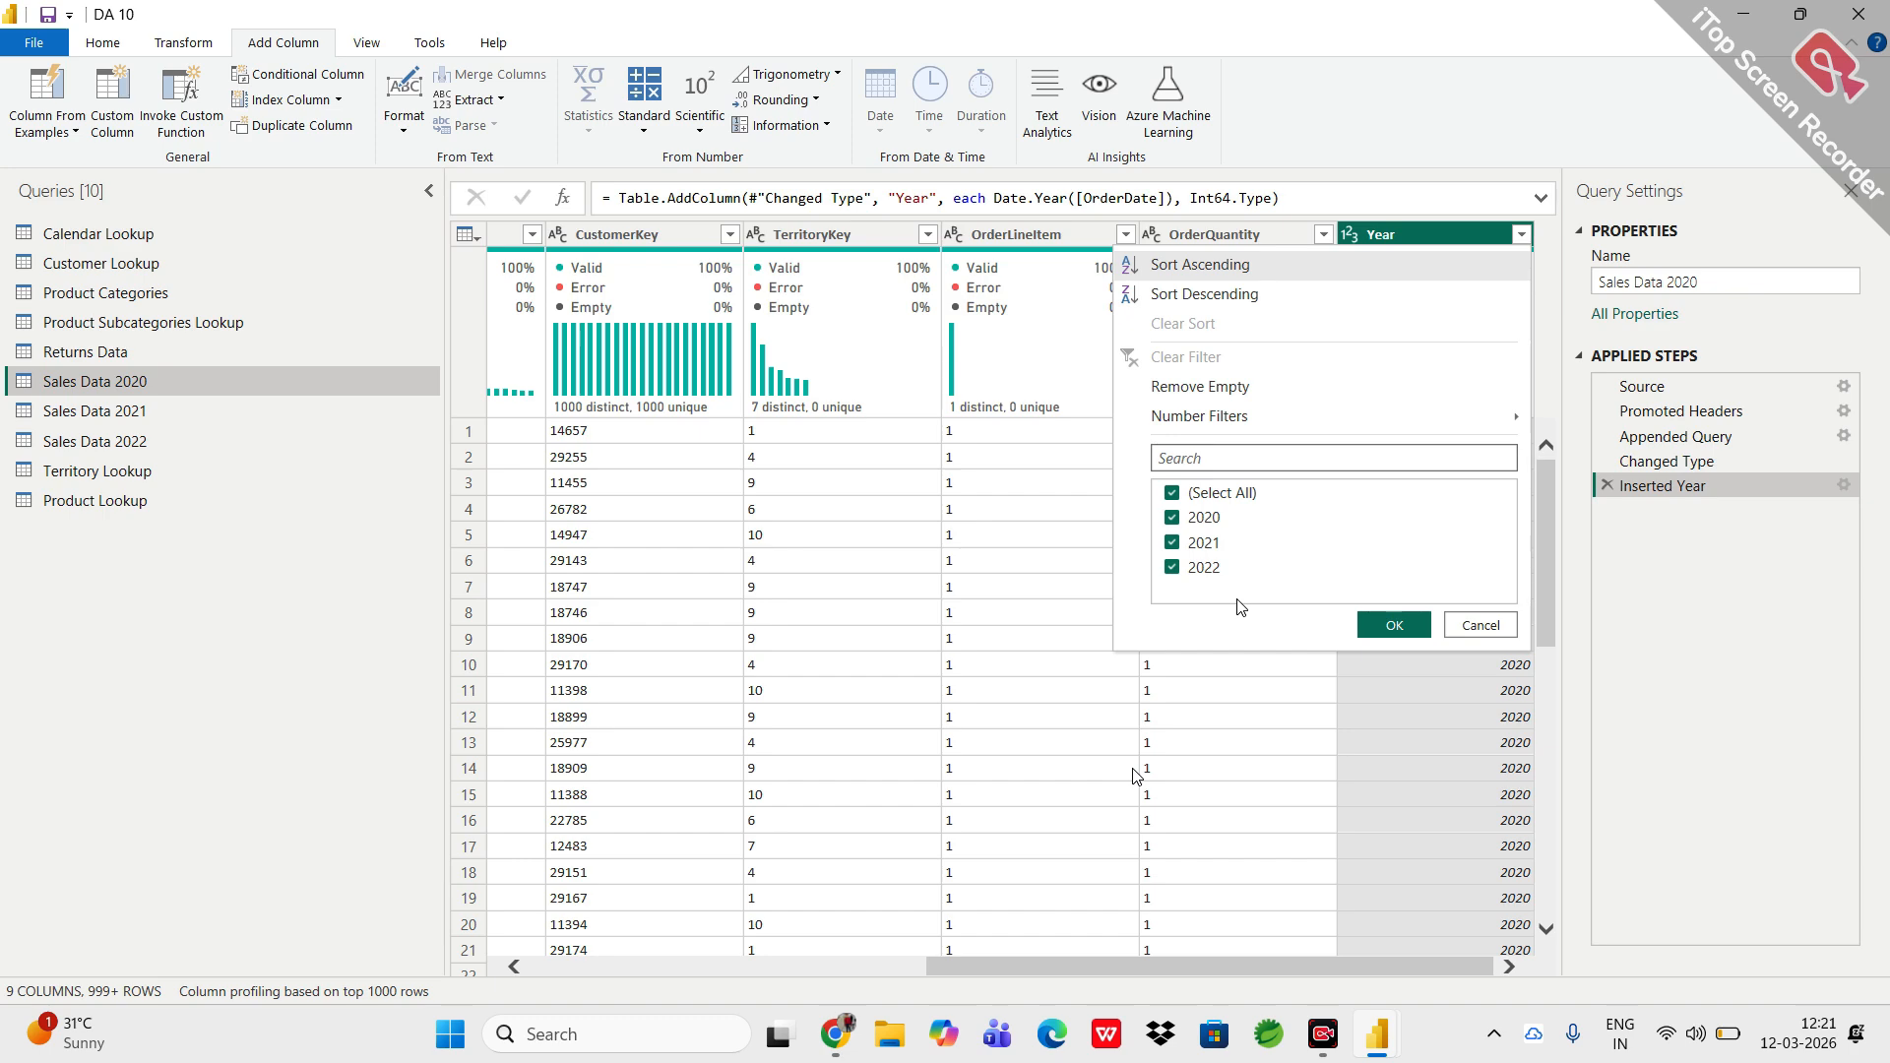
{"action": "left_click", "coordinate": [1480, 626]}
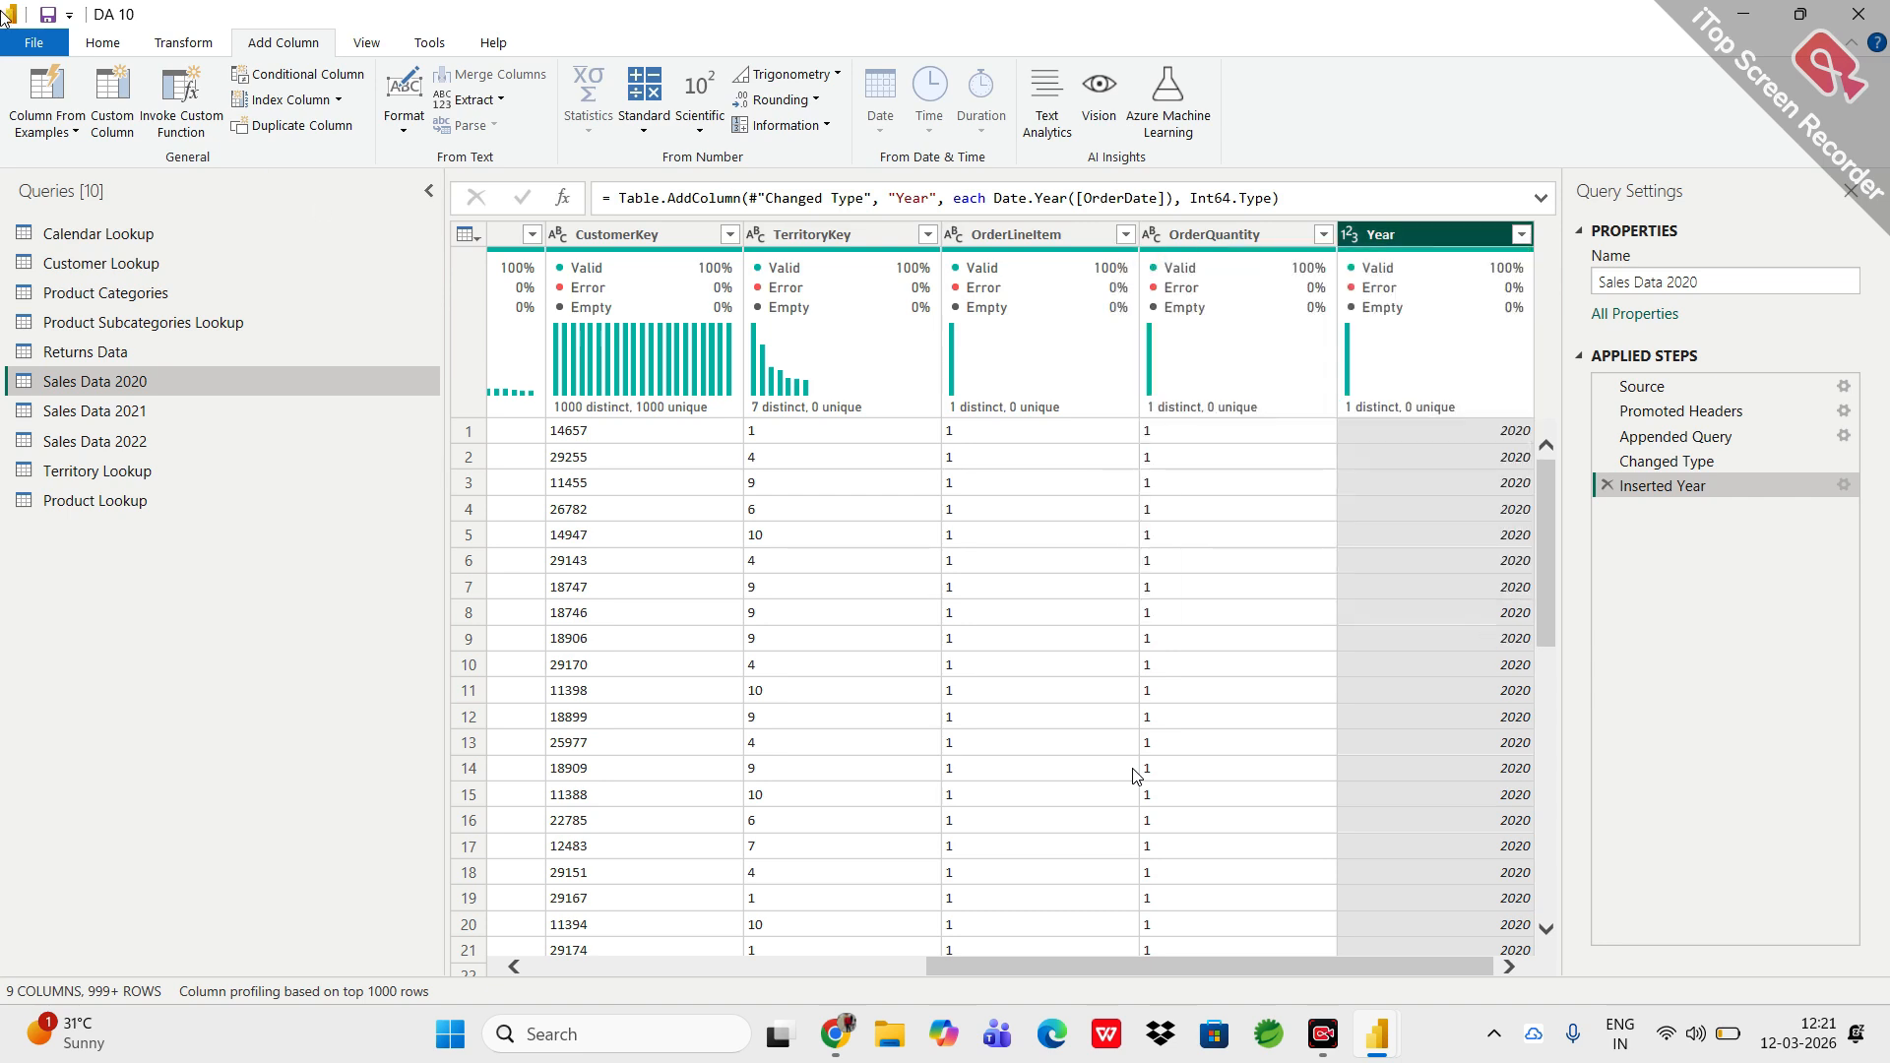
Start a new data source connection using the Folder connector.
{"action": "left_click", "coordinate": [117, 49]}
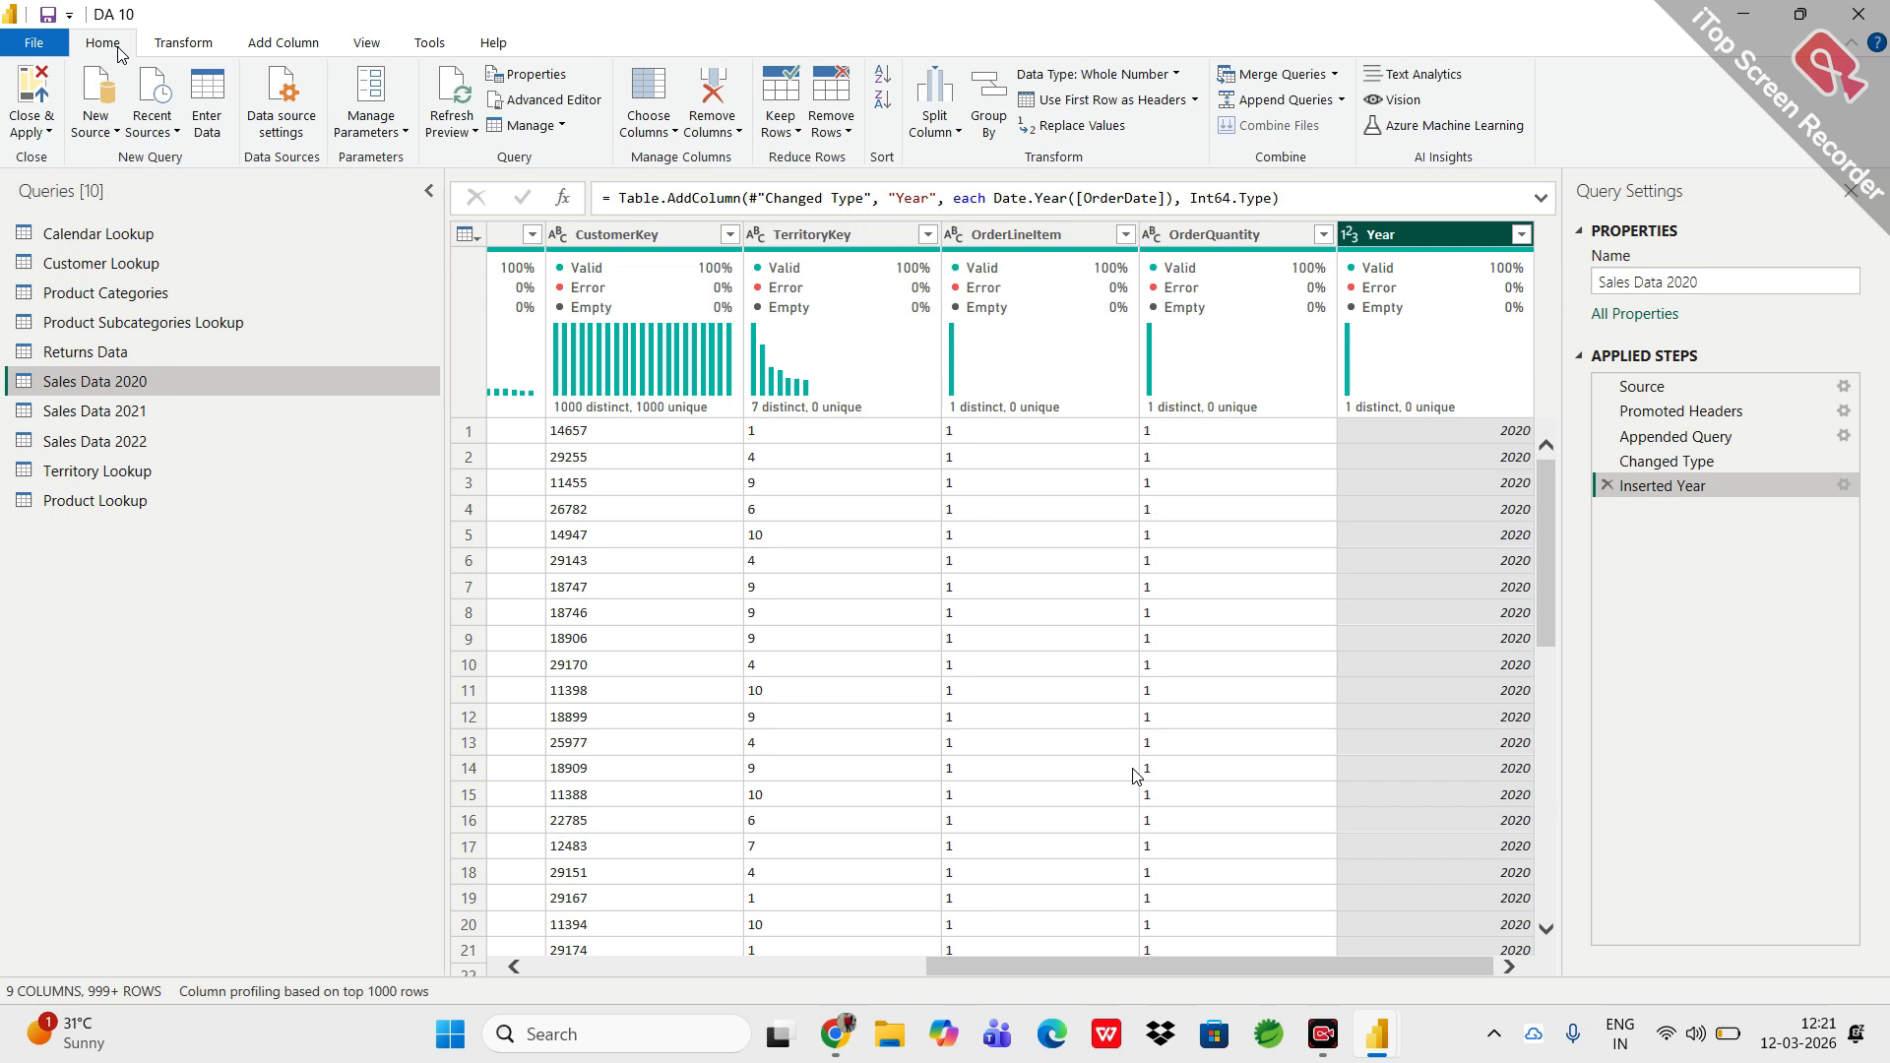
{"action": "left_click", "coordinate": [97, 131]}
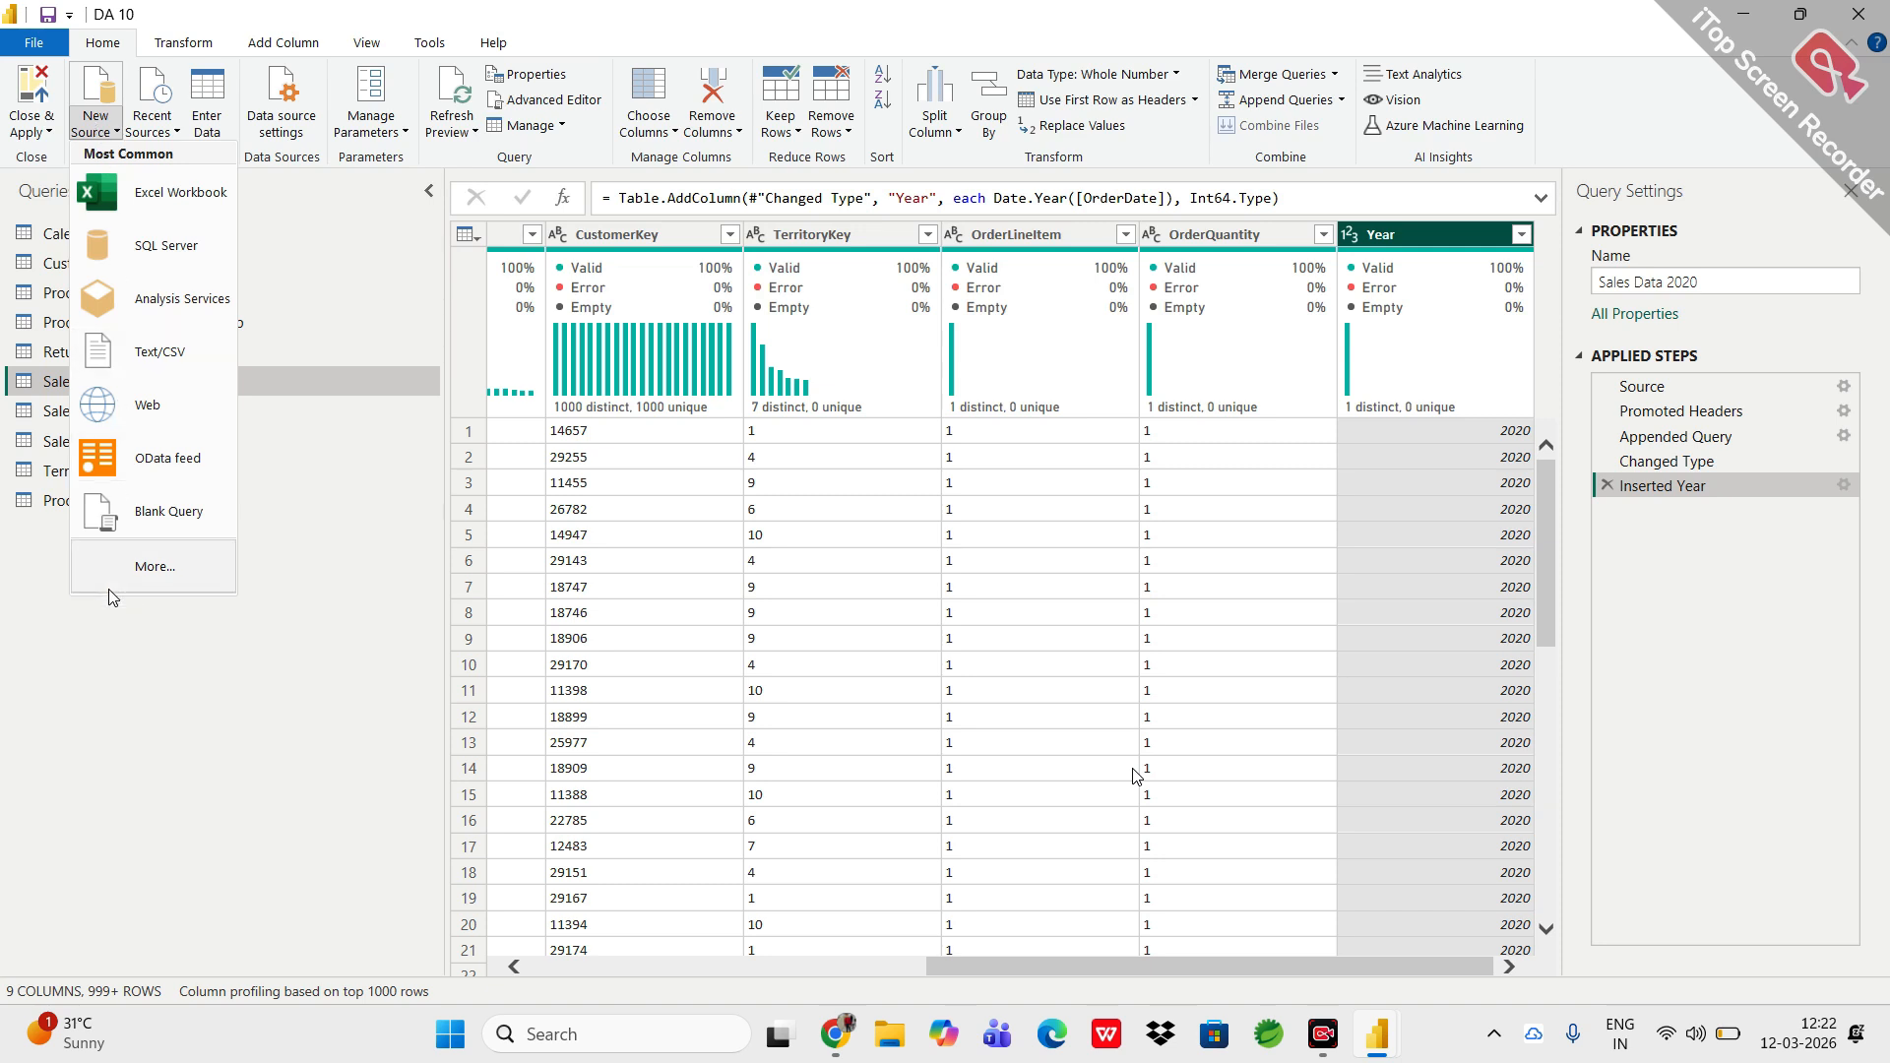
{"action": "left_click", "coordinate": [124, 565]}
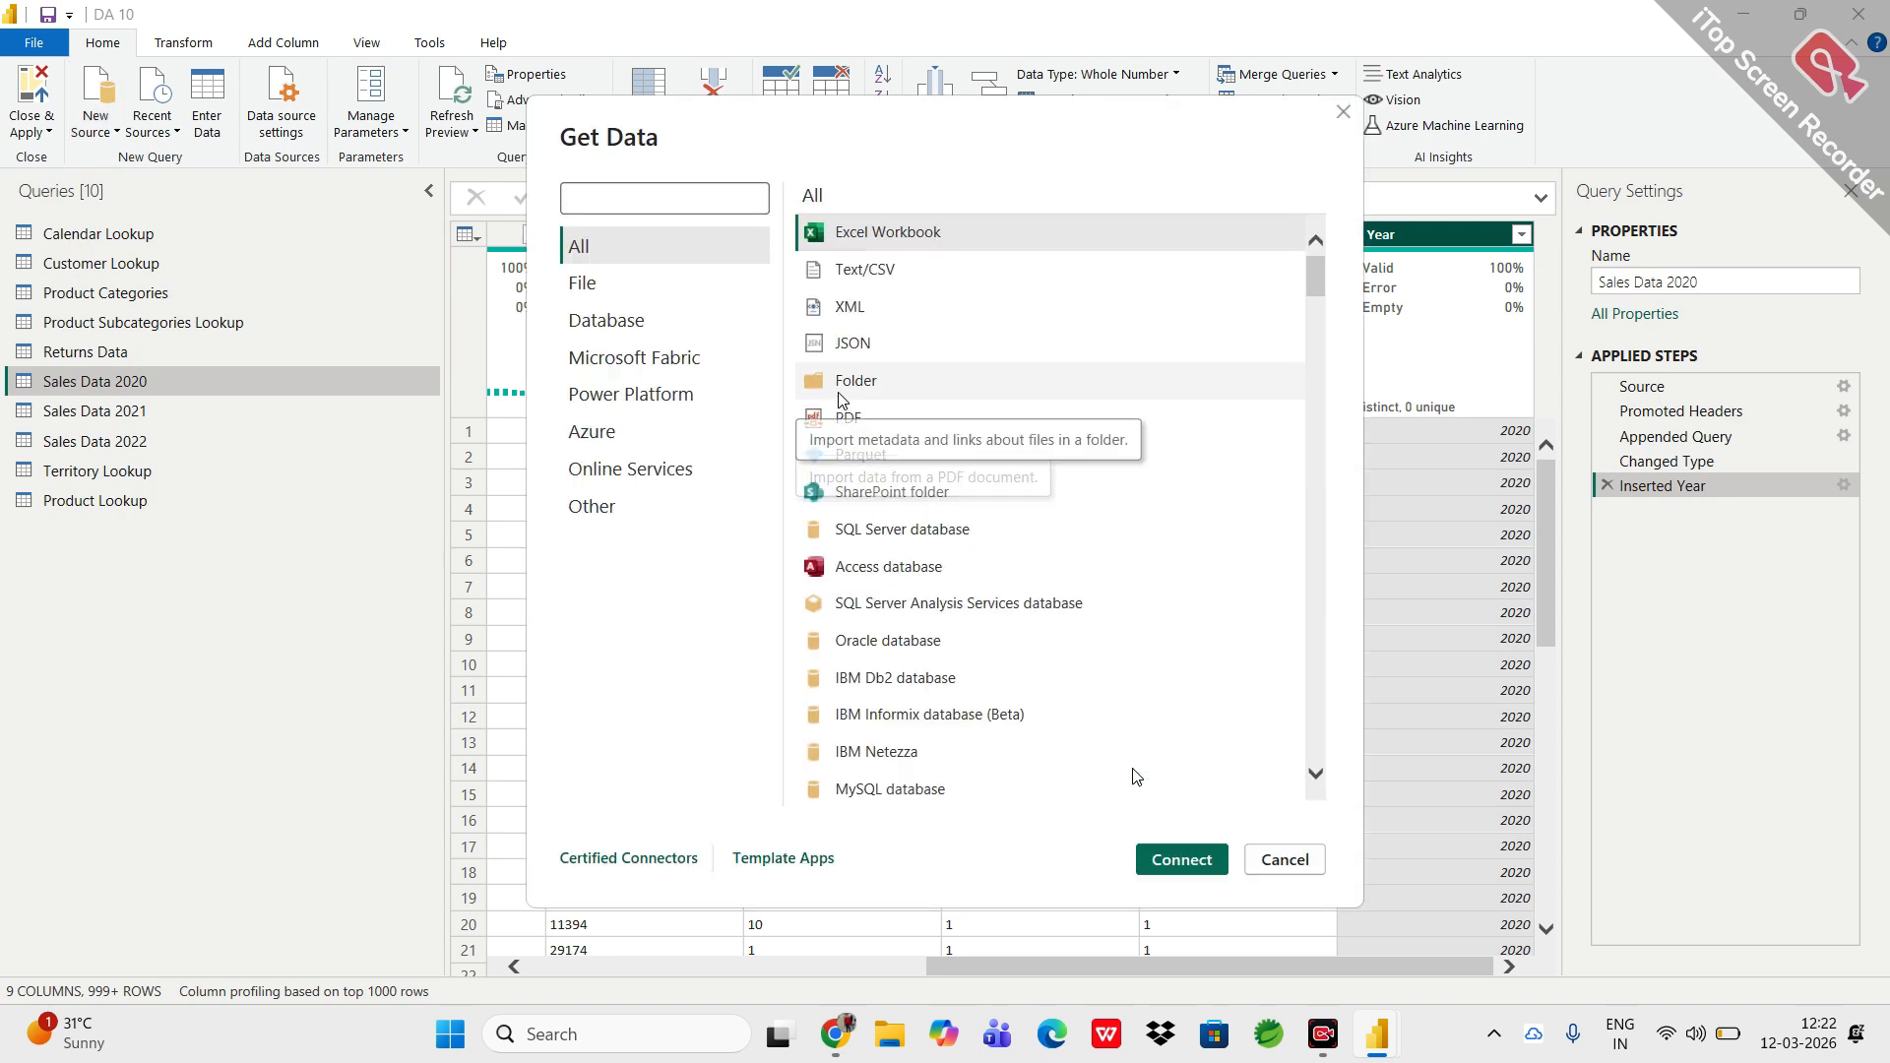
{"action": "left_click", "coordinate": [840, 394]}
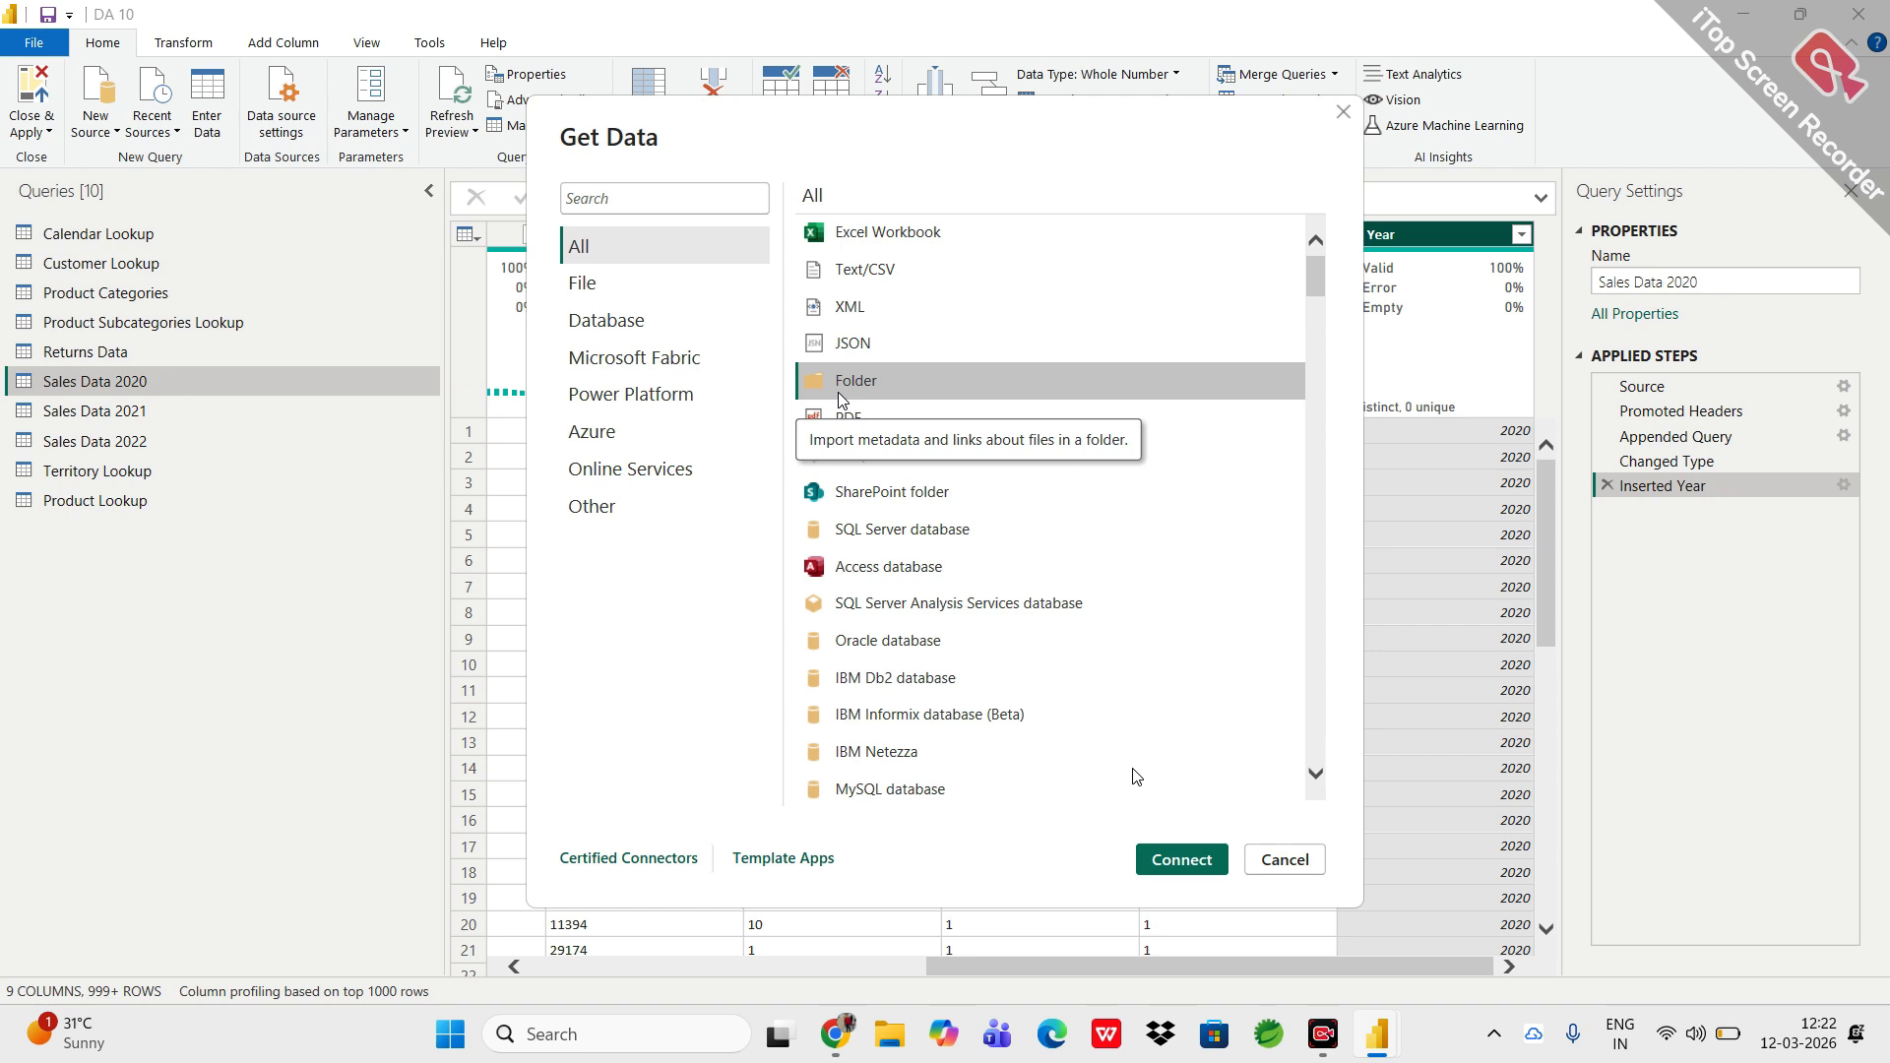
{"action": "left_click", "coordinate": [1160, 860]}
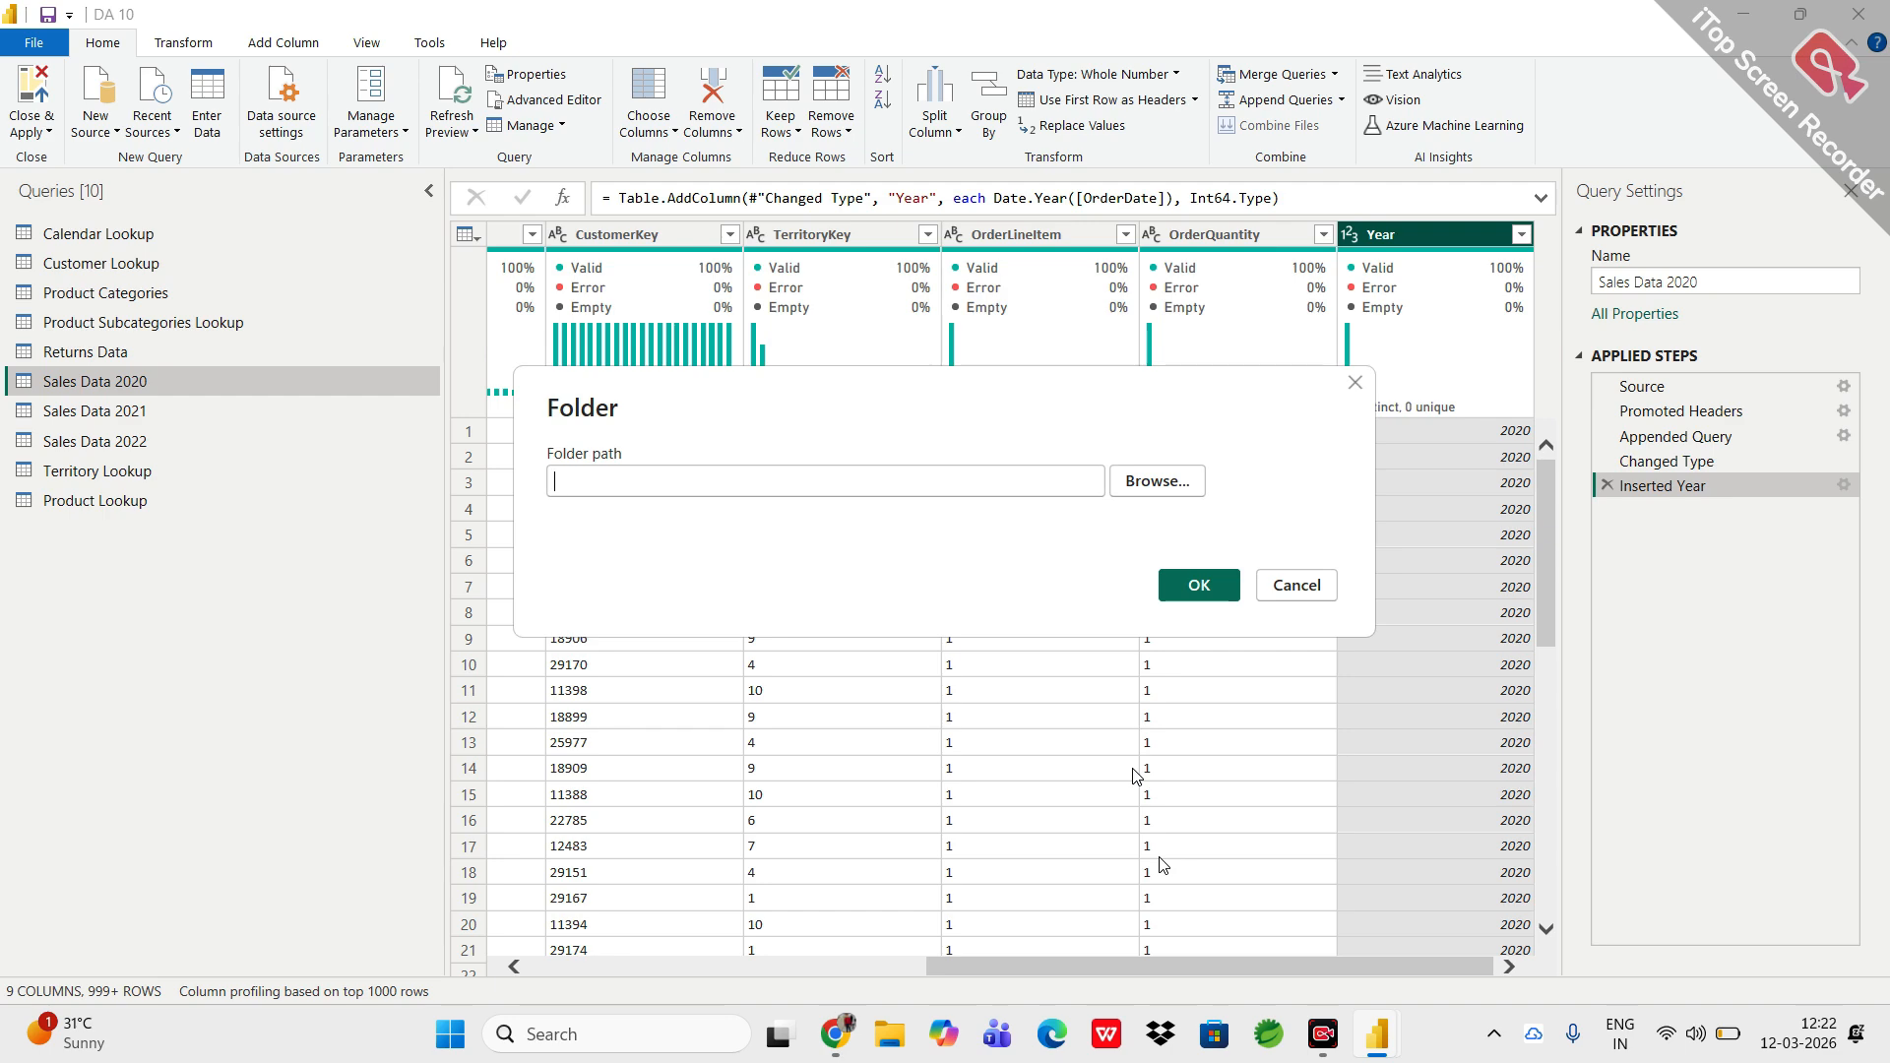
Choose the "adventure works data" folder inside Desktop\powerBI and bring its file list in as a query for transforming, without combining the files.
{"action": "left_click", "coordinate": [1168, 480]}
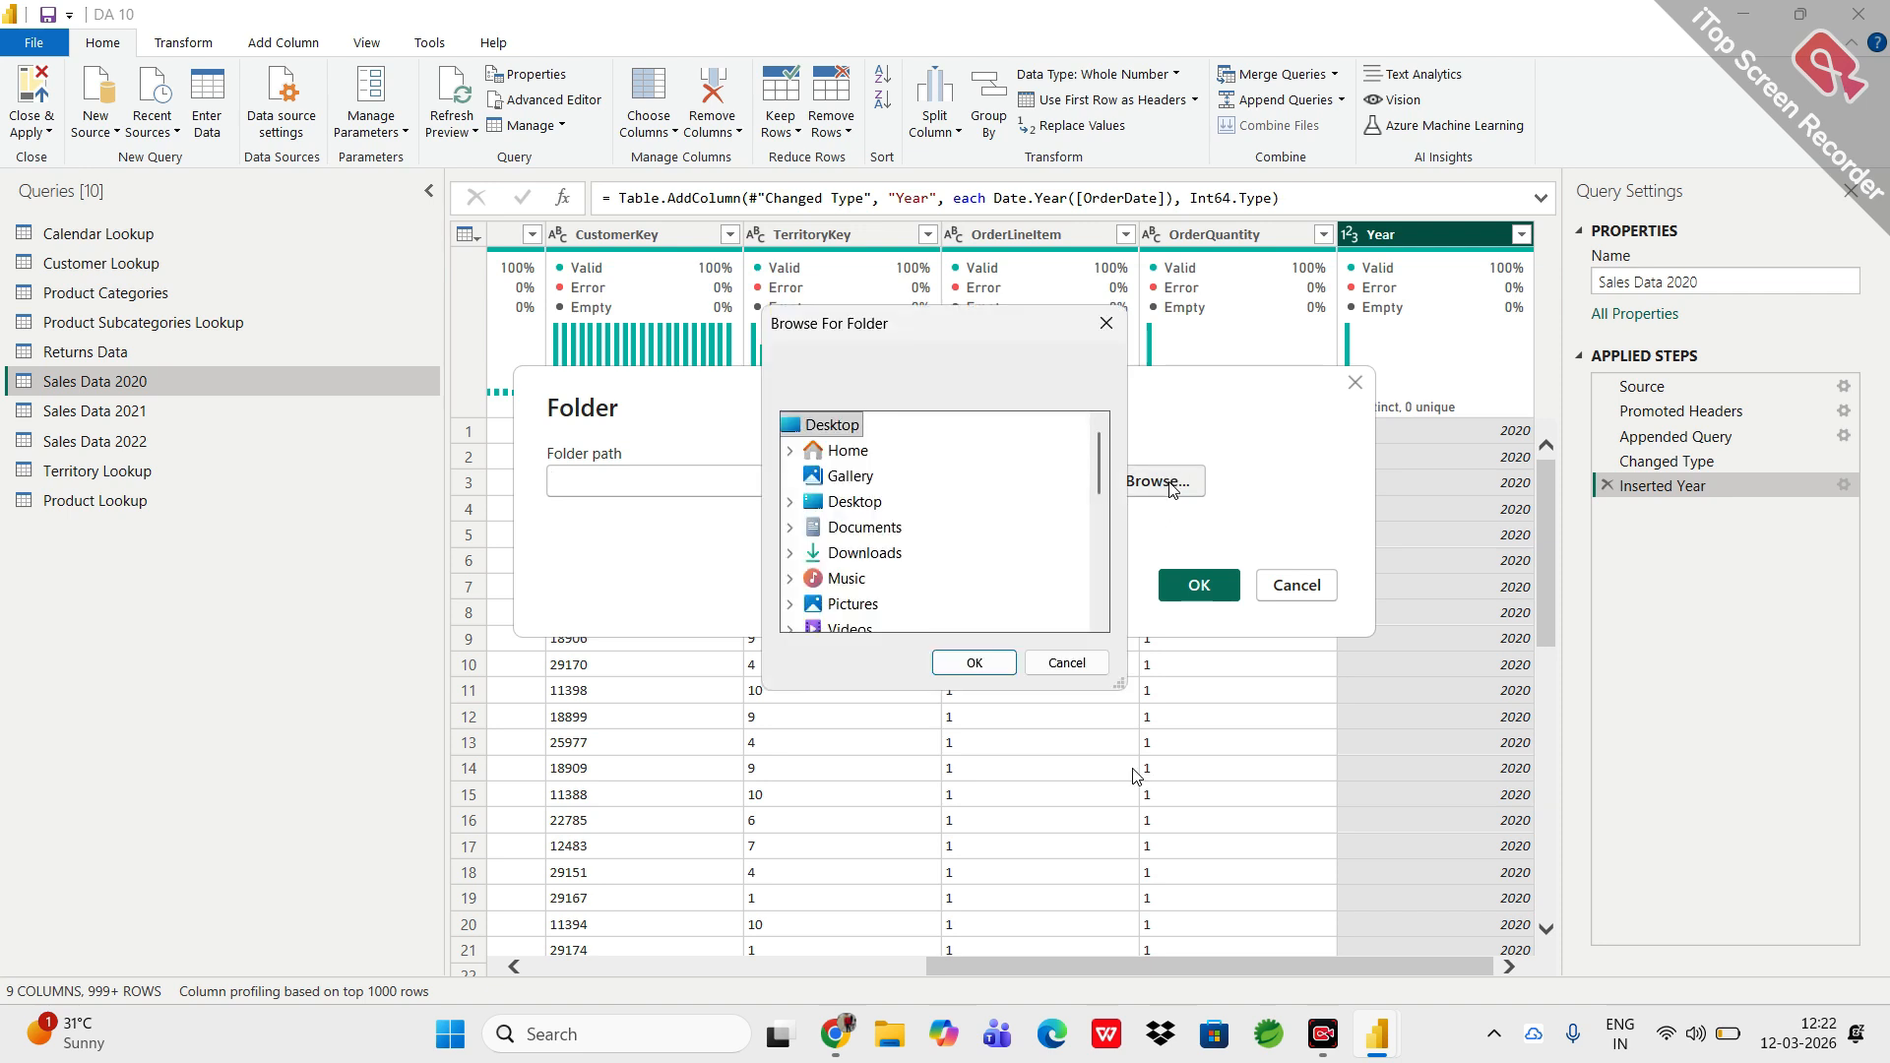
{"action": "double_click", "coordinate": [854, 502]}
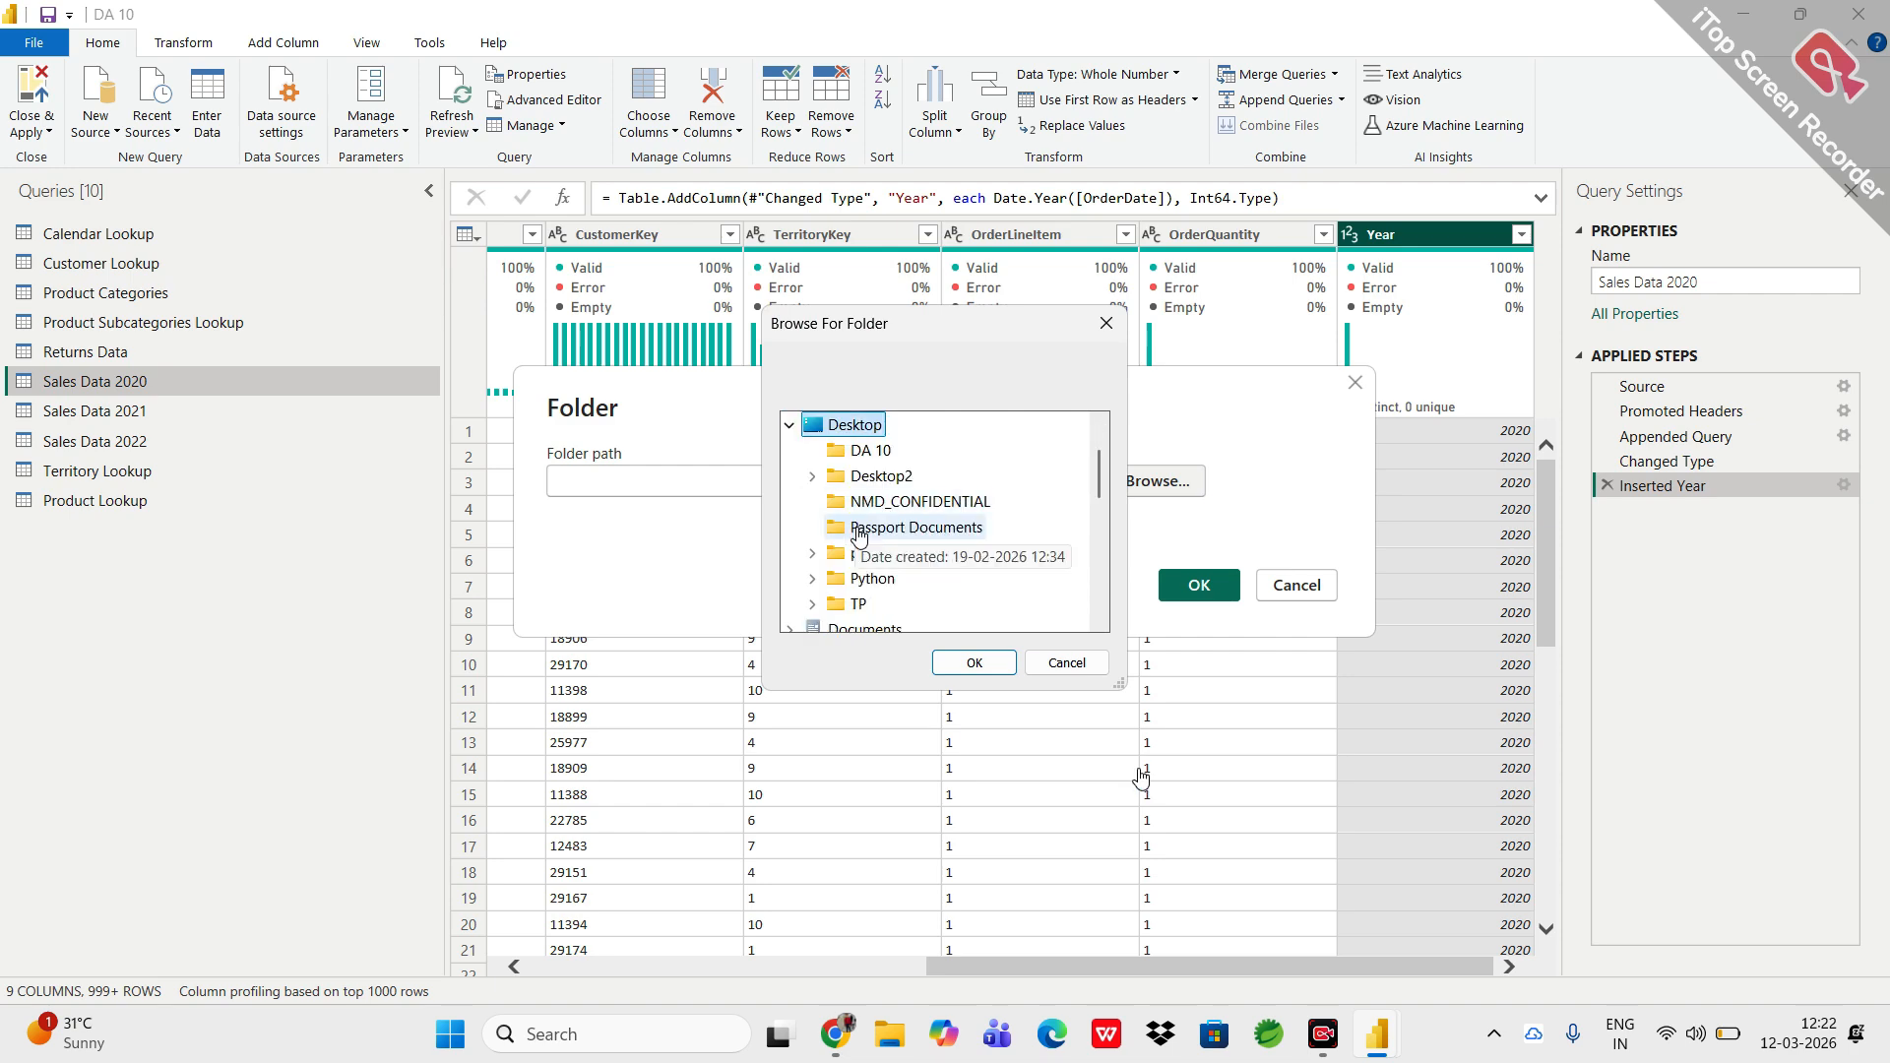
{"action": "double_click", "coordinate": [865, 553]}
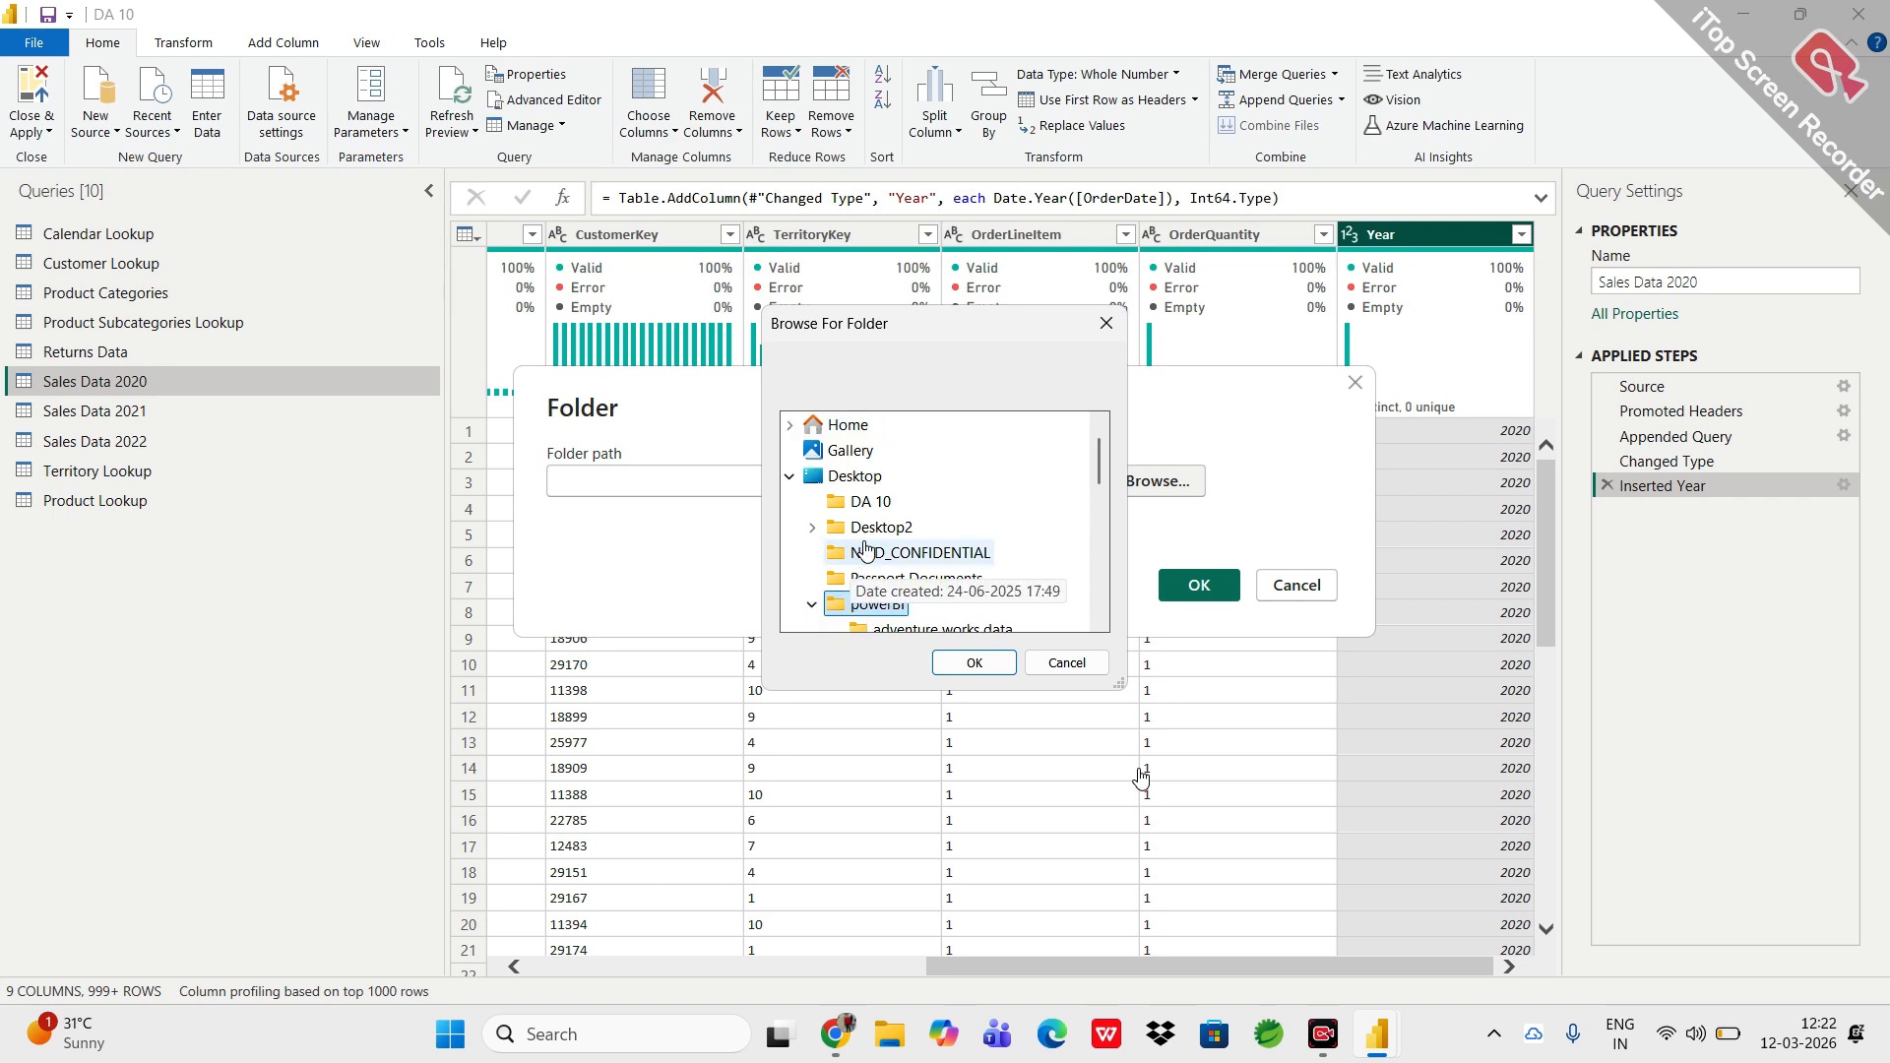
{"action": "scroll", "coordinate": [839, 574], "scroll_direction": "down", "scroll_amount": 1}
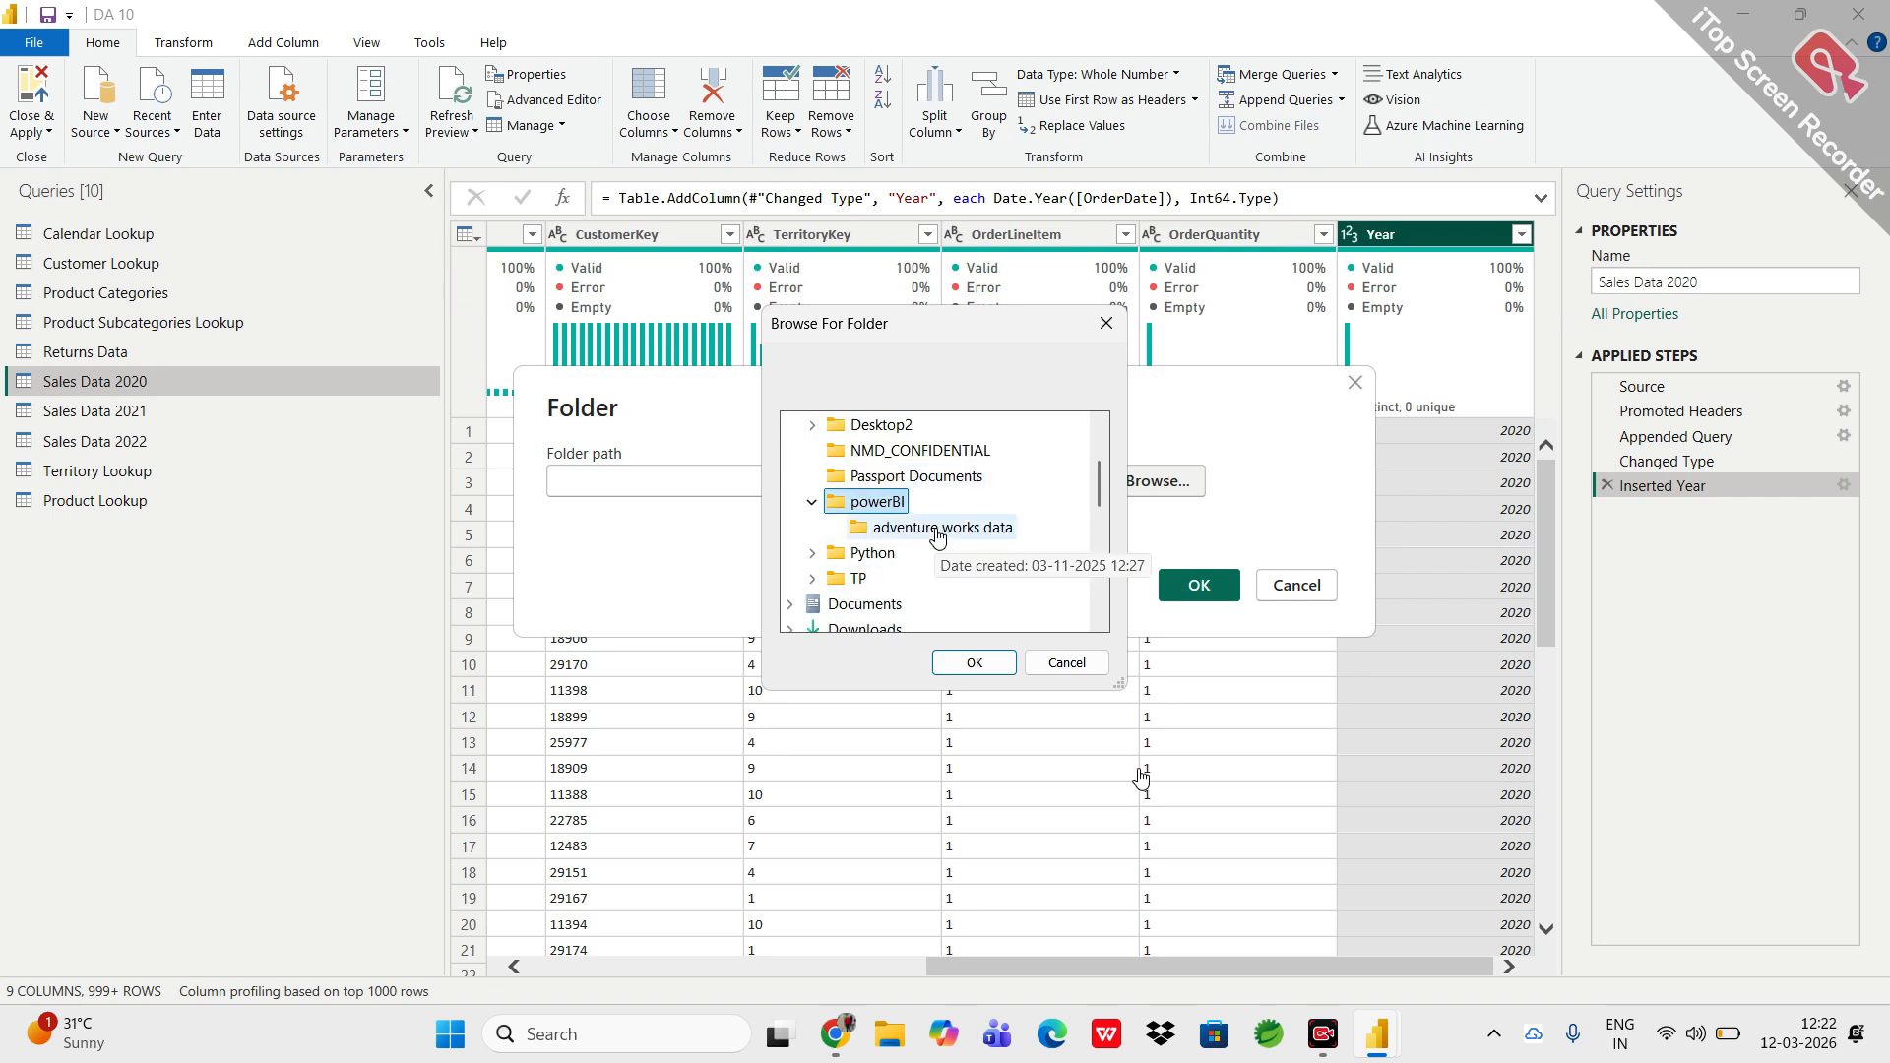
{"action": "left_click", "coordinate": [937, 528]}
{"action": "left_click", "coordinate": [975, 663]}
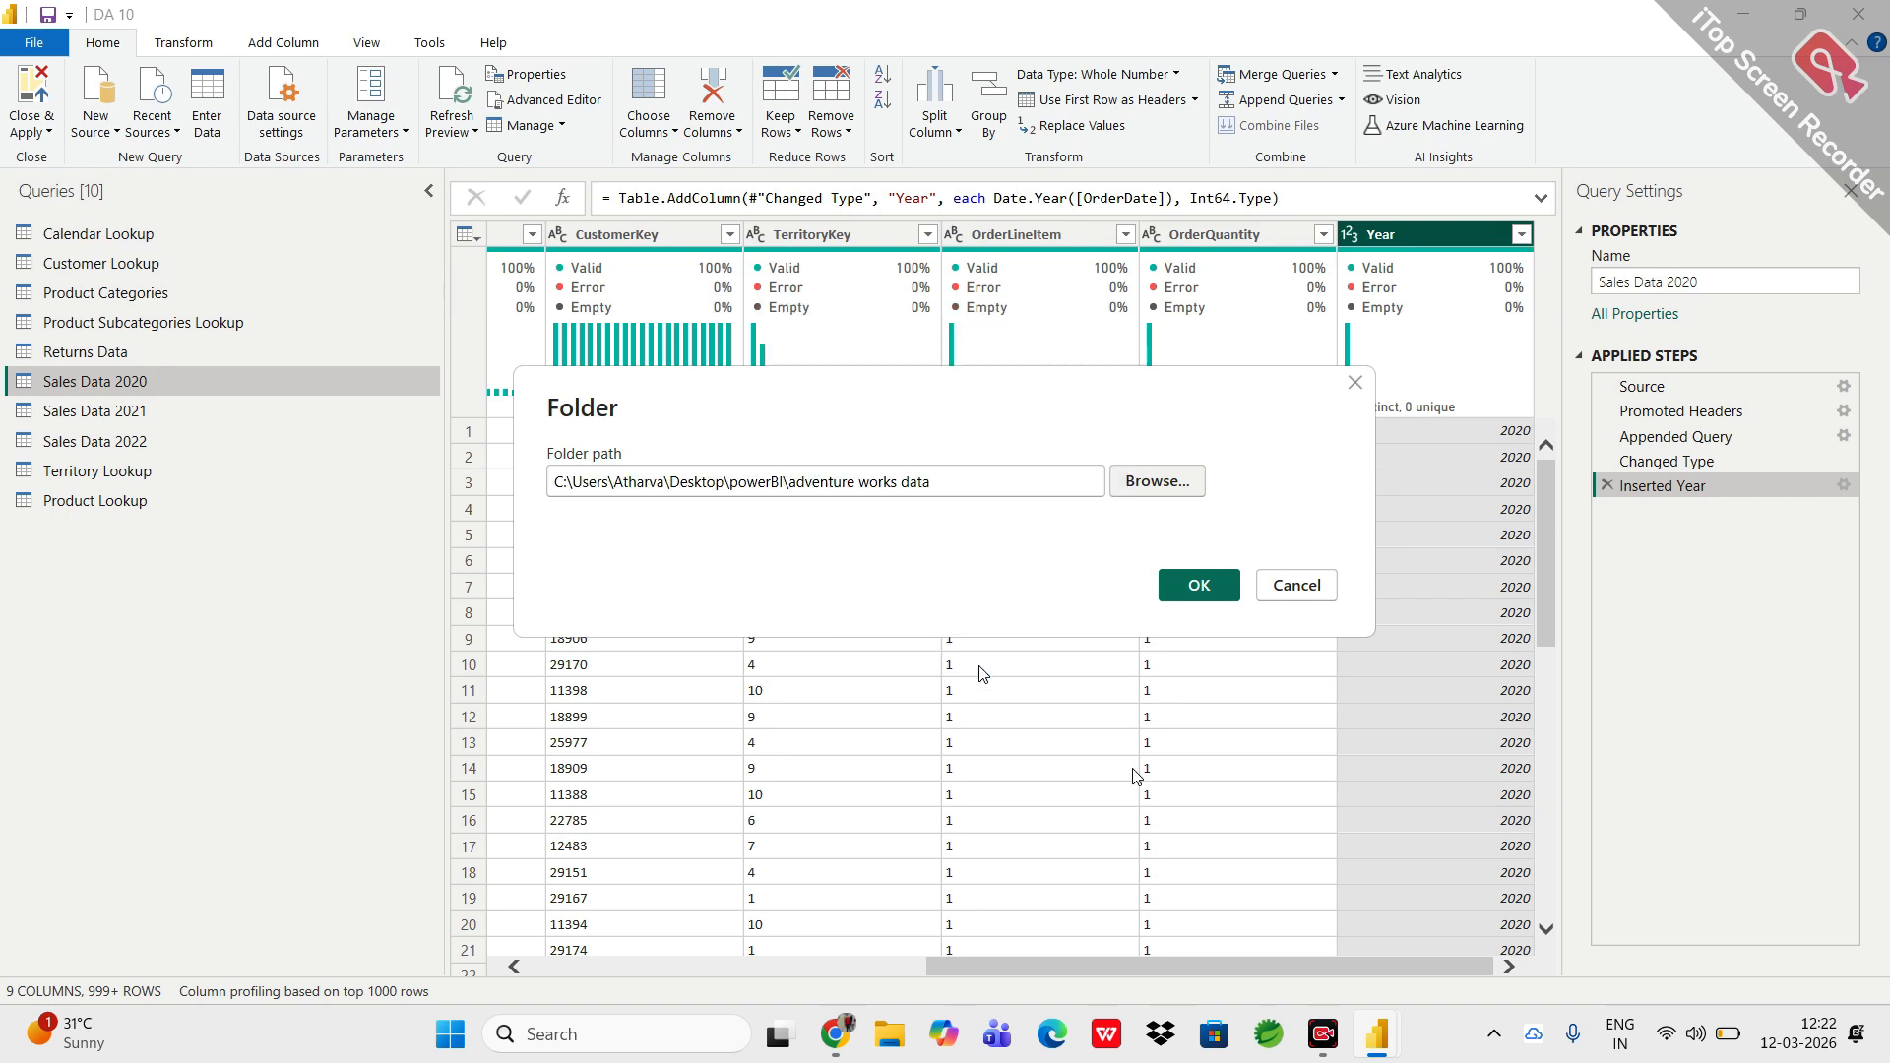
{"action": "left_click", "coordinate": [1198, 587]}
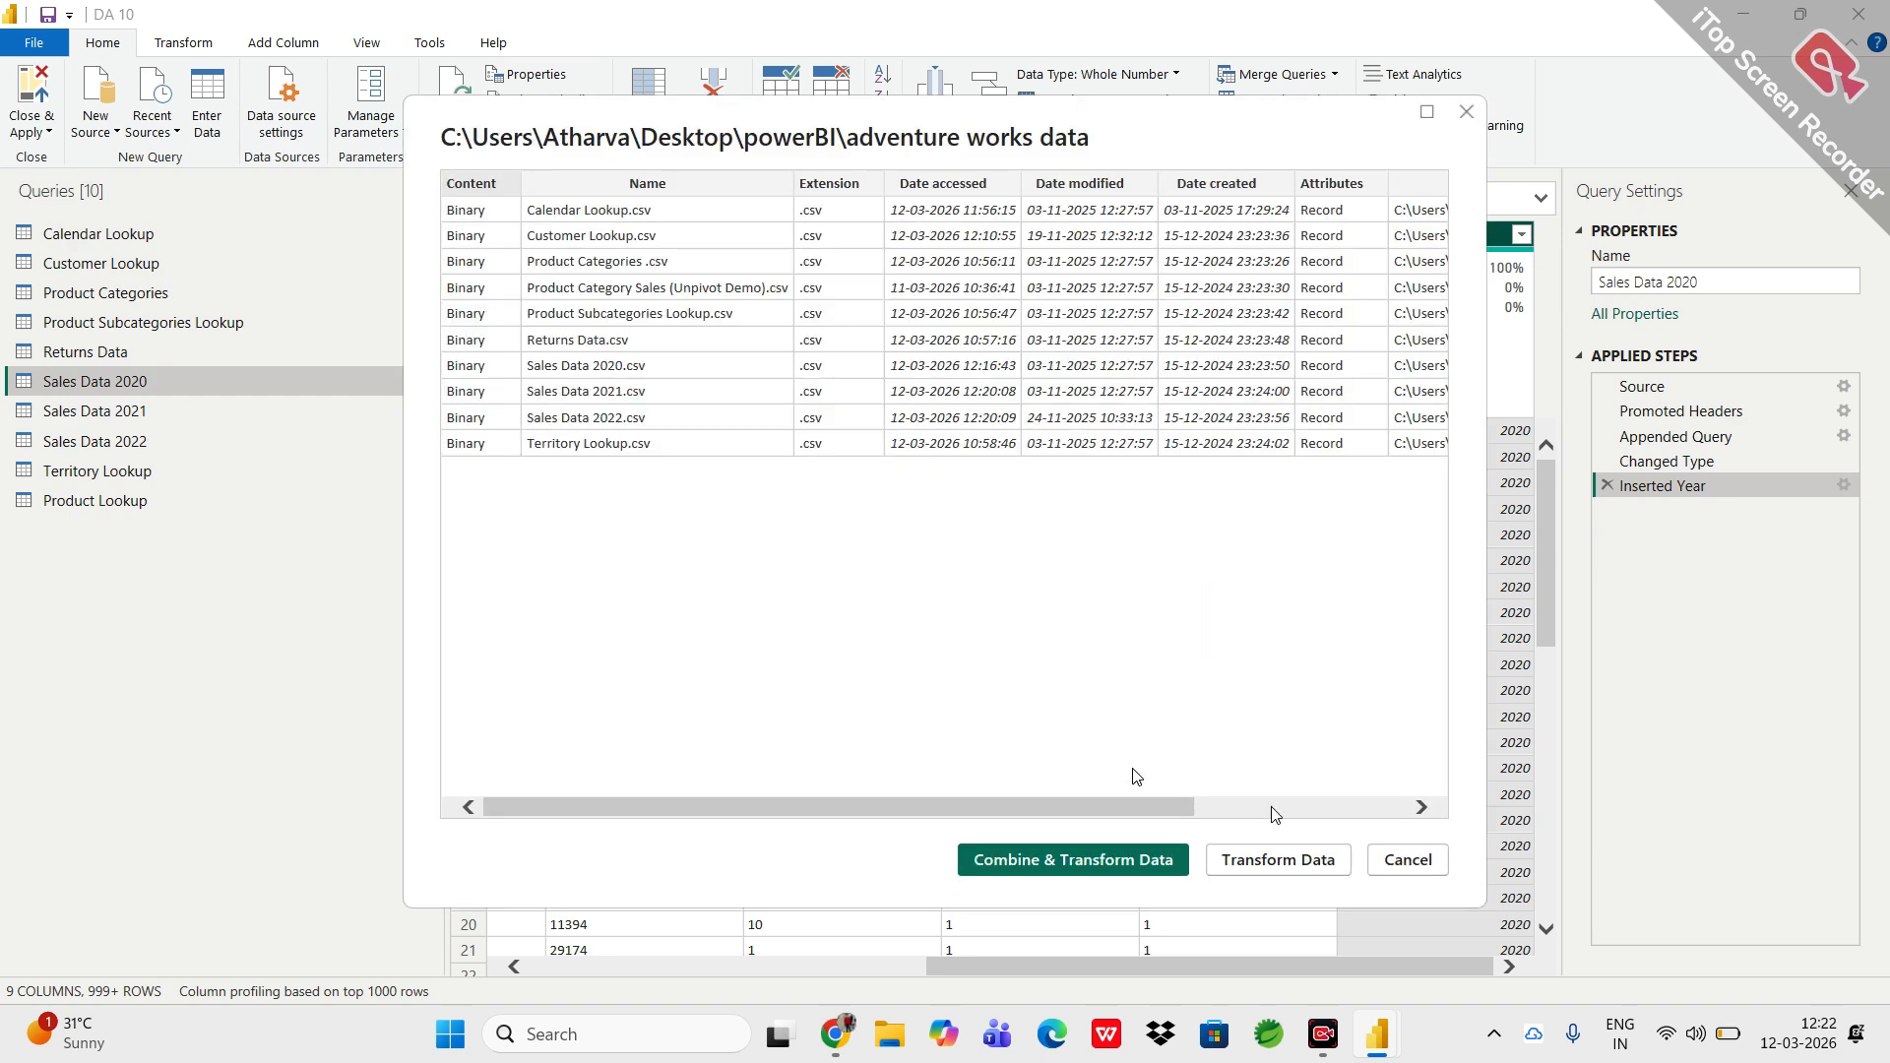
{"action": "left_click", "coordinate": [1285, 871]}
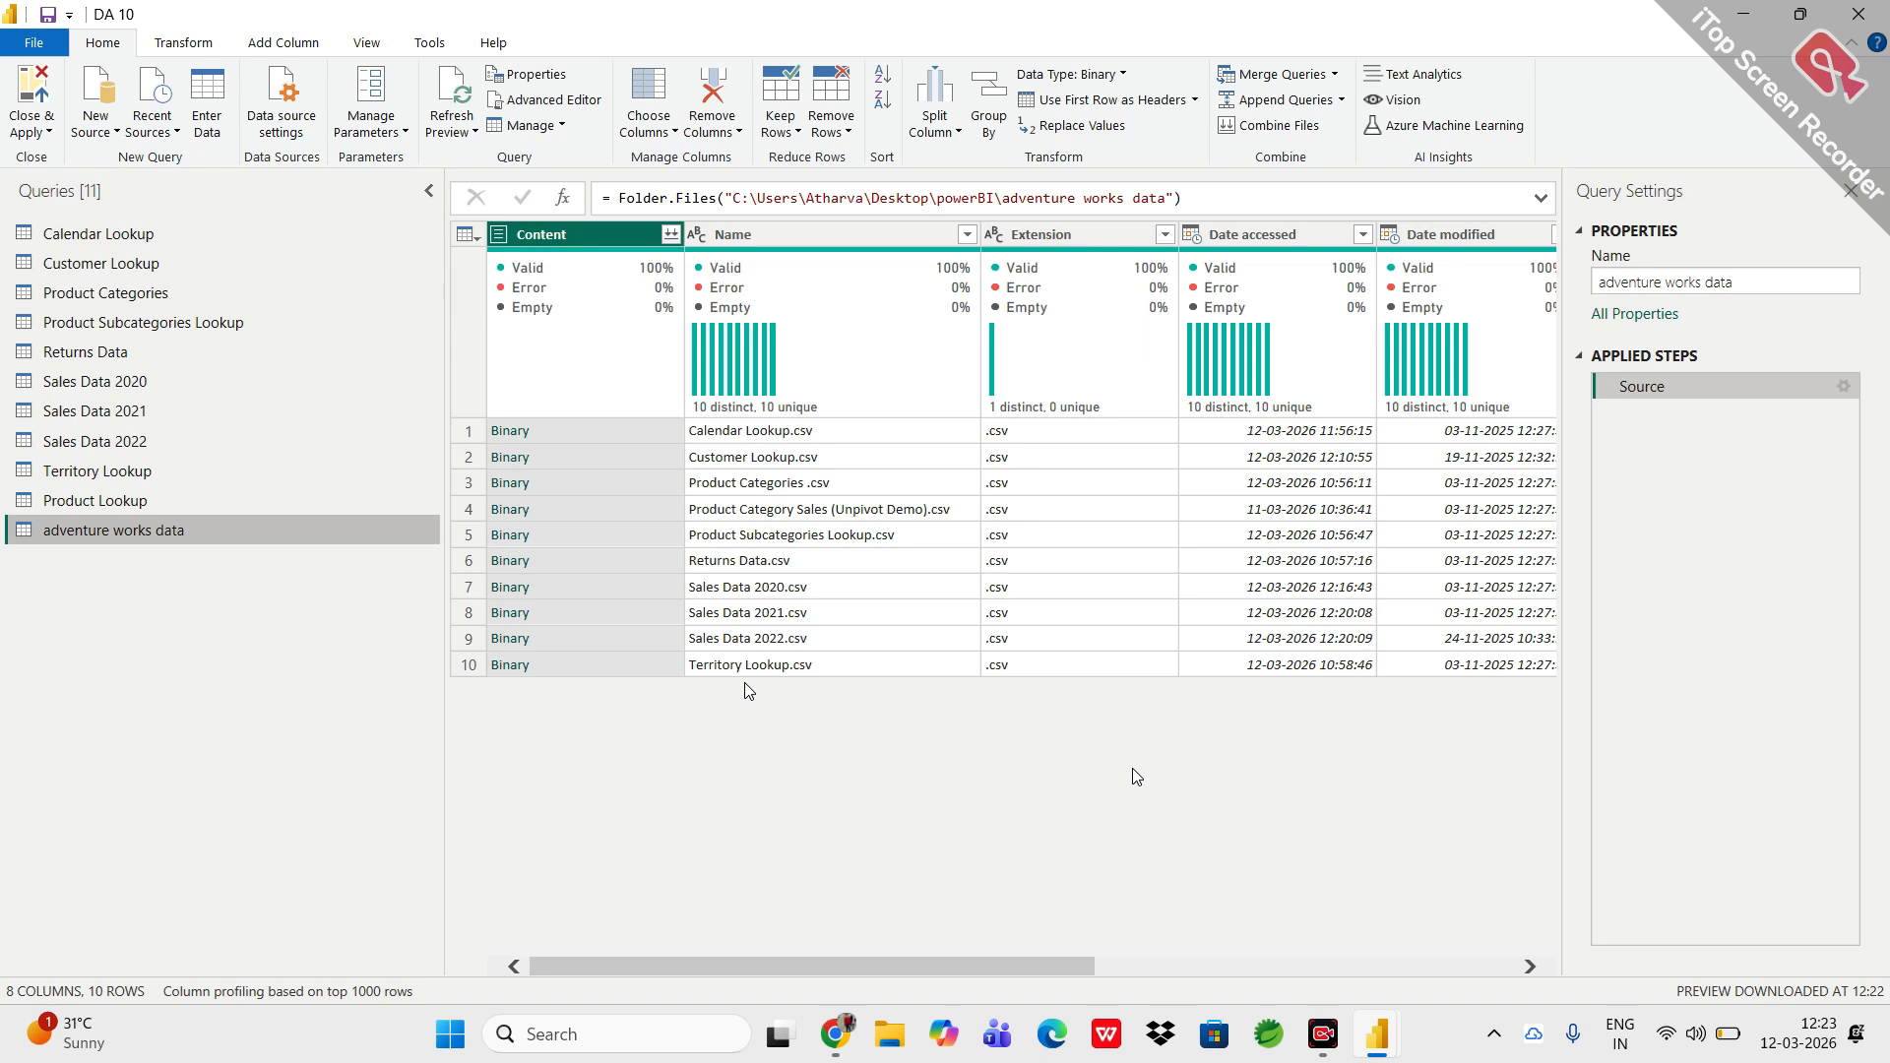
Filter the Name column of the folder query to keep rows that contain "Sales Data ".
{"action": "left_click", "coordinate": [866, 240]}
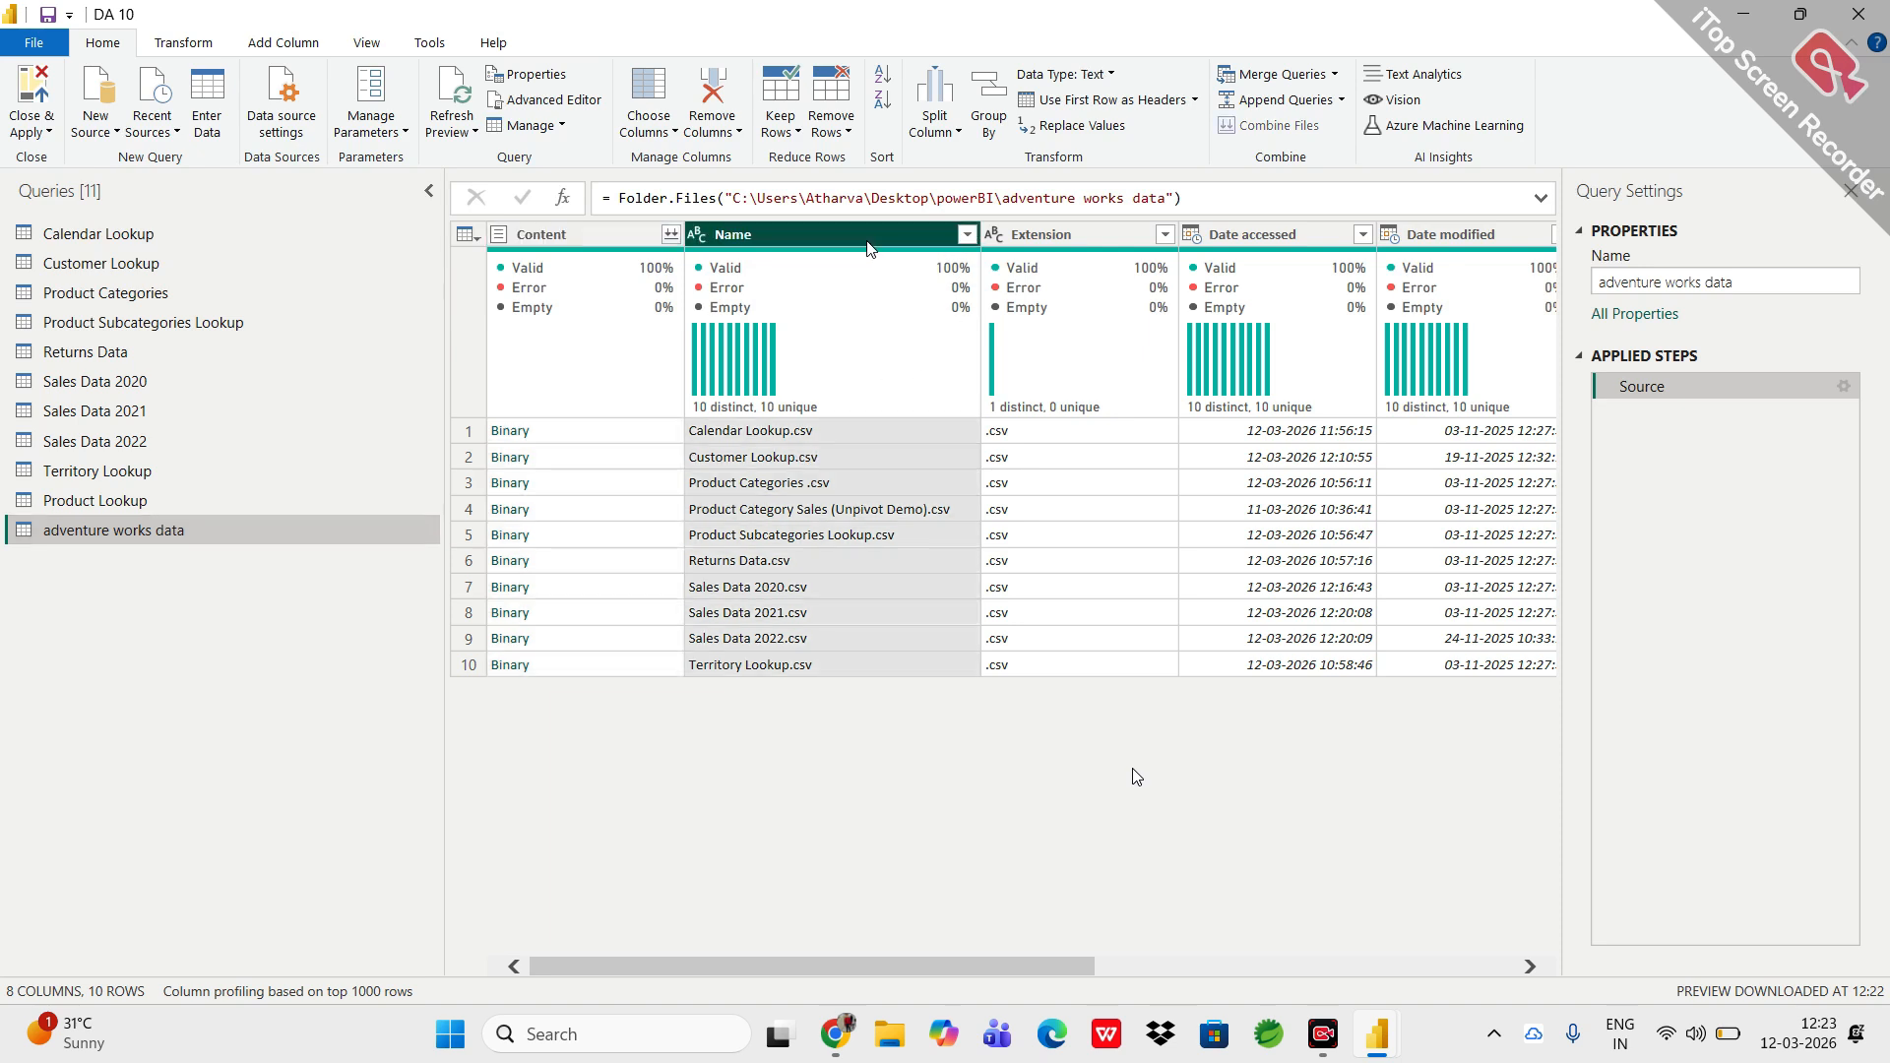
{"action": "left_click", "coordinate": [968, 235]}
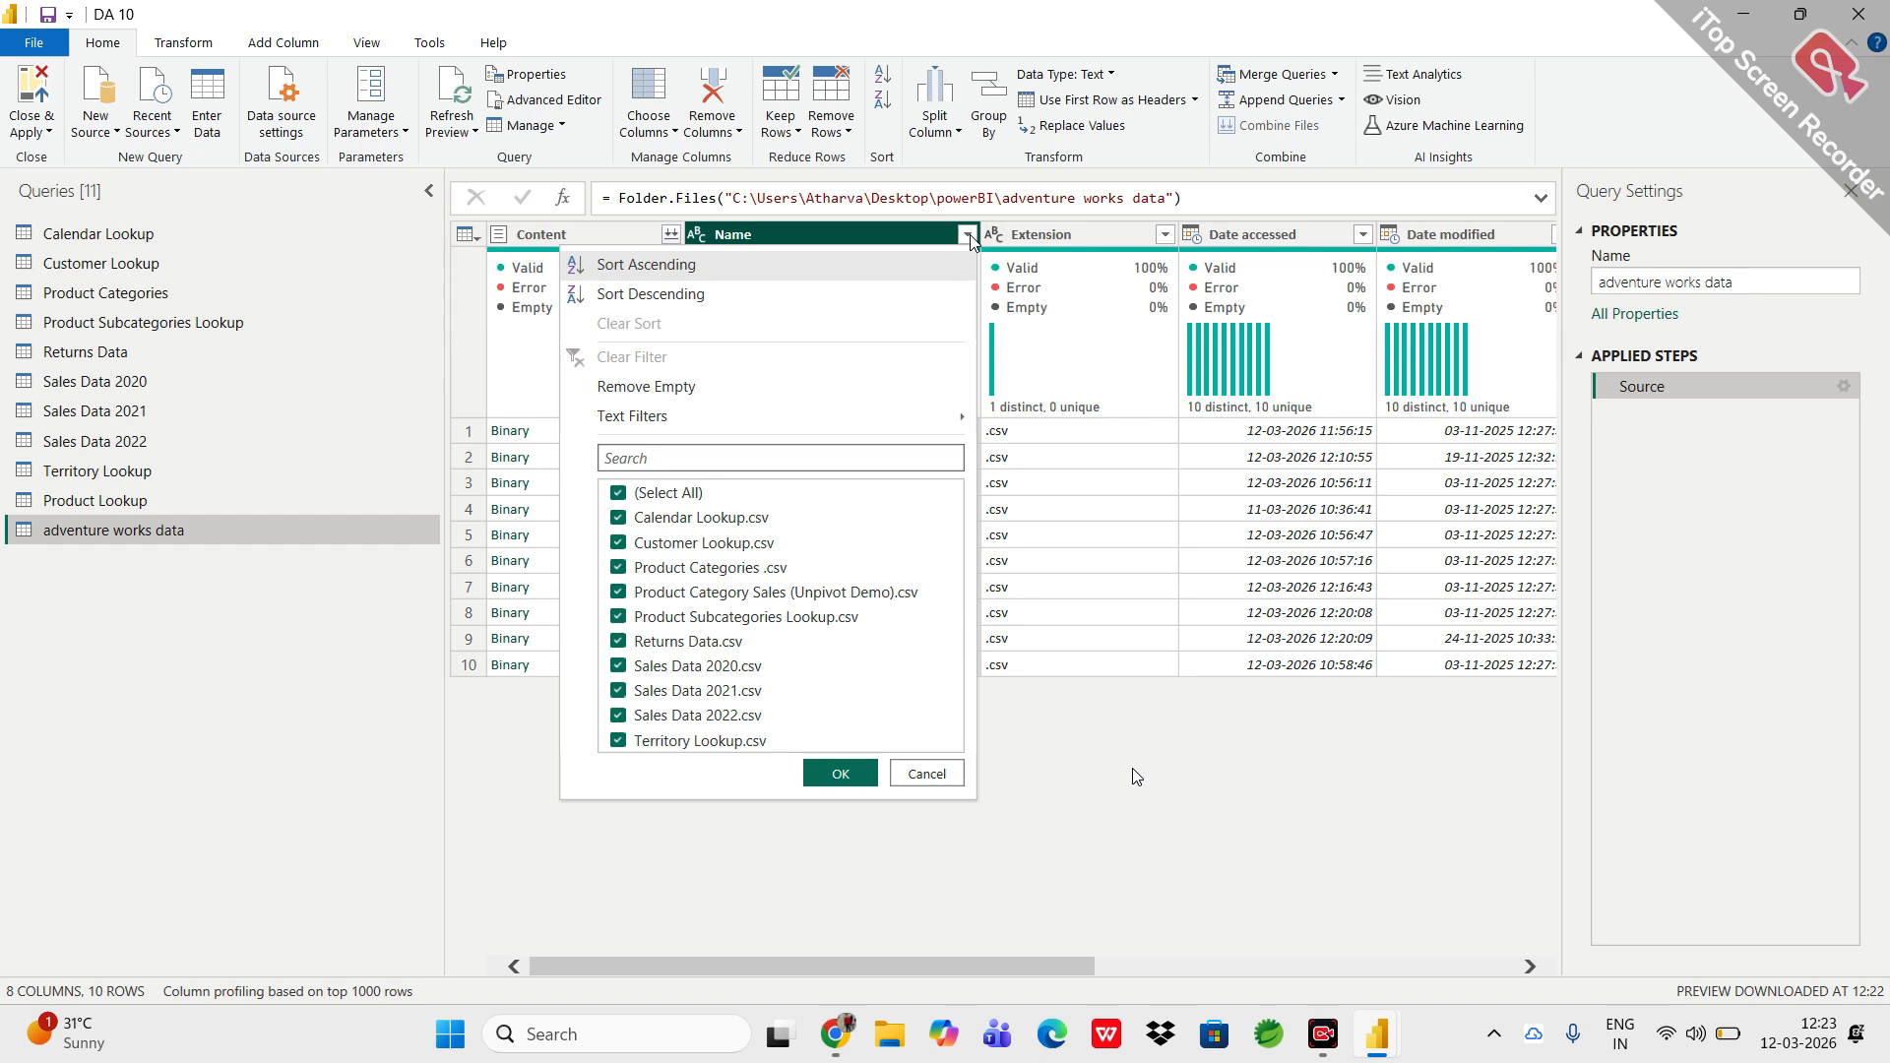
{"action": "mouse_move", "coordinate": [845, 431]}
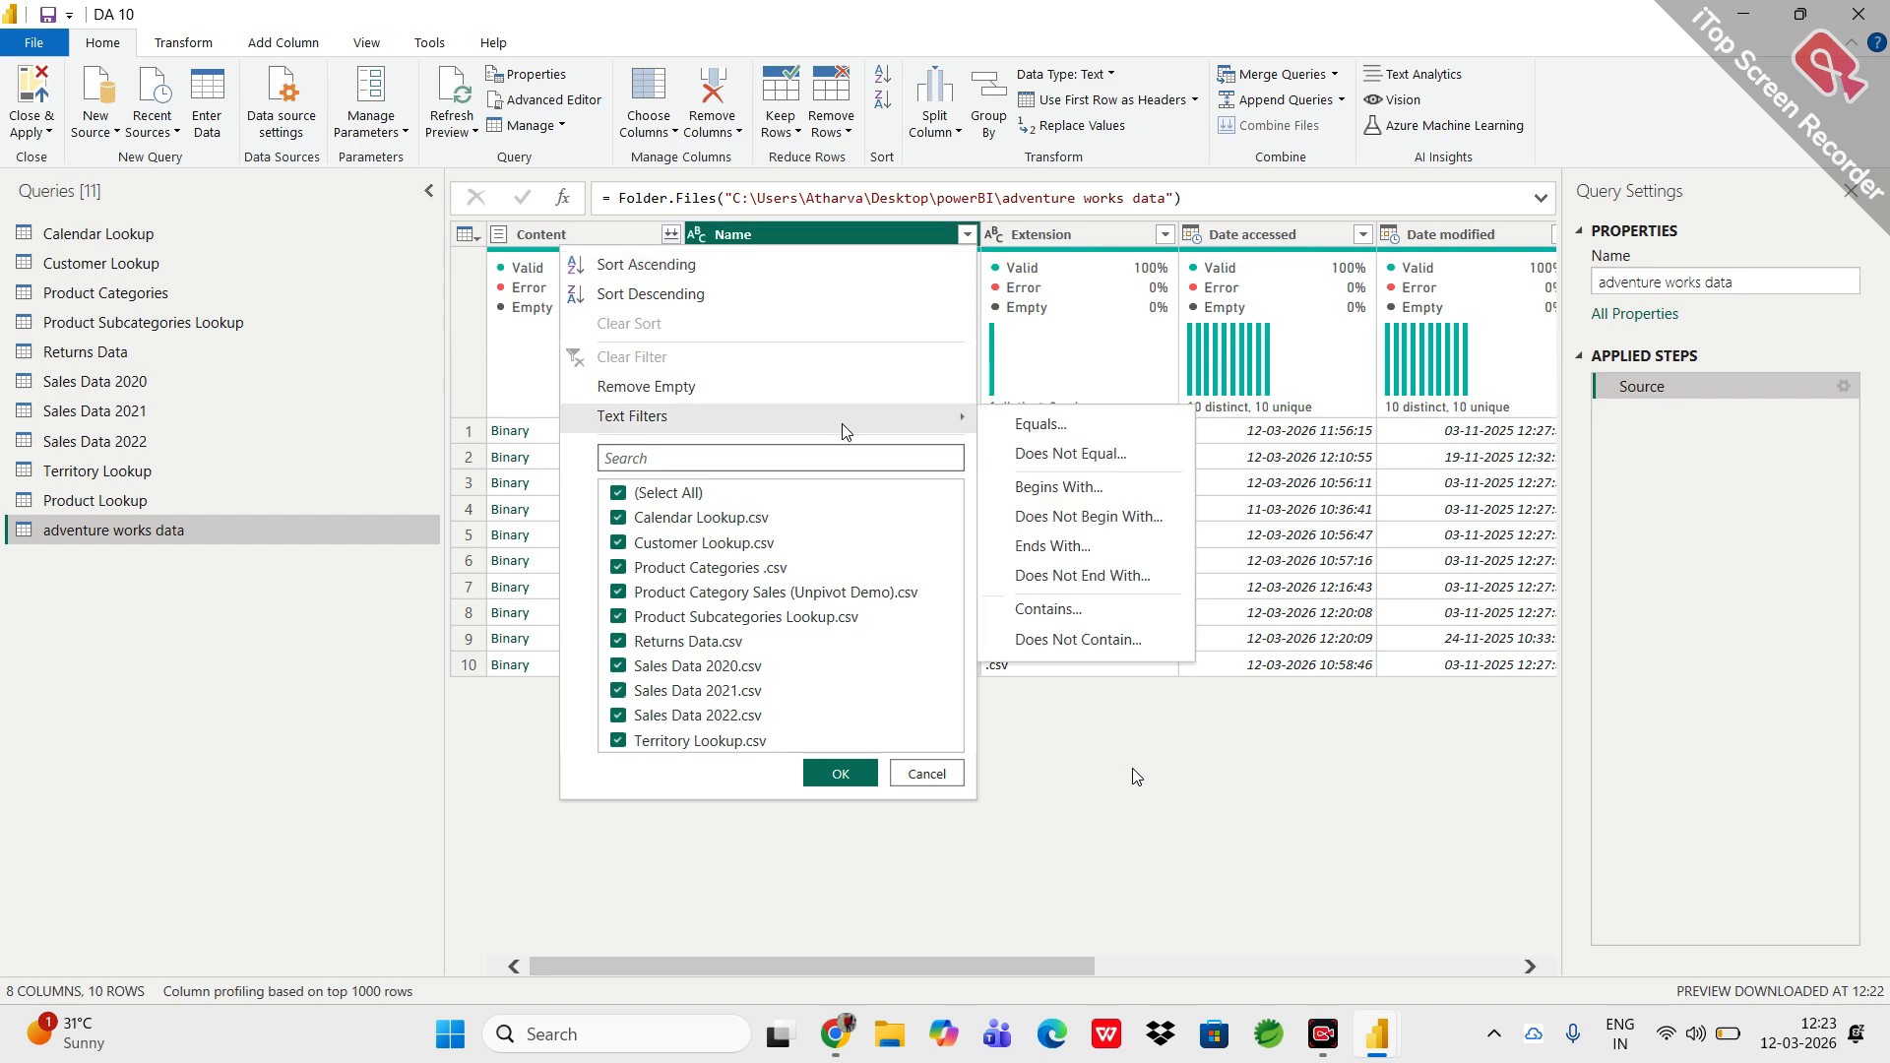
{"action": "left_click", "coordinate": [1059, 615]}
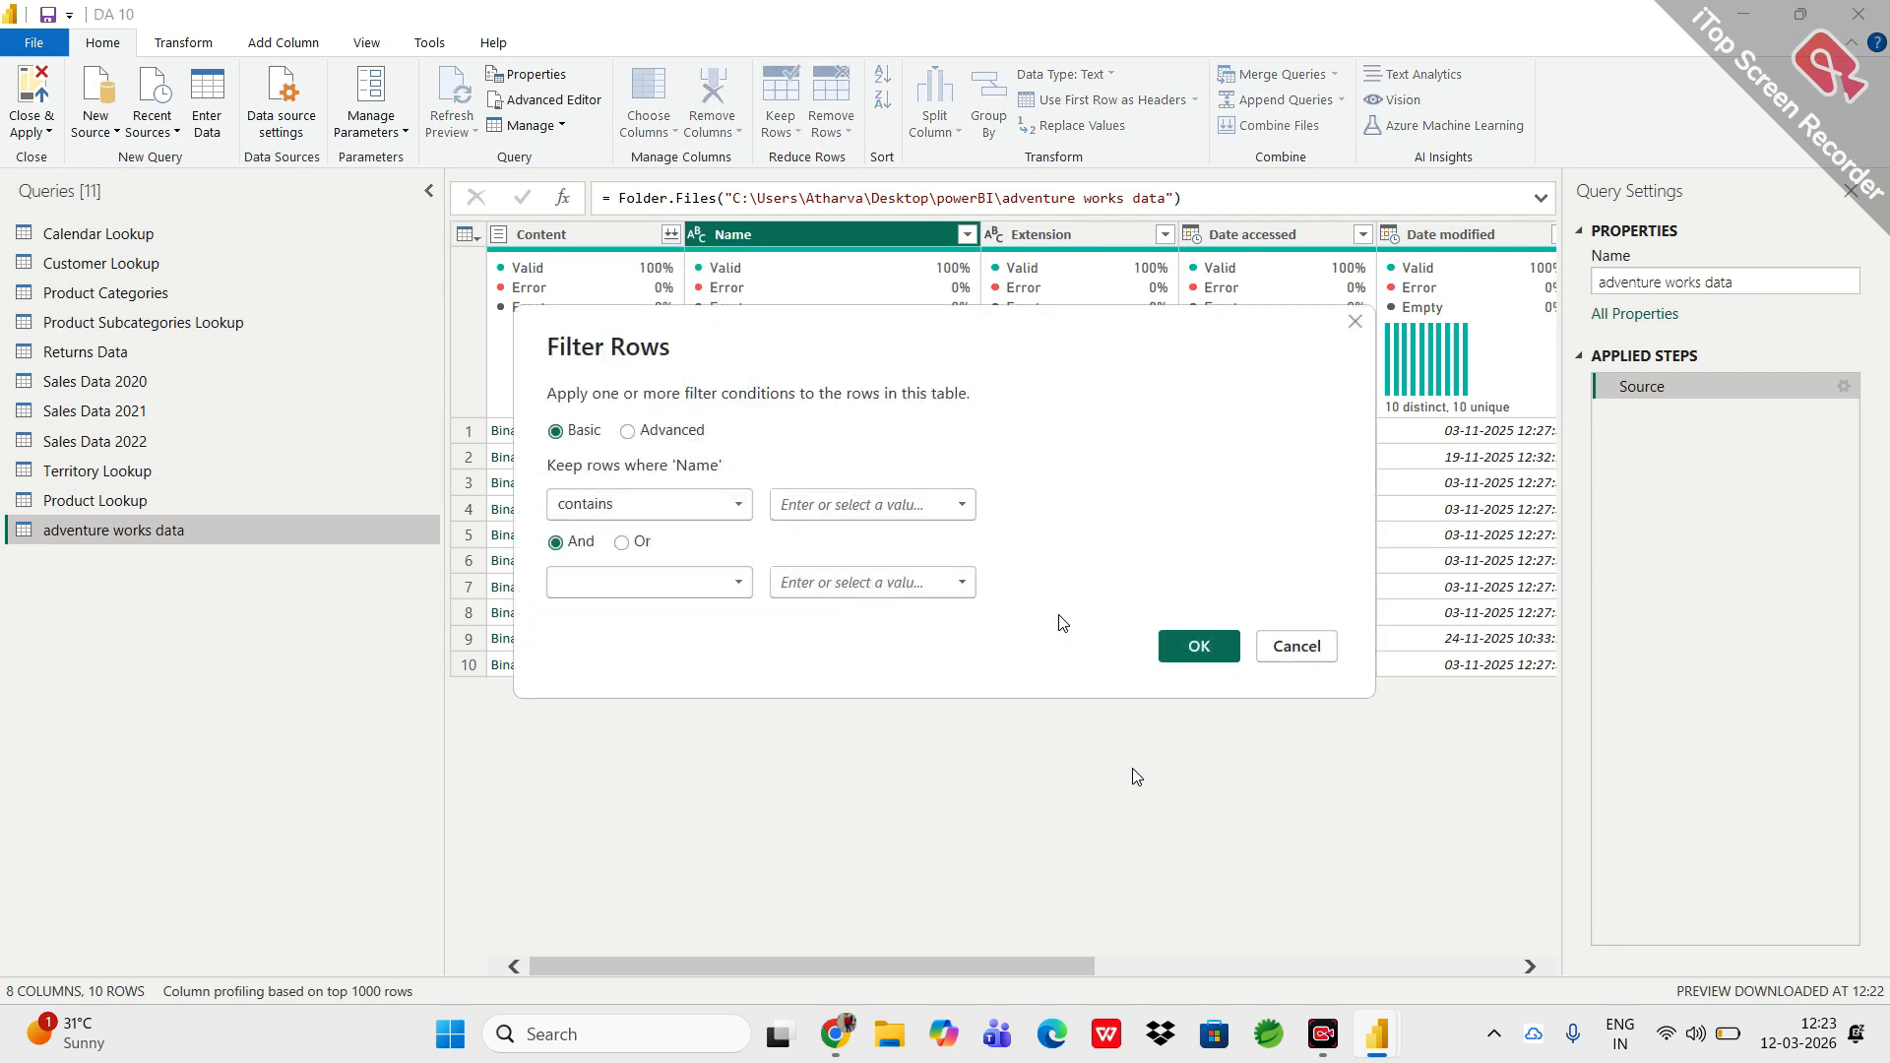
{"action": "left_click", "coordinate": [840, 500]}
{"action": "type", "text": "Sales Data"}
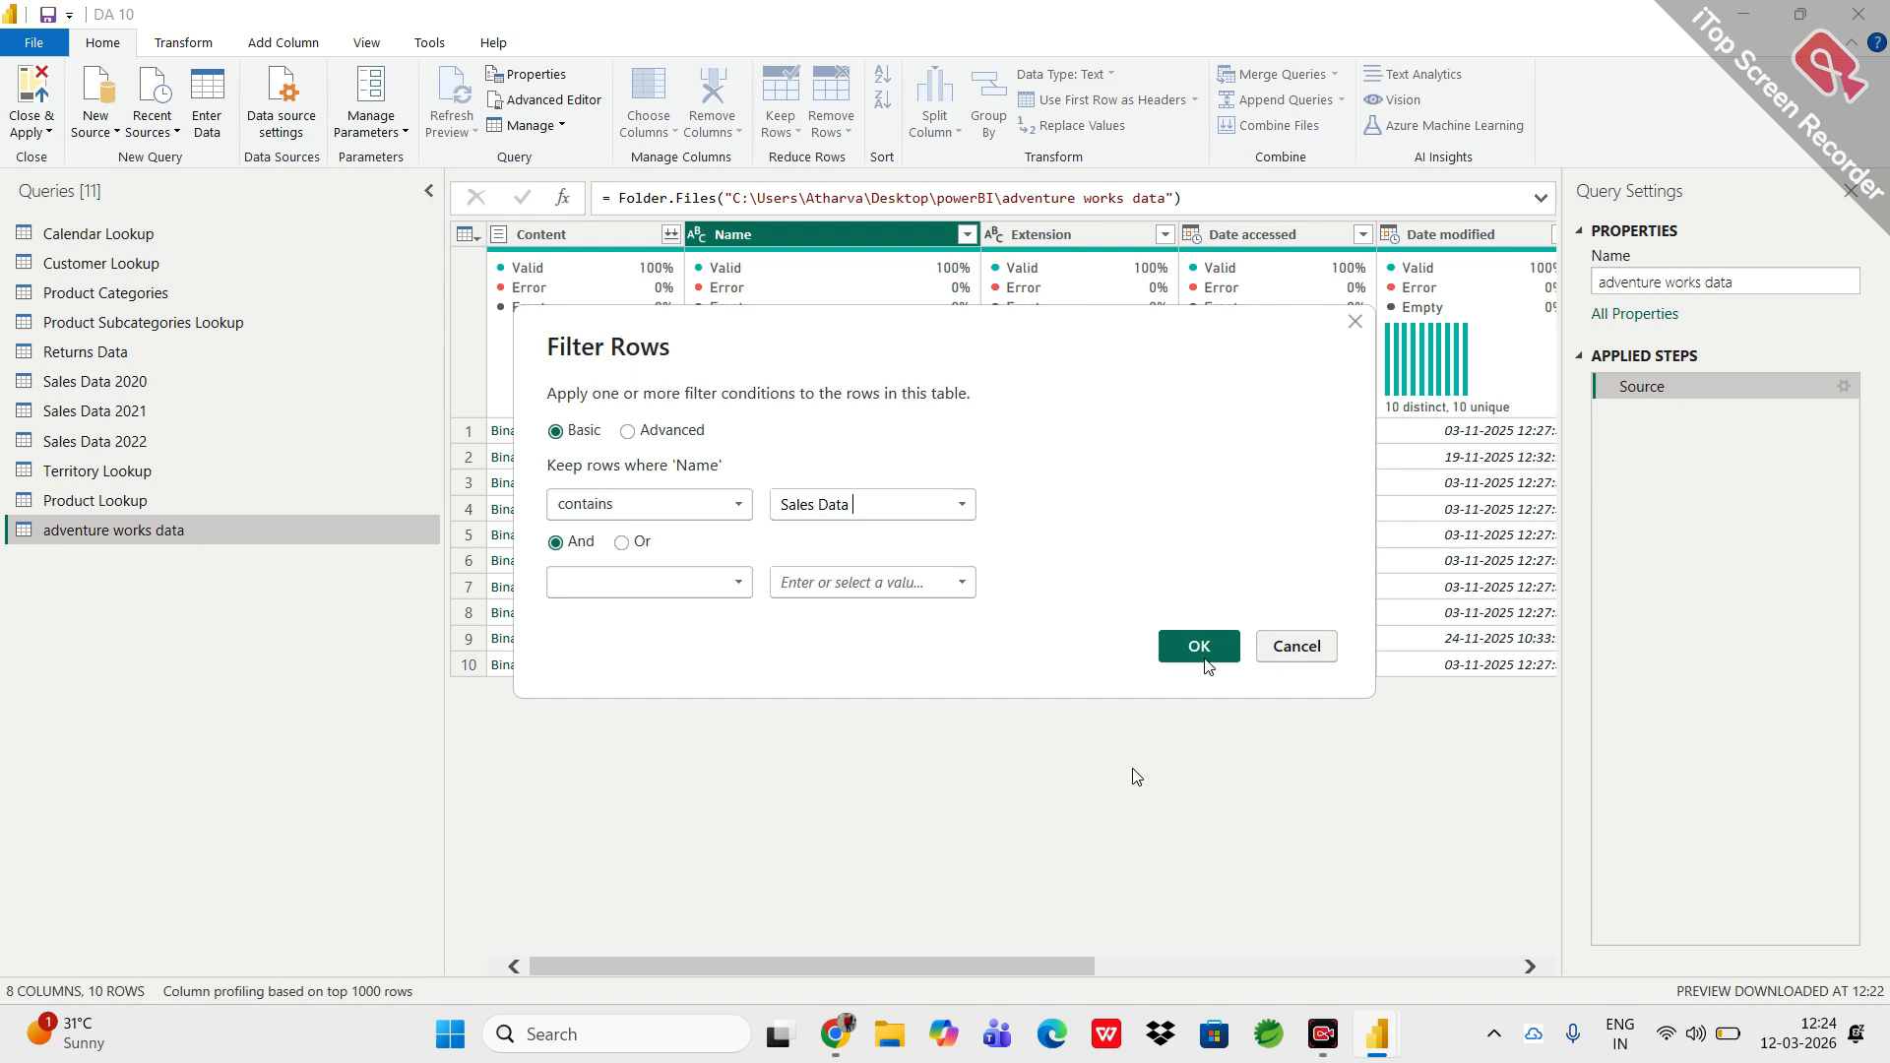
{"action": "left_click", "coordinate": [1173, 655]}
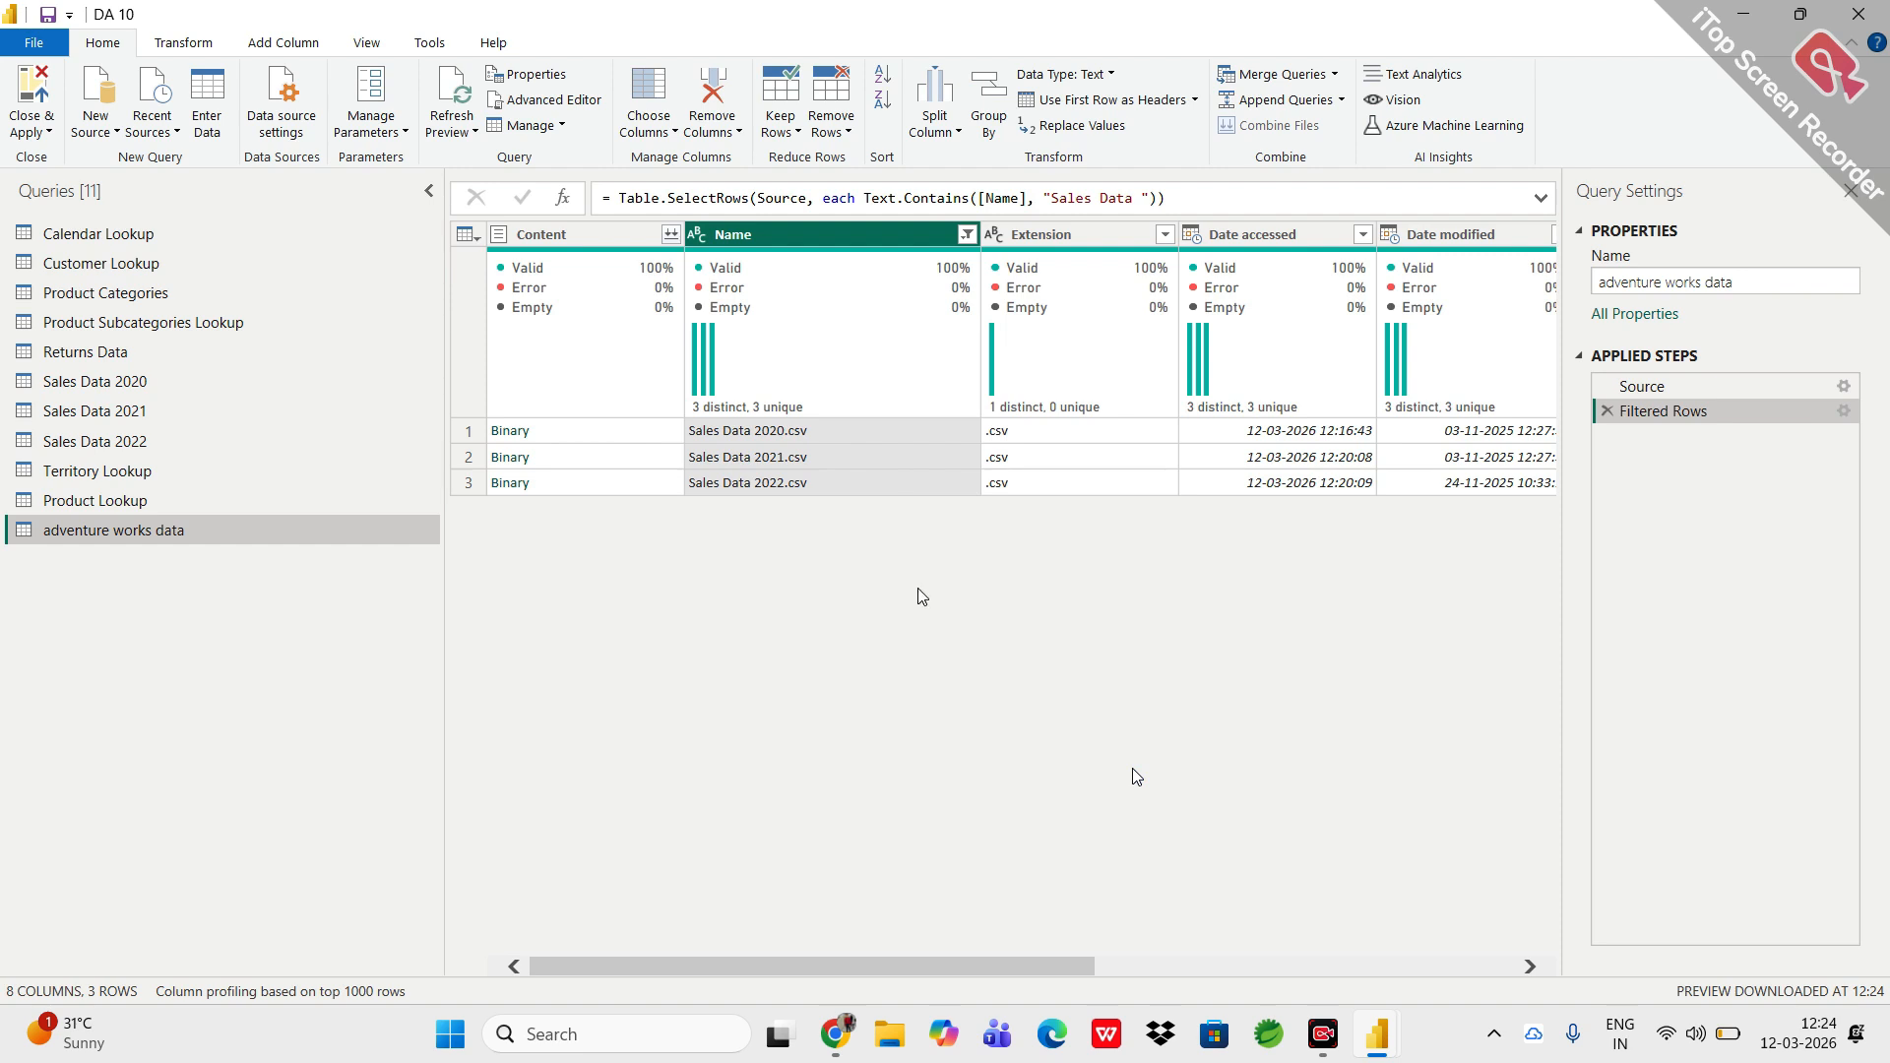
Combine the binary files in the Content column, using the first file as sample and a comma delimiter.
{"action": "left_click", "coordinate": [674, 240]}
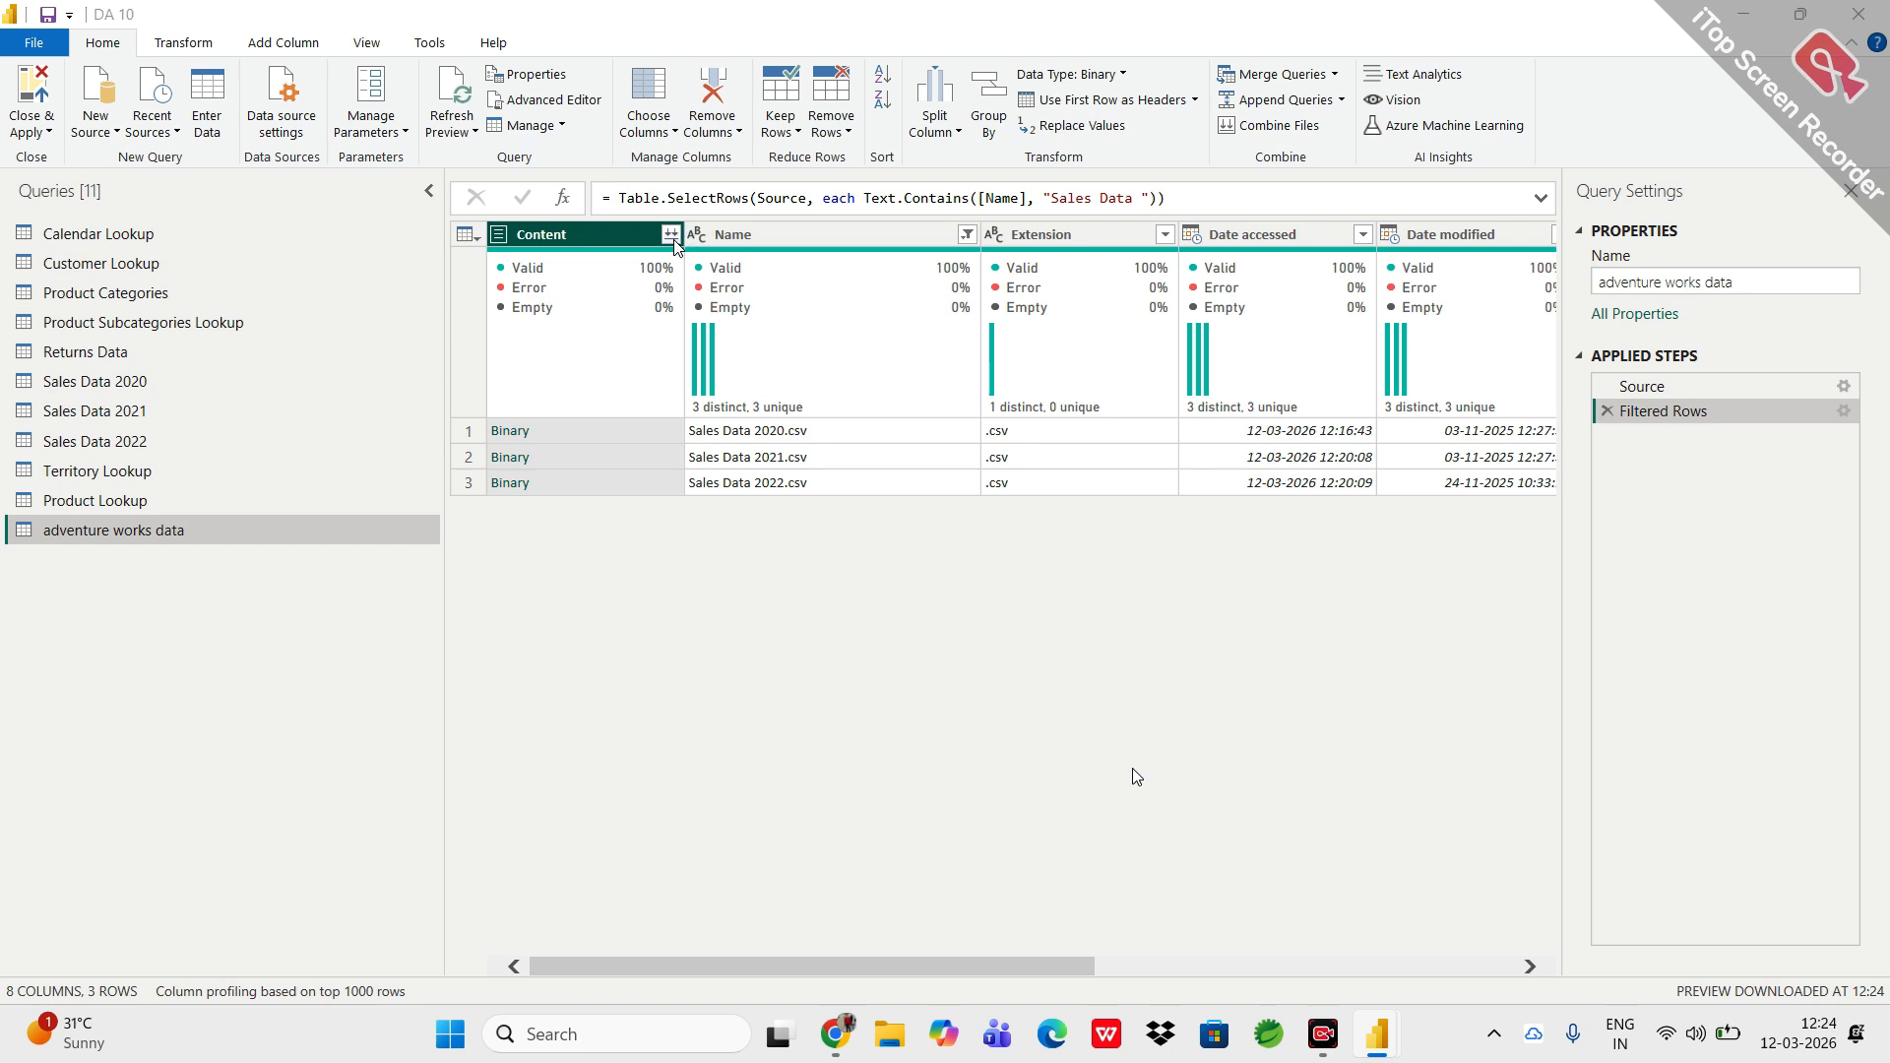
{"action": "left_click", "coordinate": [670, 234]}
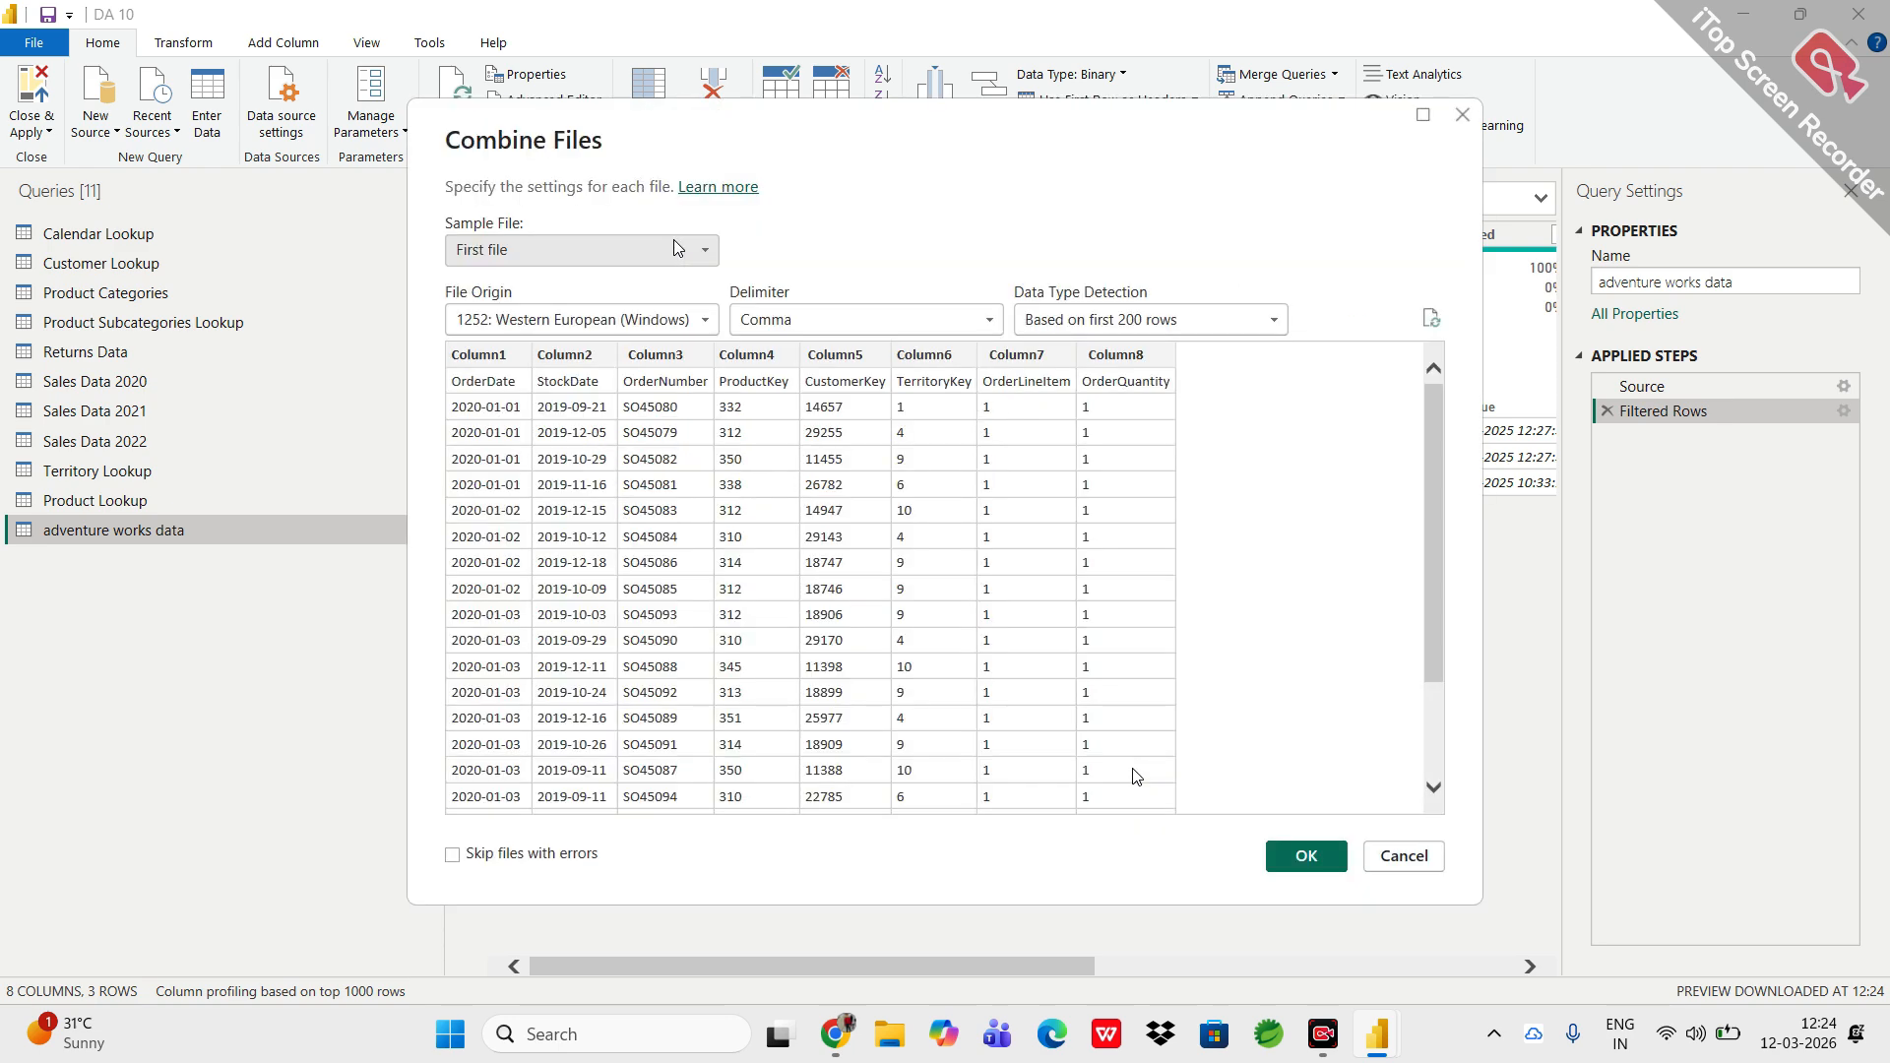
{"action": "left_click", "coordinate": [1317, 858]}
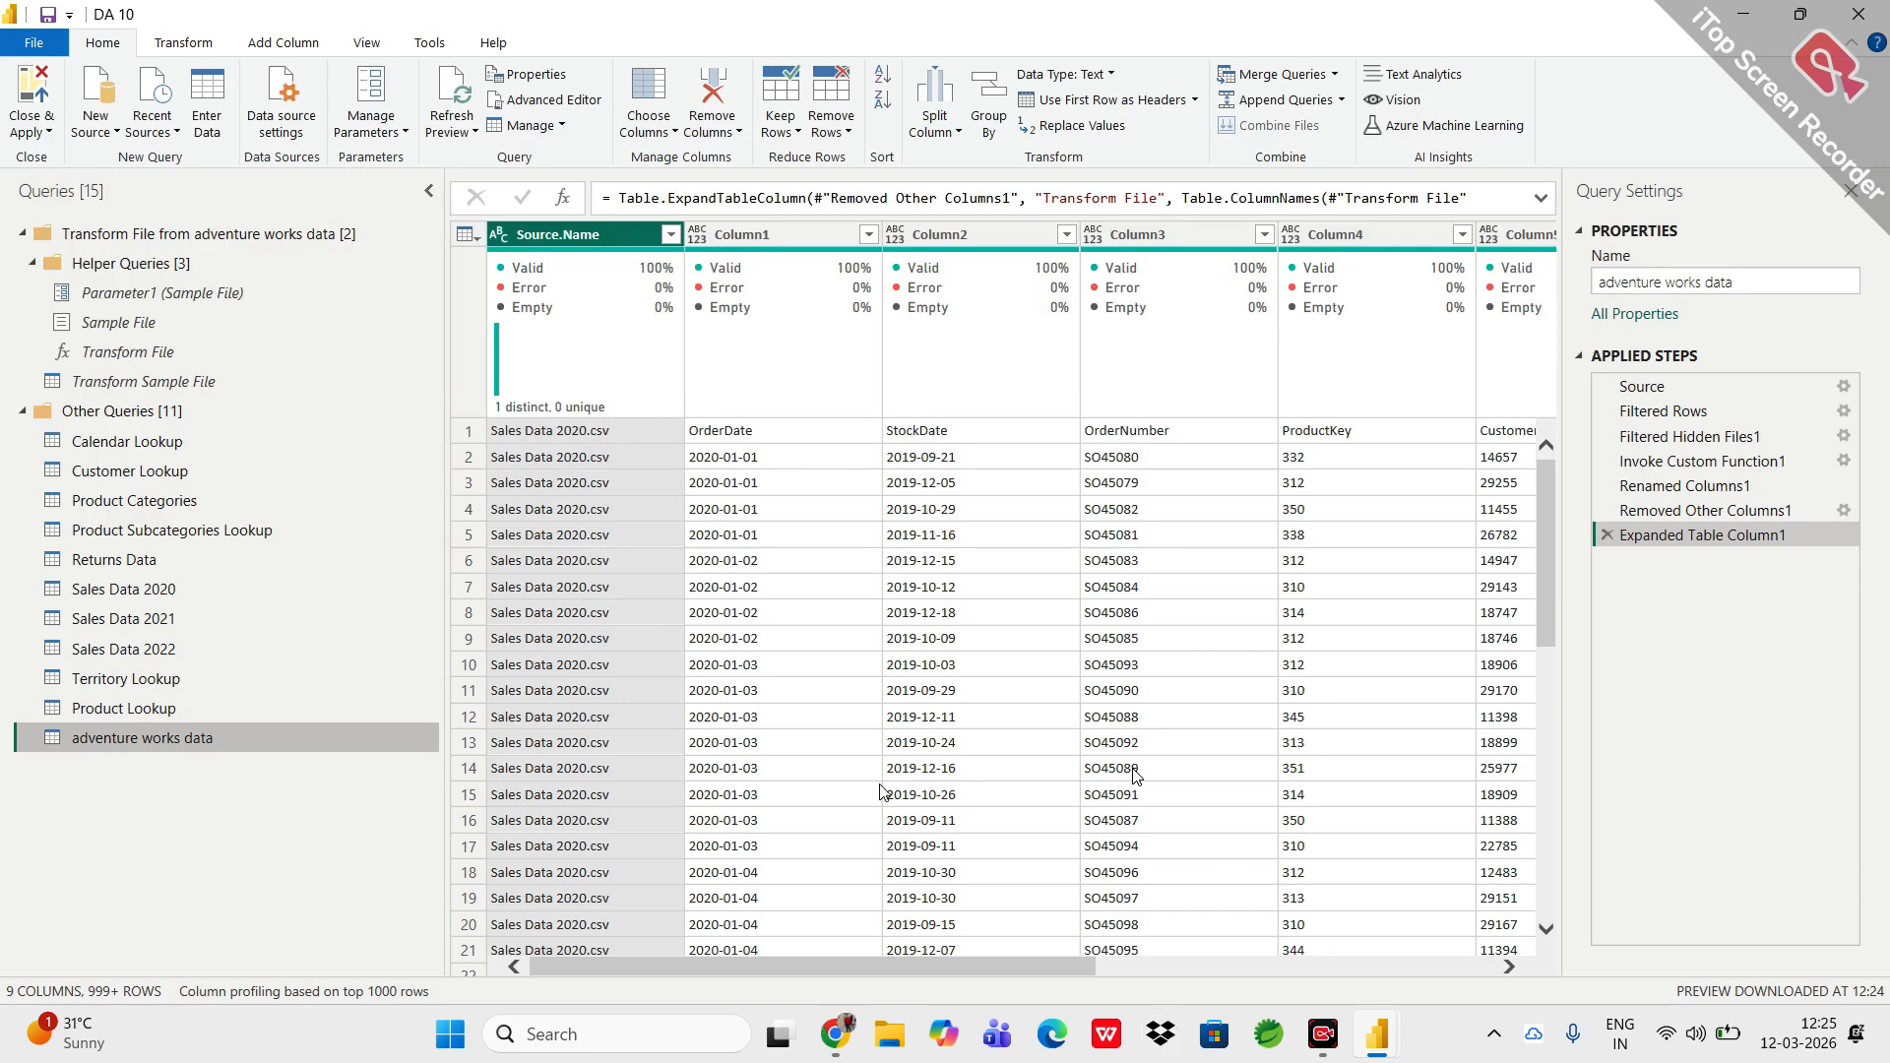
Promote the first row of the combined adventure works data query to column headers.
{"action": "left_click", "coordinate": [471, 434]}
{"action": "left_click", "coordinate": [158, 46]}
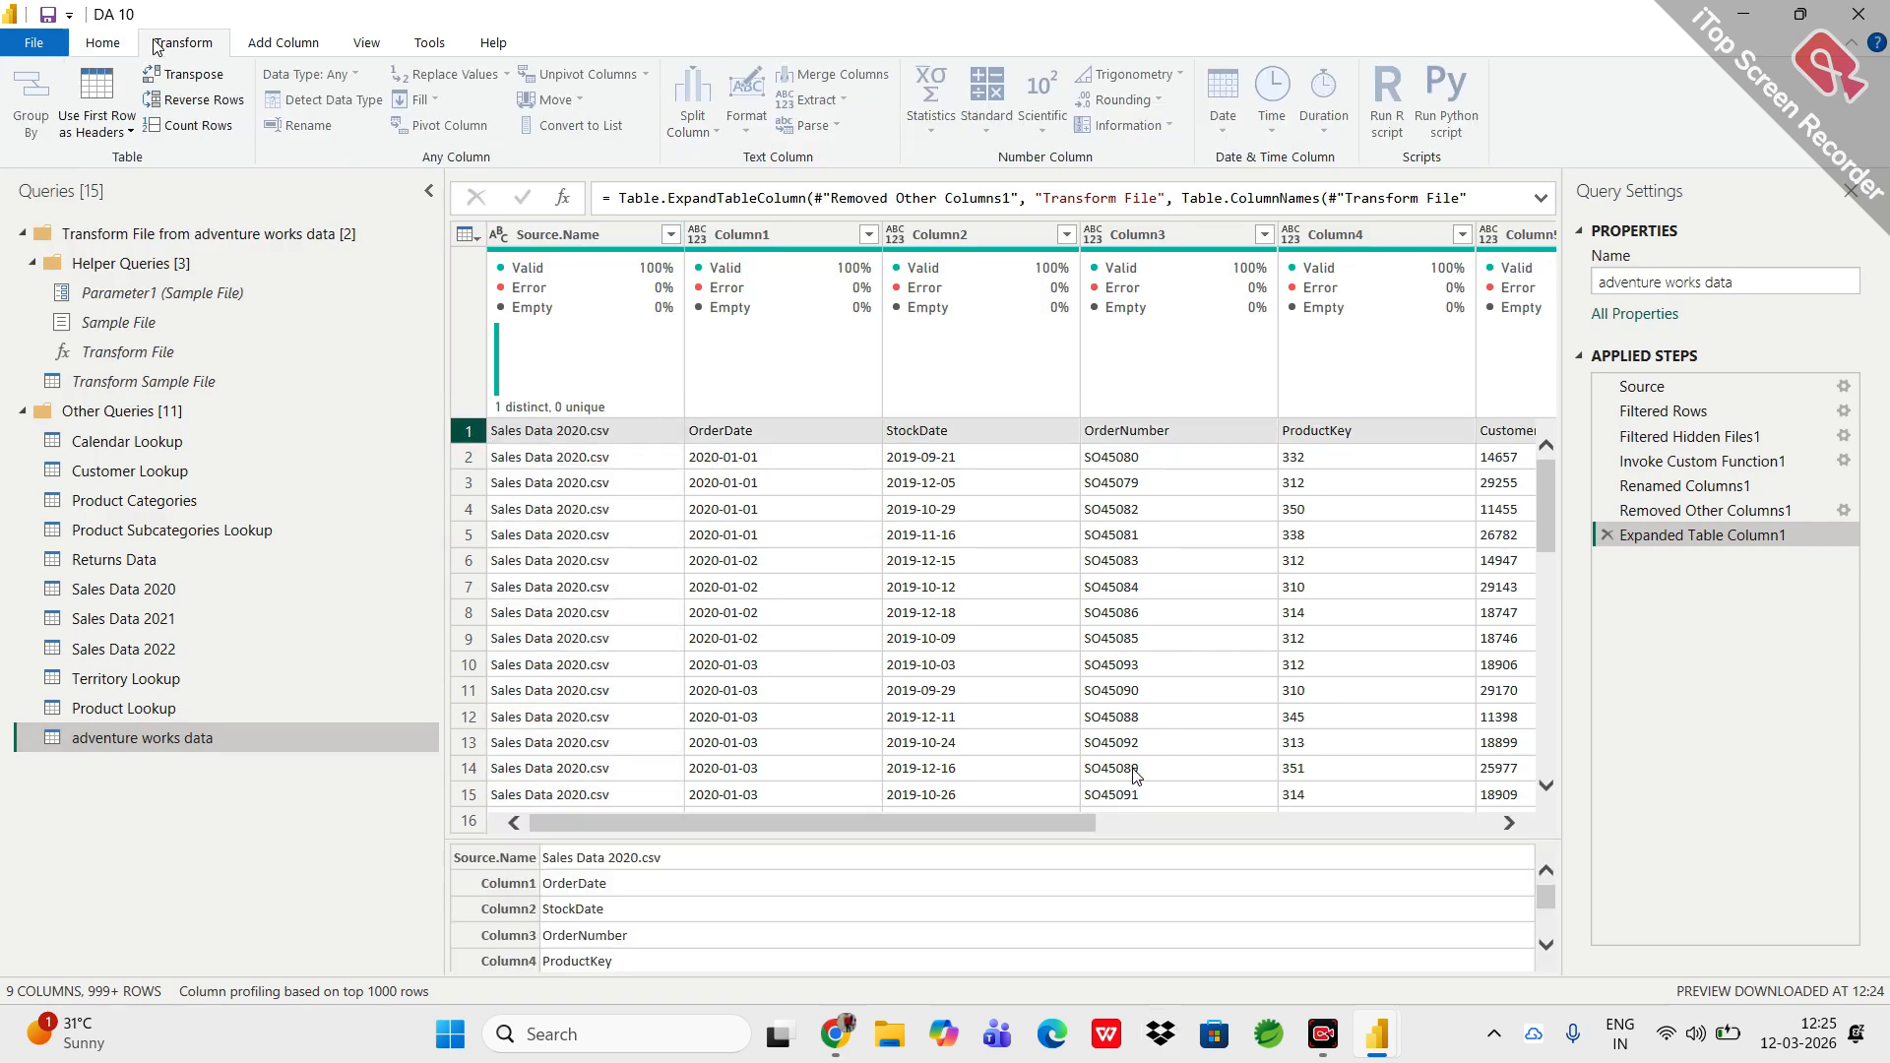
{"action": "left_click", "coordinate": [86, 102]}
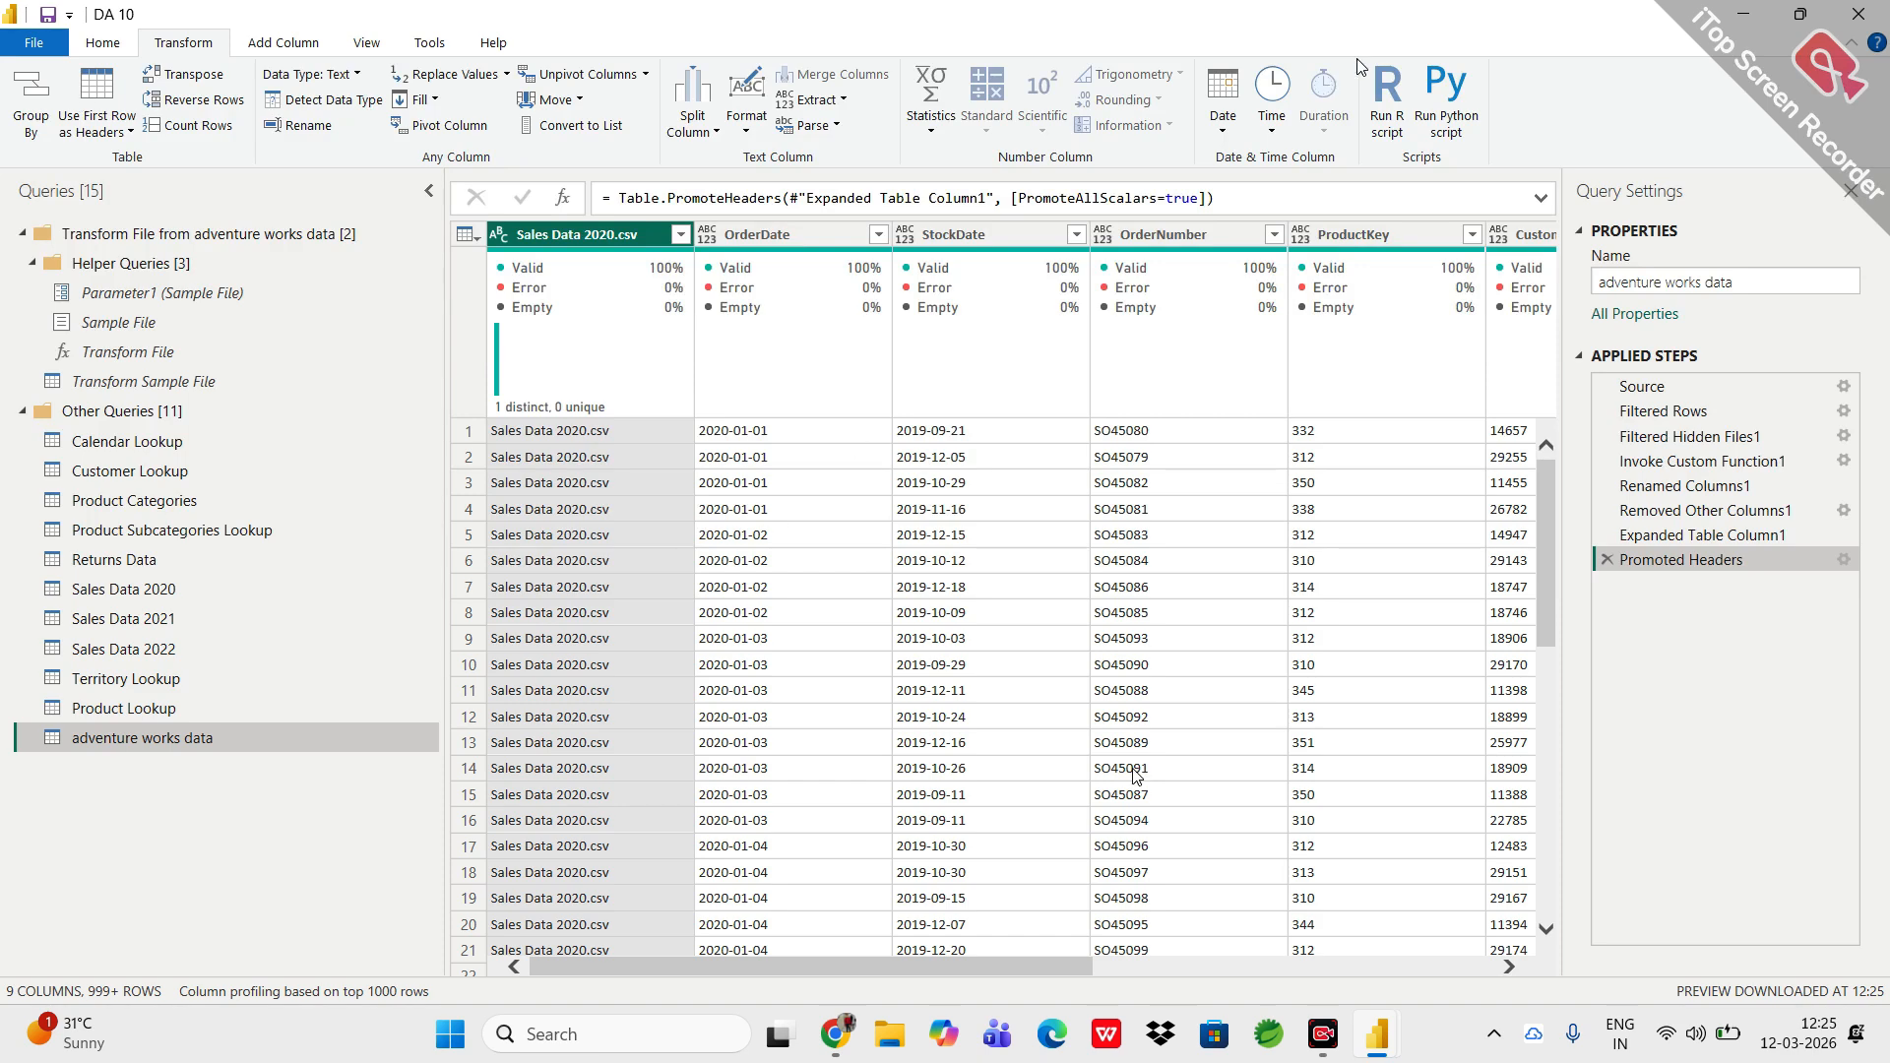
Switch to the desktop and cut the Sales Data 2024 file so it can be moved.
{"action": "left_click", "coordinate": [1725, 20]}
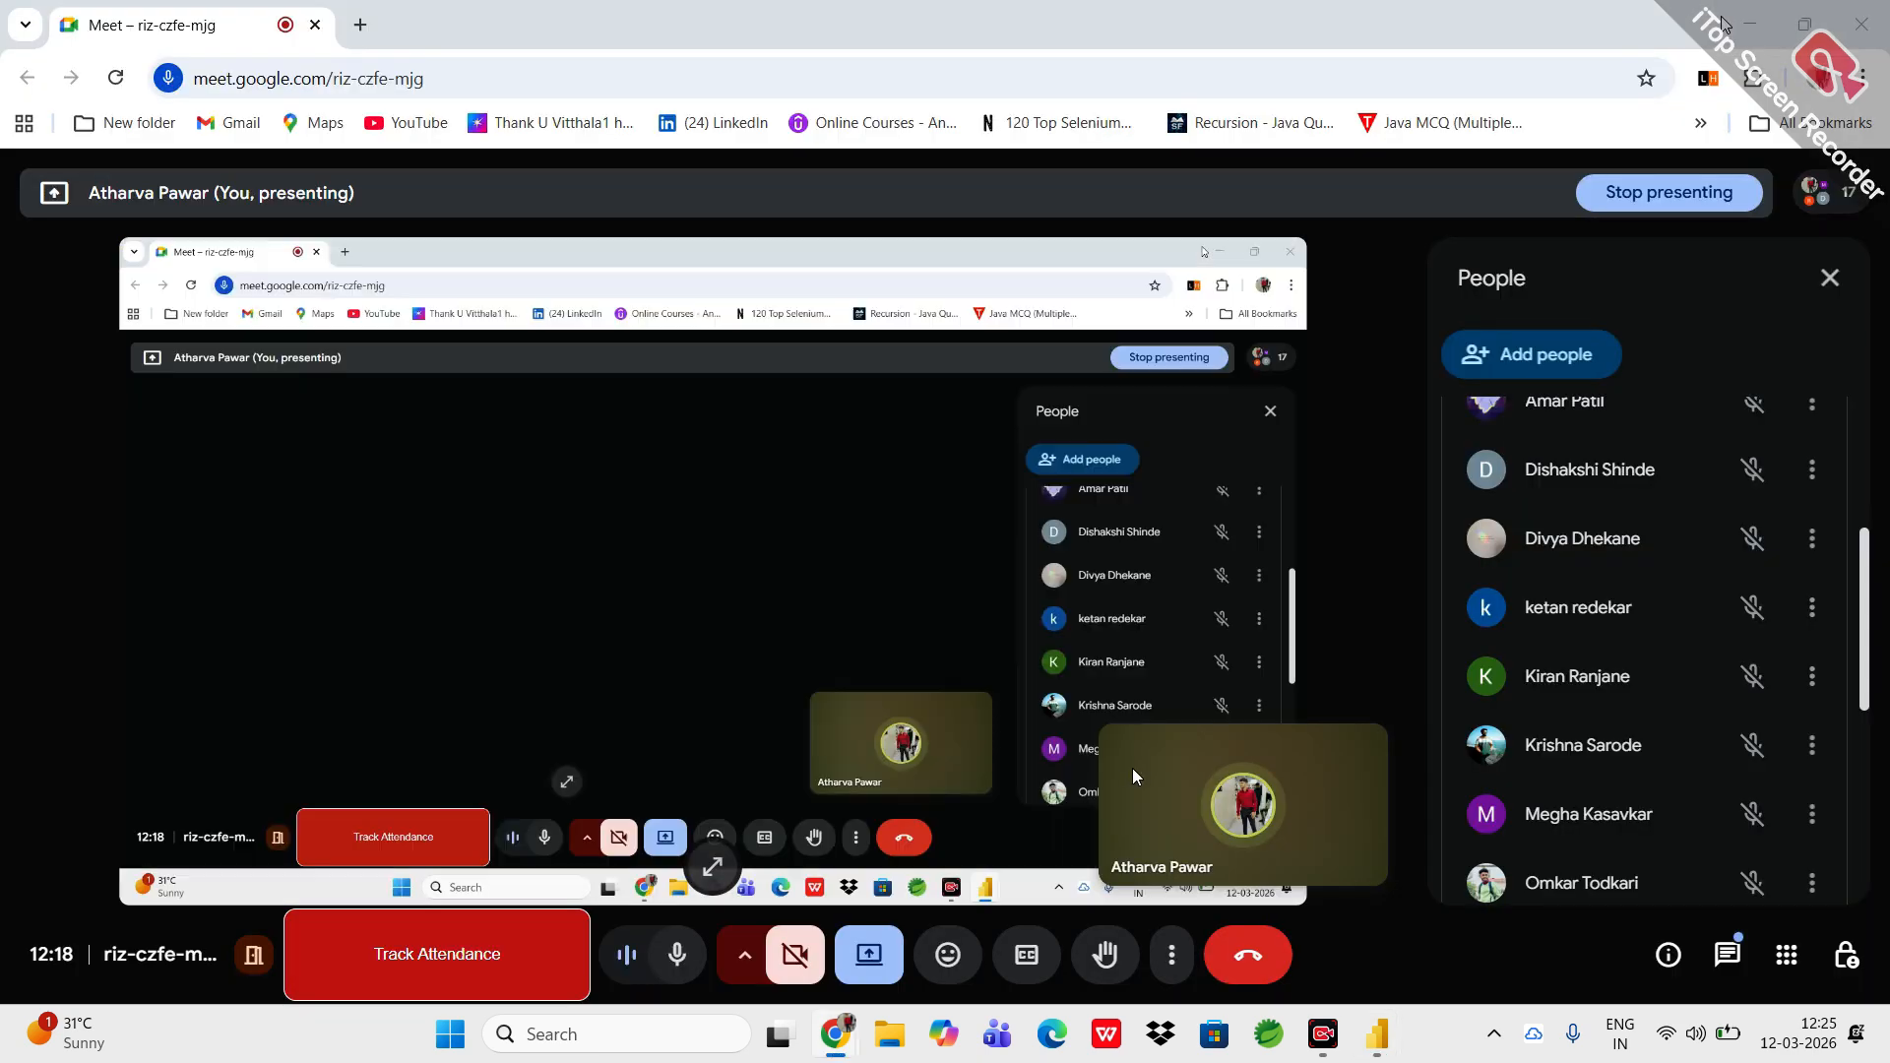
{"action": "left_click", "coordinate": [1739, 27]}
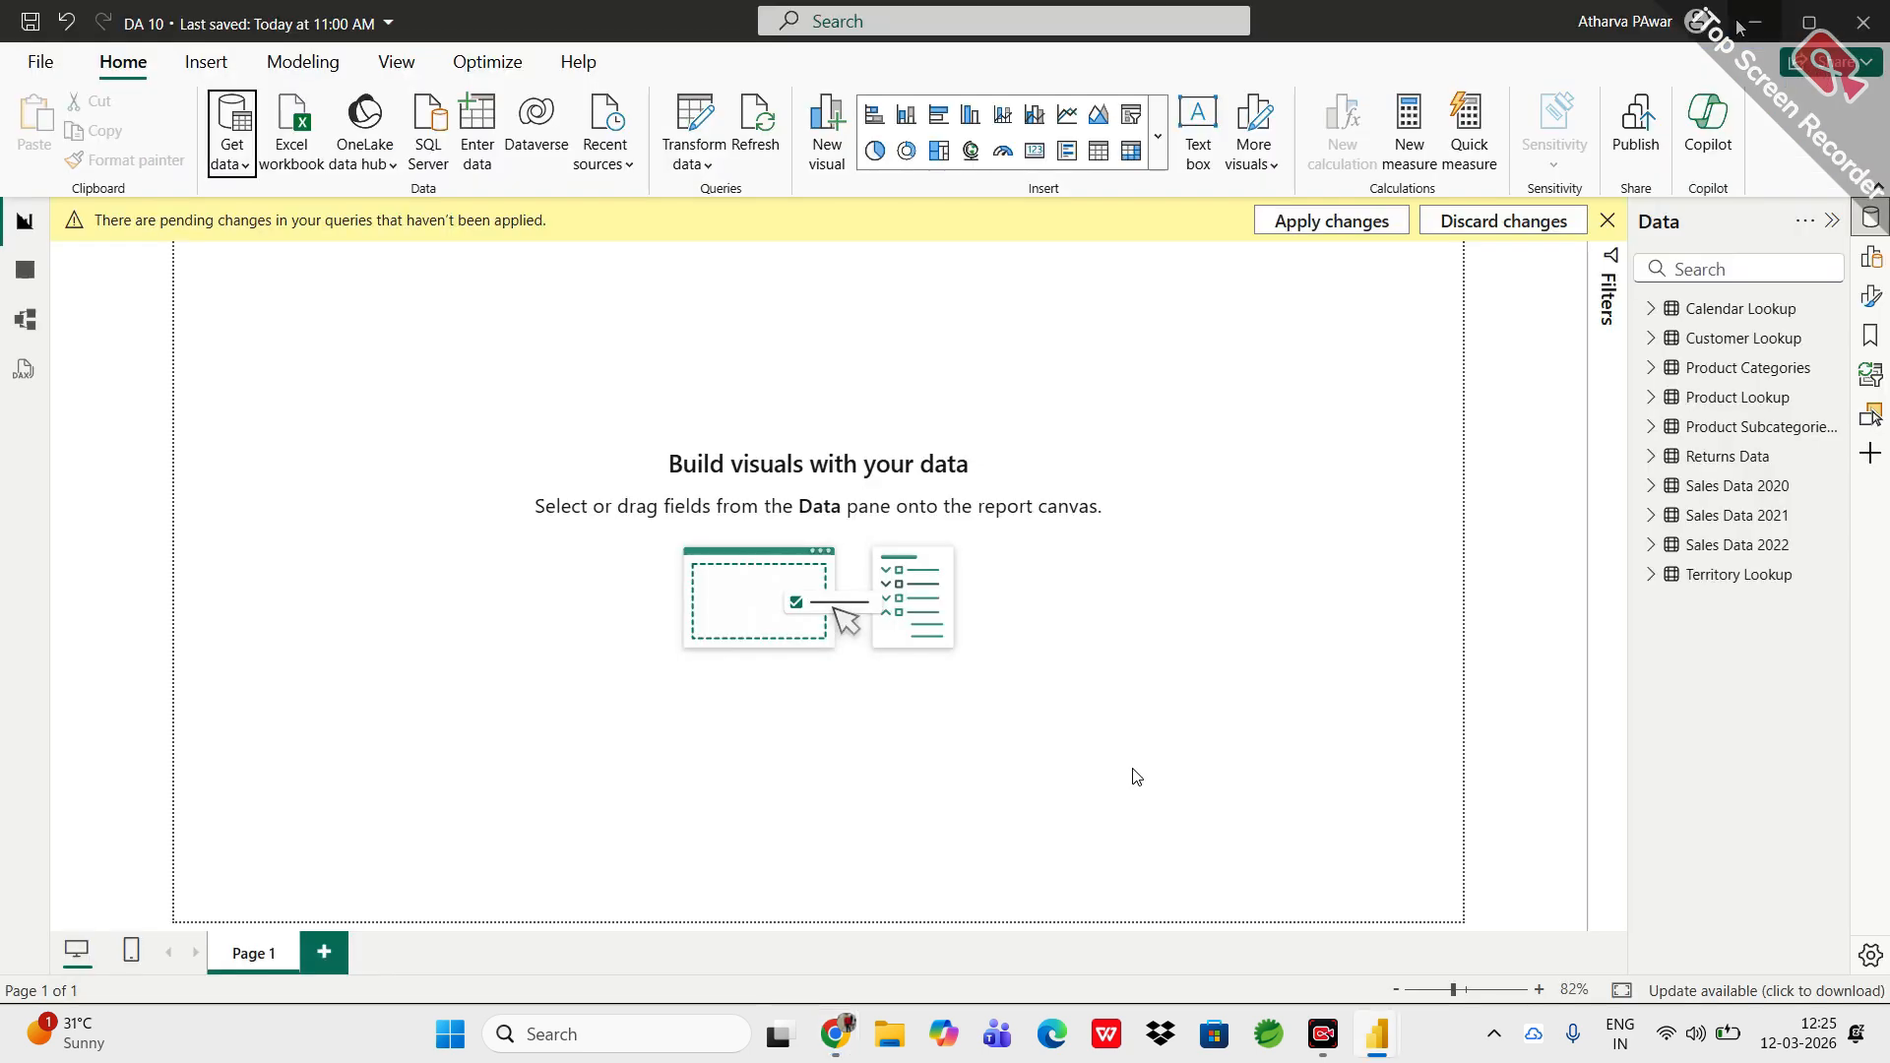
{"action": "left_click", "coordinate": [1738, 27]}
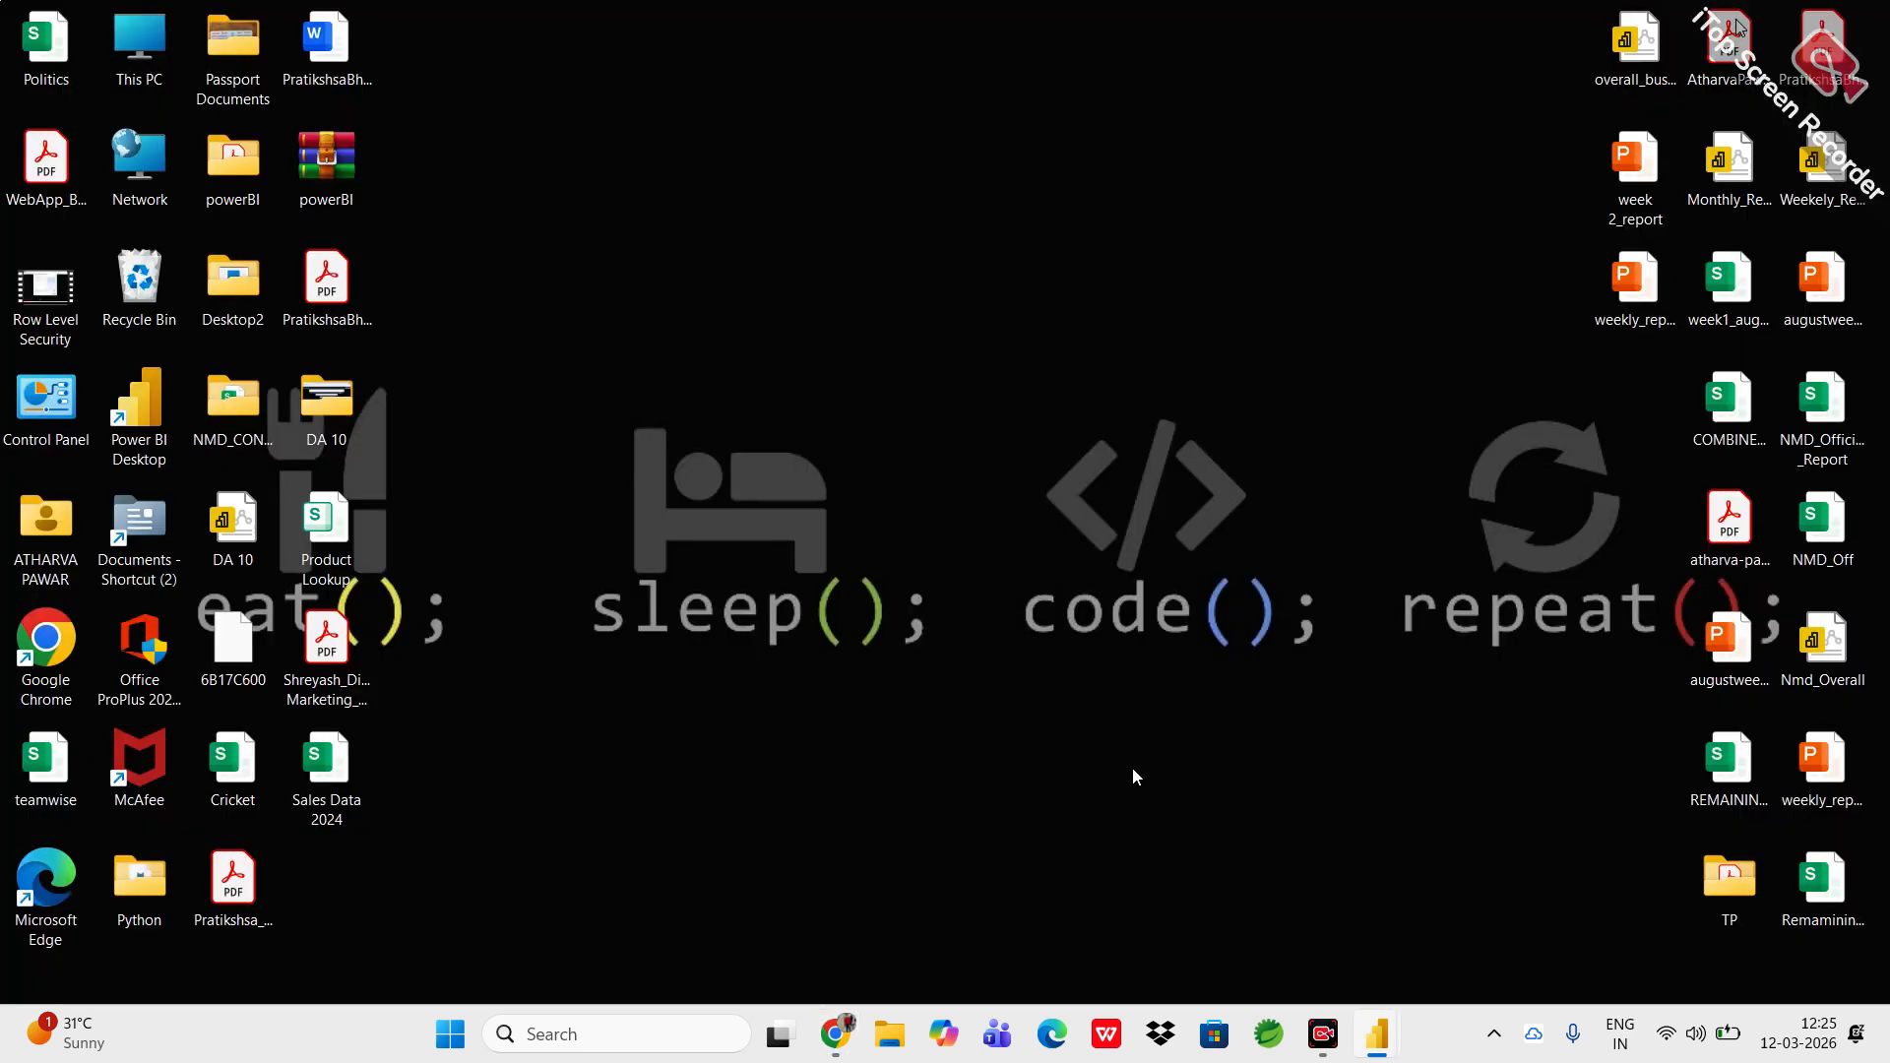
{"action": "right_click", "coordinate": [331, 809]}
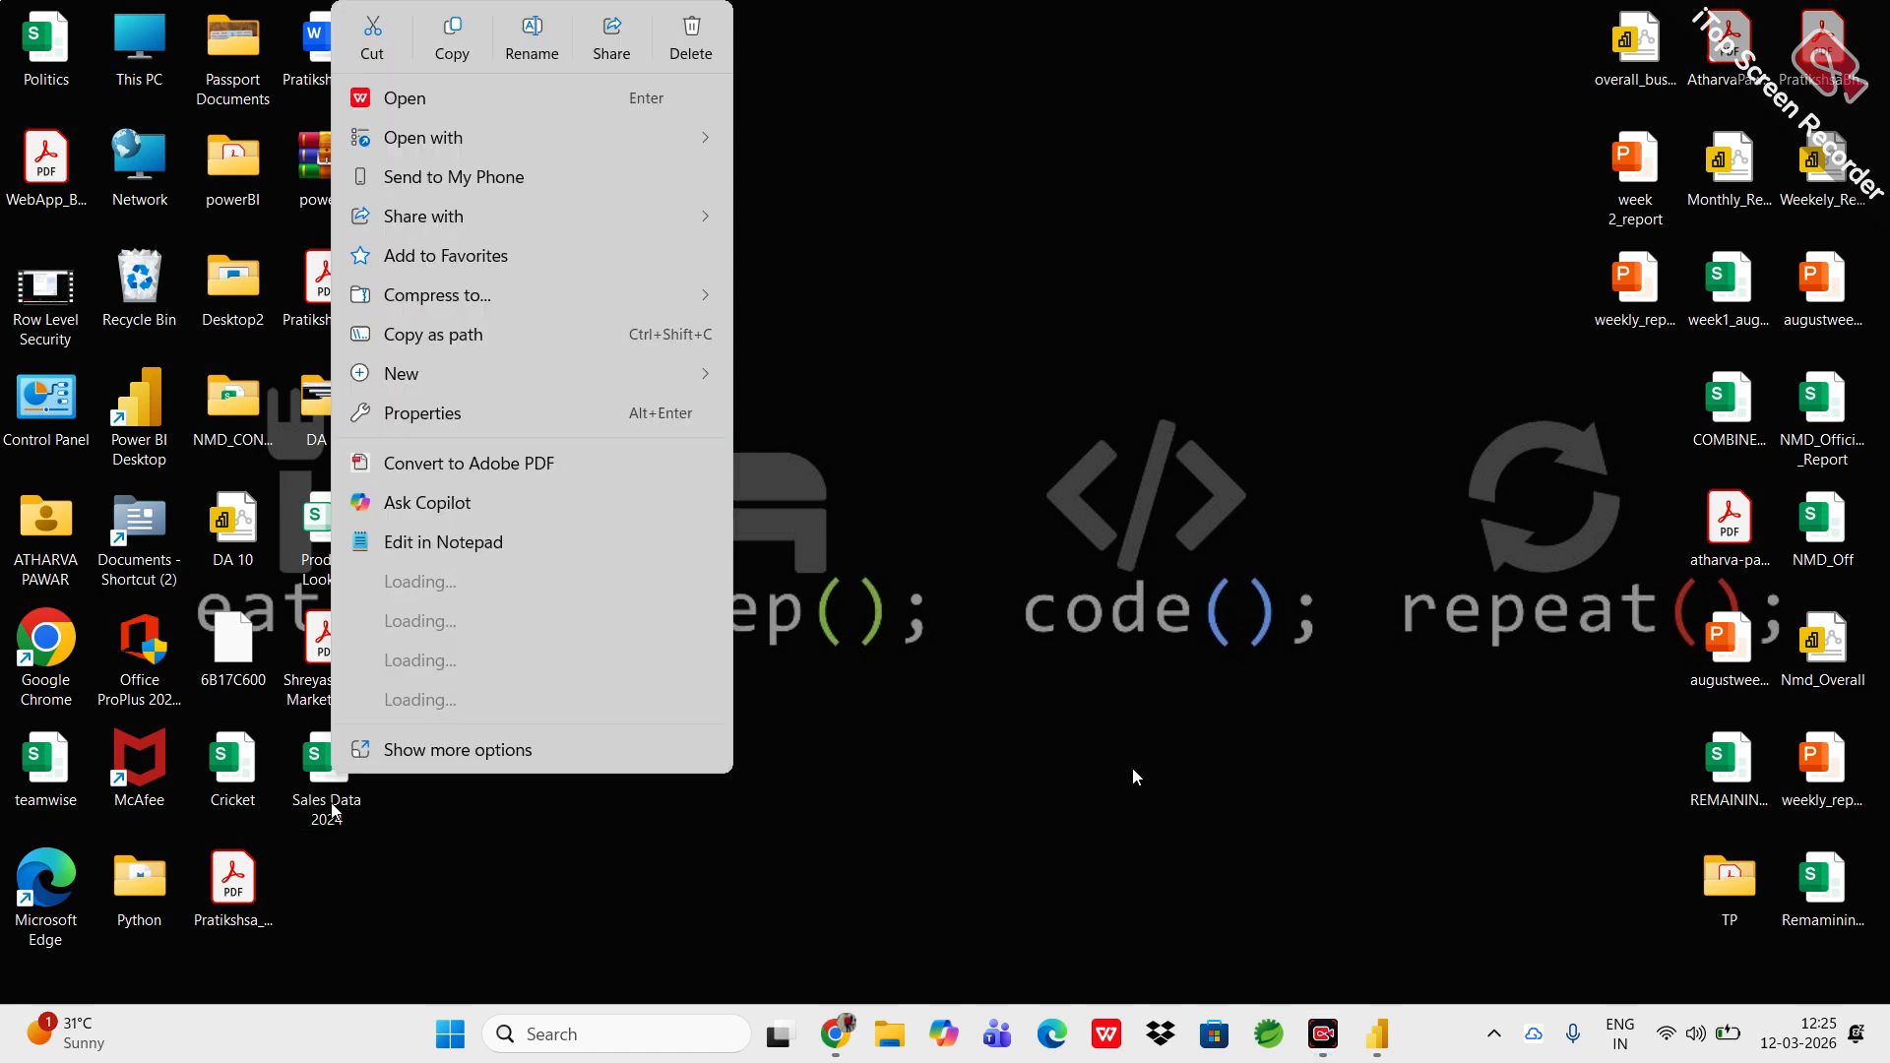
{"action": "left_click", "coordinate": [370, 39]}
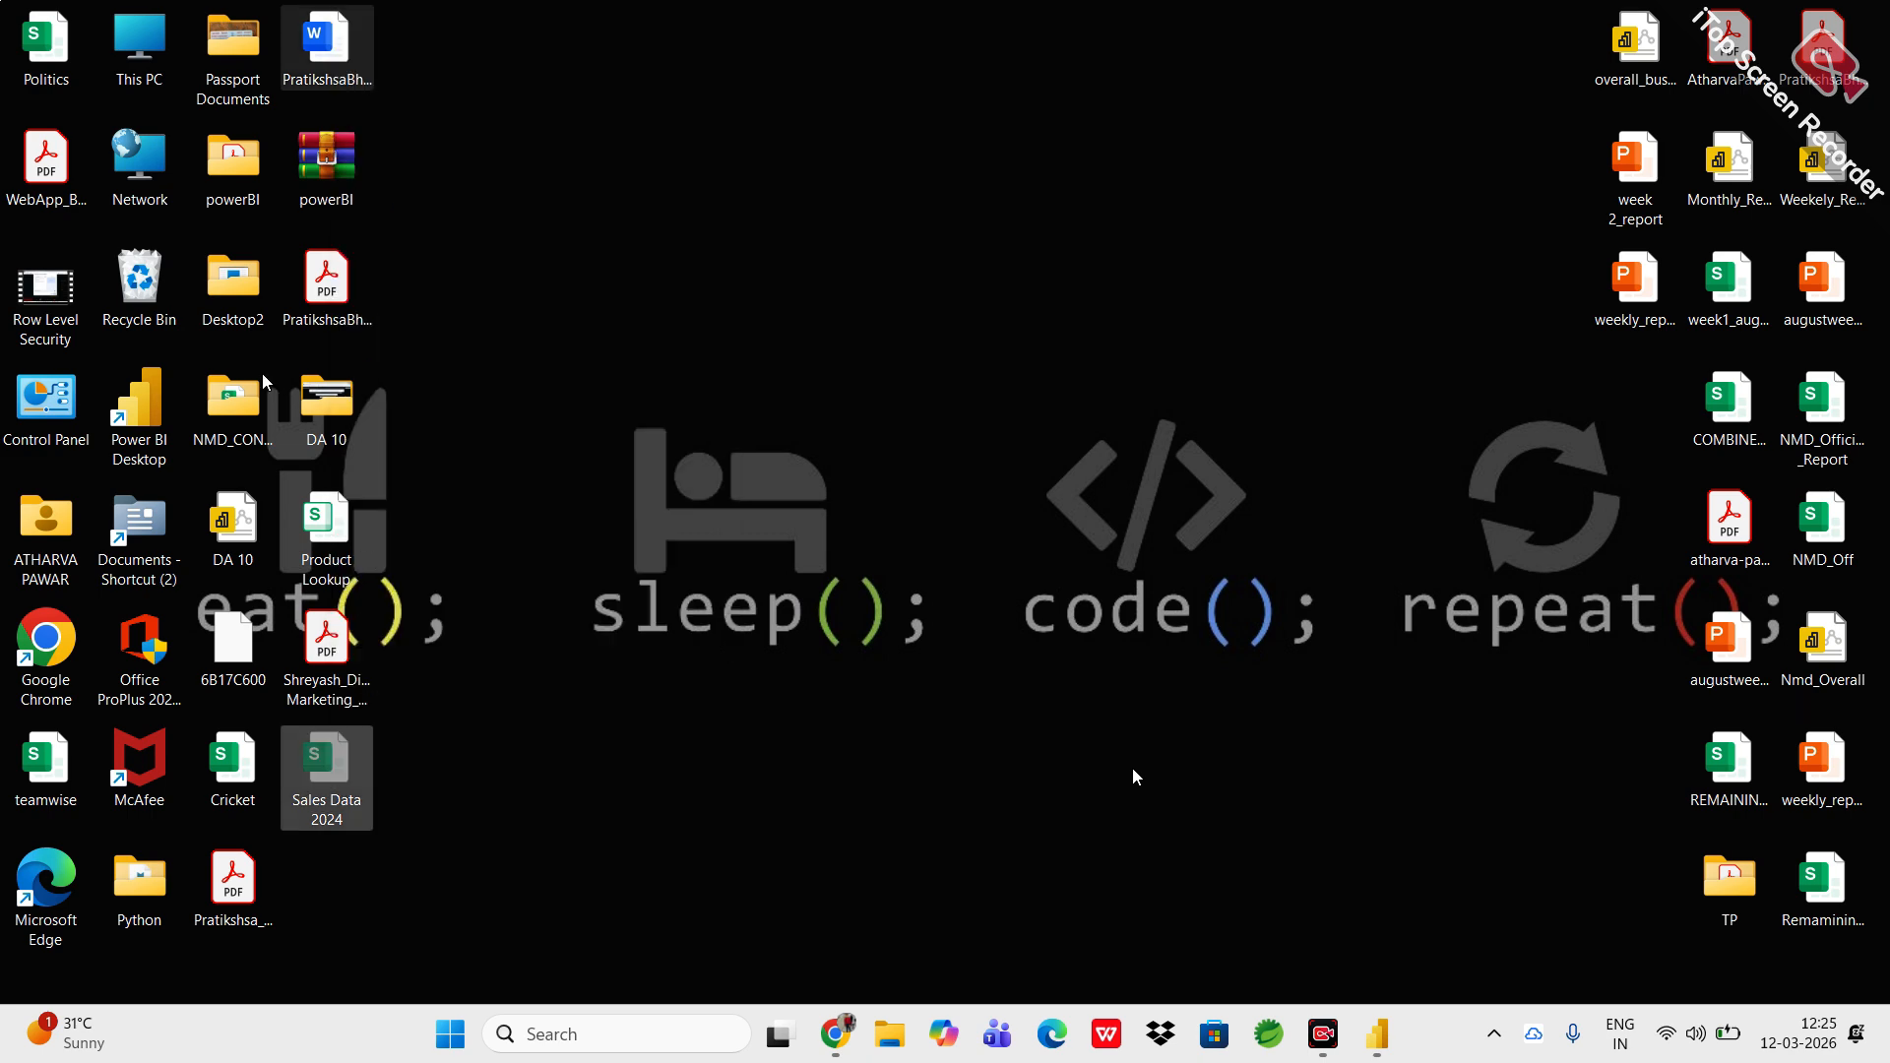
Paste the cut Sales Data 2024 file into the powerBI\adventure works data folder and return to the Power Query Editor.
{"action": "left_click", "coordinate": [236, 200]}
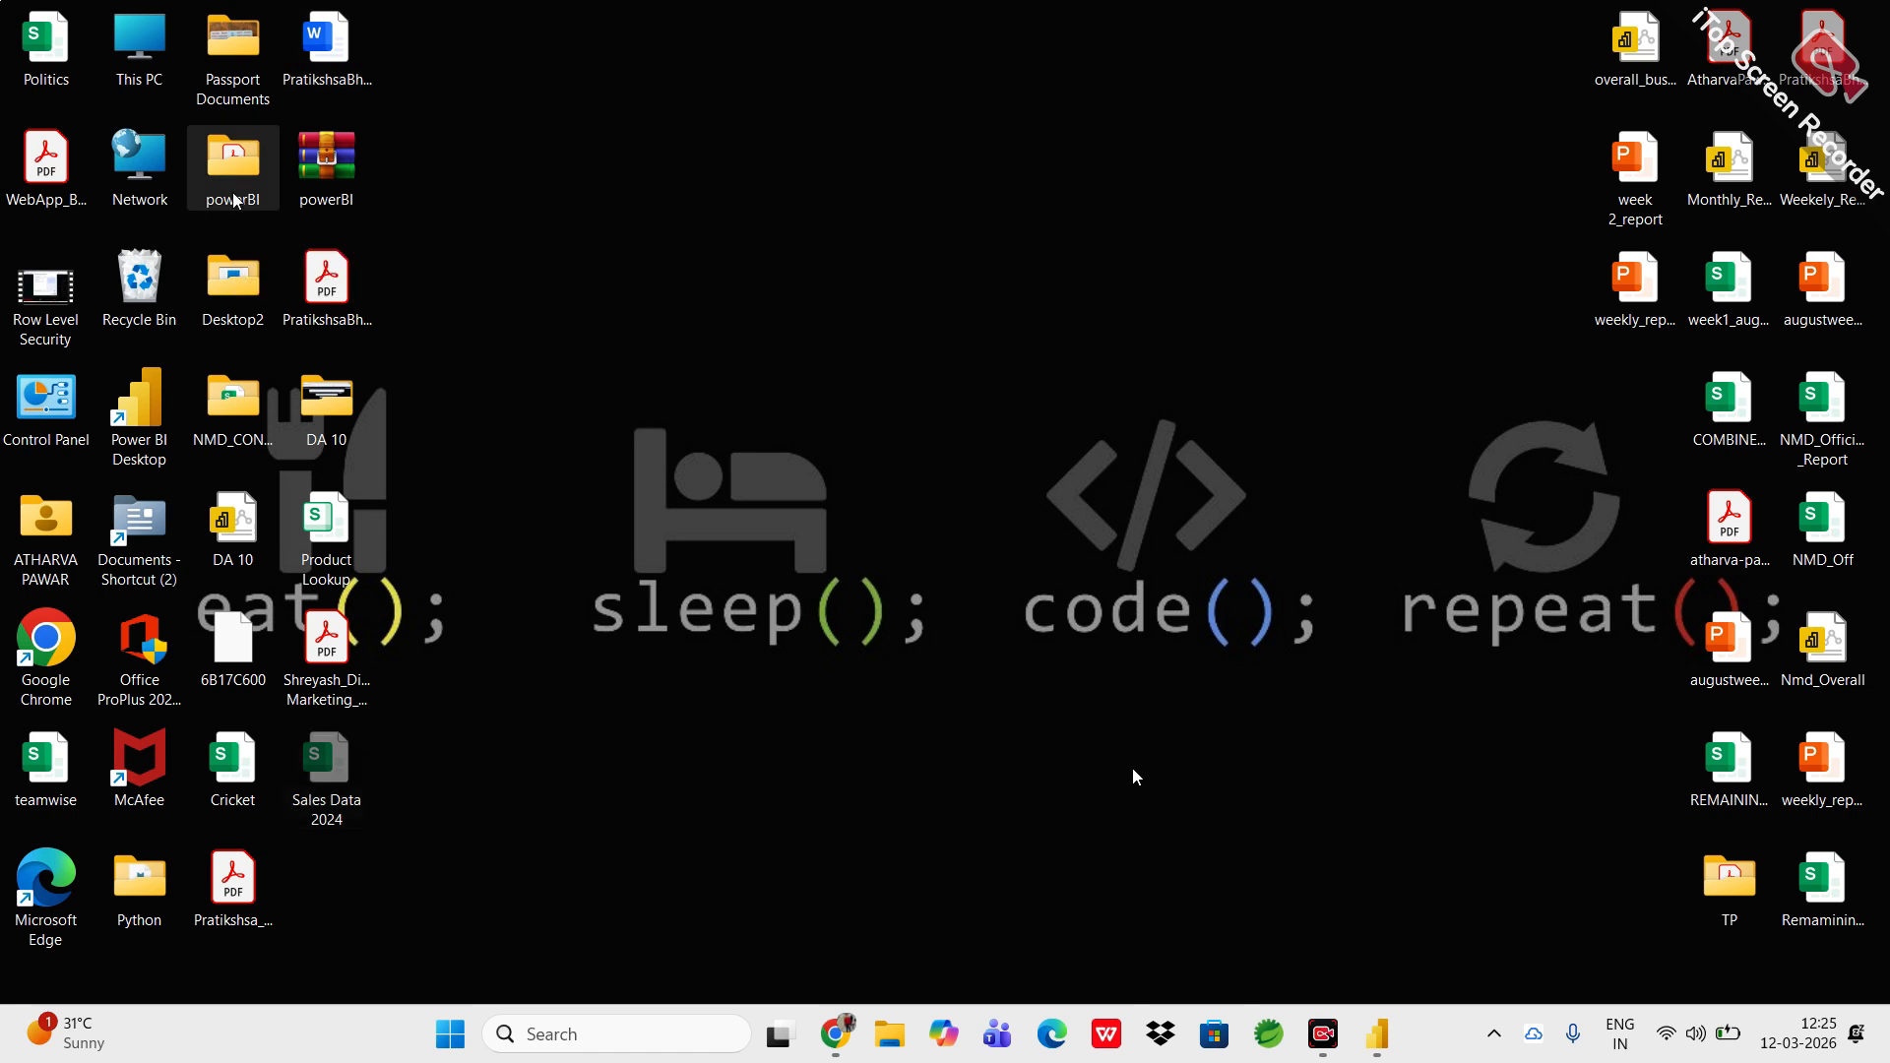
{"action": "double_click", "coordinate": [236, 200]}
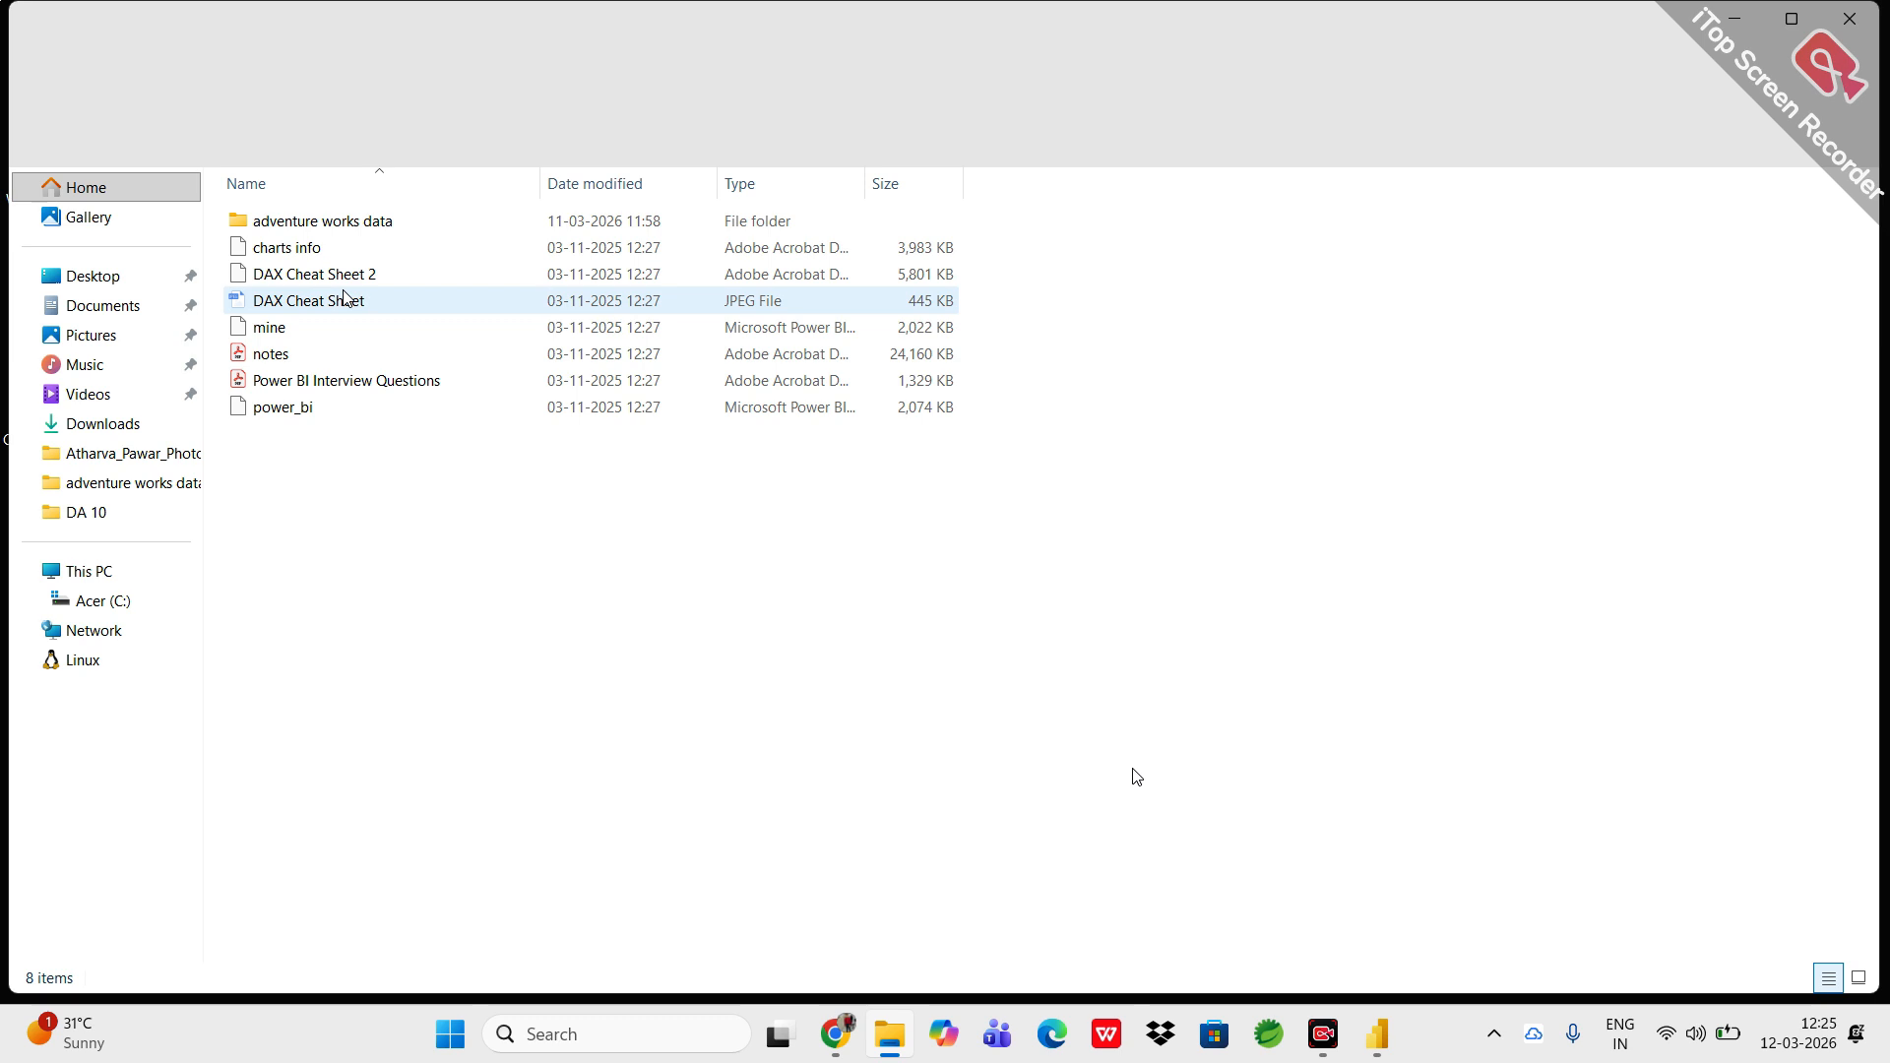
{"action": "left_click", "coordinate": [328, 224]}
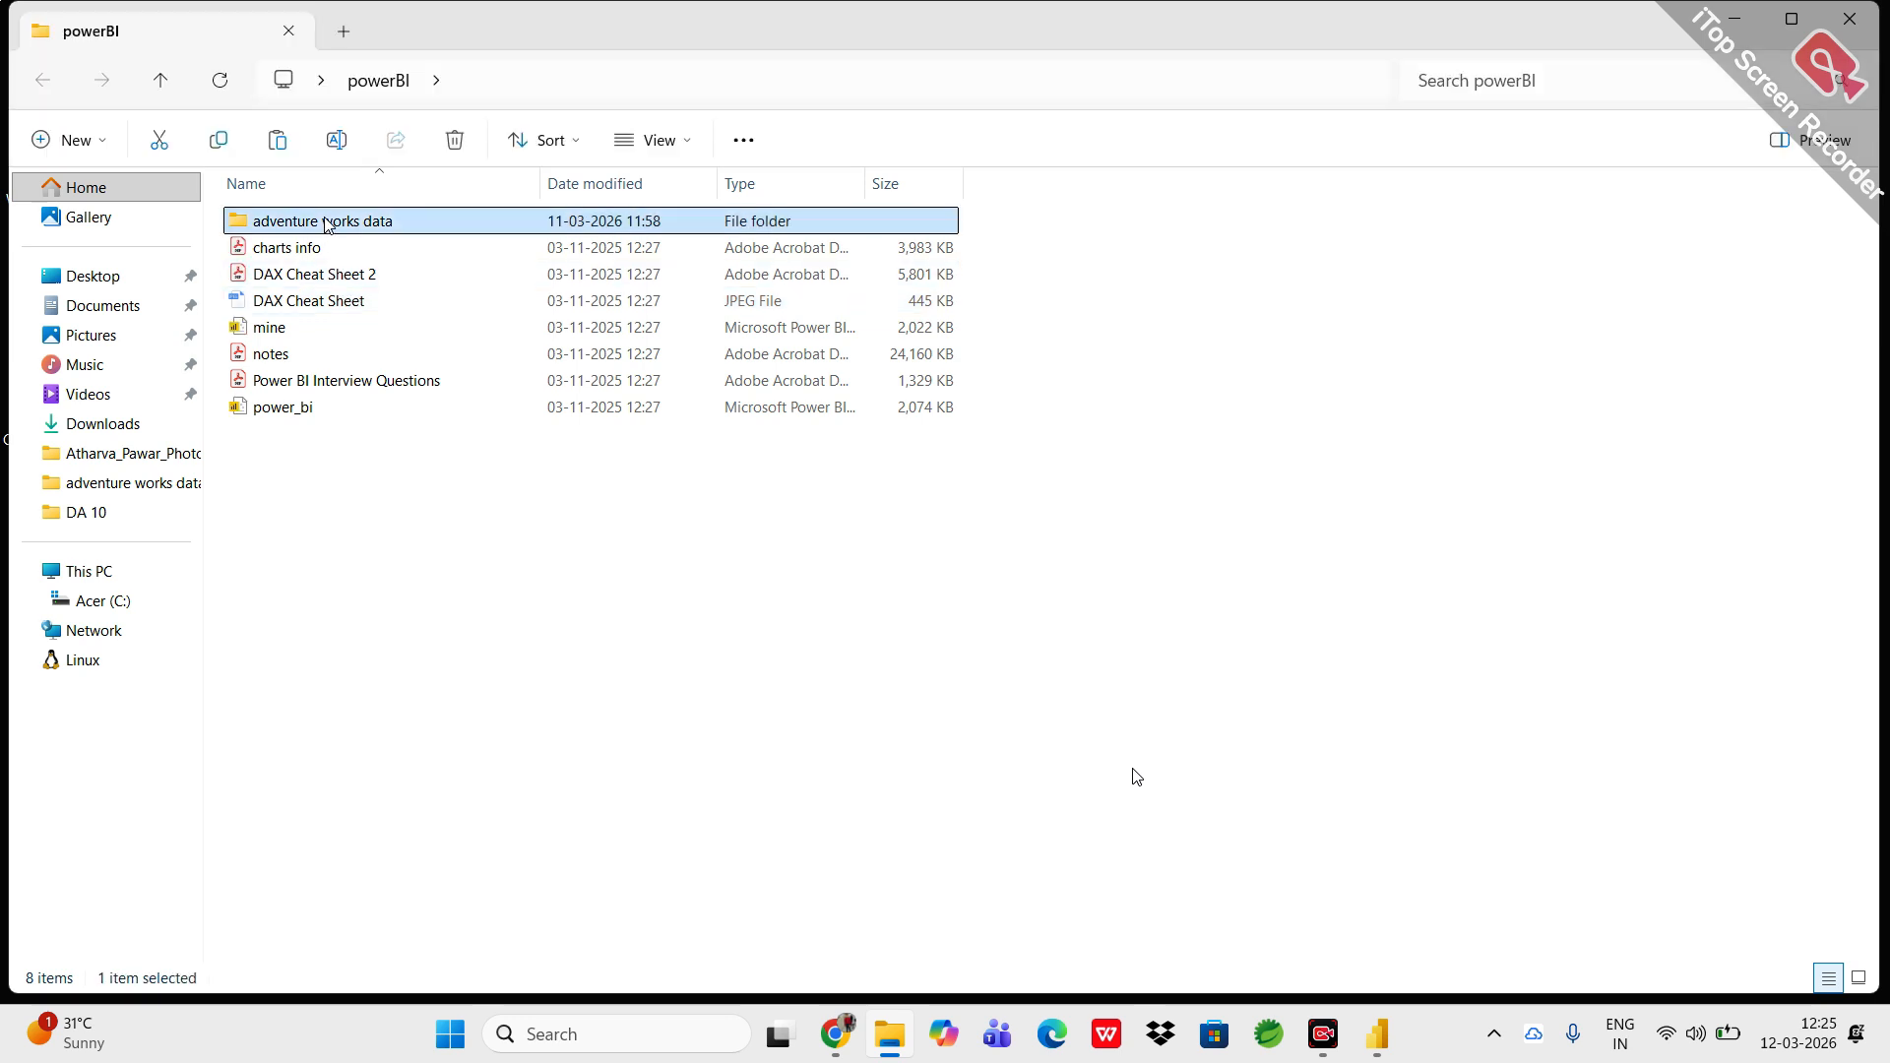
{"action": "double_click", "coordinate": [328, 225]}
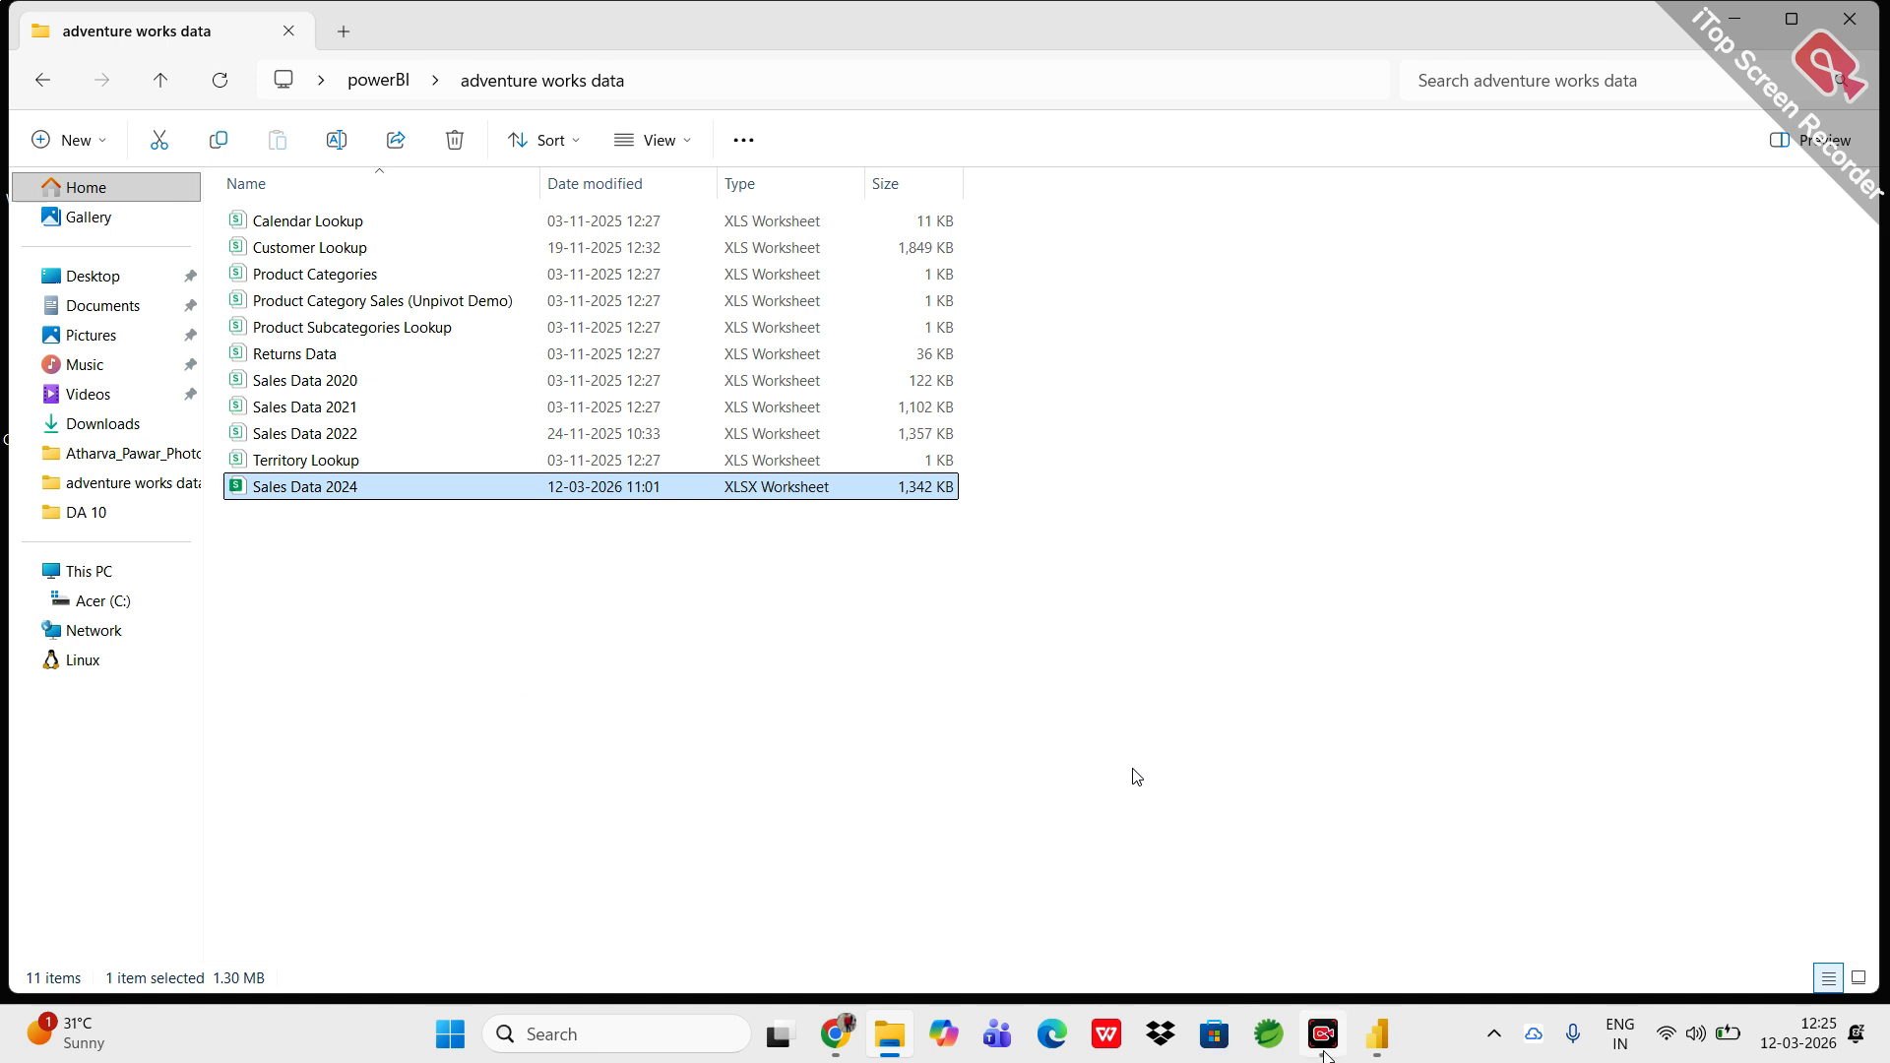
{"action": "mouse_move", "coordinate": [1398, 1042]}
{"action": "left_click", "coordinate": [1486, 940]}
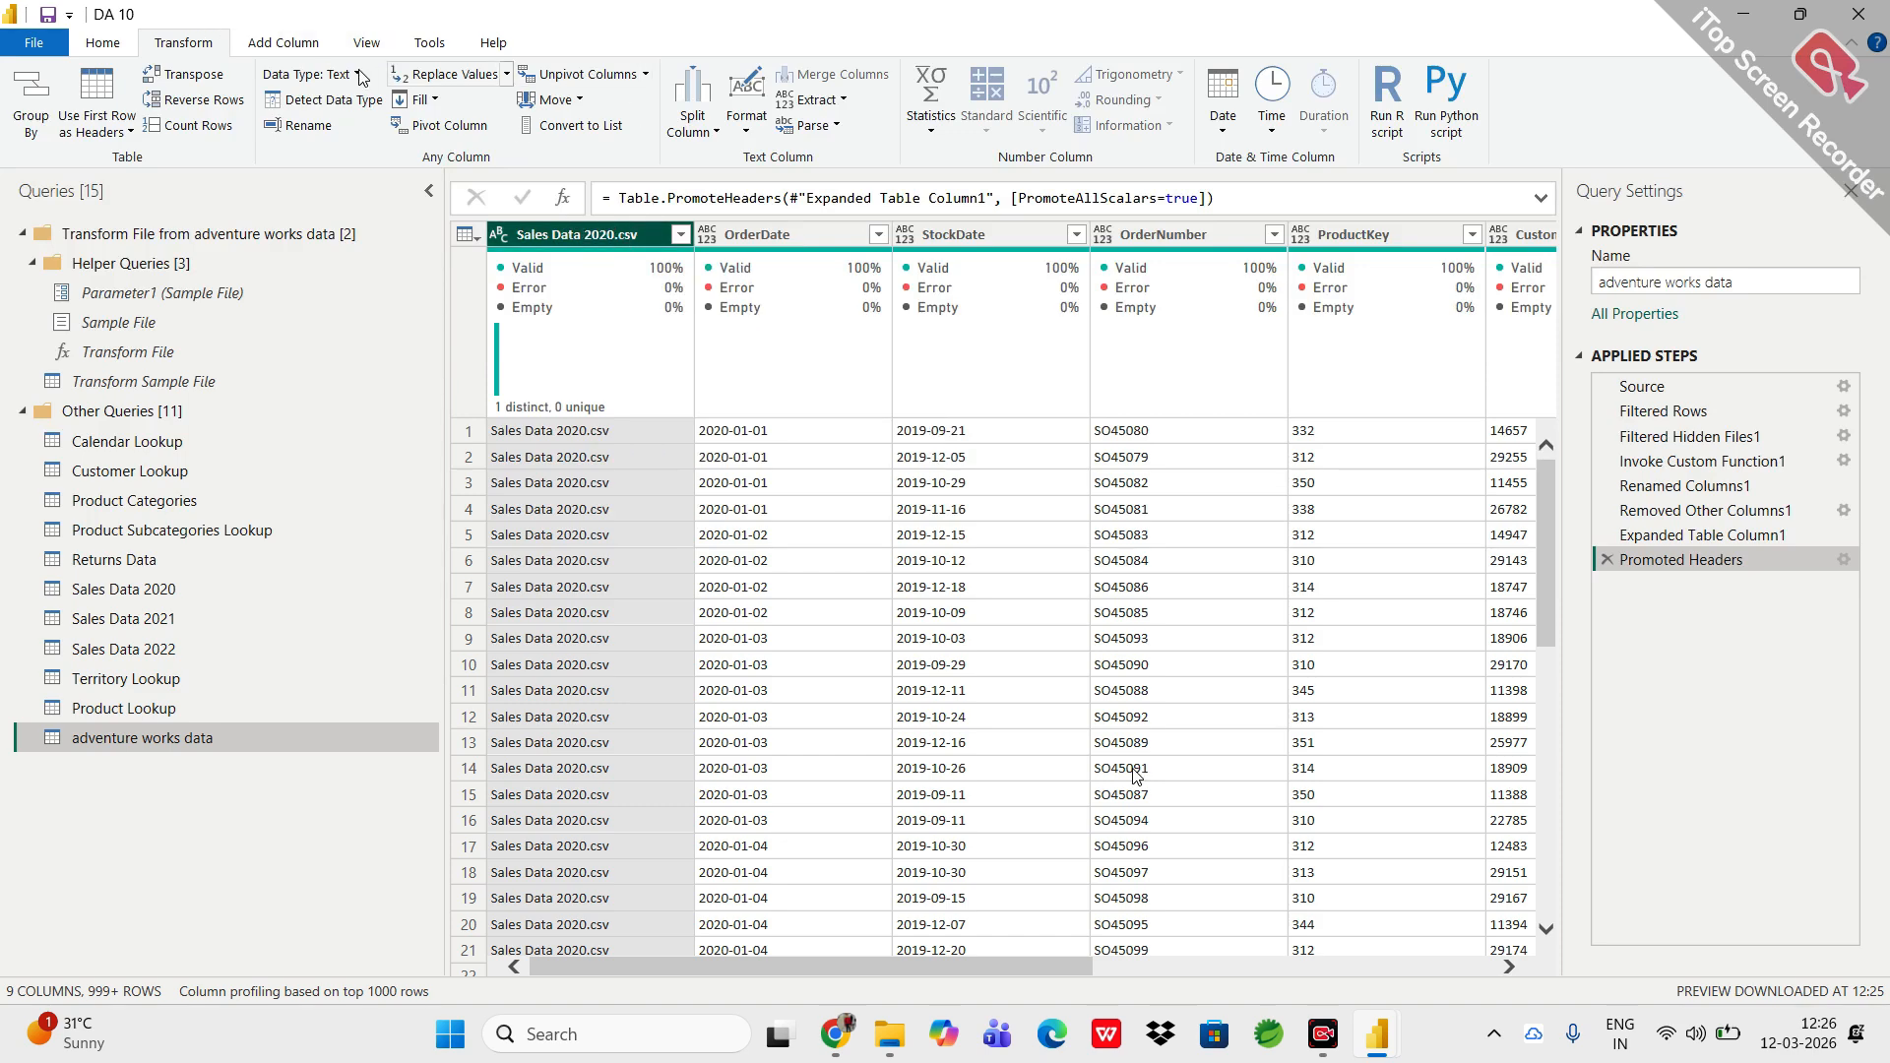
Try to change the data type of the Sales Data 2020.csv column to Date.
{"action": "left_click", "coordinate": [323, 43]}
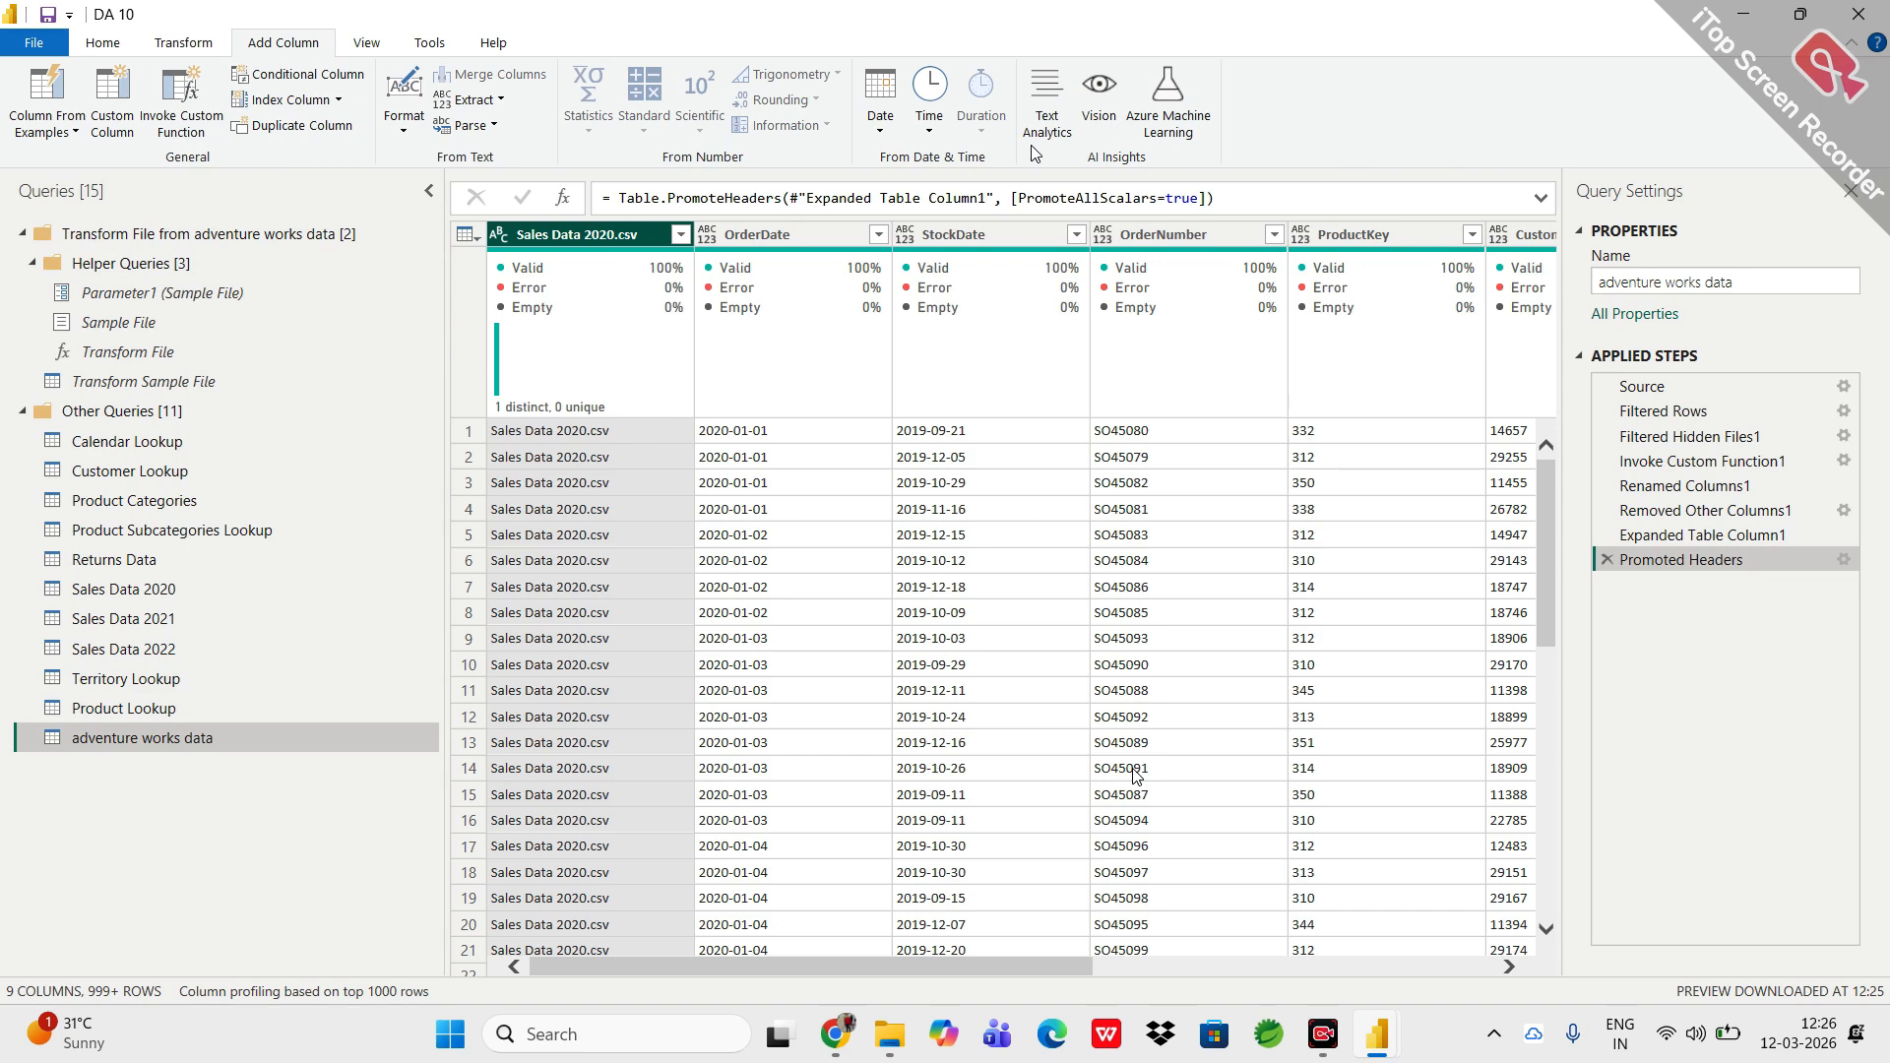
{"action": "left_click", "coordinate": [890, 126]}
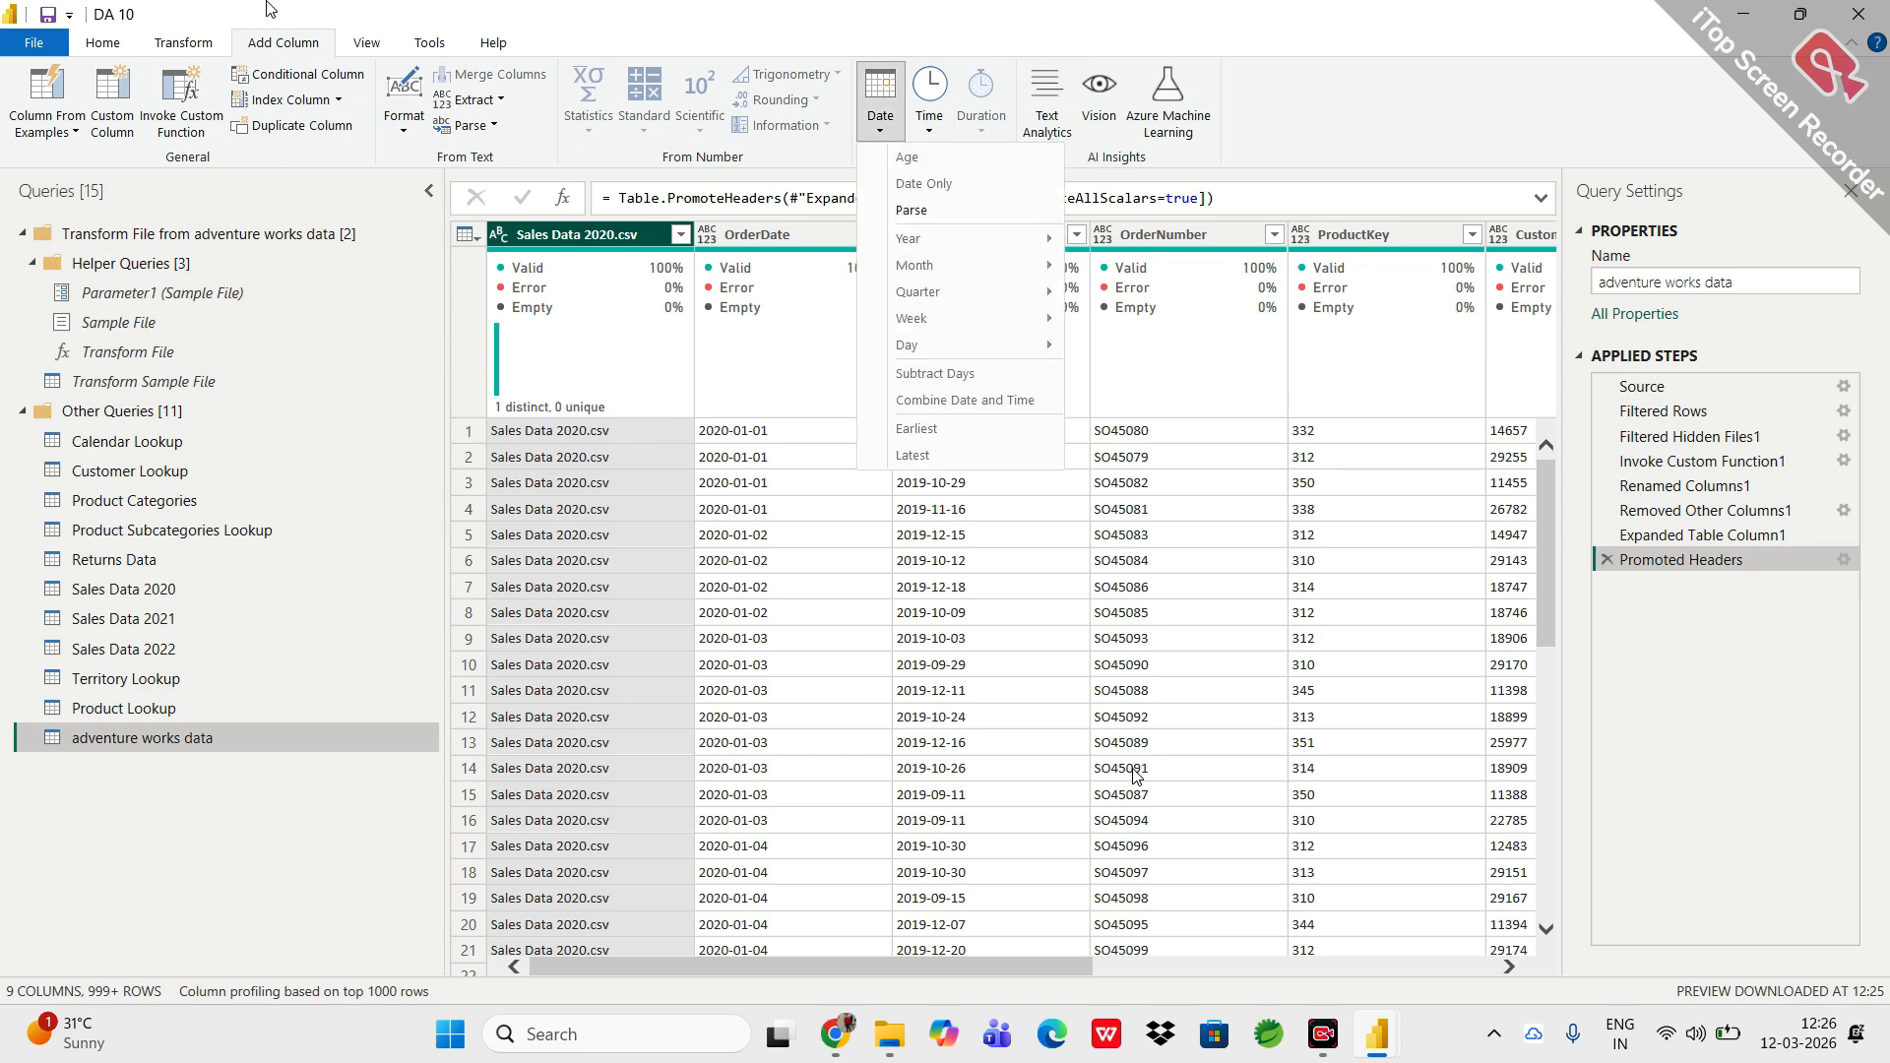
{"action": "left_click", "coordinate": [109, 38]}
{"action": "left_click", "coordinate": [111, 41]}
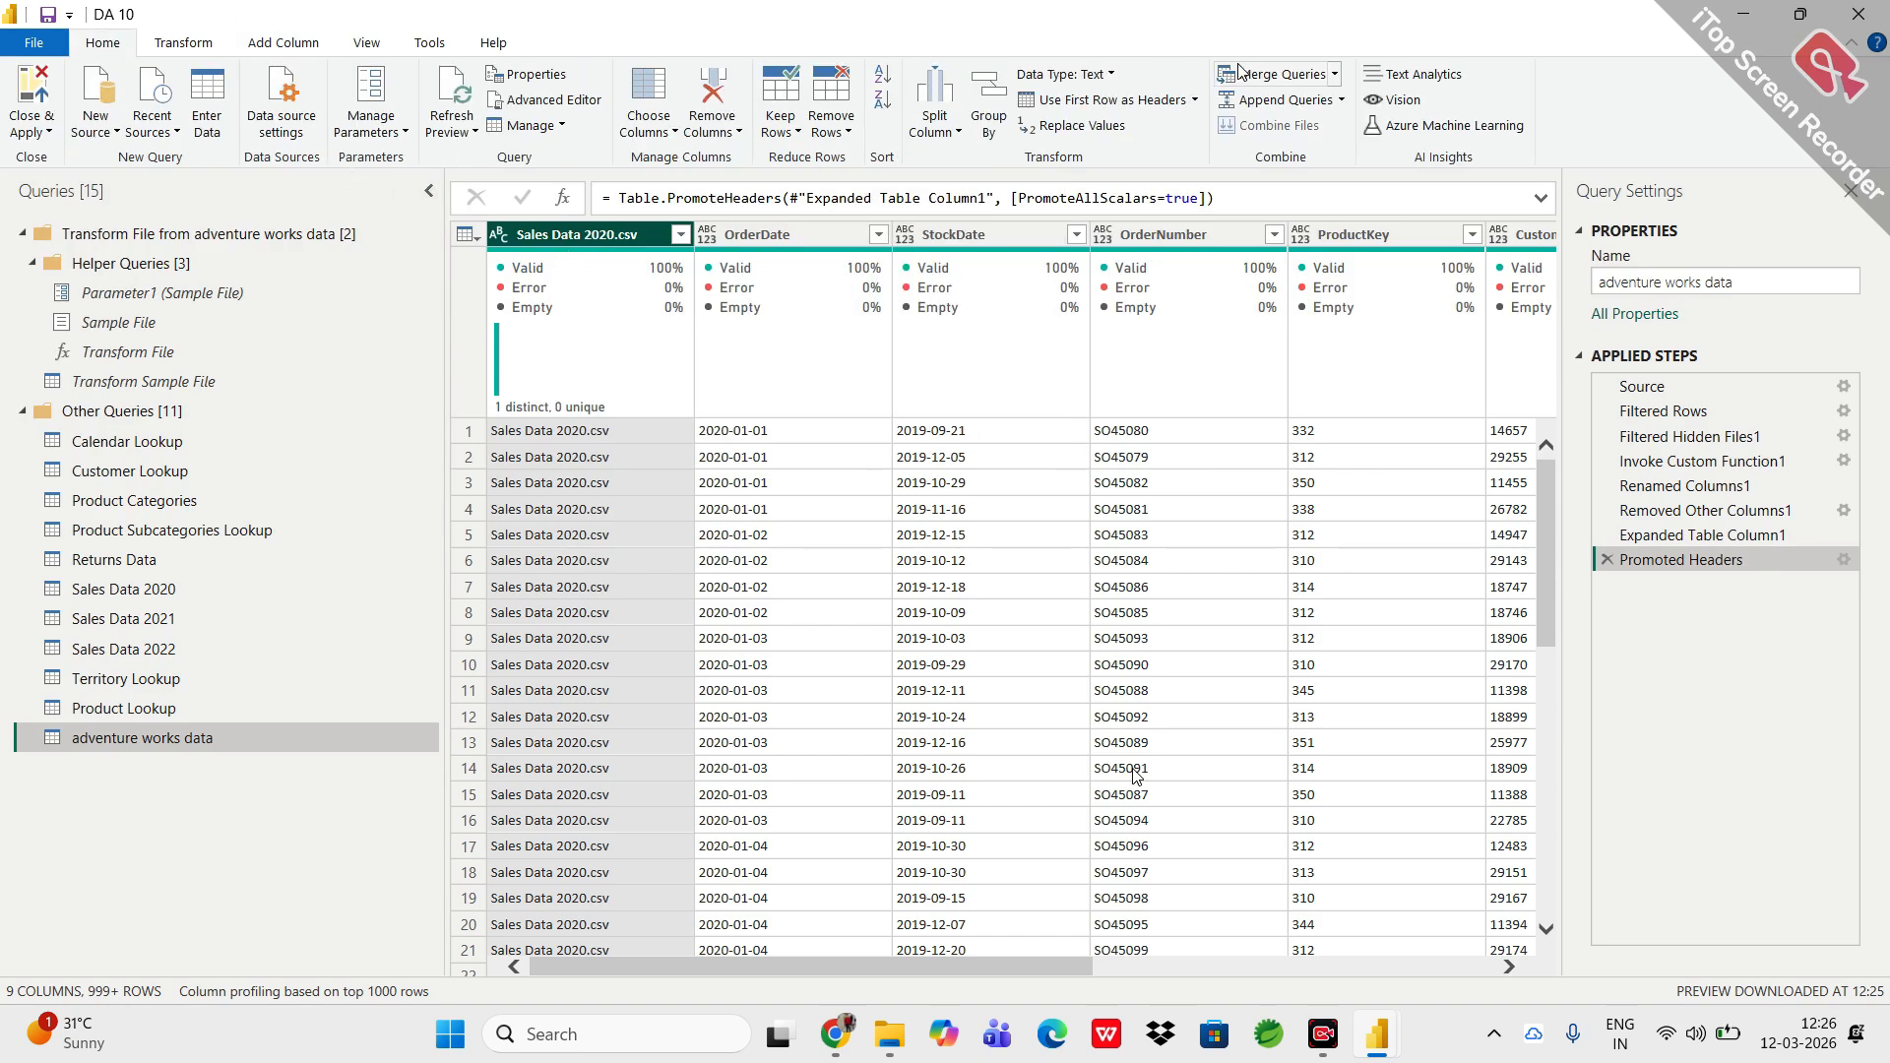
{"action": "left_click", "coordinate": [1065, 74]}
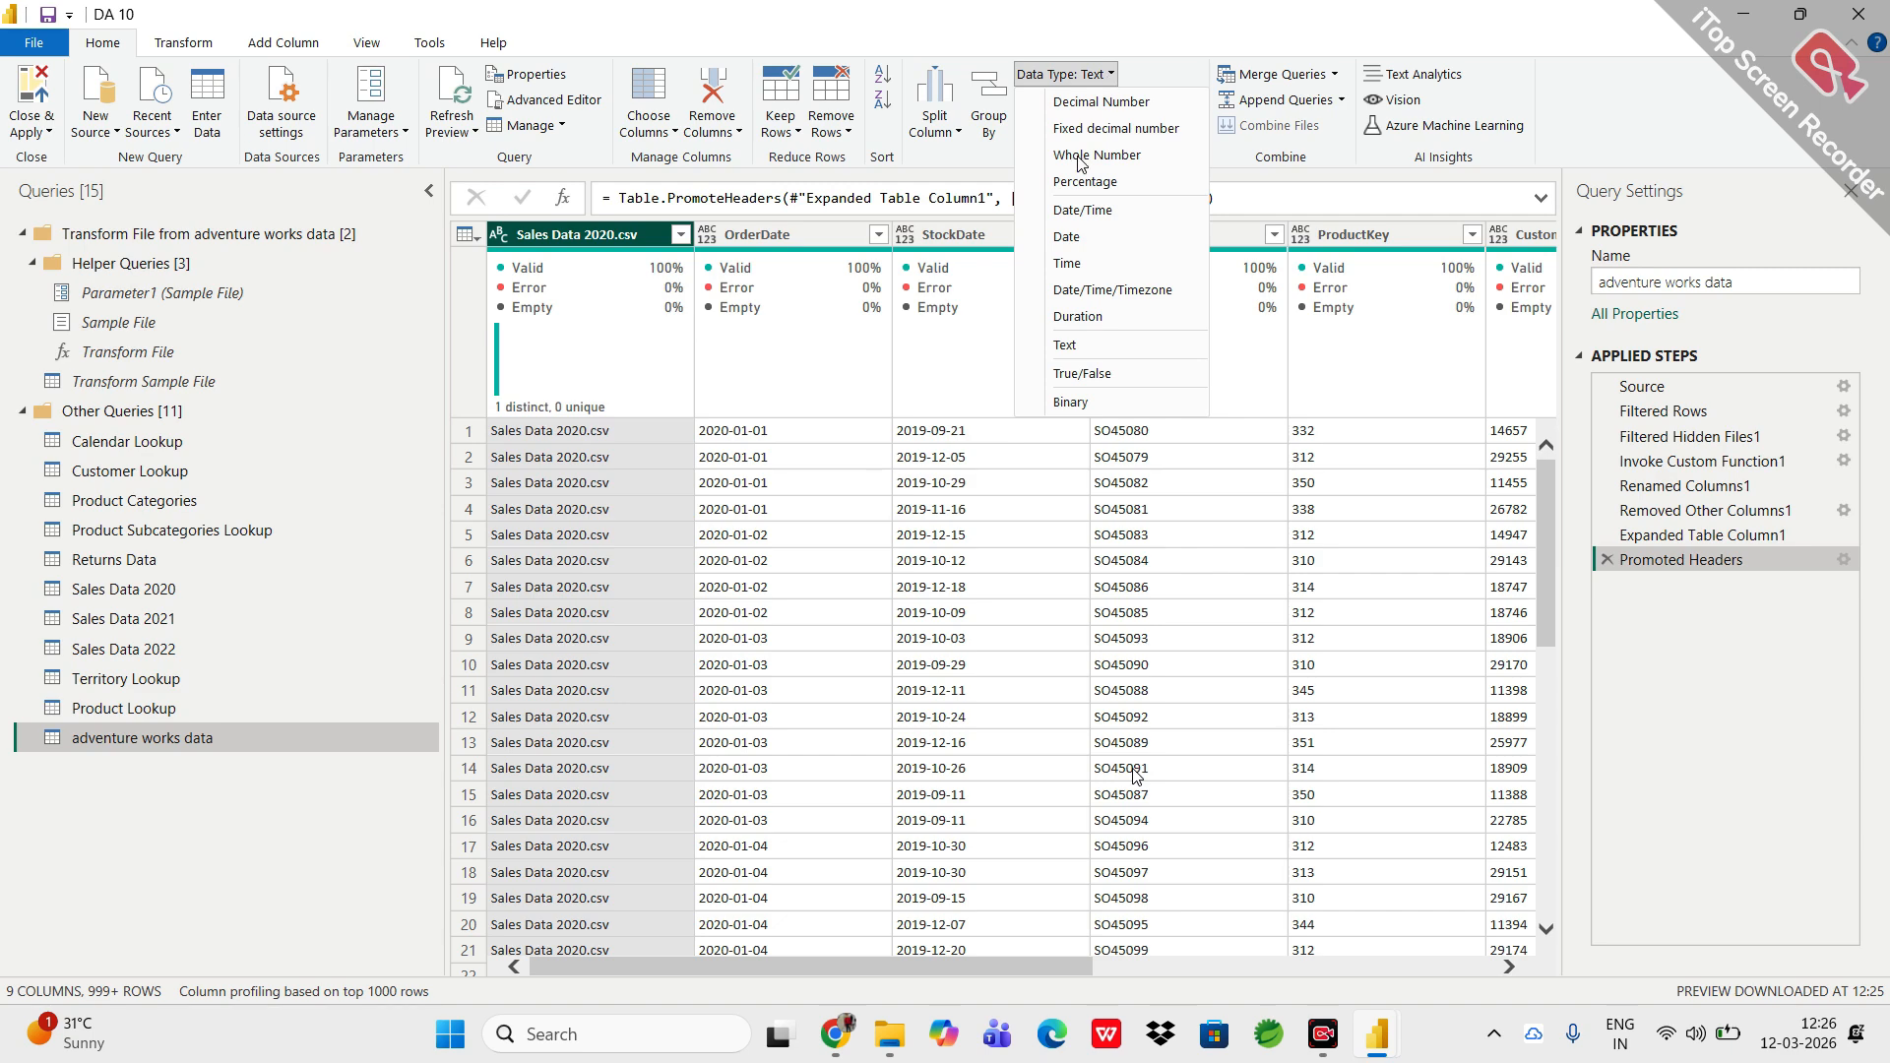
{"action": "left_click", "coordinate": [1077, 244]}
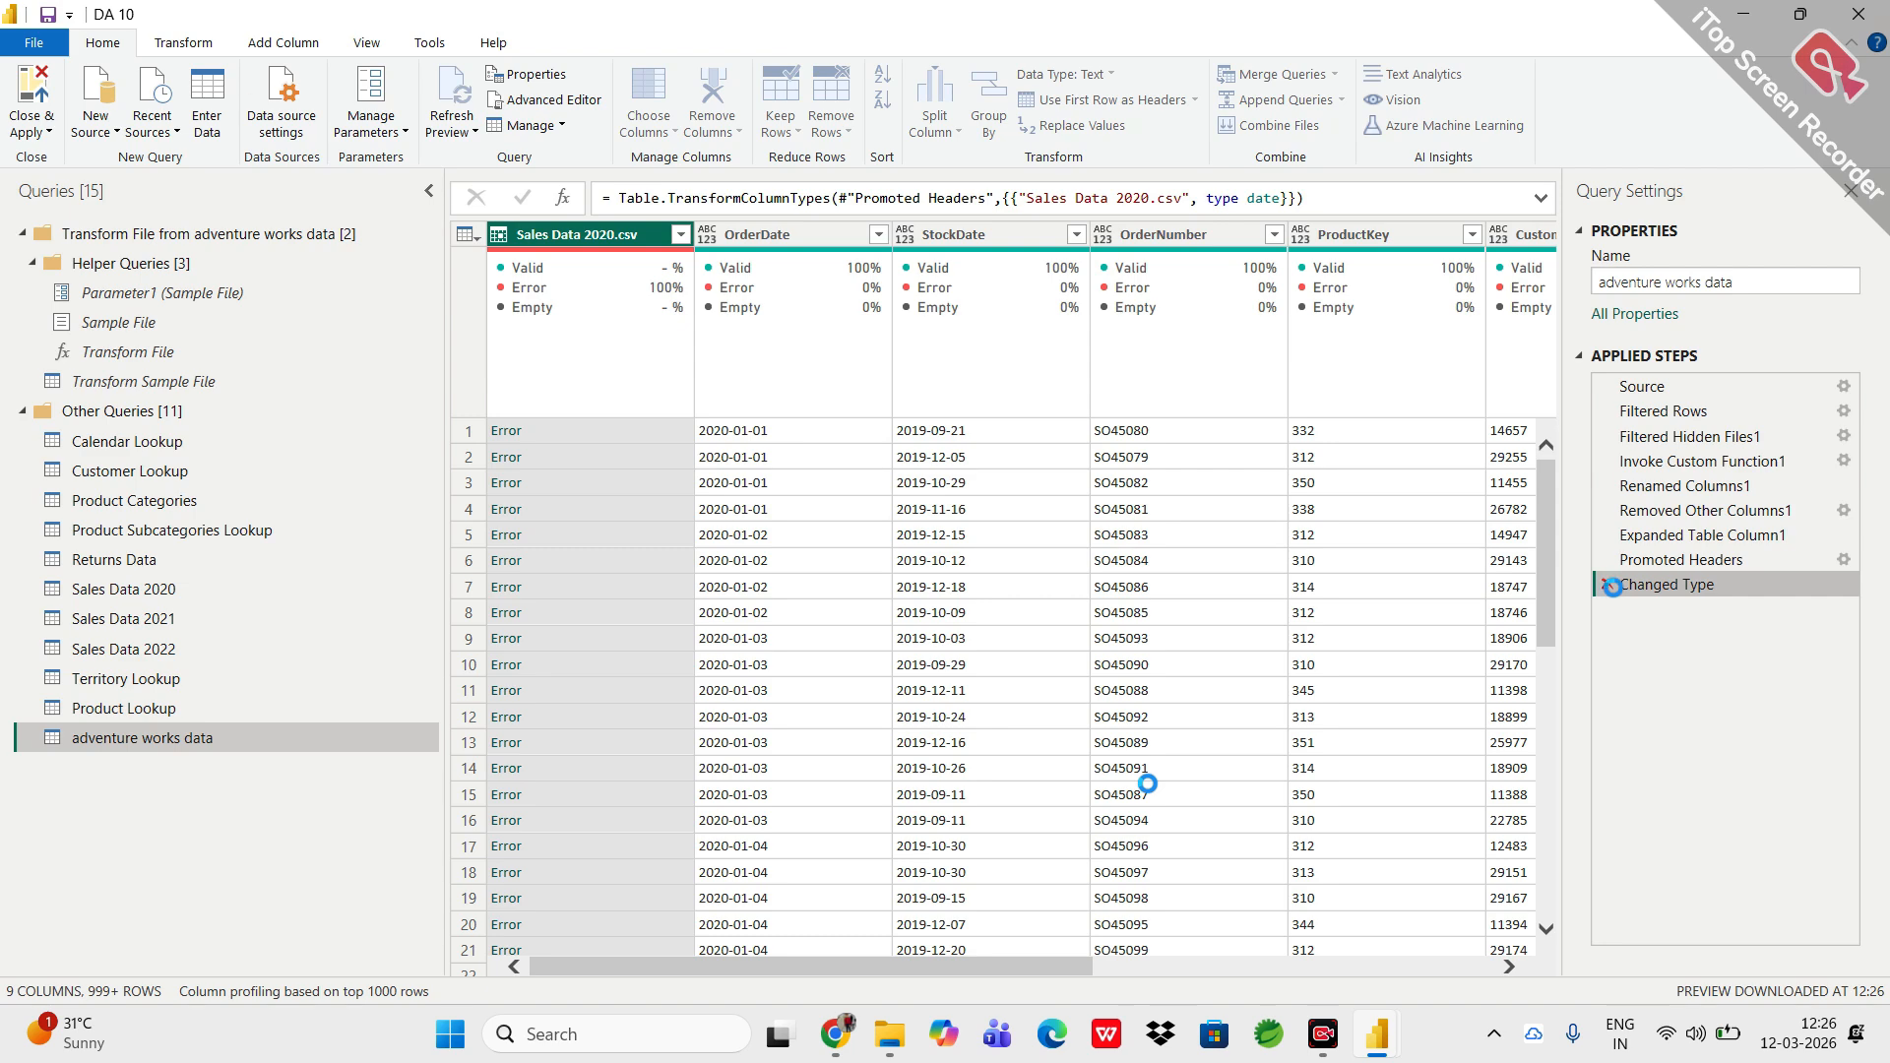
{"action": "left_click", "coordinate": [1609, 584]}
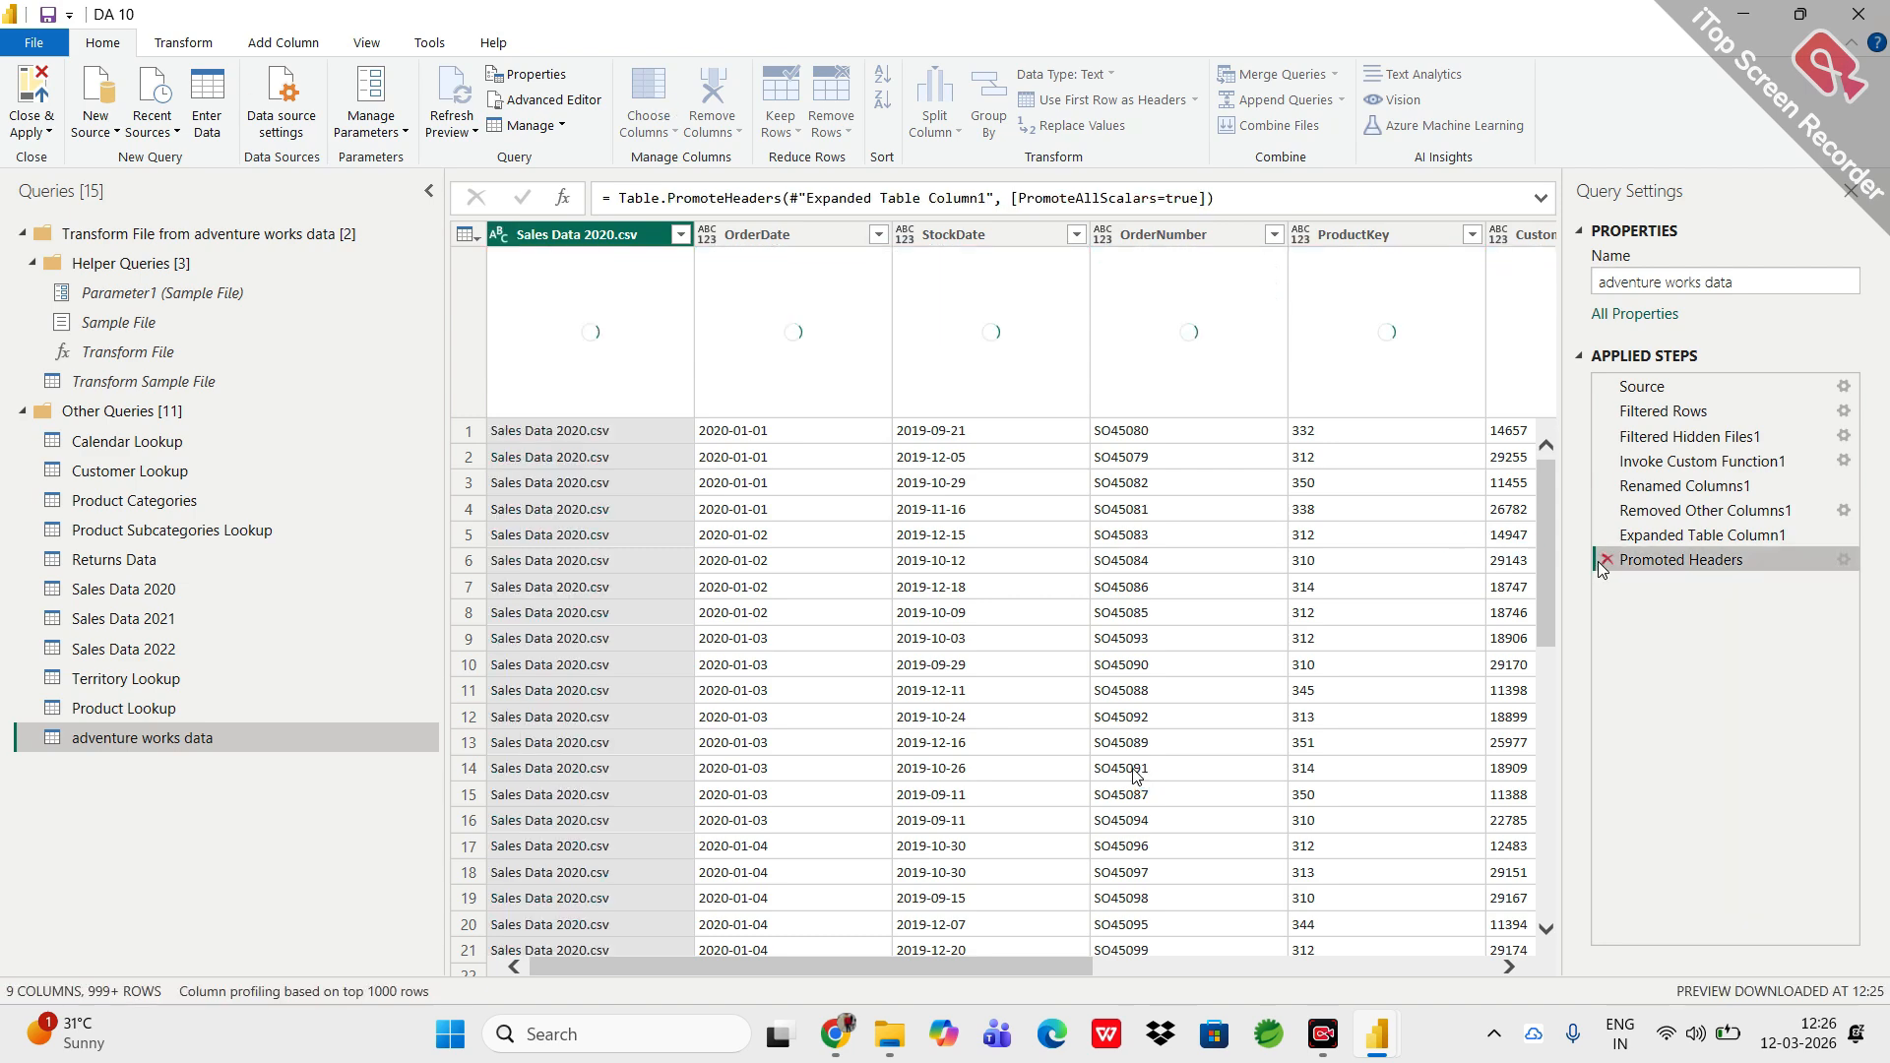
Change the data type of the OrderDate column in the adventure works data query to Date.
{"action": "left_click", "coordinate": [796, 244]}
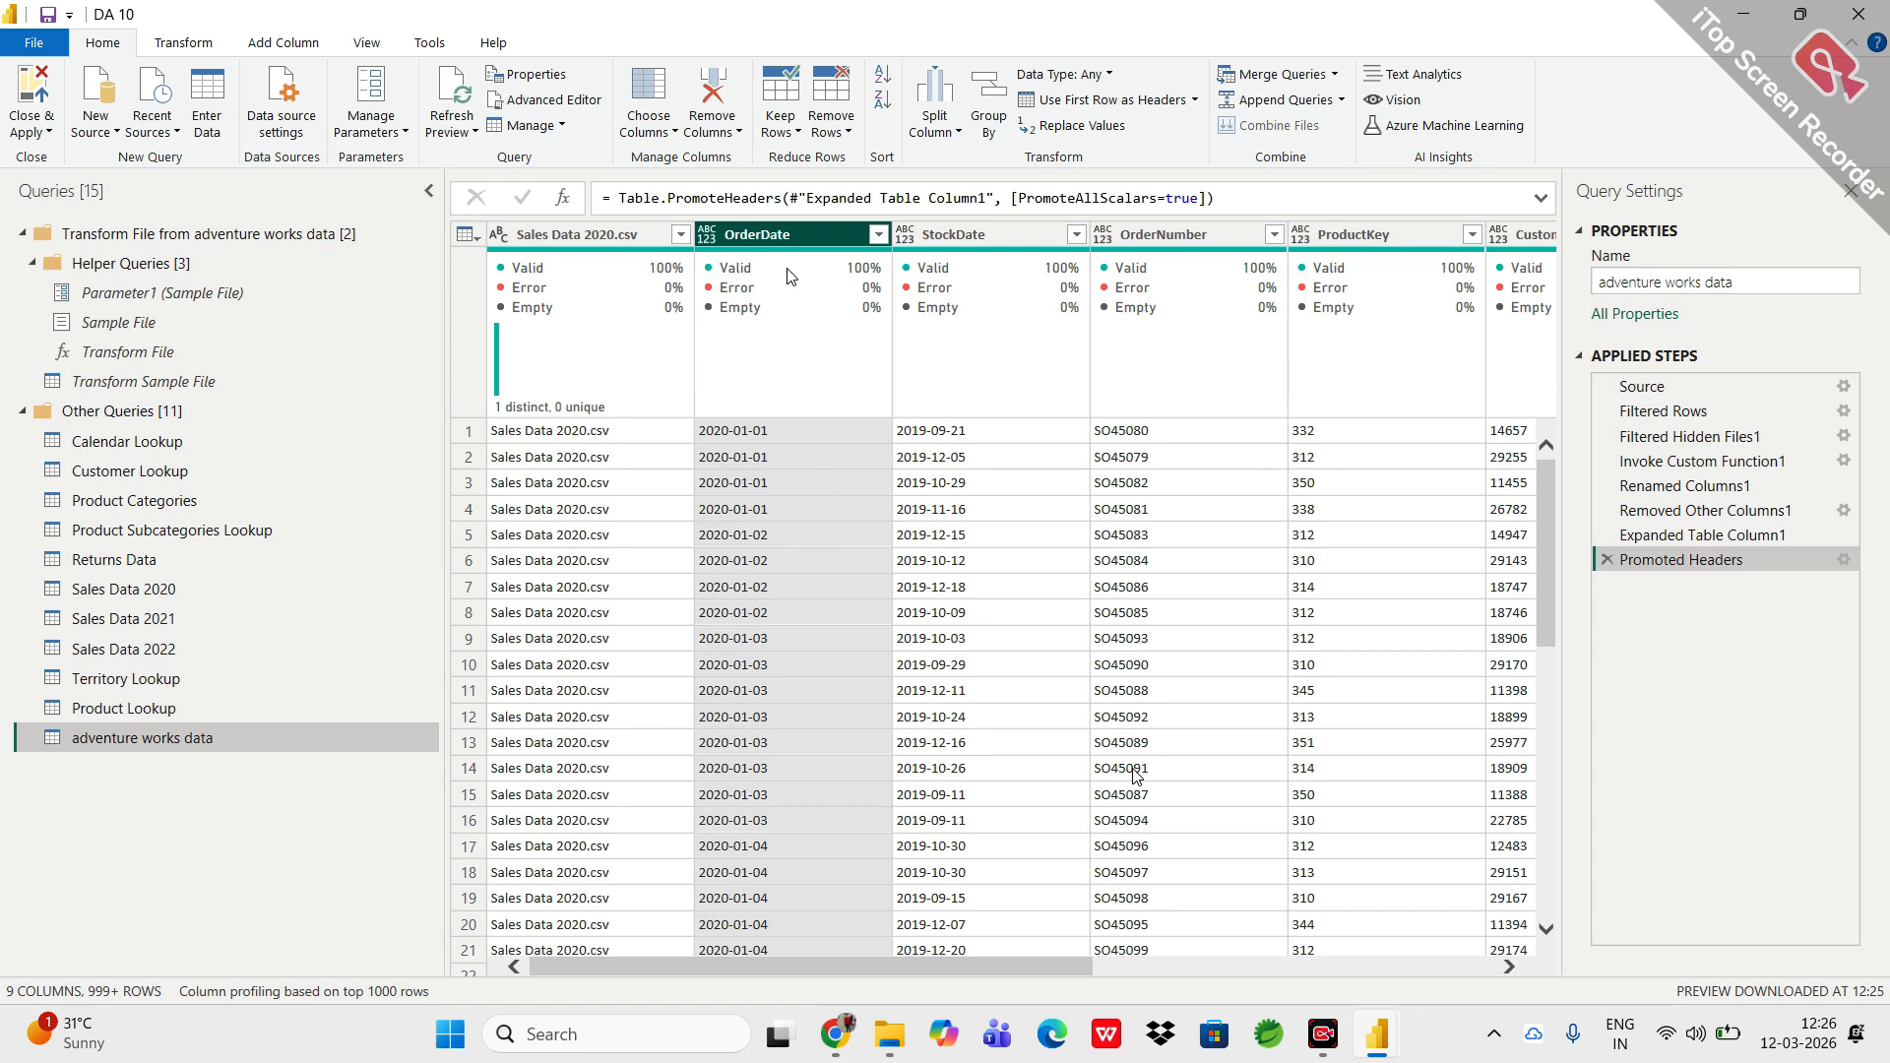
{"action": "left_click", "coordinate": [1098, 75]}
{"action": "left_click", "coordinate": [1082, 241]}
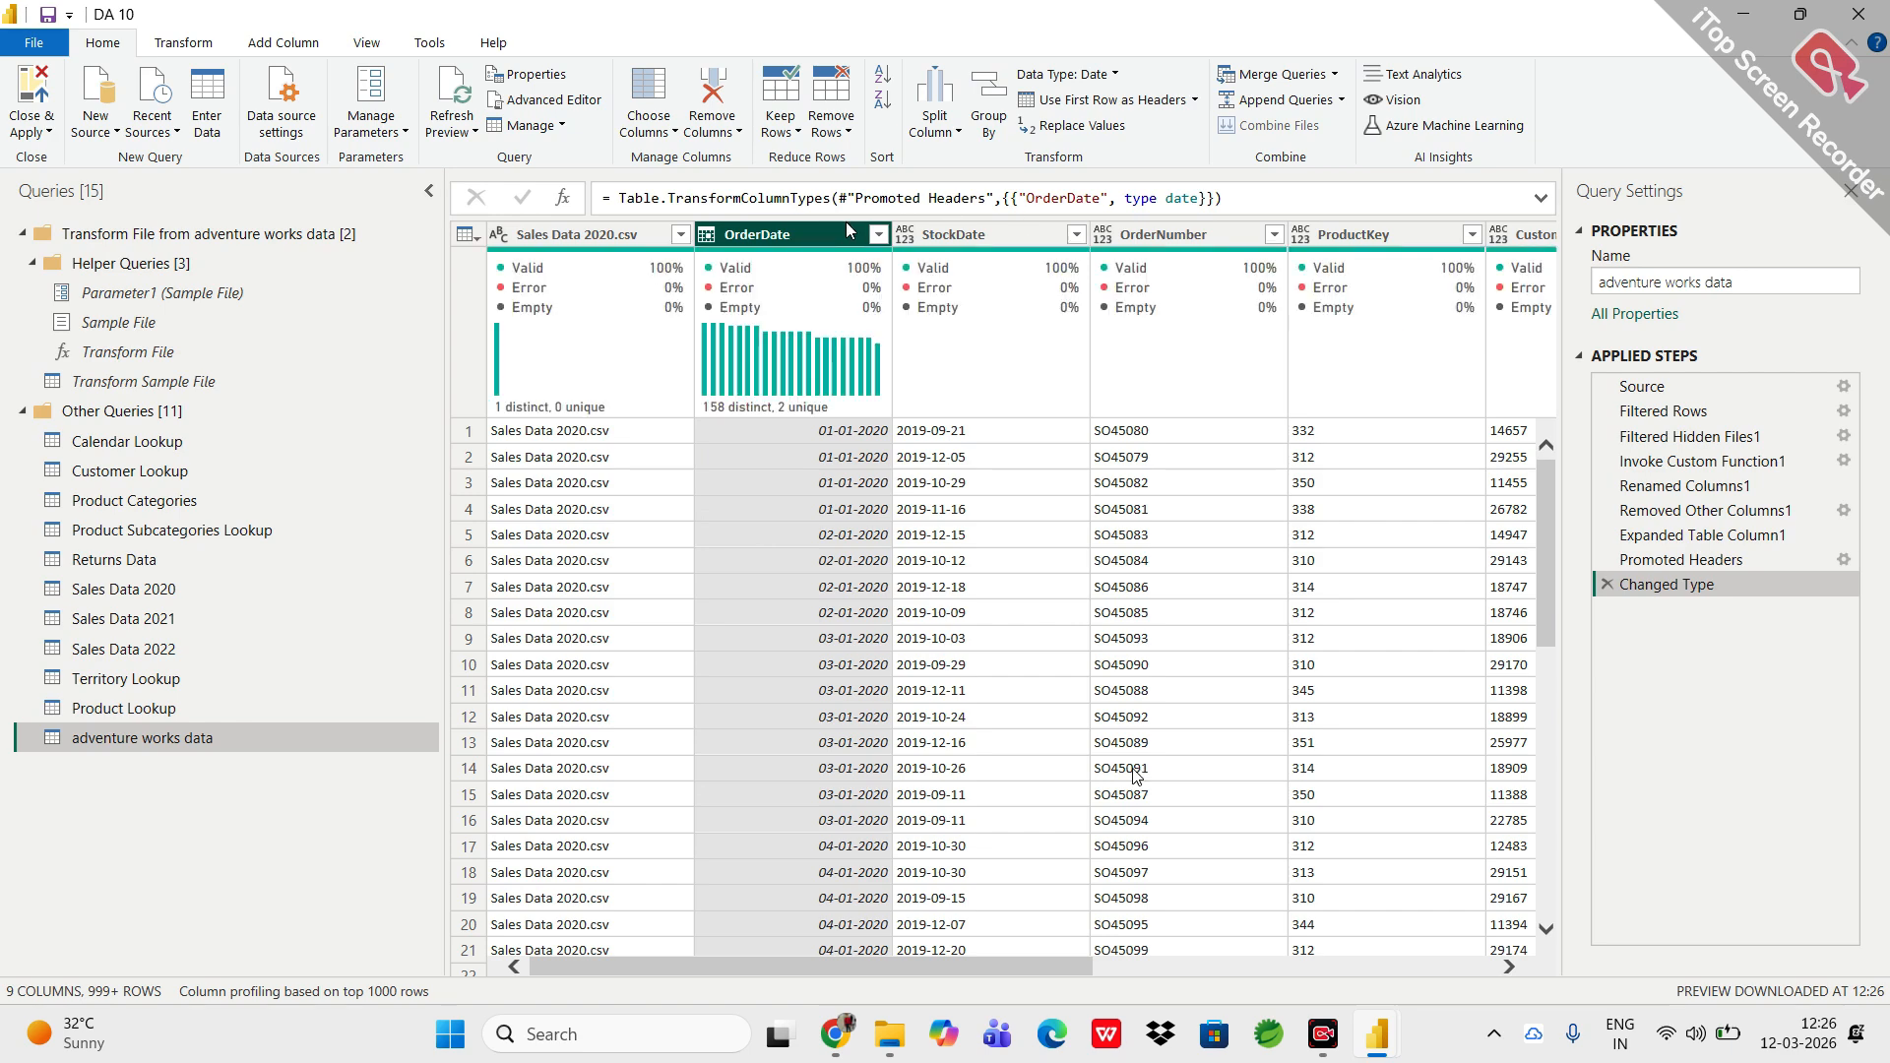
Add a Year column extracted from OrderDate to the adventure works data query.
{"action": "left_click", "coordinate": [146, 44]}
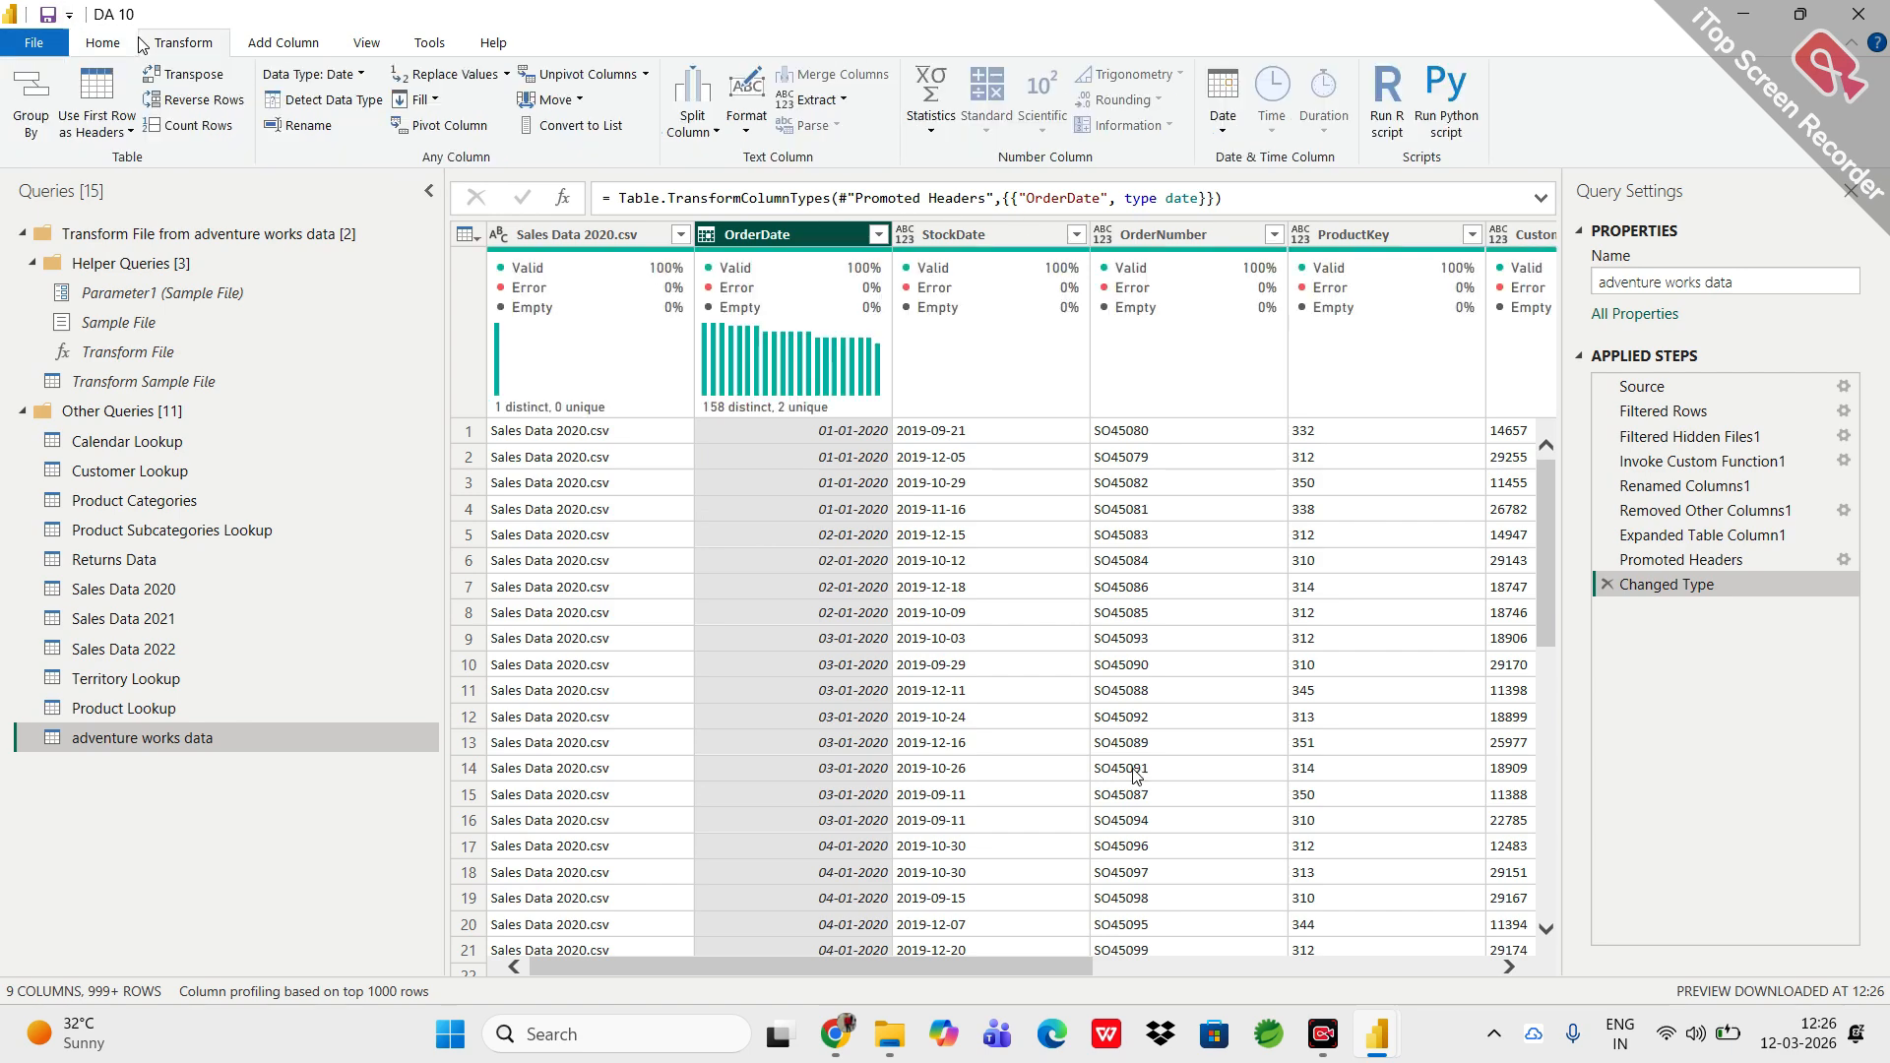
{"action": "left_click", "coordinate": [321, 45]}
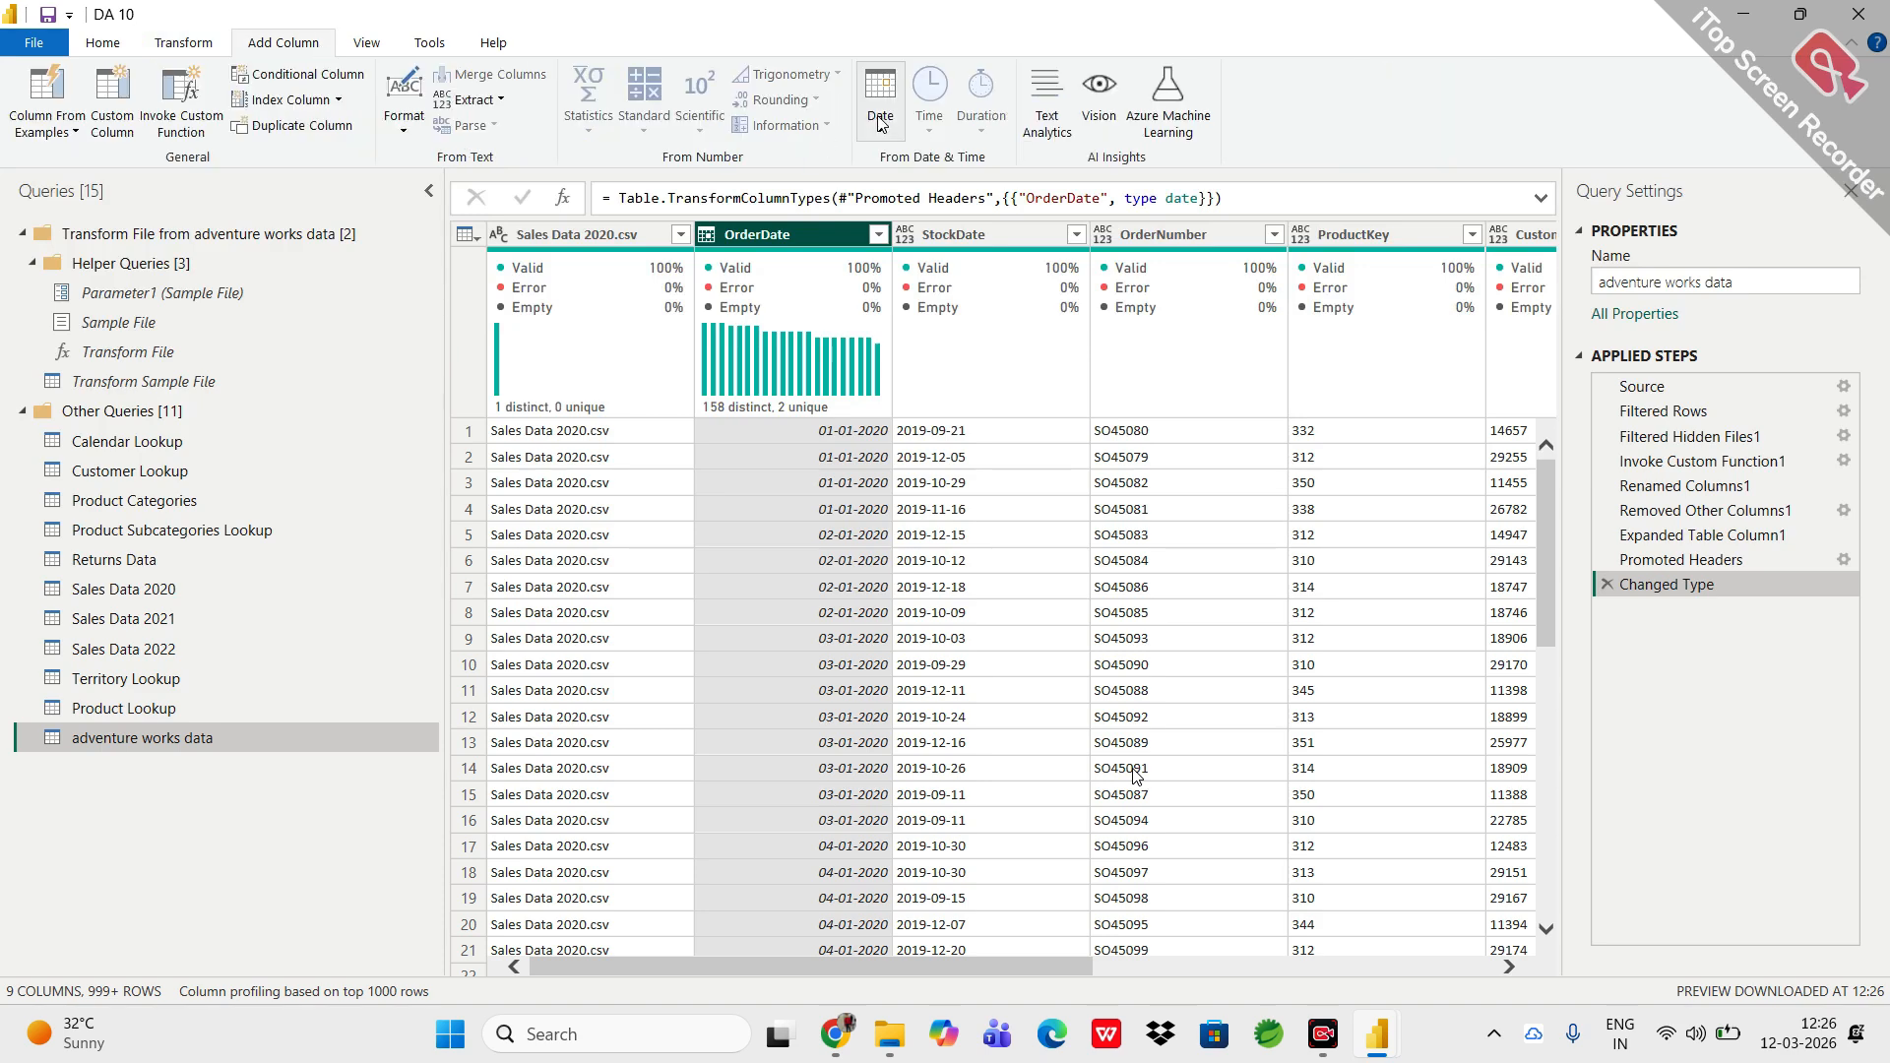
{"action": "left_click", "coordinate": [884, 113]}
{"action": "mouse_move", "coordinate": [940, 239]}
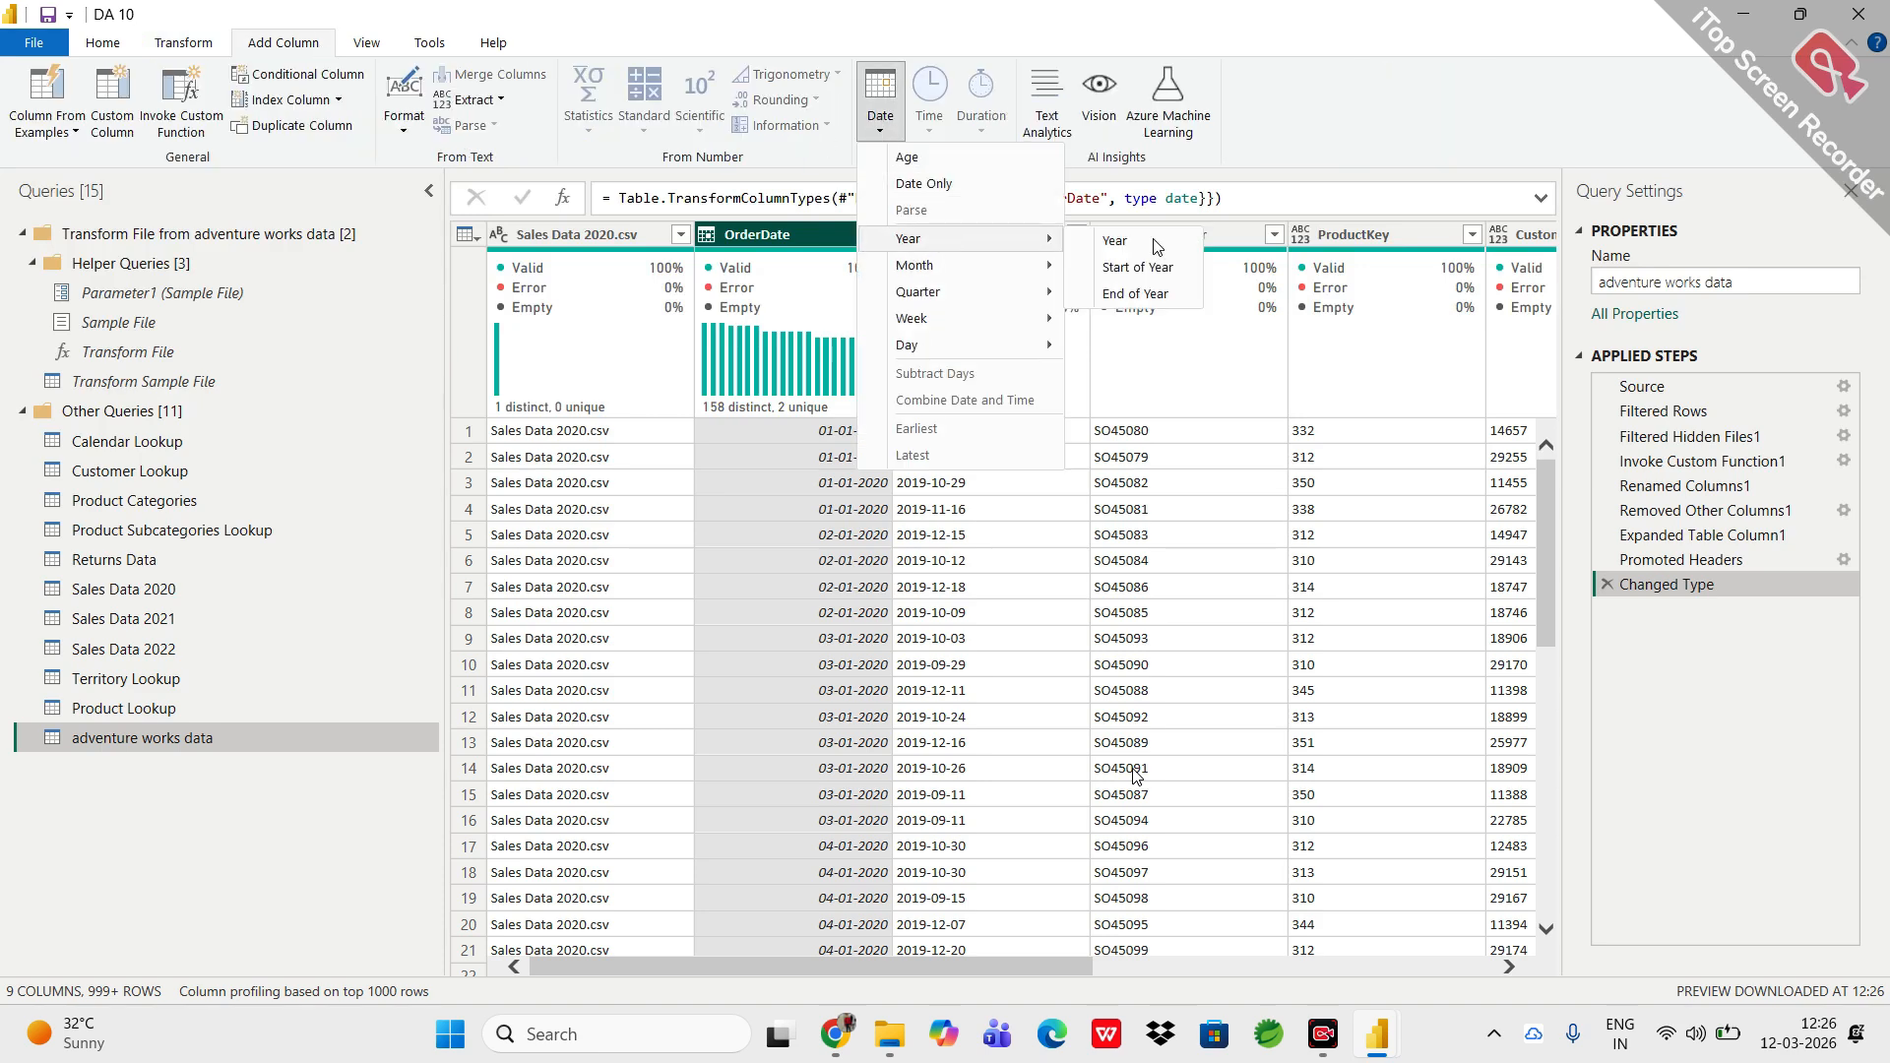
{"action": "left_click", "coordinate": [1195, 242]}
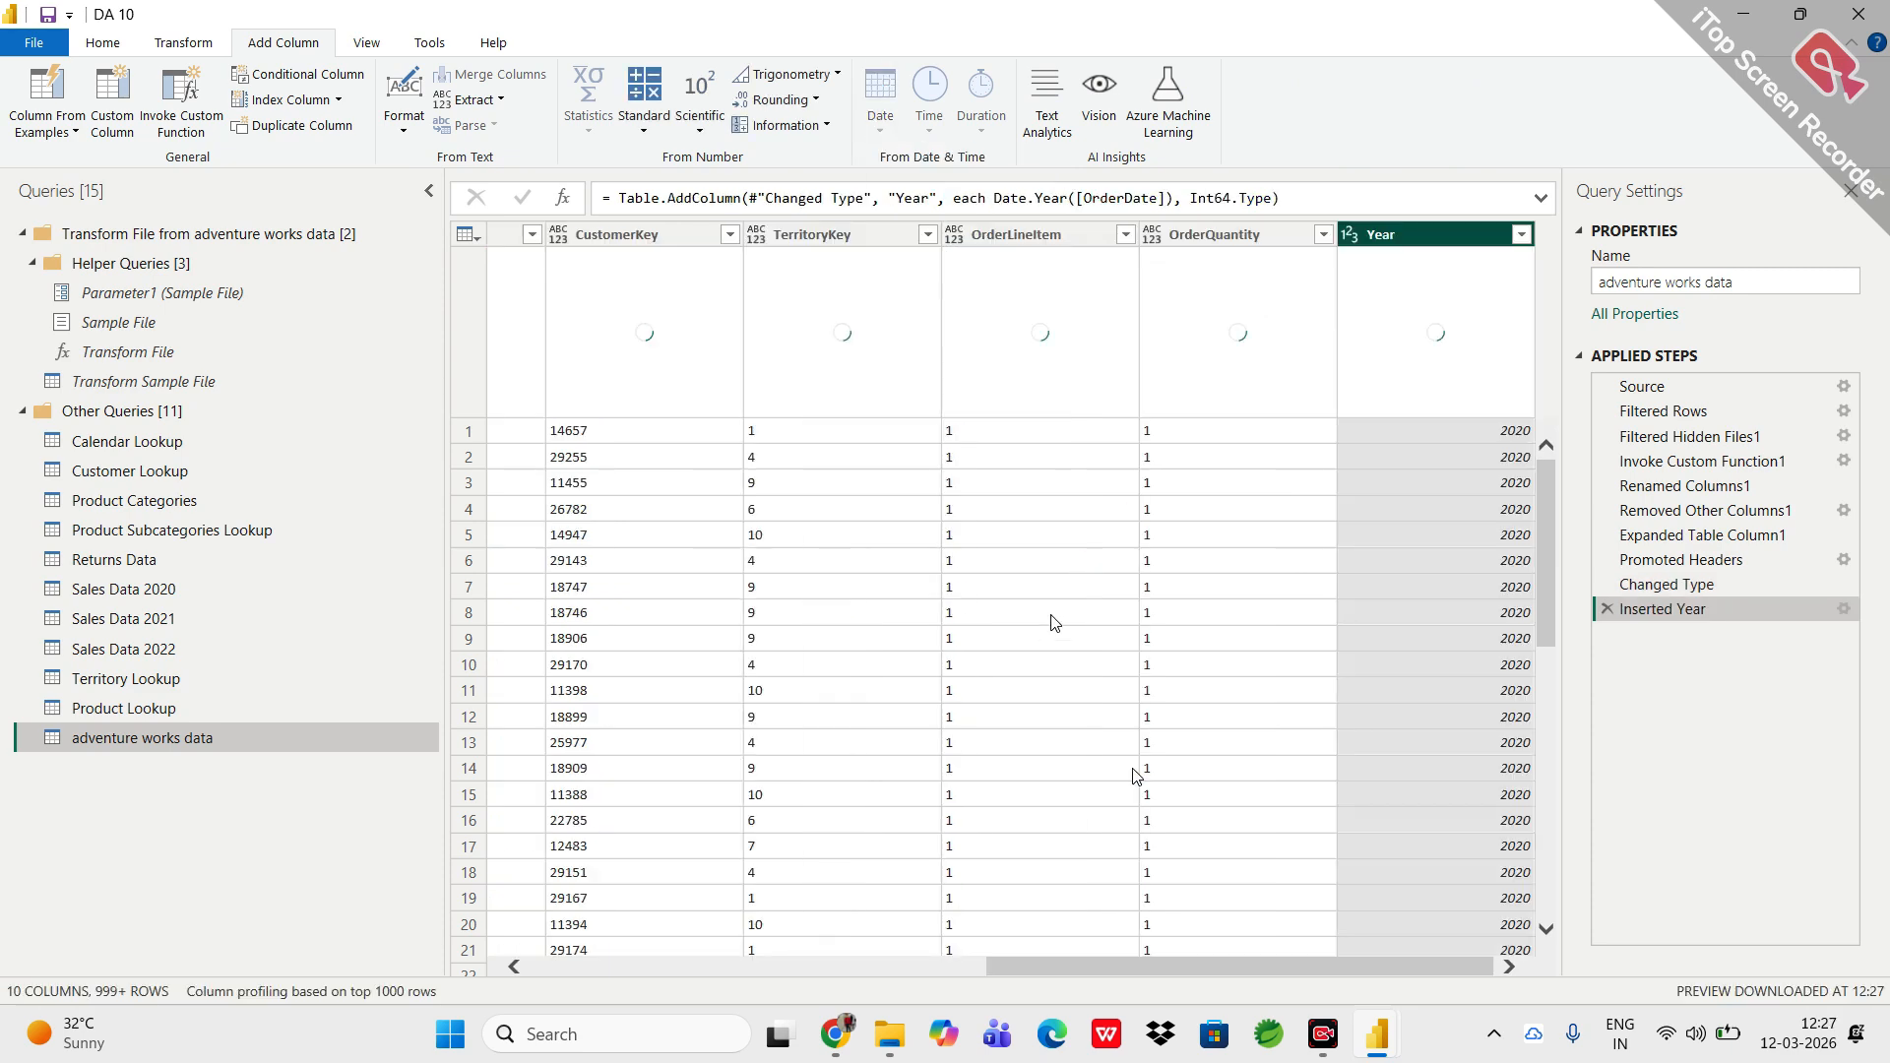
Try to load the complete list of distinct years in the Year column's filter, leaving the filter unapplied.
{"action": "left_click", "coordinate": [1522, 235]}
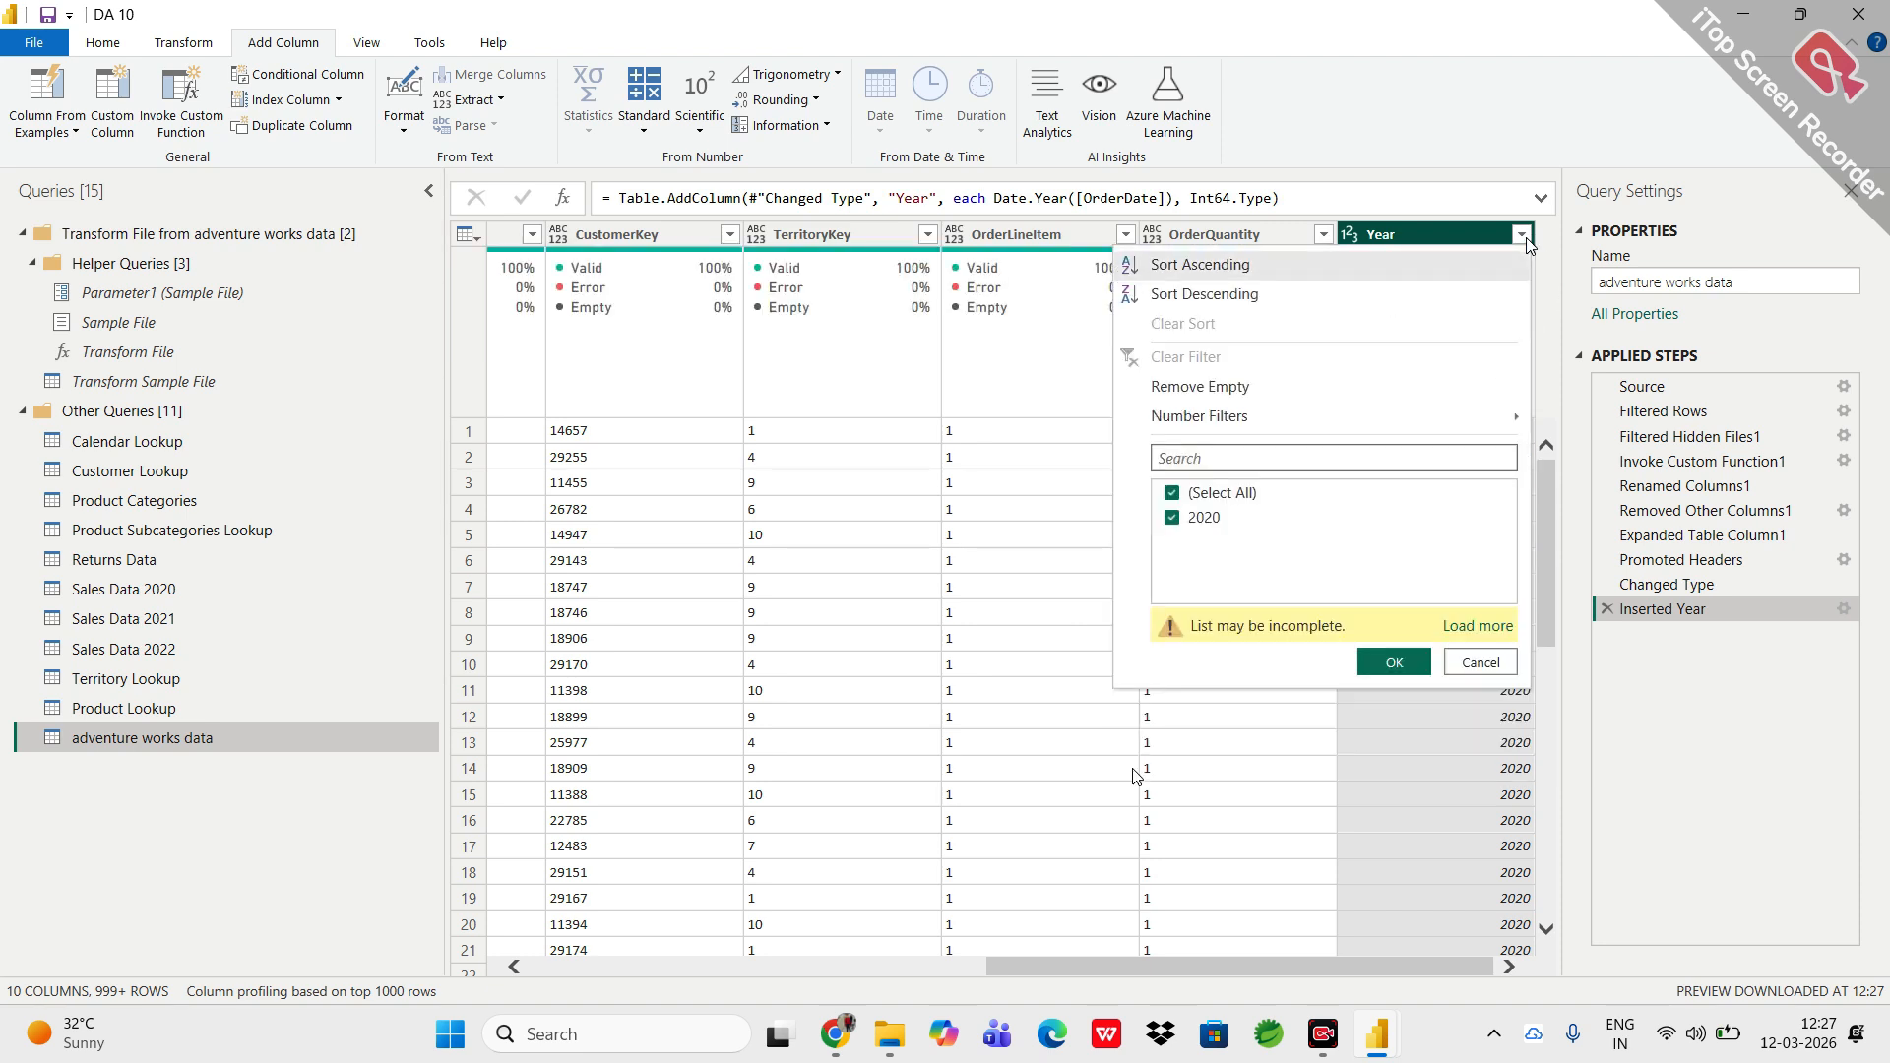
{"action": "left_click", "coordinate": [1481, 626]}
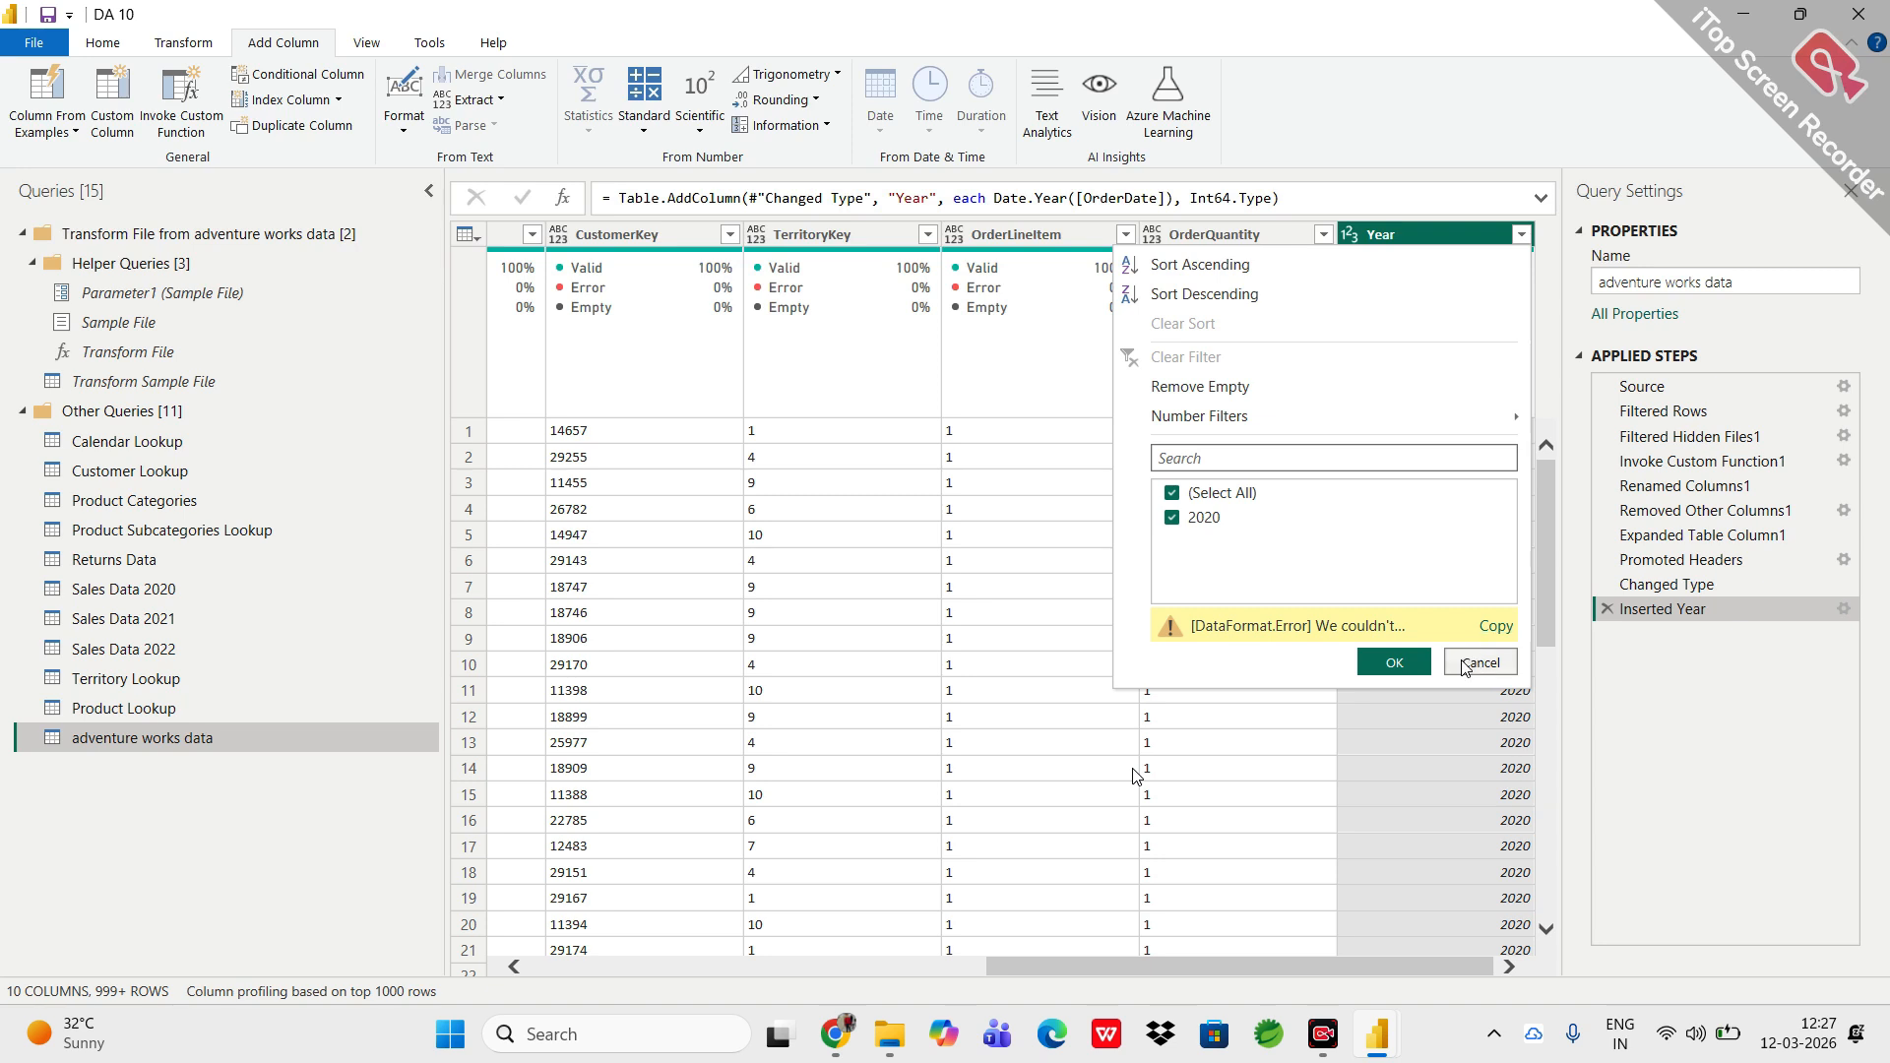
{"action": "left_click", "coordinate": [1466, 664]}
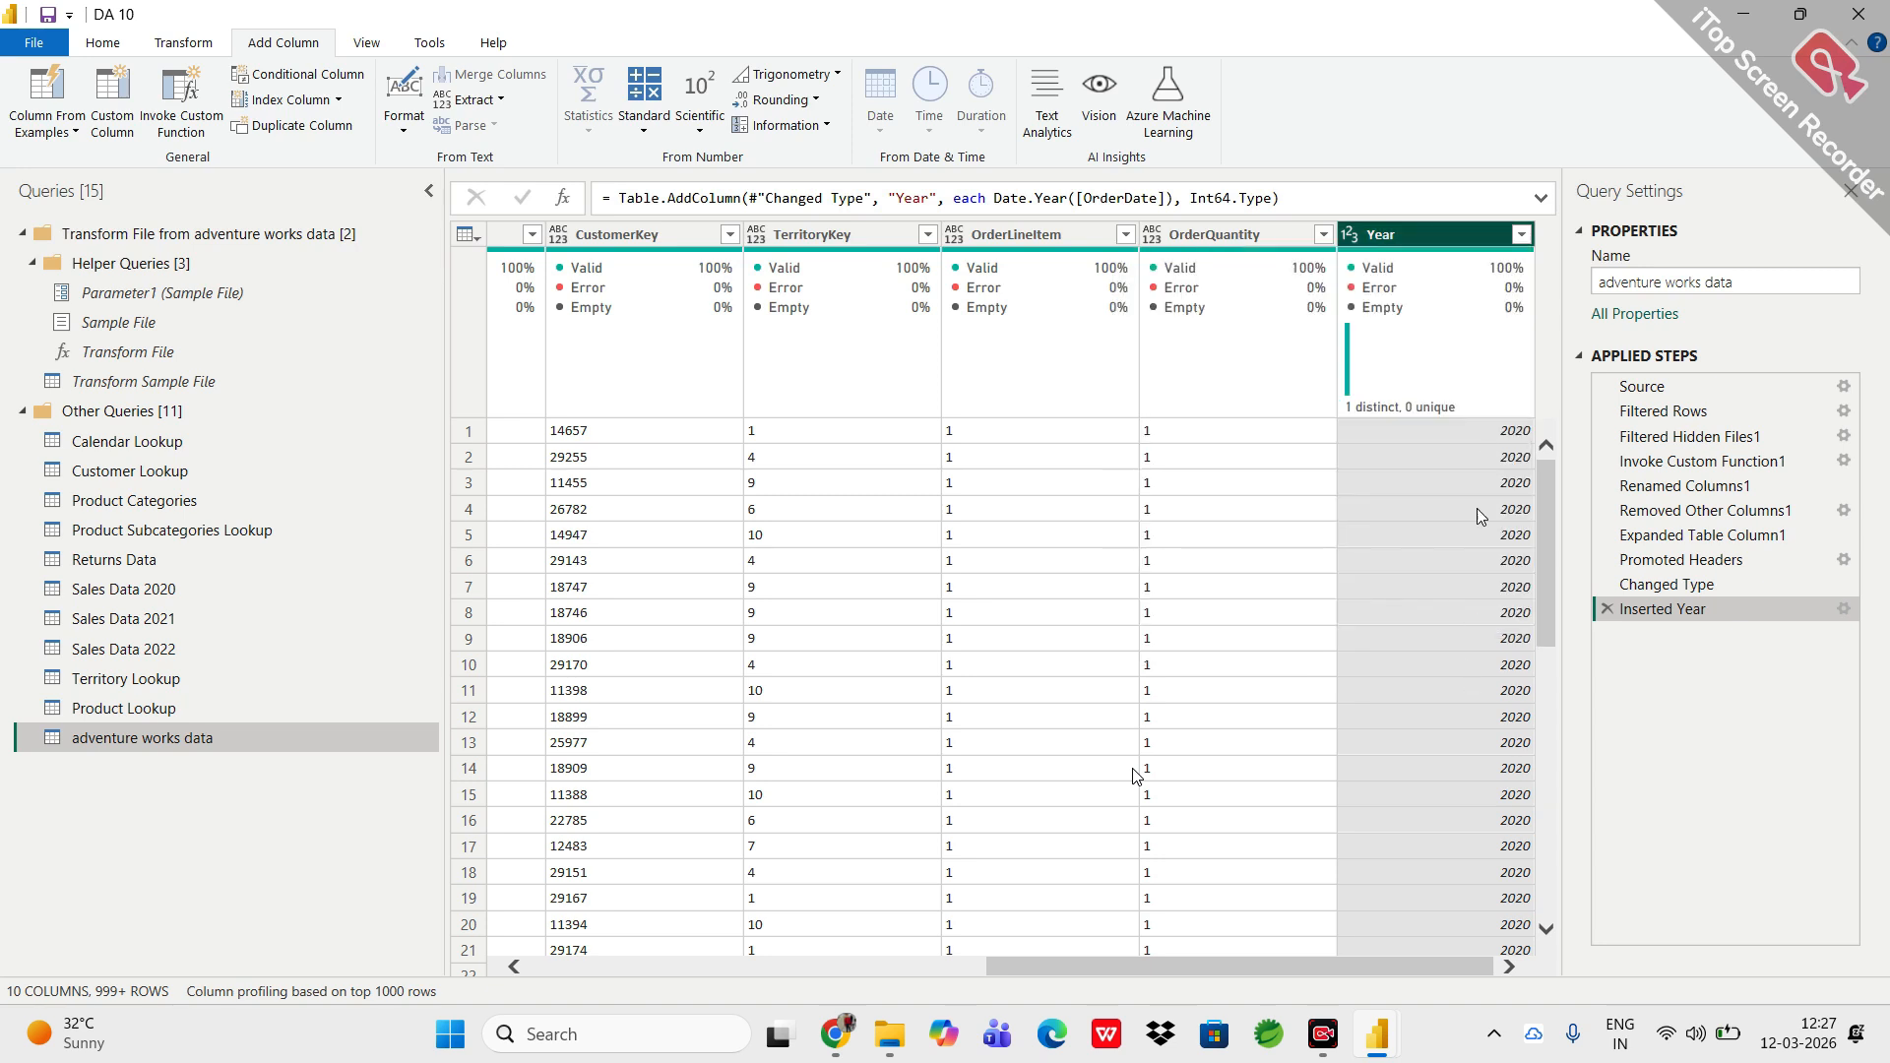
{"action": "left_click", "coordinate": [1521, 238]}
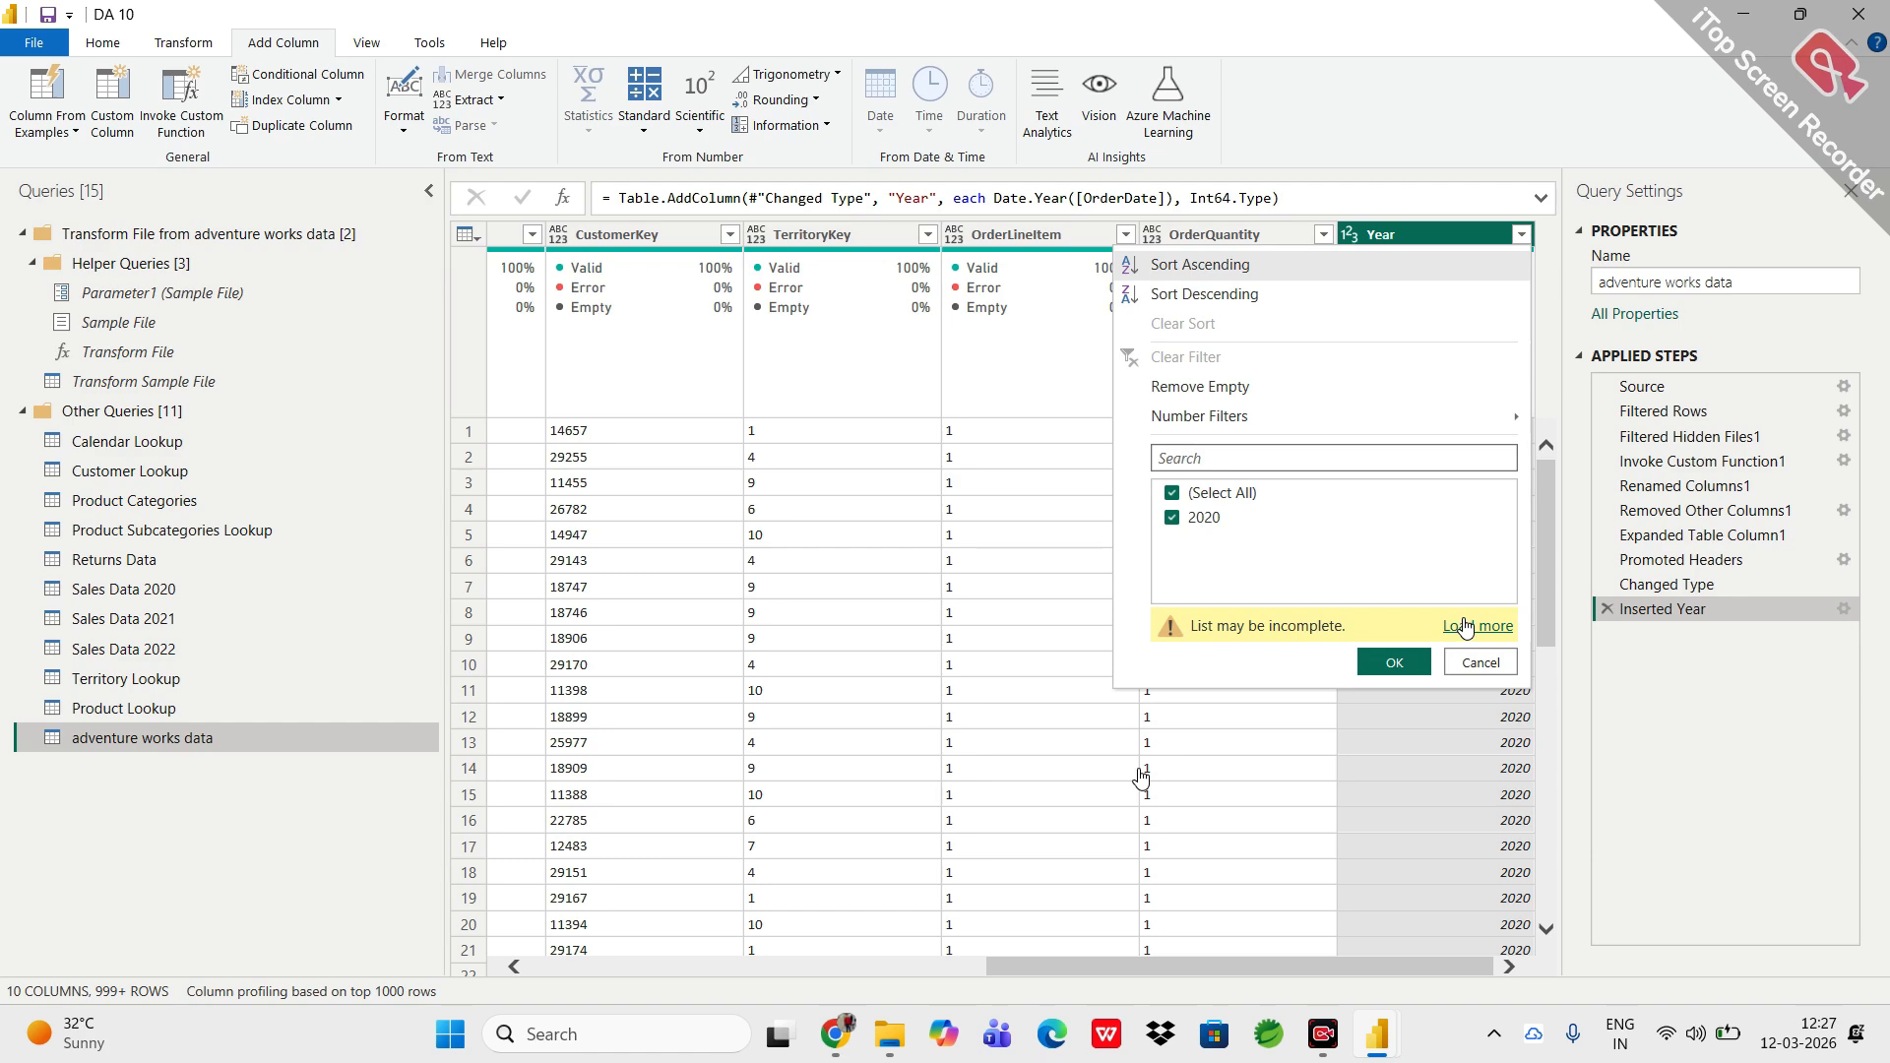
{"action": "left_click", "coordinate": [1466, 626]}
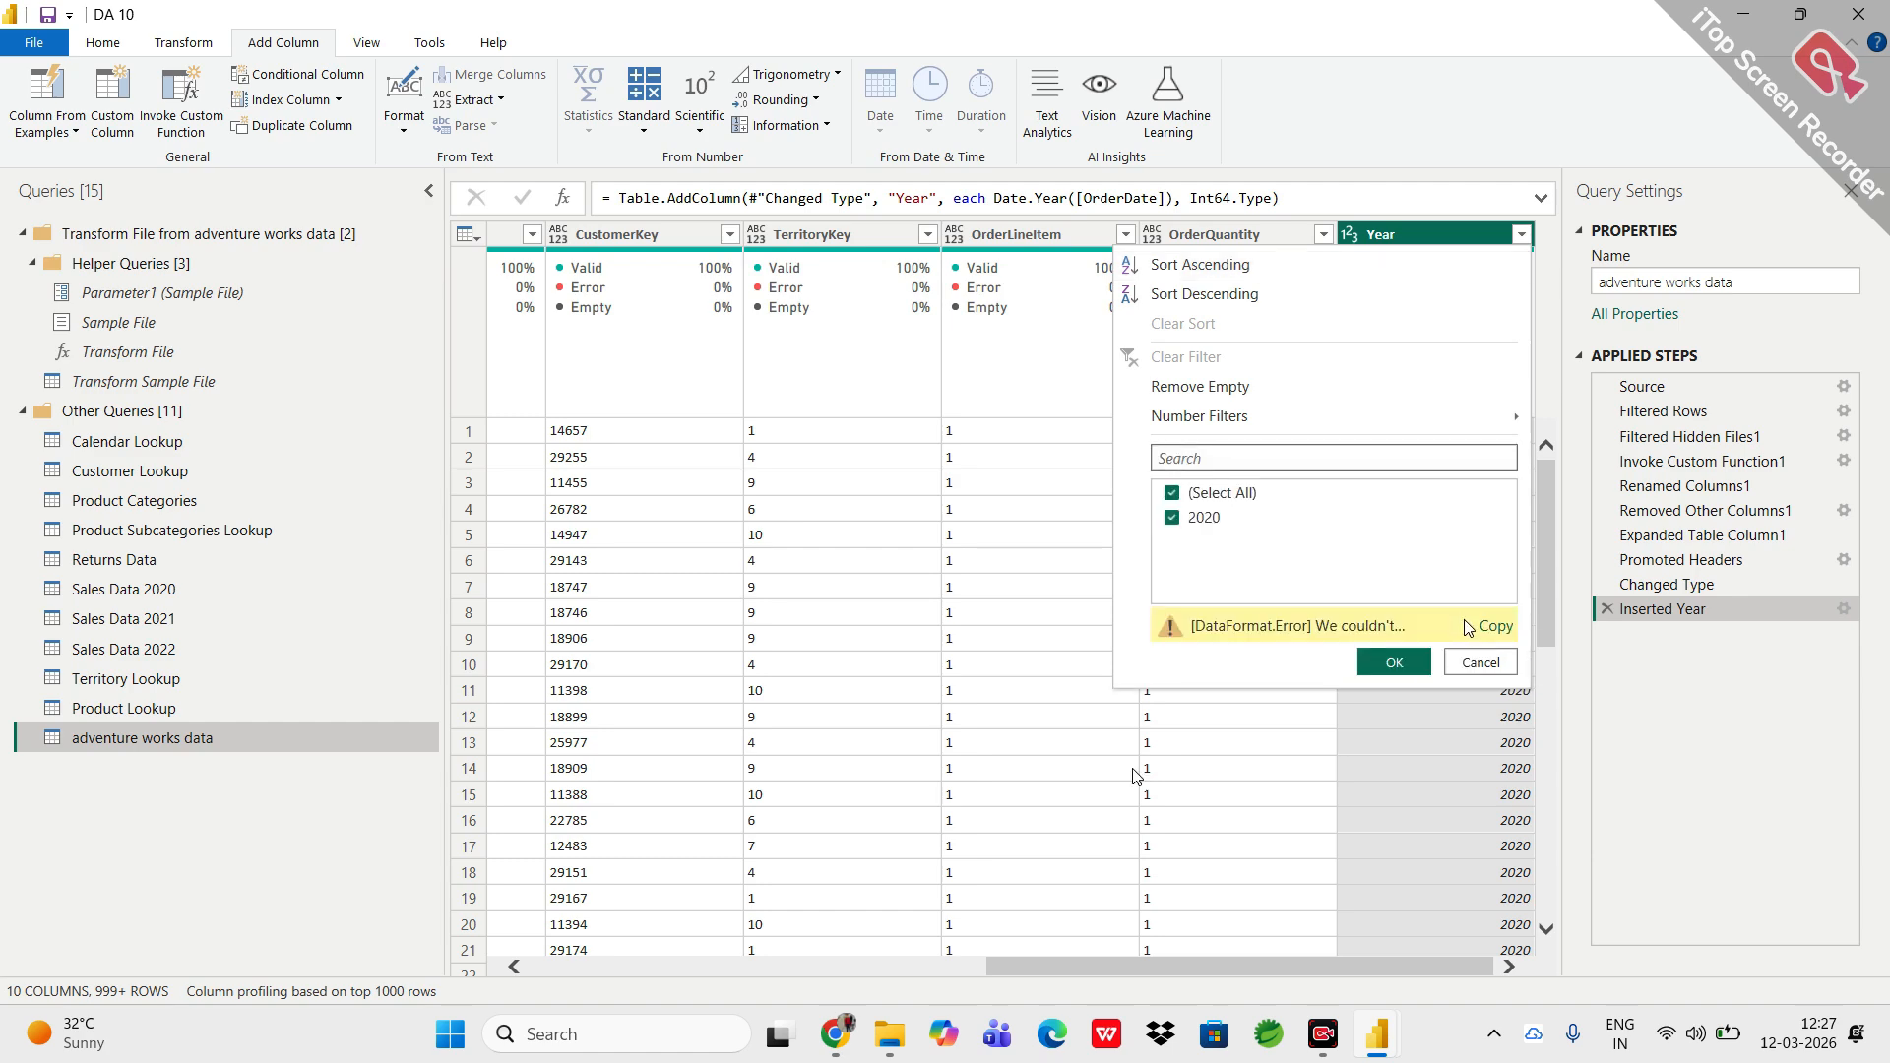
{"action": "left_click", "coordinate": [1477, 663]}
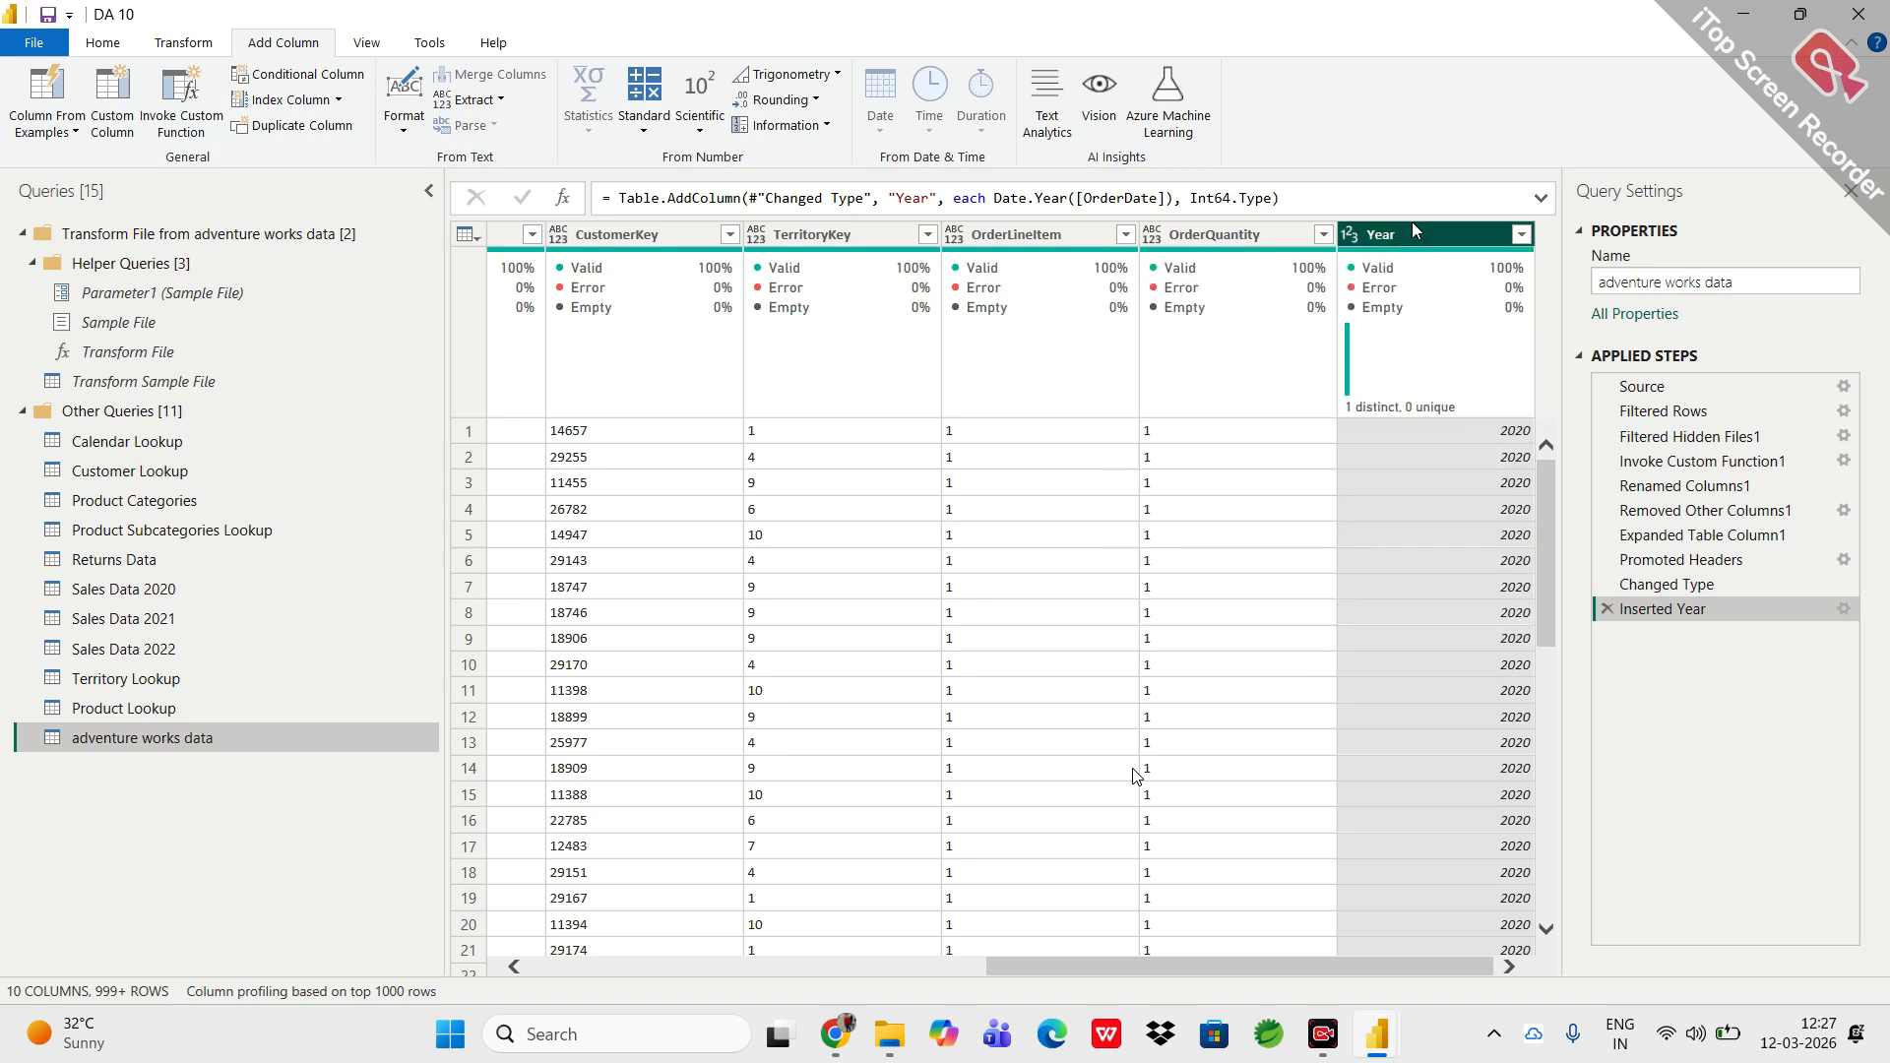
{"action": "left_click", "coordinate": [1522, 235]}
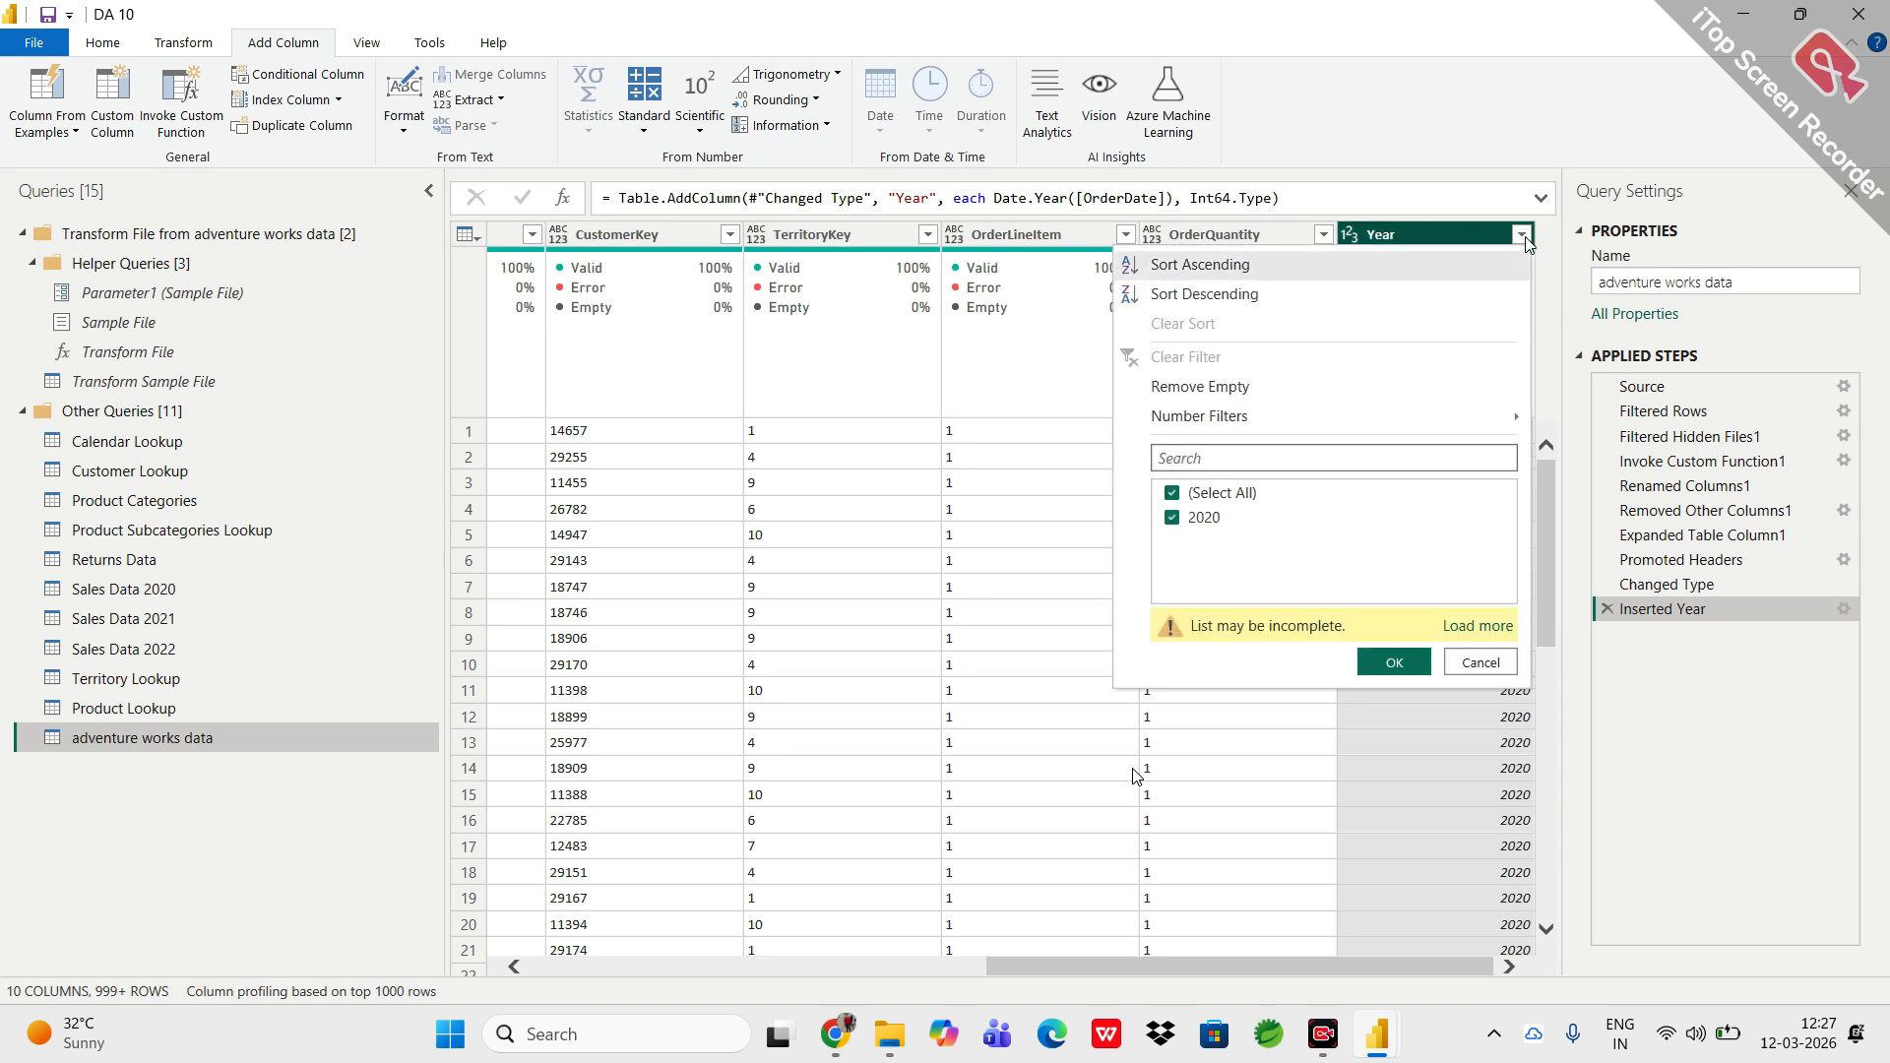
{"action": "left_click", "coordinate": [1467, 628]}
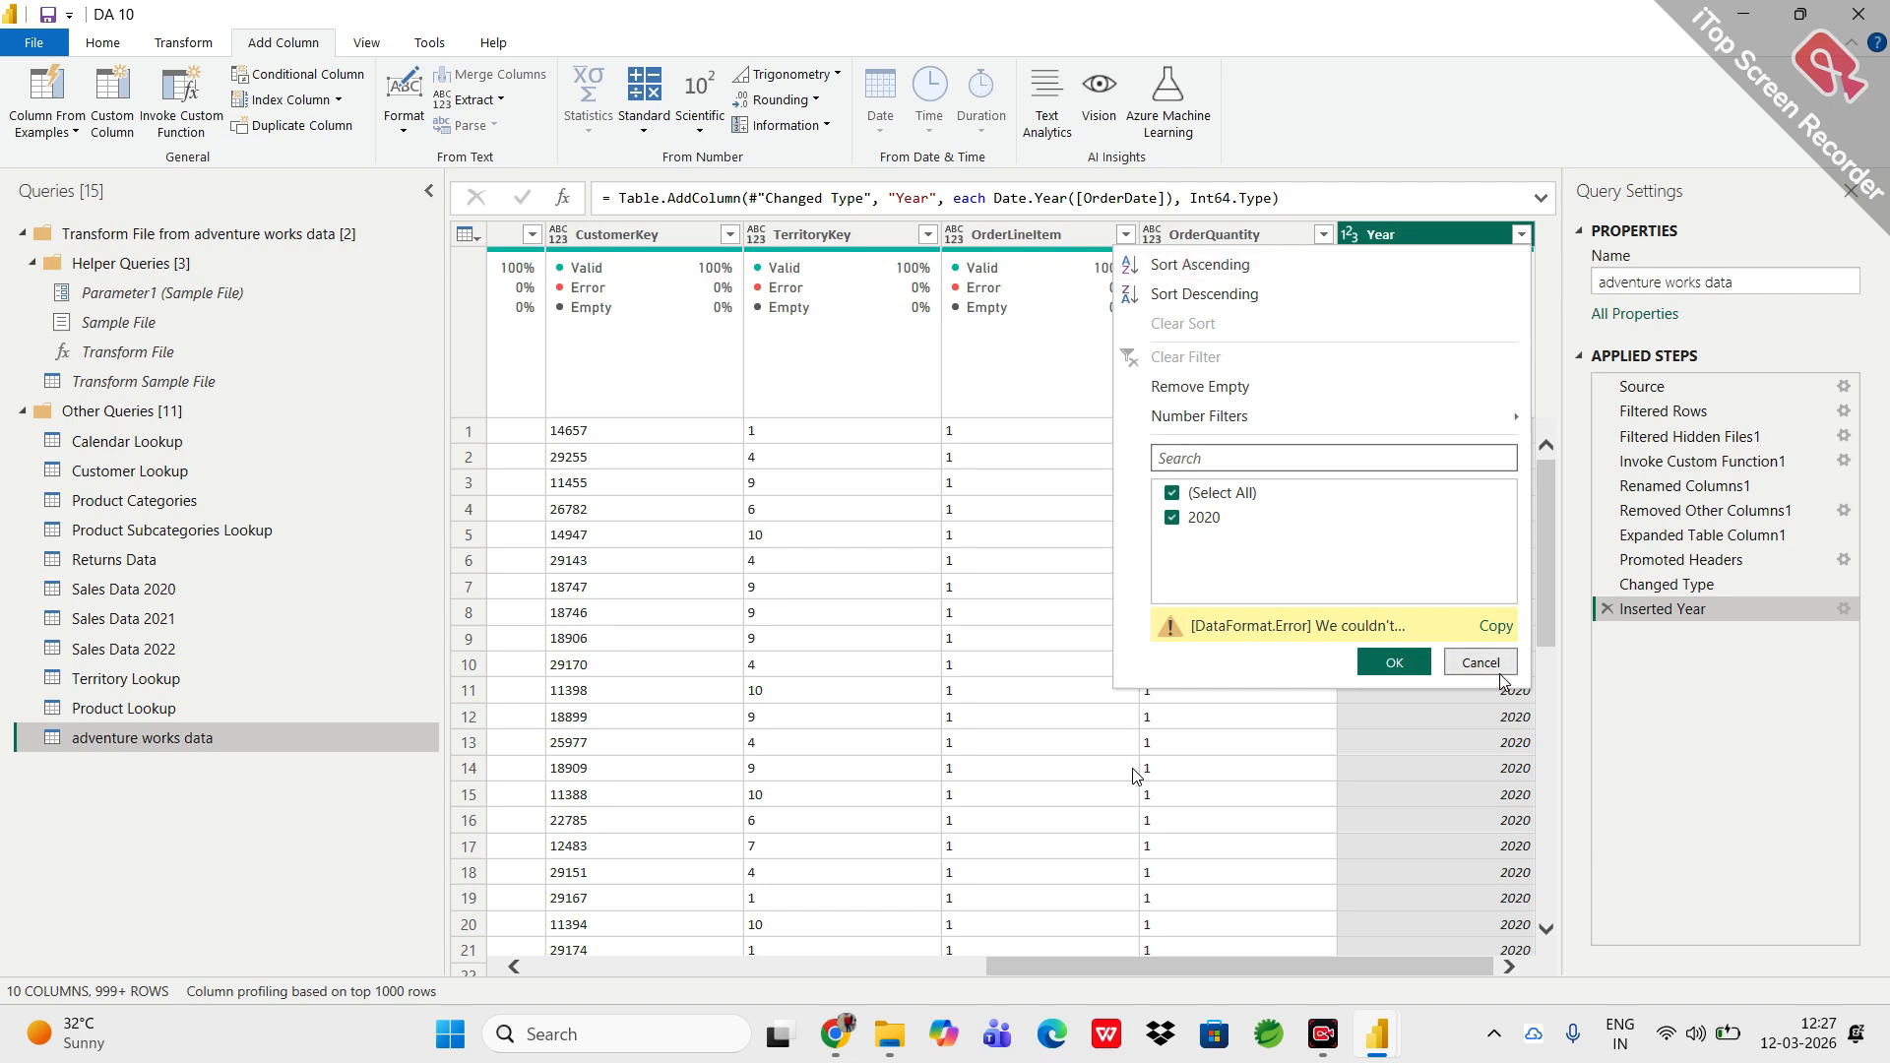
{"action": "left_click", "coordinate": [1481, 663]}
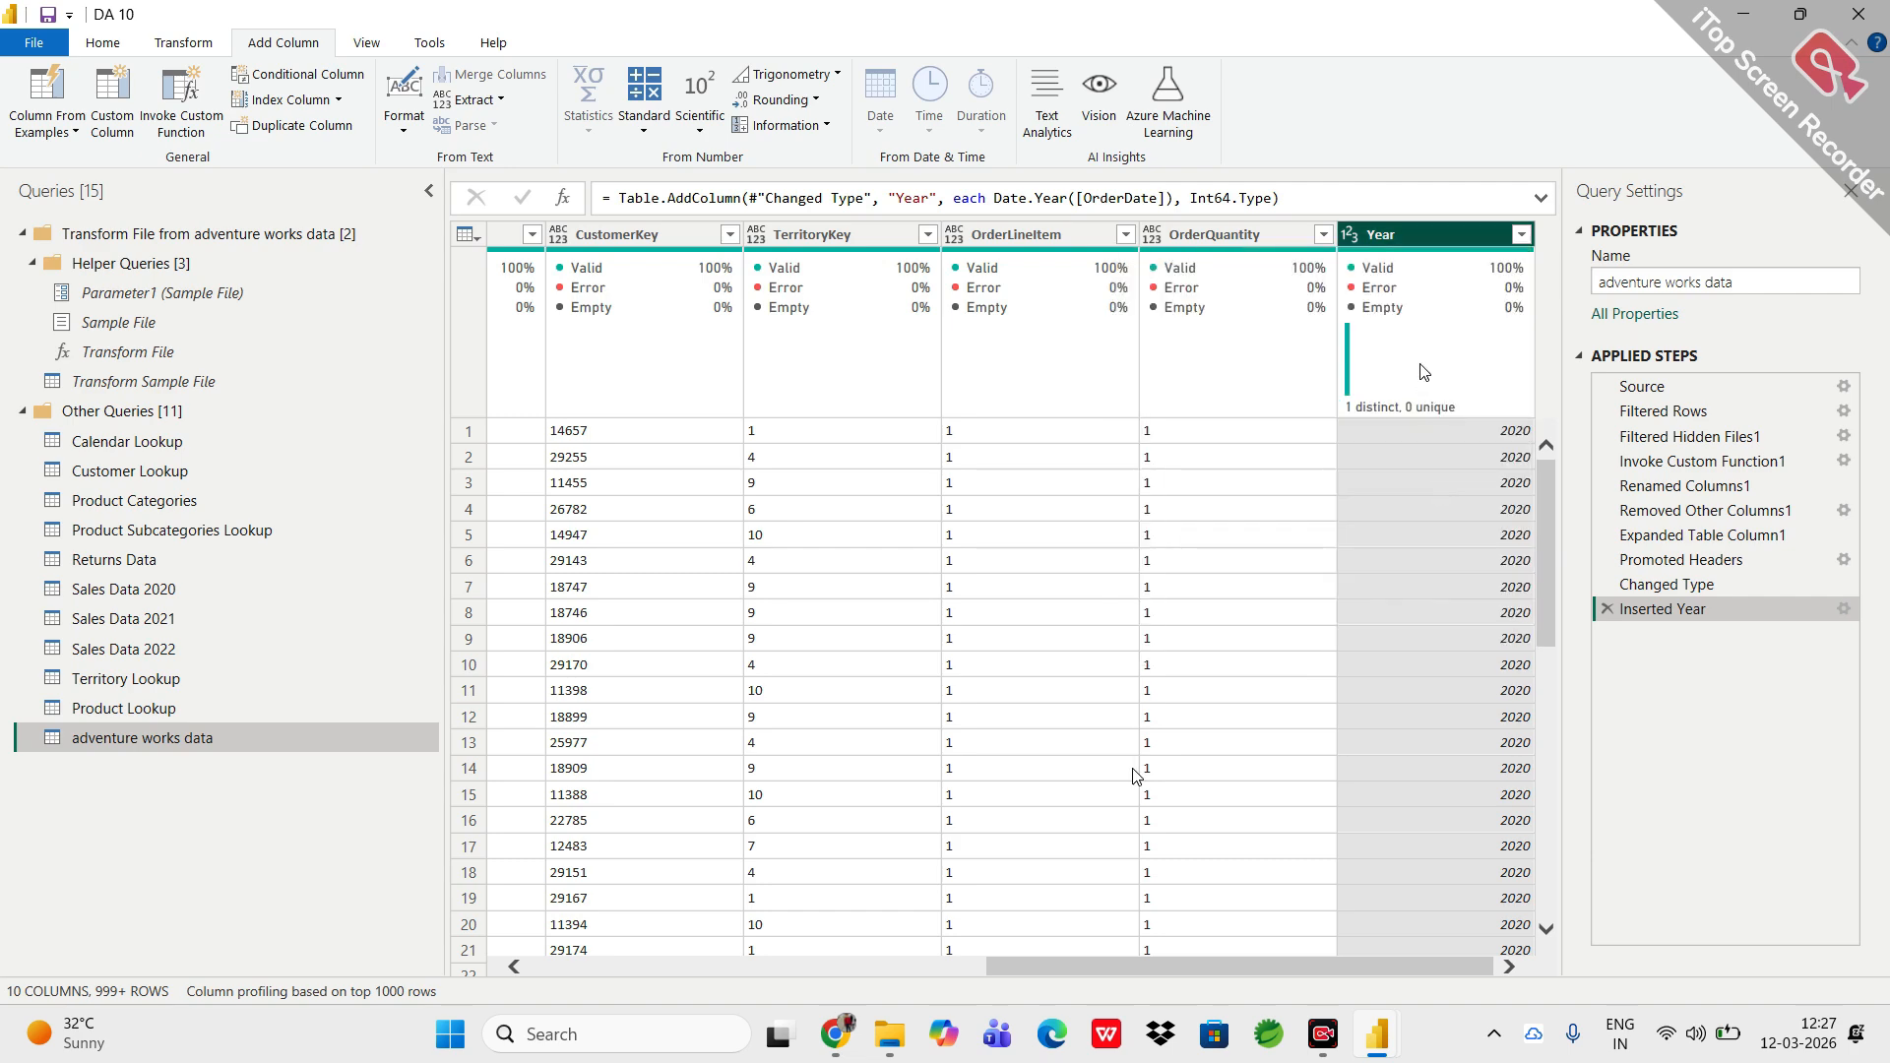
Remove the Inserted Year step from the adventure works data query.
{"action": "right_click", "coordinate": [1410, 246]}
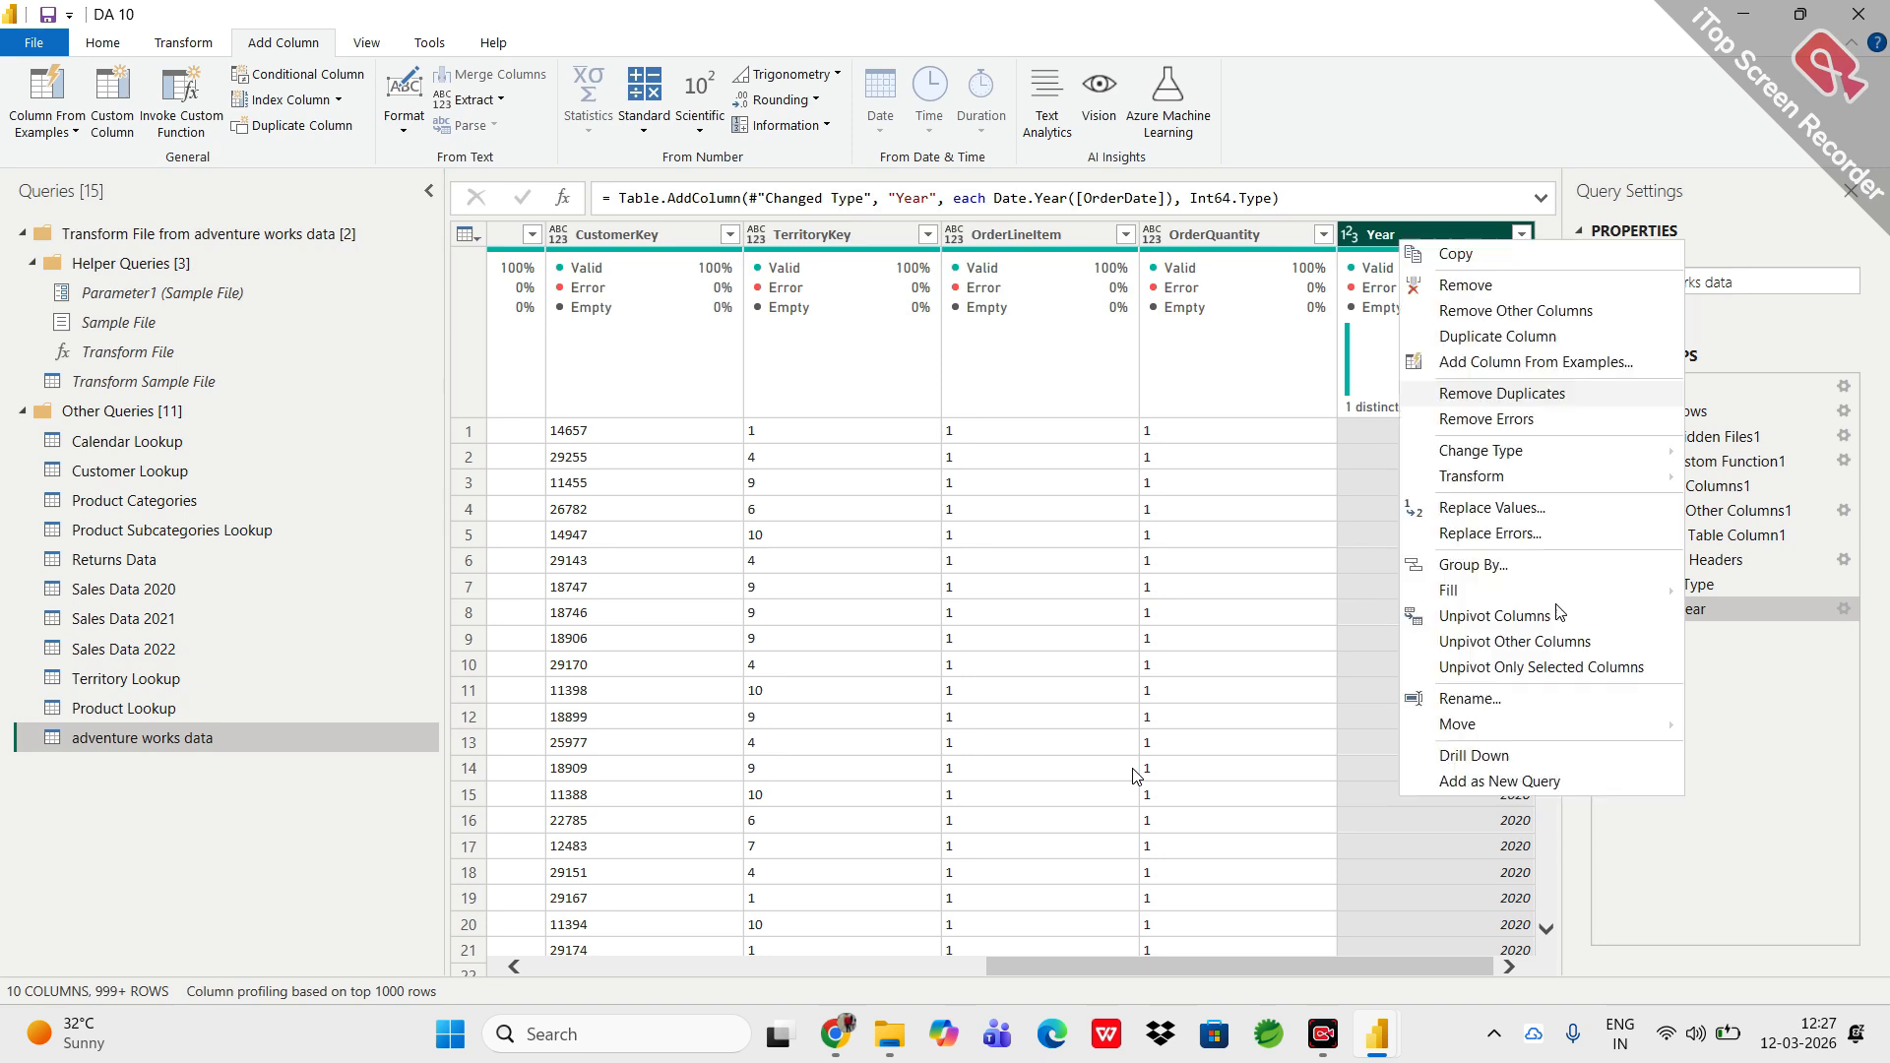
{"action": "left_click", "coordinate": [1709, 686]}
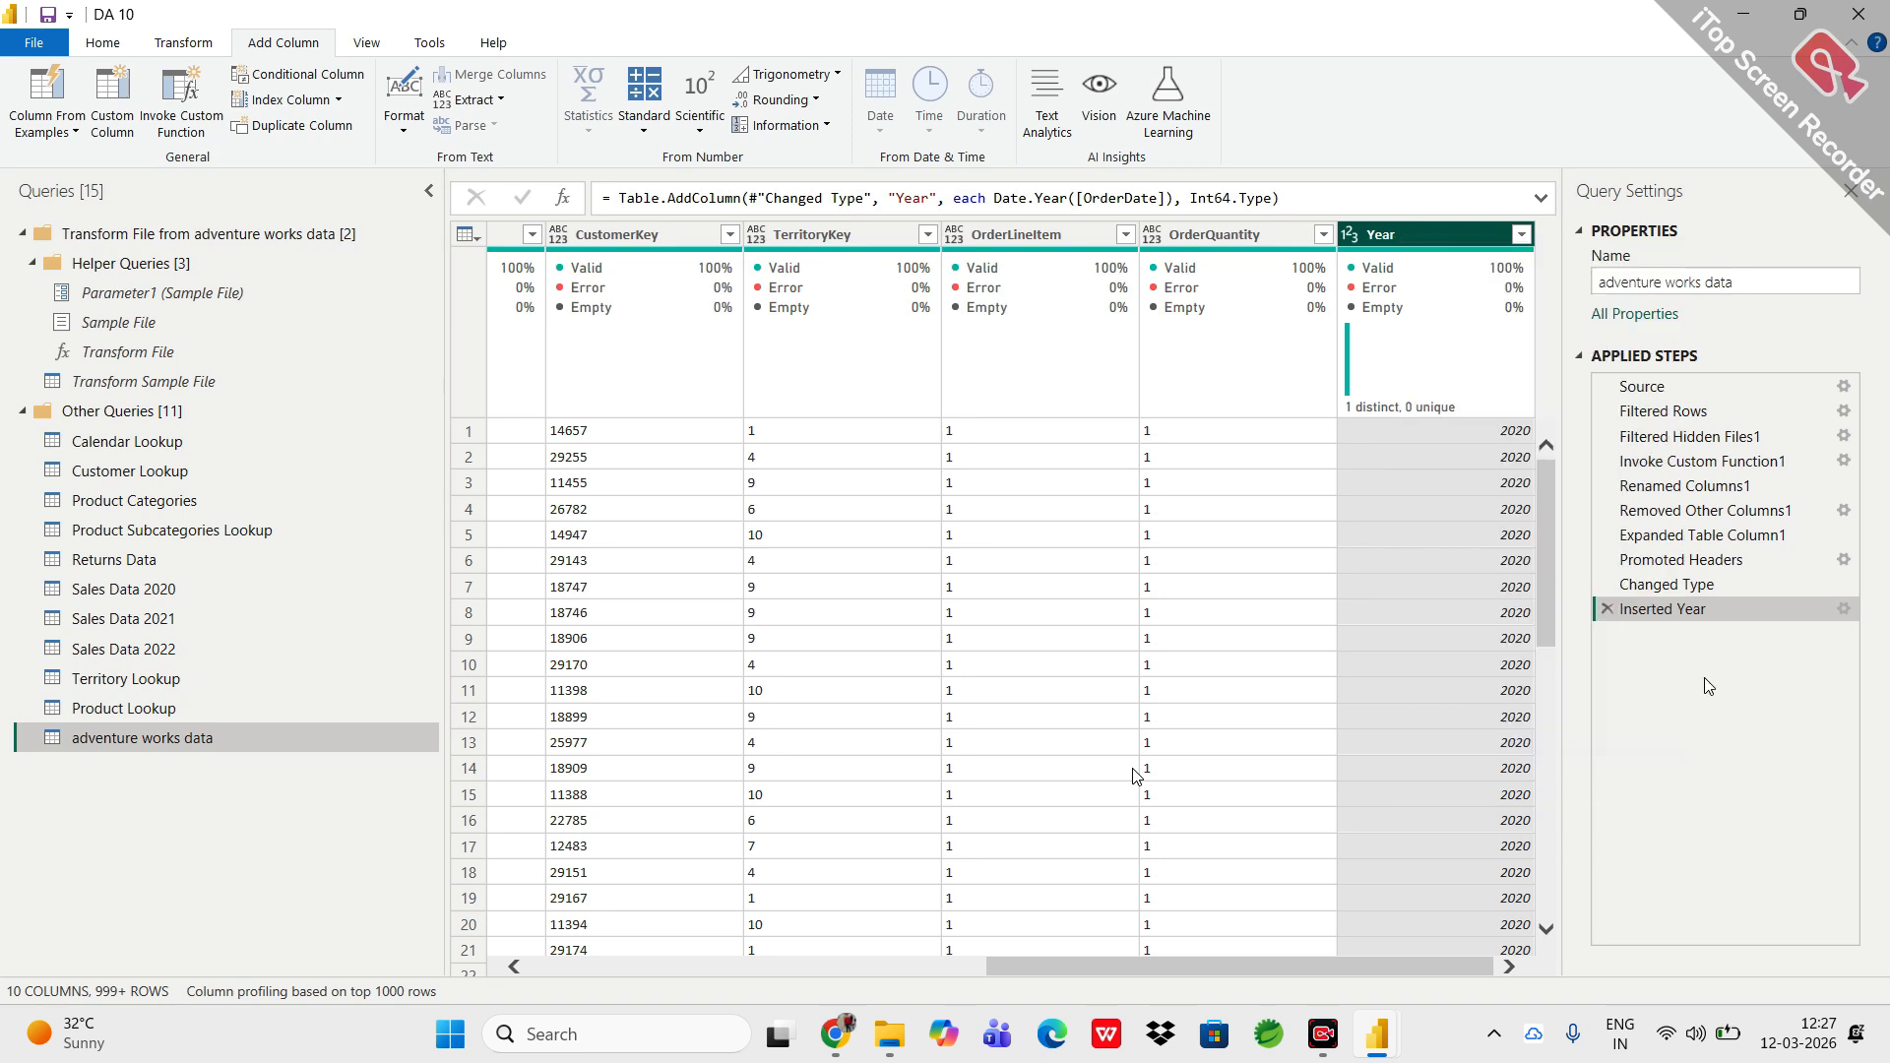
{"action": "left_click", "coordinate": [1607, 611]}
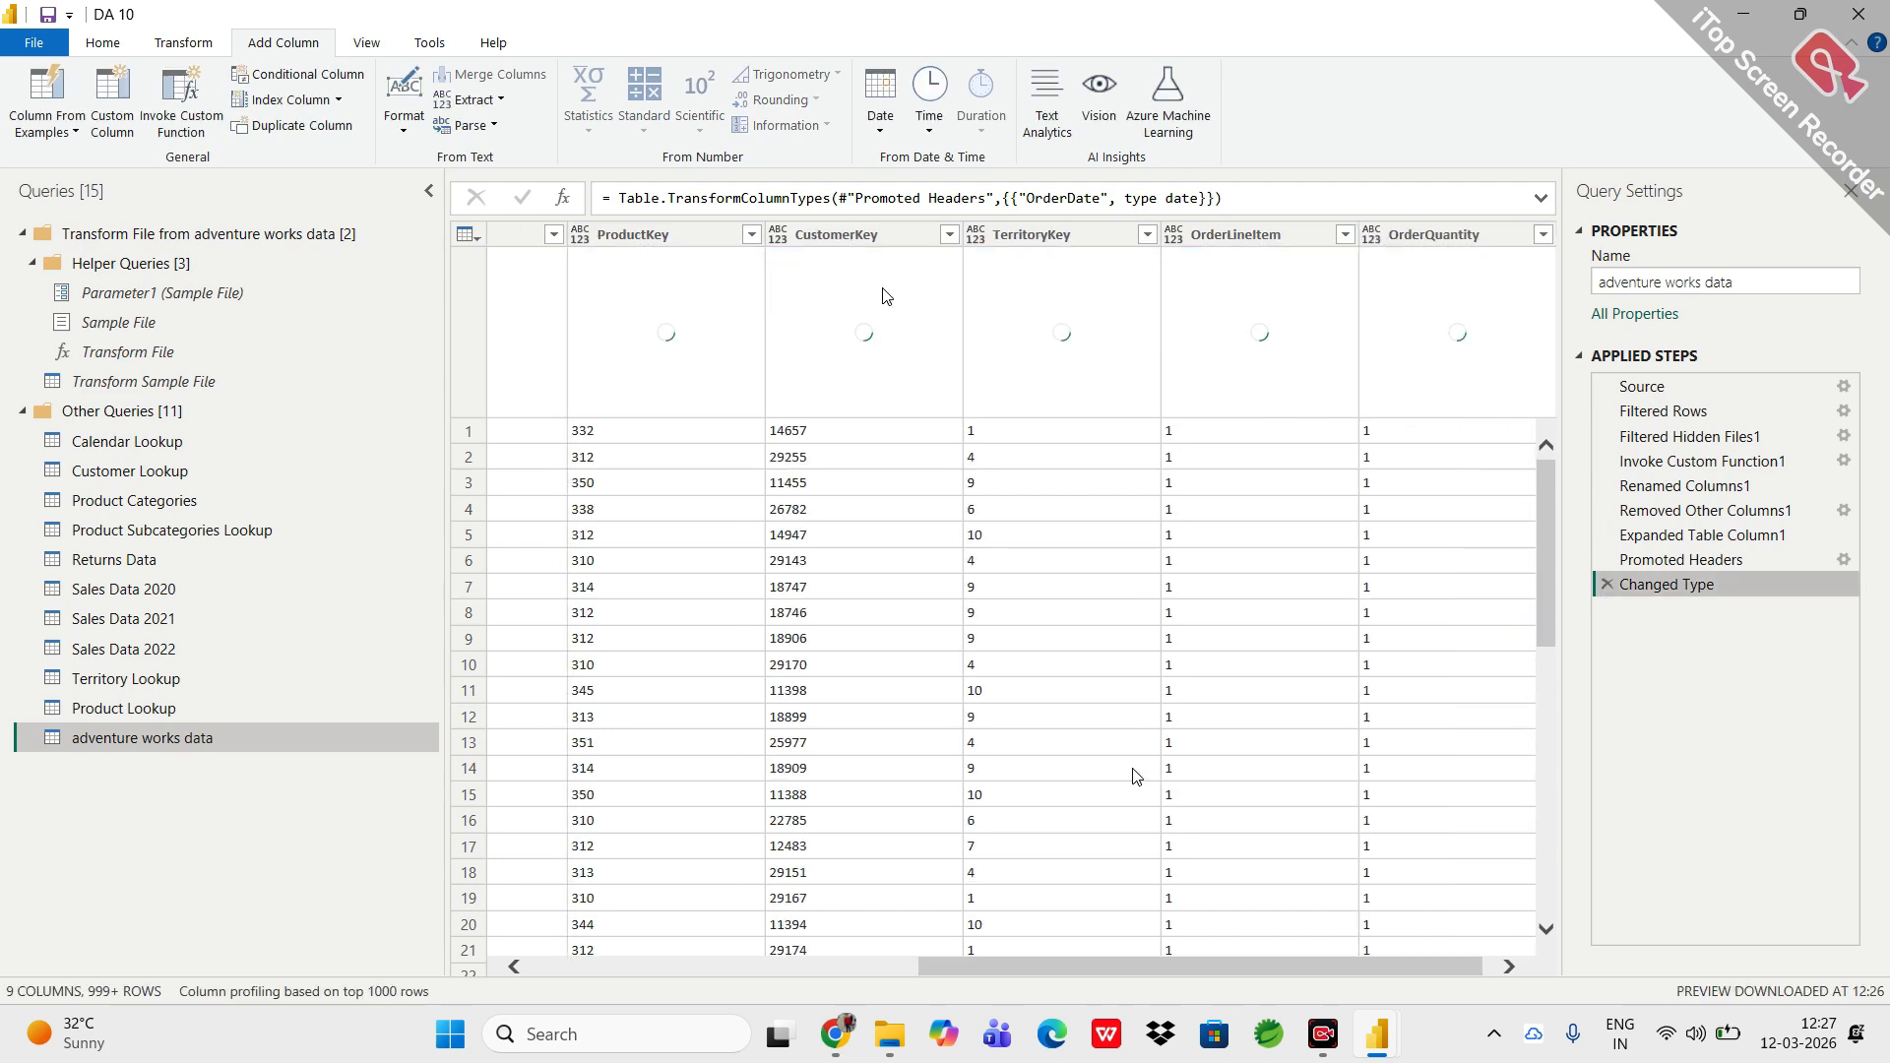
Refresh the preview of the adventure works data query.
{"action": "left_click", "coordinate": [366, 45]}
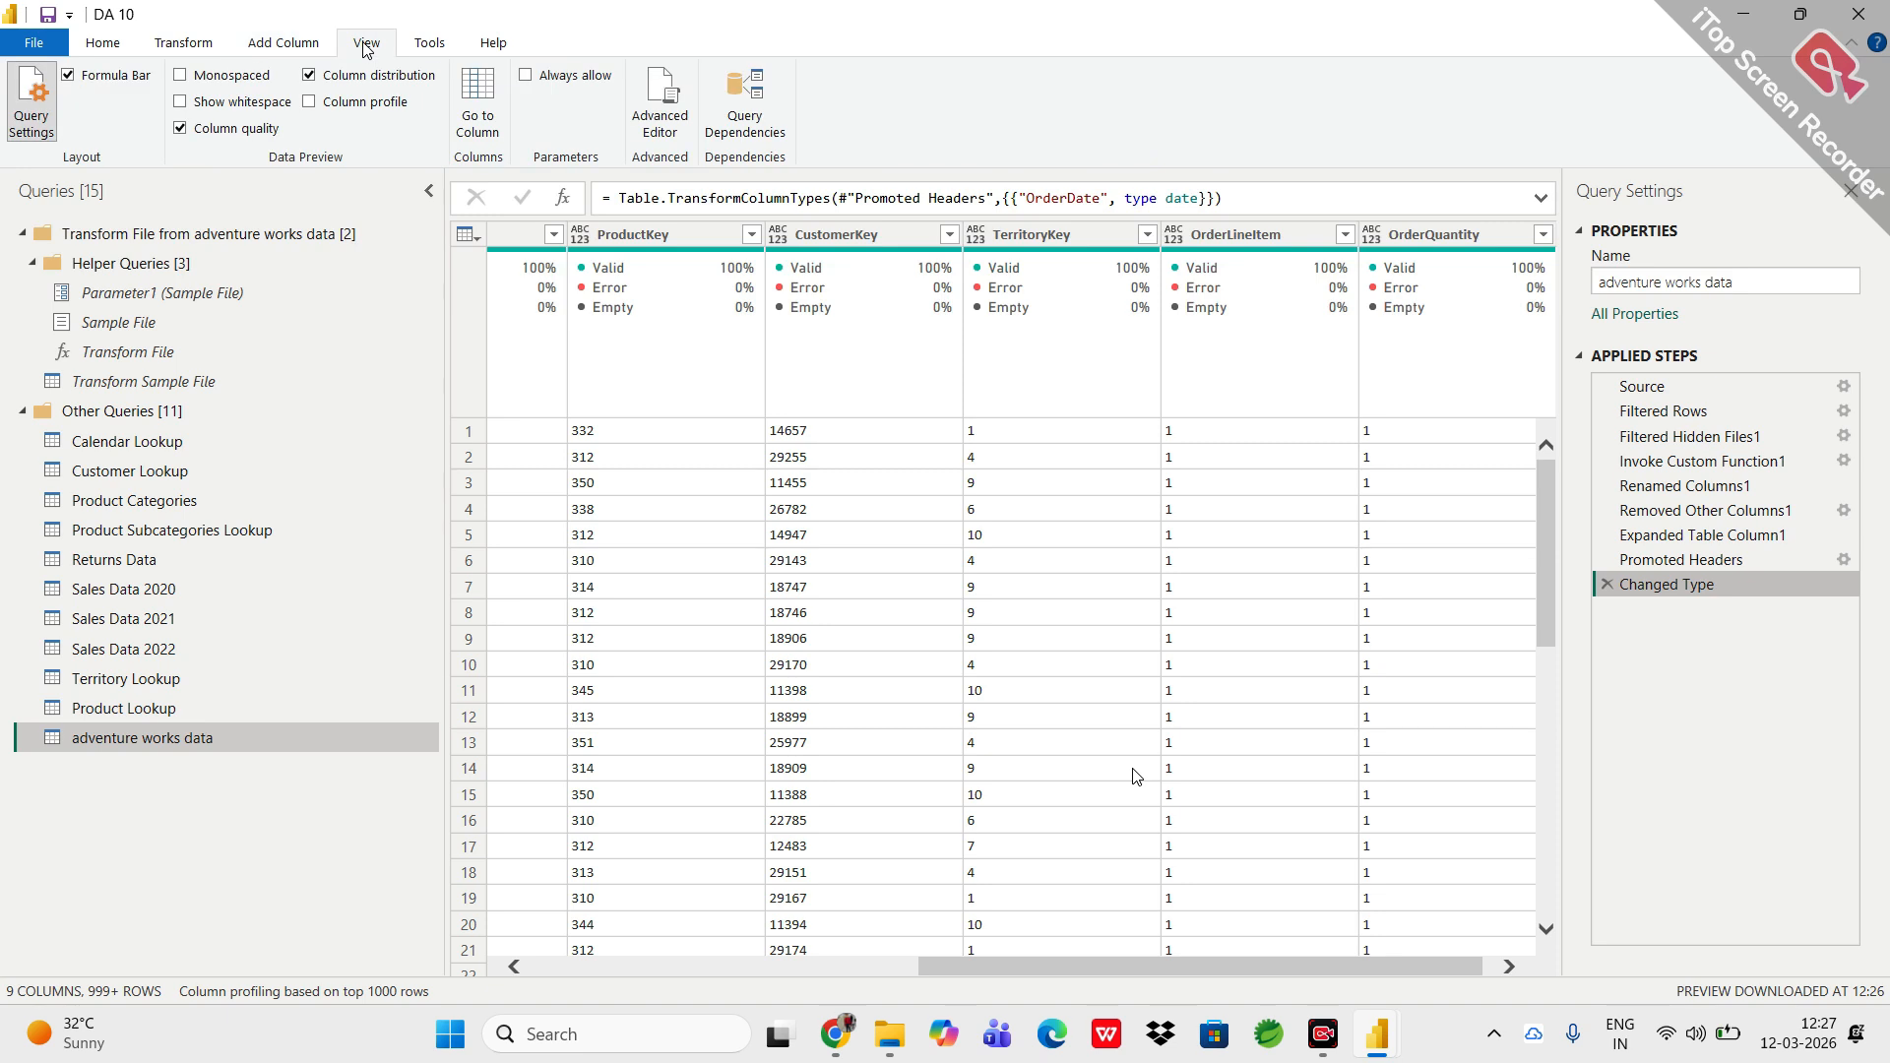
{"action": "left_click", "coordinate": [105, 43]}
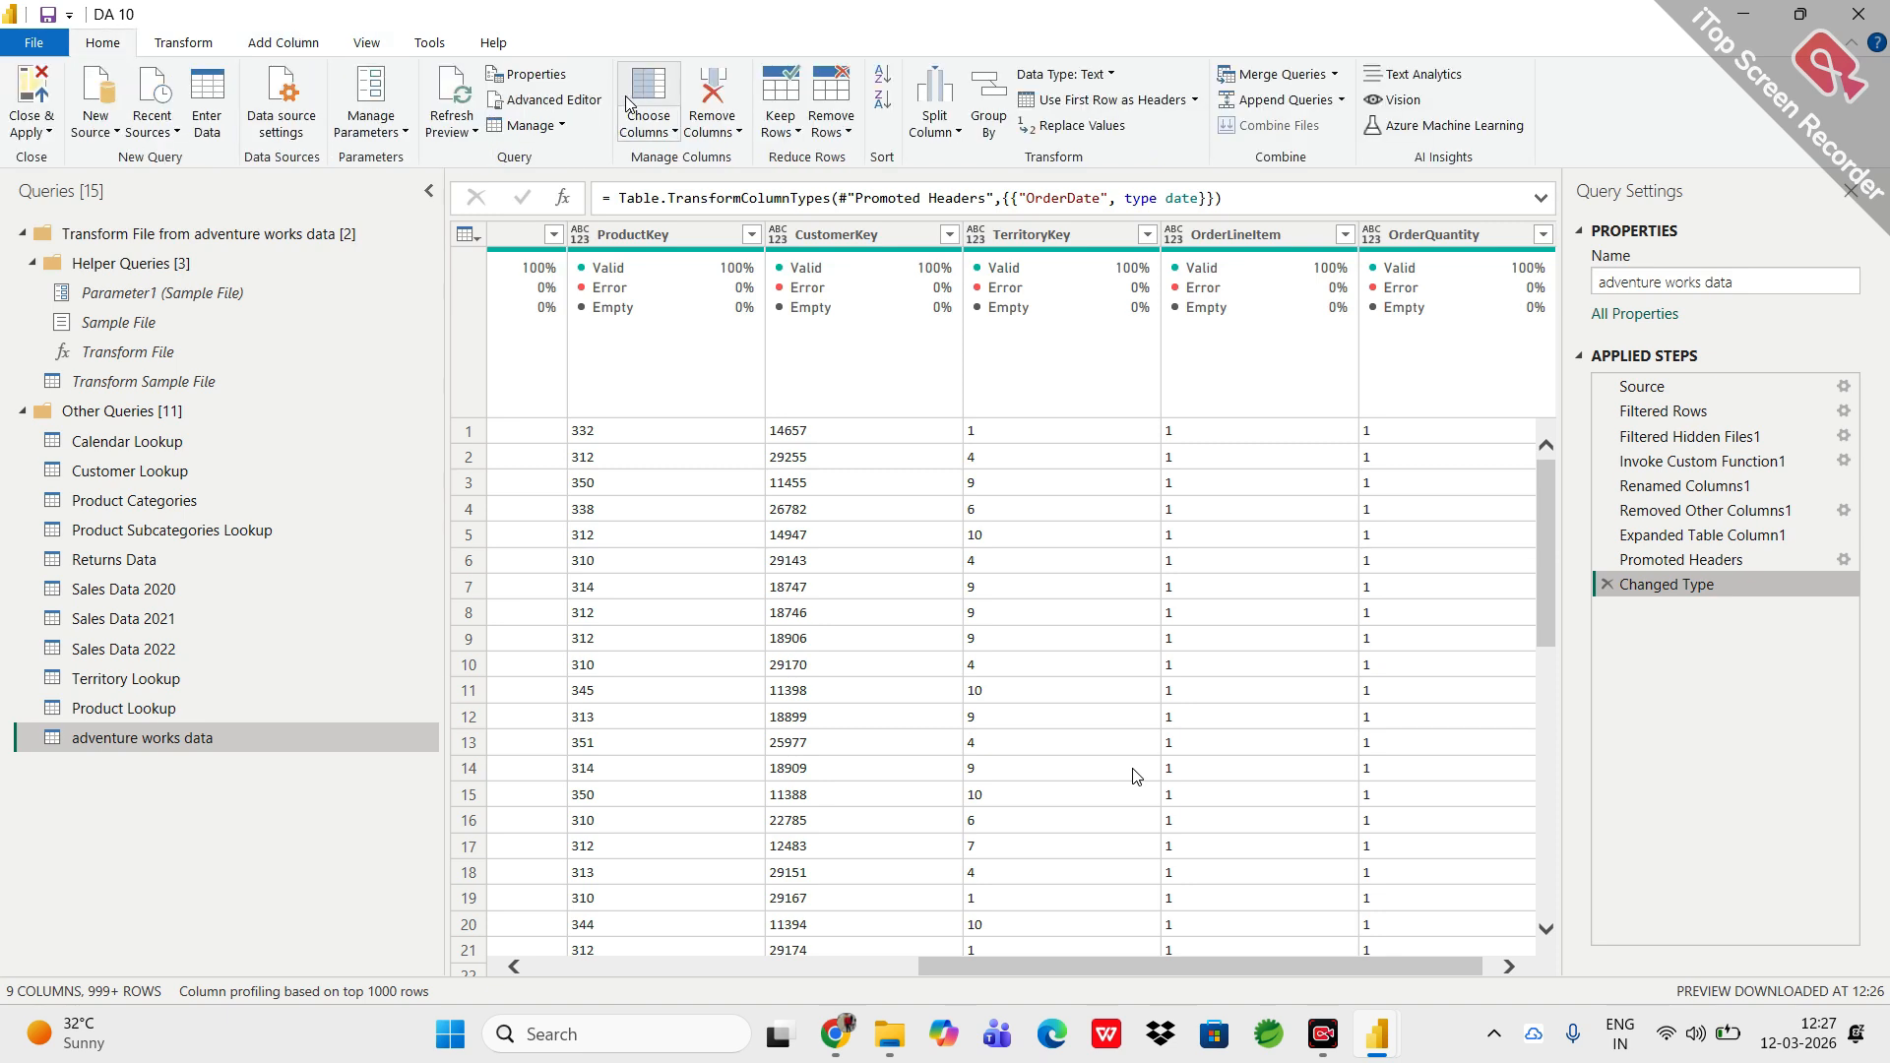
{"action": "left_click", "coordinate": [448, 98]}
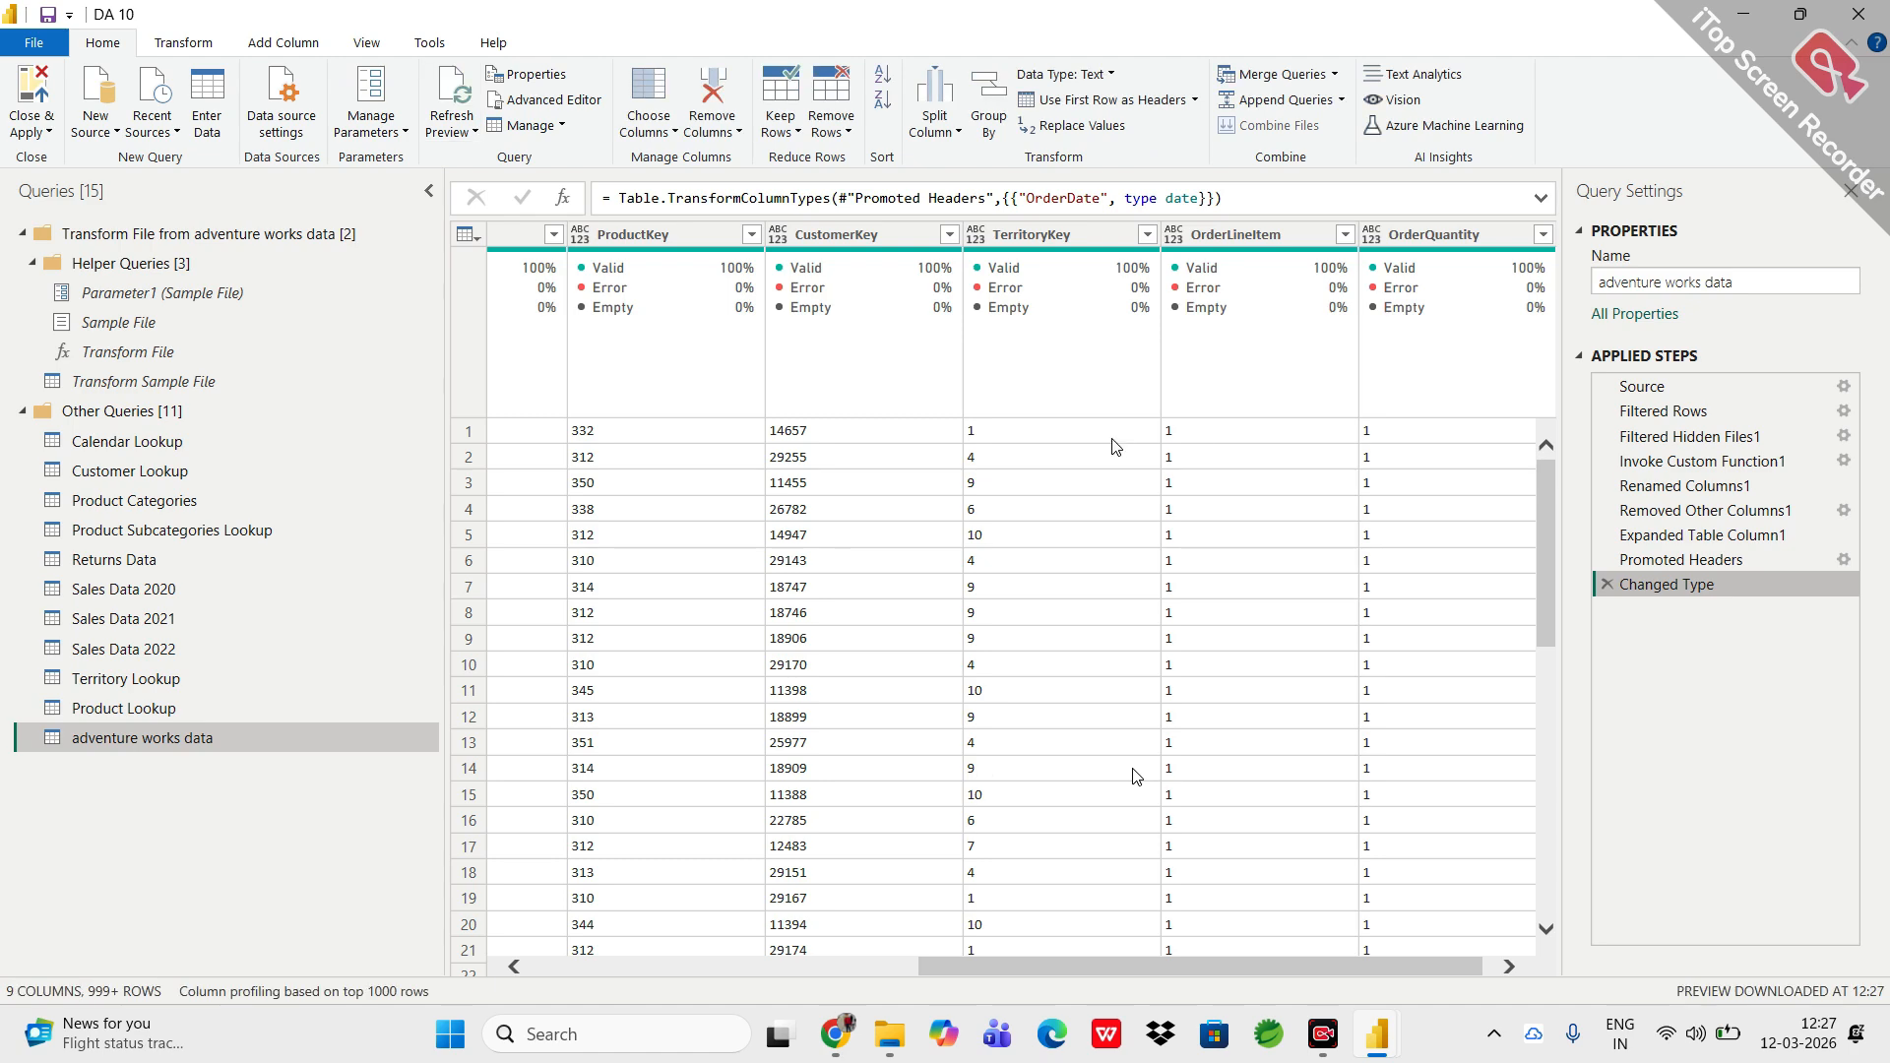
Load more values in the OrderDate column's filter and examine the dates through the end of the list, leaving the filter unapplied.
{"action": "scroll", "coordinate": [963, 438], "scroll_direction": "left", "scroll_amount": 10}
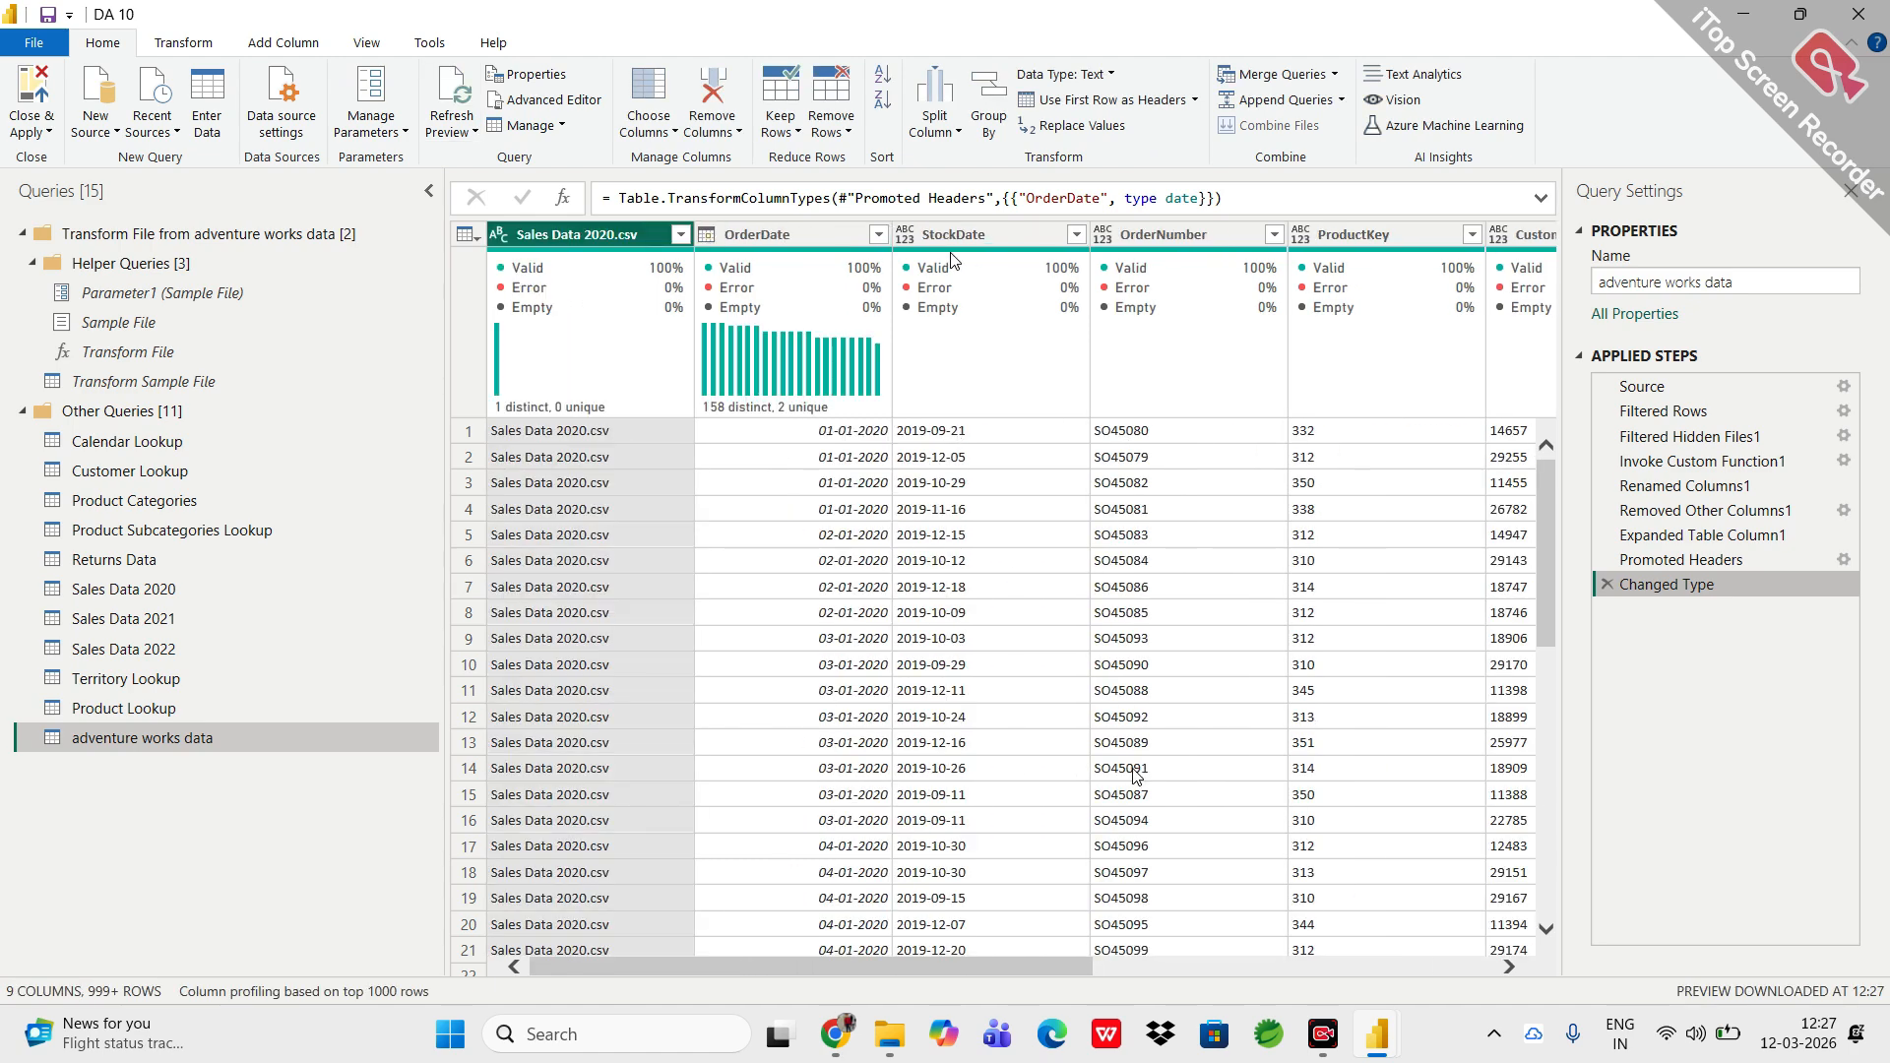
{"action": "left_click", "coordinate": [877, 235]}
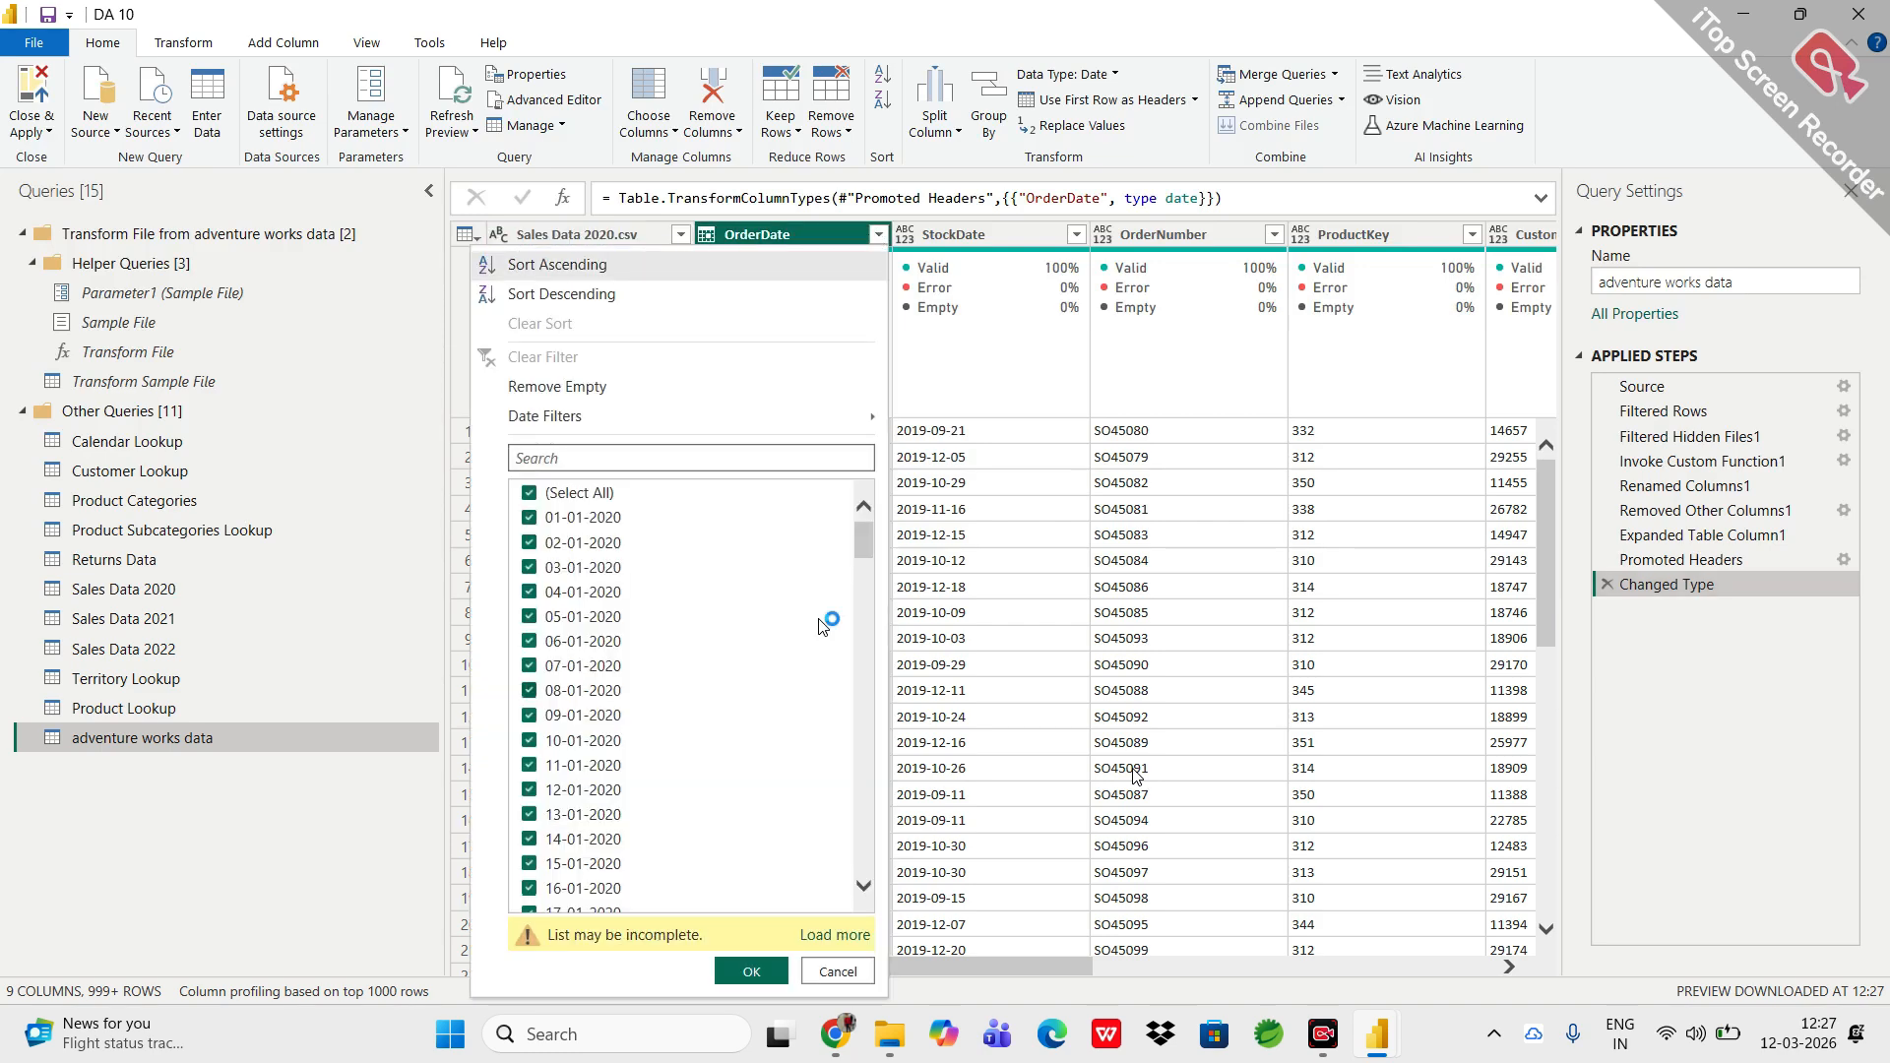
{"action": "left_click", "coordinate": [832, 936]}
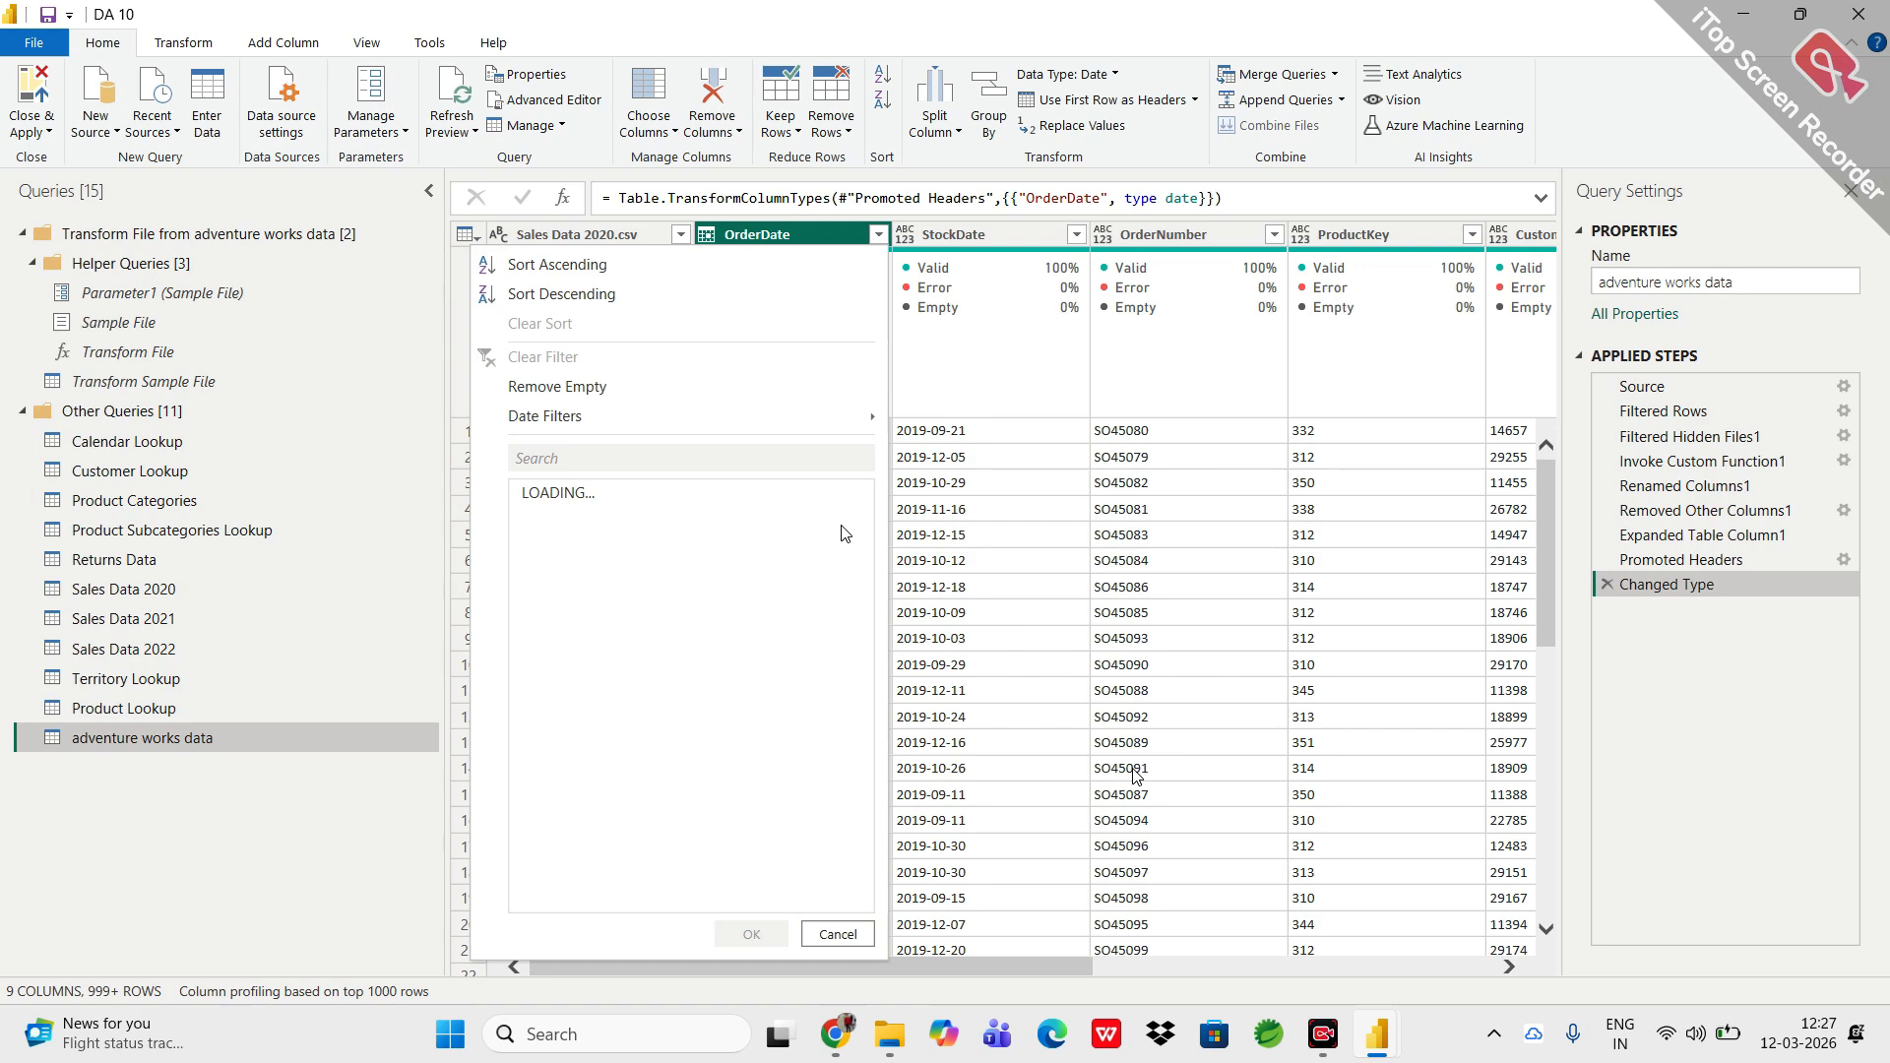
{"action": "left_click_drag", "start_coordinate": [864, 534], "coordinate": [889, 1042]}
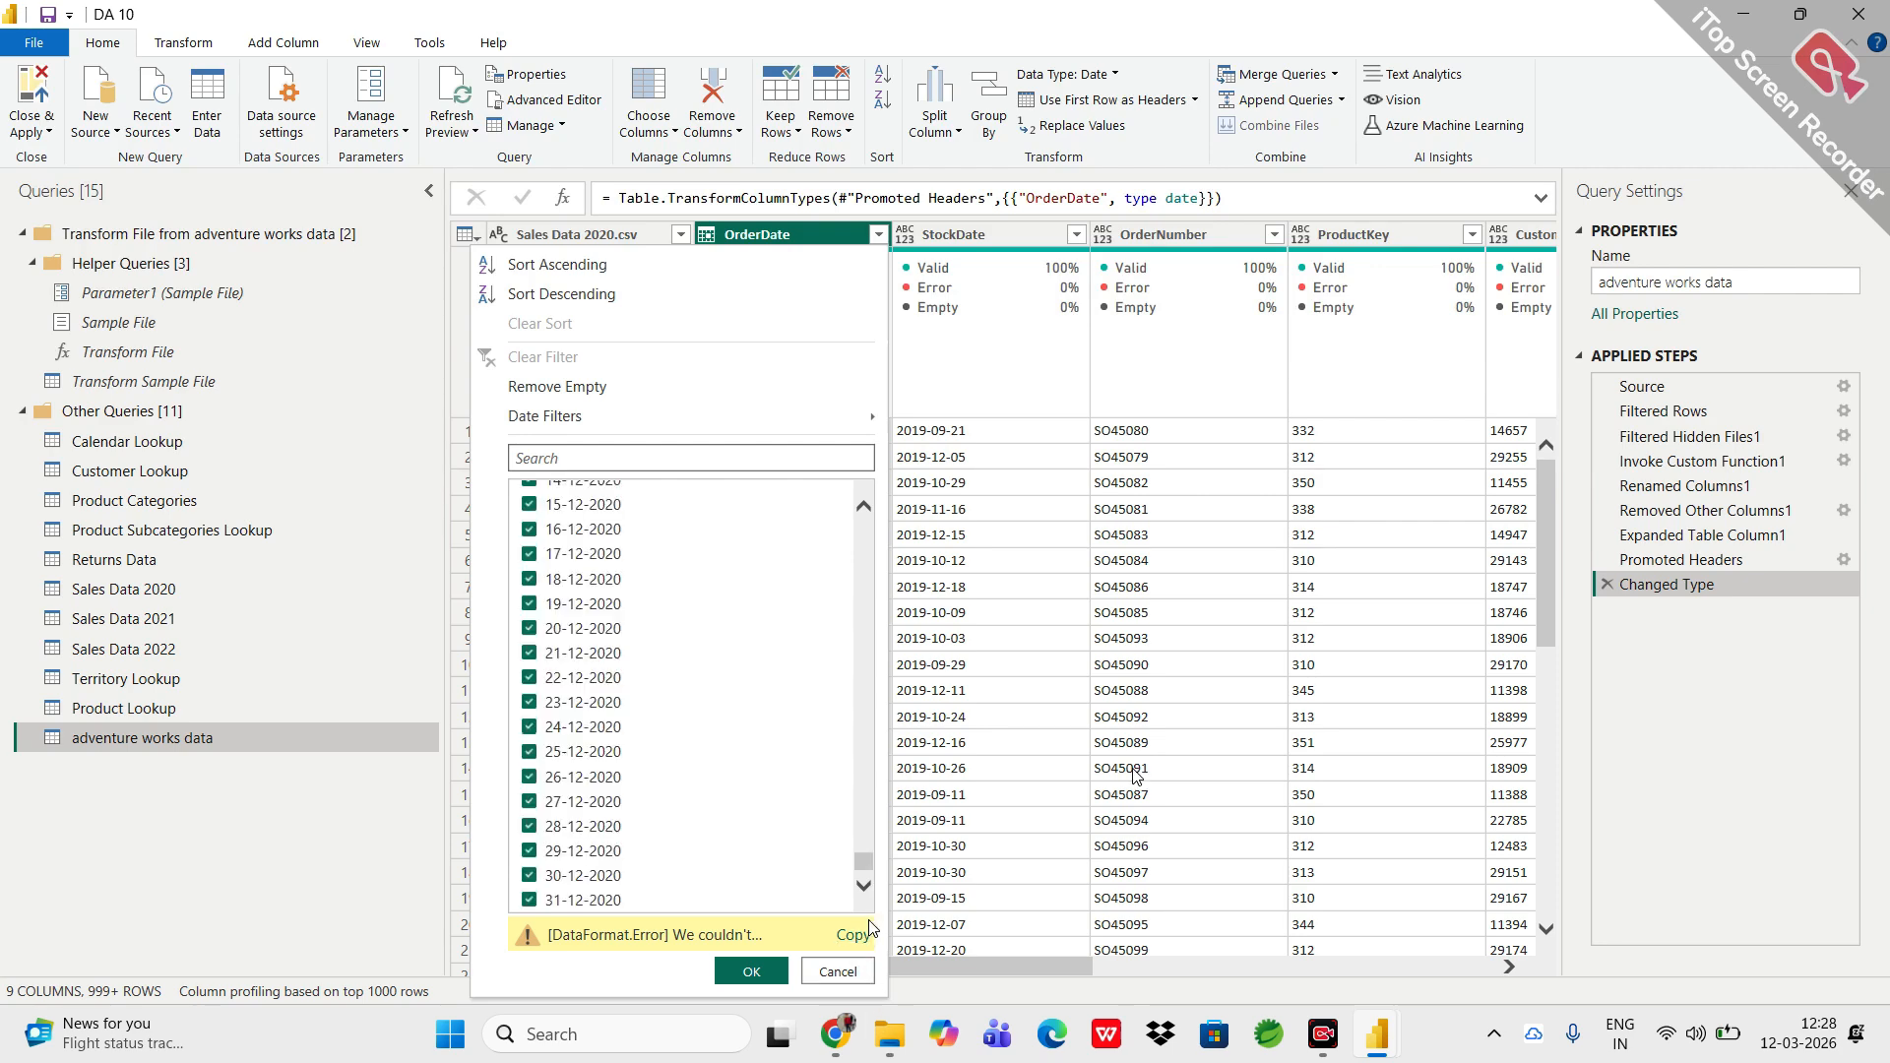
{"action": "left_click", "coordinate": [859, 978]}
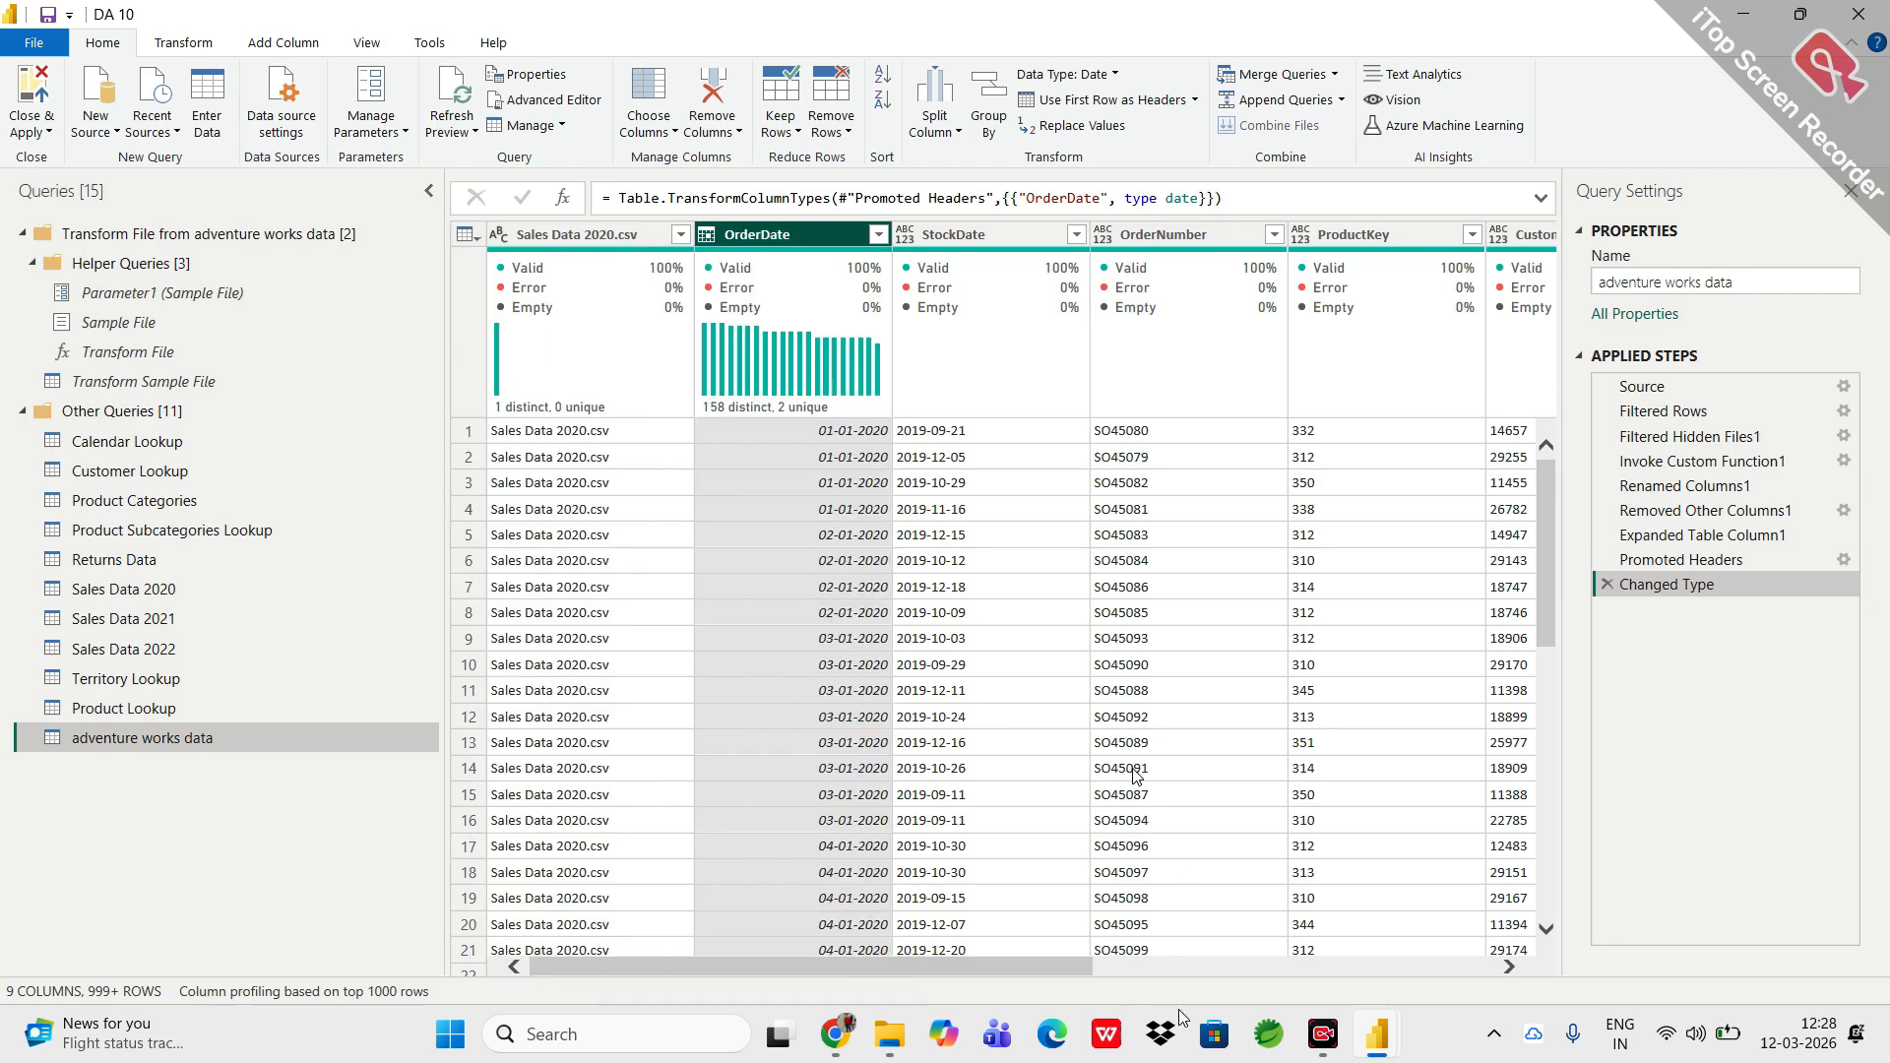
Switch to File Explorer and move the Sales Data 2024 file from the adventure works data folder to the desktop.
{"action": "mouse_move", "coordinate": [1394, 1054]}
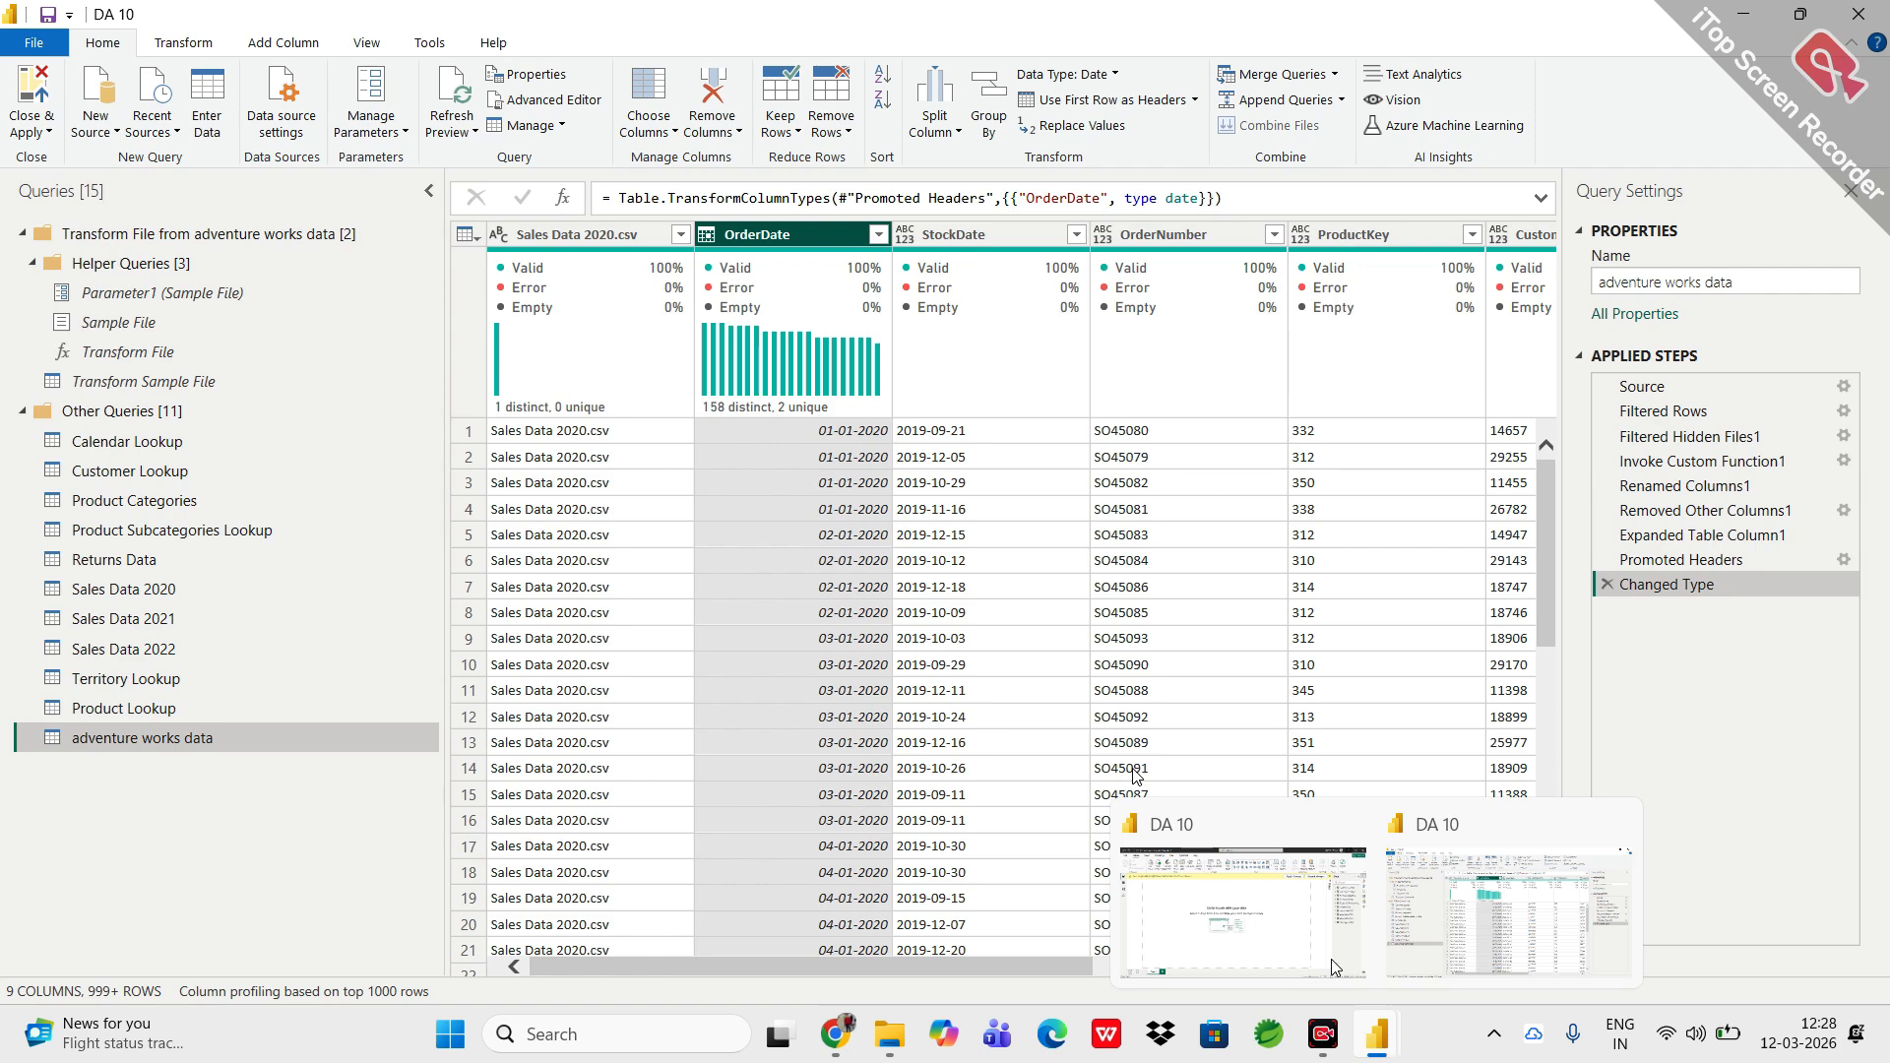
{"action": "left_click", "coordinate": [1479, 917]}
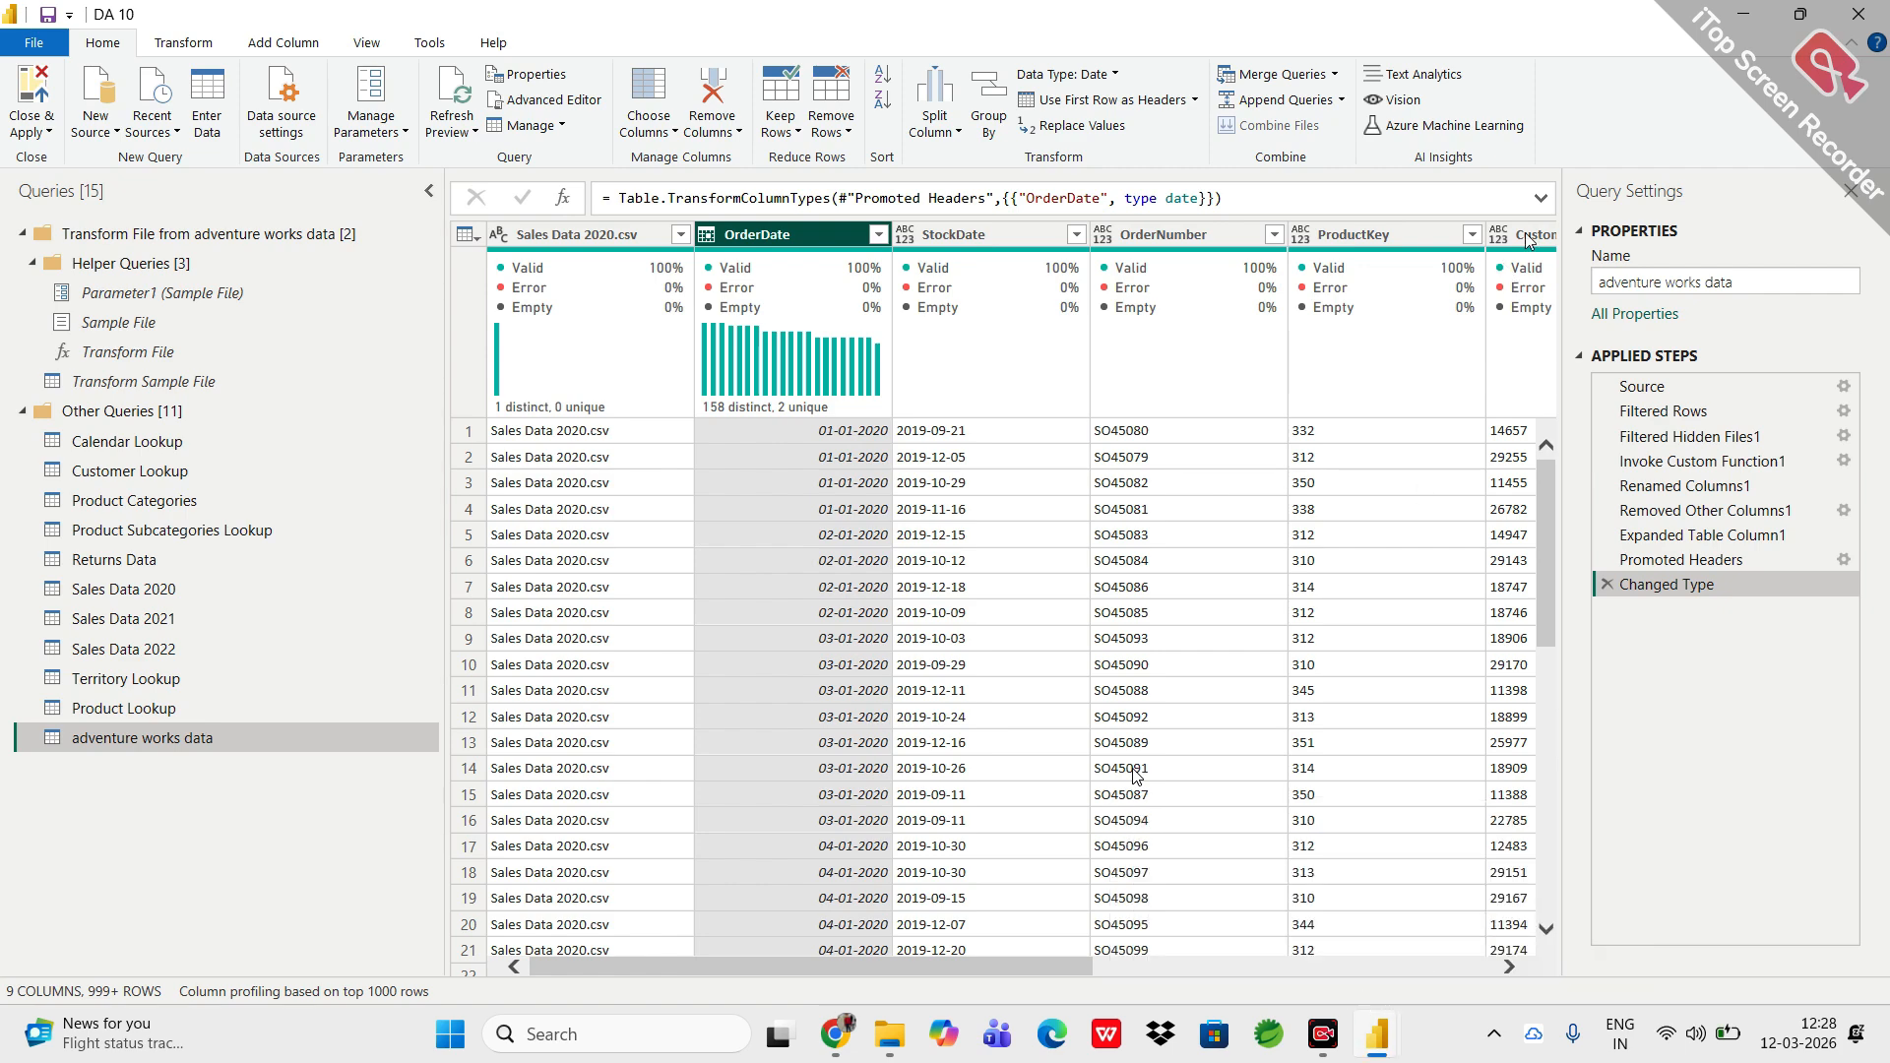
{"action": "left_click", "coordinate": [1728, 16]}
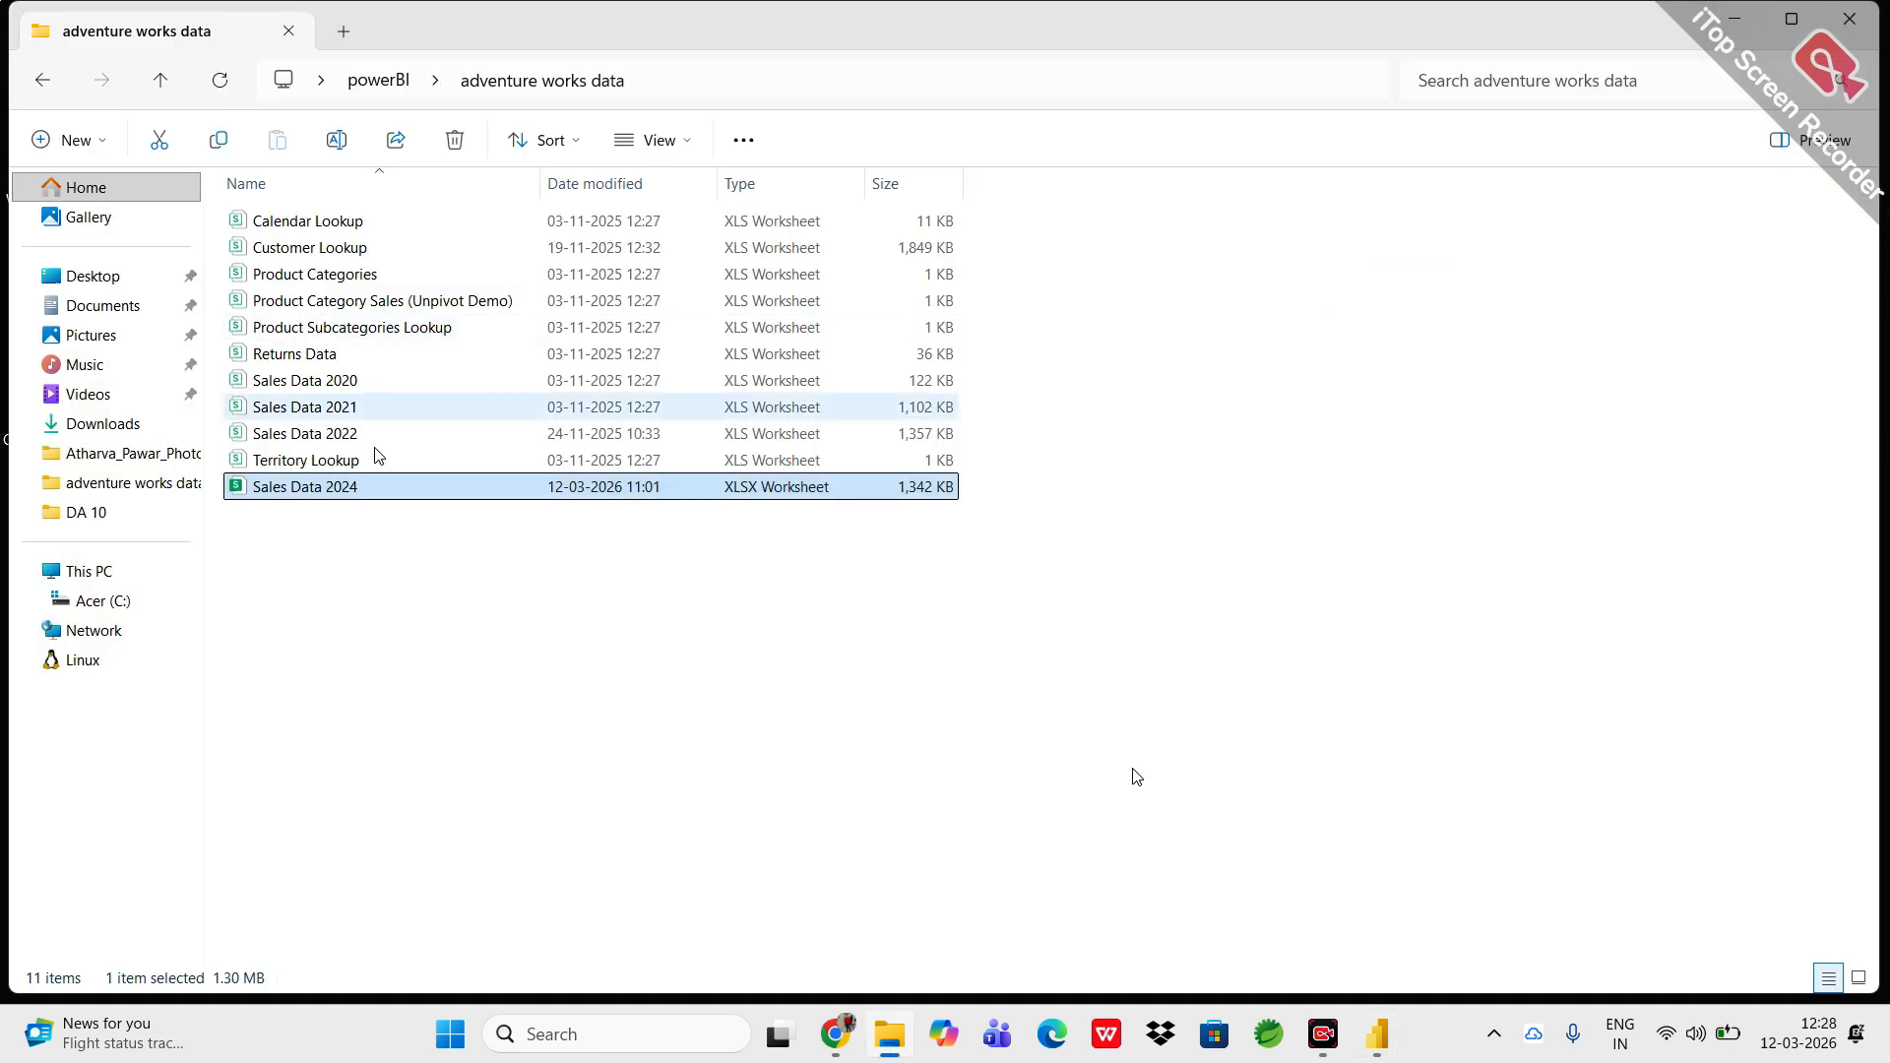
{"action": "right_click", "coordinate": [305, 489]}
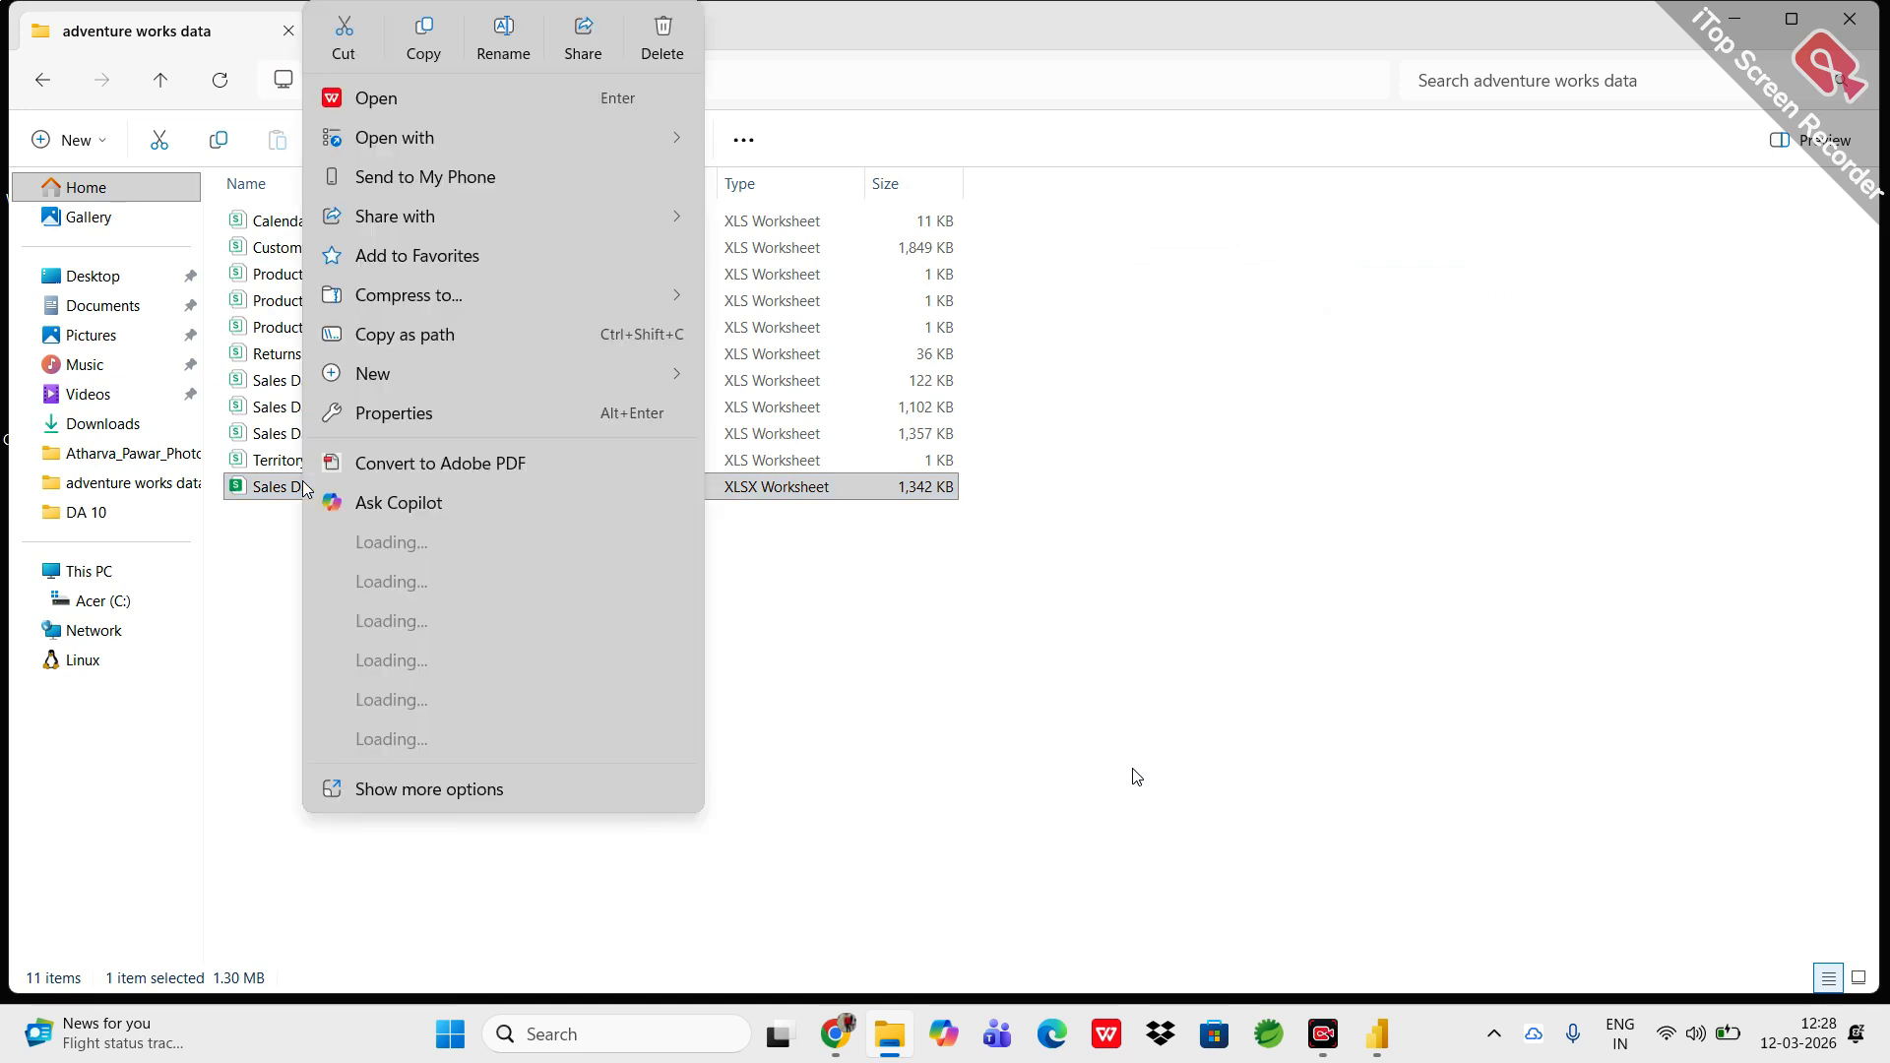
{"action": "left_click", "coordinate": [335, 42]}
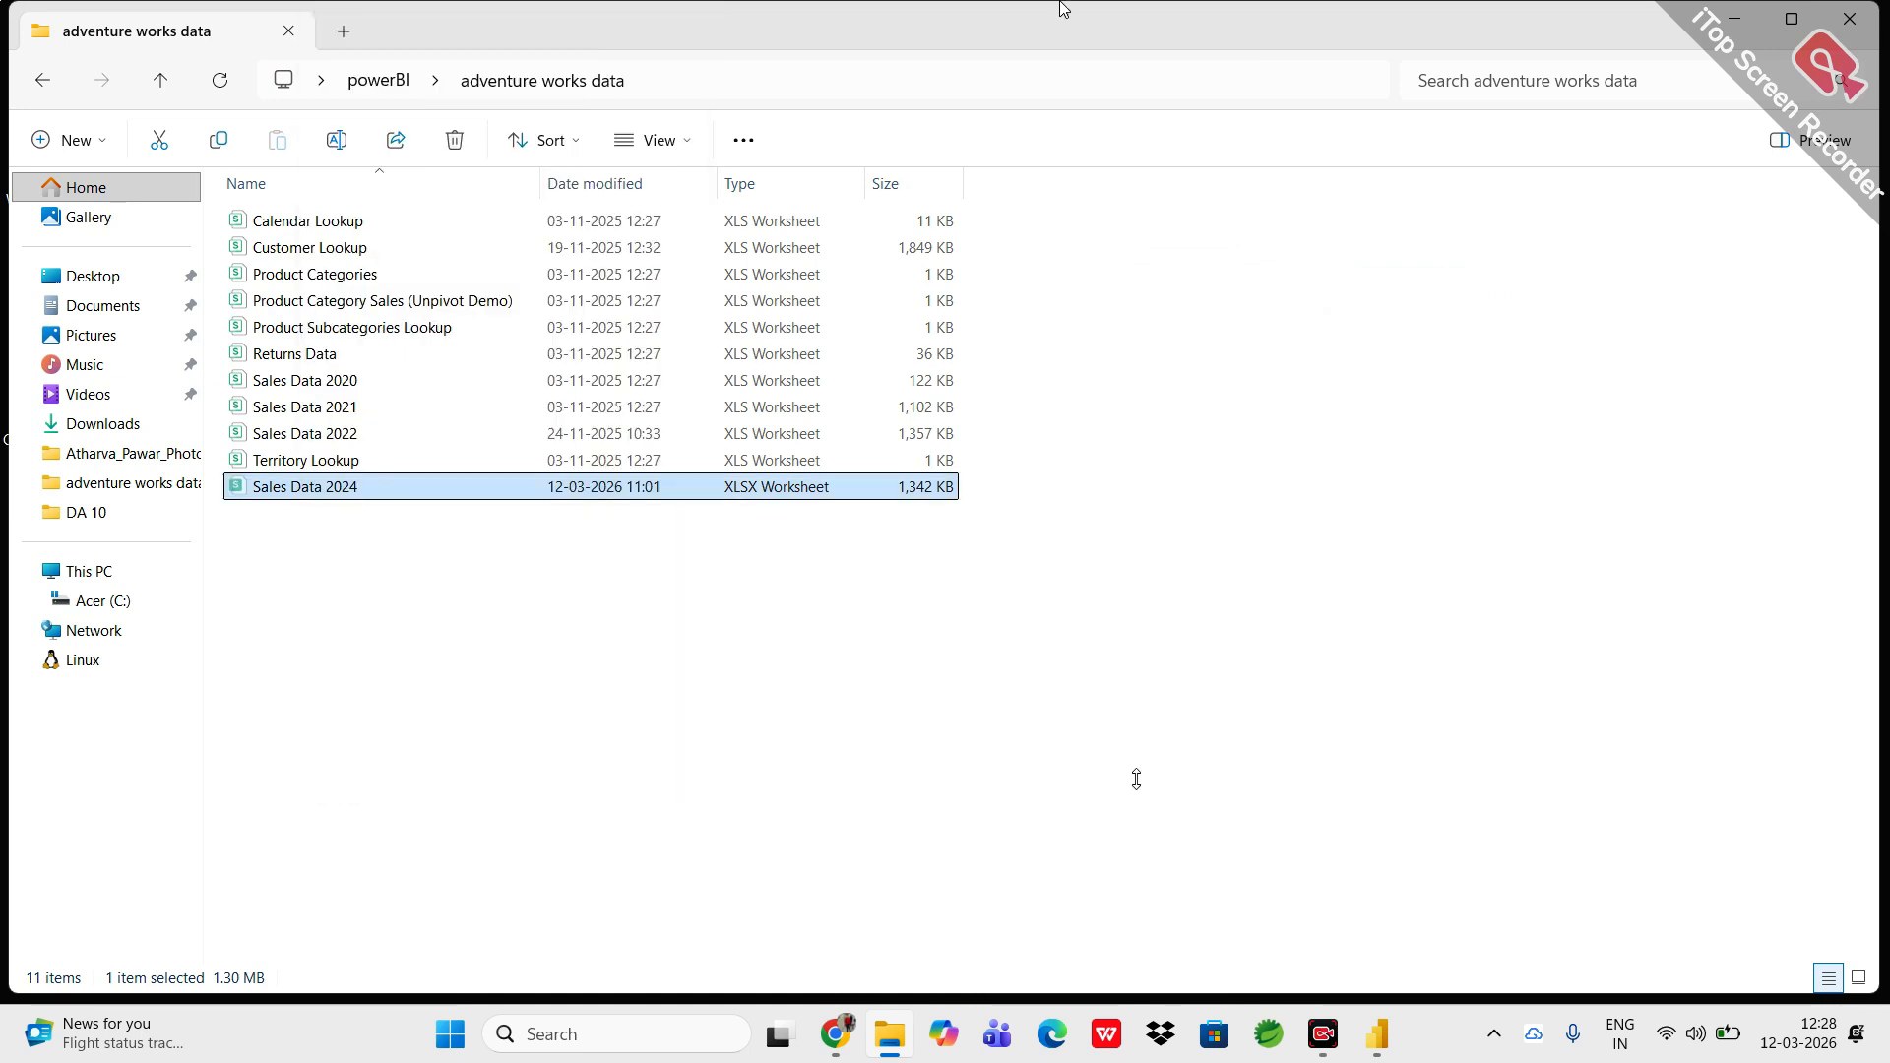
{"action": "left_click", "coordinate": [1742, 20]}
{"action": "right_click", "coordinate": [1197, 401]}
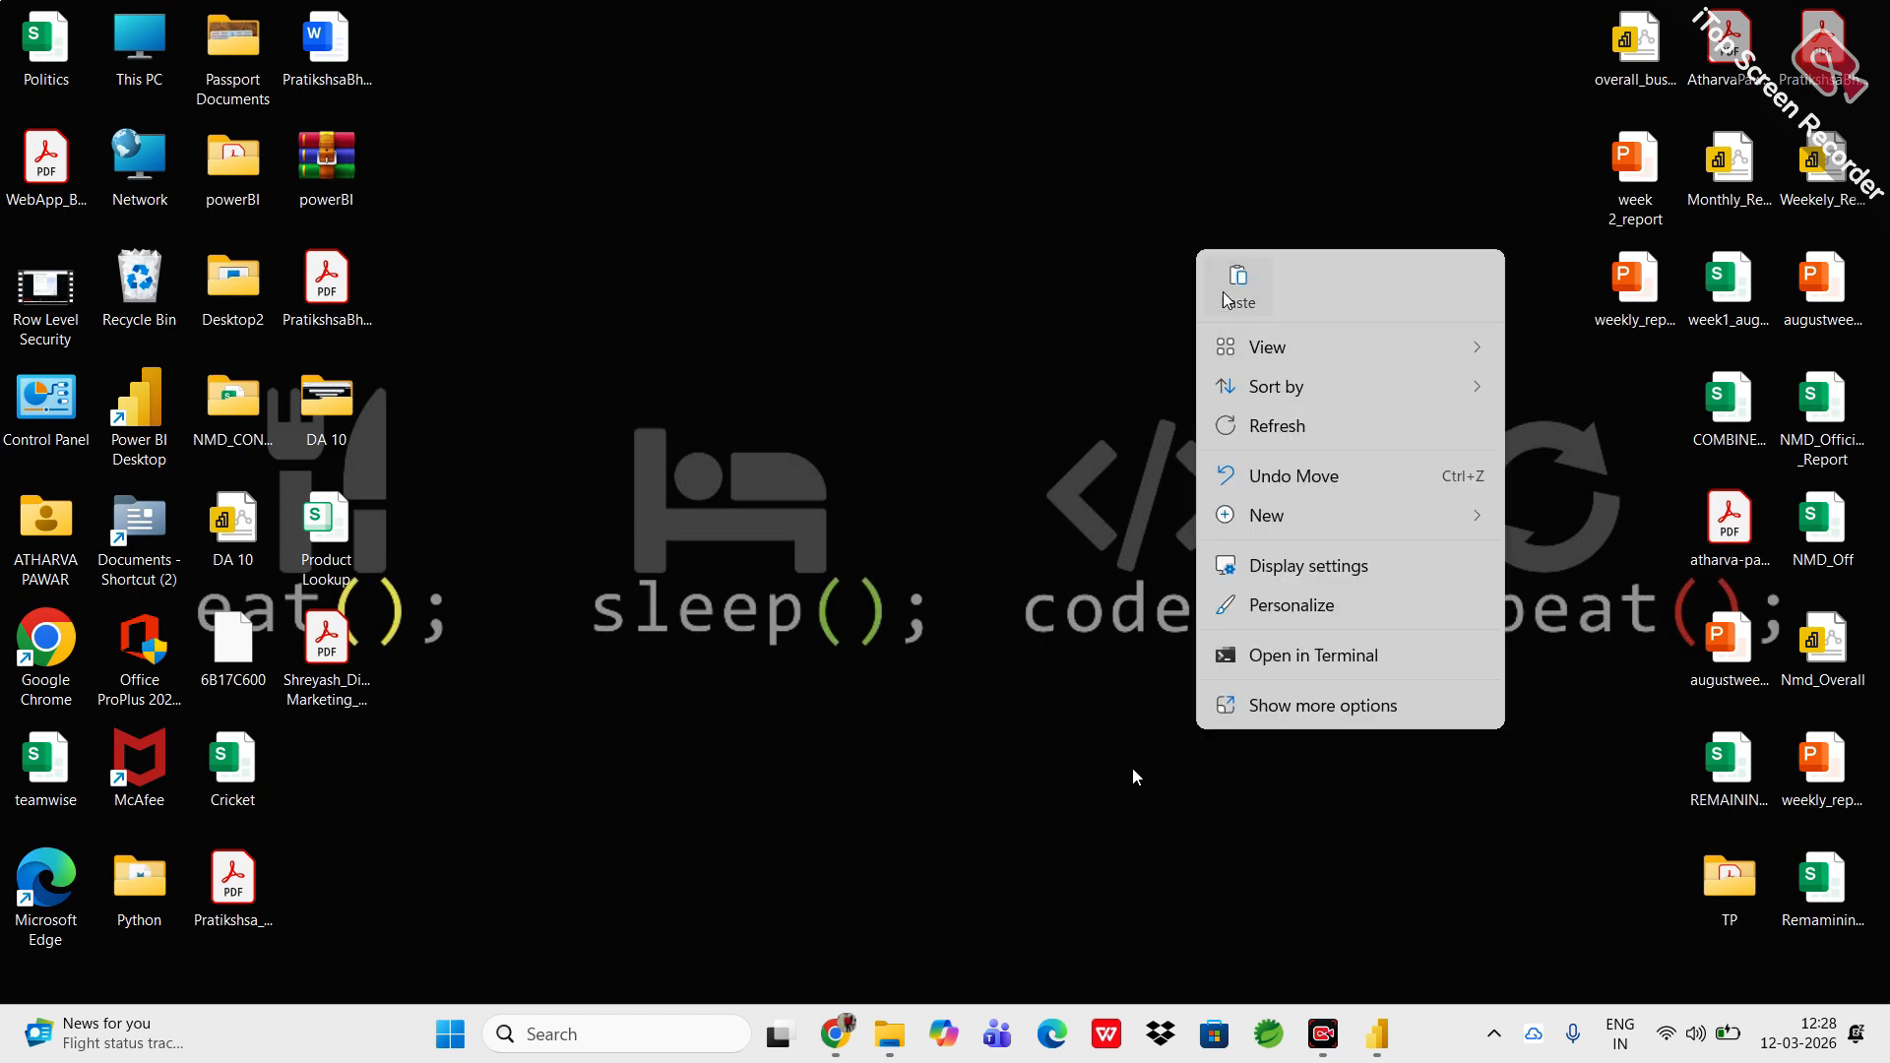
{"action": "left_click", "coordinate": [1225, 298]}
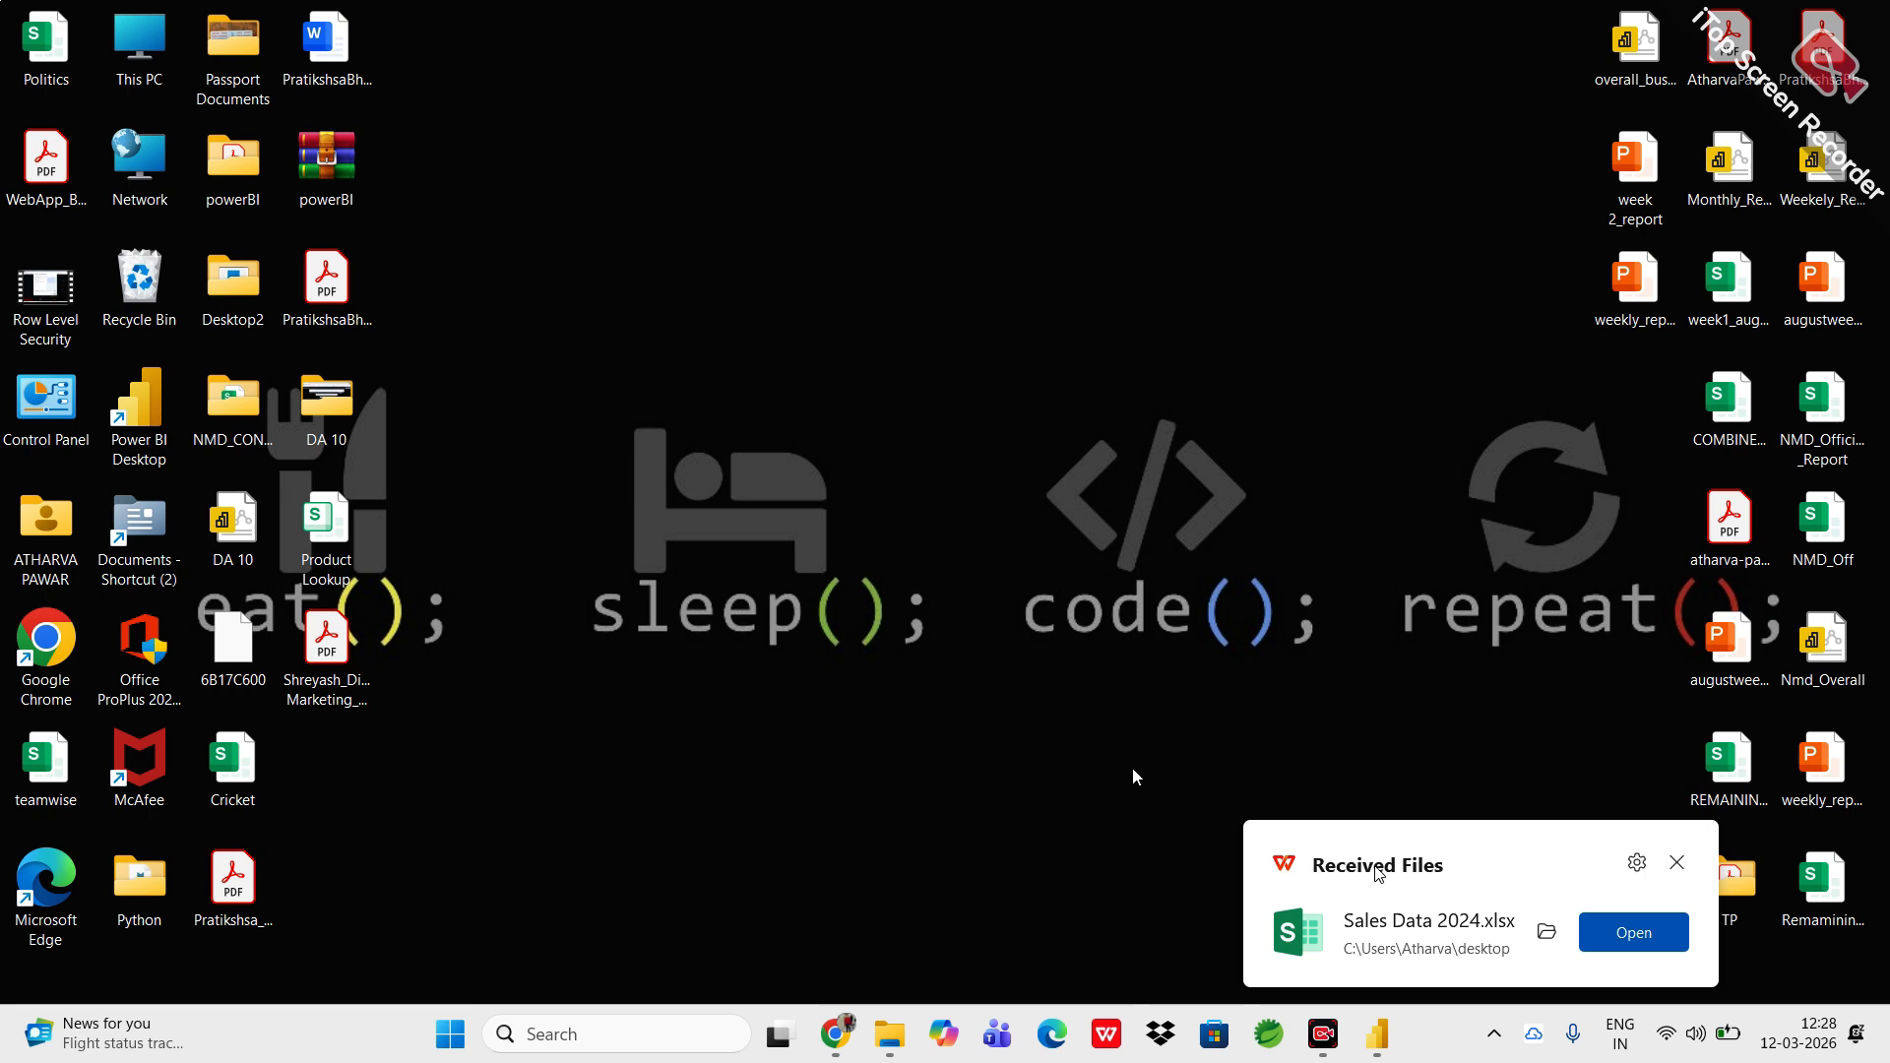
{"action": "left_click", "coordinate": [1673, 873]}
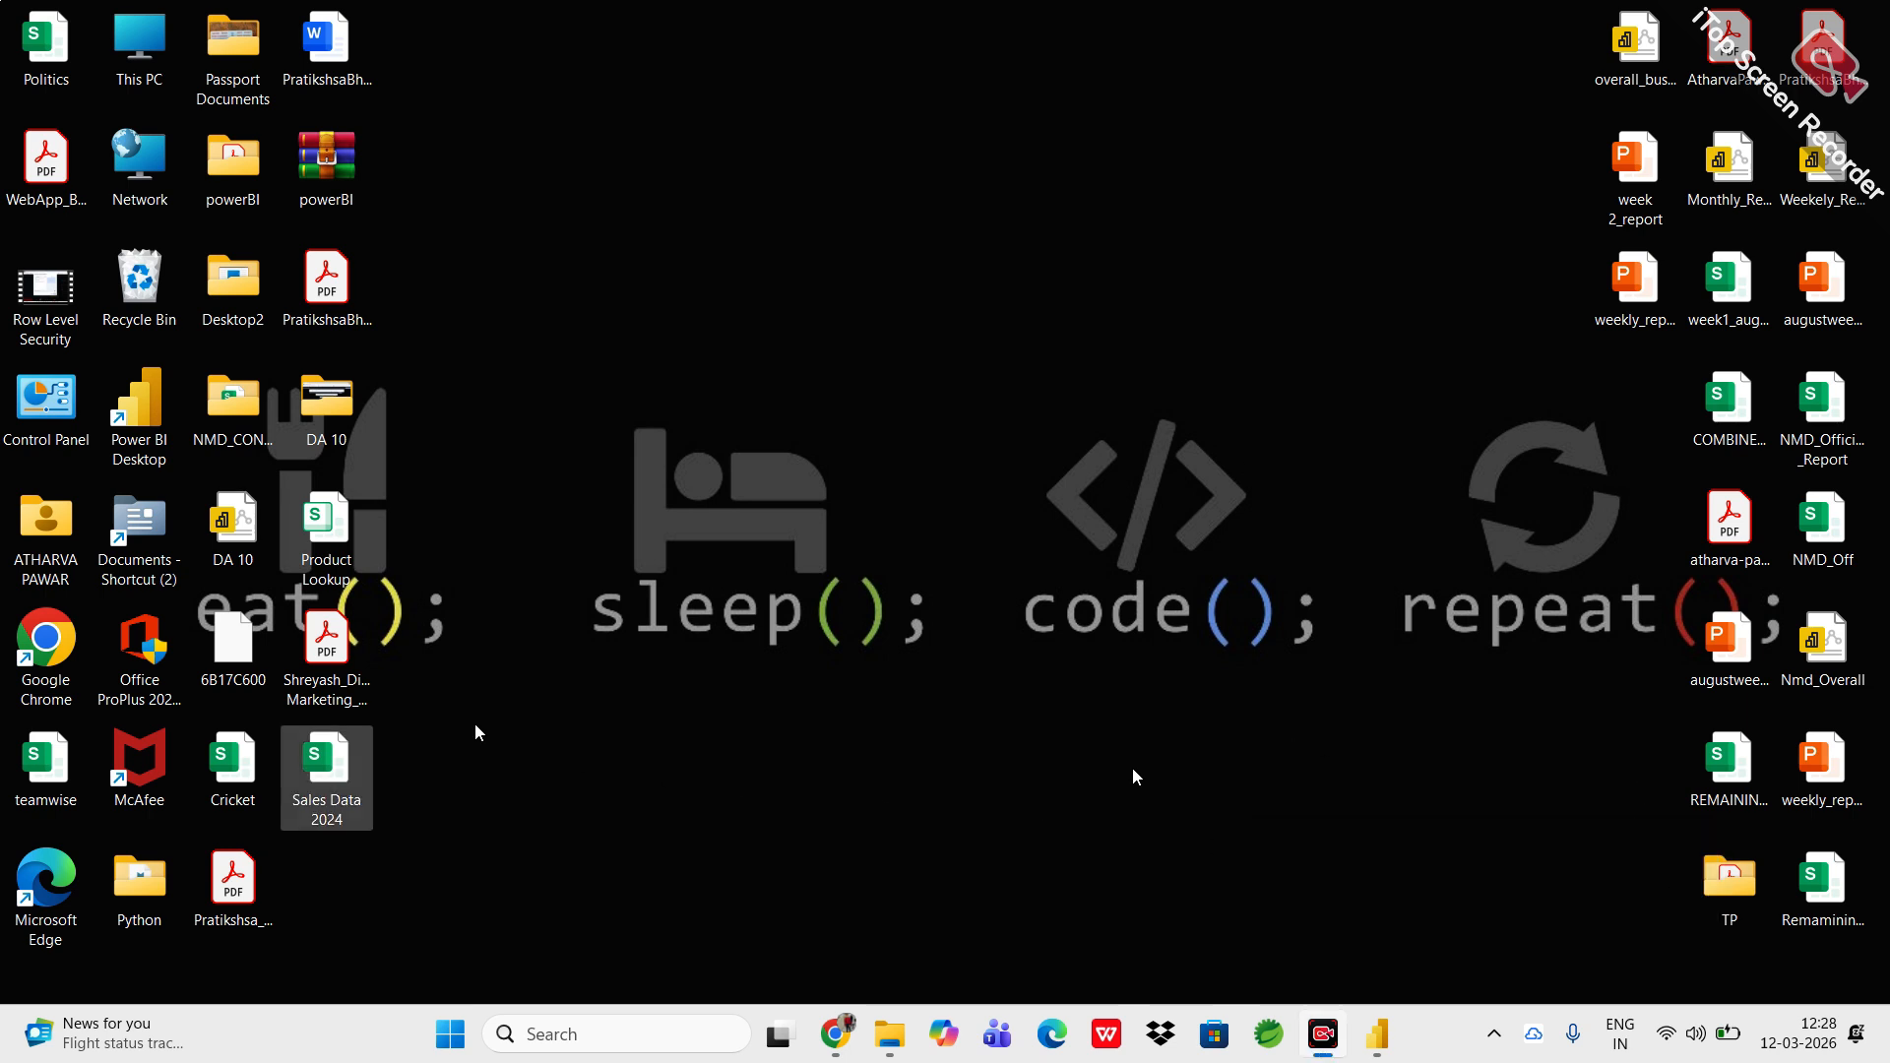
Move the Sales Data 2024 file from the desktop back into the adventure works data folder.
{"action": "right_click", "coordinate": [340, 819]}
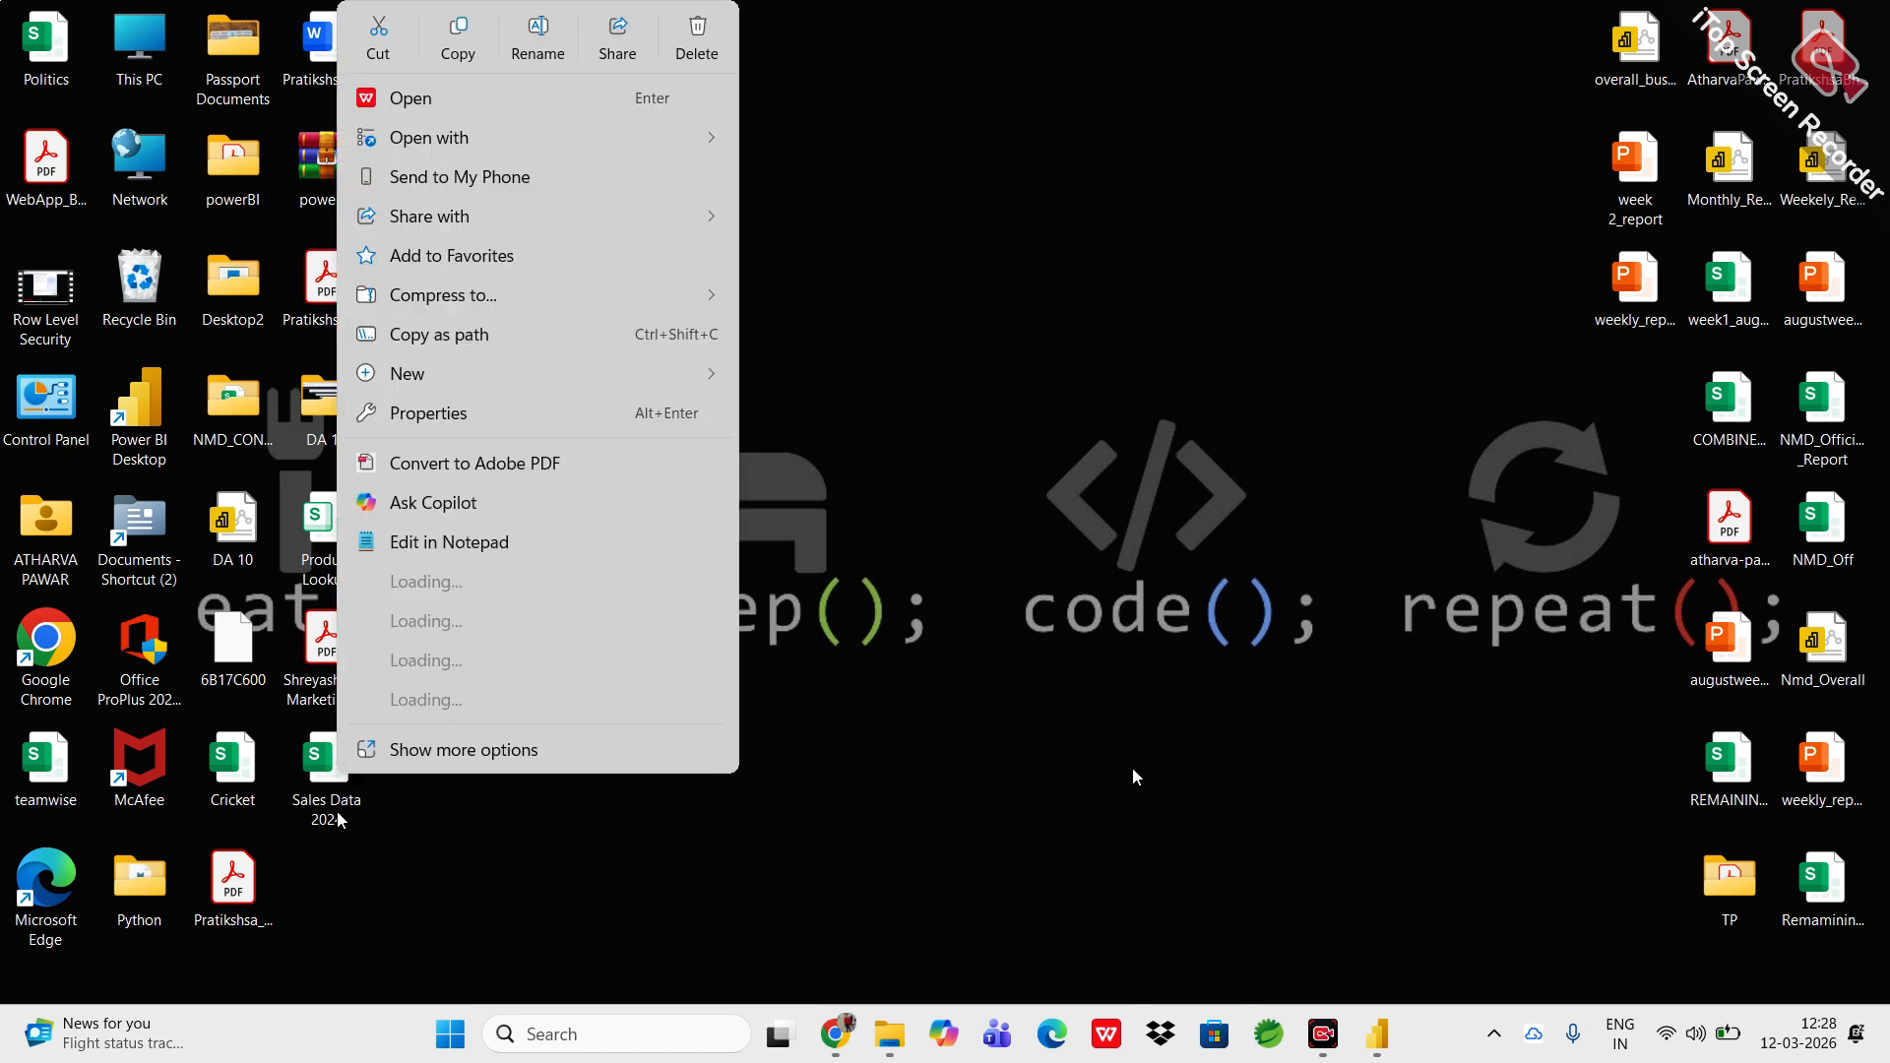
{"action": "left_click", "coordinate": [377, 56]}
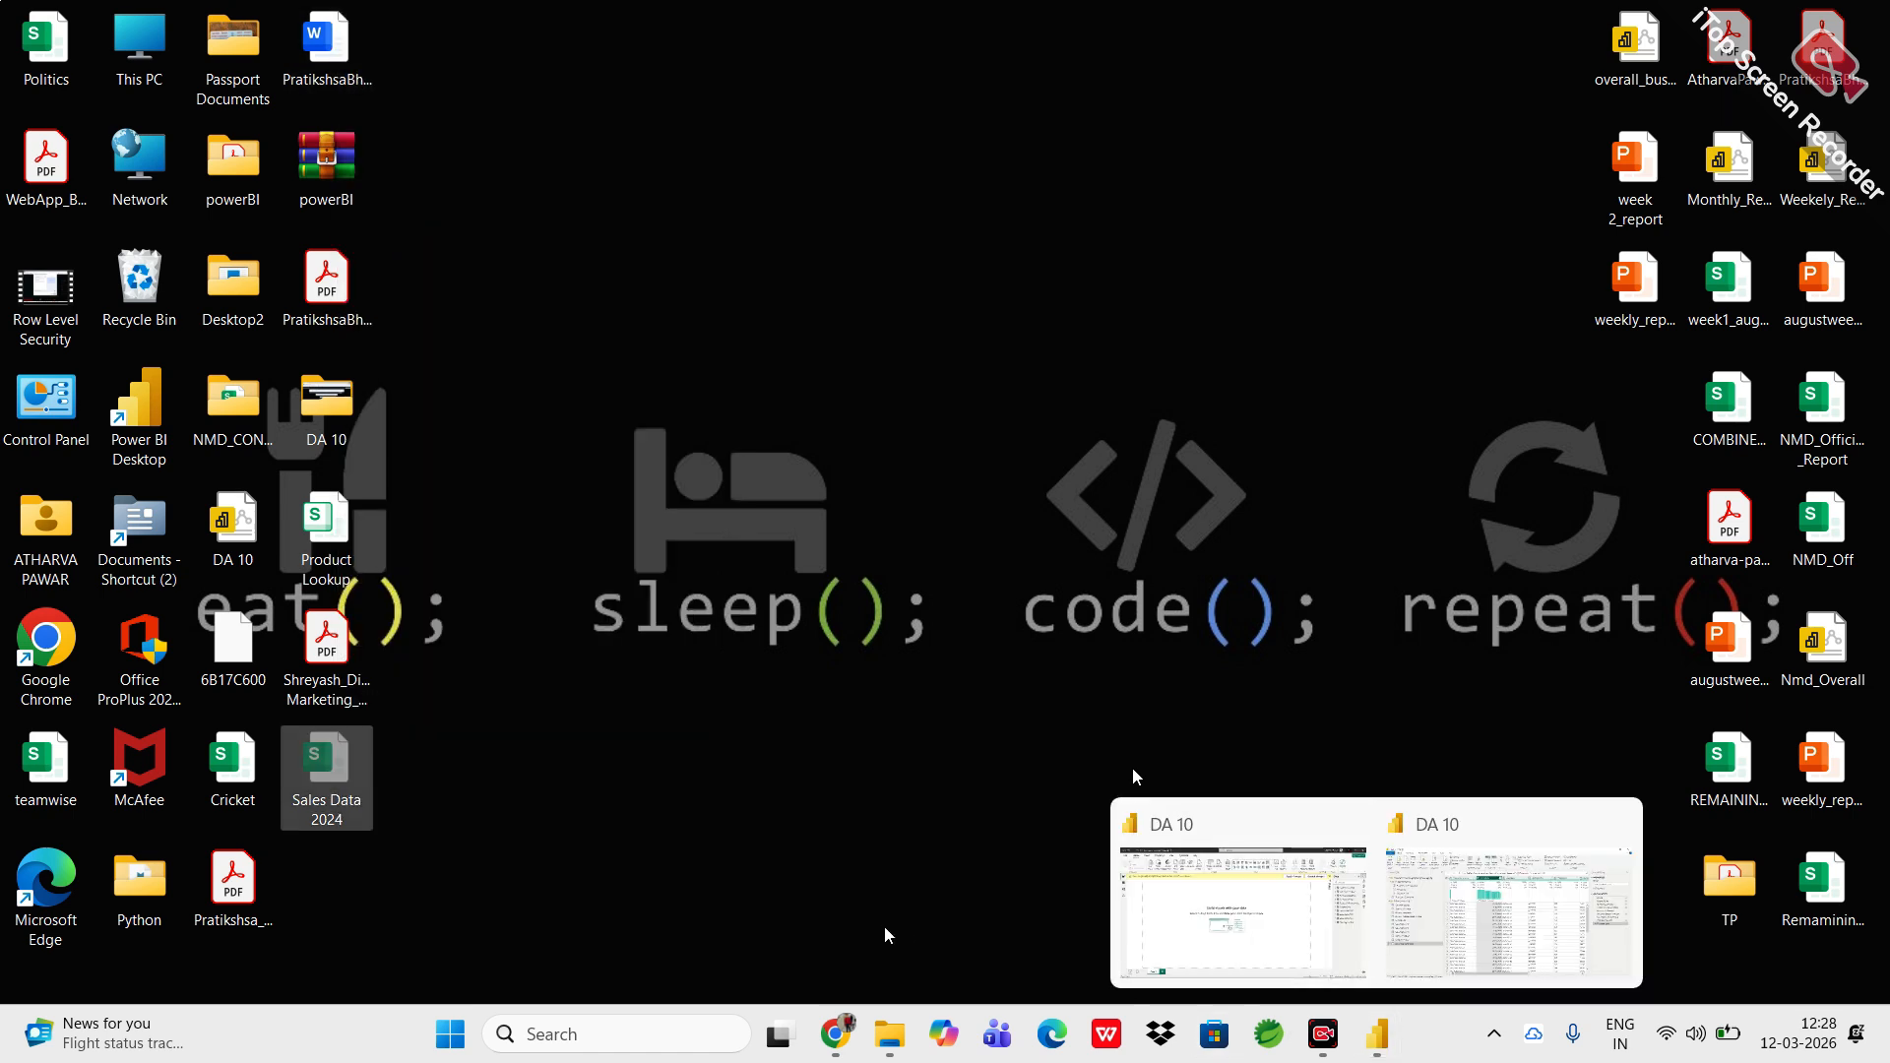
{"action": "left_click", "coordinate": [889, 1034]}
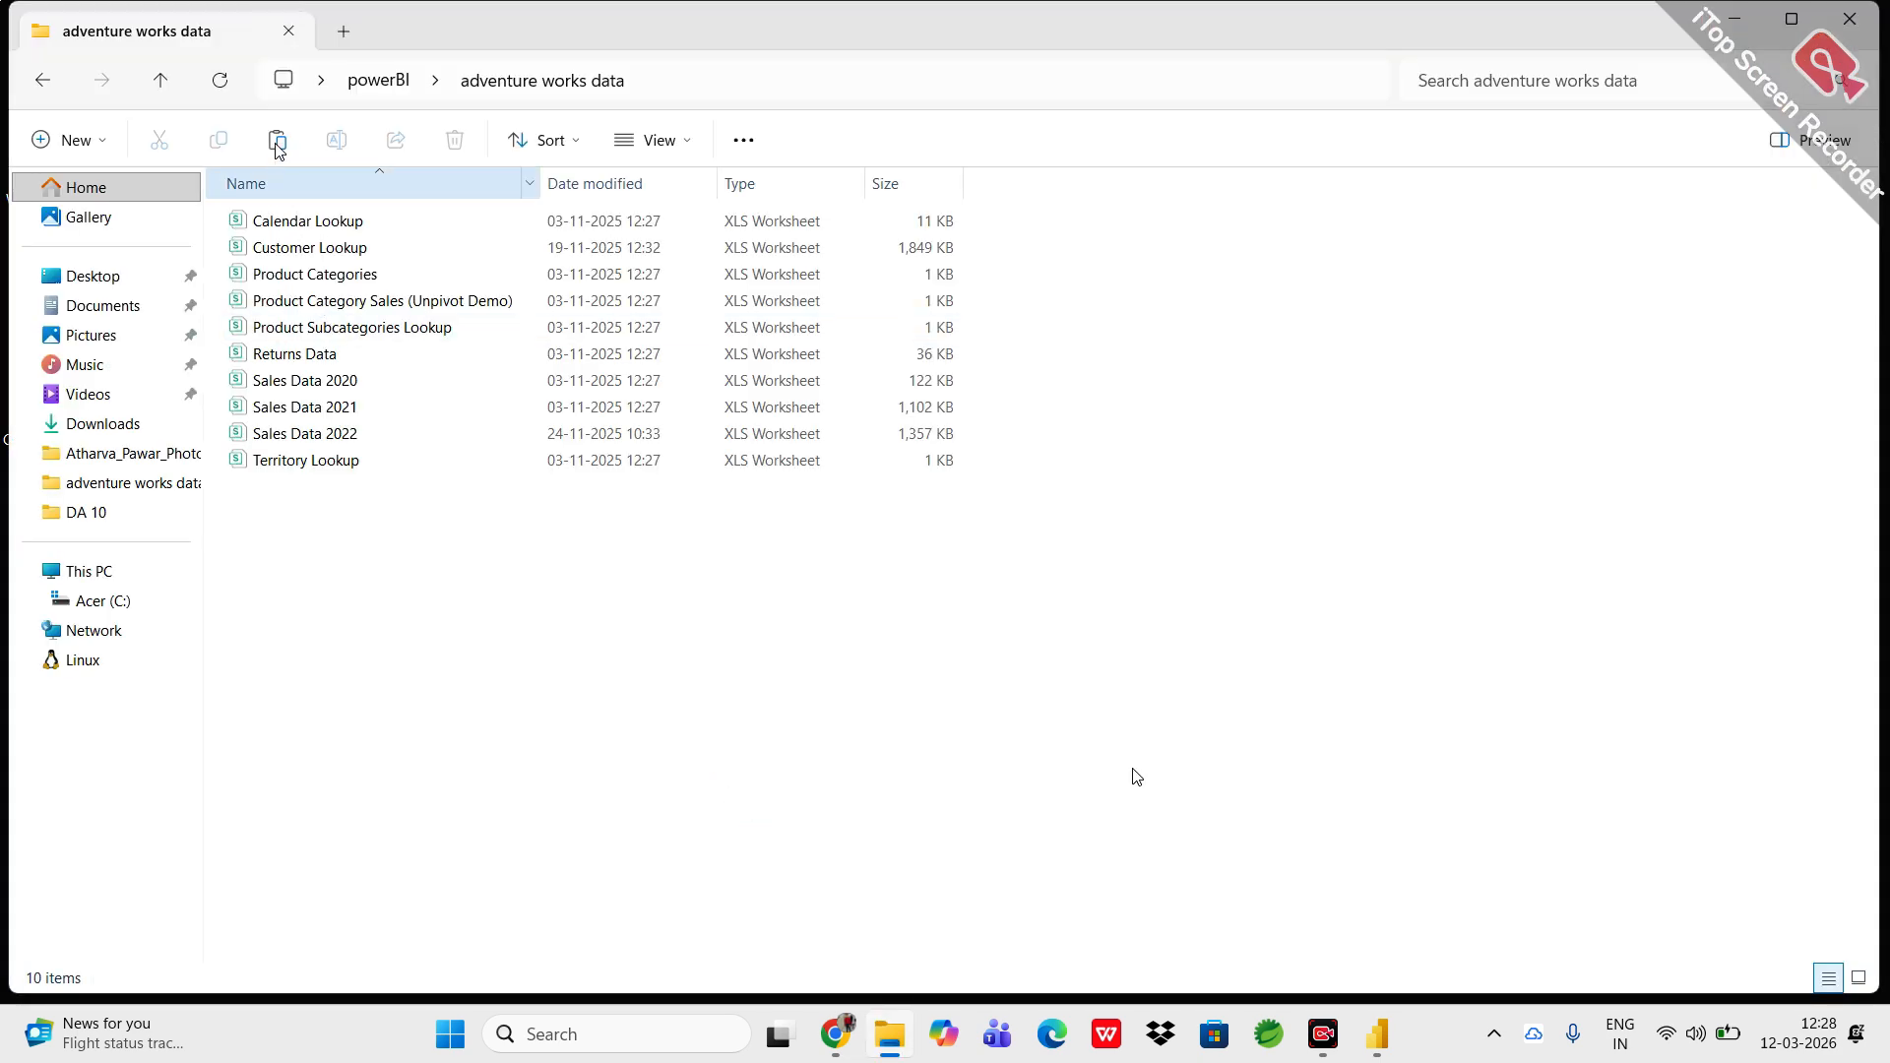
{"action": "left_click", "coordinate": [277, 144]}
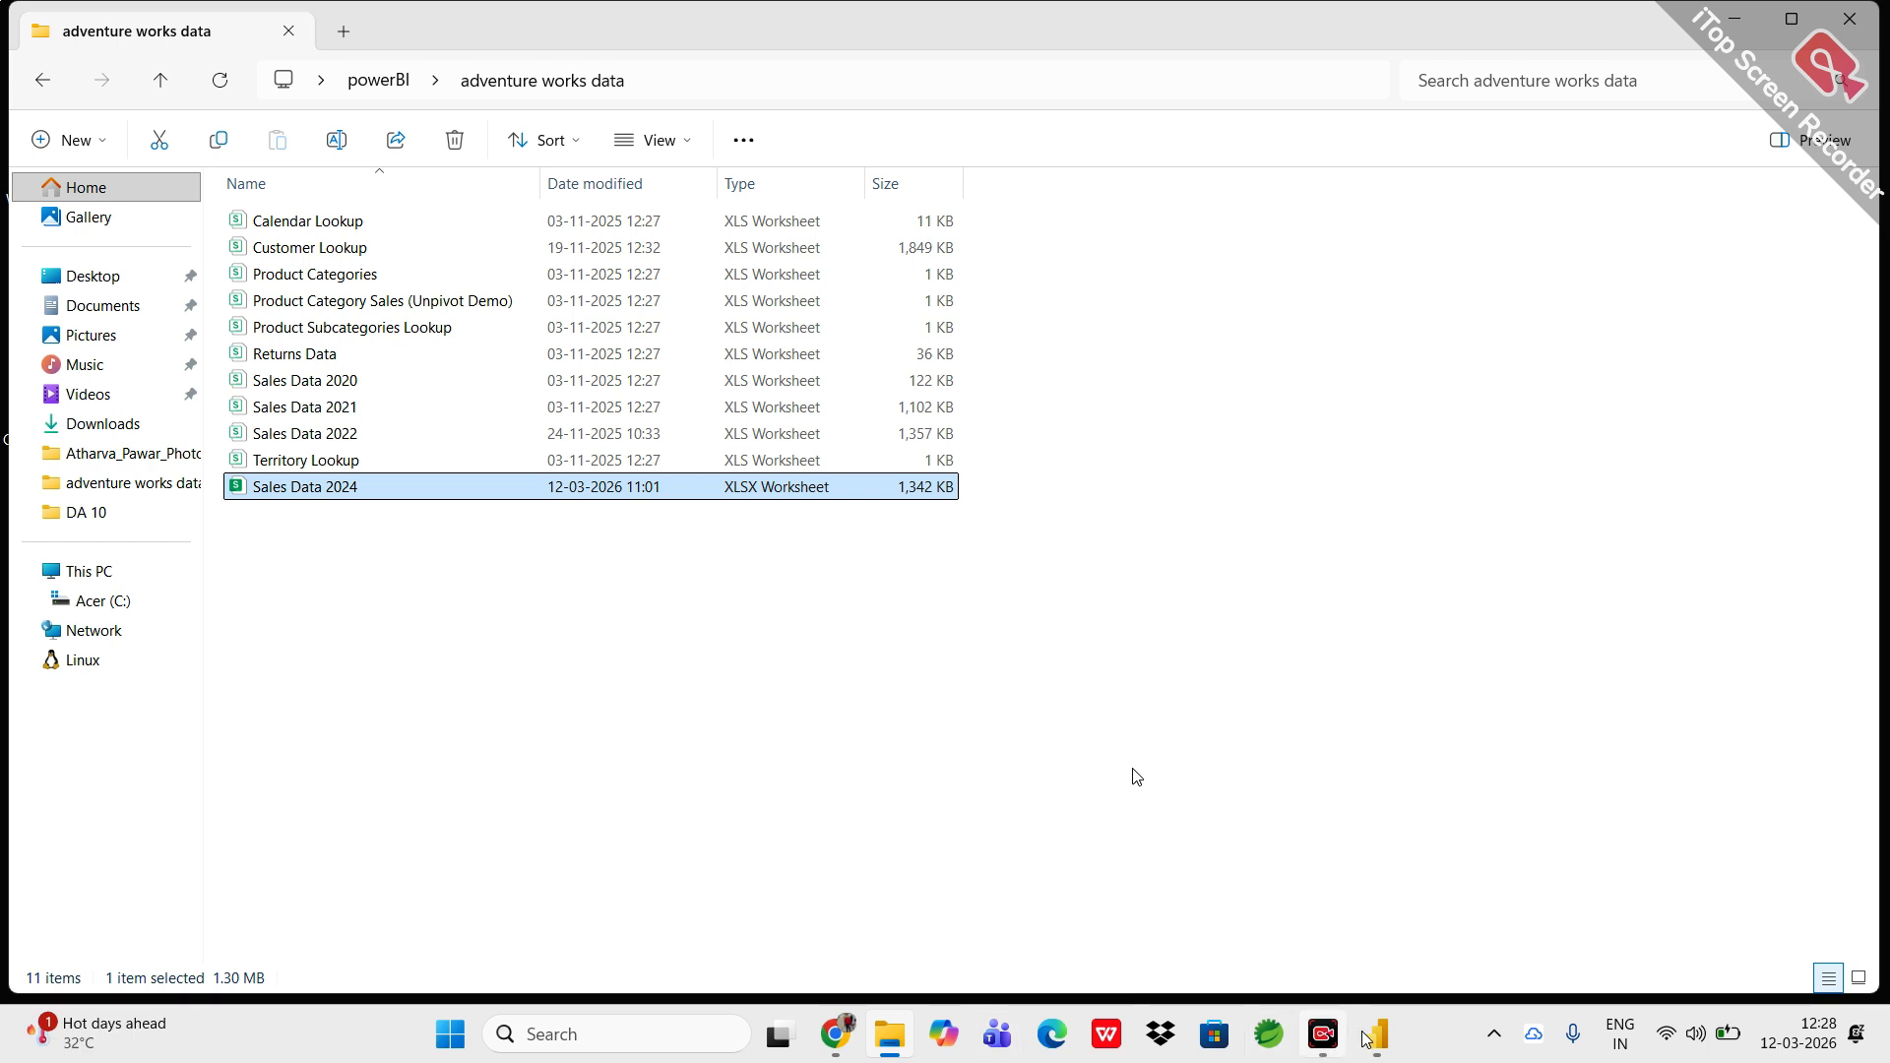
Return to the Power Query Editor and delete the adventure works data query.
{"action": "mouse_move", "coordinate": [1379, 1042]}
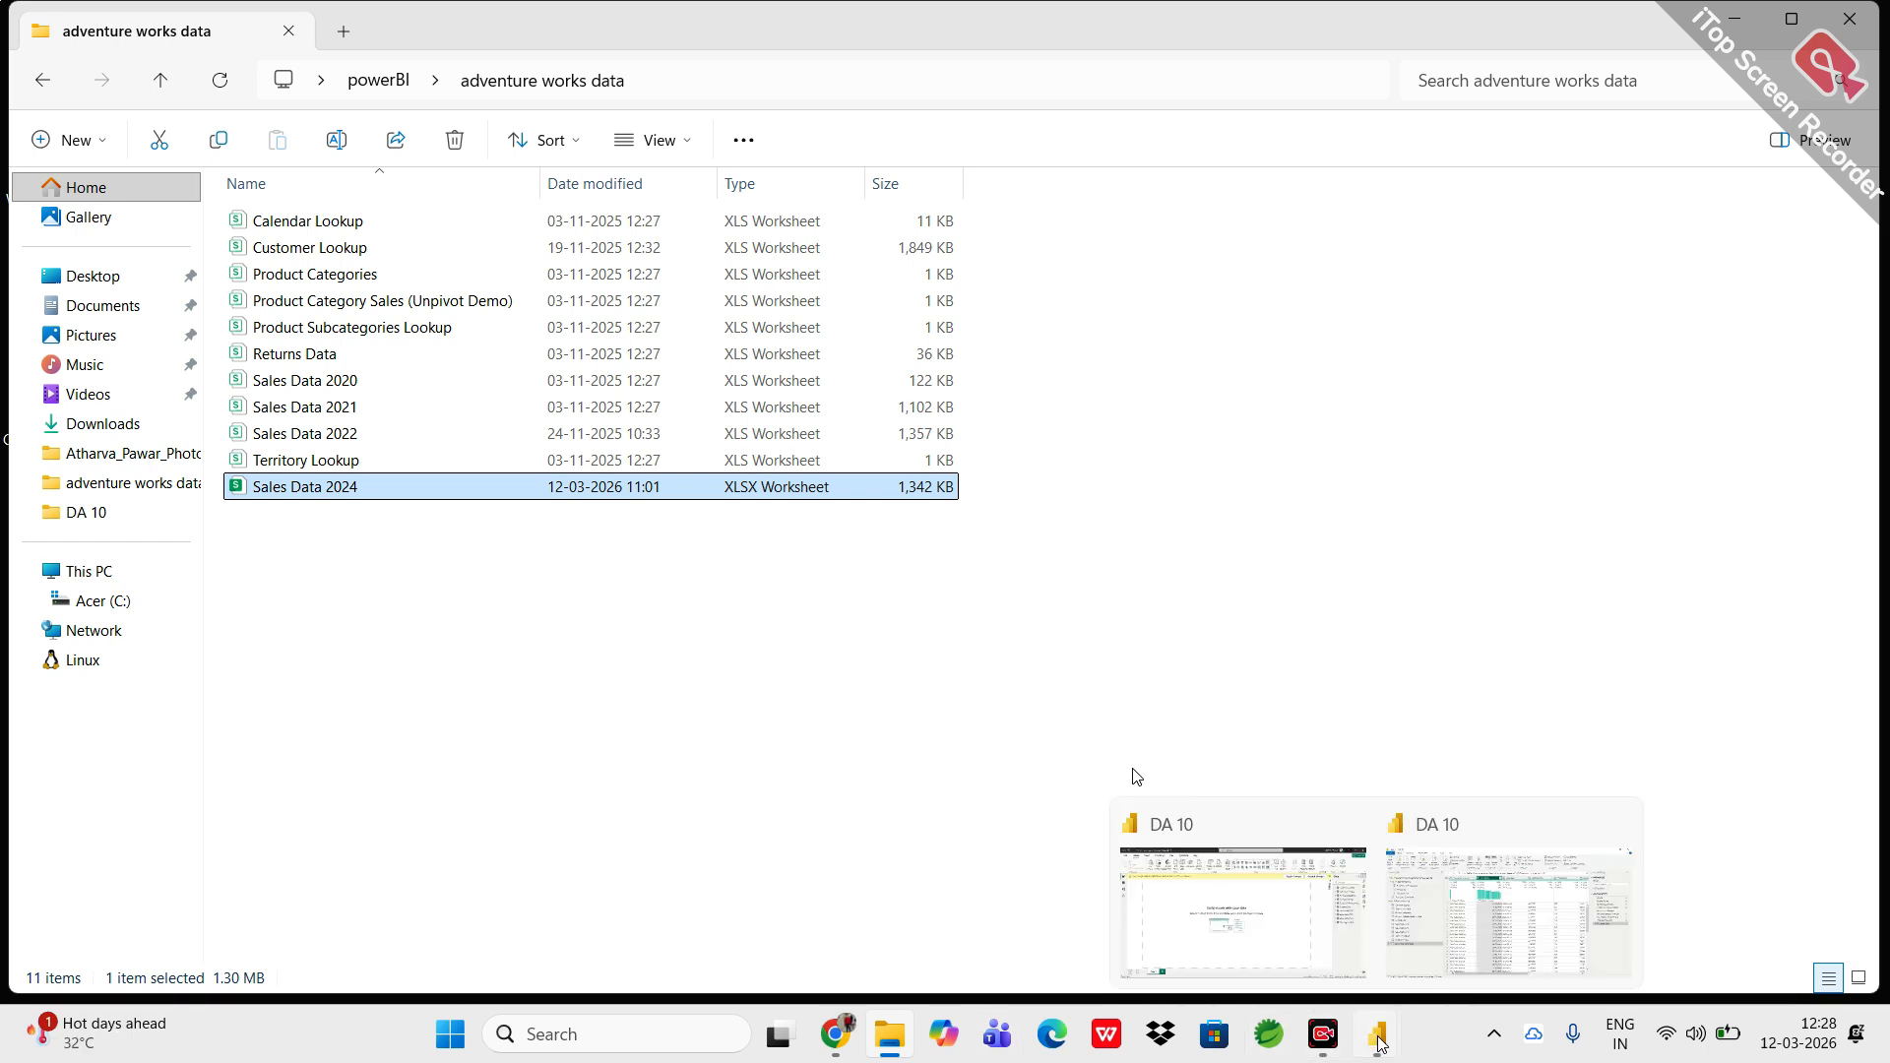
{"action": "left_click", "coordinate": [1438, 951]}
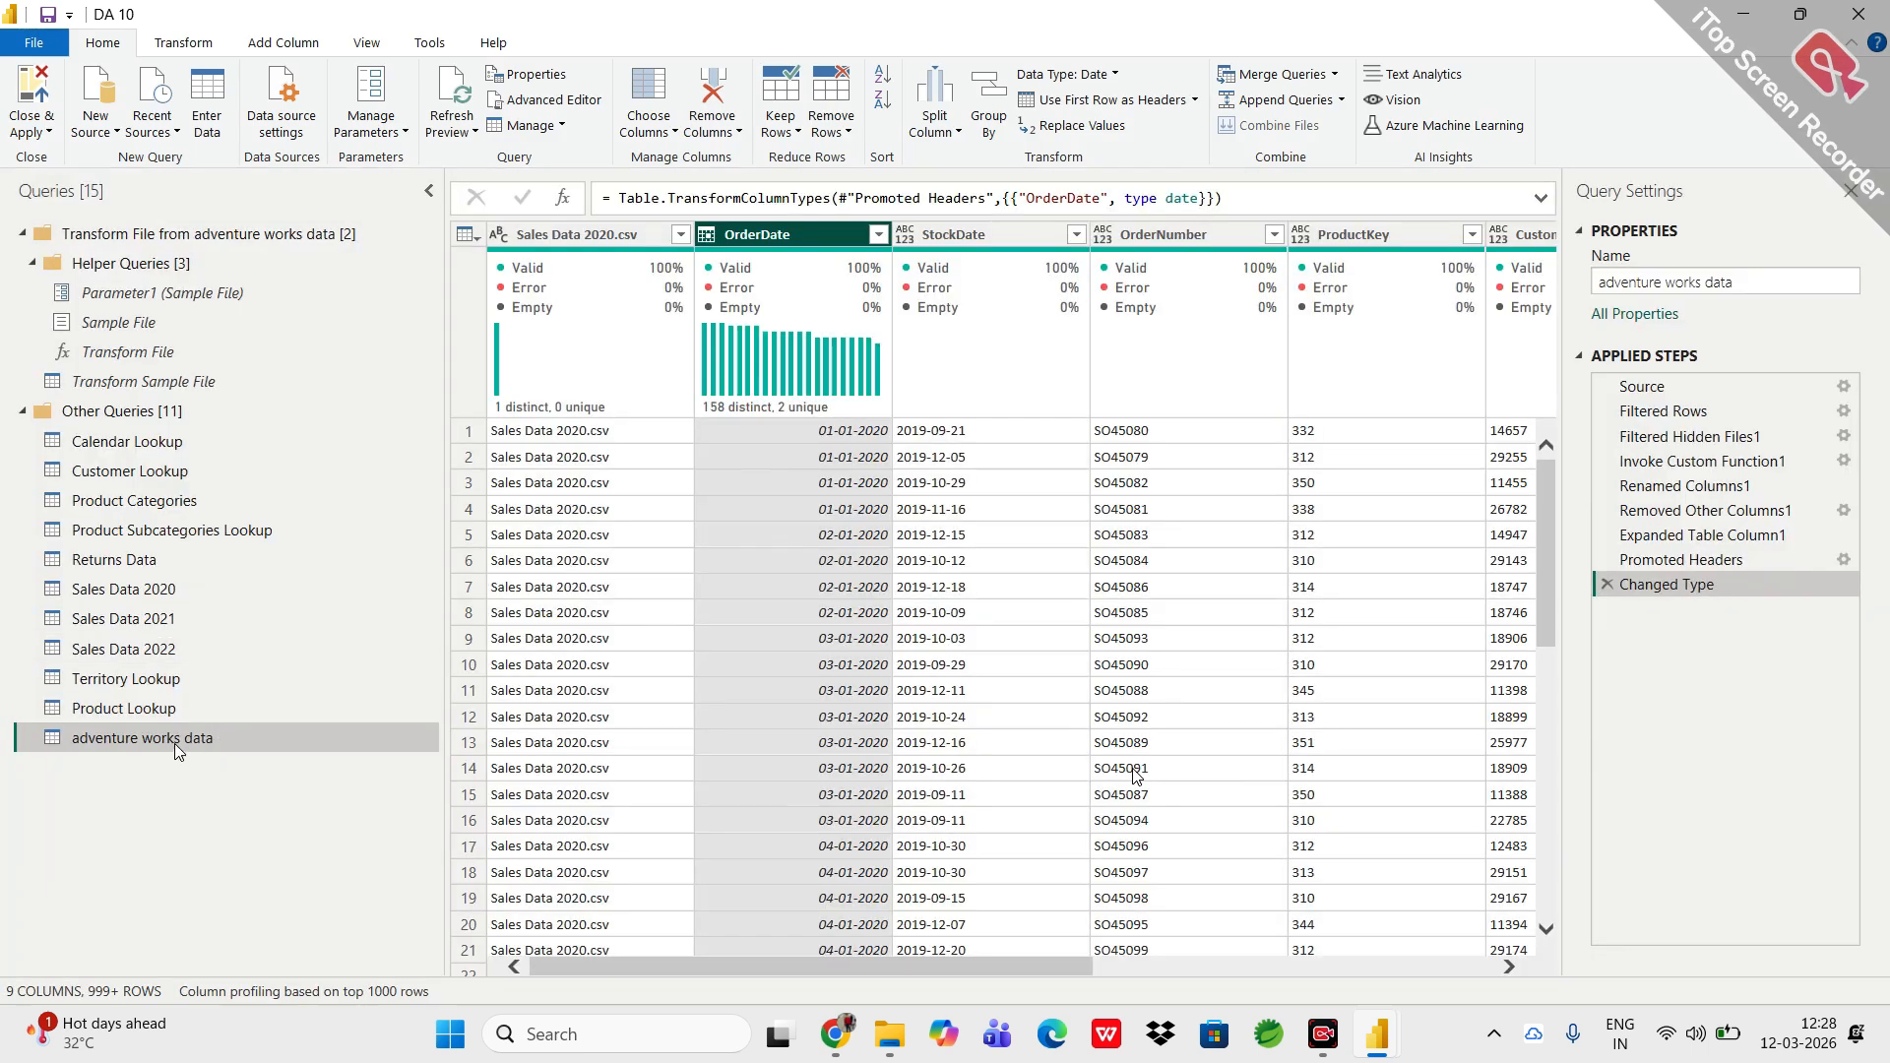
{"action": "right_click", "coordinate": [174, 742]}
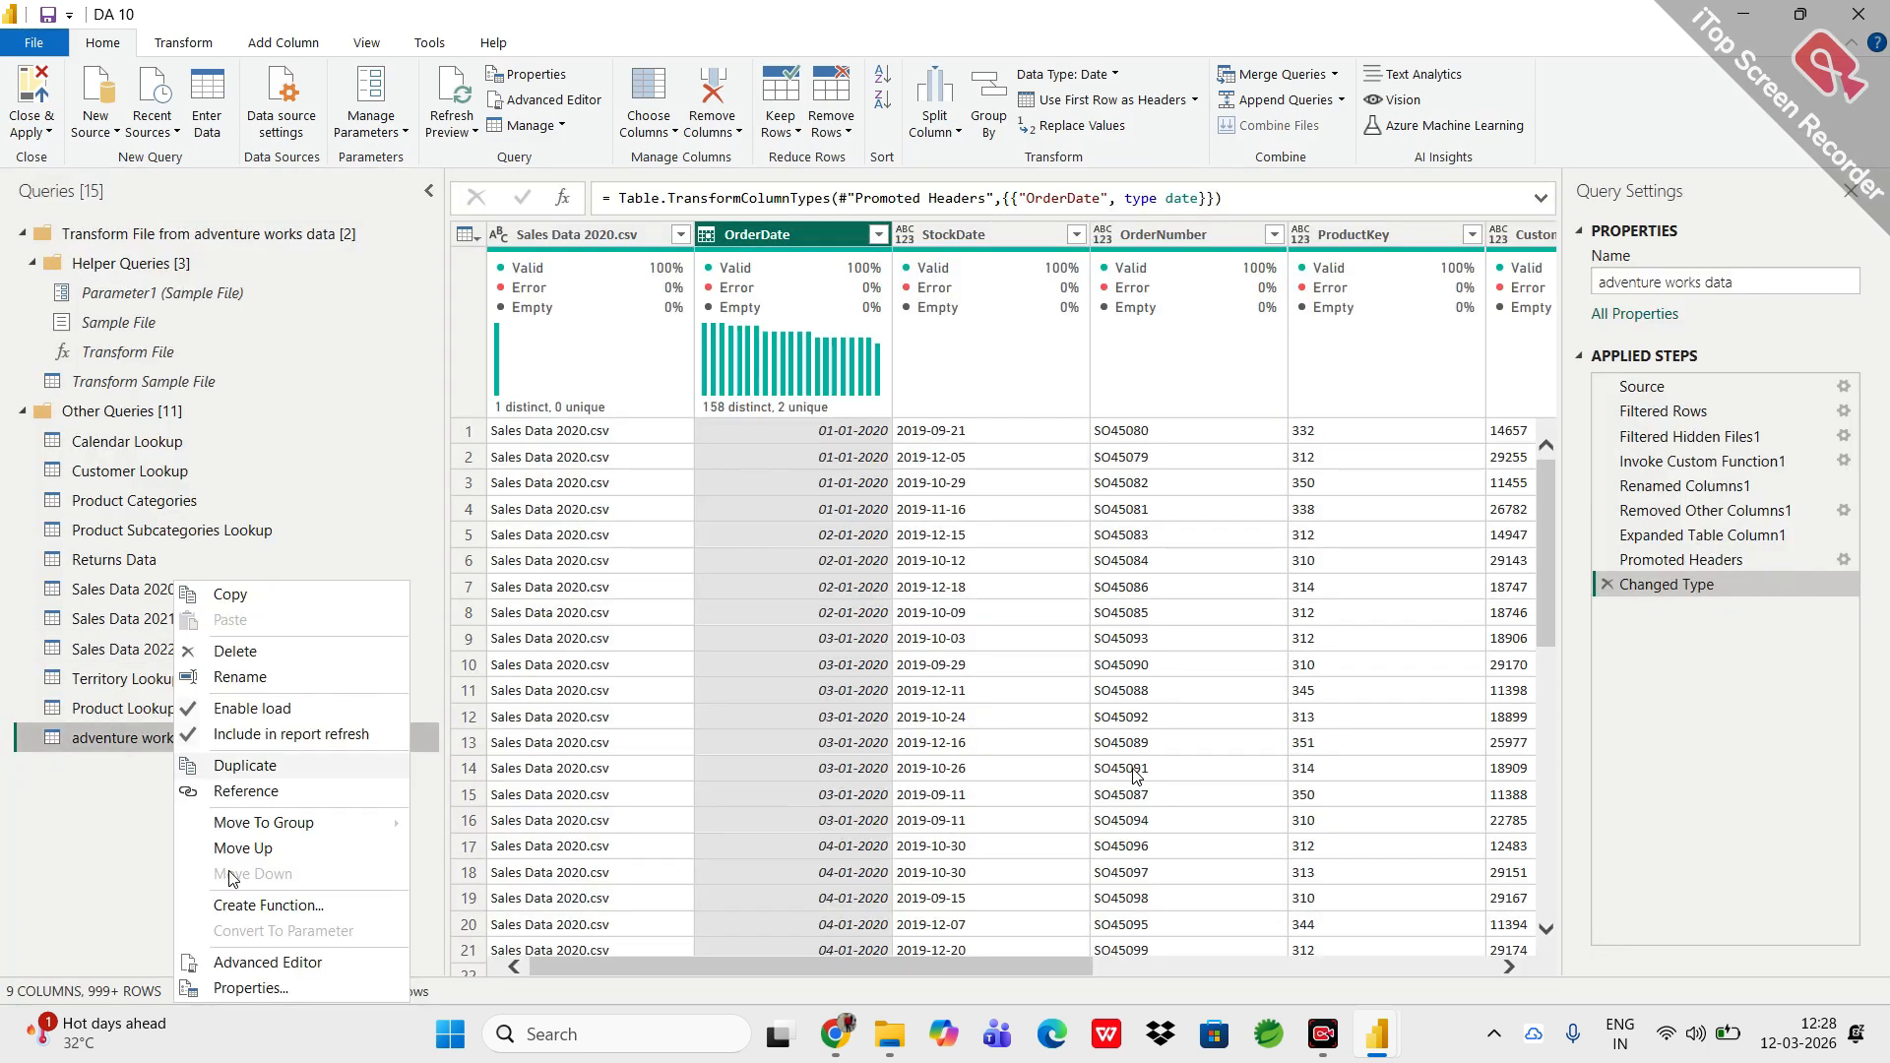
{"action": "left_click", "coordinate": [227, 659]}
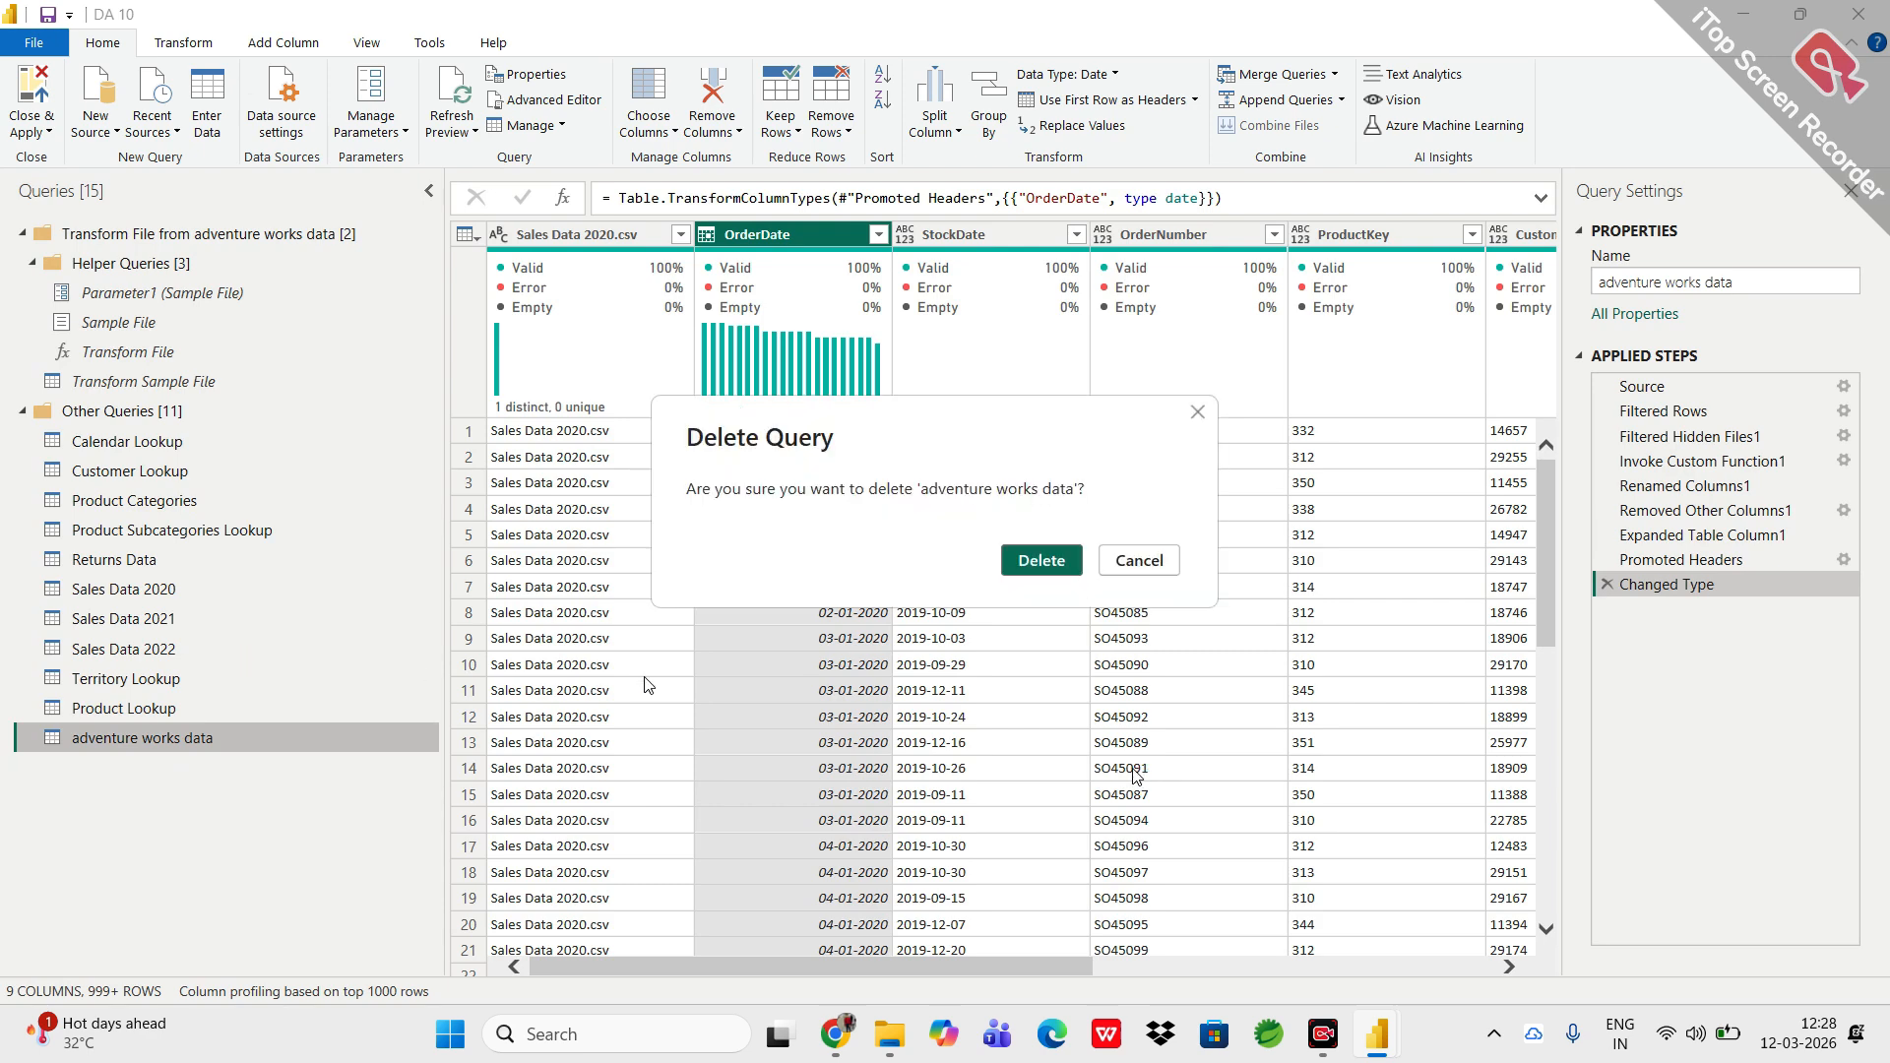
{"action": "left_click", "coordinate": [1052, 559]}
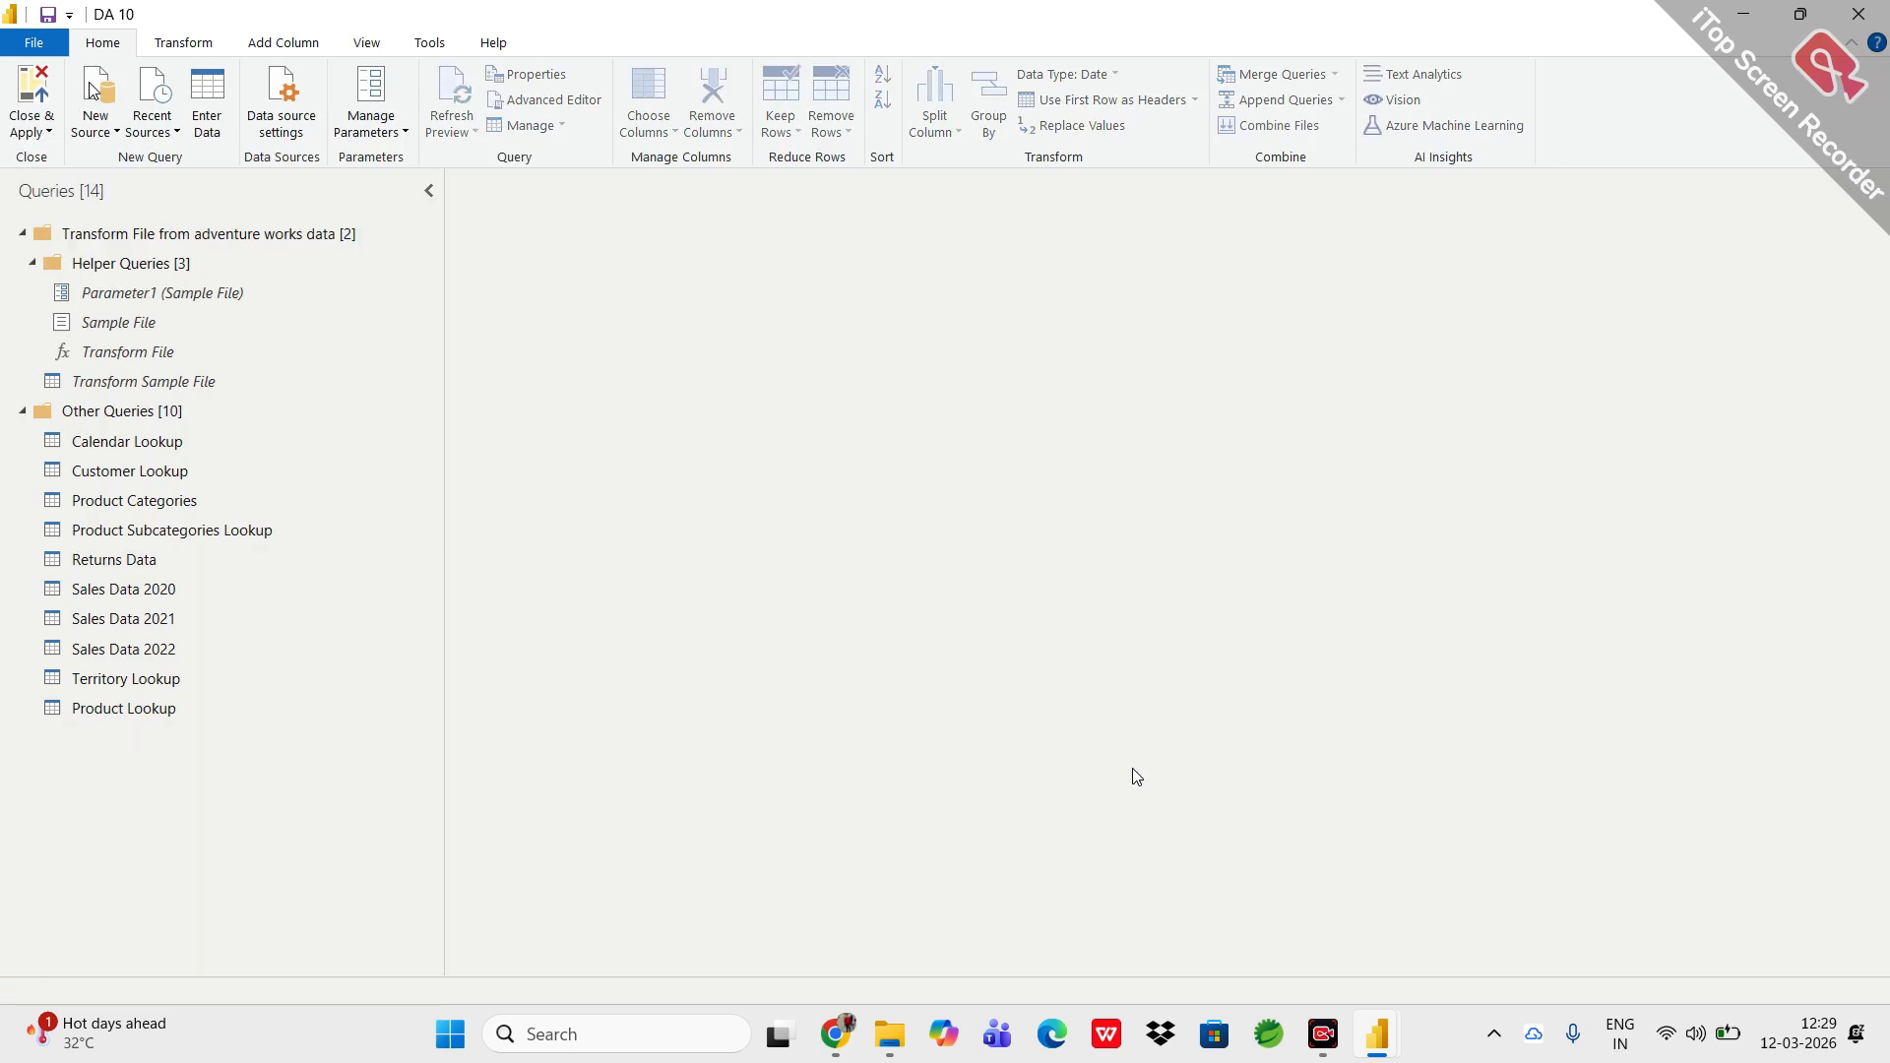
Start a new data source connection using the Folder connector.
{"action": "left_click", "coordinate": [96, 132]}
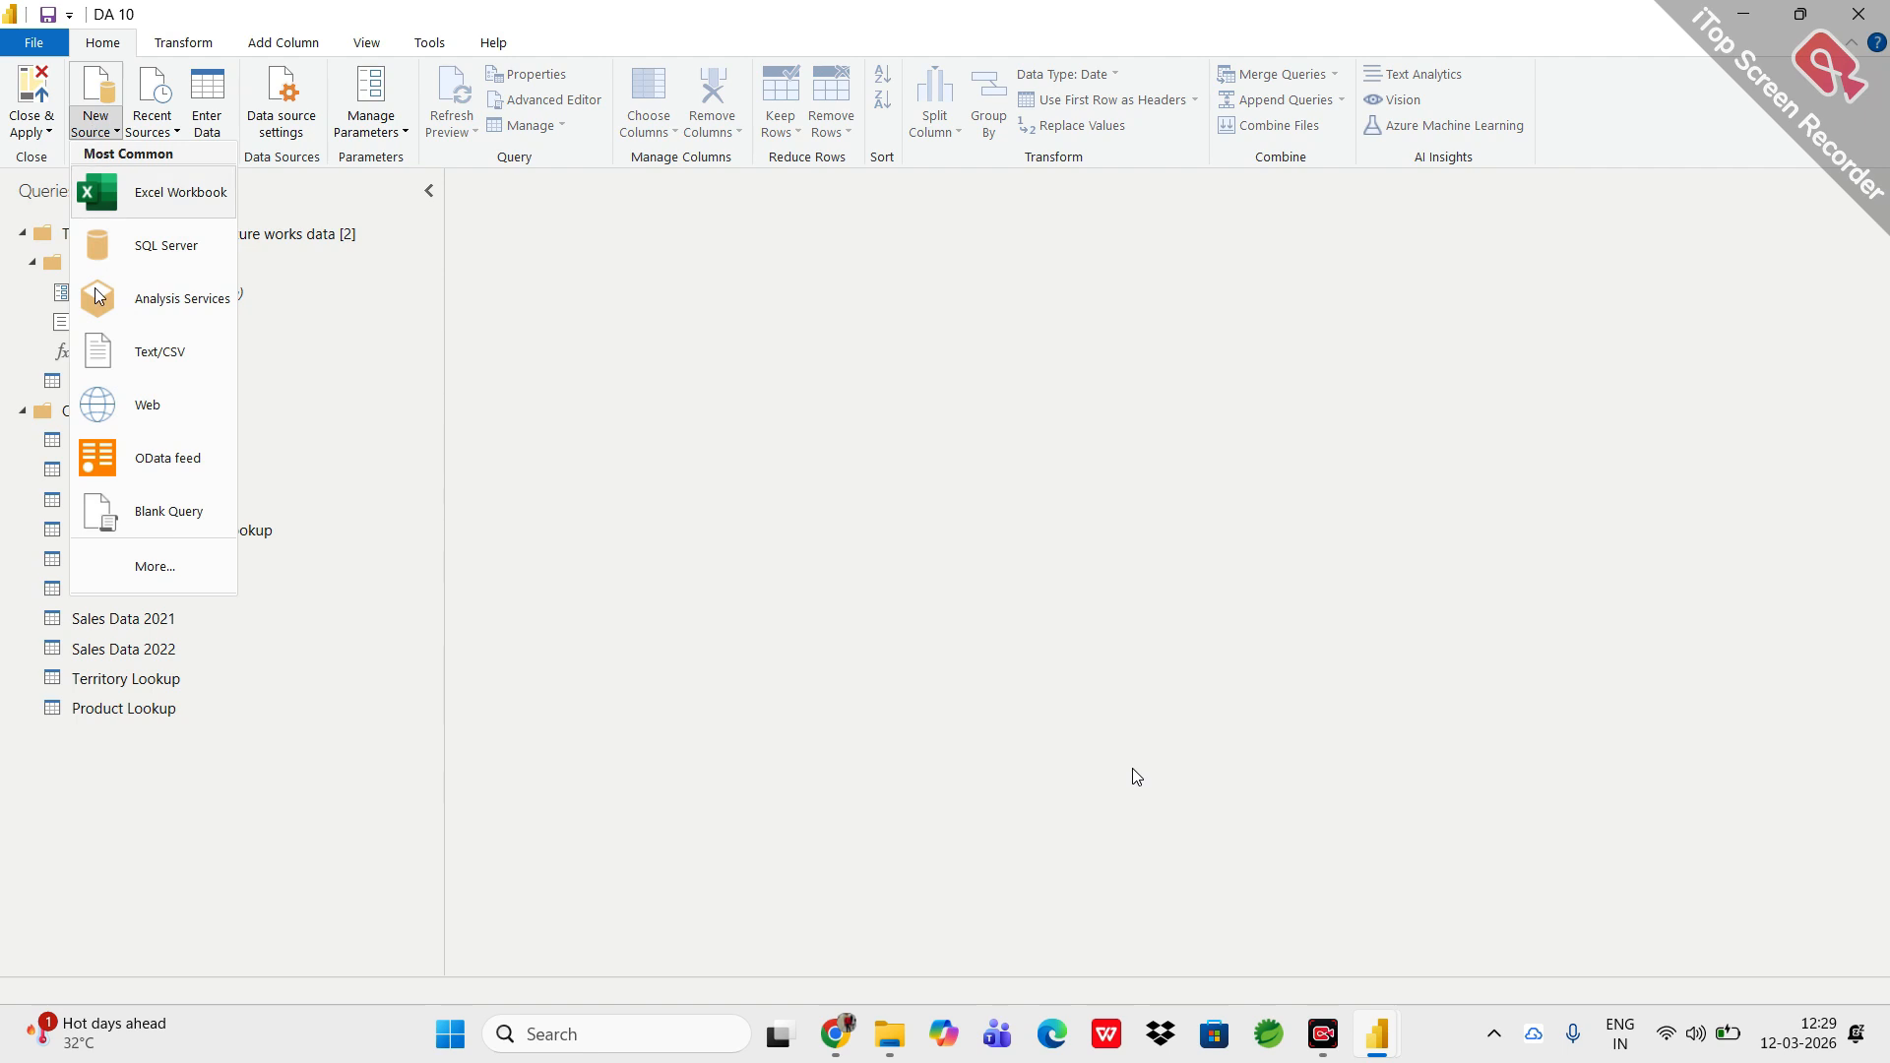
{"action": "left_click", "coordinate": [122, 565]}
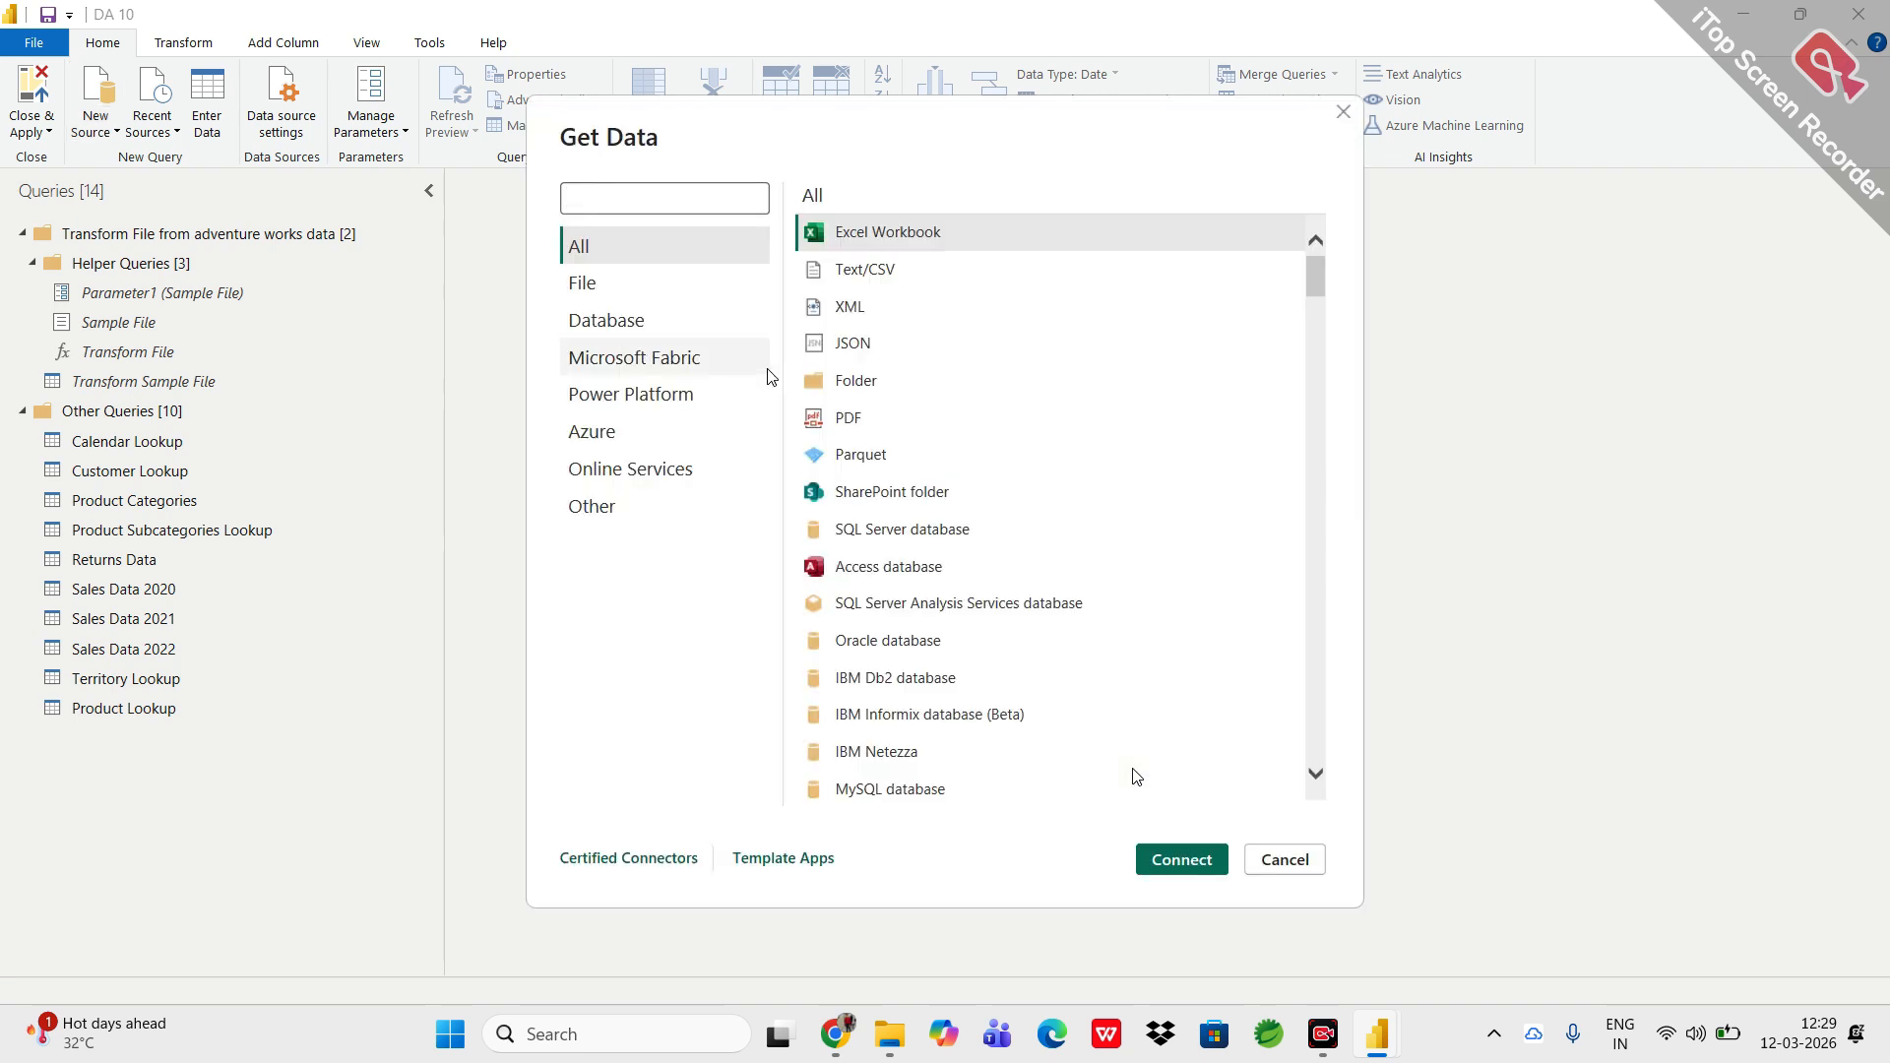
{"action": "left_click", "coordinate": [854, 381]}
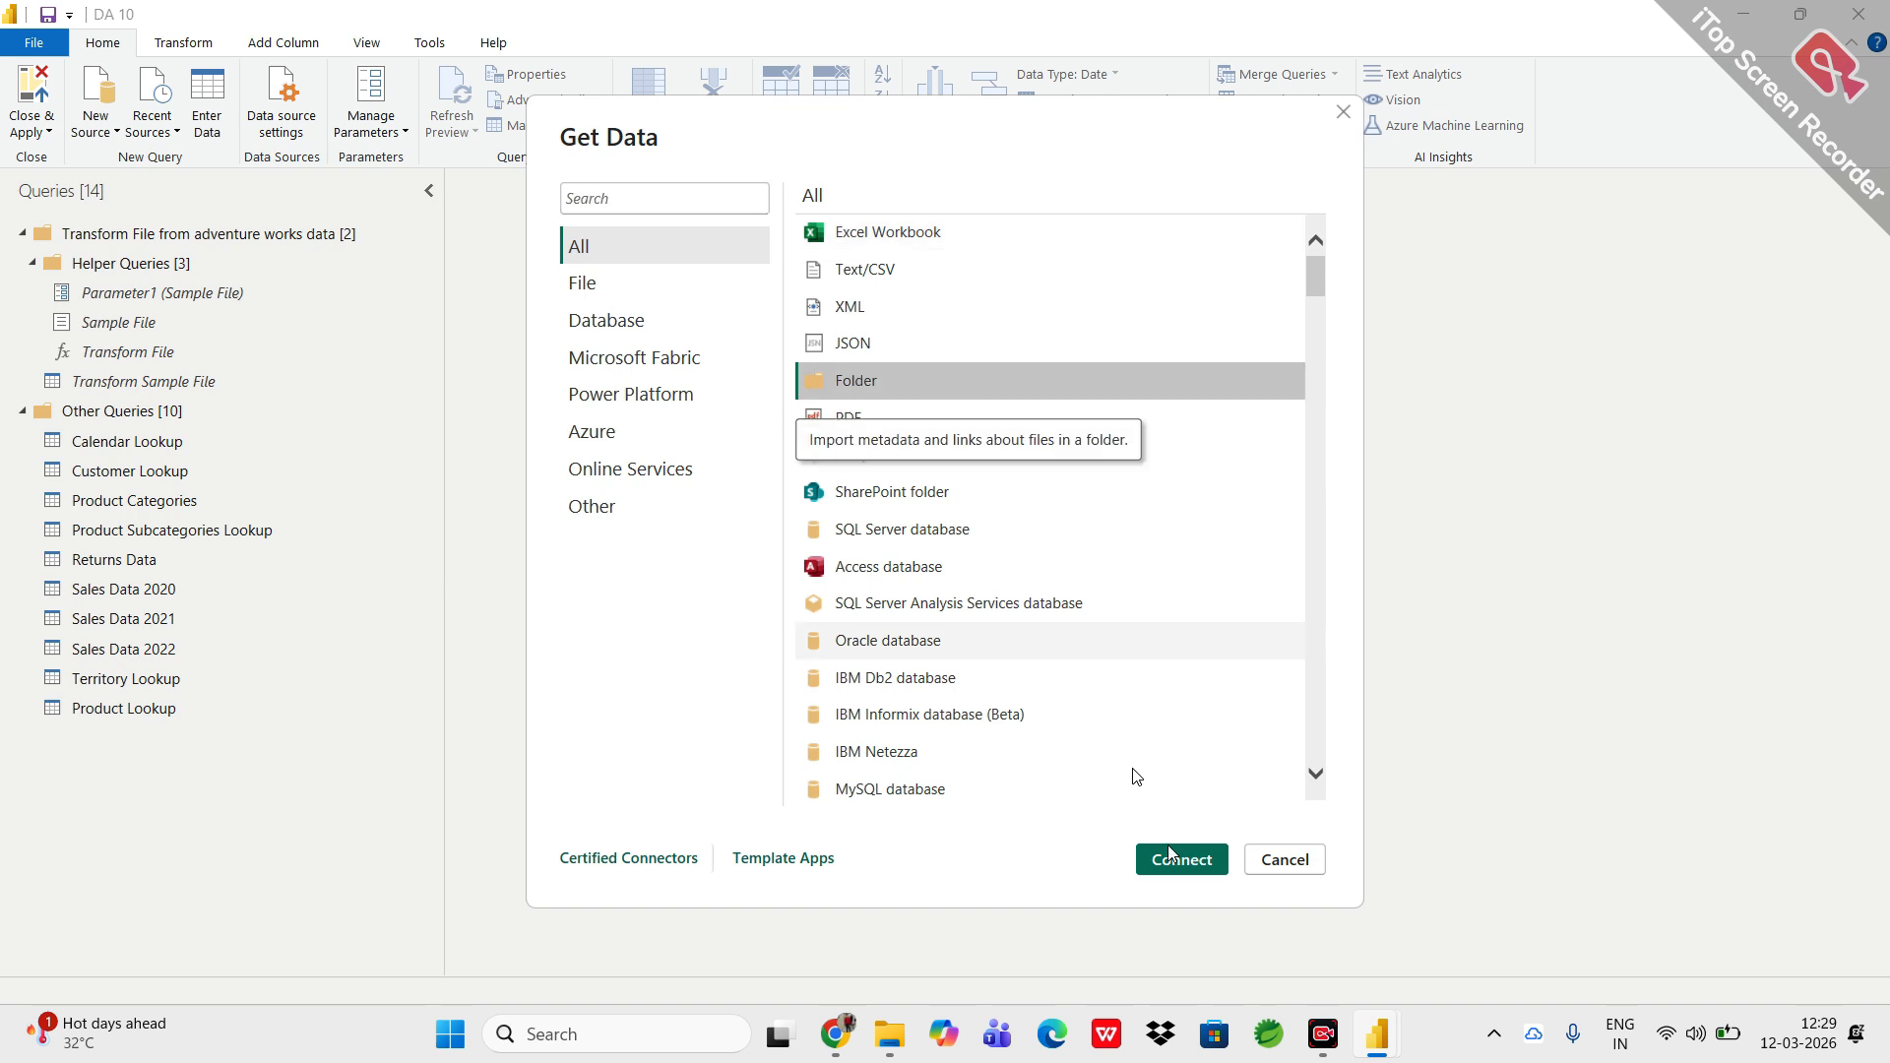
{"action": "left_click", "coordinate": [1157, 862]}
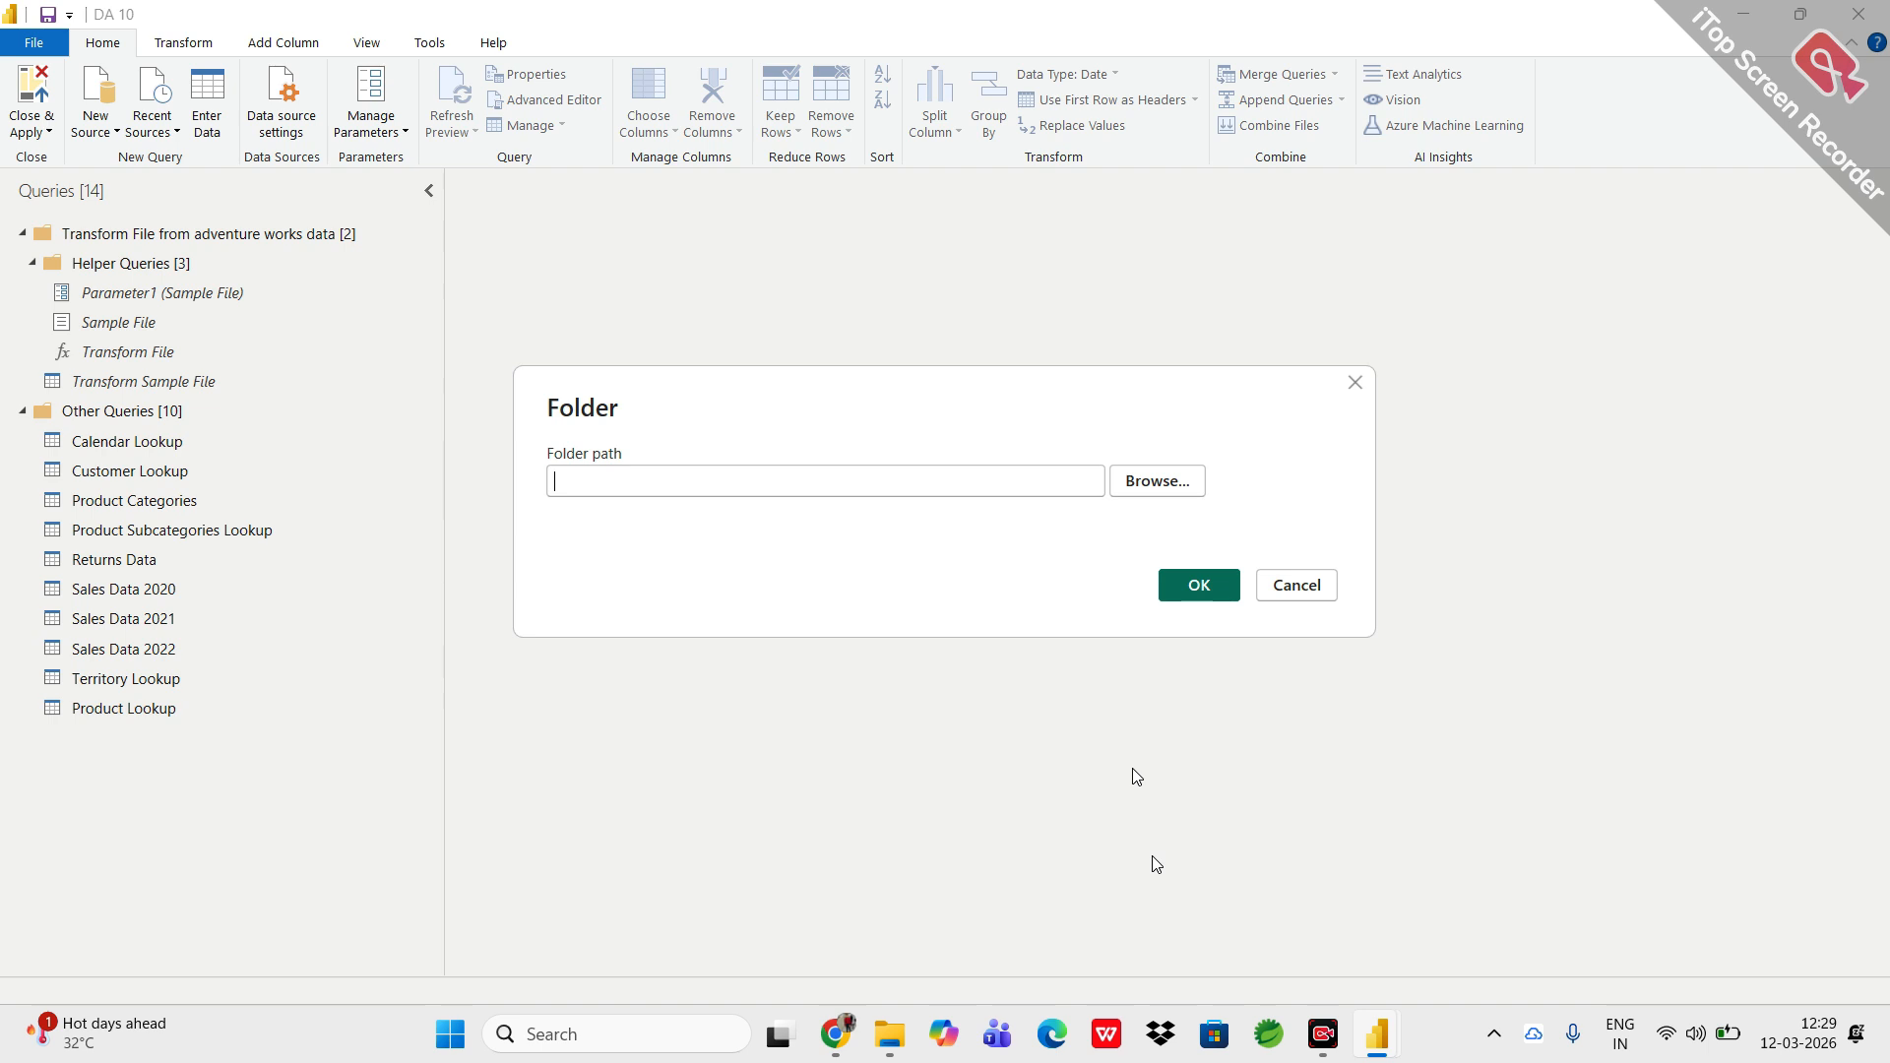
Set the folder path to the adventure works data folder inside powerBI on the desktop and open its file preview.
{"action": "left_click", "coordinate": [1167, 485]}
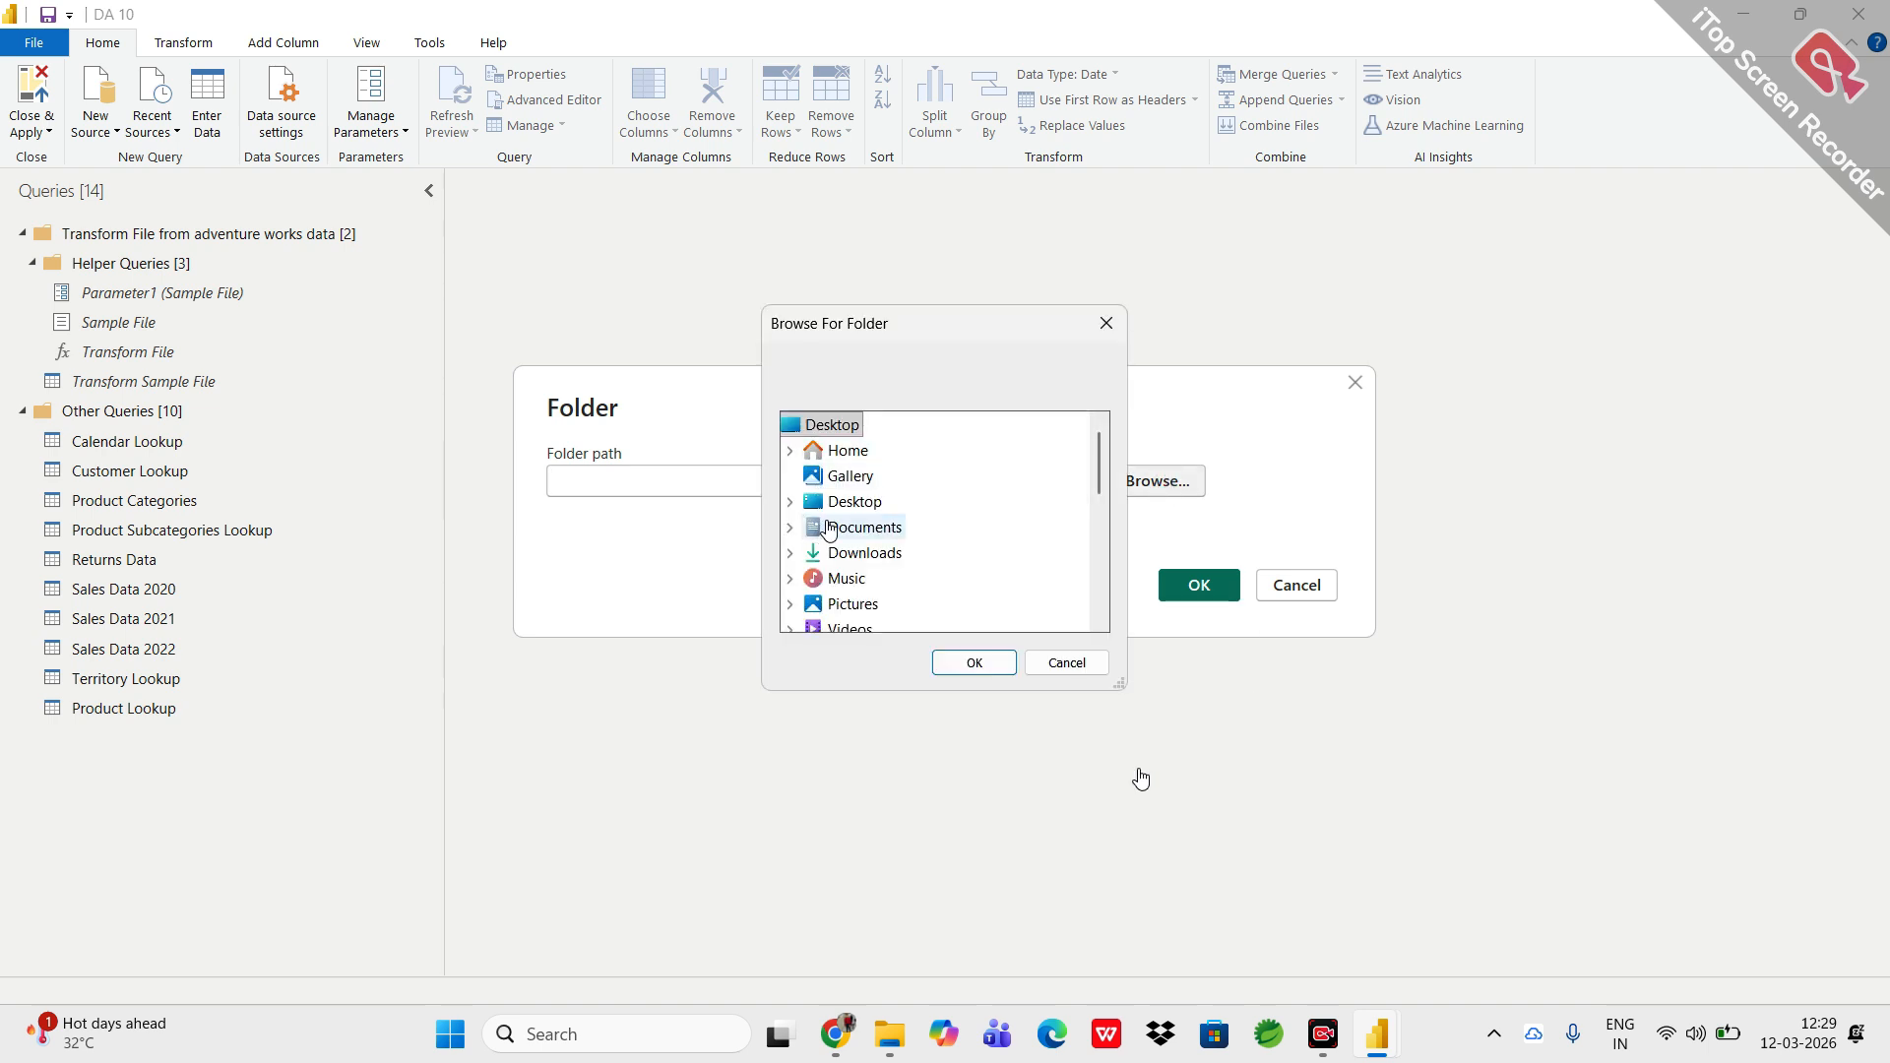
{"action": "left_click", "coordinate": [854, 502]}
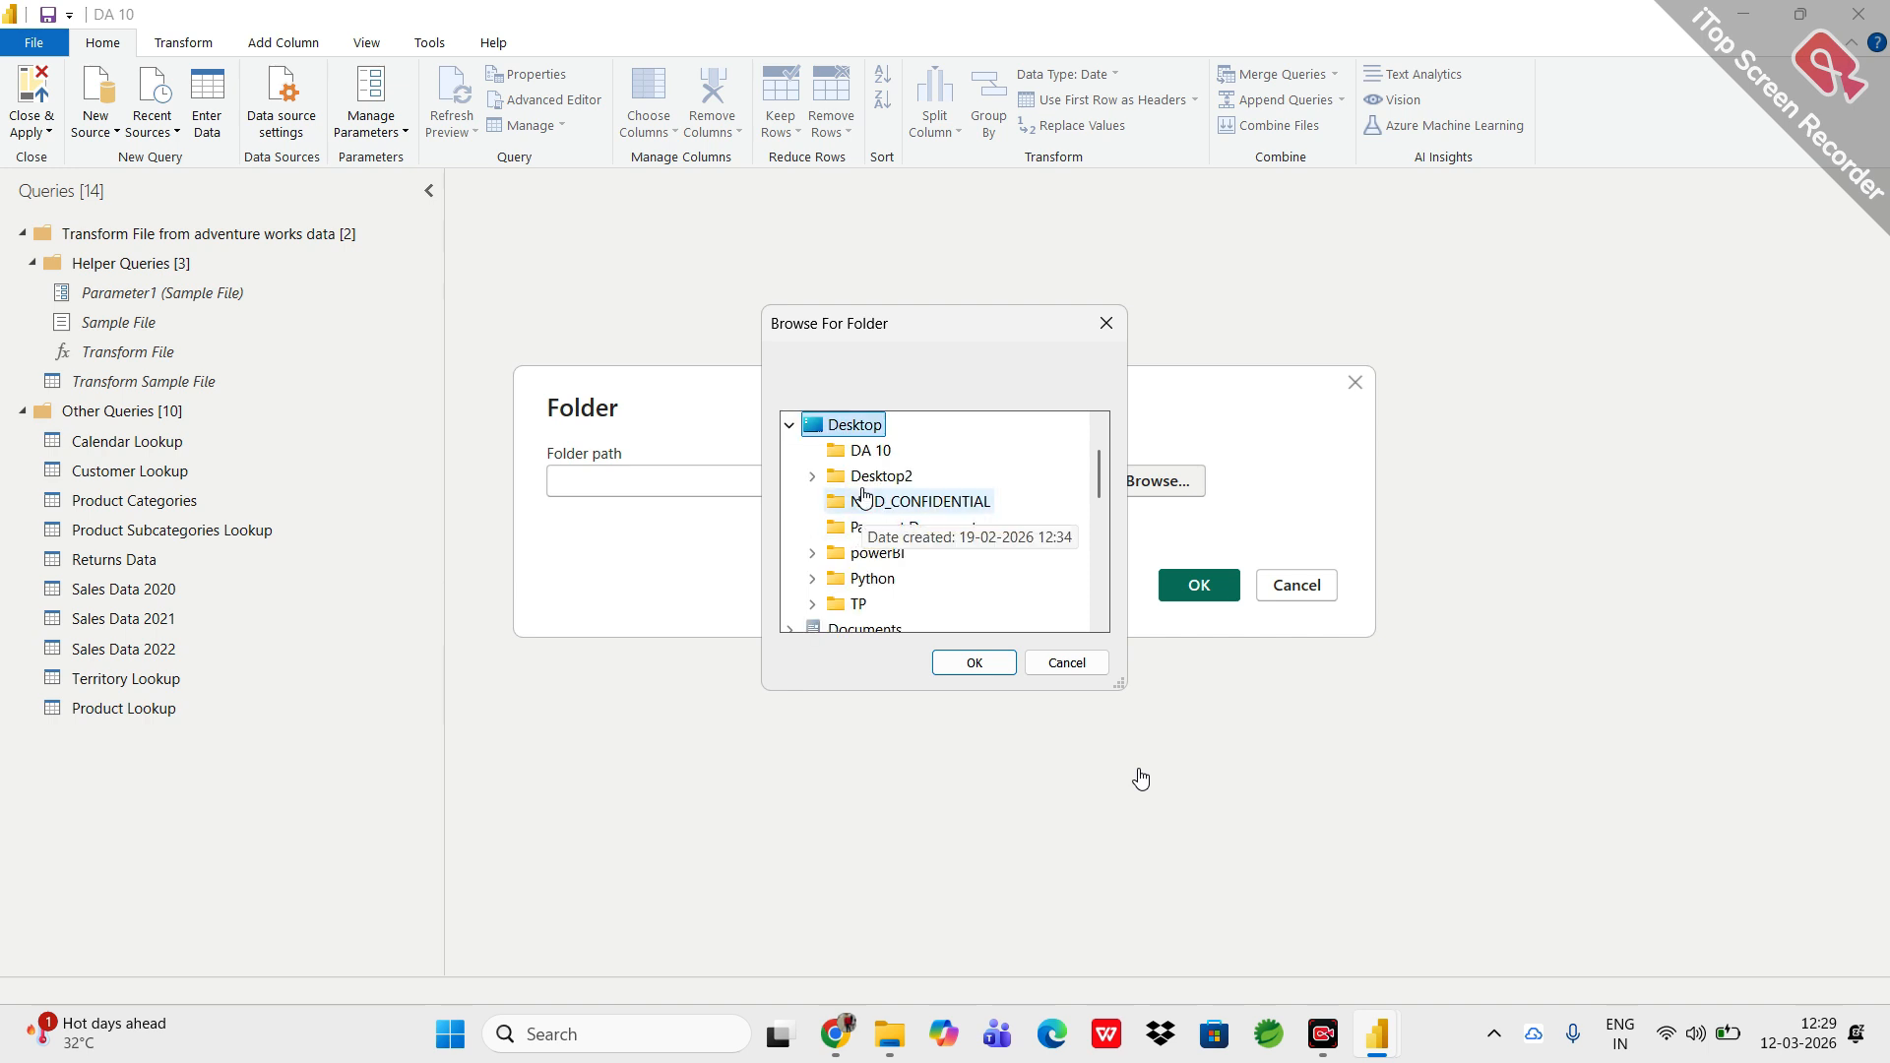
{"action": "left_click", "coordinate": [863, 556]}
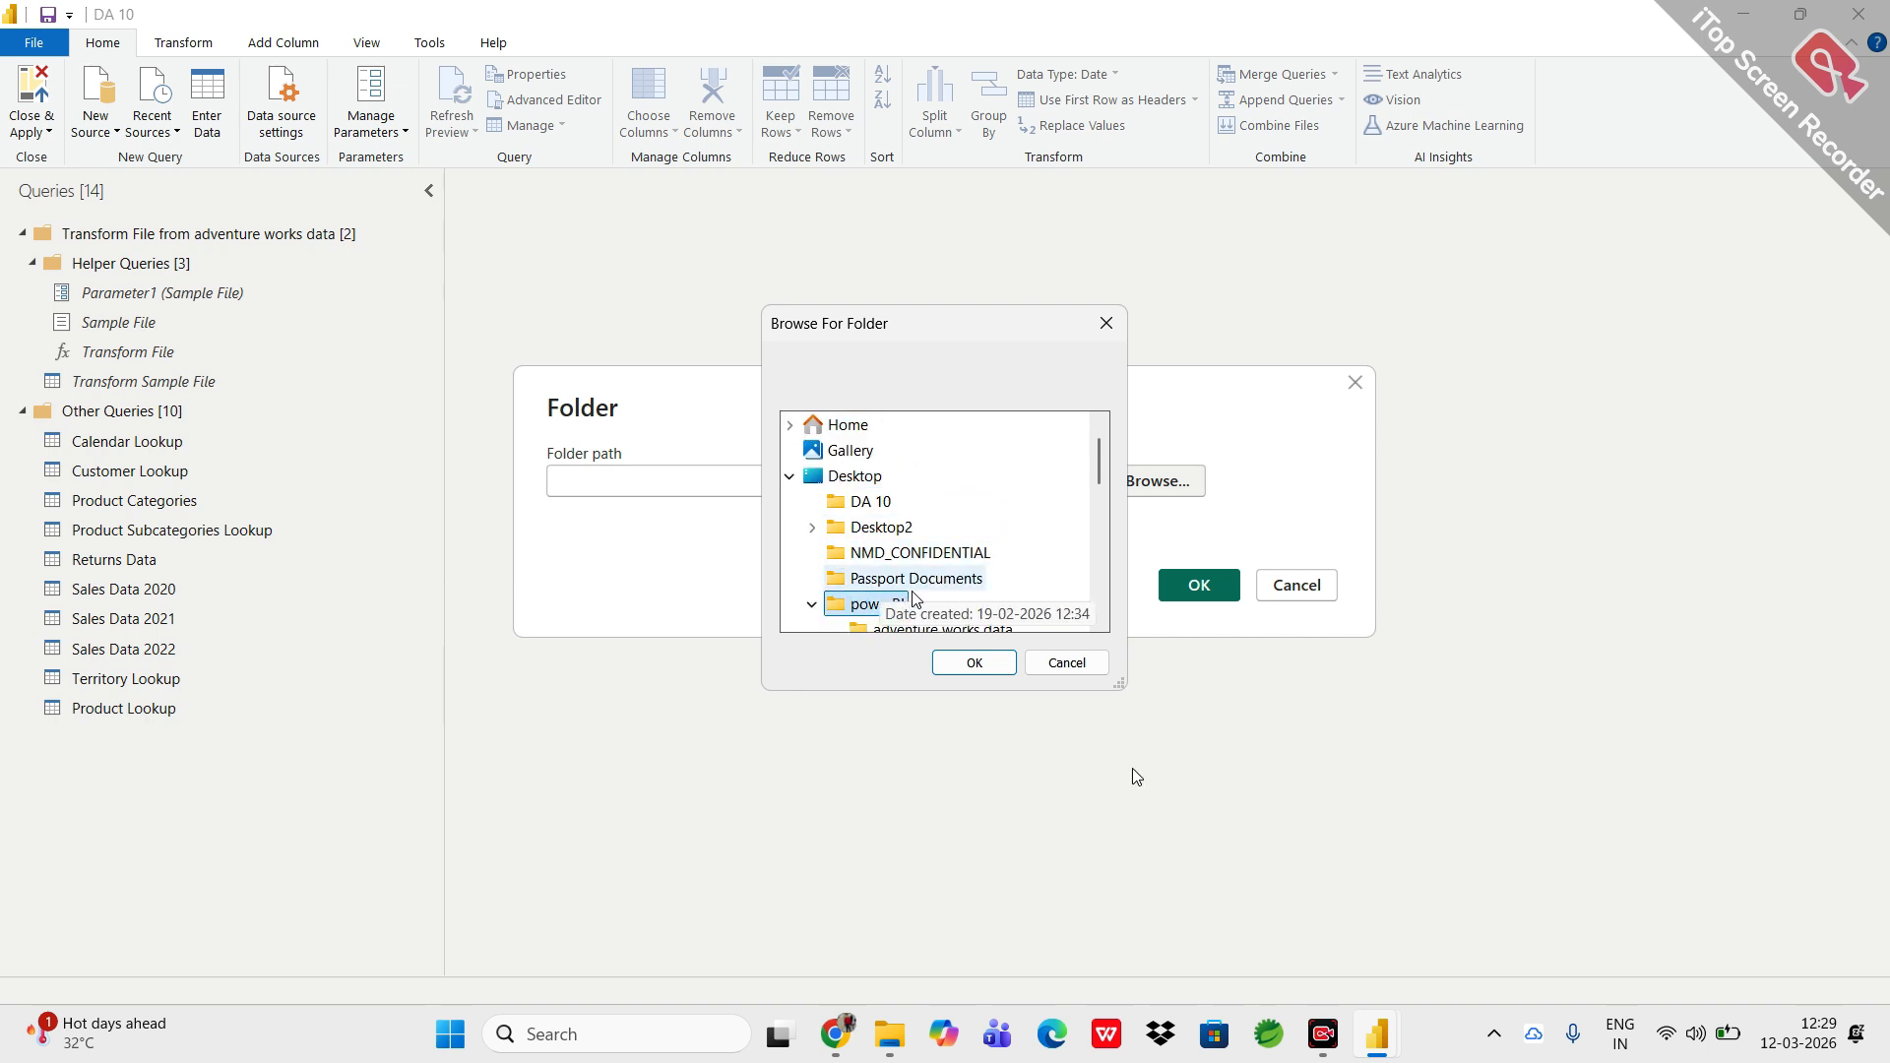
{"action": "scroll", "coordinate": [916, 586], "scroll_direction": "down", "scroll_amount": 1}
{"action": "left_click", "coordinate": [952, 527]}
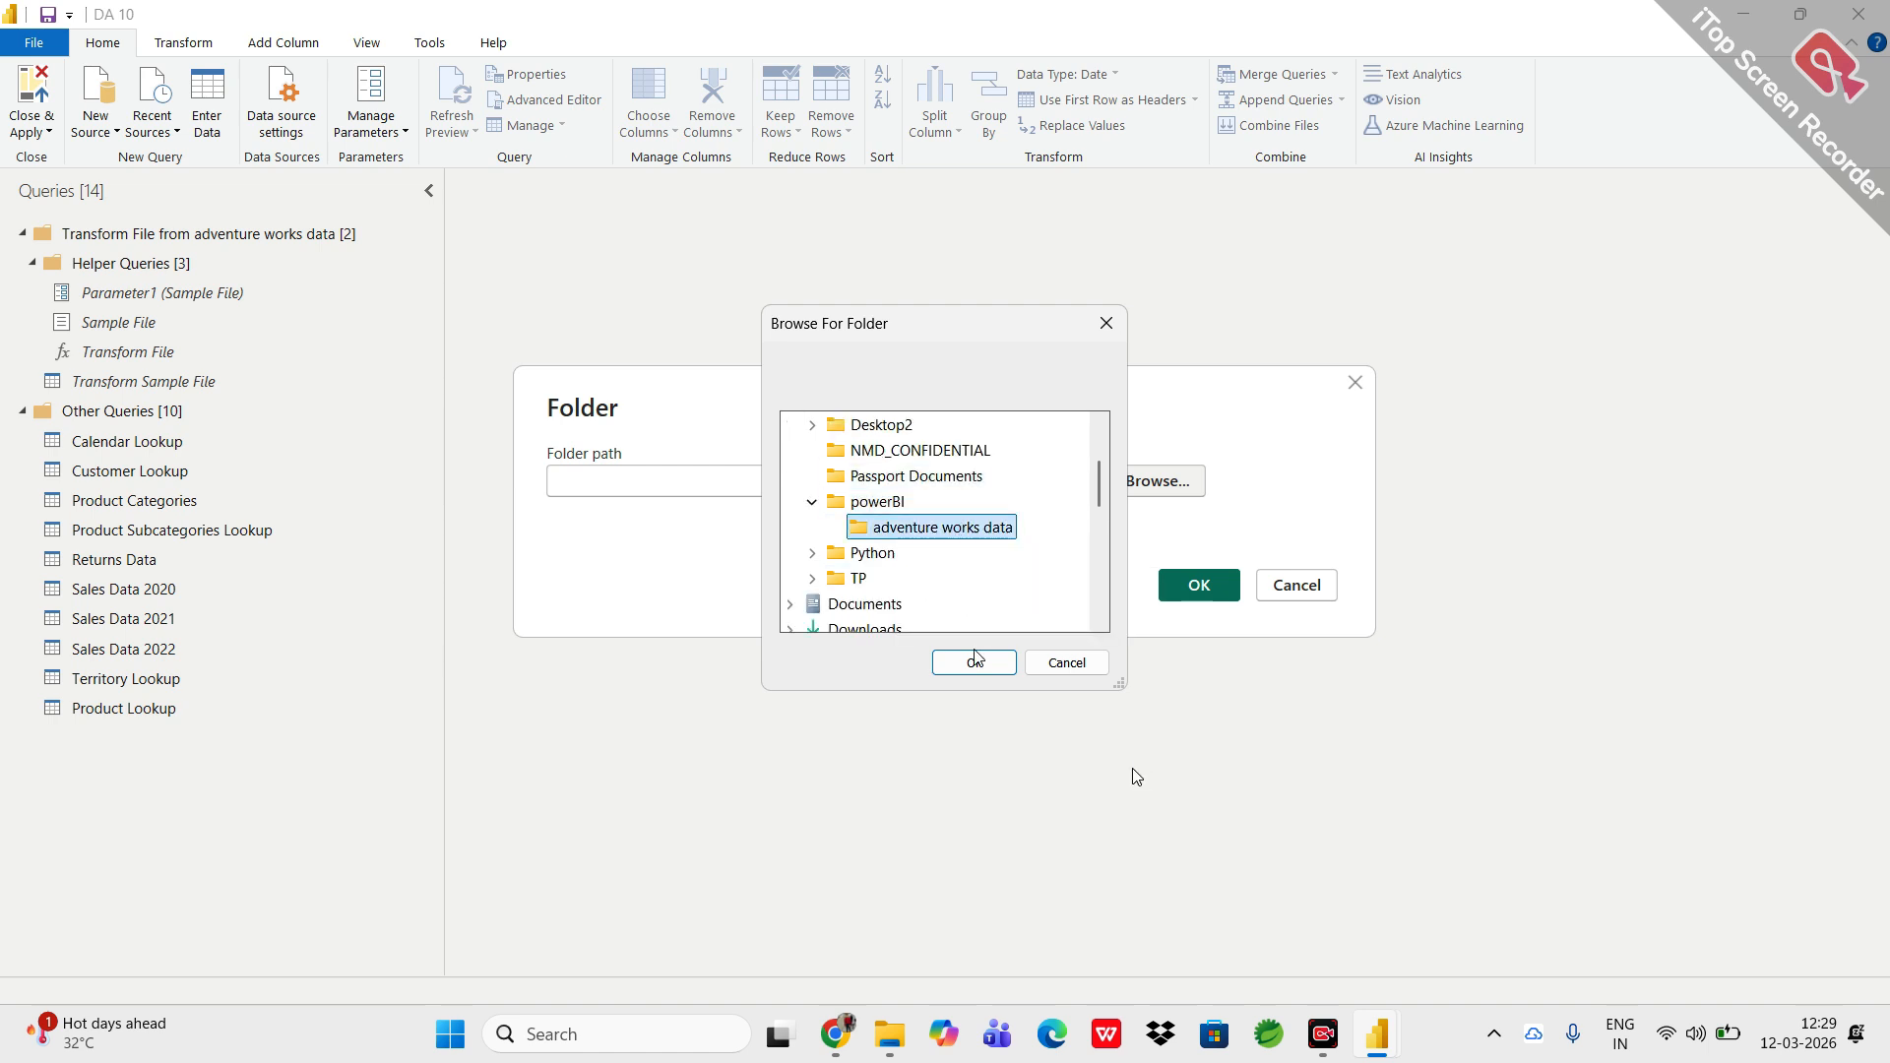
{"action": "left_click", "coordinate": [971, 664]}
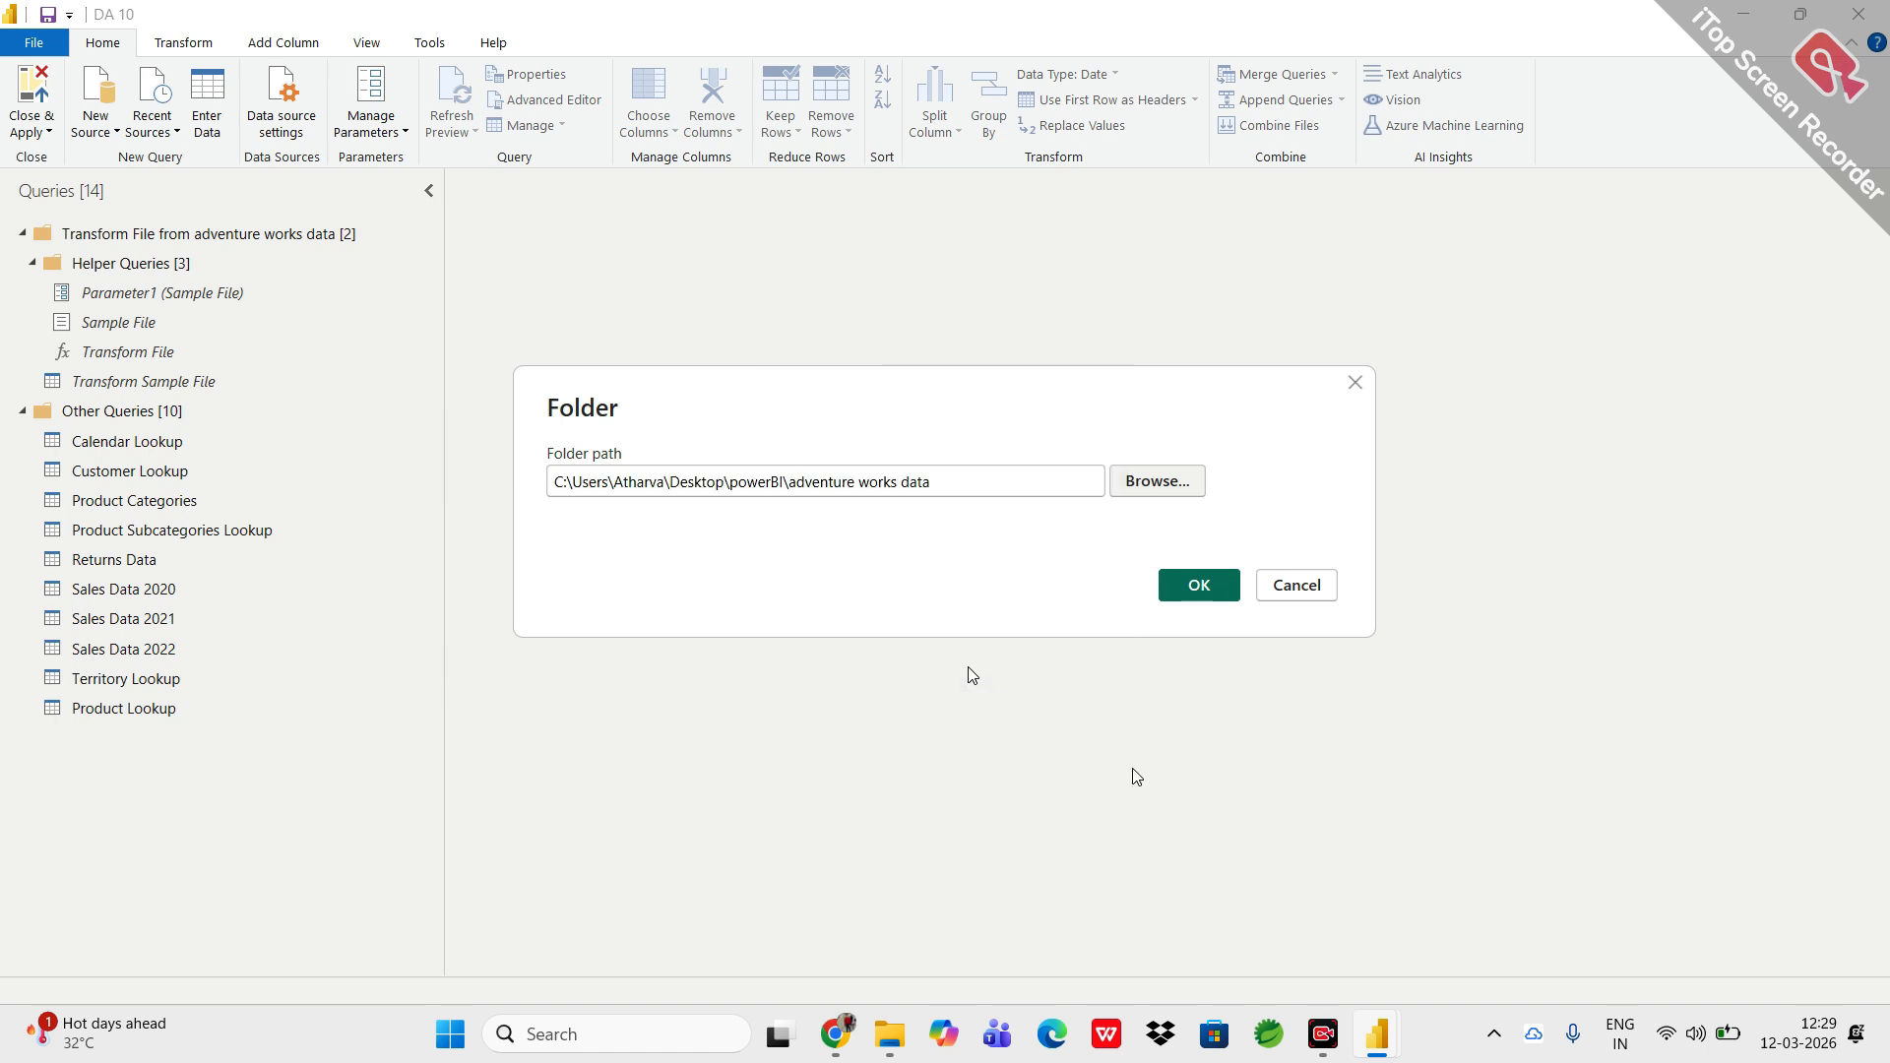
{"action": "left_click", "coordinate": [1200, 587]}
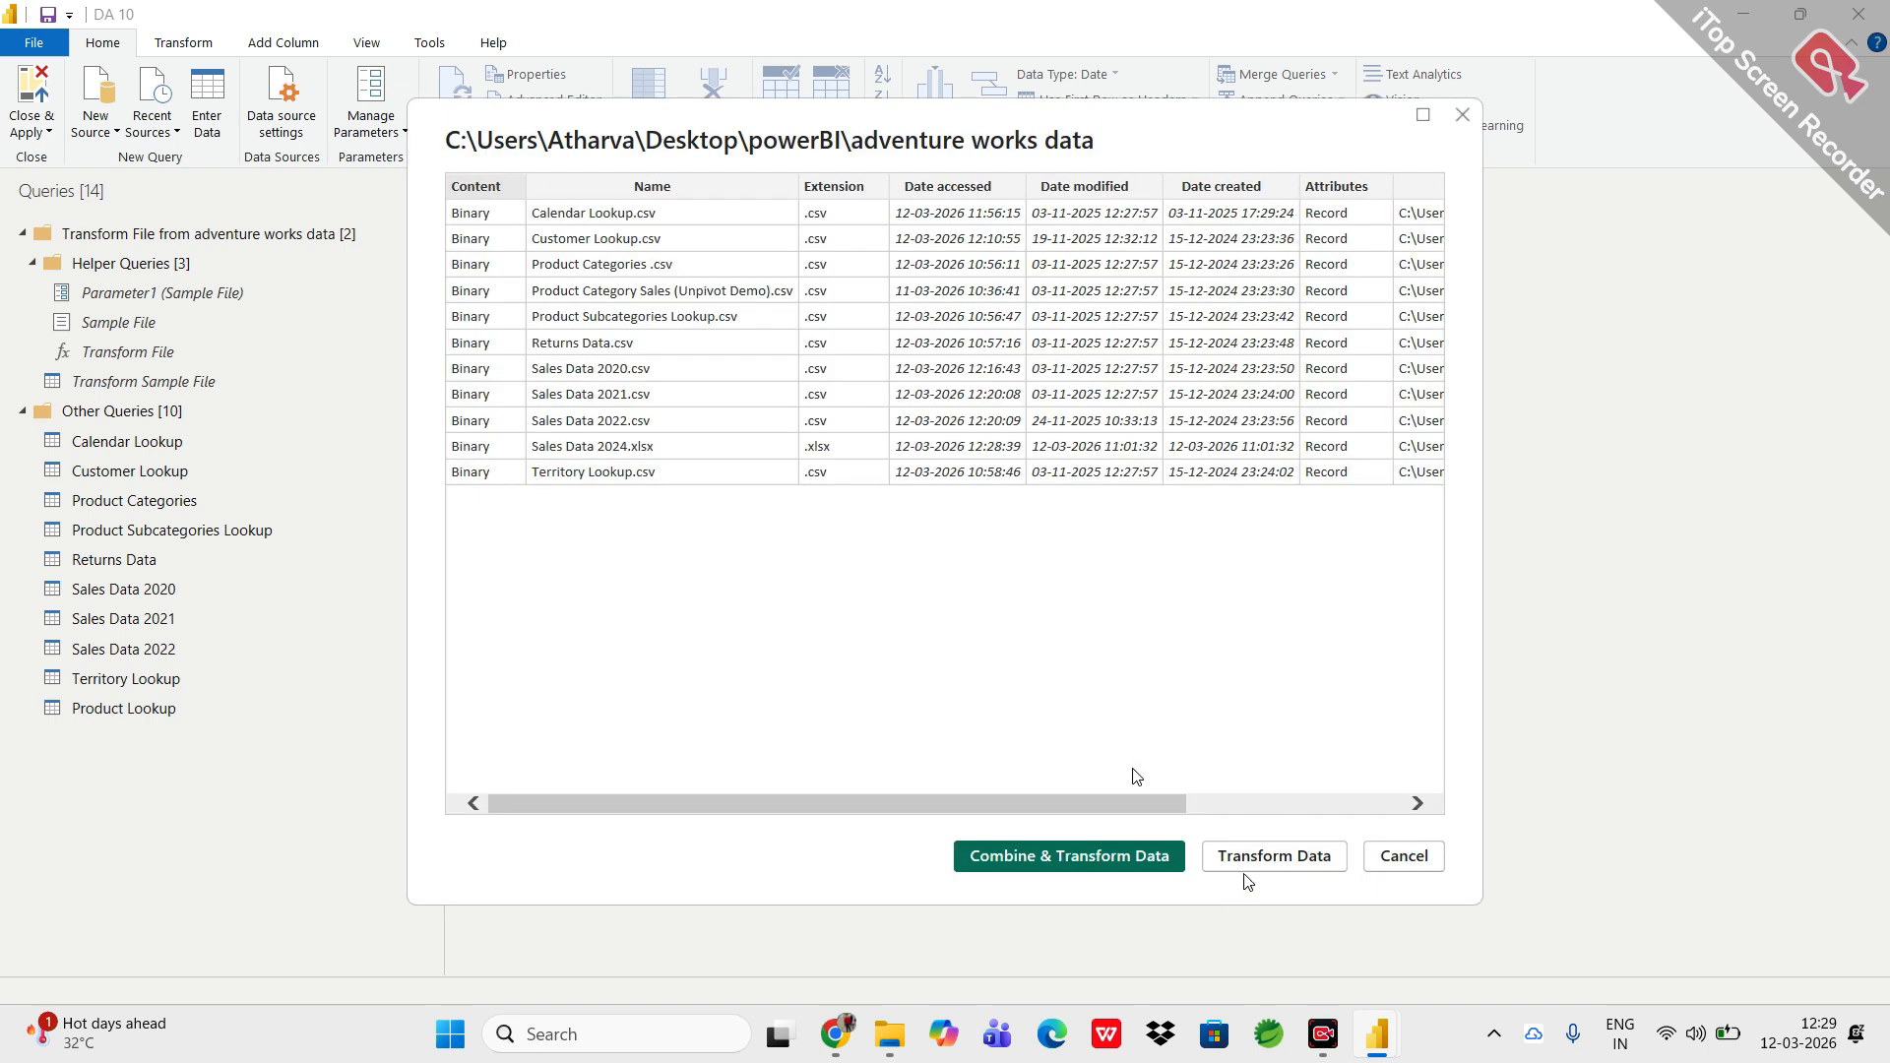
Load the folder's file list for transformation and keep only rows whose Name contains "Sales Data".
{"action": "left_click", "coordinate": [1267, 855]}
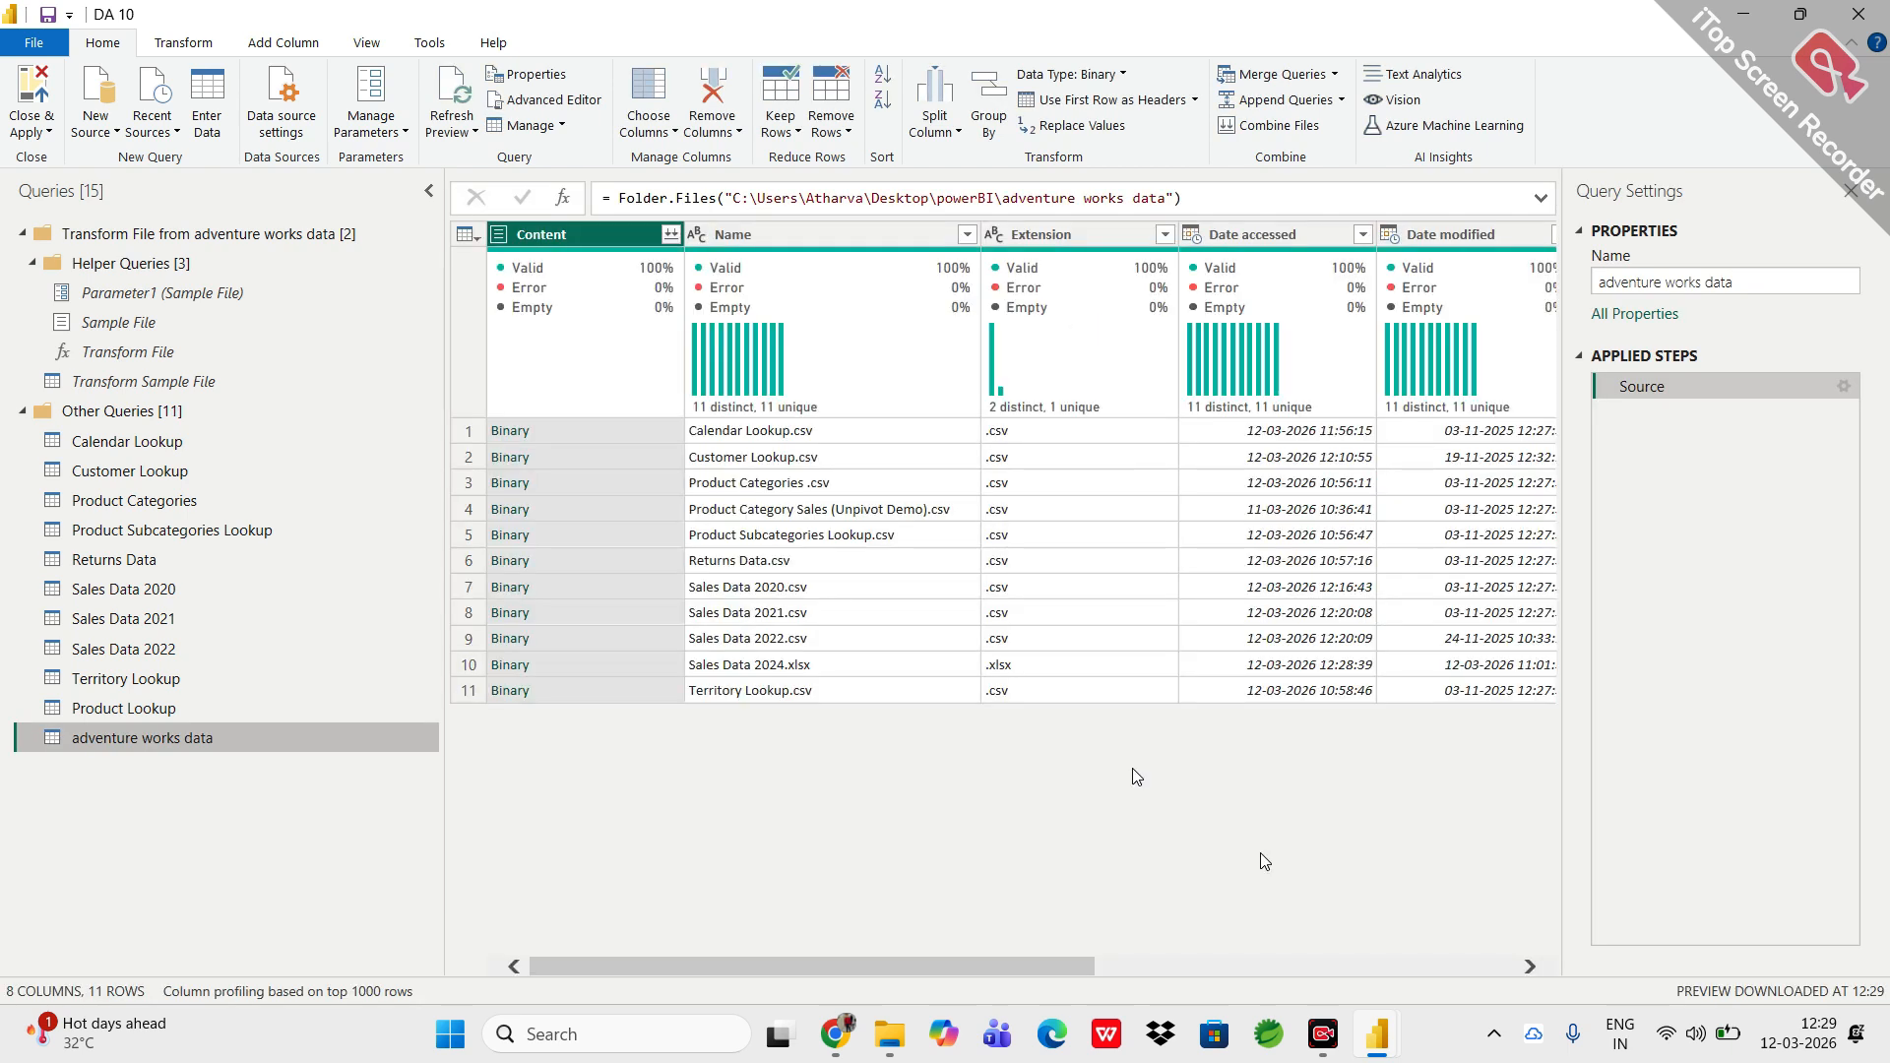
{"action": "left_click", "coordinate": [782, 246]}
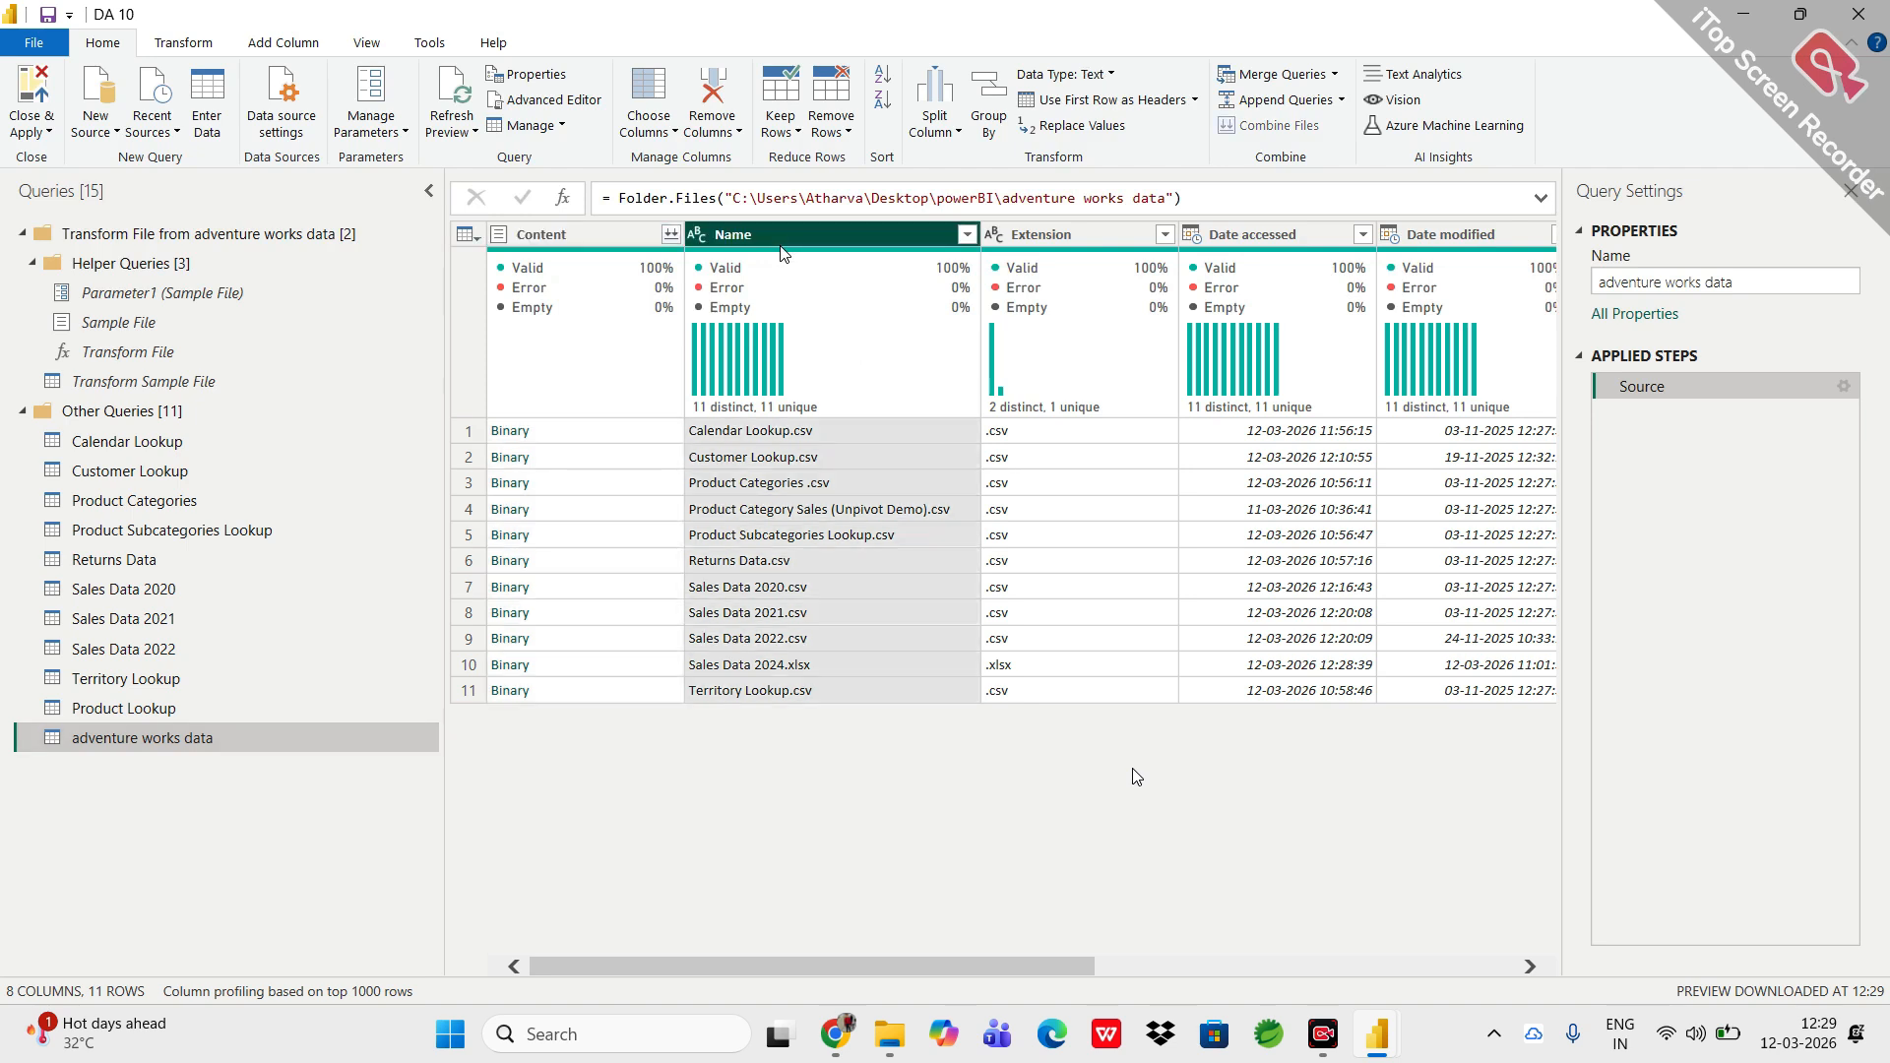
{"action": "left_click", "coordinate": [968, 236]}
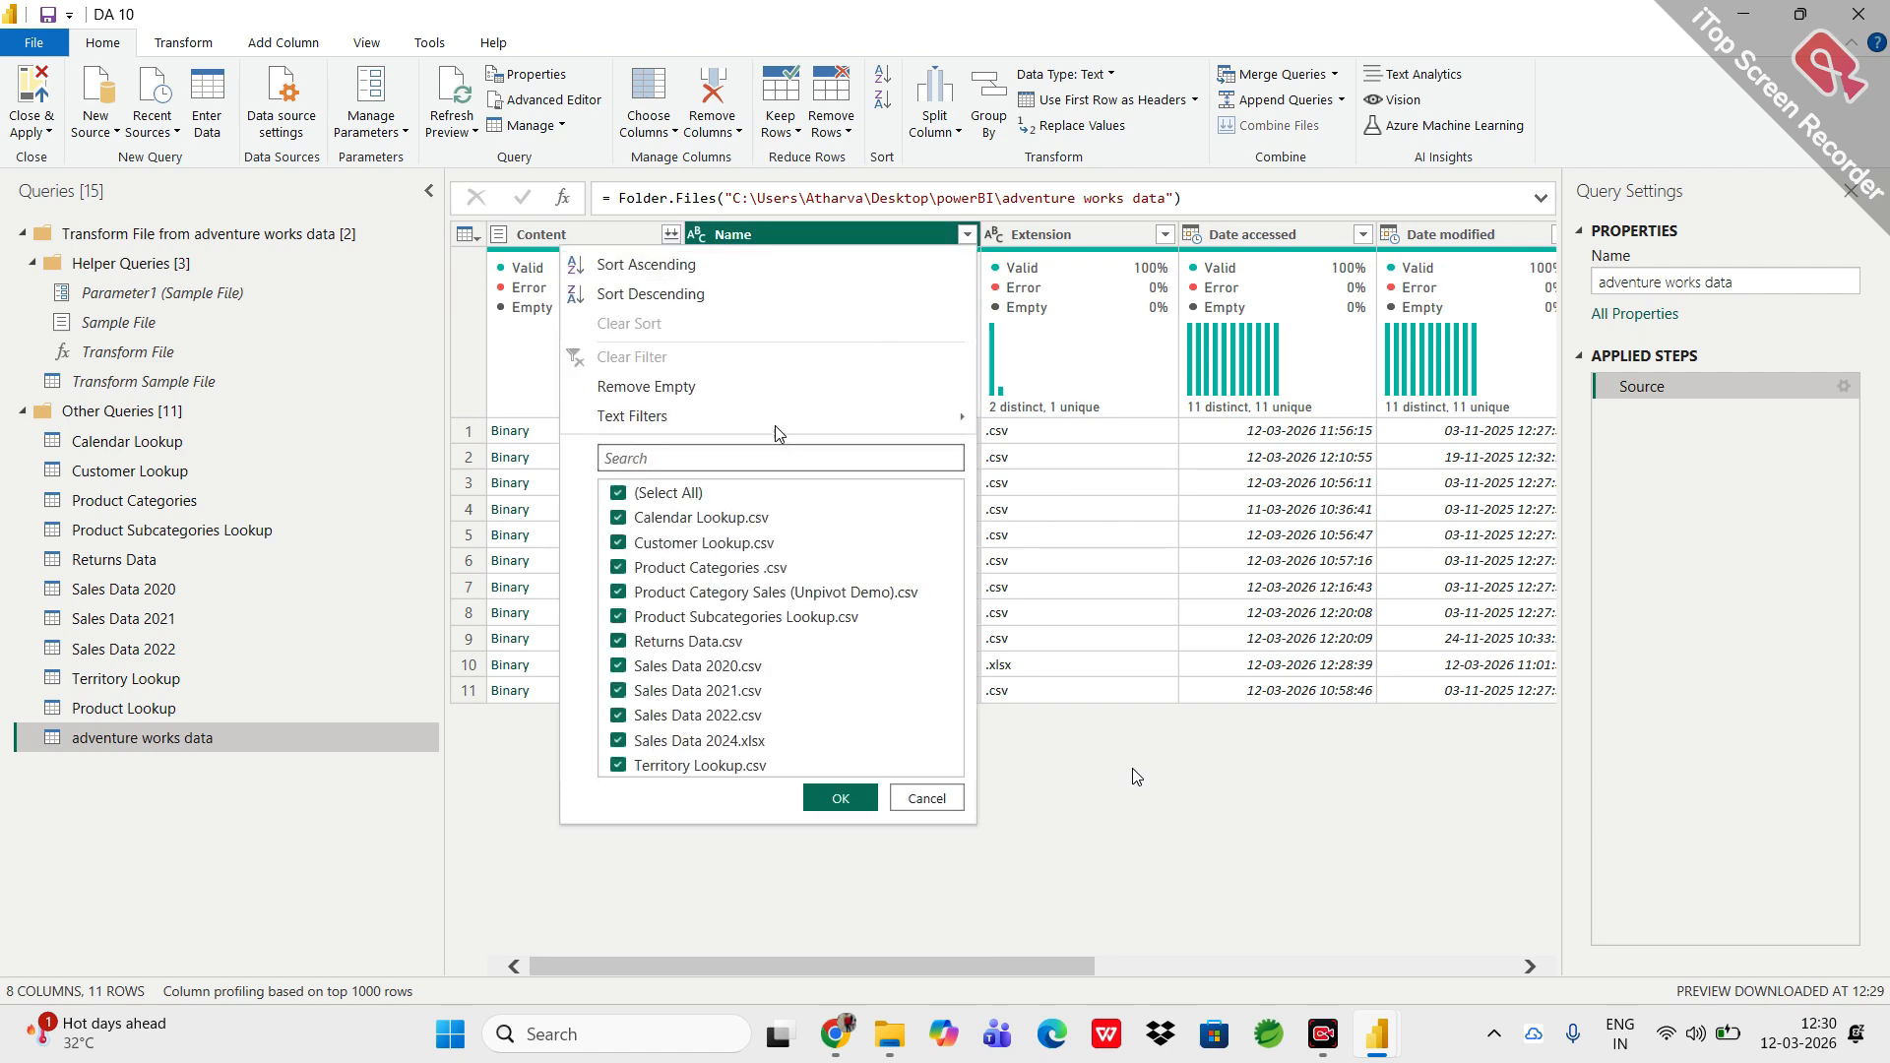
{"action": "mouse_move", "coordinate": [777, 431]}
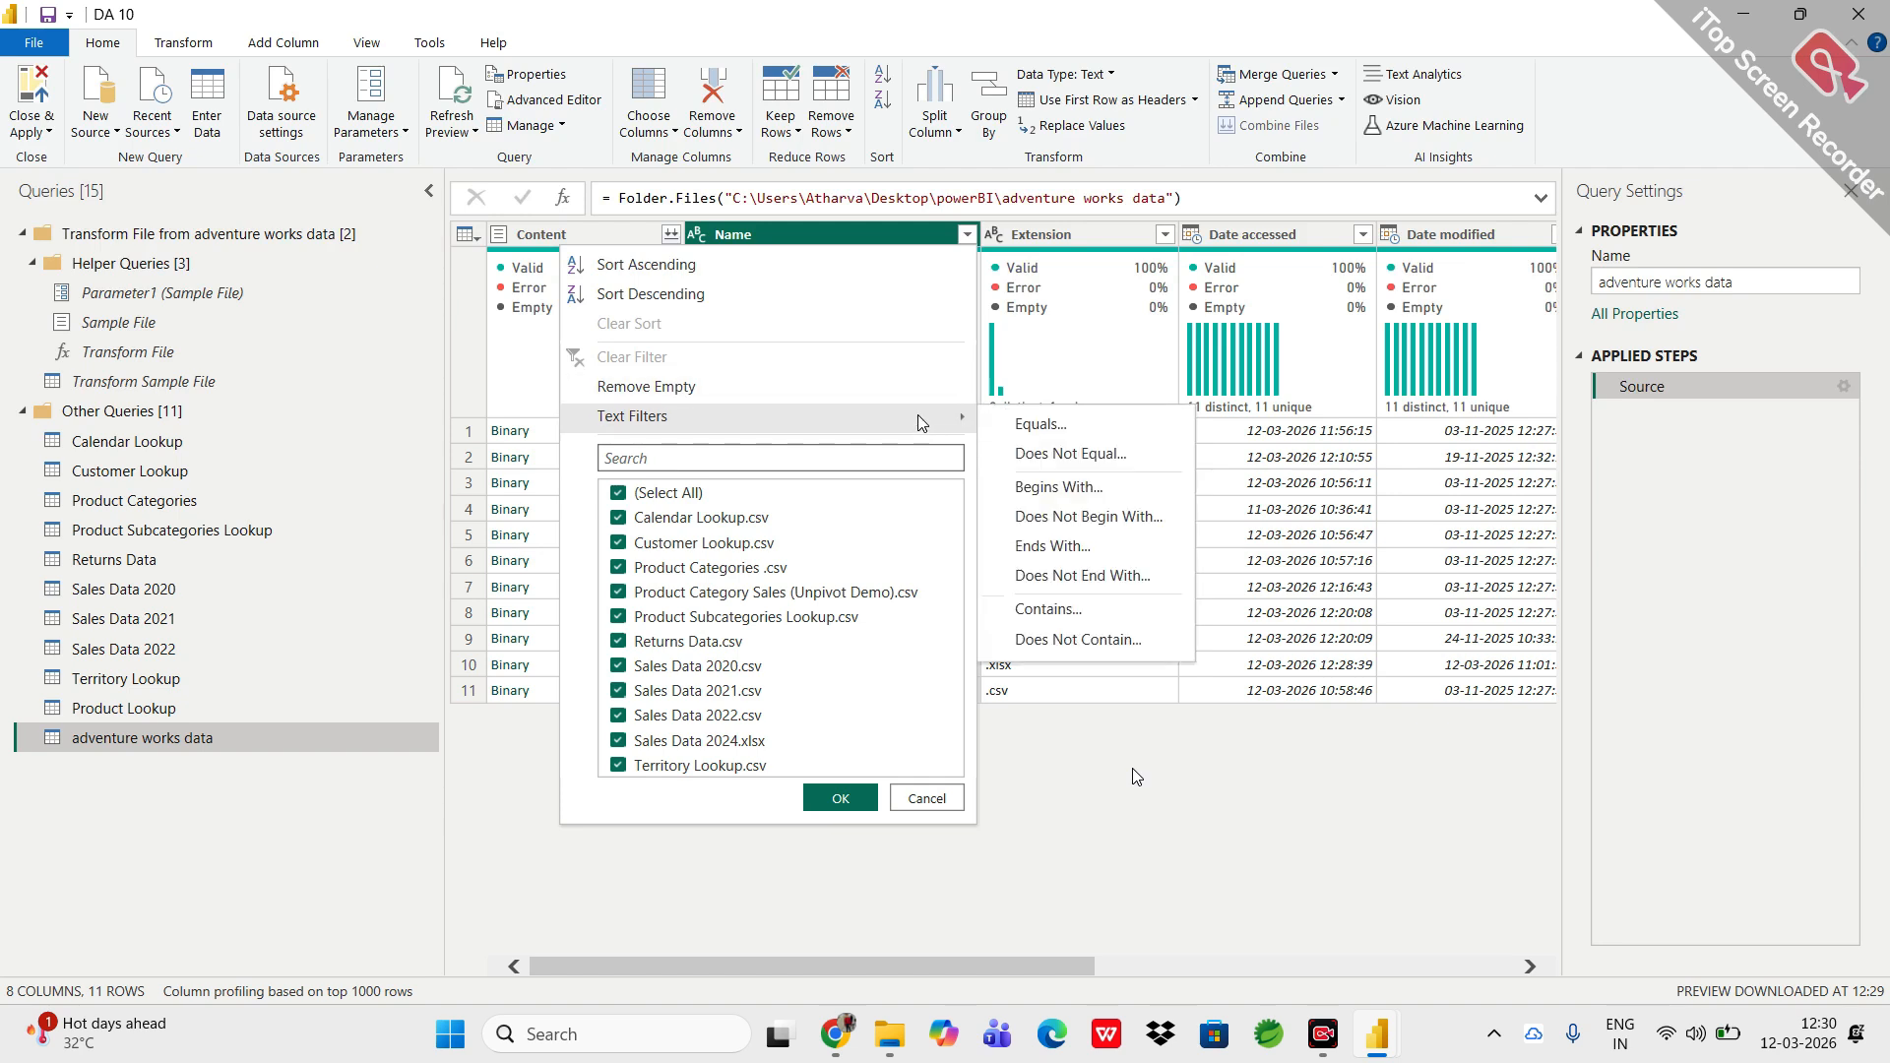
{"action": "left_click", "coordinate": [1069, 620]}
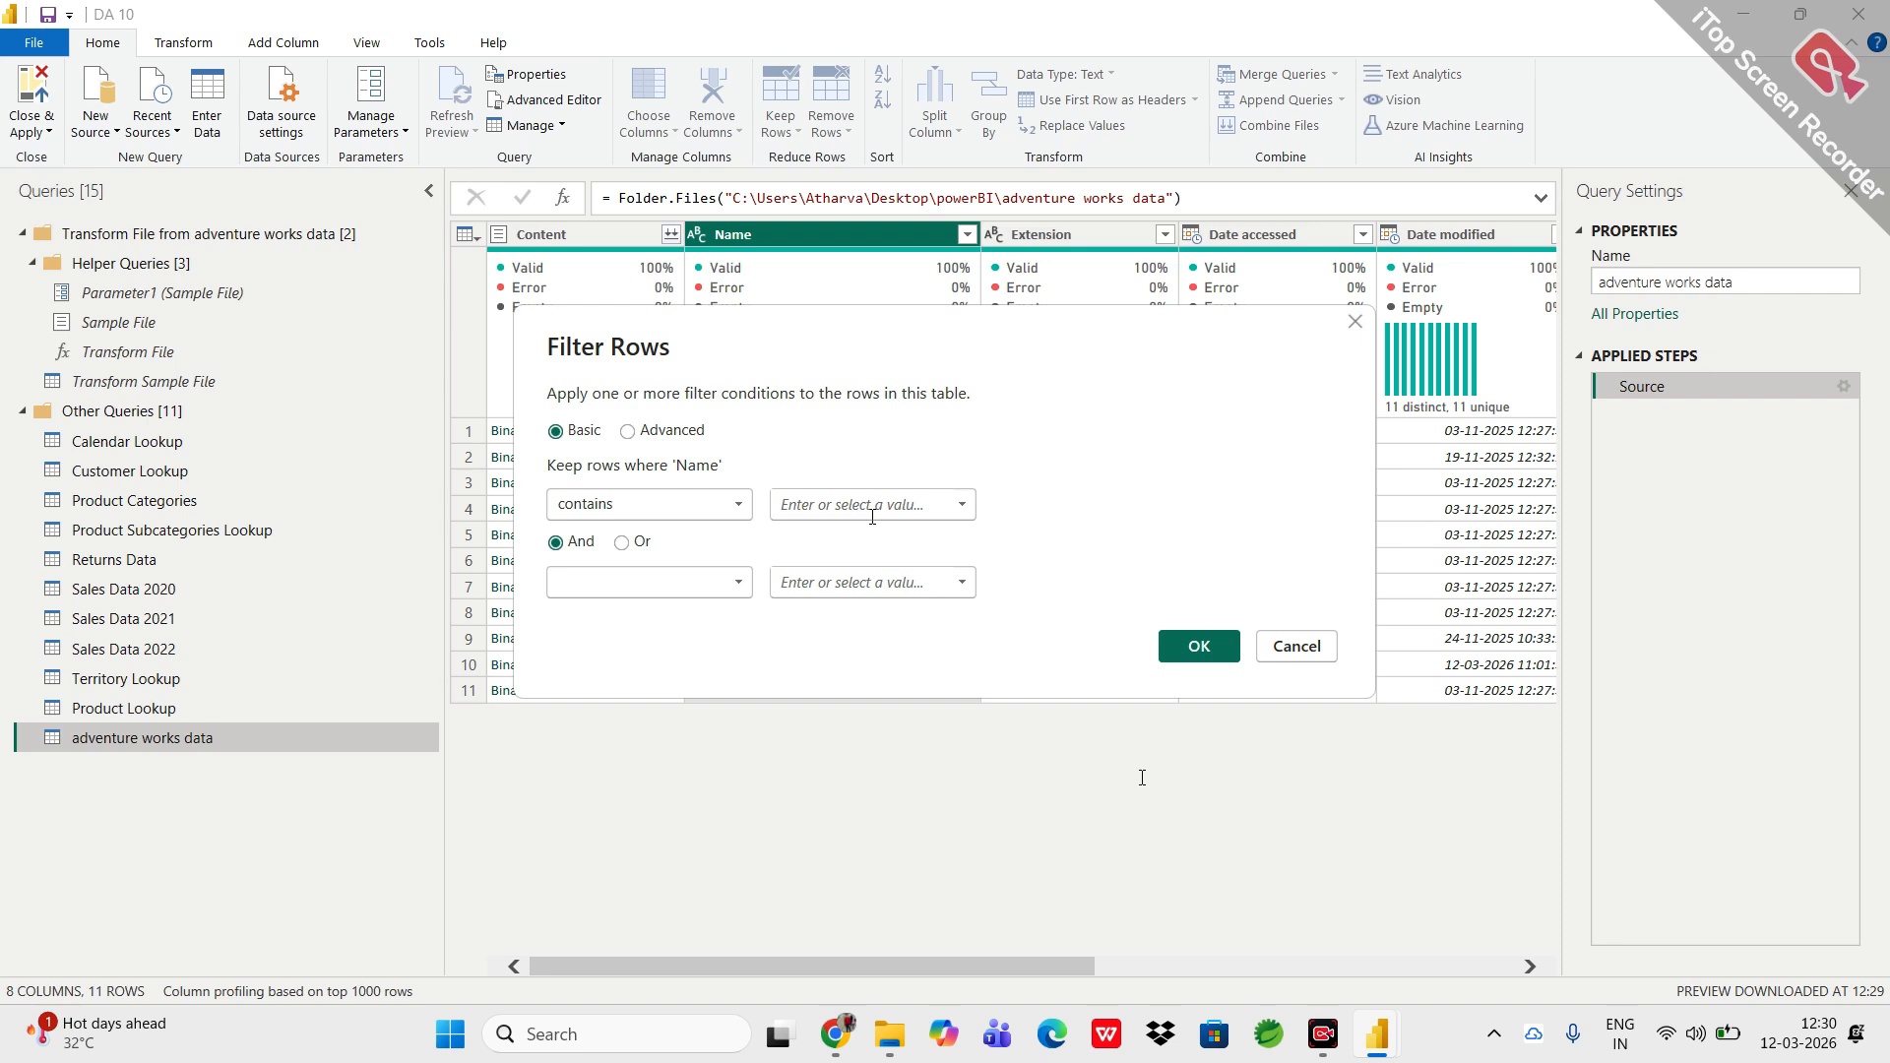
{"action": "left_click", "coordinate": [872, 517]}
{"action": "type", "text": "Sales Daata"}
{"action": "left_click", "coordinate": [1181, 652]}
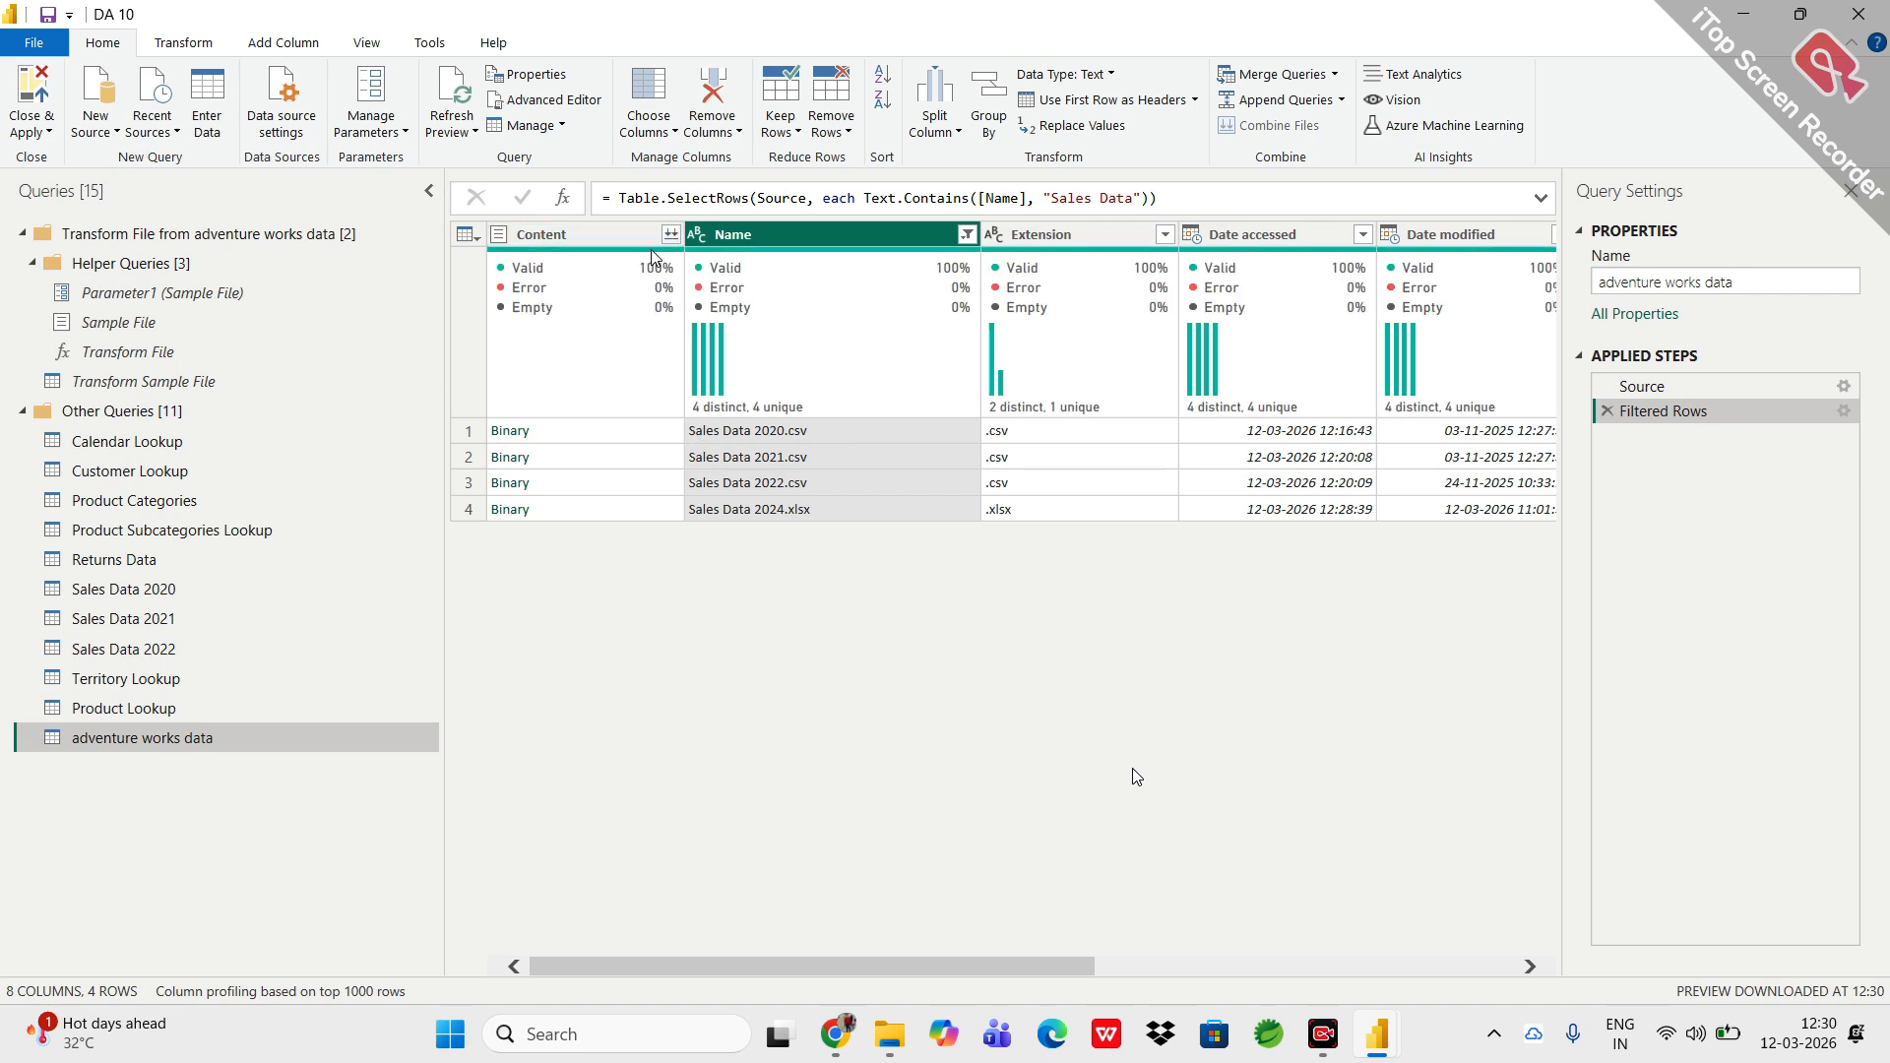
Combine the filtered sales files from the Content column, using the first file as the sample with comma delimiter.
{"action": "mouse_move", "coordinate": [642, 262]}
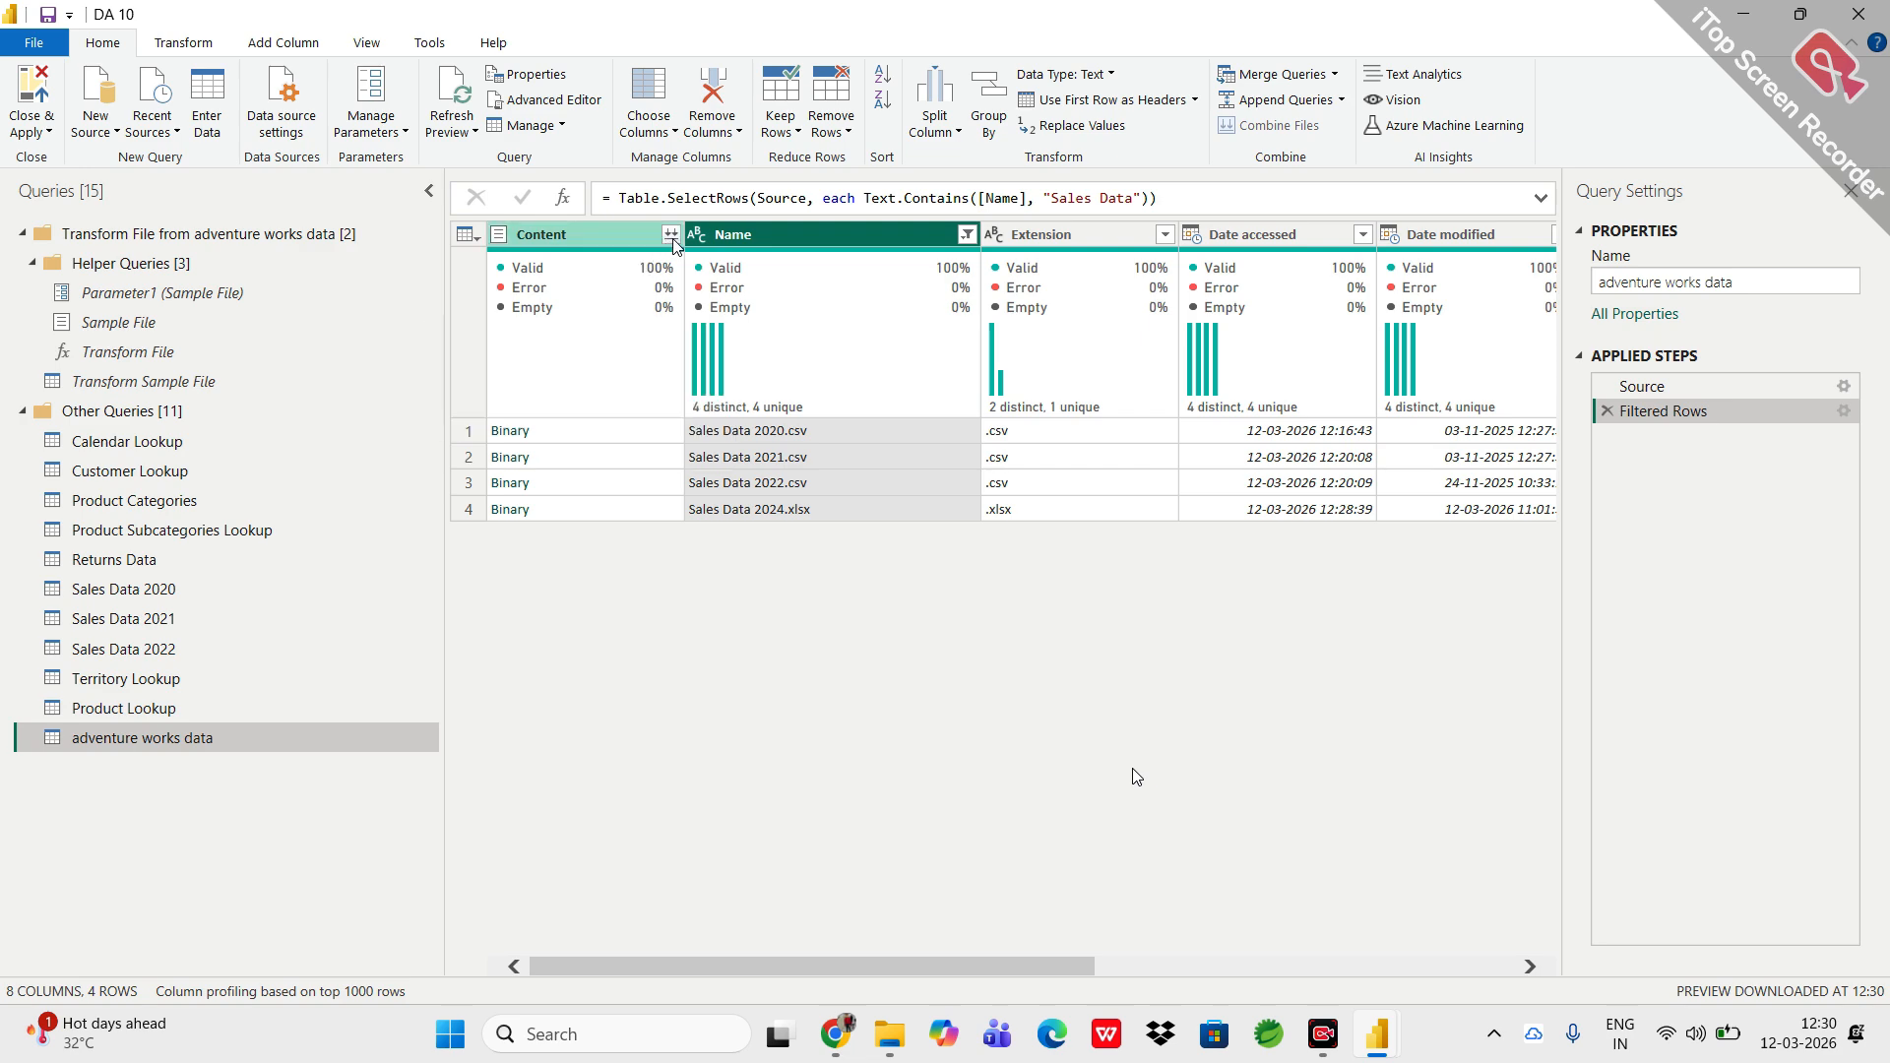
{"action": "left_click", "coordinate": [672, 237]}
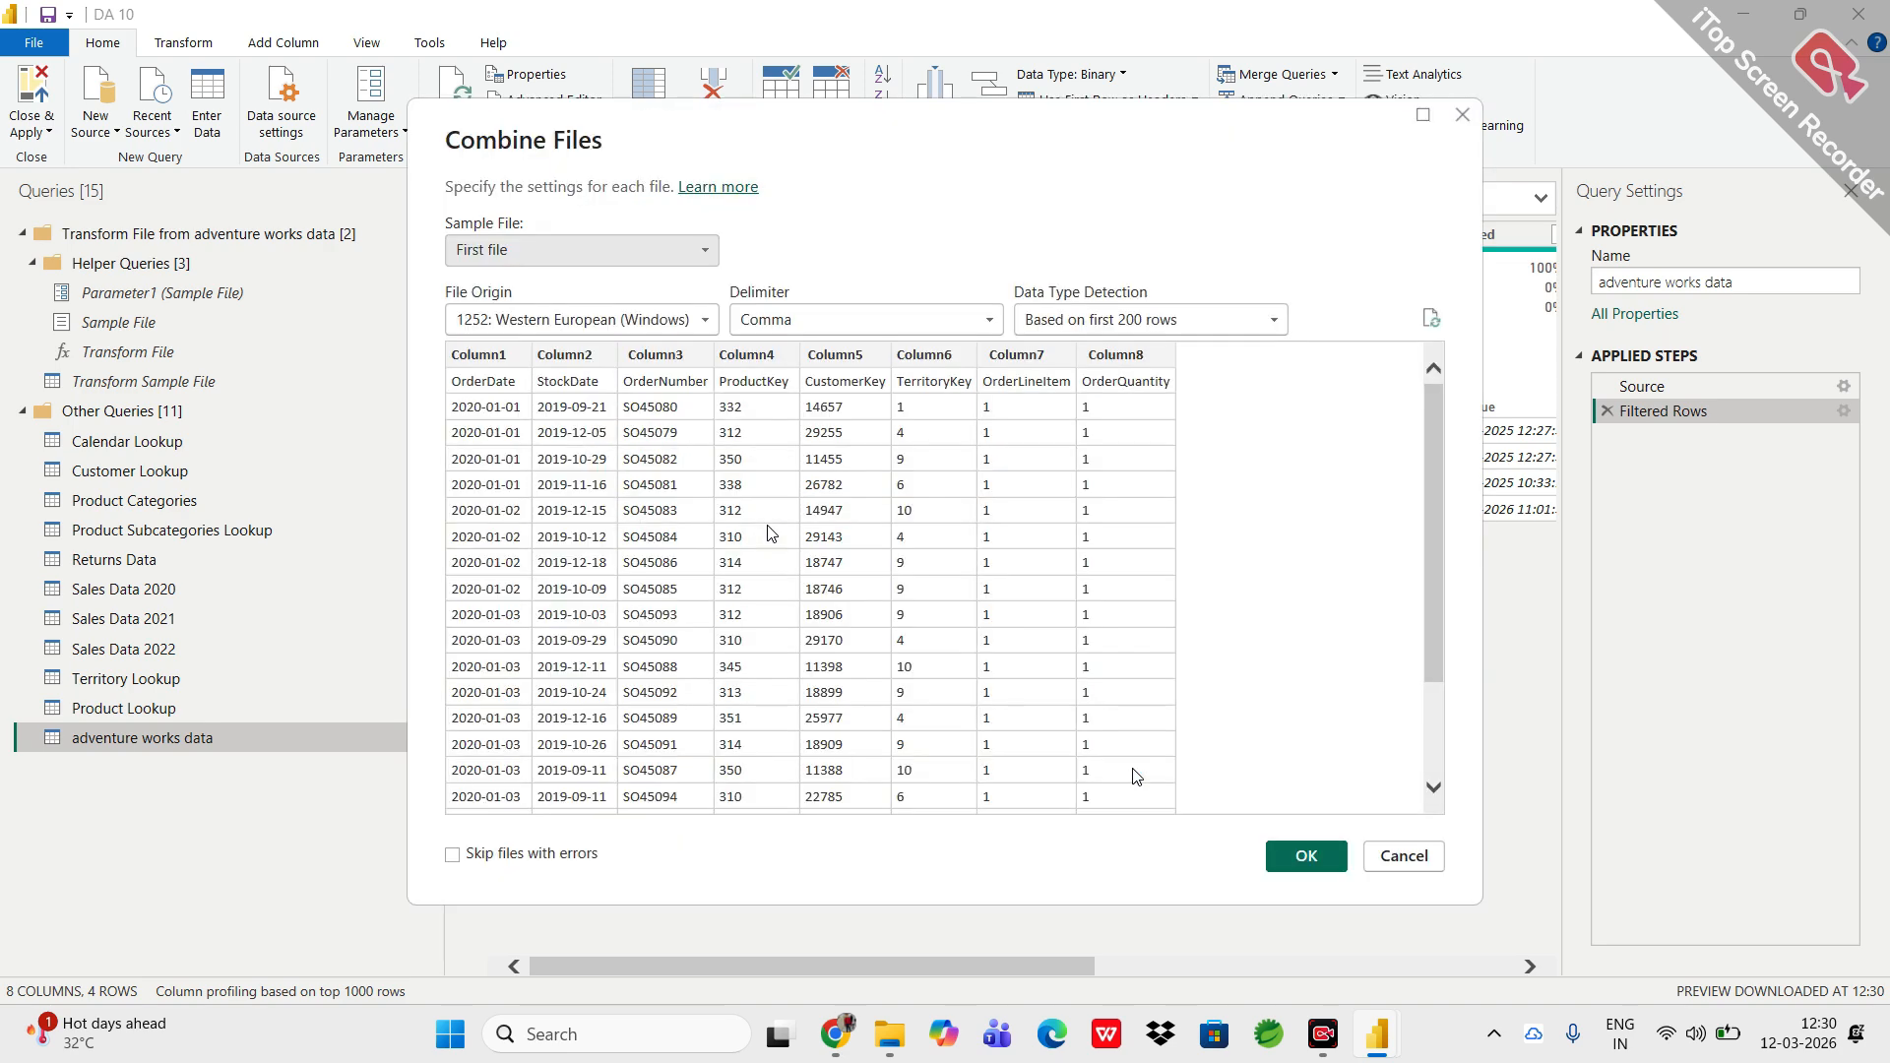
{"action": "left_click", "coordinate": [1300, 855]}
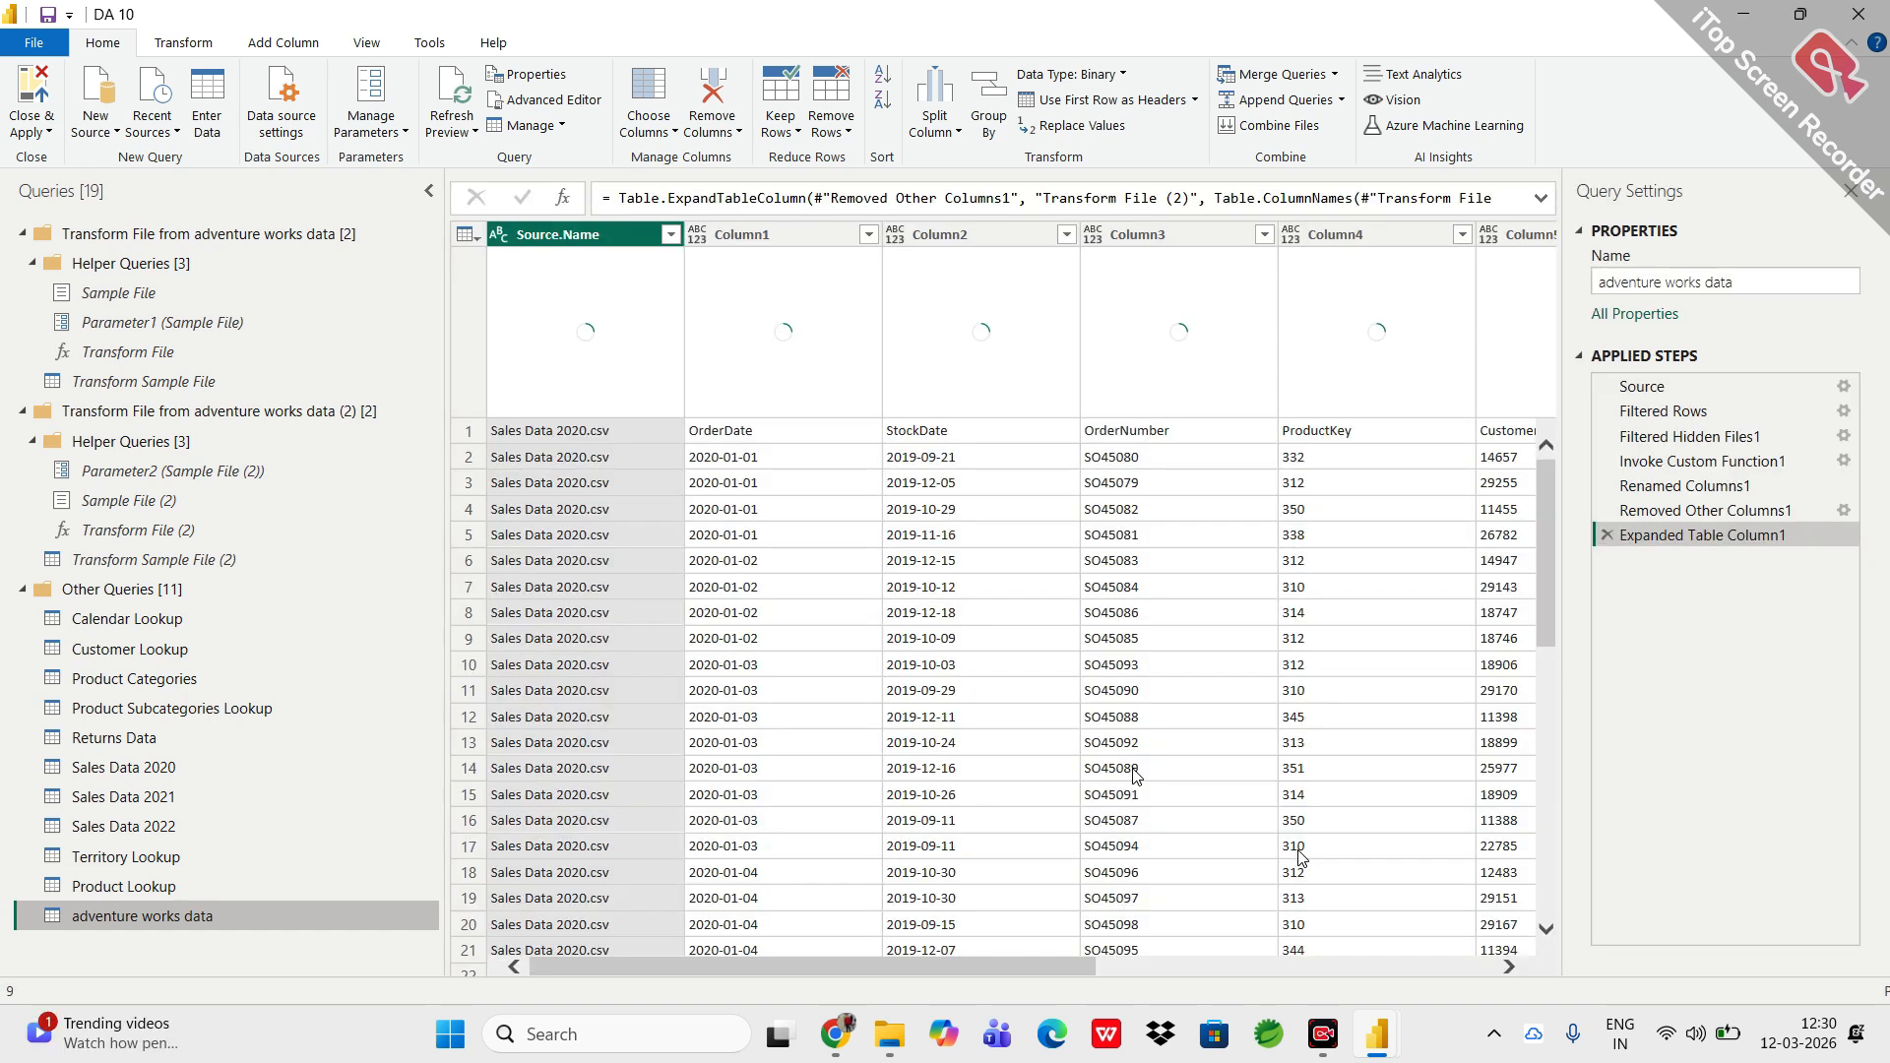
Promote the first row of the combined adventure works data query to column headers.
{"action": "left_click", "coordinate": [746, 246]}
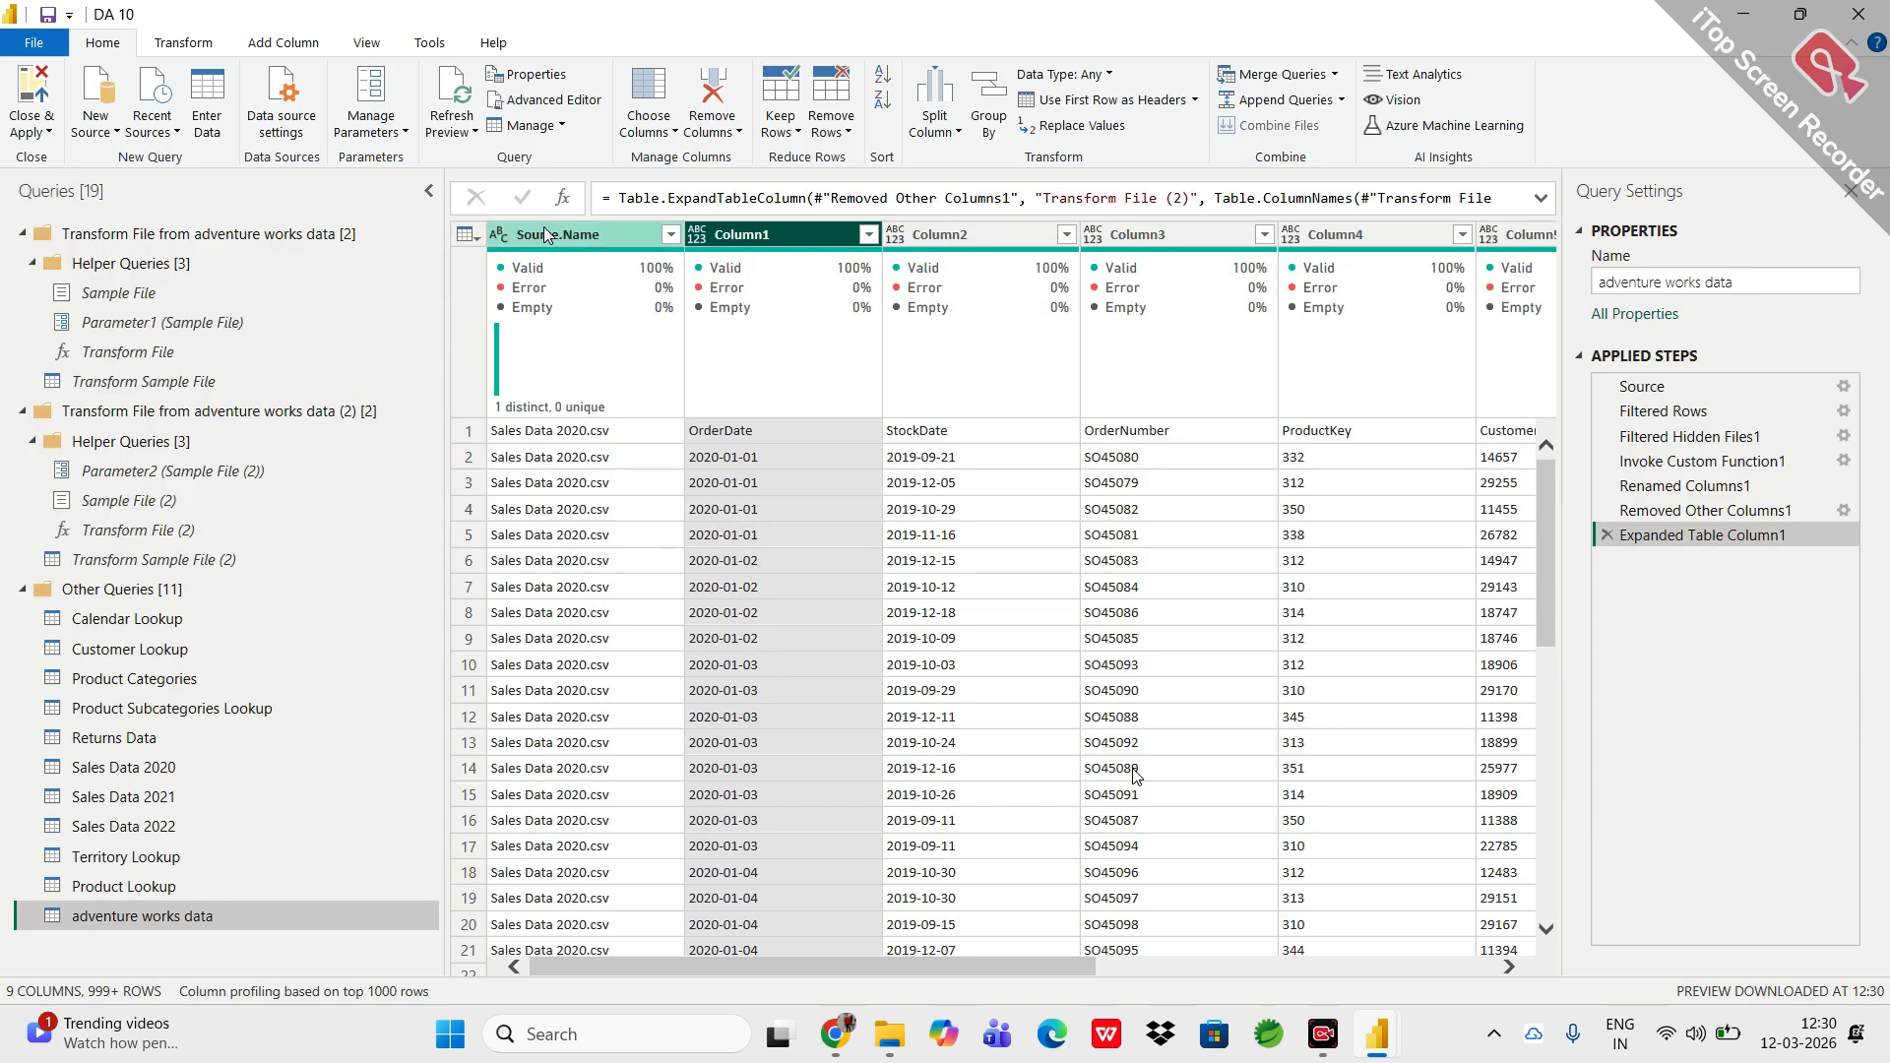
{"action": "left_click", "coordinate": [547, 234]}
{"action": "left_click", "coordinate": [182, 49]}
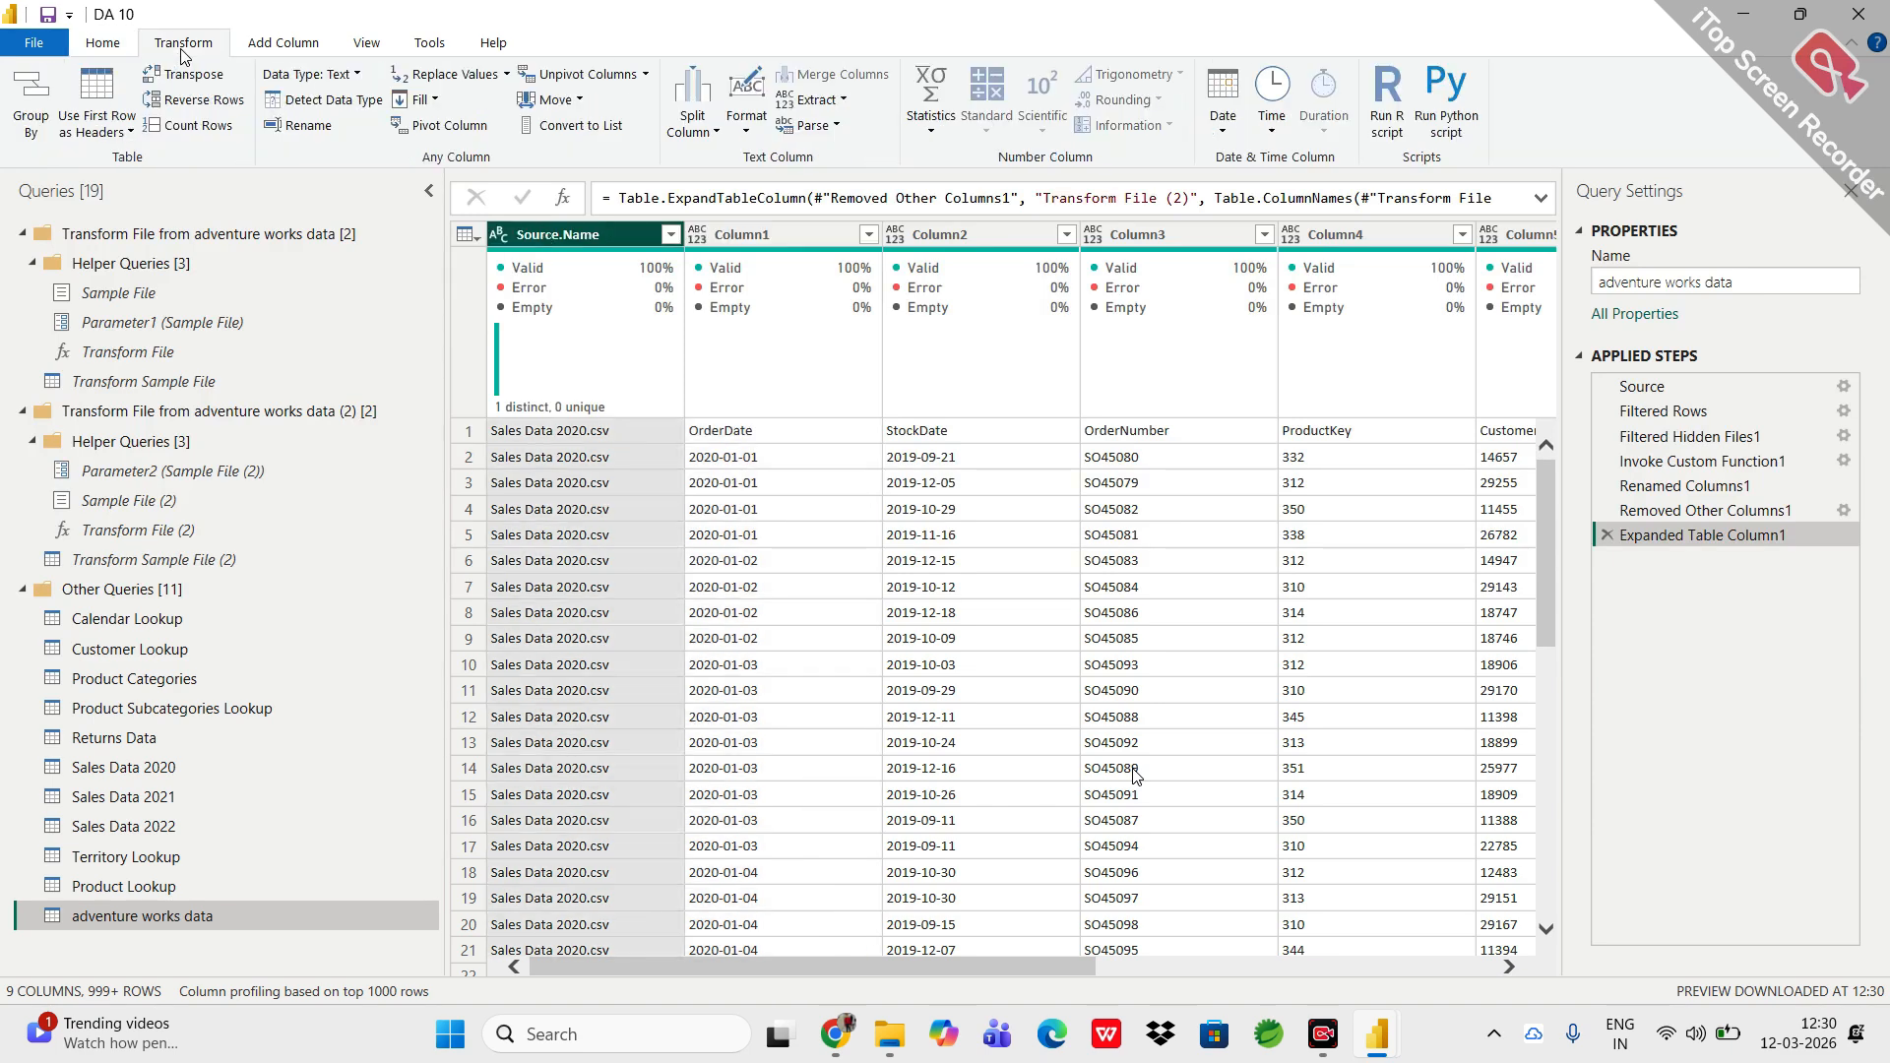
{"action": "left_click", "coordinate": [97, 109]}
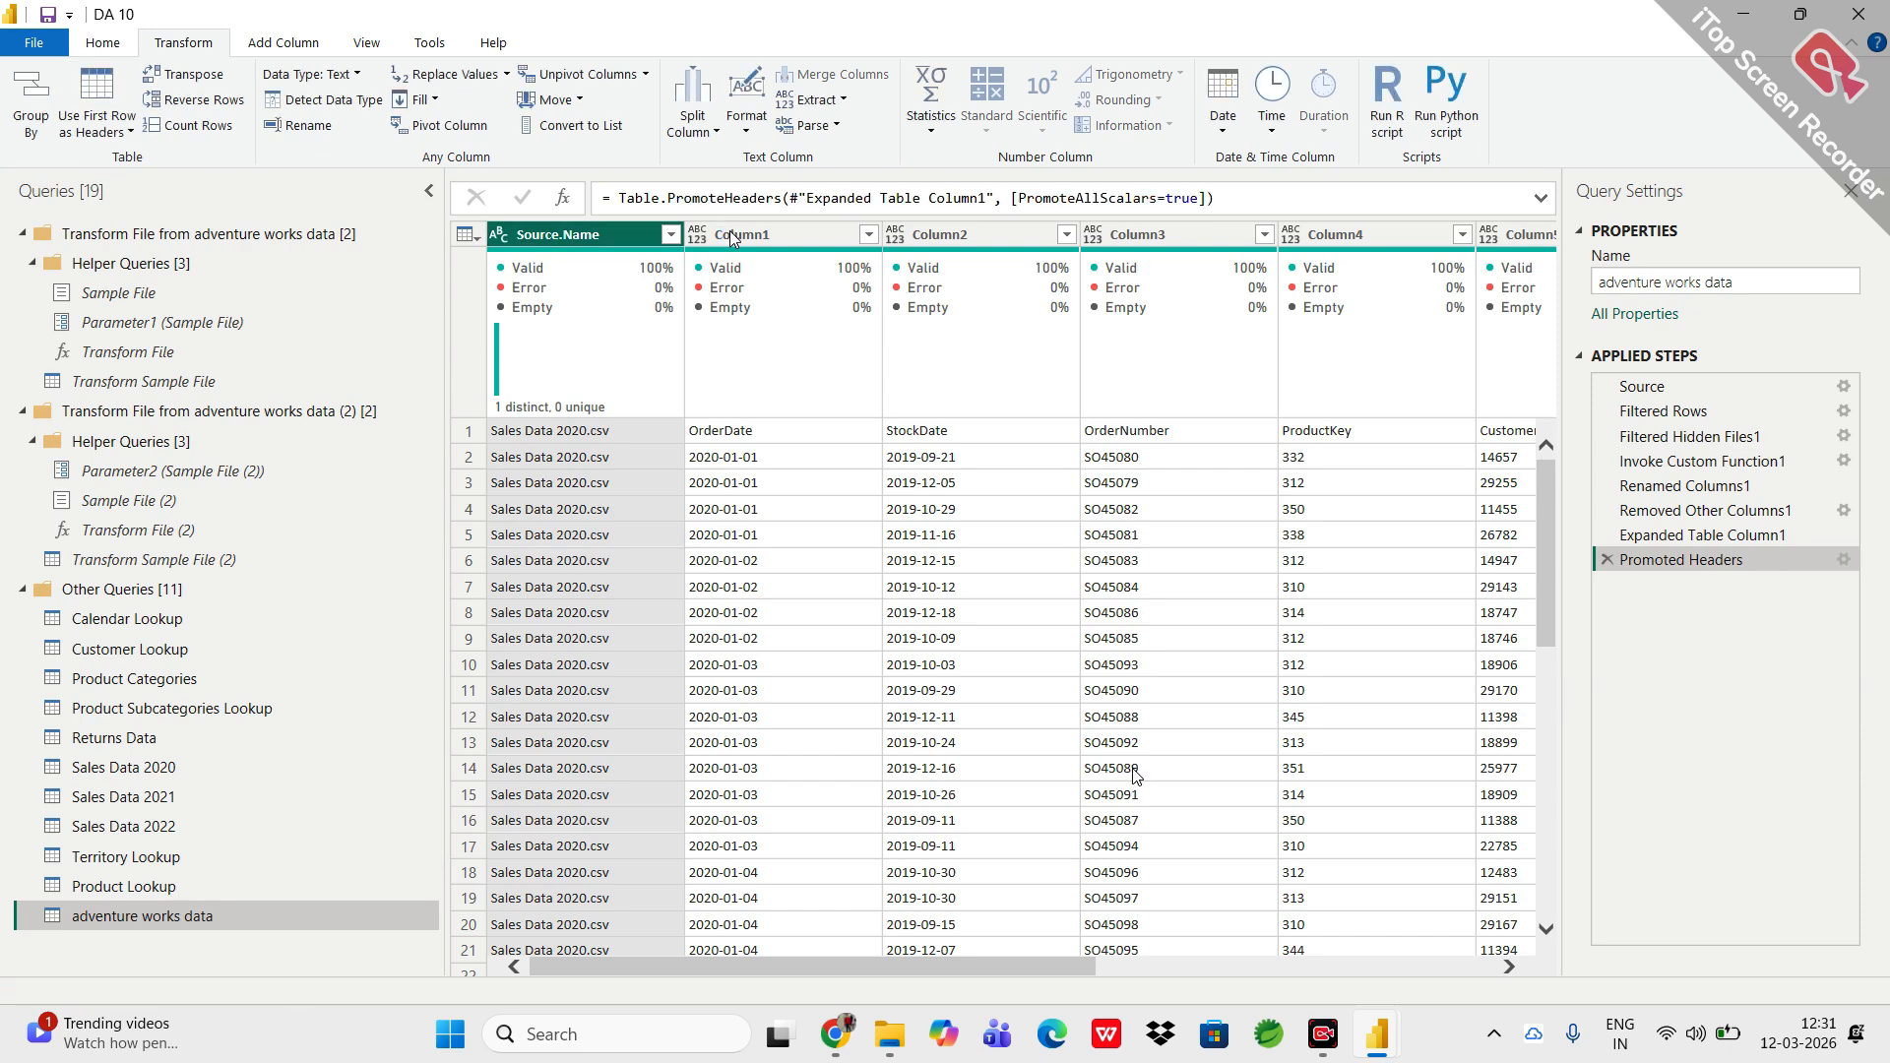
Change the OrderDate column's data type to Date.
{"action": "left_click", "coordinate": [754, 234]}
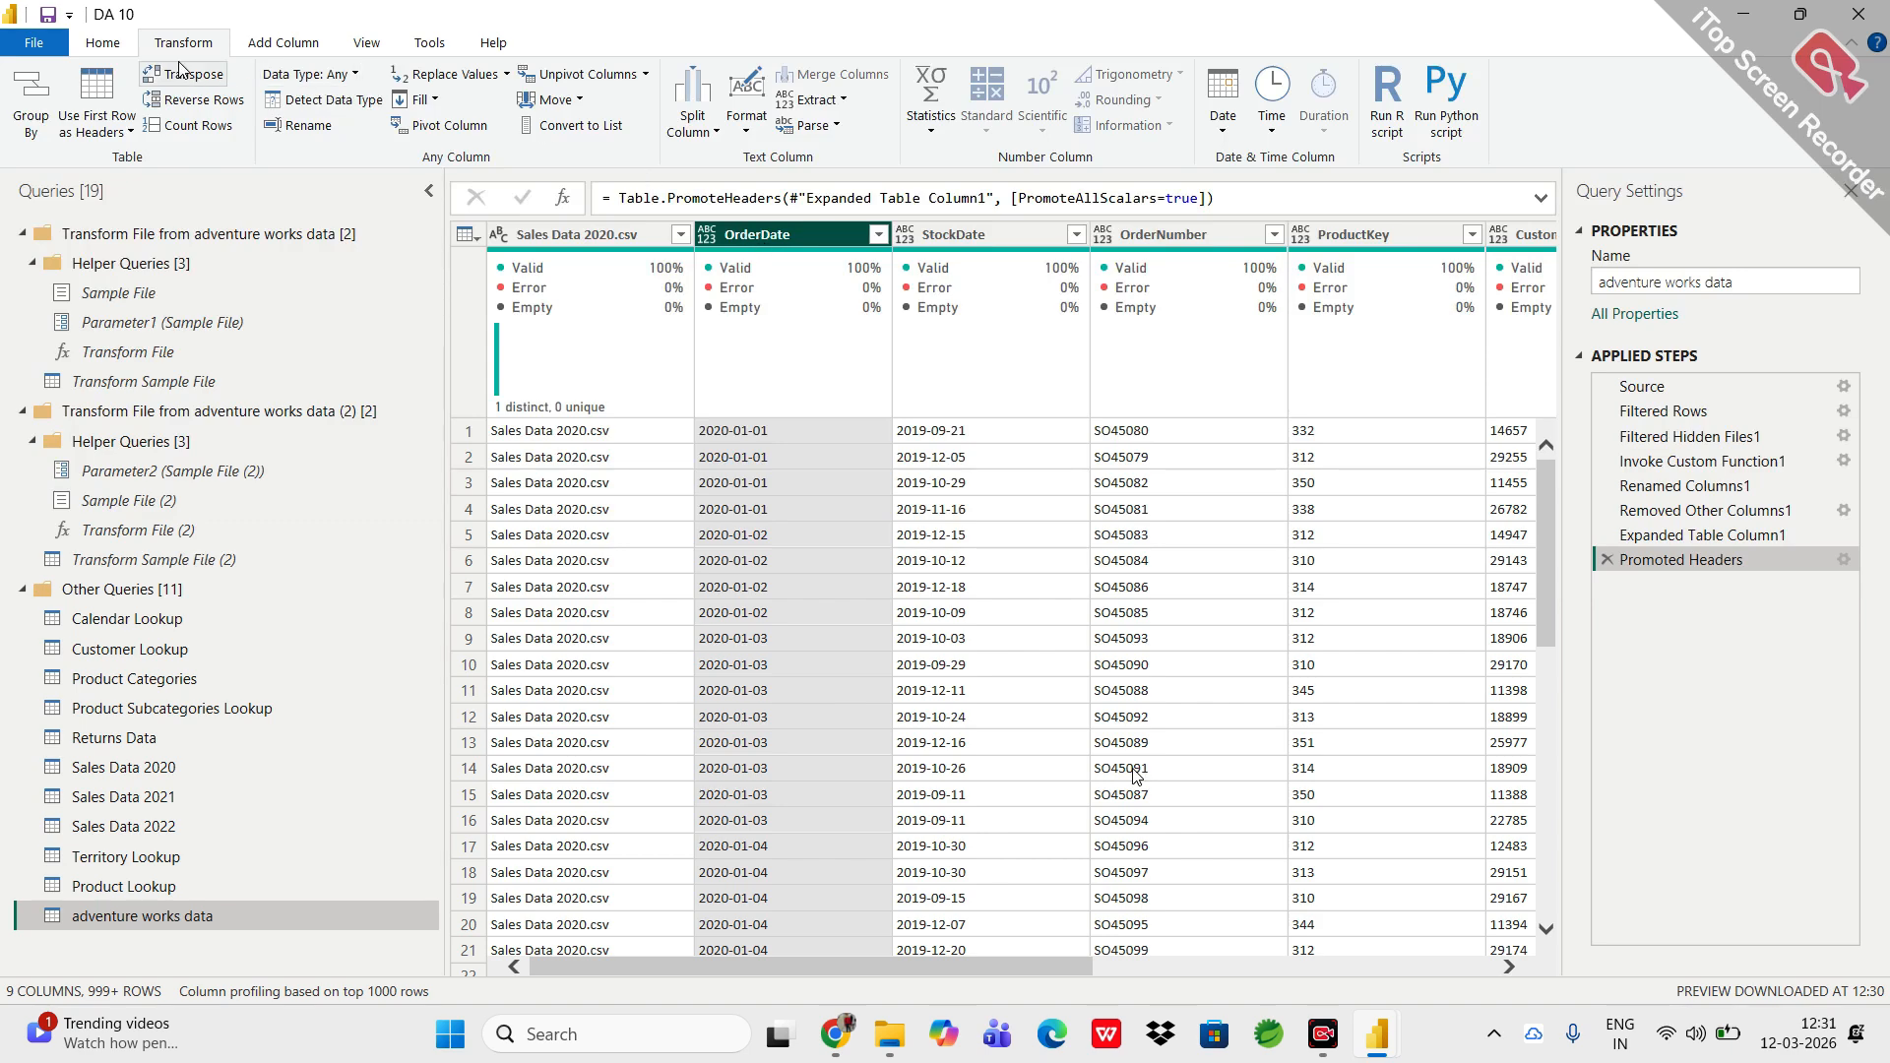
{"action": "left_click", "coordinate": [103, 42]}
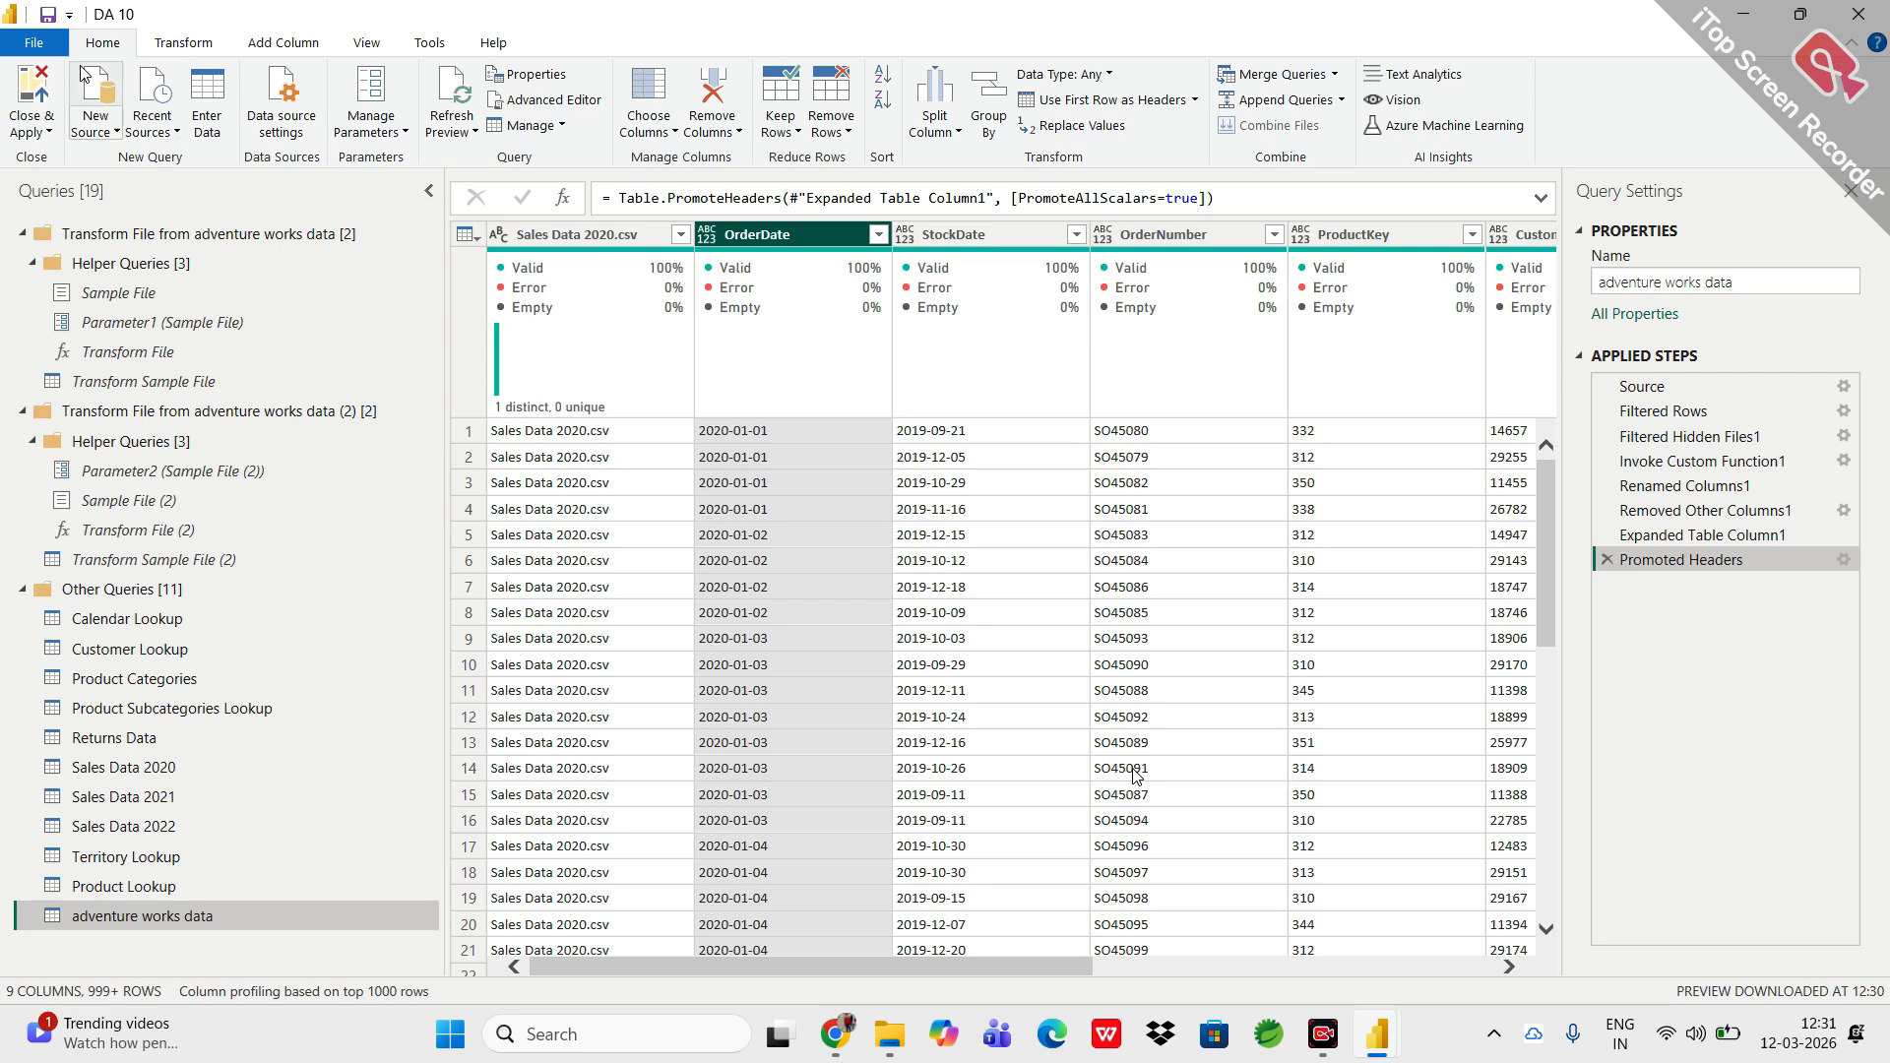
{"action": "left_click", "coordinate": [1089, 77]}
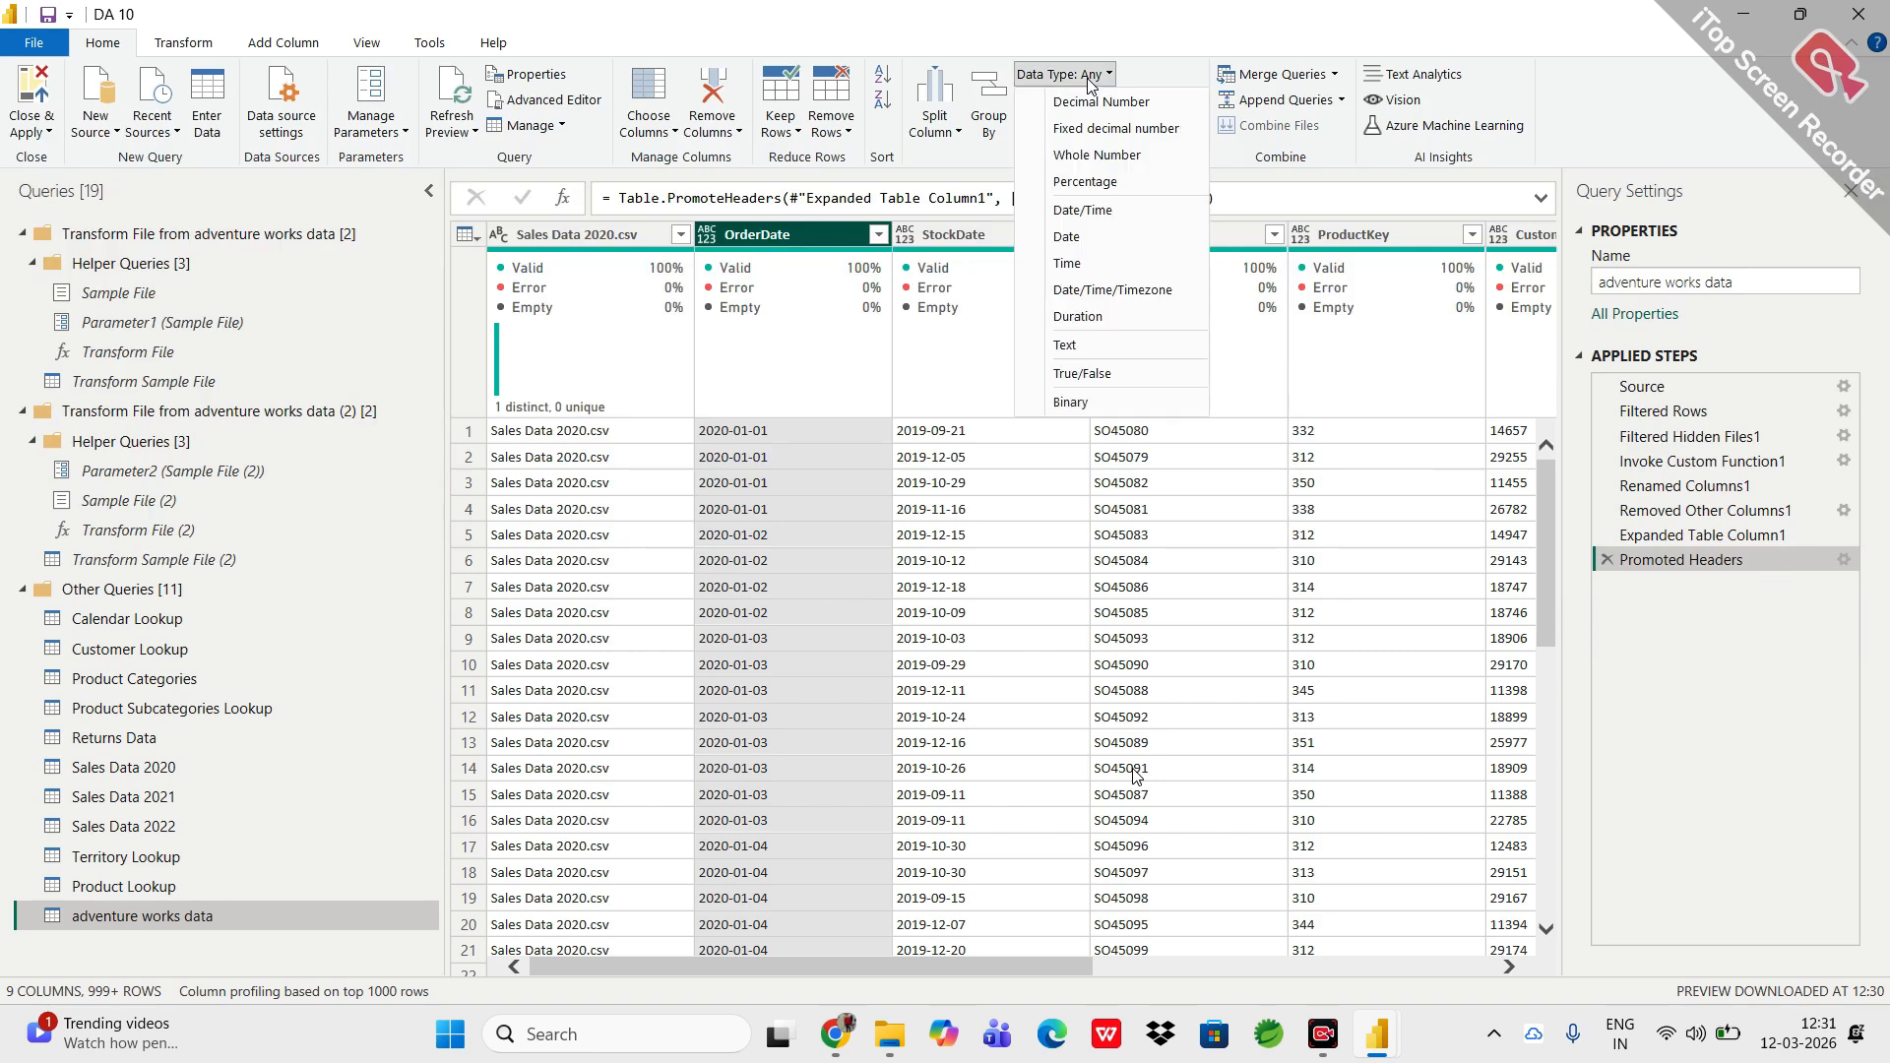
{"action": "left_click", "coordinate": [1065, 237]}
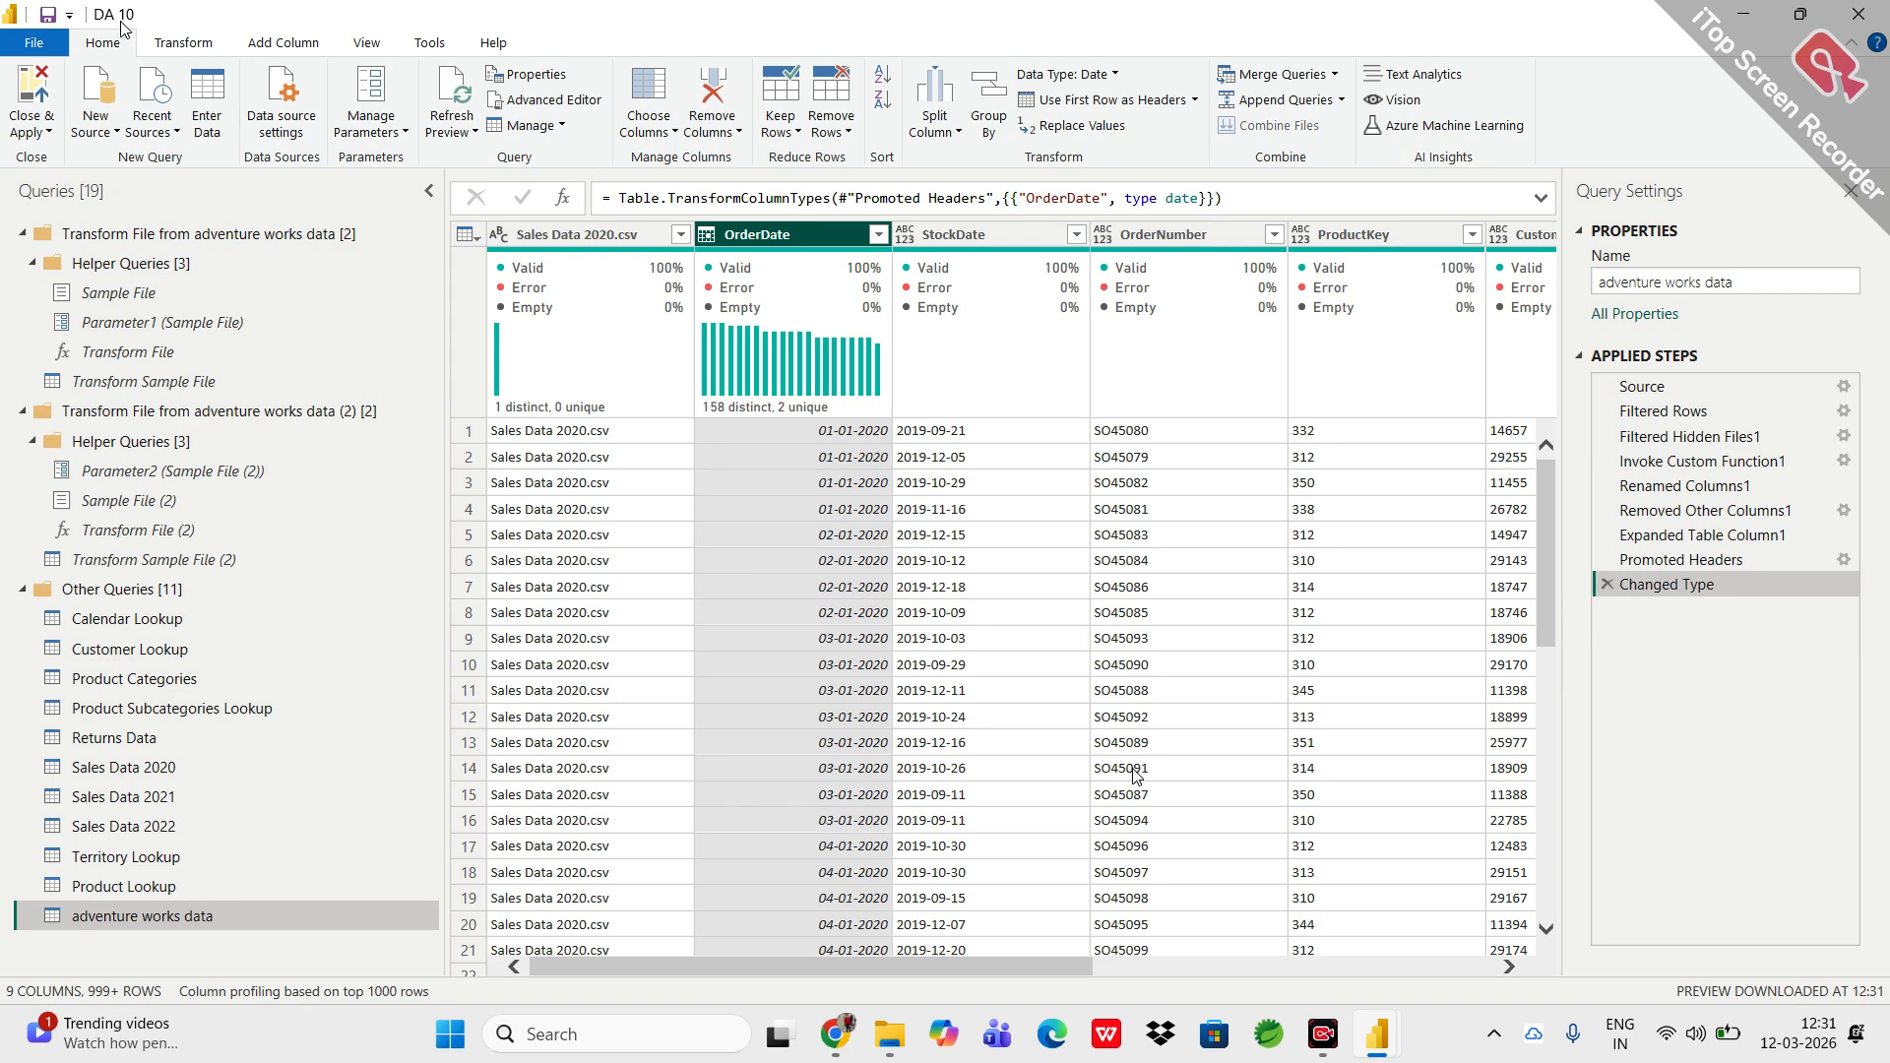
Add a Year column extracted from the OrderDate column.
{"action": "left_click", "coordinate": [310, 45]}
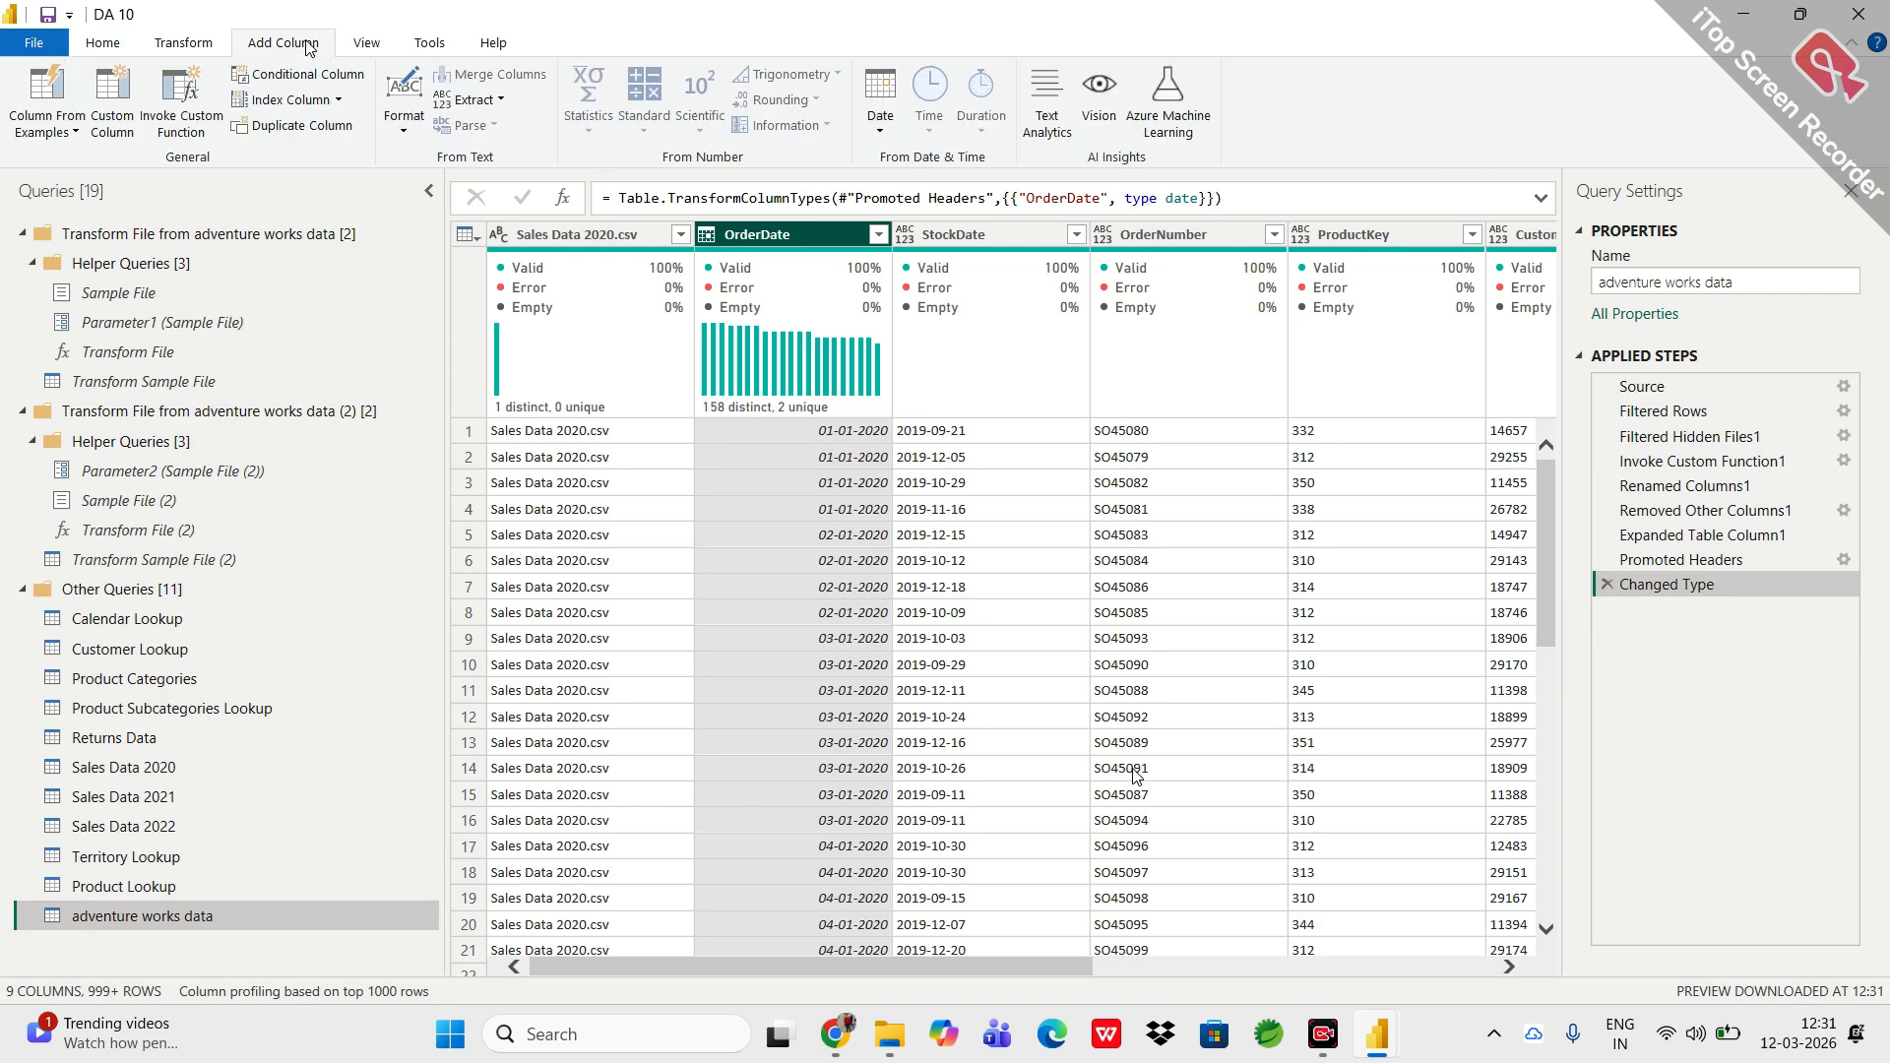
{"action": "left_click", "coordinate": [880, 108]}
{"action": "mouse_move", "coordinate": [985, 239]}
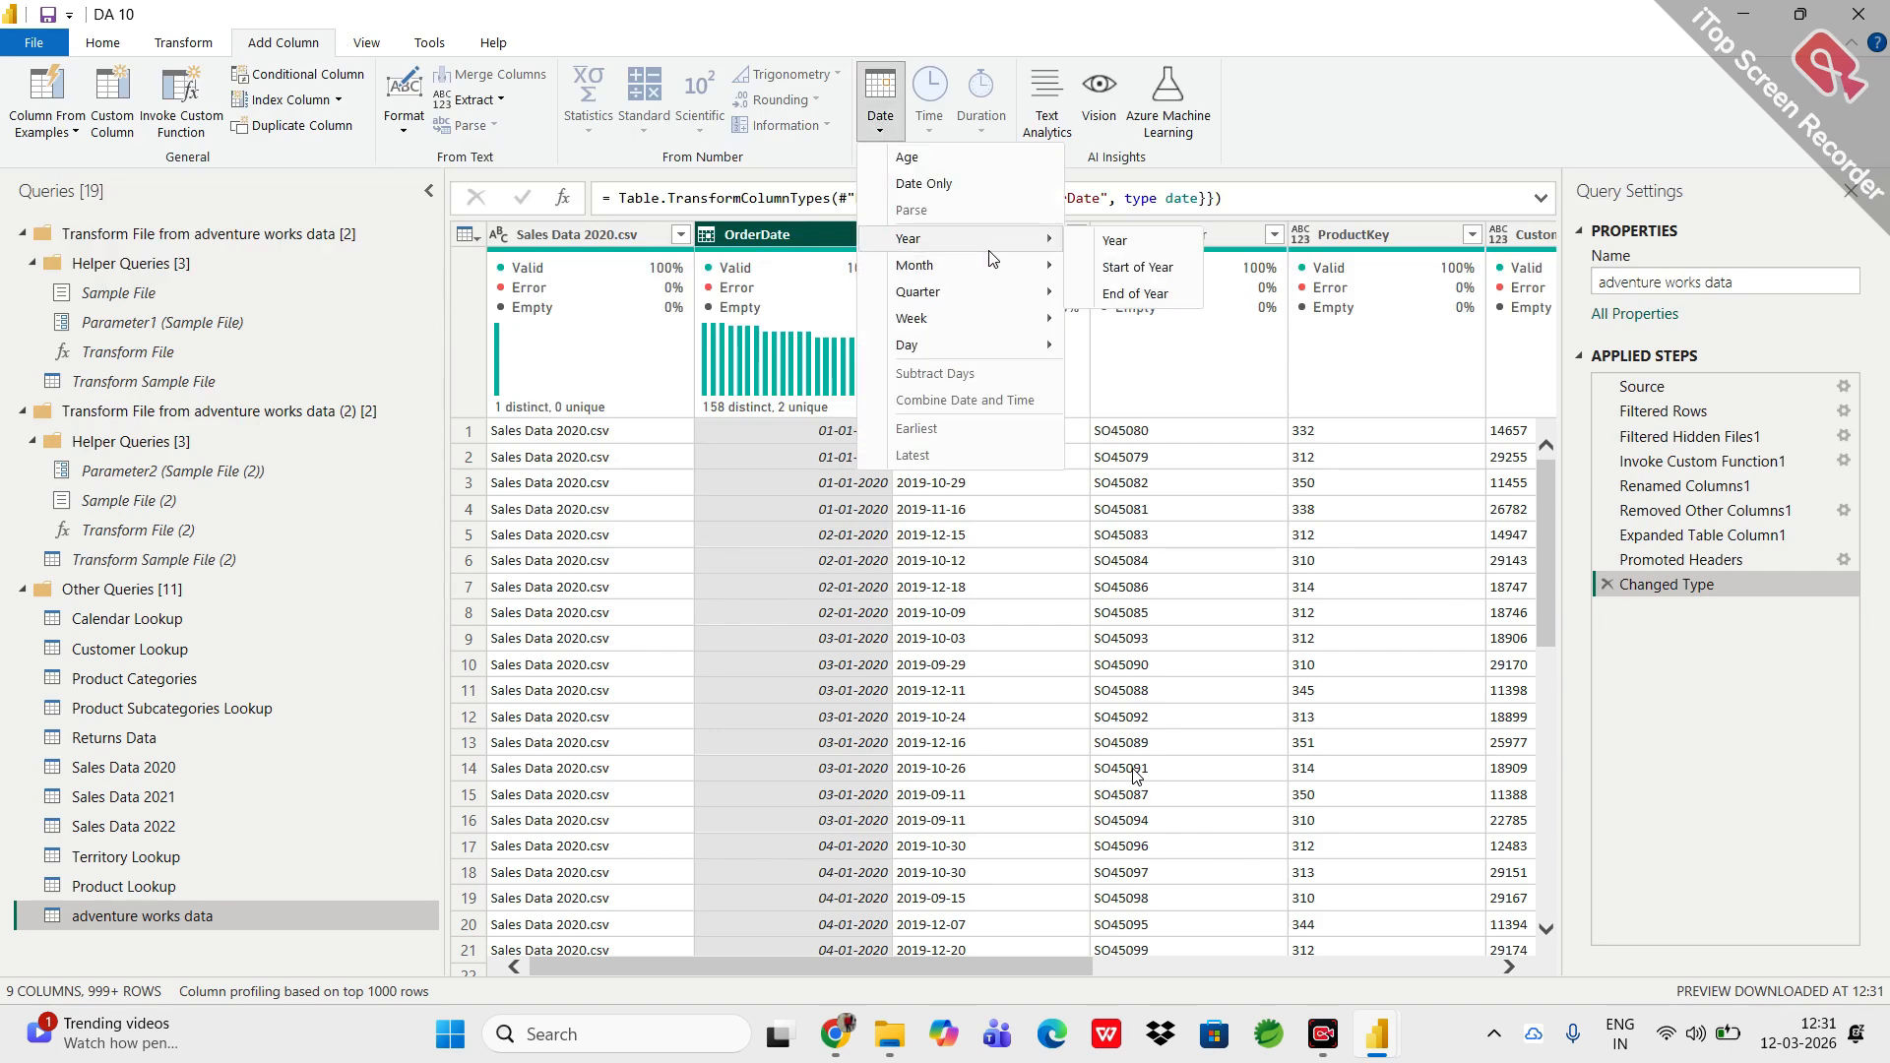
{"action": "left_click", "coordinate": [1156, 250]}
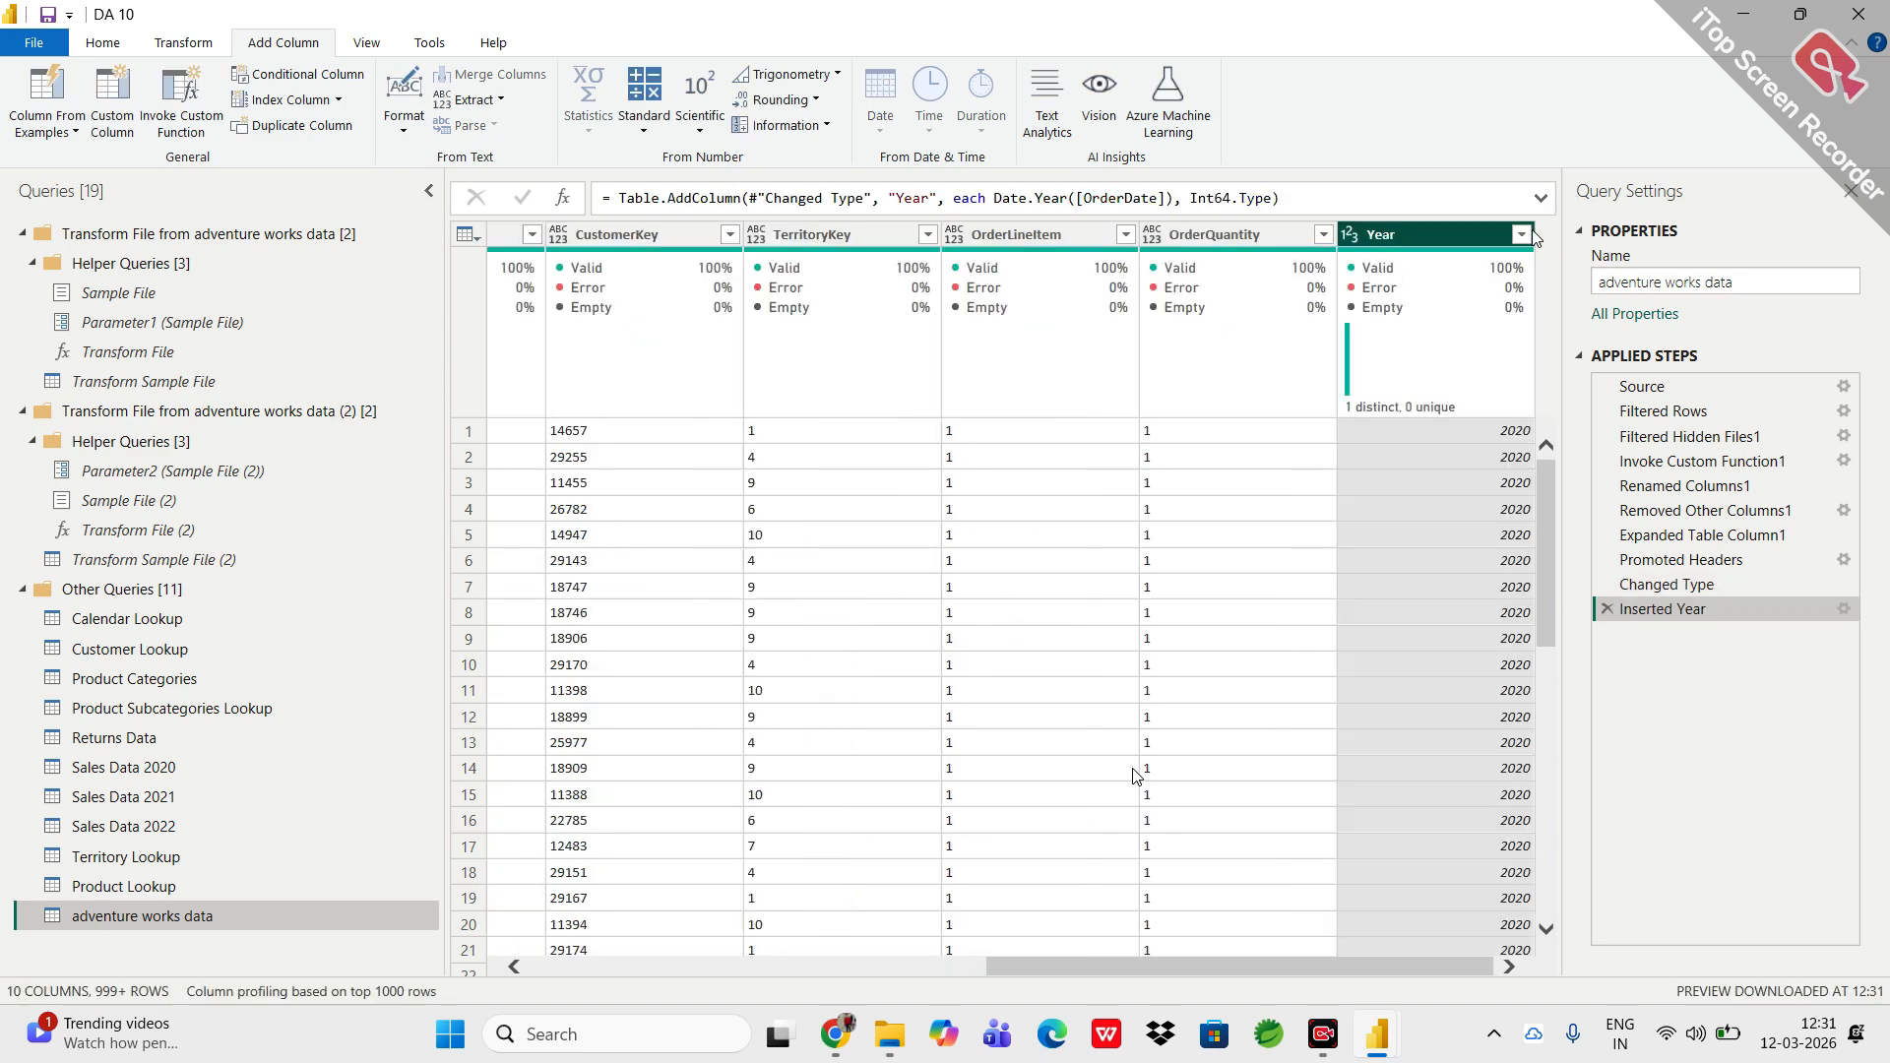
Try to load the full list of values in the Year column's filter, and close it without filtering.
{"action": "left_click", "coordinate": [1522, 235]}
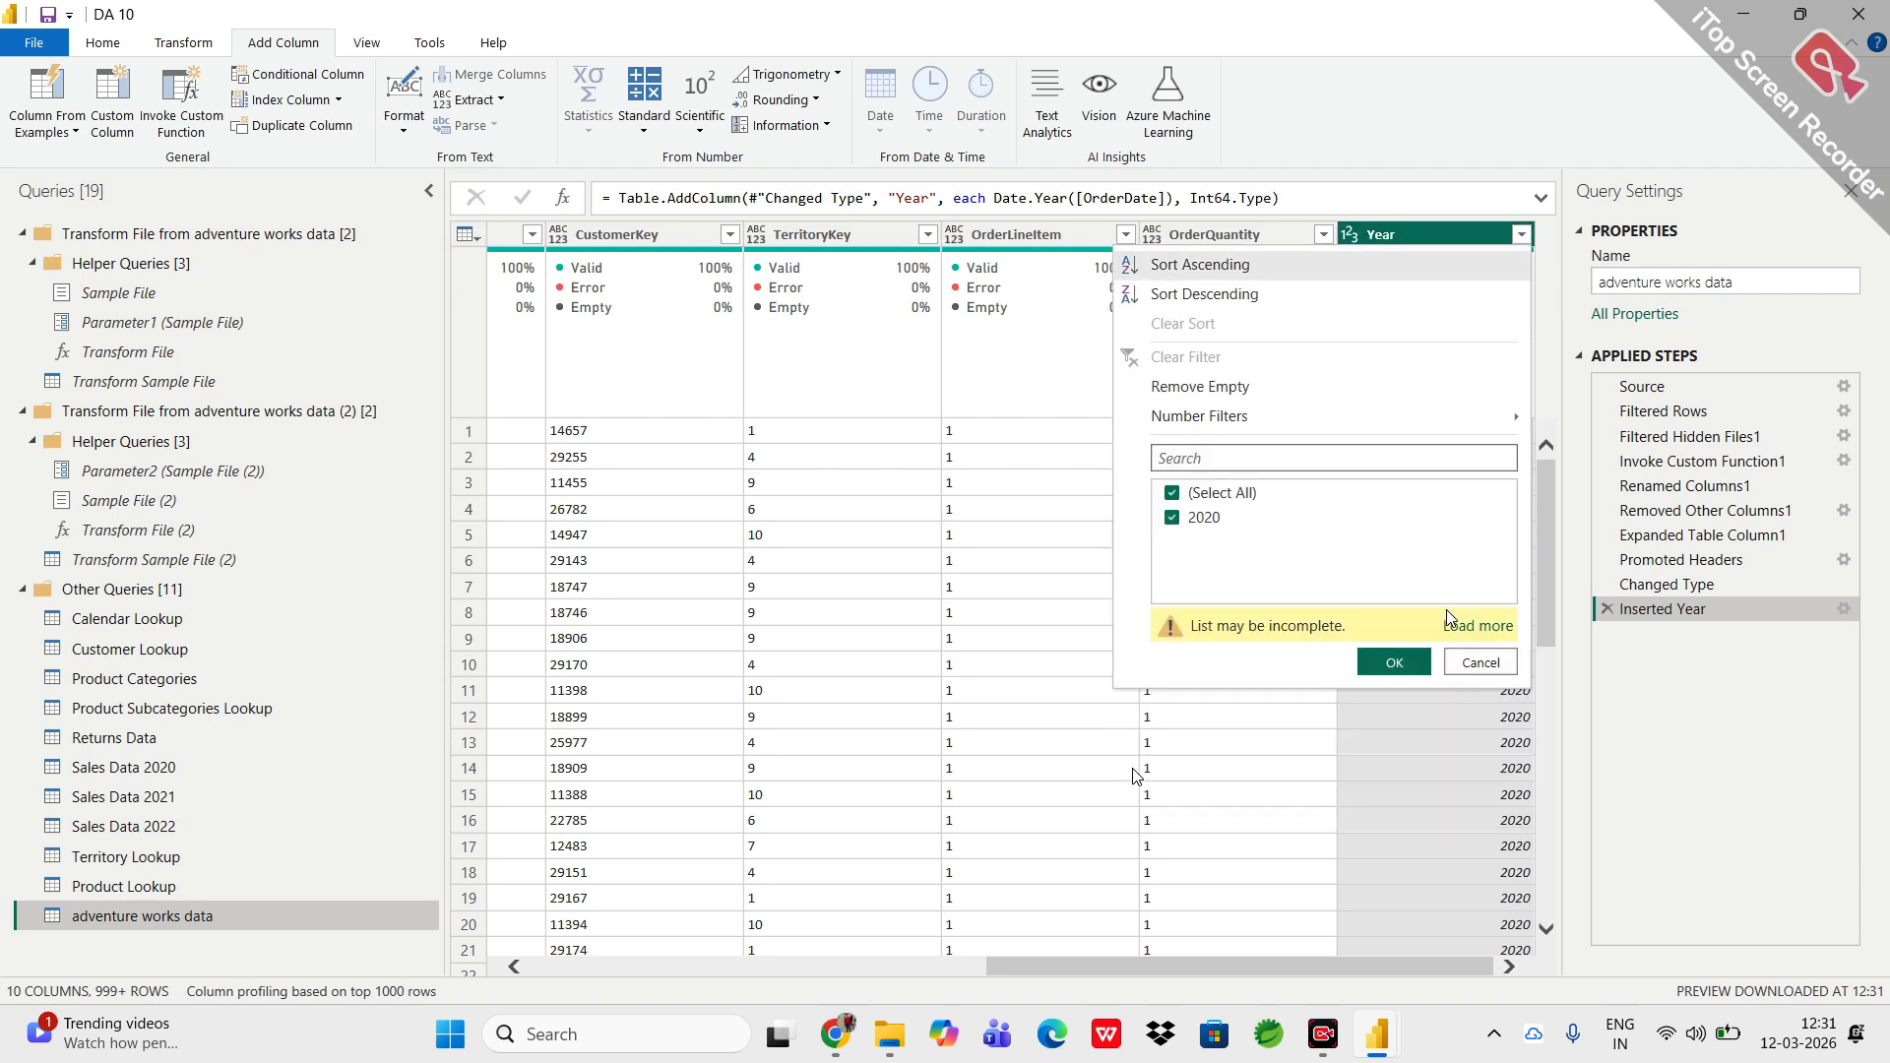
{"action": "left_click", "coordinate": [1469, 625]}
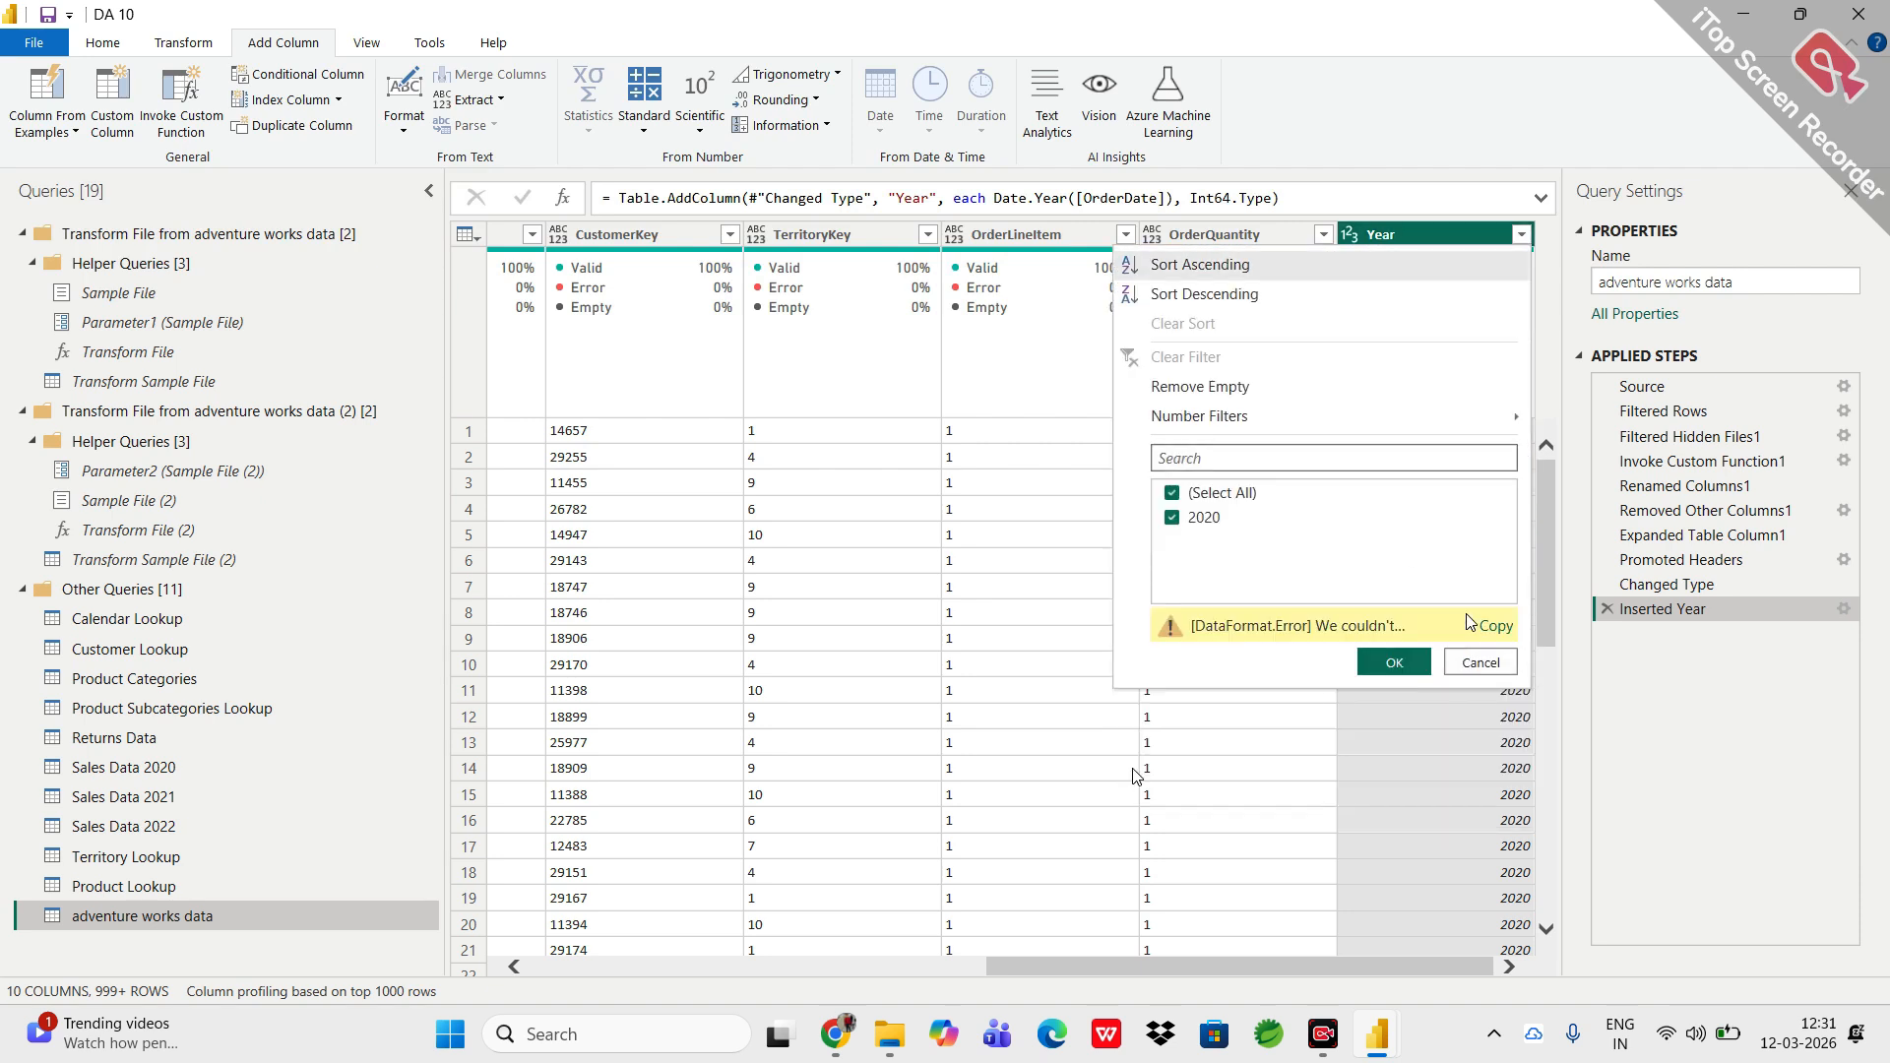
{"action": "left_click", "coordinate": [1485, 663]}
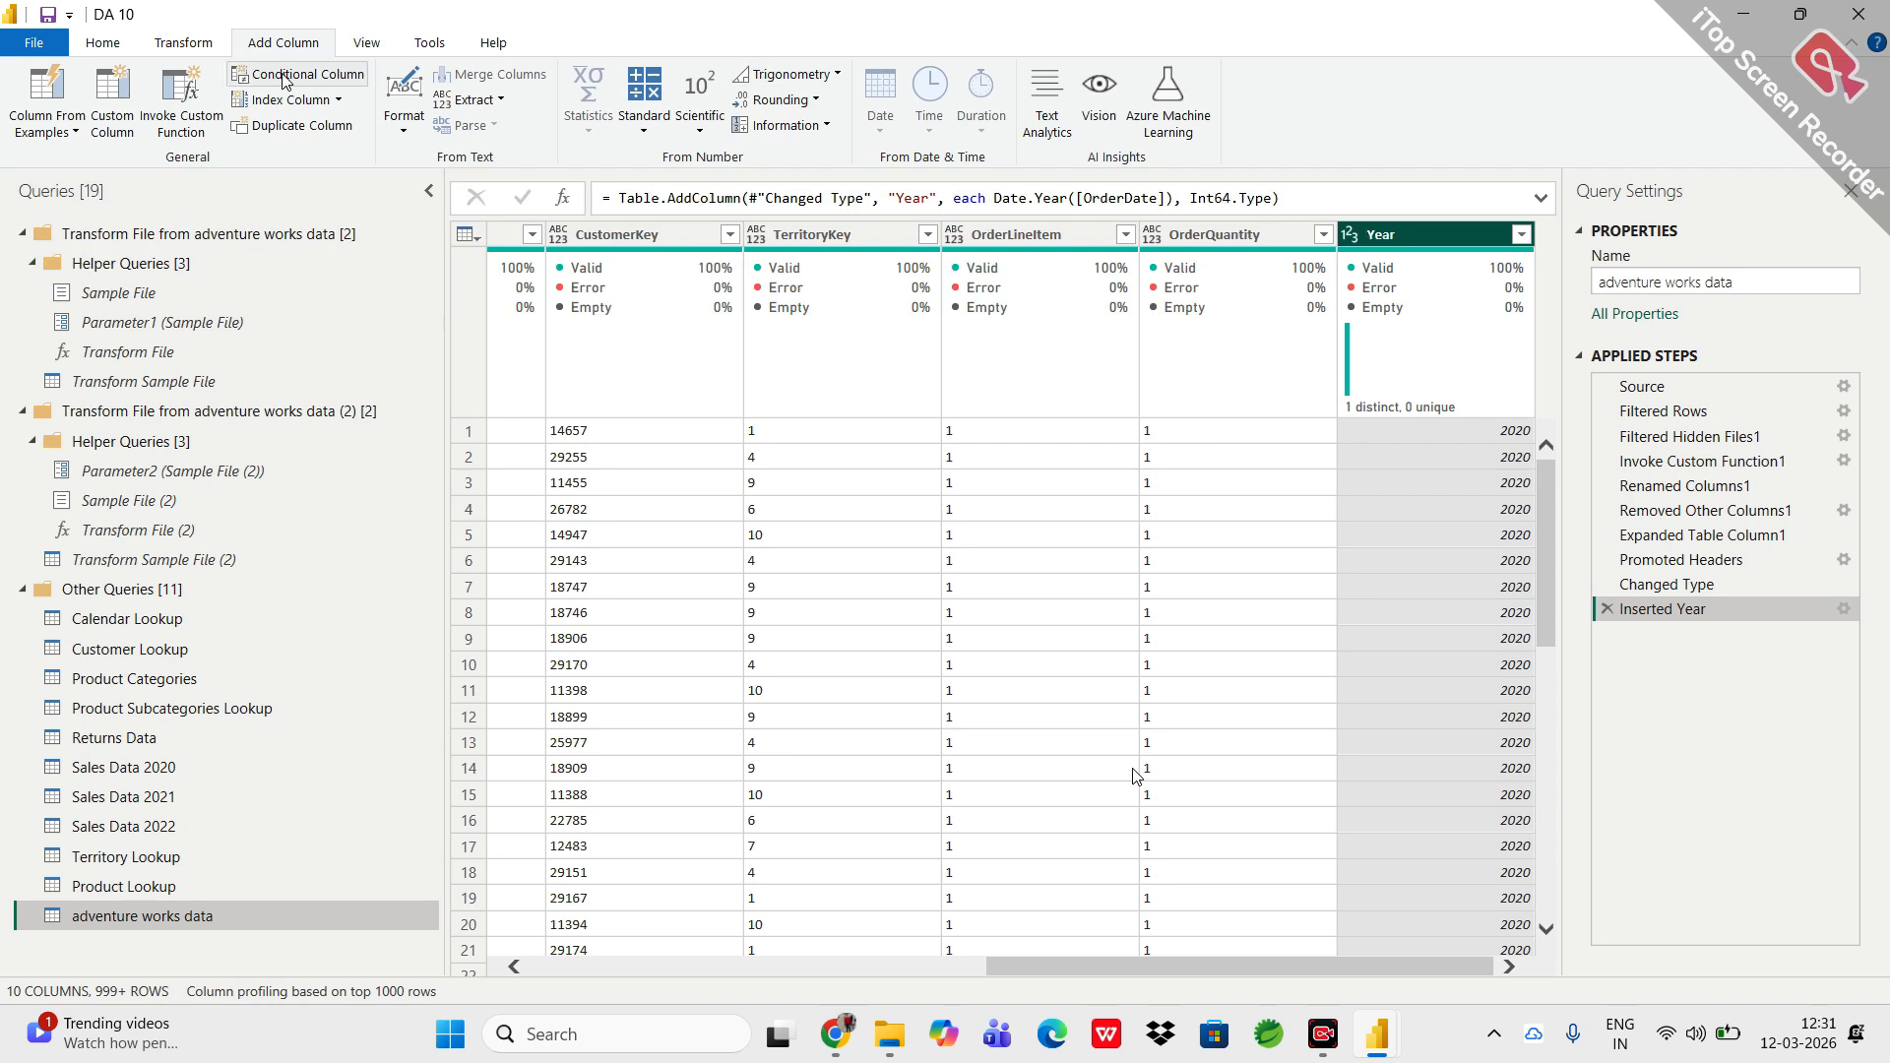
Try converting the Year column's data type to Date, and remove that type change from the applied steps.
{"action": "left_click", "coordinate": [120, 41]}
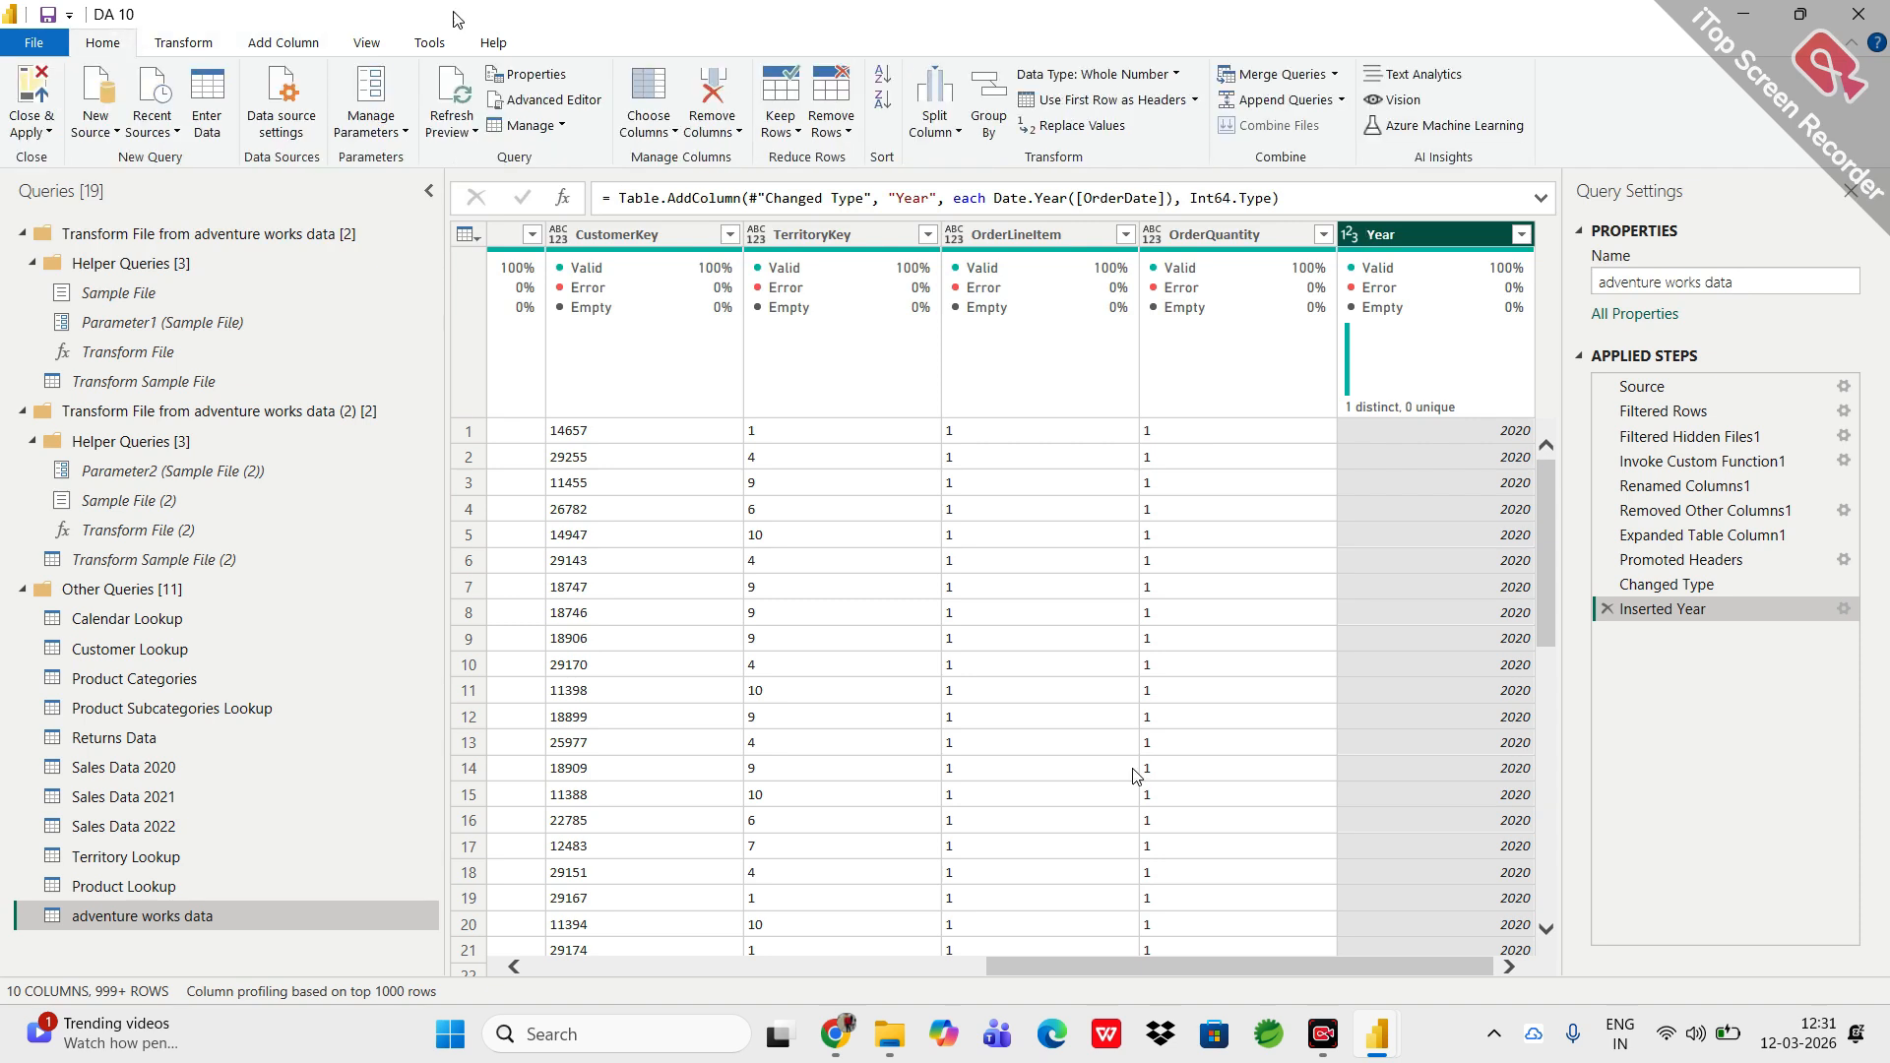
{"action": "left_click", "coordinate": [1101, 81]}
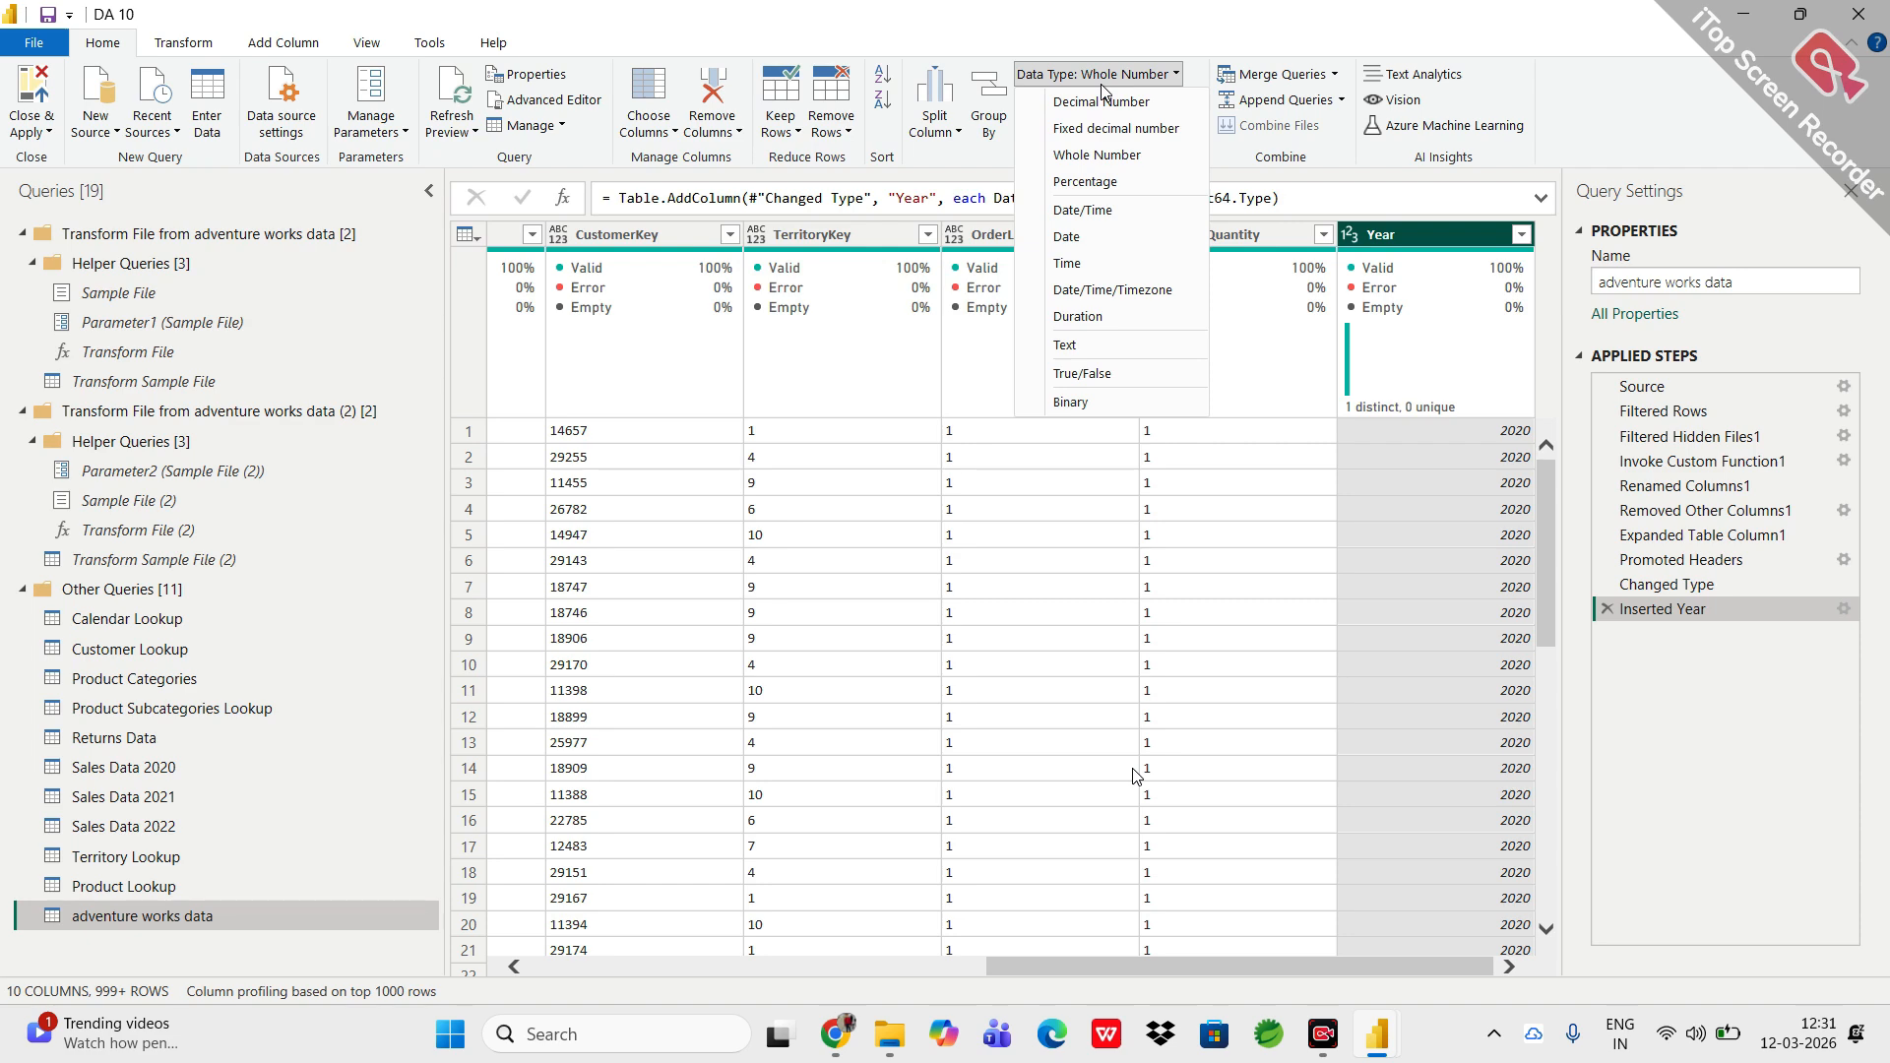
{"action": "left_click", "coordinate": [1060, 241]}
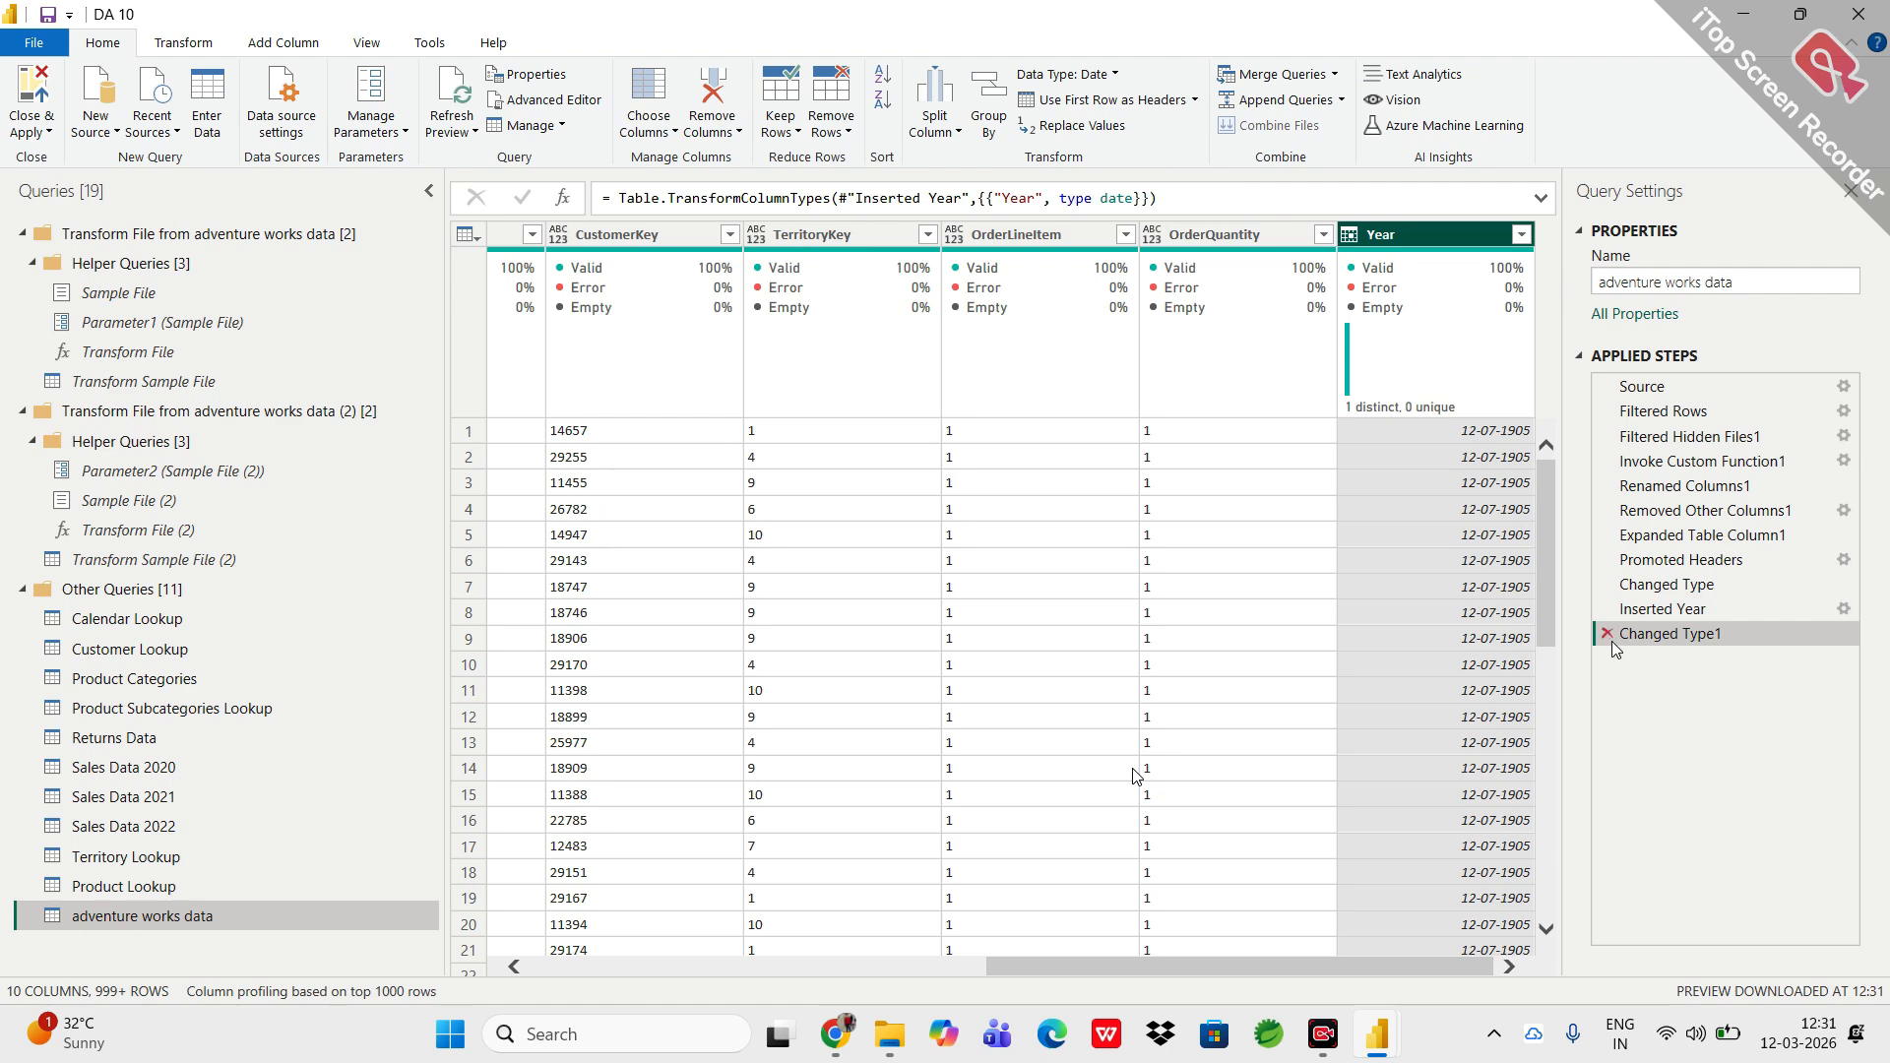
{"action": "left_click", "coordinate": [1608, 634]}
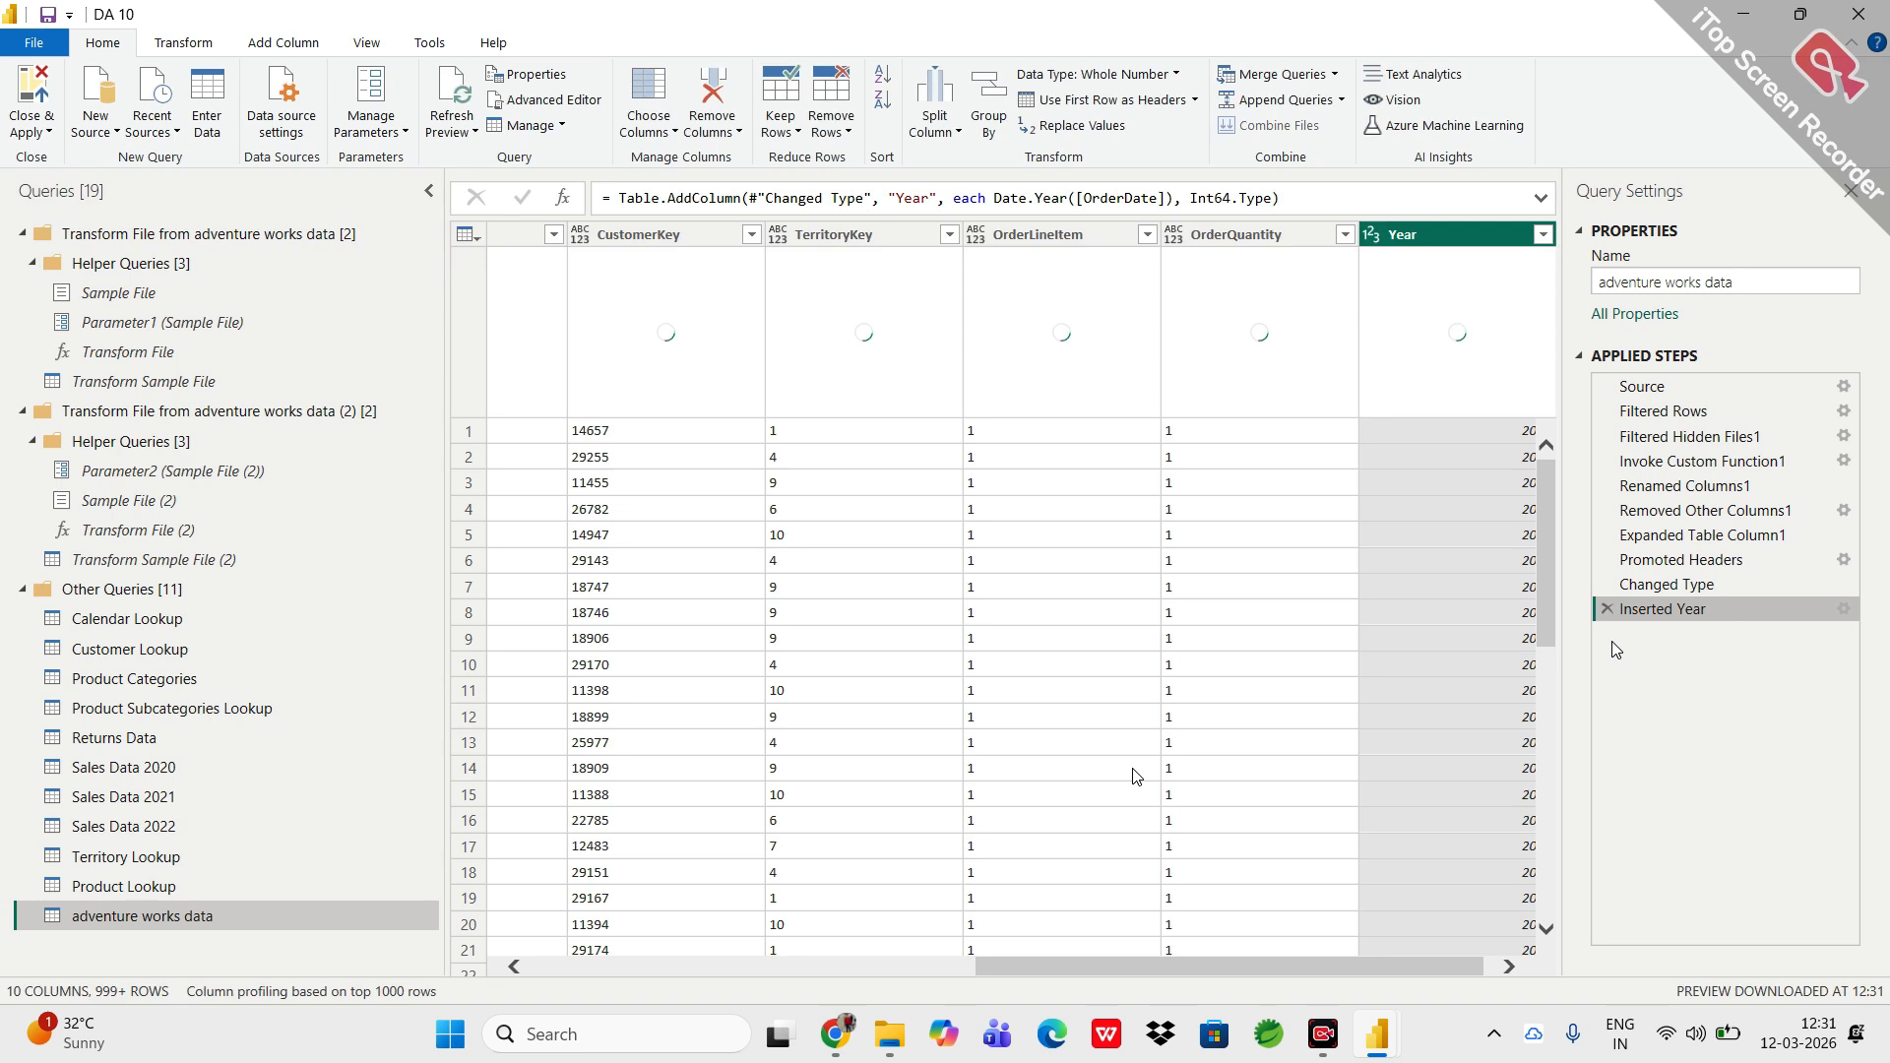
{"action": "left_click", "coordinate": [1088, 98]}
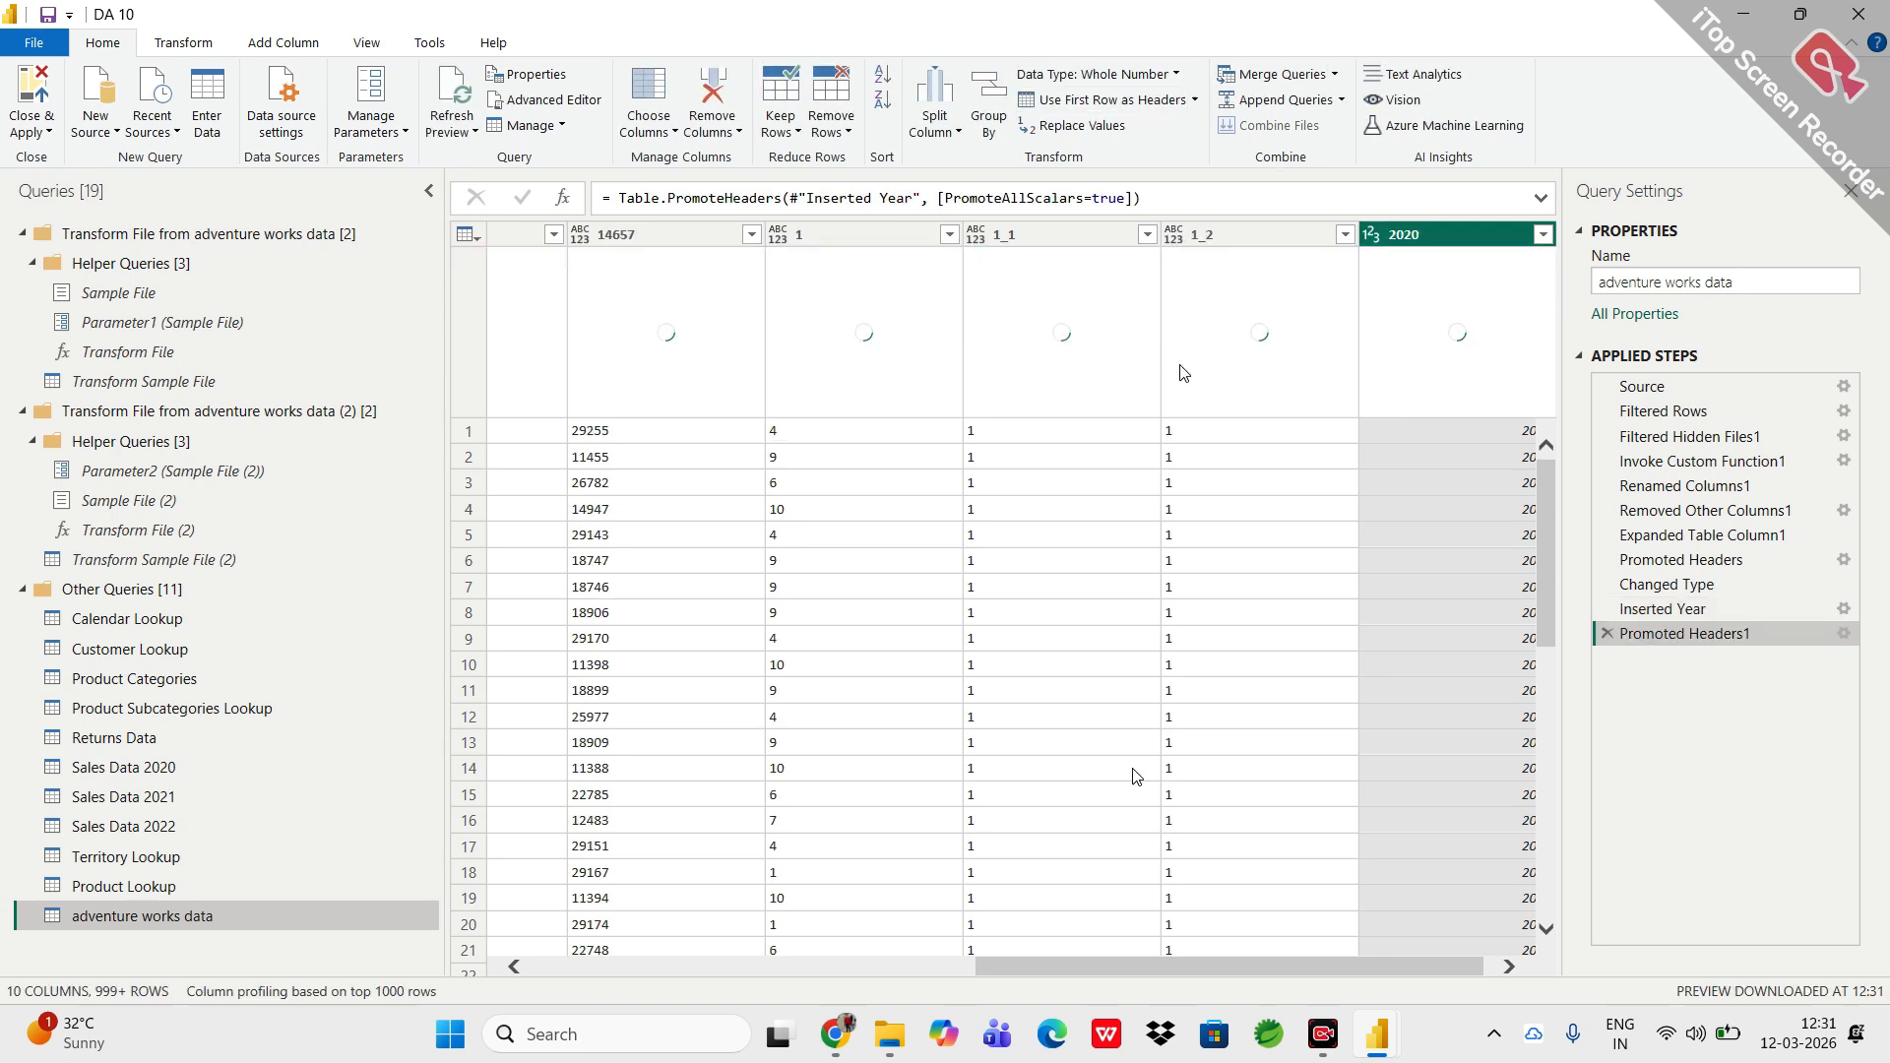
{"action": "left_click", "coordinate": [1147, 75]}
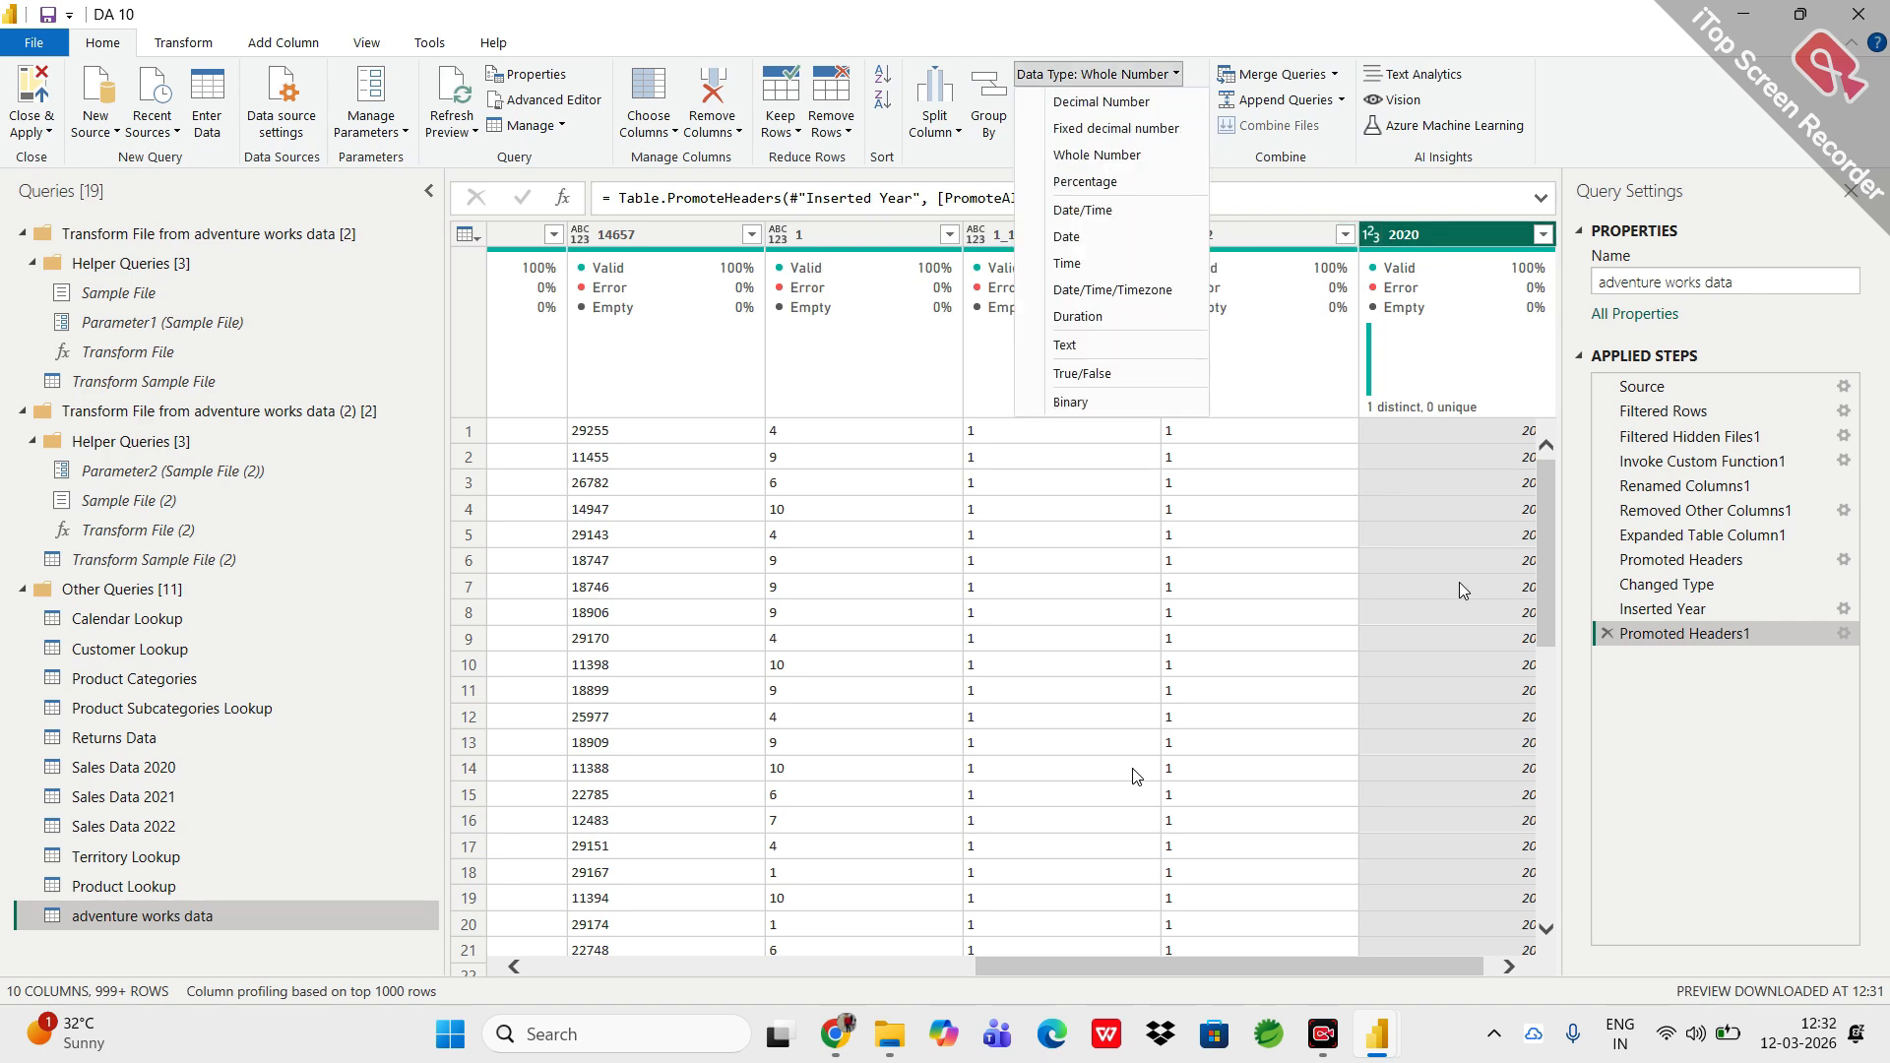
{"action": "left_click", "coordinate": [1603, 631]}
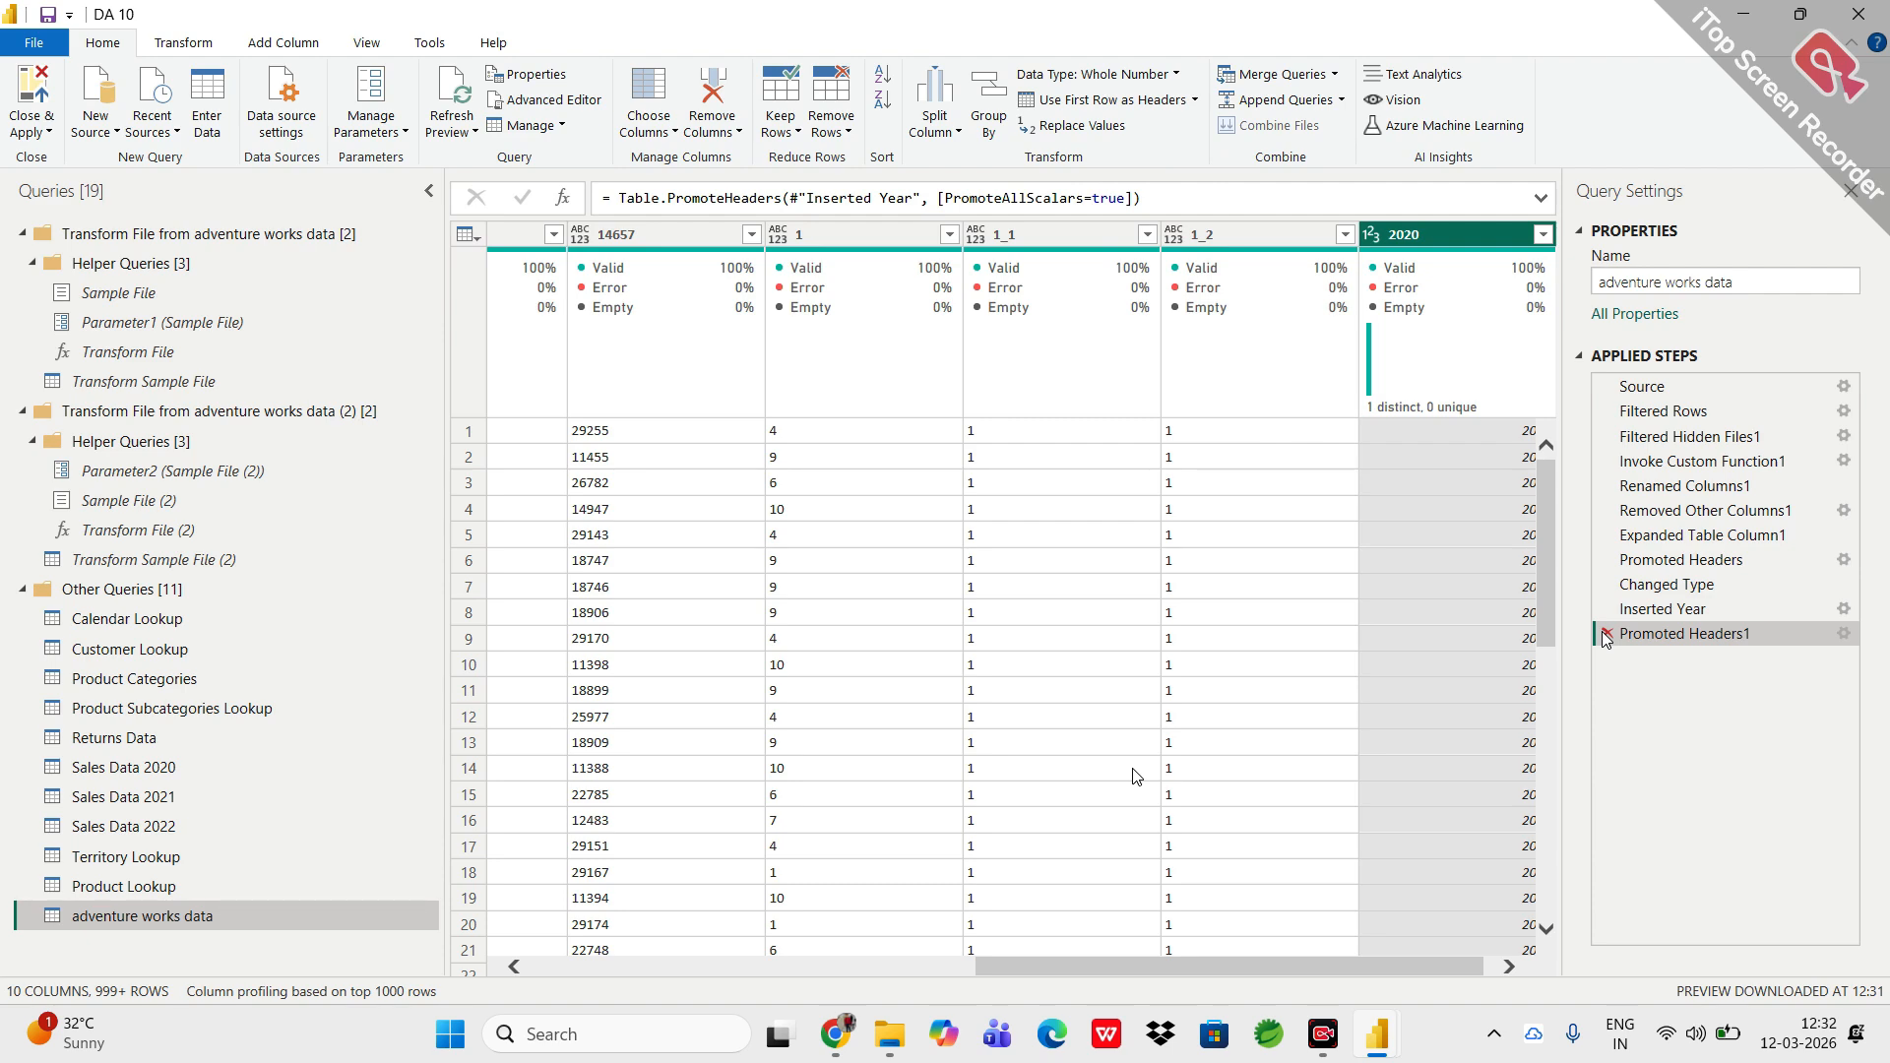
{"action": "left_click", "coordinate": [1607, 634]}
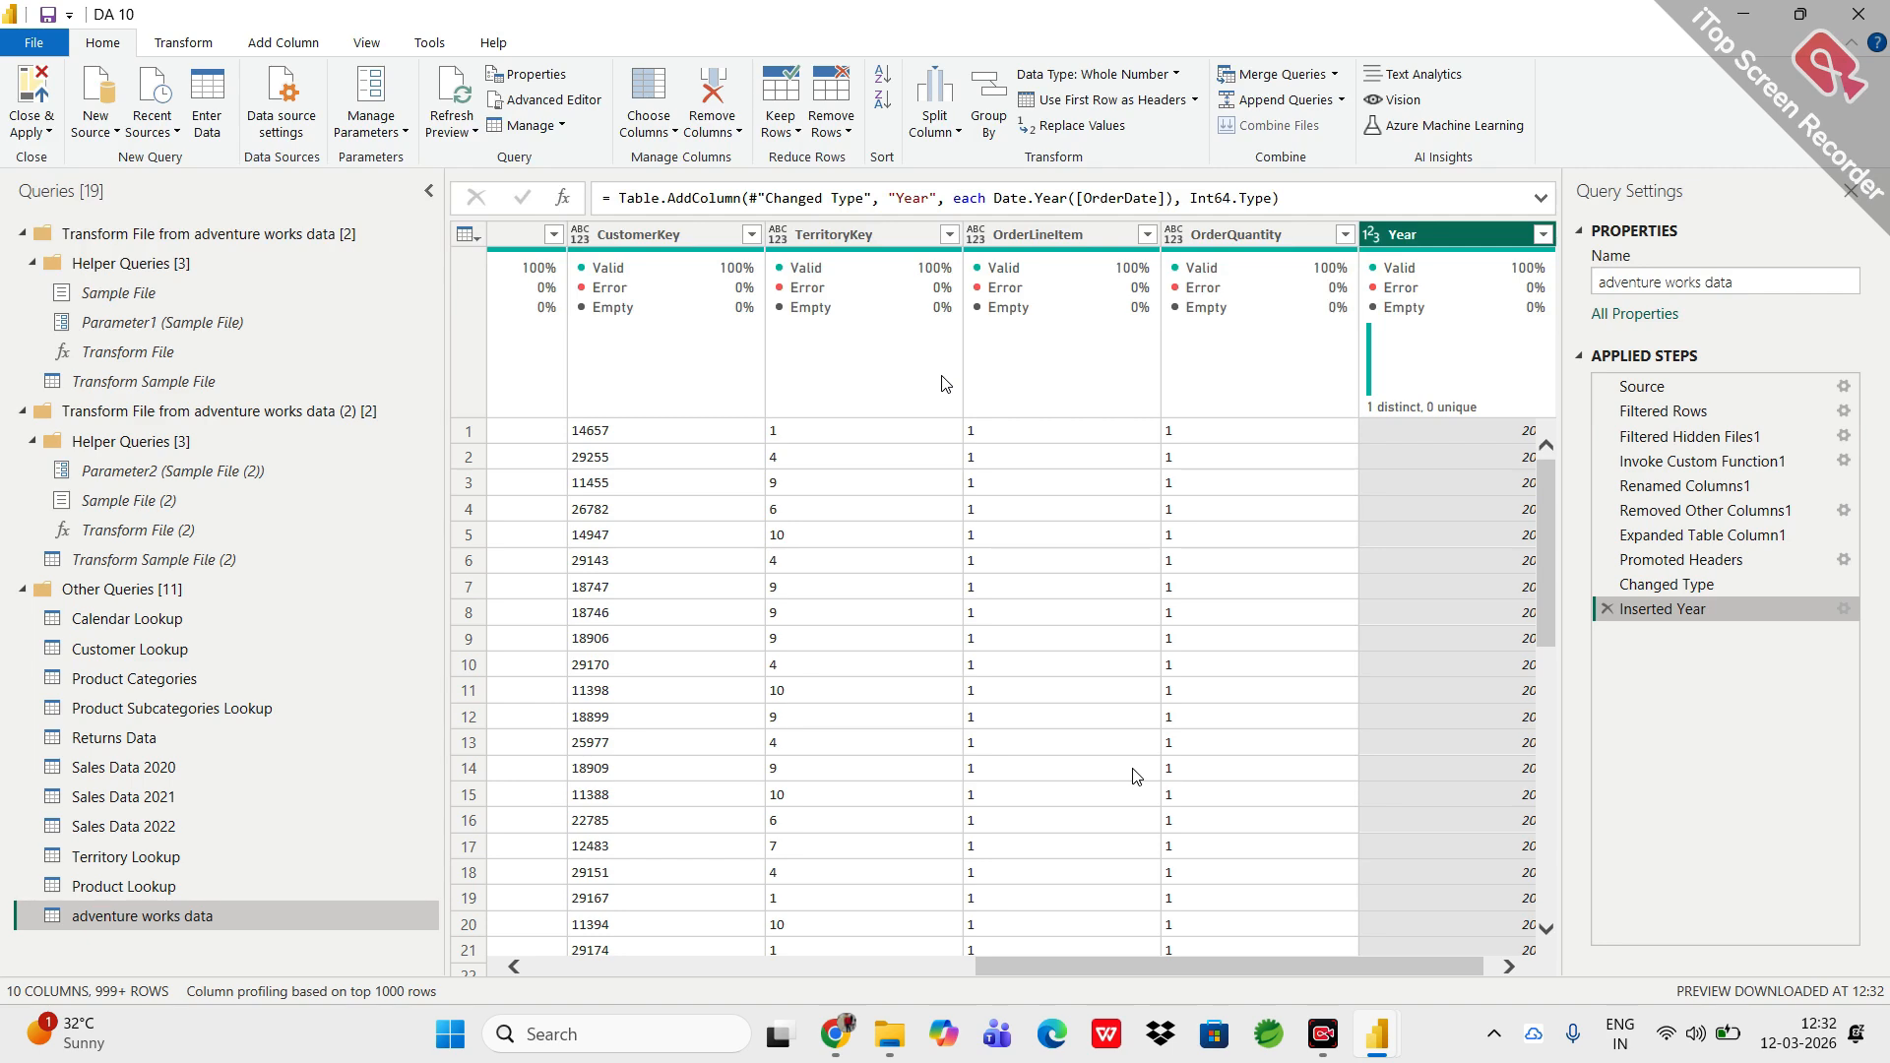
Review the combined query's first columns and view the Calendar Lookup and Customer Lookup queries.
{"action": "left_click_drag", "start_coordinate": [1037, 971], "coordinate": [356, 937]}
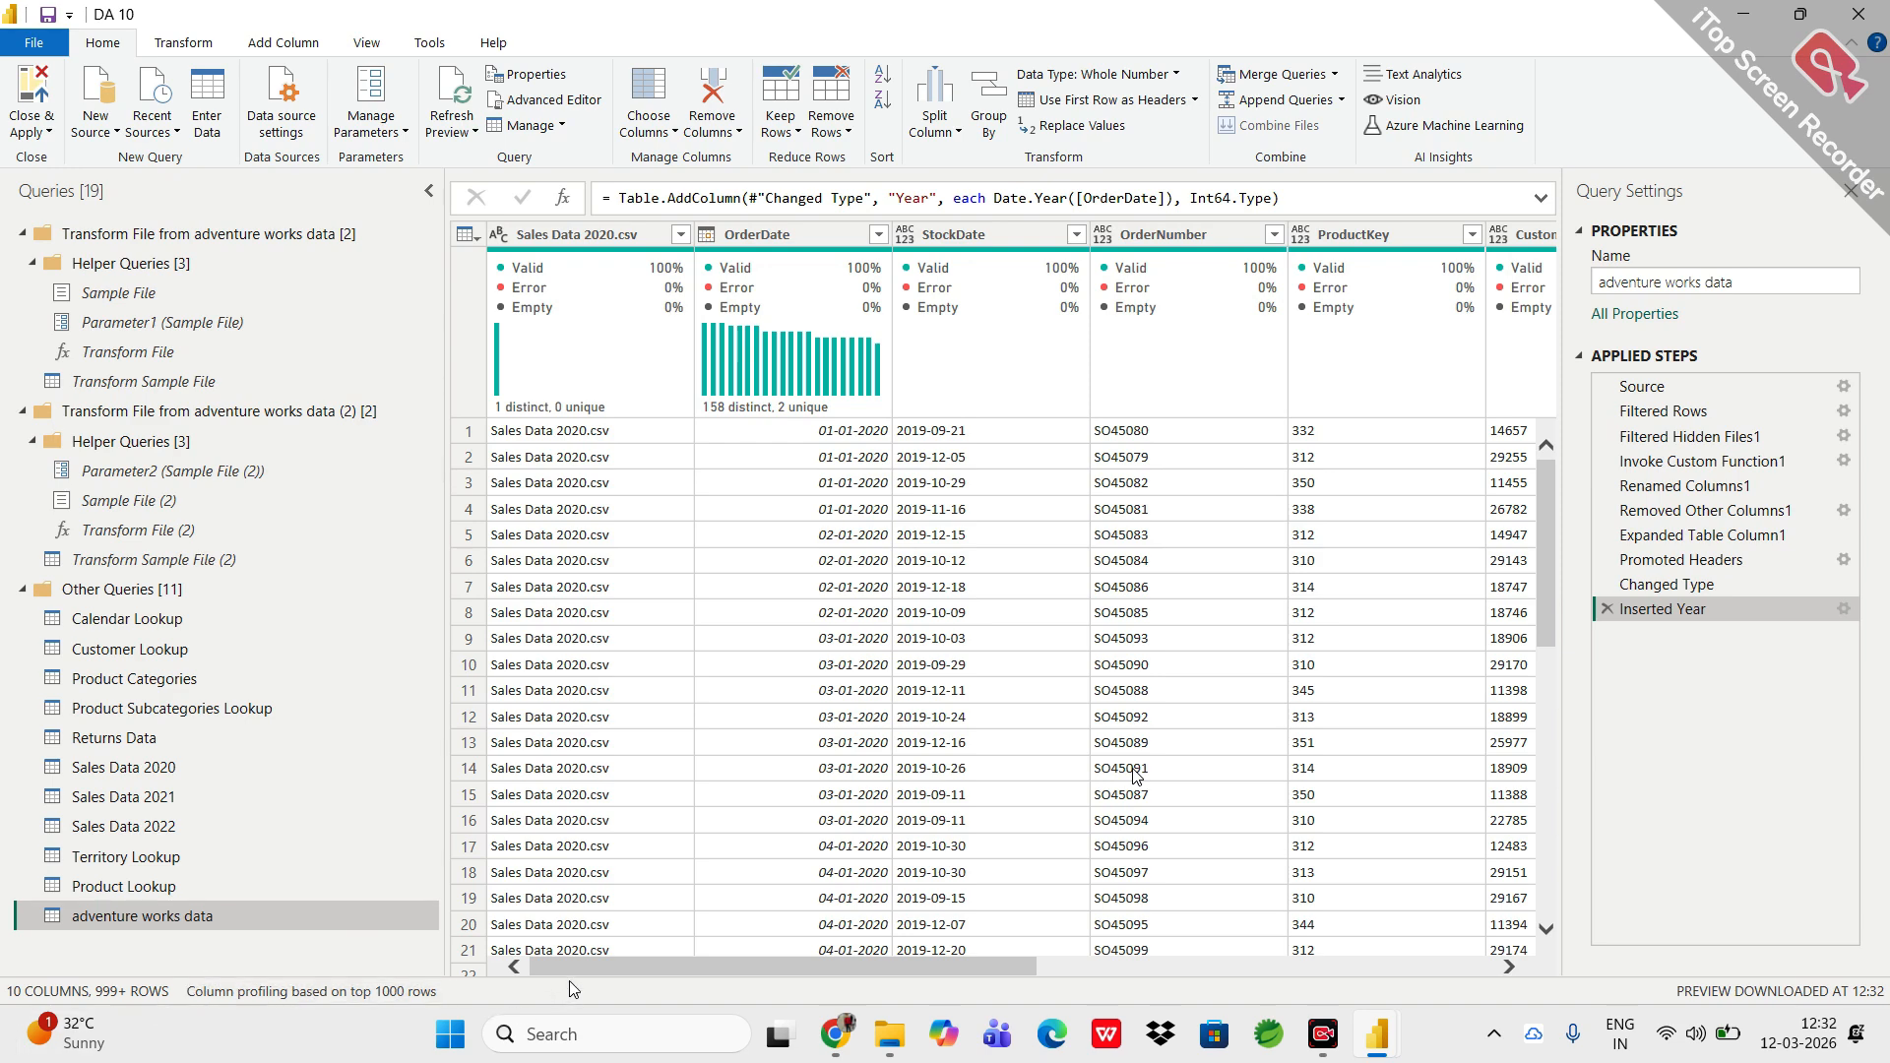
{"action": "mouse_move", "coordinate": [583, 967]}
{"action": "left_mouse_down"}
{"action": "mouse_move", "coordinate": [972, 989]}
{"action": "mouse_move", "coordinate": [548, 960]}
{"action": "left_mouse_up"}
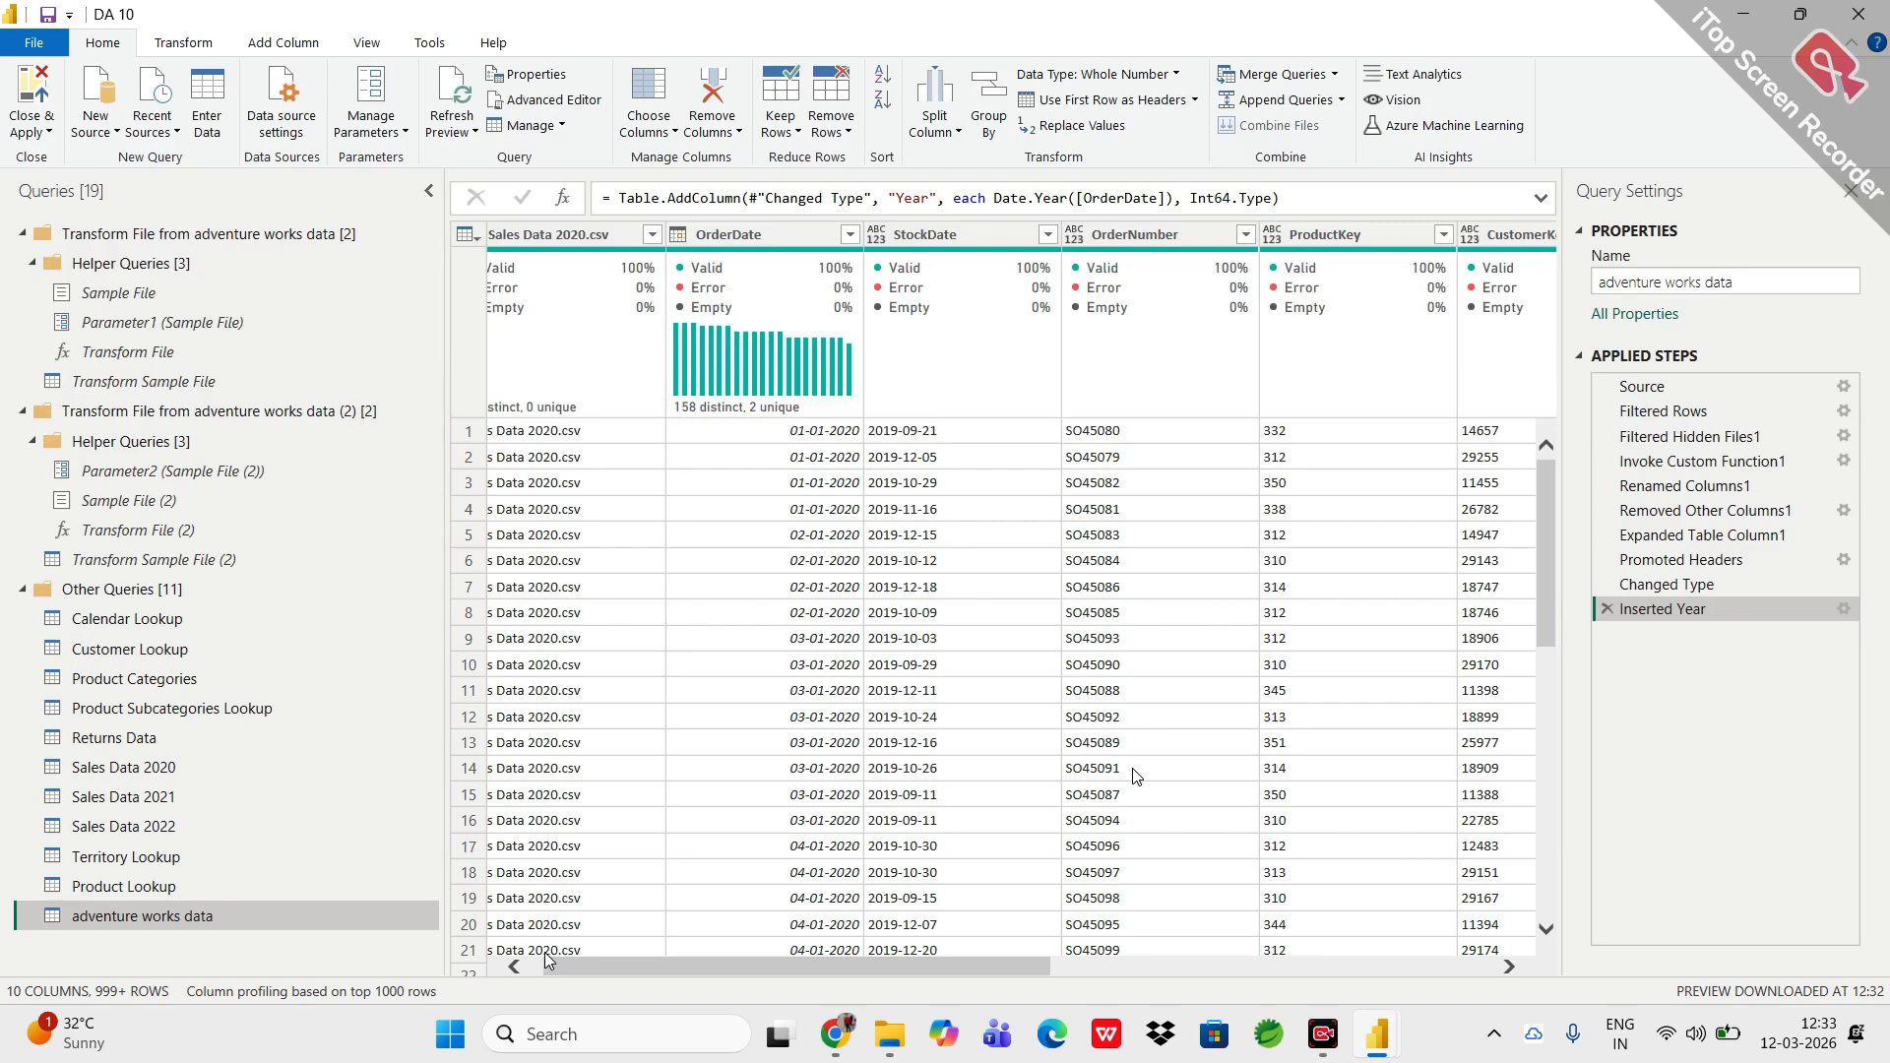
{"action": "left_click_drag", "start_coordinate": [623, 962], "coordinate": [599, 963]}
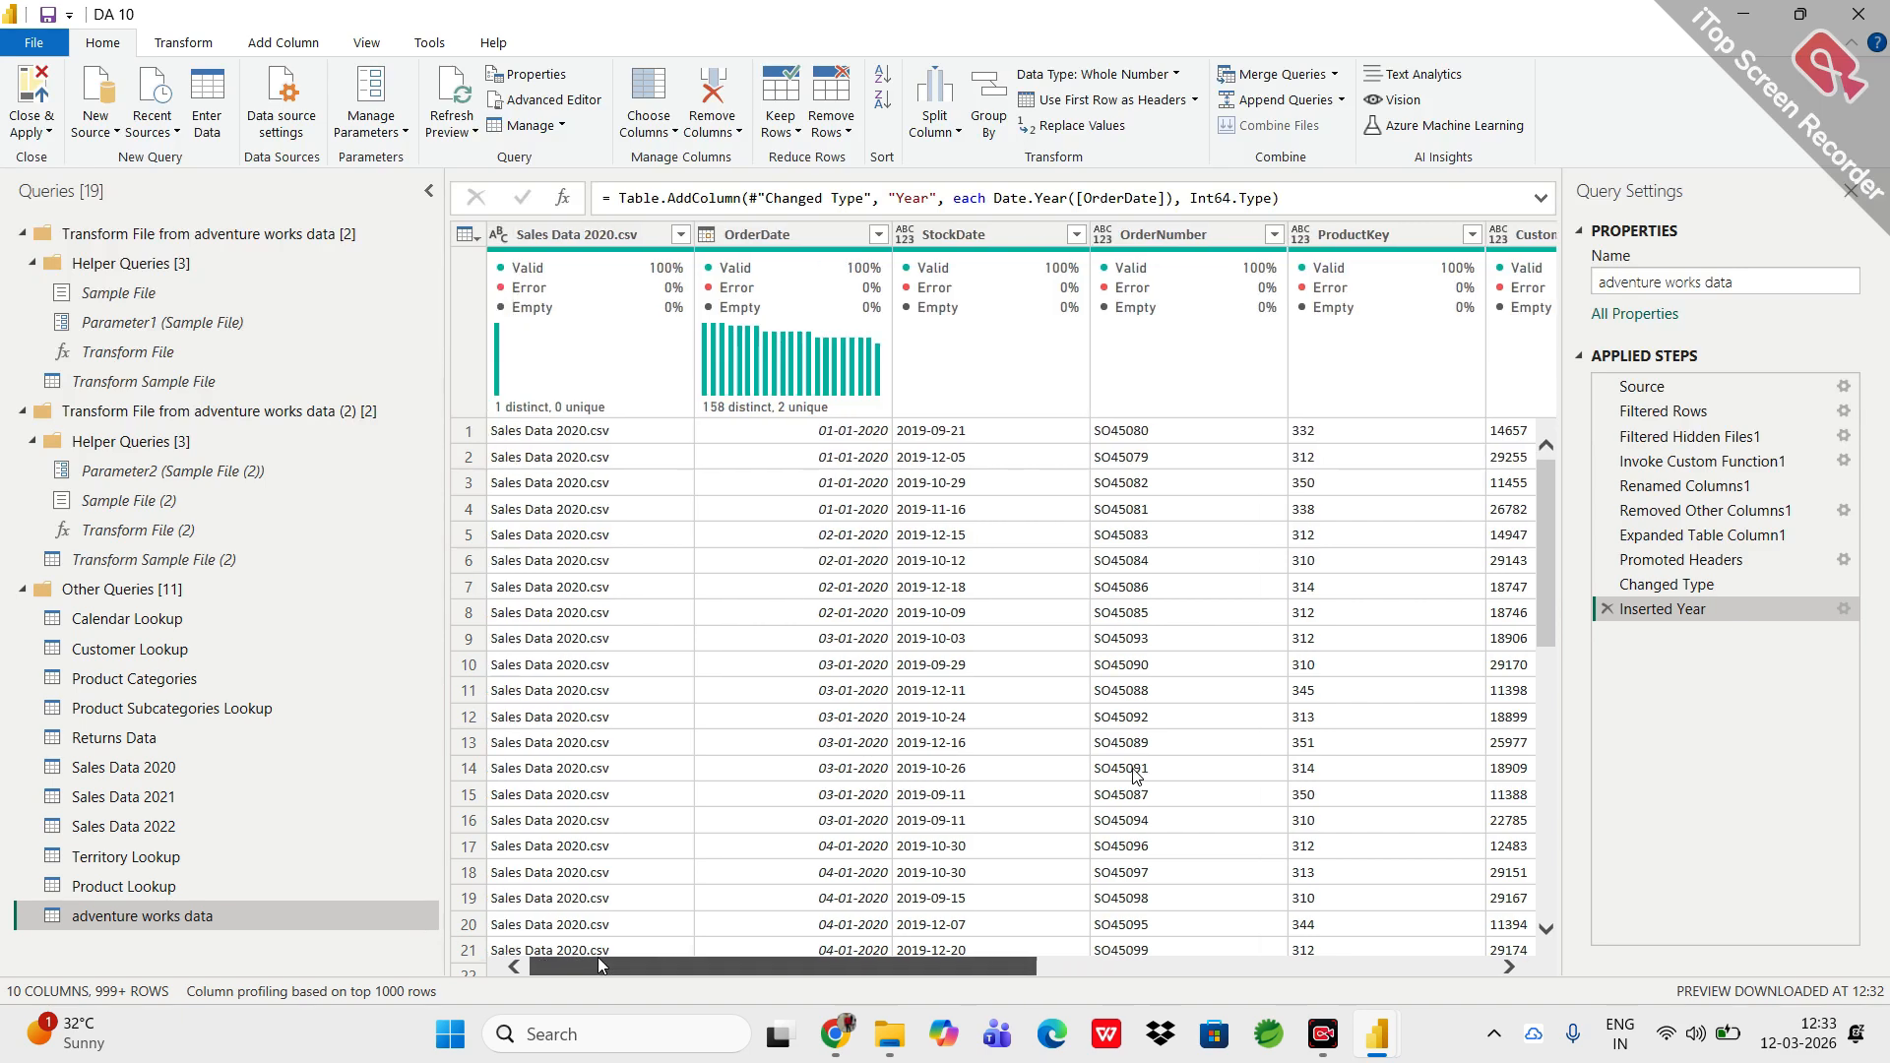
{"action": "left_click", "coordinate": [205, 628]}
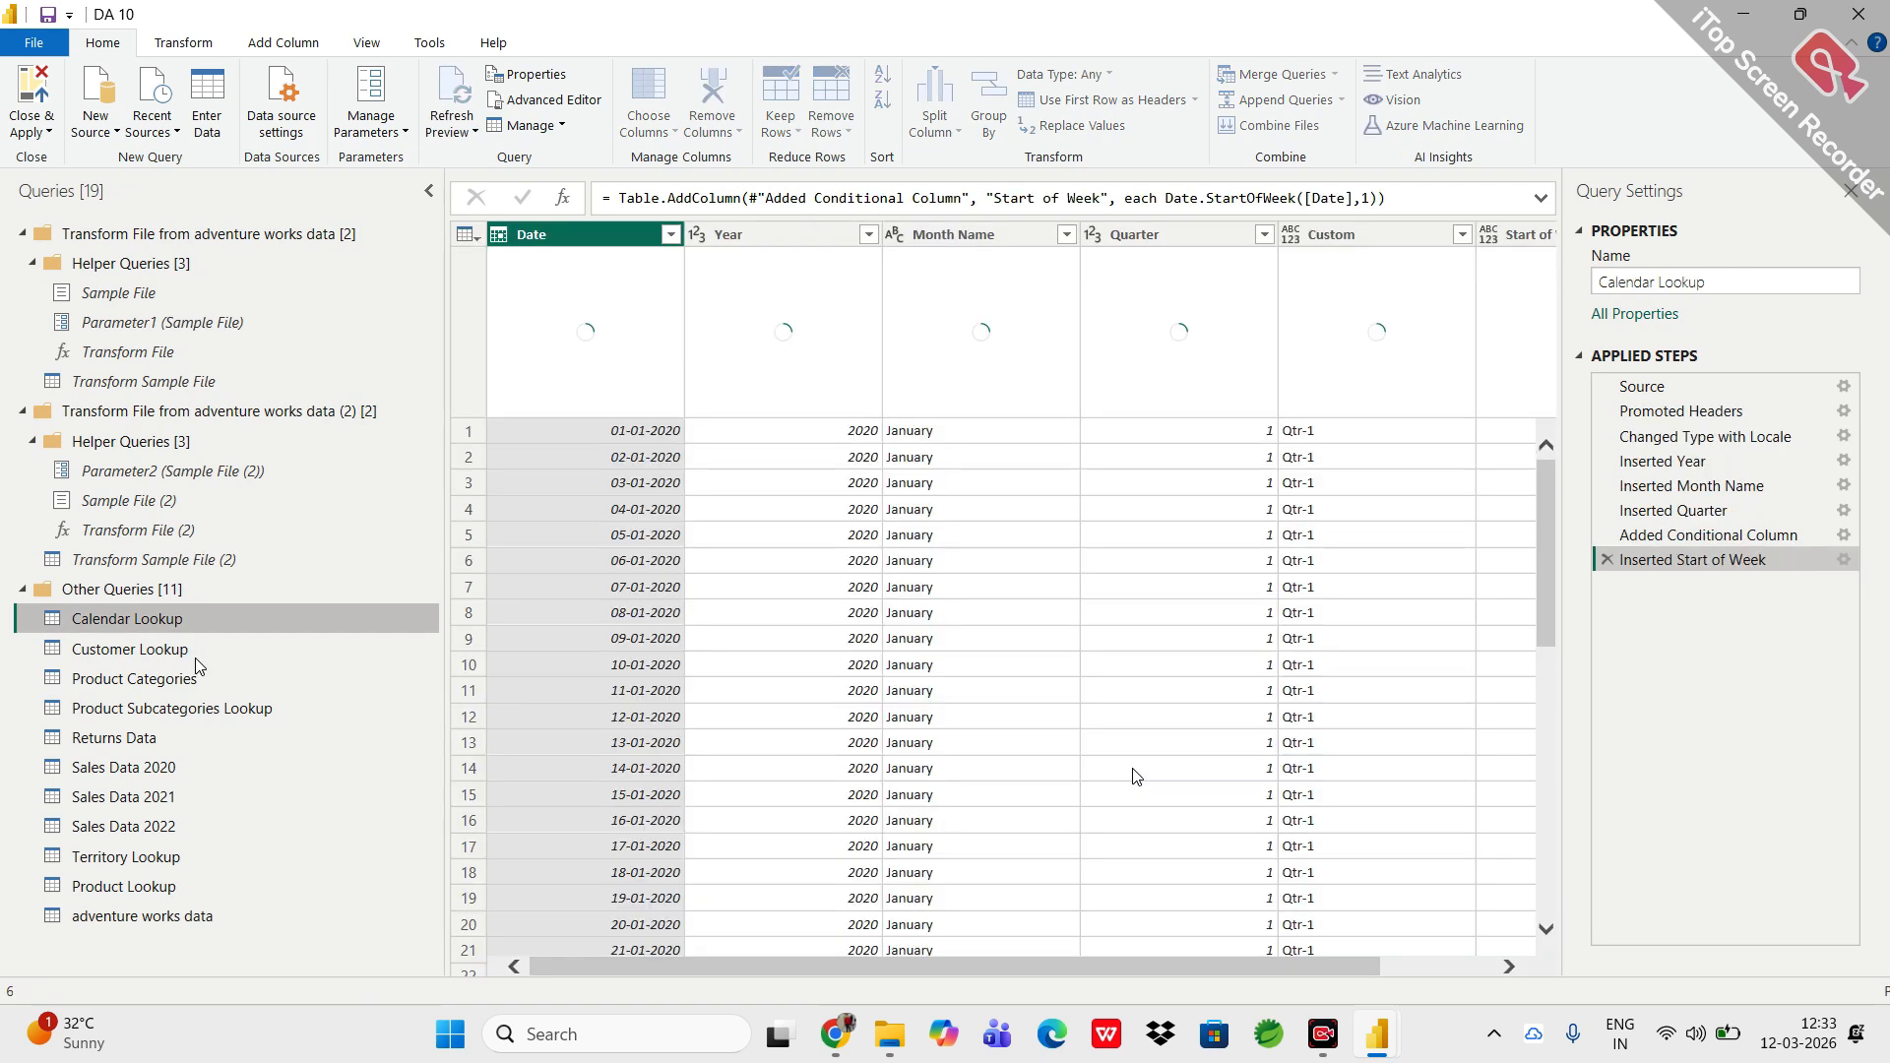
{"action": "left_click", "coordinate": [195, 657]}
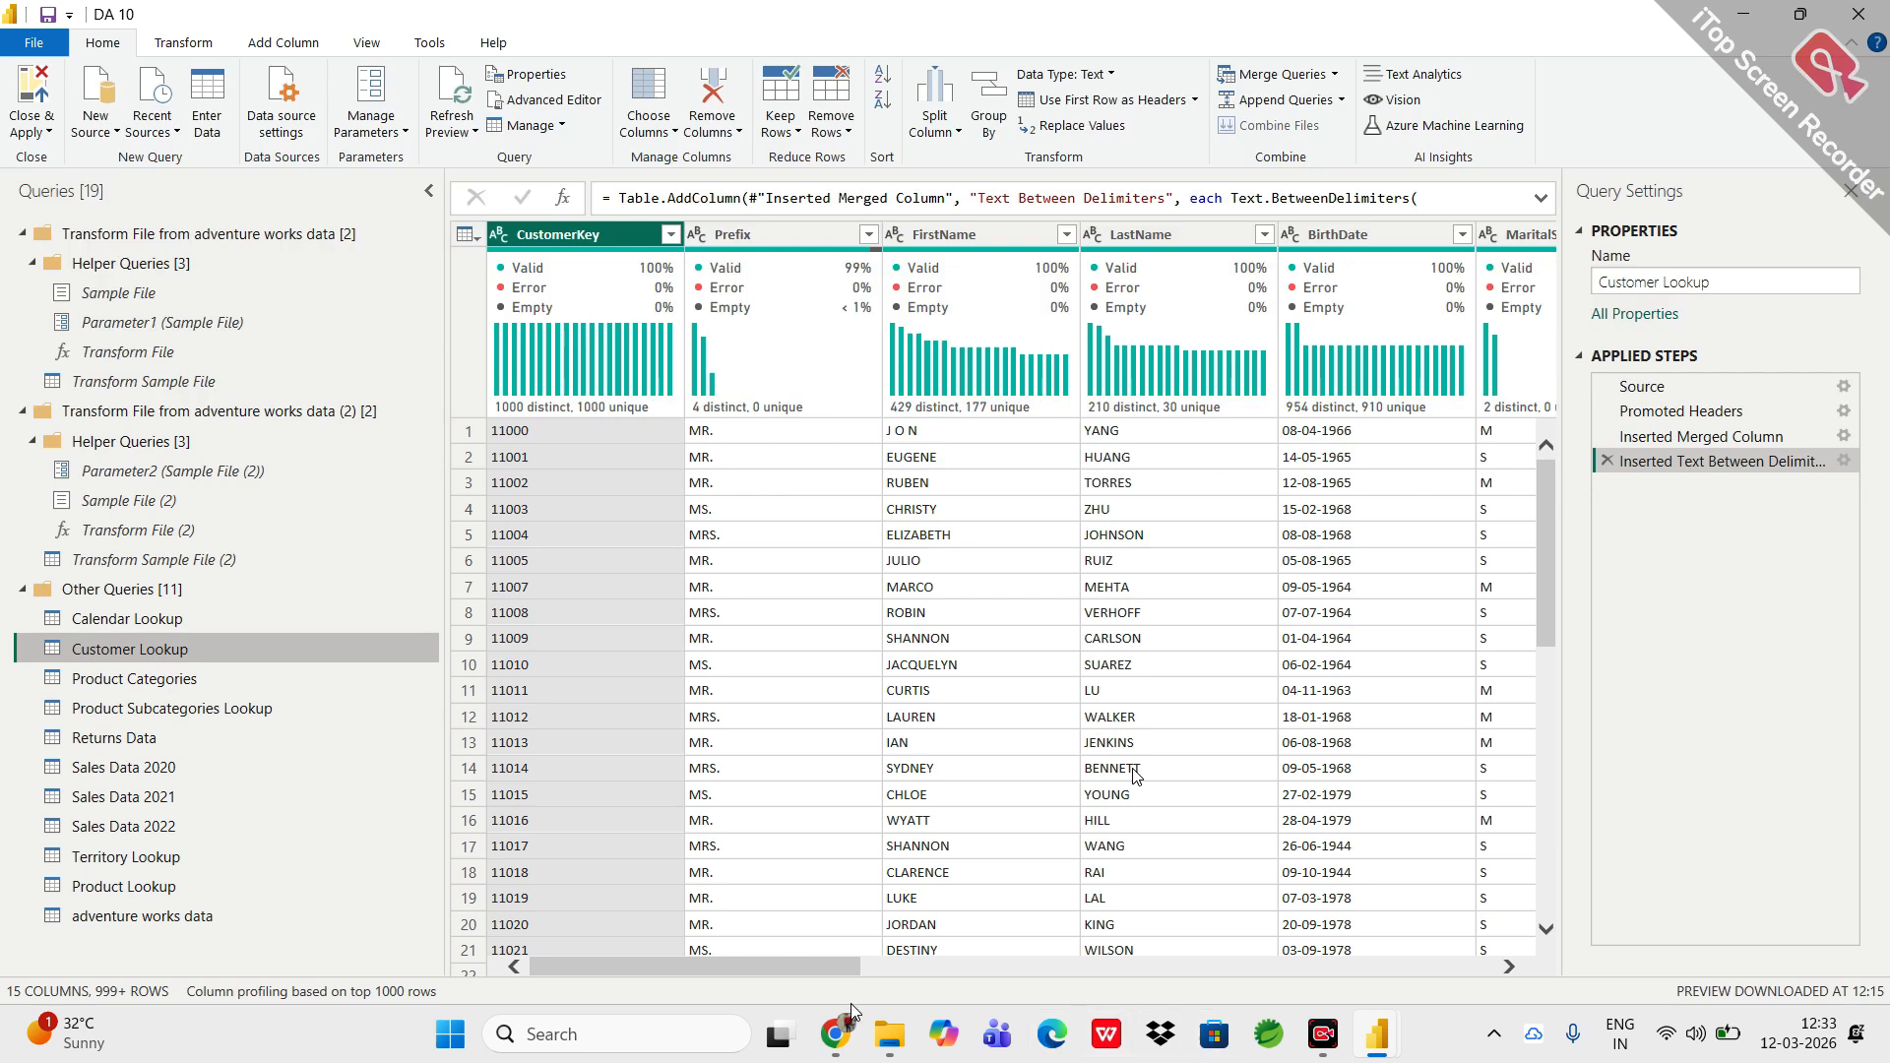
Add a merged column to Customer Lookup combining FirstName, LastName and Prefix in that order, separated by a space.
{"action": "mouse_move", "coordinate": [833, 1059]}
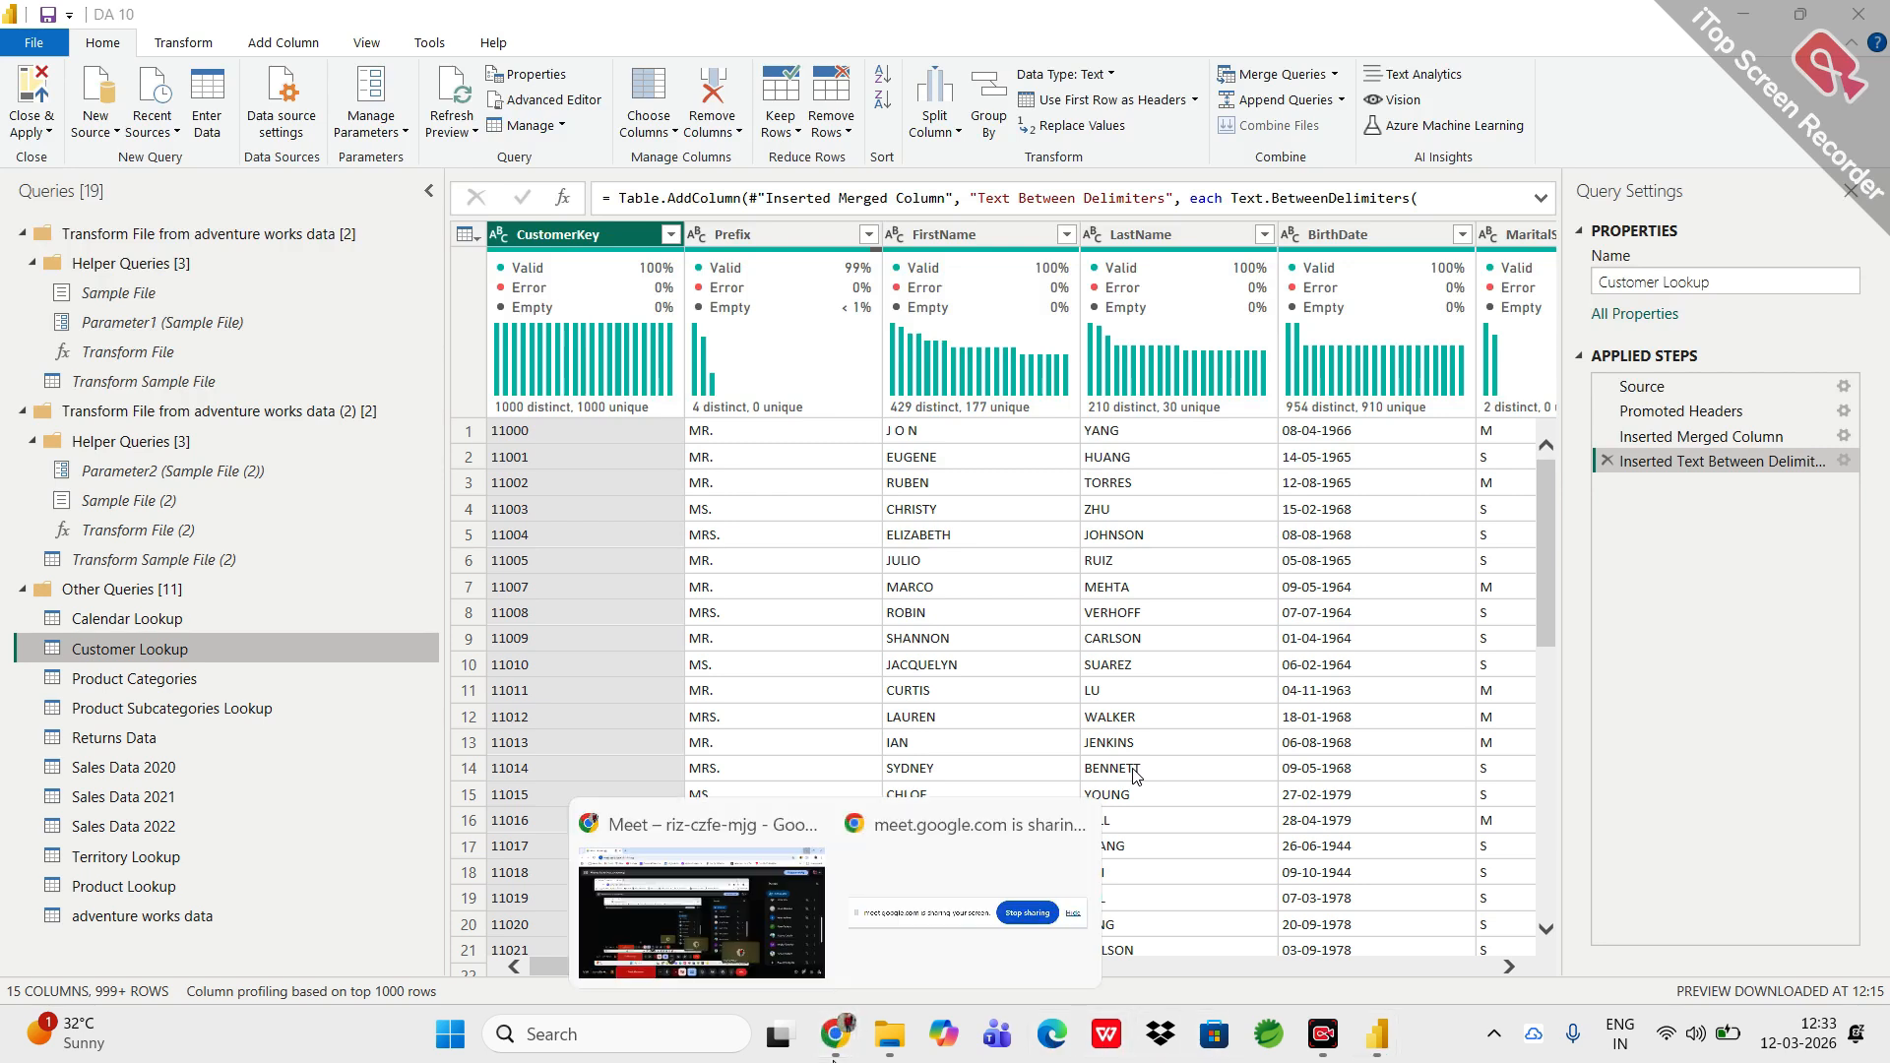
{"action": "left_click", "coordinate": [795, 613]}
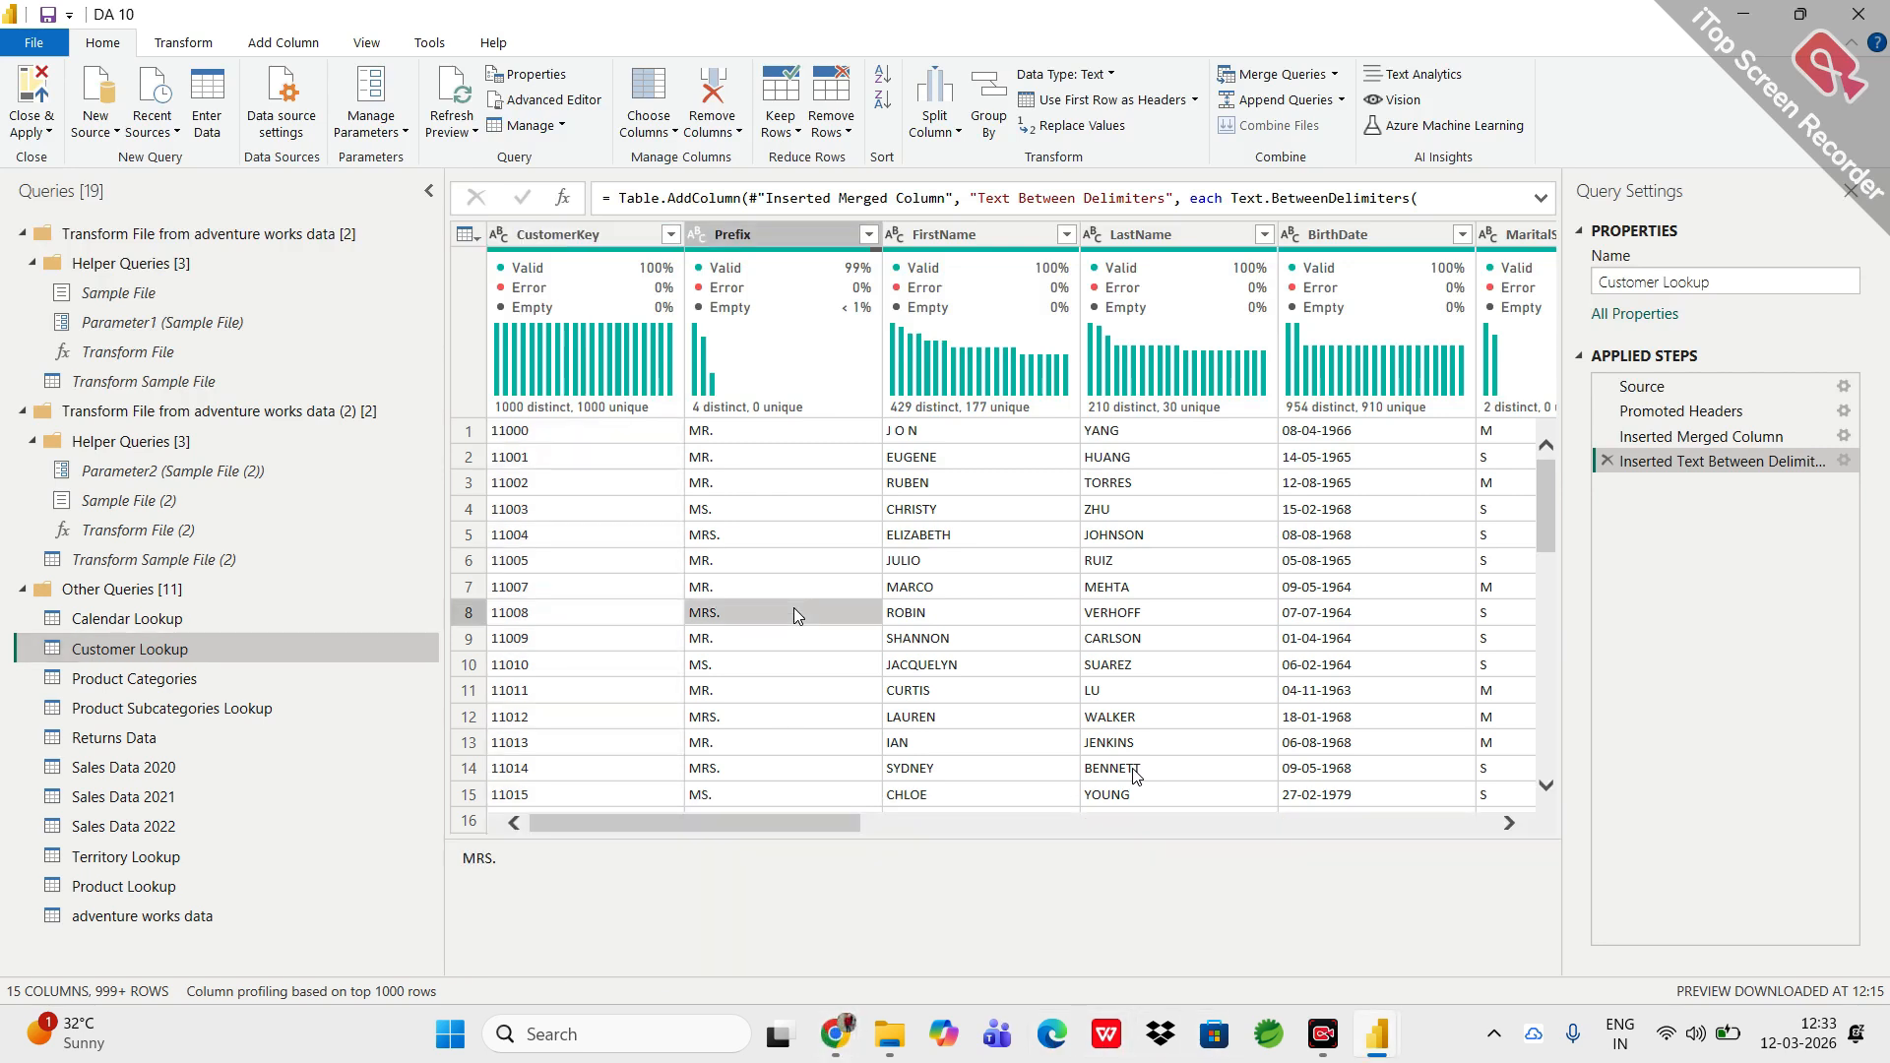
{"action": "mouse_move", "coordinate": [1125, 276]}
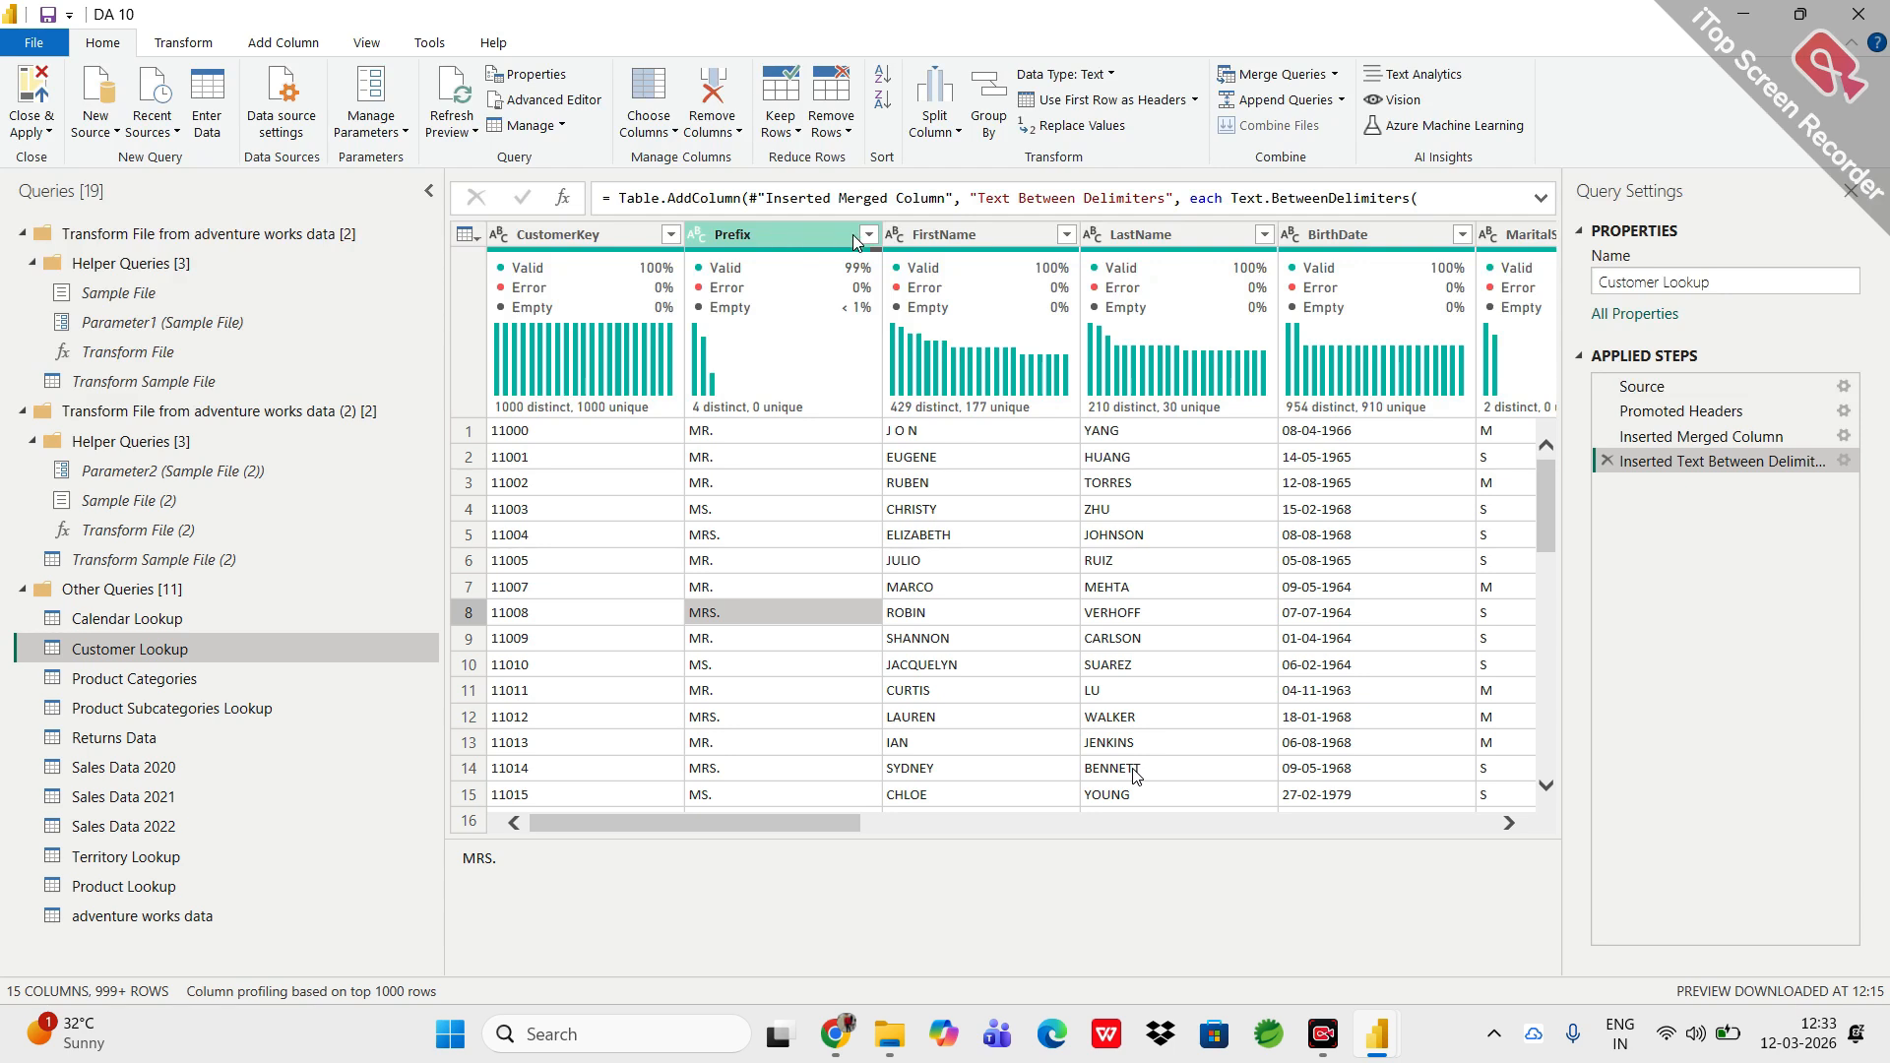
{"action": "left_click", "coordinate": [930, 236]}
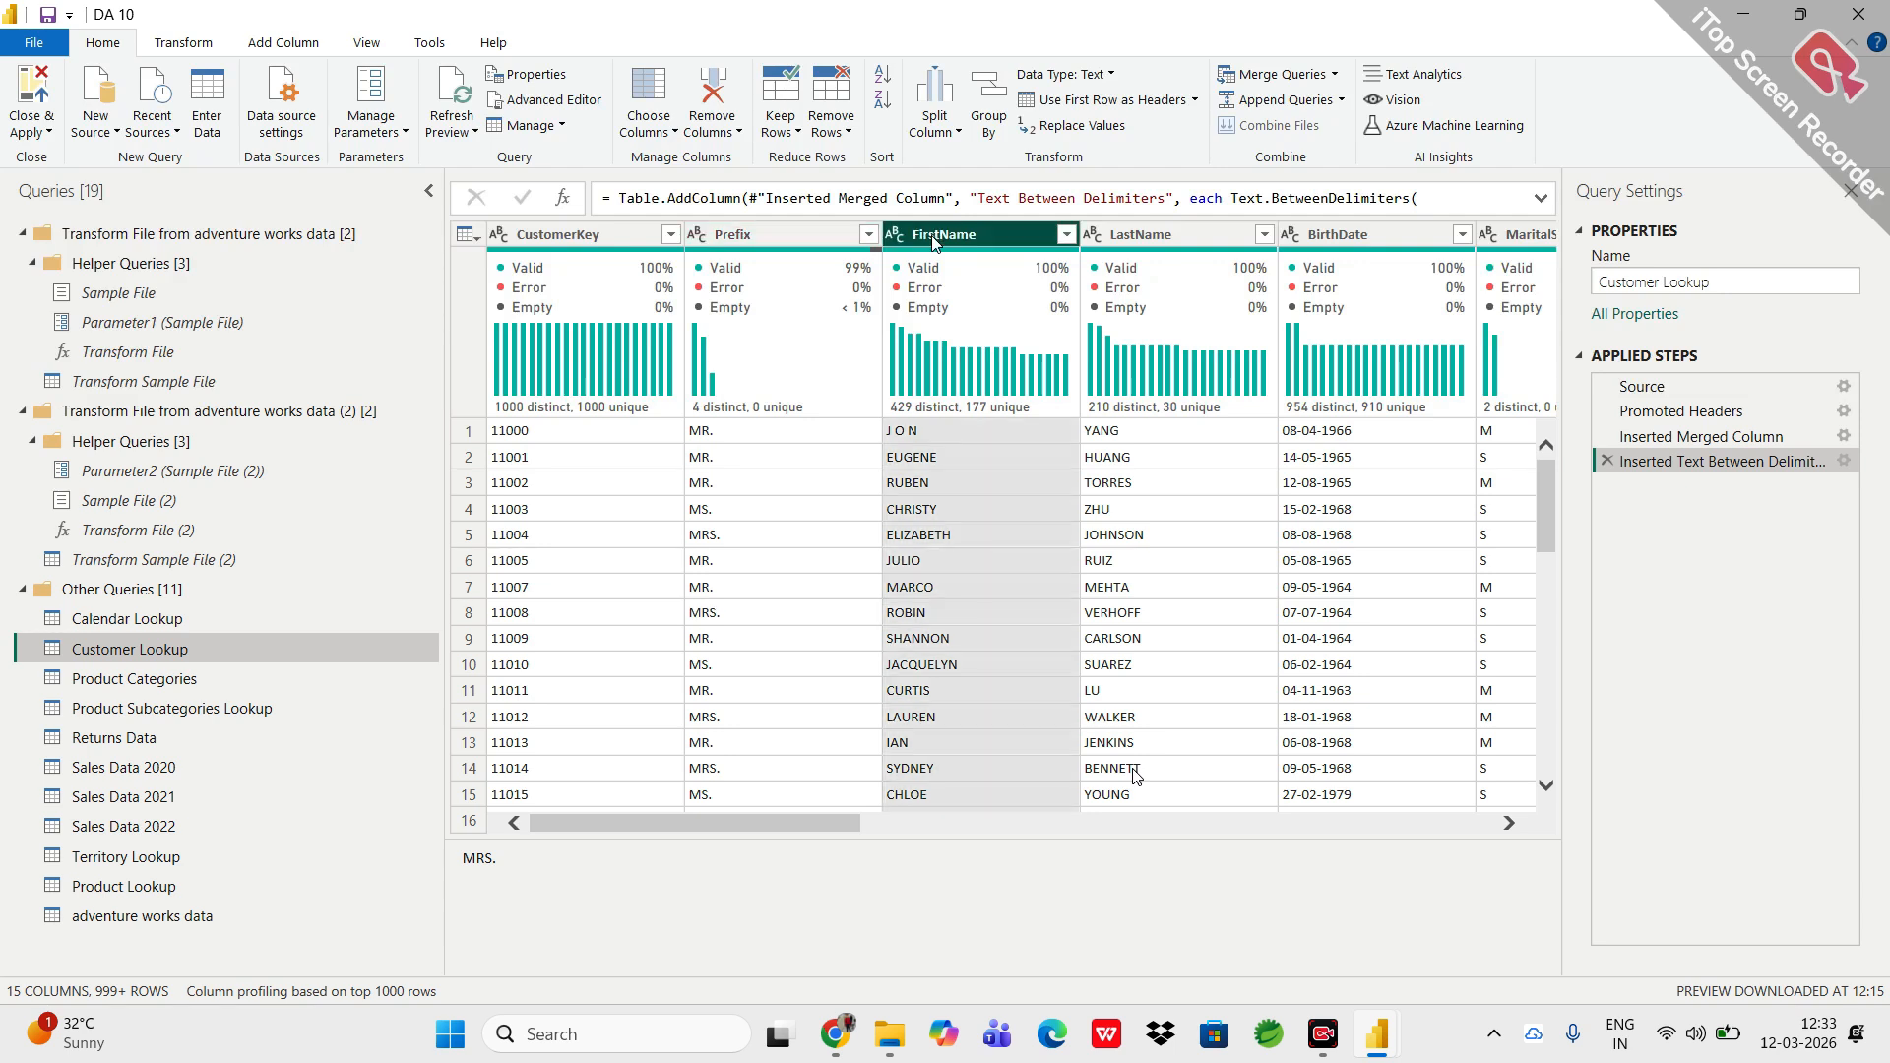
{"action": "left_click", "coordinate": [1137, 234], "text": "ctrl"}
{"action": "left_click", "coordinate": [779, 236], "text": "ctrl"}
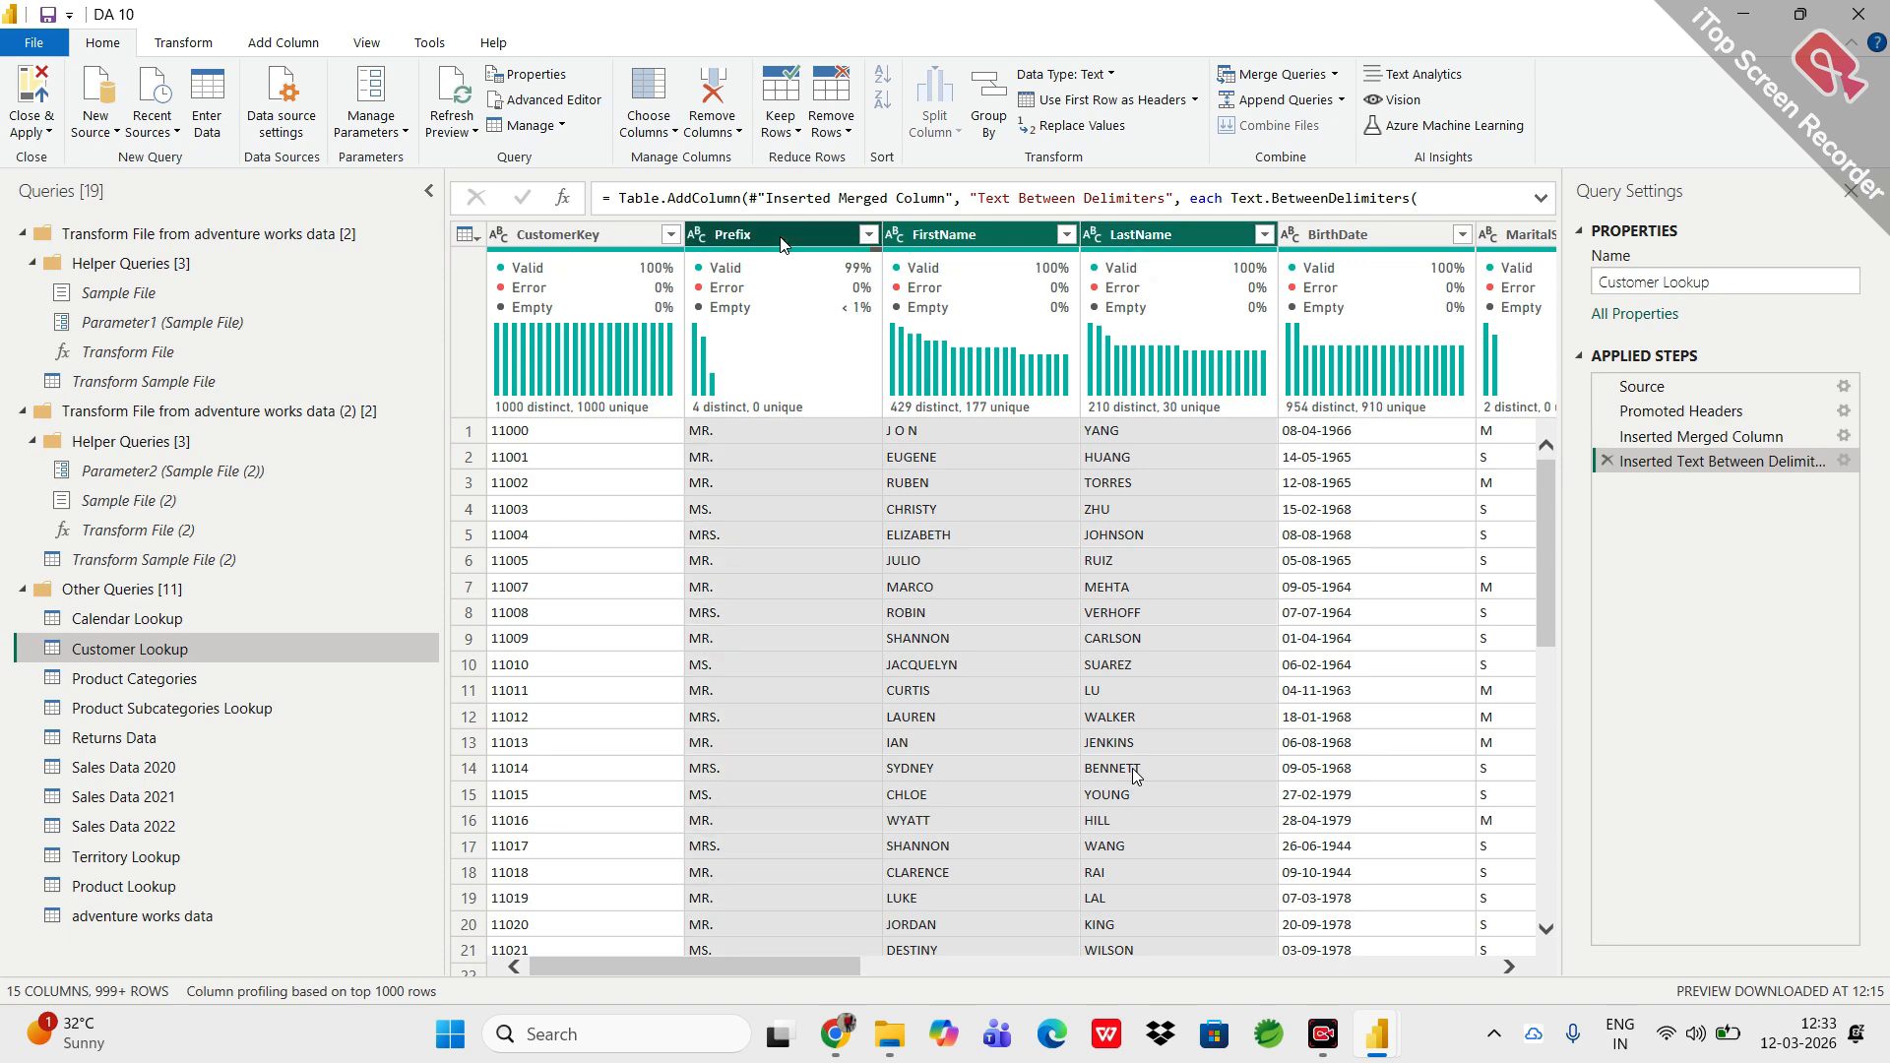
{"action": "left_click", "coordinate": [304, 39]}
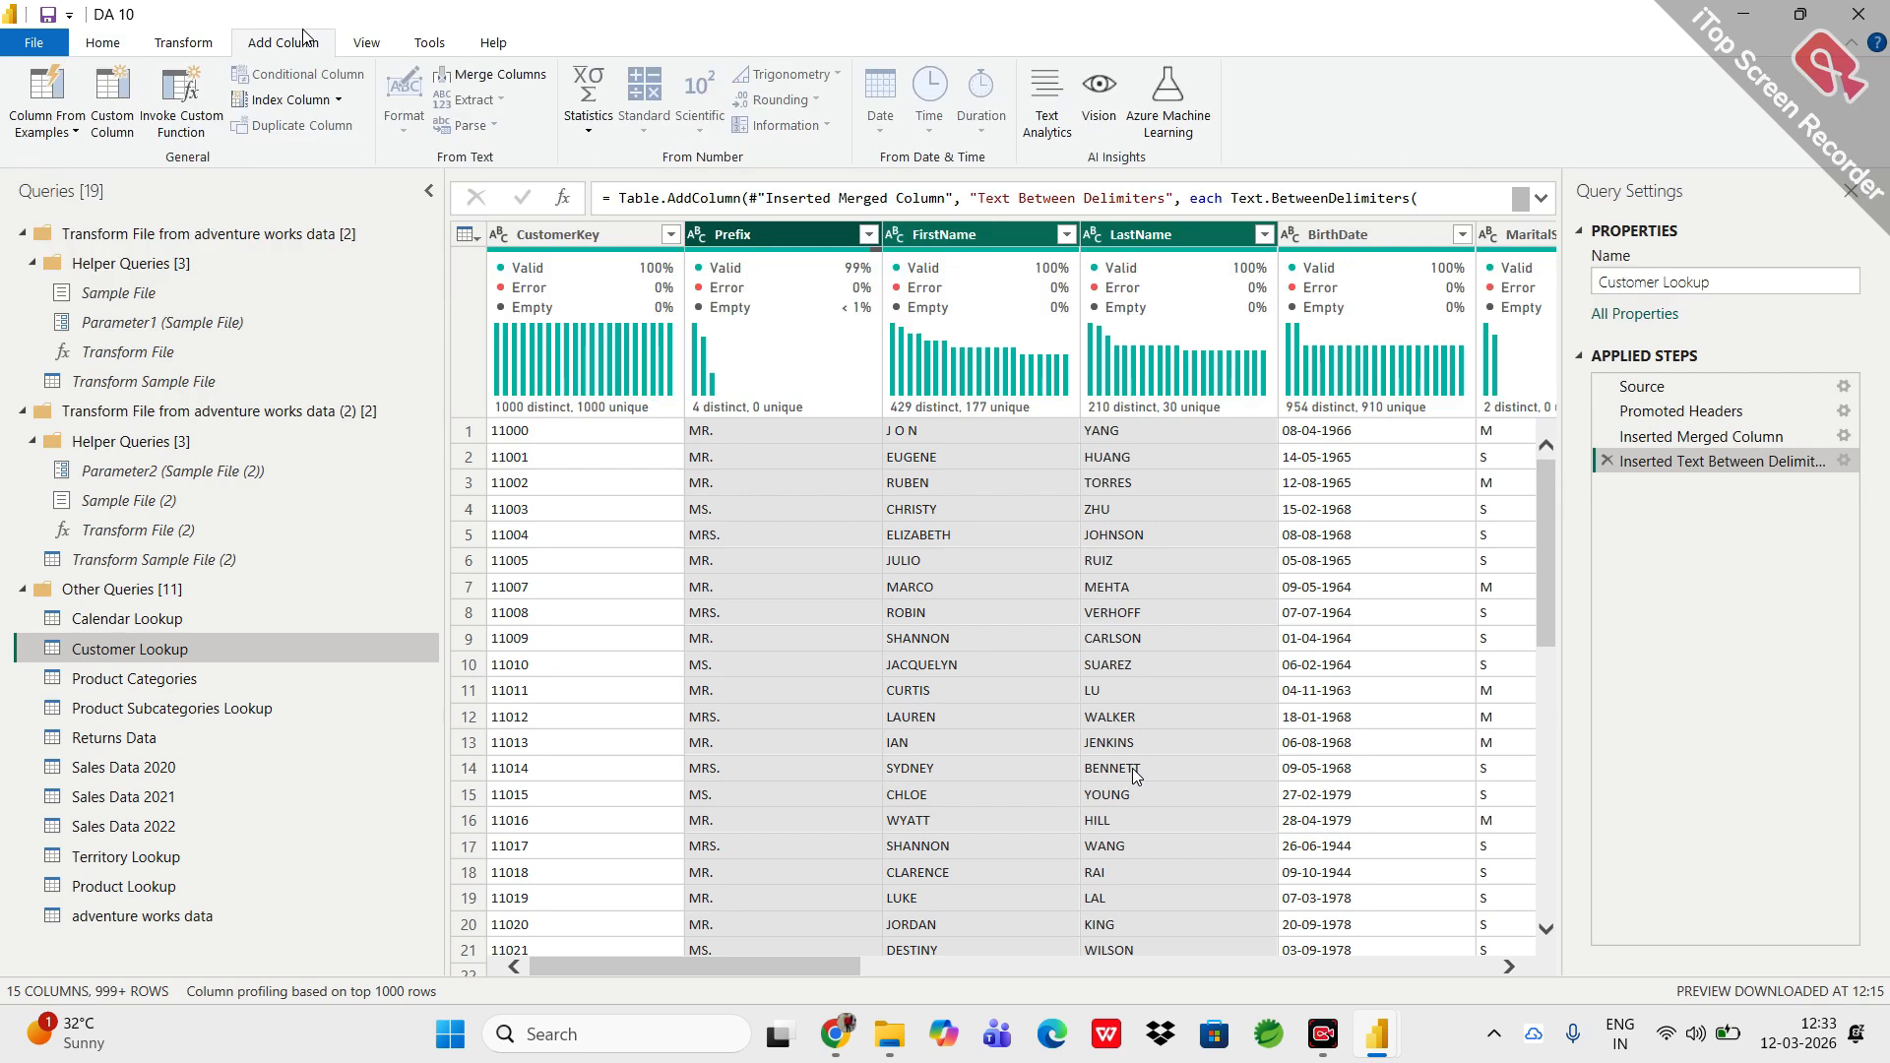
{"action": "left_click", "coordinate": [476, 78]}
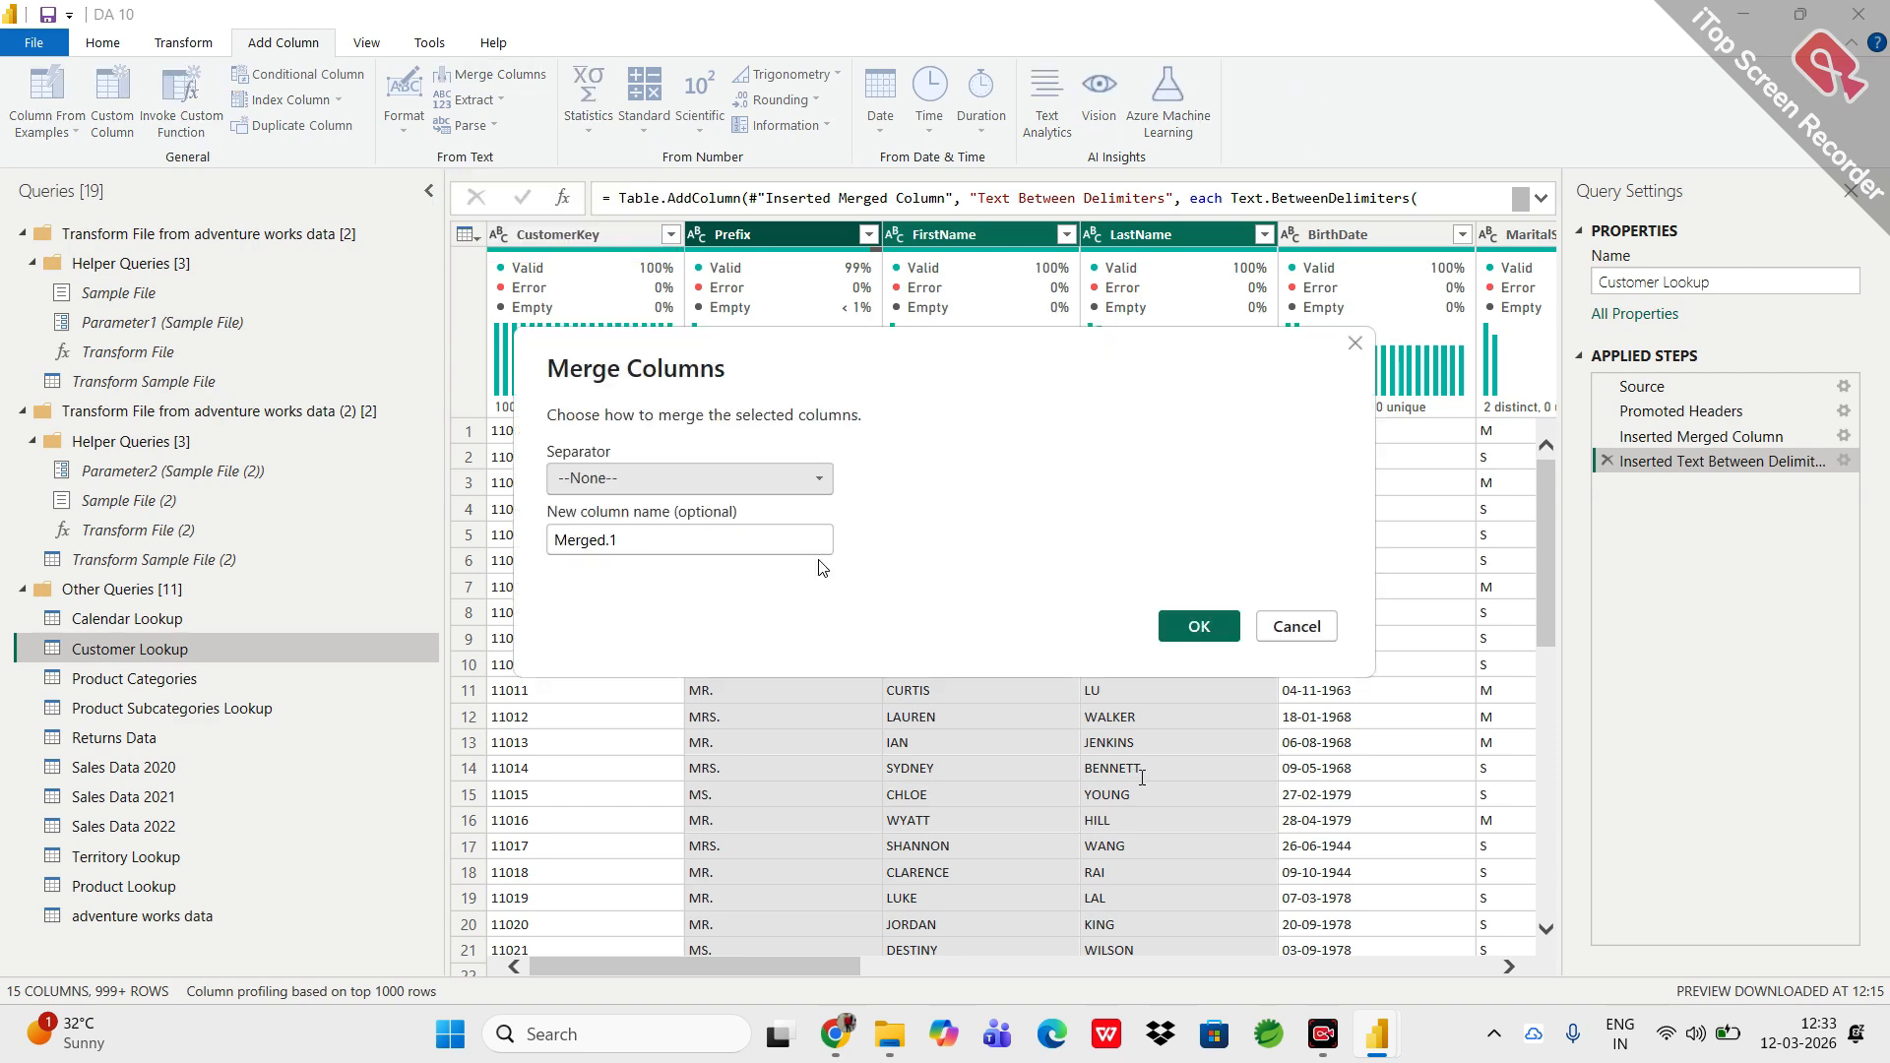
{"action": "left_click", "coordinate": [760, 482]}
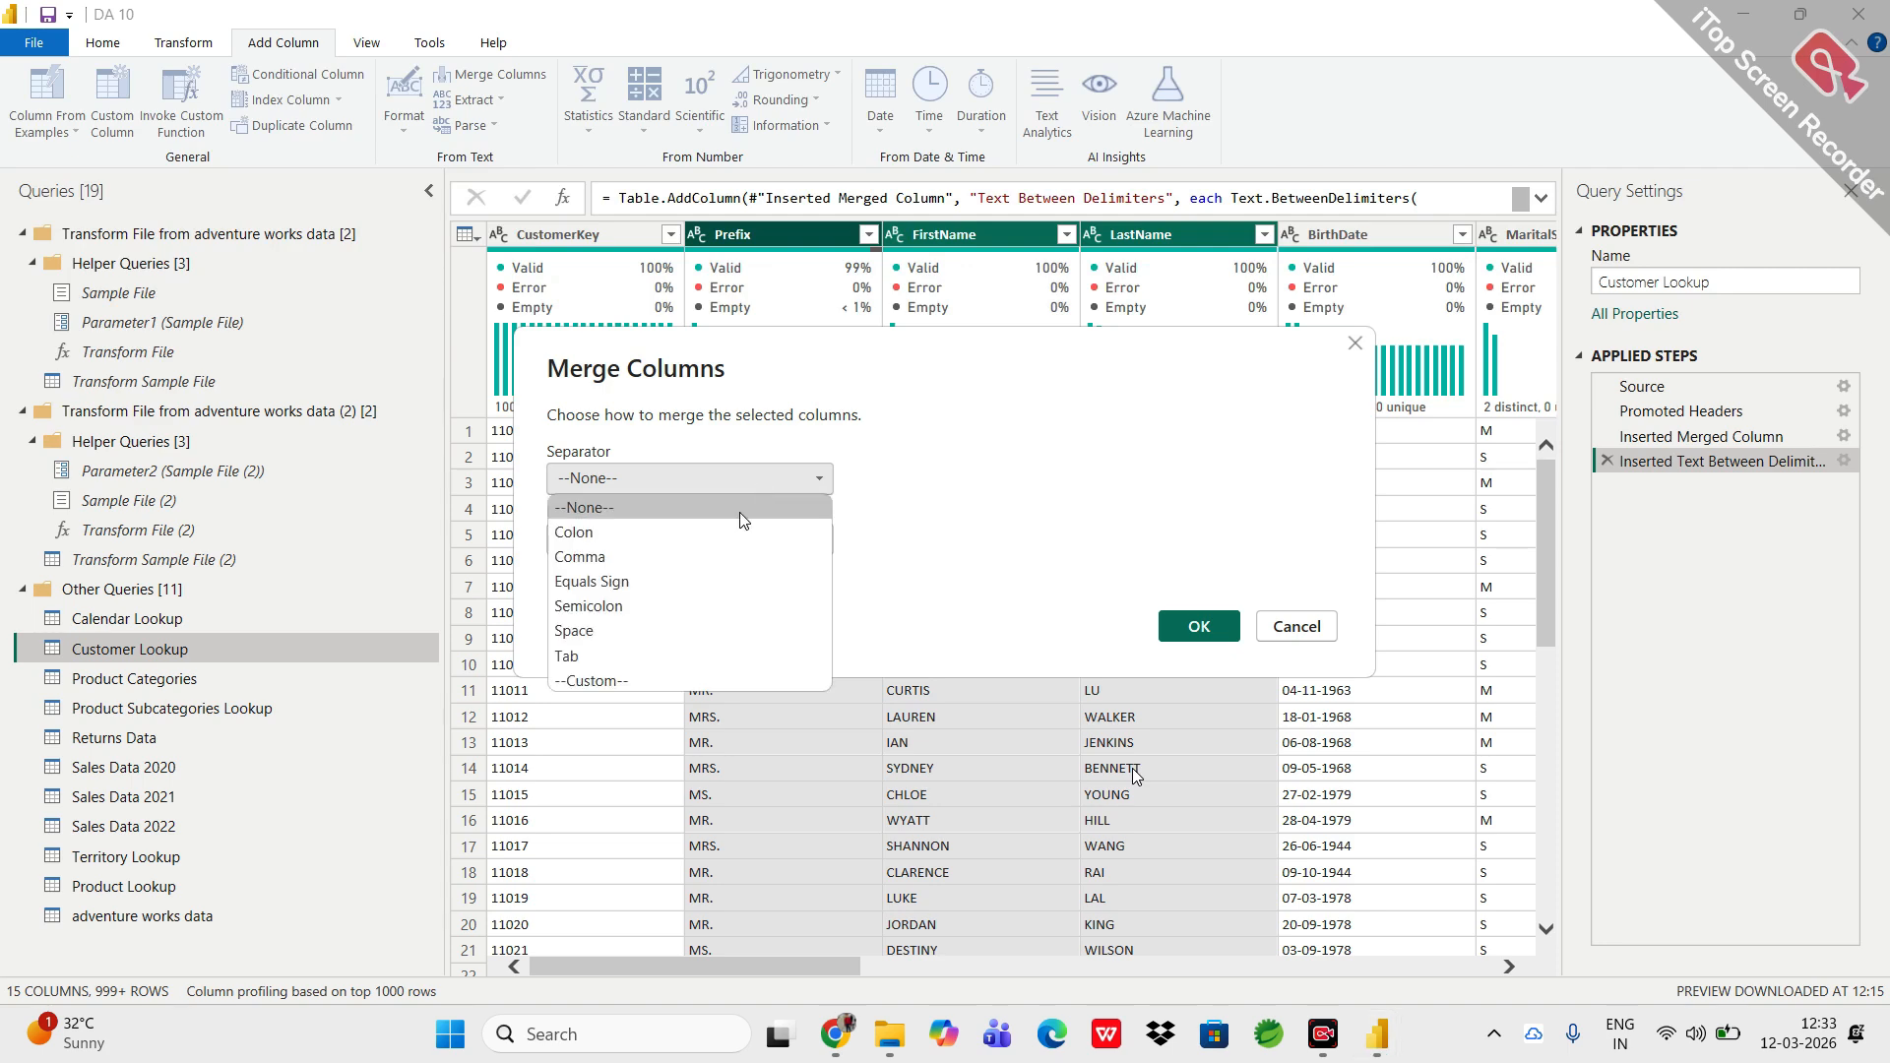
{"action": "left_click", "coordinate": [665, 632]}
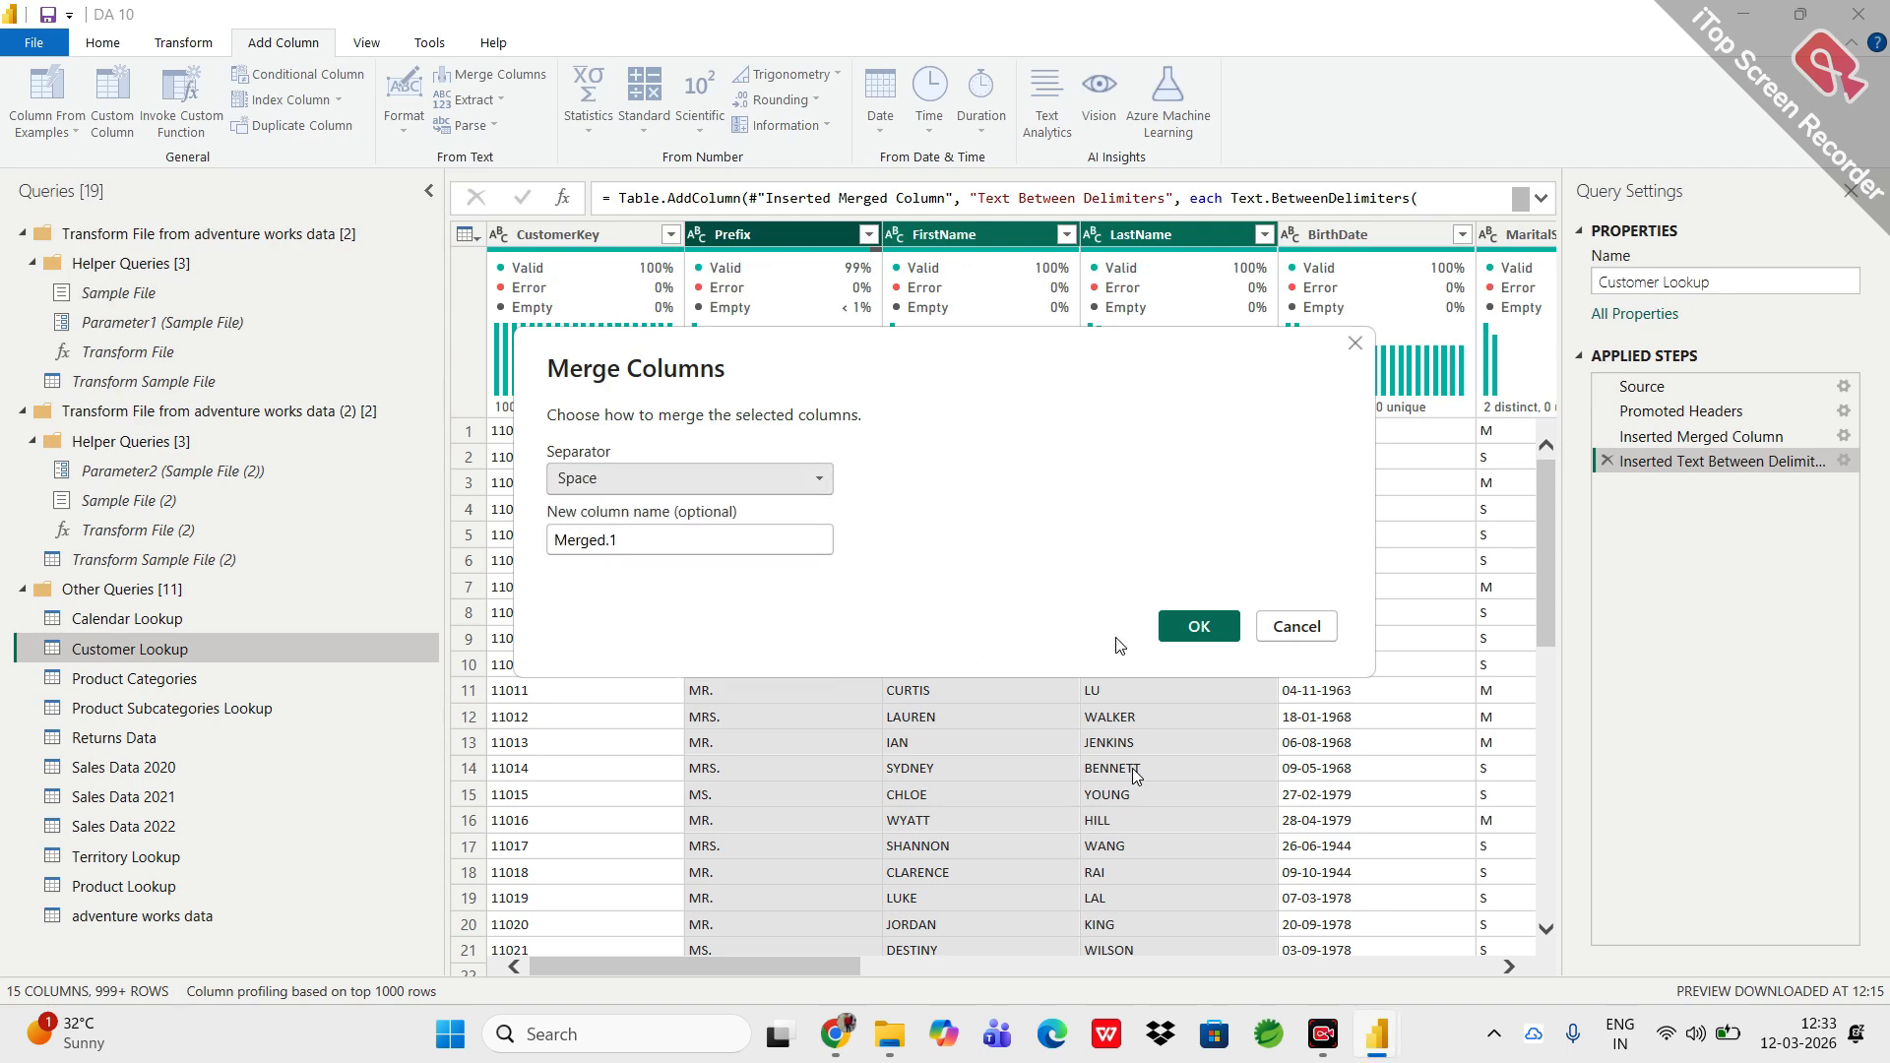
{"action": "left_click", "coordinate": [1188, 631]}
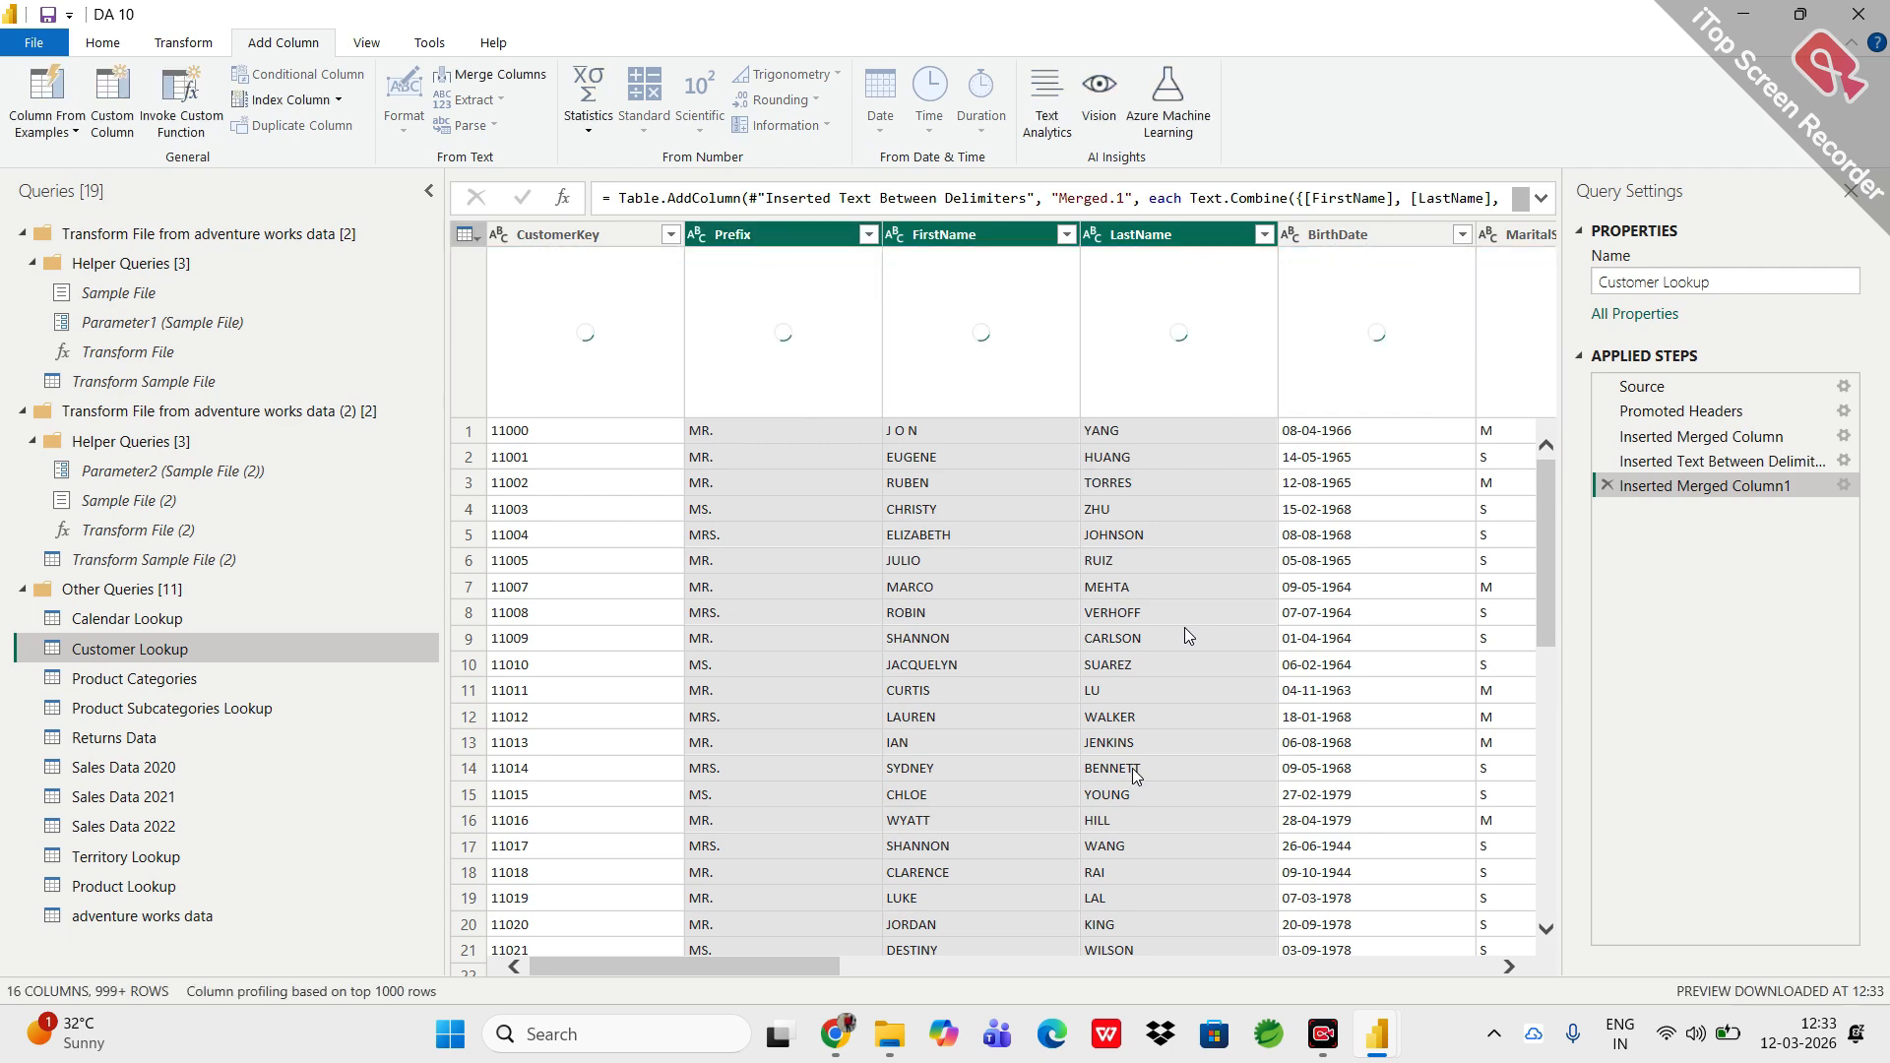
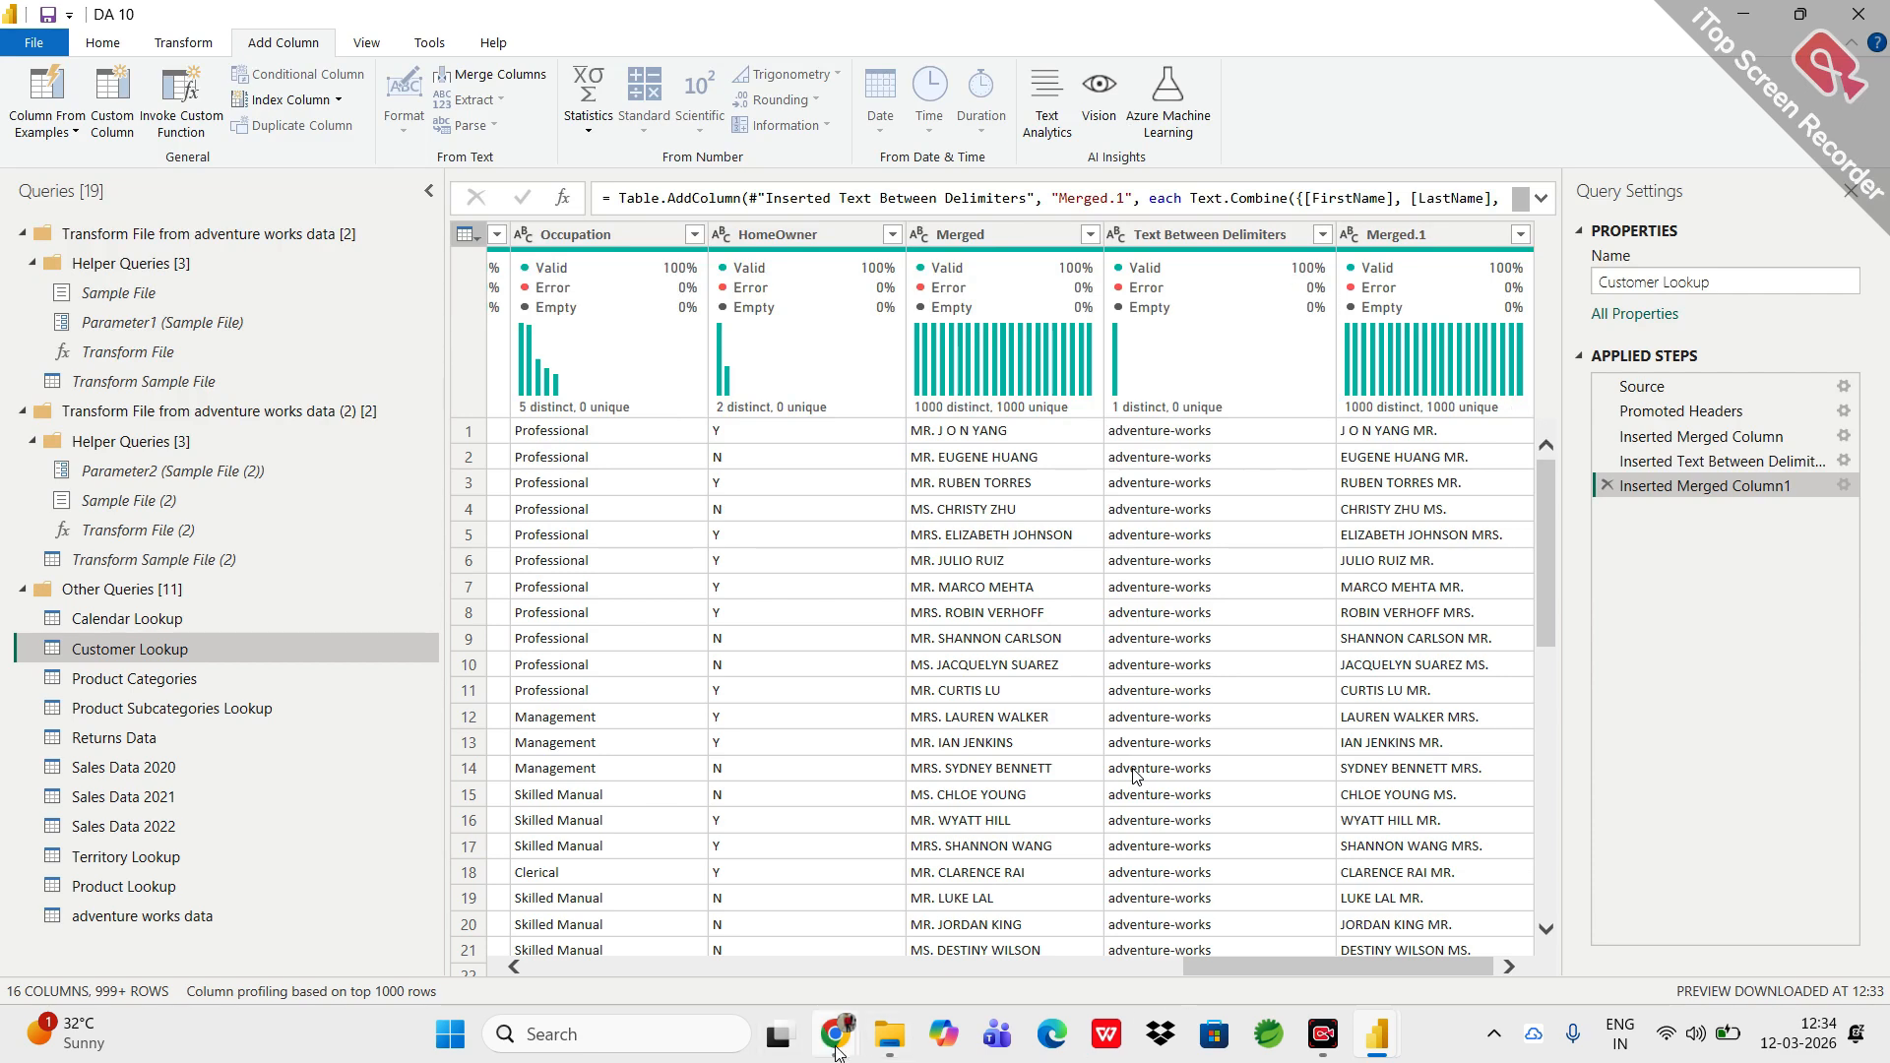
Switch to the Google Meet window and look through the meeting's participant list from start to end.
{"action": "mouse_move", "coordinate": [835, 1033]}
{"action": "left_click", "coordinate": [676, 892]}
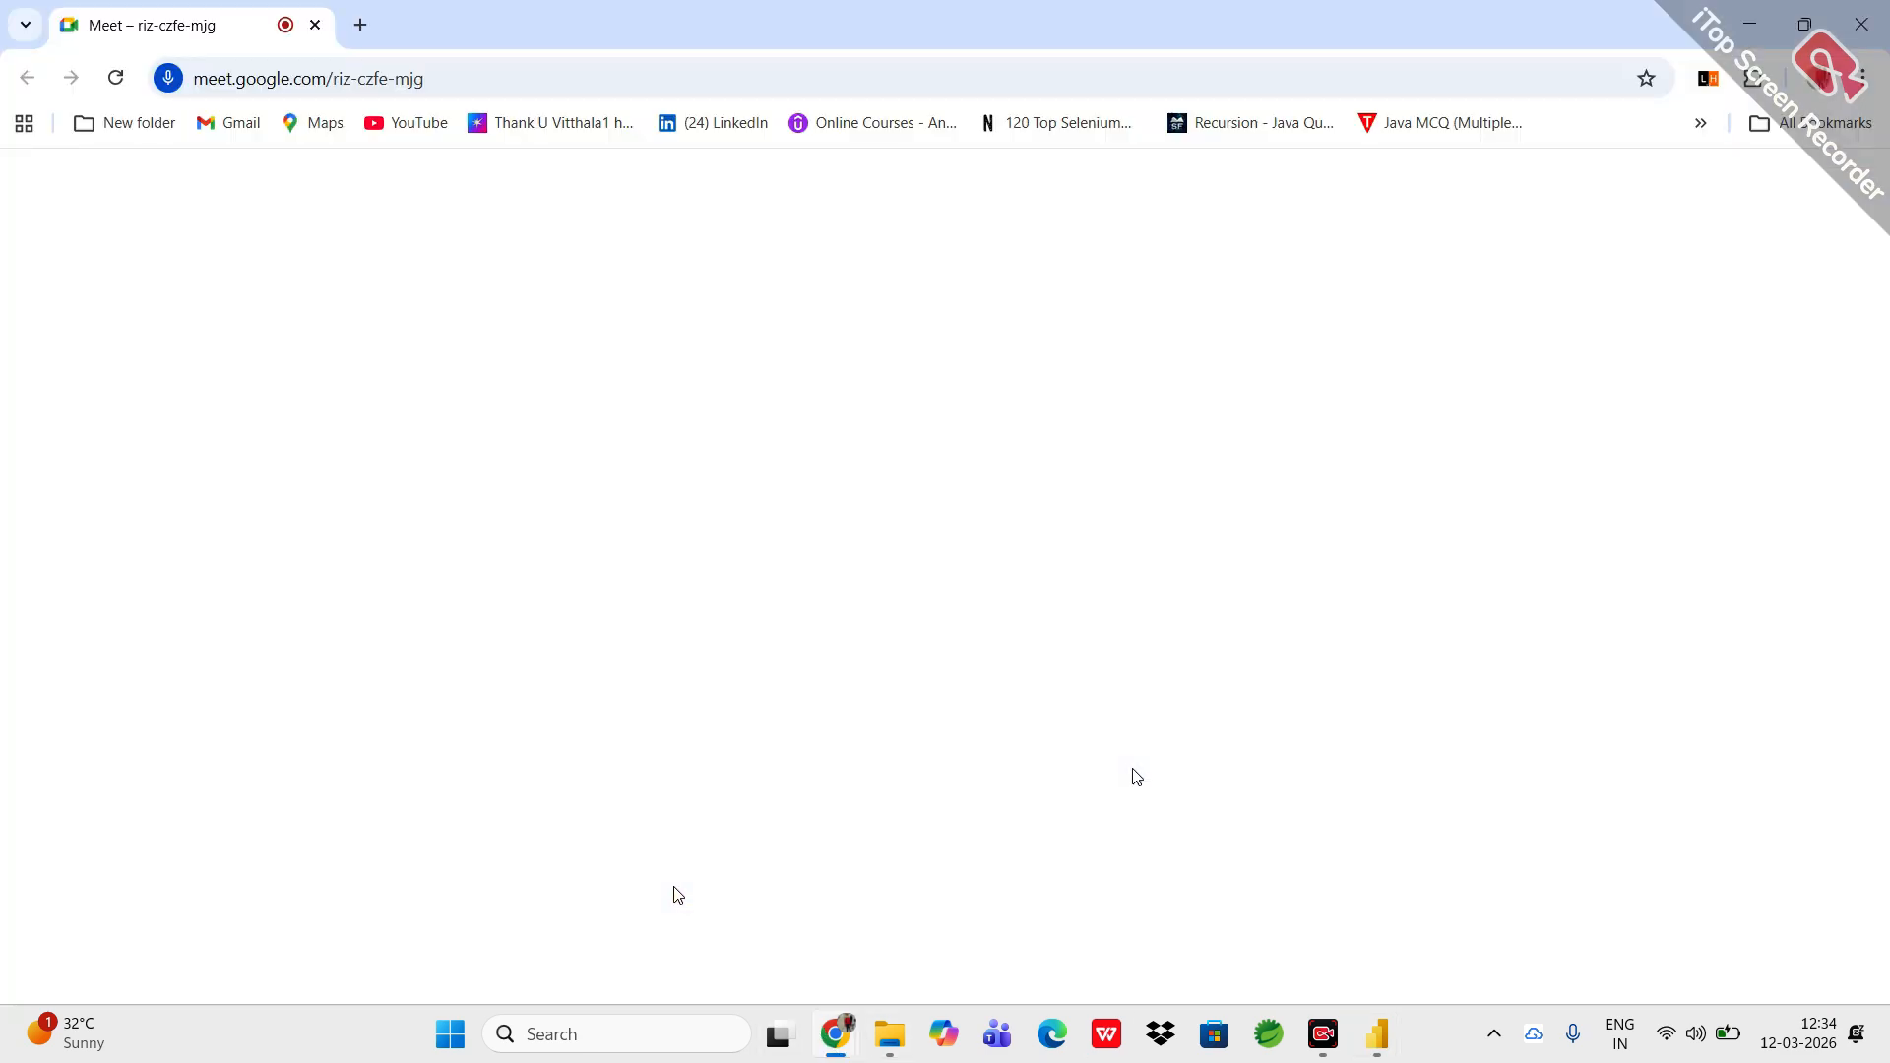
{"action": "scroll", "coordinate": [1639, 727], "scroll_direction": "down", "scroll_amount": 5}
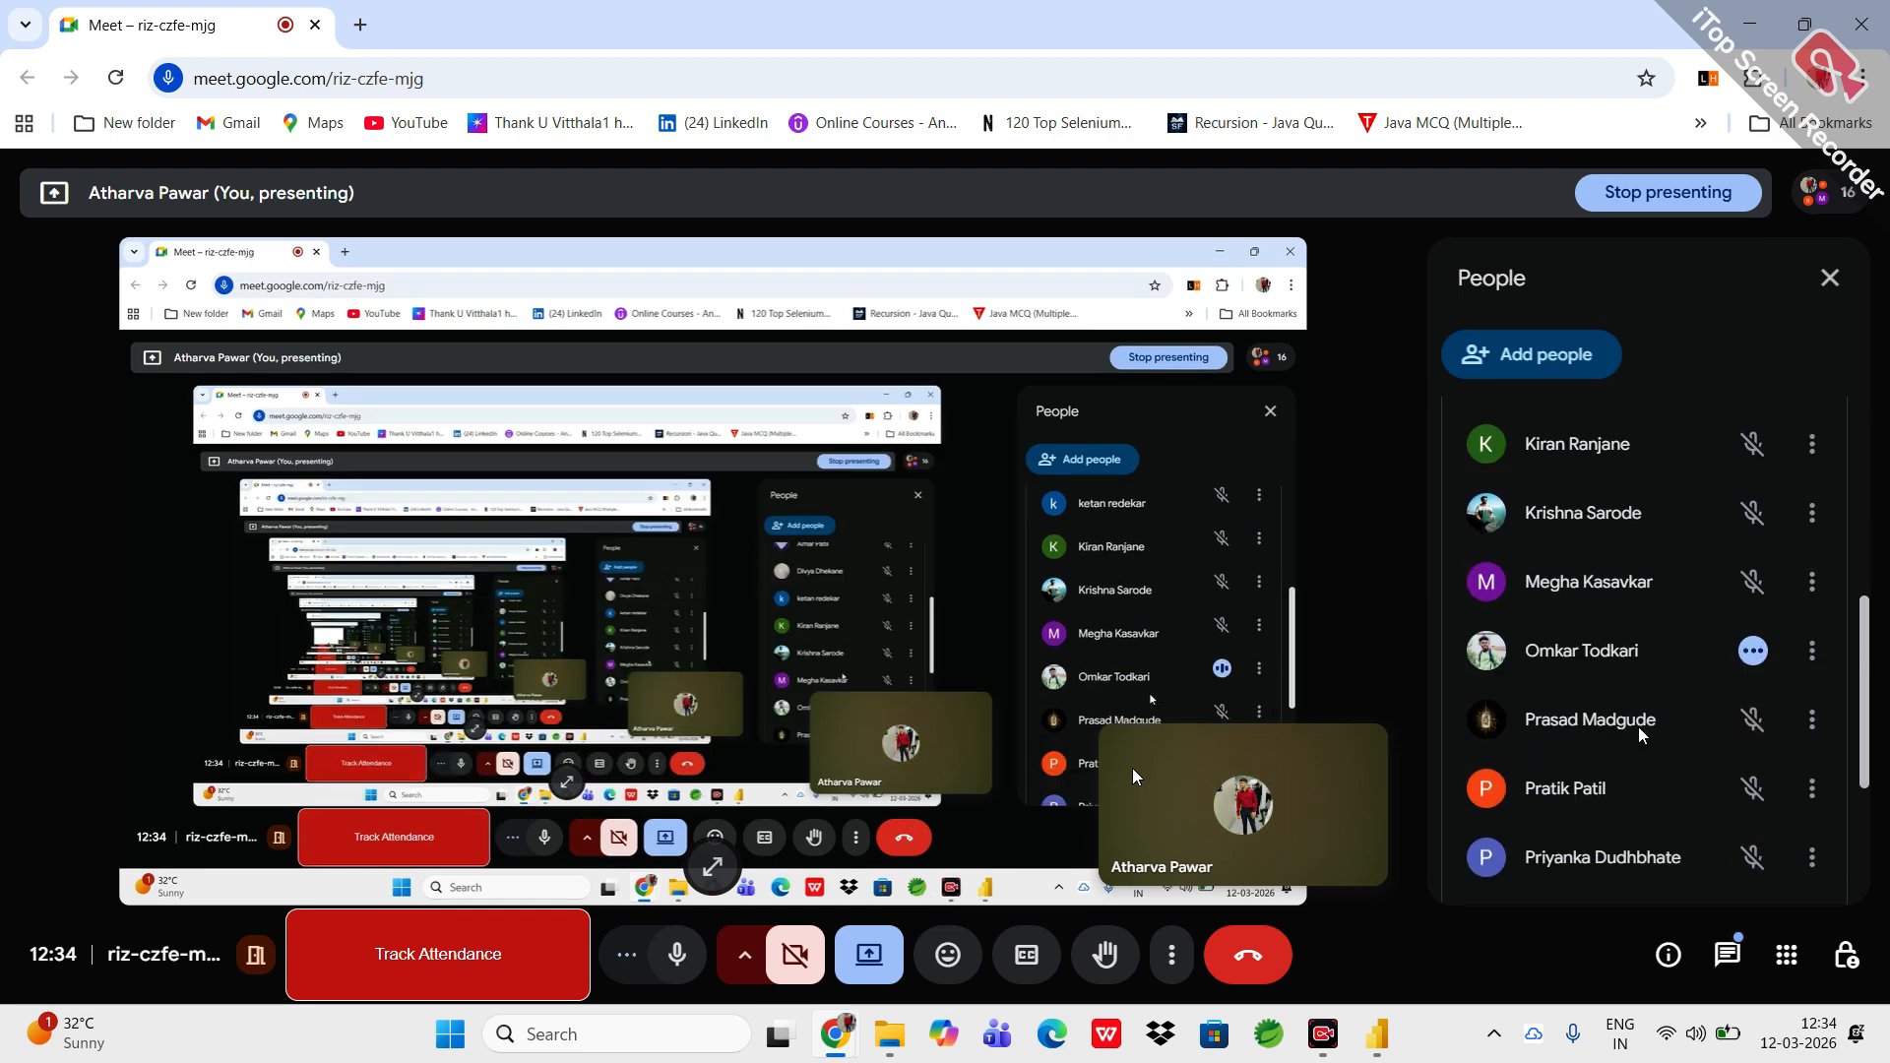
{"action": "scroll", "coordinate": [1638, 727], "scroll_direction": "up", "scroll_amount": 6}
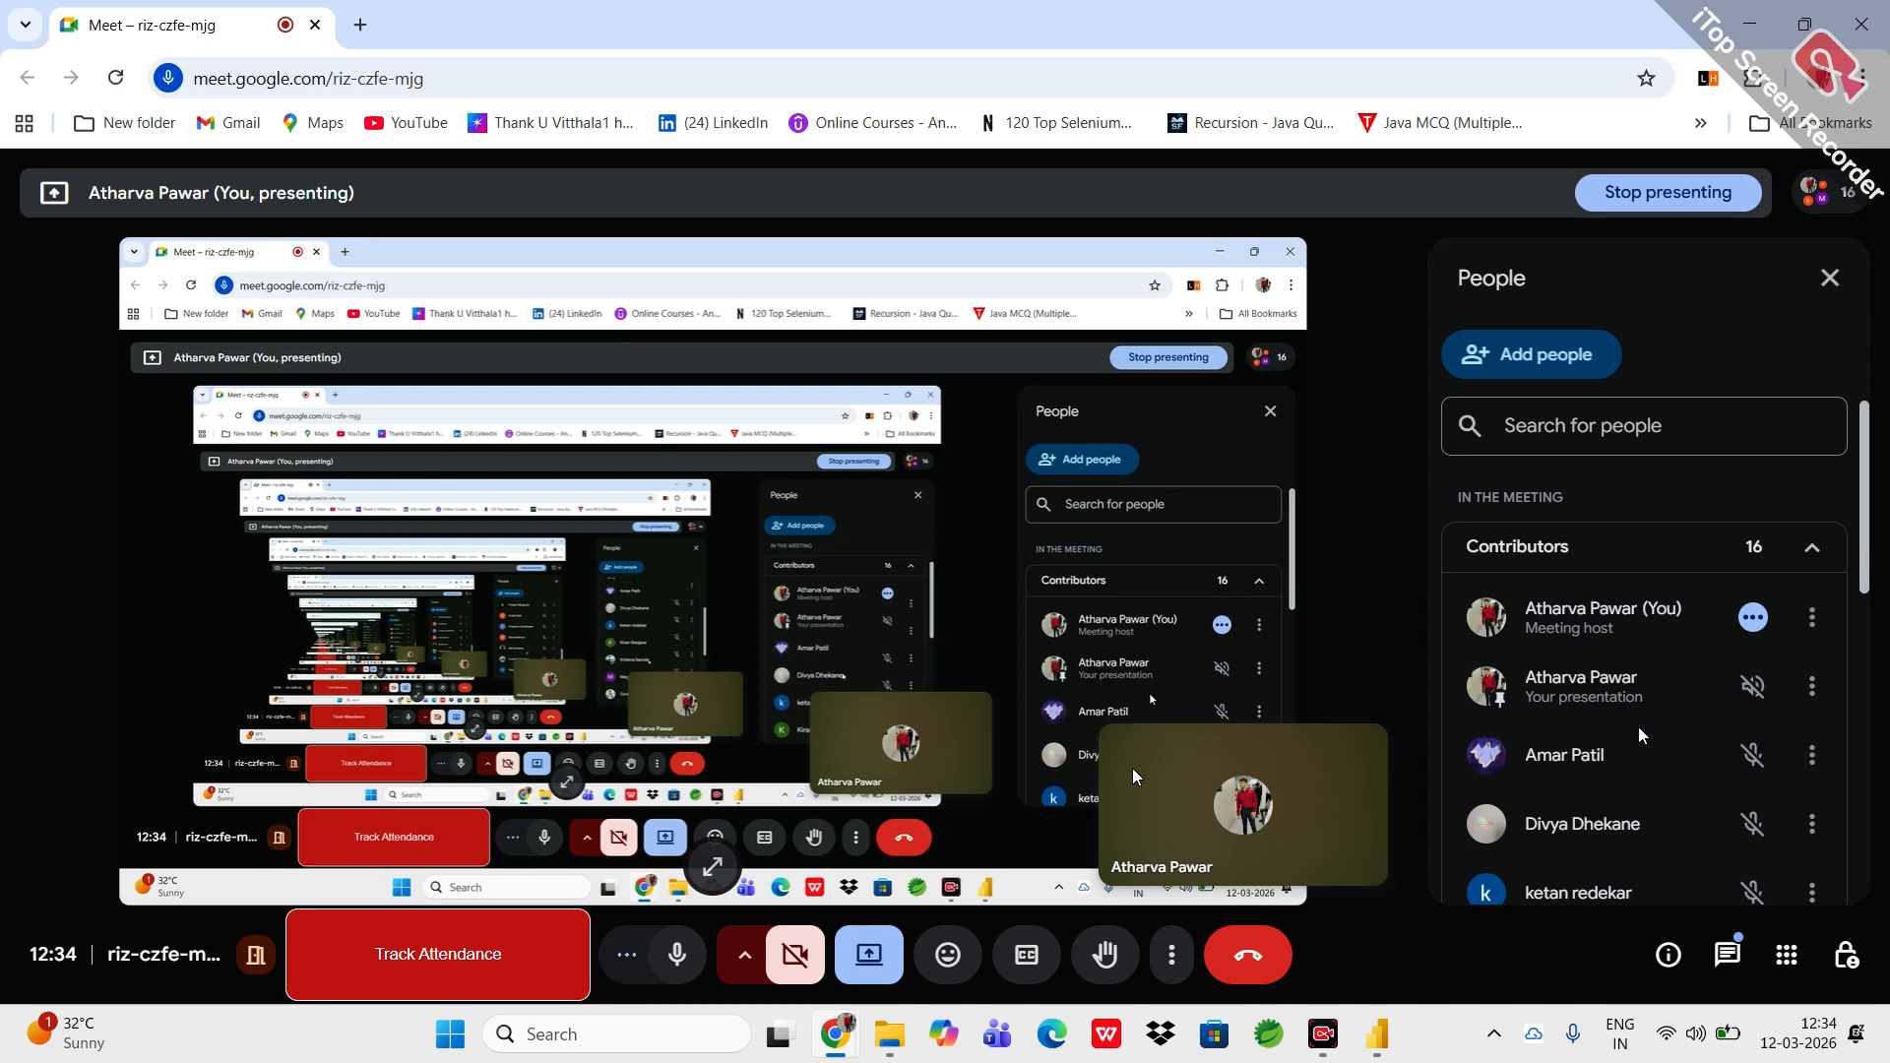
{"action": "scroll", "coordinate": [1638, 727], "scroll_direction": "down", "scroll_amount": 1}
{"action": "scroll", "coordinate": [1638, 726], "scroll_direction": "down", "scroll_amount": 1}
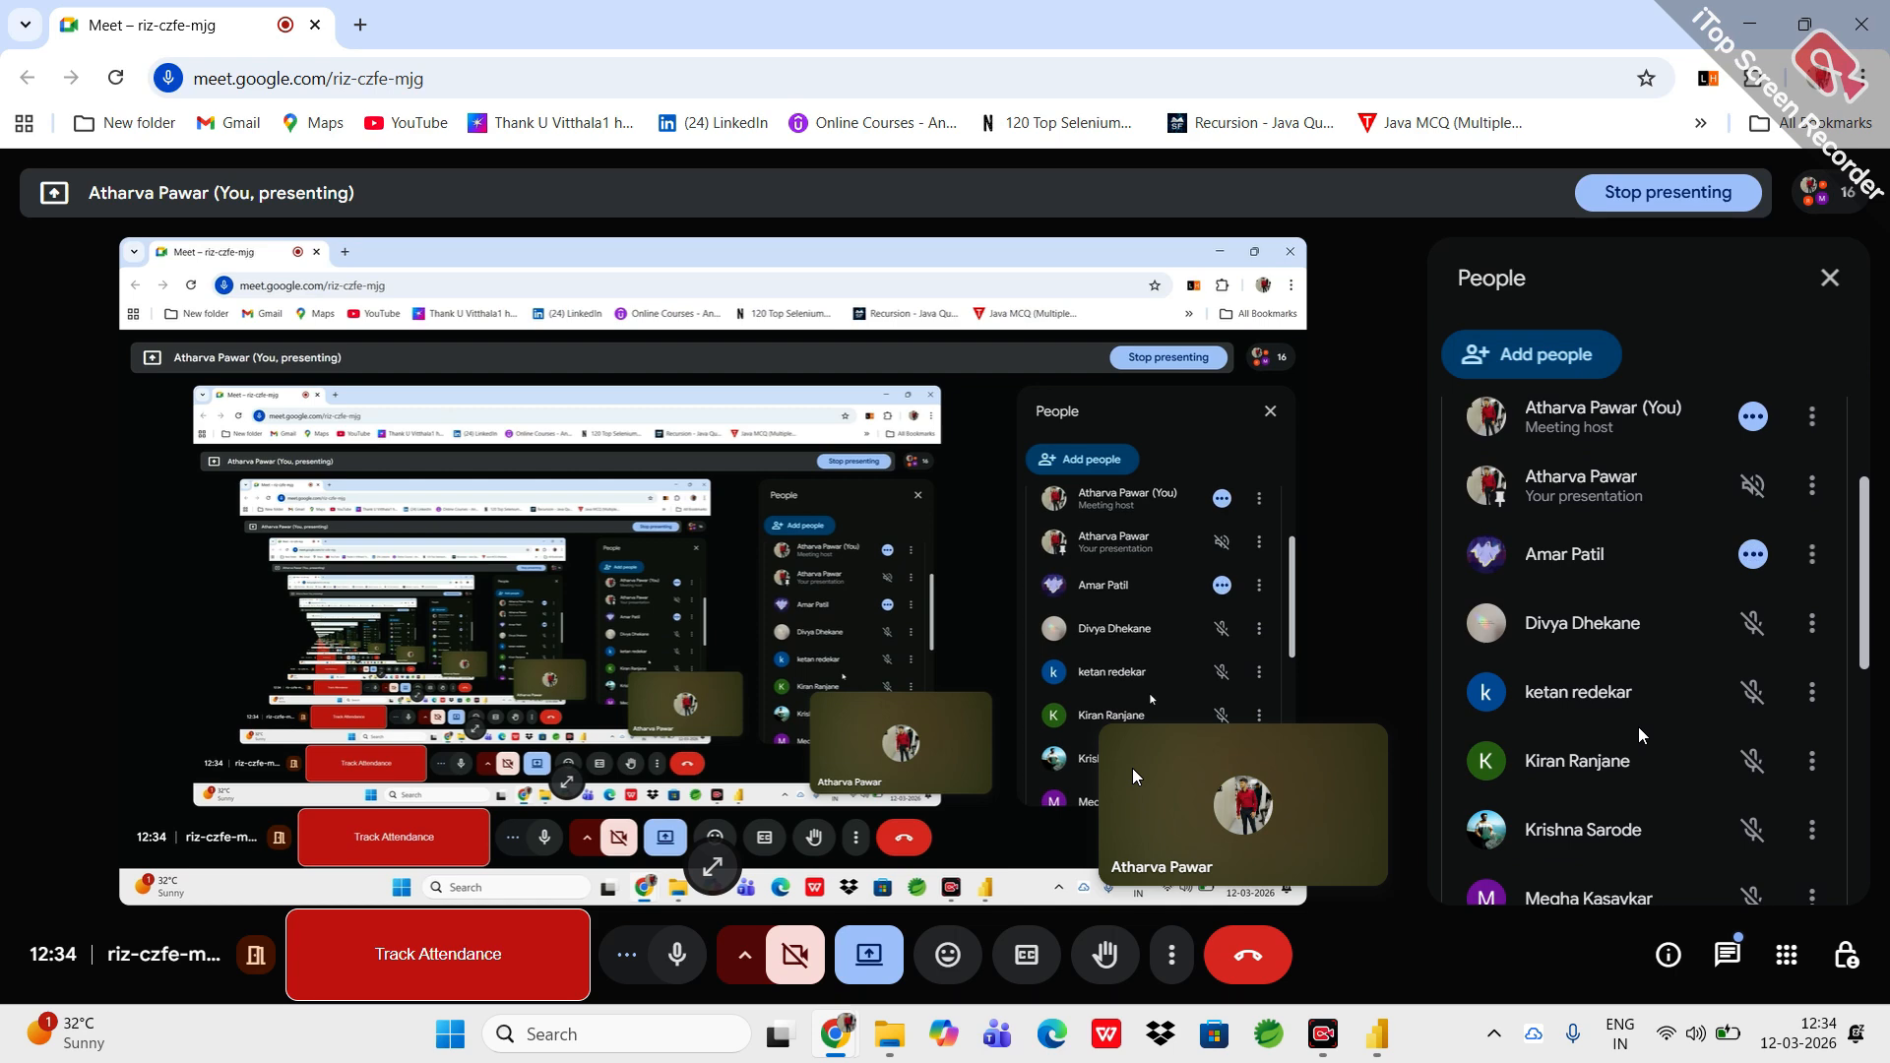
{"action": "scroll", "coordinate": [1639, 727], "scroll_direction": "down", "scroll_amount": 1}
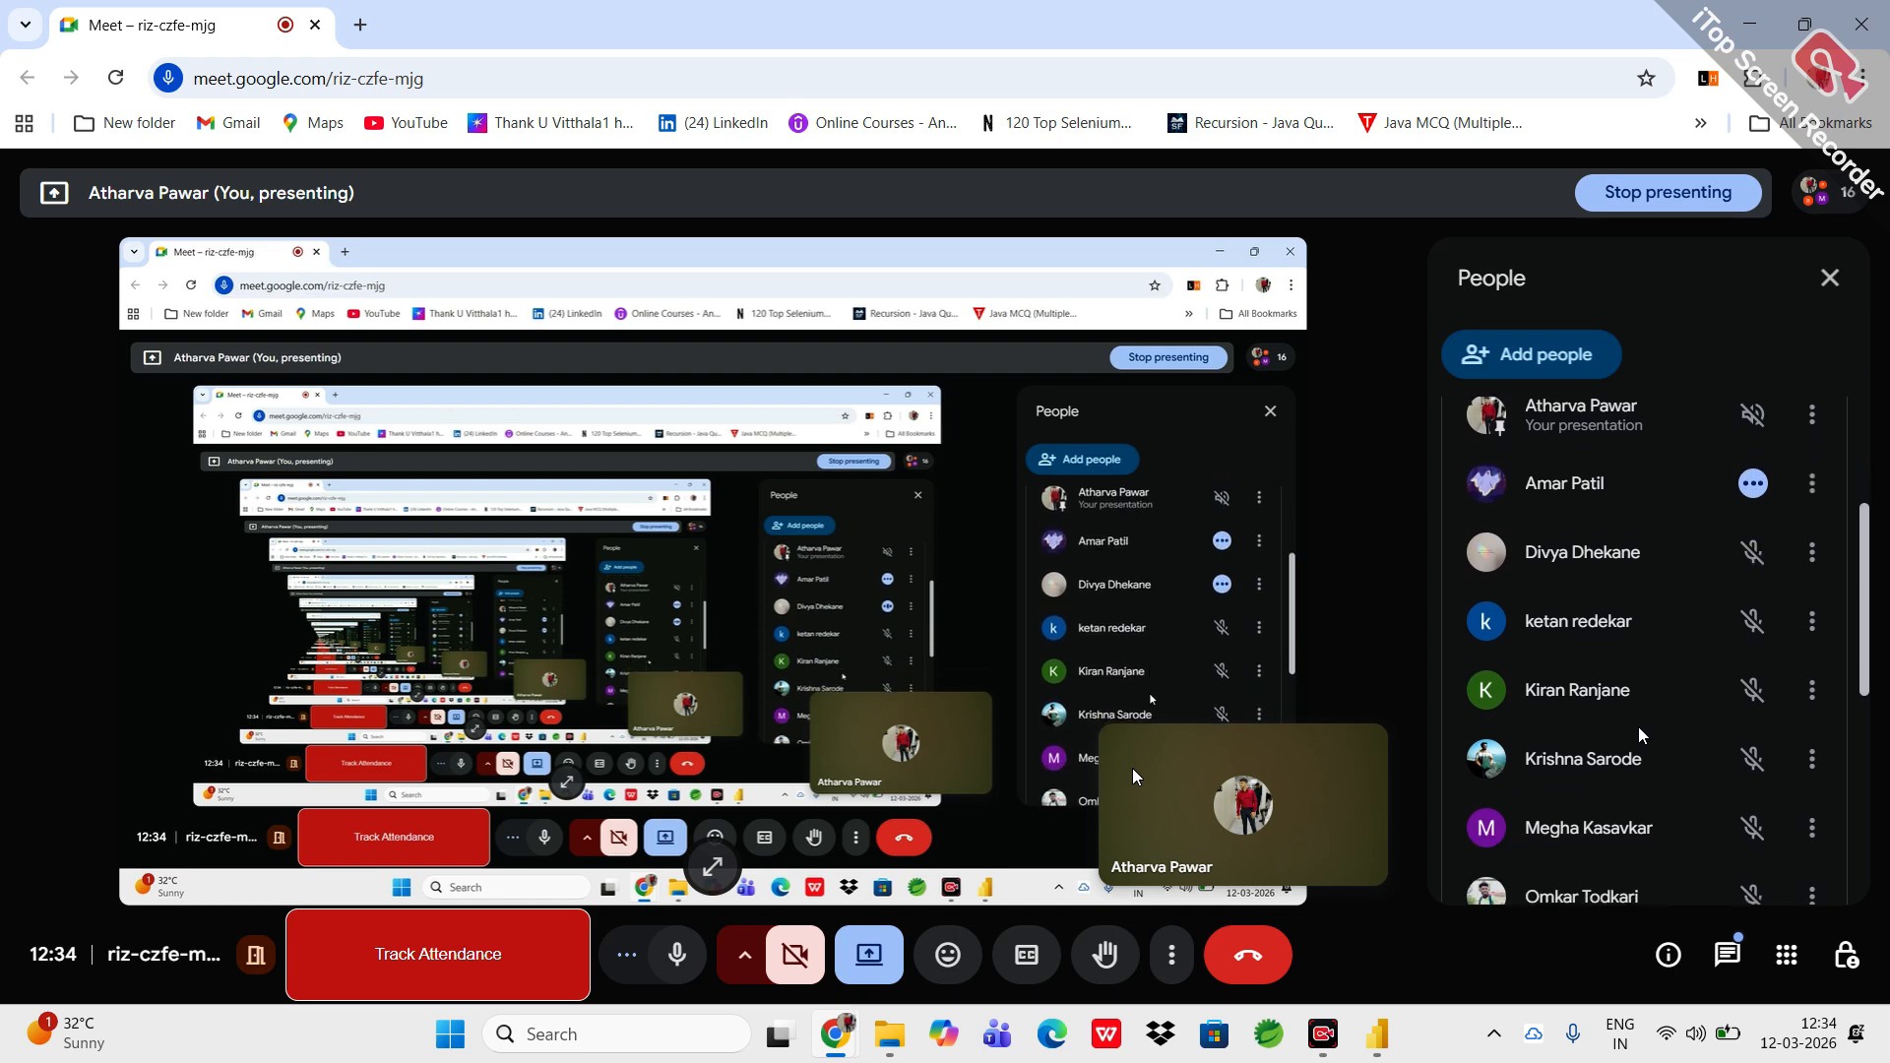
{"action": "scroll", "coordinate": [1638, 727], "scroll_direction": "down", "scroll_amount": 1}
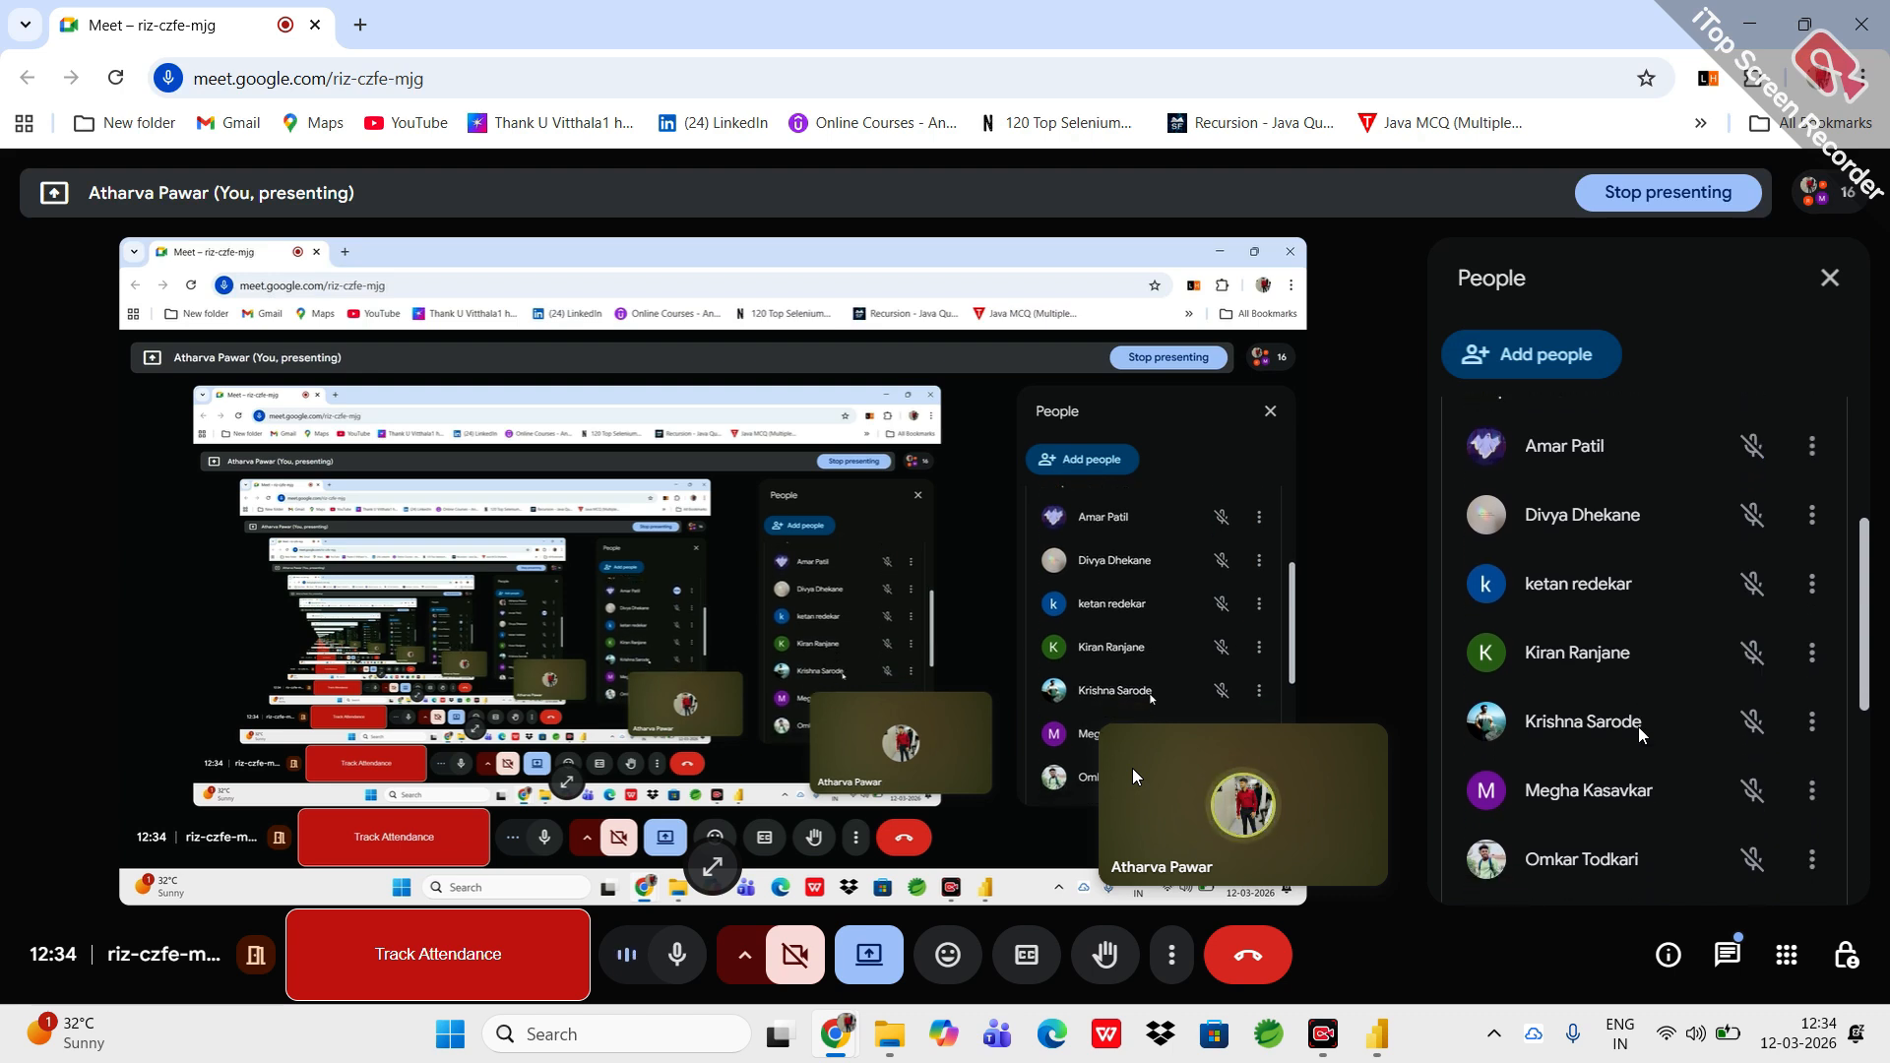
{"action": "scroll", "coordinate": [1638, 727], "scroll_direction": "down", "scroll_amount": 1}
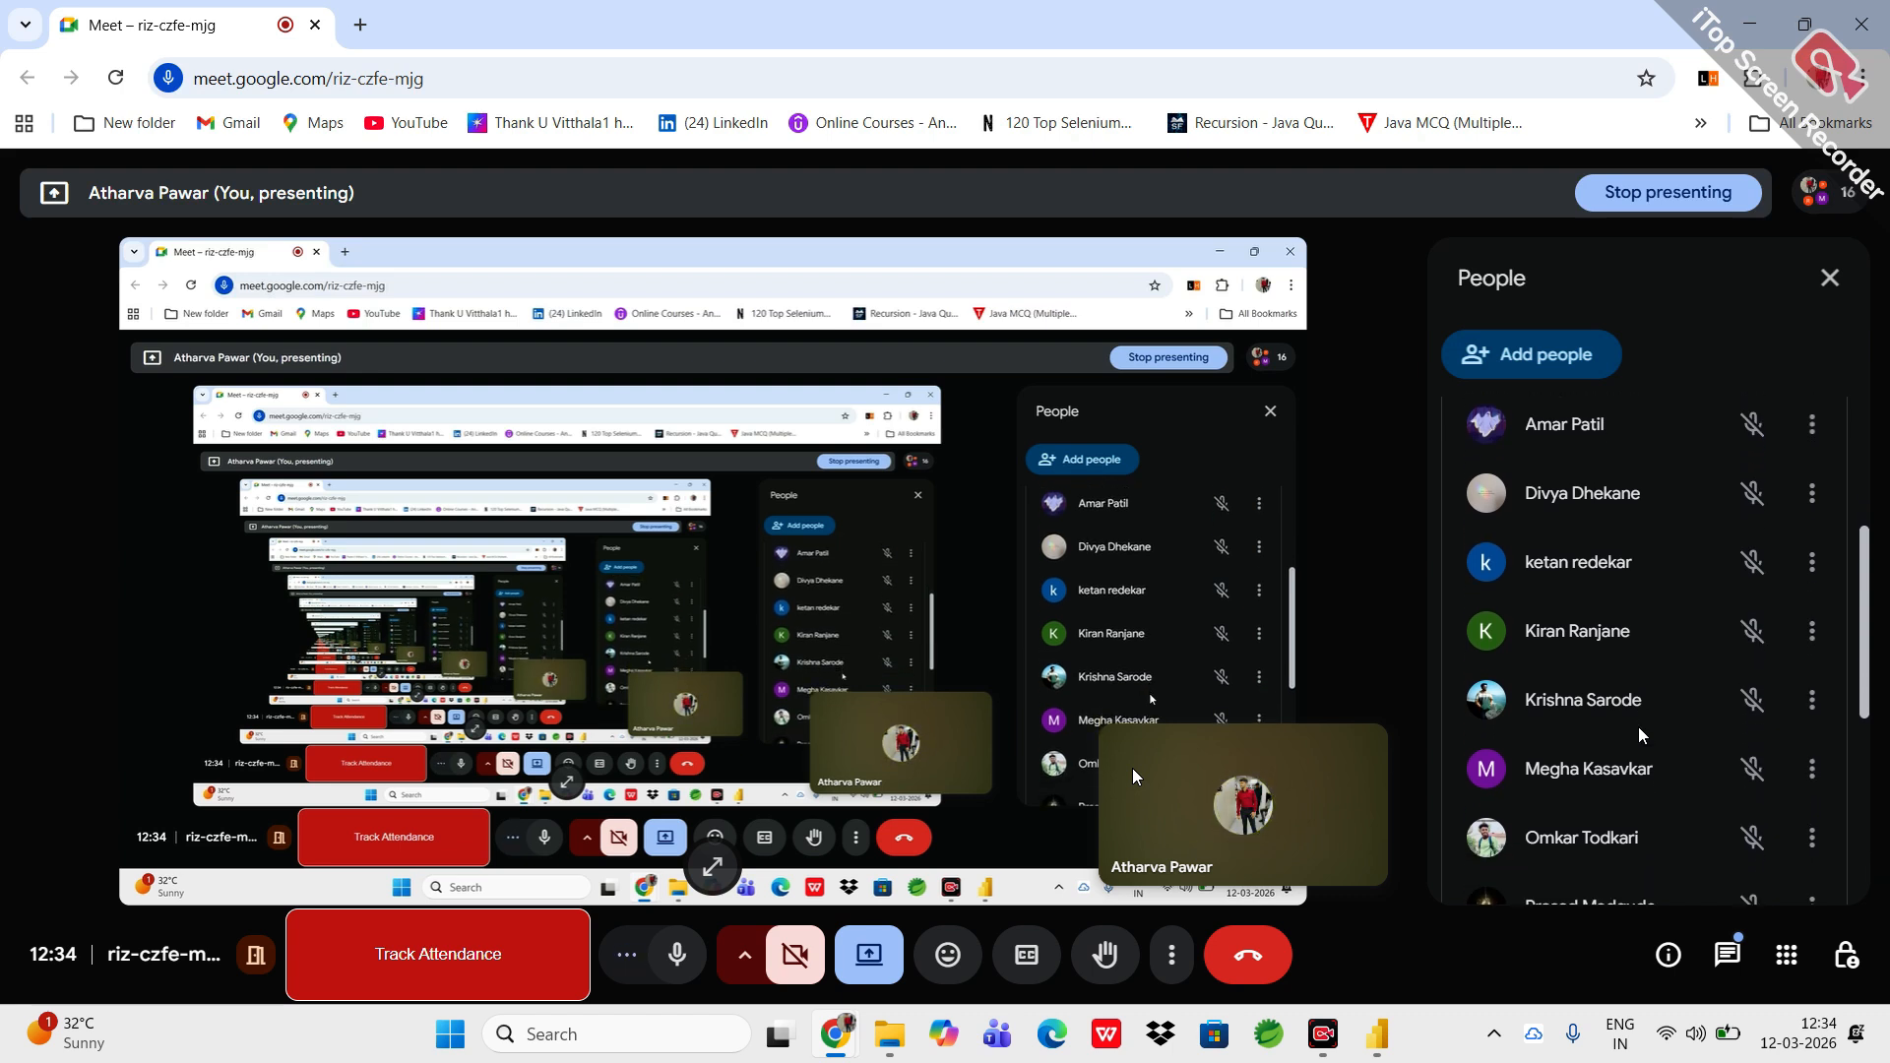
{"action": "scroll", "coordinate": [1639, 729], "scroll_direction": "down", "scroll_amount": 1}
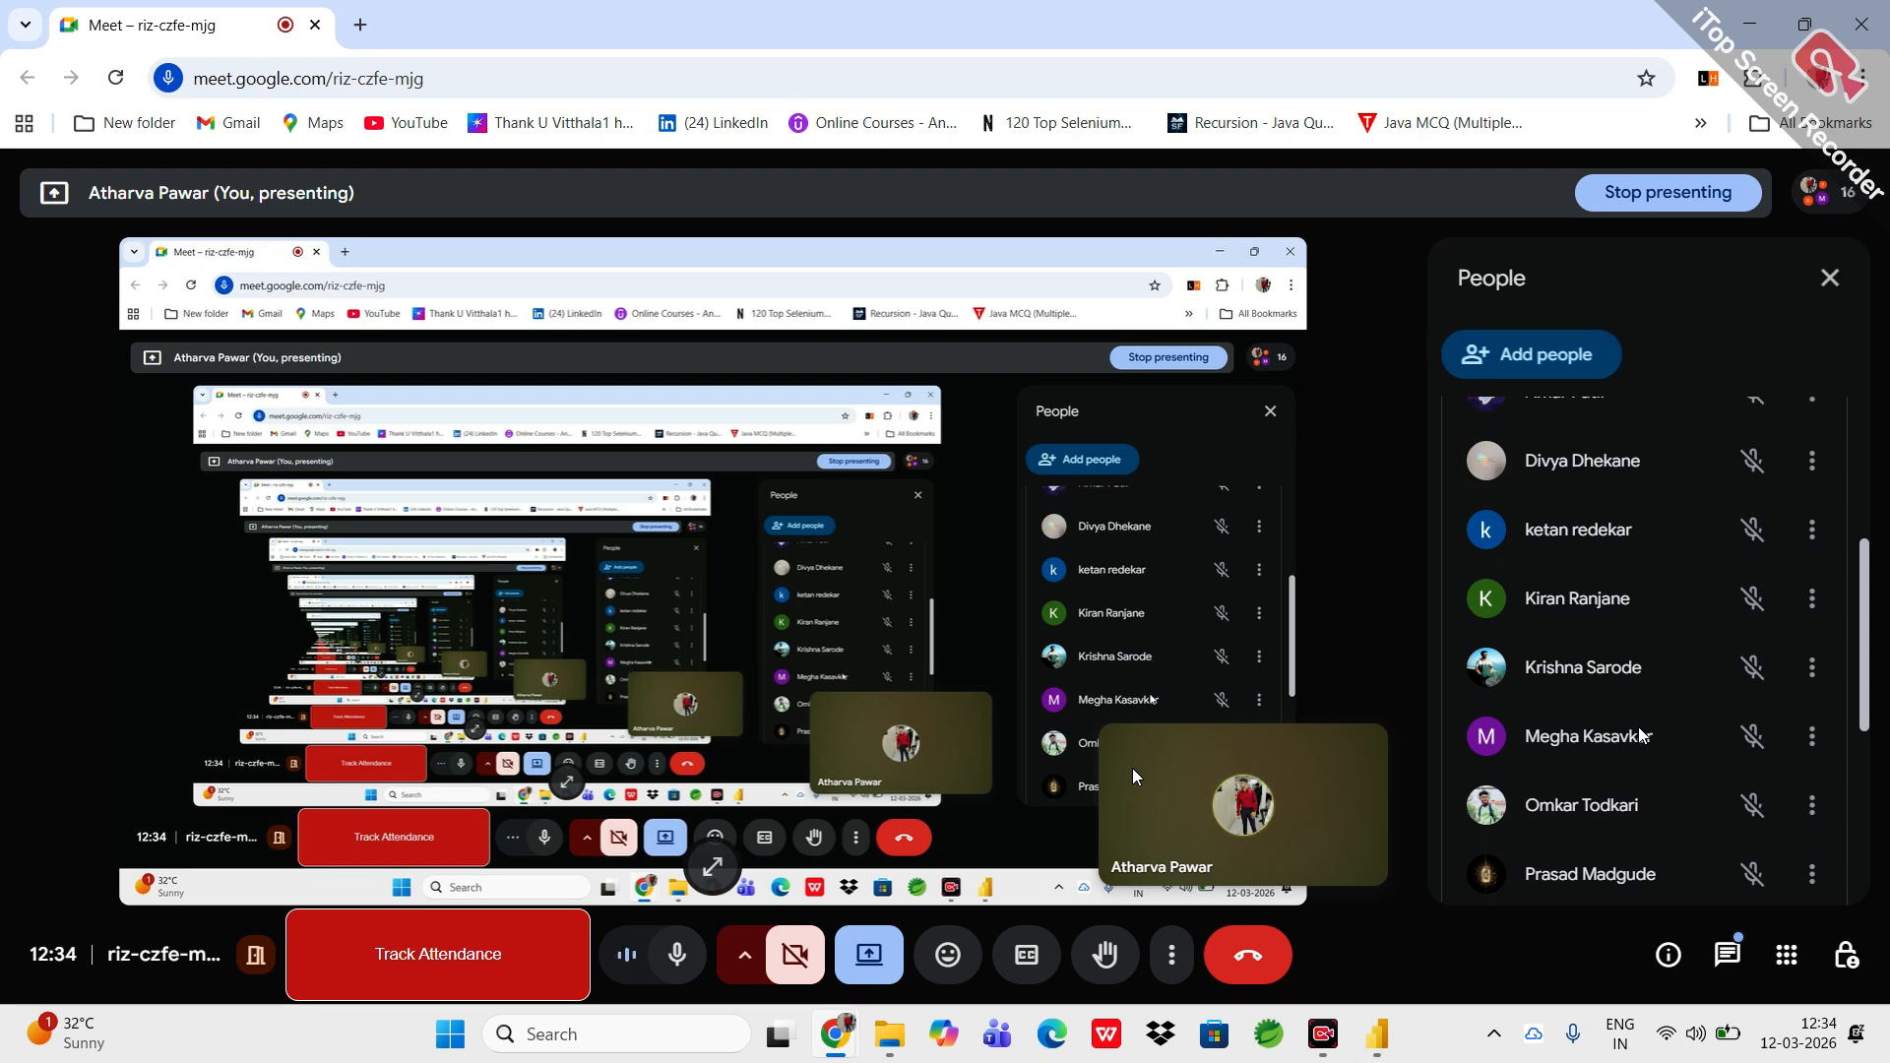
{"action": "scroll", "coordinate": [1640, 733], "scroll_direction": "down", "scroll_amount": 2}
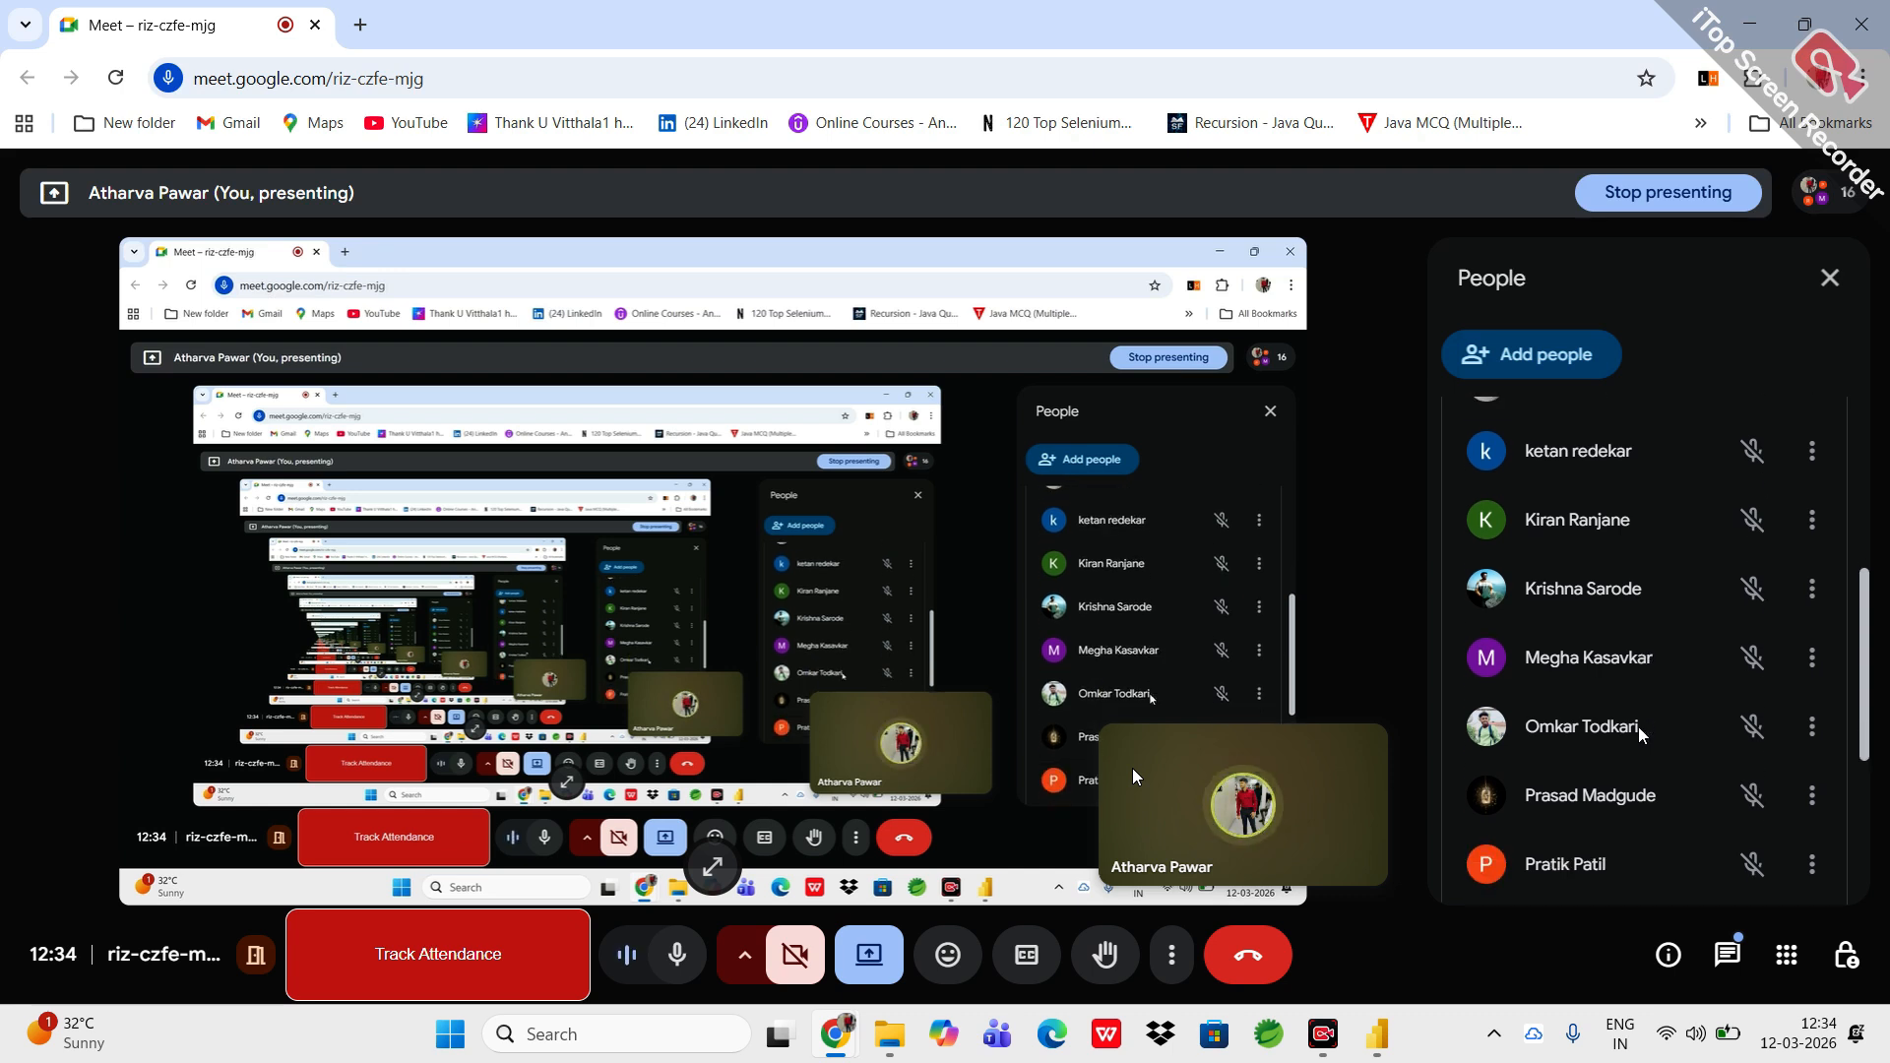
{"action": "scroll", "coordinate": [1638, 726], "scroll_direction": "down", "scroll_amount": 2}
{"action": "scroll", "coordinate": [1638, 726], "scroll_direction": "down", "scroll_amount": 2}
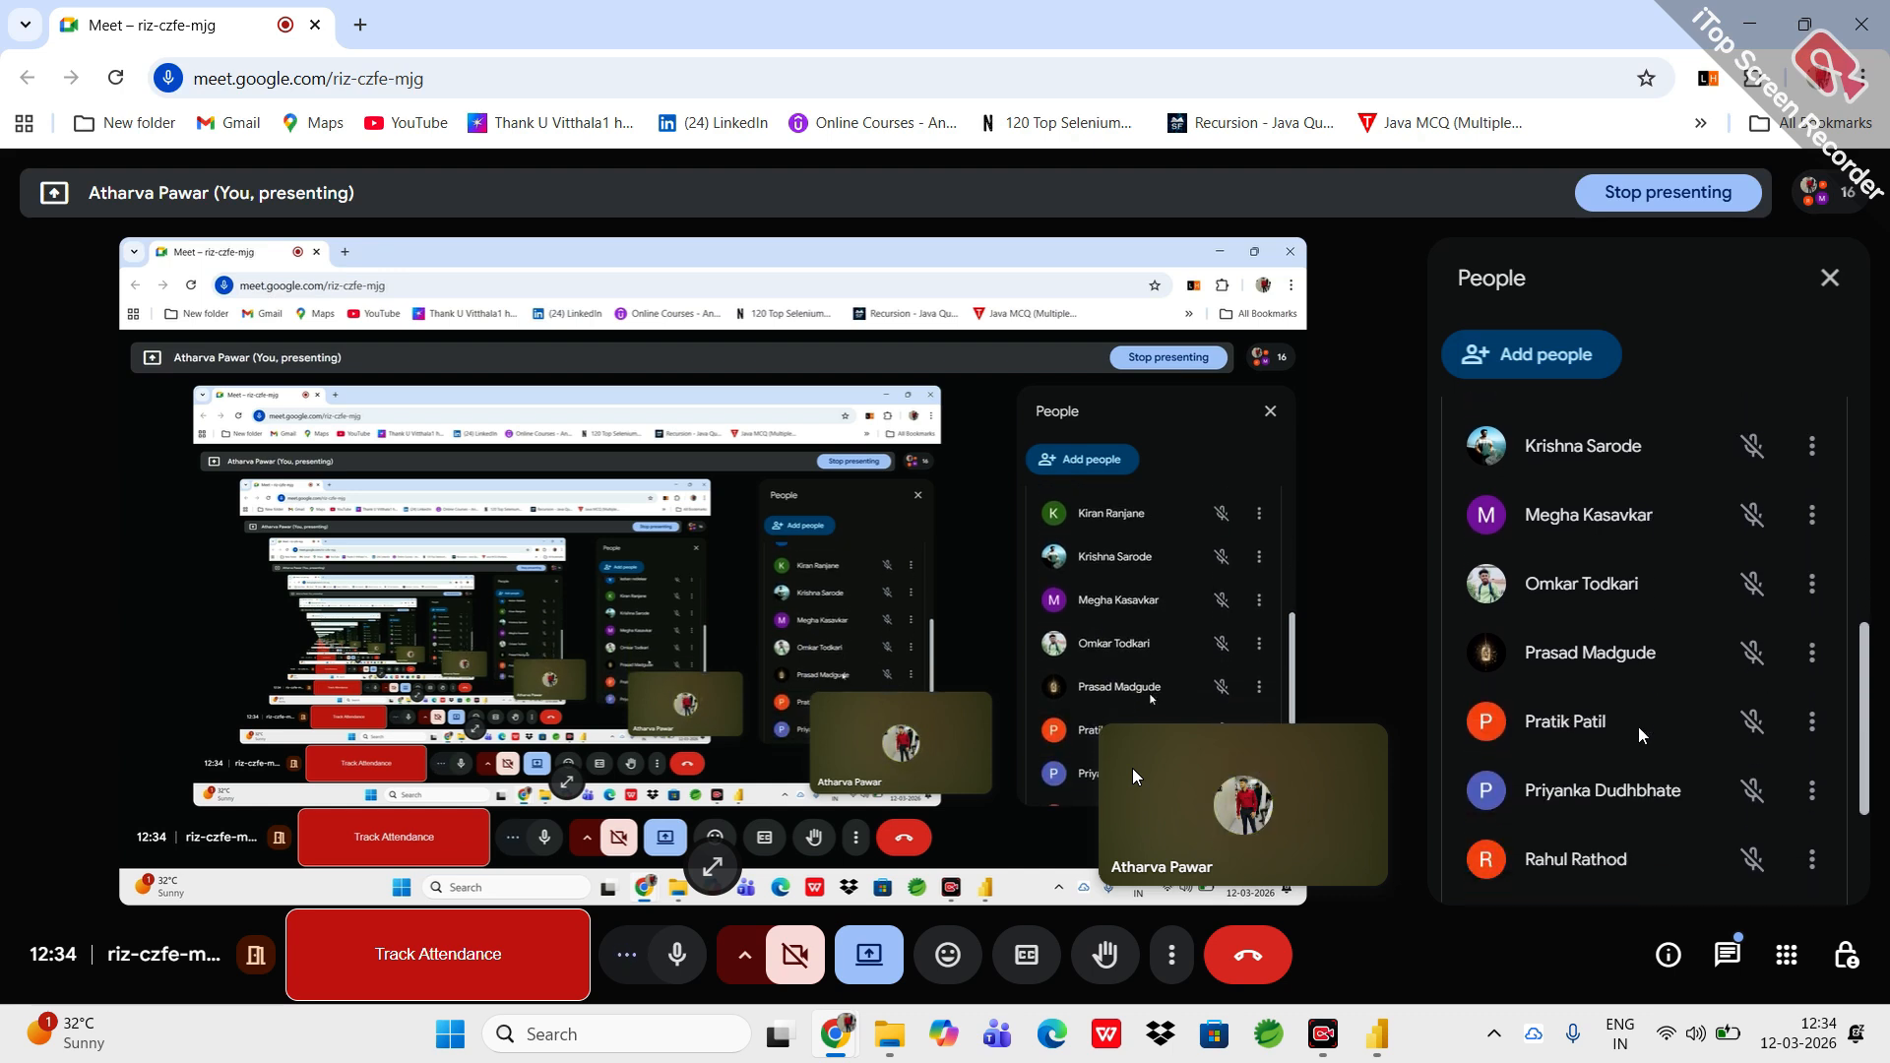
{"action": "scroll", "coordinate": [1638, 727], "scroll_direction": "up", "scroll_amount": 1}
{"action": "scroll", "coordinate": [1639, 727], "scroll_direction": "down", "scroll_amount": 2}
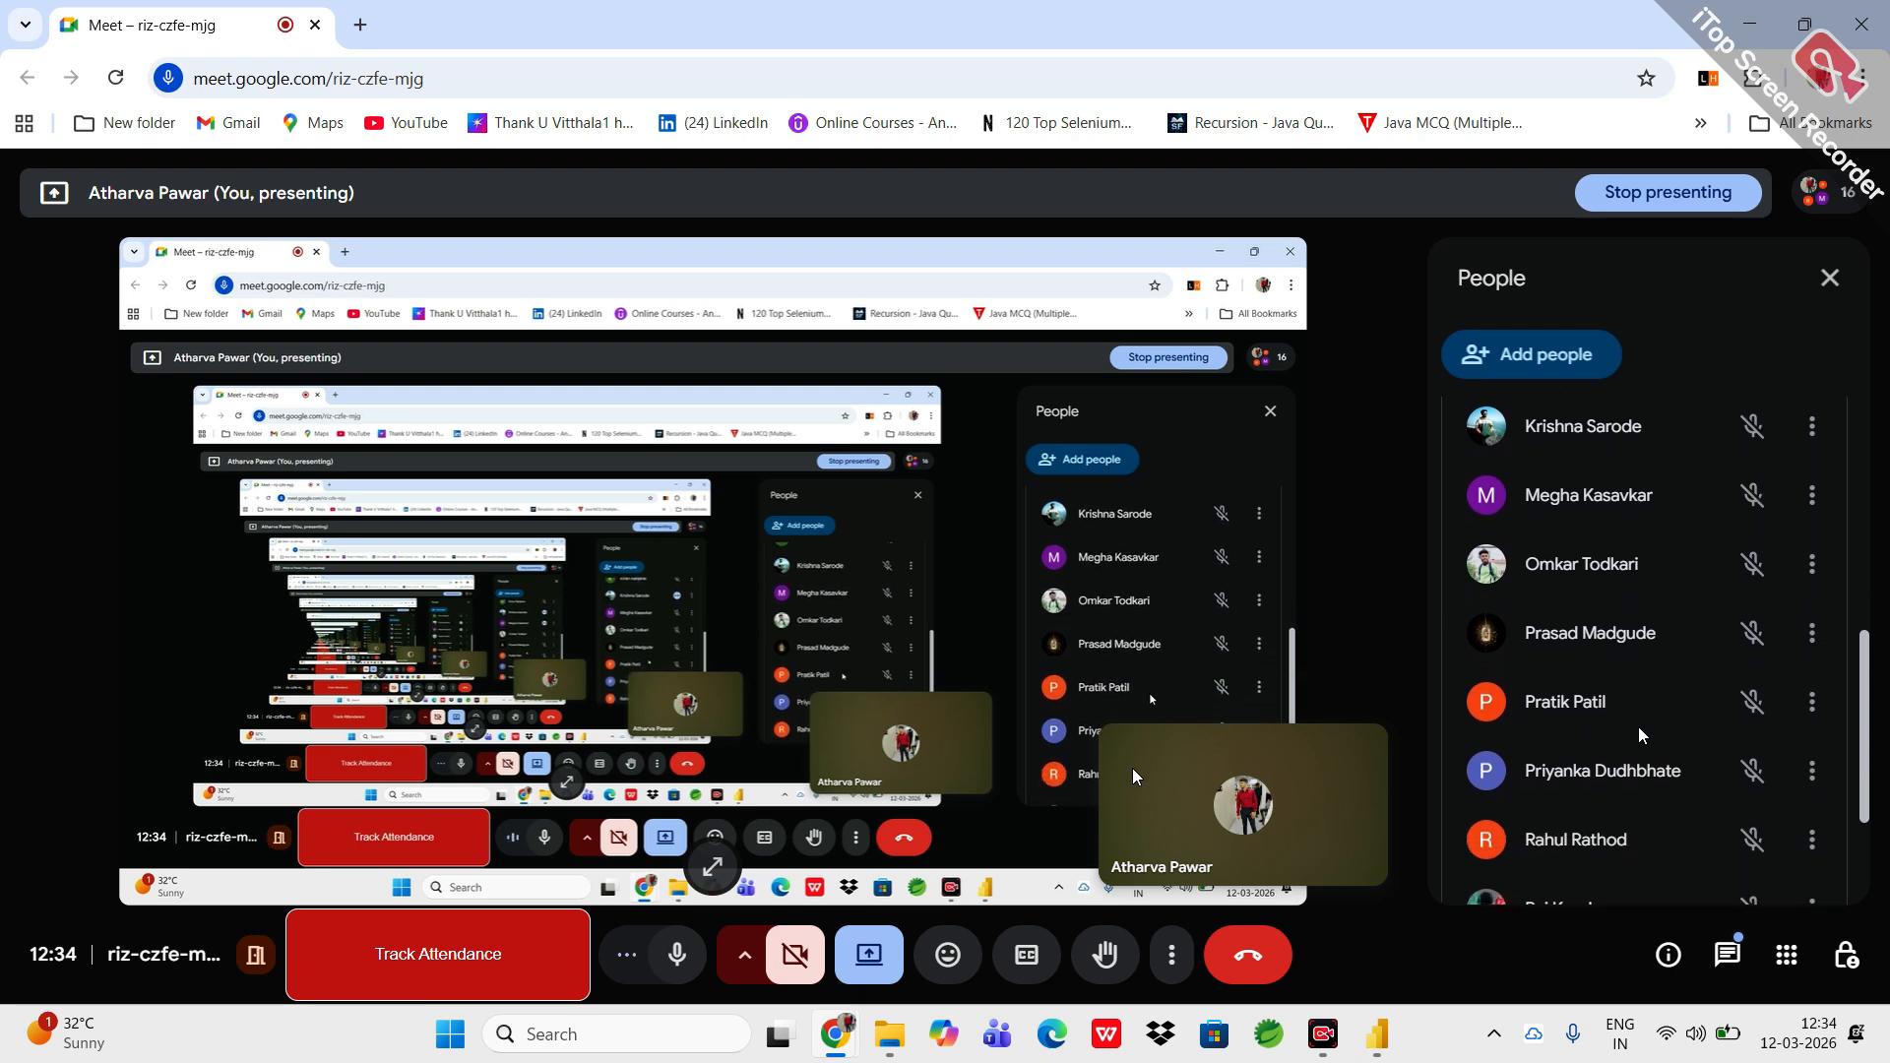
{"action": "scroll", "coordinate": [1638, 727], "scroll_direction": "down", "scroll_amount": 2}
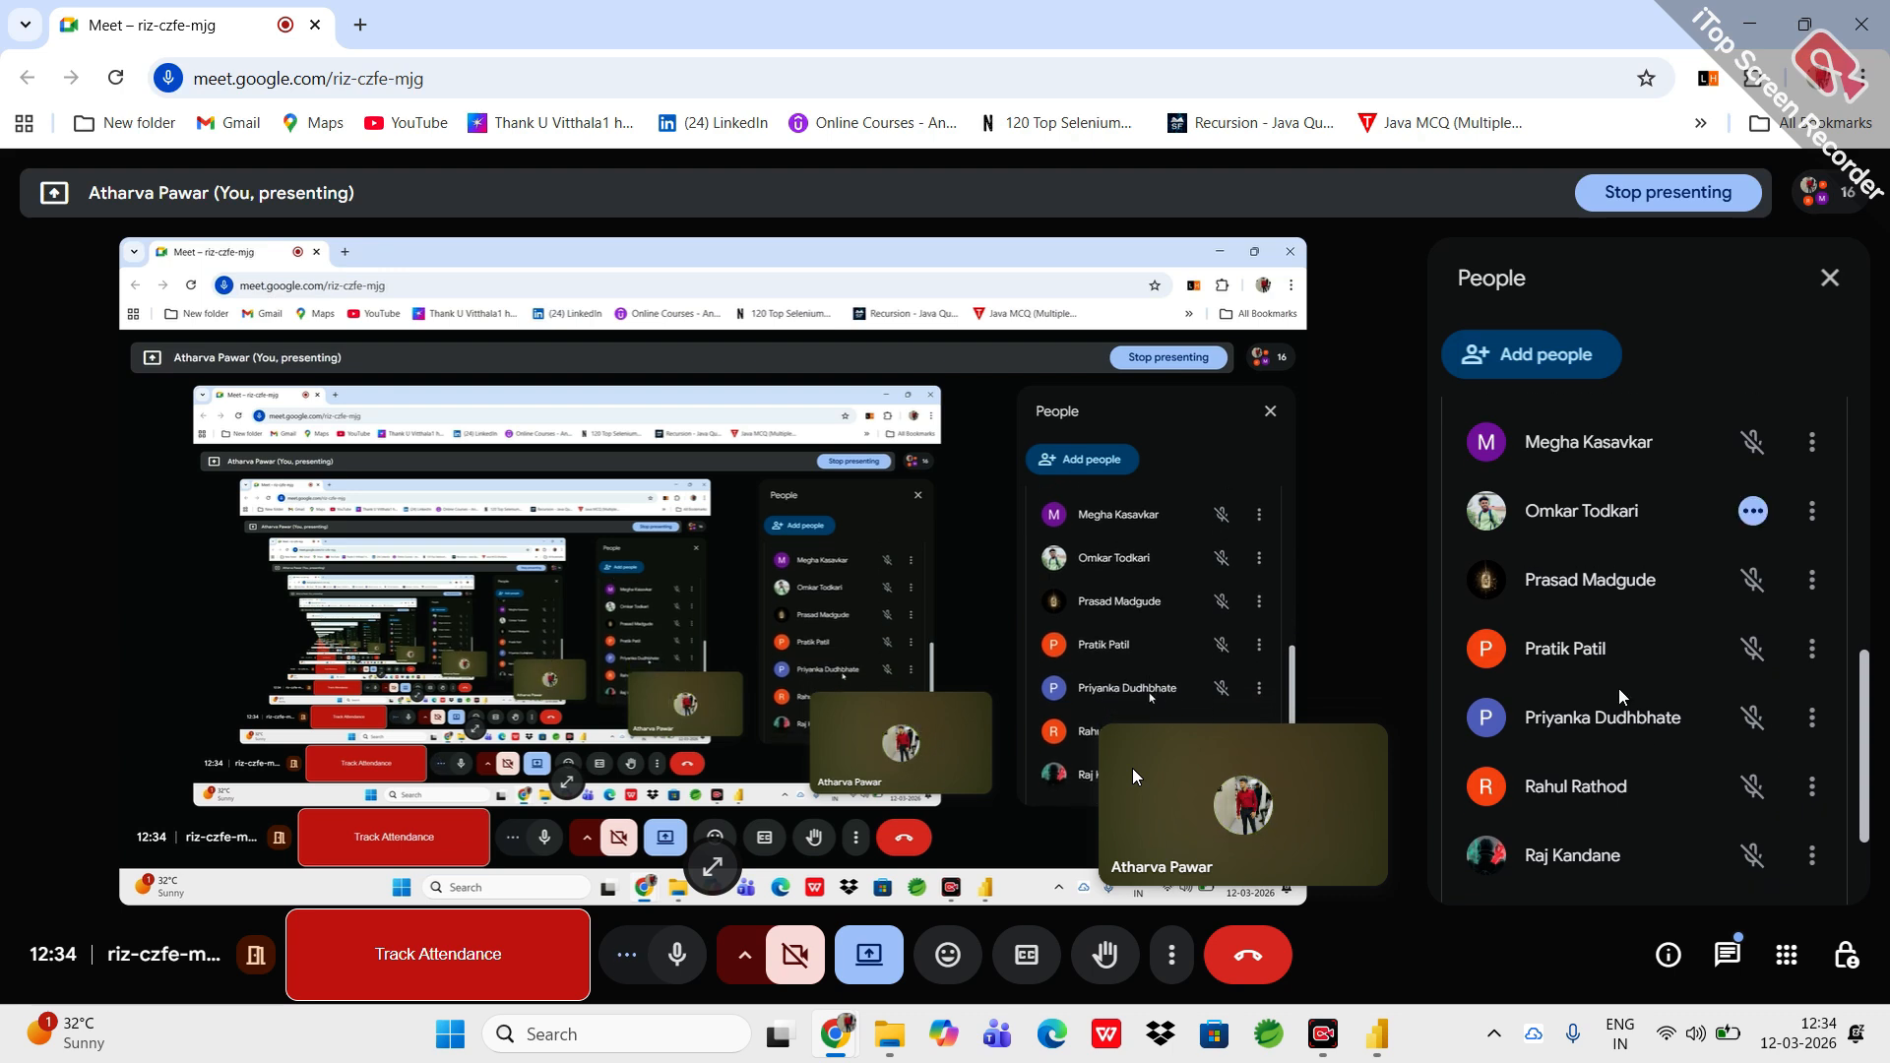
{"action": "scroll", "coordinate": [1610, 669], "scroll_direction": "down", "scroll_amount": 1}
{"action": "scroll", "coordinate": [1610, 669], "scroll_direction": "down", "scroll_amount": 3}
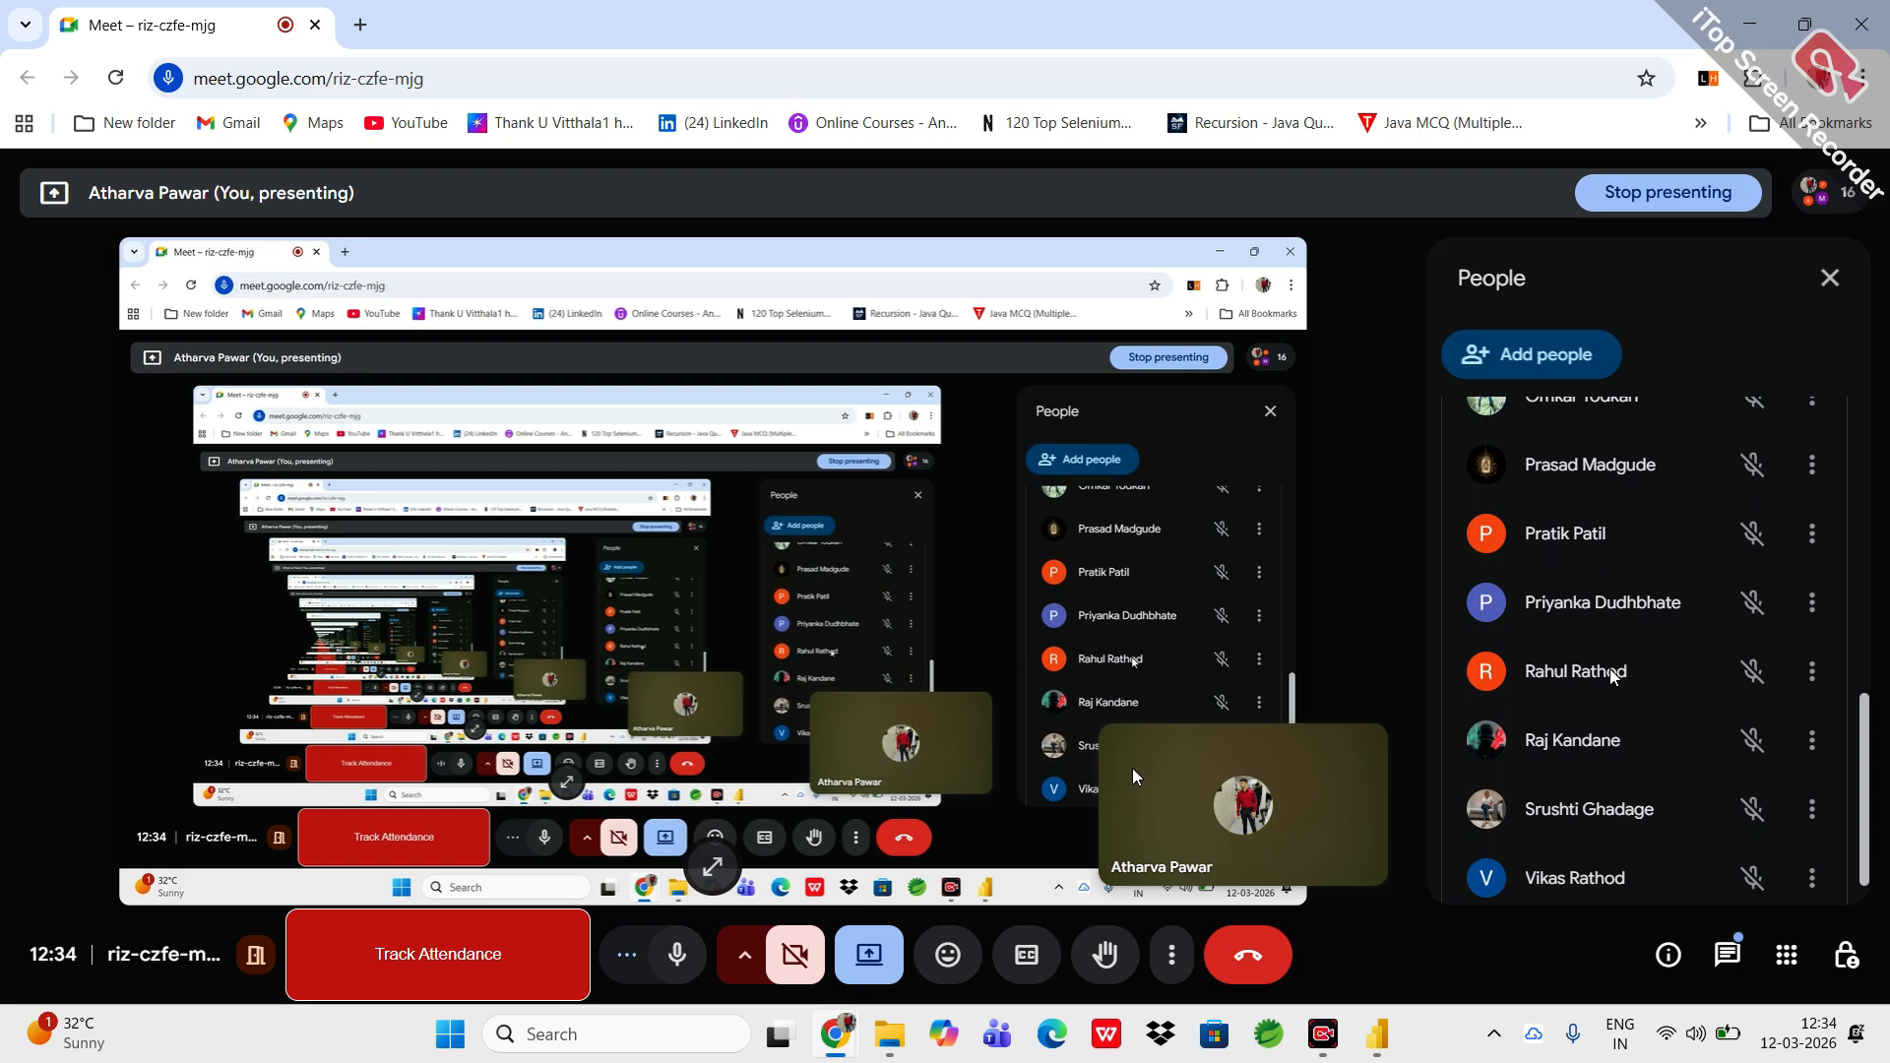
{"action": "scroll", "coordinate": [1612, 675], "scroll_direction": "down", "scroll_amount": 2}
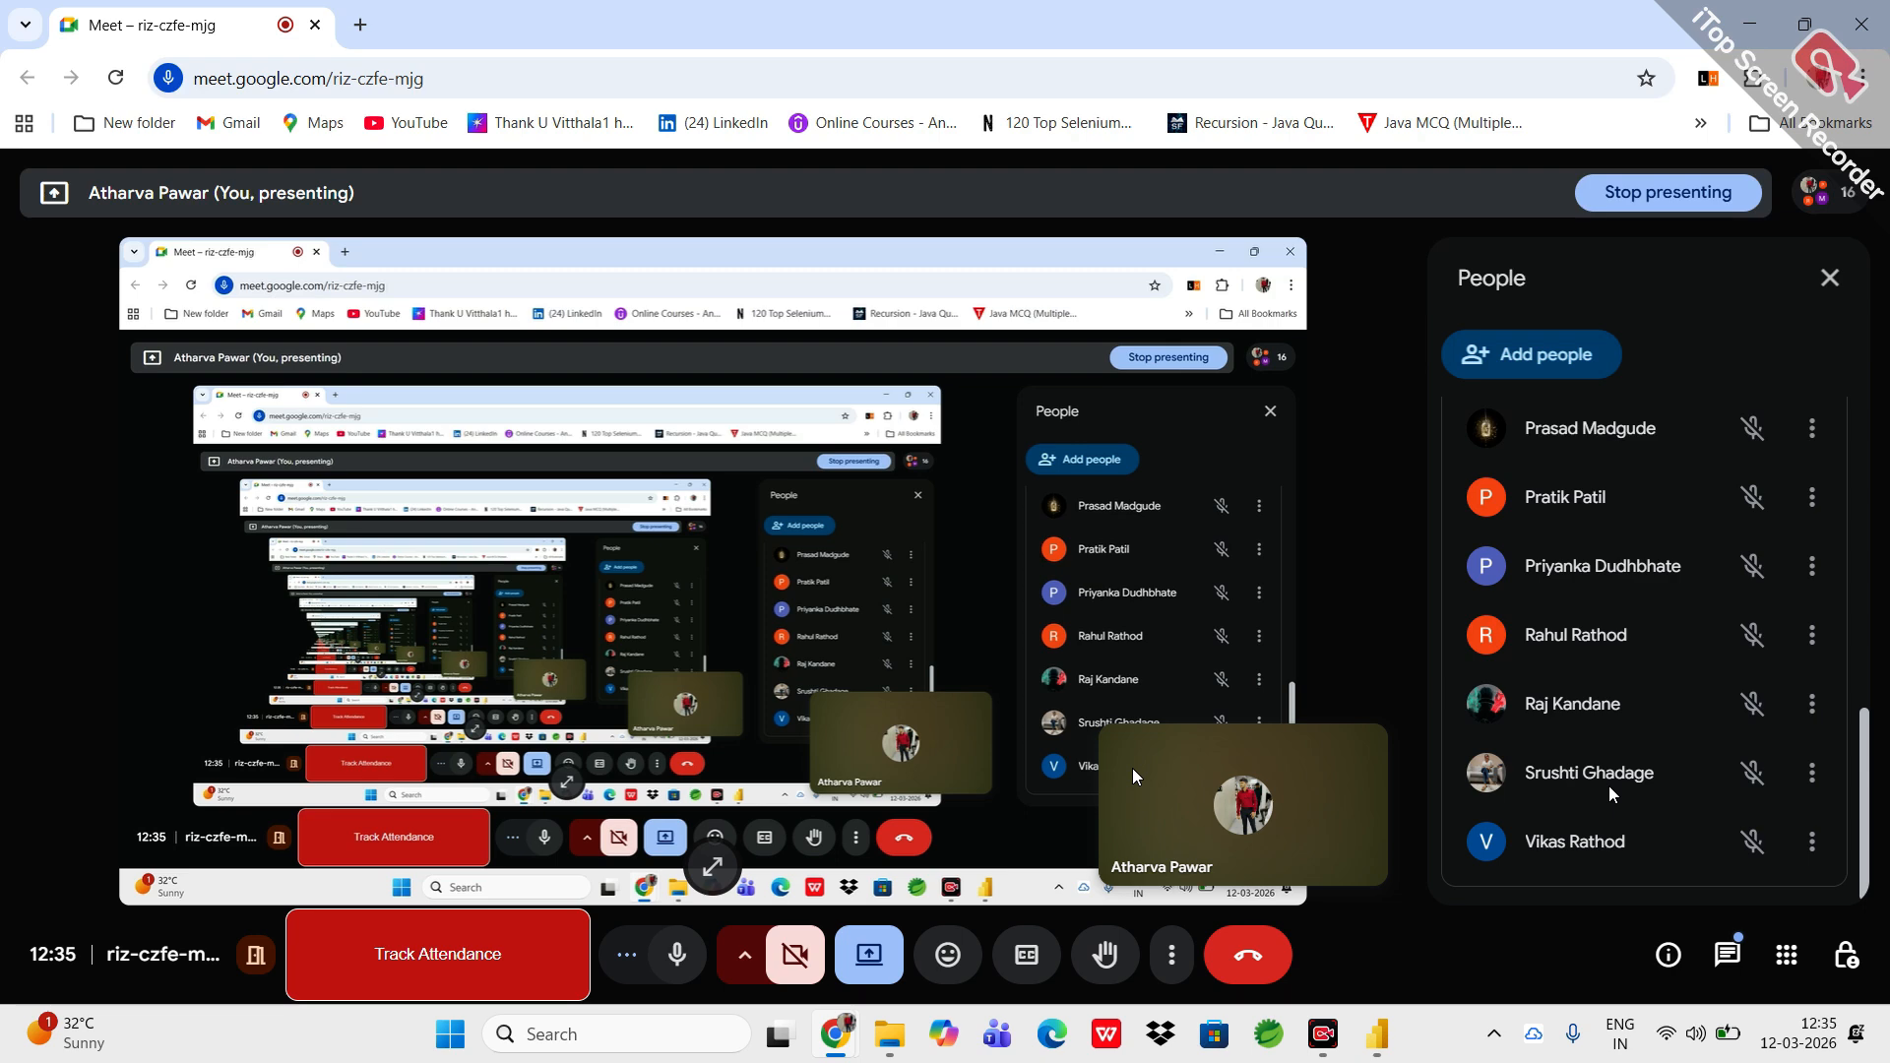
{"action": "scroll", "coordinate": [1609, 785], "scroll_direction": "up", "scroll_amount": 10}
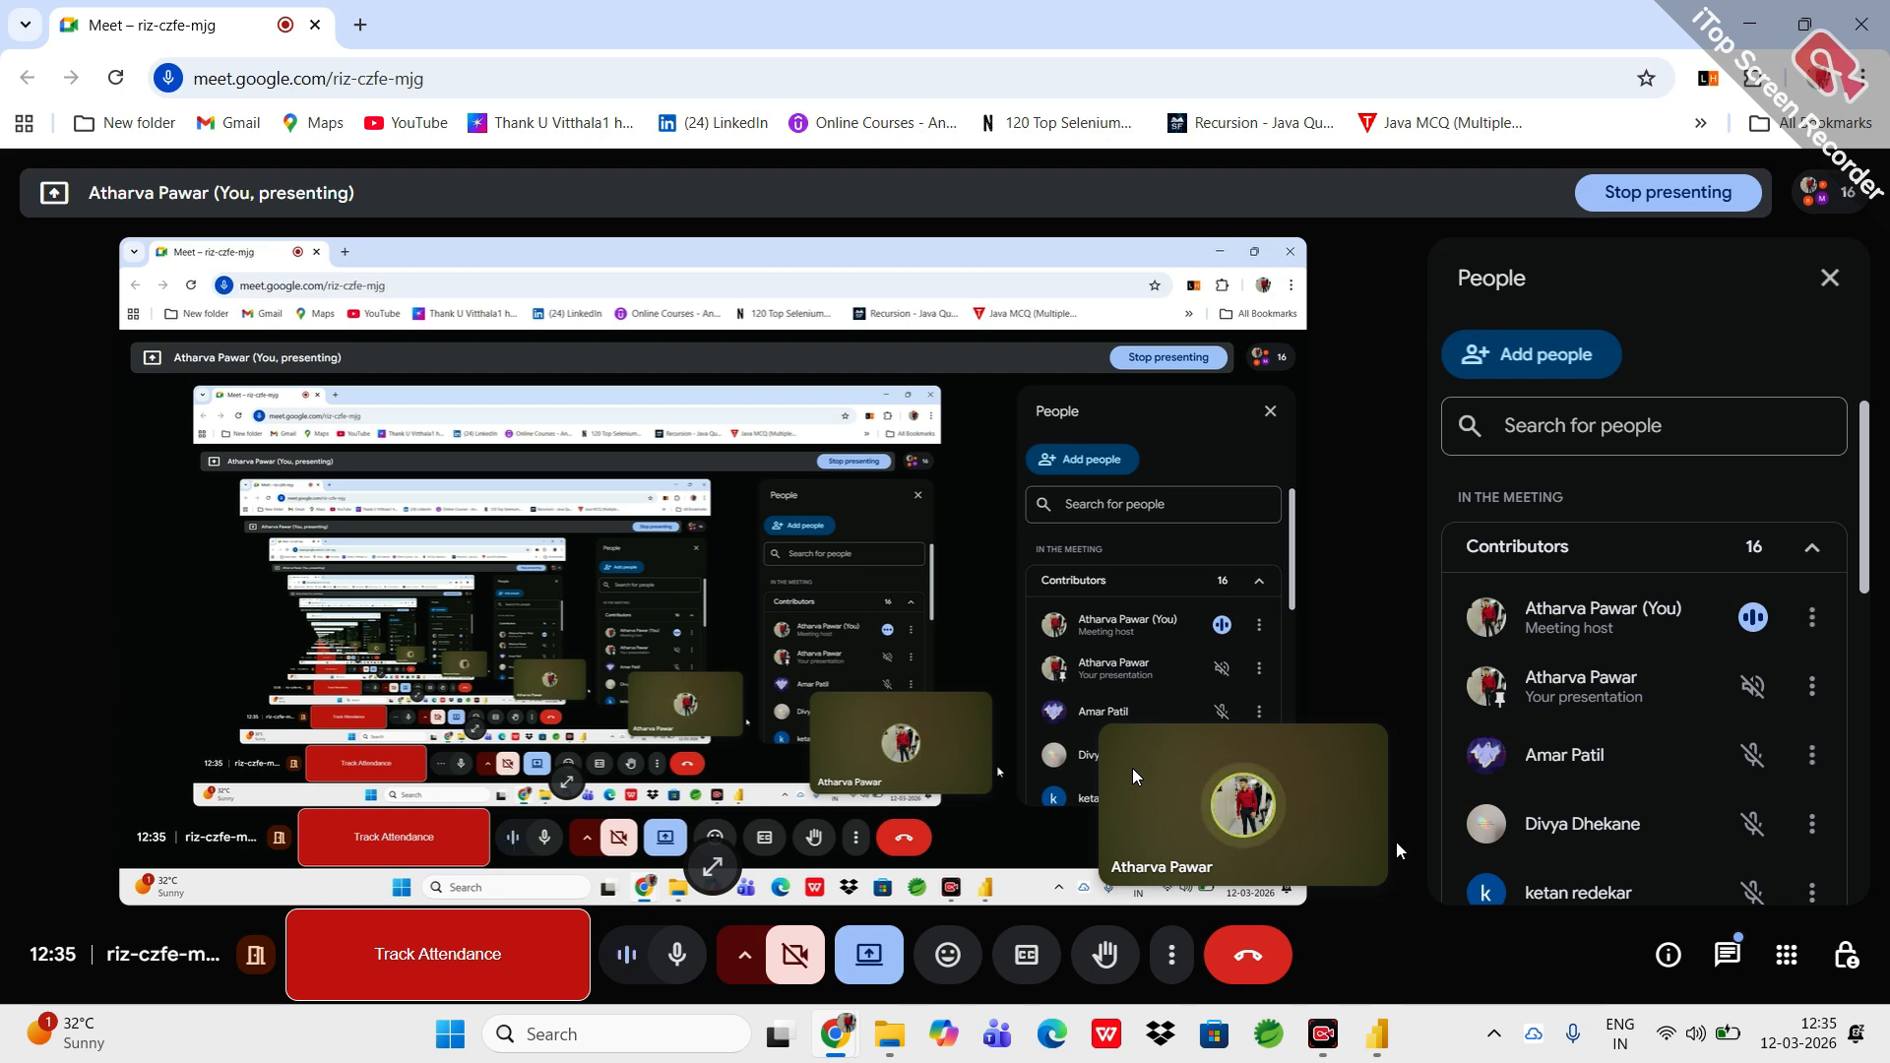
{"action": "scroll", "coordinate": [1661, 804], "scroll_direction": "down", "scroll_amount": 2}
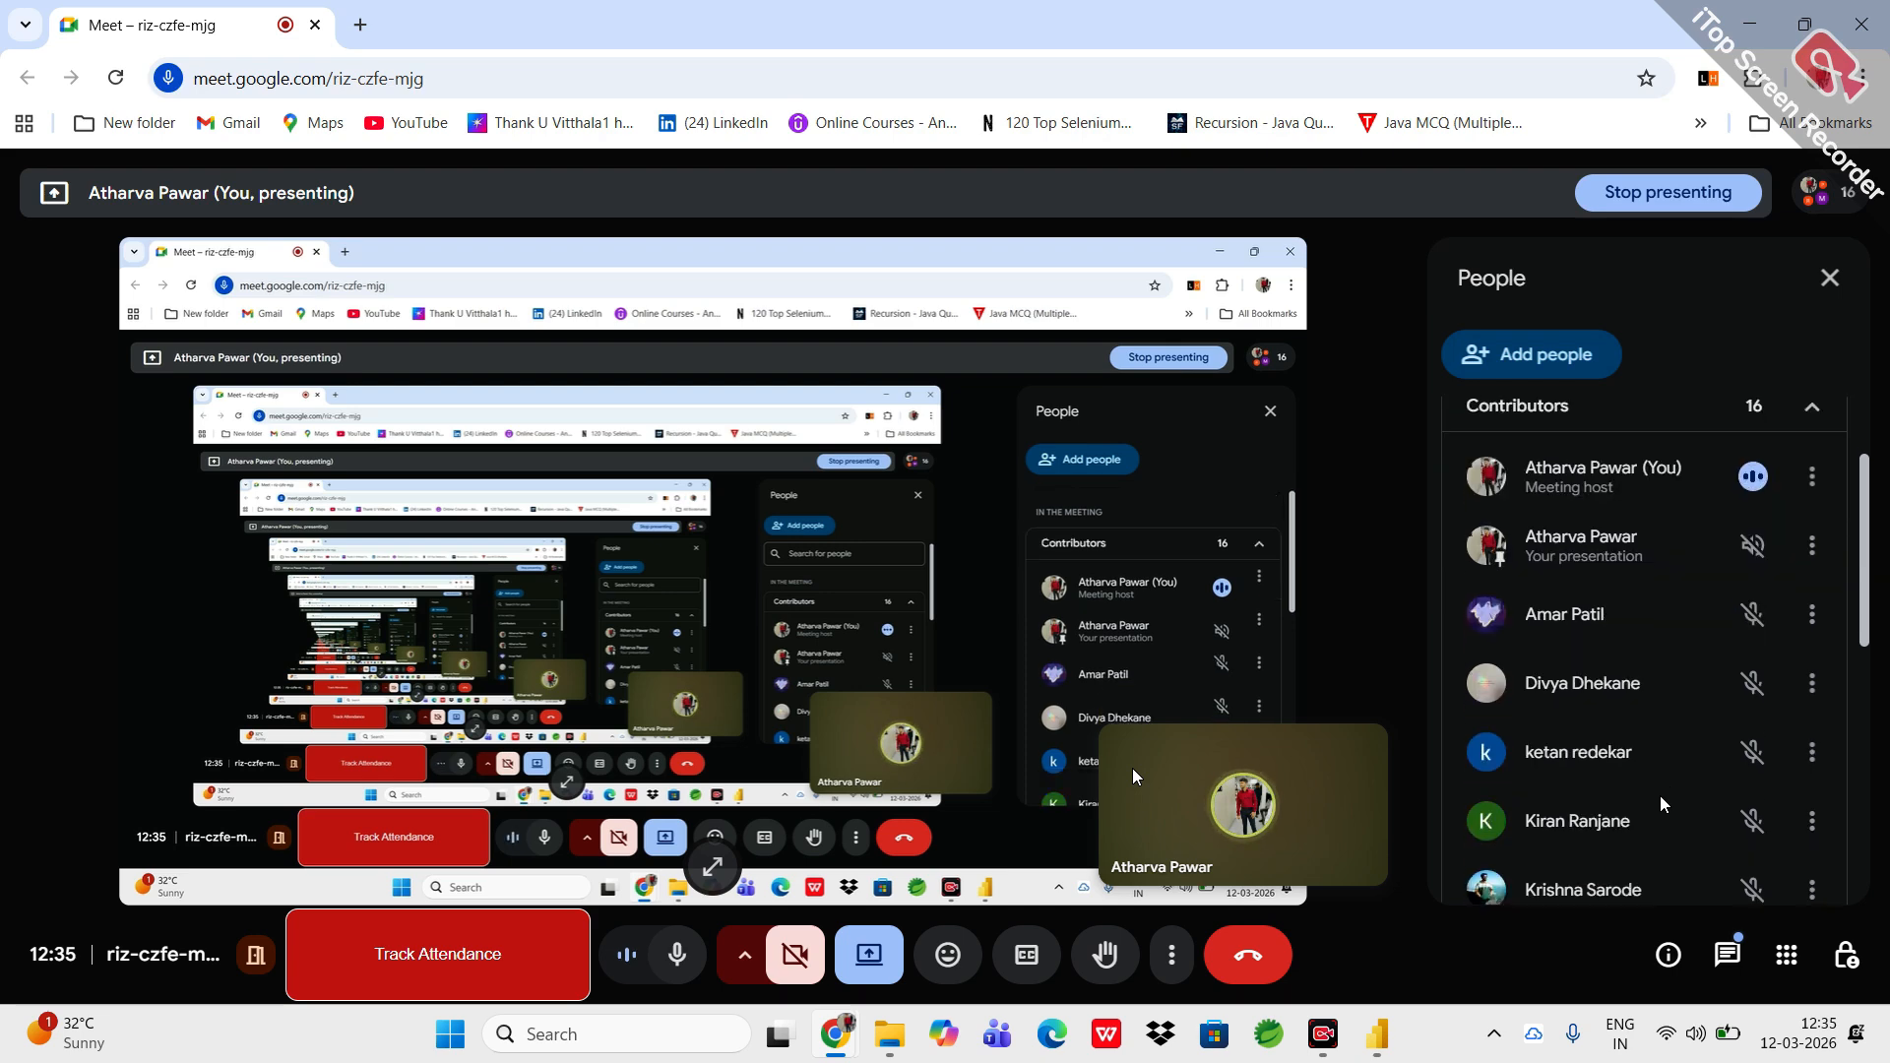
{"action": "scroll", "coordinate": [1662, 804], "scroll_direction": "down", "scroll_amount": 2}
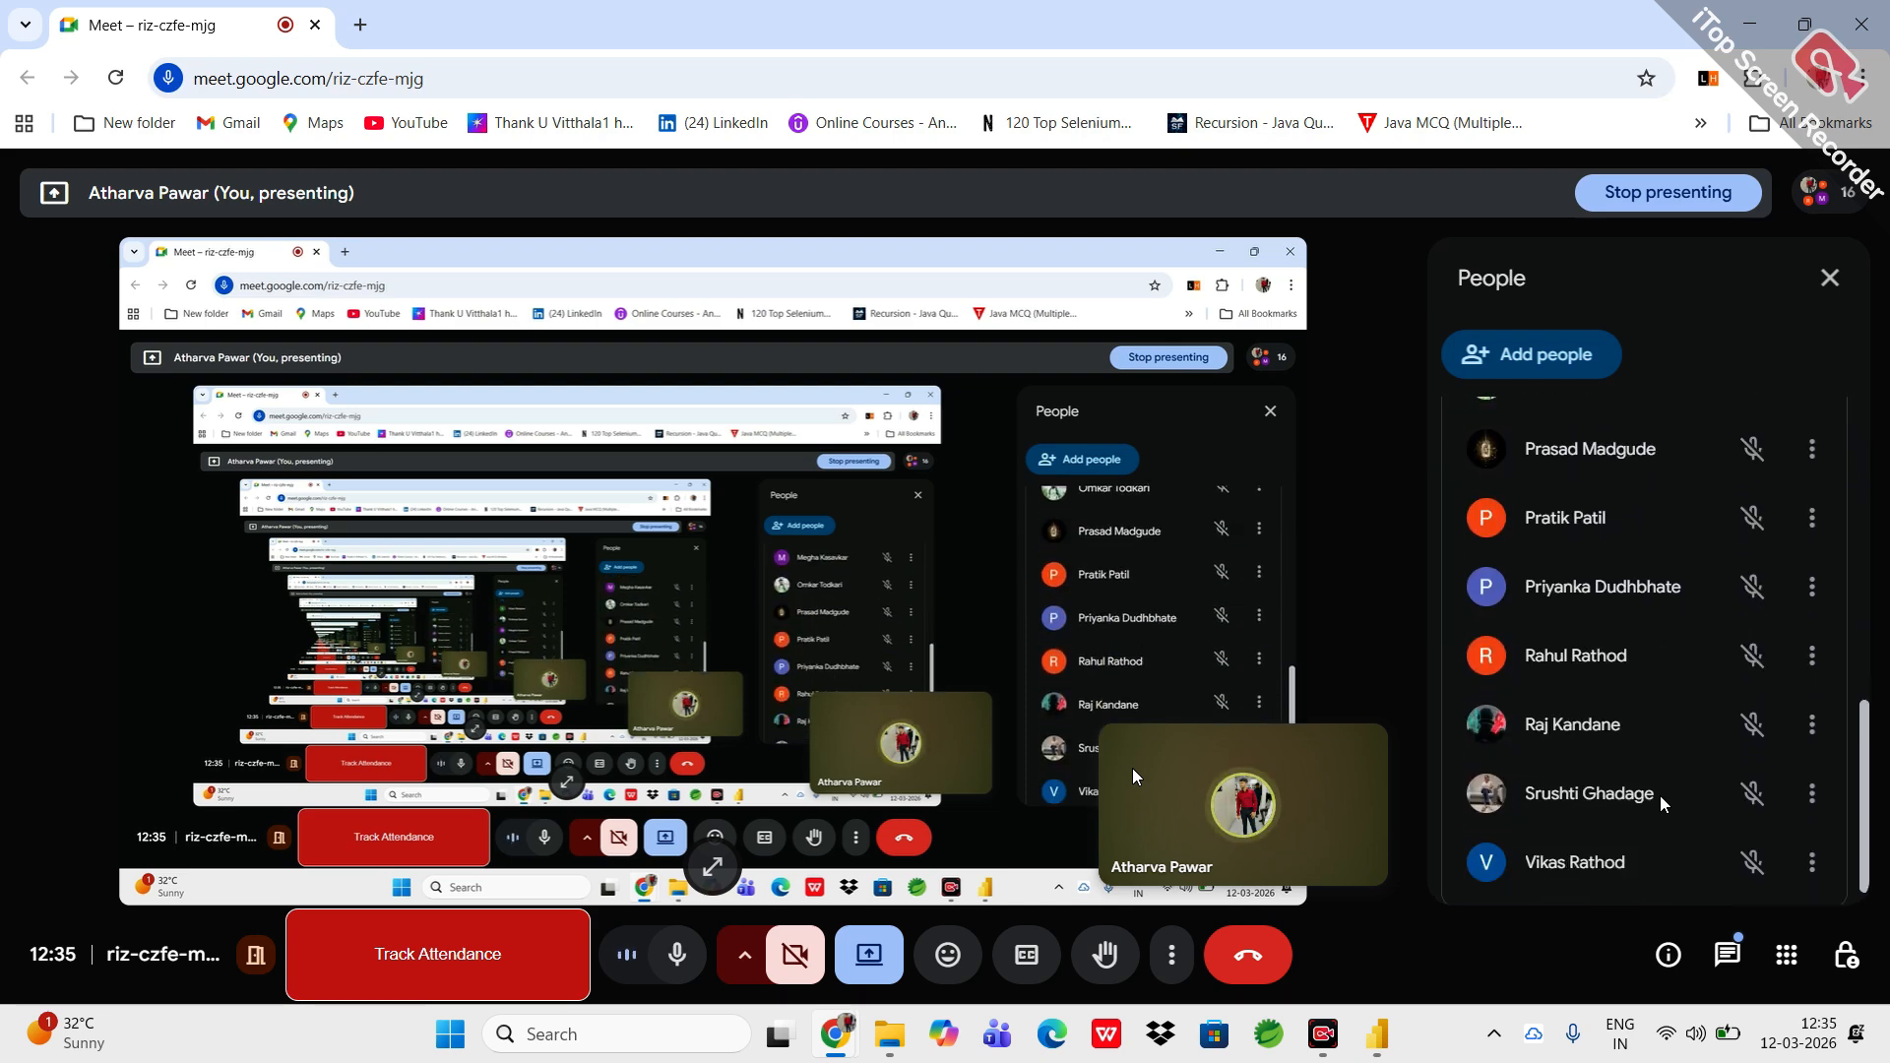
{"action": "scroll", "coordinate": [1662, 805], "scroll_direction": "down", "scroll_amount": 1}
{"action": "scroll", "coordinate": [1662, 804], "scroll_direction": "up", "scroll_amount": 1}
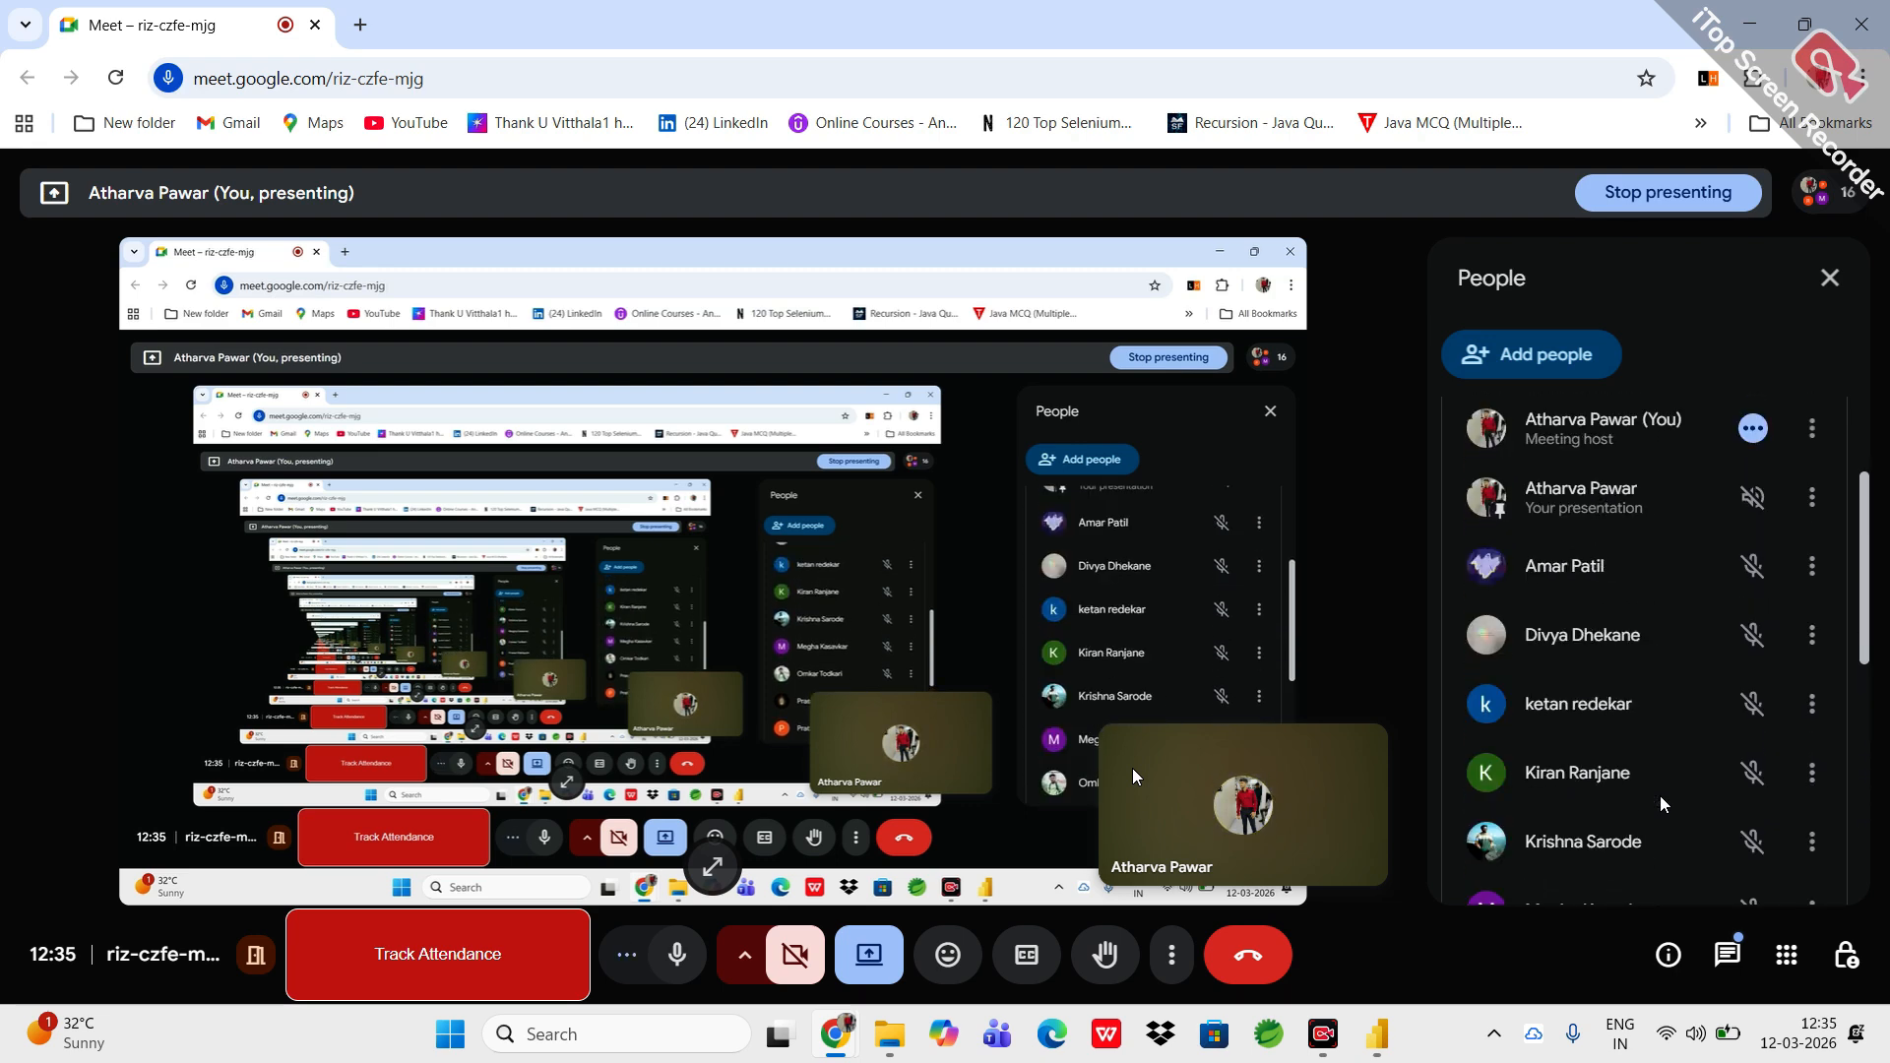
{"action": "scroll", "coordinate": [1662, 804], "scroll_direction": "down", "scroll_amount": 3}
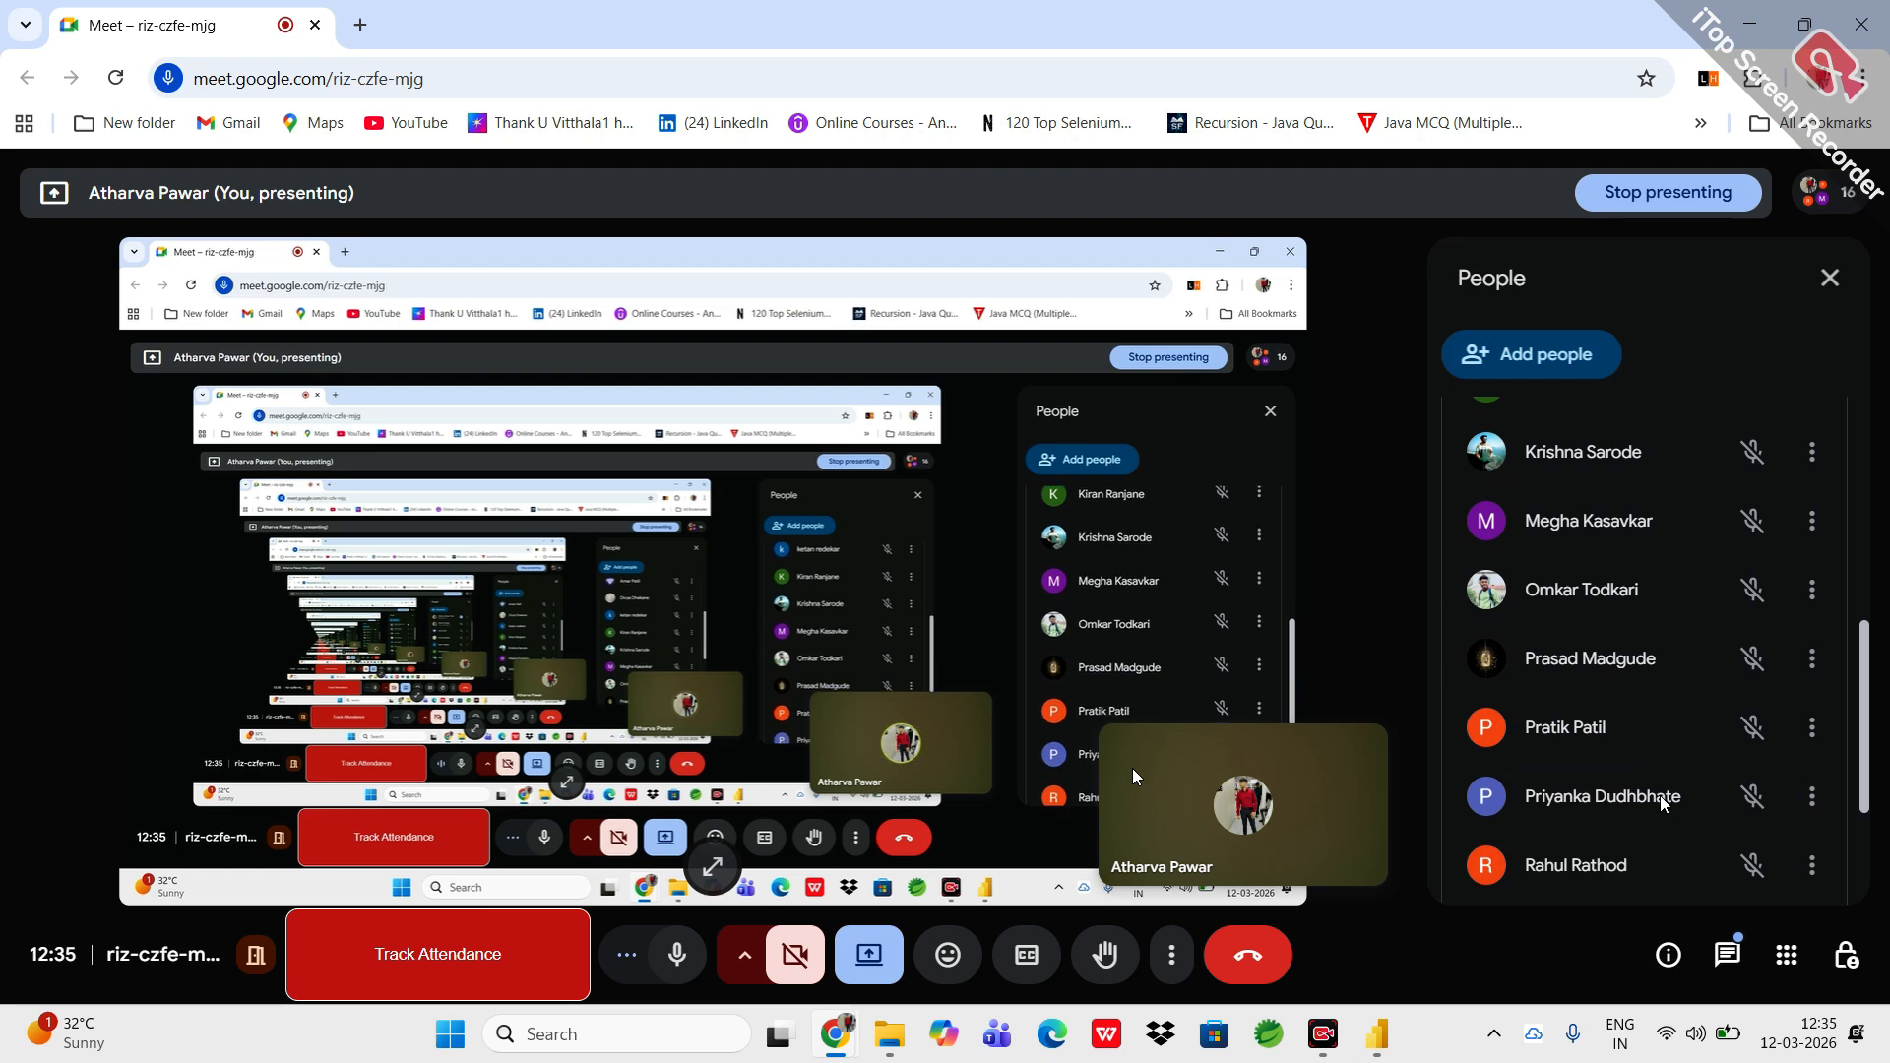
{"action": "scroll", "coordinate": [1662, 805], "scroll_direction": "down", "scroll_amount": 2}
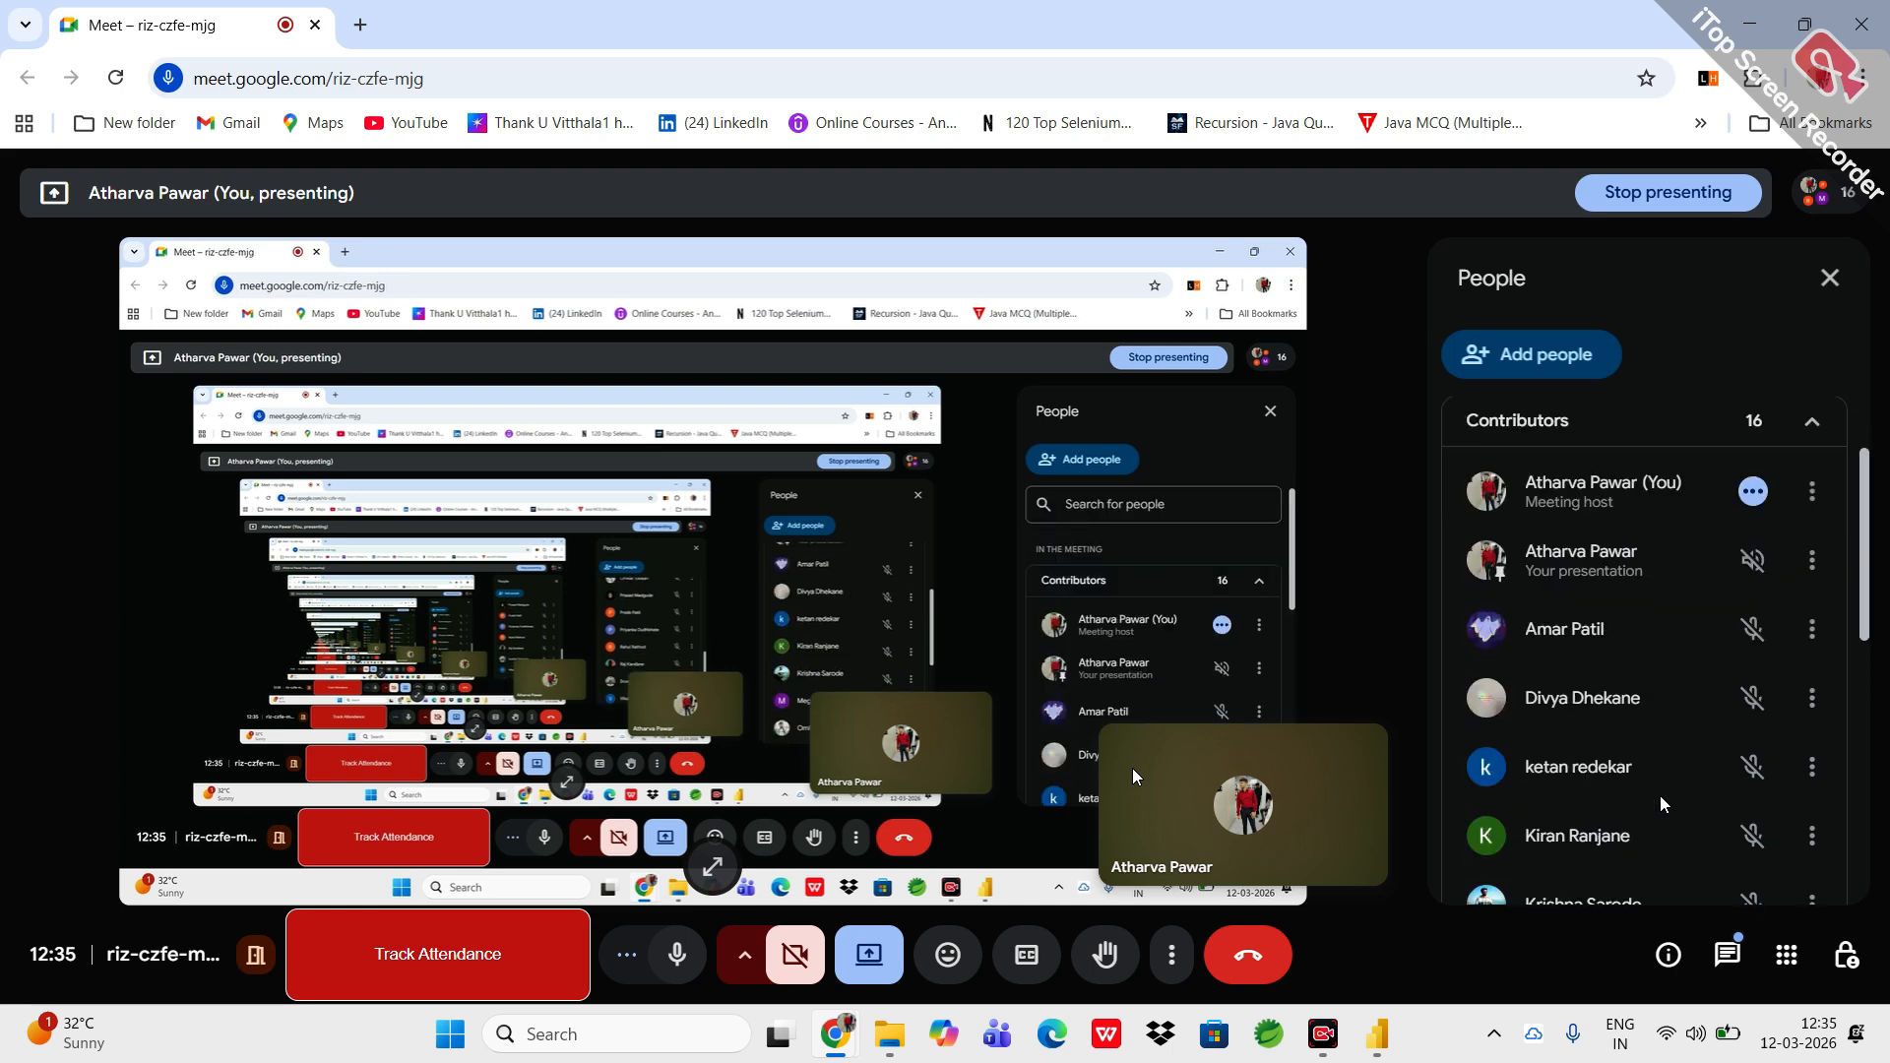
{"action": "scroll", "coordinate": [1661, 804], "scroll_direction": "down", "scroll_amount": 1}
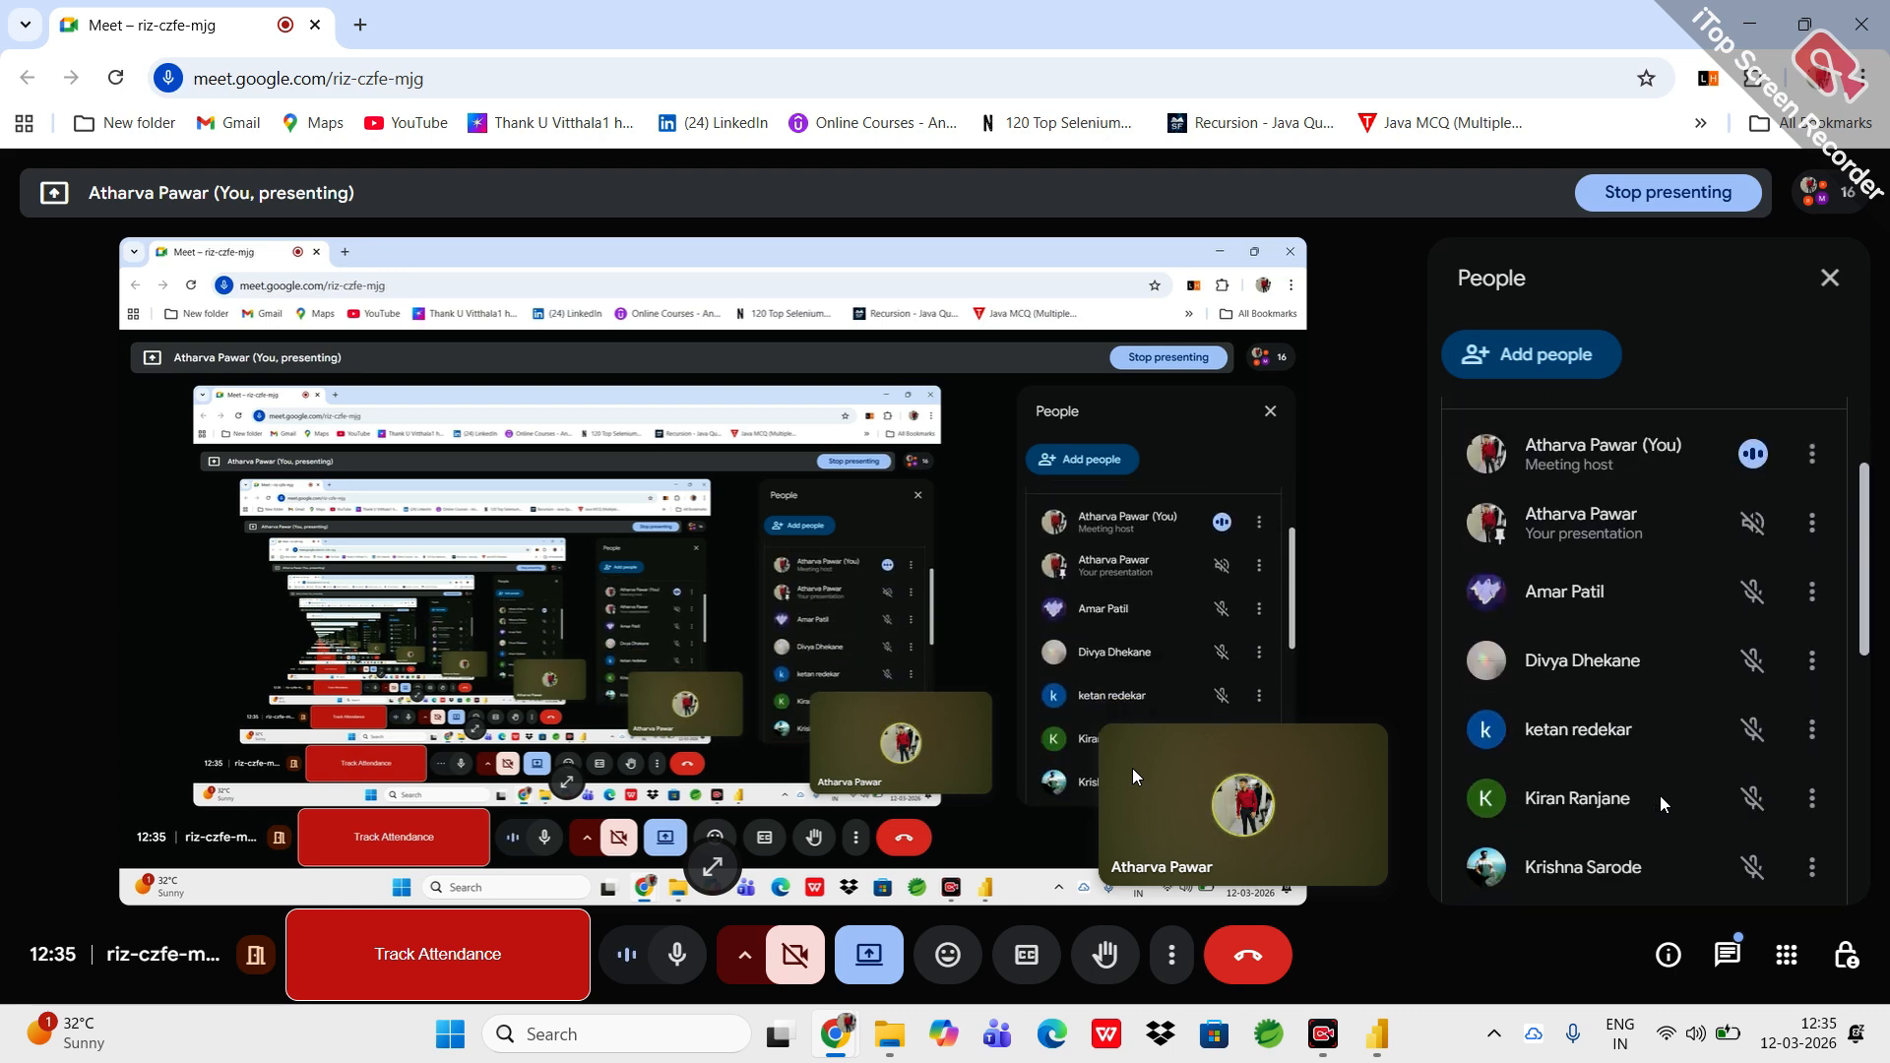